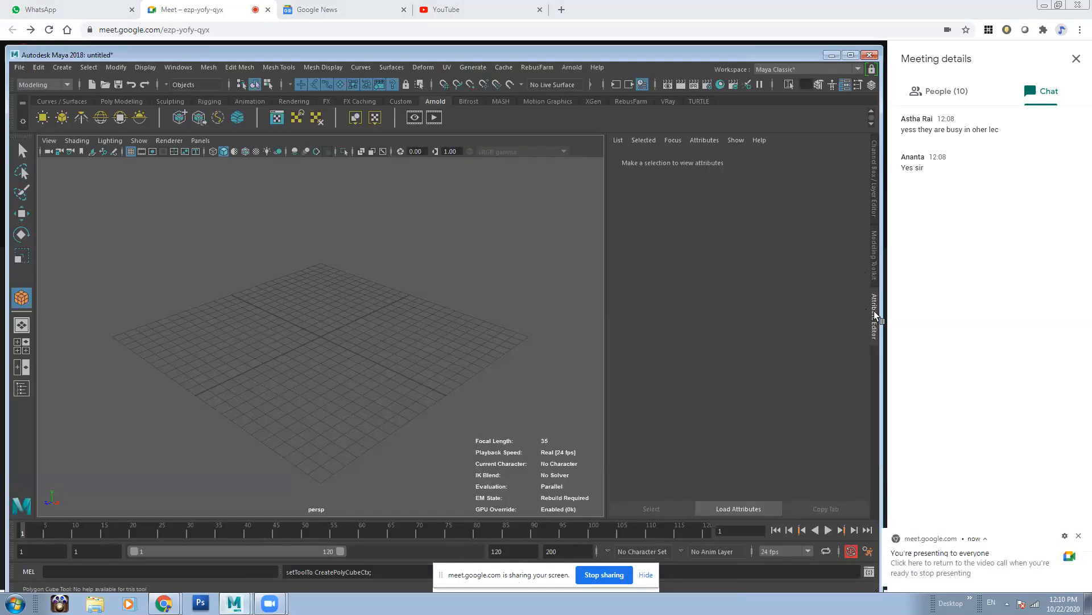
Step: Hide the attribute editor and draw a polygon cube interactively on the grid
left_click(875, 314)
scroll(520, 308, "down", 3)
middle_click_drag(489, 310, 431, 277, "alt")
scroll(420, 295, "up", 2)
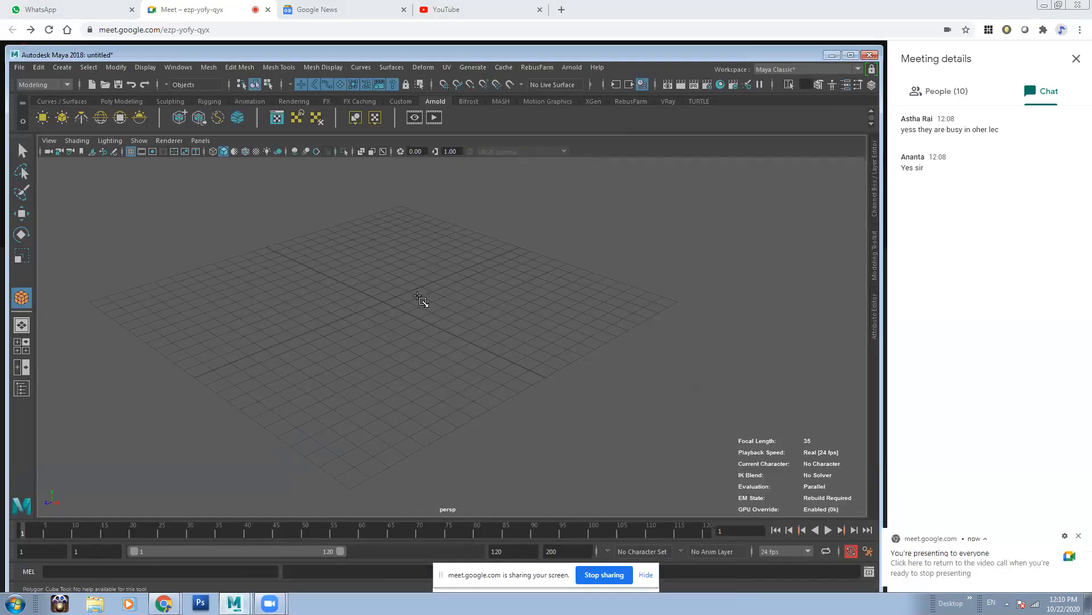
key("q")
left_click_drag(356, 301, 505, 308, "alt")
right_click_drag(474, 286, 468, 310, "shift")
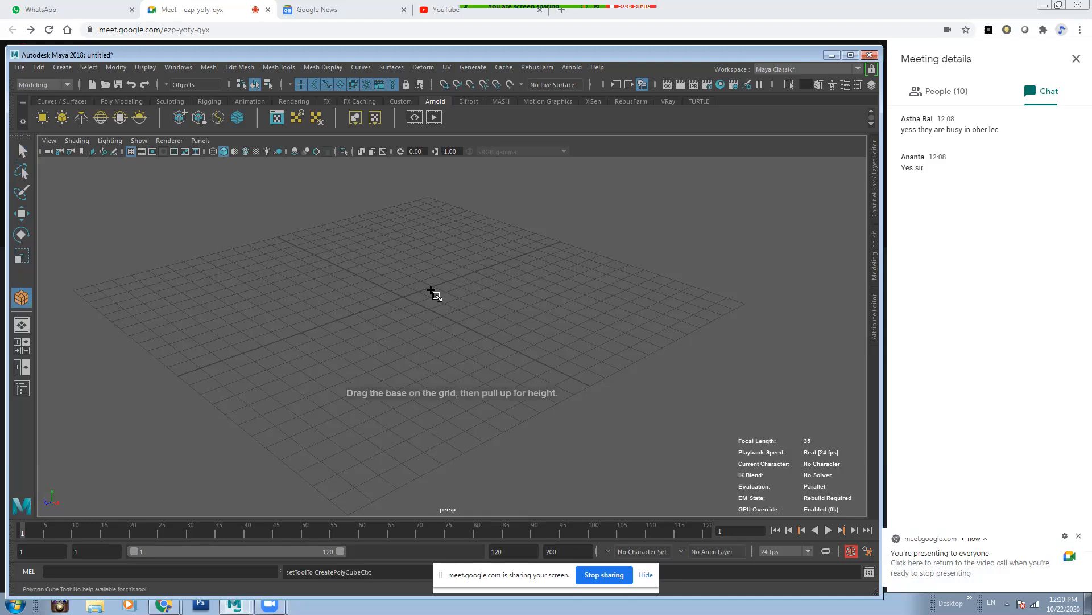
left_click_drag(512, 317, 555, 180)
middle_click_drag(557, 239, 562, 321, "alt")
scroll(562, 321, "down", 3)
left_click_drag(562, 321, 466, 275, "alt")
Step: Extrude the cube's front face and scale it inward to leave a frame around its edge
right_click_drag(466, 275, 466, 309)
left_click(452, 327)
left_click_drag(449, 330, 484, 321, "alt")
right_click_drag(477, 307, 479, 316, "shift")
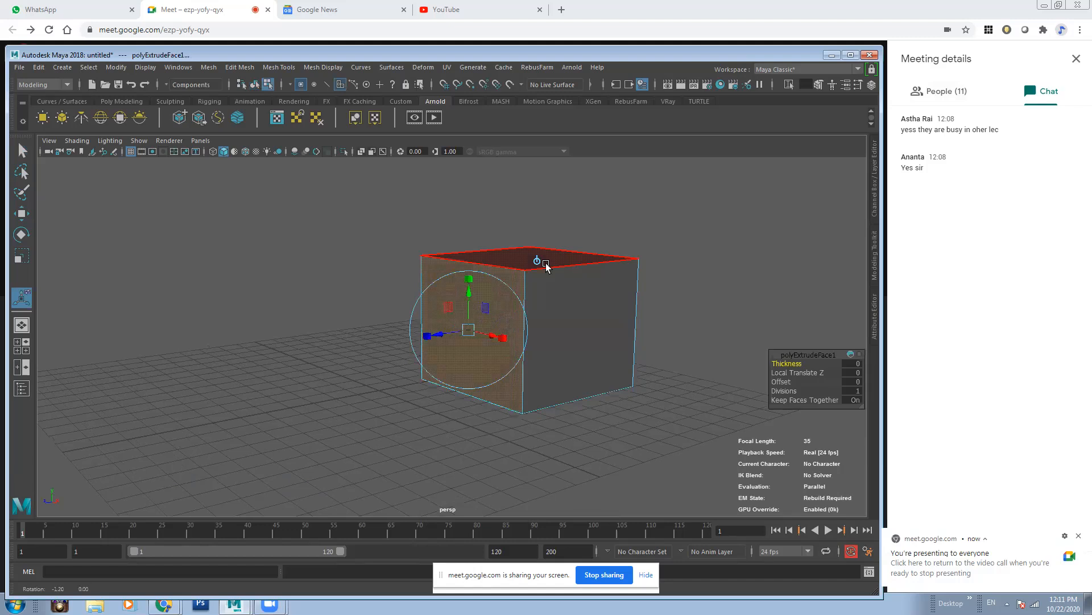
mouse_move(484, 320)
left_mouse_down("alt")
mouse_move(498, 300)
mouse_move(476, 328)
left_mouse_up("alt")
right_click_drag(498, 330, 512, 347, "alt")
left_click_drag(512, 348, 493, 361, "alt")
key("g")
key("space")
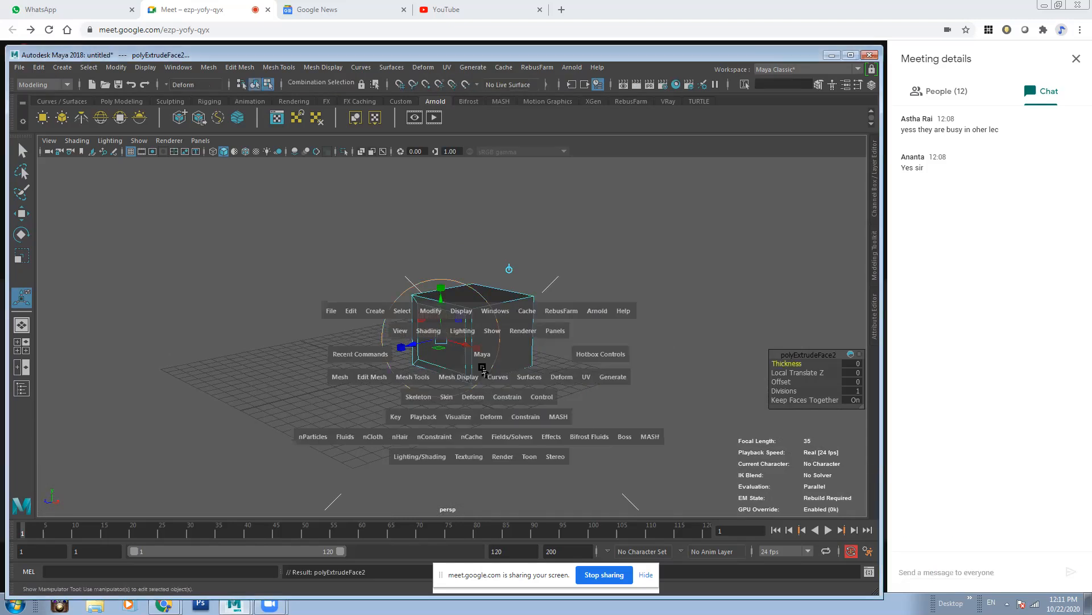
Step: Extrude the inset front face again and push it inward to form a recessed screen
key("F8")
scroll(432, 340, "up", 4)
right_click_drag(451, 319, 444, 348)
left_click(449, 327)
left_click_drag(444, 348, 400, 342, "alt")
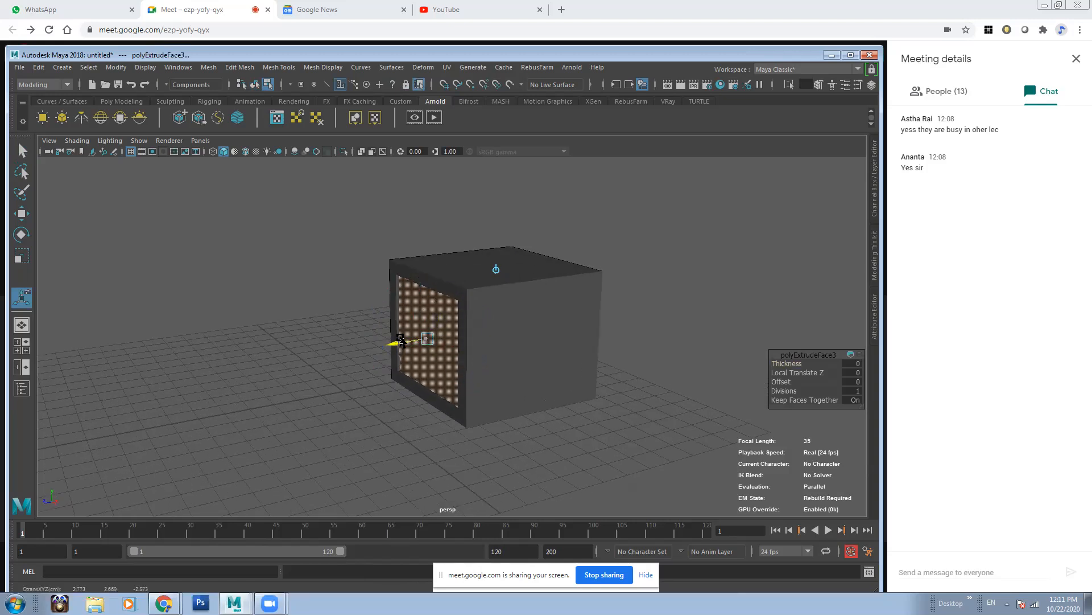
left_click_drag(544, 403, 521, 401, "alt")
left_click(614, 425)
Step: Select the cube's rear vertices and scale them down to taper the body toward the back
left_click_drag(378, 389, 507, 341, "alt")
right_click_drag(541, 275, 501, 275)
left_click_drag(558, 312, 500, 314, "alt")
left_click_drag(521, 219, 724, 543)
left_click_drag(533, 367, 455, 334, "alt")
key("r")
key("w")
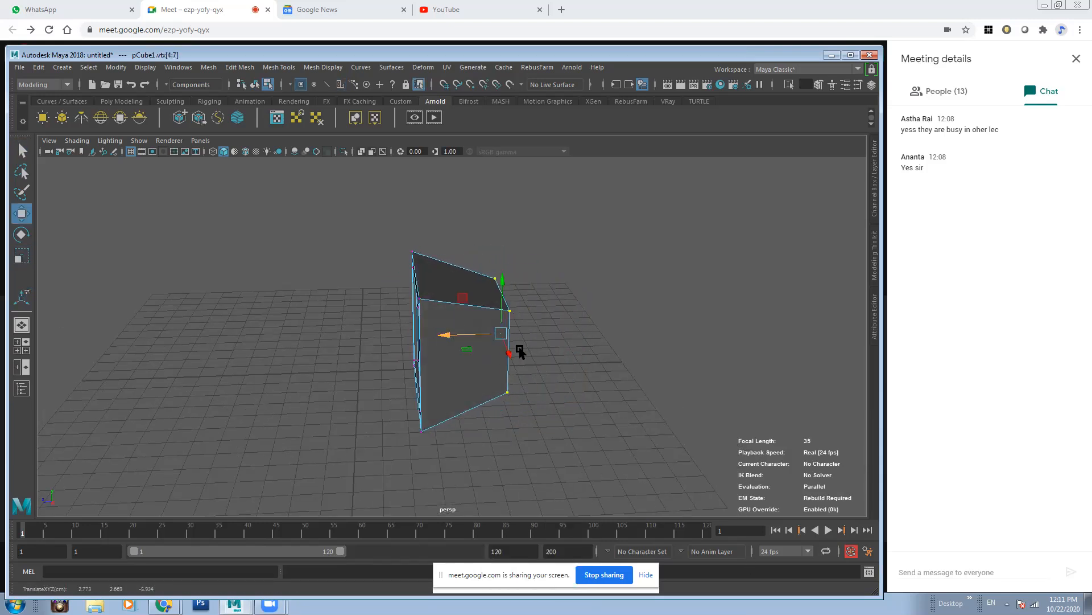
left_click(525, 352)
Step: Extrude the back face, scale it inward, and extrude it again to form a slight protrusion at the rear
left_click_drag(513, 292, 476, 326, "alt")
right_click_drag(494, 329, 493, 310)
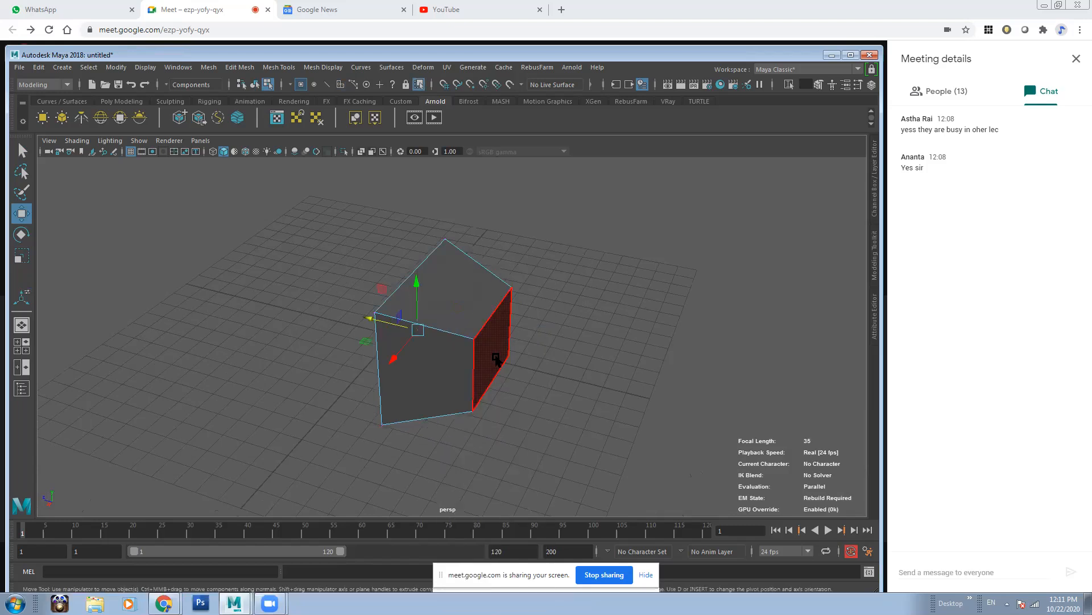
left_click(496, 358)
left_click_drag(526, 367, 500, 351, "alt")
right_click_drag(500, 351, 586, 377, "alt")
right_click_drag(516, 306, 597, 277, "shift")
left_click_drag(492, 347, 643, 400)
key("g")
left_click(643, 400)
left_click_drag(372, 231, 441, 270, "alt")
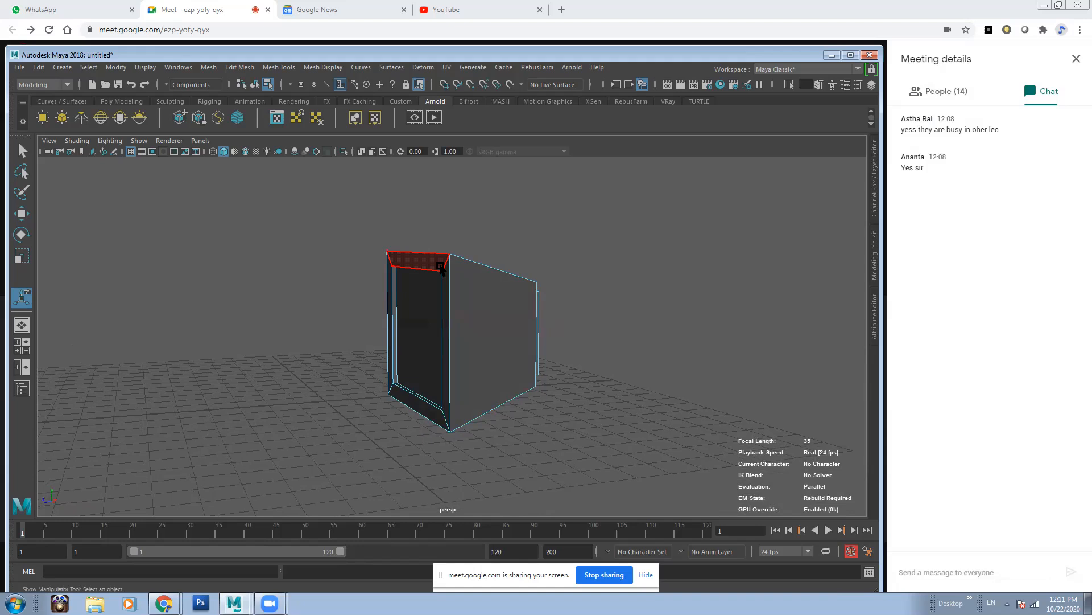
right_click(441, 267)
left_click(441, 298)
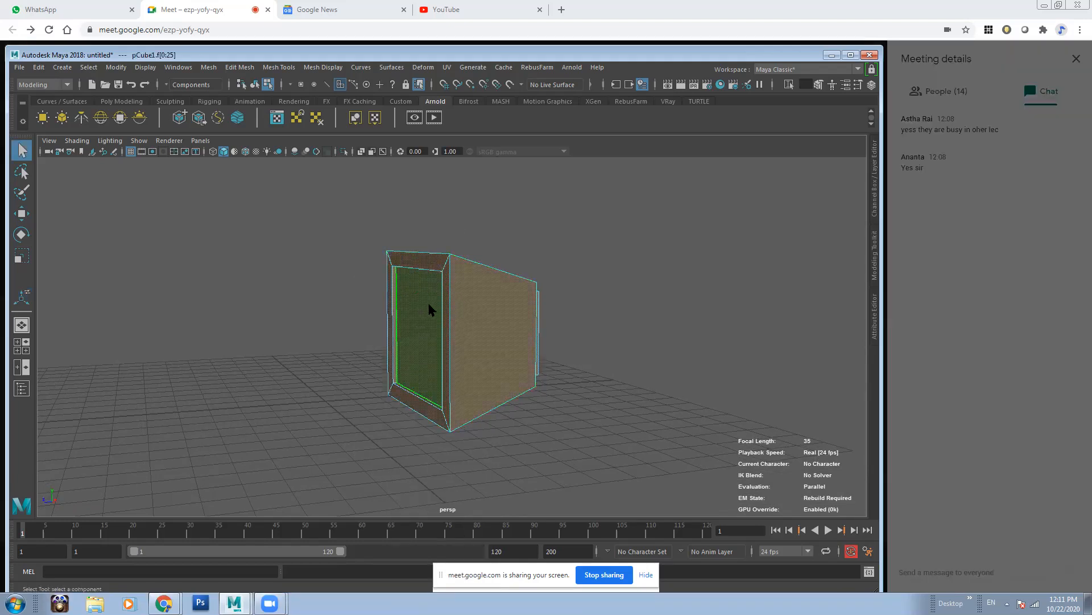
left_click(429, 305)
right_click_drag(434, 264, 435, 226)
left_click(447, 263)
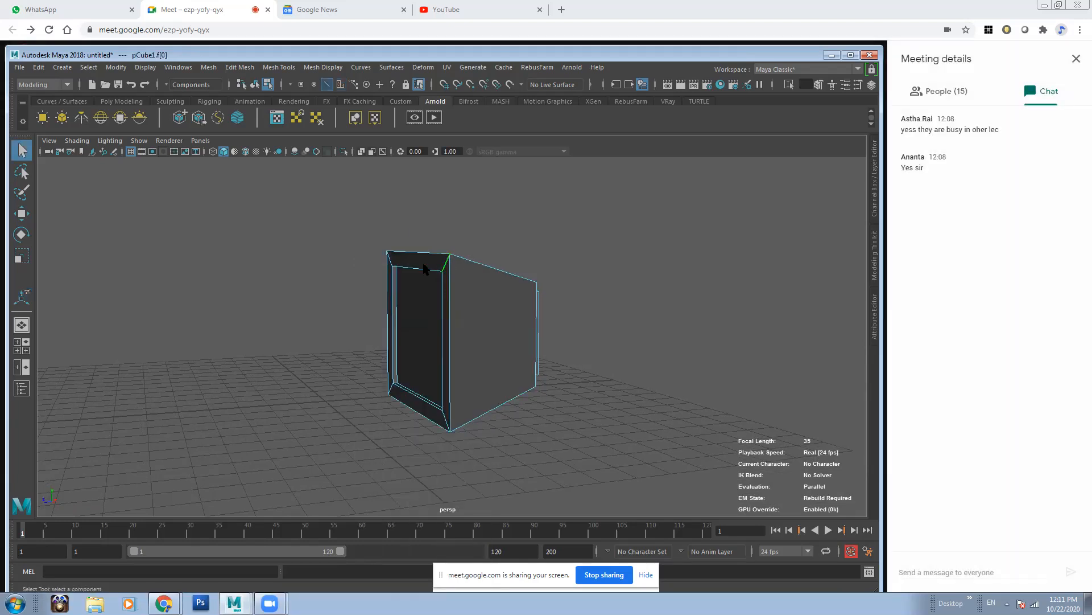
left_click_drag(424, 268, 388, 266, "alt")
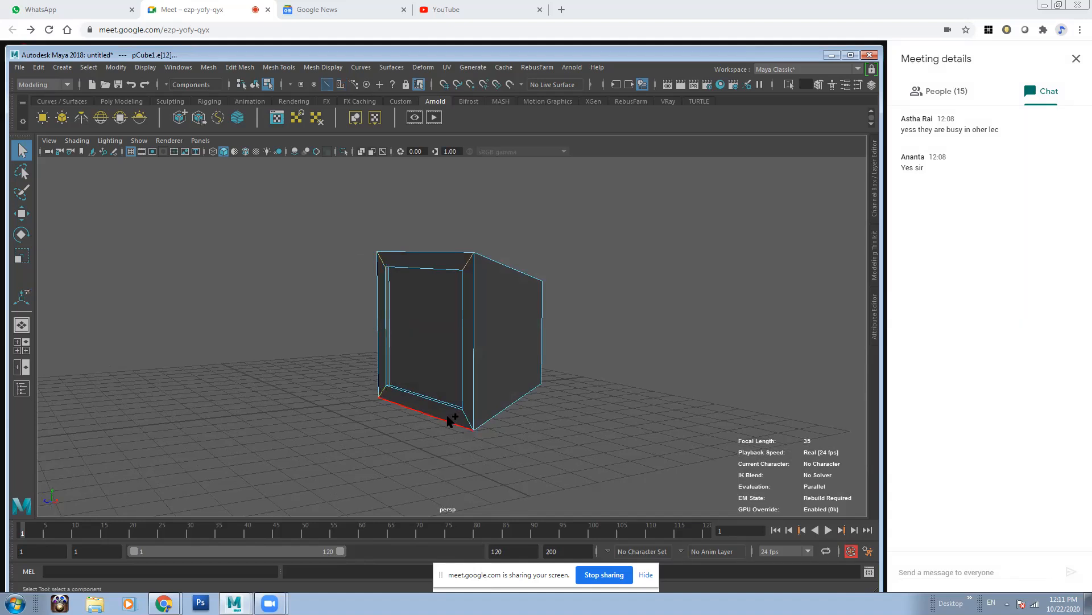
left_click_drag(464, 387, 490, 366, "alt")
right_click_drag(496, 276, 497, 327)
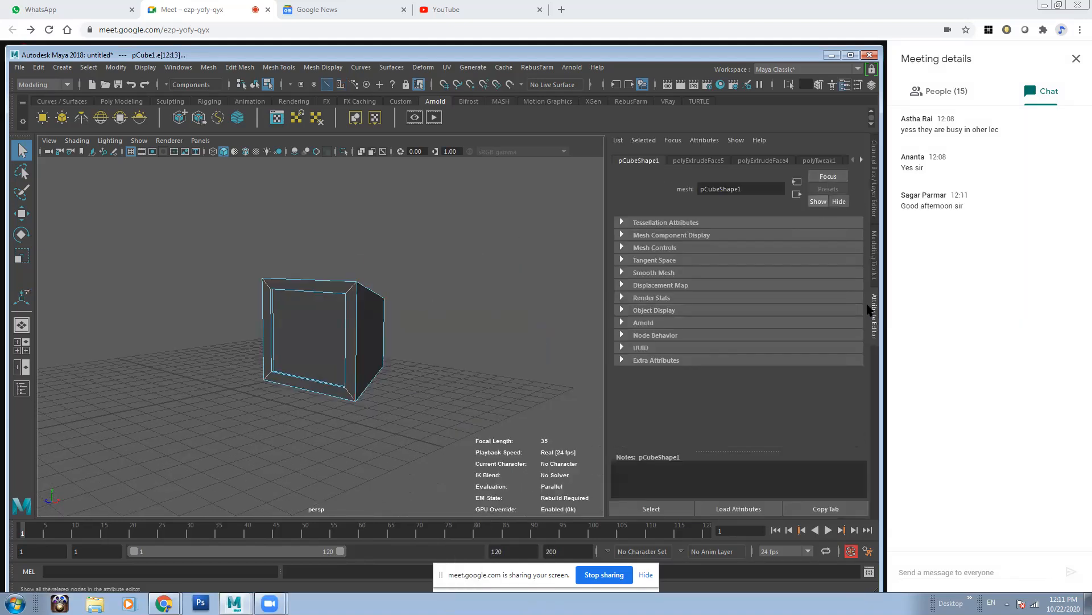
left_click(874, 314)
Step: Select the four frame faces around the screen together with the recessed screen face
left_click_drag(467, 310, 497, 310, "alt")
scroll(497, 310, "up", 2)
right_click_drag(529, 276, 530, 307)
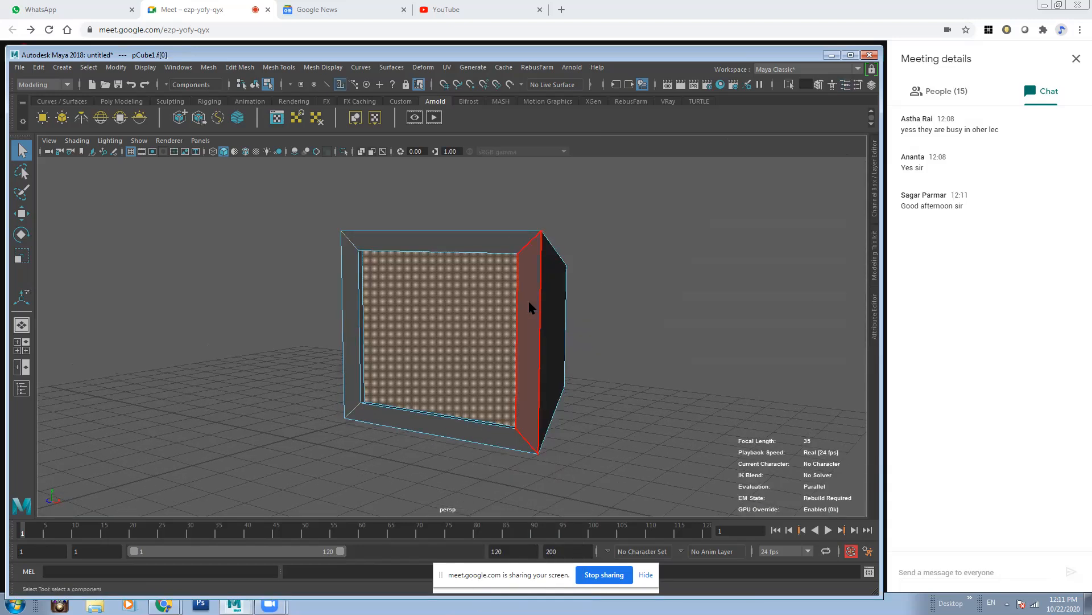
left_click(530, 306)
left_click(499, 241, "shift")
left_click(349, 299, "shift")
left_click(464, 435, "shift")
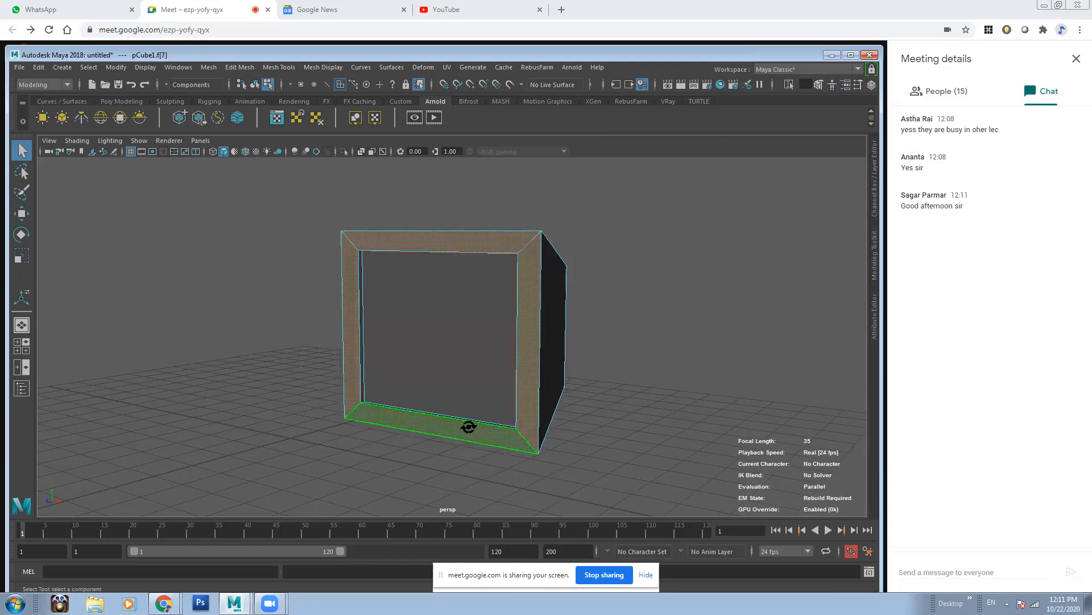
left_click_drag(463, 435, 438, 334, "alt")
left_click(417, 316, "shift")
Step: Show the model in wireframe and box-select all faces of the front frame and recess
left_click_drag(382, 302, 391, 298, "alt")
right_click_drag(390, 297, 456, 324, "alt")
left_click_drag(455, 325, 499, 387, "alt")
key("4")
right_click_drag(496, 381, 451, 353, "alt")
left_click_drag(451, 354, 486, 344, "alt")
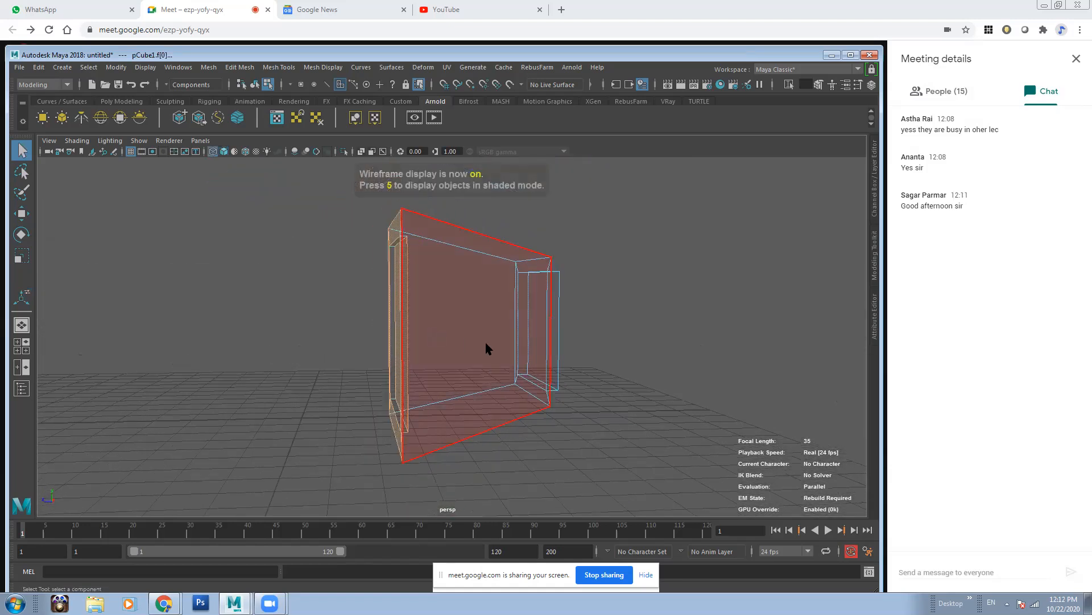
left_click(368, 228)
left_click_drag(368, 227, 431, 493)
Step: Extrude the selected front faces forward by about 0.445 and return to shaded display
left_click_drag(471, 455, 412, 273, "alt")
right_click(410, 274, "shift")
right_click_drag(410, 280, 411, 304, "shift")
mouse_move(416, 307)
left_mouse_down("alt")
mouse_move(400, 337)
mouse_move(360, 332)
left_mouse_up("alt")
key("5")
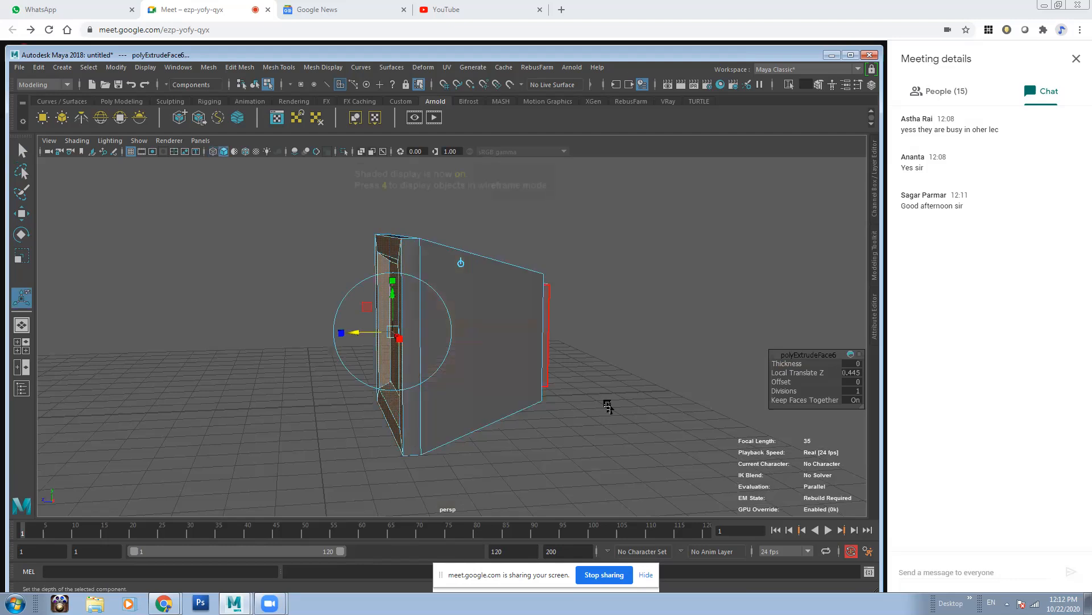
left_click_drag(403, 387, 446, 394, "alt")
left_click(648, 469)
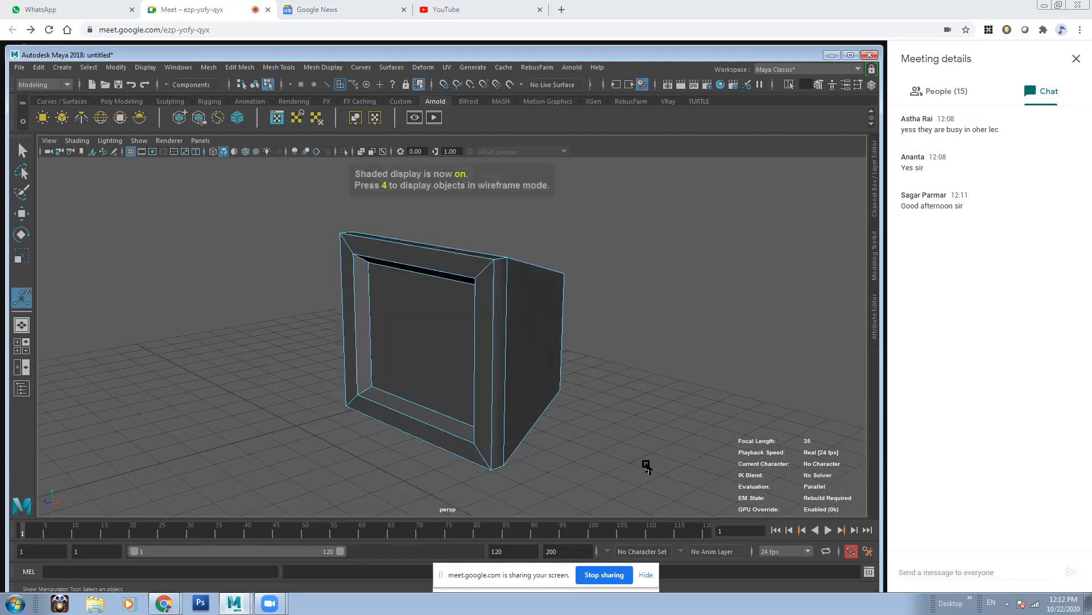
Step: Adjust the depth of the recessed screen face along its axis and return to object selection
left_click(458, 370)
key("w")
left_click_drag(457, 370, 450, 374, "alt")
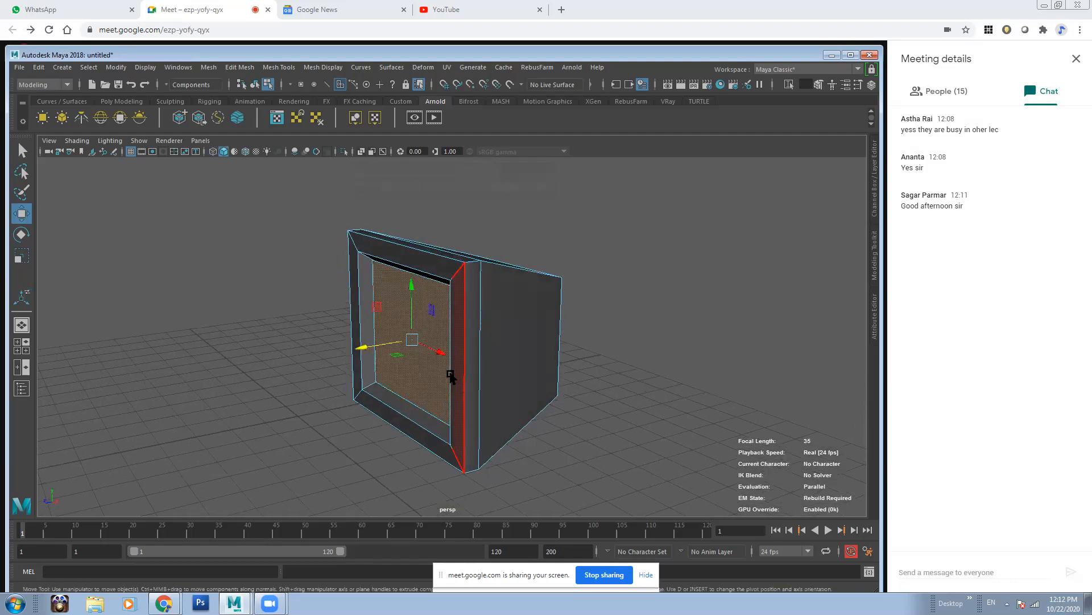
left_click_drag(366, 345, 364, 346)
left_click_drag(367, 348, 459, 349, "alt")
key("r")
key("Delete")
left_click_drag(603, 373, 548, 364, "alt")
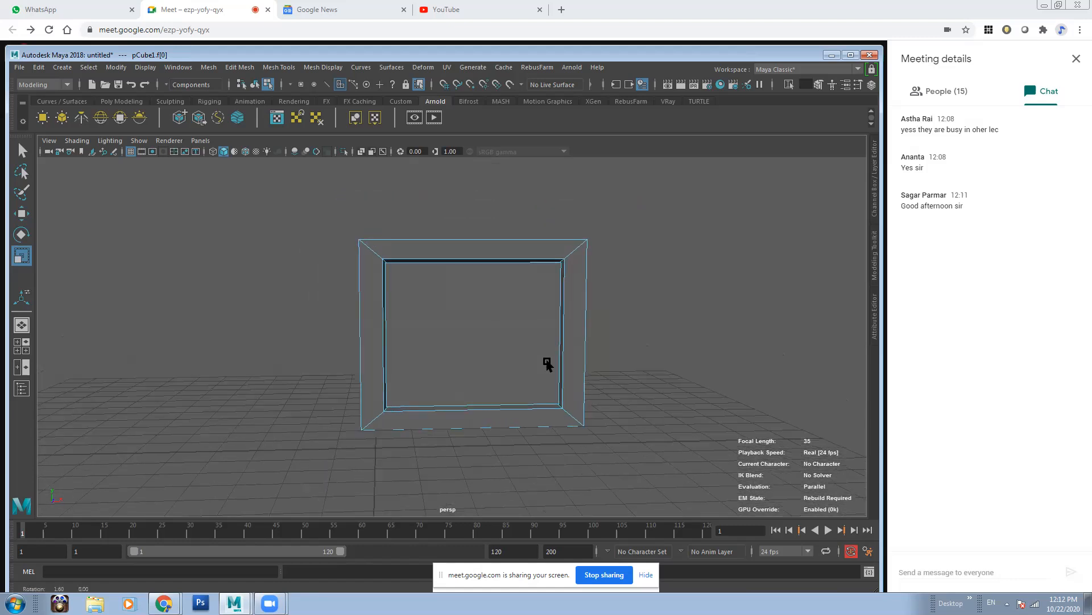
key("F8")
left_click(685, 368)
left_click_drag(640, 362, 717, 324, "alt")
left_click_drag(570, 421, 504, 427, "alt")
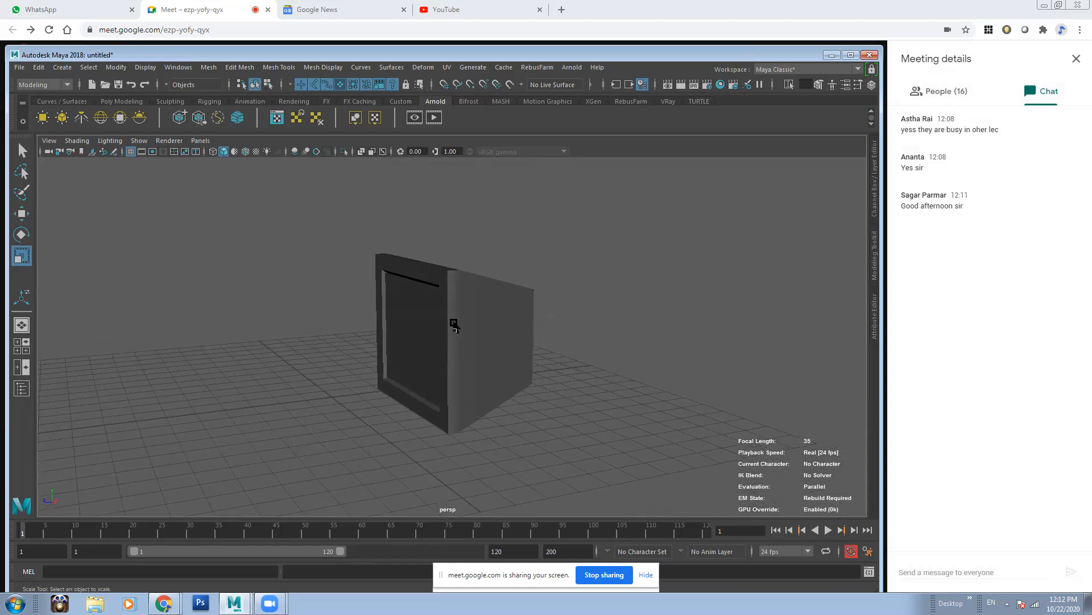
Step: Select the whole TV model and raise it vertically above the grid
key("F10")
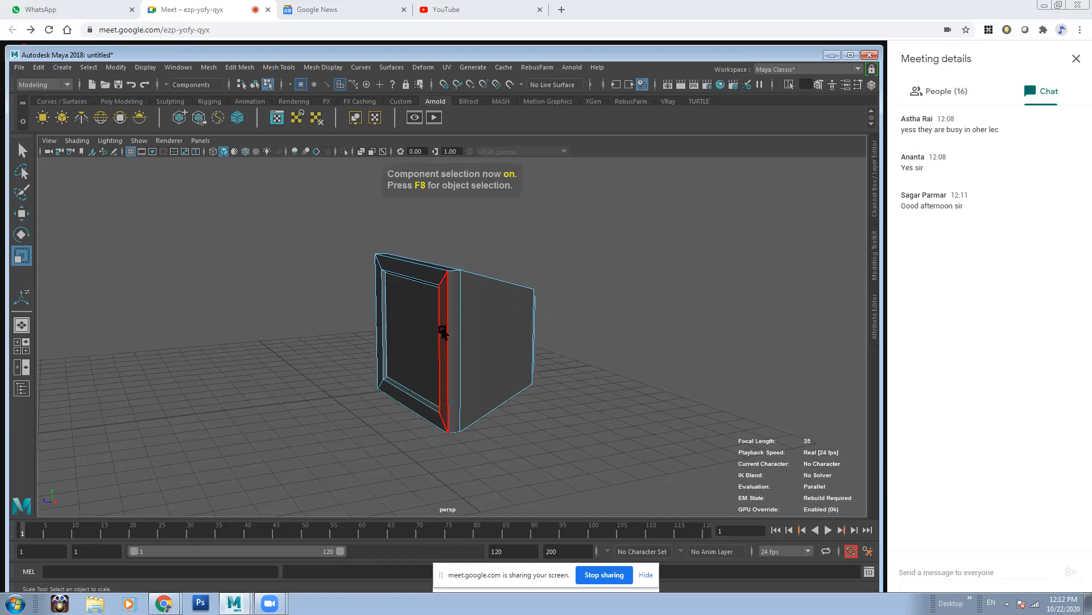
left_click(442, 332)
key("F8")
key("w")
left_click_drag(499, 285, 509, 200)
left_click_drag(450, 285, 470, 340, "alt")
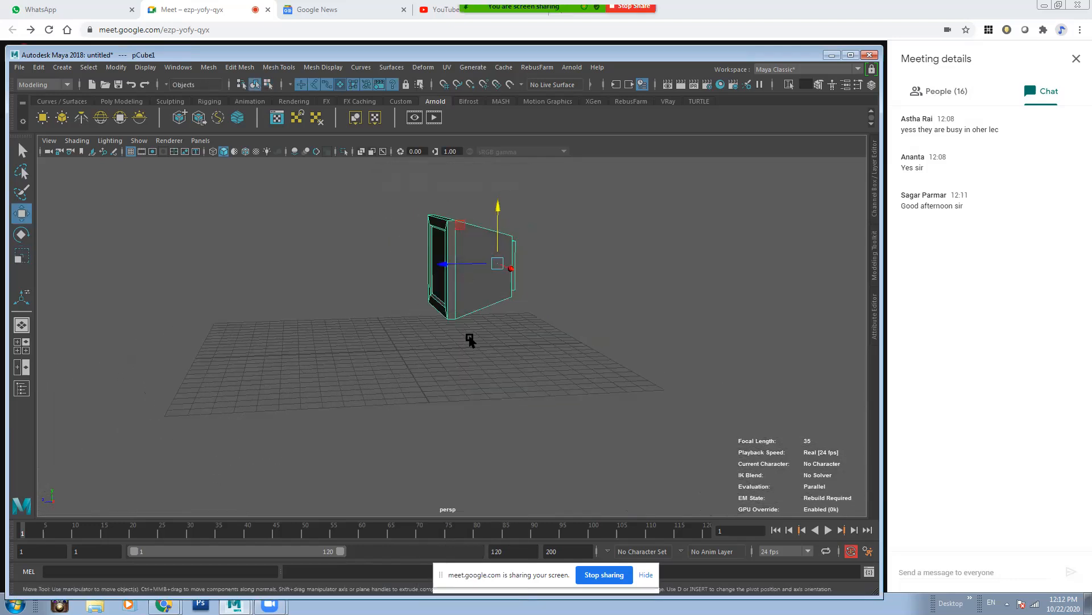
Step: Create a wide polygon cylinder on the grid beneath the TV as its stand
right_click_drag(470, 334, 430, 354, "shift")
left_click(477, 349)
key("F8")
left_click_drag(474, 347, 563, 344)
Step: Move the TV sideways along X to center it over the cylinder
key("w")
left_click(482, 318)
left_click_drag(517, 246, 474, 247)
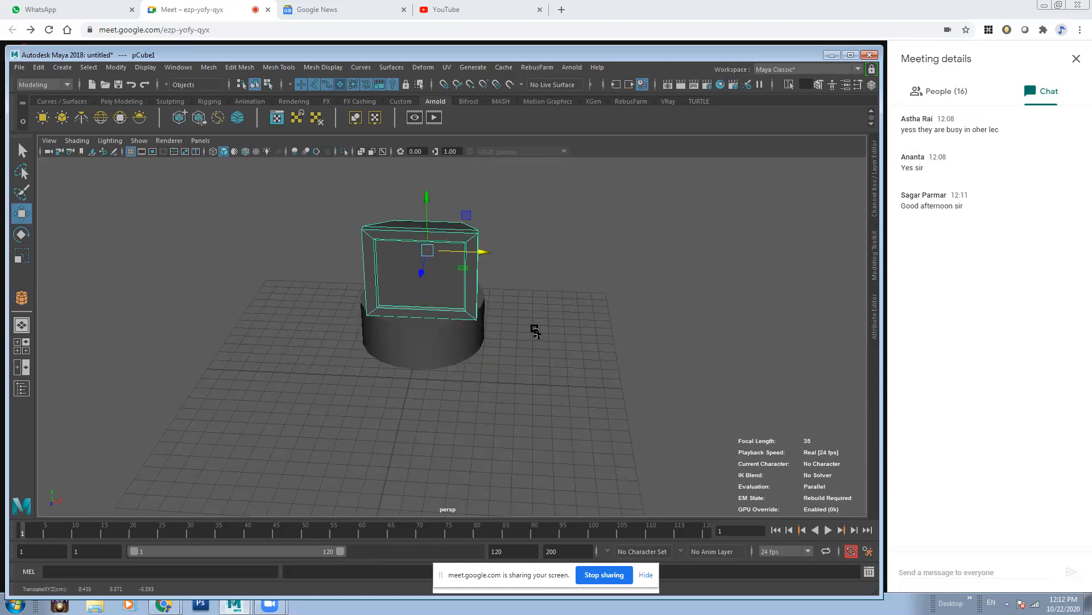
left_click(536, 330)
left_click_drag(547, 353, 507, 354, "alt")
left_click(494, 336)
left_click_drag(549, 390, 478, 361, "alt")
left_click(516, 386)
scroll(477, 361, "down", 2)
Step: Move the TV along its depth axis to position it on the cylinder's top
left_click(442, 290)
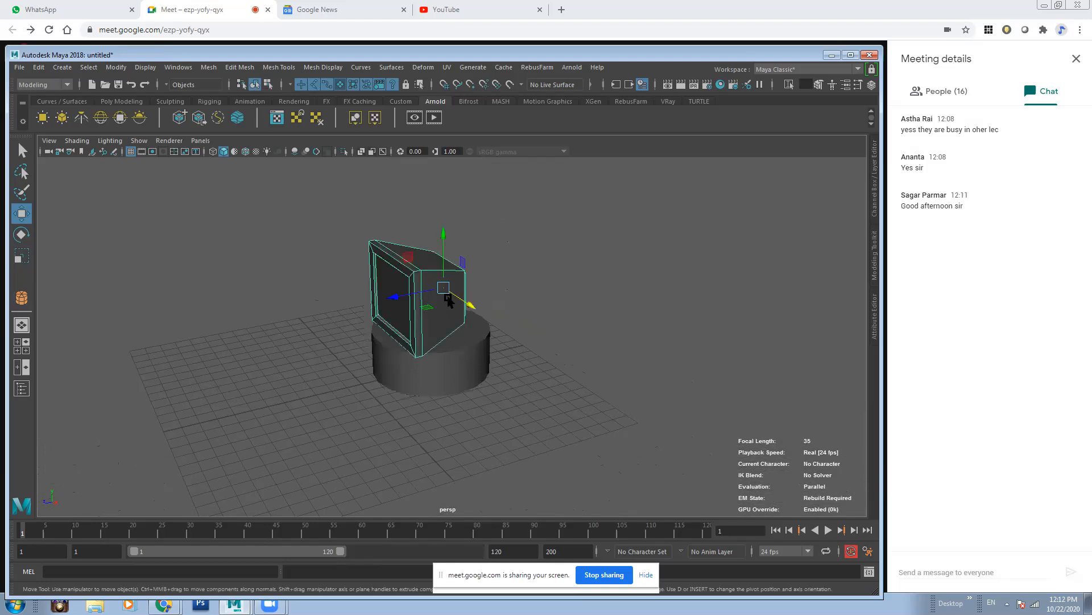
left_click_drag(405, 295, 418, 292)
left_click(497, 428)
middle_click_drag(443, 354, 480, 363, "alt")
right_click_drag(480, 363, 555, 386, "alt")
left_click_drag(424, 314, 495, 298, "alt")
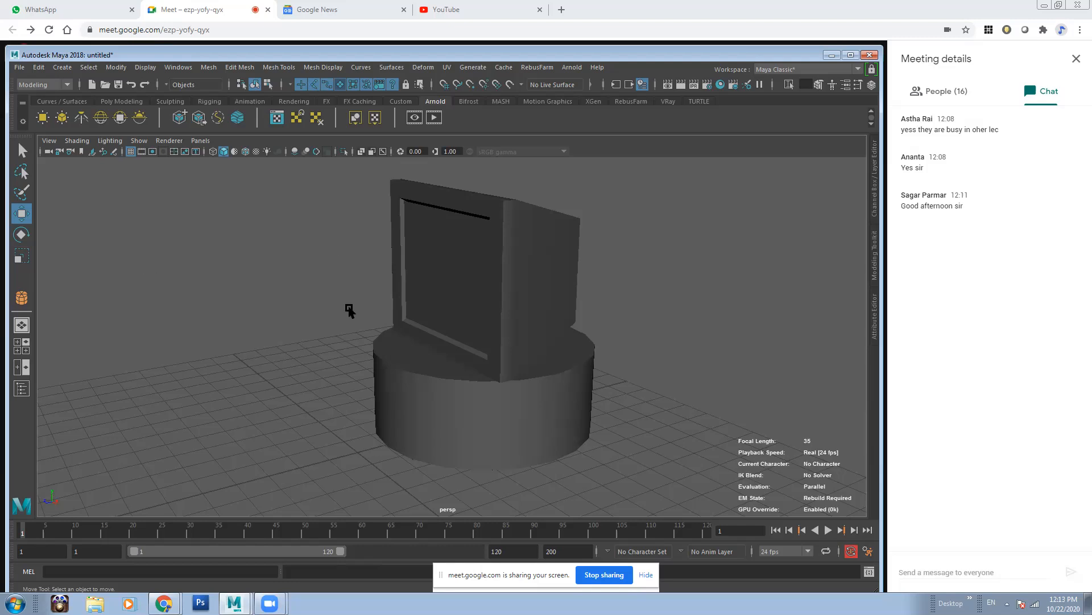
Step: Open the render settings and look through the available renderers, keeping Maya Software
left_click_drag(485, 318, 646, 70, "alt")
left_click(708, 85)
left_click(568, 164)
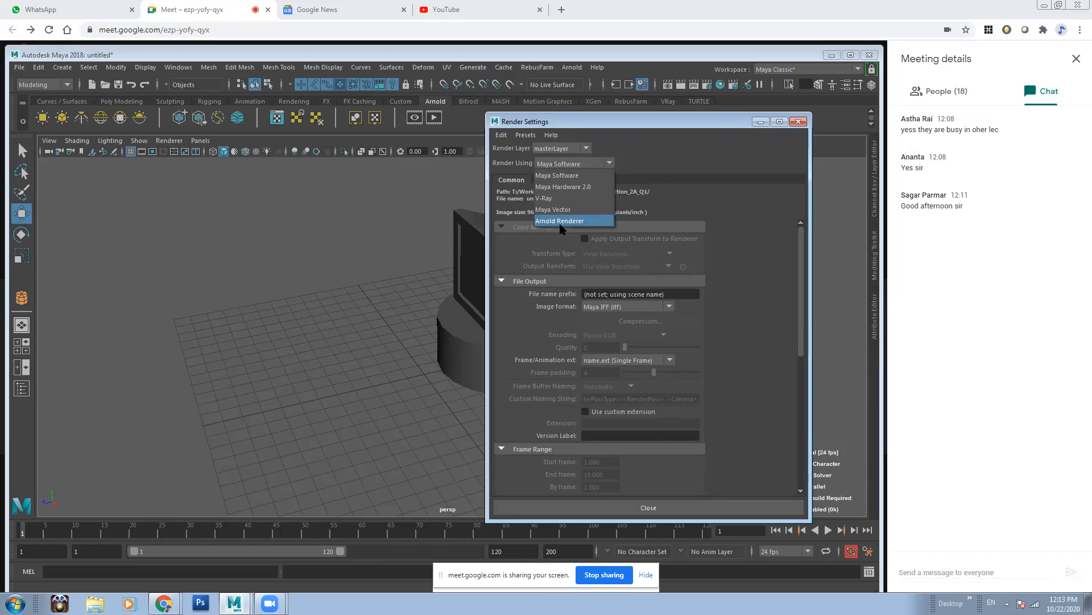
left_click(542, 179)
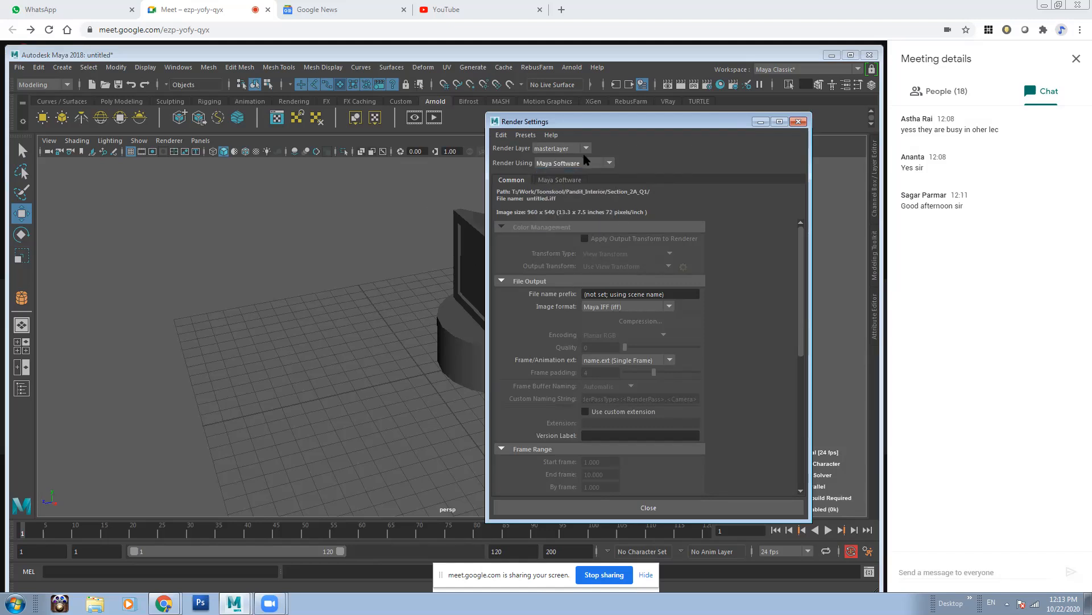
Step: Examine the Maya Software render options, including field, raytracing, gamma correction and memory settings, and minimize the settings window
left_click(560, 179)
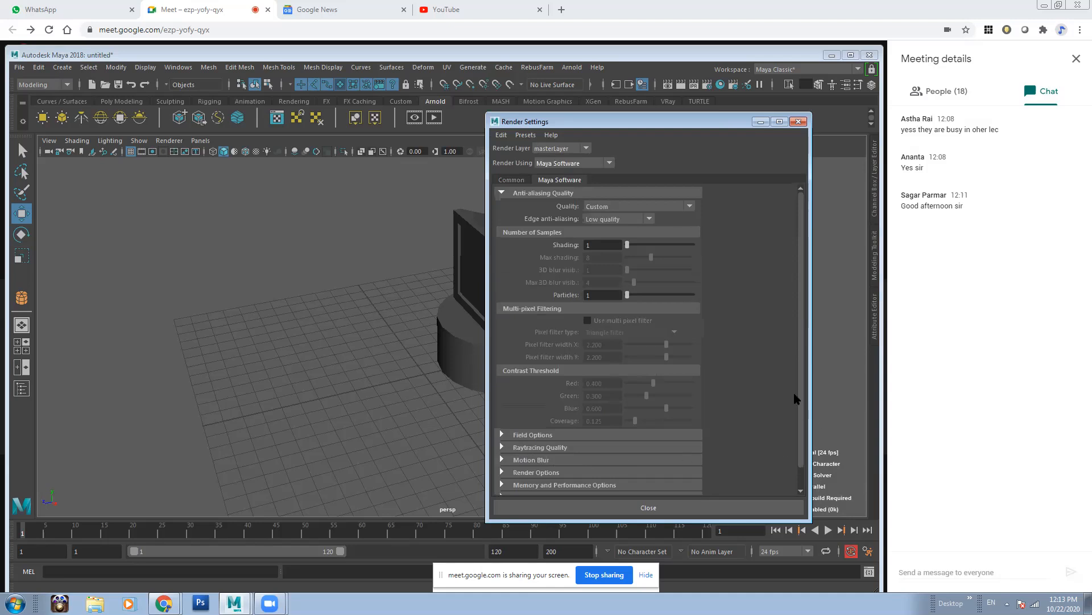
scroll(803, 455, "down", 2)
left_click(532, 475)
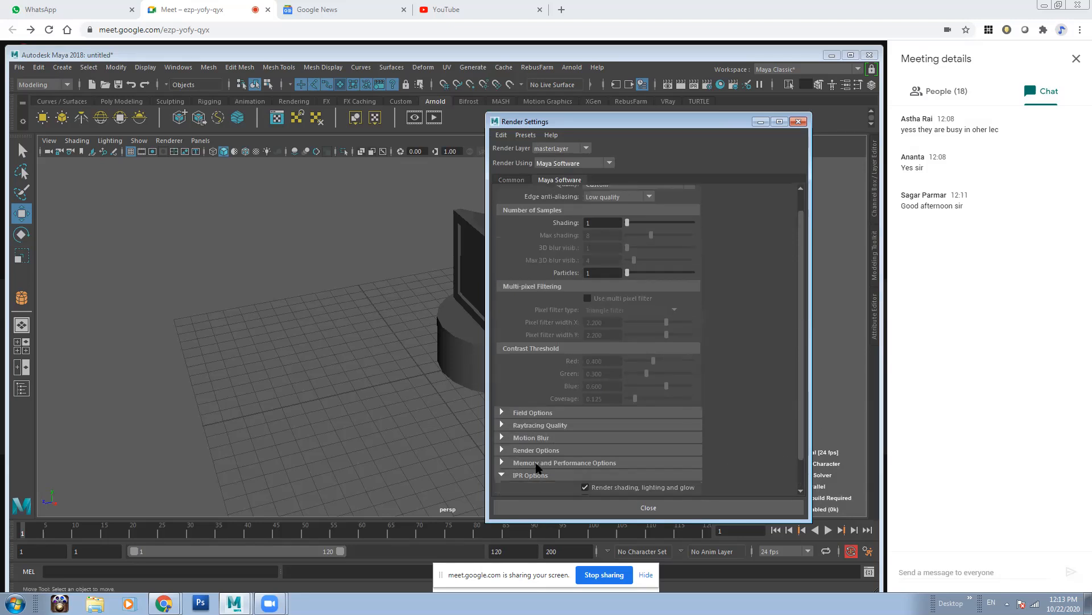
left_click(541, 450)
left_click(549, 425)
left_click(551, 413)
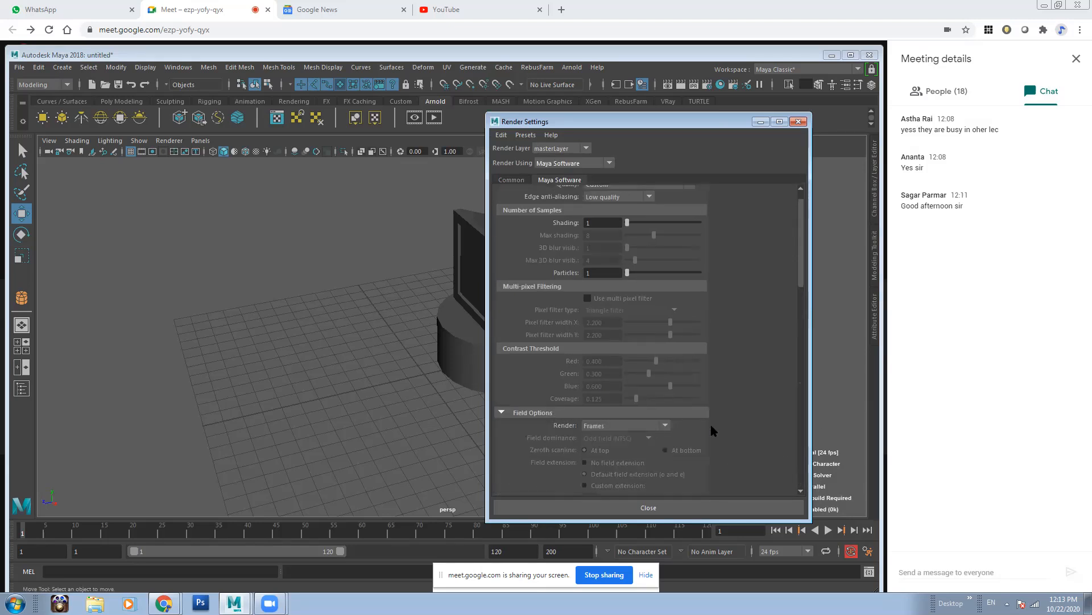
mouse_move(799, 273)
left_mouse_down()
mouse_move(802, 251)
mouse_move(803, 469)
left_mouse_up()
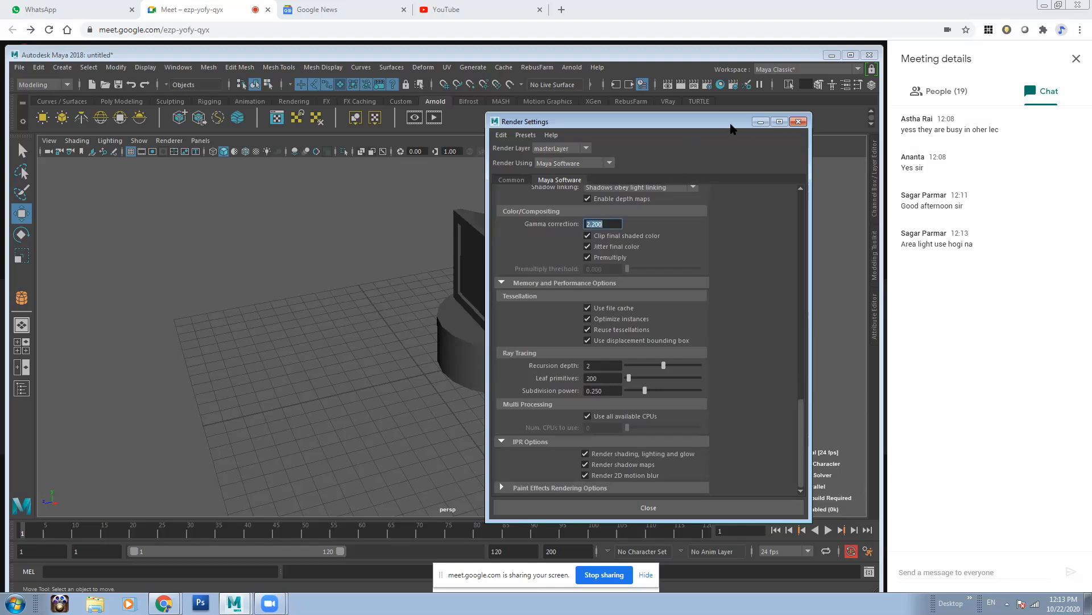
left_click(761, 121)
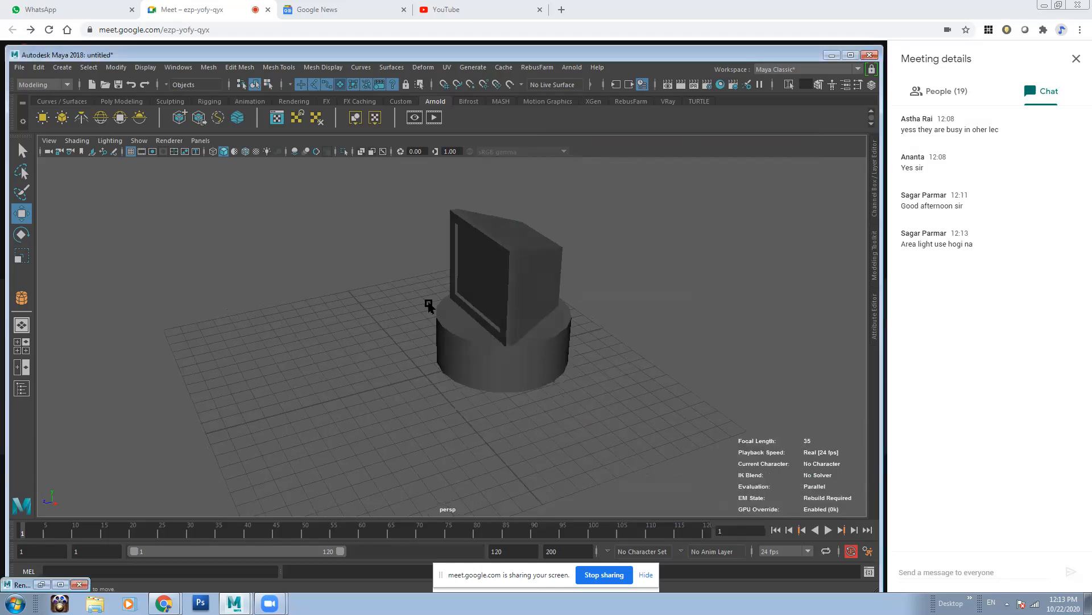
Step: Select the TV and examine its front frame and recessed screen from close up and from several angles
left_click_drag(410, 307, 477, 286, "alt")
left_click(490, 271)
middle_click_drag(469, 278, 410, 326, "alt")
right_click_drag(410, 324, 417, 339, "alt")
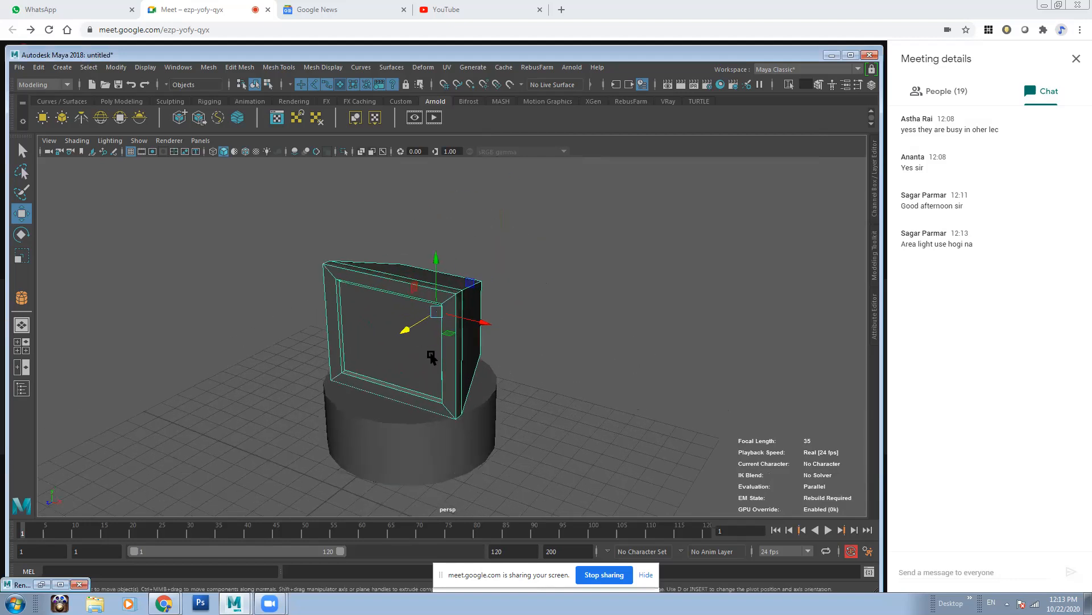
right_click_drag(397, 304, 439, 356, "alt")
left_click_drag(439, 356, 478, 319, "alt")
right_click_drag(514, 275, 392, 335, "alt")
left_click_drag(392, 334, 416, 319, "alt")
left_click_drag(487, 316, 338, 201, "alt")
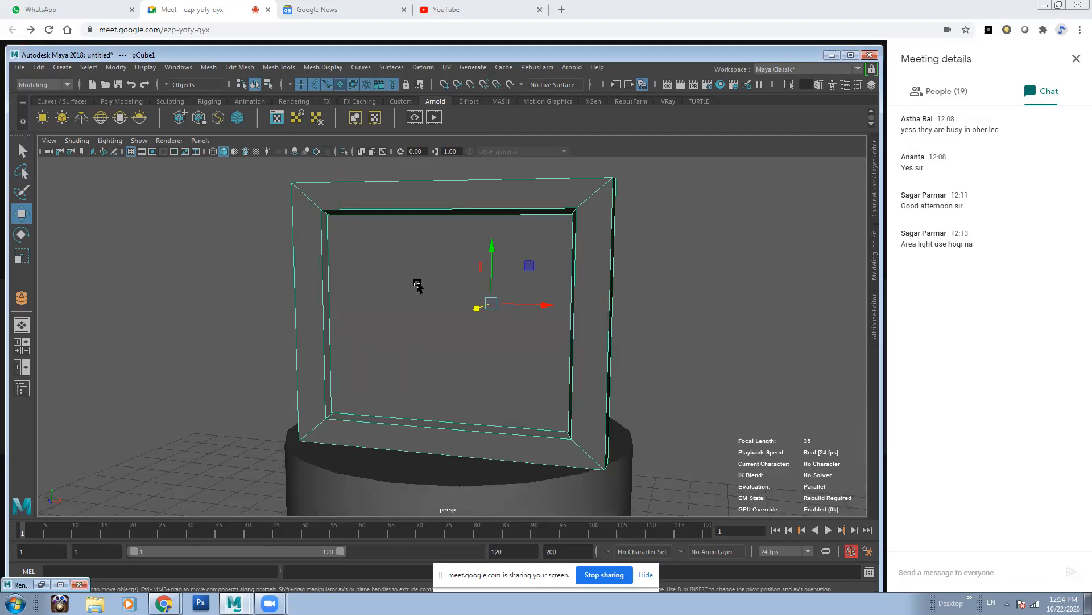
right_click_drag(565, 314, 495, 323, "alt")
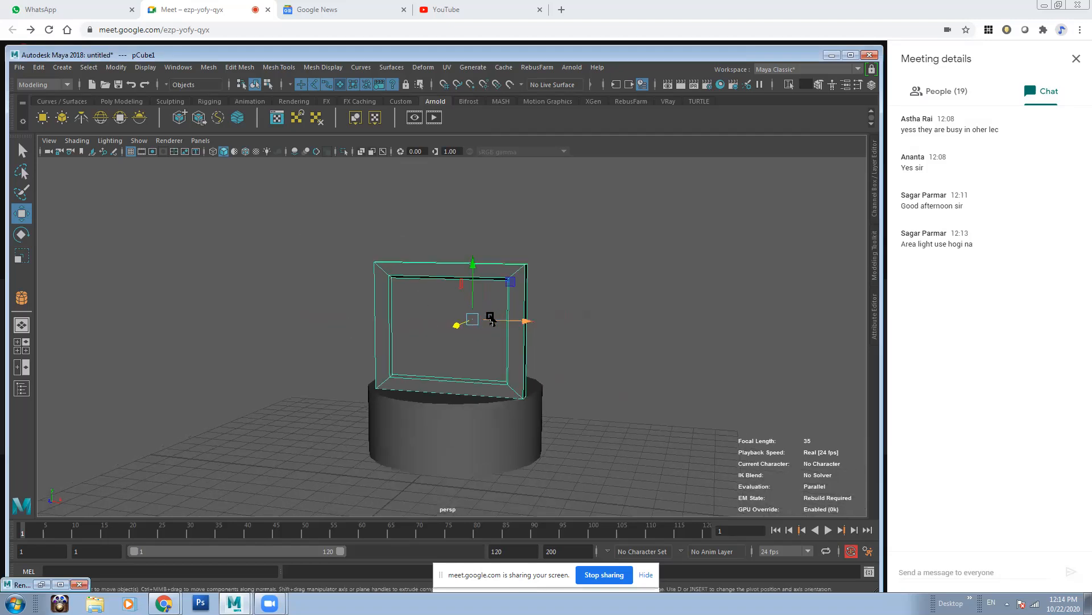
Step: Select the TV's recessed screen face and scale it slightly along its height
left_click_drag(498, 317, 364, 244, "alt")
right_click_drag(405, 322, 510, 347, "alt")
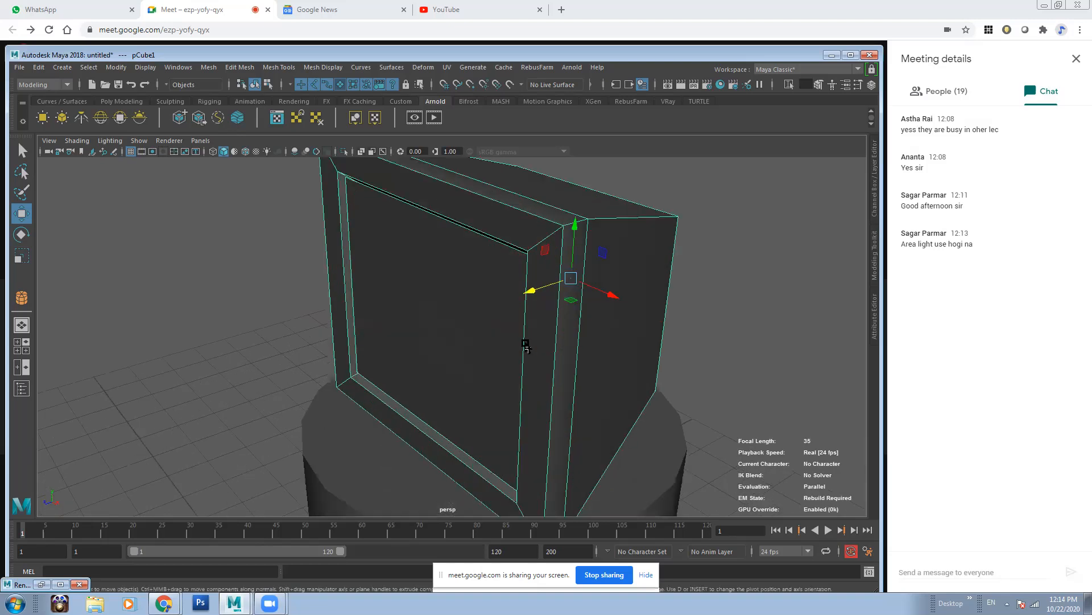
left_click_drag(510, 346, 524, 302, "alt")
right_click_drag(445, 236, 446, 268)
left_click(420, 280)
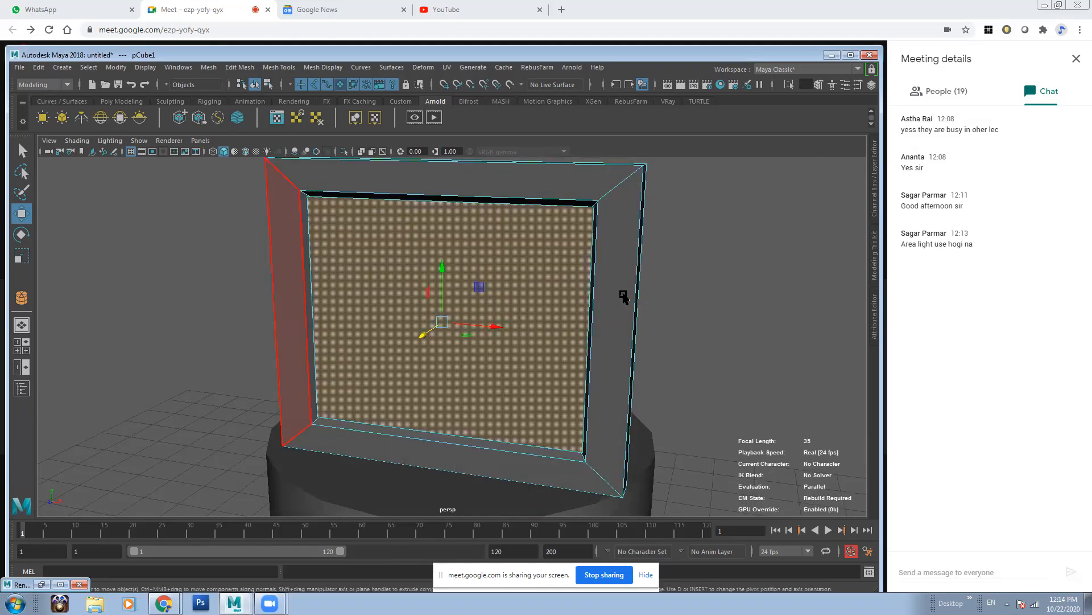
left_click_drag(378, 203, 388, 166, "alt")
left_click_drag(356, 260, 361, 283, "alt")
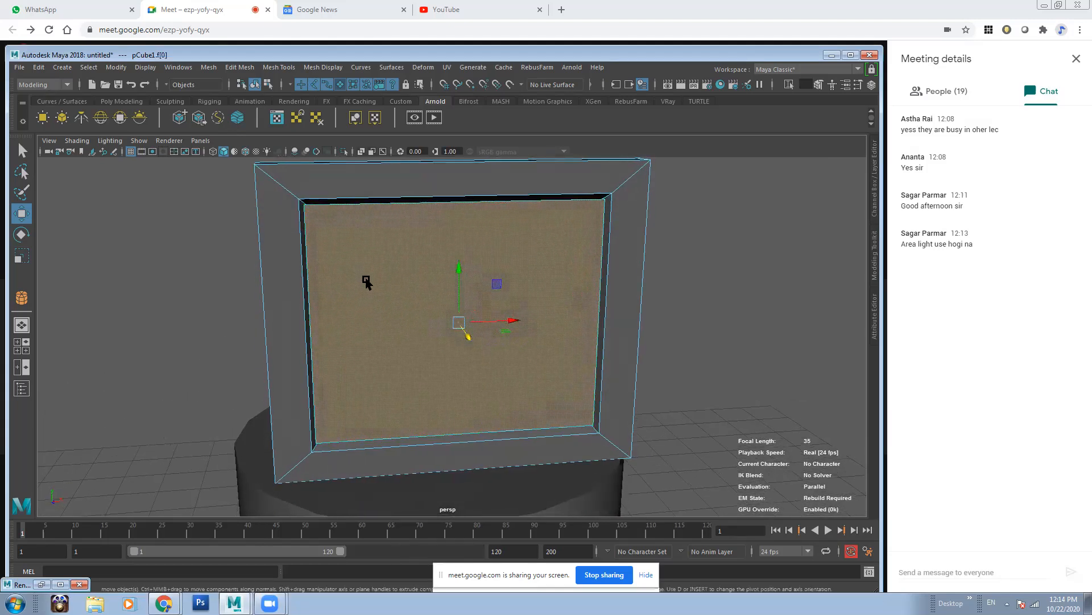
key("r")
left_click_drag(458, 321, 495, 303)
left_click_drag(454, 262, 454, 258)
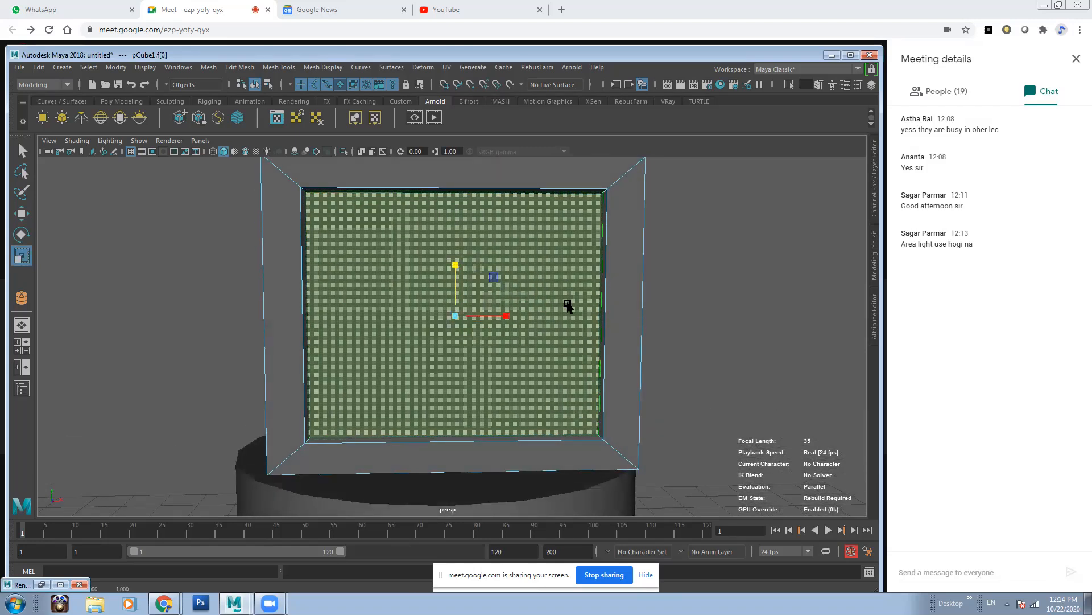
left_click_drag(527, 256, 521, 267, "alt")
Step: Return to object selection, turn off Enable Default Light in the common render options and close the render settings
left_click(296, 102)
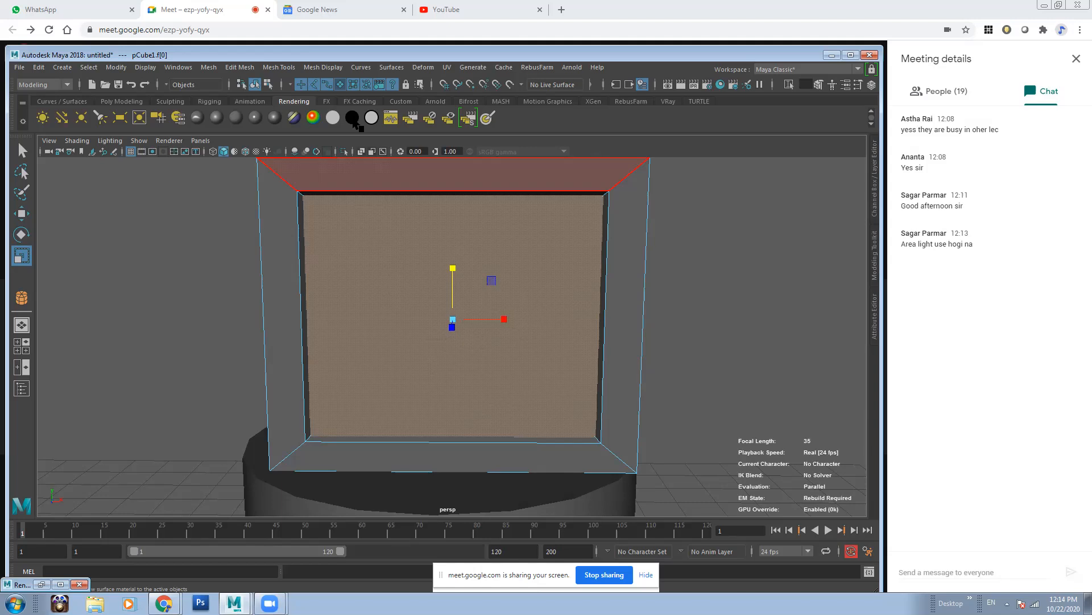
left_click(845, 321)
scroll(437, 296, "down", 4)
left_click(438, 297)
left_click(707, 85)
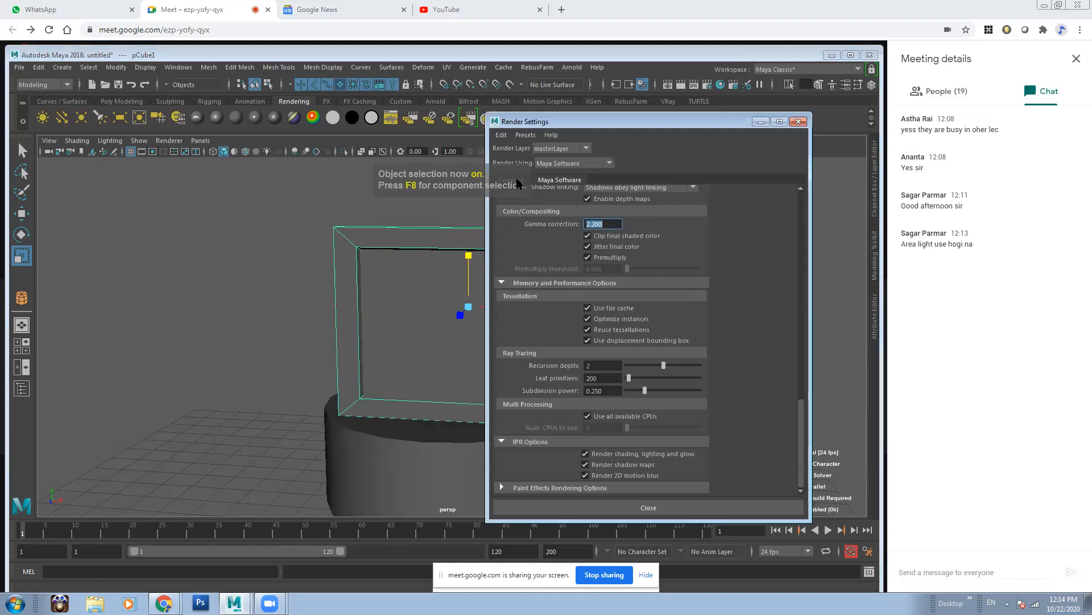
left_click(512, 180)
scroll(652, 483, "down", 5)
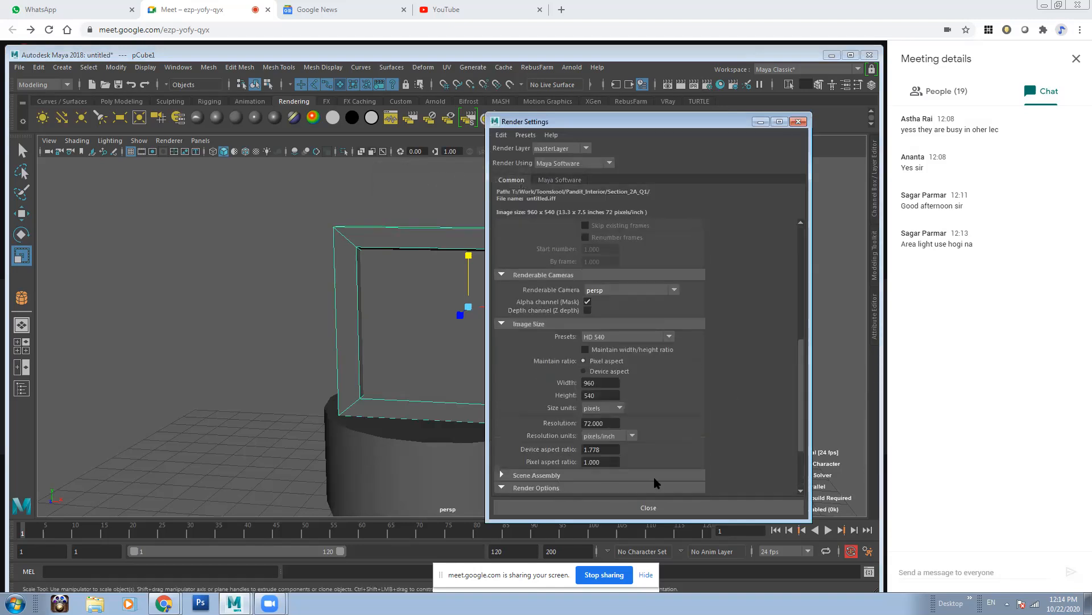
scroll(802, 420, "down", 3)
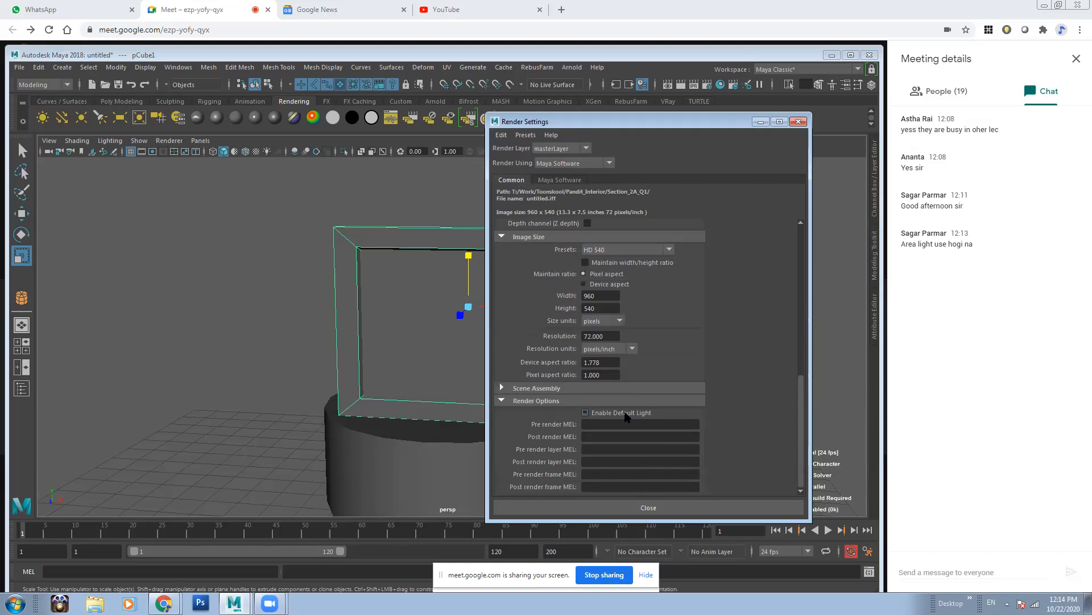
left_click(801, 125)
Step: Render an angled perspective view of the TV and stand with Maya Software and move the render window off the model
left_click_drag(643, 285, 480, 319, "alt")
scroll(593, 300, "down", 4)
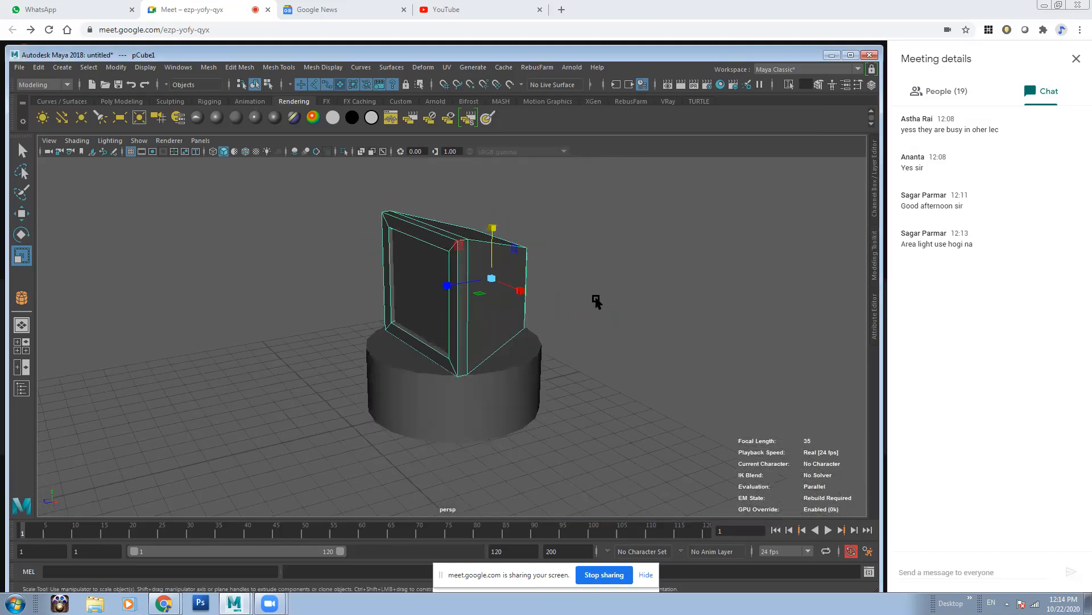
scroll(424, 245, "up", 3)
left_click_drag(368, 262, 421, 259, "alt")
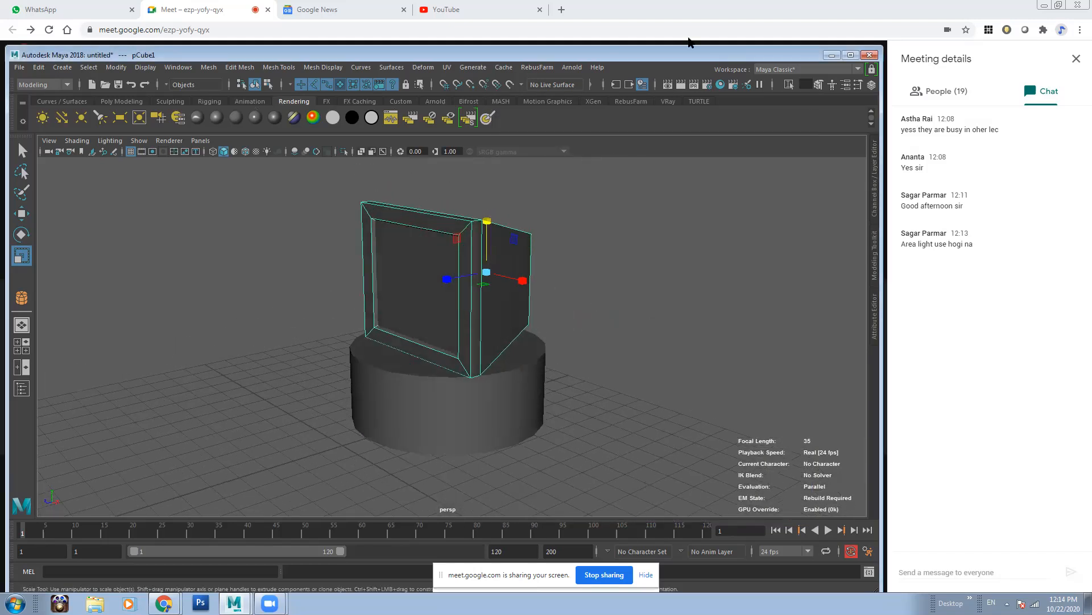
left_click(681, 84)
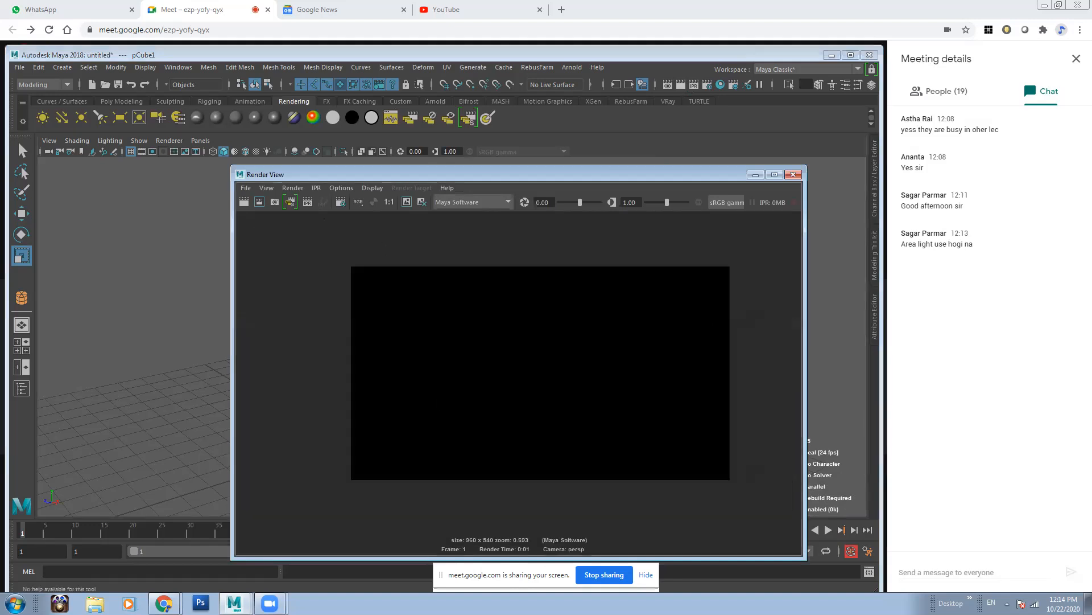
left_click_drag(500, 175, 746, 187)
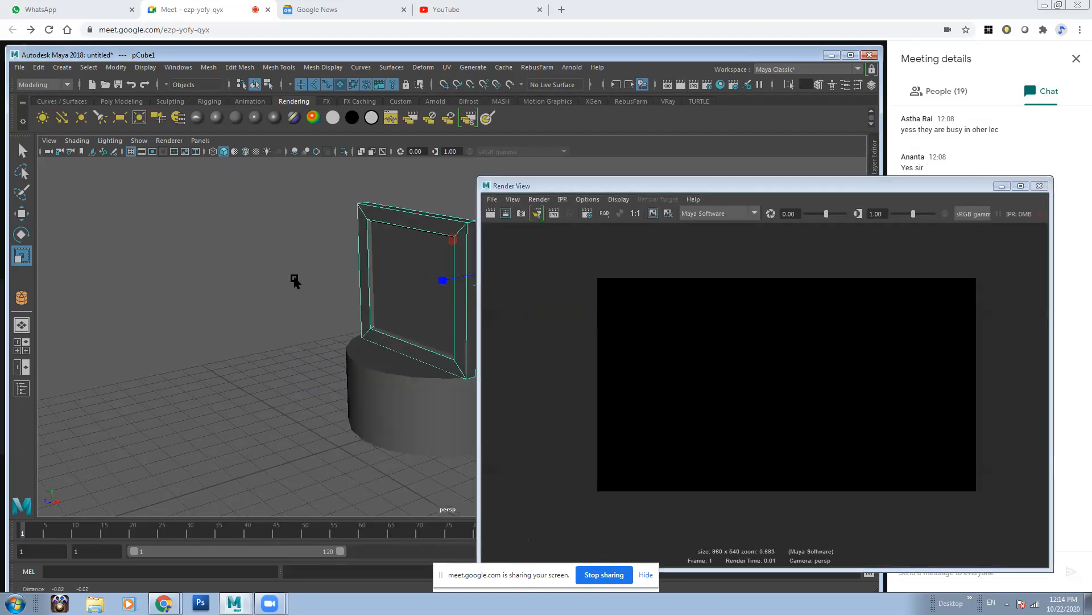
Step: Select the TV's screen face and assign a new Surface Shader to it
right_click_drag(371, 257, 370, 285)
left_click(371, 259)
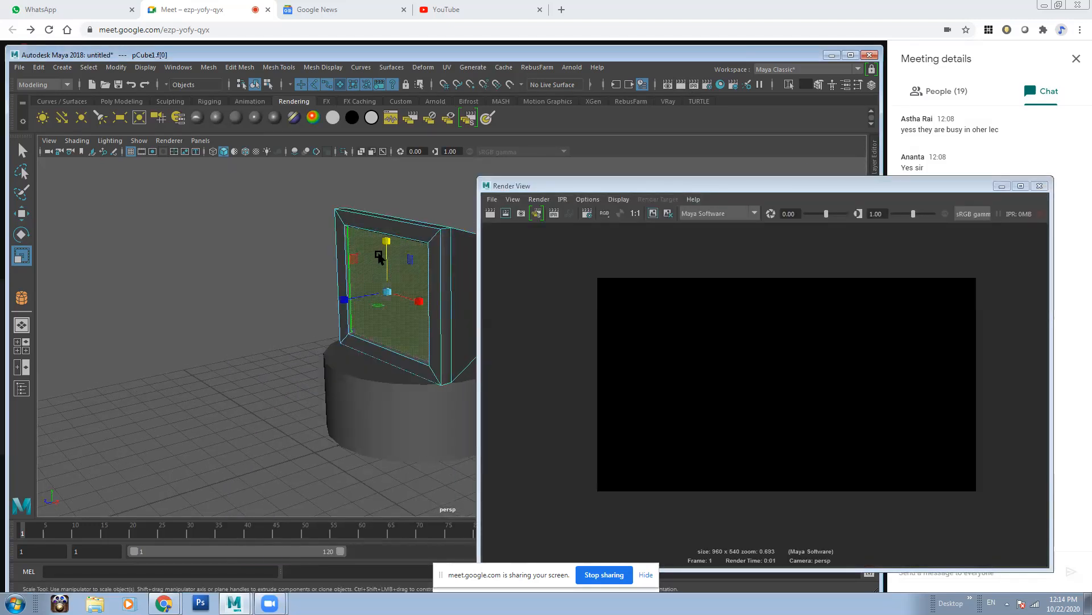
left_click(357, 117)
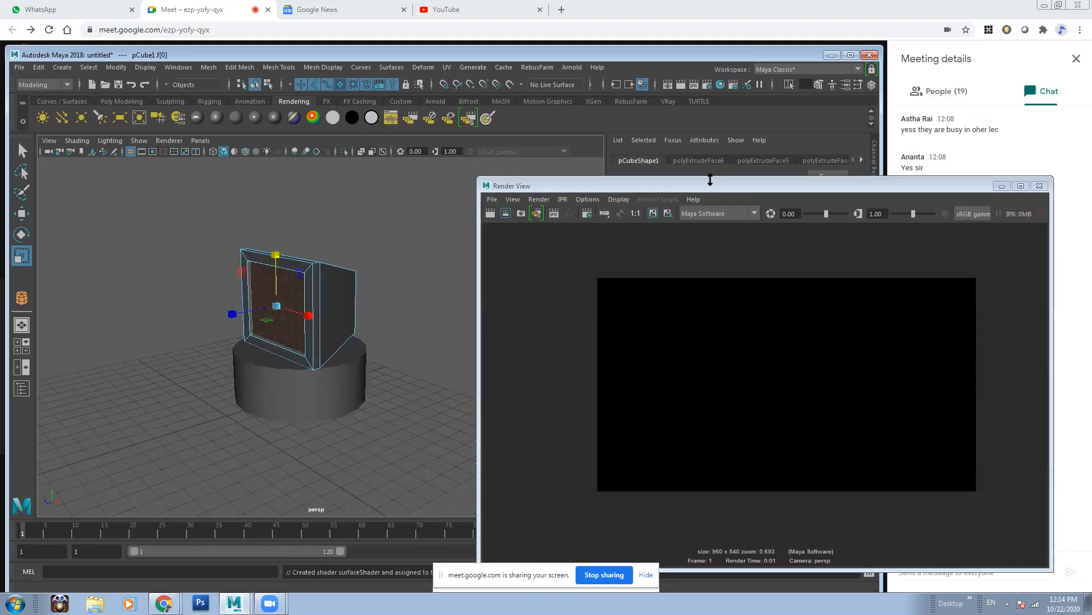
Step: Set the screen's surface shader Out Color to white
left_click_drag(772, 189, 424, 264)
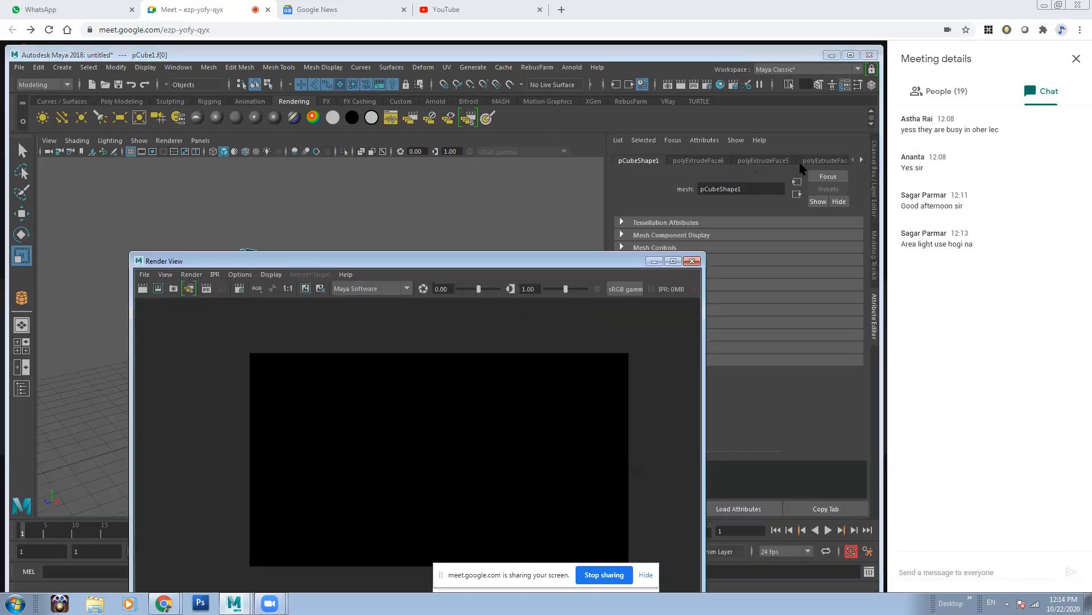
left_click(861, 160)
left_click(861, 160)
left_click(861, 160)
left_click(832, 161)
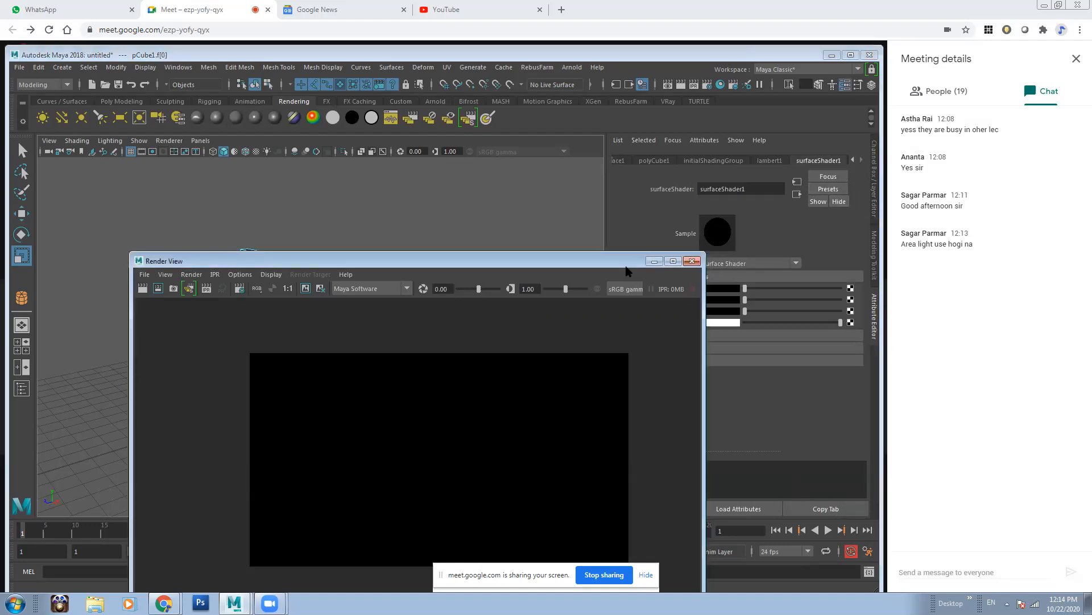
left_click_drag(630, 265, 613, 378)
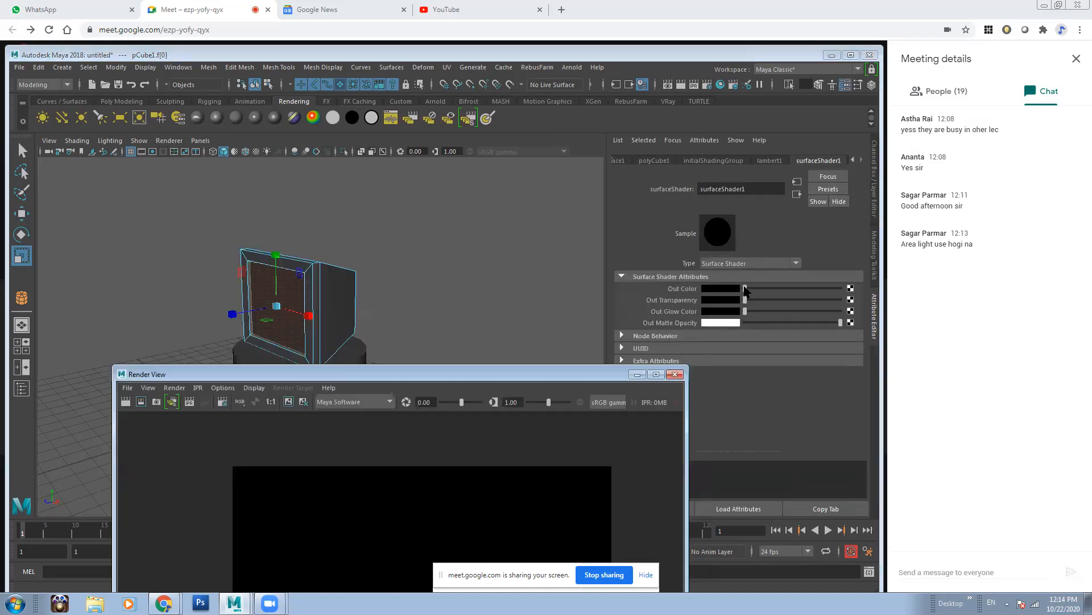
left_click_drag(745, 288, 924, 294)
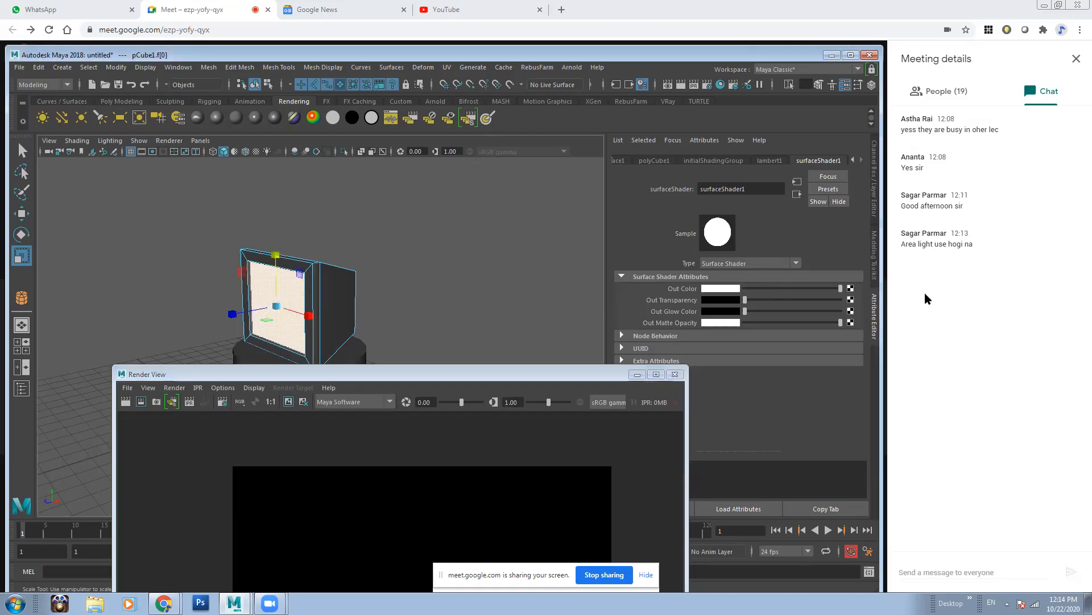
Step: Render the scene again with the white screen shader, check the image and minimize the render window
left_click_drag(455, 371, 467, 140)
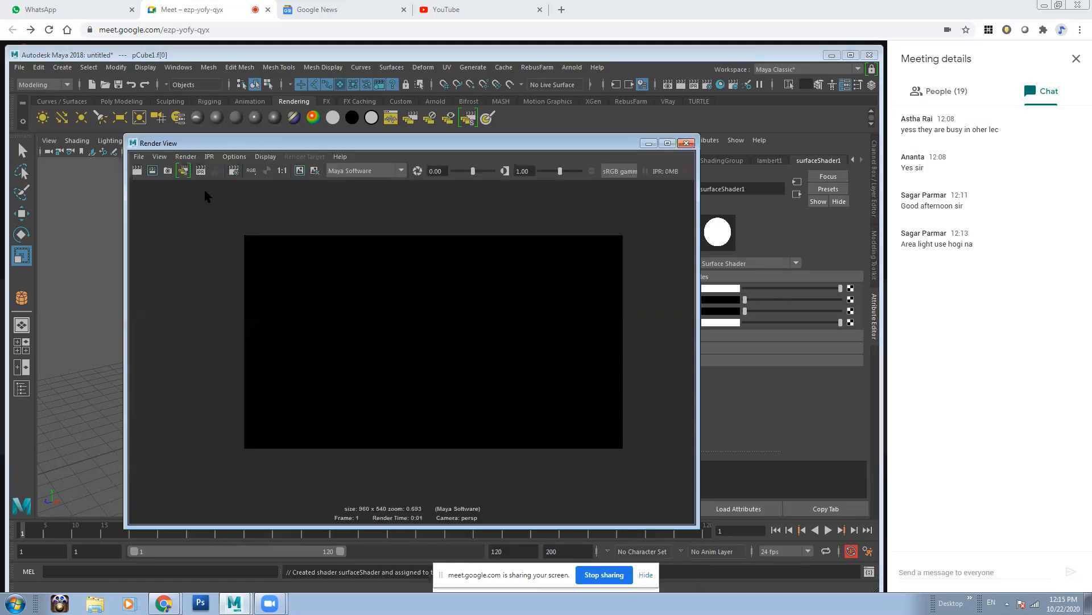
left_click(137, 171)
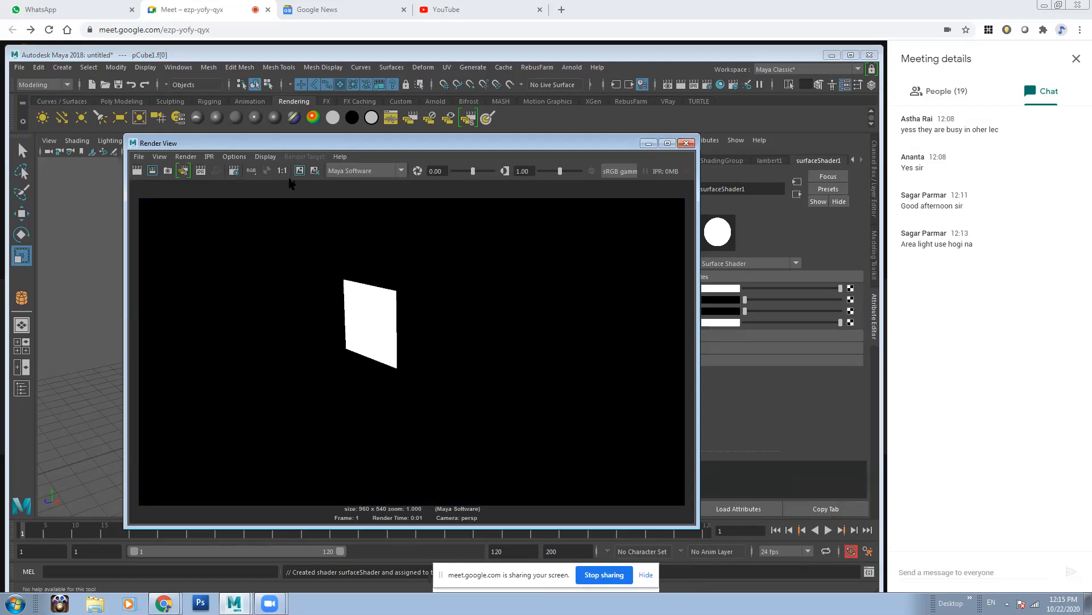
right_click_drag(368, 291, 369, 311, "alt")
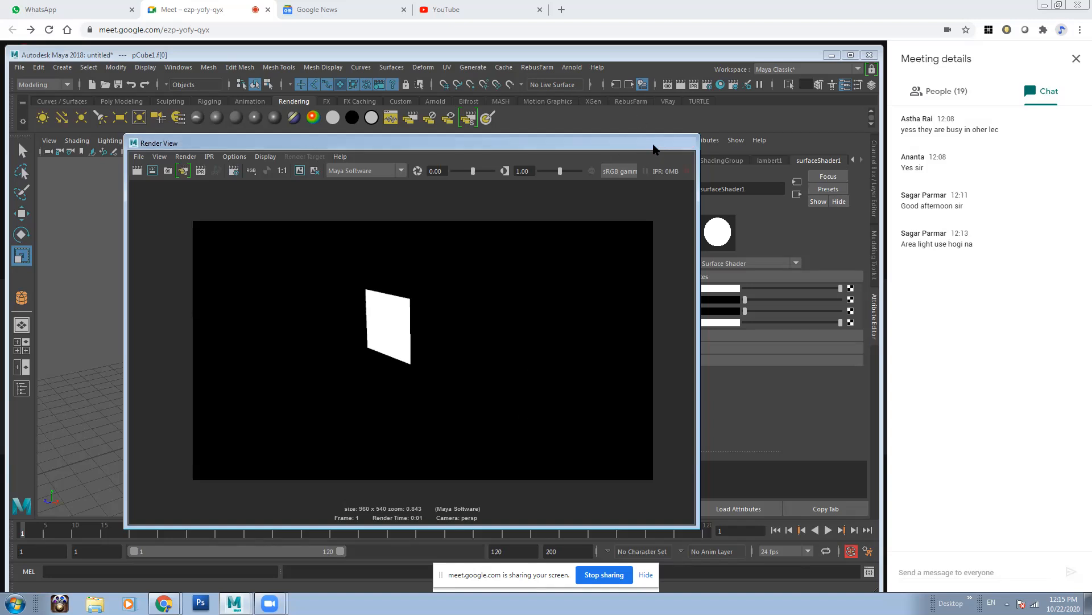
left_click(649, 142)
Step: Connect a File texture to the Out Color of the screen's surface shader
left_click_drag(288, 310, 273, 302, "alt")
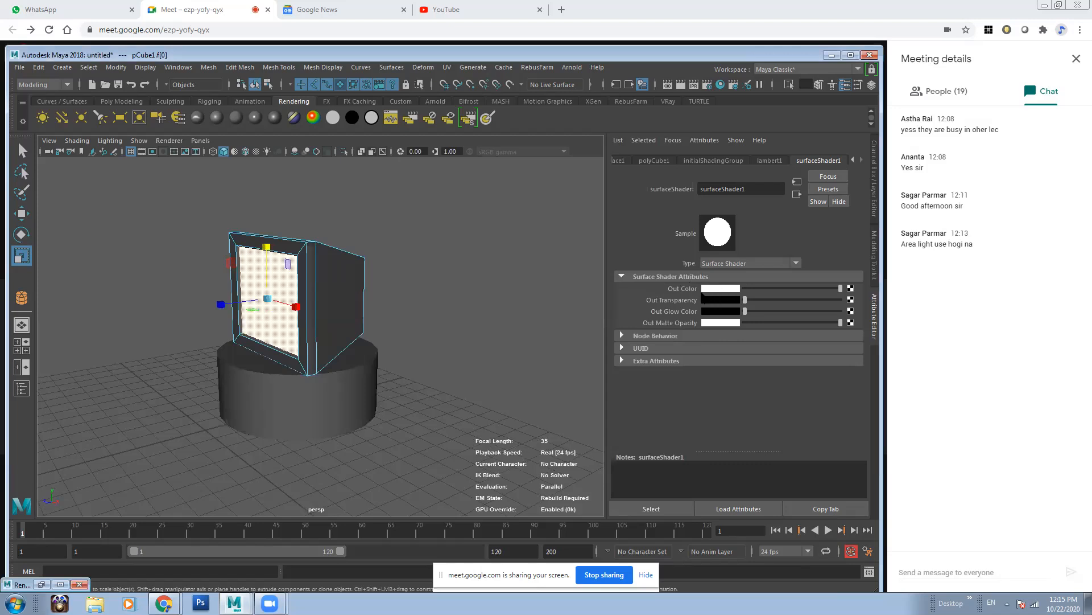
left_click(851, 289)
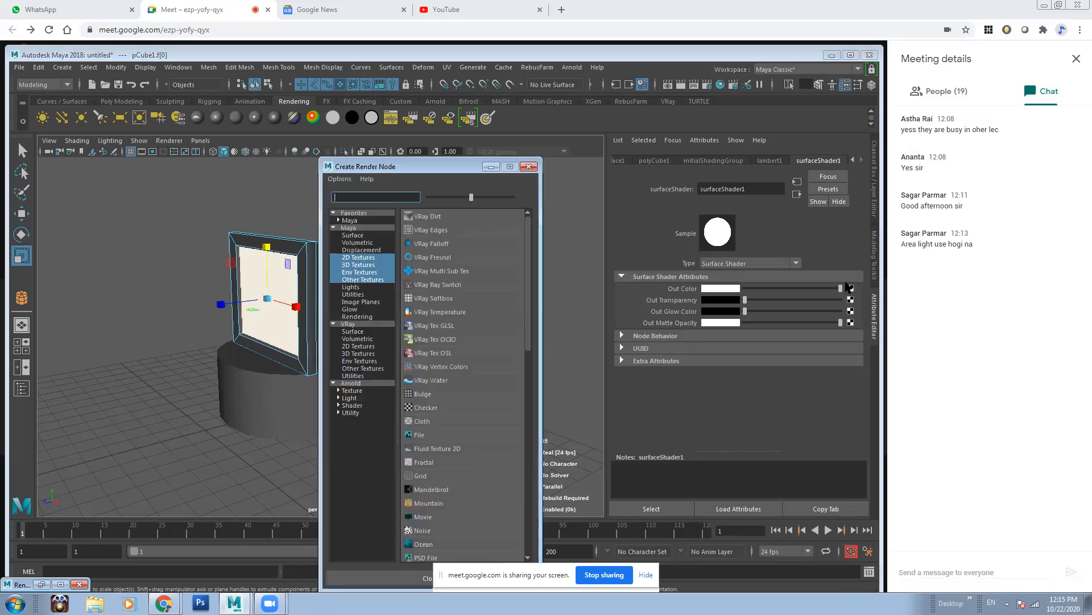
left_click(427, 435)
Step: Browse for the texture image in the folder F:\Pc_T\Entertainment\Misc\imgur_VCnYv\imgur_VCnYv
left_click(847, 315)
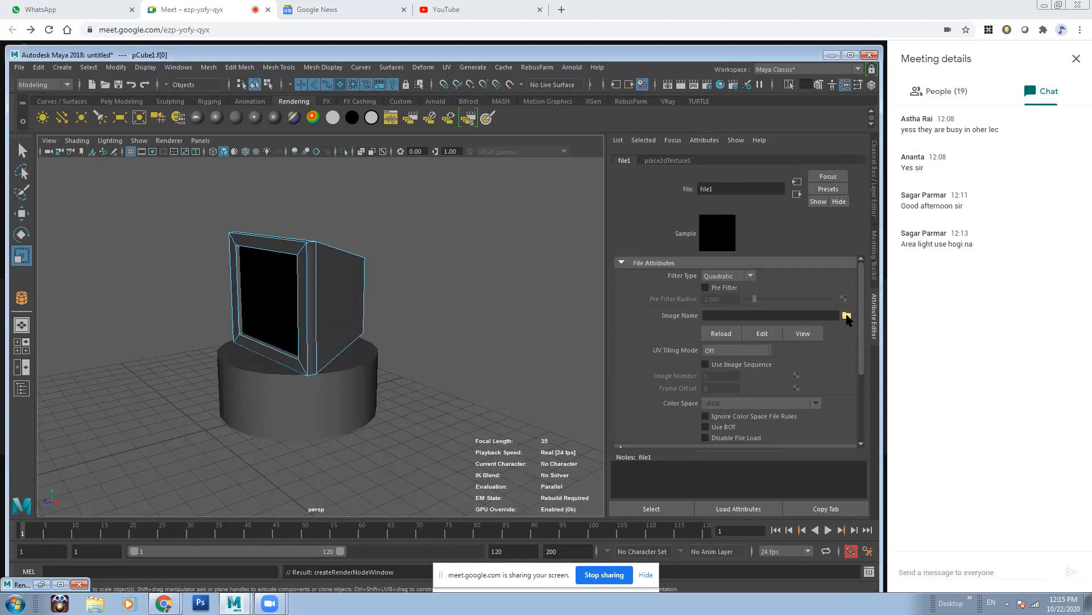
left_click(125, 204)
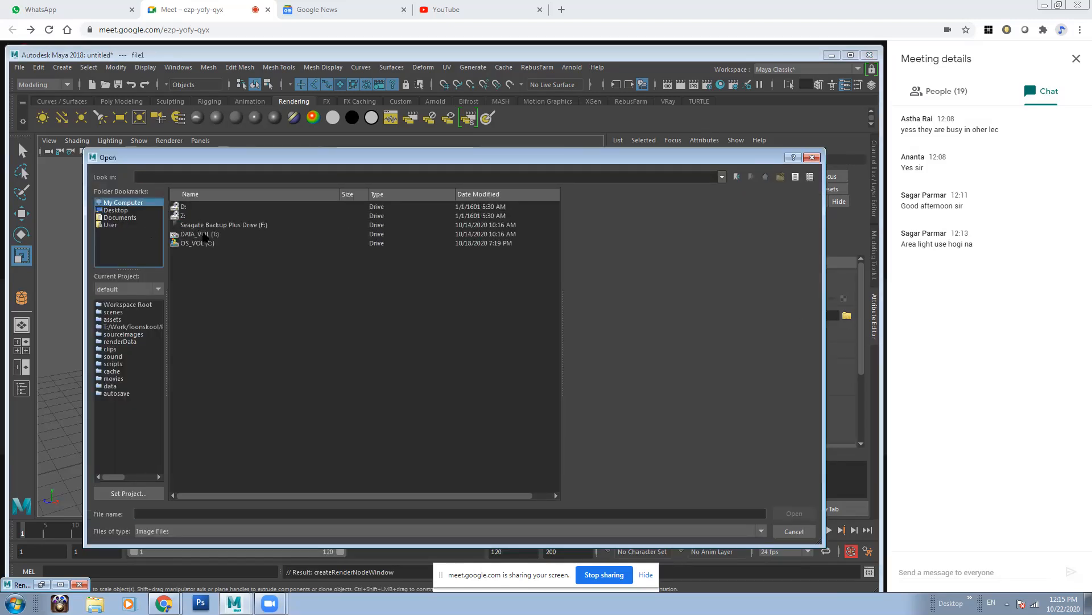
double_click(207, 227)
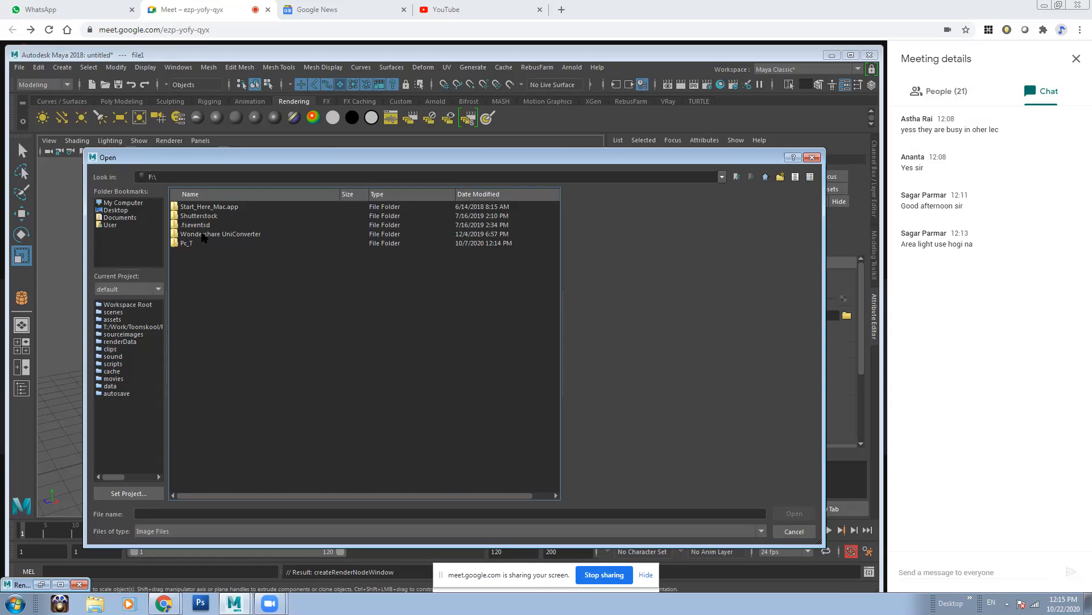
double_click(188, 244)
left_click(200, 226)
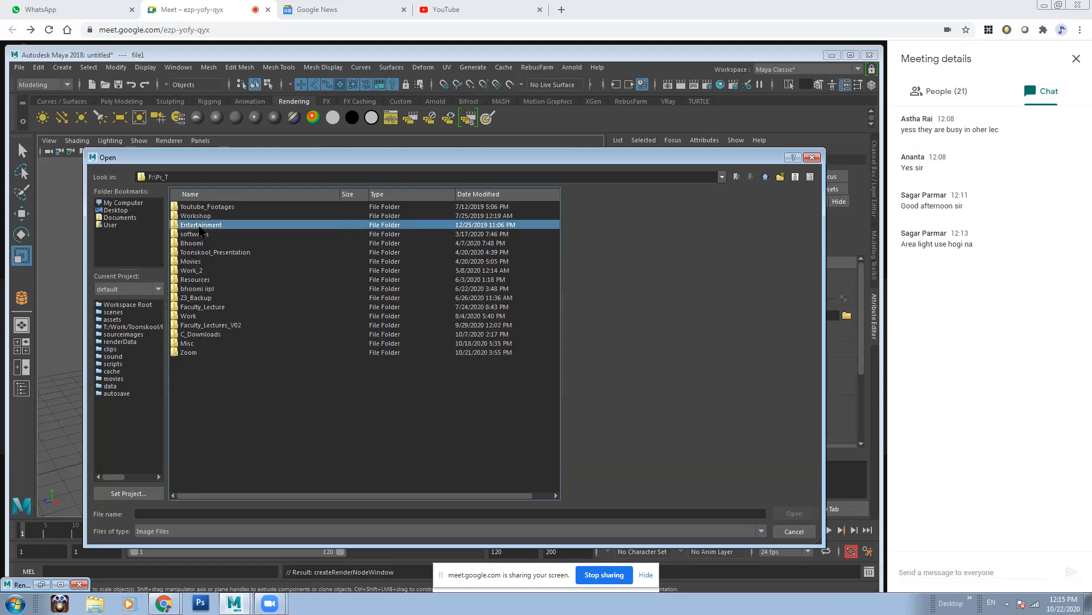
double_click(200, 227)
double_click(203, 223)
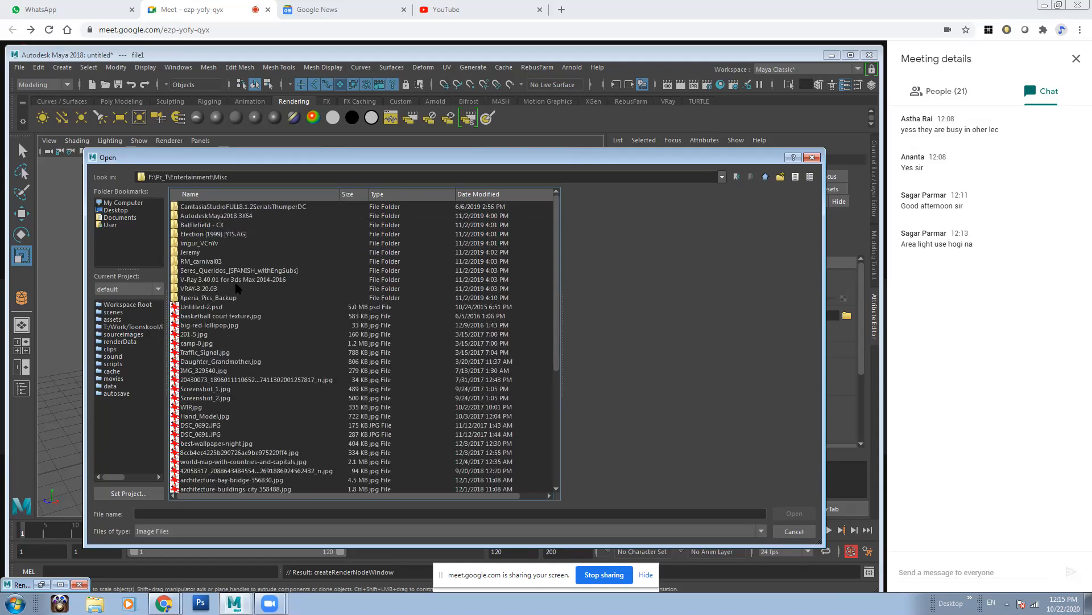
double_click(199, 244)
double_click(205, 208)
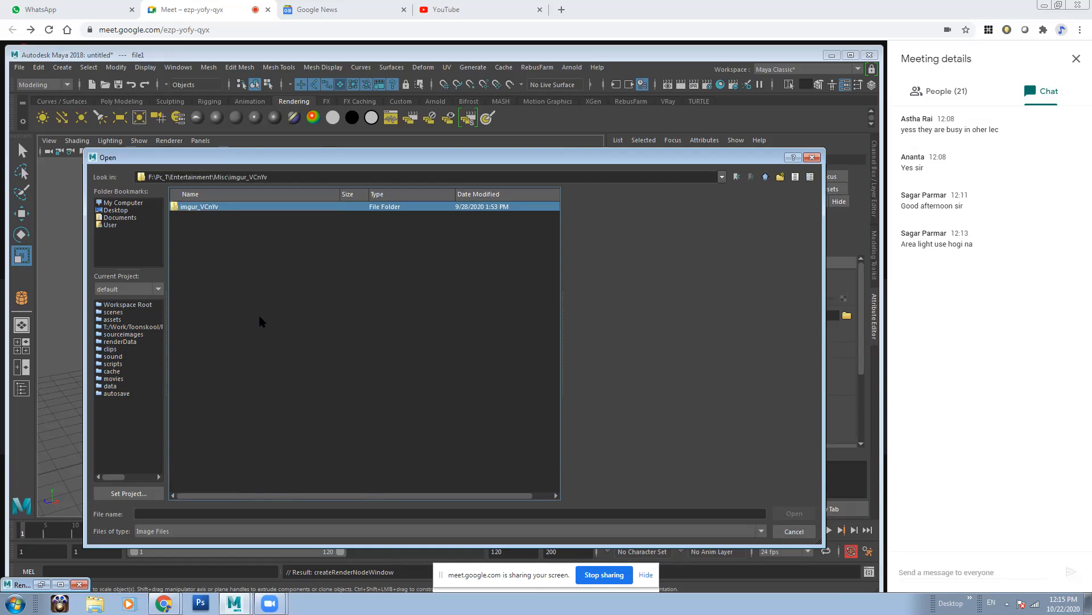
Step: Preview the images in the inner imgur_VCnYv folder and load 128_jf1cd9Q.jpg as the File texture's image
left_click(243, 325)
key("Down")
key("Down")
key("Down")
key("Down")
key("Down")
key("Down")
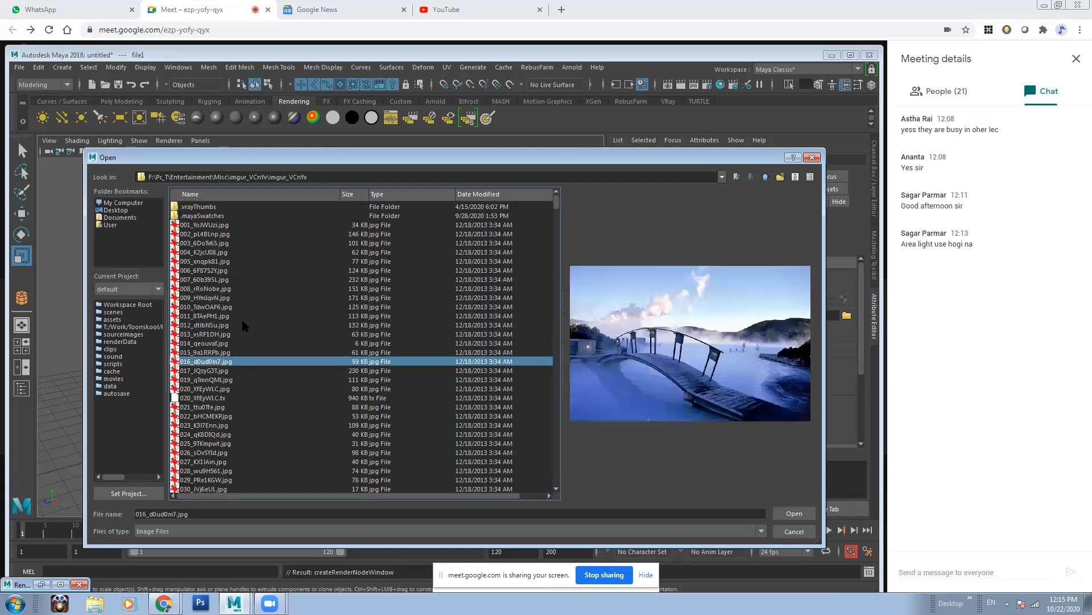
key("Up")
key("Up")
key("Down")
key("Down")
key("Down")
key("Down")
key("Down")
key("Down")
key("Down")
key("Down")
key("Down")
key("Down")
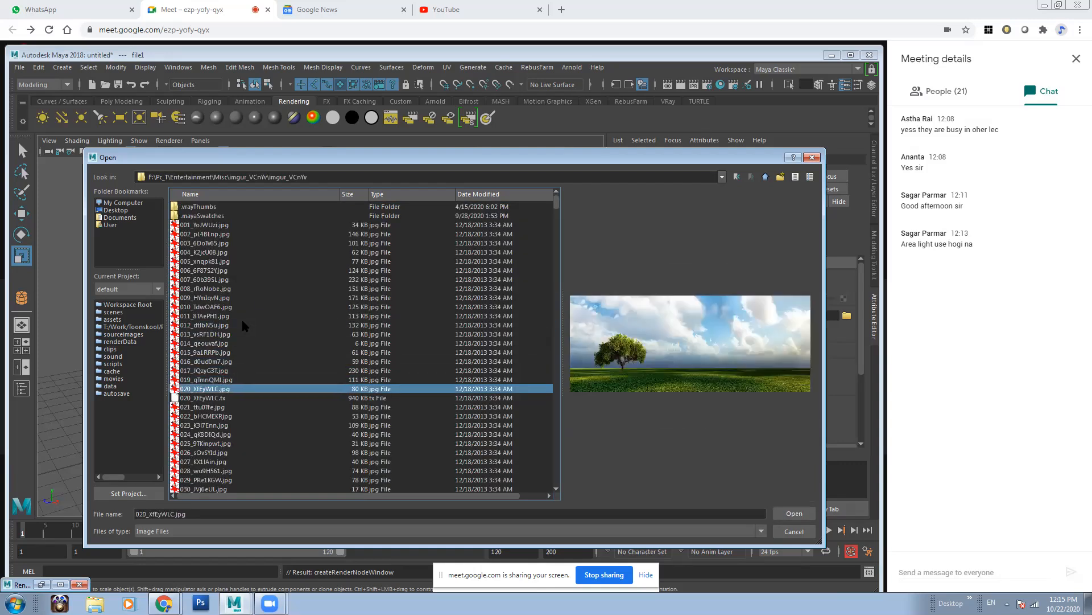
key("Down")
key("Down")
key("Down")
key("Down")
key("Down")
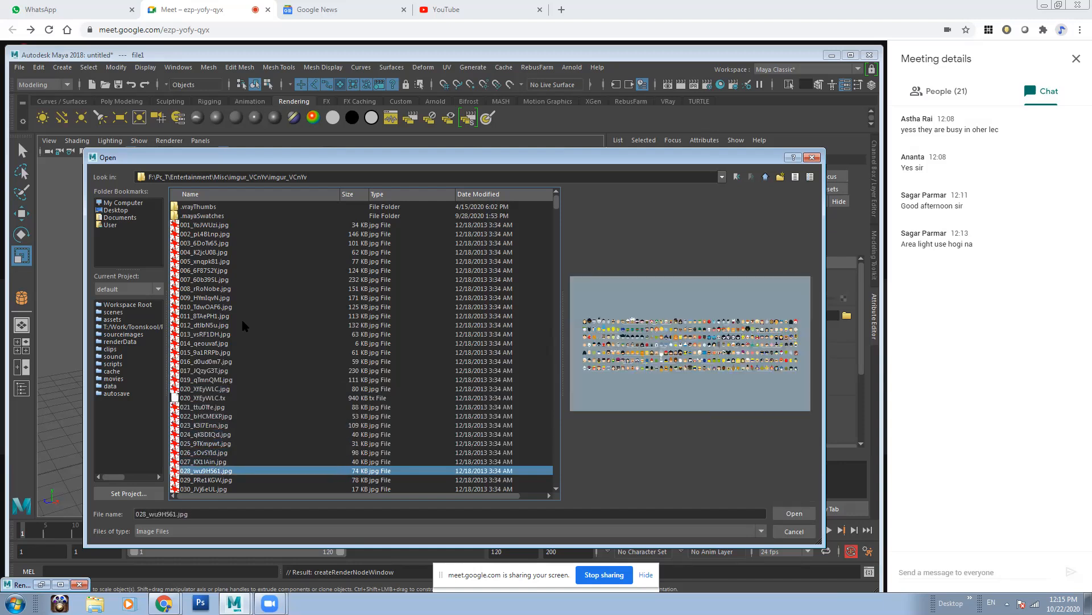
key("Down")
key("Down")
key("Down")
key("Down")
key("Down")
key("Down")
key("Down")
key("Down")
key("Down")
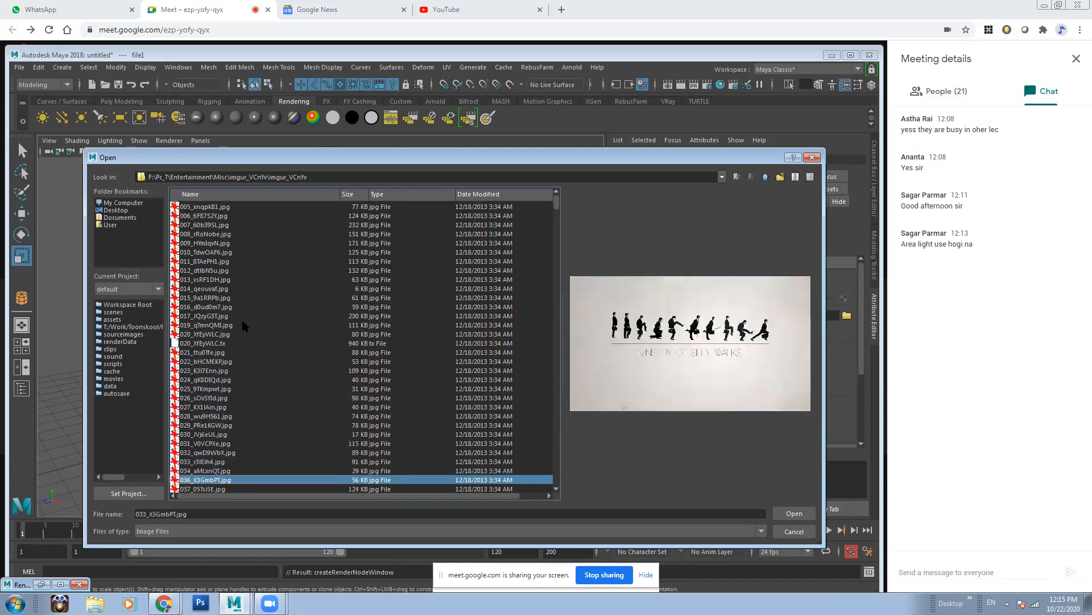
key("Down")
key("Down")
key("Down")
key("Down")
key("Down")
key("Down")
key("Down")
key("Down")
key("Down")
key("Down")
key("Down")
key("Down")
key("Down")
key("Down")
key("Down")
key("Down")
key("Down")
key("Down")
key("Down")
key("Down")
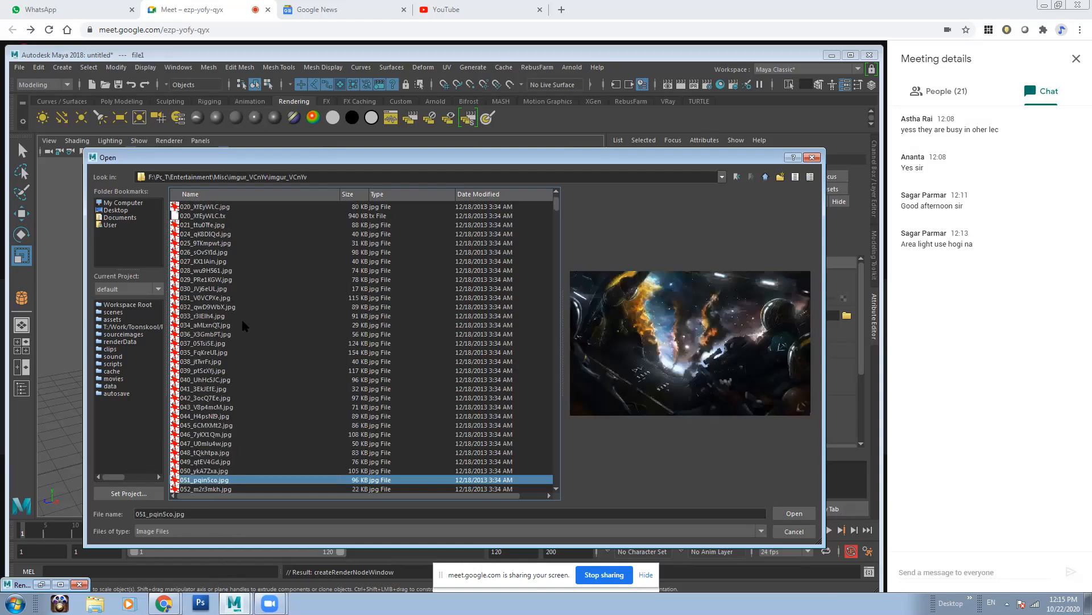
key("Down")
key("Down")
key("Down")
key("Down")
key("Down")
key("Down")
key("Down")
key("Down")
key("Down")
key("Down")
key("Down")
key("Down")
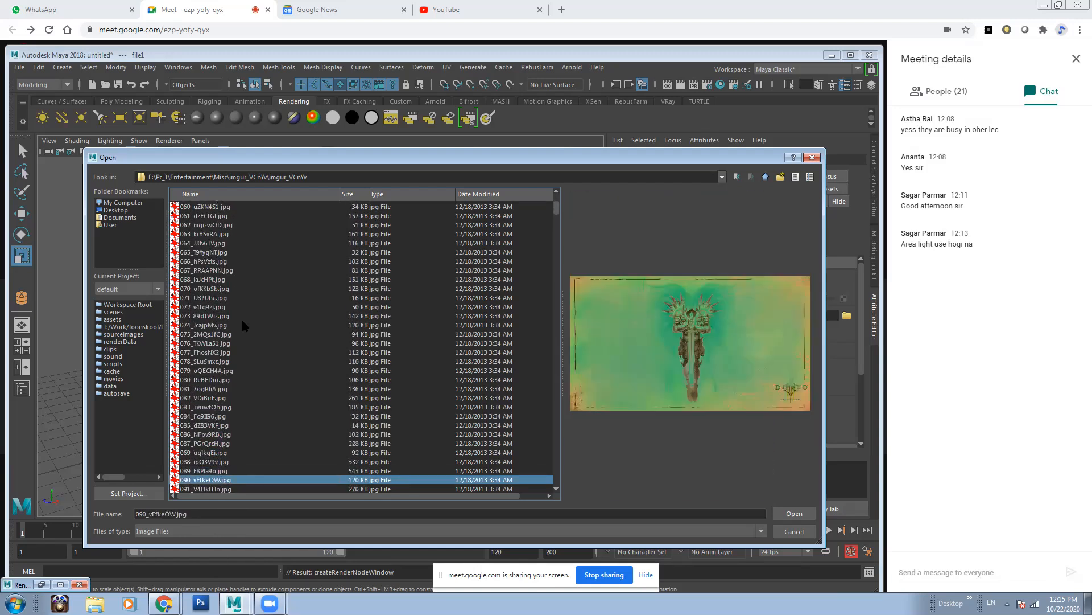
key("Down")
key("Down")
key("Down")
key("Down")
key("Down")
key("Down")
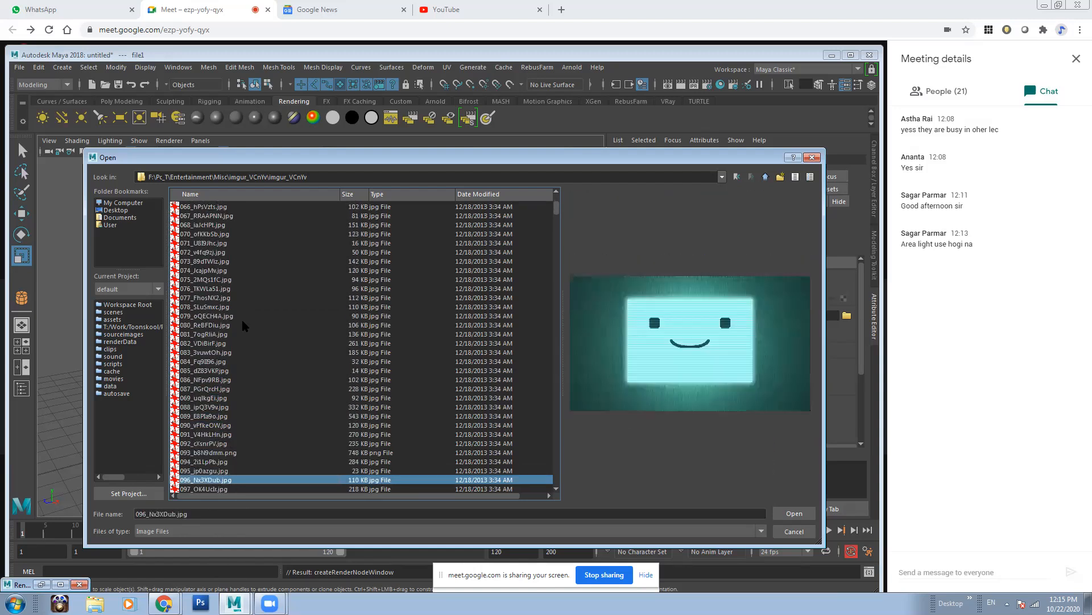
key("Down")
key("Down")
key("Down")
key("Down")
key("Down")
key("Down")
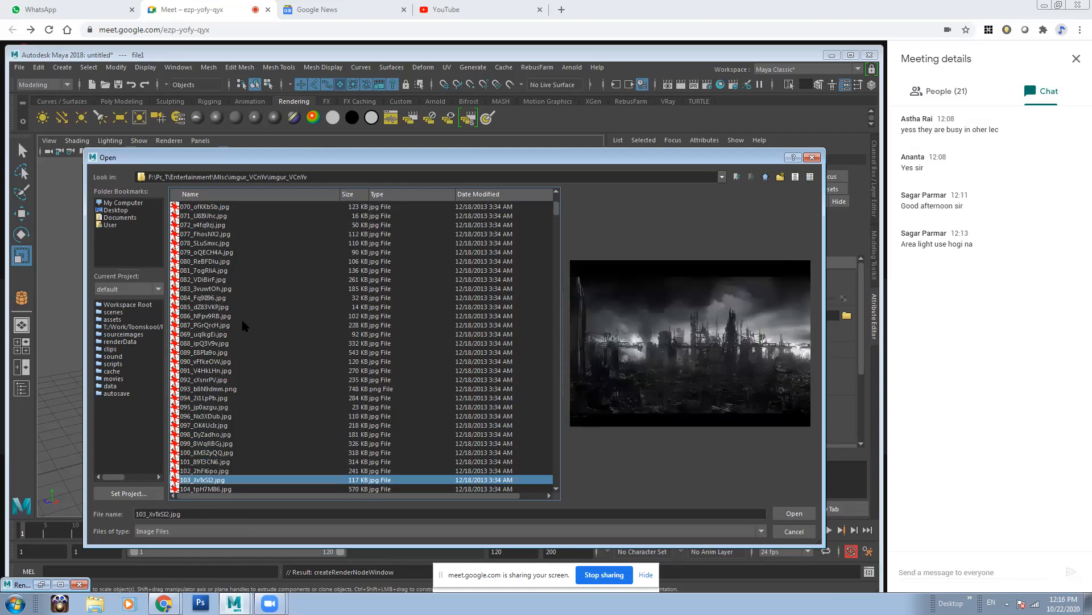
key("Down")
key("Down")
key("Down")
key("Down")
key("Down")
key("Down")
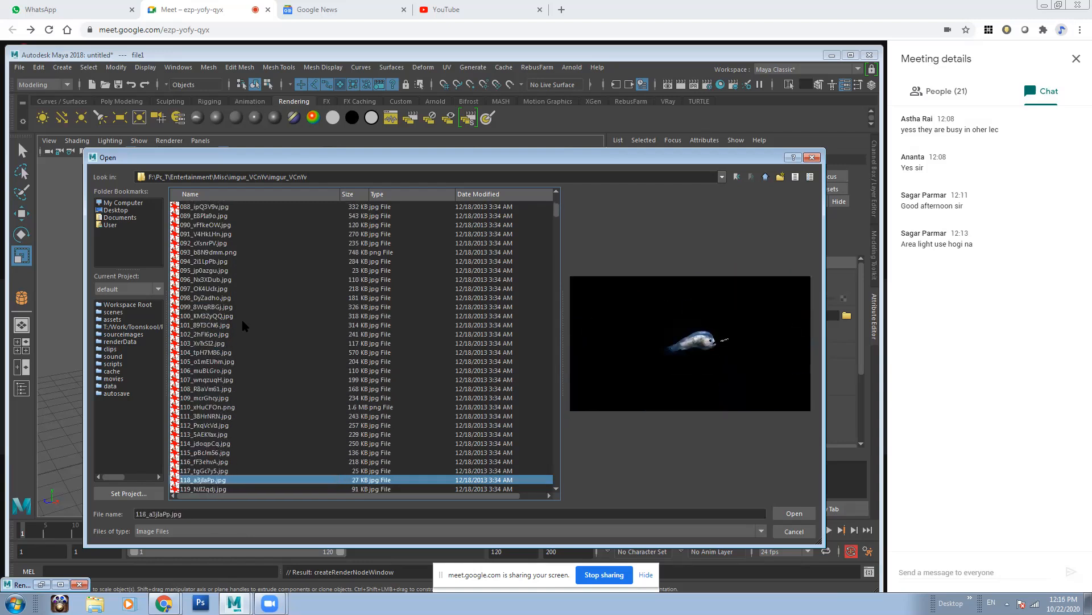
key("Down")
key("Down")
key("Down")
key("Down")
key("Down")
key("Down")
key("Down")
key("Down")
key("Down")
key("Down")
key("Down")
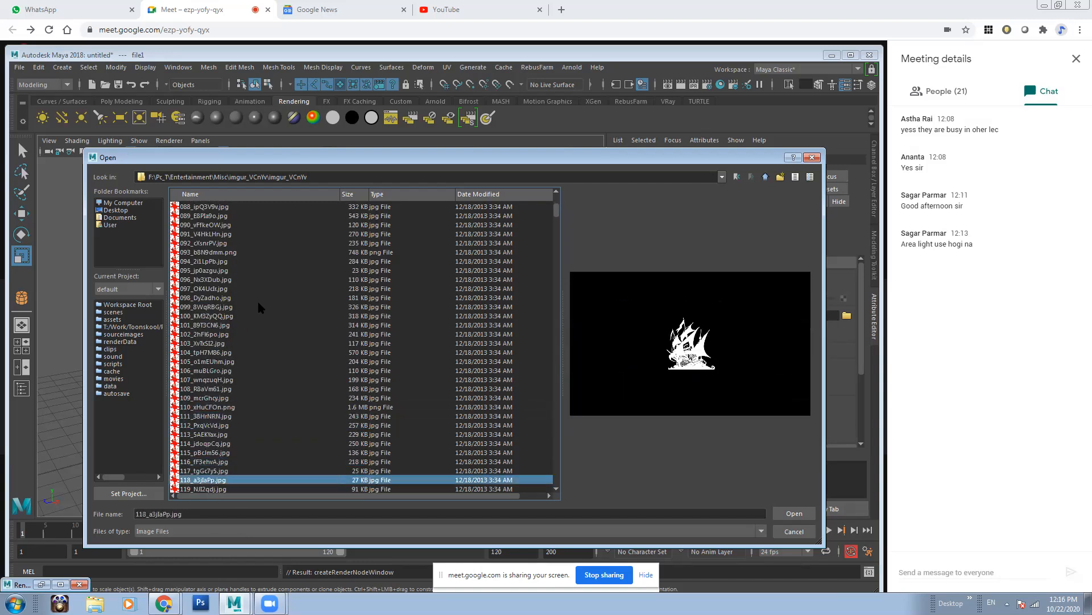
key("Up")
key("Up")
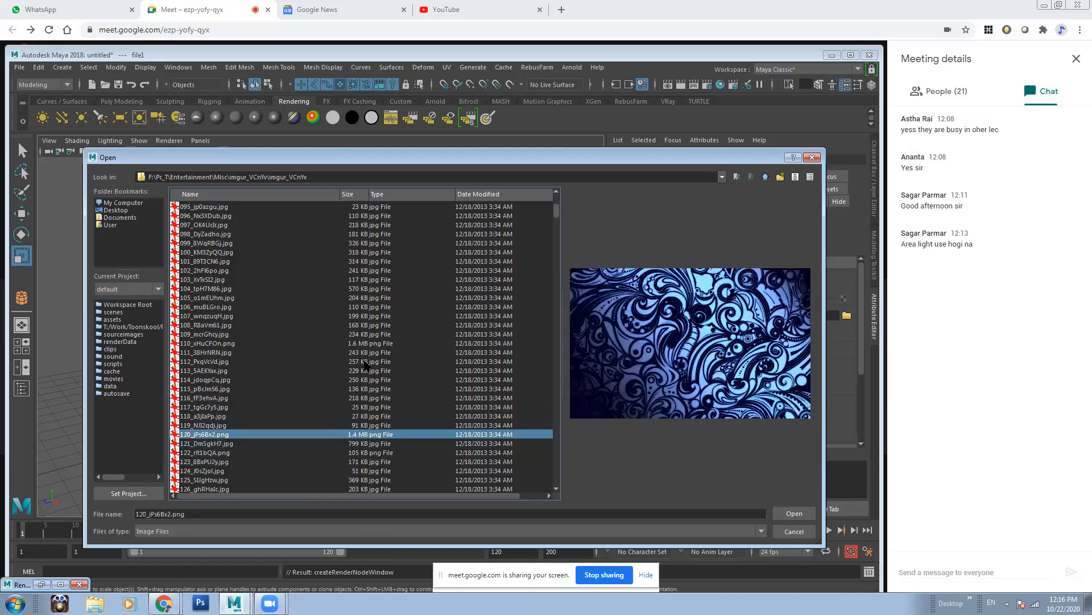
key("Up")
key("Up")
key("Up")
key("Up")
key("Up")
key("Up")
key("Up")
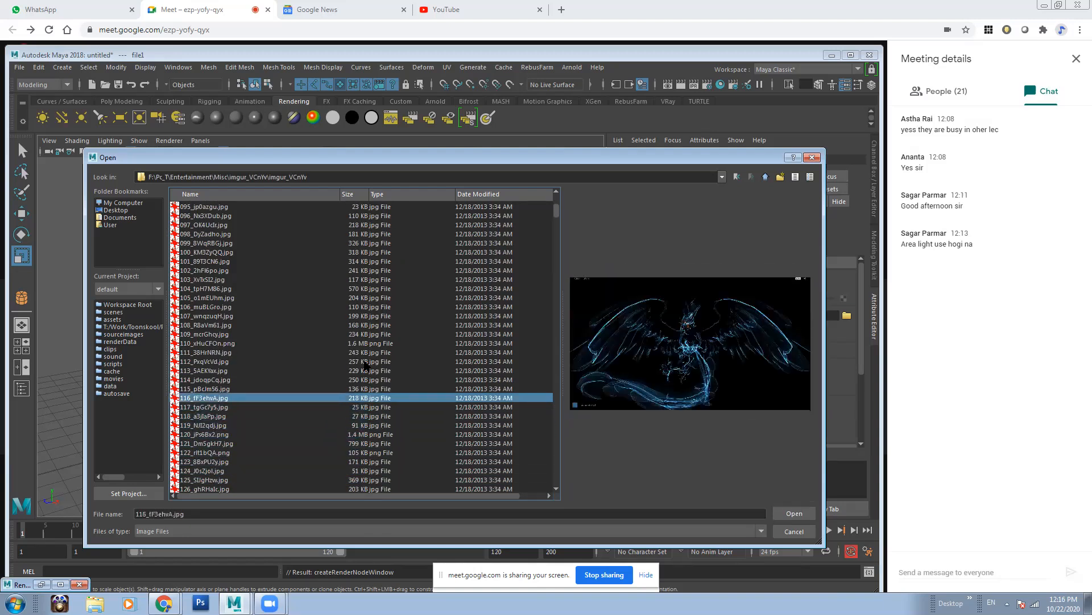
key("Up")
key("Up")
key("Up")
key("Up")
key("Up")
key("Up")
key("Up")
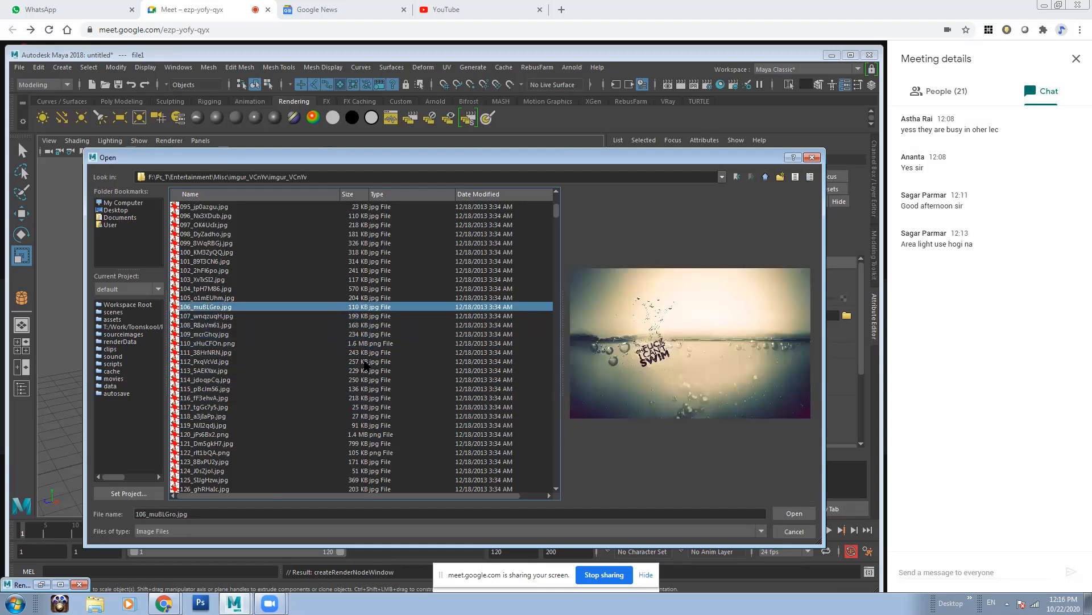
key("Up")
key("Up")
key("Up")
key("Up")
key("Up")
key("Up")
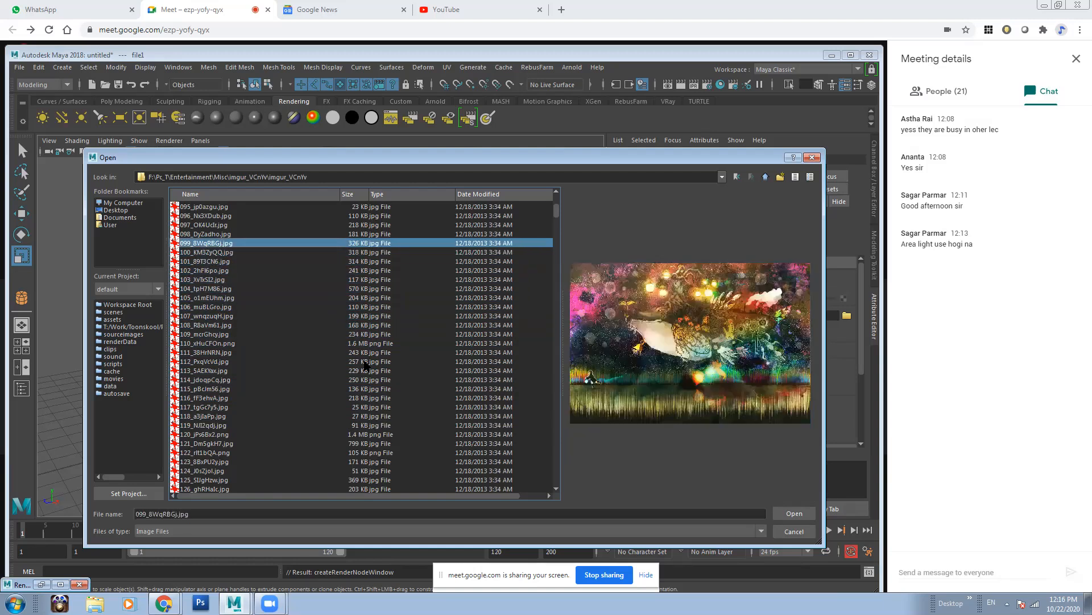
key("Down")
key("Down")
key("Down")
key("Down")
key("Down")
key("Down")
key("Down")
key("Down")
key("Down")
key("Down")
key("Down")
key("Down")
key("Down")
key("Down")
key("Down")
key("Down")
key("Down")
key("Down")
key("Down")
key("Down")
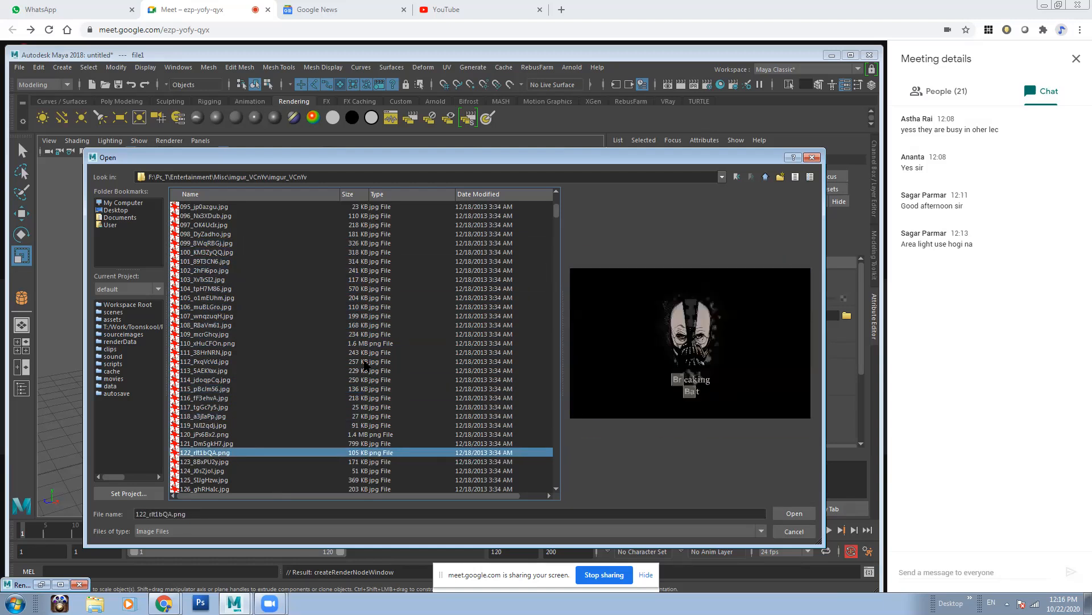
key("Up")
key("Up")
key("Down")
key("Down")
key("Down")
key("Up")
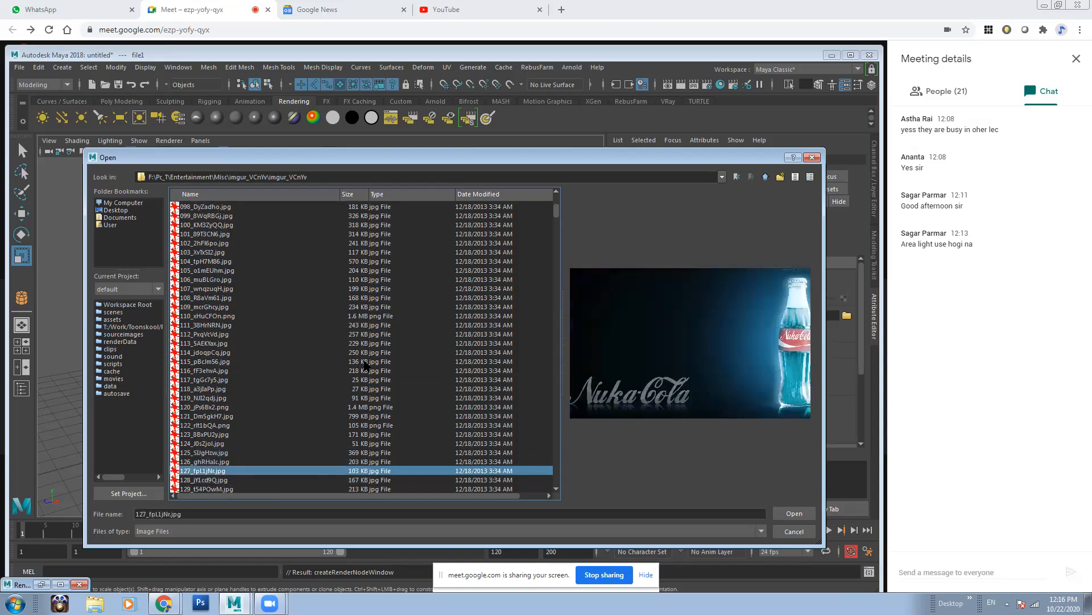
key("Down")
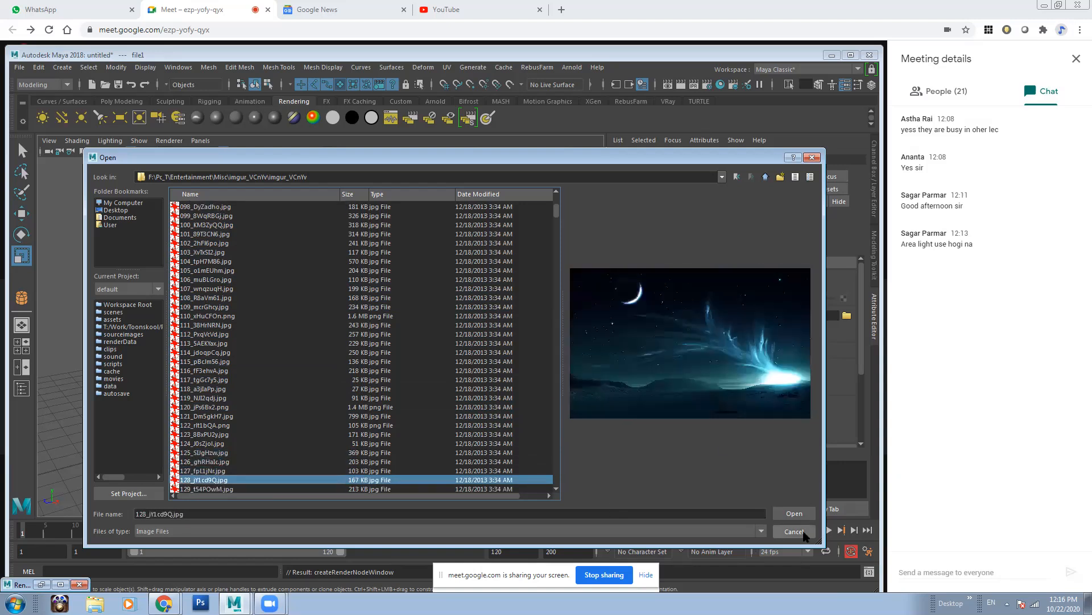
left_click(797, 513)
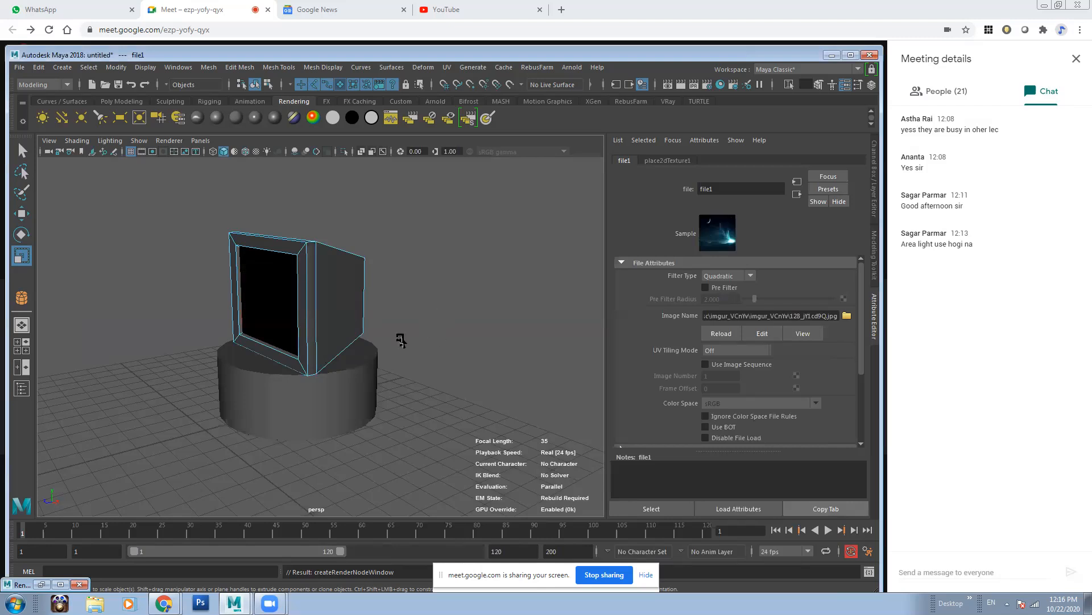
Step: Return to the surface shader, render the TV from a closer view to check the screen's image texture, and minimize the render window
left_click_drag(285, 293, 307, 295, "alt")
middle_click_drag(308, 295, 358, 318, "alt")
scroll(358, 318, "up", 4)
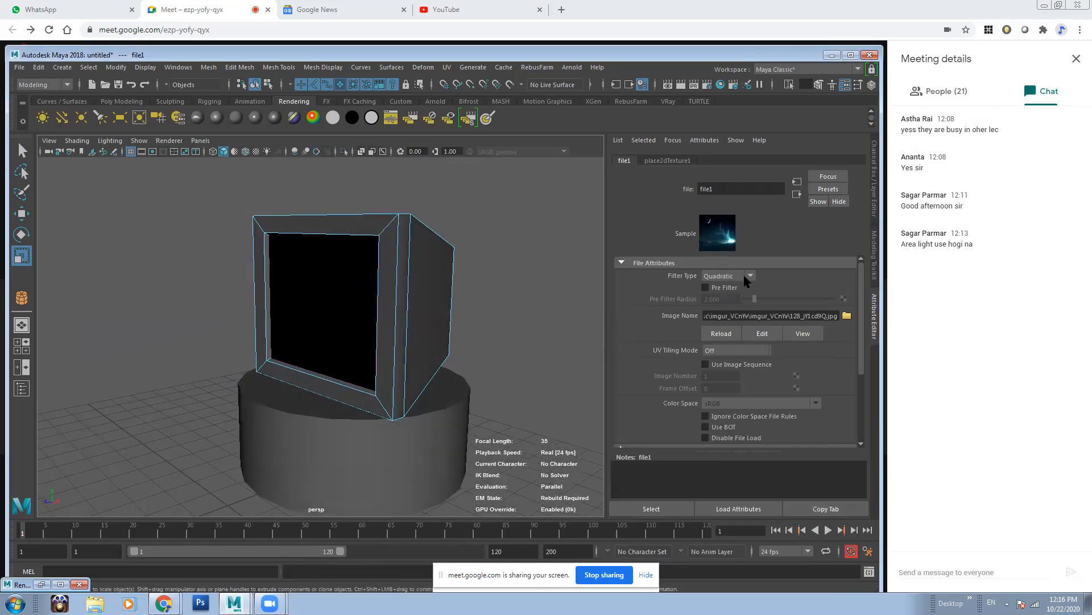
left_click(798, 194)
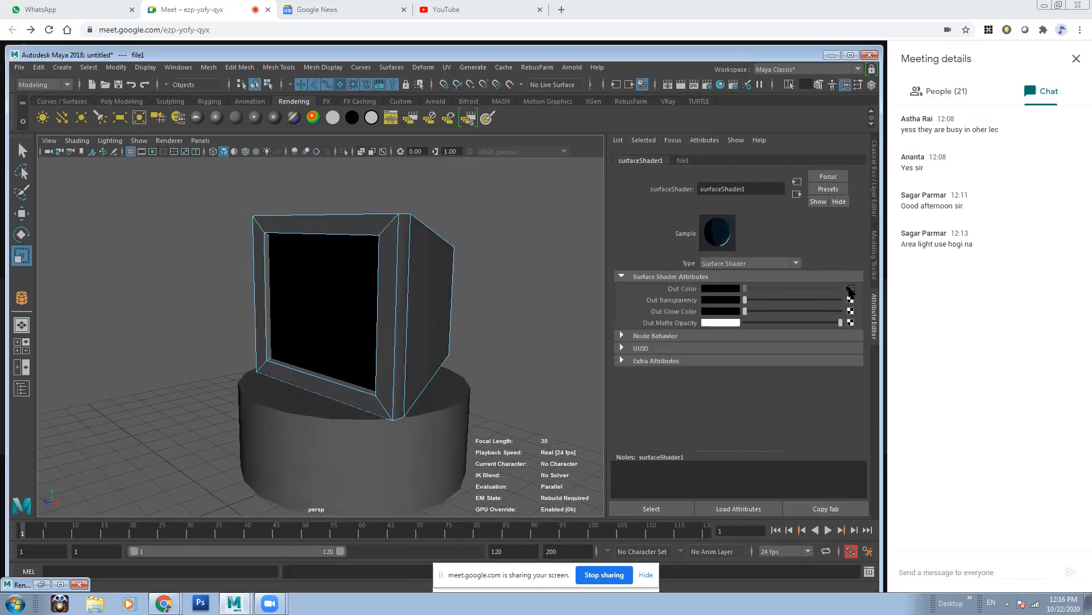
left_click(681, 83)
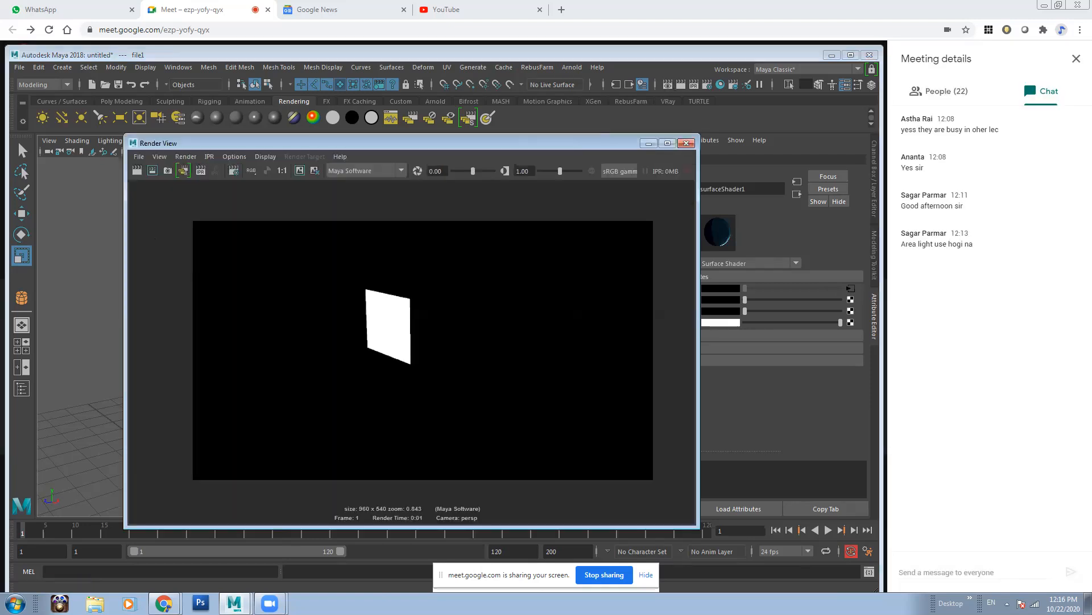
left_click(152, 170)
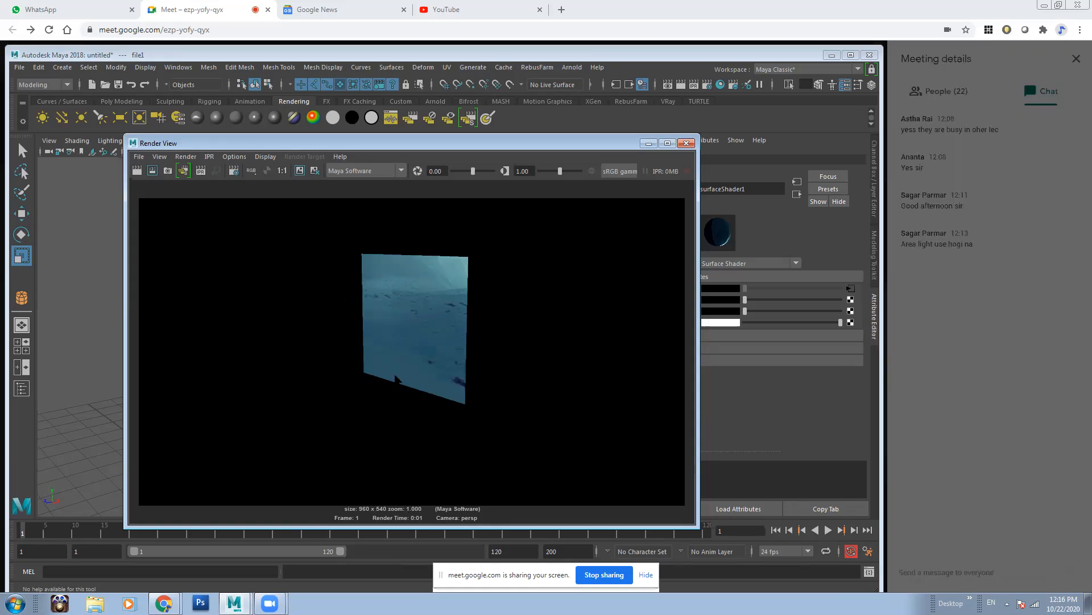
left_click(647, 142)
Step: Select the TV's screen face and apply an Automatic UV projection to it
right_click_drag(343, 276, 344, 293)
left_click(343, 292)
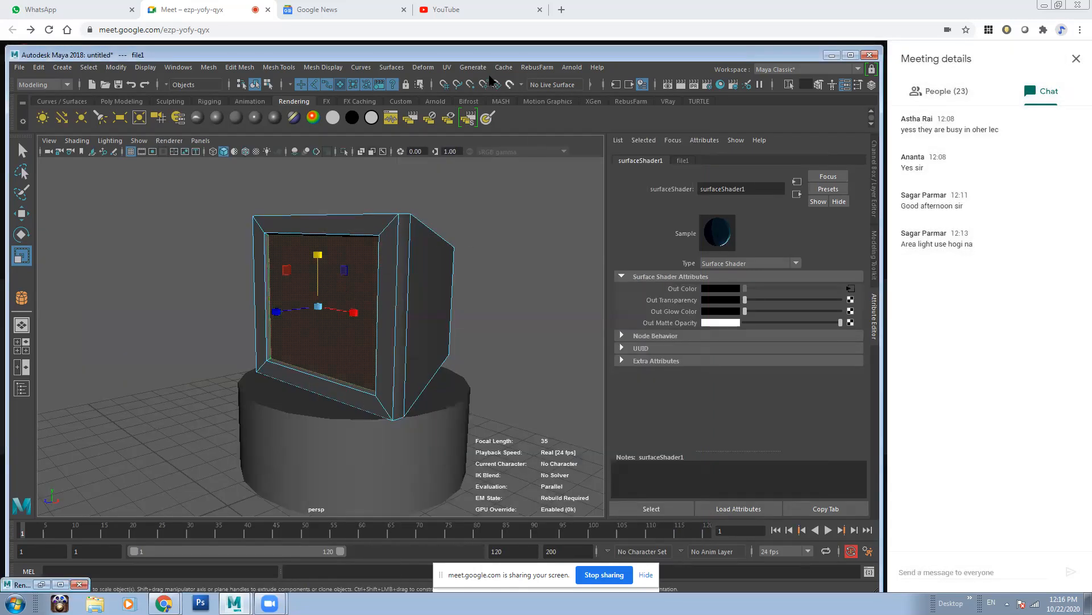
left_click(447, 68)
left_click(476, 133)
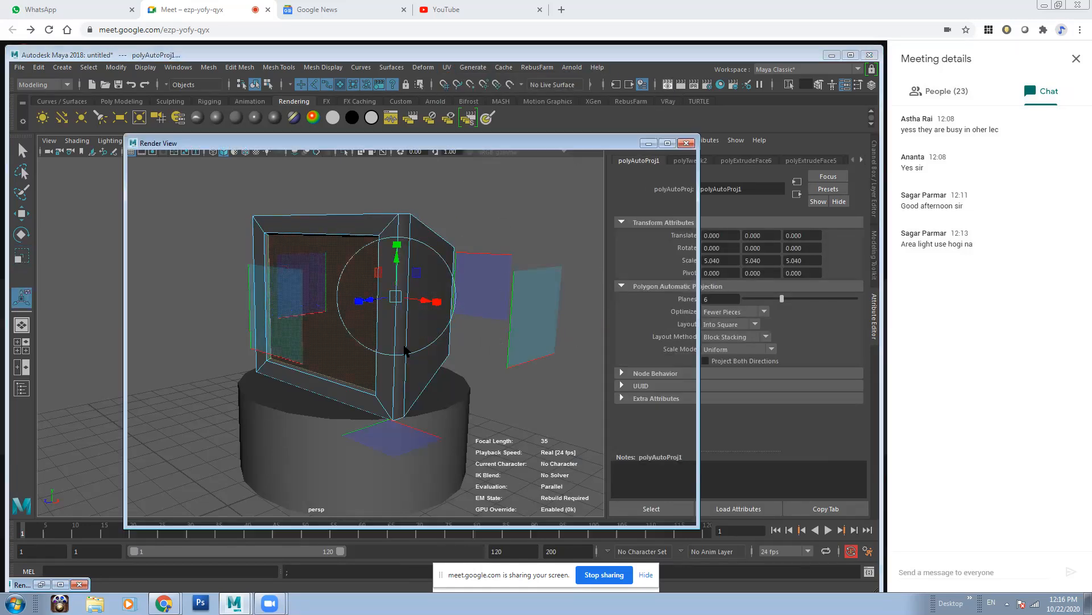
Step: Render the scene again to check how the image maps onto the screen with the automatic UVs, and minimize the render window
left_click(669, 85)
left_click(137, 171)
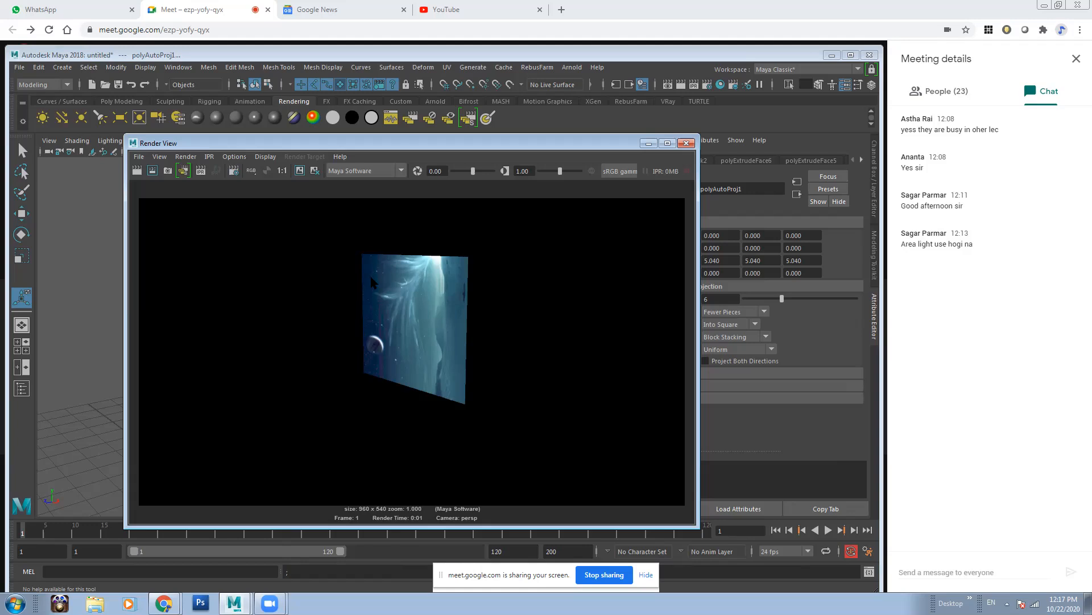
left_click(648, 142)
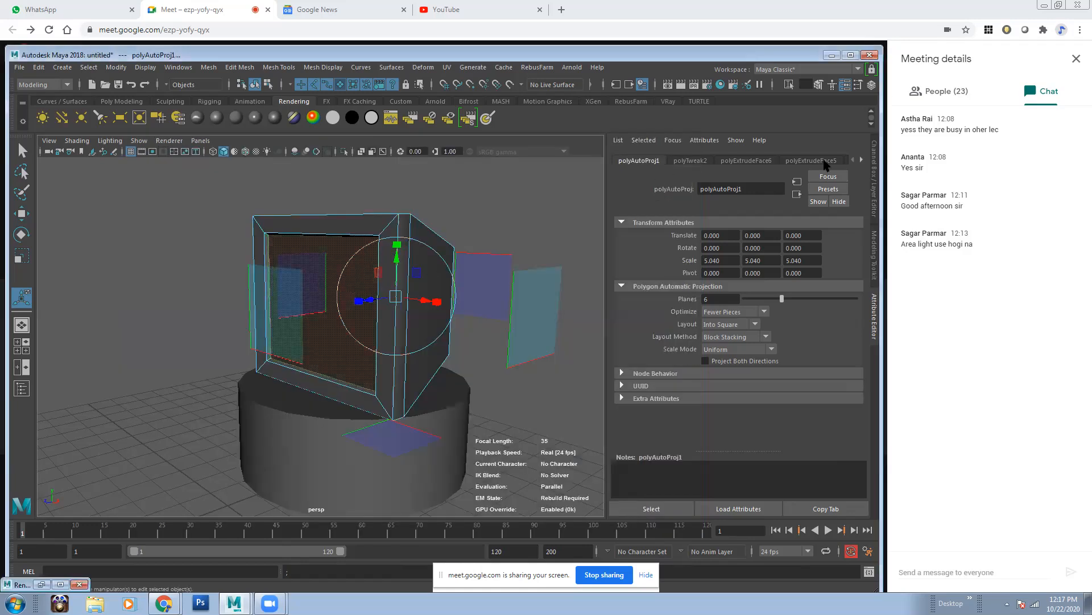
Step: Open the 2D placement of the surface shader's Out Color file texture and set Rotate Frame to 90
left_click(860, 162)
left_click(861, 162)
left_click(861, 162)
left_click(446, 235)
left_click(339, 271)
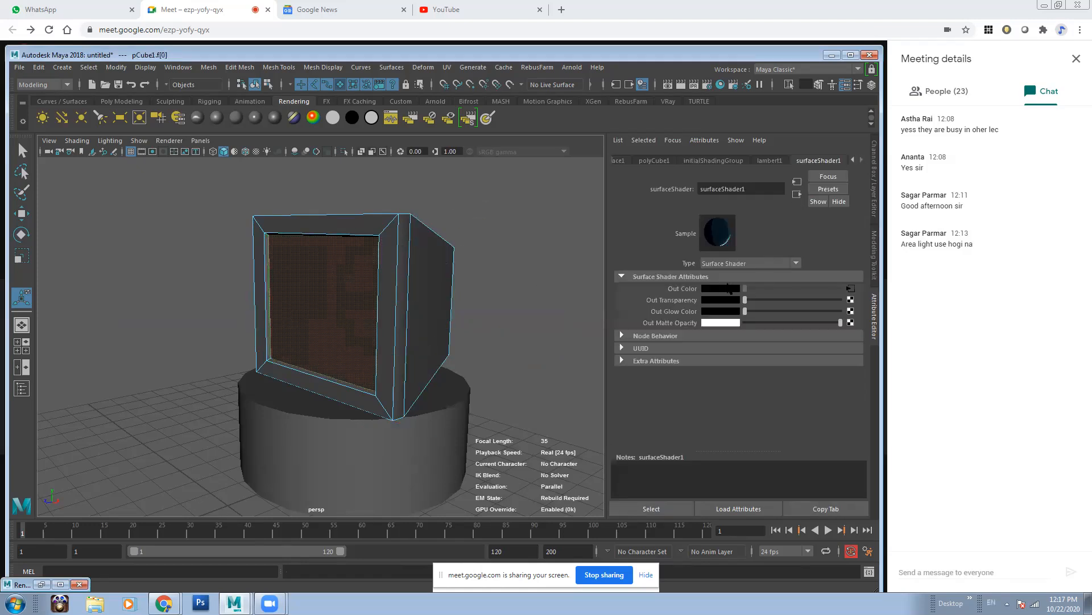
left_click(850, 288)
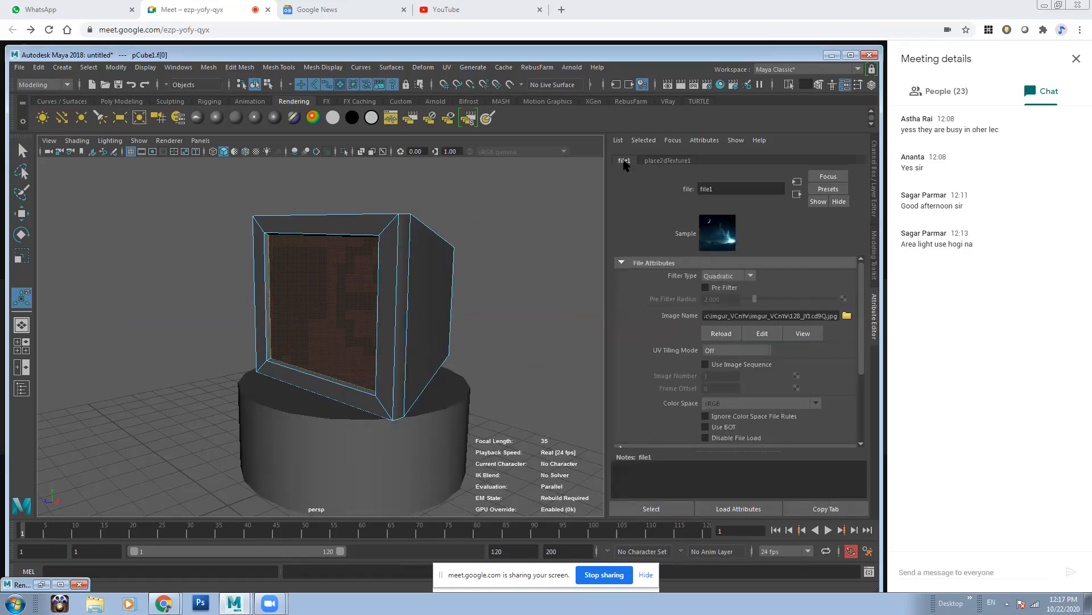
left_click(667, 161)
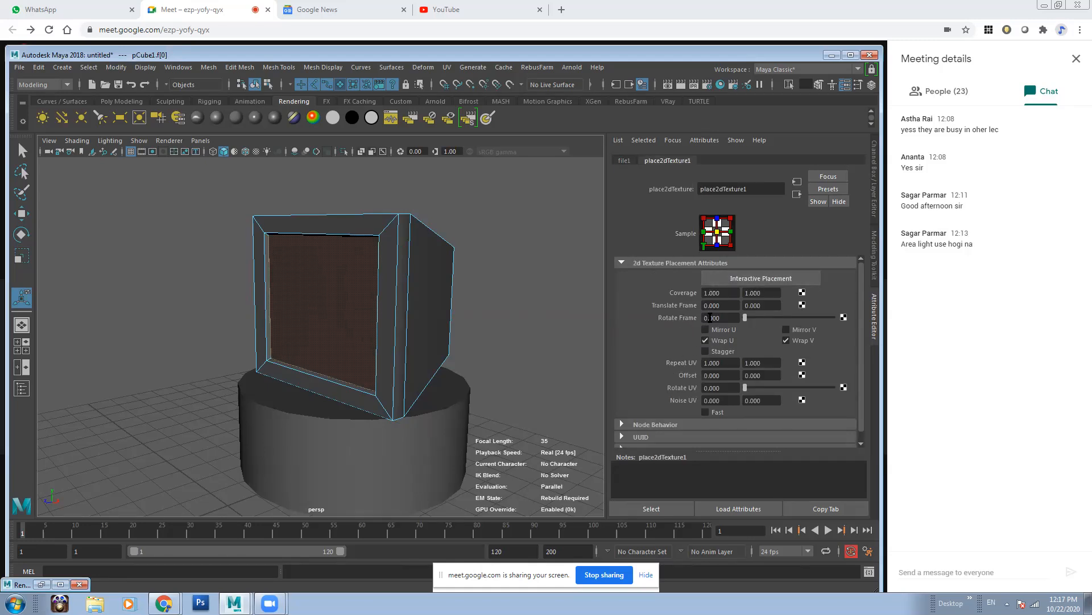
left_click_drag(726, 317, 681, 315)
type("90")
key("Return")
Step: Render the scene to check the rotated image on the TV screen, and minimize the render window
left_click(682, 85)
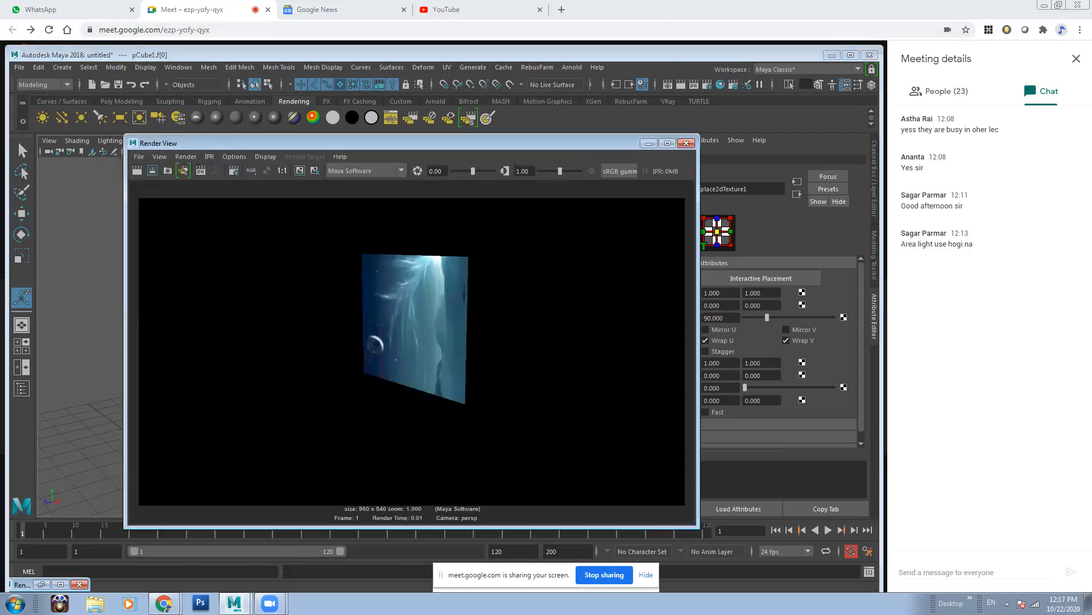
left_click(137, 170)
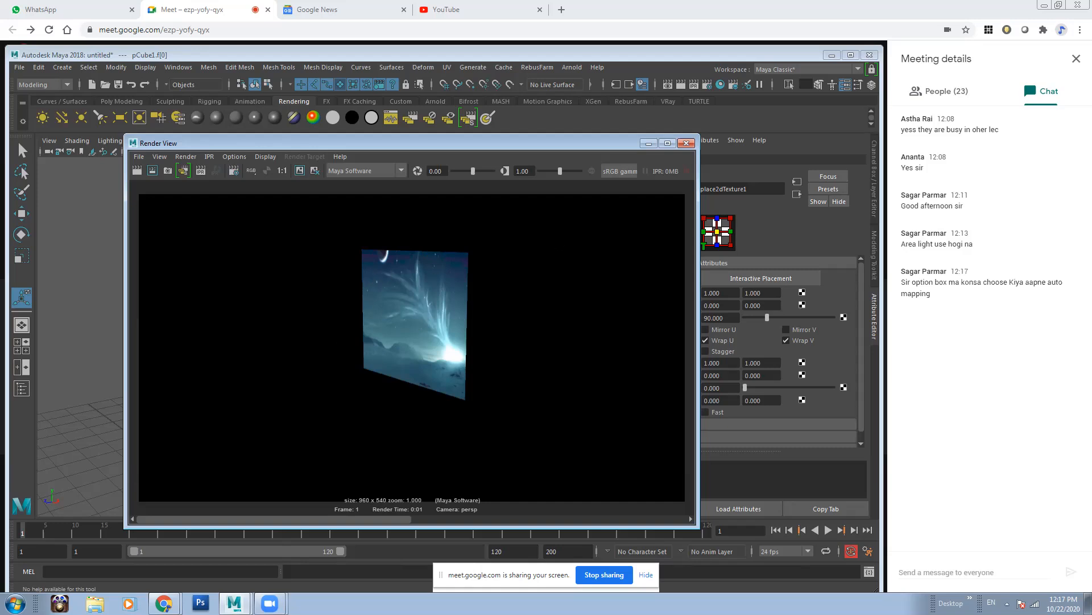
scroll(444, 309, "down", 3)
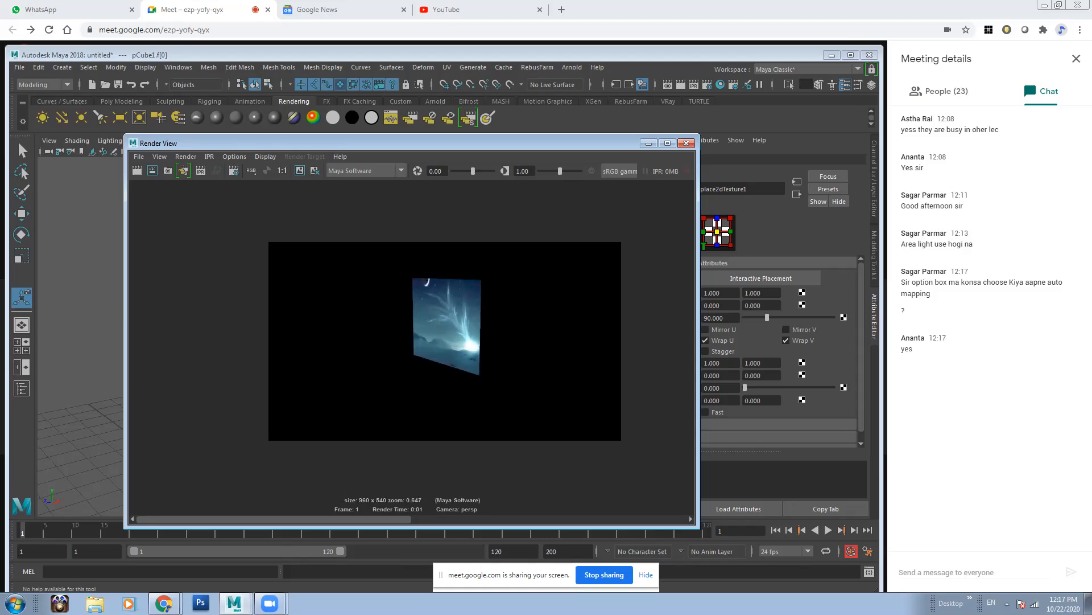
left_click(649, 143)
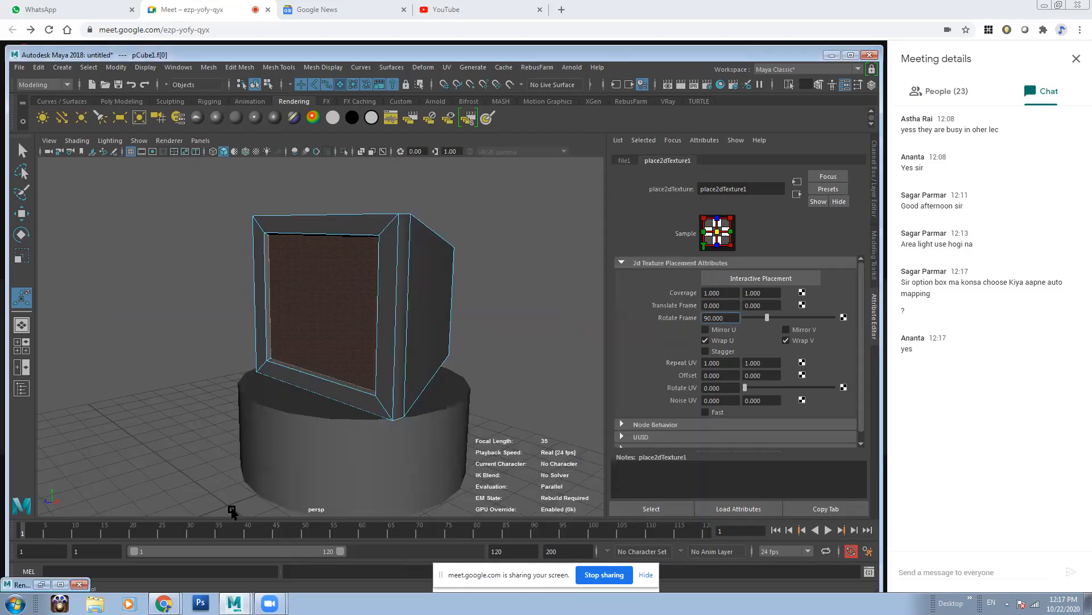
Step: Create a polygon sphere on the grid beside the stand and move it up in front of the TV's screen
scroll(272, 392, "down", 3)
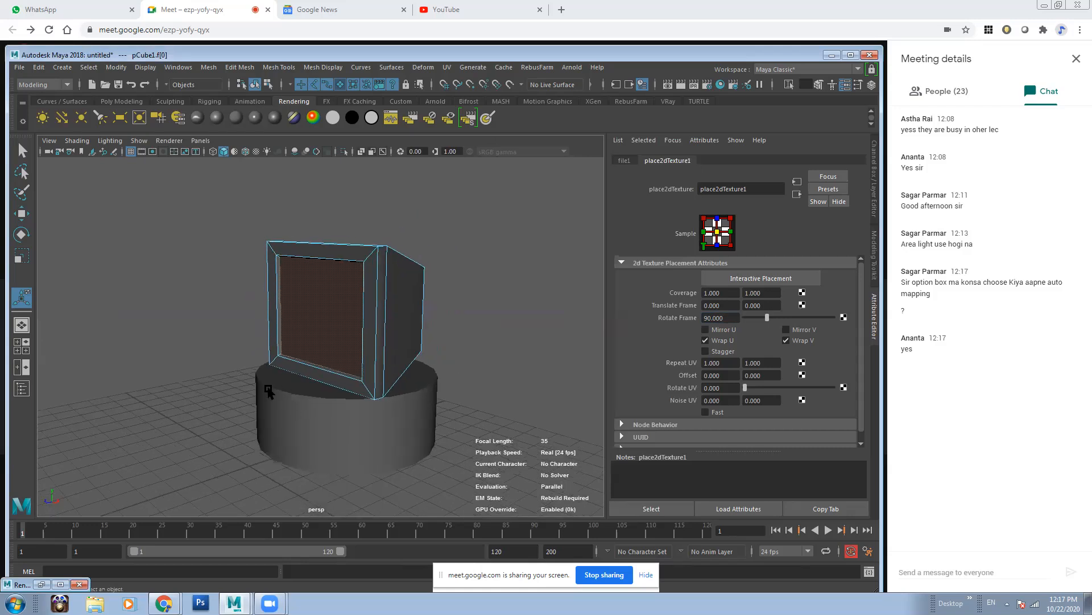
middle_click_drag(310, 391, 341, 395, "alt")
right_click_drag(341, 395, 321, 371, "alt")
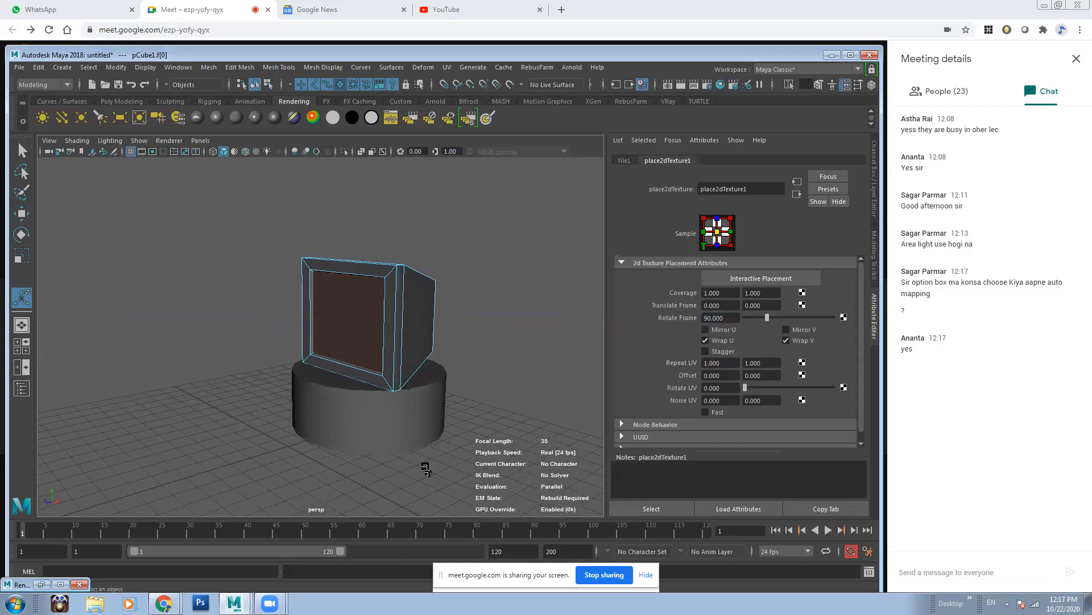
left_click(297, 447)
right_click_drag(236, 425, 293, 373, "shift")
left_click_drag(255, 447, 265, 457)
key("w")
left_click_drag(250, 403, 255, 247)
right_click_drag(286, 292, 304, 317, "alt")
left_click_drag(304, 317, 274, 317, "alt")
left_click_drag(149, 276, 194, 276)
Step: Render the TV and sphere, compare the alpha channel with the RGB image, and minimize the render window
left_click_drag(199, 281, 252, 247, "alt")
right_click_drag(263, 257, 319, 285, "alt")
left_click_drag(432, 299, 447, 302, "alt")
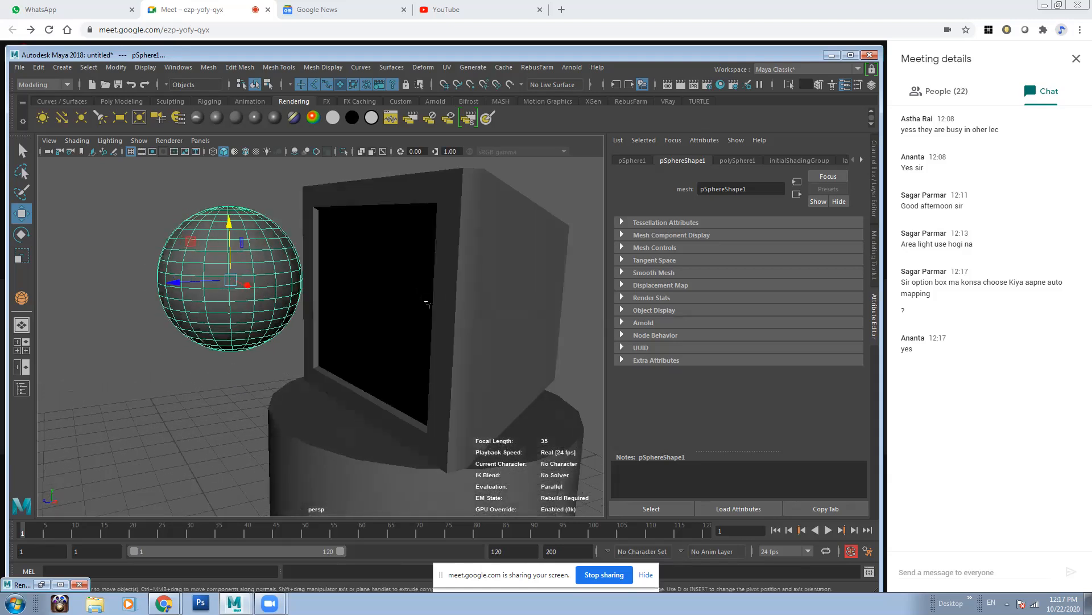
right_click_drag(432, 302, 334, 301, "alt")
mouse_move(334, 301)
left_mouse_down("alt")
mouse_move(292, 314)
mouse_move(347, 312)
left_mouse_up("alt")
right_click_drag(434, 346, 550, 380, "alt")
left_click_drag(418, 317, 378, 303, "alt")
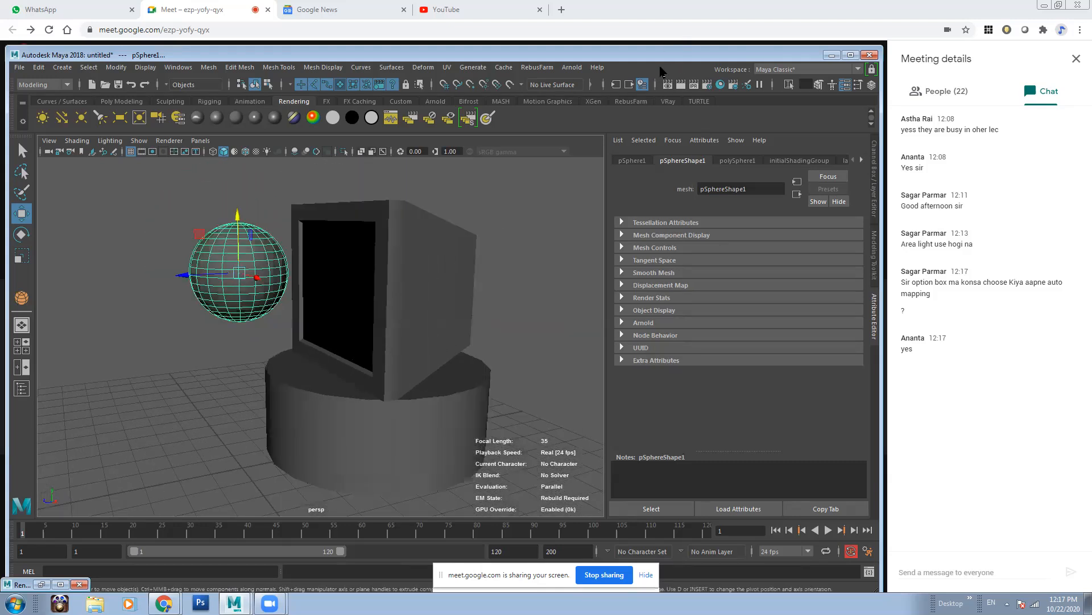
left_click(681, 84)
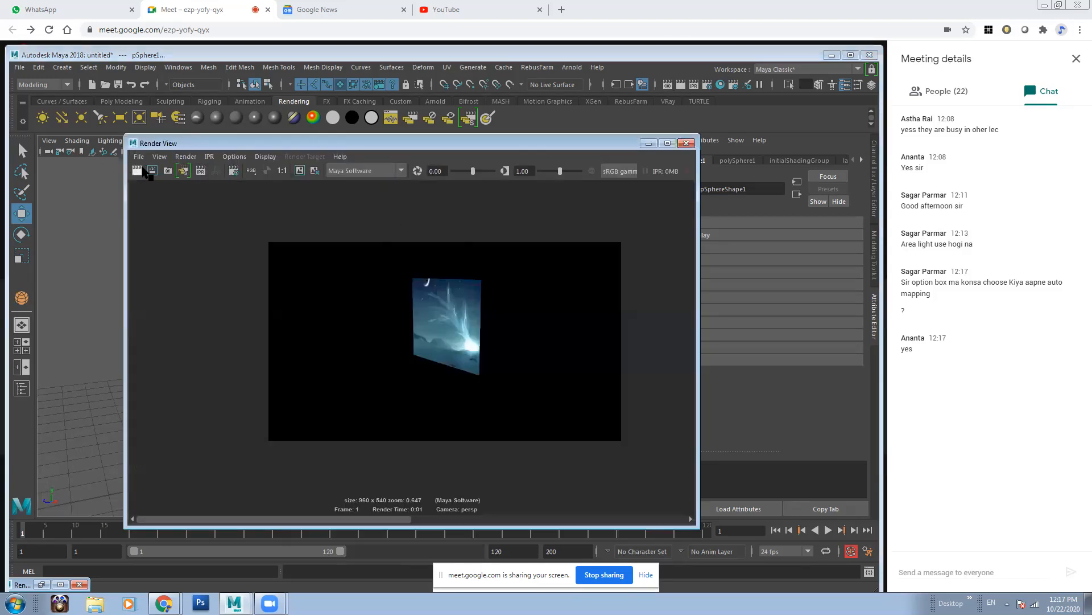
left_click(142, 169)
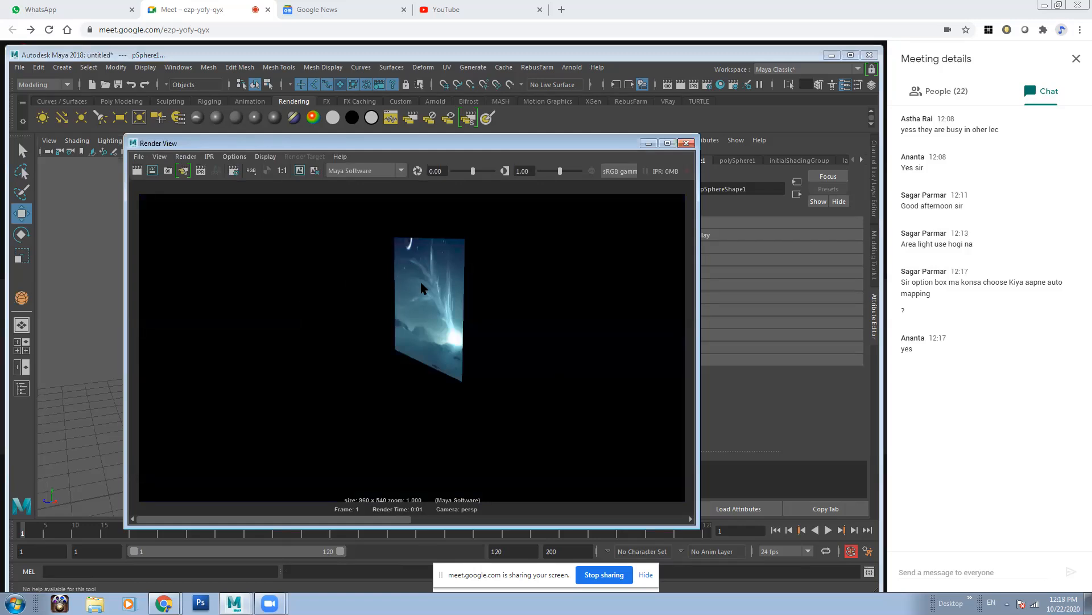
left_click(267, 170)
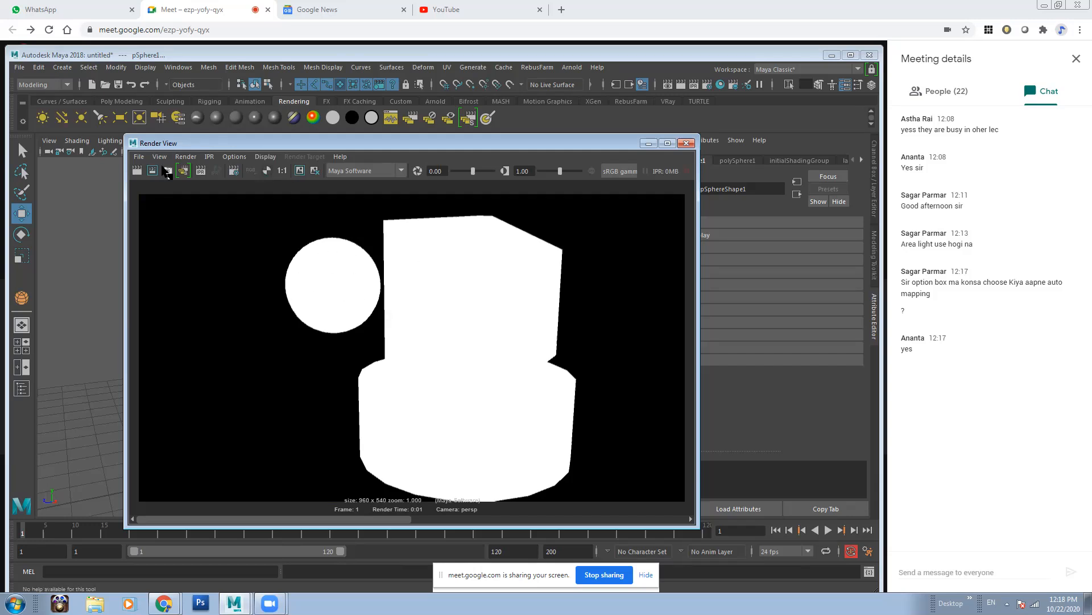
left_click(251, 170)
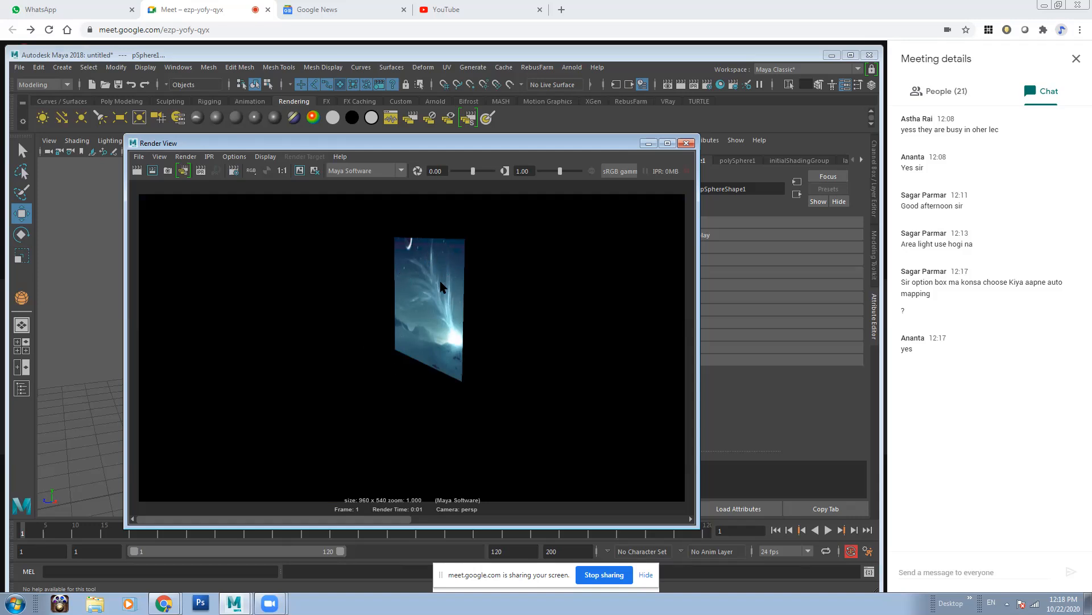
left_click(649, 143)
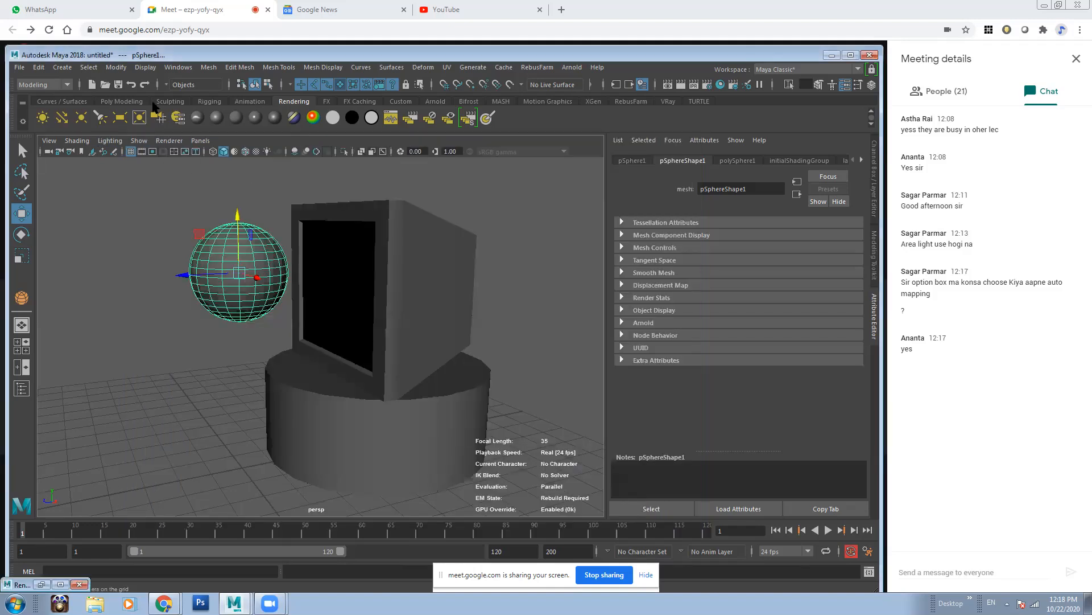
Step: Create an area light, turn it toward the sphere and move it between the sphere and the TV's screen
left_click(120, 117)
left_click_drag(241, 441, 97, 275)
key("e")
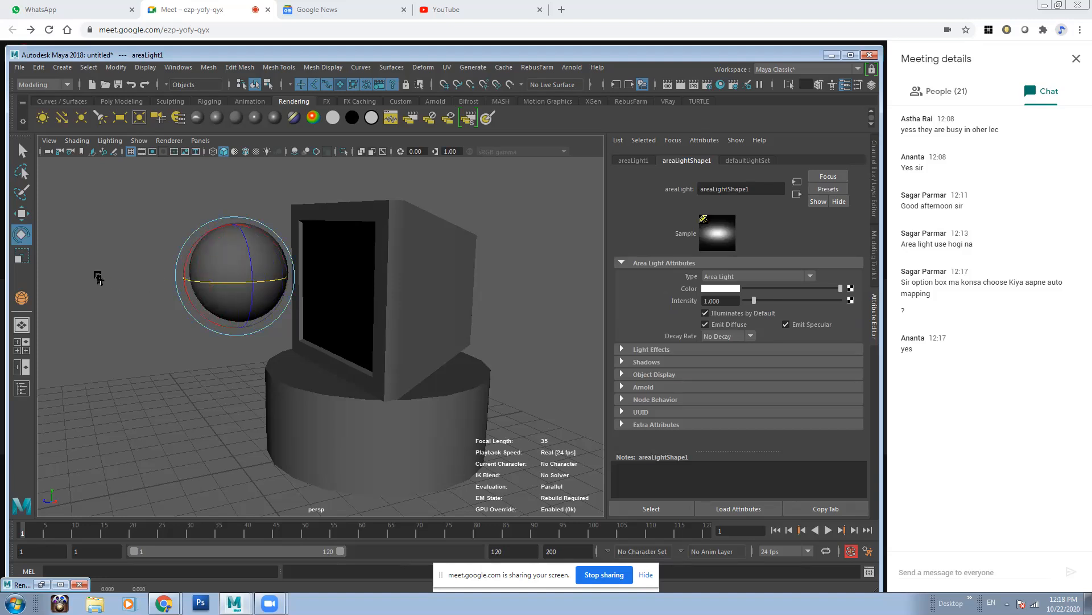
key("w")
left_click_drag(175, 279, 265, 277)
left_click_drag(348, 279, 393, 287)
Step: Scale the area light up to roughly the screen's size and center it over the TV's screen
key("r")
left_click_drag(343, 225, 407, 357)
key("w")
left_click_drag(409, 401, 369, 261)
left_click_drag(326, 219, 332, 241)
left_click_drag(335, 279, 361, 247, "alt")
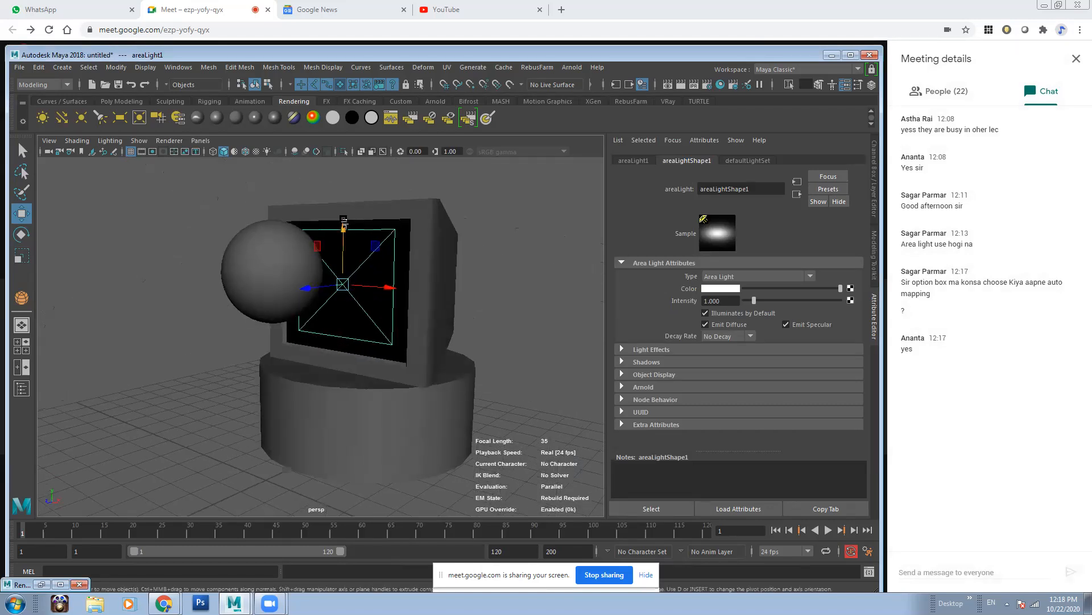
key("r")
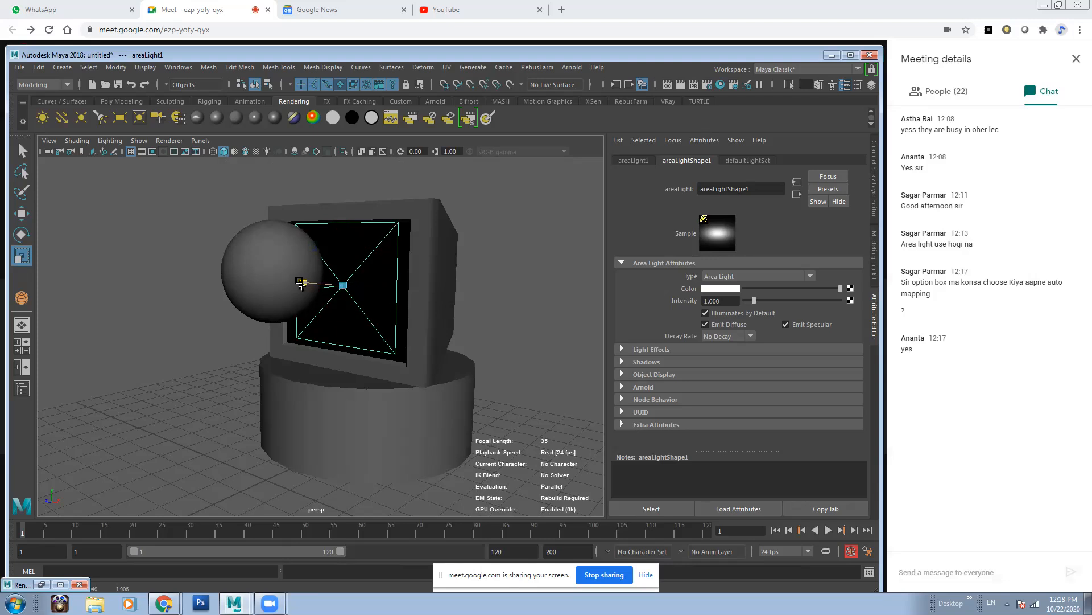
key("w")
Step: Refine the area light's position and scale so that it fits inside the screen's frame
left_click_drag(292, 280, 338, 230, "alt")
left_click_drag(438, 273, 398, 341, "alt")
scroll(398, 341, "up", 5)
left_click_drag(219, 284, 392, 264, "alt")
scroll(393, 265, "down", 7)
left_click_drag(369, 379, 448, 411, "alt")
scroll(448, 411, "up", 6)
left_click_drag(376, 344, 378, 343)
key("r")
left_click_drag(330, 307, 360, 302)
key("w")
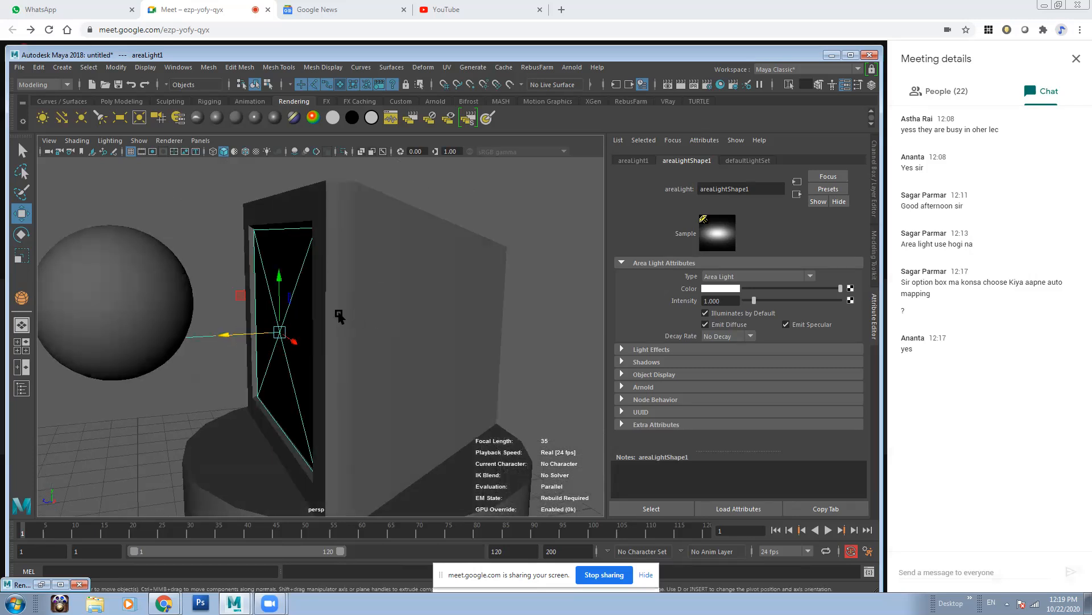
Step: Examine the area light's fit against the screen's edges from several angles and distances
scroll(353, 322, "down", 2)
left_click_drag(321, 318, 348, 316, "alt")
scroll(318, 314, "up", 5)
scroll(286, 324, "down", 4)
scroll(263, 312, "up", 2)
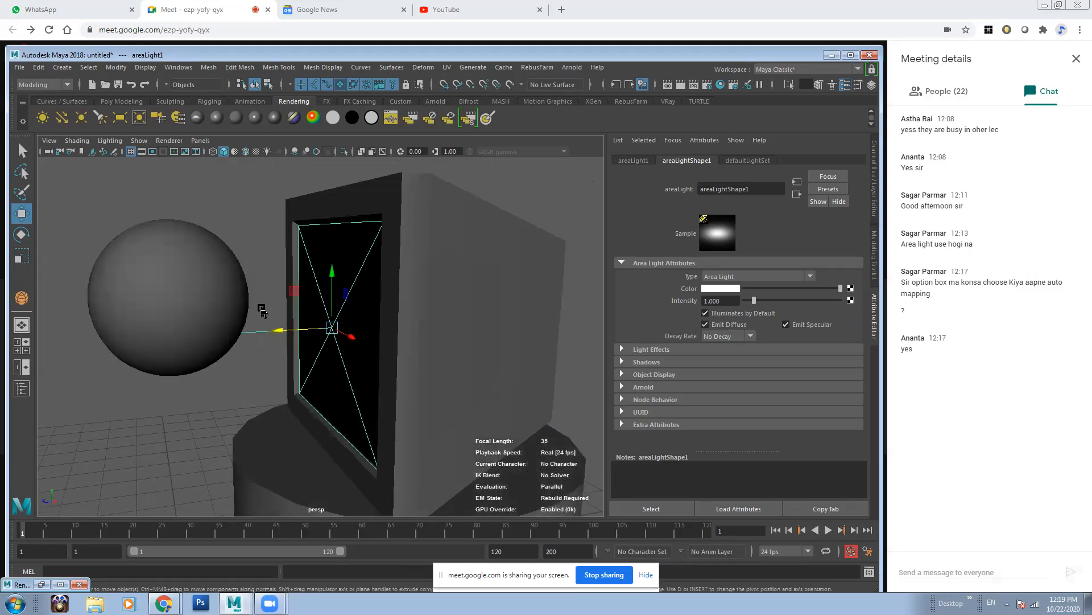
scroll(262, 311, "up", 5)
scroll(415, 325, "down", 1)
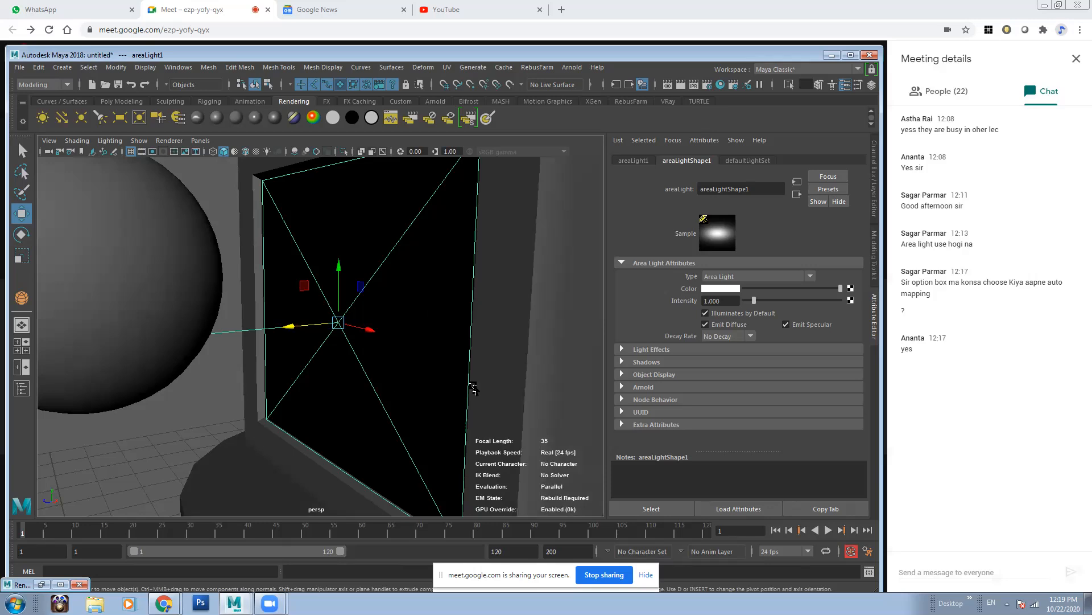
scroll(473, 388, "down", 6)
left_click_drag(455, 387, 364, 370, "alt")
scroll(424, 385, "up", 6)
Step: Frame the TV, sphere and stand together and render them with the area light
right_click_drag(488, 406, 419, 389, "alt")
middle_click_drag(400, 387, 251, 351, "alt")
right_click_drag(251, 351, 190, 349, "alt")
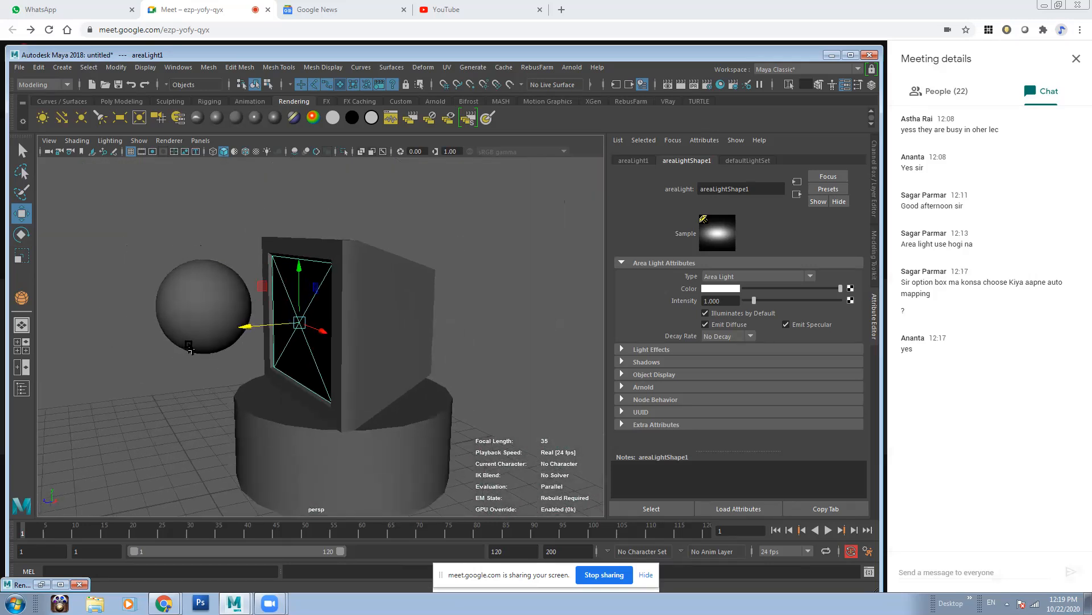
left_click(681, 77)
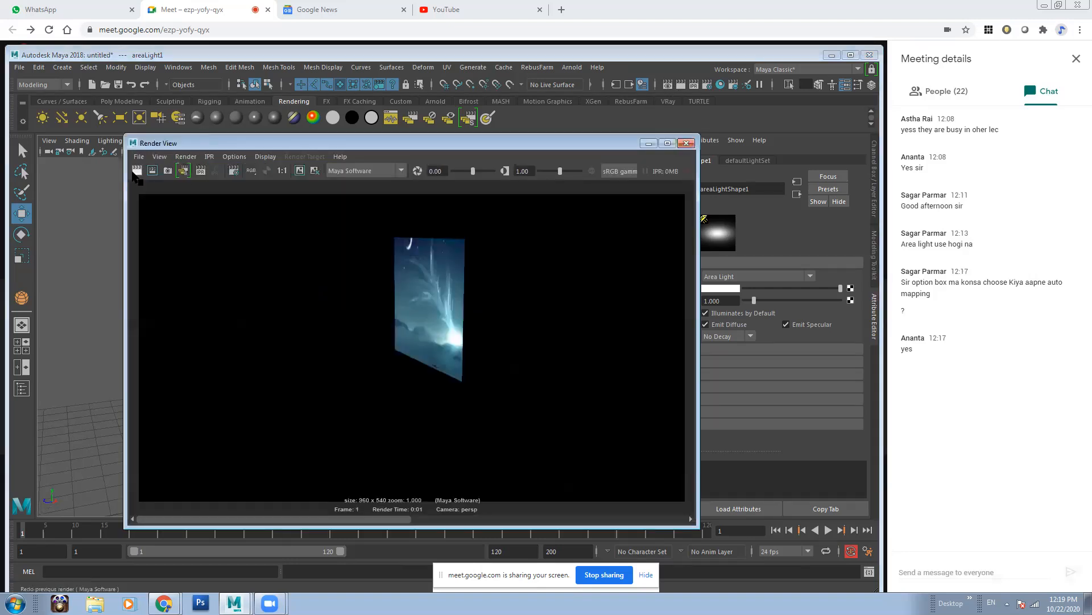
left_click(135, 173)
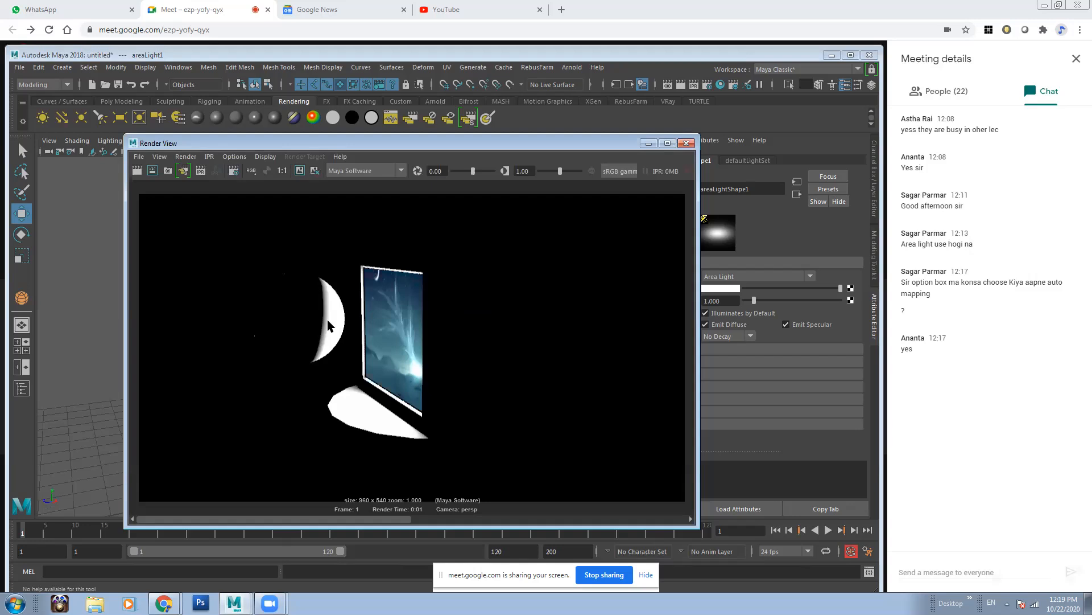
Step: Move the render window off the light's attributes, set the area light's intensity to 0.5 and render again
left_click_drag(586, 149, 527, 162)
left_click_drag(723, 301, 655, 295)
type(".5")
key("Return")
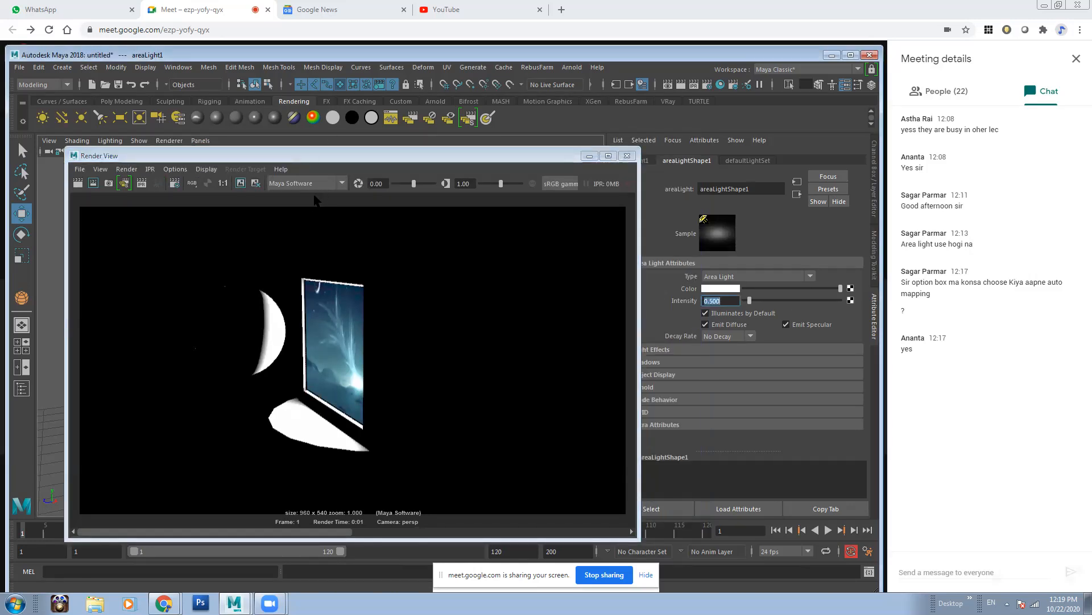
left_click(78, 183)
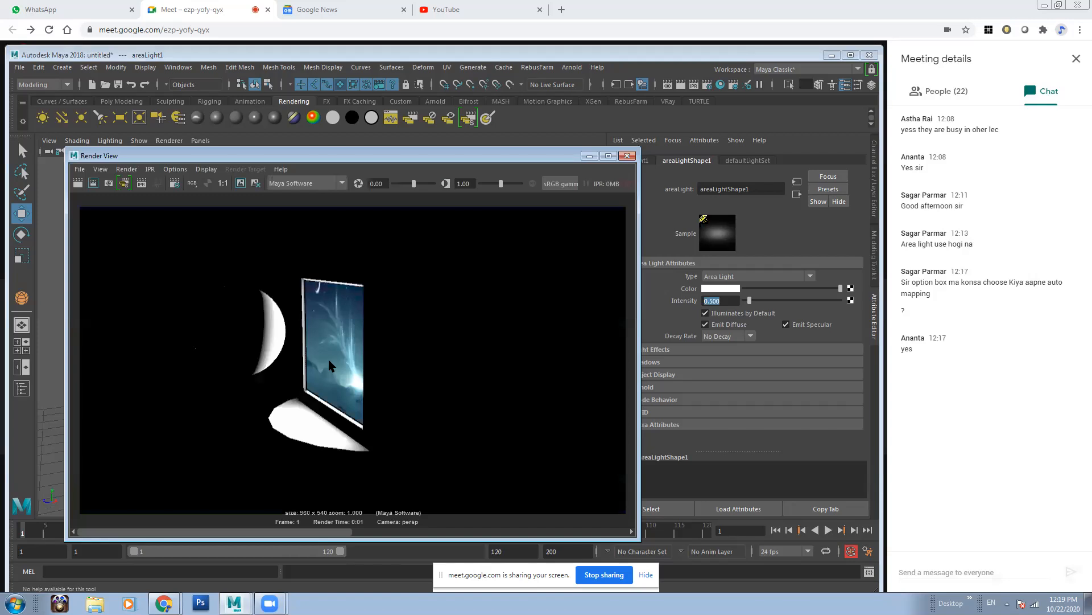
Step: Set the area light's intensity to 0.25 and render the scene again
key("2")
key("5")
double_click(732, 302)
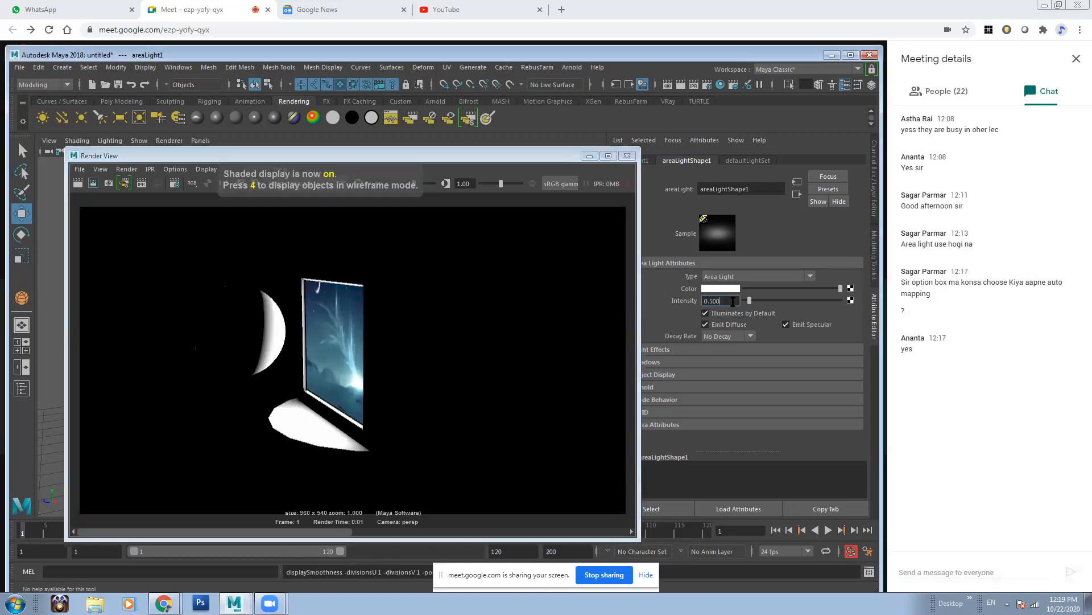
type(".25")
key("Return")
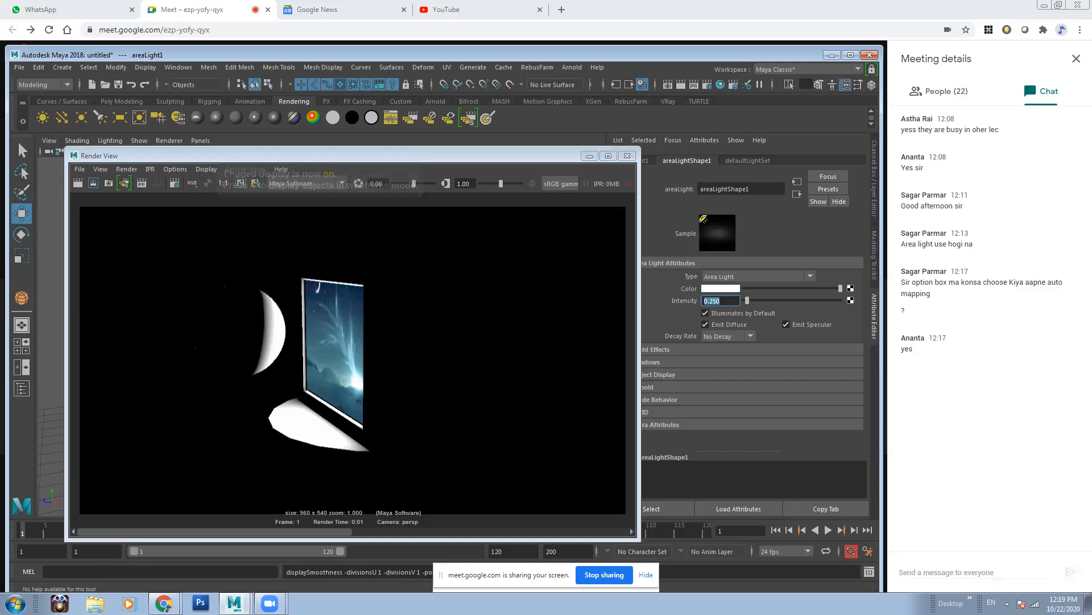
left_click(78, 183)
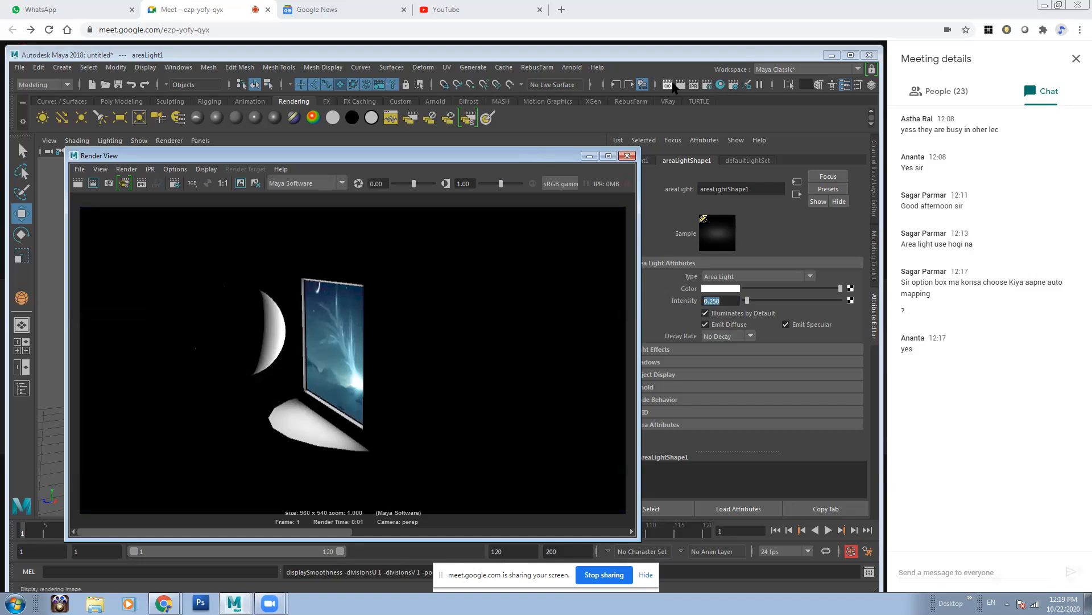
Step: Enable Raytracing in the Maya Software render settings, render again and move the render window clear of the light's attributes
left_click(708, 85)
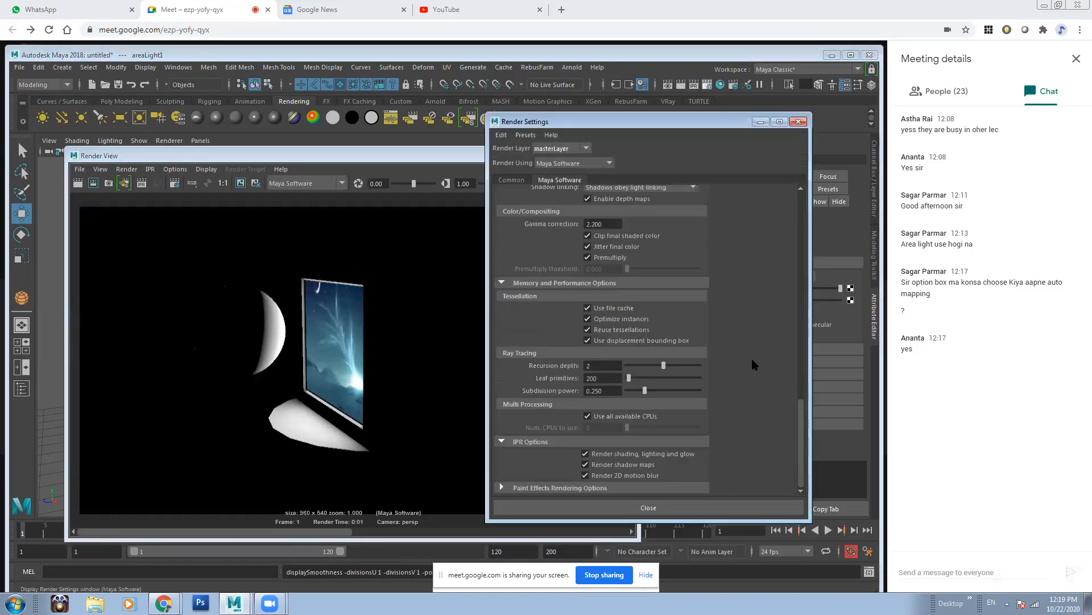
mouse_move(803, 424)
left_mouse_down()
mouse_move(797, 274)
mouse_move(803, 304)
left_mouse_up()
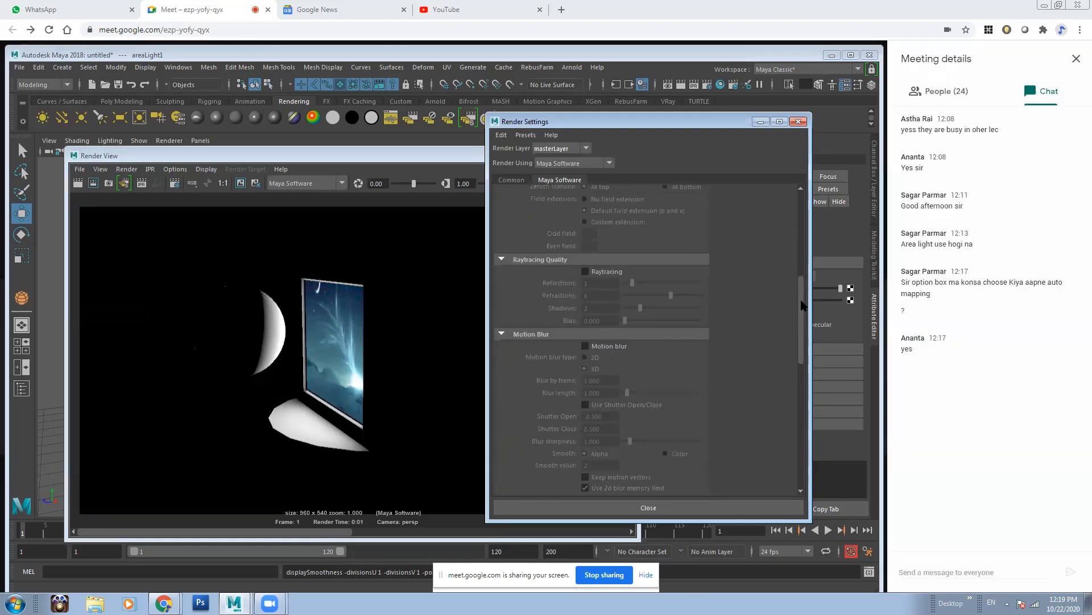
left_click(585, 271)
left_click(760, 122)
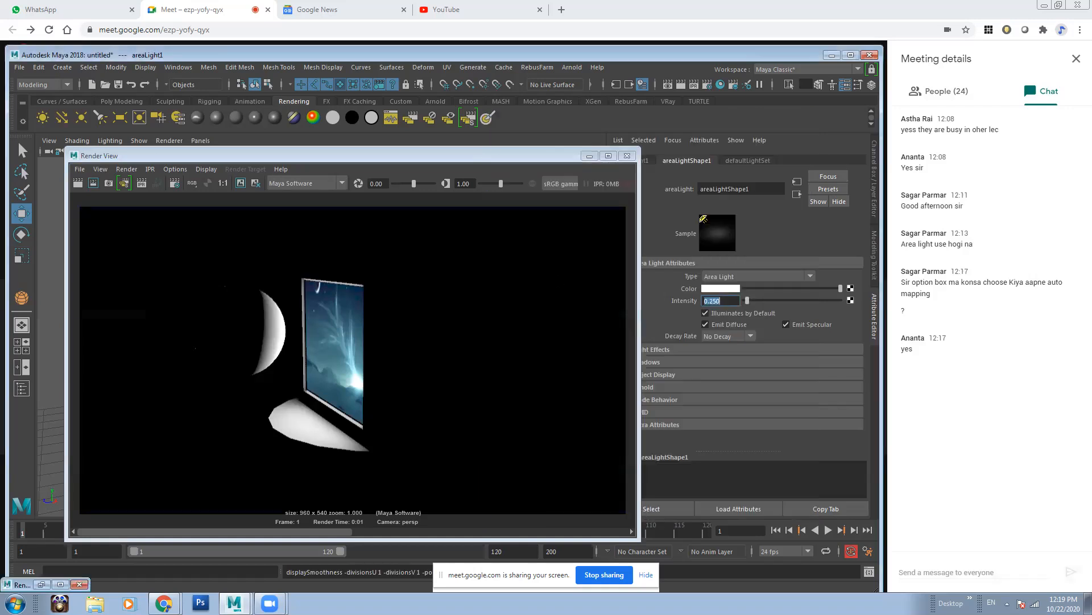
left_click(78, 183)
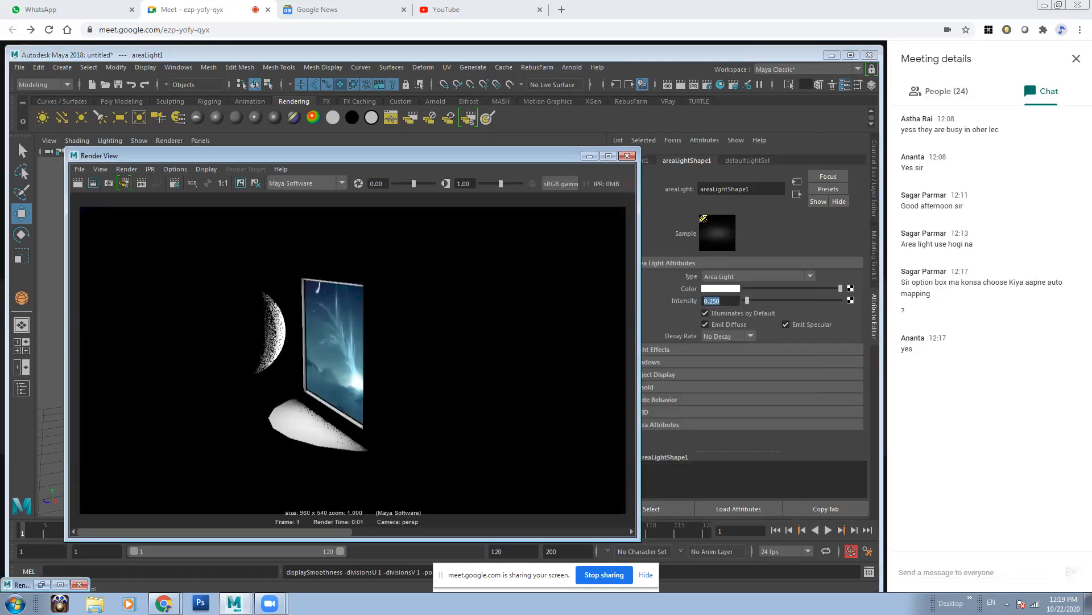
left_click_drag(541, 162, 484, 162)
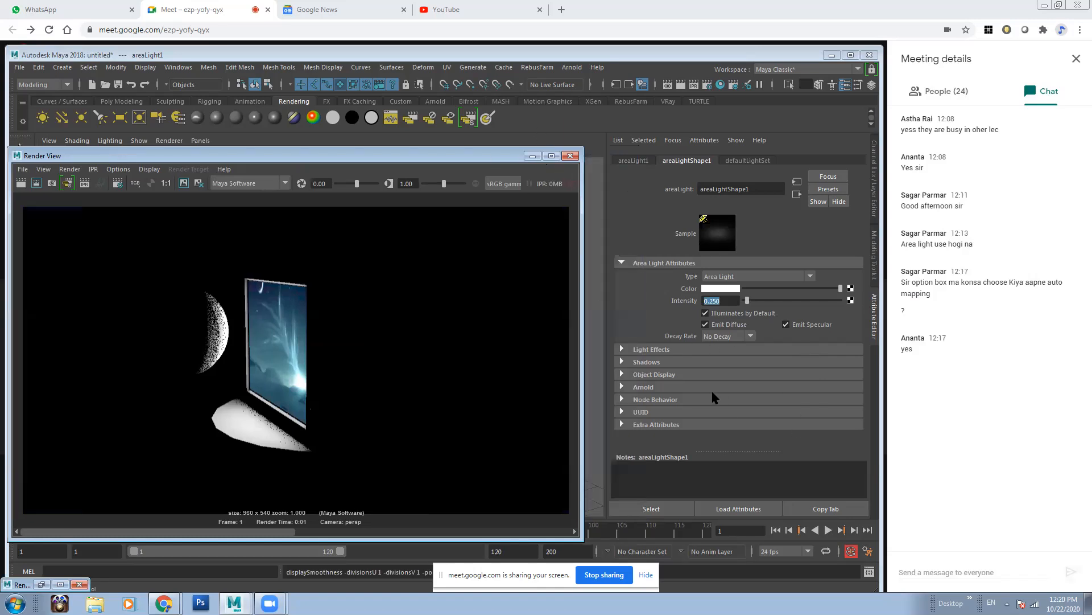
Step: Set the area light's raytrace Shadow Rays to 10 and render the scene again
left_click(652, 366)
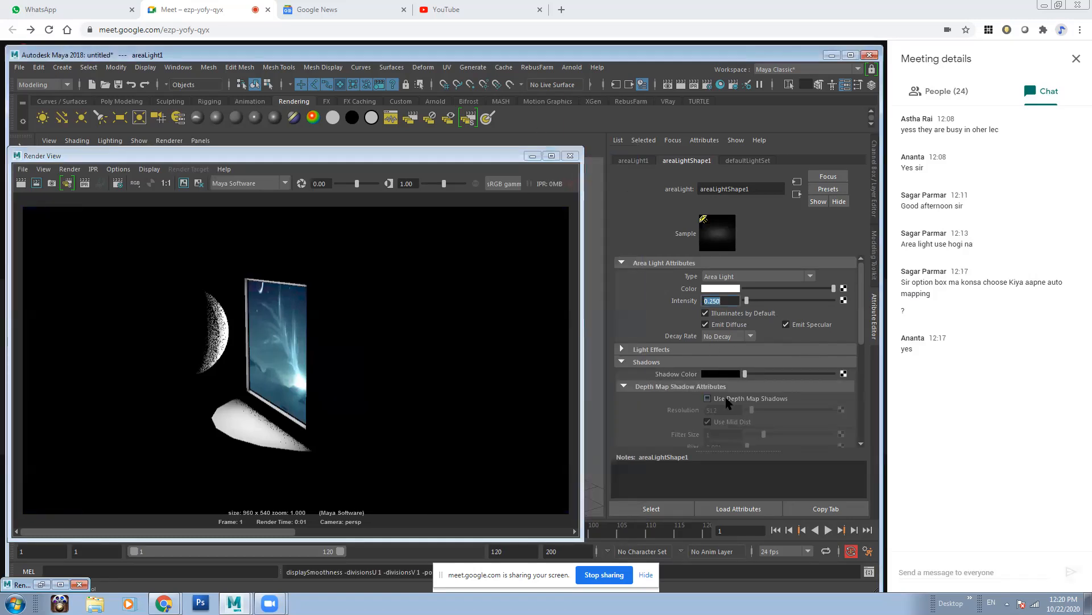
left_click_drag(860, 335, 868, 434)
left_click(738, 364)
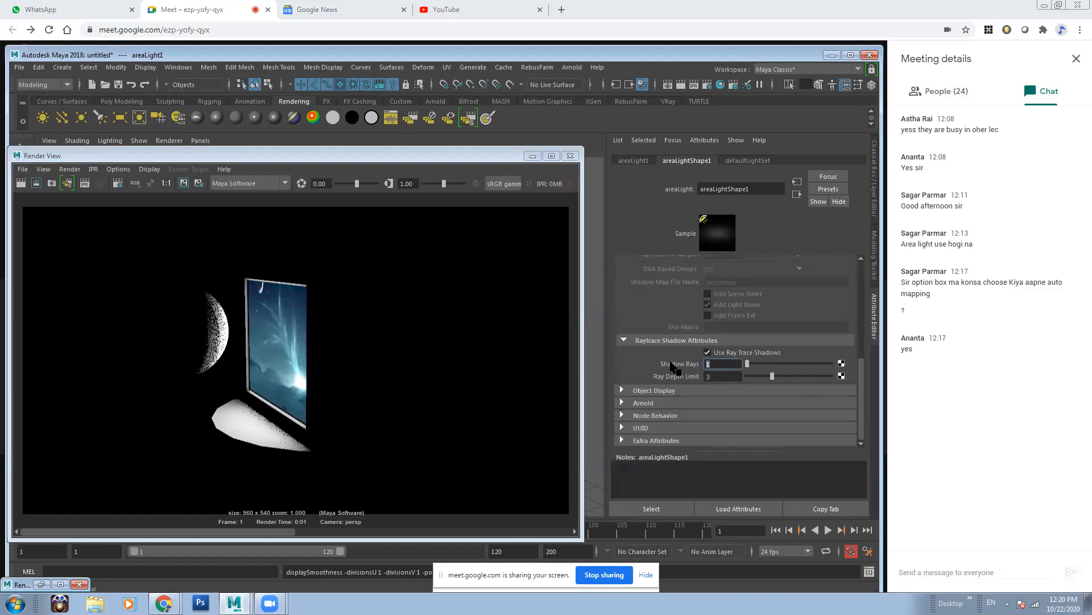
type("0")
key("Return")
left_click_drag(367, 150, 489, 156)
left_click(138, 182)
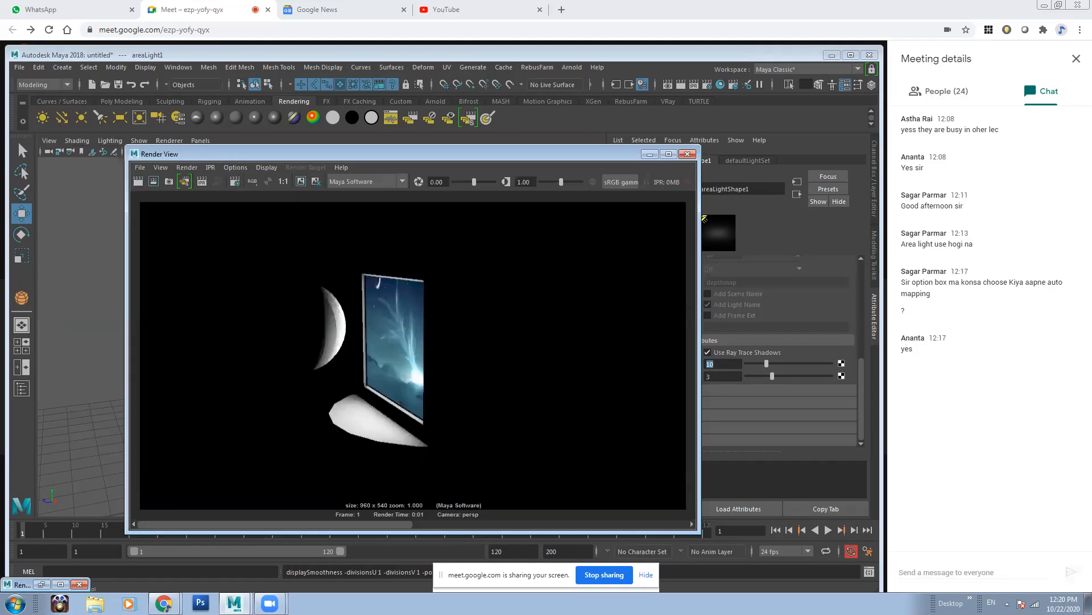
Step: Minimize the render window, turn the view toward the TV's front and select the area light inside the screen
left_click(648, 154)
left_click(171, 301)
key("7")
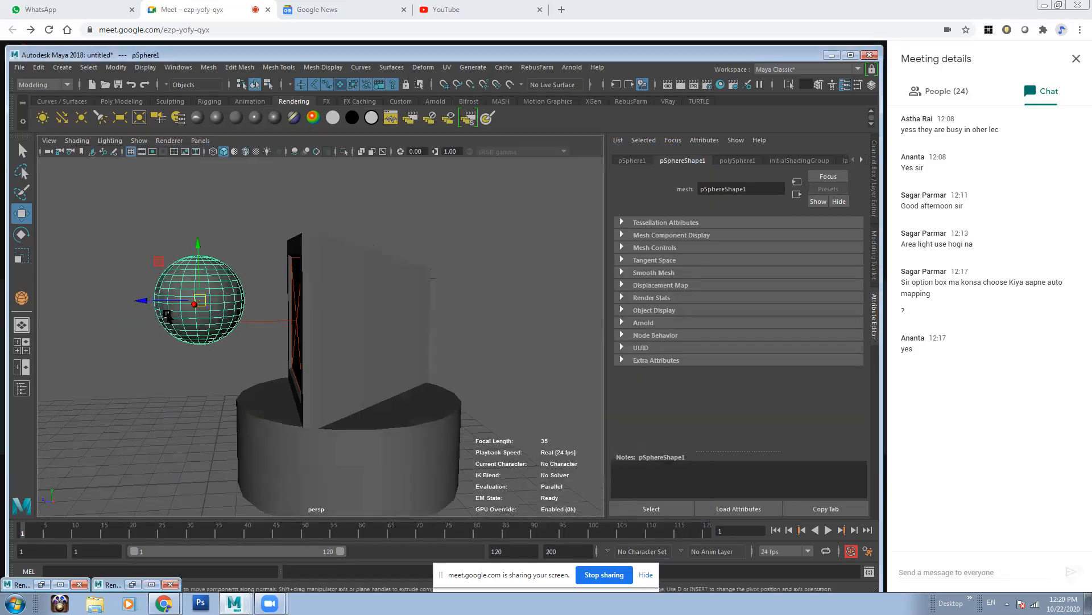
left_click_drag(146, 303, 316, 312, "alt")
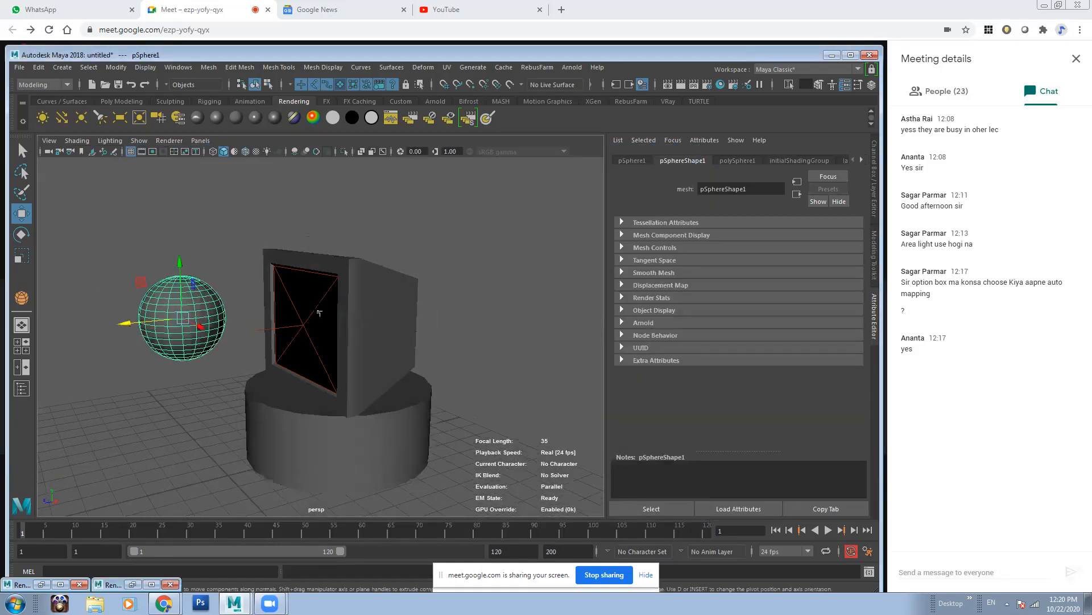
left_click(311, 303)
key("4")
left_click(292, 298)
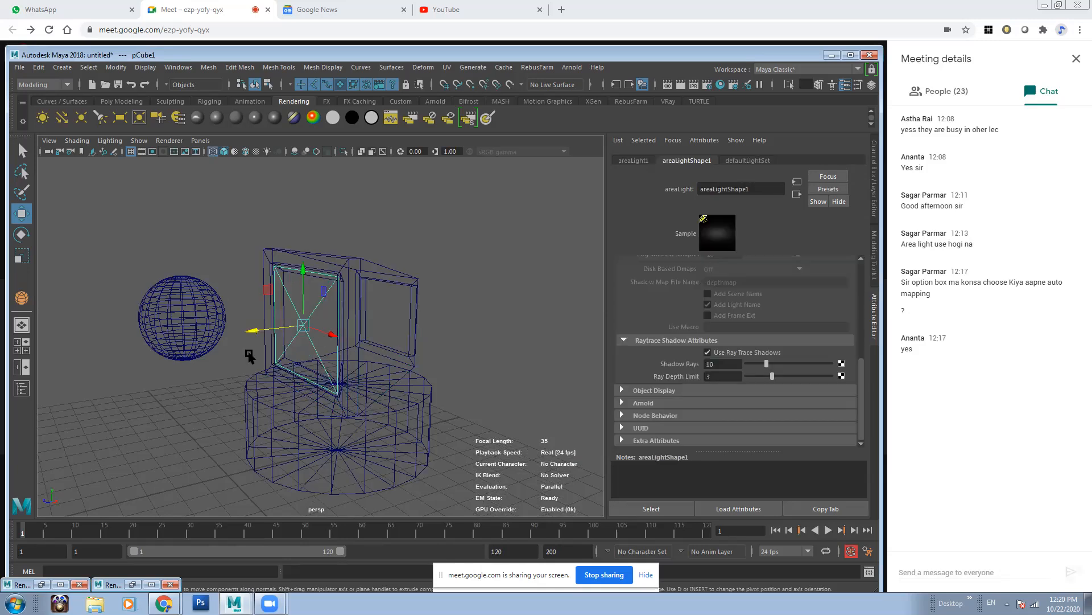
Step: Return to shaded display, frame the sphere, TV and stand, and bring up the area light's color and intensity attributes
scroll(296, 316, "up", 1)
key("5")
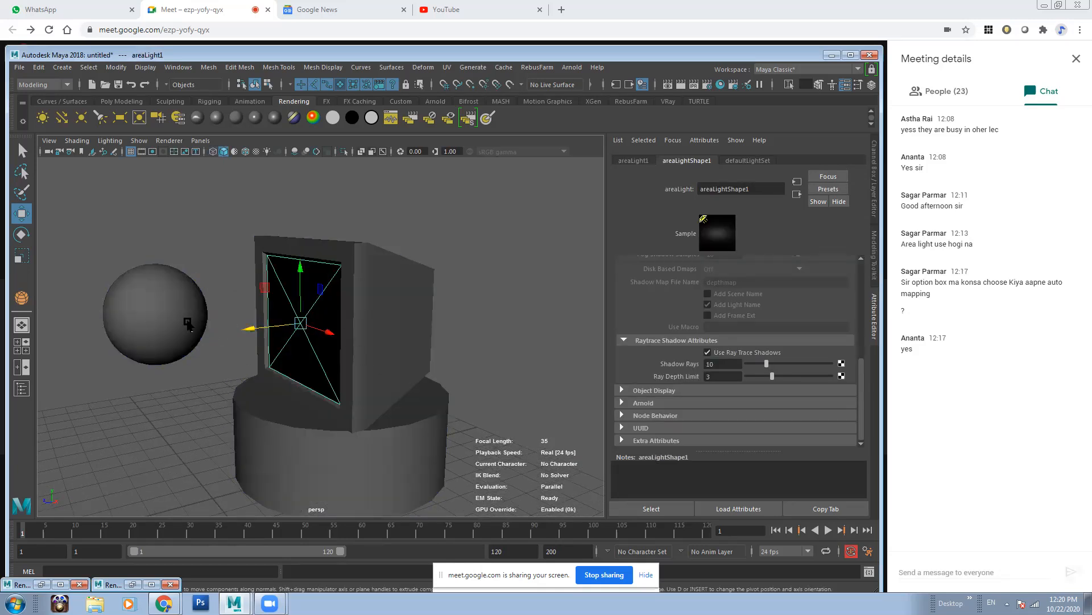
right_click_drag(319, 324, 314, 320, "alt")
middle_click_drag(314, 320, 338, 306, "alt")
right_click_drag(338, 306, 331, 304, "alt")
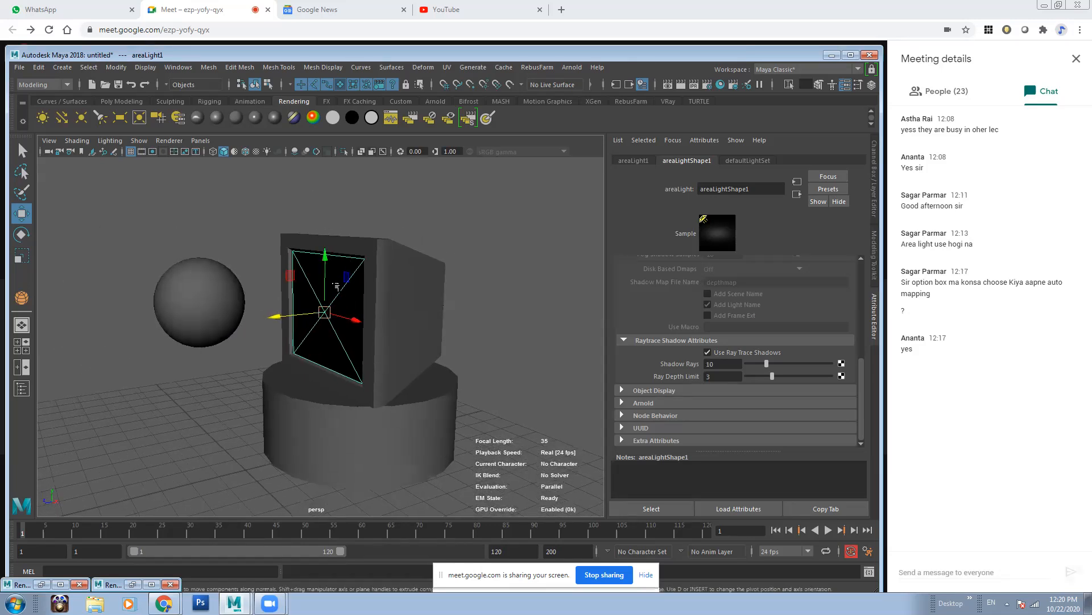
scroll(862, 358, "up", 5)
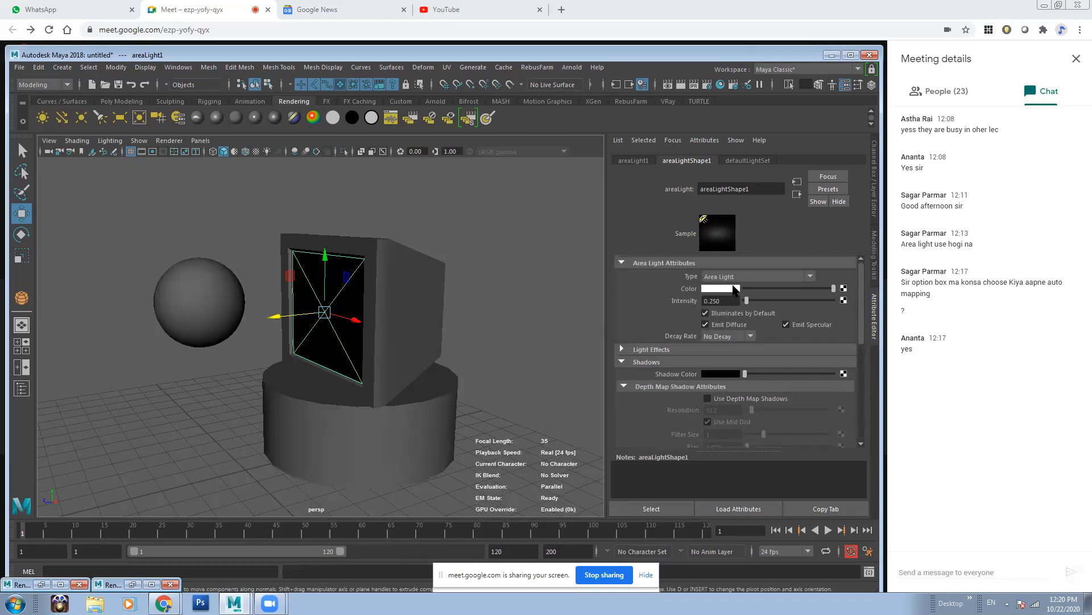
Step: Sample a light blue from the TV screen in the render as the area light's color and render again
left_click(95, 603)
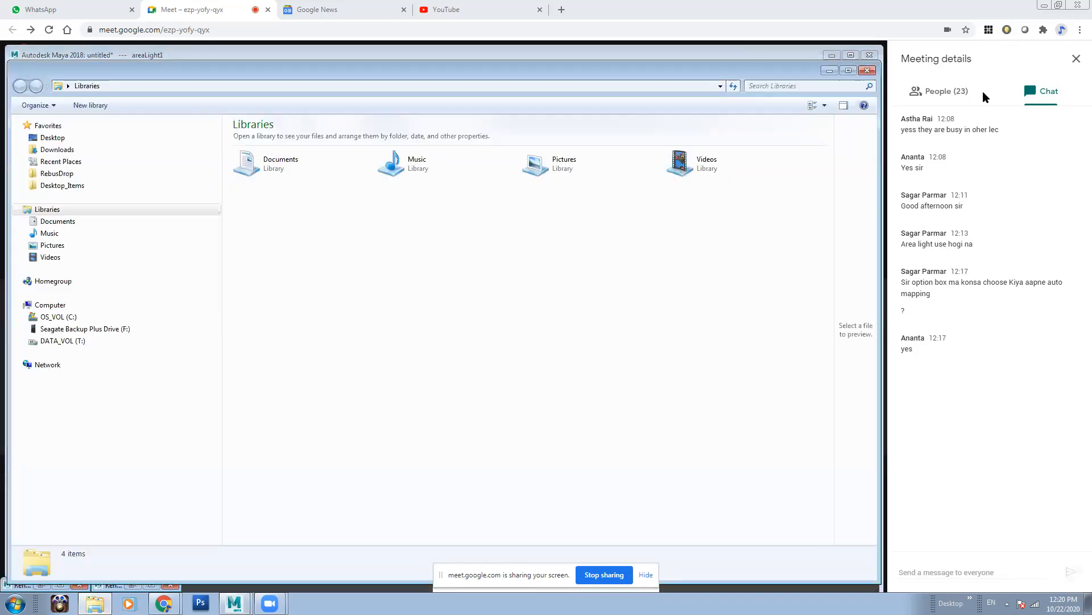
left_click(832, 72)
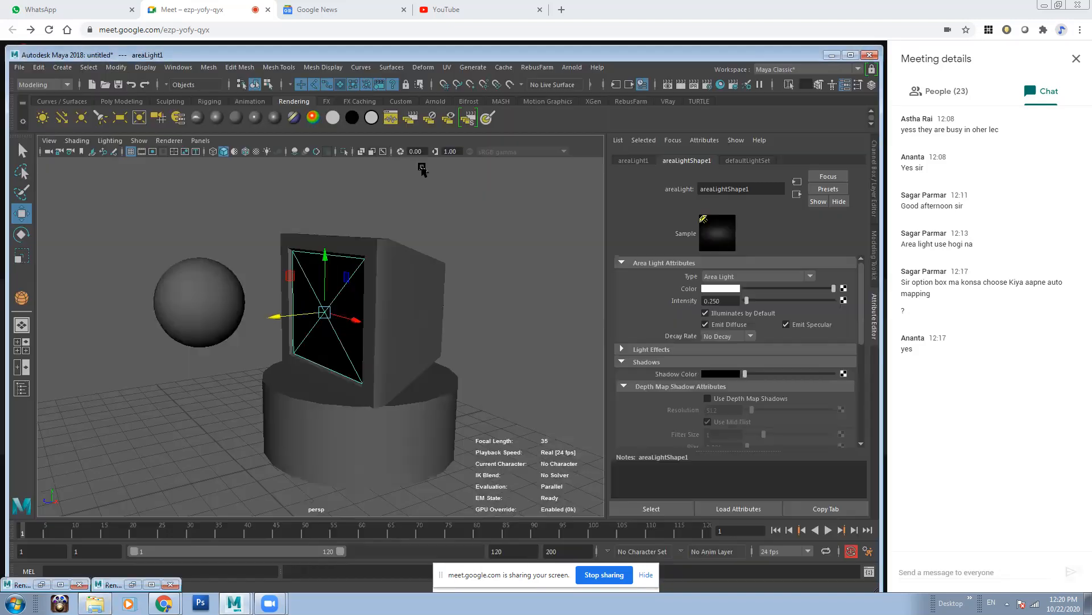
left_click(680, 81)
left_click_drag(519, 154, 407, 153)
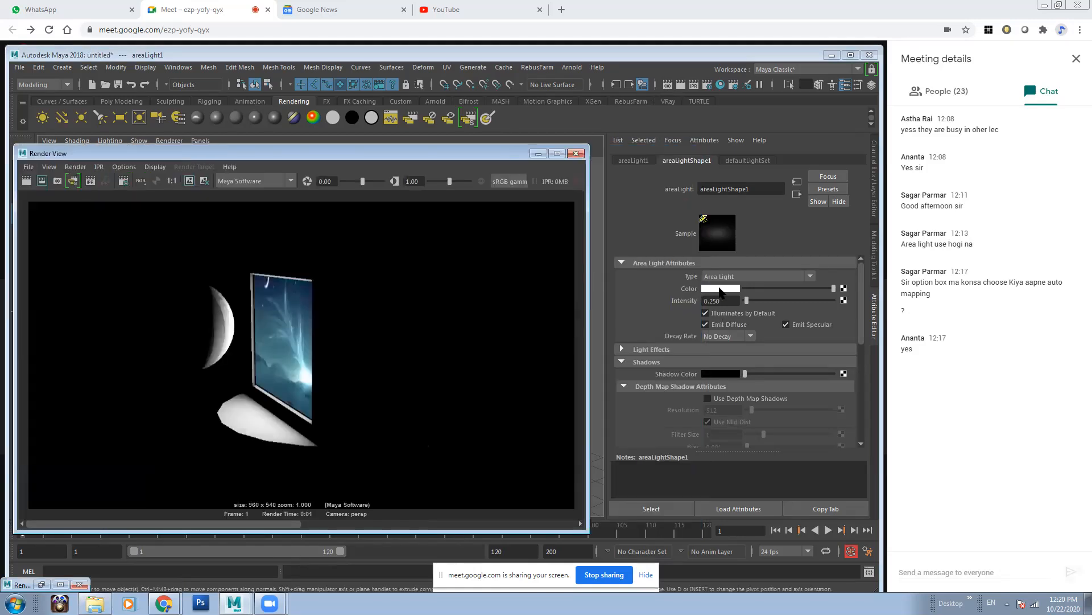
left_click(722, 288)
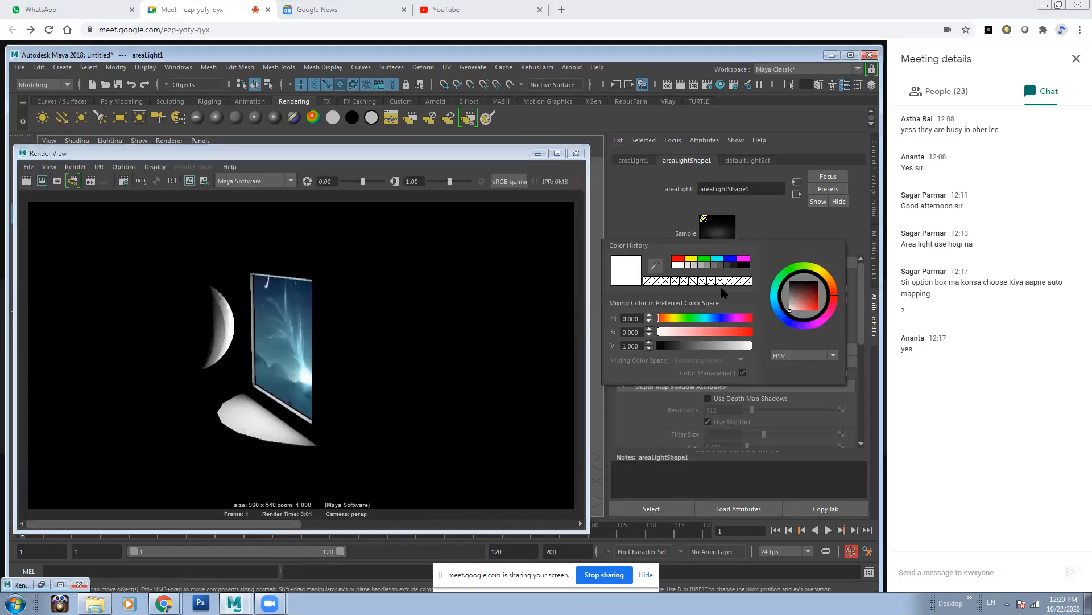
left_click(656, 266)
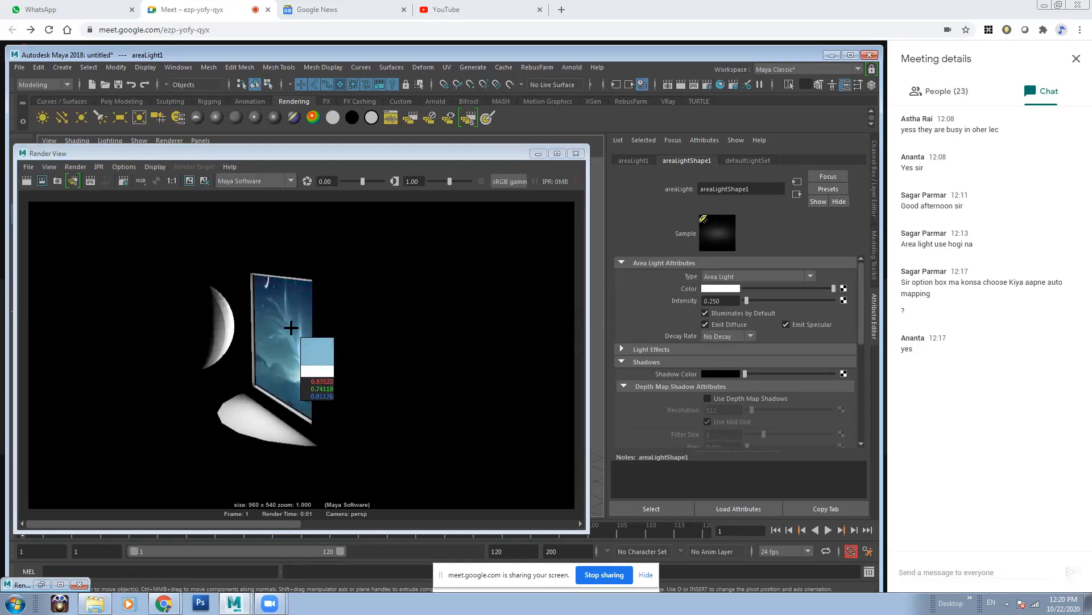
left_click_drag(292, 326, 291, 327)
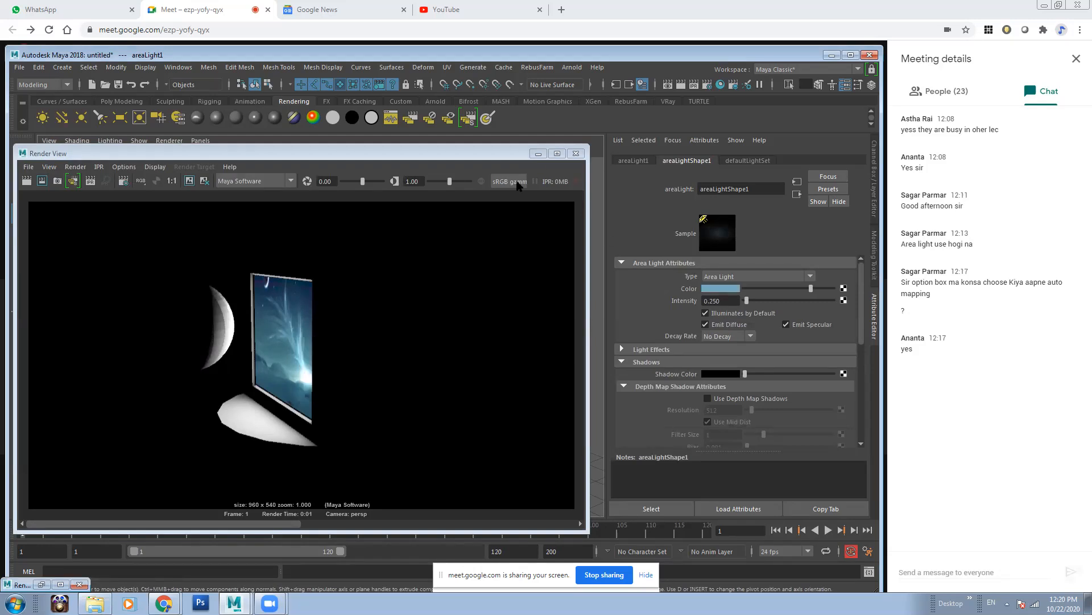
left_click(217, 158)
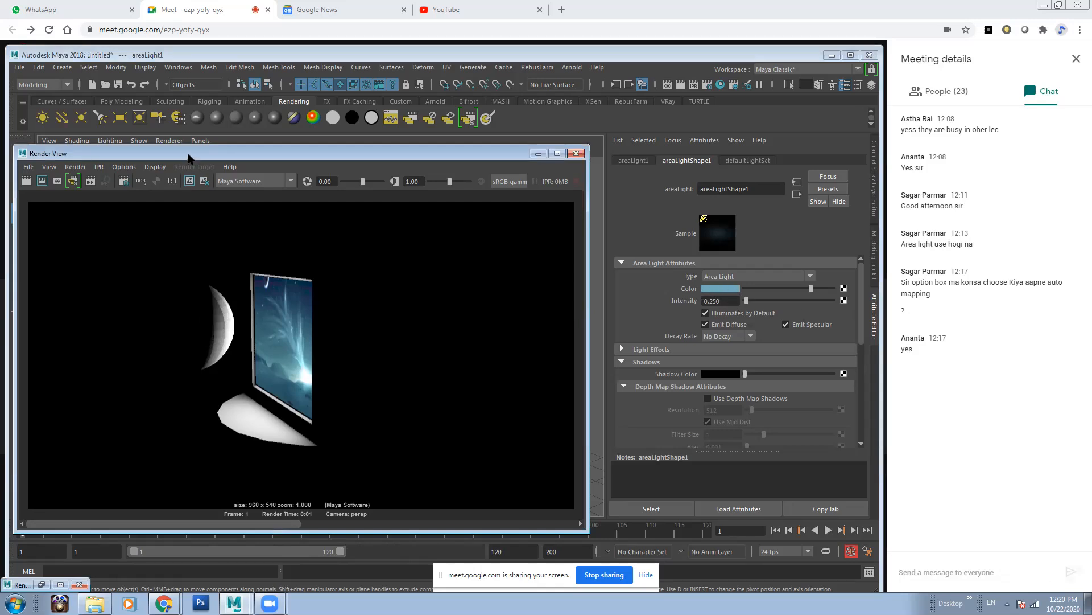
left_click(26, 182)
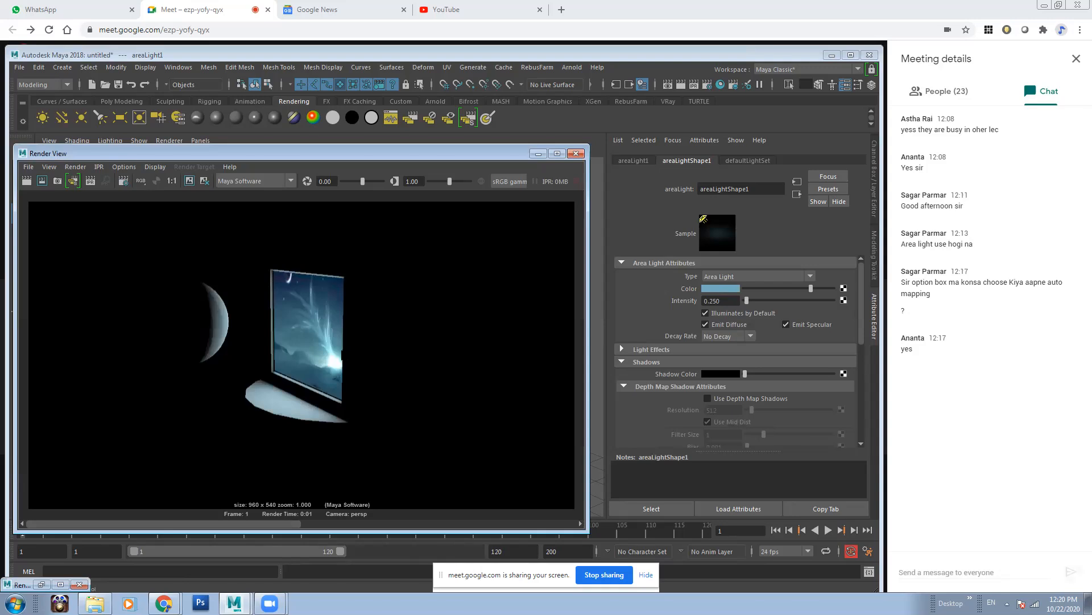
Step: Change the area light's color to a more saturated blue and render again
left_click(726, 288)
left_click(733, 330)
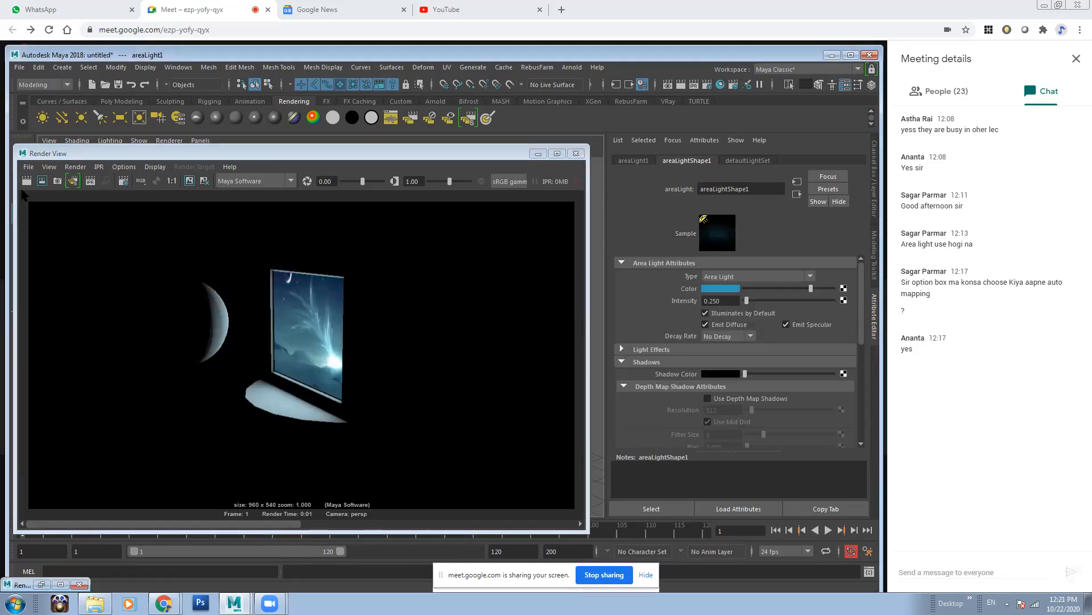
left_click(26, 181)
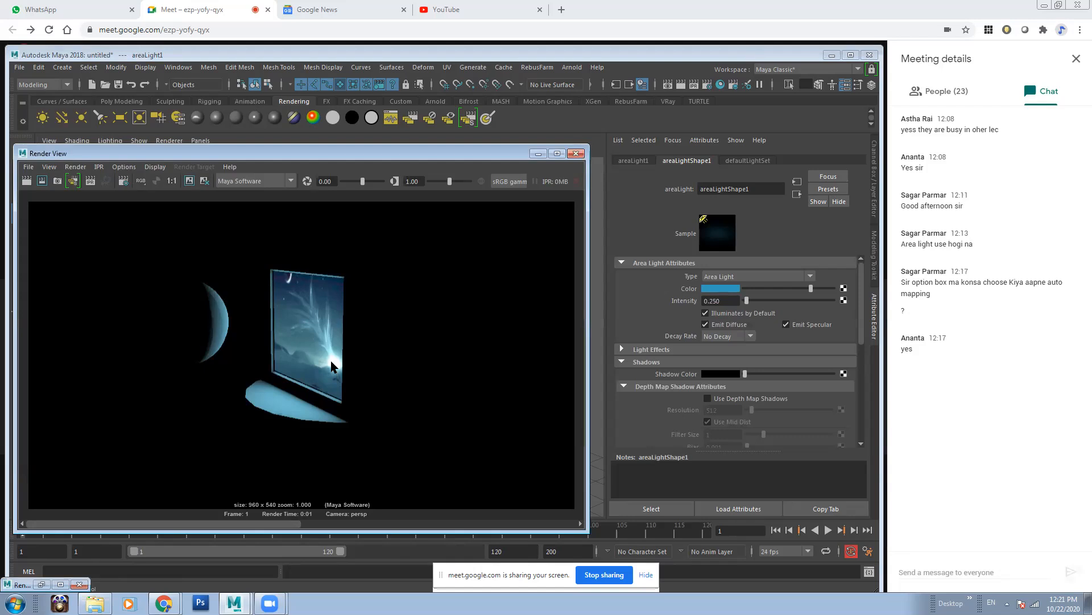
Step: Move the render window clear of the TV in the viewport and hide the area light
left_click_drag(493, 160, 566, 185)
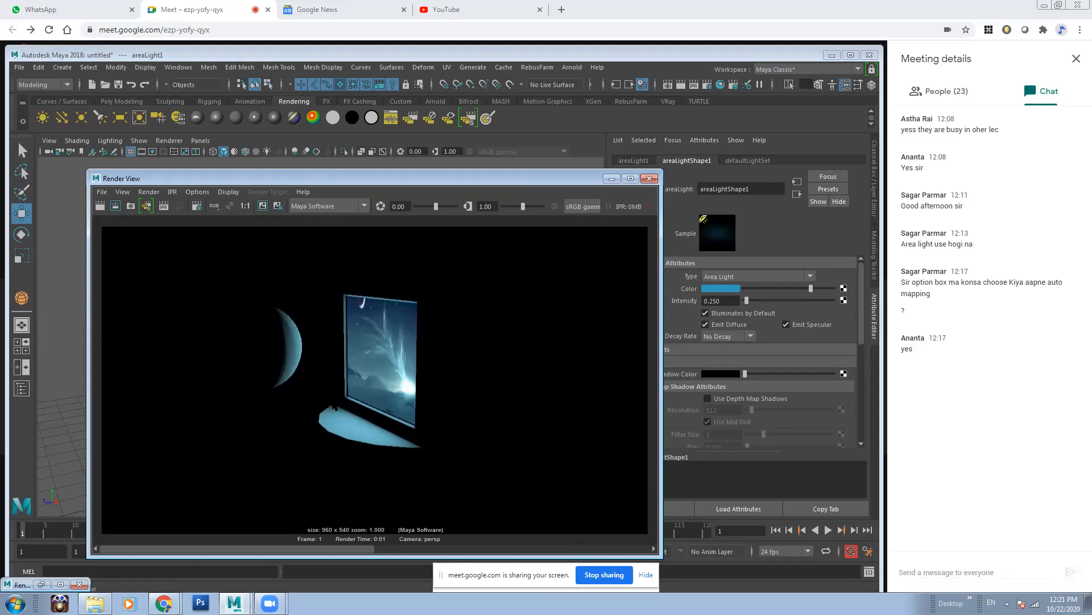
left_click_drag(343, 178, 344, 397)
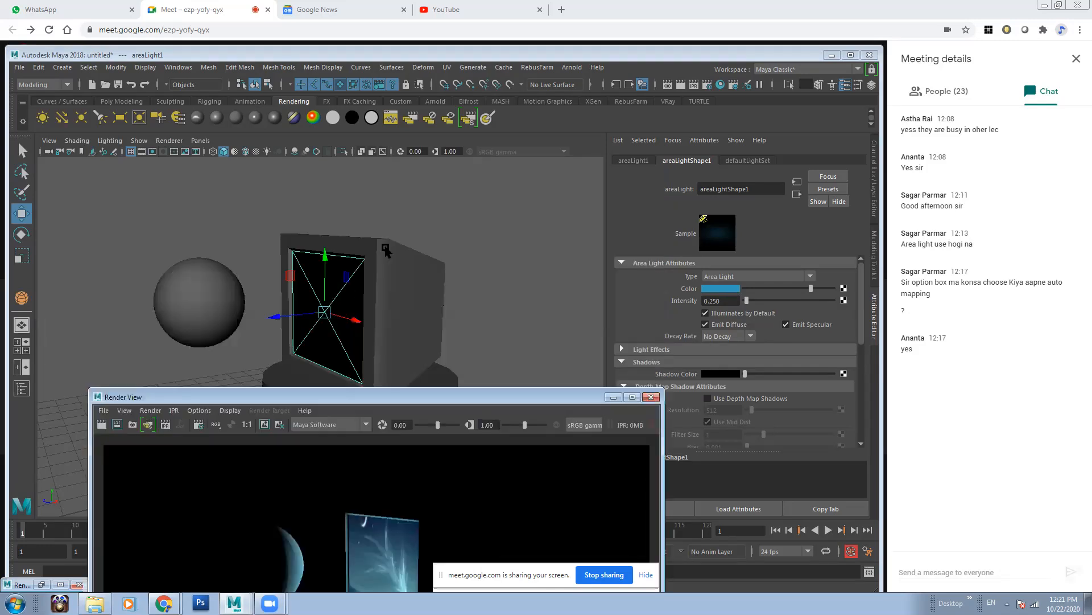
left_click(345, 284)
left_click(353, 285)
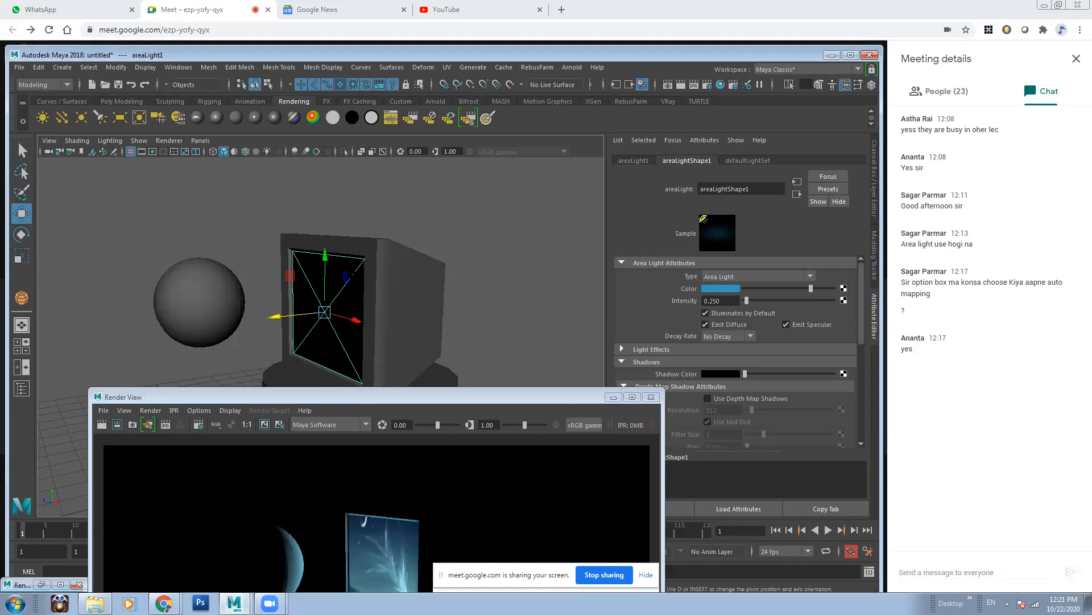
key("ctrl+h")
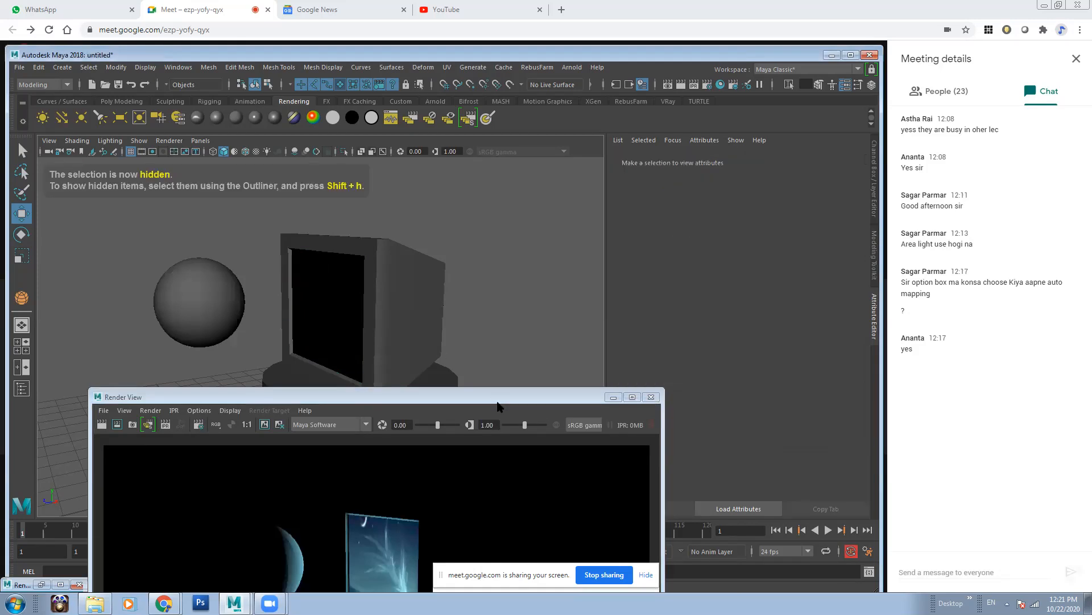
Step: Compare the rendered glow with the viewport scene, dismiss the screen-sharing bar and close the render window
left_click_drag(490, 402, 478, 229)
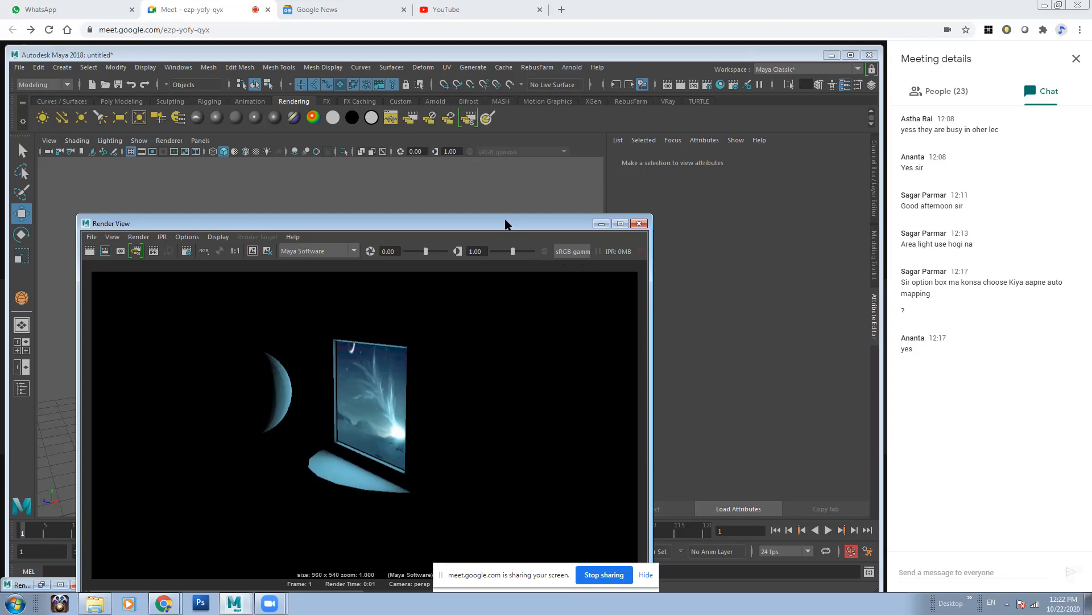
left_click_drag(506, 224, 513, 395)
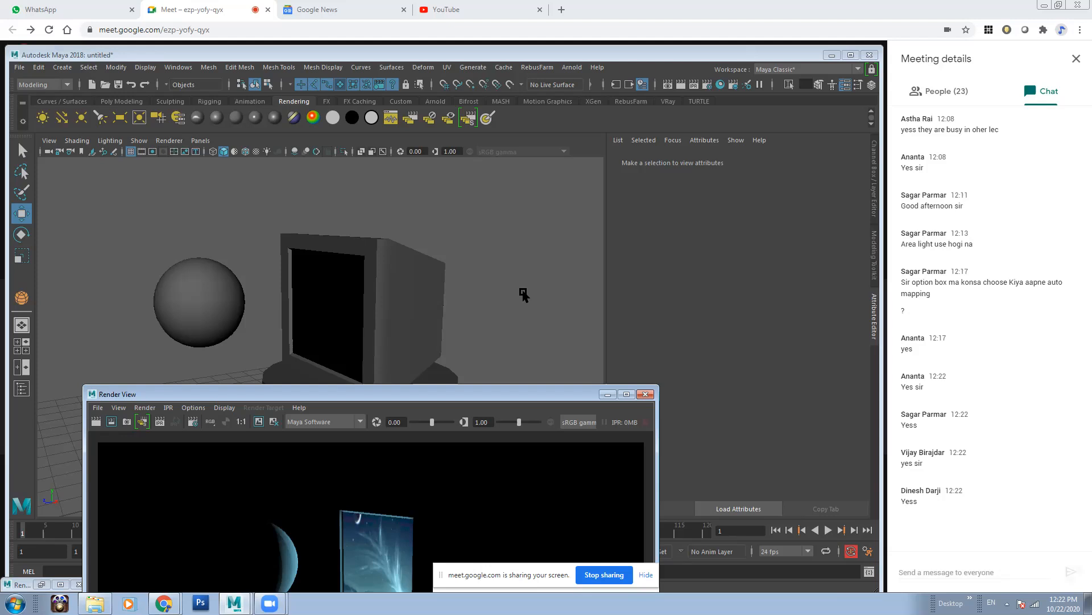
left_click_drag(474, 393, 522, 251)
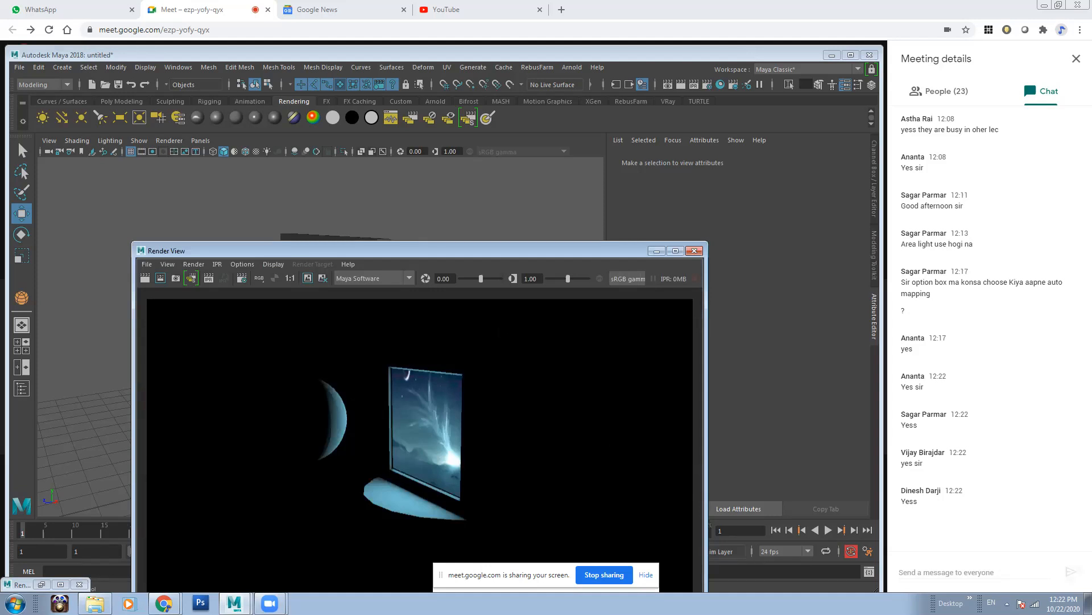
left_click(646, 575)
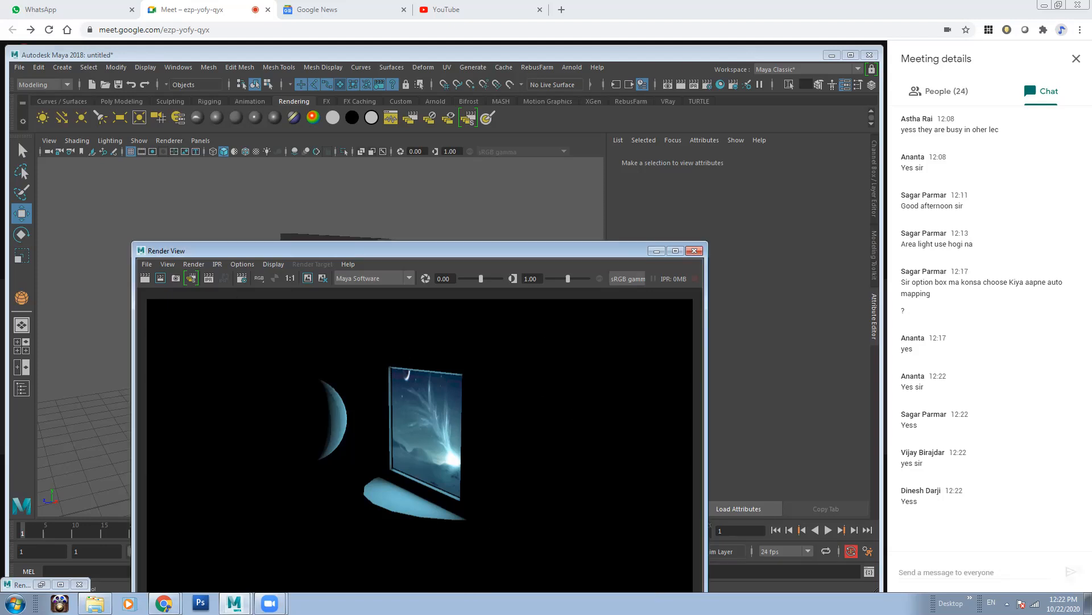
left_click(694, 251)
Step: Select the sphere, TV and stand and save the scene as Tv_Setup in Maya Binary format
left_click_drag(146, 196, 466, 461)
left_click(21, 67)
left_click(41, 125)
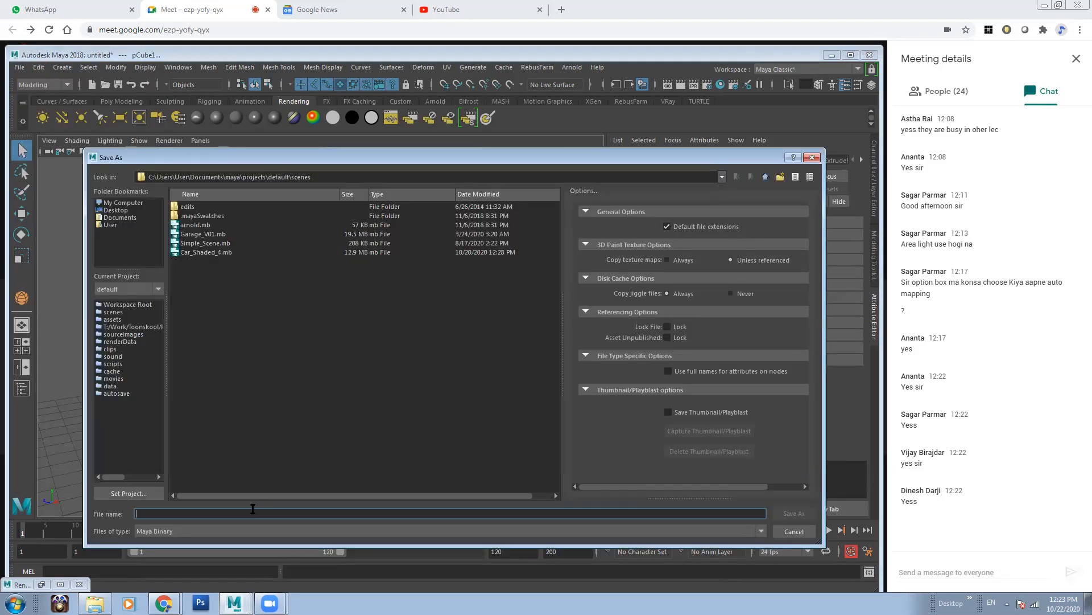
type("Tv_Setup")
key("Return")
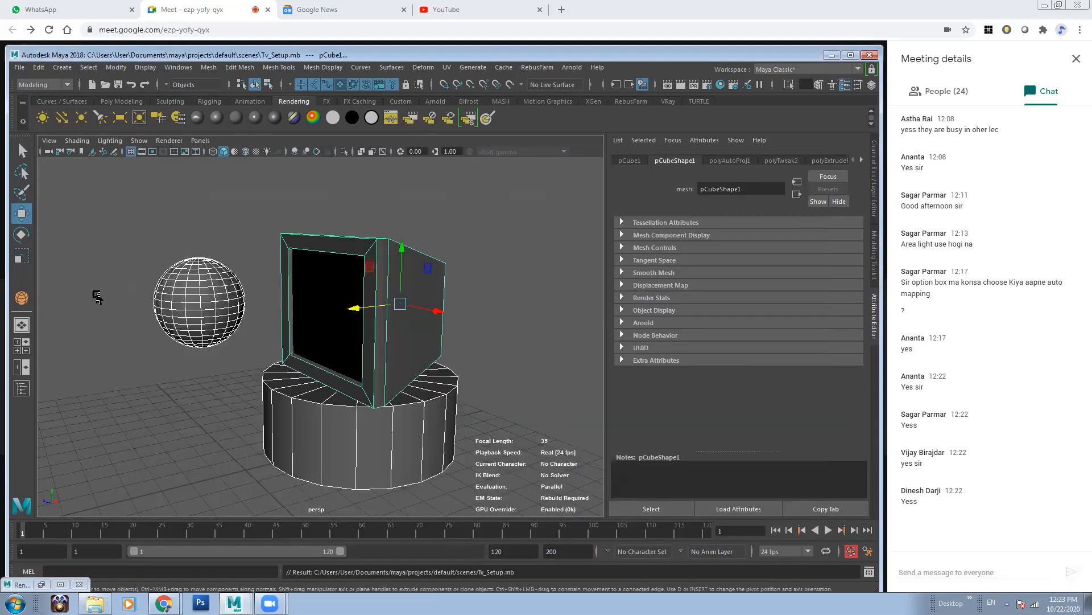
Step: Switch to File Explorer, open the Work folder on the DATA_VOL (T:) drive and browse its contents
left_click(95, 603)
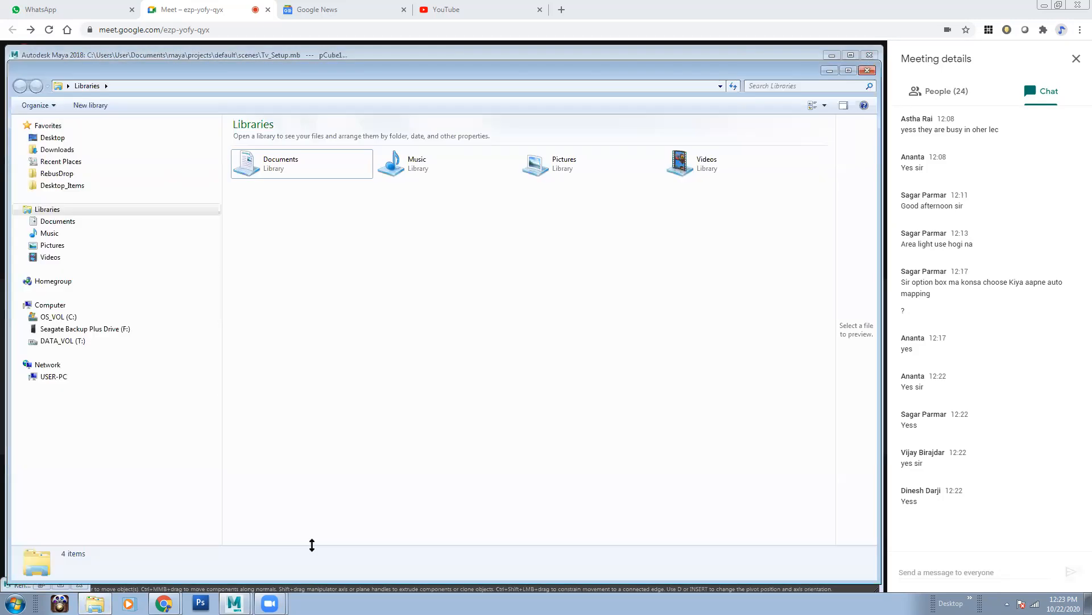
left_click(52, 341)
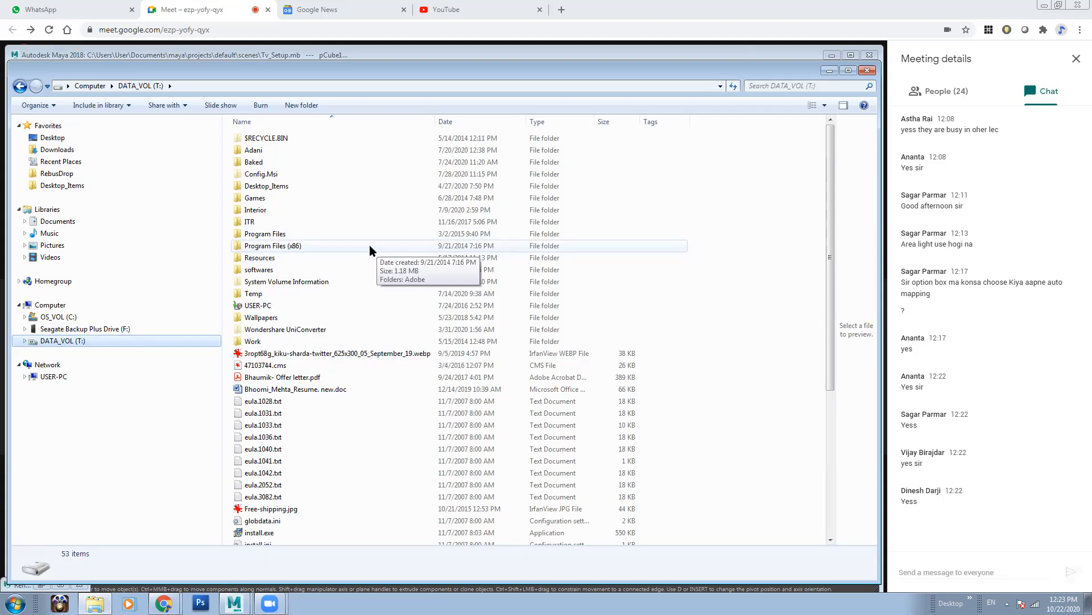
double_click(274, 341)
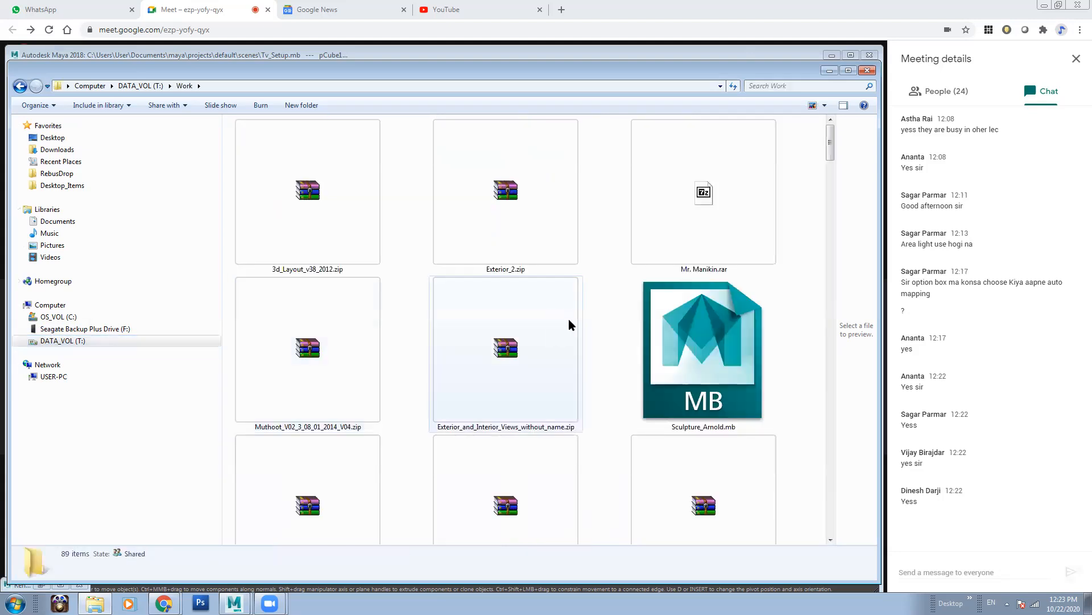
left_click_drag(830, 147, 833, 227)
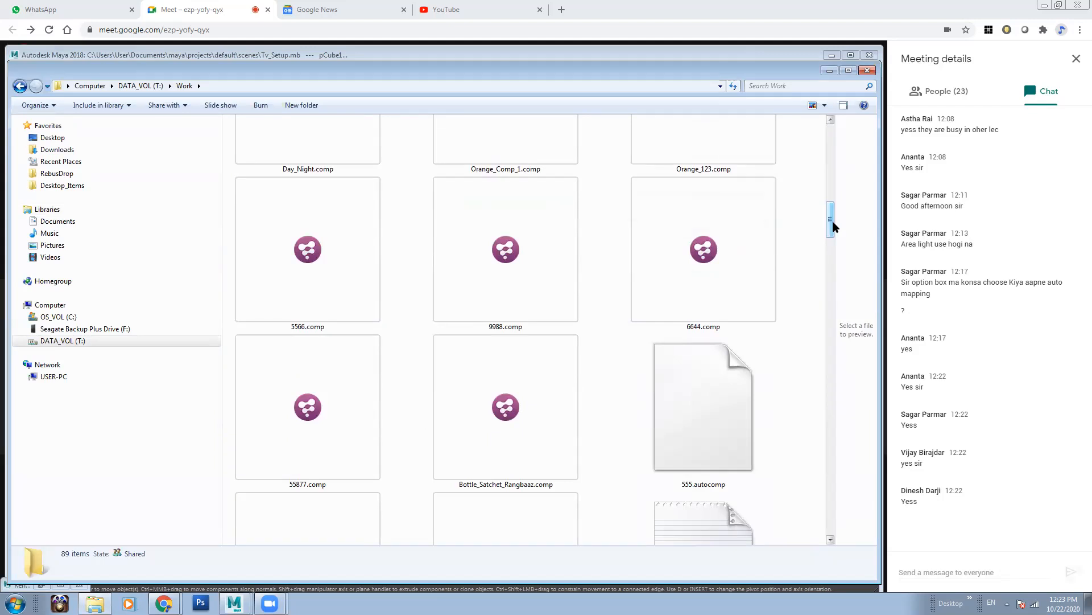
left_click_drag(831, 225, 828, 286)
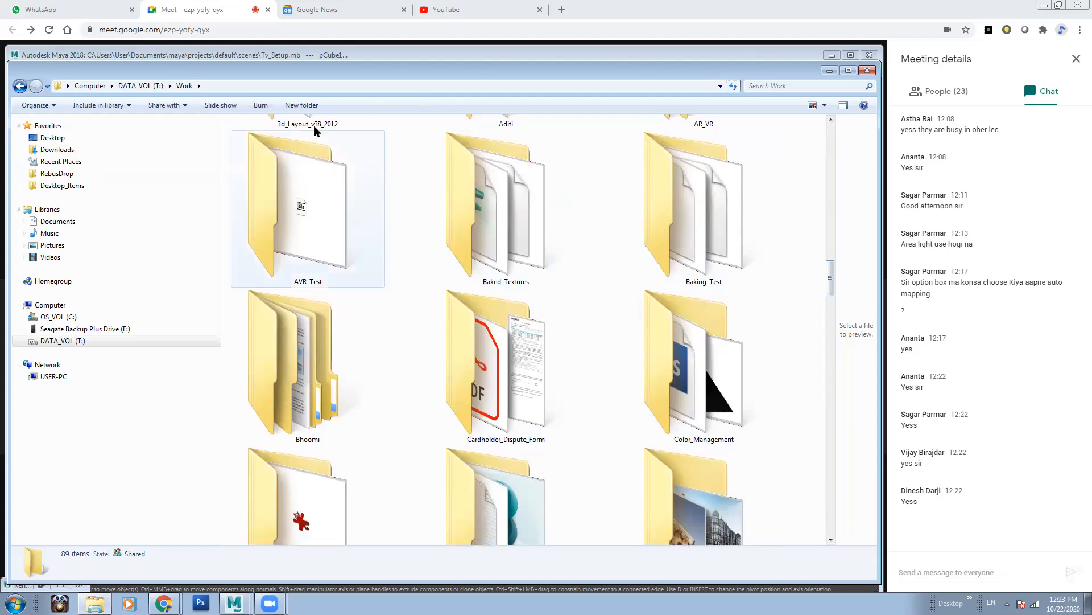
Step: Search the Work folder for "sci" and look through the results for the science fiction scene
left_click(787, 86)
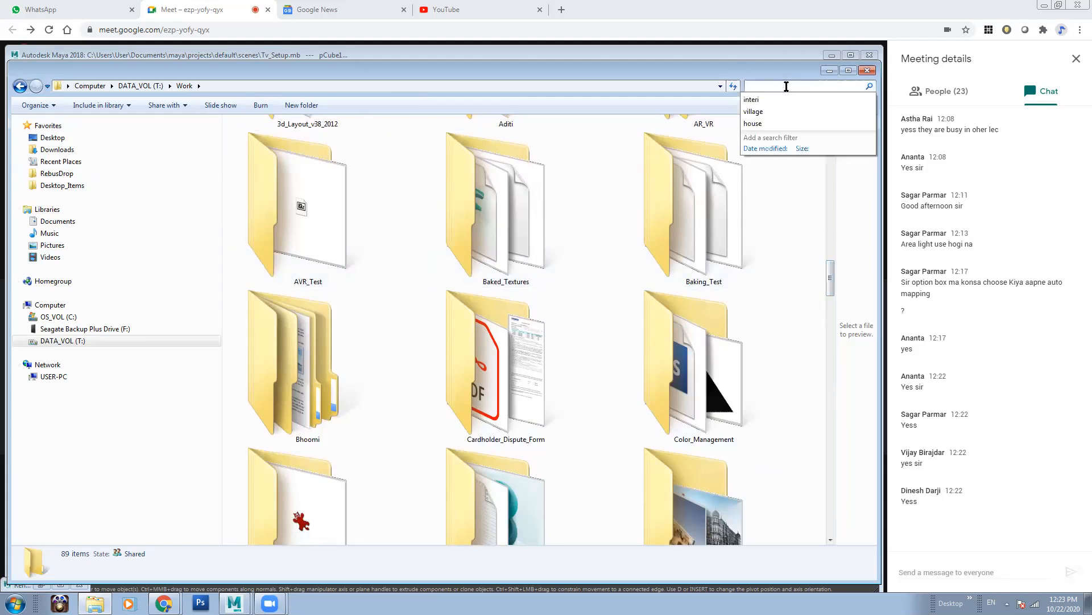
type("sci")
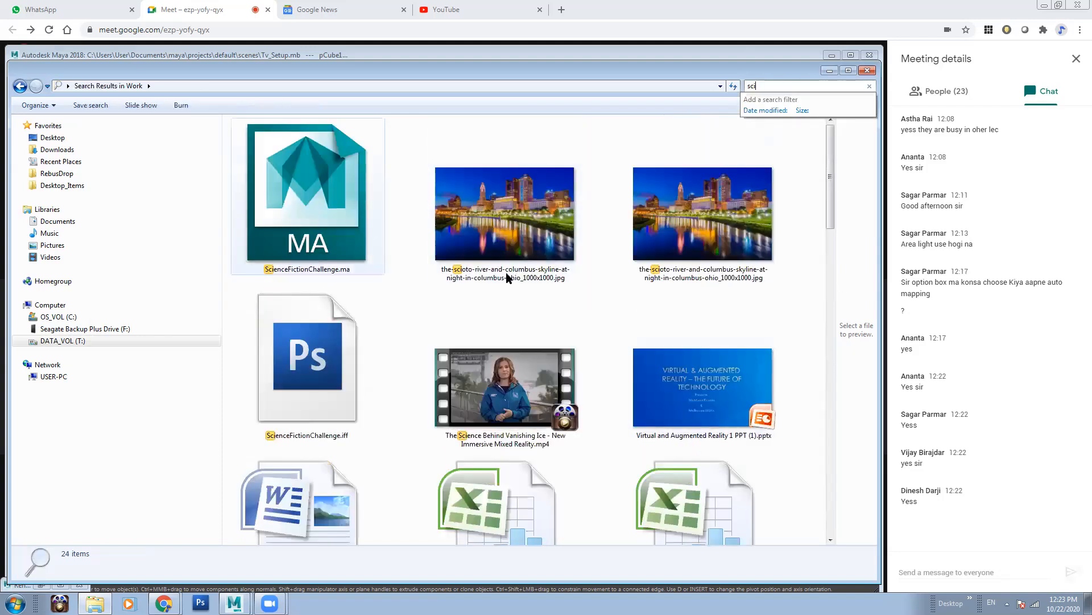
left_click_drag(828, 177, 829, 300)
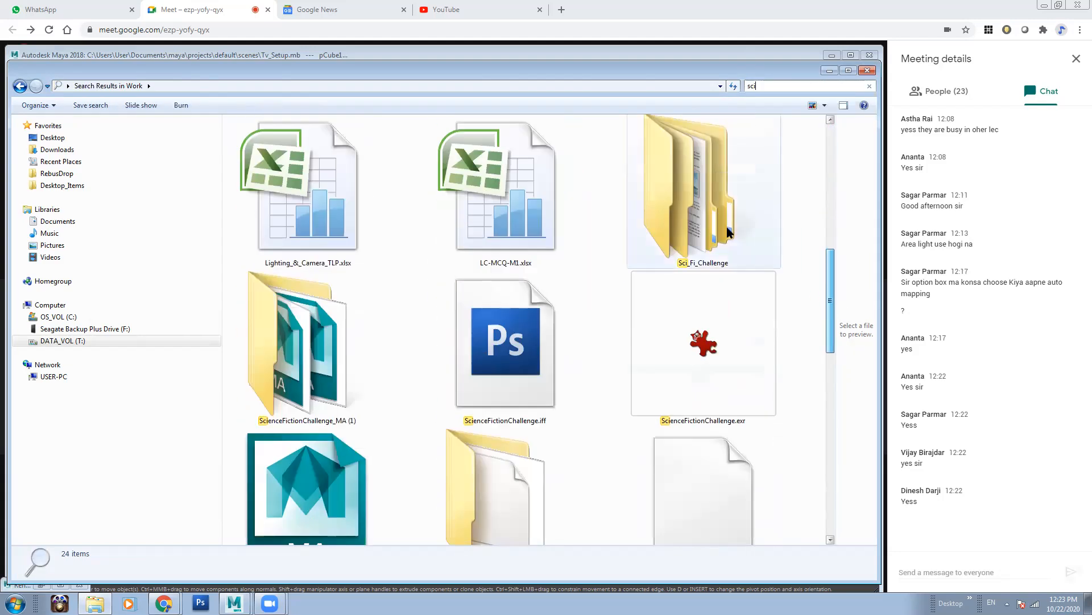
left_click_drag(831, 319, 829, 377)
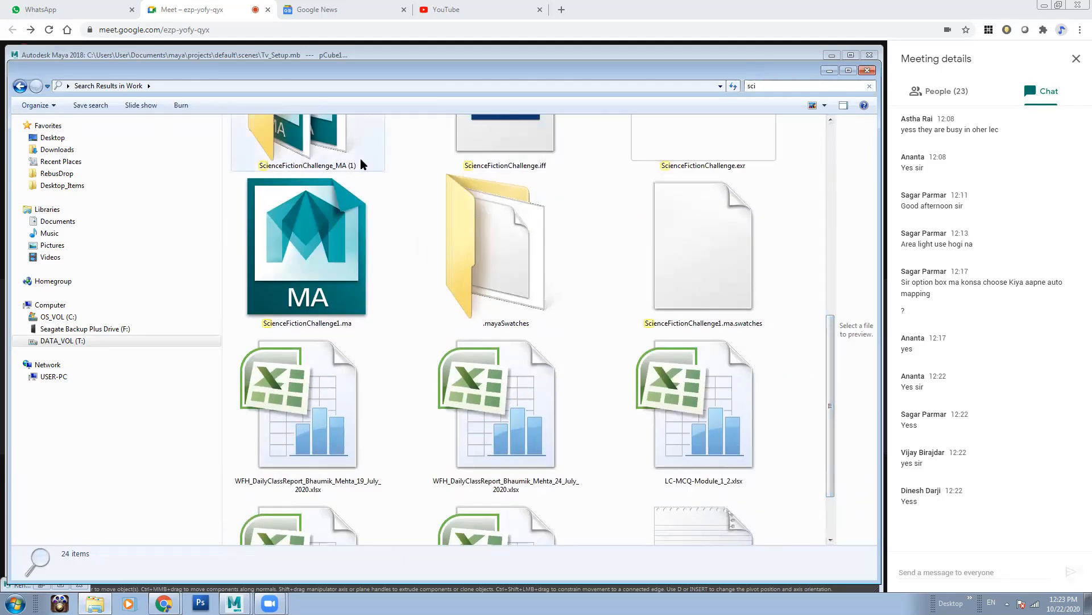
Step: Open the location of the ScienceFictionChallenge_MA (1) folder, enter the folder, copy its path and minimize File Explorer
left_click(329, 143)
right_click(329, 144)
left_click(376, 382)
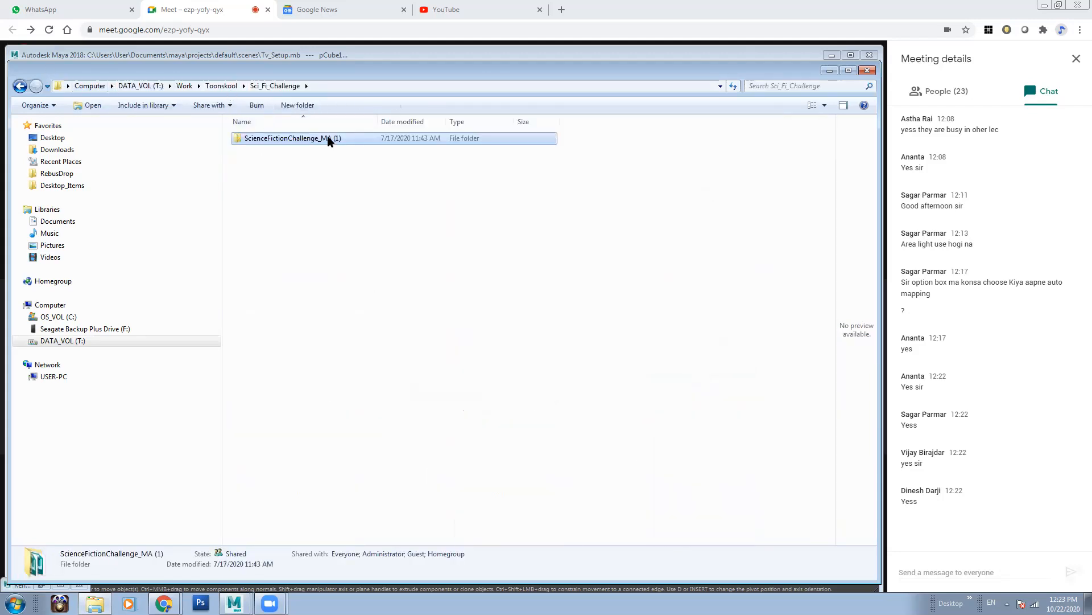
double_click(329, 140)
left_click(431, 85)
right_click(431, 85)
left_click(458, 122)
left_click(829, 70)
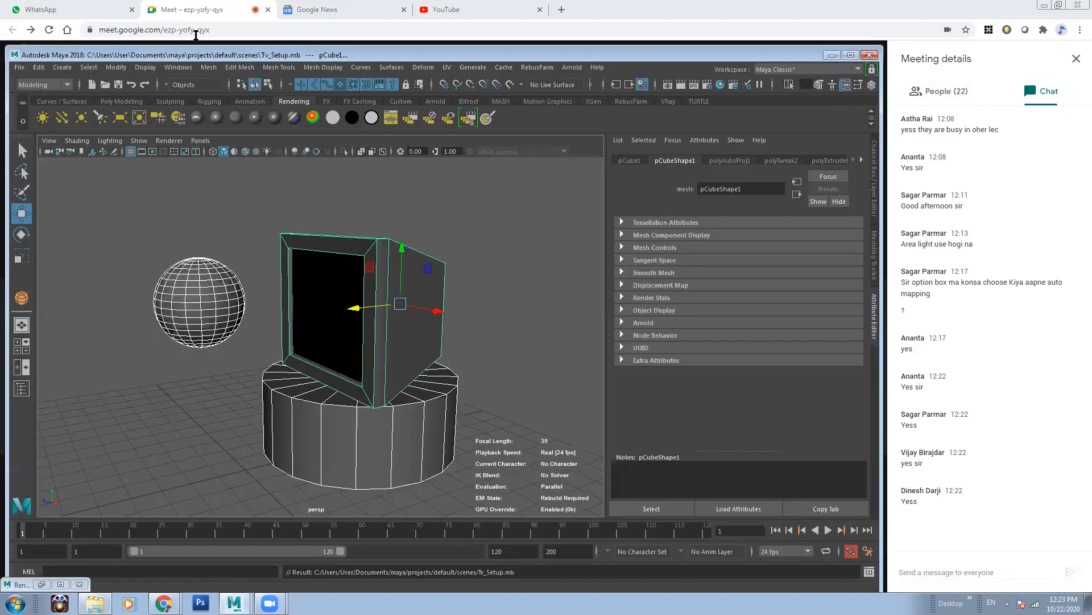
Step: Open ScienceFictionChallenge.ma from the copied folder path and dismiss the mental ray and read-error messages
left_click(19, 67)
left_click(40, 90)
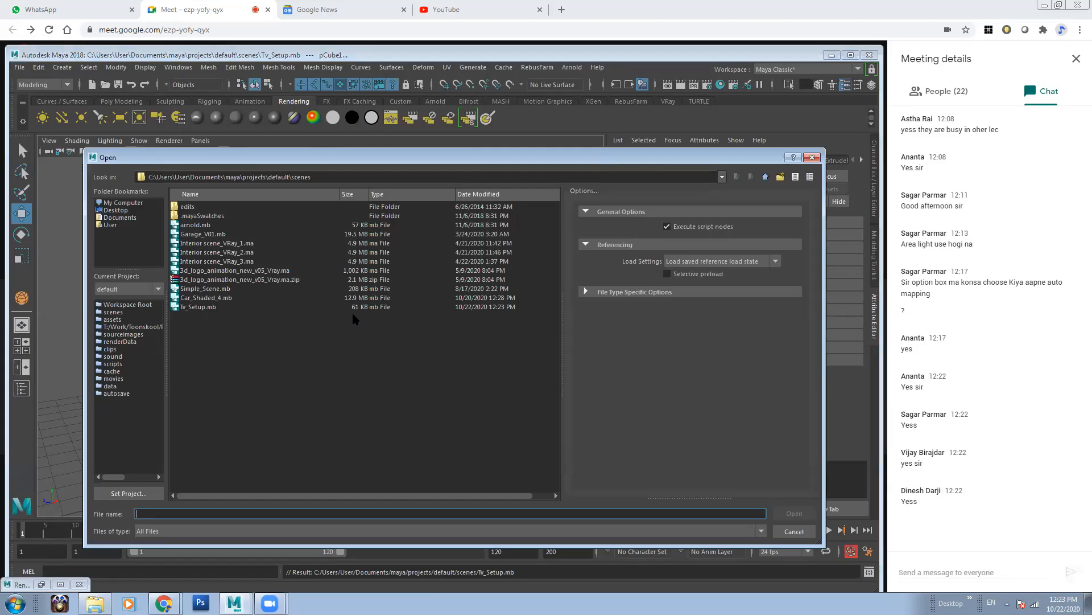
key("ctrl+v")
key("Return")
left_click(233, 218)
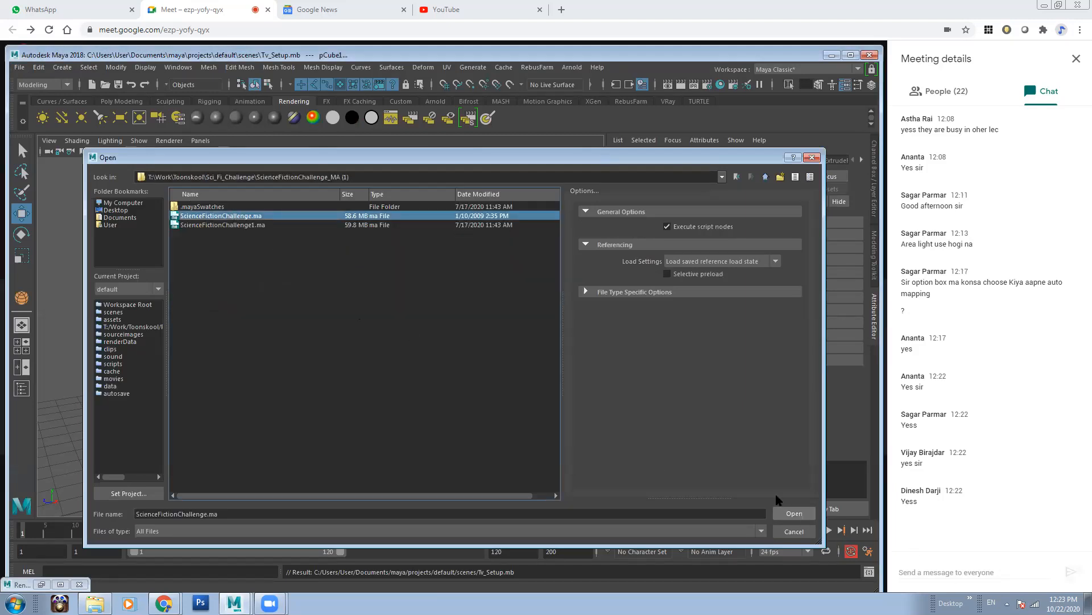
key("Return")
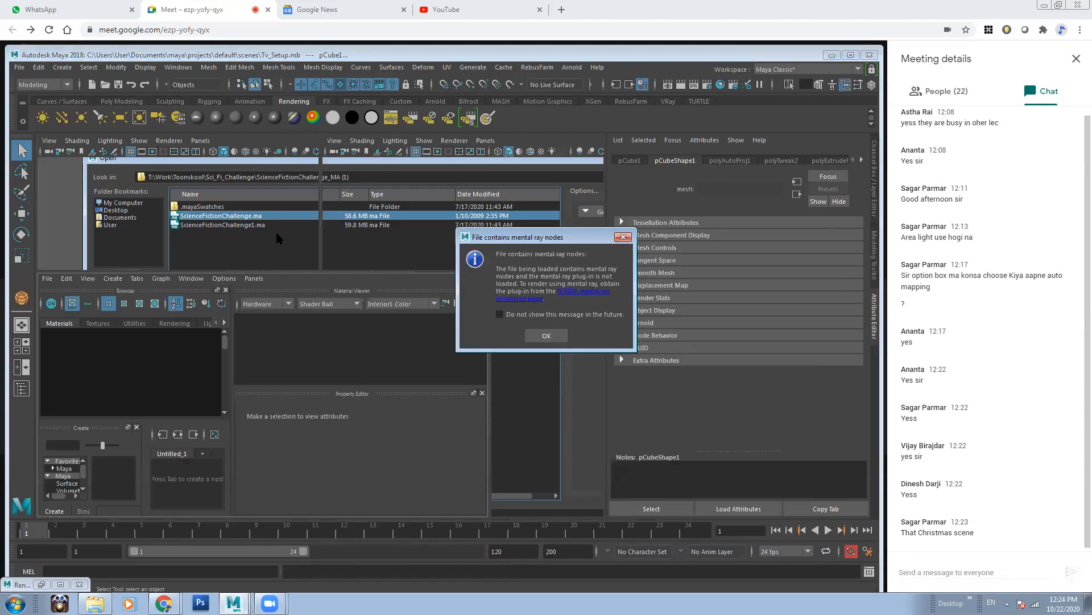
left_click(561, 335)
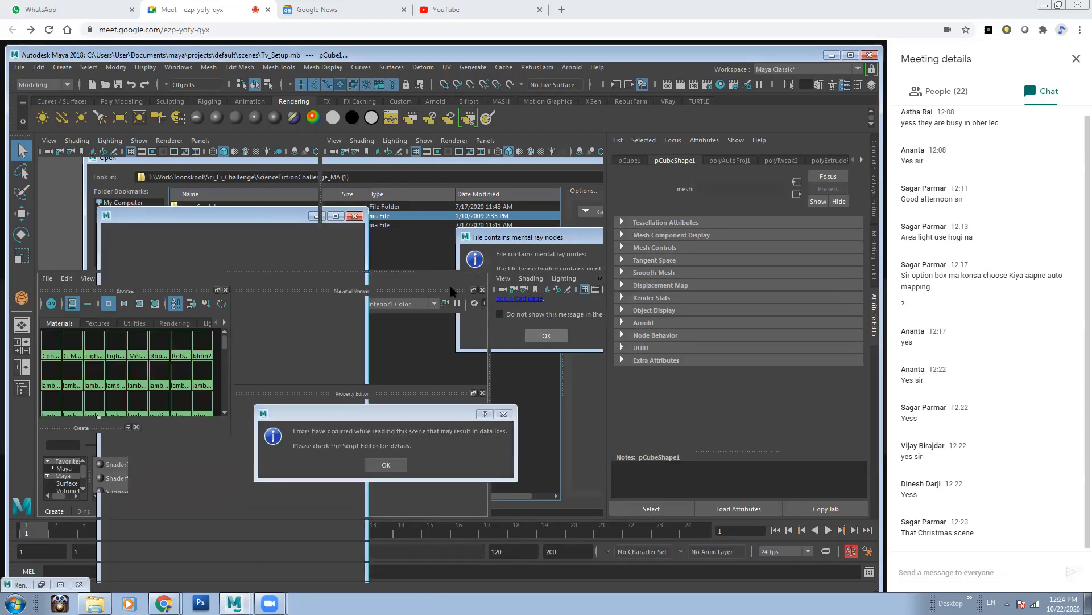
left_click(394, 462)
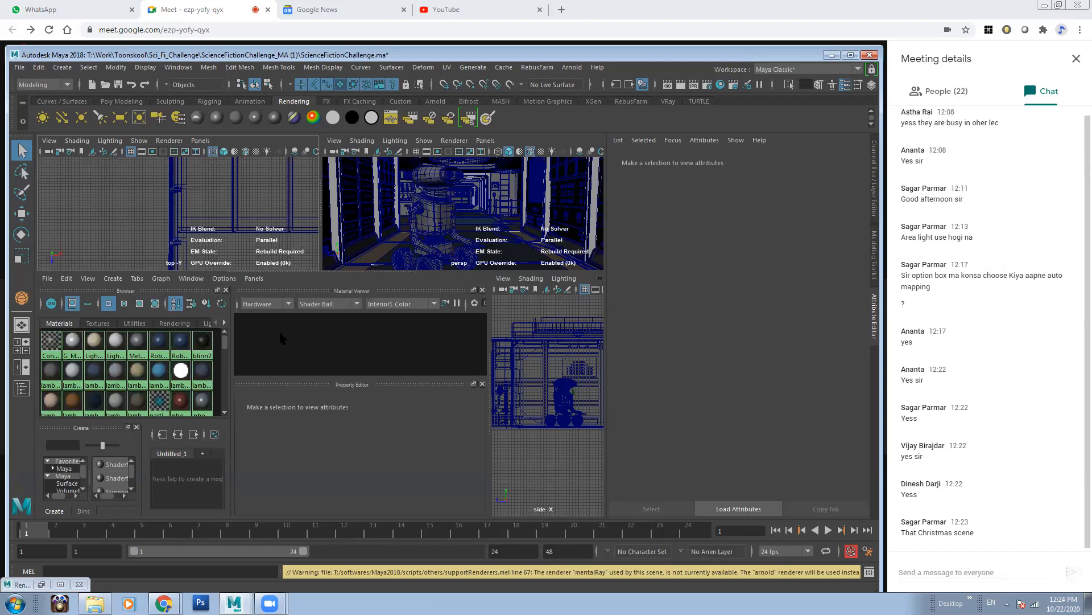
Step: Close the Hypershade's Browser, Material Viewer and Property Editor, hide the Attribute Editor and enlarge the upper viewports
left_click(225, 291)
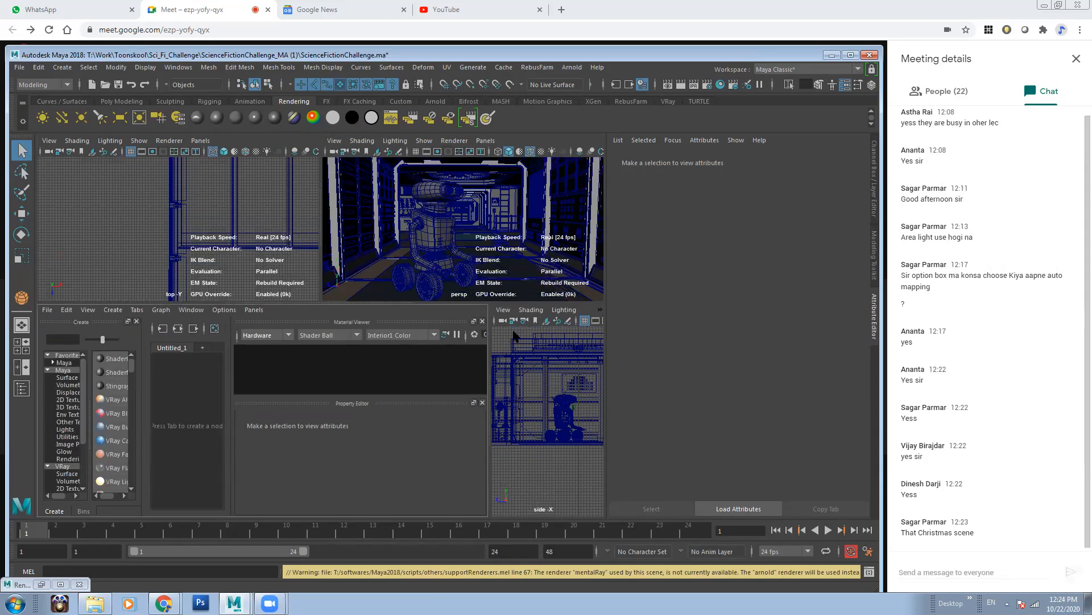
left_click(483, 321)
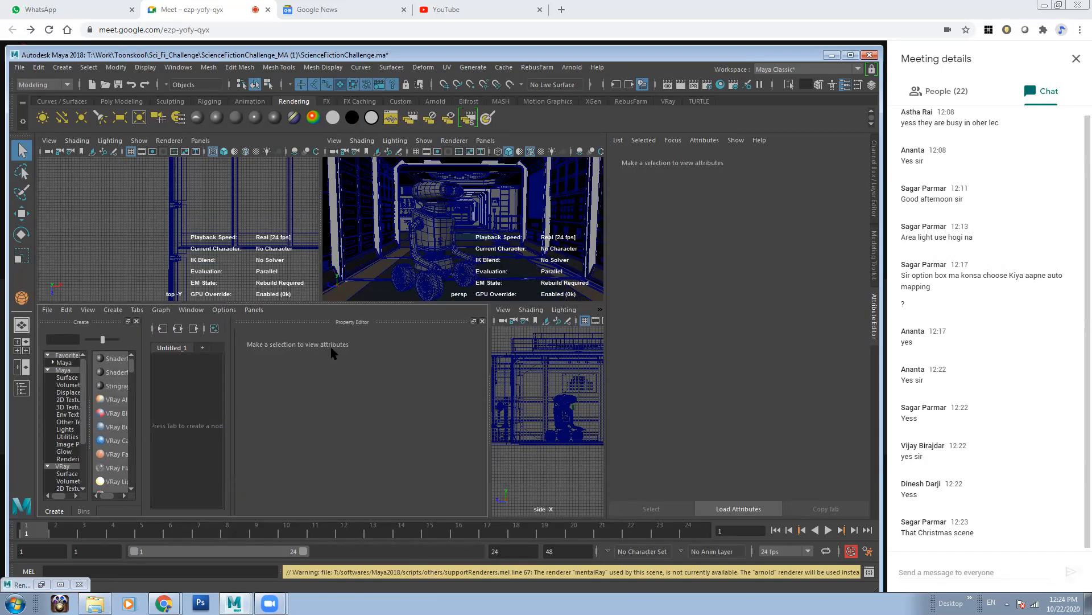
left_click_drag(488, 321, 386, 309)
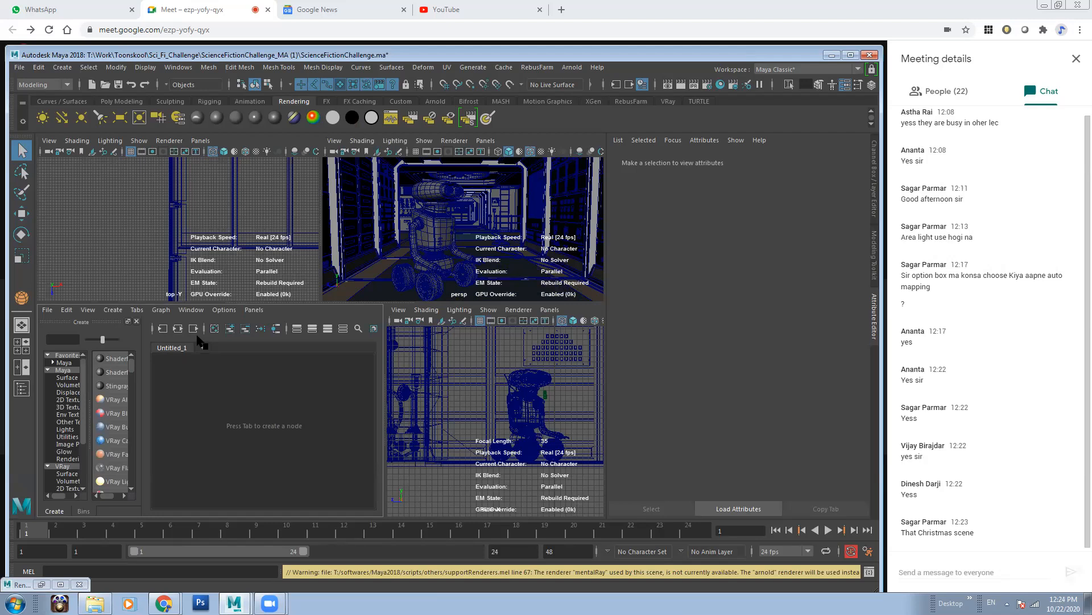
left_click_drag(474, 214, 508, 218, "alt")
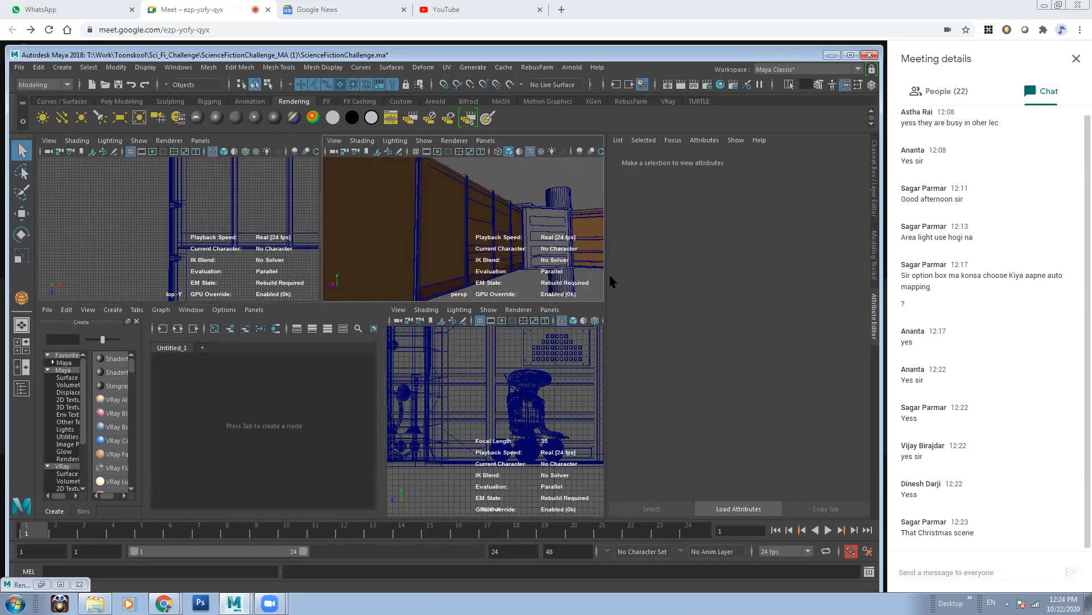
left_click(876, 321)
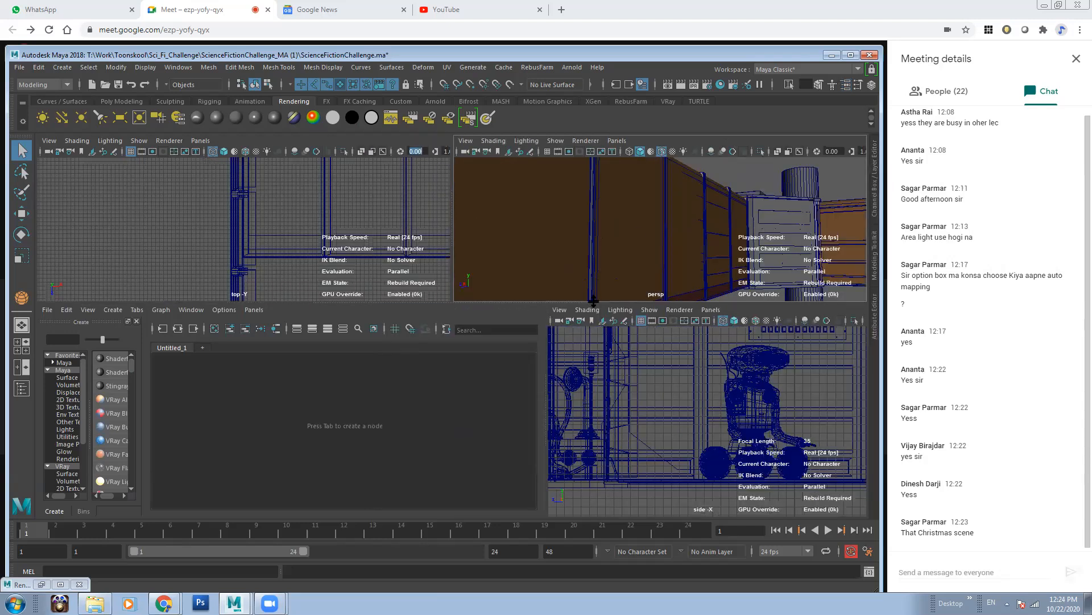
left_click_drag(593, 301, 594, 404)
Step: Inspect the sci-fi interior in the perspective view, framing the Center_Ground_Plate and viewing the corridor from inside and outside
scroll(718, 307, "down", 6)
left_click_drag(720, 307, 613, 317, "alt")
scroll(734, 310, "up", 6)
scroll(818, 339, "down", 4)
scroll(818, 339, "up", 4)
scroll(779, 296, "up", 3)
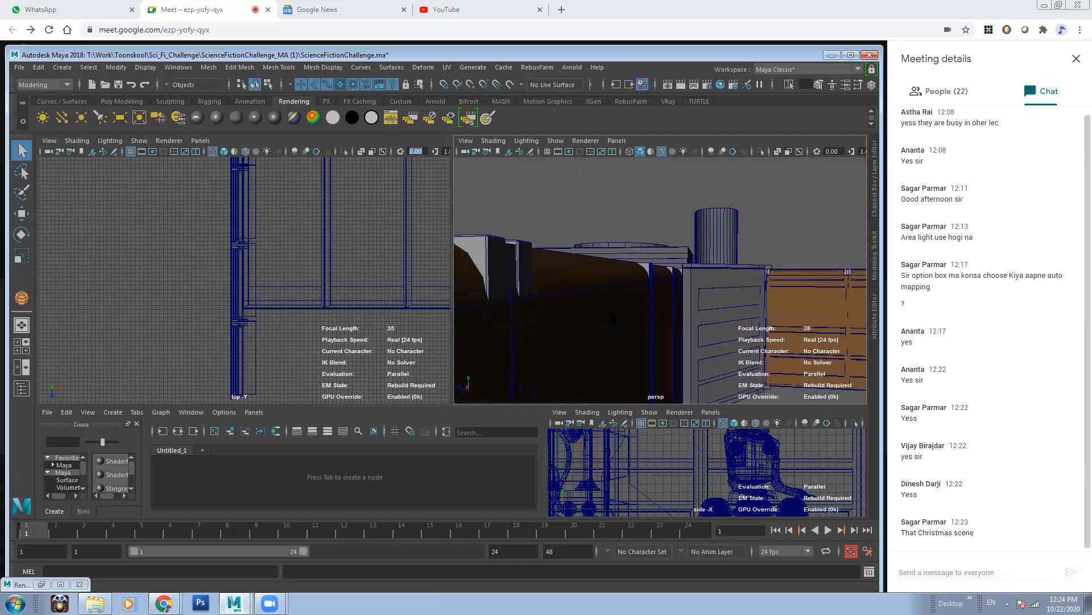
scroll(612, 317, "up", 6)
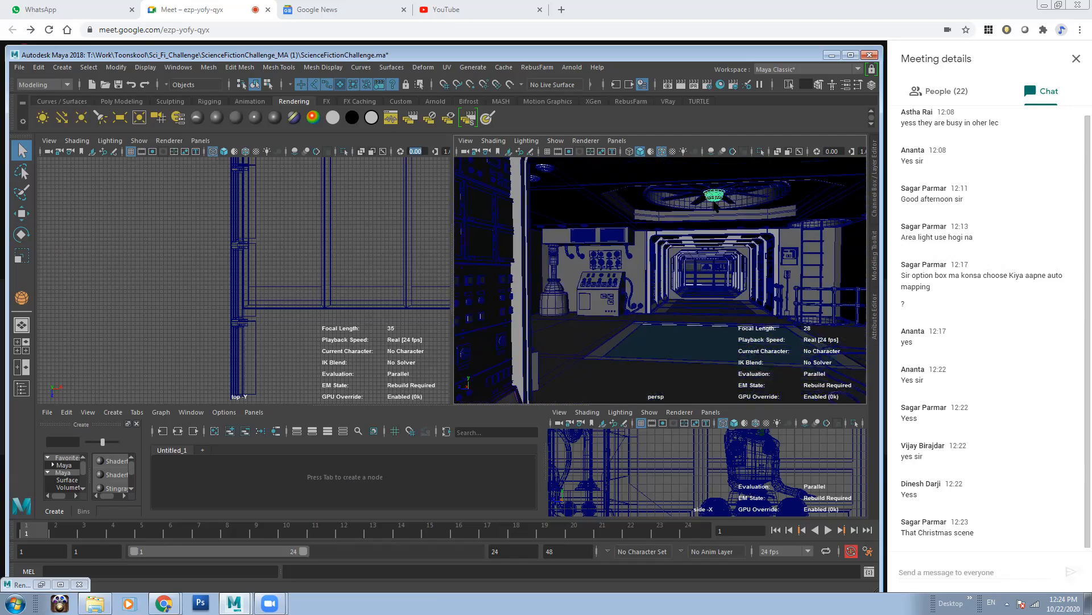
key("f")
left_click_drag(715, 302, 490, 225, "alt")
scroll(707, 268, "down", 4)
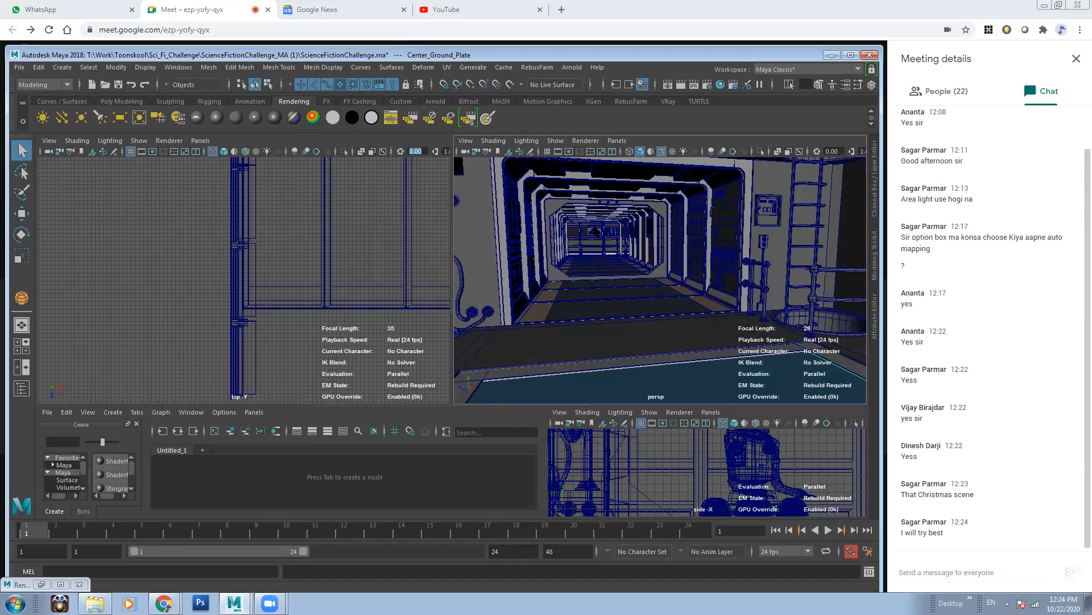
left_click_drag(602, 232, 745, 283, "alt")
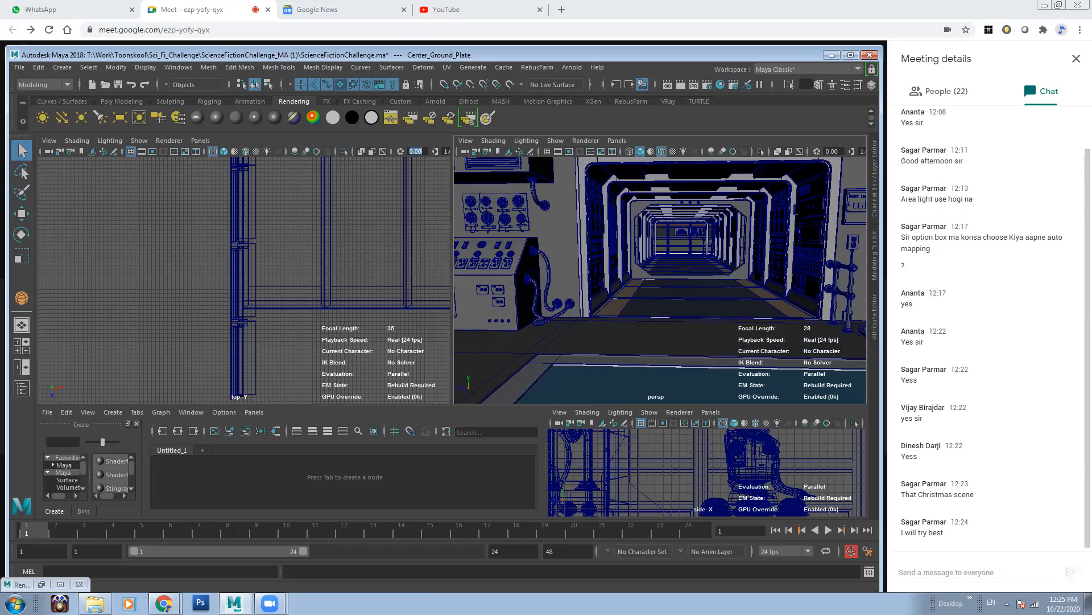
scroll(713, 277, "down", 6)
left_click_drag(706, 275, 602, 245, "alt")
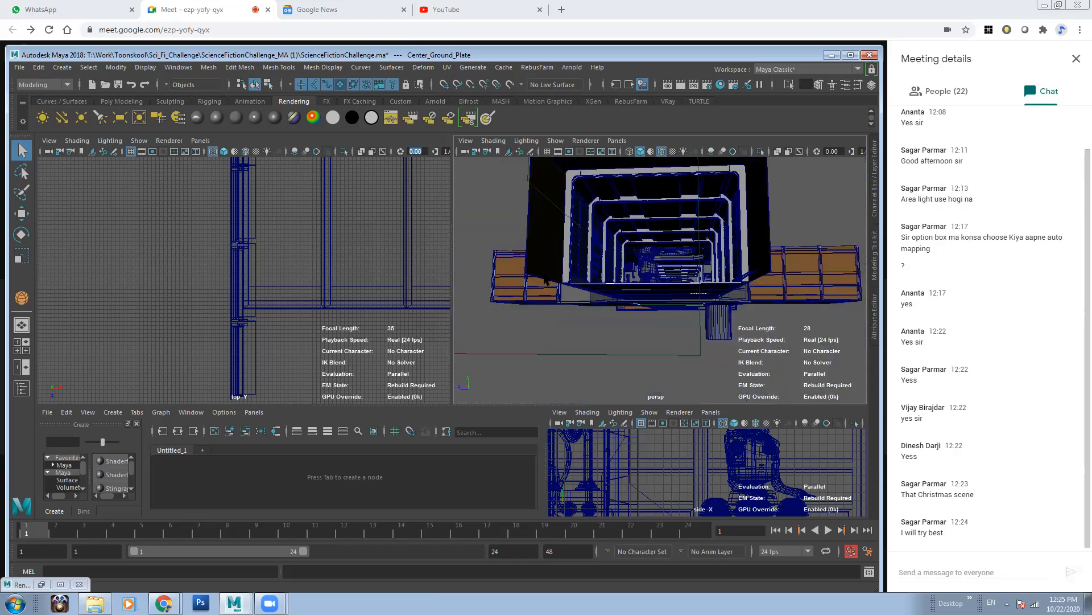
Step: Switch to File Explorer and search the Work folder on the DATA_VOL (T:) drive for "christ"
left_click(94, 603)
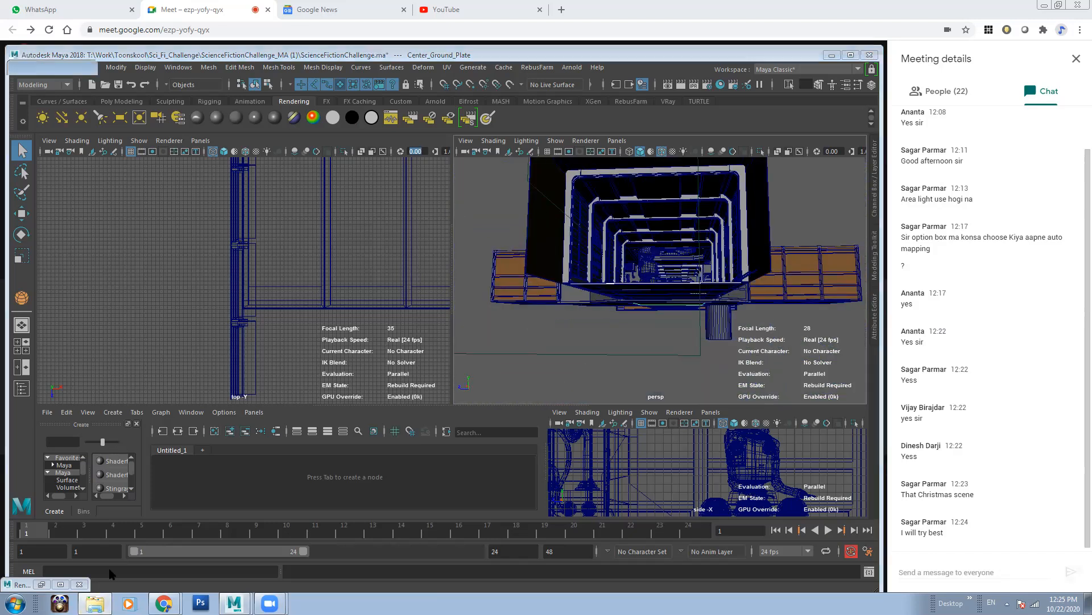
left_click(219, 87)
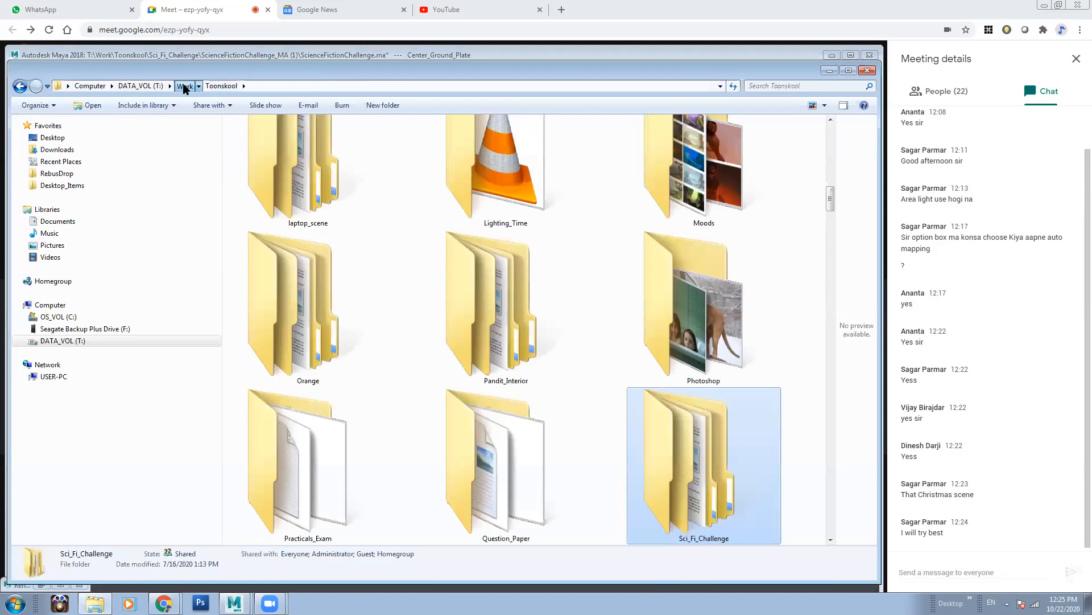
left_click(184, 86)
left_click(757, 86)
type("chris")
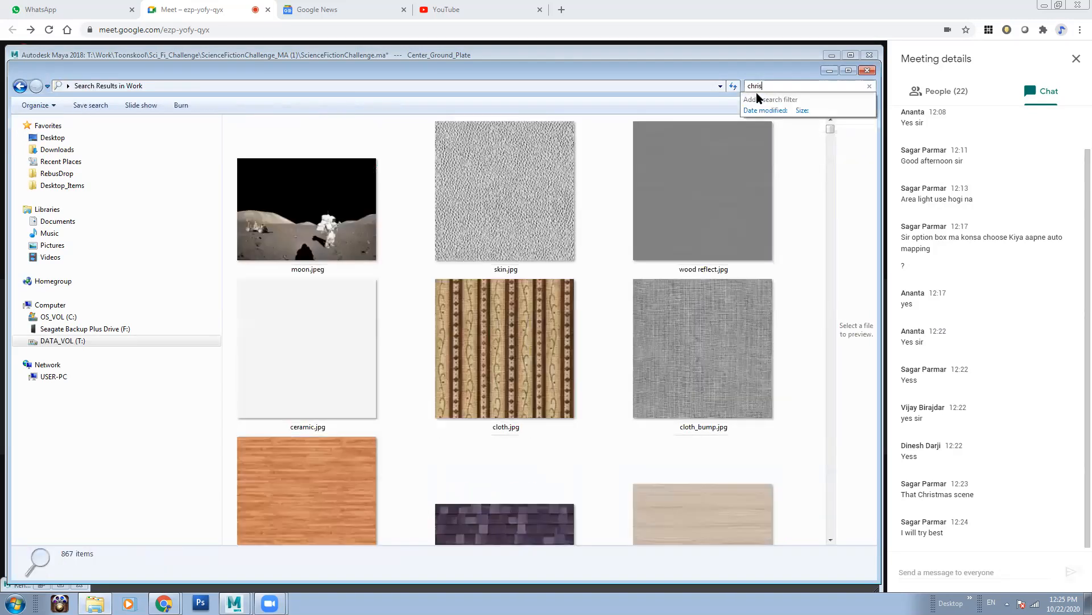
type("t")
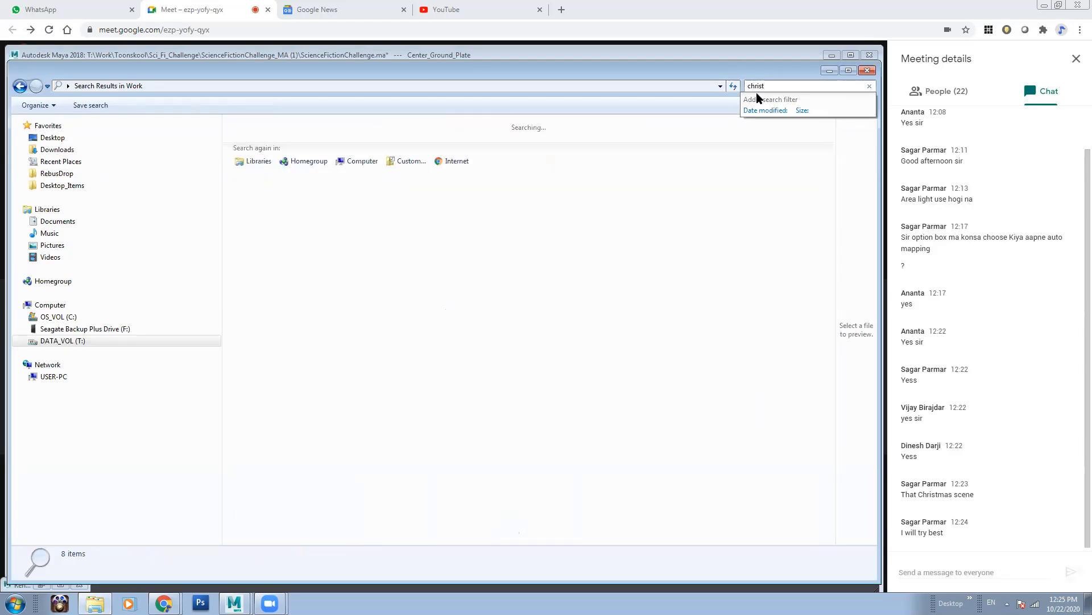
Step: Search the Pc_T folder on the Seagate Backup Plus Drive (F:) for "christmas"
left_click_drag(791, 87, 729, 85)
left_click(44, 330)
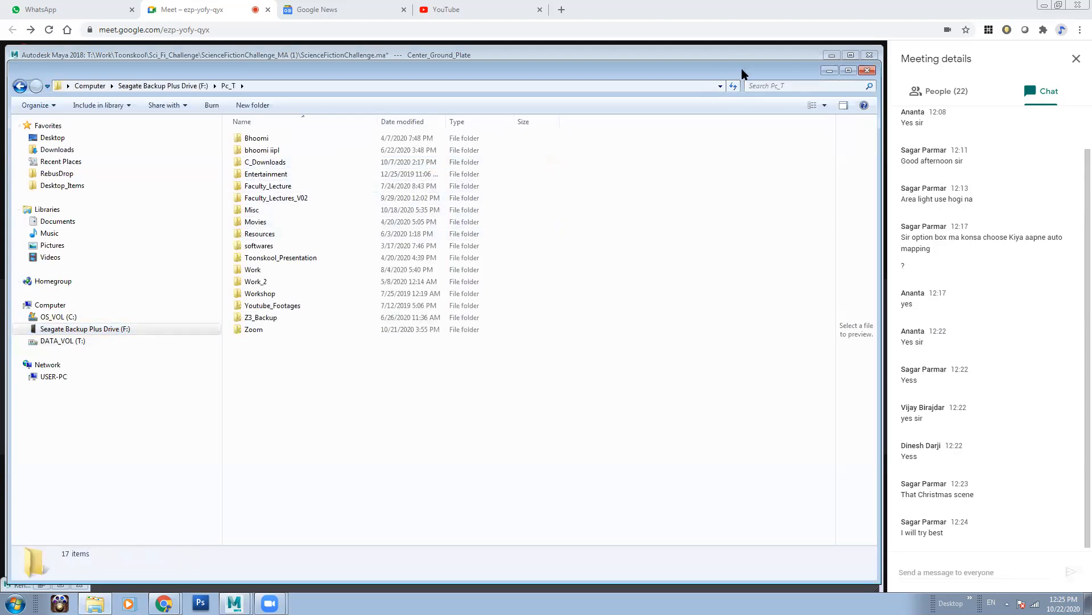
left_click(760, 84)
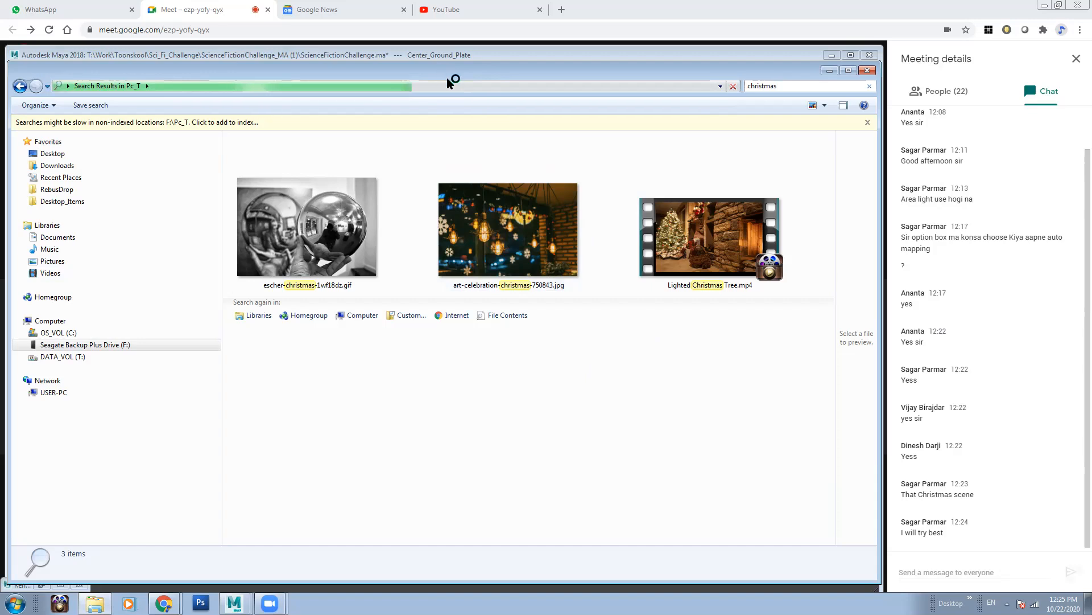
Step: Move the search window aside and open the DATA_VOL (T:) drive in a second File Explorer window
left_click_drag(447, 77, 490, 143)
left_click_drag(599, 139, 549, 90)
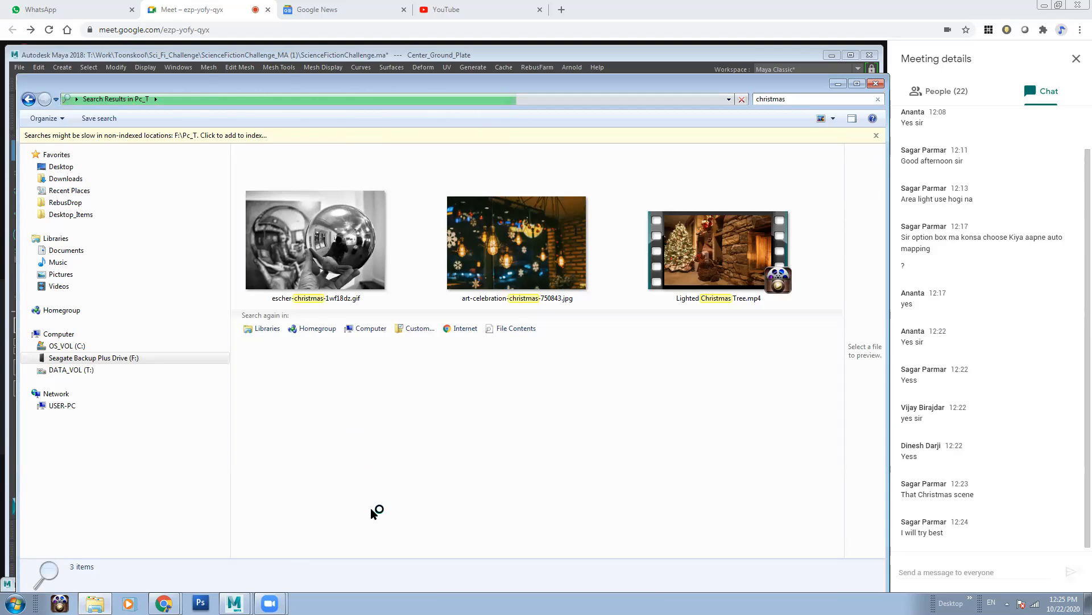
key("super+e")
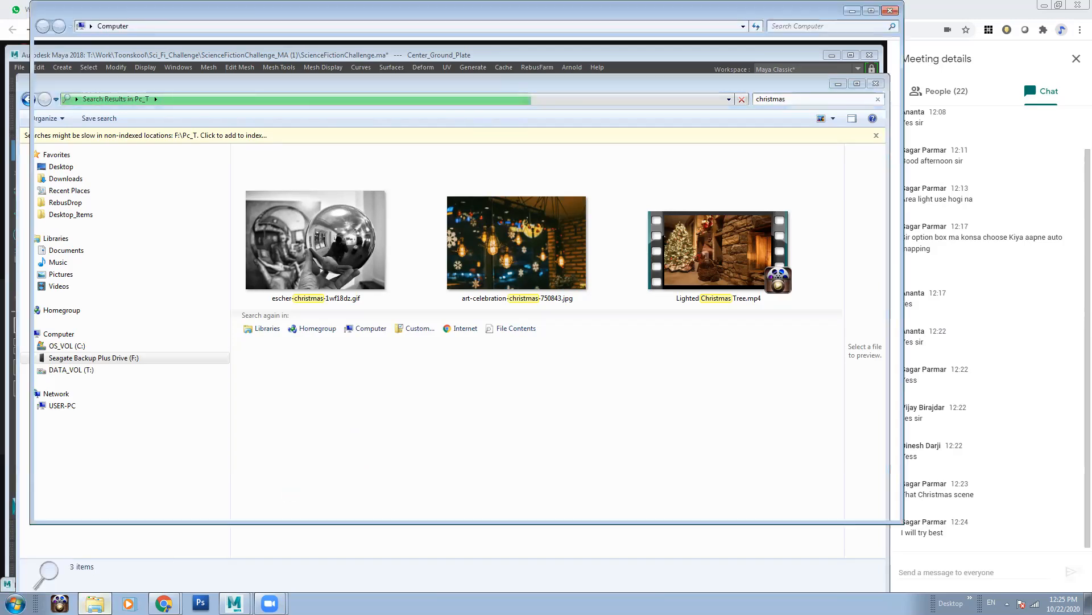
double_click(610, 90)
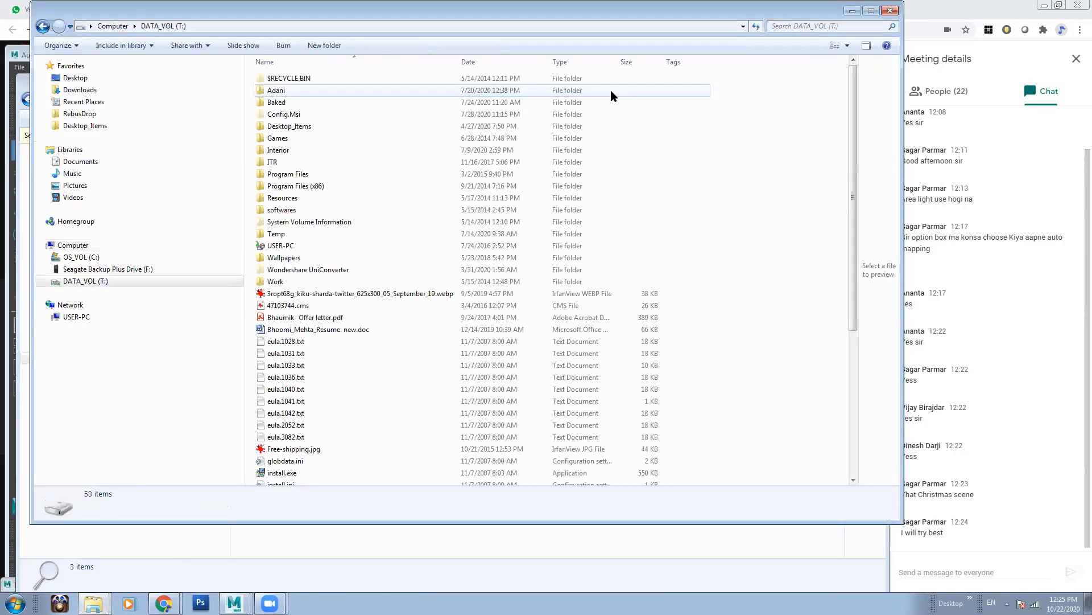
Step: Search the Work folder on the DATA_VOL (T:) drive for "challen" and look through the matching files
double_click(307, 281)
left_click(809, 26)
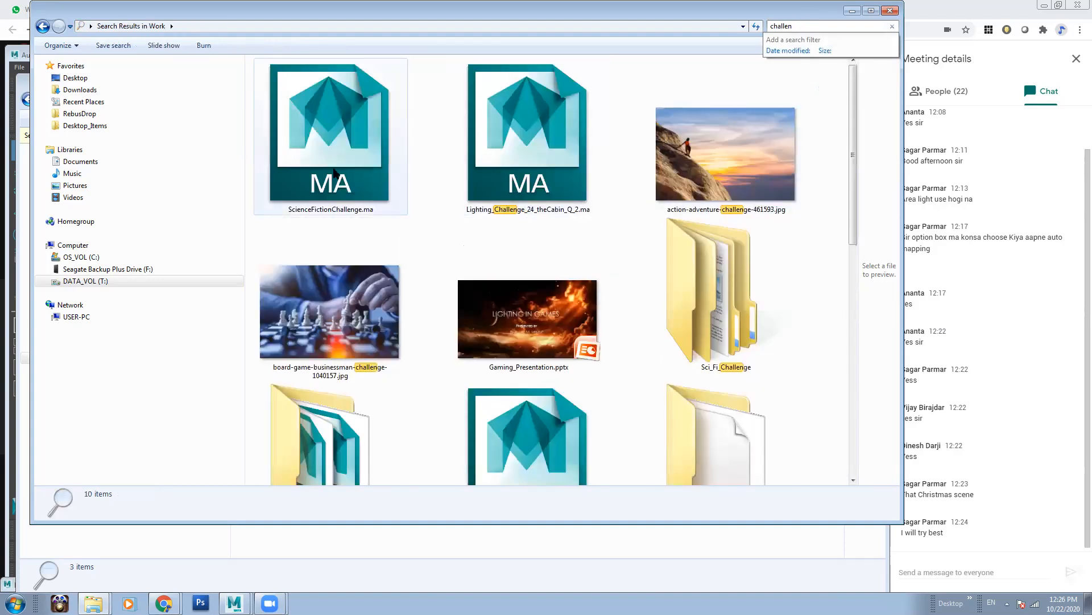
left_click(529, 137)
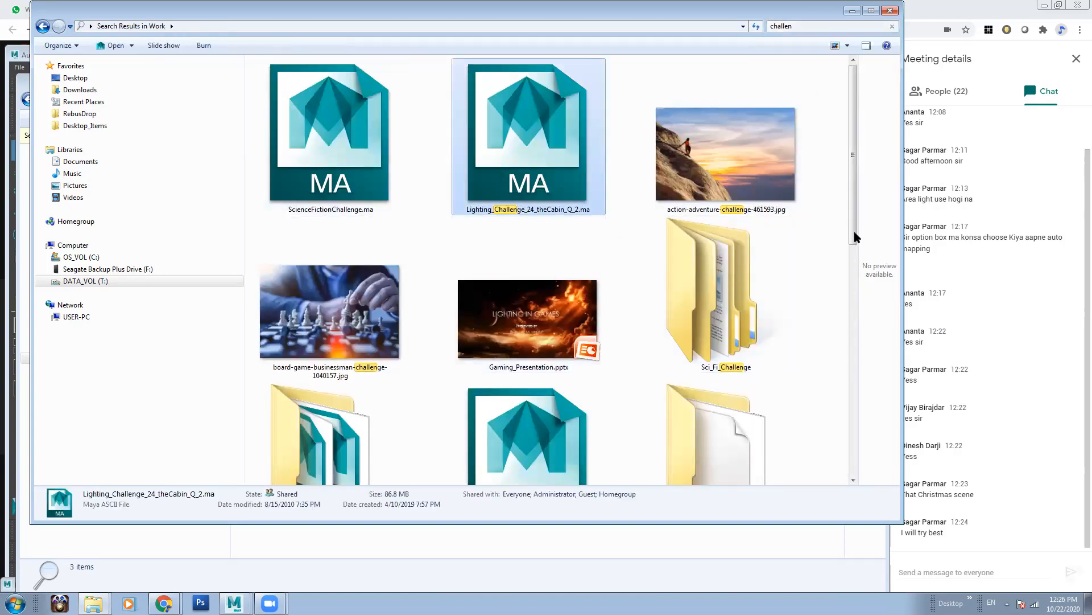
scroll(857, 221, "down", 5)
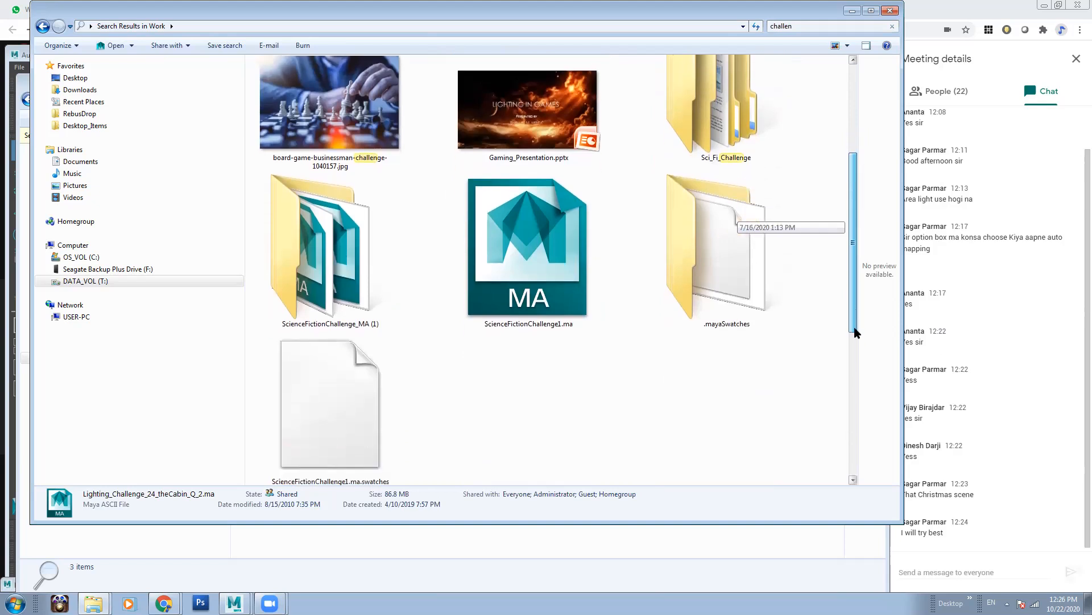
left_click_drag(855, 329, 847, 182)
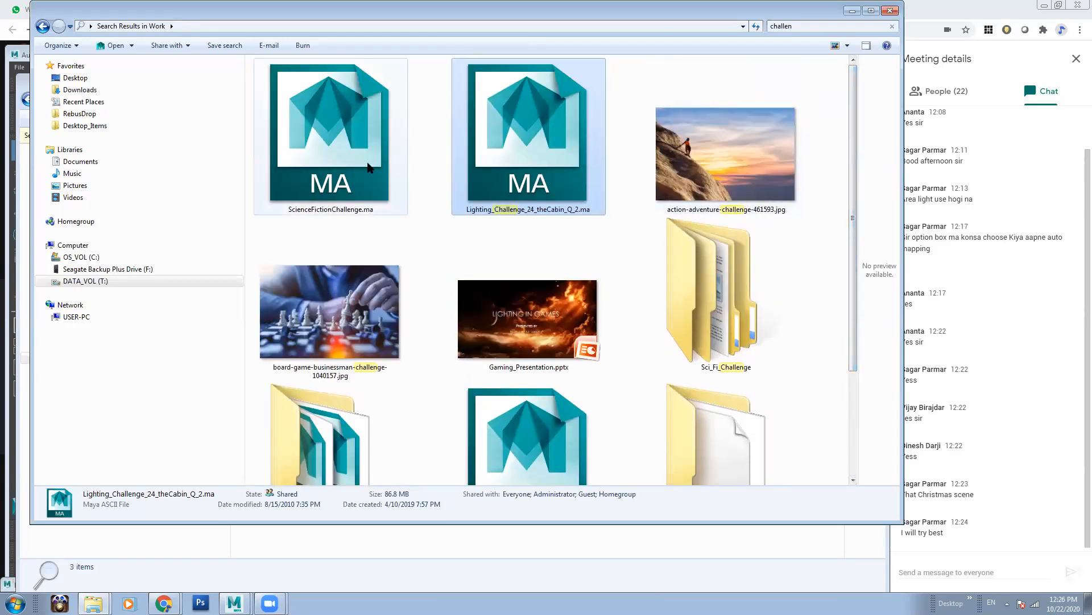
Step: Go to the file location of Lighting_Challenge_24_theCabin_Q_2.ma and browse the Practicals_Exam folder inside Toonskool
right_click(515, 167)
left_click(592, 377)
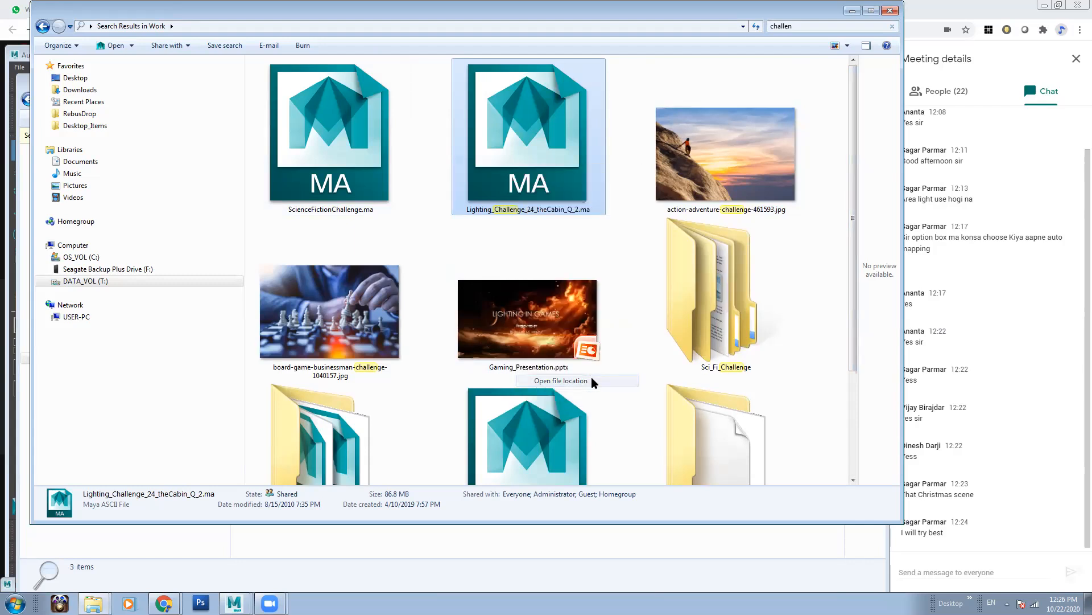
left_click(255, 28)
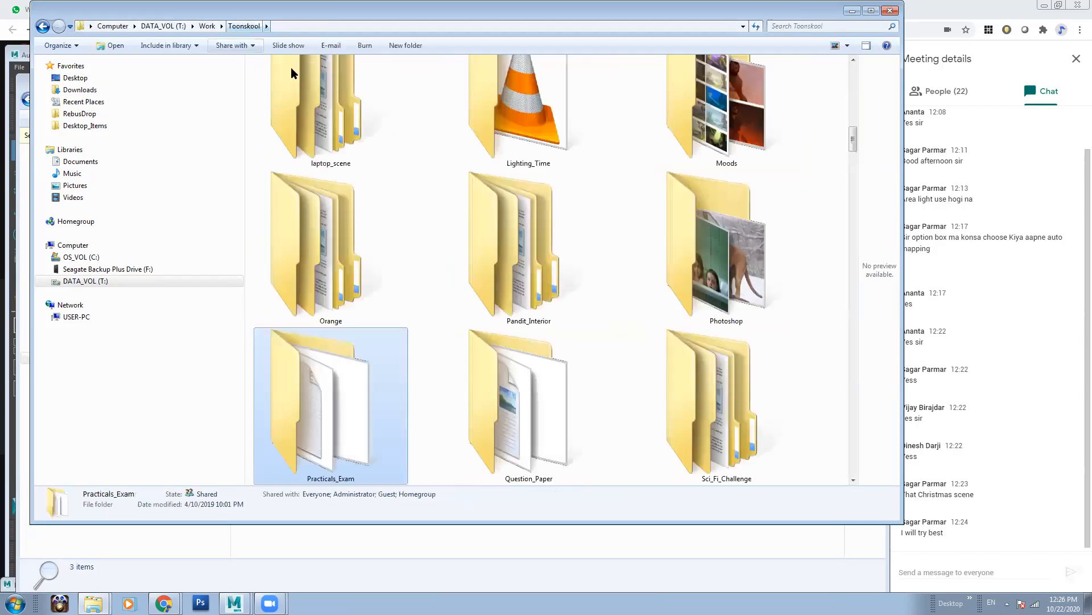
double_click(338, 435)
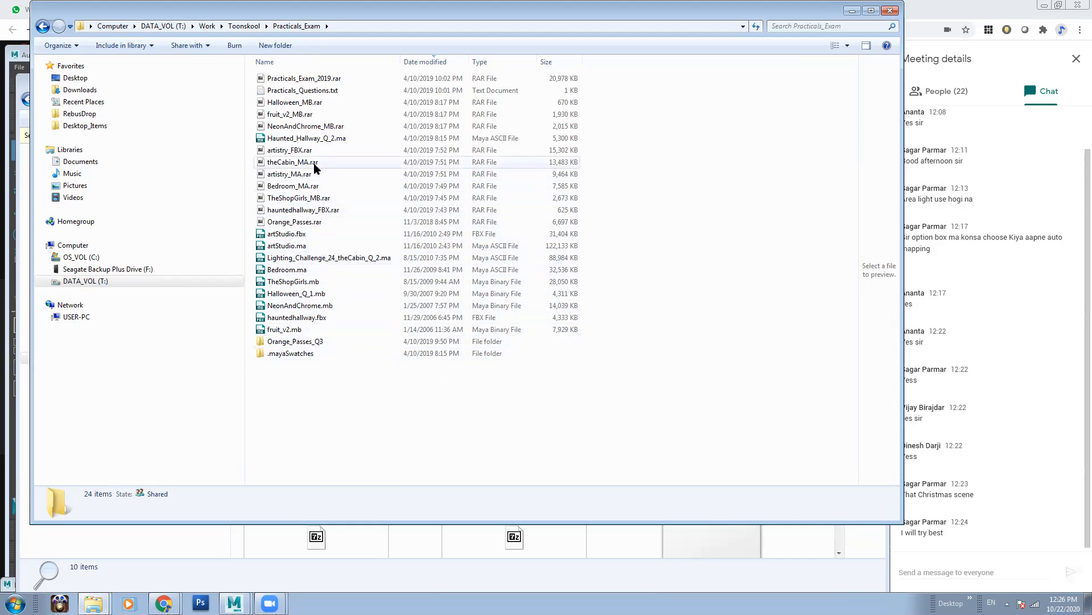
Step: Return to the Work folder and search it for "christmas"
left_click(245, 26)
left_click(207, 26)
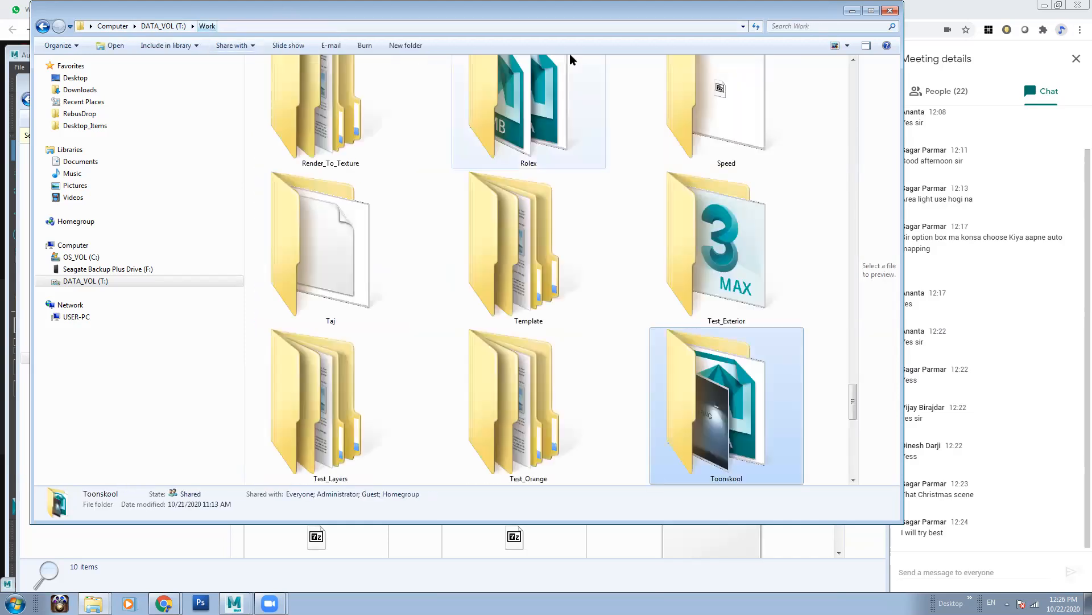
left_click(798, 26)
left_click(796, 51)
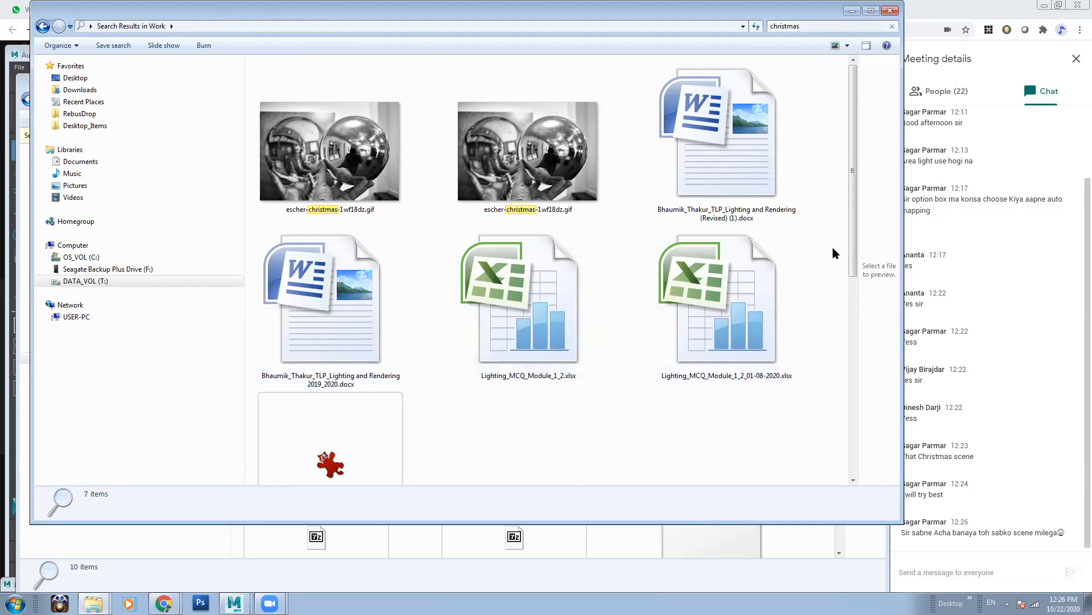
Step: Check the folder containing ChristmasChallenge.exr, and put this File Explorer window away
scroll(841, 413, "down", 2)
left_click(366, 361)
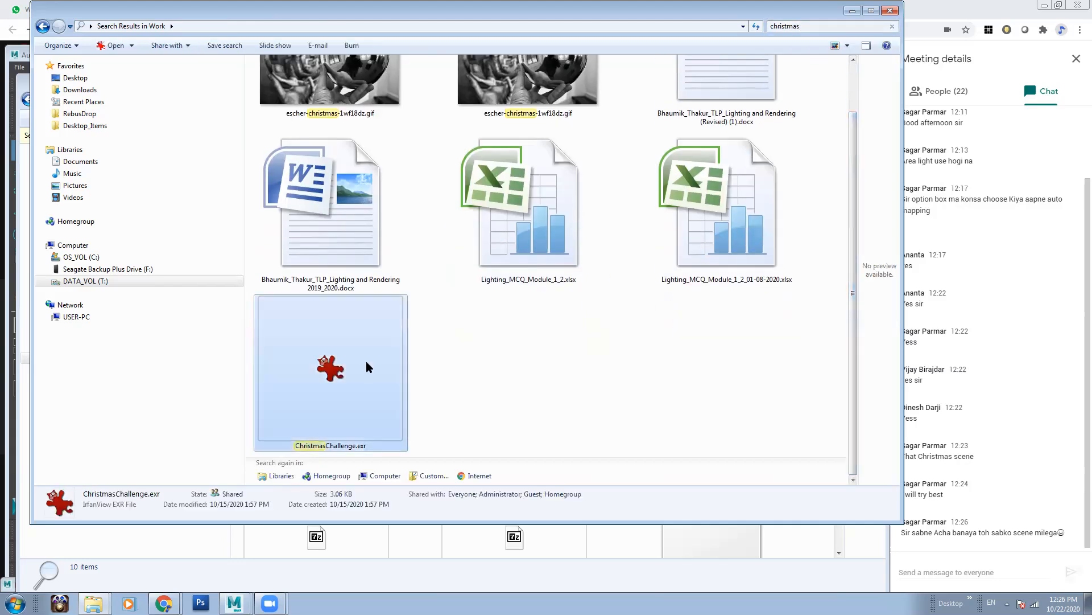
right_click(367, 361)
left_click(413, 555)
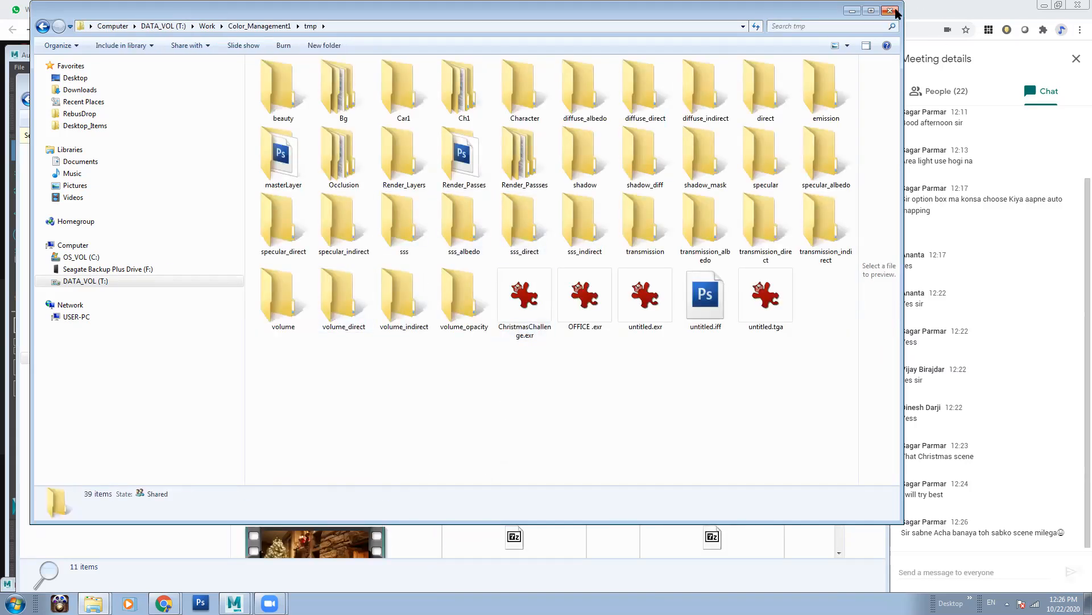
left_click(850, 11)
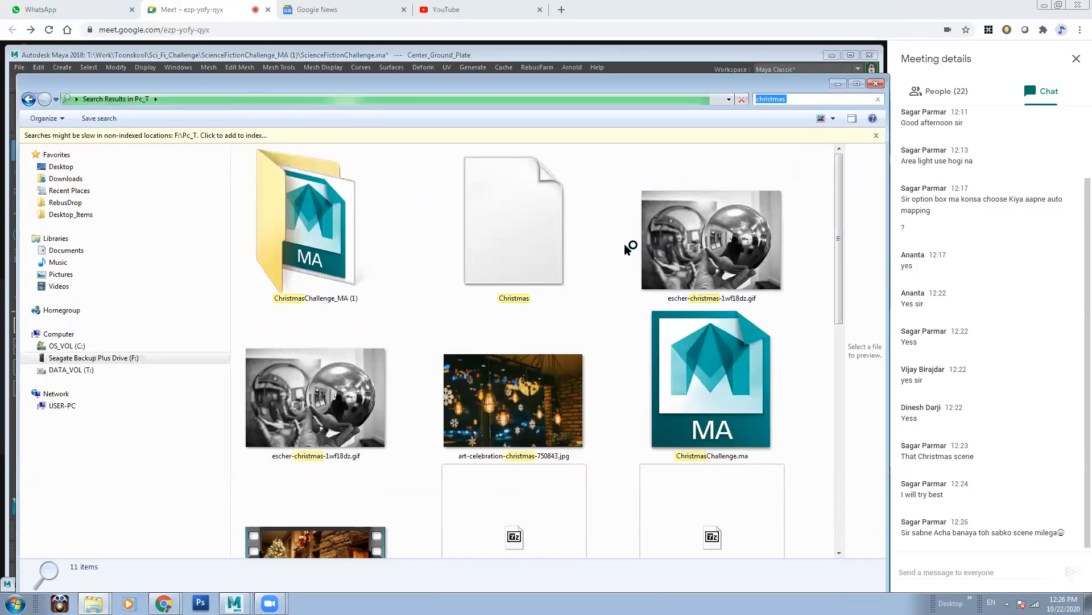
Step: Open the ChristmasChallenge_MA (1) folder from the Pc_T search and copy ChristmasChallenge.ma and ChristmasChallenge.ma.zip
double_click(272, 243)
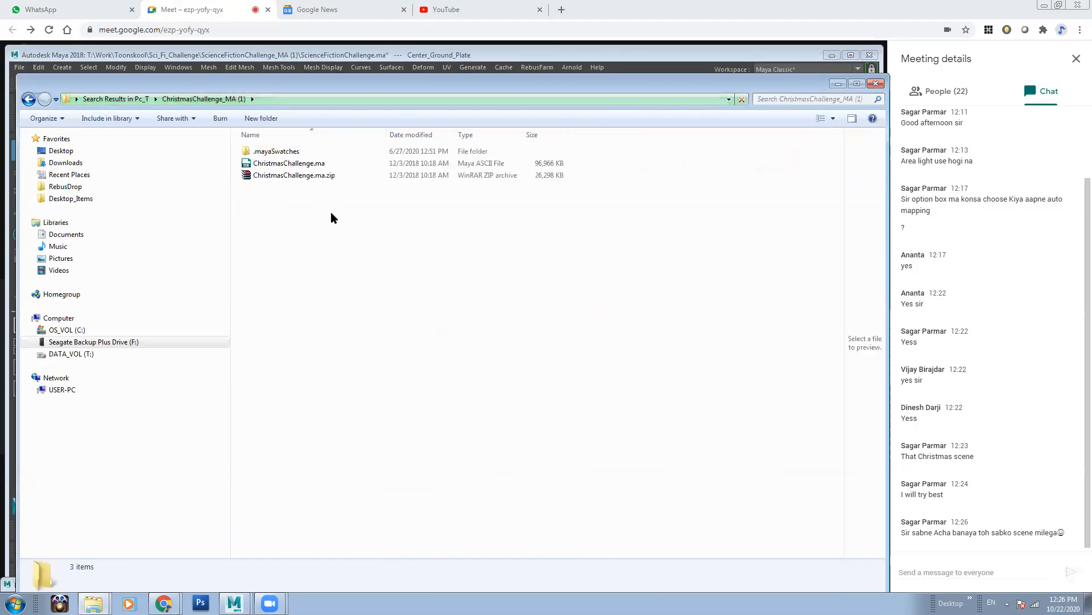
left_click(313, 166)
left_click_drag(284, 204, 323, 166)
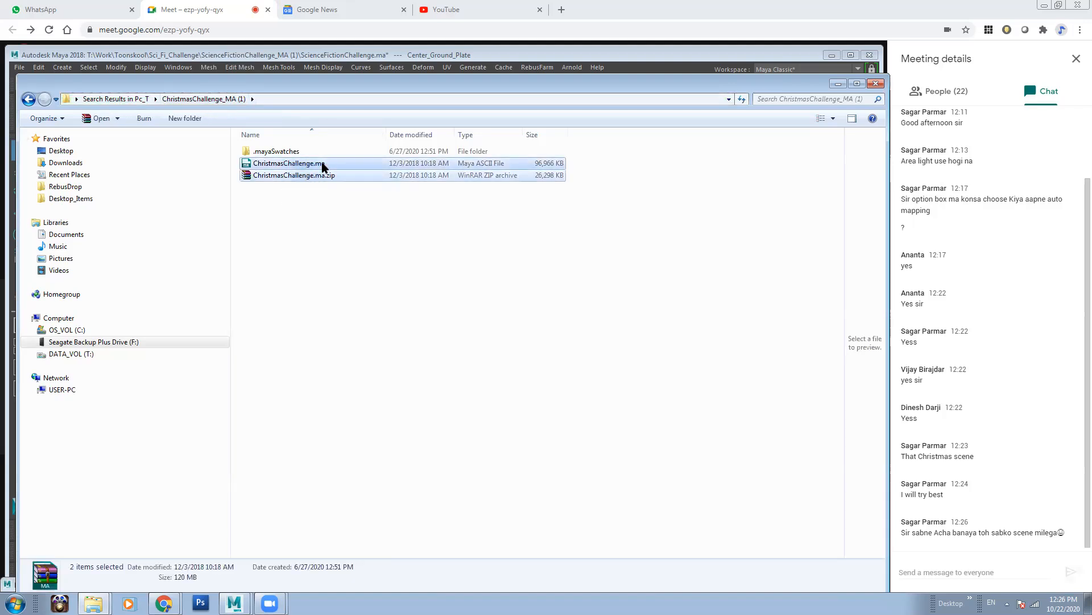
Step: Paste the two copied Christmas files into the Toonskool folder inside Work on the DATA_VOL (T:) drive
left_click(100, 354)
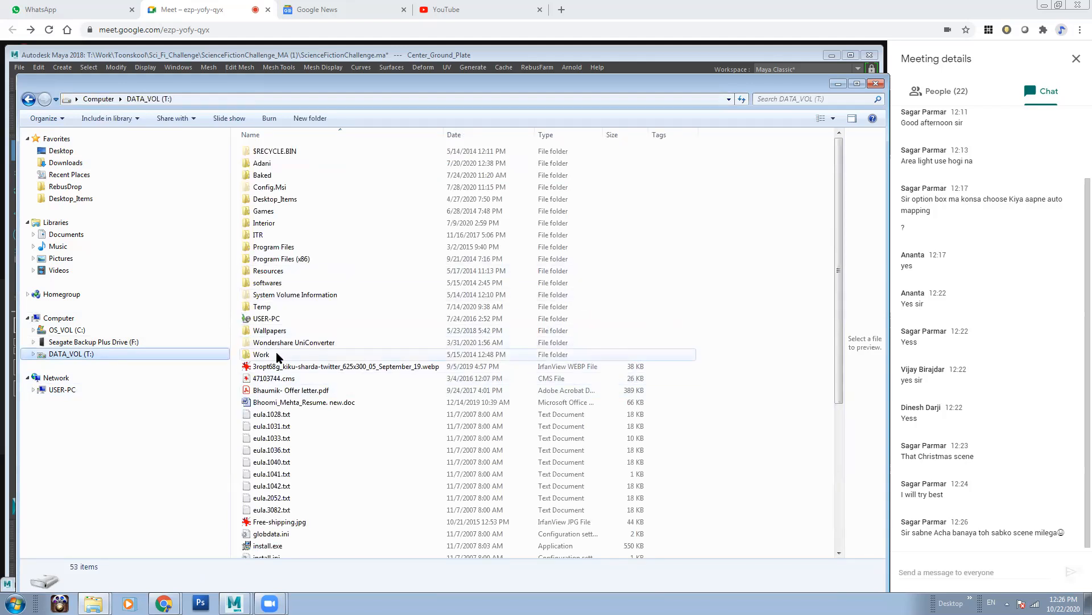
double_click(276, 354)
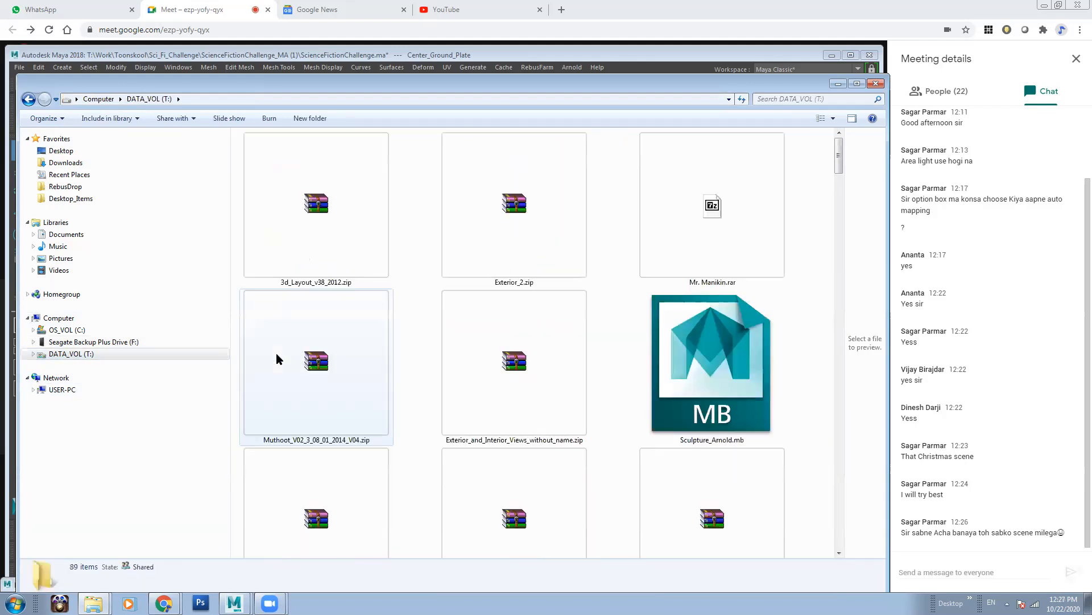
left_click_drag(838, 161, 860, 536)
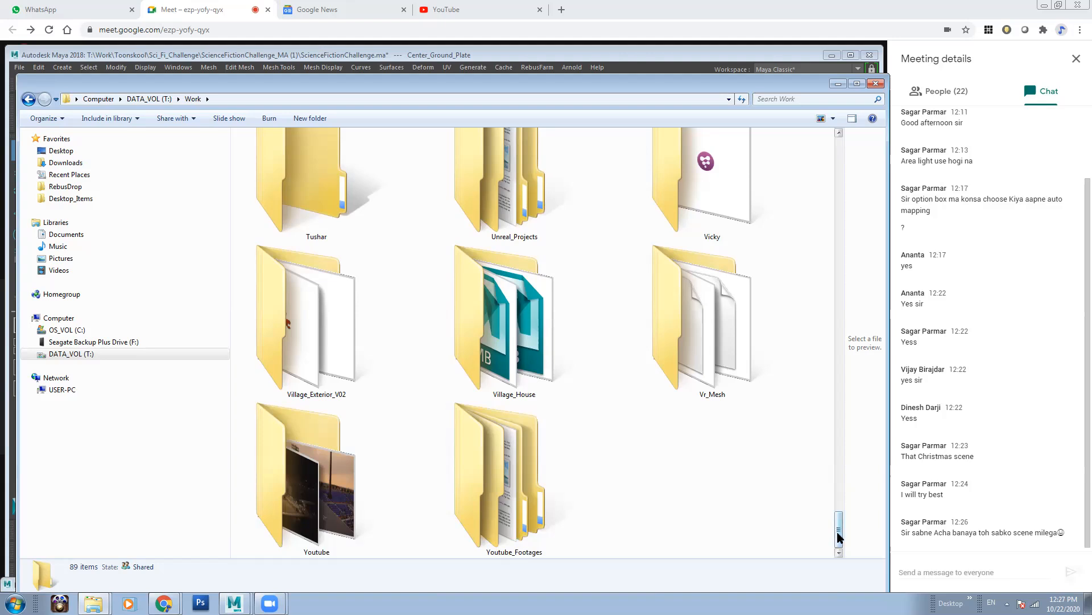
scroll(848, 500, "up", 3)
double_click(703, 265)
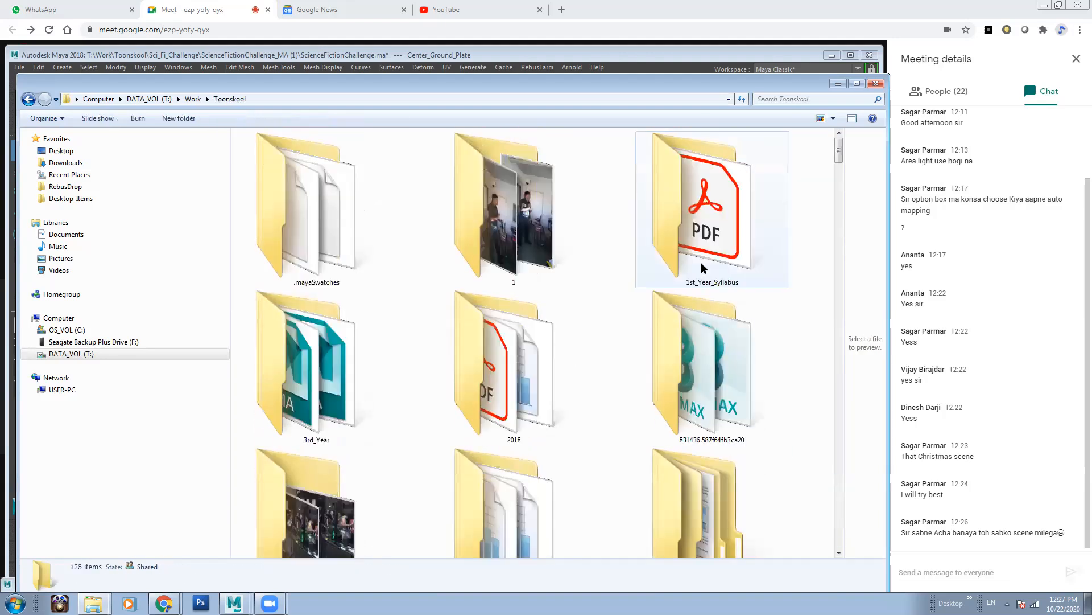
left_click_drag(834, 155, 846, 537)
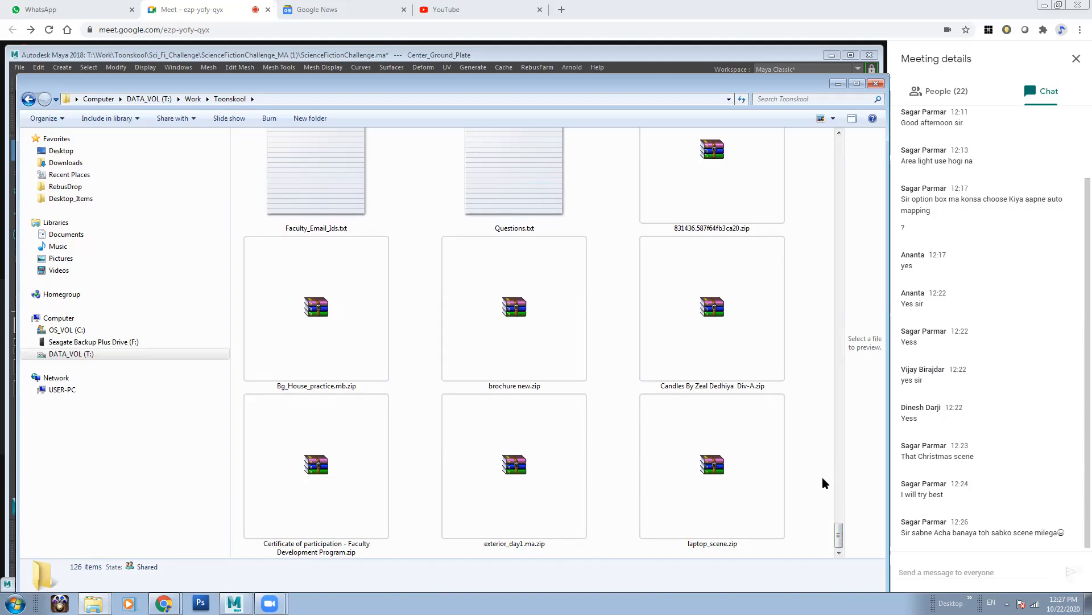
mouse_move(837, 540)
left_mouse_down()
mouse_move(838, 513)
mouse_move(852, 549)
left_mouse_up()
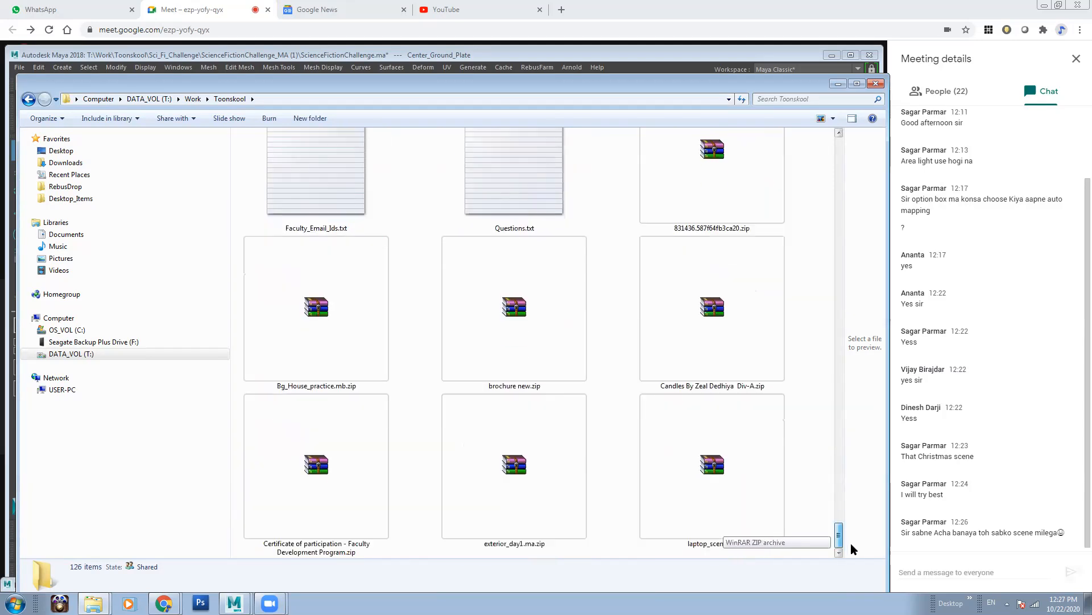
right_click(815, 433)
left_click(842, 503)
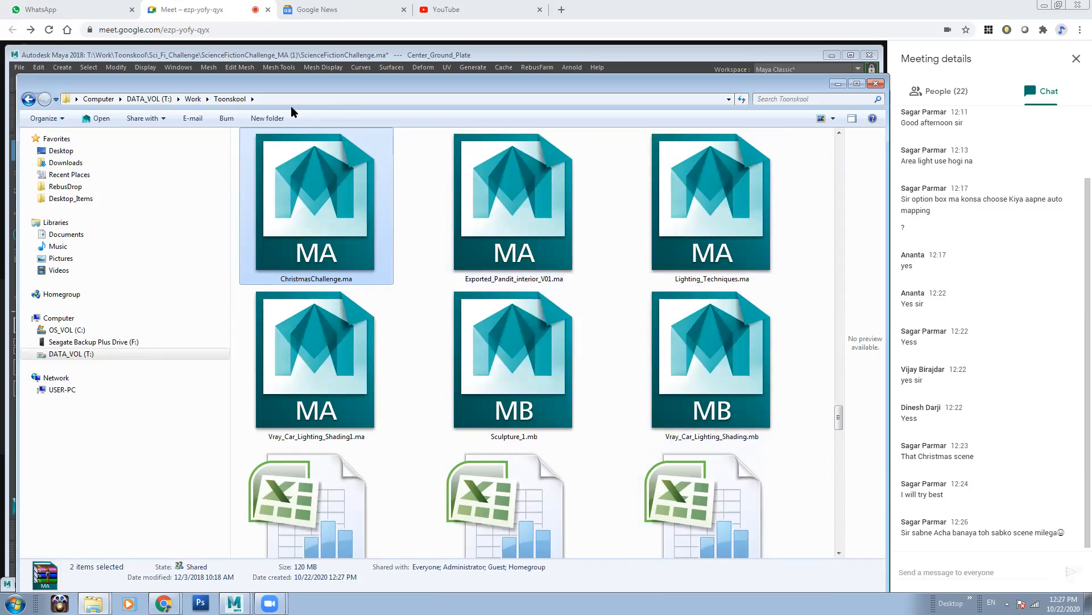
Step: Select the pasted ChristmasChallenge.ma and copy its folder path, T:\Work\Toonskool
left_click(337, 202)
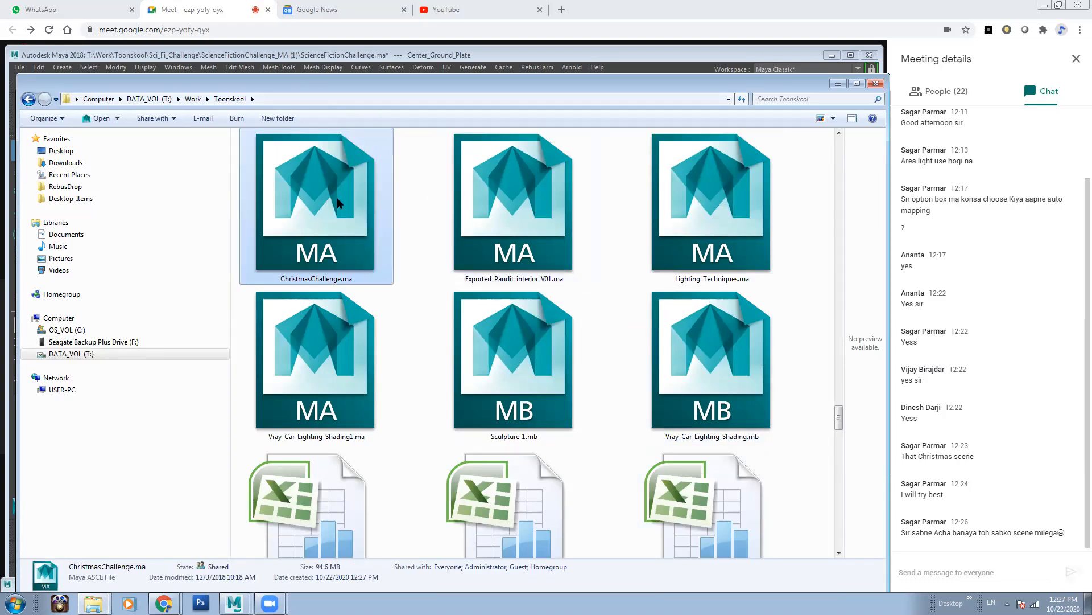
right_click(328, 172)
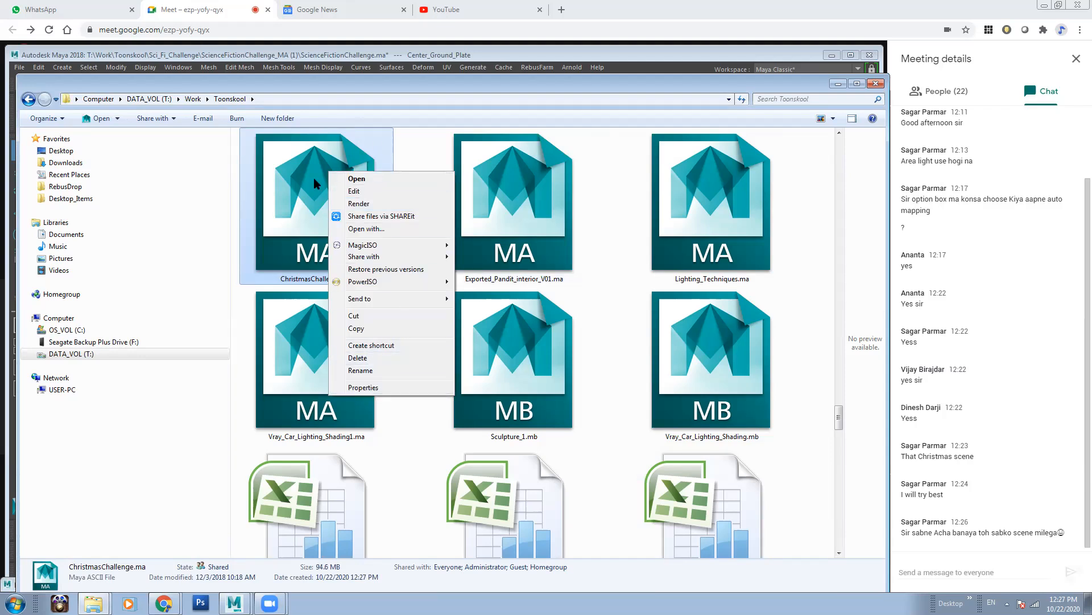
left_click(310, 102)
key("ctrl+c")
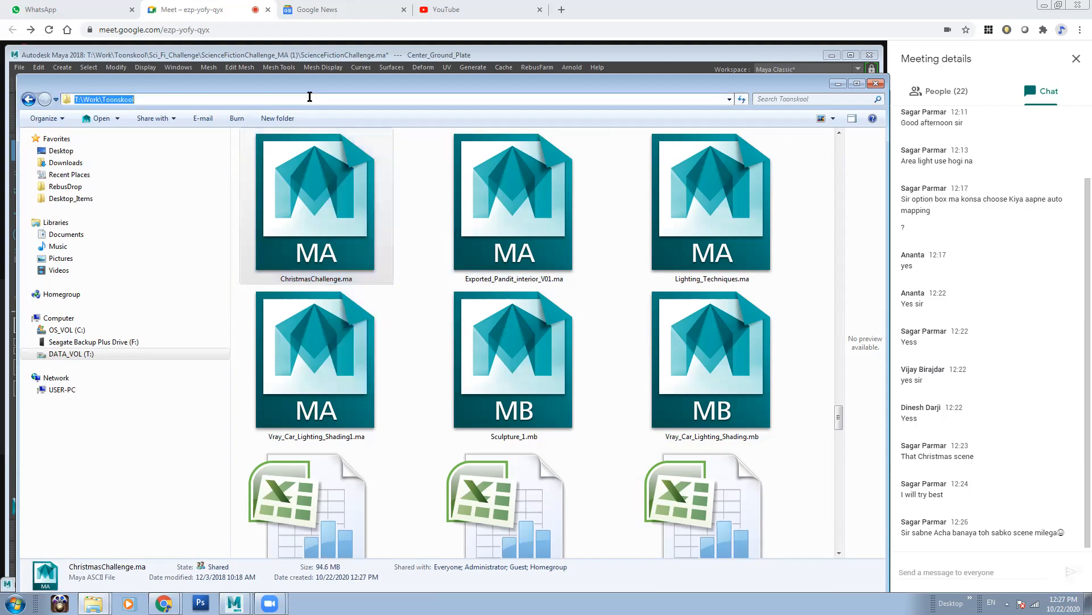
right_click(310, 103)
left_click(387, 137)
Step: Switch to Maya and bring up the Open scene dialog at the pasted path T:\Work\Toonskool
left_click(837, 84)
left_click(19, 67)
left_click(37, 87)
key("ctrl+v")
key("Return")
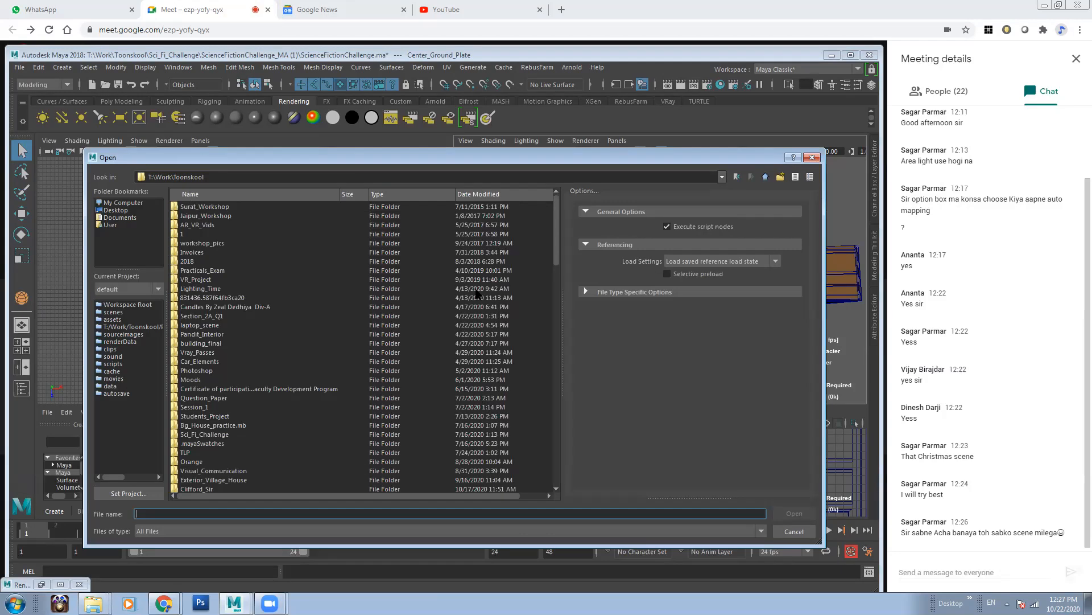
Step: Sort the Toonskool file list by modification date and select ChristmasChallenge.ma
left_click(480, 195)
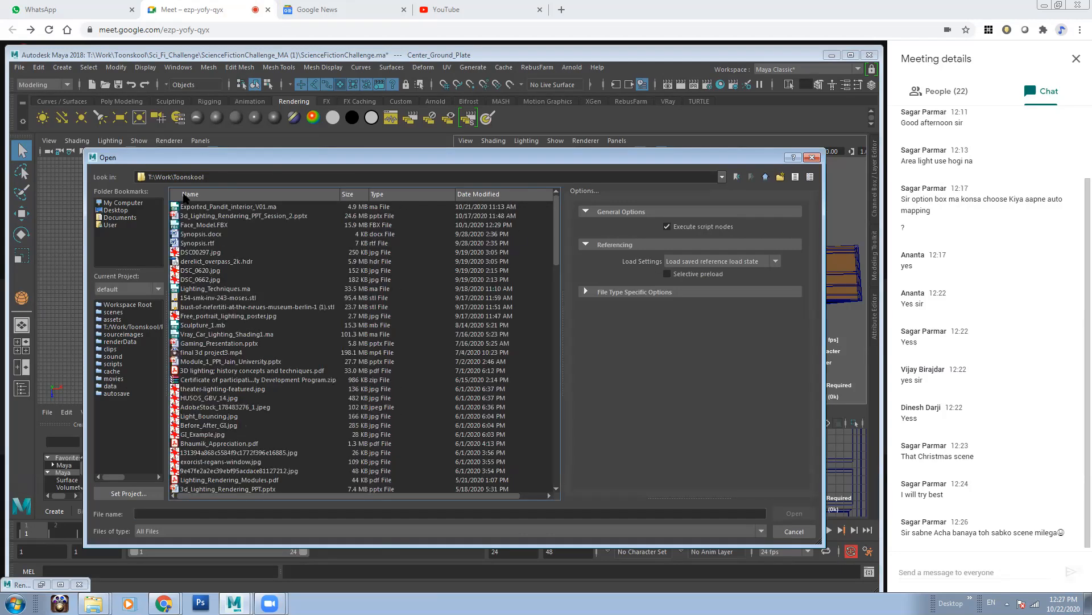
key("c")
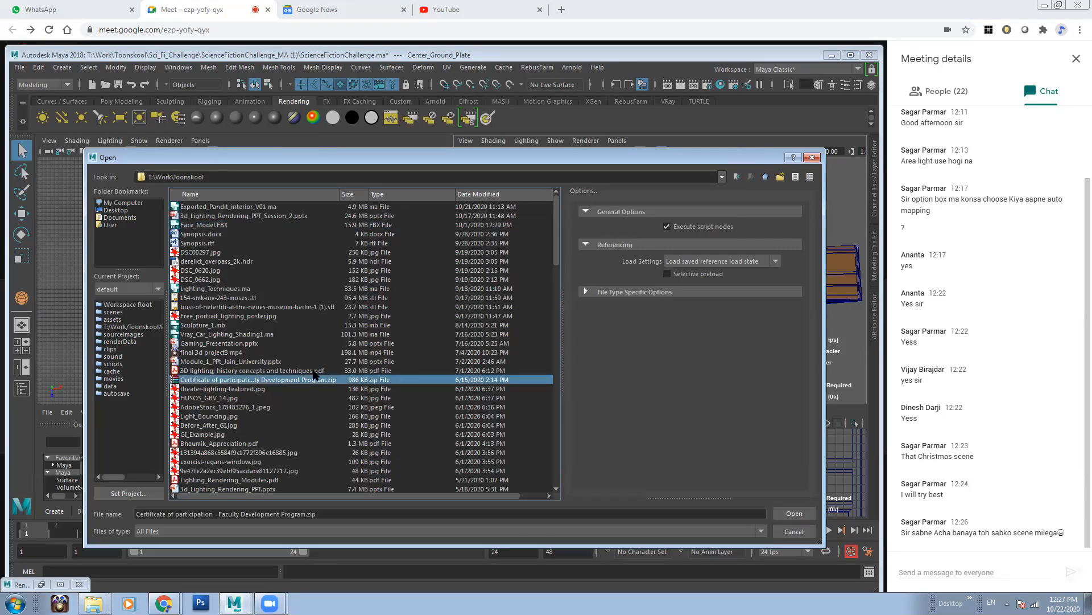
key("Down")
key("Down")
key("Down")
key("Down")
key("Down")
key("Down")
key("Down")
key("Down")
key("Down")
key("Down")
key("Down")
key("Down")
key("Down")
key("Down")
key("Down")
key("Down")
key("Down")
key("Down")
key("Down")
key("Down")
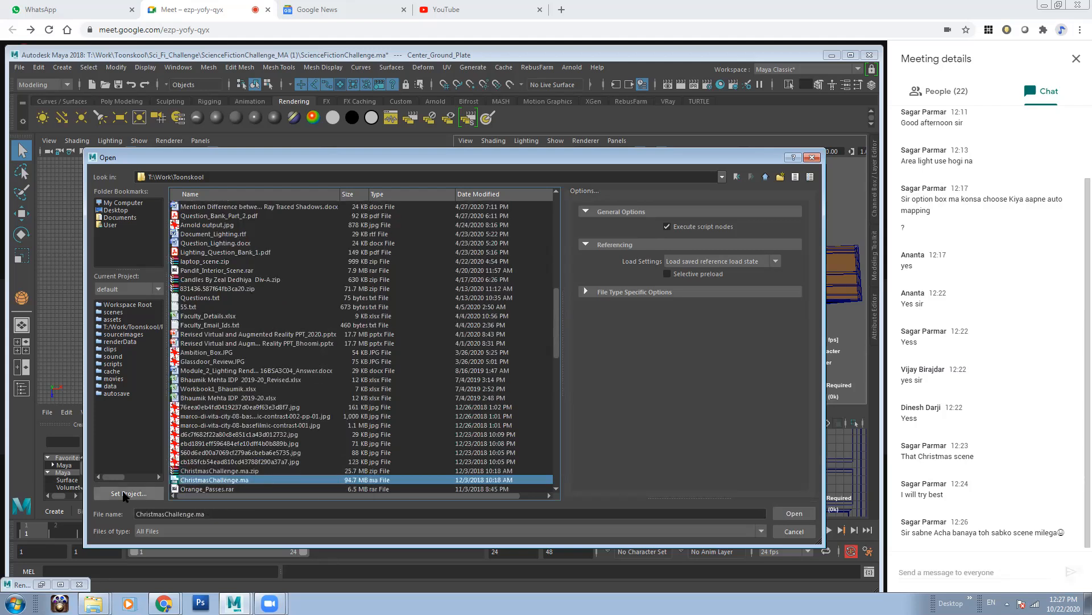
Step: Open ChristmasChallenge.ma without saving the ScienceFictionChallenge scene, and dismiss the file-reading notice
left_click(795, 513)
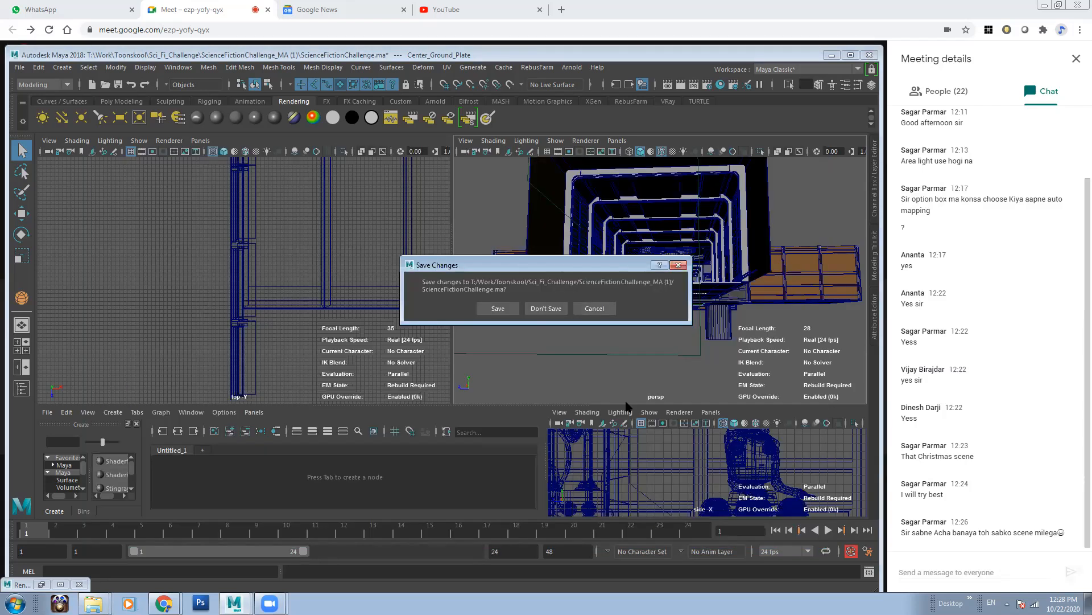
left_click(552, 310)
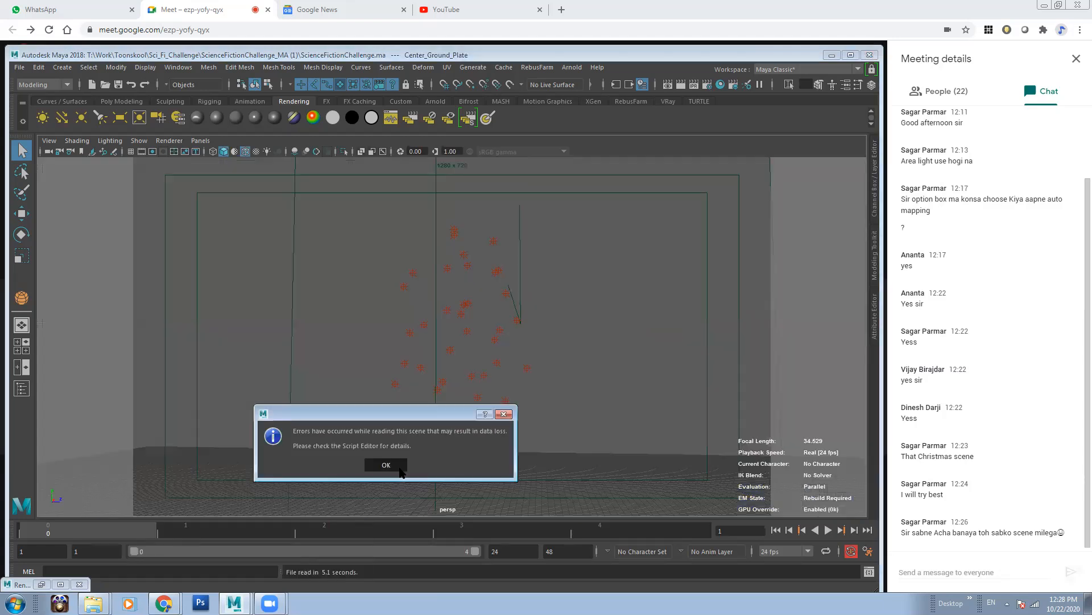
left_click(387, 465)
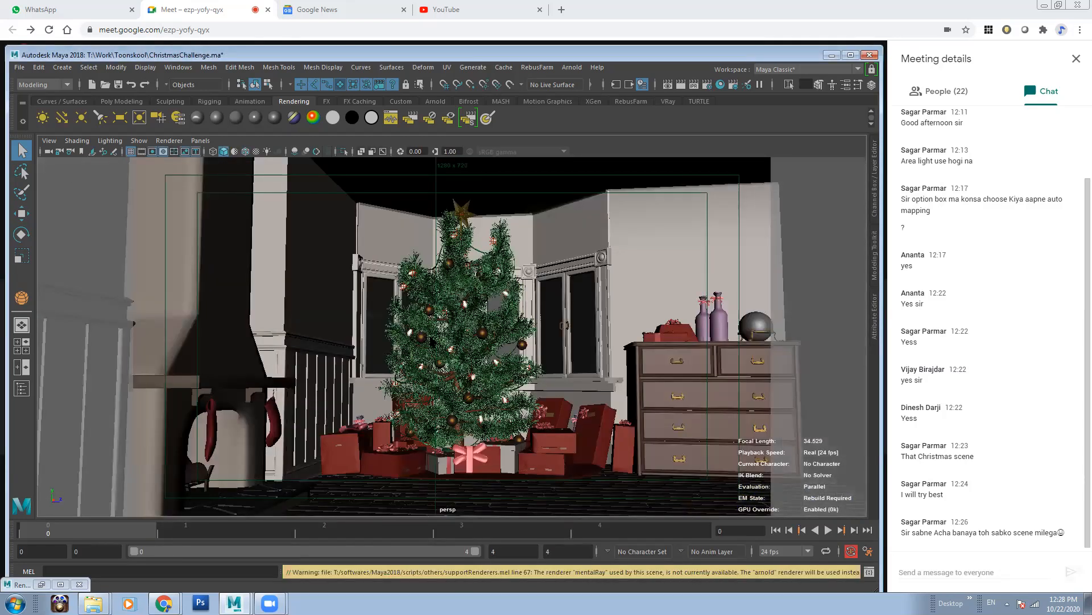
Step: Create a new perspective camera view and move in on the Christmas tree in wireframe display
left_click(201, 141)
mouse_move(239, 150)
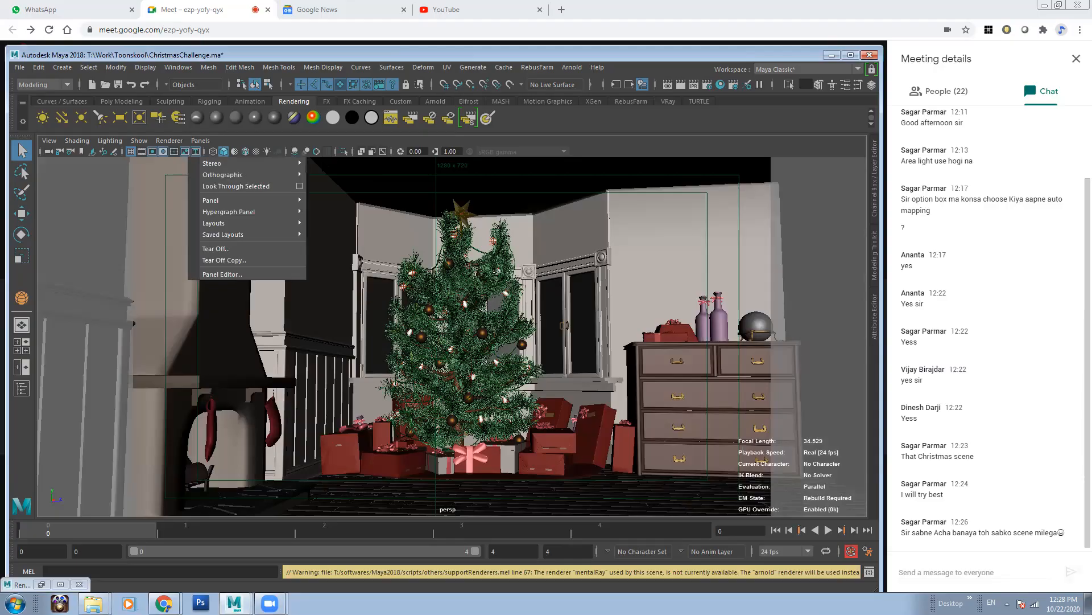
left_click(341, 161)
key("4")
mouse_move(310, 317)
right_mouse_down("alt")
mouse_move(681, 499)
mouse_move(751, 517)
right_mouse_up("alt")
left_click_drag(370, 349, 330, 319, "alt")
middle_click_drag(318, 375, 439, 342, "alt")
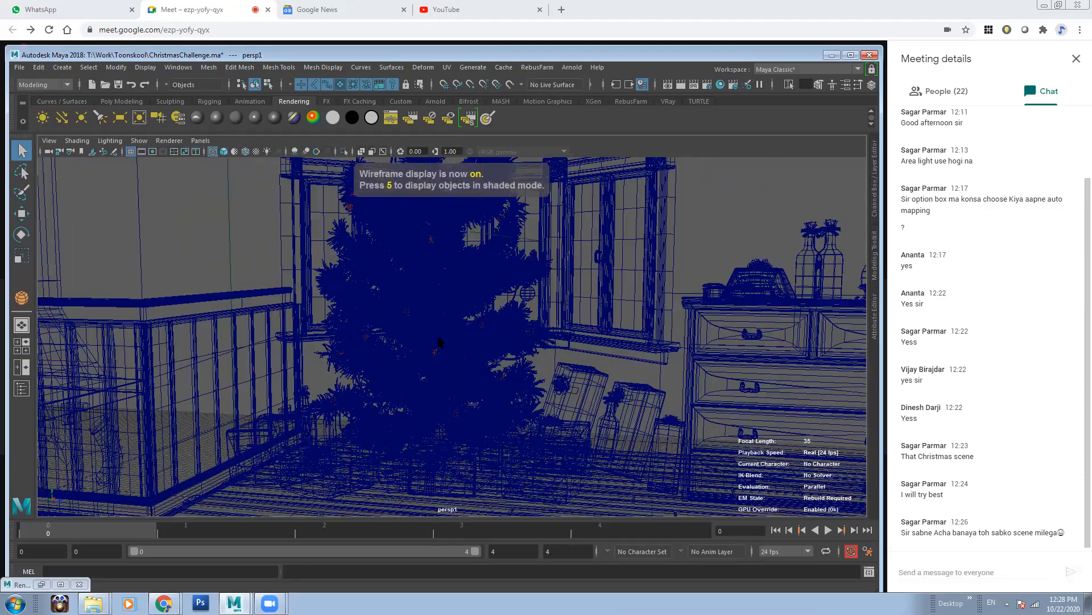
Step: Frame a needle branch of the Christmas tree in shaded display and inspect it in wireframe
key("5")
left_click(441, 347)
key("f")
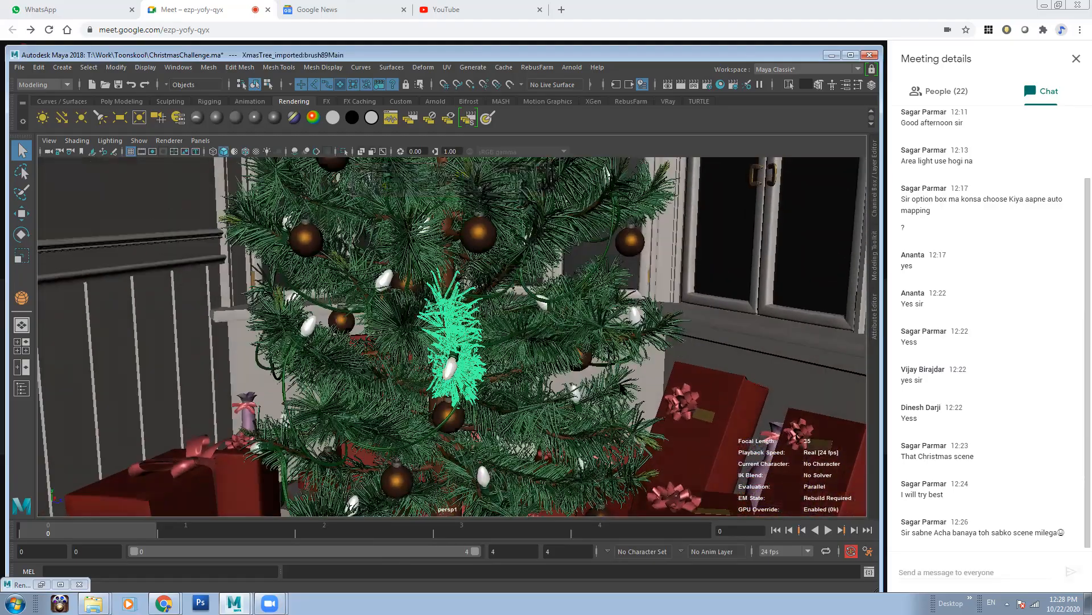
key("4")
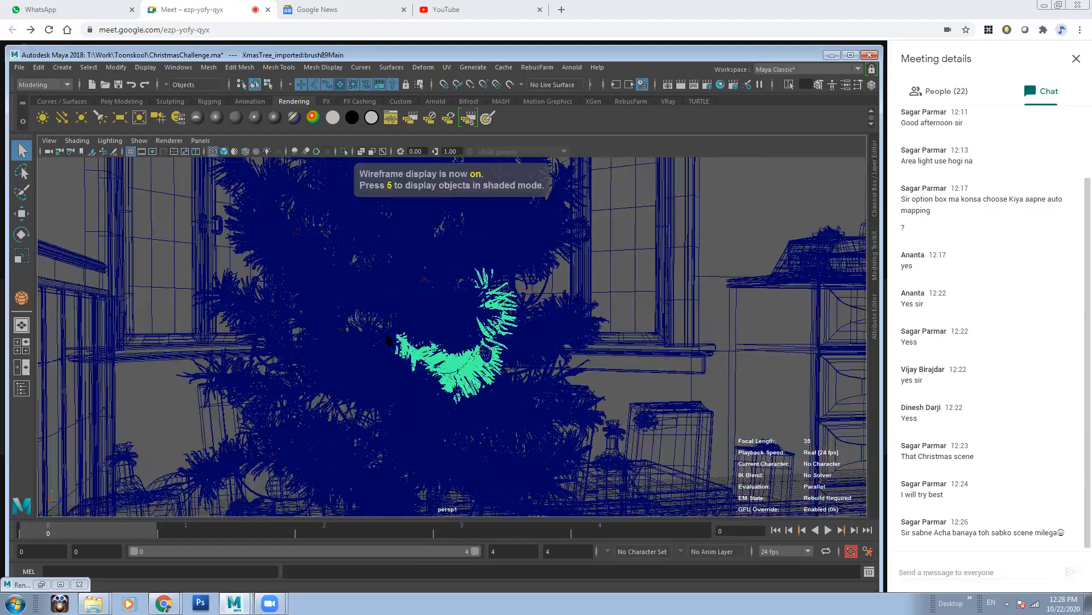
Step: Select a needle branch of the Christmas tree in shaded display and show its PineNeedles material attributes
left_click_drag(434, 300, 421, 315, "alt")
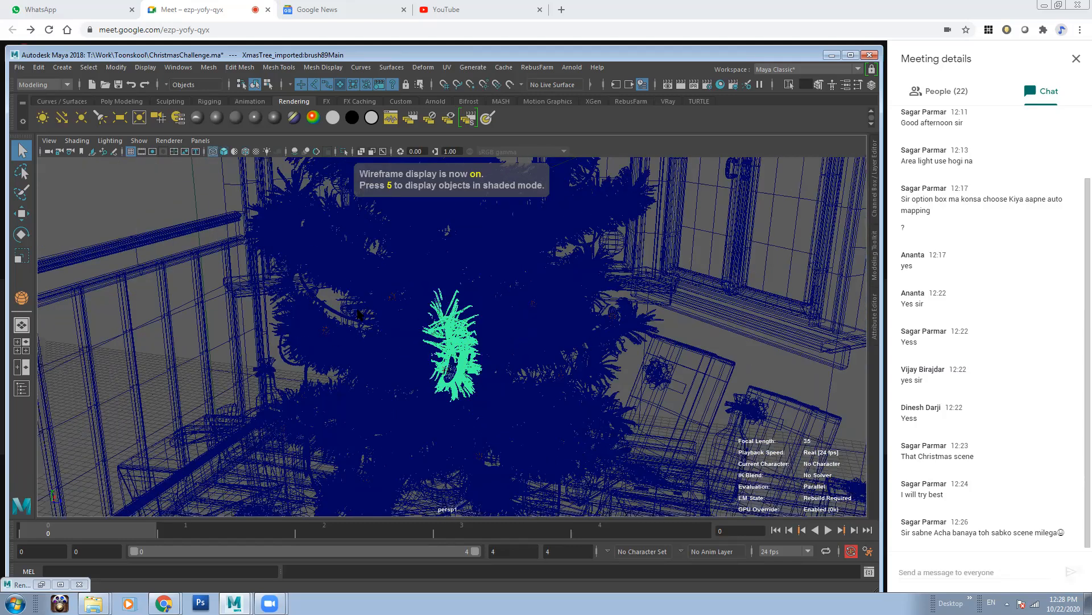
key("5")
left_click(519, 265)
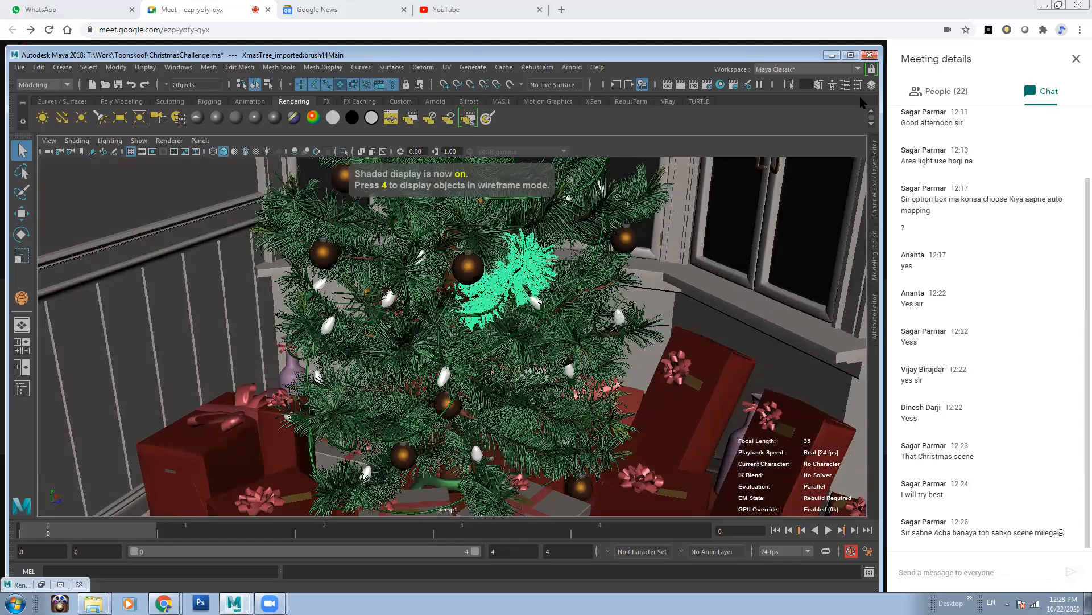
left_click(846, 85)
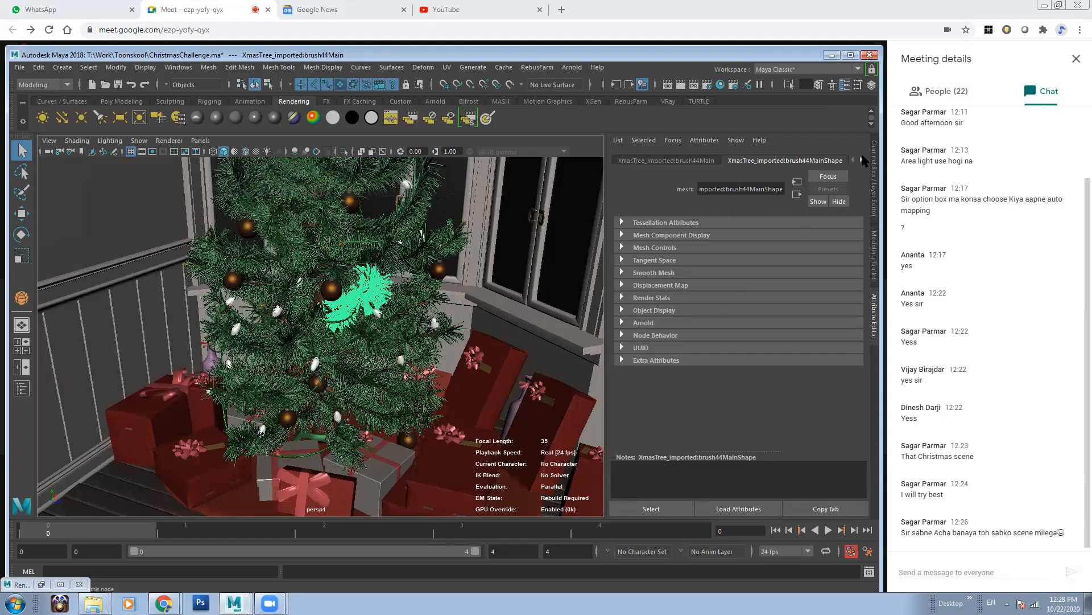
left_click(861, 160)
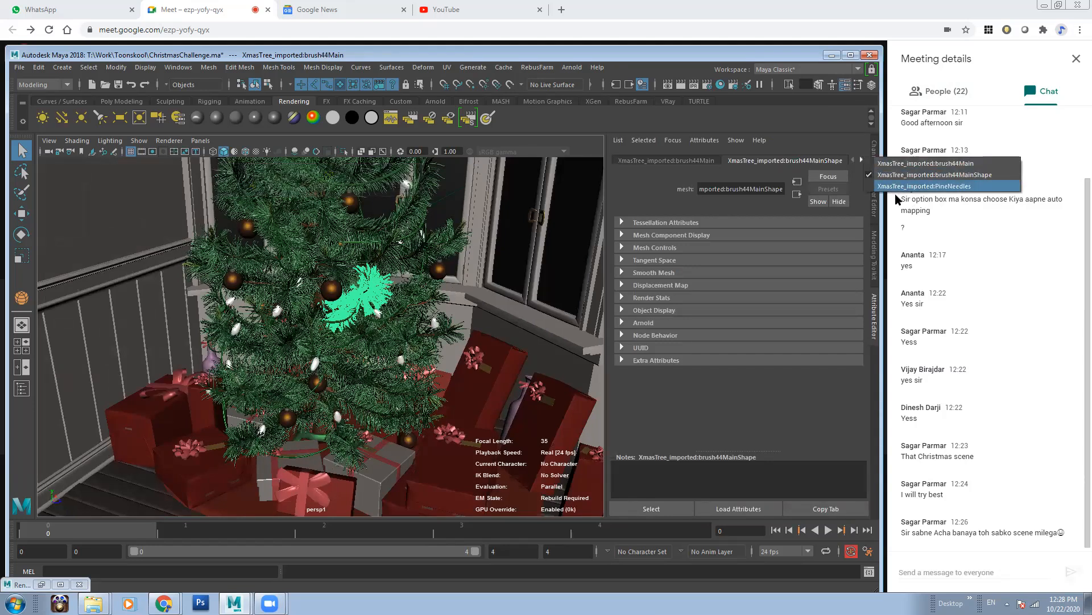
left_click(879, 174)
left_click(400, 262)
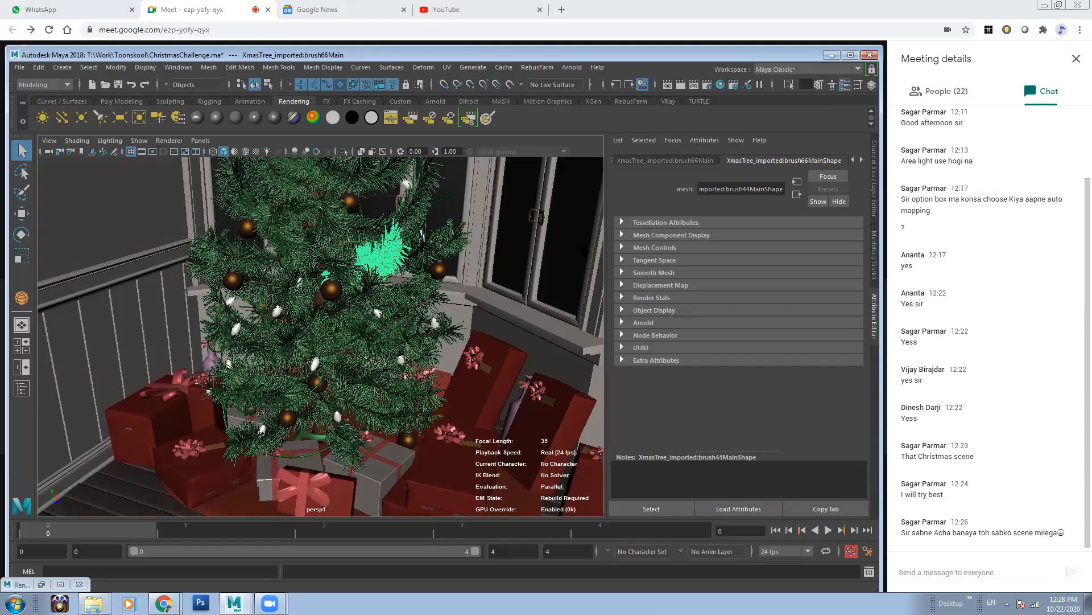
left_click(861, 158)
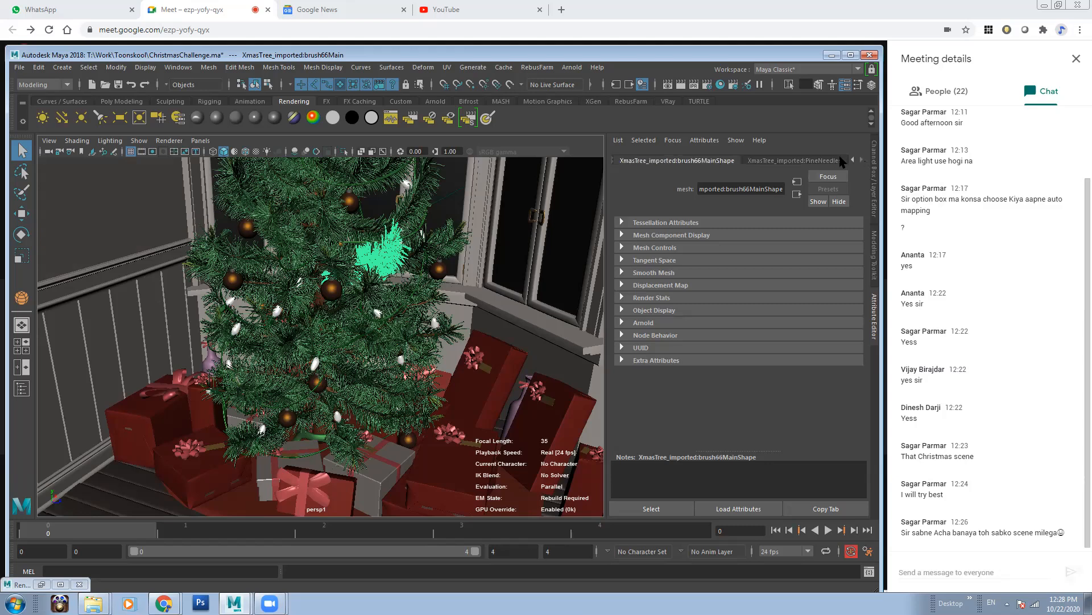
left_click(819, 160)
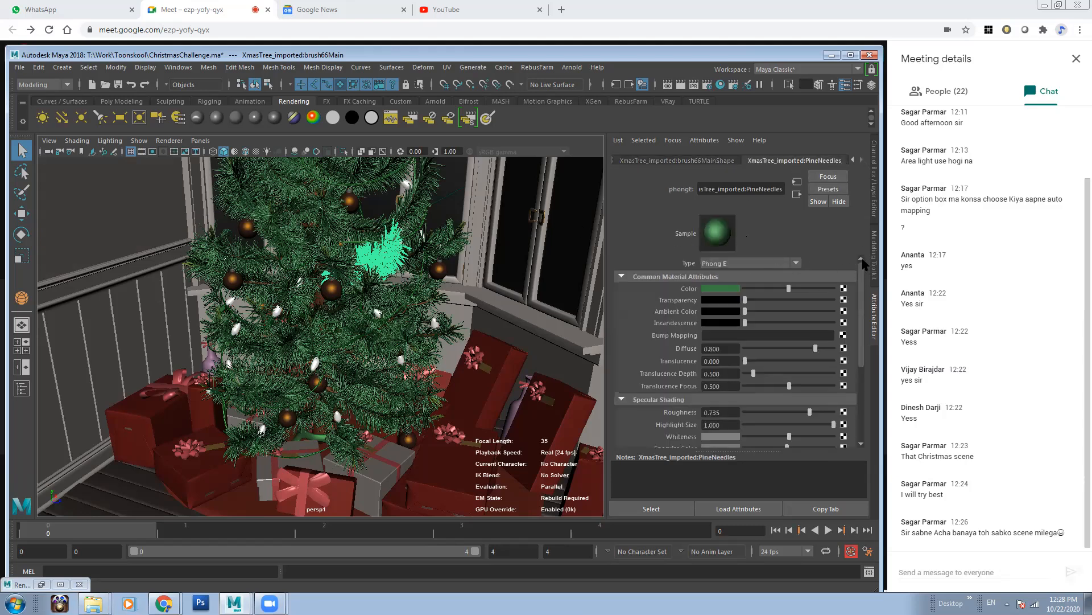
Step: Sample the green of the PineNeedles material with the eyedropper so it is kept in the color history
right_click_drag(369, 329, 543, 283, "alt")
left_click_drag(544, 284, 398, 284, "alt")
middle_click_drag(398, 285, 227, 270, "alt")
right_click_drag(285, 256, 244, 233, "alt")
middle_click_drag(245, 233, 440, 293, "alt")
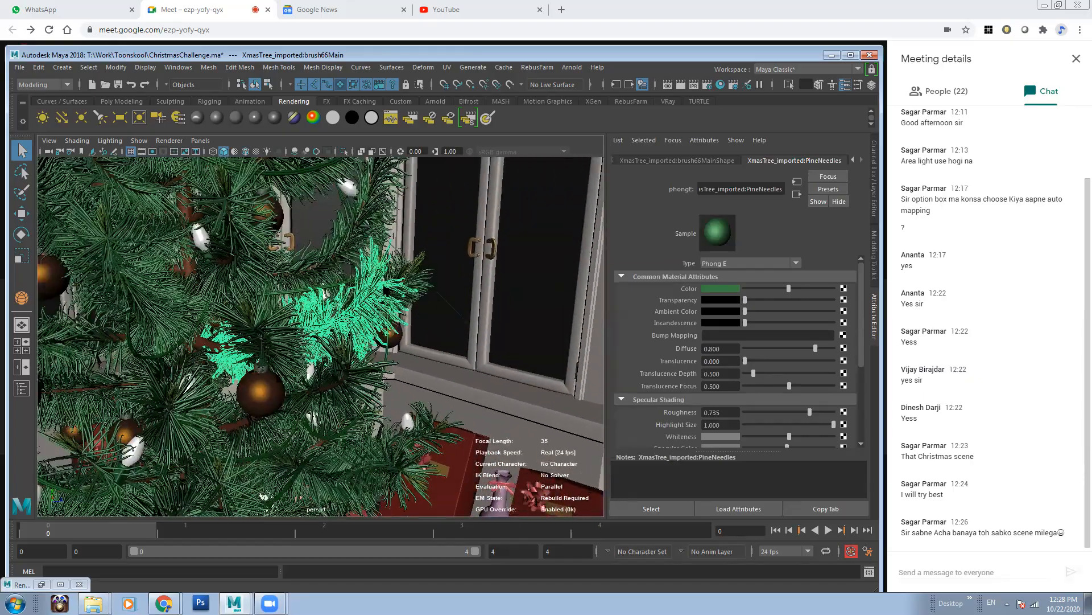
left_click(763, 263)
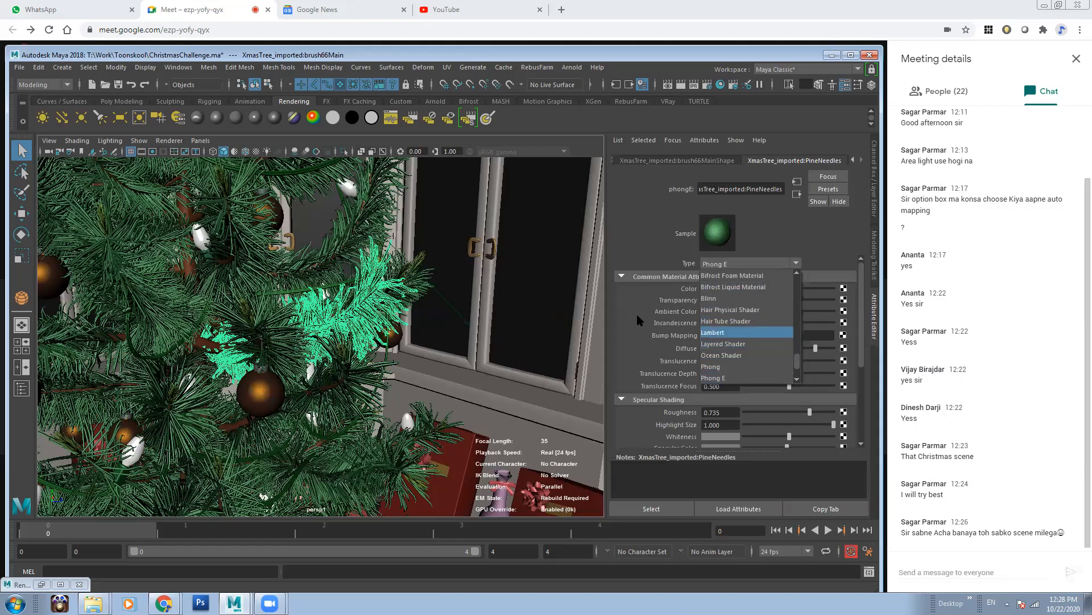
left_click(671, 229)
left_click(718, 289)
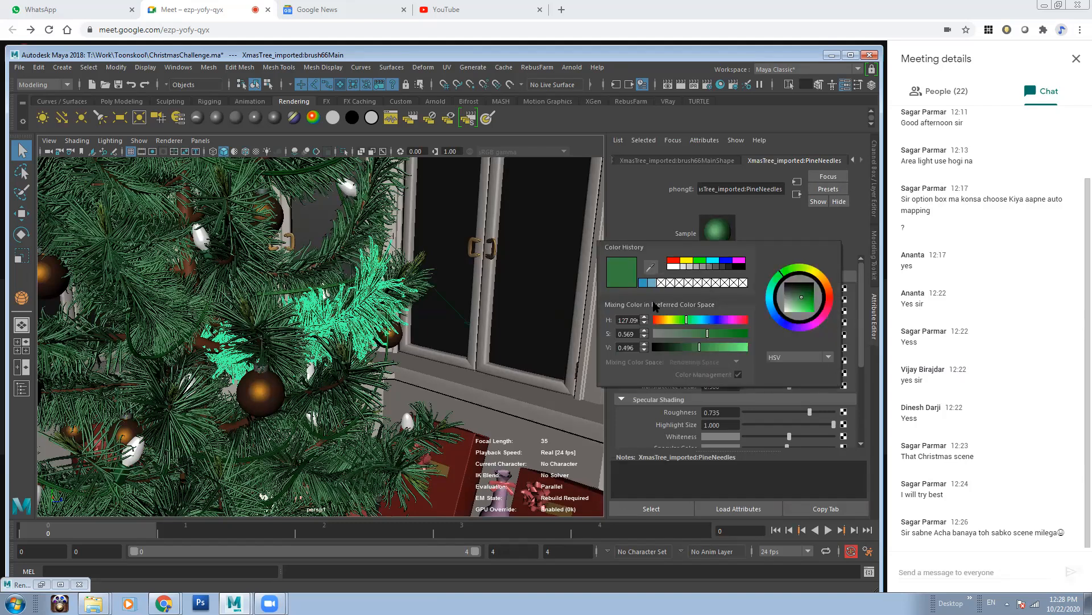
left_click(651, 267)
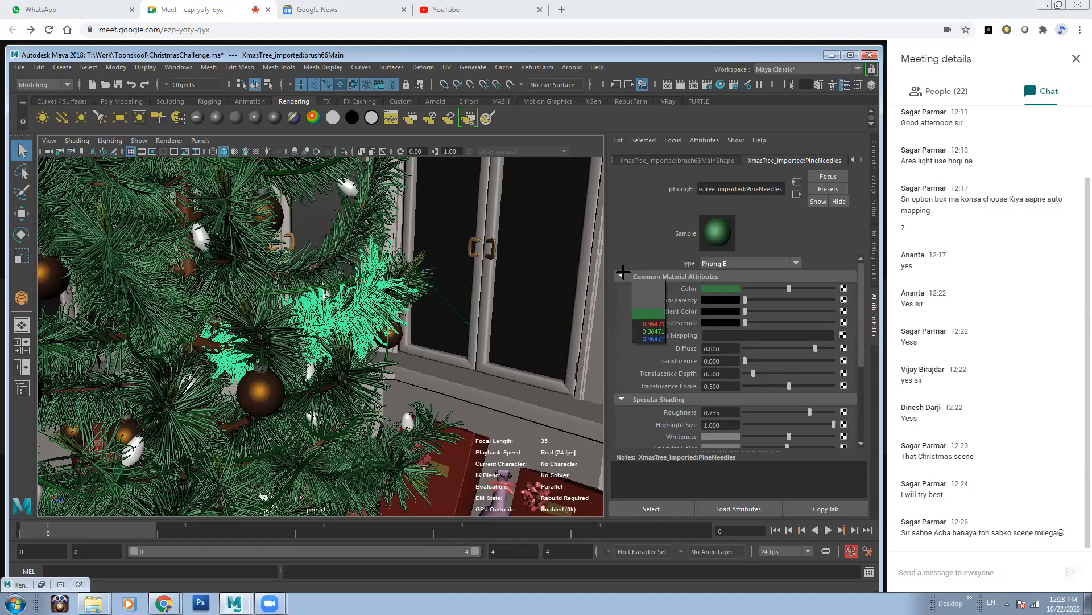
left_click(718, 290)
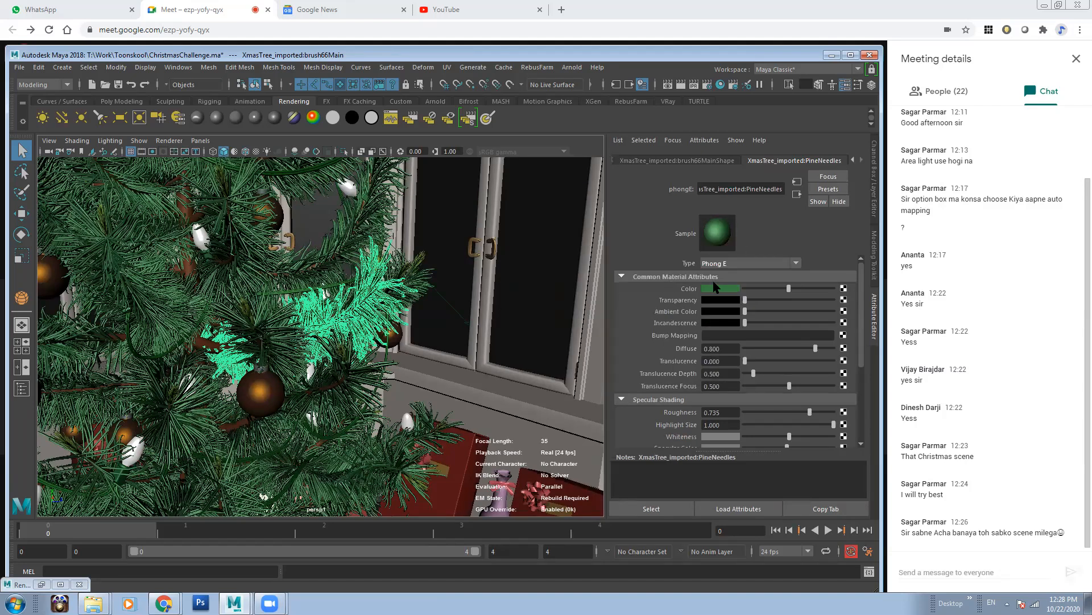
left_click(717, 288)
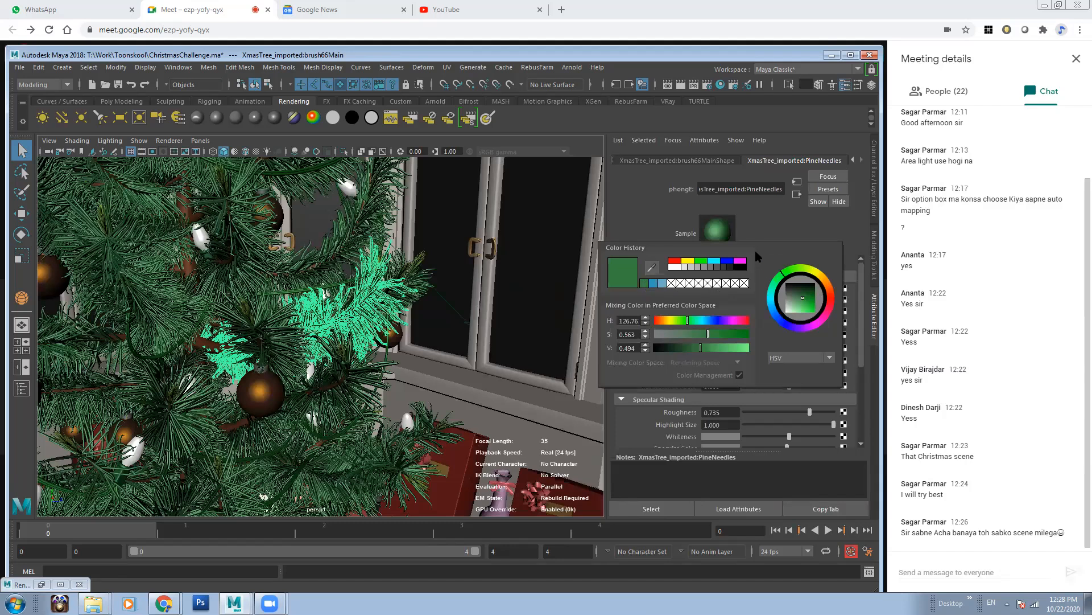
Step: Change the PineNeedles material type to Ai Standard Surface and set its base color to the sampled green
left_click(769, 263)
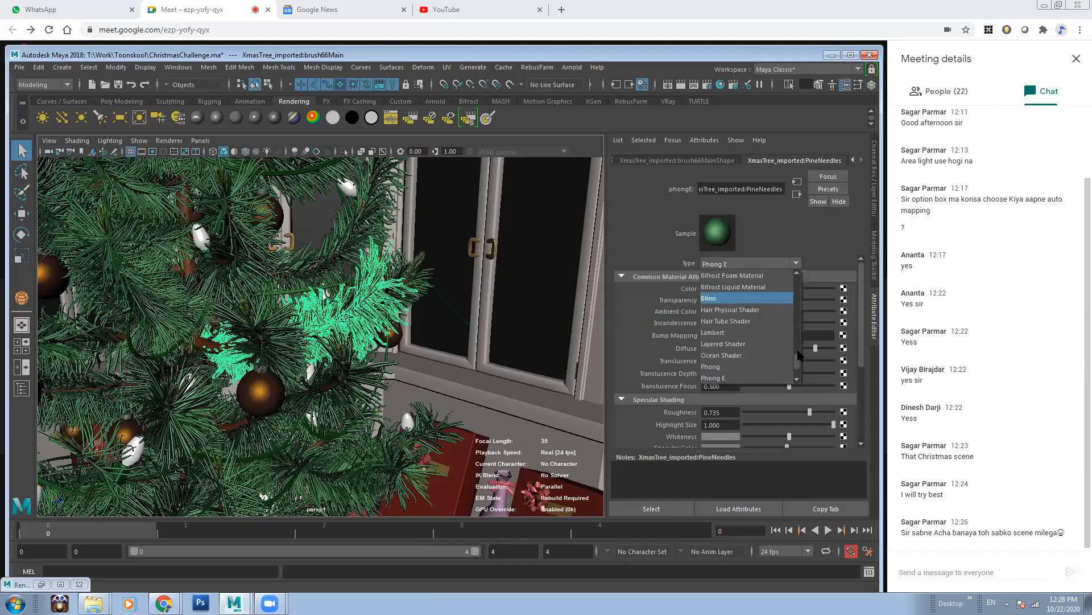
scroll(799, 356, "up", 3)
left_click(760, 310)
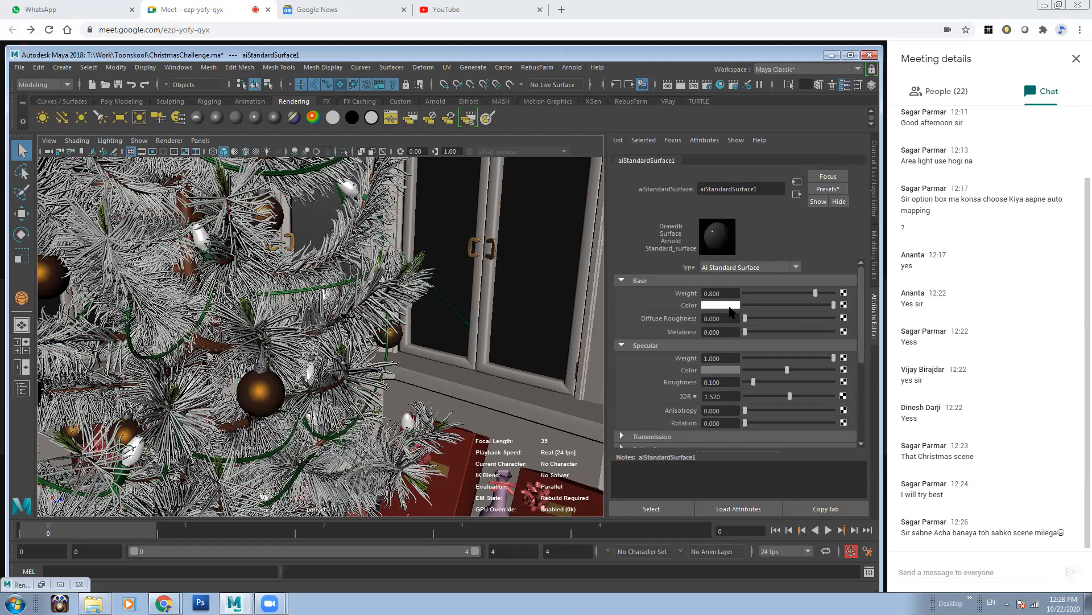
left_click(729, 306)
left_click(641, 298)
Step: Select a gold ball ornament on the tree and change its gold_xmas_ball material type to Ai Standard Surface
right_click_drag(477, 328, 373, 342, "alt")
middle_click_drag(373, 341, 432, 313, "alt")
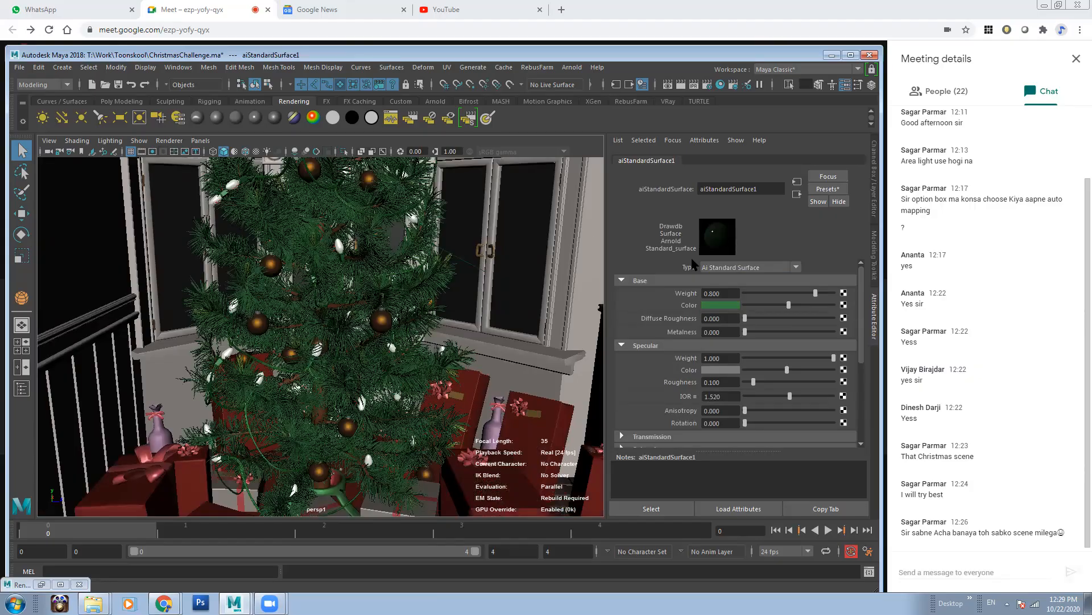
left_click_drag(393, 295, 372, 297, "alt")
right_click_drag(373, 297, 419, 299, "alt")
middle_click_drag(419, 299, 376, 341, "alt")
right_click_drag(341, 342, 397, 345, "alt")
left_click(395, 344)
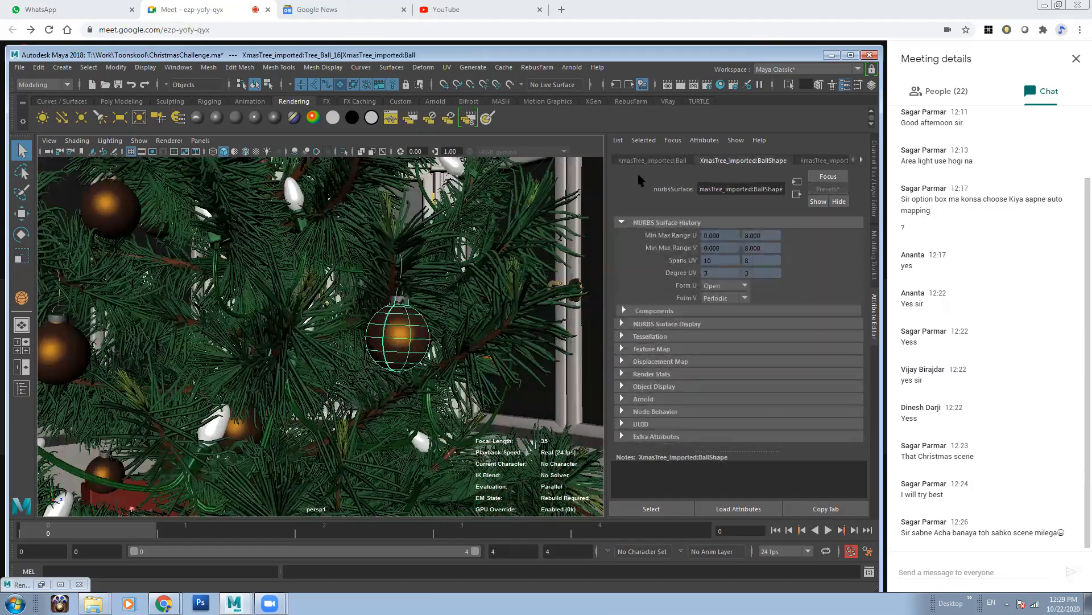
left_click(861, 161)
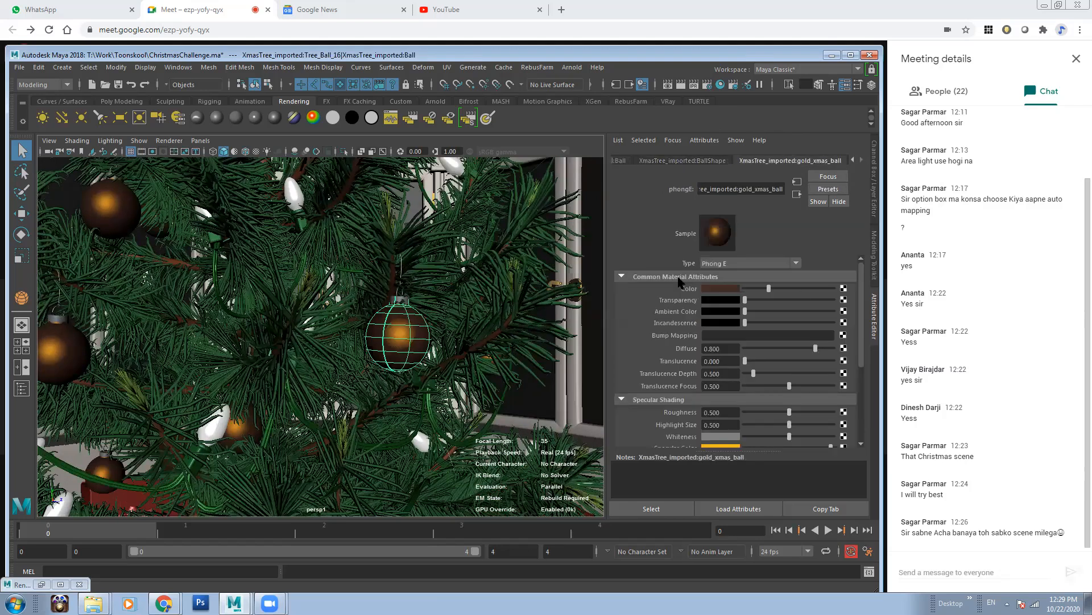
left_click(743, 262)
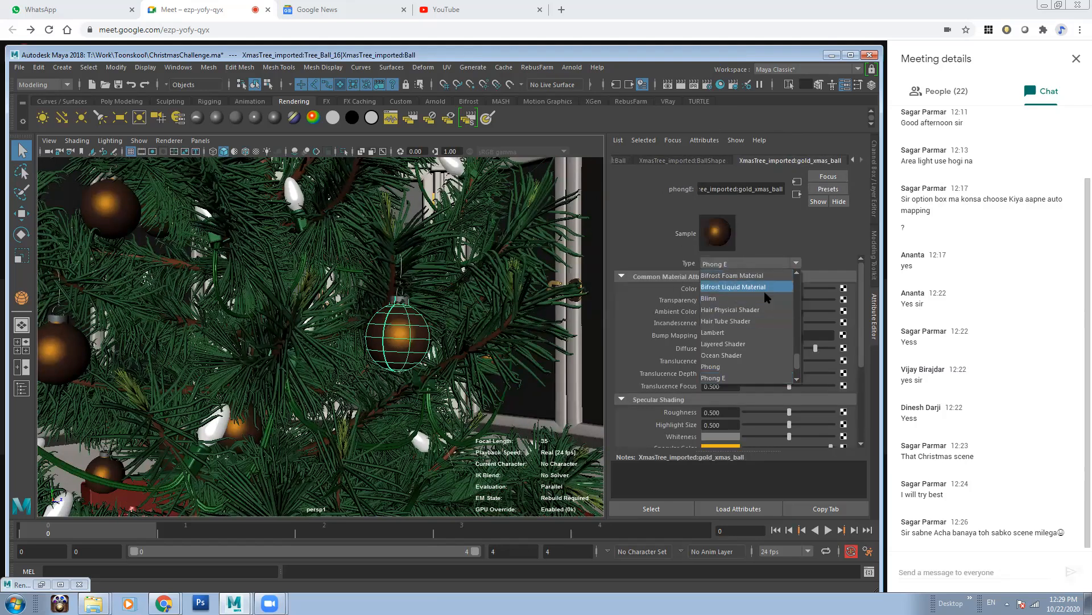
scroll(799, 350, "up", 1)
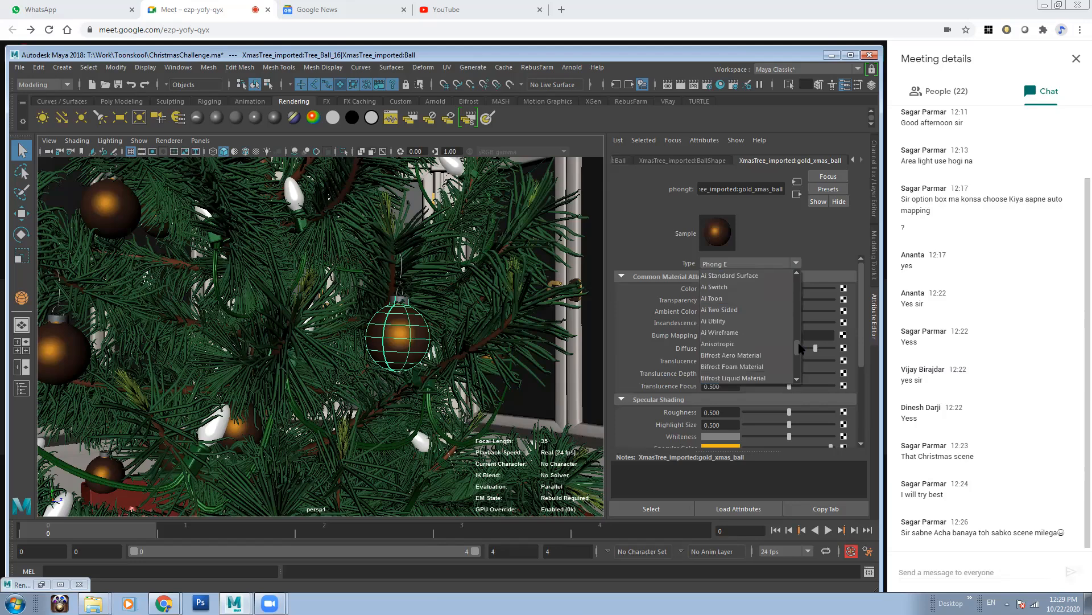
left_click(743, 275)
Step: Select a red gift box beside the tree and change its material type to Ai Standard Surface
middle_click_drag(349, 327, 329, 299, "alt")
scroll(341, 319, "down", 5)
scroll(381, 375, "up", 4)
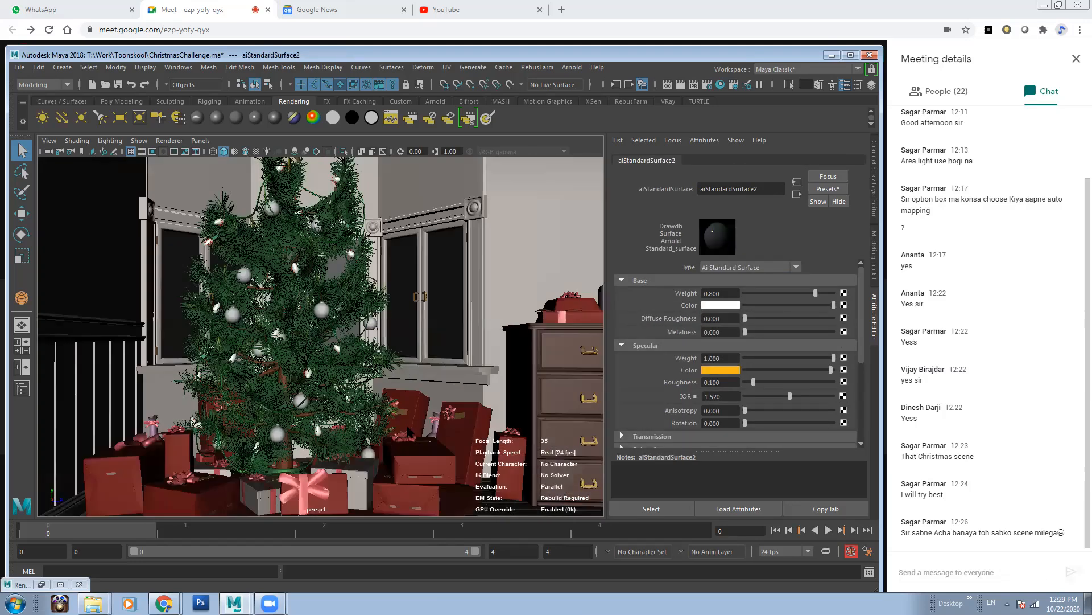
left_click(422, 467)
left_click(819, 161)
left_click(734, 263)
left_click_drag(797, 353, 797, 346)
left_click(741, 322)
Step: Select the bow on the front gift box and change its Ribbon_Red material type to Ai Standard Surface
middle_click_drag(438, 373, 433, 306, "alt")
scroll(378, 369, "up", 3)
left_click(281, 438)
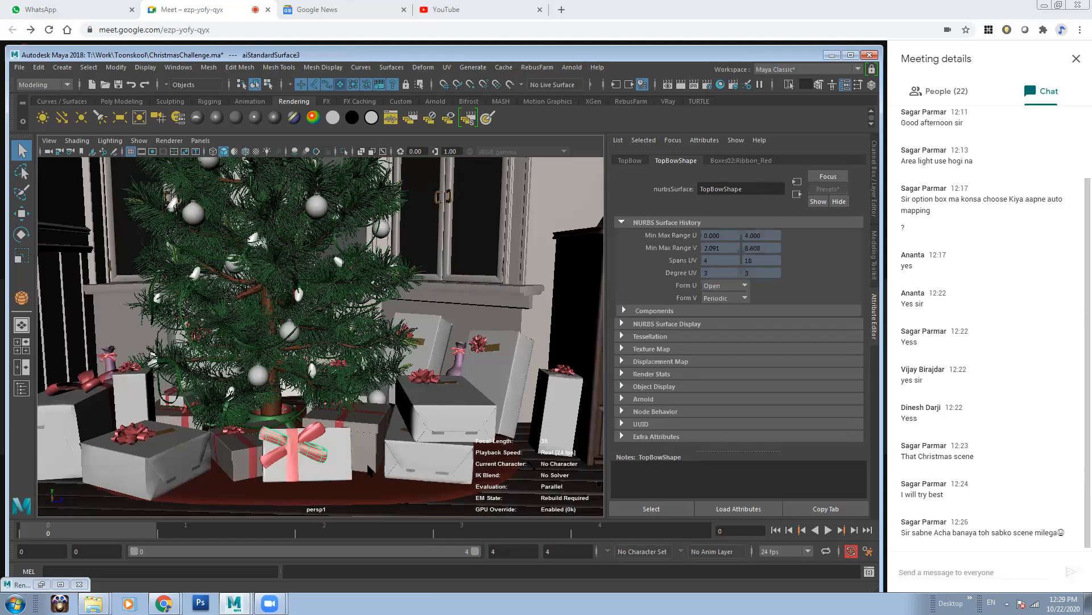
key("f")
scroll(390, 359, "down", 5)
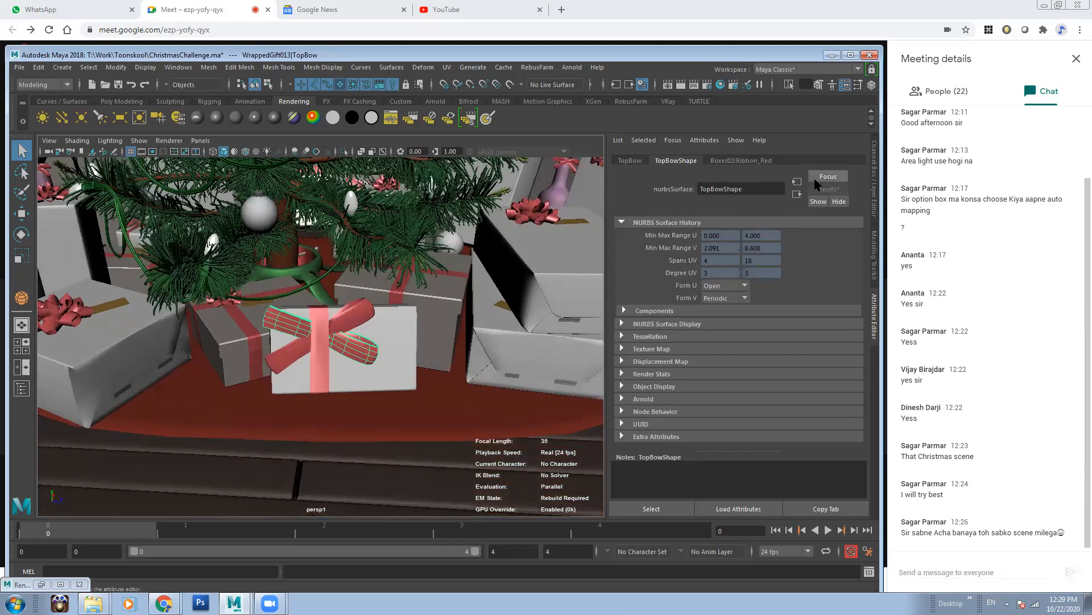
left_click(741, 160)
left_click(821, 191)
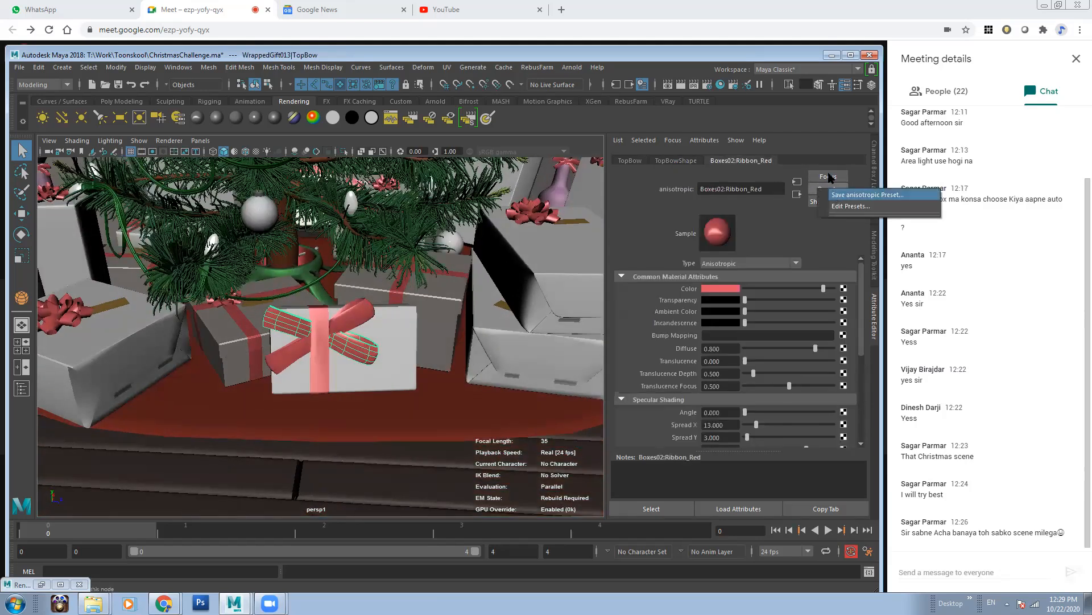
left_click(803, 148)
left_click(749, 265)
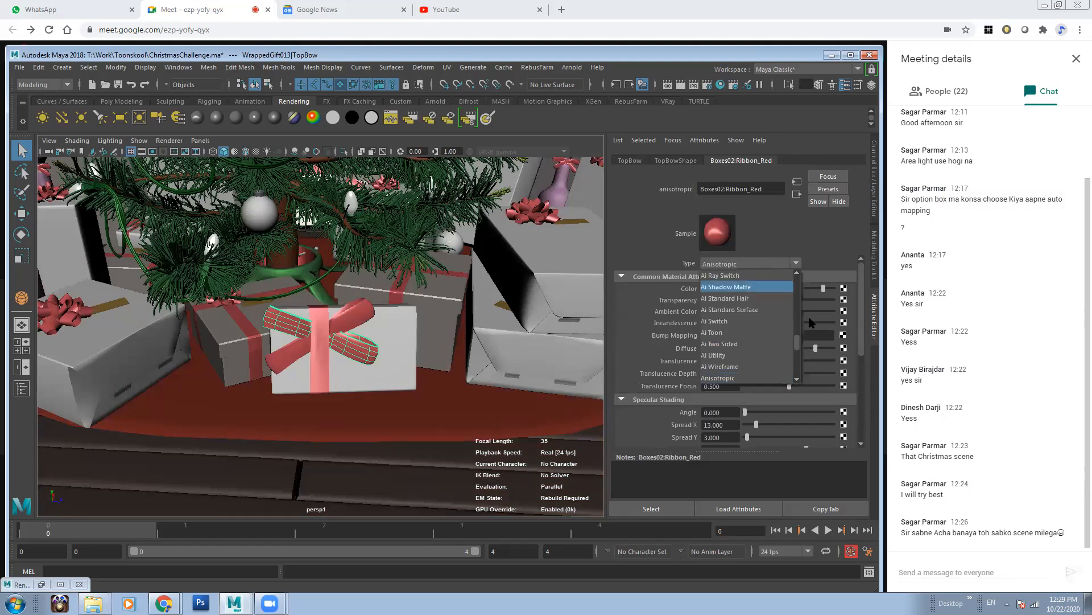
left_click_drag(798, 339, 799, 332)
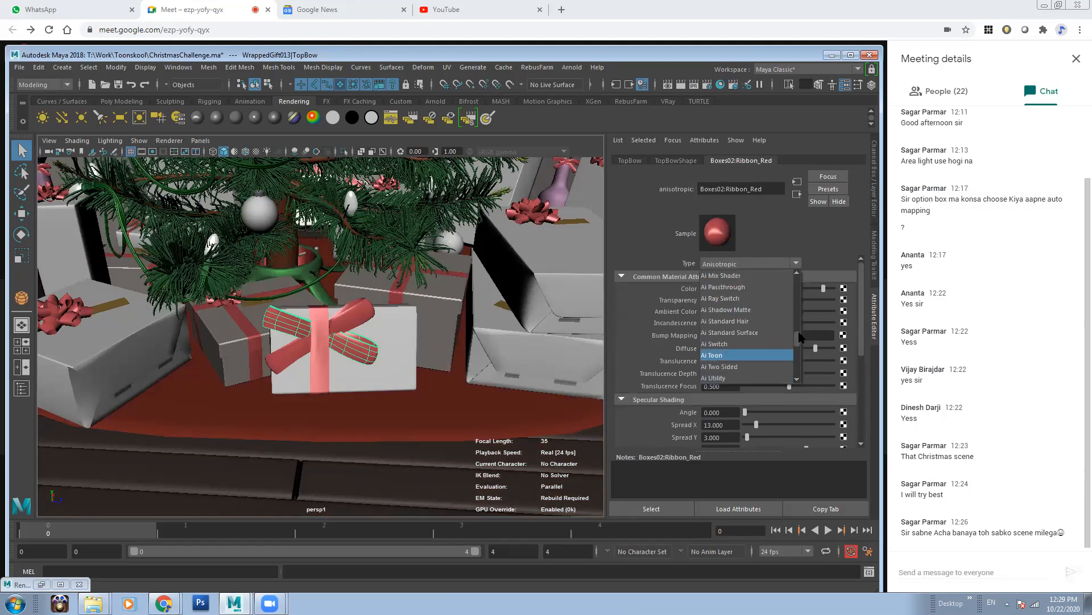
left_click(731, 333)
Step: Select the lid of the small gift box beside the front gift and change its shiny_box material type to Ai Standard Surface
left_click_drag(346, 368, 324, 364, "alt")
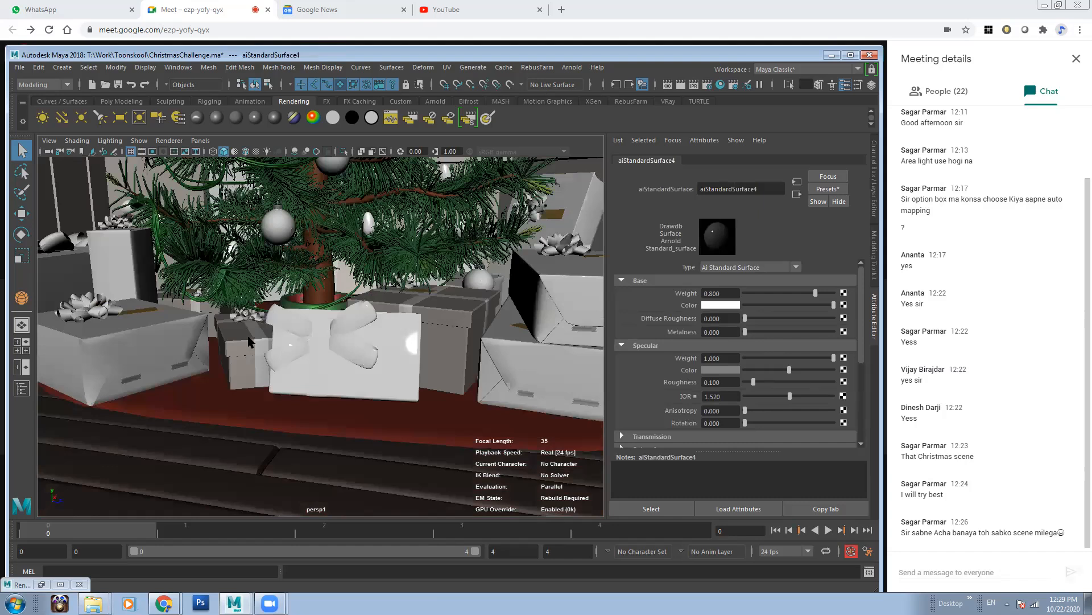
left_click(236, 340)
left_click(713, 161)
left_click(749, 263)
scroll(797, 366, "down", 2)
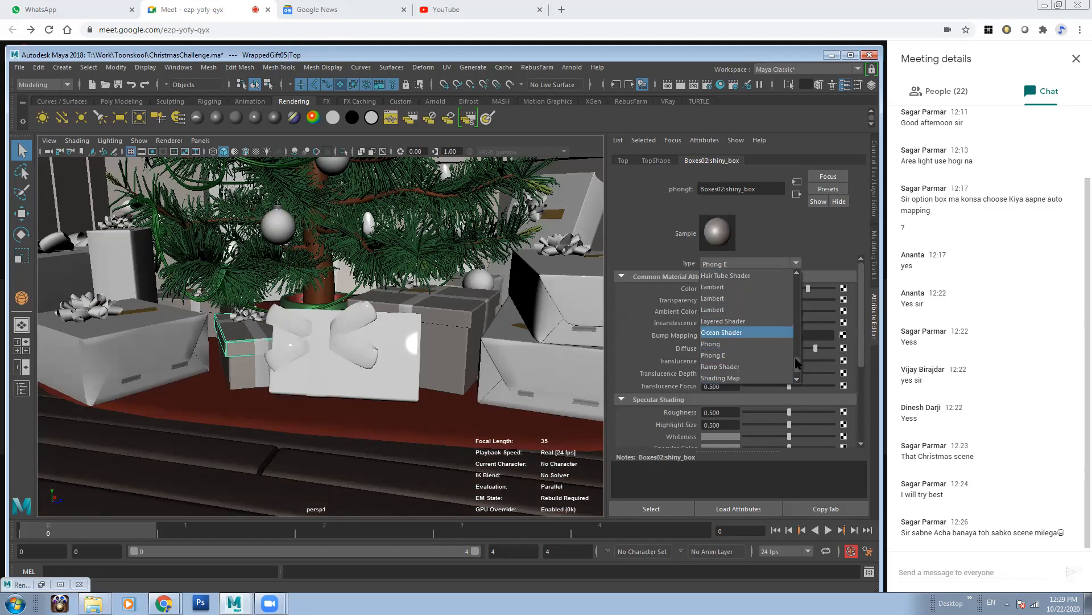
scroll(797, 357, "up", 6)
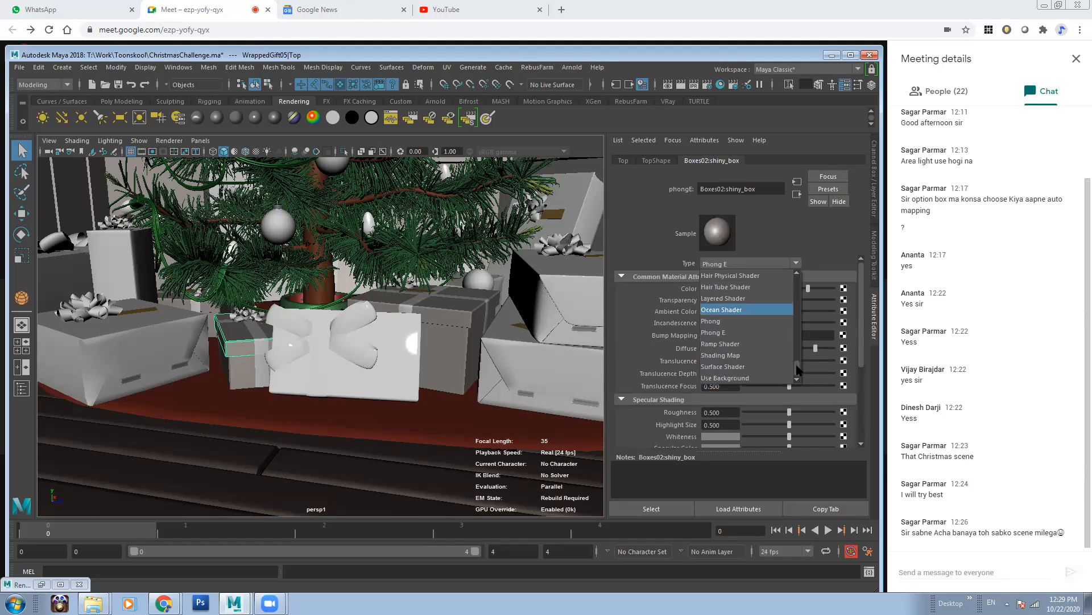
scroll(796, 357, "up", 4)
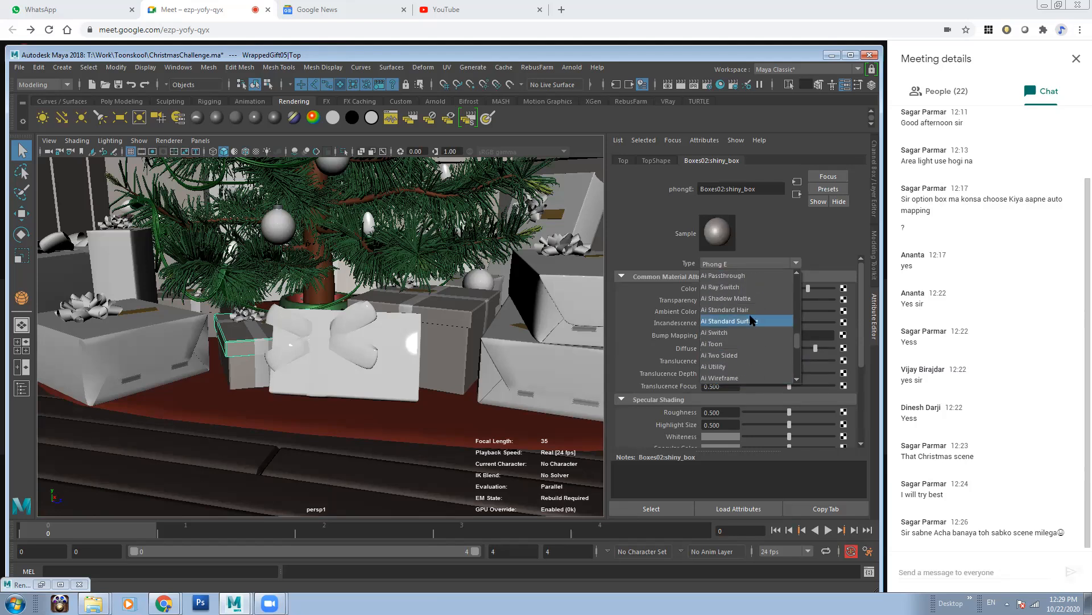
left_click(742, 321)
Step: Select a drawer front of the wooden dresser and change its Wood3 material type to Ai Standard Surface
scroll(292, 325, "down", 4)
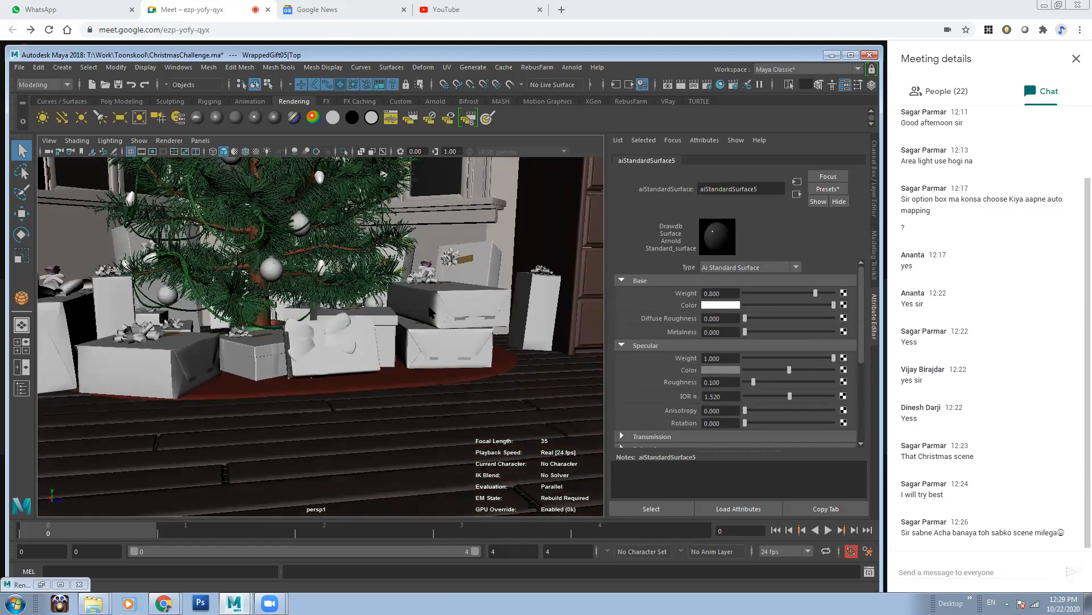
left_click_drag(291, 325, 451, 387, "alt")
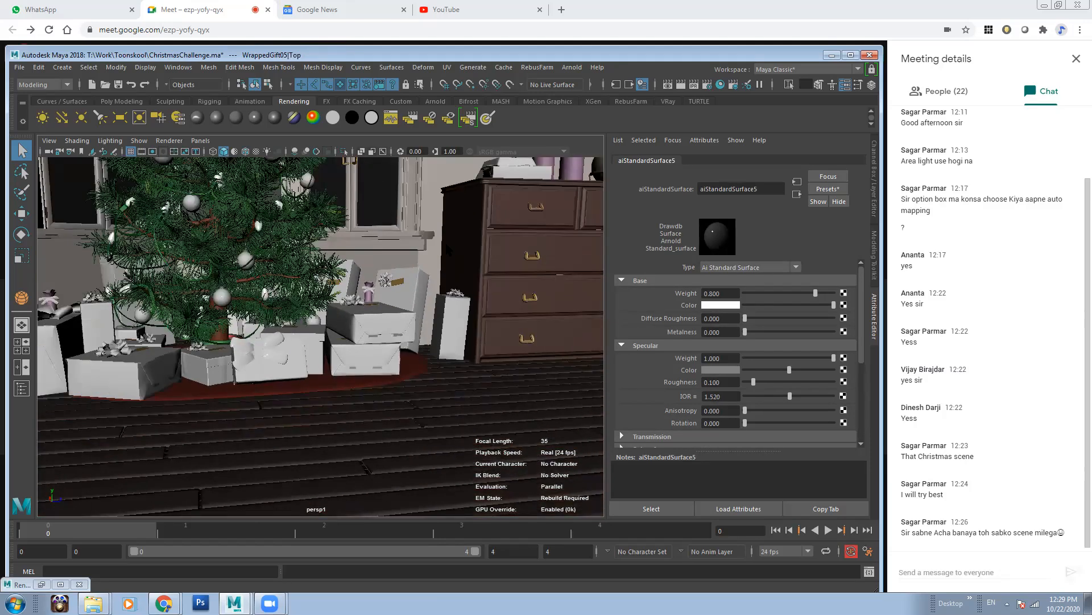
scroll(313, 311, "up", 2)
middle_click_drag(314, 311, 299, 339, "alt")
left_click(516, 253)
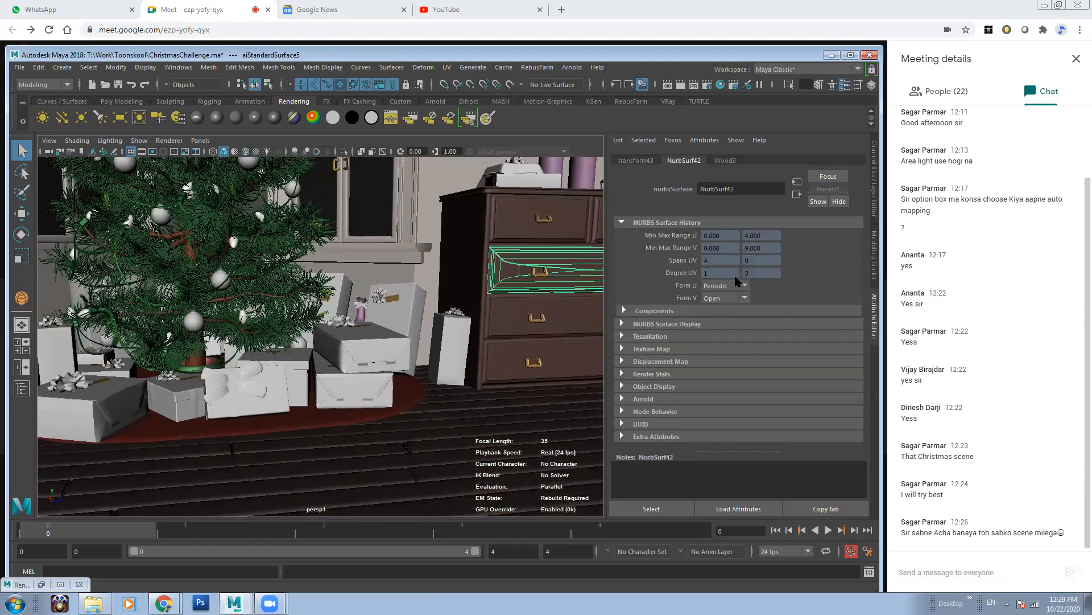
left_click(726, 161)
left_click(749, 263)
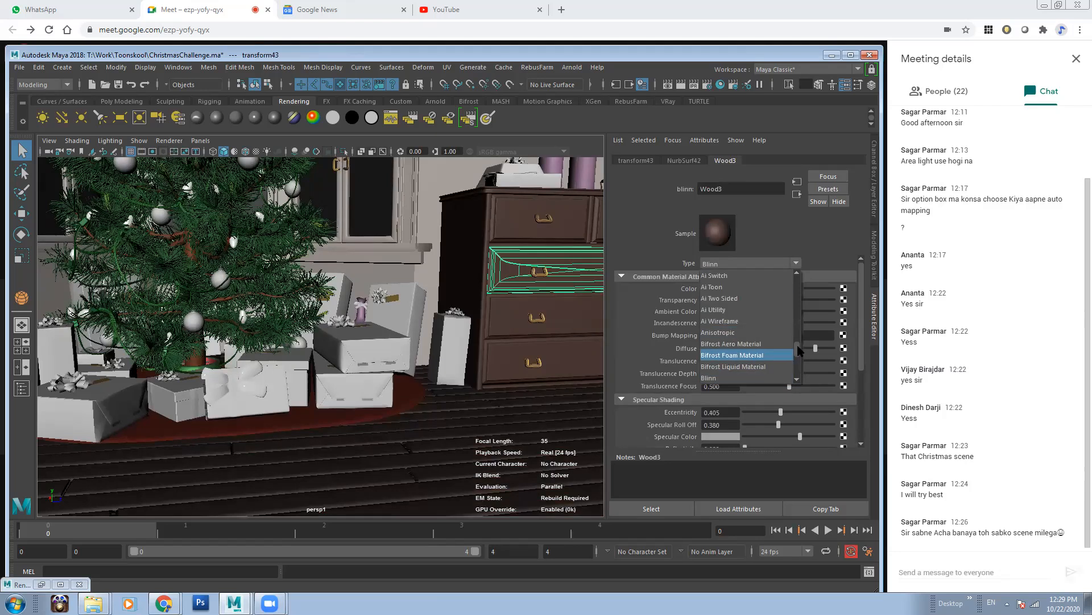
scroll(798, 347, "up", 1)
left_click(729, 276)
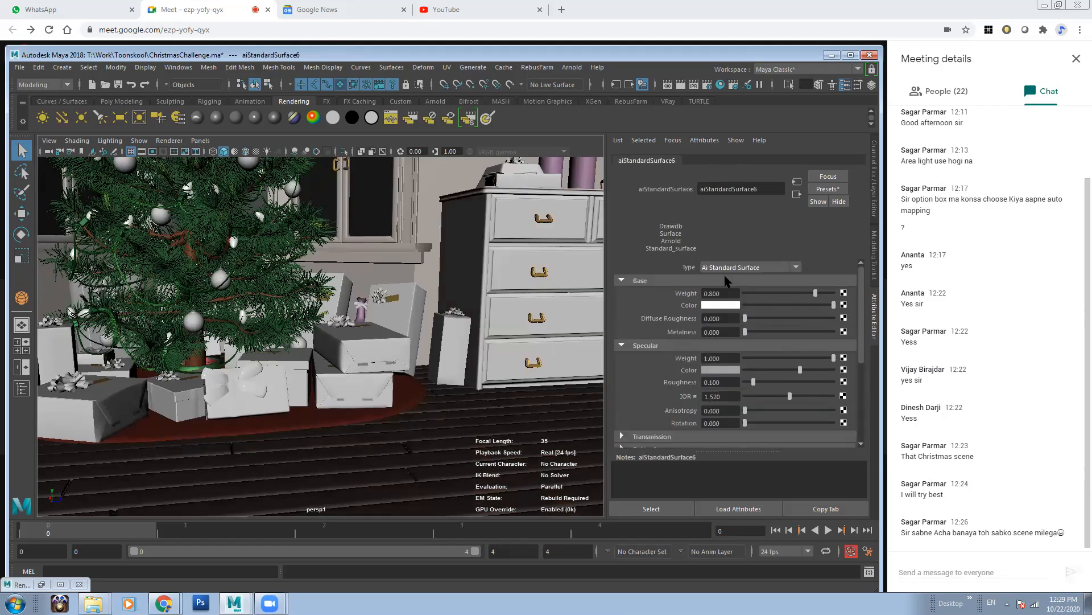
Step: Select a drawer handle on the dresser and change its Brass material type to Ai Standard Surface
left_click_drag(404, 301, 381, 296, "alt")
left_click(455, 243)
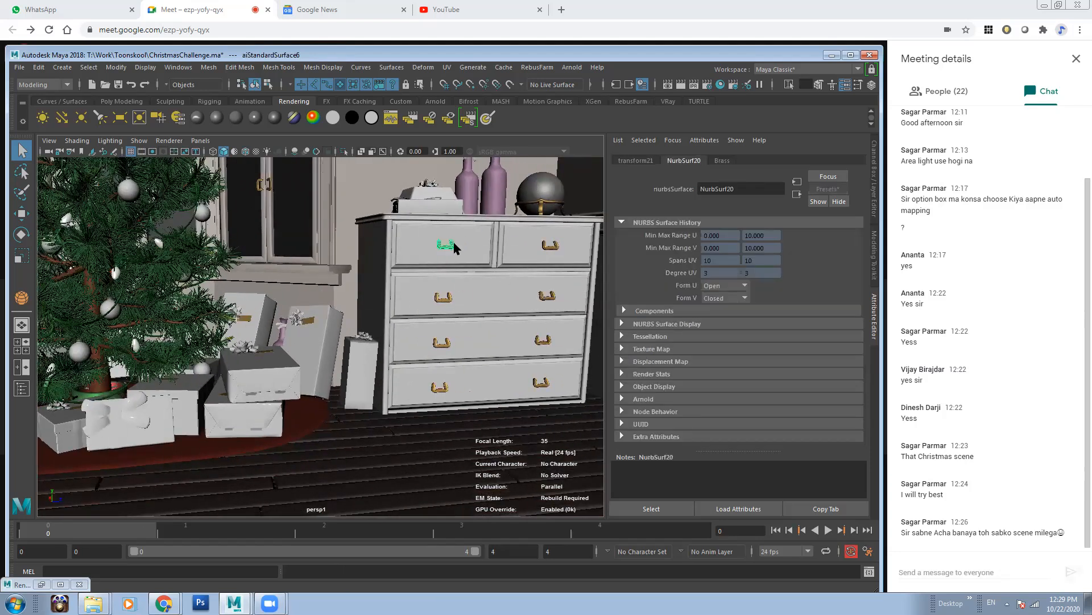
left_click(720, 161)
left_click(774, 263)
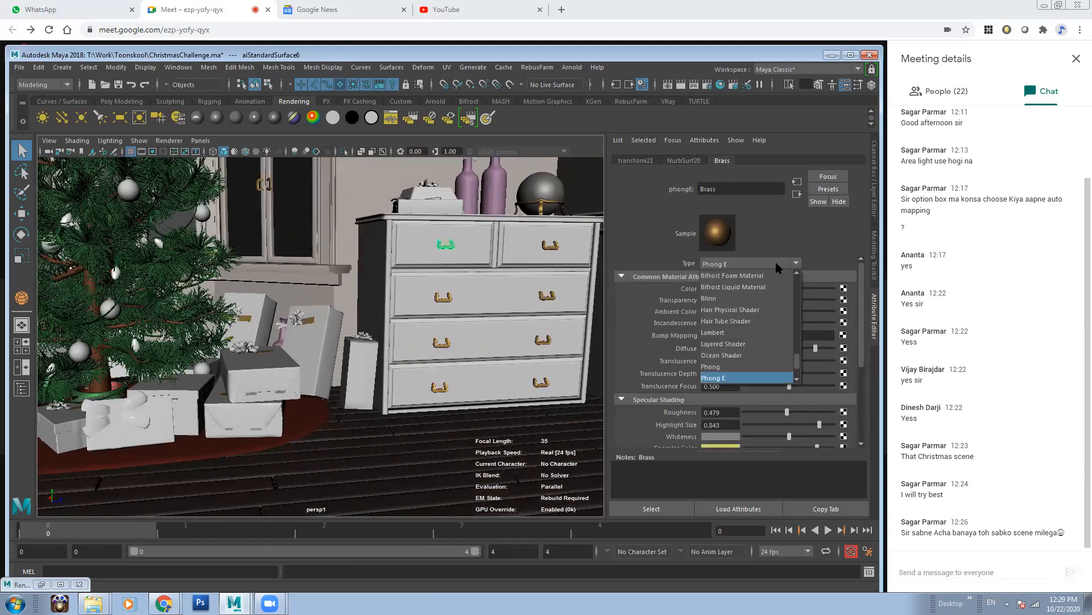
left_click_drag(799, 357, 802, 335)
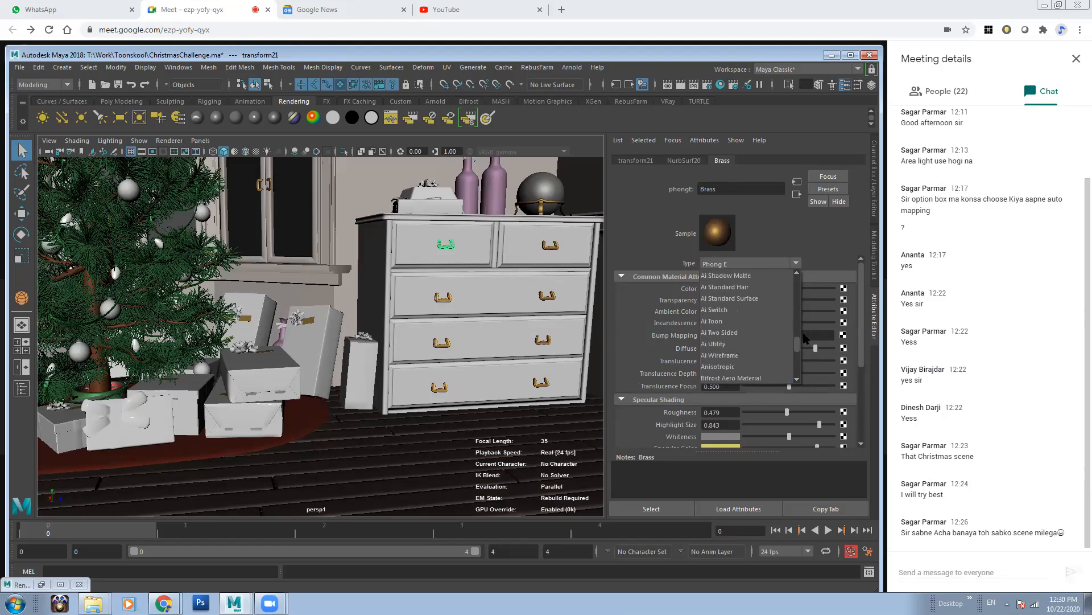
left_click(761, 299)
Step: Select a wrapped bottle on top of the dresser and change its TissuePaper material type to Ai Standard Surface
left_click_drag(453, 255, 444, 272, "alt")
middle_click_drag(505, 205, 398, 337, "alt")
left_click_drag(397, 336, 360, 326, "alt")
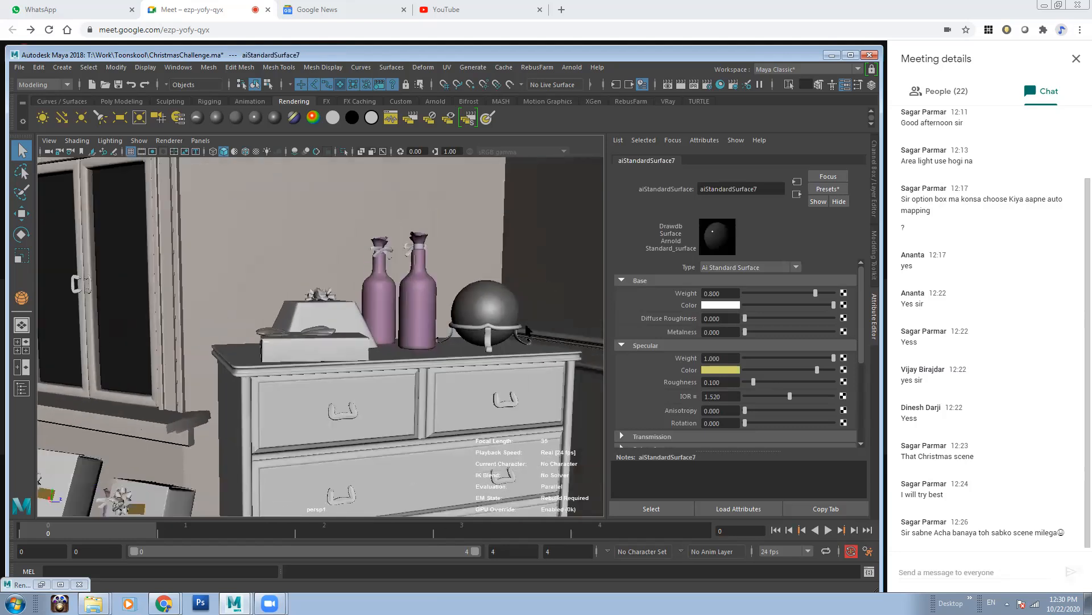
left_click(413, 263)
left_click(855, 164)
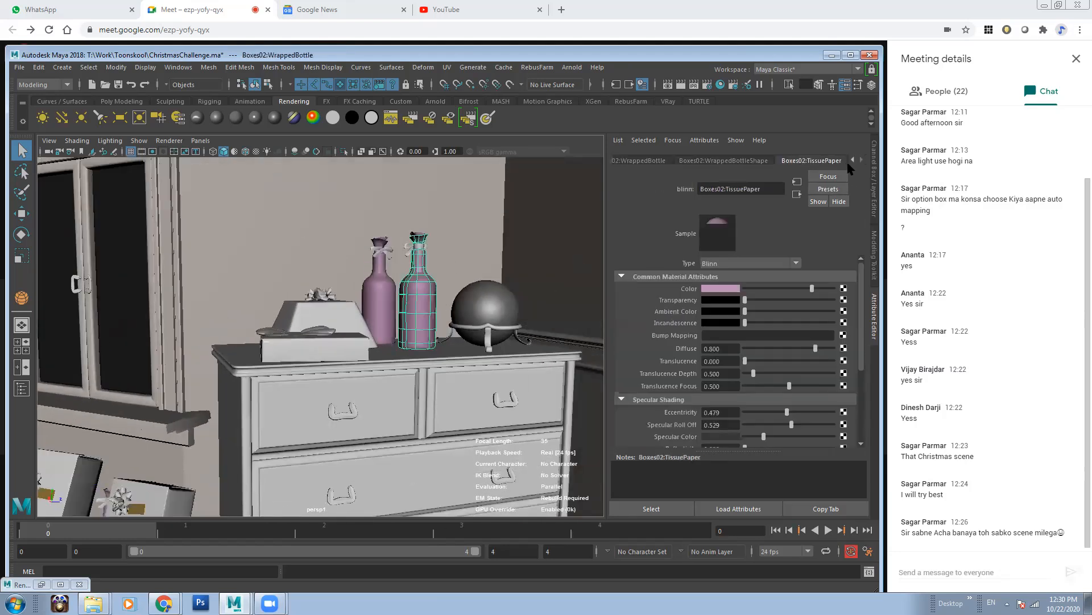
left_click(740, 262)
scroll(774, 322, "up", 4)
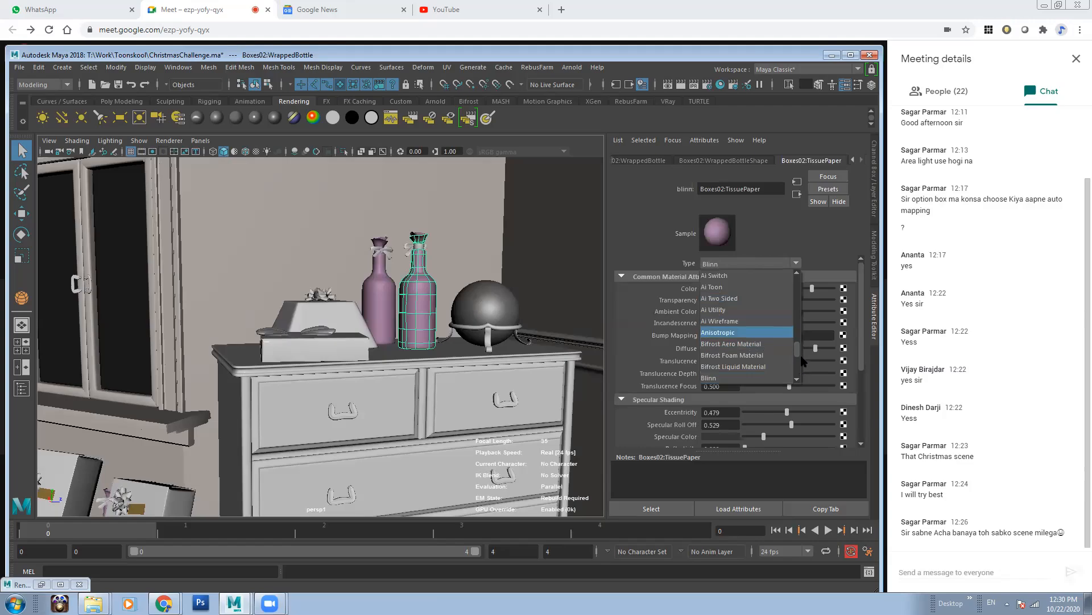
left_click(757, 302)
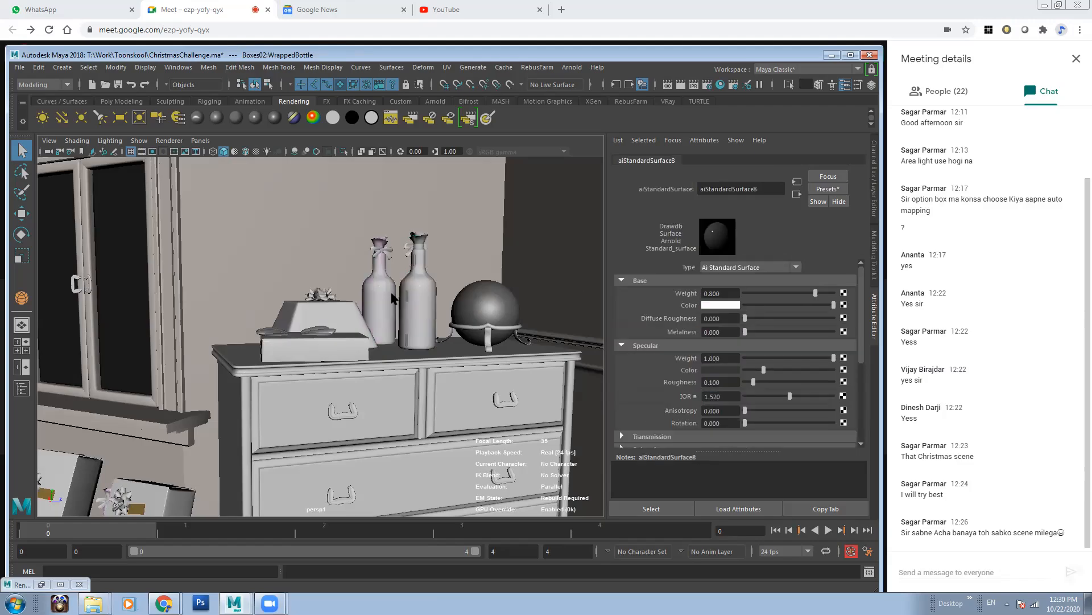
Step: Select the fireplace base with its chimney hood and change its Fireplace1 material type to Ai Standard Surface
left_click_drag(393, 297, 285, 341, "alt")
right_click_drag(285, 342, 629, 268, "alt")
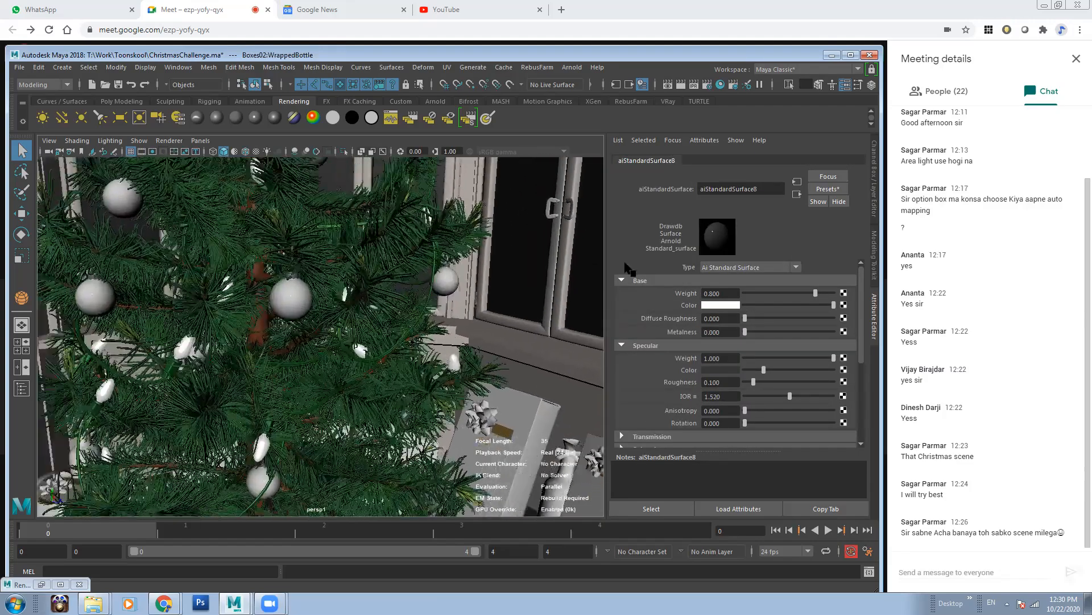
middle_click_drag(318, 273, 512, 285, "alt")
right_click_drag(512, 285, 302, 377, "alt")
middle_click_drag(425, 398, 446, 239, "alt")
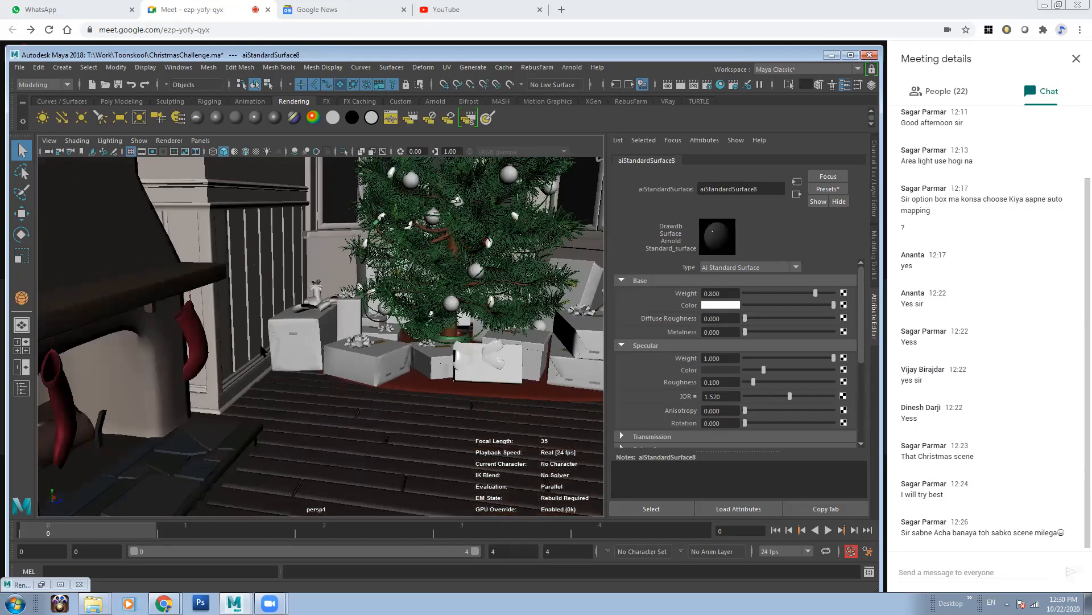
right_click_drag(228, 256, 129, 259, "alt")
left_click(132, 282)
right_click_drag(512, 341, 445, 359, "alt")
key("f")
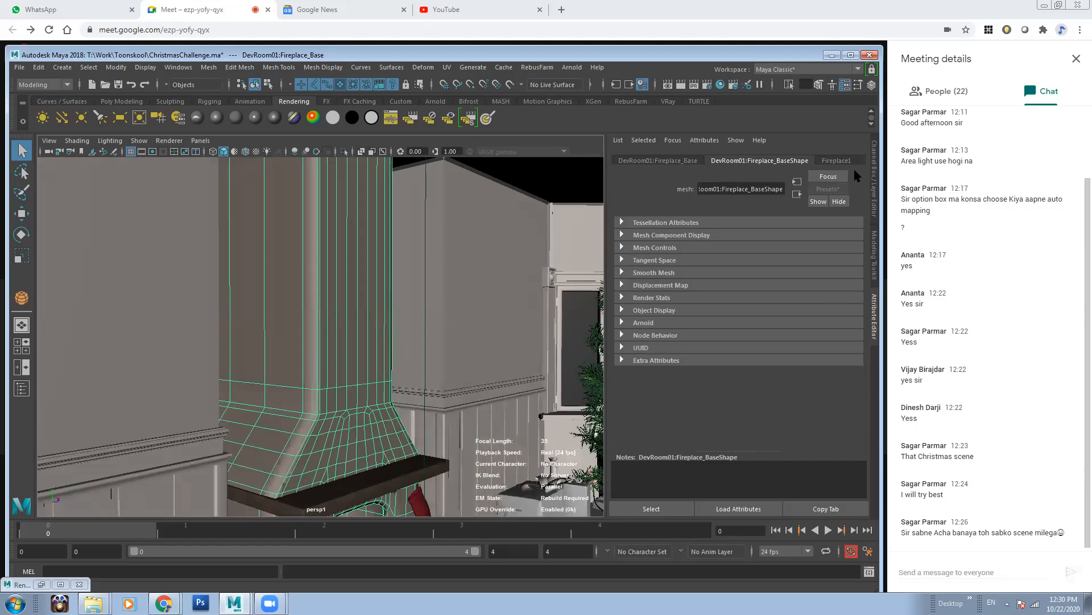
left_click(836, 161)
left_click(756, 263)
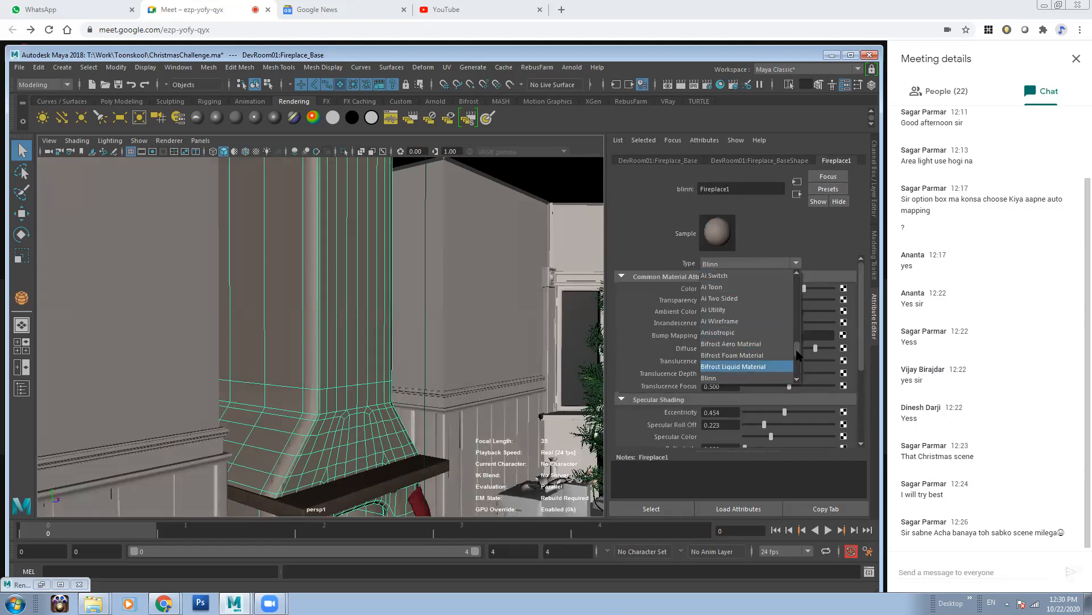
scroll(799, 355, "up", 1)
left_click(734, 281)
Step: Select the room walls beside the chimney and change their PaintedWalls material type to Ai Standard Surface
left_click_drag(586, 380, 156, 400, "alt")
left_click(455, 372)
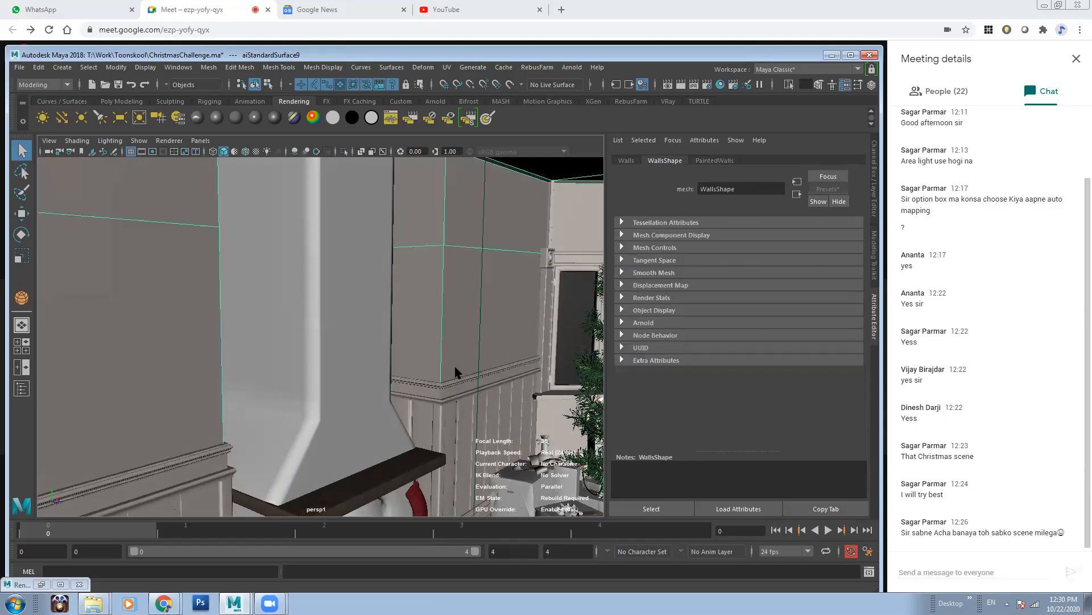
left_click(714, 161)
left_click(757, 264)
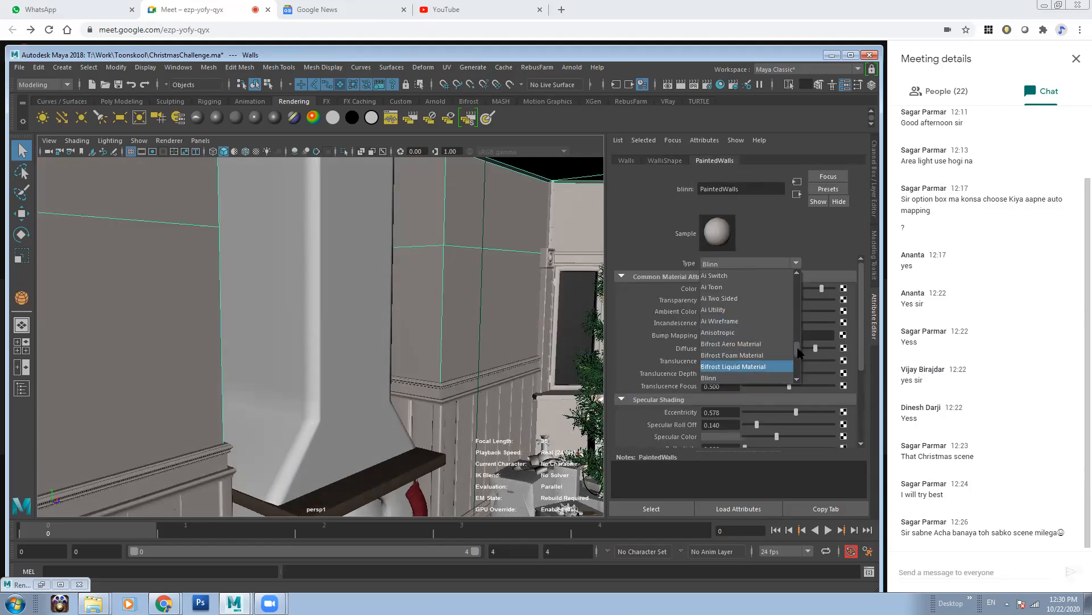
left_click_drag(798, 348, 799, 343)
left_click(749, 276)
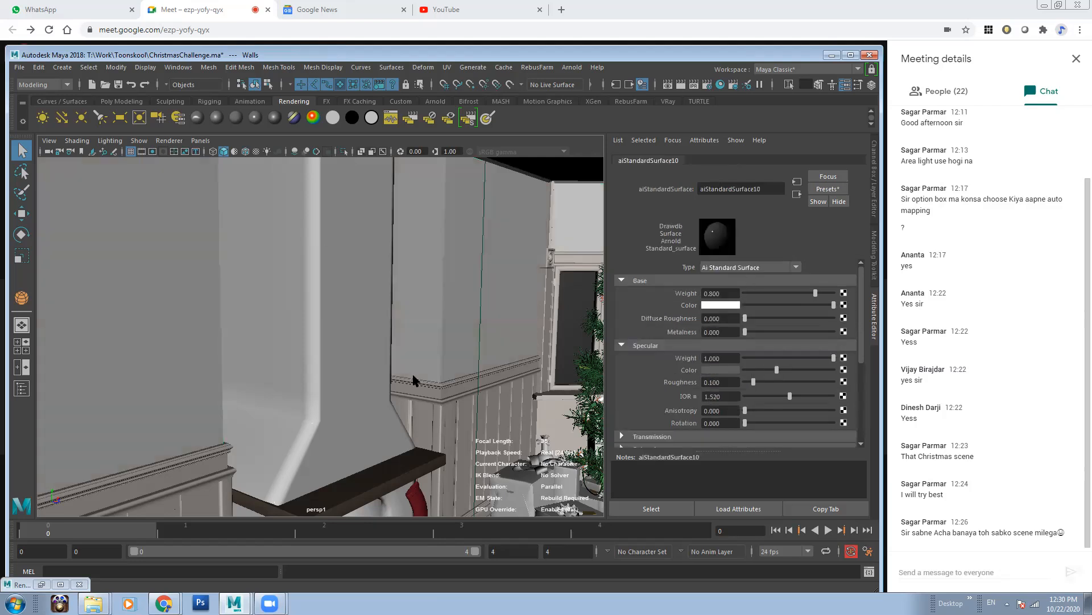
Step: Change the wall moulding's WoodTrim material type to Ai Standard Surface and check the material on the wall panel strip below
left_click(447, 397)
left_click(721, 160)
left_click(765, 264)
left_click_drag(796, 350, 799, 341)
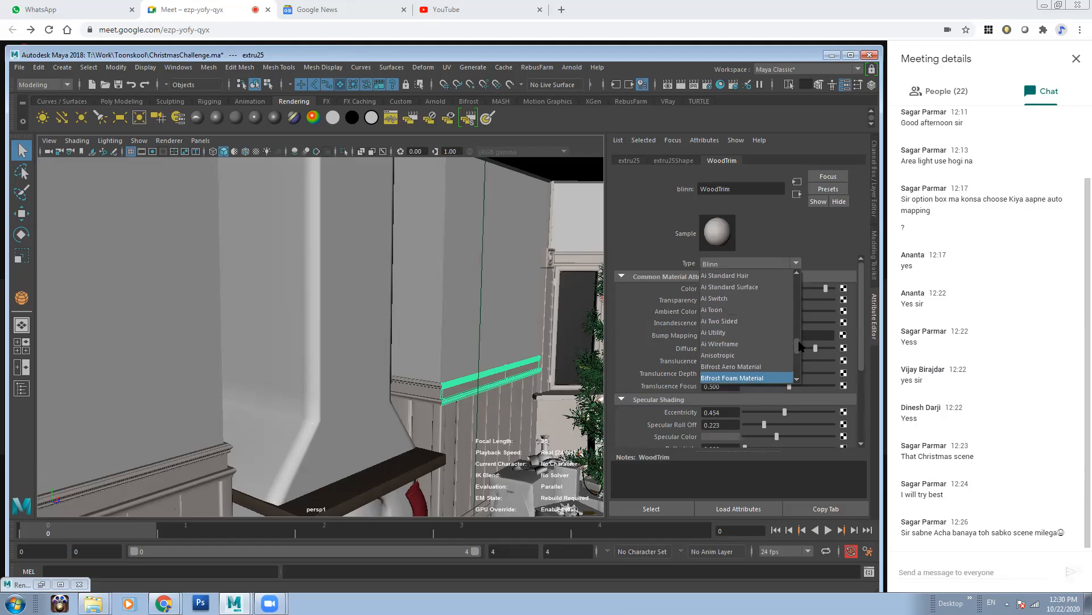
left_click(743, 288)
left_click(459, 400)
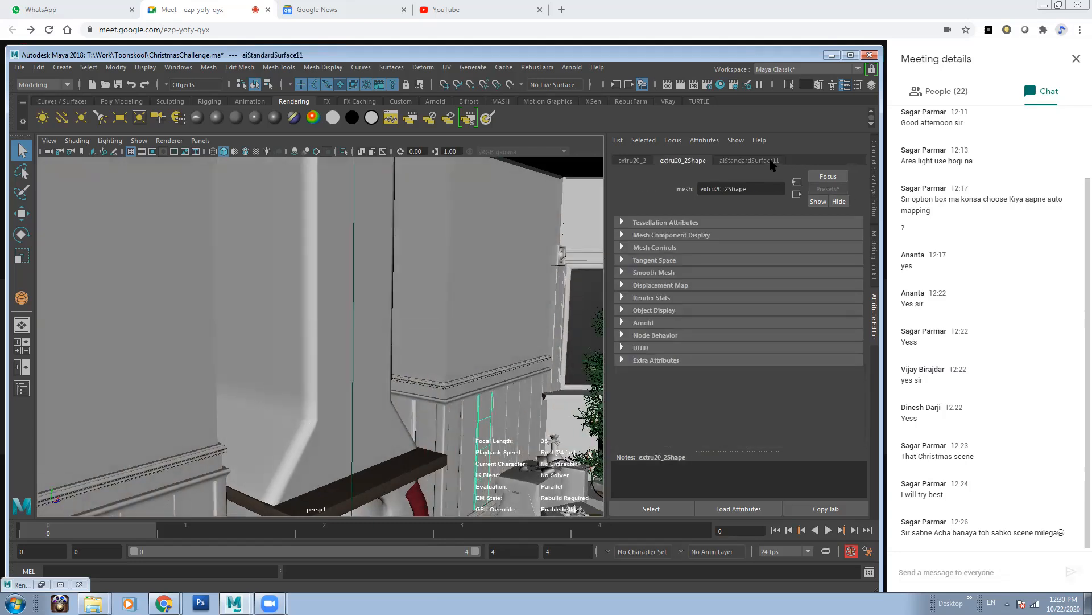
left_click(770, 160)
Step: Select the stocking on the far side of the fireplace and change its Stocking material type to Ai Standard Surface
left_click_drag(418, 345, 369, 326, "alt")
middle_click_drag(403, 399, 376, 237, "alt")
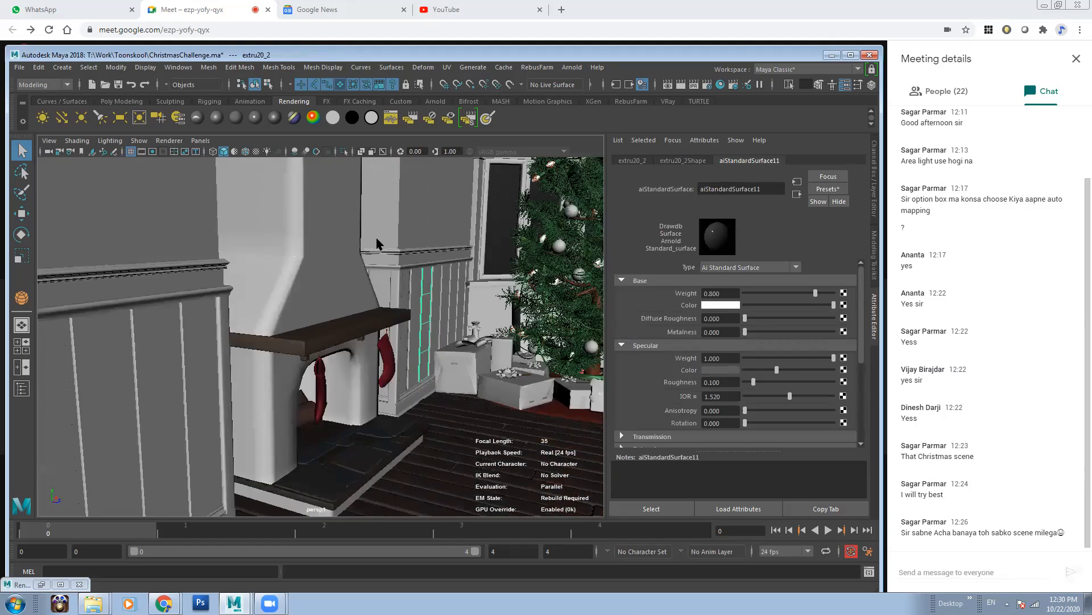
scroll(376, 242, "up", 2)
left_click(402, 360)
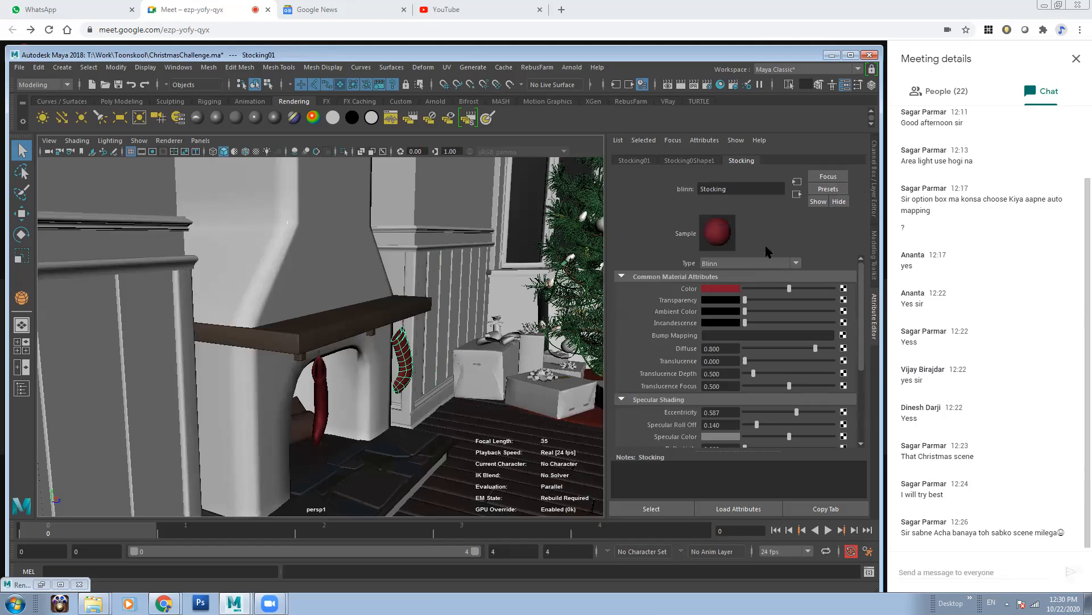
left_click(765, 263)
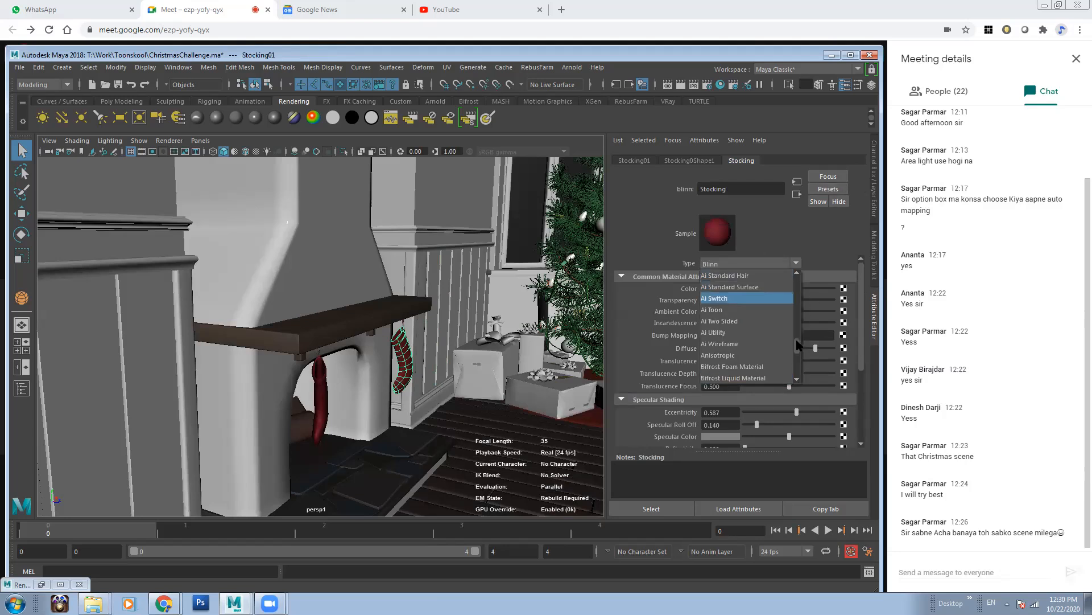
left_click(745, 287)
Step: Select the wooden mantel above the fireplace and change its Wood2 material type to Ai Standard Surface
left_click(335, 335)
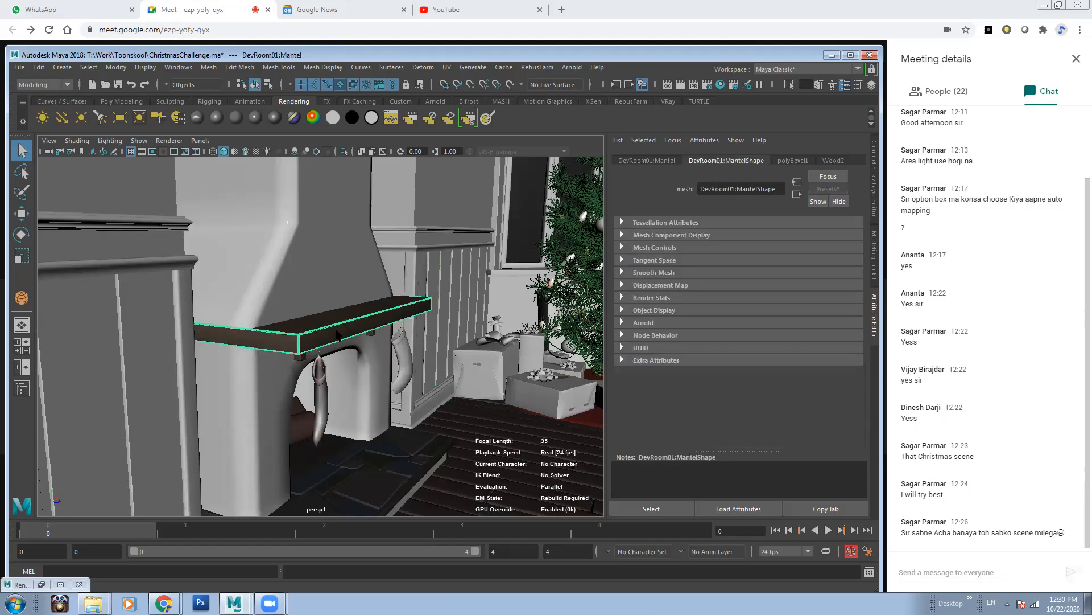
left_click(828, 160)
left_click(733, 263)
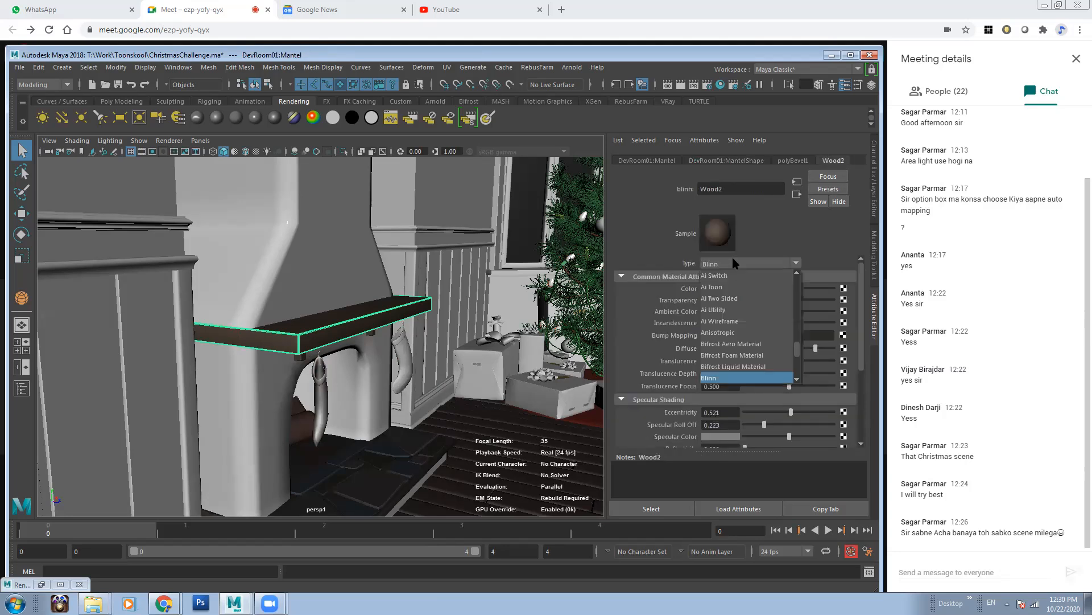
scroll(797, 351, "up", 1)
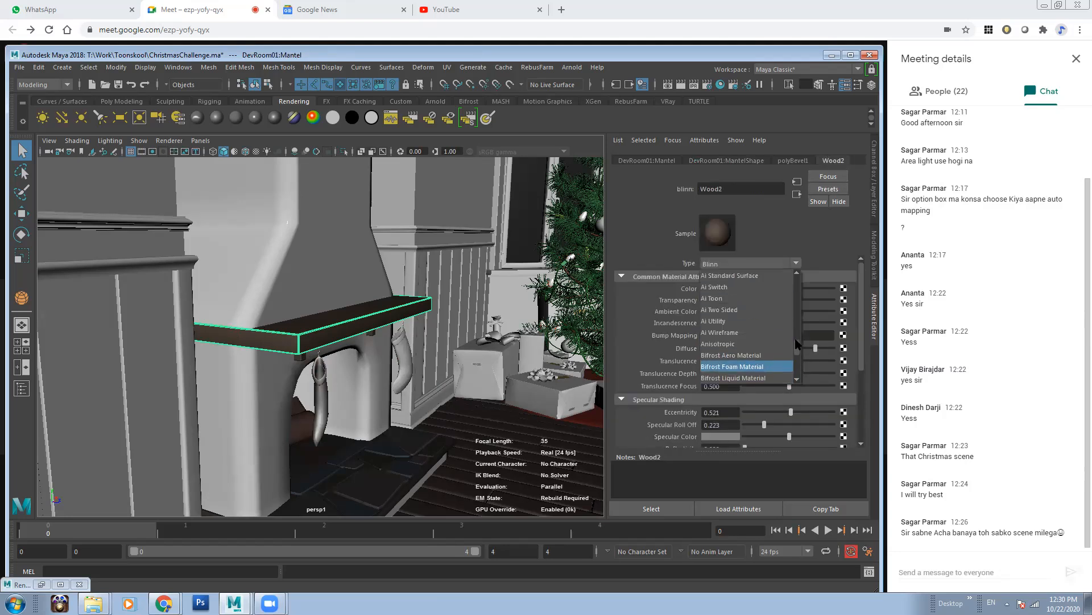
left_click(740, 286)
Step: Select the log inside the fireplace and change its Wood4 material type to Ai Standard Surface
left_click_drag(337, 414, 307, 418, "alt")
left_click(331, 420)
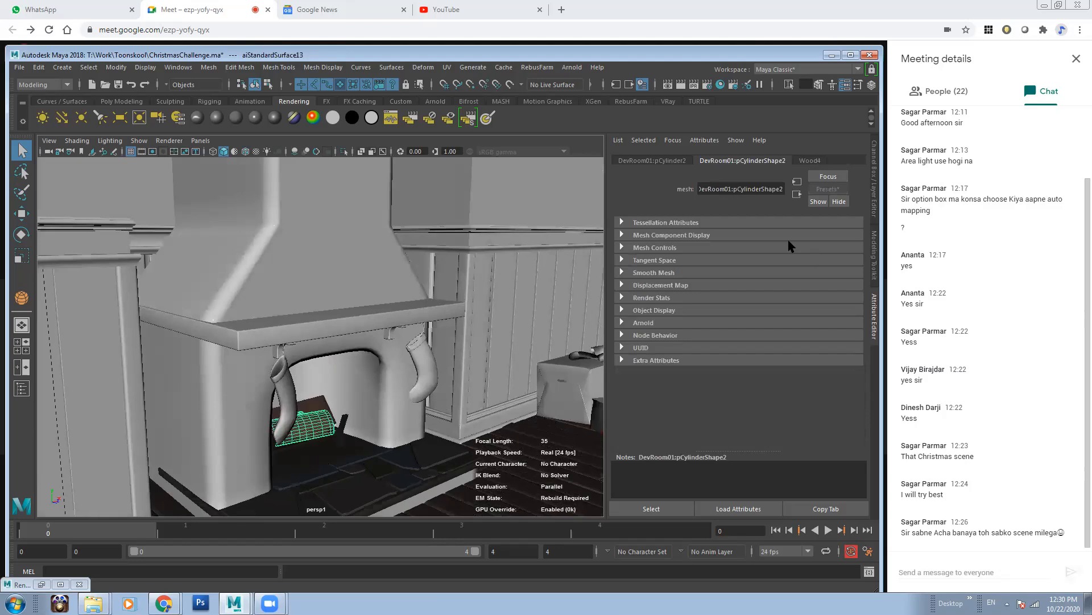
left_click(807, 162)
left_click(761, 264)
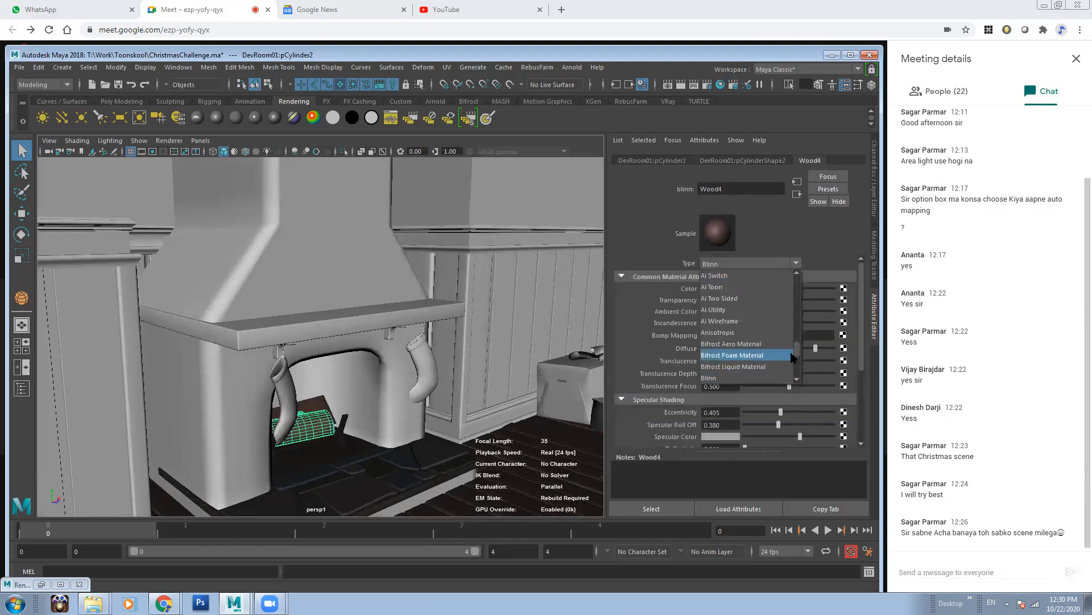
left_click(751, 290)
Step: Select all the individual stone slabs on the fireplace hearth and combine them into one mesh
left_click_drag(314, 373, 400, 423, "alt")
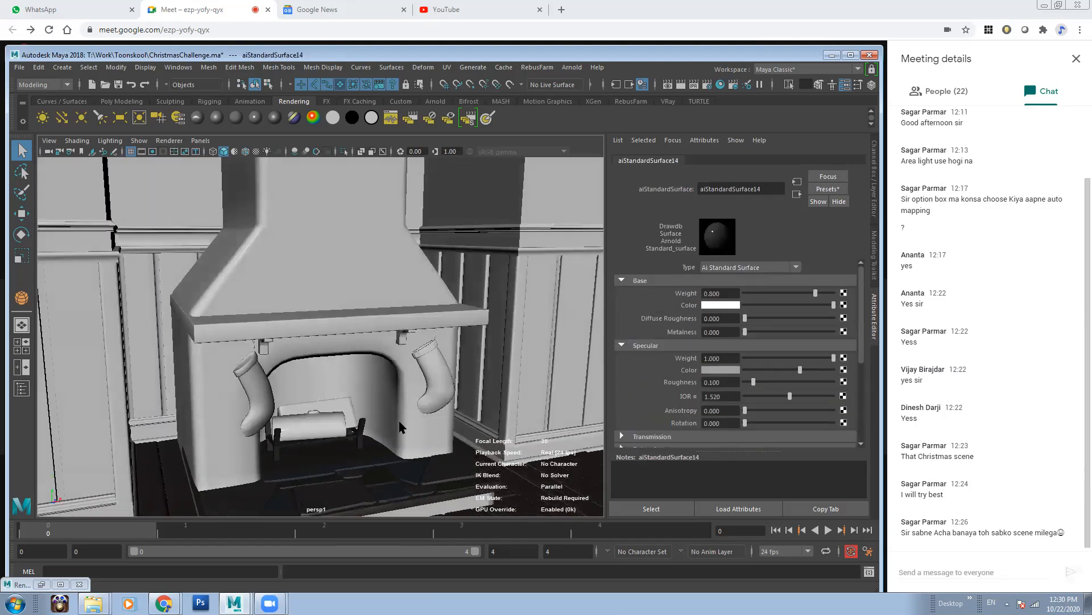
left_click(310, 452)
middle_click_drag(506, 348, 517, 305, "alt")
left_click_drag(402, 341, 395, 386, "alt")
scroll(392, 387, "up", 3)
left_click(387, 407)
left_click(332, 402, "shift")
left_click(287, 424, "shift")
left_click(387, 392, "shift")
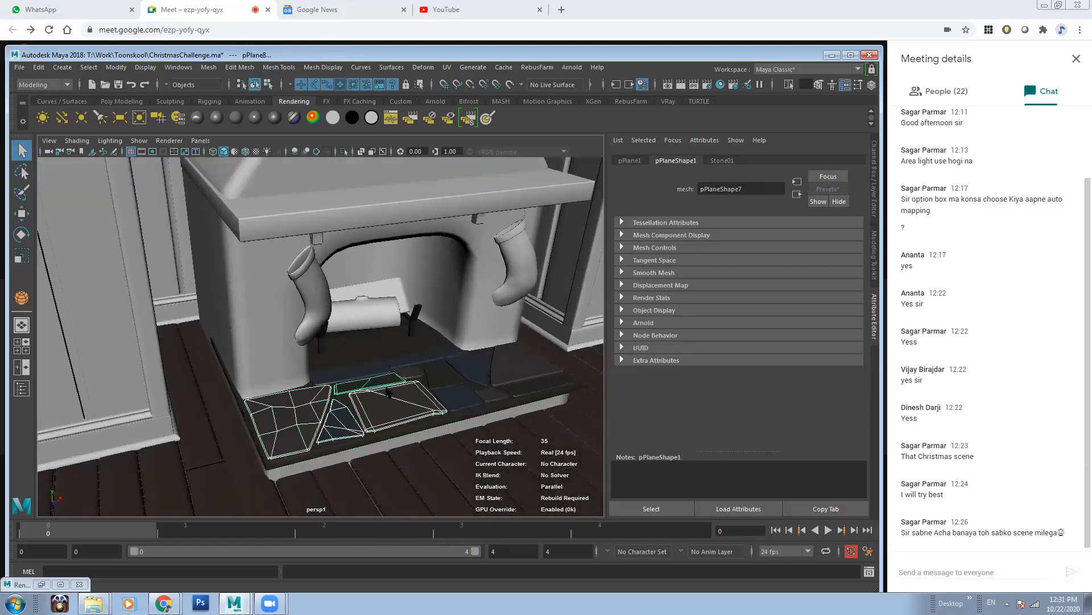
left_click(408, 371, "shift")
left_click(453, 375, "shift")
left_click(460, 396, "shift")
left_click(476, 356, "shift")
left_click(492, 393, "shift")
left_click(519, 373, "shift")
left_click(533, 383, "shift")
left_click_drag(422, 379, 343, 429, "alt")
left_click(370, 374, "shift")
left_click(414, 360, "shift")
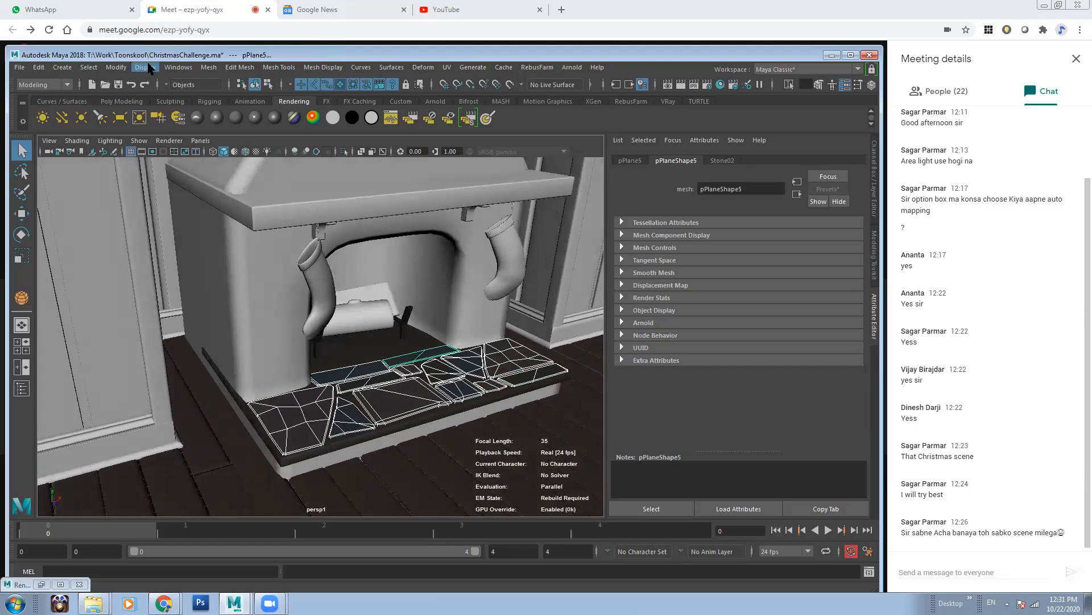
left_click(209, 67)
left_click(230, 111)
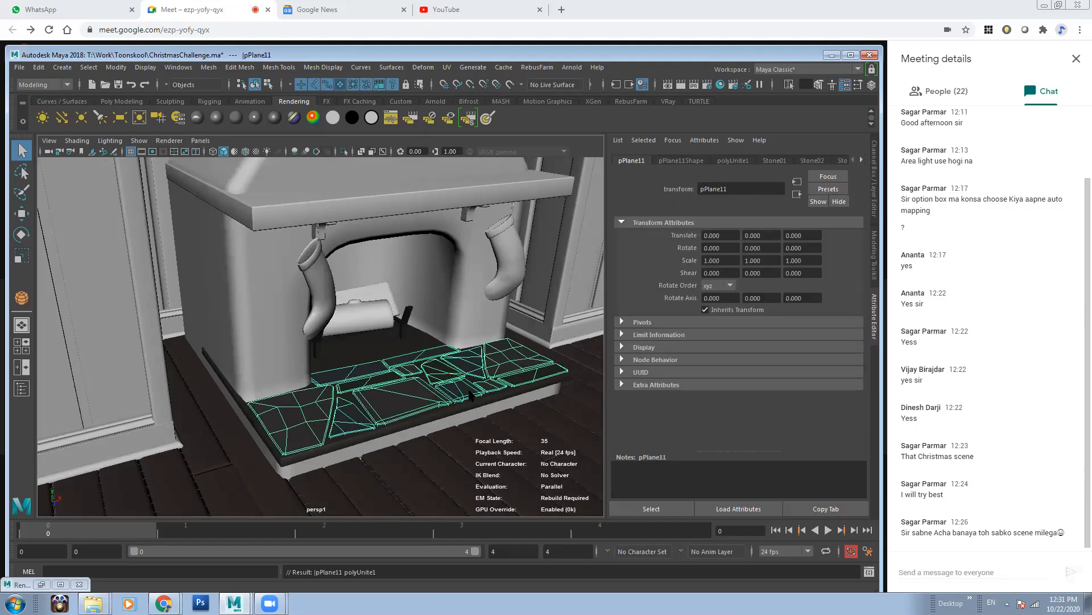
Step: Change the Stone03 material type of the combined hearth stones to Ai Standard Surface
left_click(845, 160)
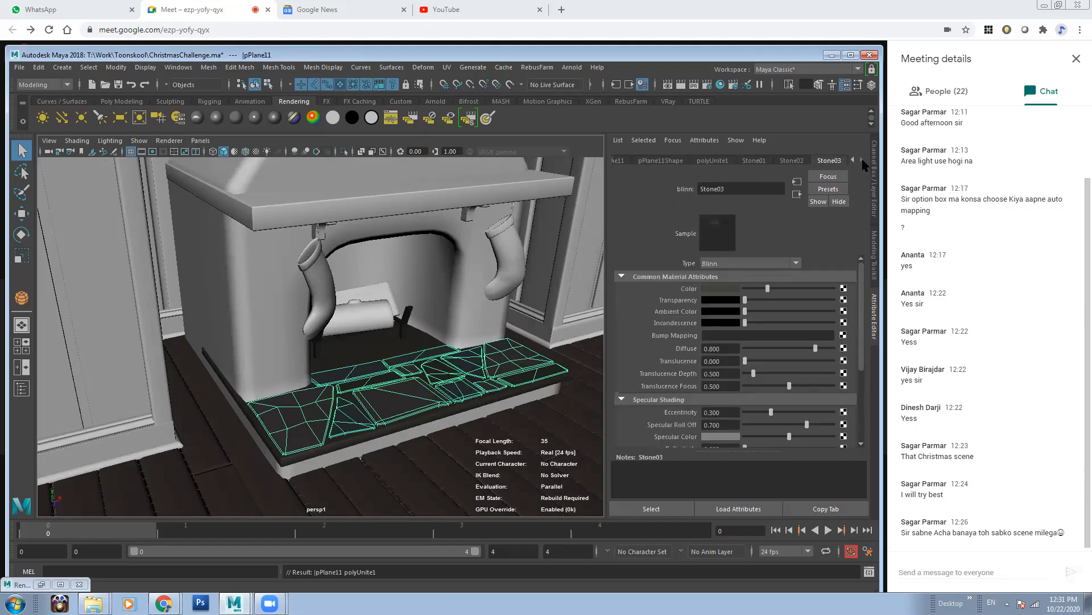
left_click(758, 263)
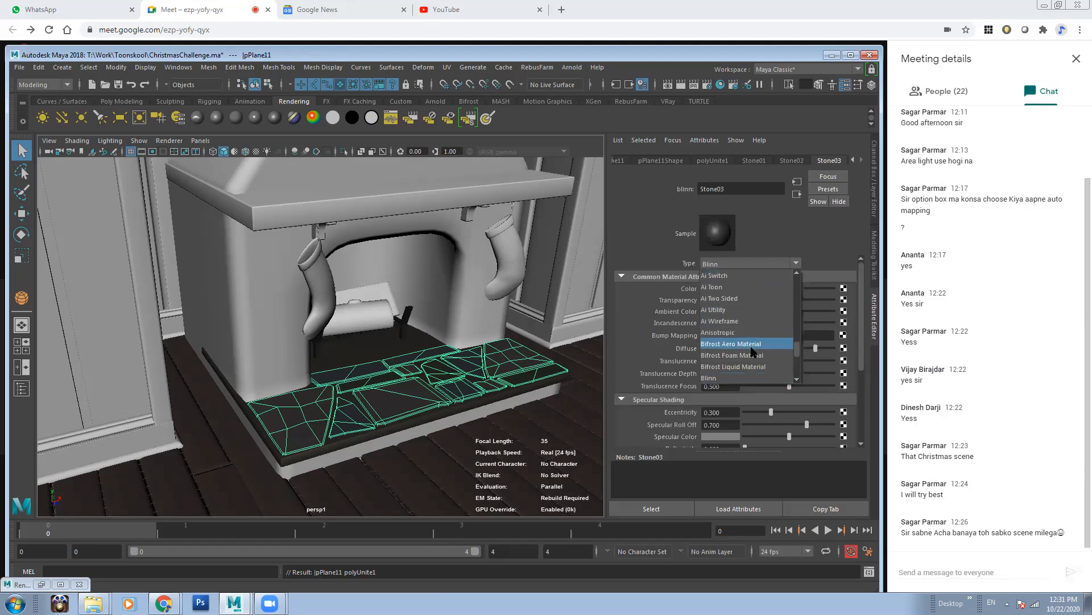
scroll(748, 319, "up", 2)
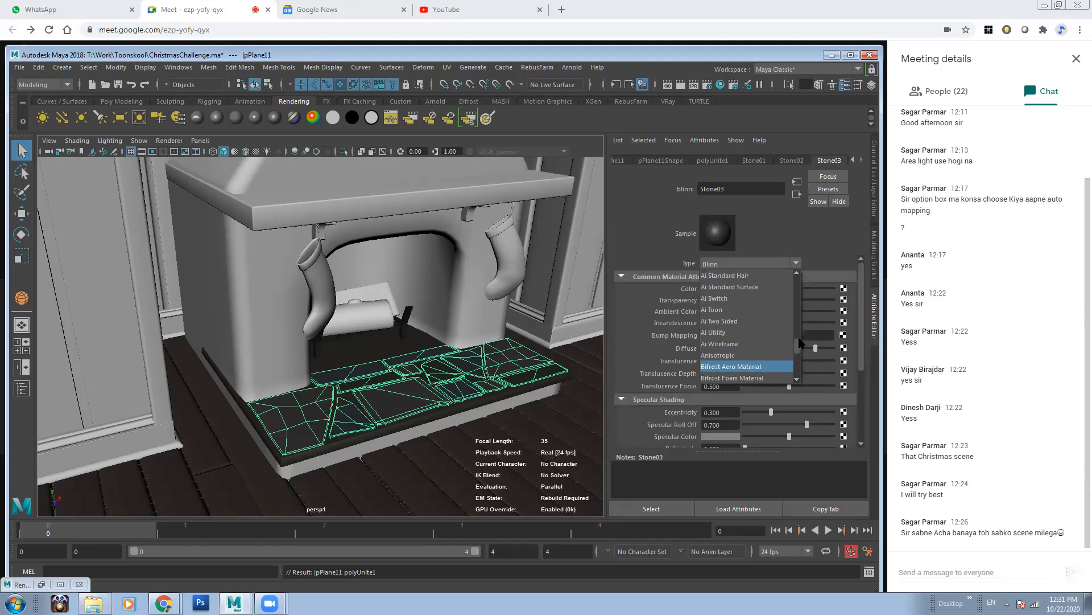
left_click(745, 288)
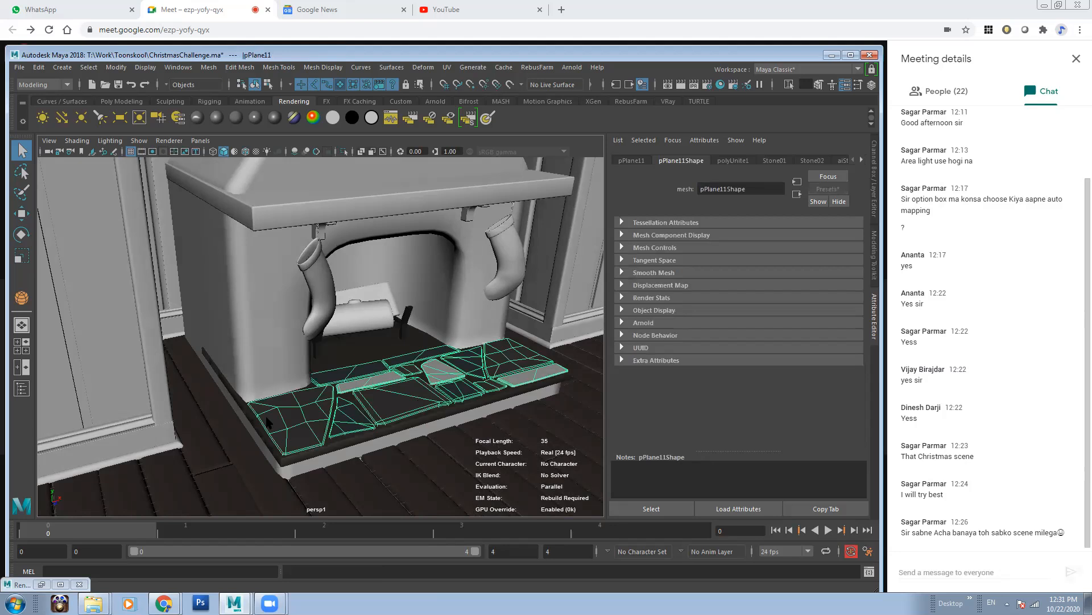
Step: Assign a new Ai Standard Surface material to the whole combined hearth stone mesh
right_click_drag(403, 402, 373, 567)
left_click(574, 255)
left_click(650, 326)
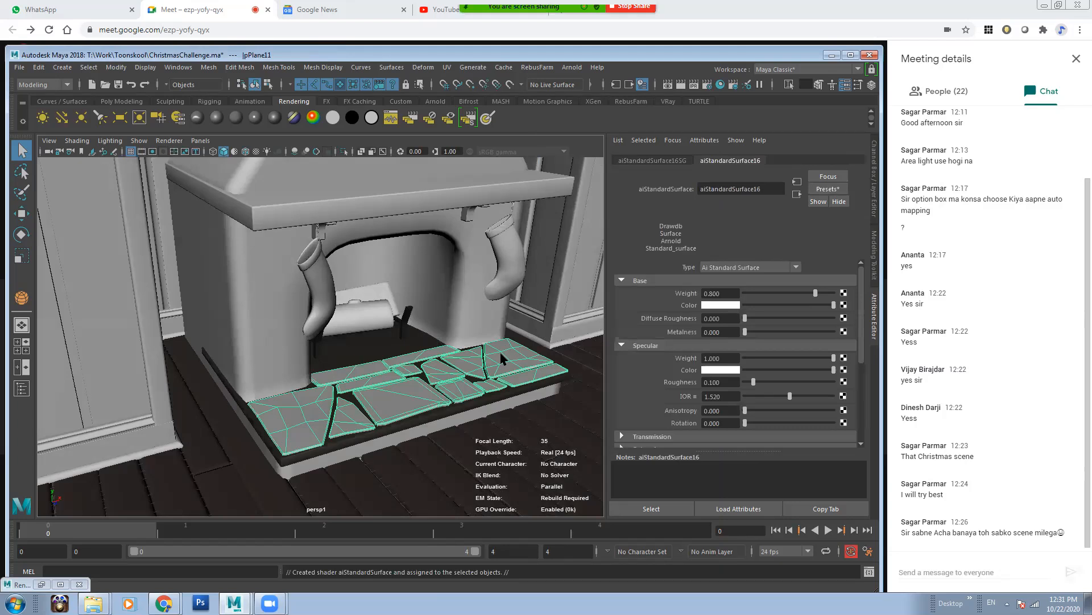
left_click(757, 267)
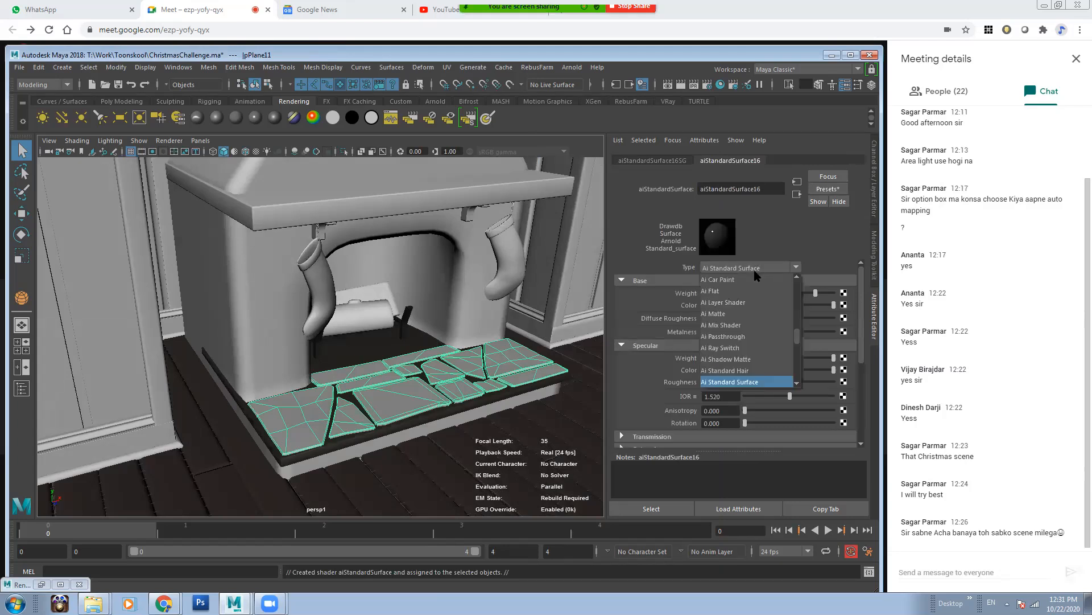
left_click(740, 380)
Step: Select the ledge strip around the fireplace hearth and change its Stone04 material type to Ai Standard Surface
left_click(464, 414)
key("f")
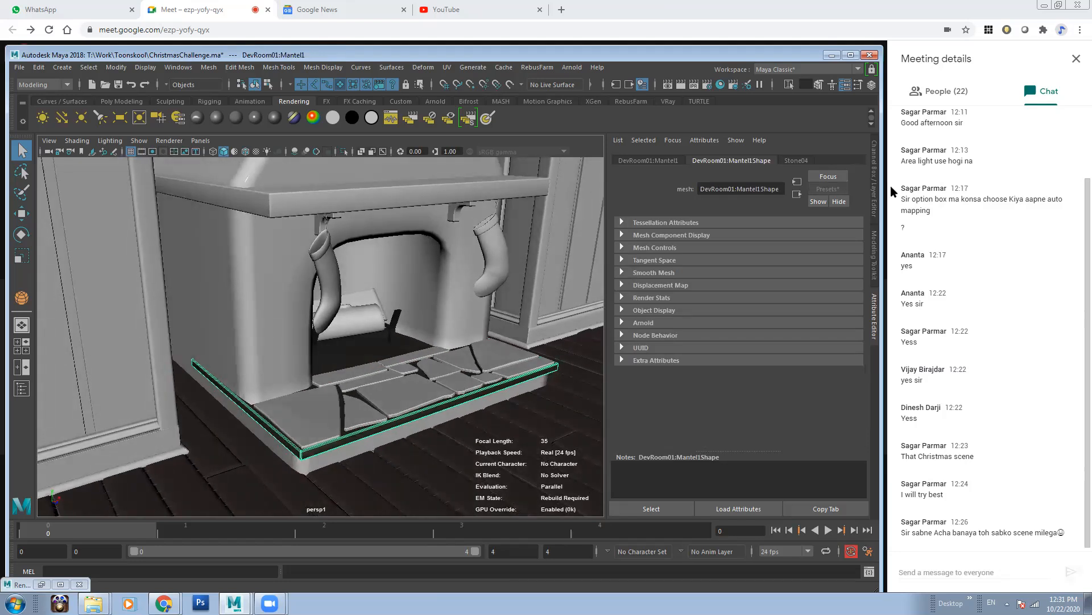
left_click(796, 160)
left_click(739, 263)
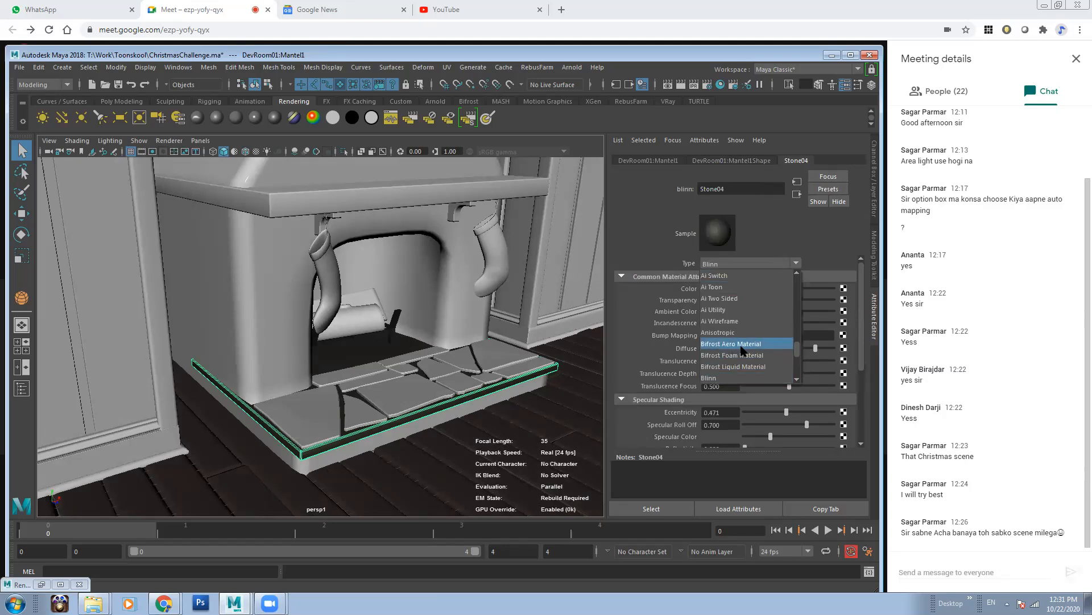
left_click_drag(797, 352, 797, 347)
left_click(758, 299)
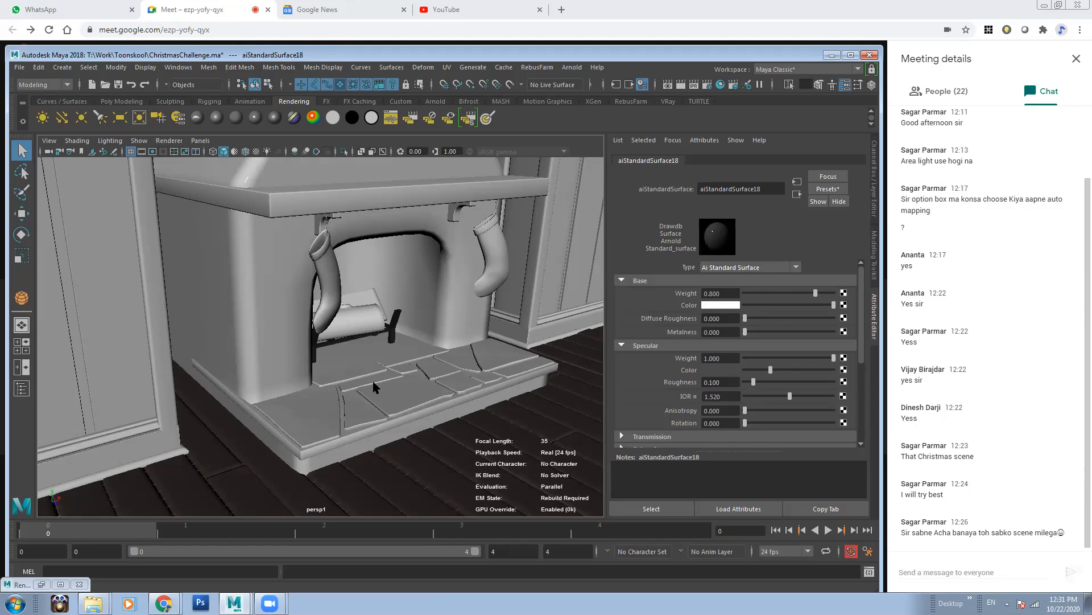
Step: Select the round rug under the Christmas tree and change its RedRug material type to Ai Standard Surface
left_click_drag(486, 418, 358, 330, "alt")
left_click_drag(498, 360, 383, 328, "alt")
left_click(527, 285)
left_click_drag(292, 340, 330, 338, "alt")
key("f")
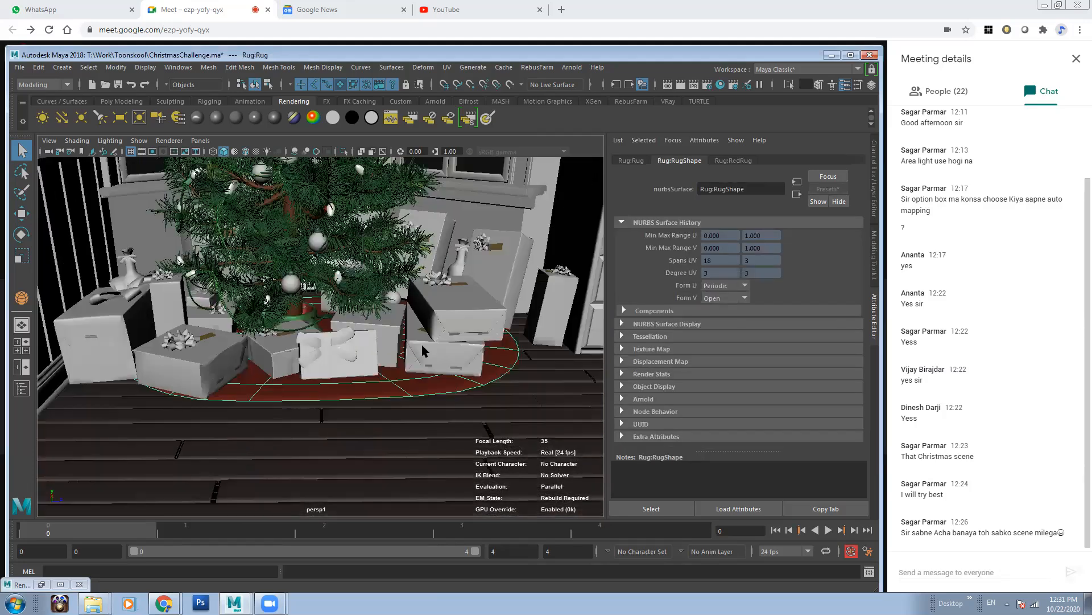
left_click_drag(299, 289, 312, 301, "alt")
right_click_drag(393, 326, 424, 289, "alt")
key("f")
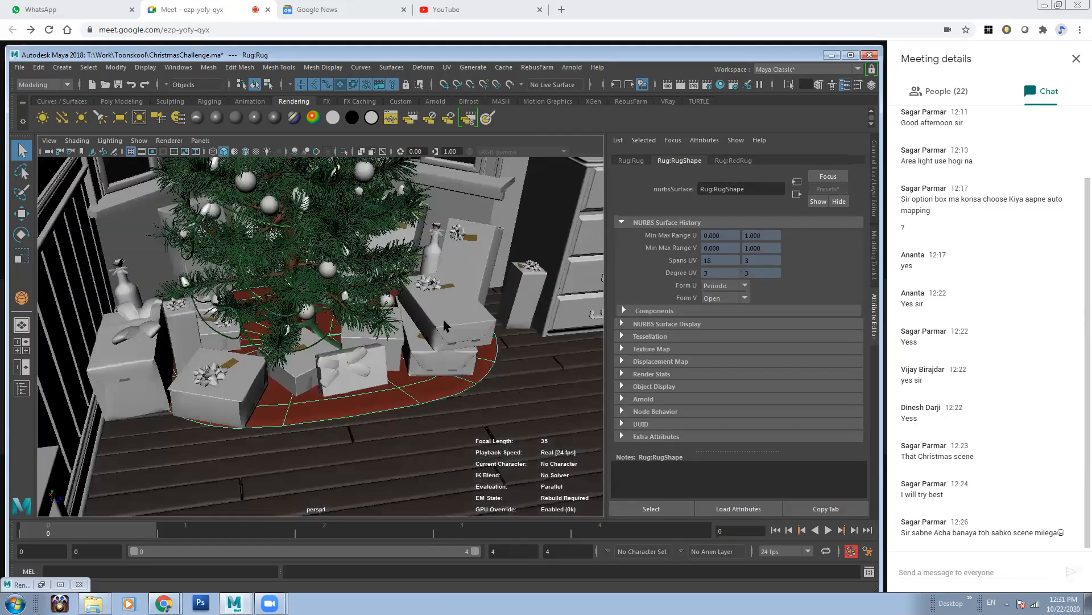
left_click_drag(445, 323, 426, 318, "alt")
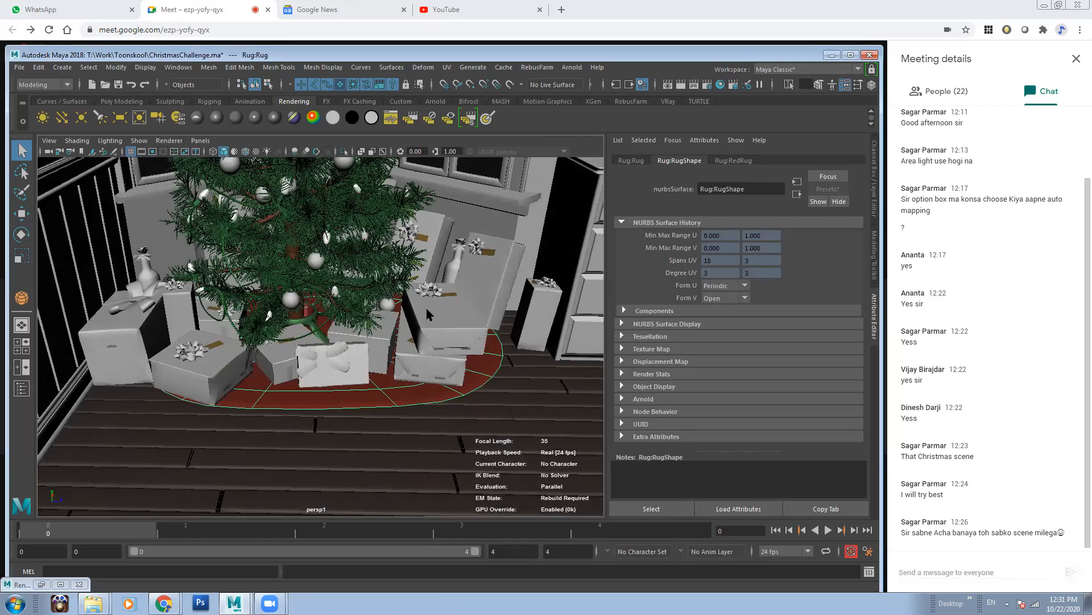
left_click(725, 161)
left_click(761, 264)
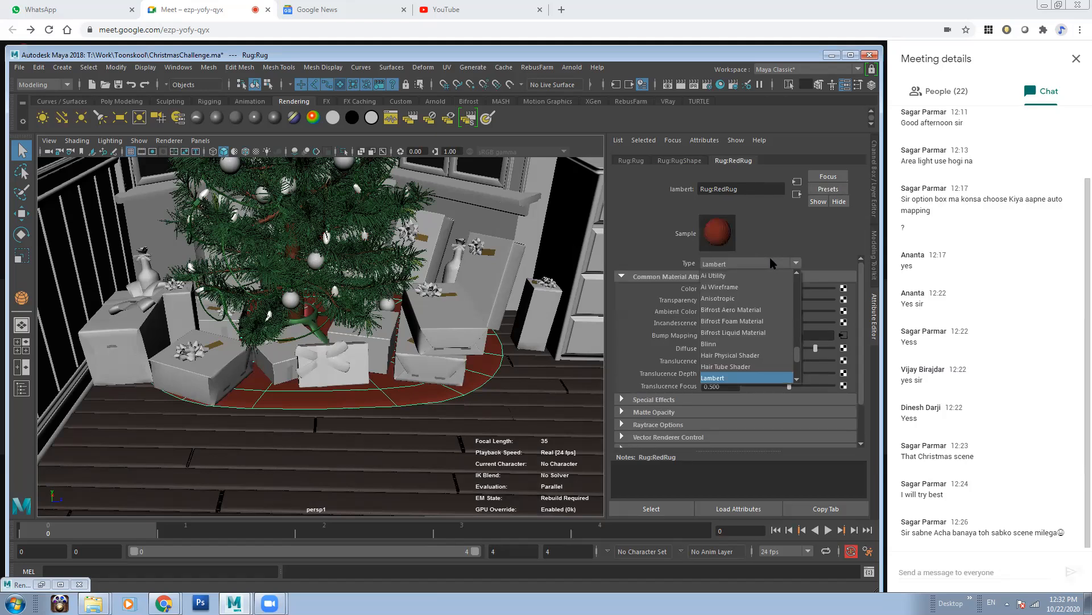
left_click(815, 233)
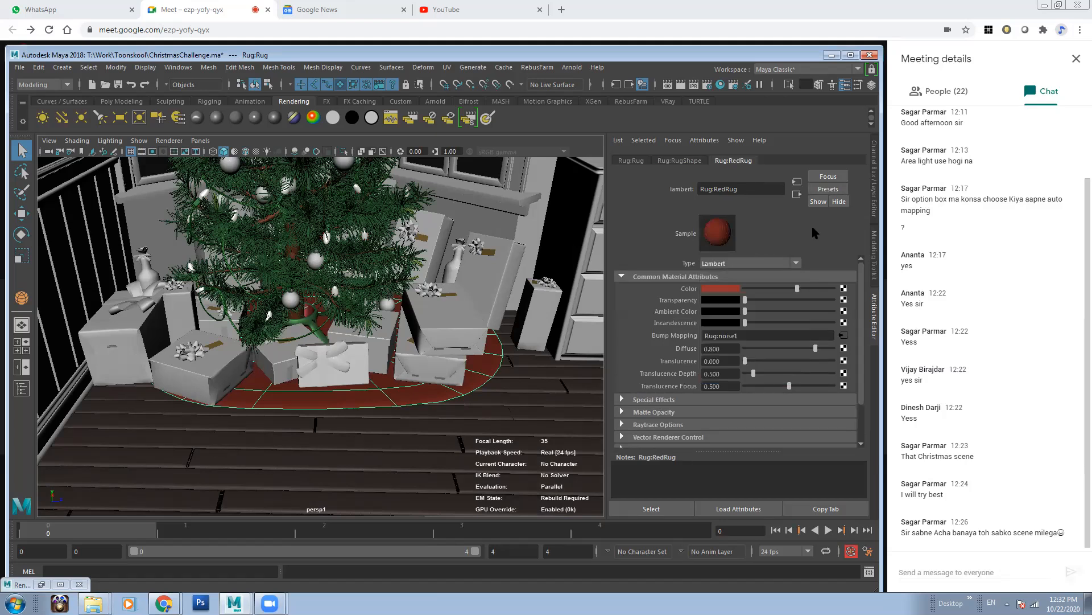
left_click(774, 264)
left_click_drag(797, 347, 796, 342)
scroll(740, 319, "up", 2)
left_click(717, 297)
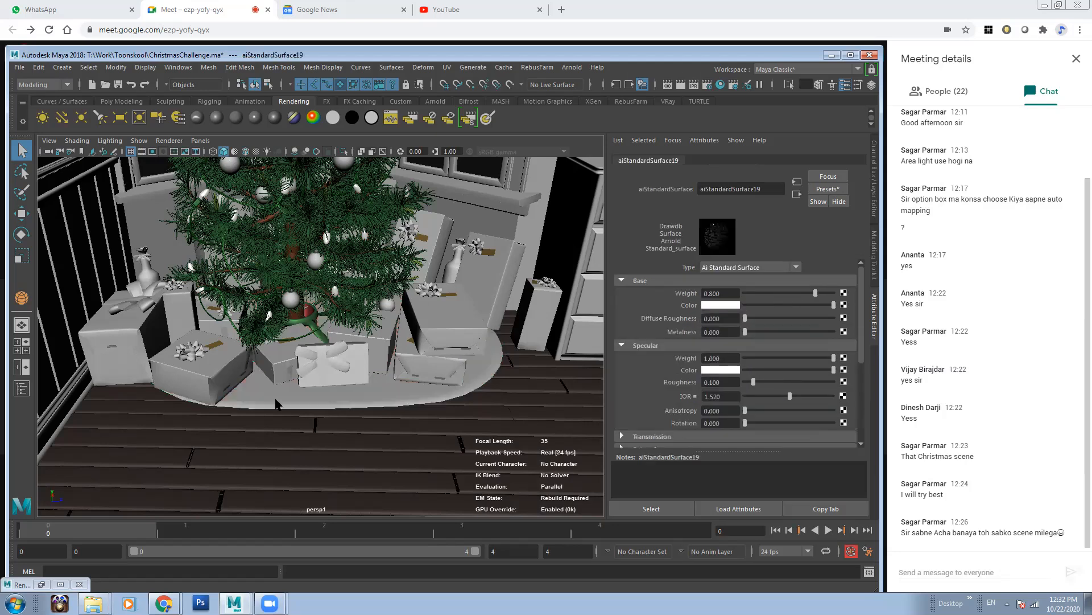
Step: Select the Christmas tree stand's legs and change their Green_Metal material type to Ai Standard Surface
middle_click_drag(418, 400, 254, 403, "alt")
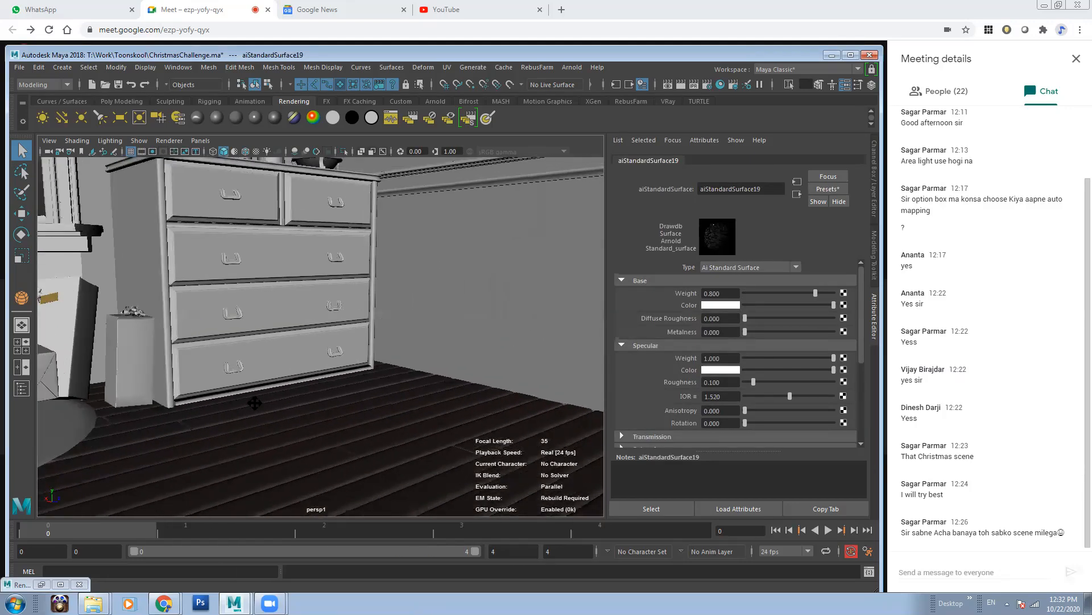
left_click_drag(254, 403, 344, 364, "alt")
middle_click_drag(344, 363, 427, 307, "alt")
left_click_drag(427, 307, 353, 364, "alt")
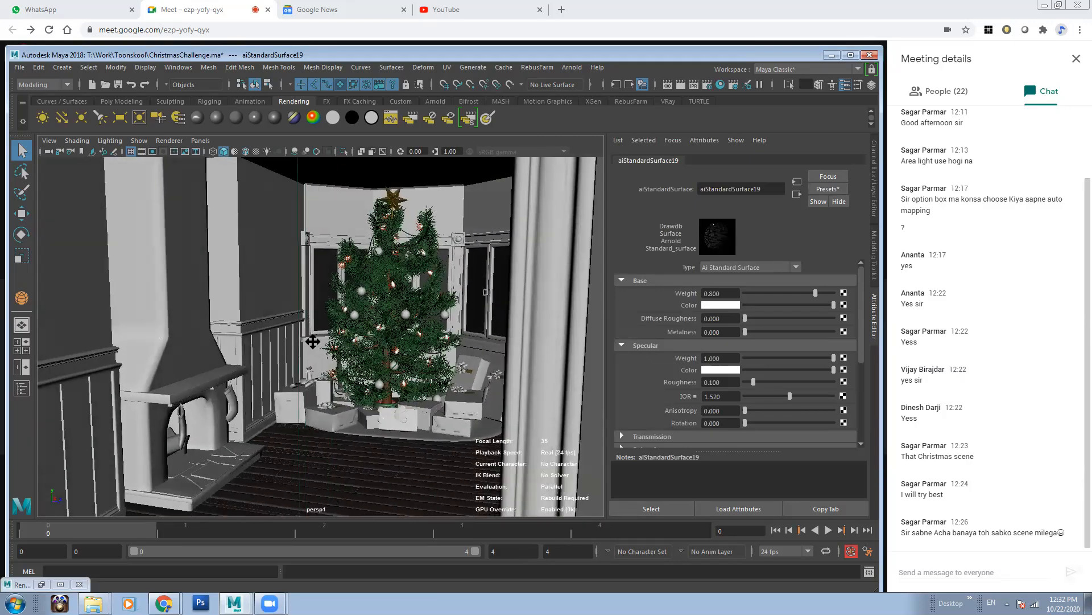
middle_click_drag(313, 342, 364, 346, "alt")
left_click_drag(364, 347, 376, 348, "alt")
right_click_drag(375, 348, 367, 356, "alt")
middle_click_drag(367, 356, 372, 302, "alt")
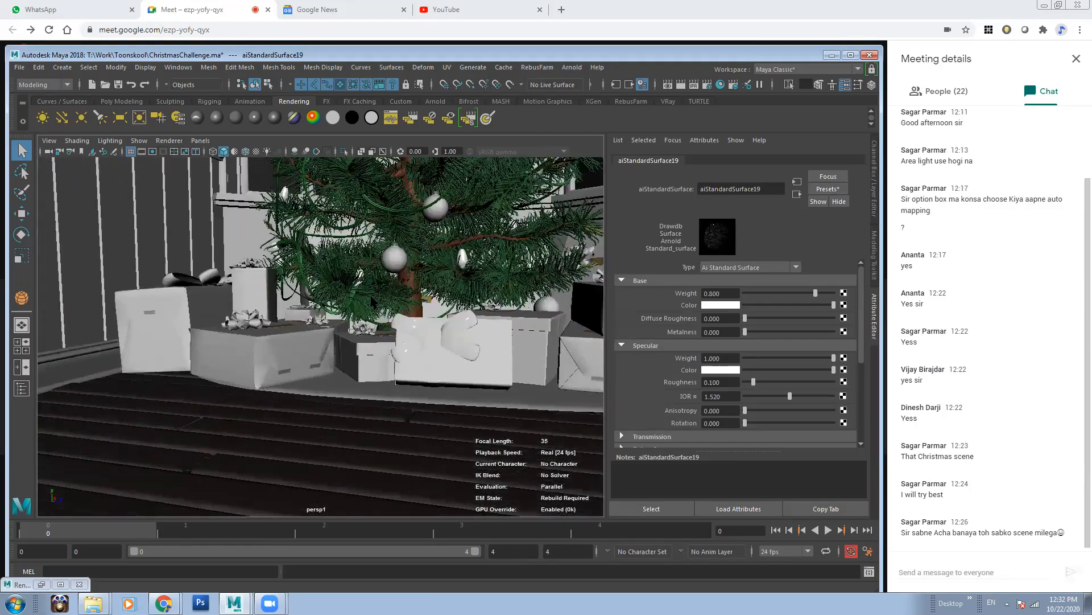
left_click_drag(372, 301, 391, 323, "alt")
left_click_drag(422, 285, 410, 293, "alt")
left_click(412, 294)
left_click(414, 298)
left_click(861, 161)
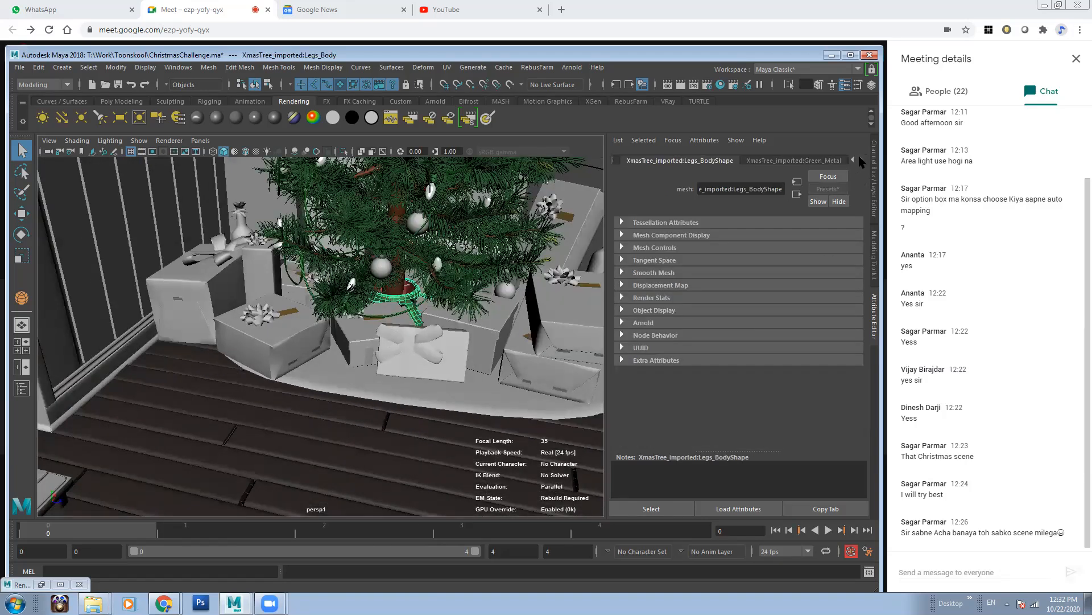
left_click(819, 160)
left_click(792, 264)
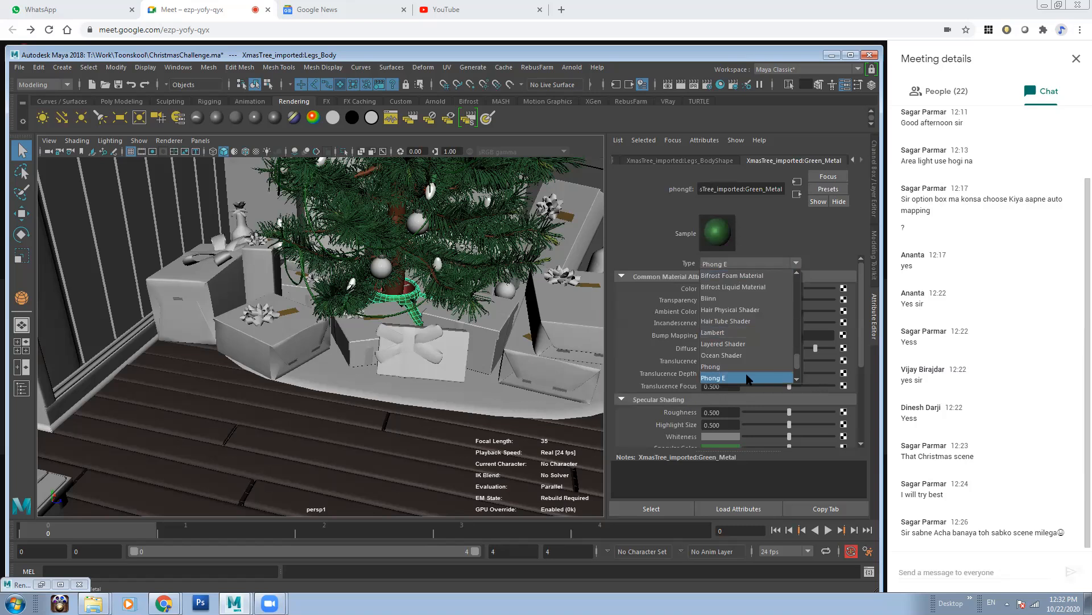
scroll(780, 321, "up", 1)
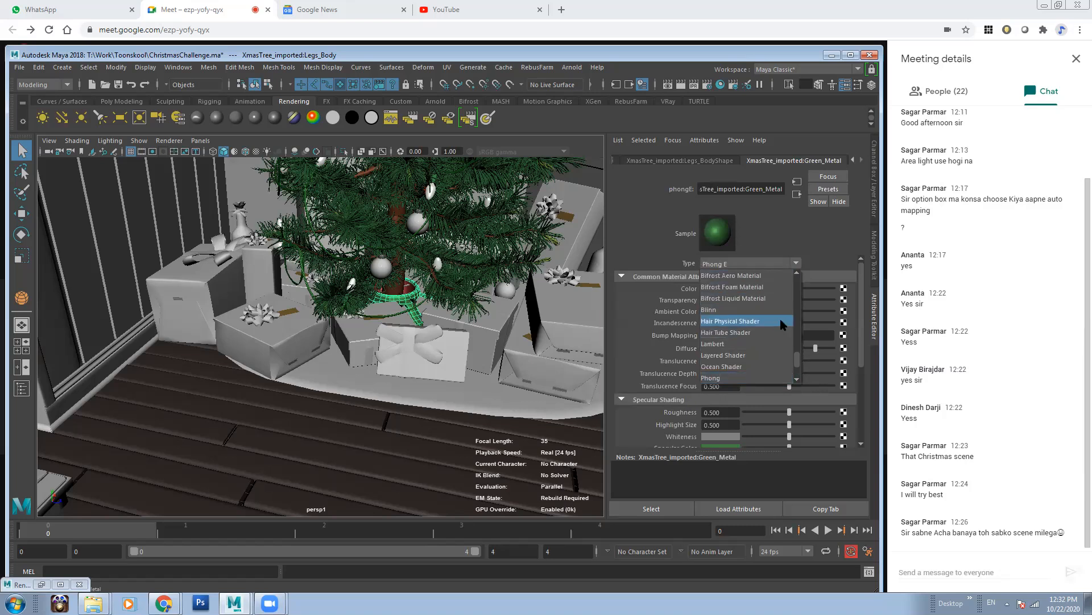
scroll(799, 364, "down", 5)
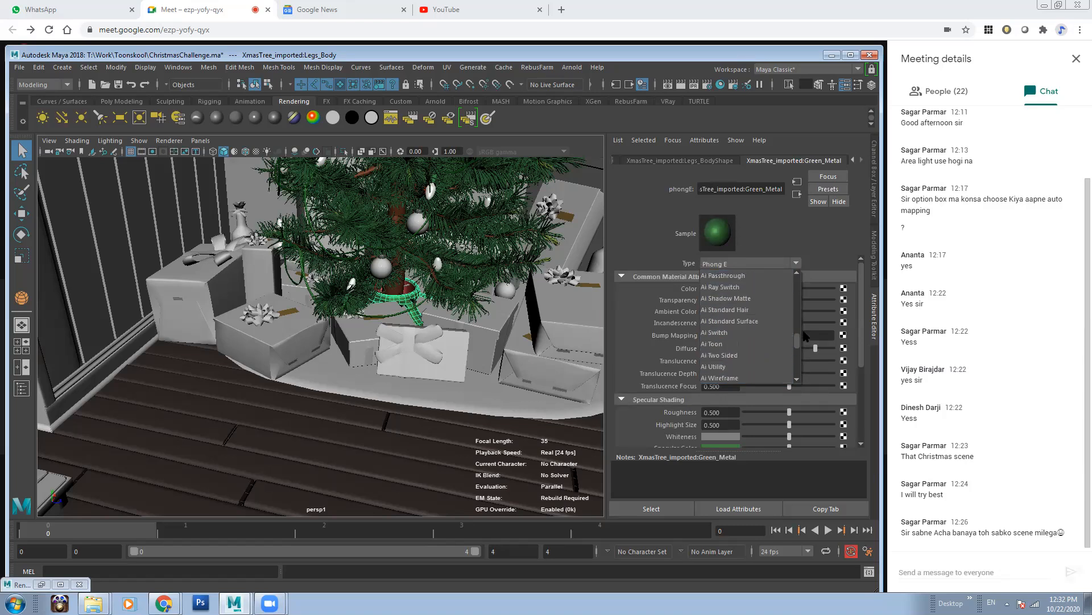
left_click(768, 322)
Step: Select the Christmas tree's trunk and change its TreeBark material type to Ai Standard Surface
scroll(430, 293, "up", 2)
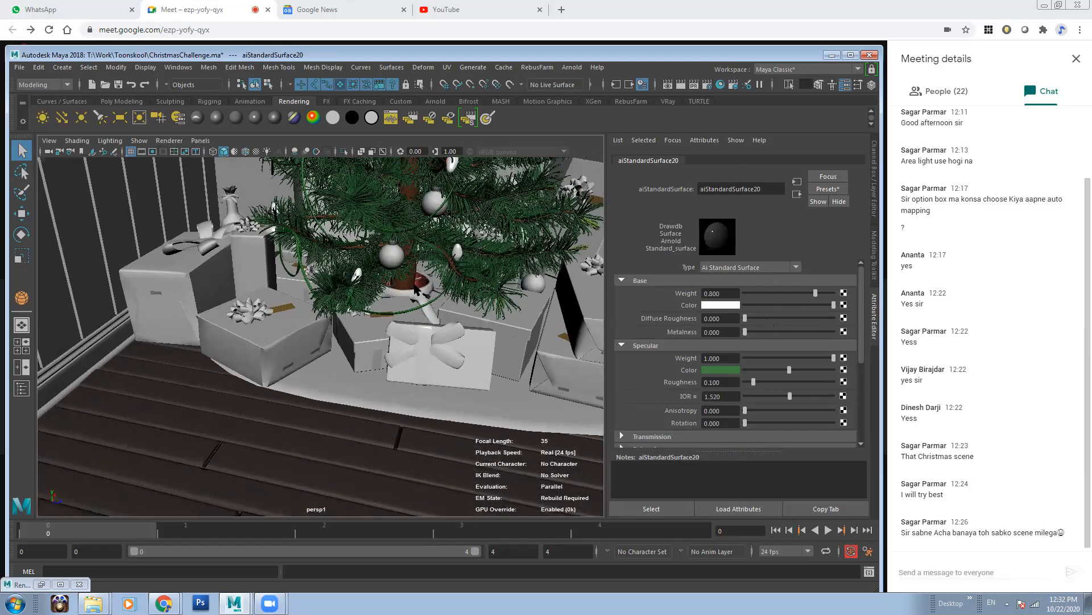
left_click(431, 293)
left_click(427, 283)
left_click_drag(427, 282, 412, 278, "alt")
left_click(416, 284)
left_click(422, 306)
left_click(862, 161)
left_click(822, 161)
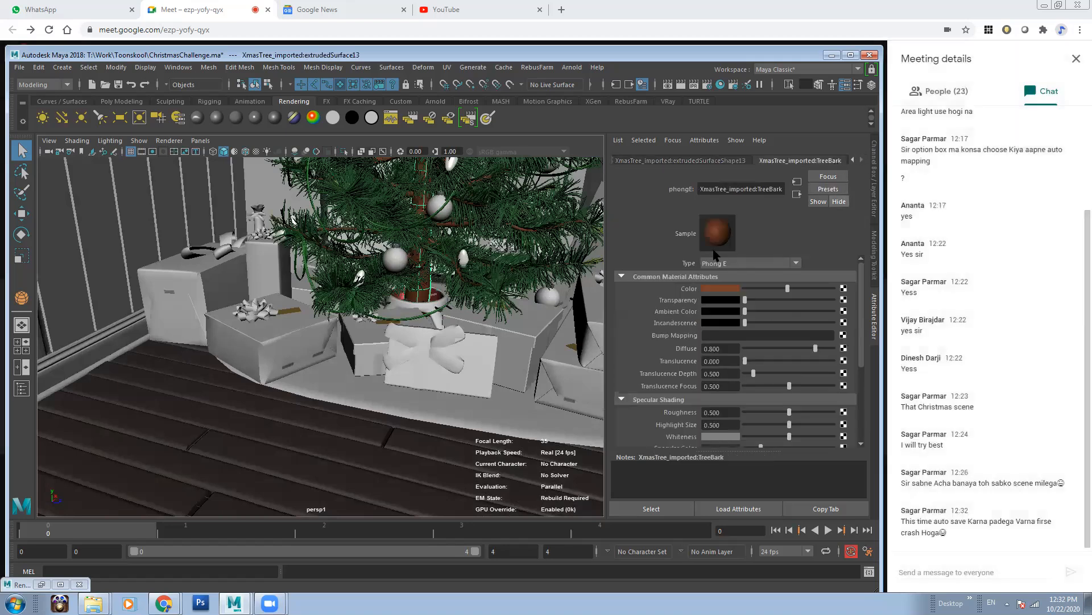
left_click(742, 264)
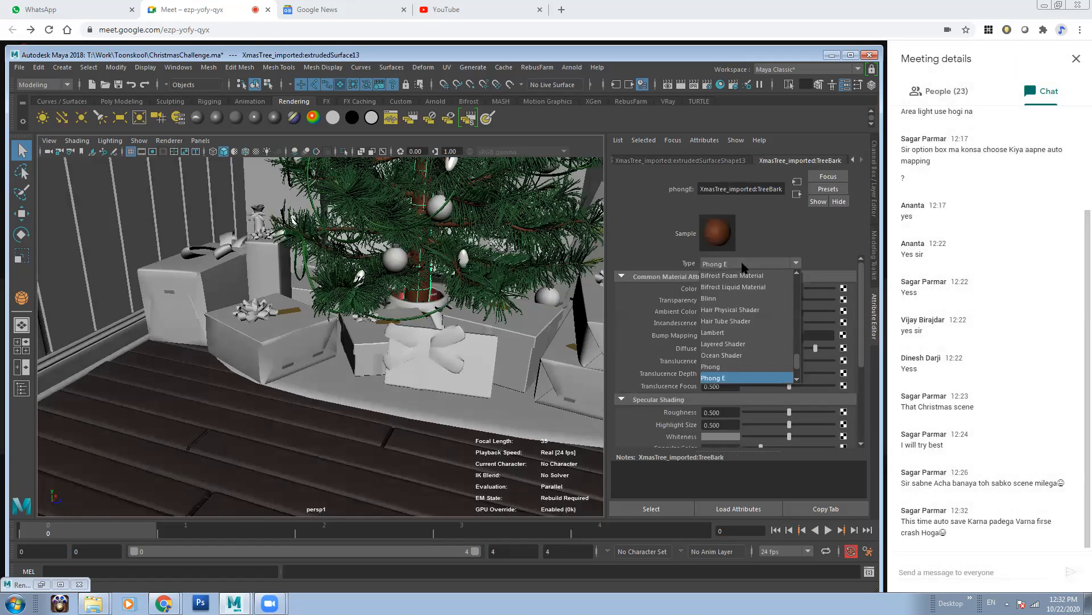
scroll(798, 353, "up", 2)
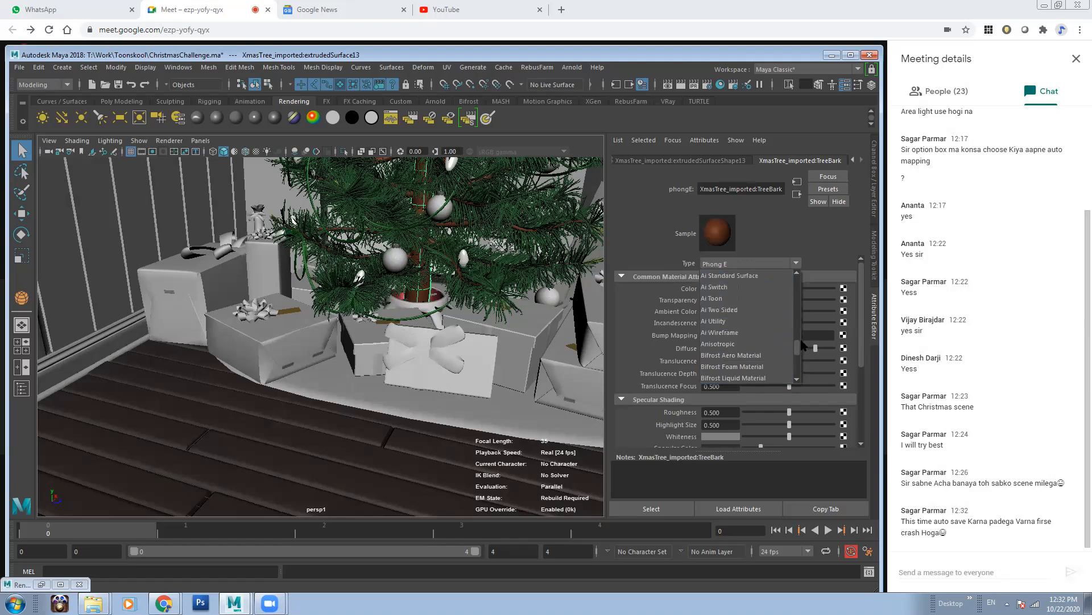
left_click(709, 300)
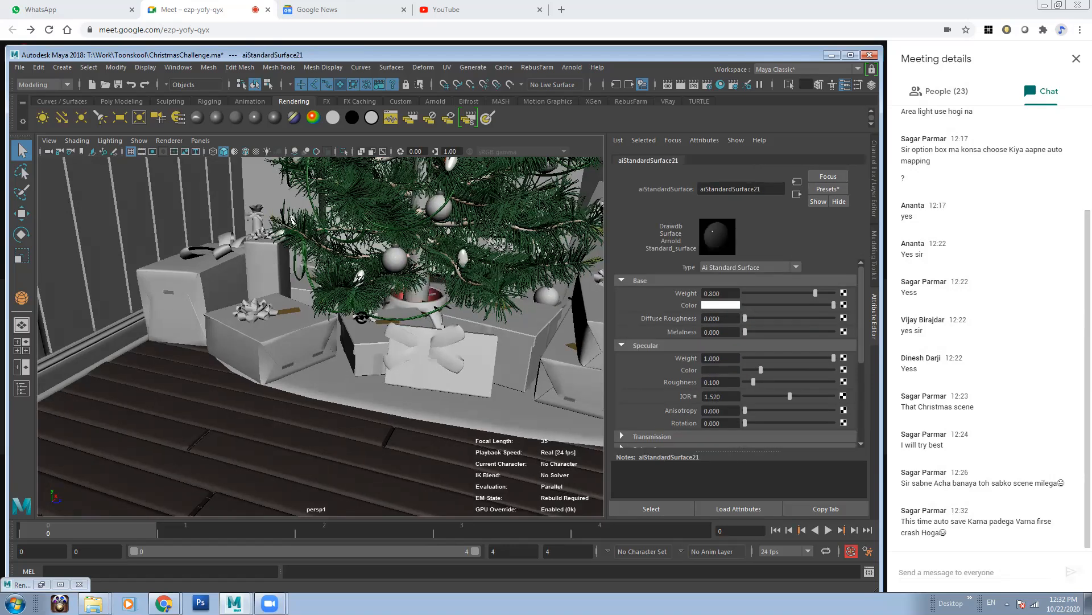
Step: Check the window piece's material and examine the tree and room in wireframe and shaded display for unconverted objects
scroll(383, 356, "down", 3)
left_click_drag(487, 316, 480, 294, "alt")
right_click_drag(512, 280, 450, 283, "alt")
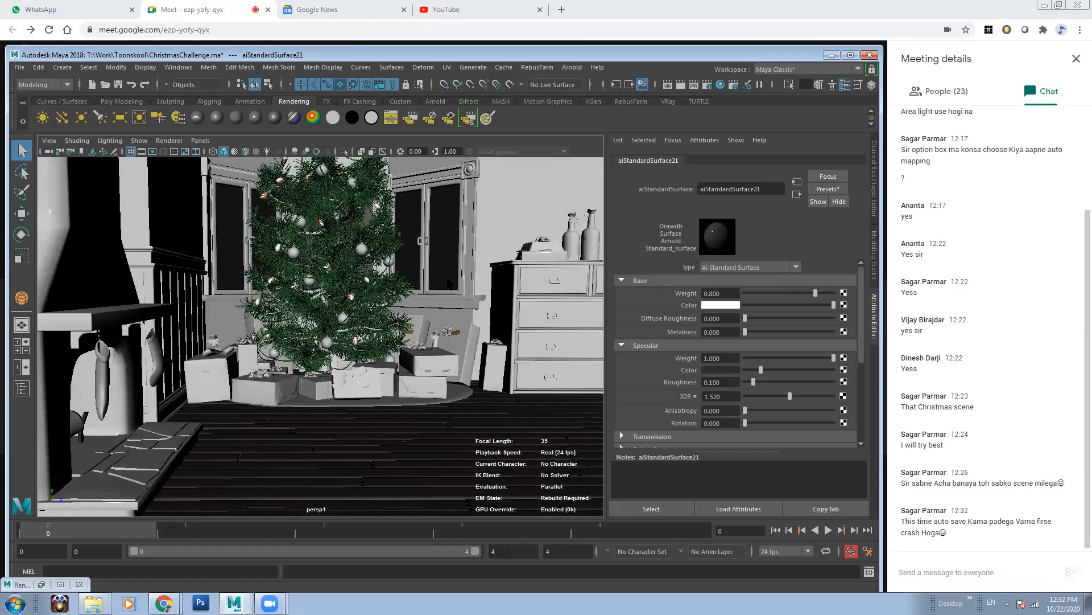
left_click(460, 224)
middle_click_drag(451, 211, 427, 270, "alt")
right_click_drag(427, 271, 493, 241, "alt")
left_click(499, 214)
left_click(741, 159)
left_click_drag(393, 399, 356, 392, "alt")
left_click_drag(255, 407, 325, 393, "alt")
right_click_drag(410, 373, 317, 363, "alt")
key("4")
left_click_drag(402, 370, 364, 385, "alt")
right_click_drag(364, 385, 437, 405, "alt")
key("5")
left_click_drag(437, 405, 376, 381, "alt")
right_click_drag(376, 380, 410, 382, "alt")
left_click_drag(409, 383, 252, 377, "alt")
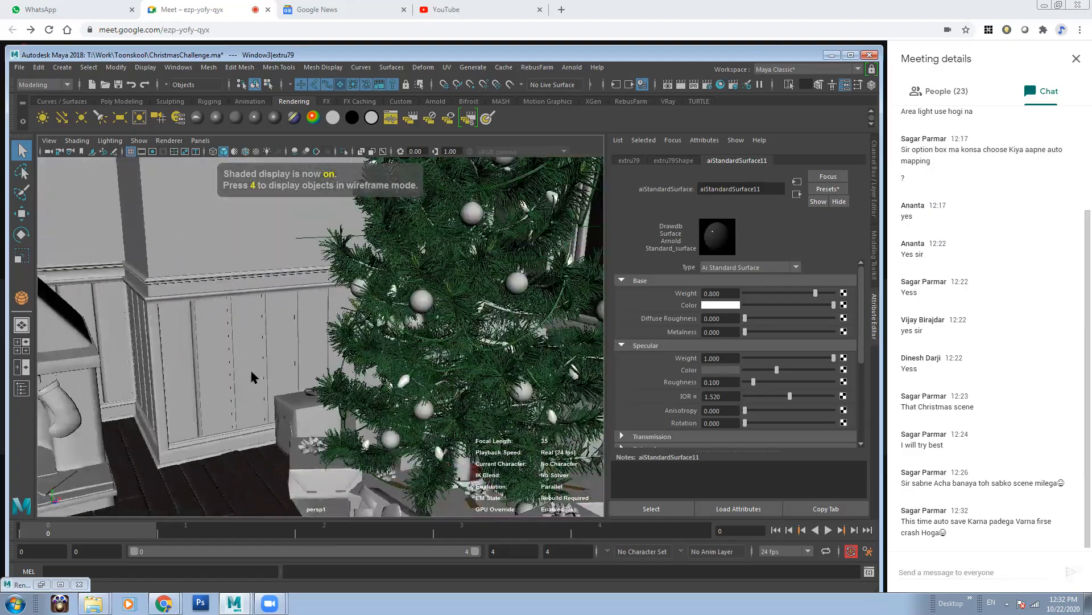
left_click(875, 331)
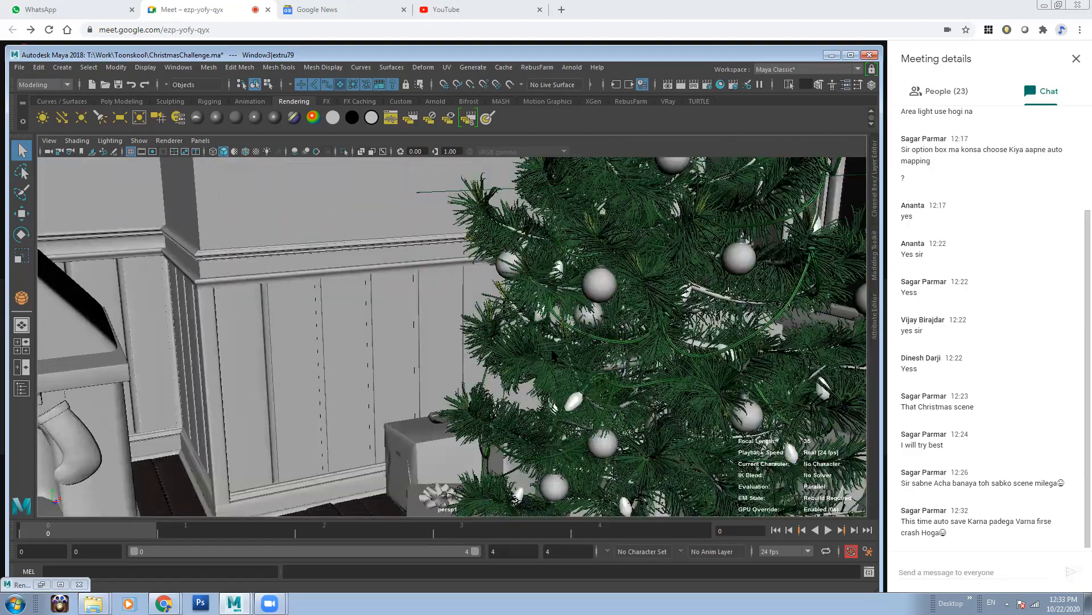
Step: Select a floorboard in front of the tree and change its FloorBoards5 material type to Ai Standard Surface
left_click_drag(639, 364, 397, 313, "alt")
scroll(450, 305, "up", 5)
middle_click_drag(512, 317, 473, 256, "alt")
scroll(477, 398, "down", 4)
left_click(456, 433)
middle_click_drag(470, 371, 444, 317, "alt")
scroll(443, 317, "up", 3)
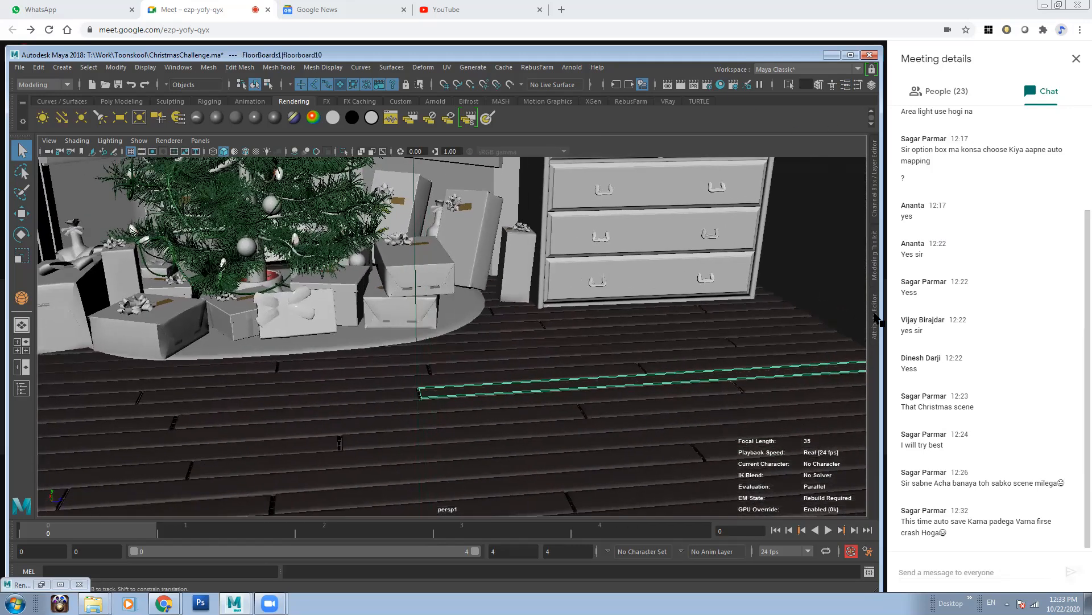
left_click(876, 317)
left_click(789, 160)
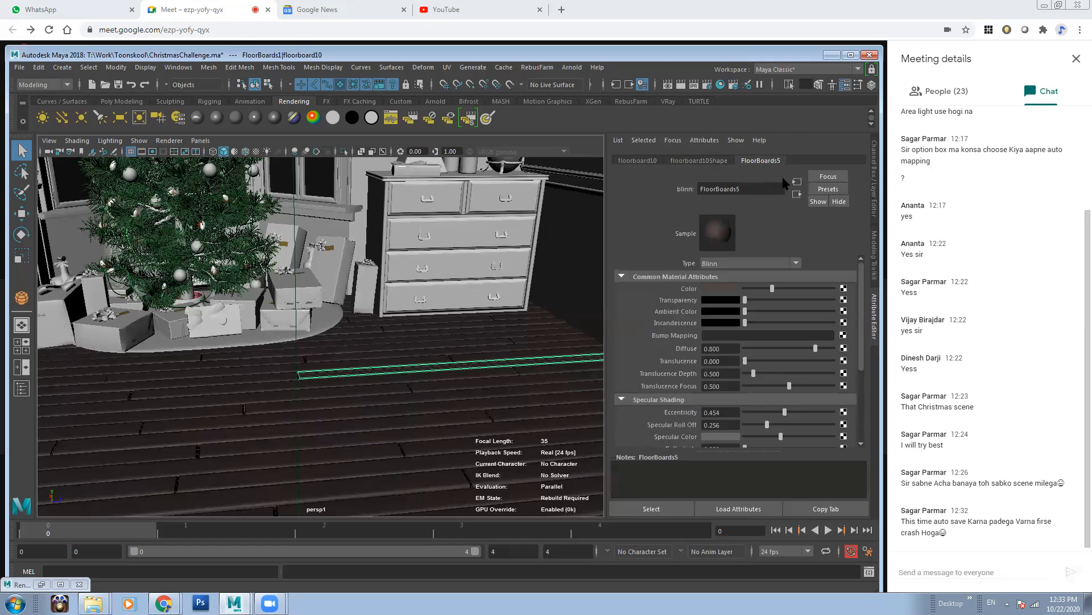
left_click(795, 264)
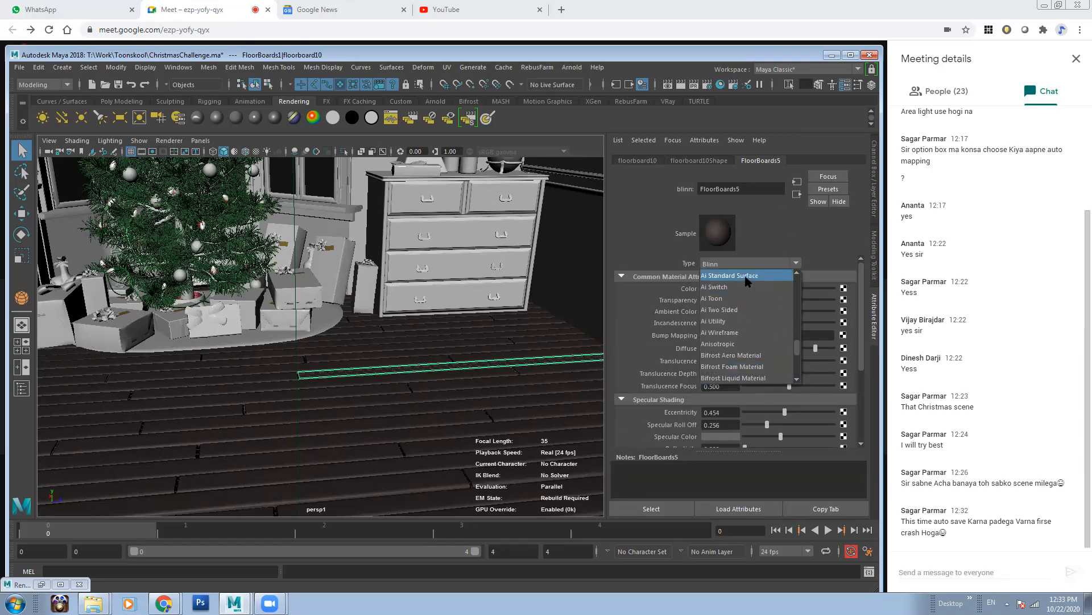
left_click(747, 276)
Step: Connect a File texture to the base Color of the floorboards' Ai Standard Surface material
left_click(451, 389)
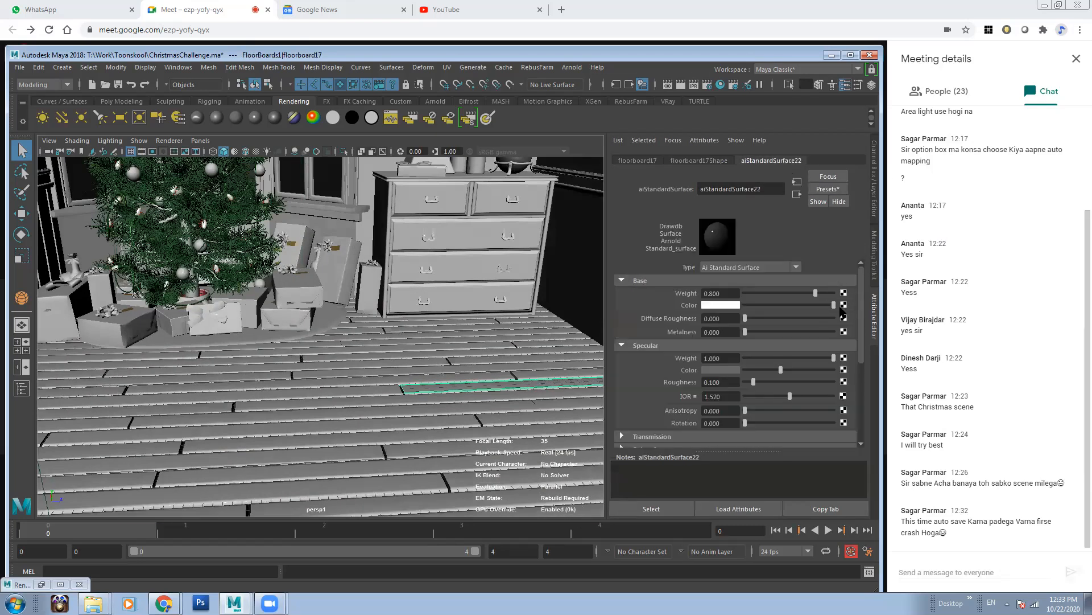
left_click(844, 306)
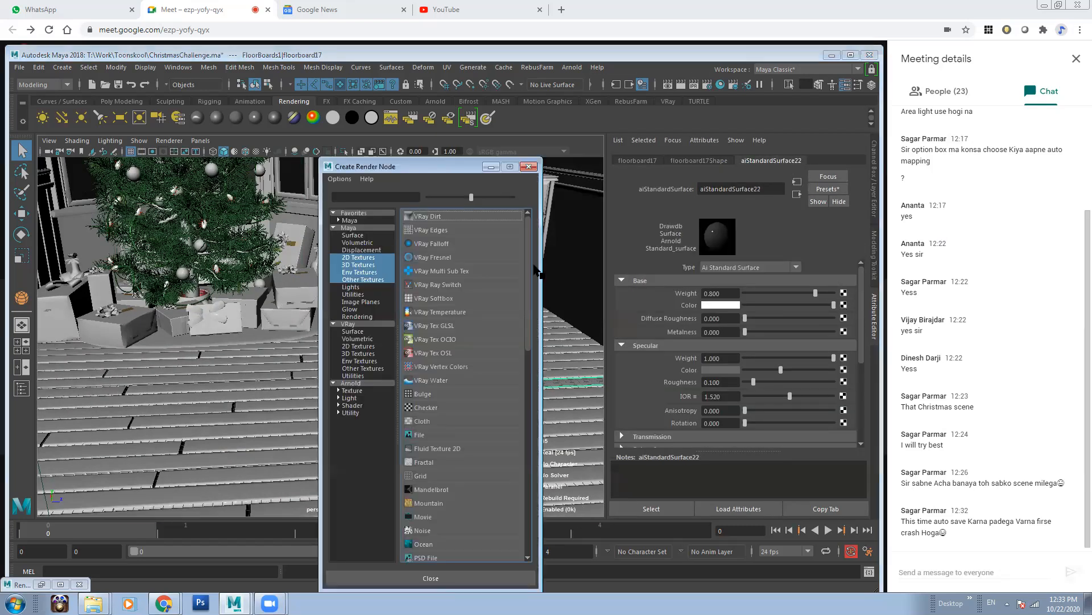
left_click(432, 433)
Step: Browse for the floor texture's image file, going up from the imgur_VCnYv folder to the root of drive F
left_click(847, 316)
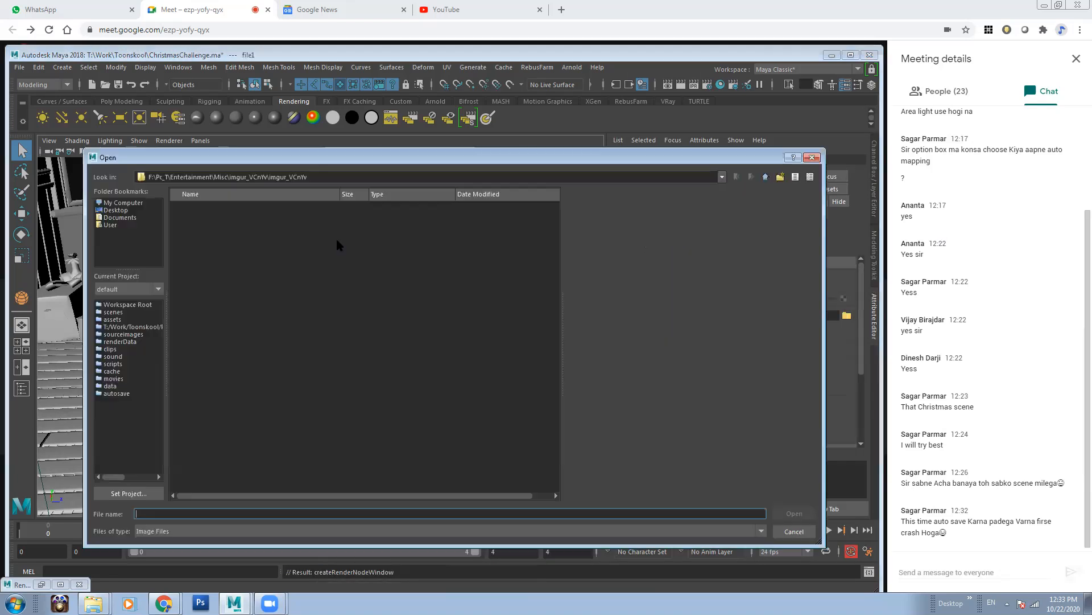
left_click(209, 235)
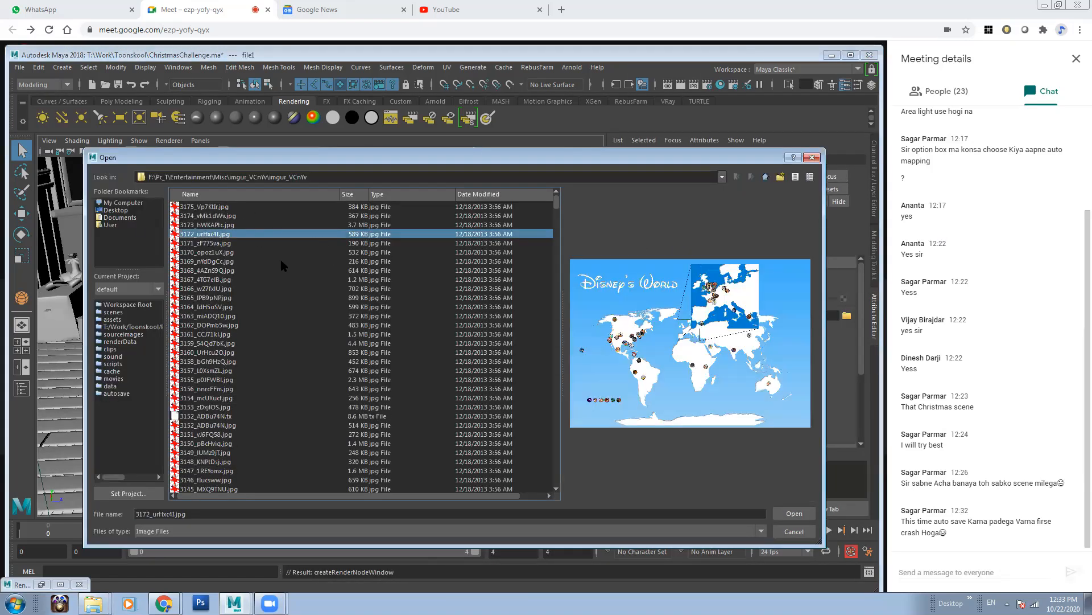
left_click(766, 178)
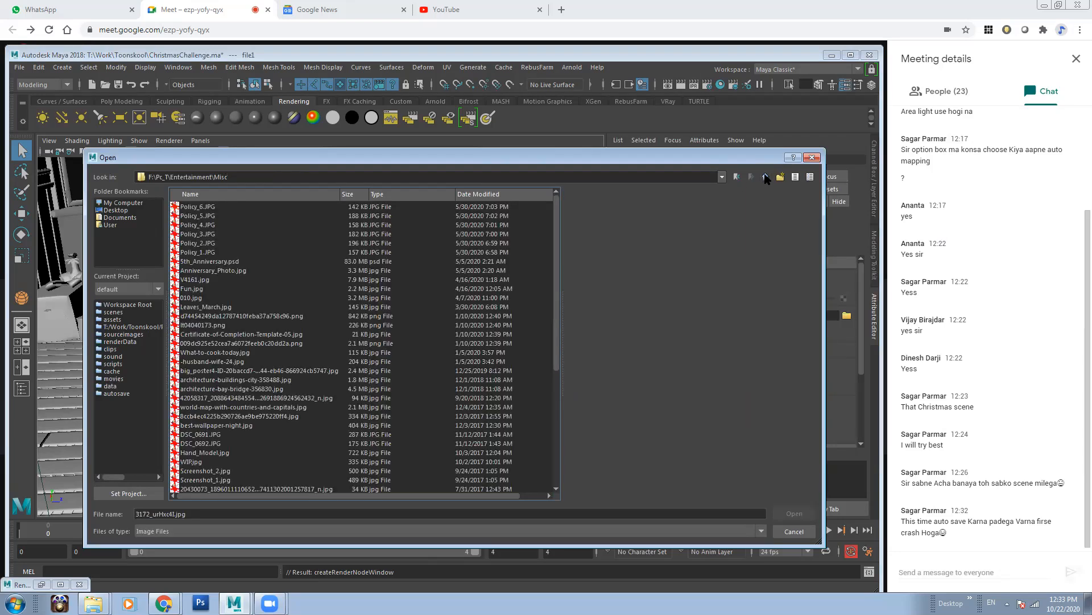
left_click(765, 178)
left_click(766, 178)
left_click(766, 177)
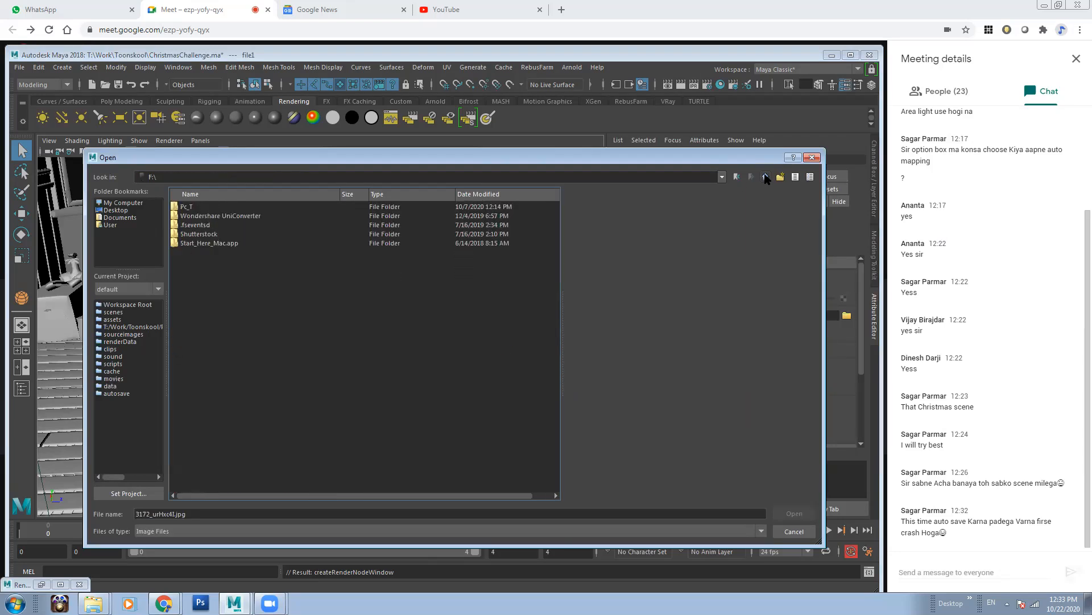
Step: Browse to the folder T:\Resources\Vray_materials\Wood for the file texture's image
left_click(117, 203)
double_click(200, 216)
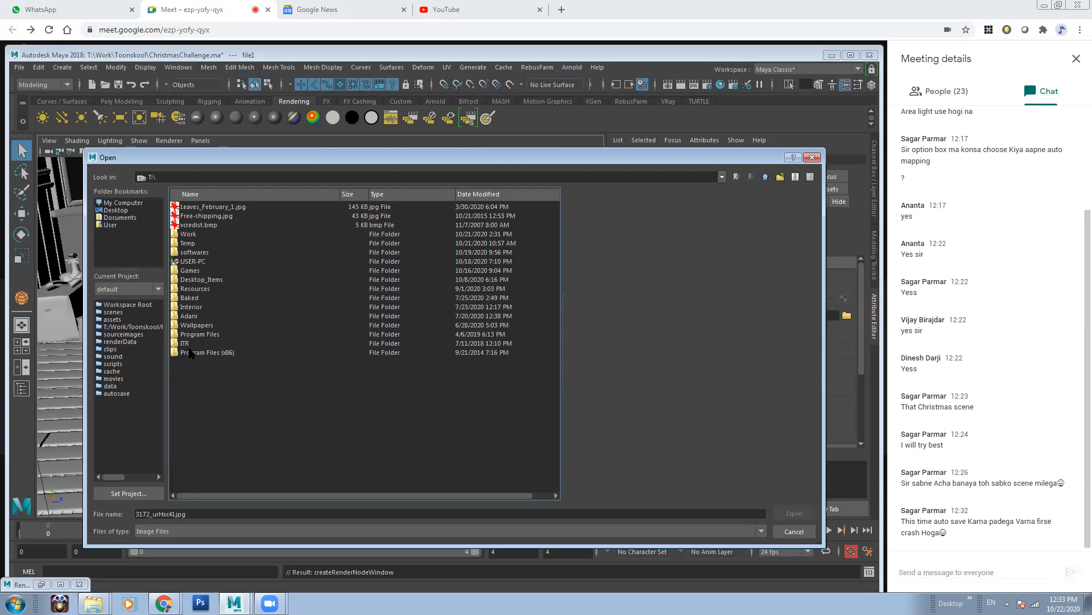
left_click(187, 235)
double_click(195, 289)
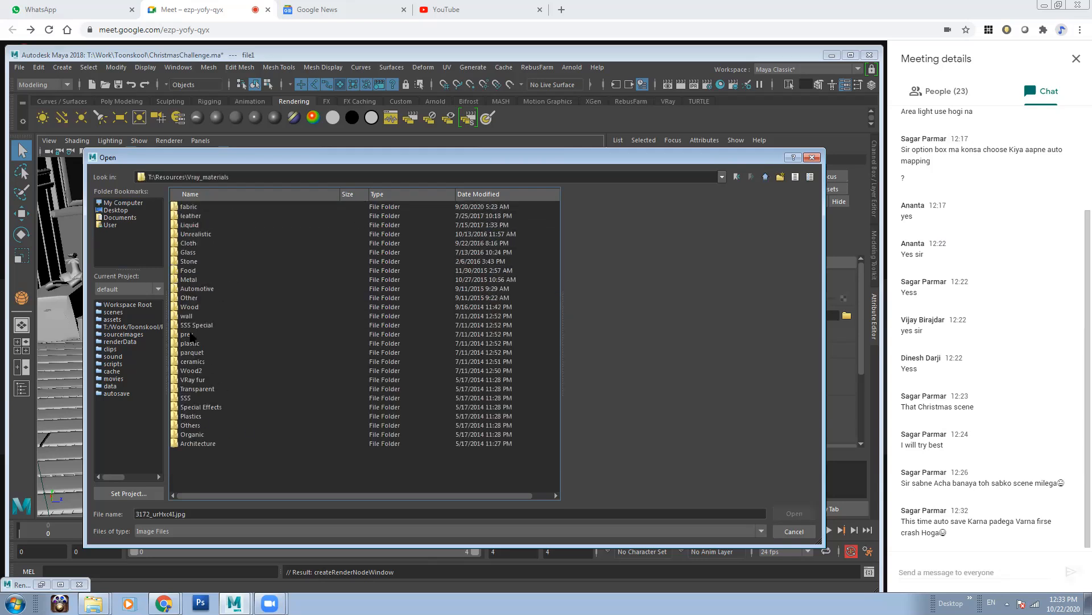
double_click(190, 307)
Step: Preview the Wood_Makassar_NEW image and the S_Cambridge_Hard_Maple.jpg texture in the Wood Floor folder, then return to the Wood folder
left_click(244, 234)
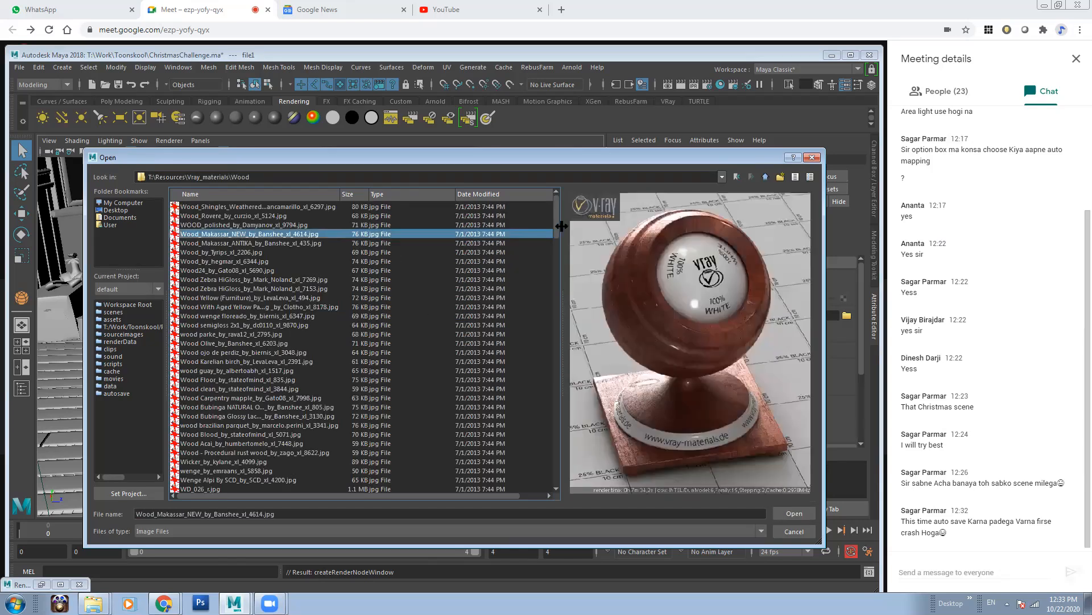
left_click_drag(556, 225, 557, 411)
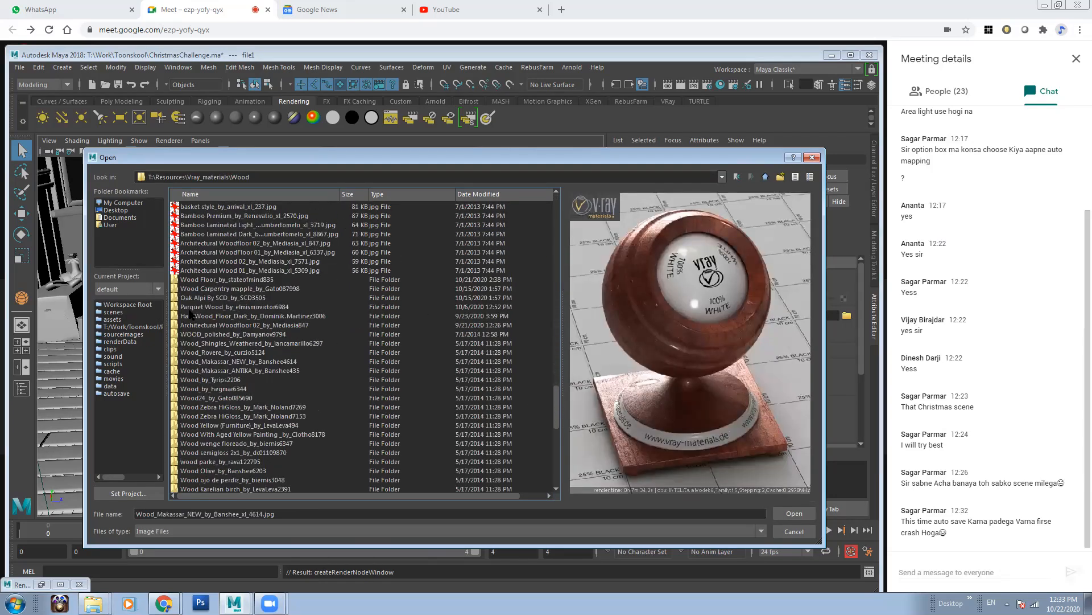
double_click(222, 280)
left_click(217, 208)
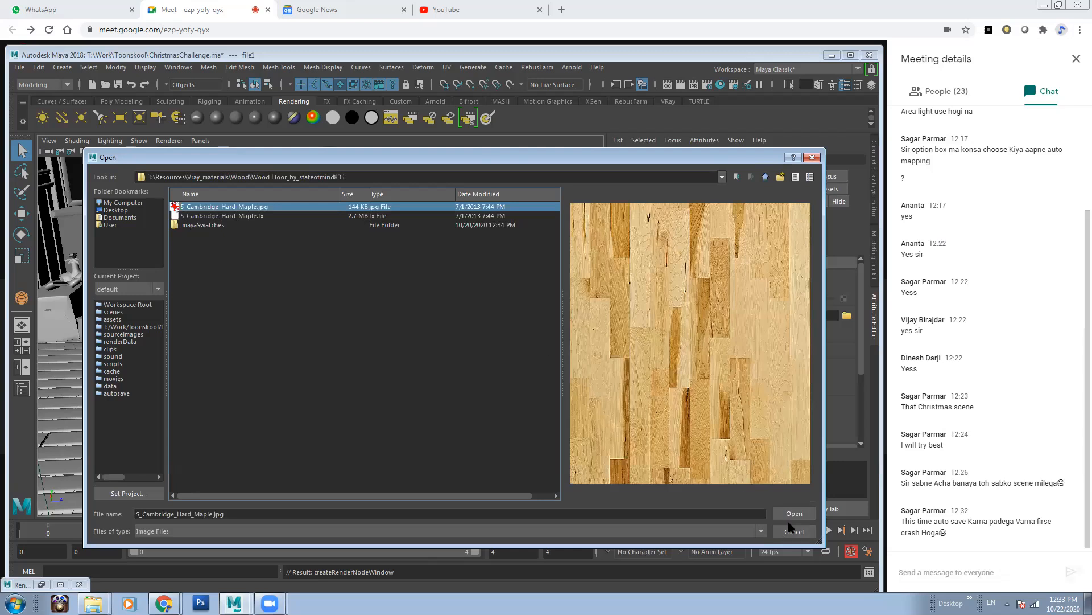
left_click(765, 177)
Step: Preview the maple bump and sample images in the Wood Carpentry mapple folder and return to the Wood folder's subfolder list
left_click_drag(558, 209, 560, 381)
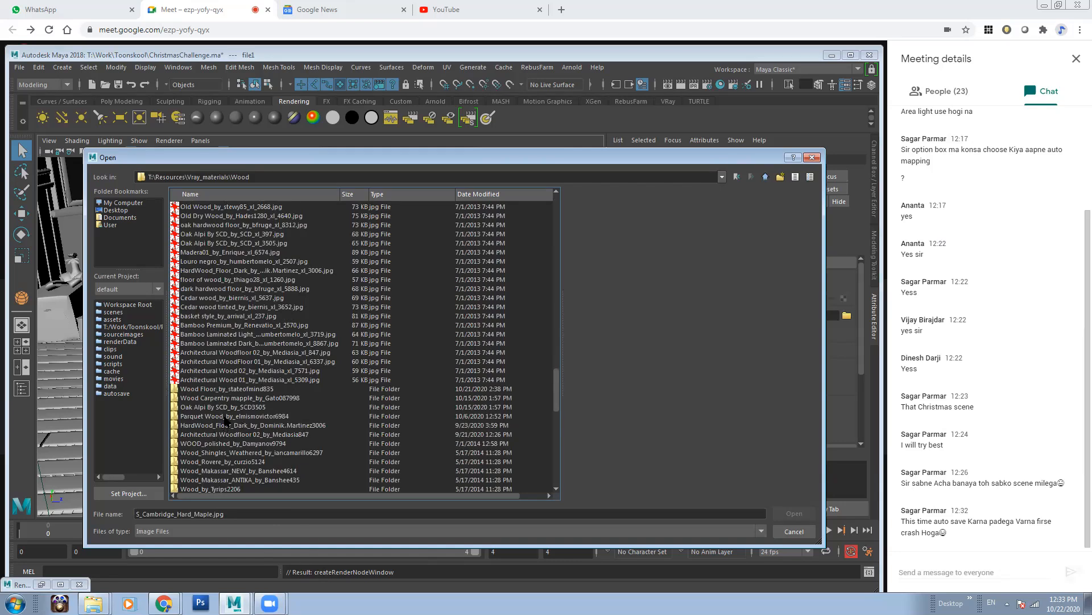
double_click(220, 398)
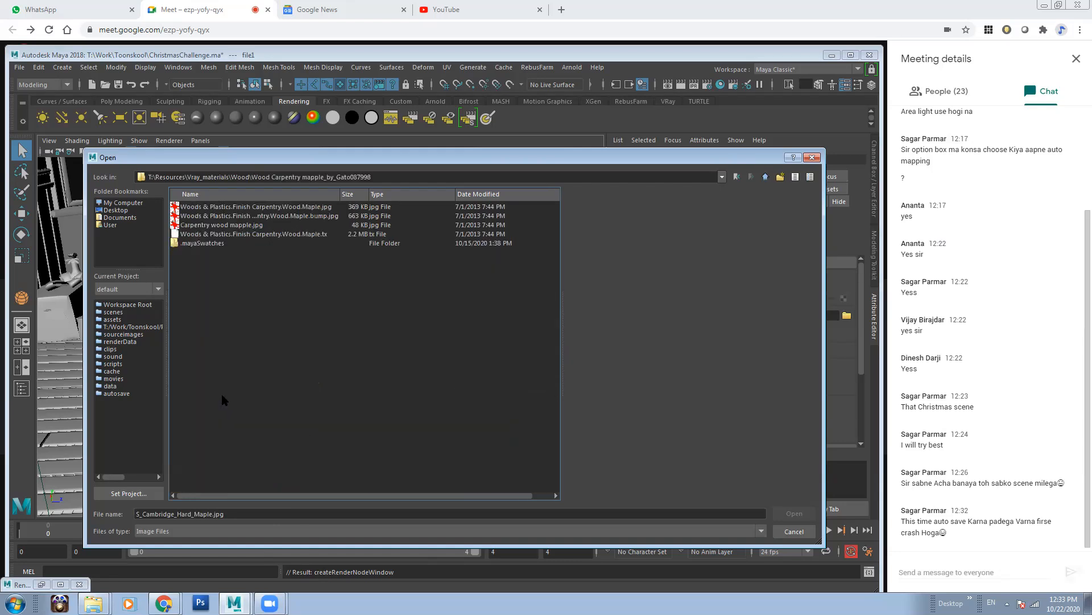
left_click(206, 209)
left_click(216, 216)
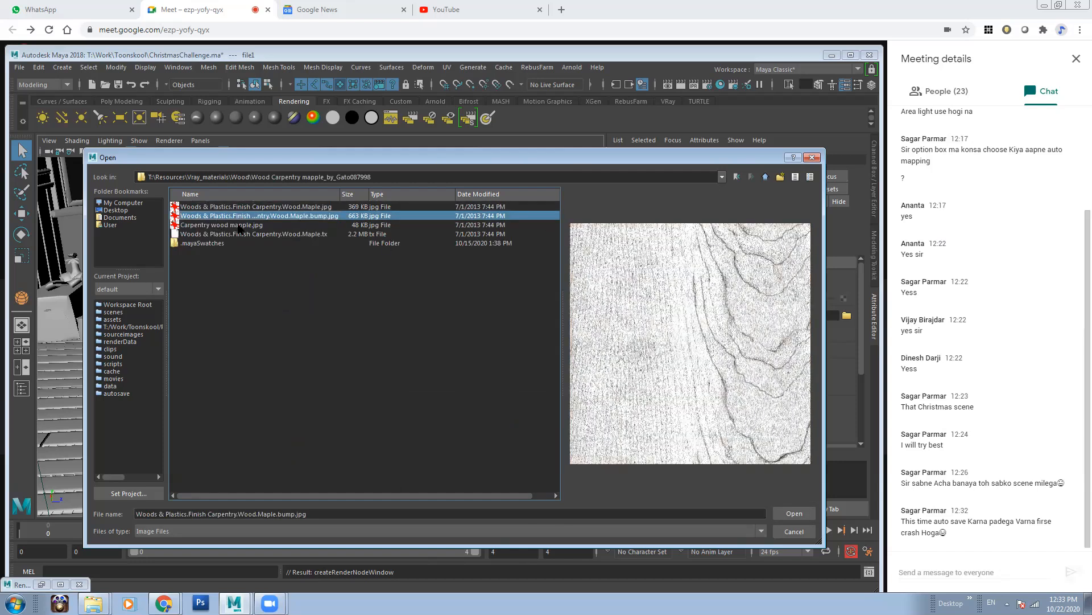
left_click(239, 227)
left_click(766, 177)
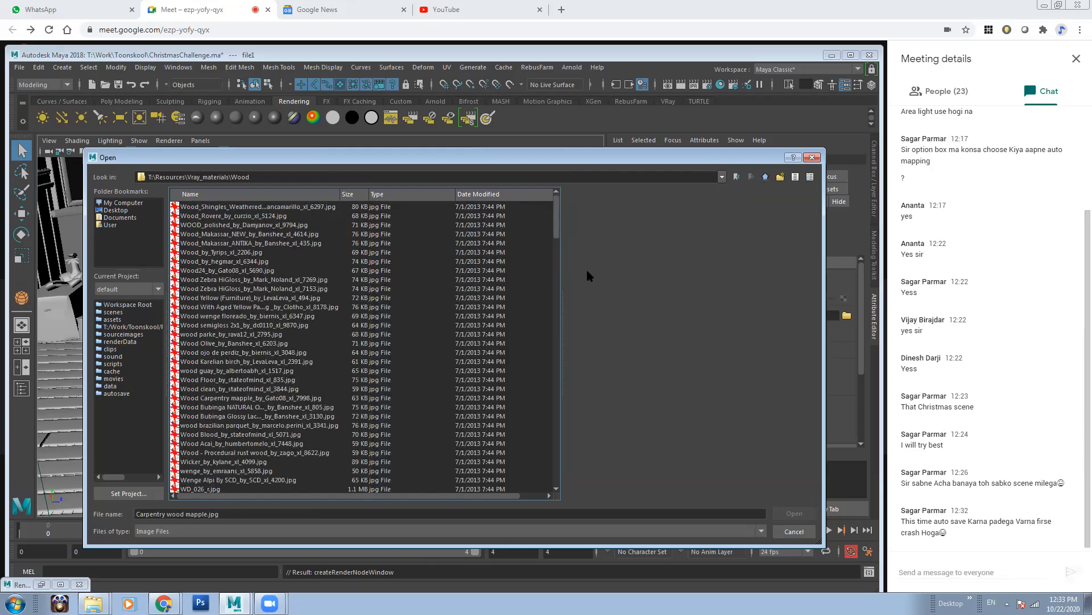
left_click_drag(560, 212, 572, 419)
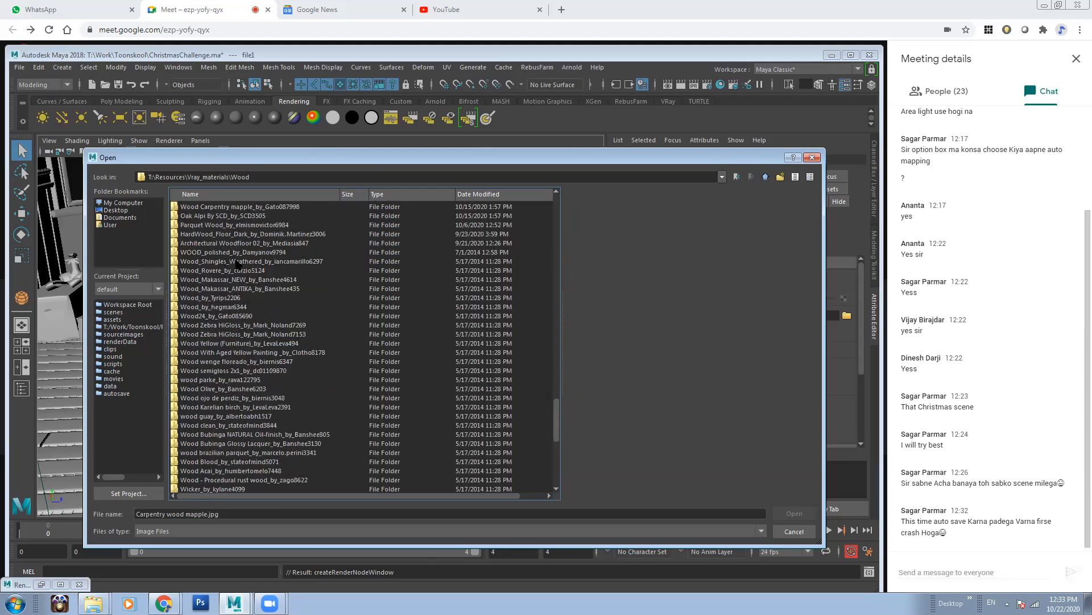
Step: Switch to Windows Explorer and open the folder T:\Resources\Vray_materials\Wood
left_click(94, 603)
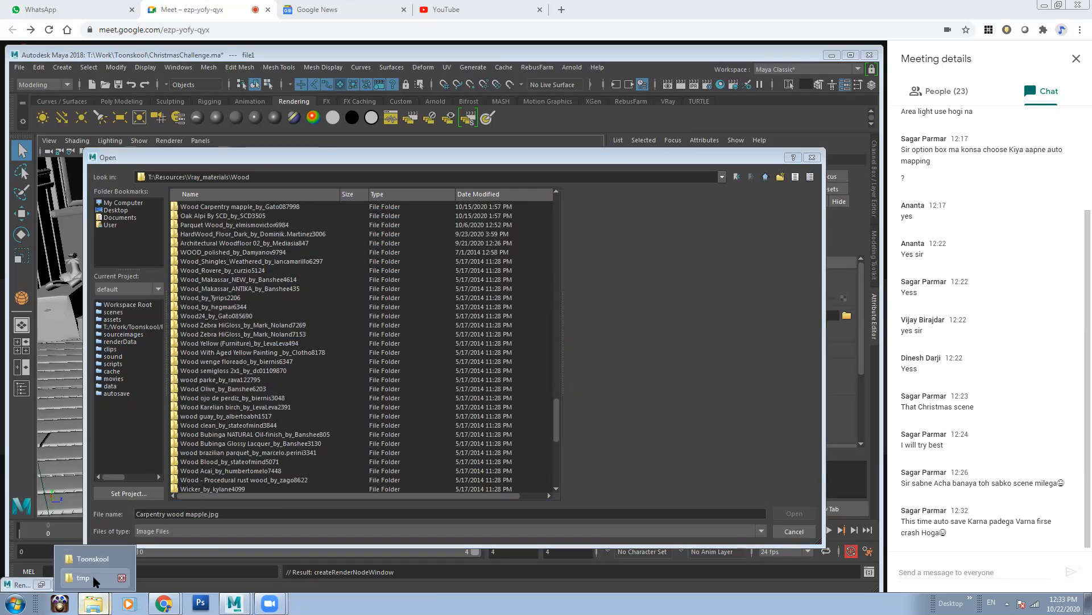
left_click(85, 578)
left_click(85, 281)
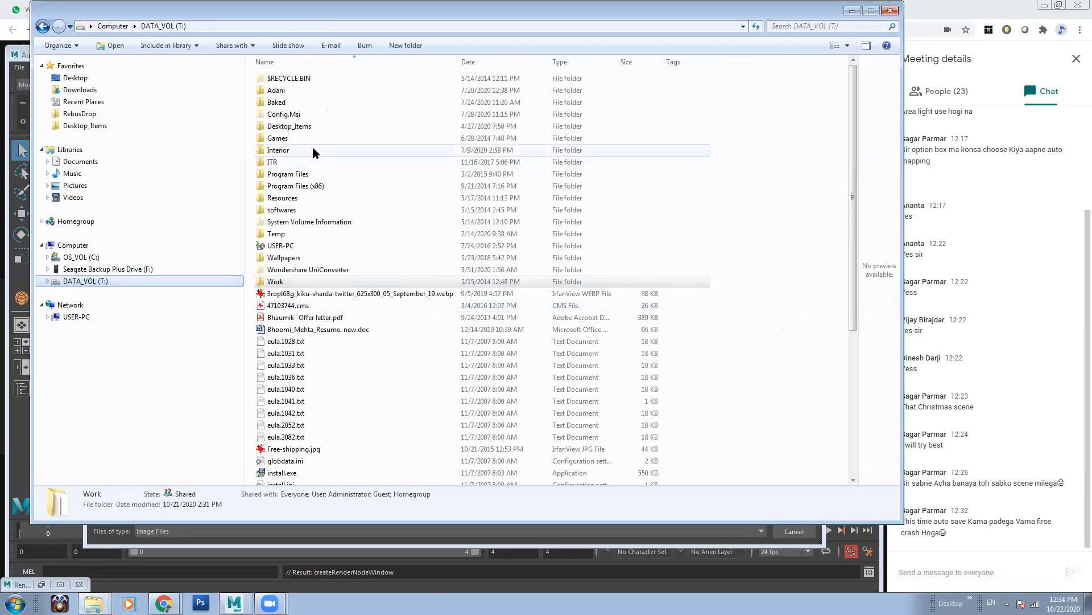
double_click(290, 197)
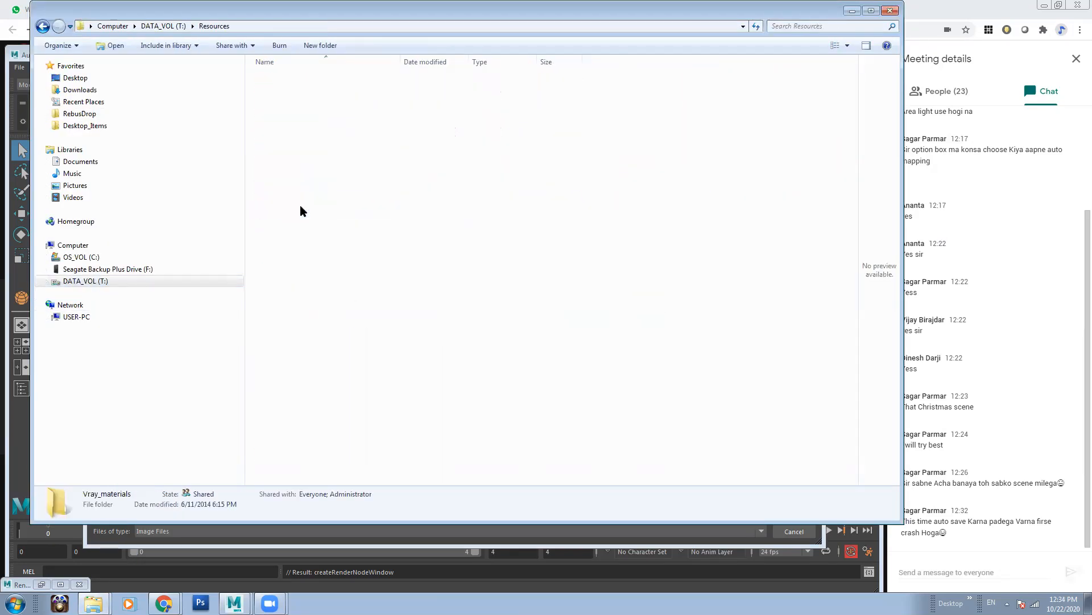
double_click(277, 378)
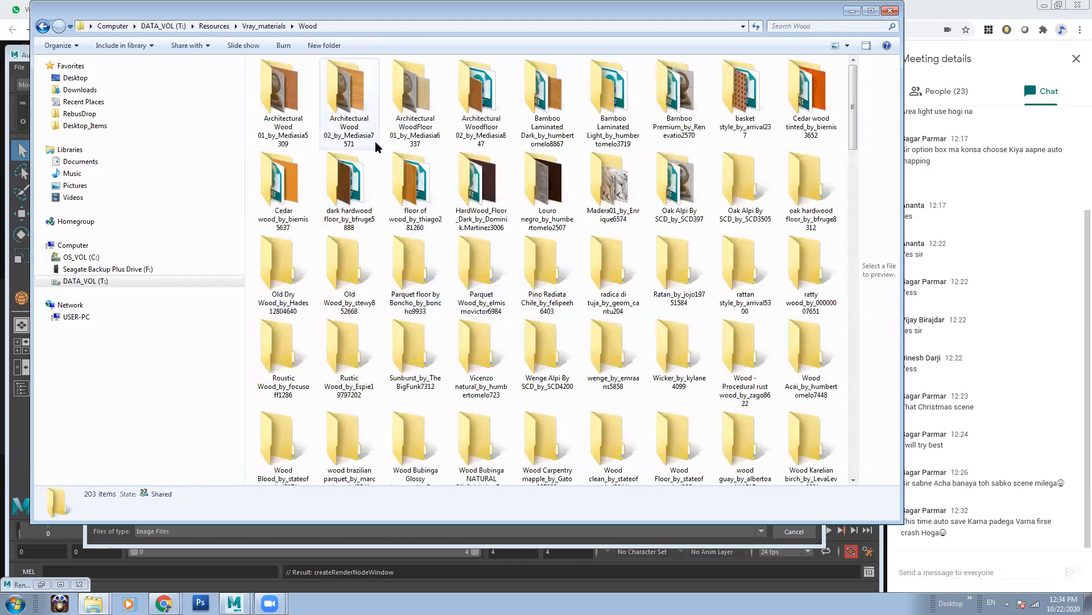
Step: Examine the wood folders as large thumbnails, look inside the Architectural Wood 01 folder, and minimize Windows Explorer
scroll(548, 186, "up", 1, "ctrl")
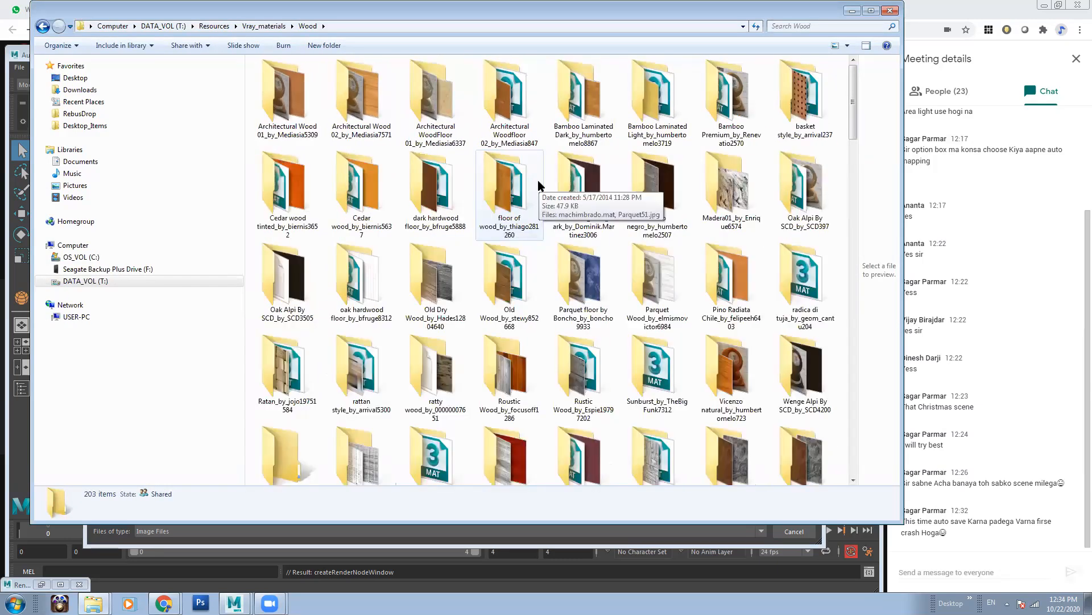
scroll(538, 183, "down", 4, "ctrl")
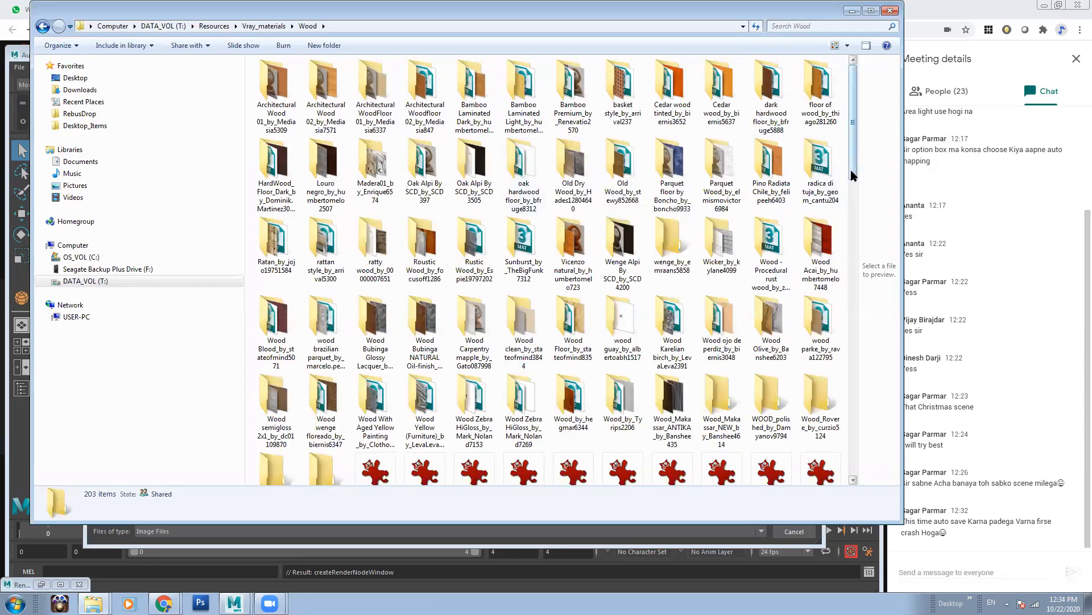
scroll(605, 223, "up", 4, "ctrl")
scroll(605, 224, "down", 2, "ctrl")
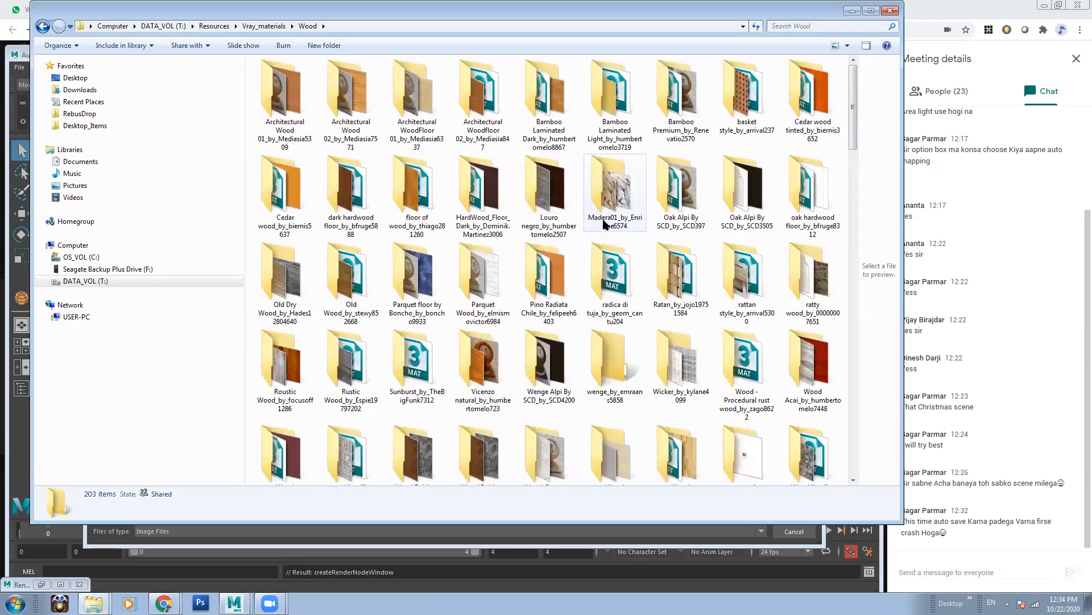
scroll(605, 223, "up", 5, "ctrl")
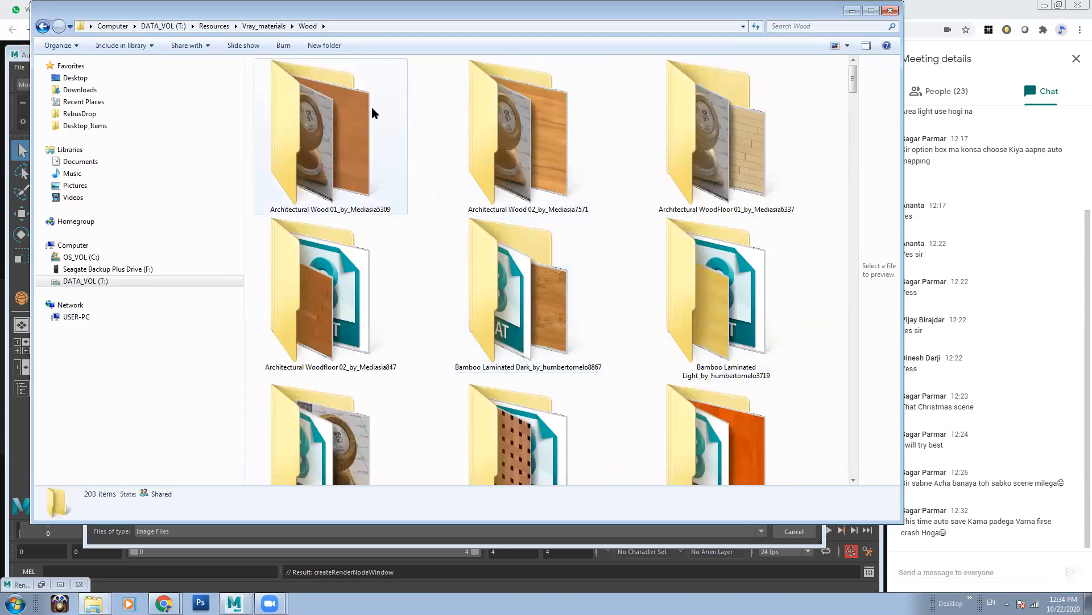
double_click(327, 147)
right_click(393, 203)
mouse_move(415, 210)
left_click(563, 210)
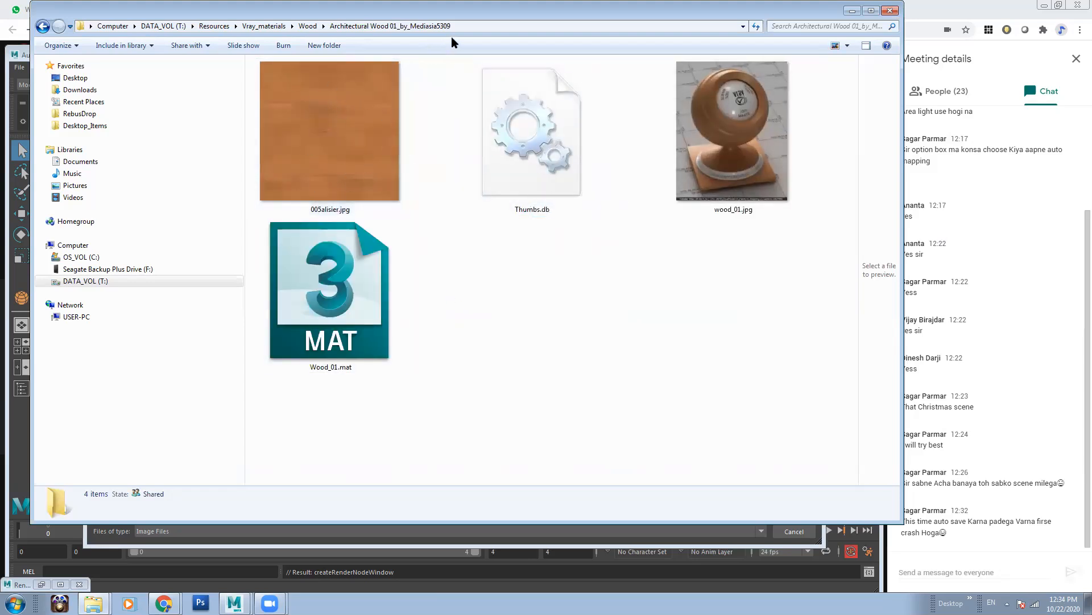
left_click(852, 11)
Step: Preview woodfloor_02.jpg, 003_cedre_bump.jpg and 003_cedre.jpg in the Architectural Woodfloor 02 folder, then go back to the Wood folder
left_click(221, 208)
left_click(251, 243)
double_click(275, 243)
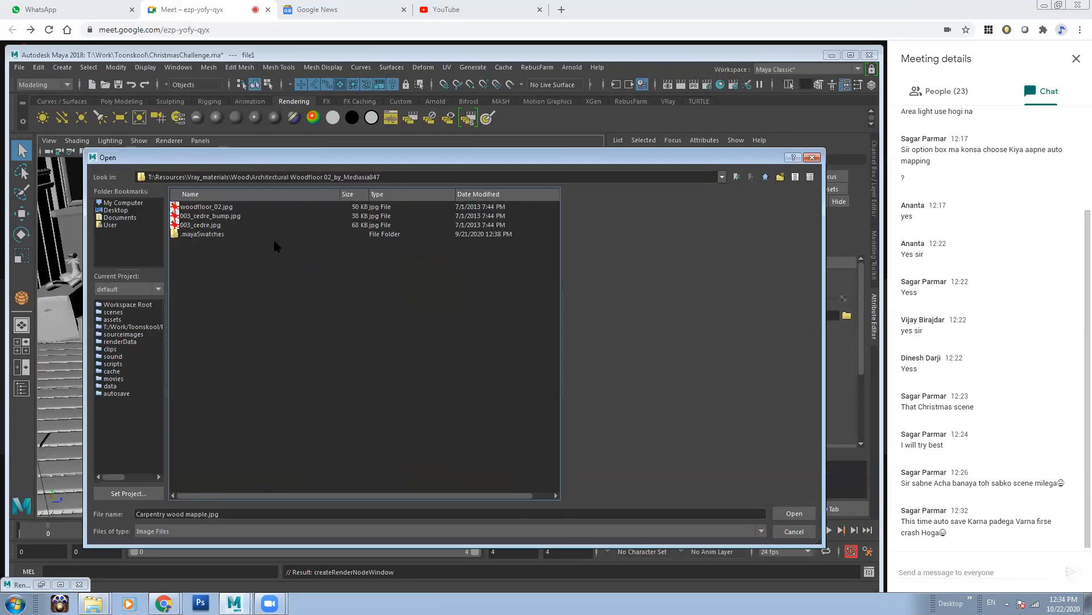
left_click(214, 207)
left_click(214, 216)
left_click(213, 225)
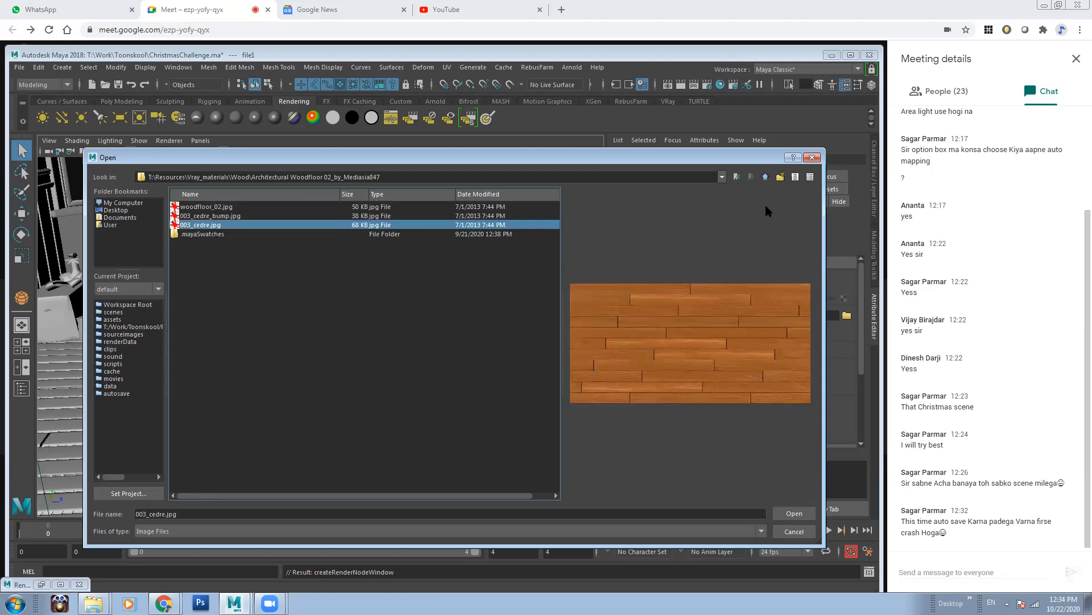
left_click(766, 176)
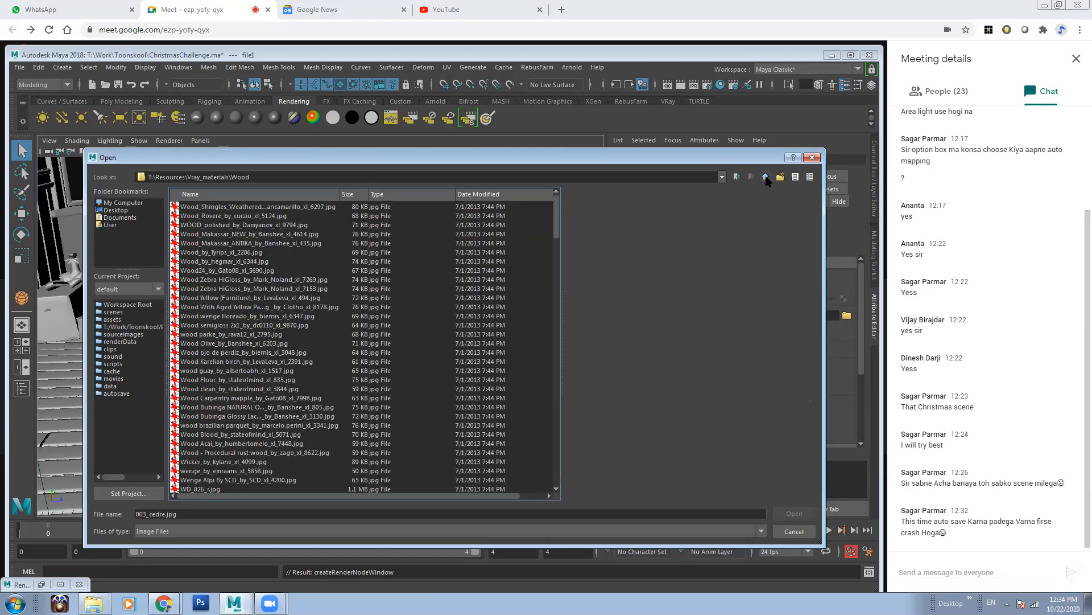
Step: Load 053meriserf.jpg from the Architectural Wood 02 folder as the image of the file1 texture node
left_click_drag(555, 228, 557, 401)
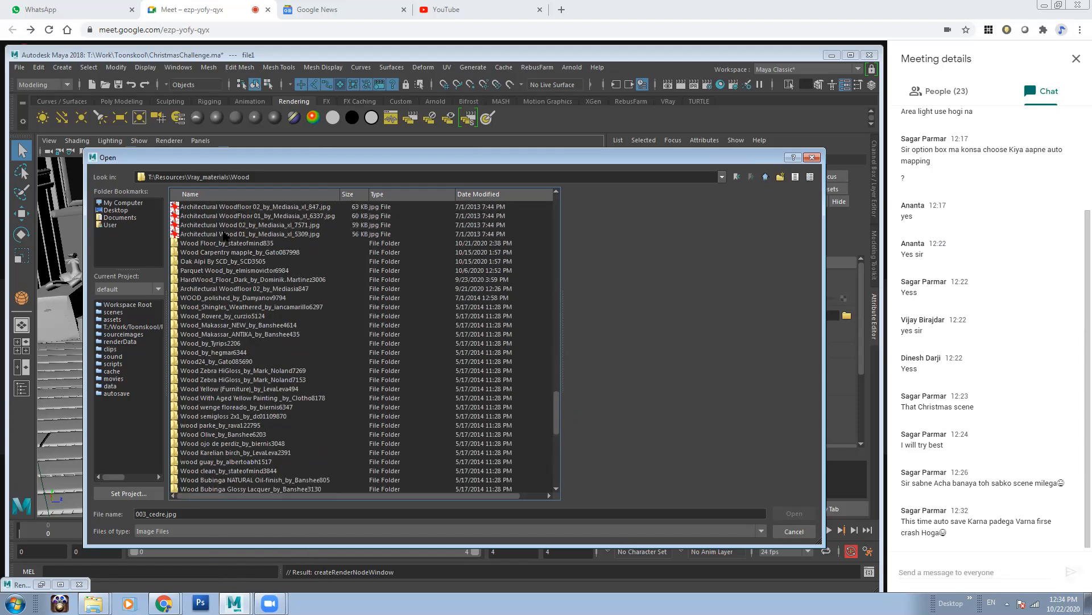
left_click(242, 244)
left_click(270, 290)
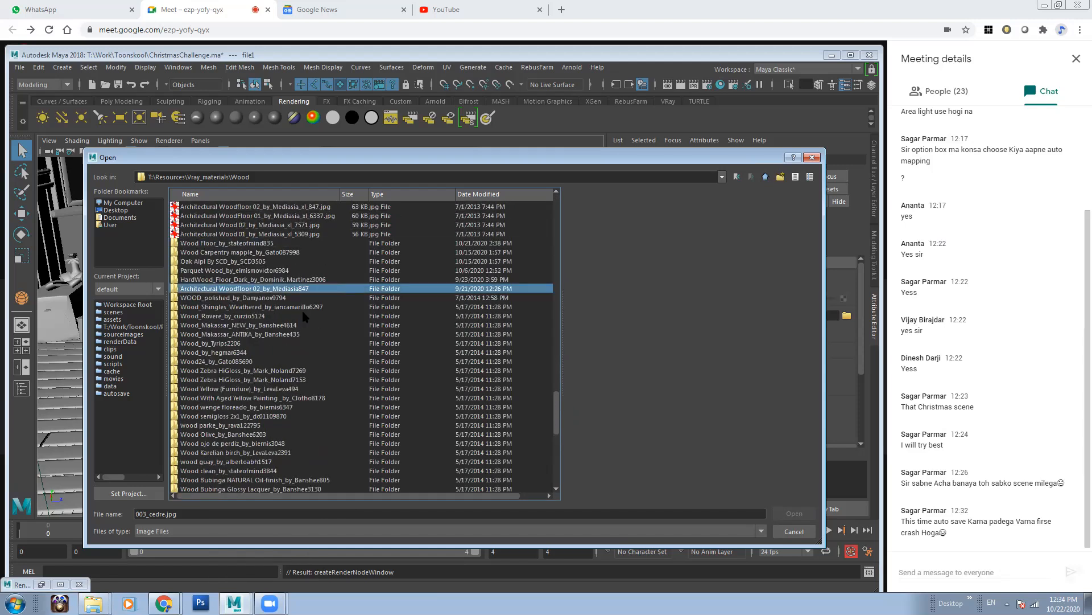
key("a")
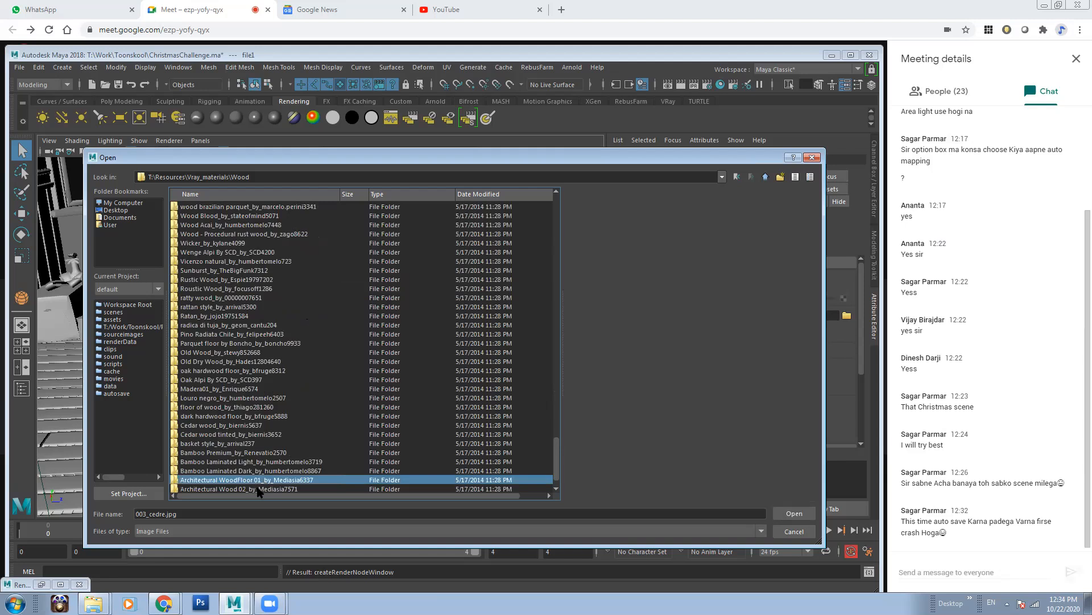
double_click(259, 489)
left_click(196, 208)
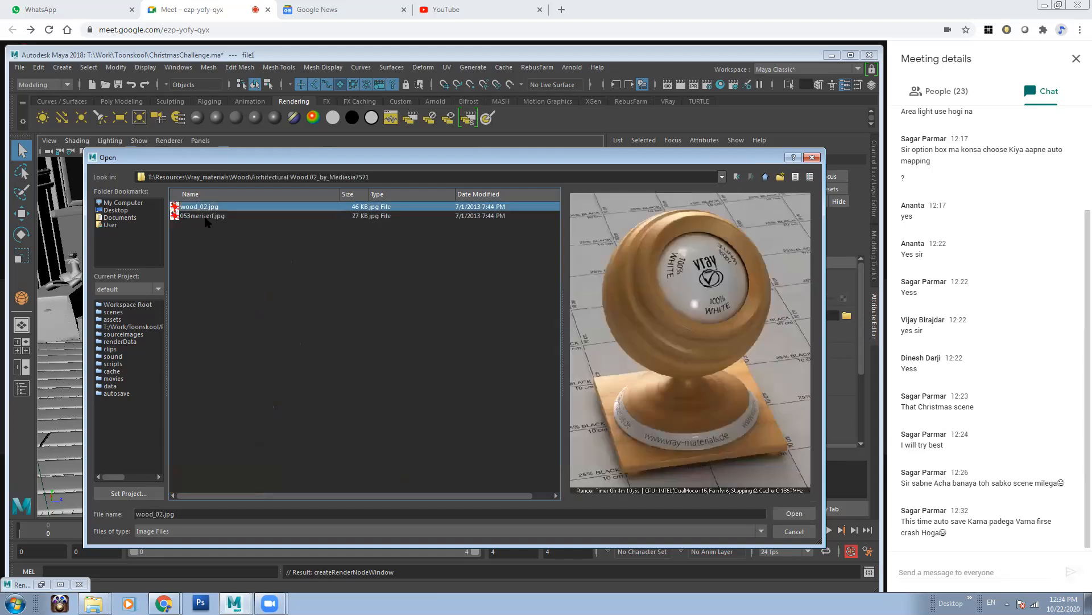
left_click(192, 216)
left_click(220, 208)
left_click(220, 217)
left_click(792, 514)
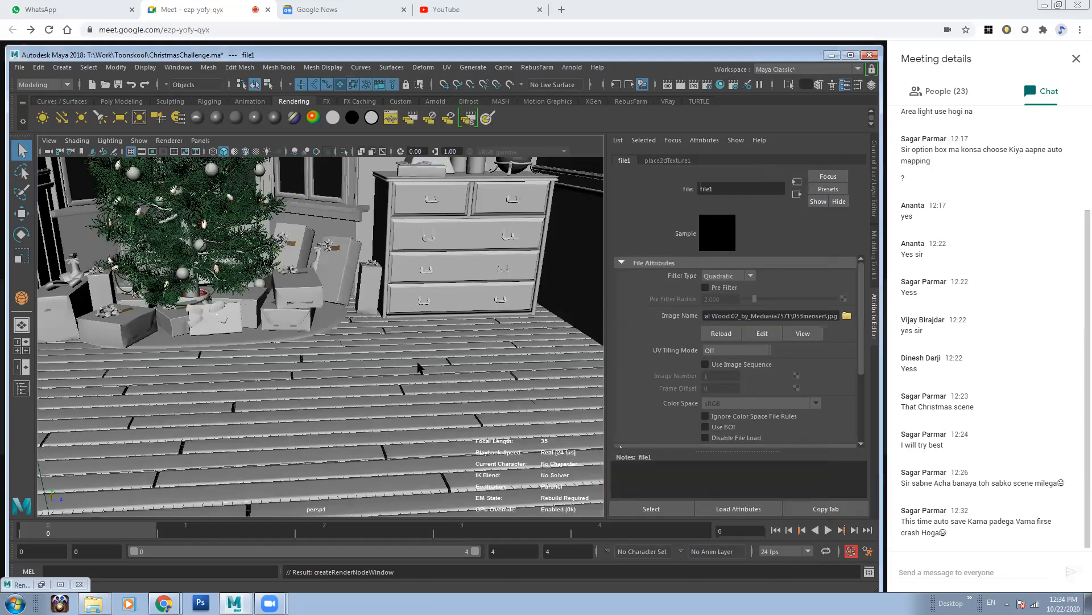
Step: Turn on textured shading in the perspective view and frame the wooden floor
left_click_drag(419, 368, 382, 377, "alt")
key("6")
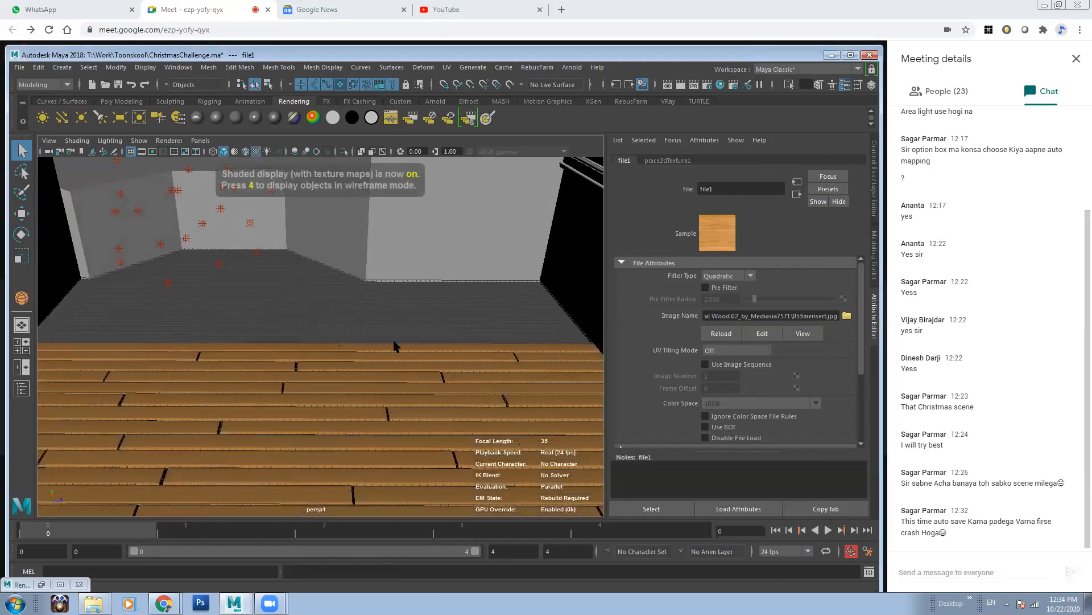
middle_click_drag(325, 431, 300, 384, "alt")
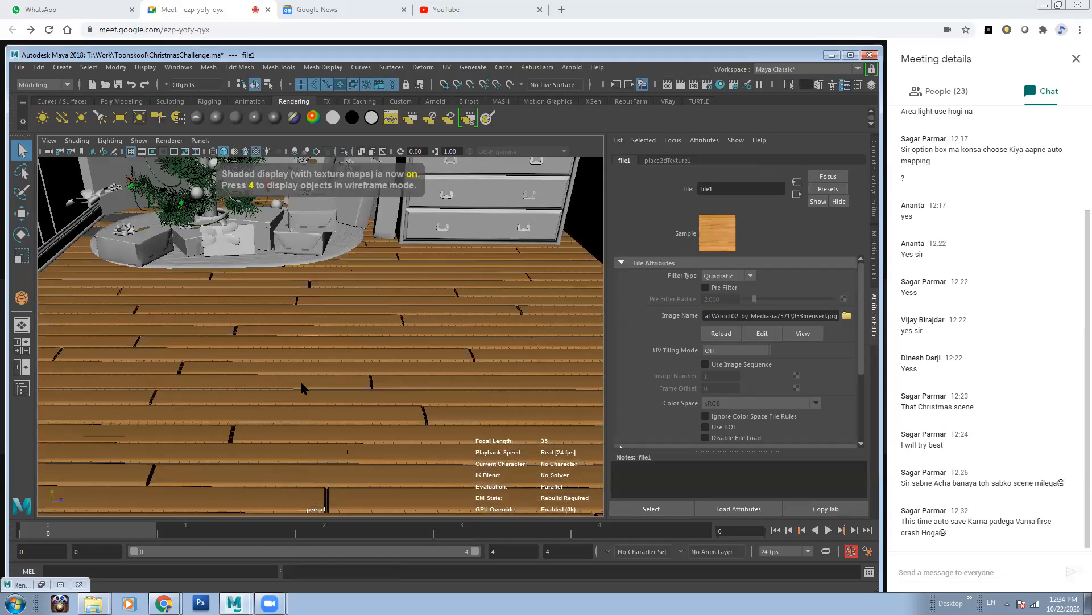
Step: Select the whole Floorboards group and hide all unselected objects
left_click(312, 381)
key("Up")
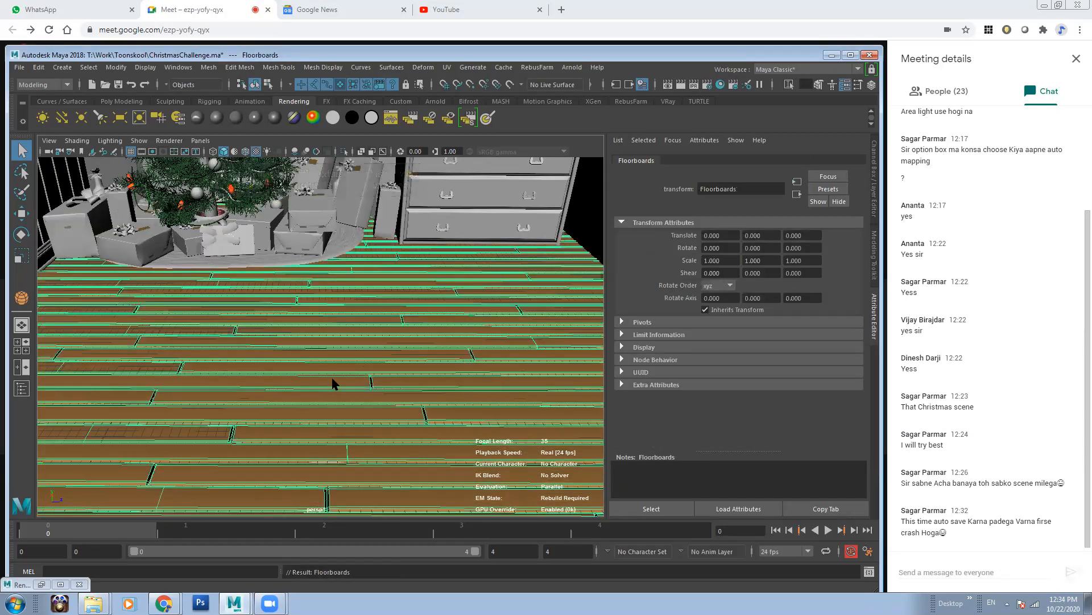
key("alt+h")
left_click_drag(434, 361, 399, 359, "alt")
Step: Combine the floorboards into a single mesh, inspect the planks up close, and clear the selection
left_click(208, 67)
left_click(230, 108)
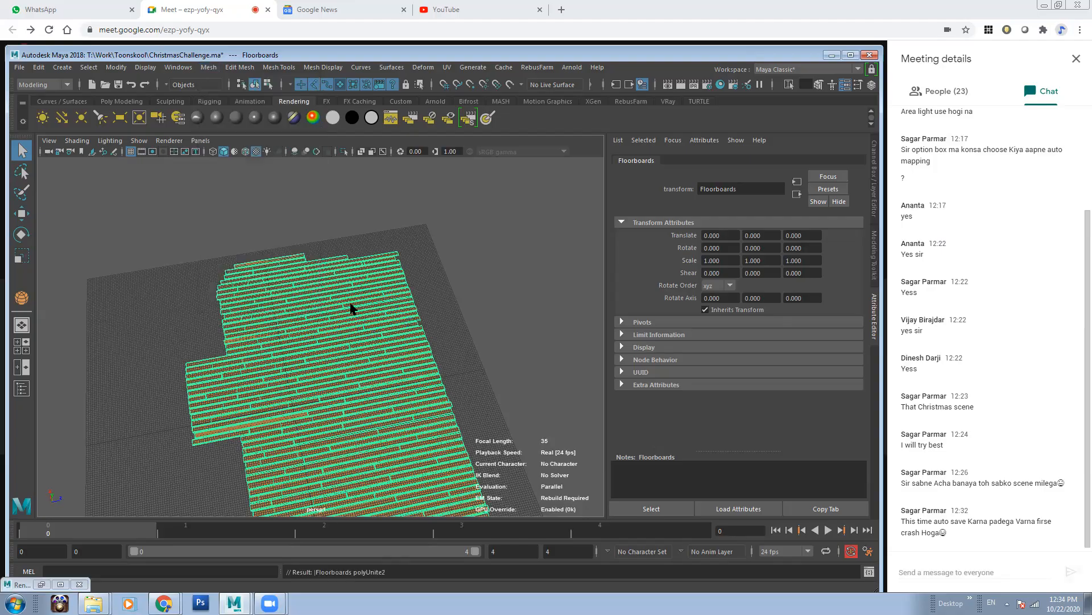
right_click_drag(214, 284, 561, 339, "alt")
middle_click_drag(531, 300, 411, 376, "alt")
right_click_drag(411, 376, 524, 275, "alt")
left_click(555, 245)
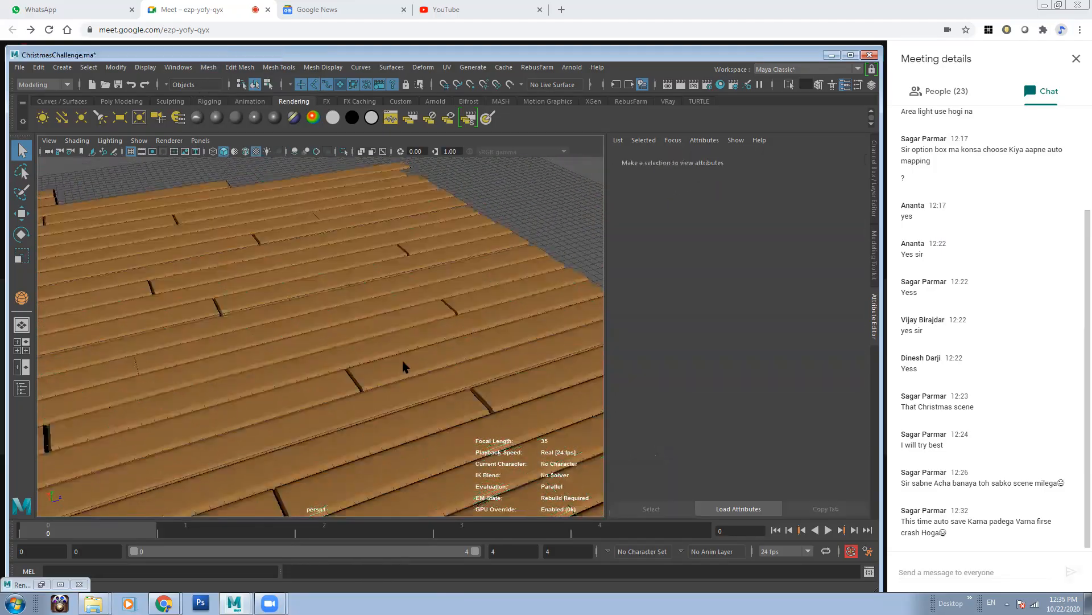
Step: Apply an Automatic UV projection to the combined Floorboards mesh
left_click(351, 352)
left_click(447, 67)
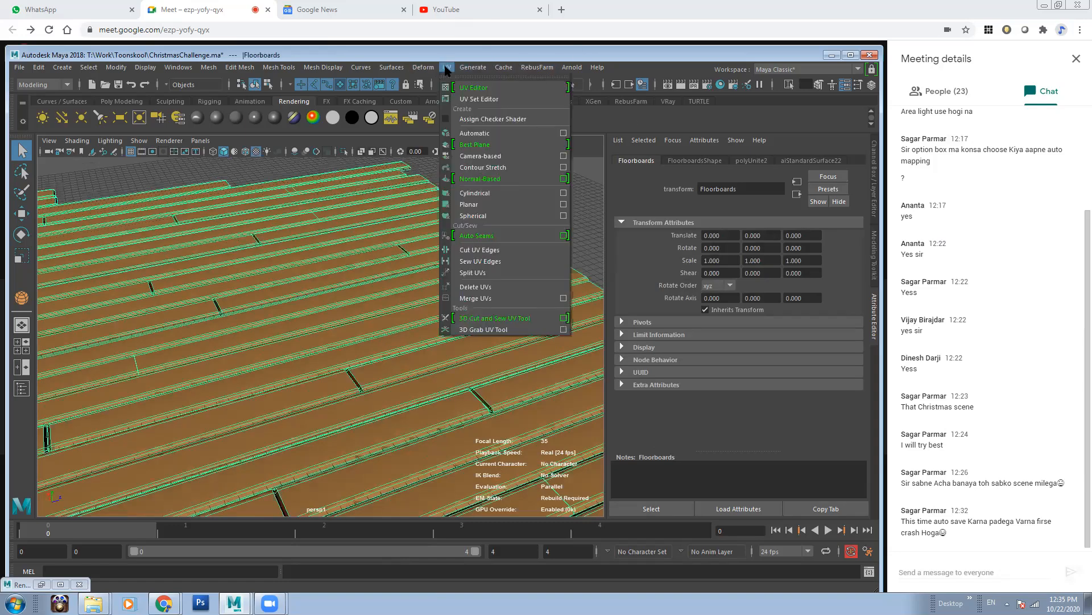
left_click(494, 132)
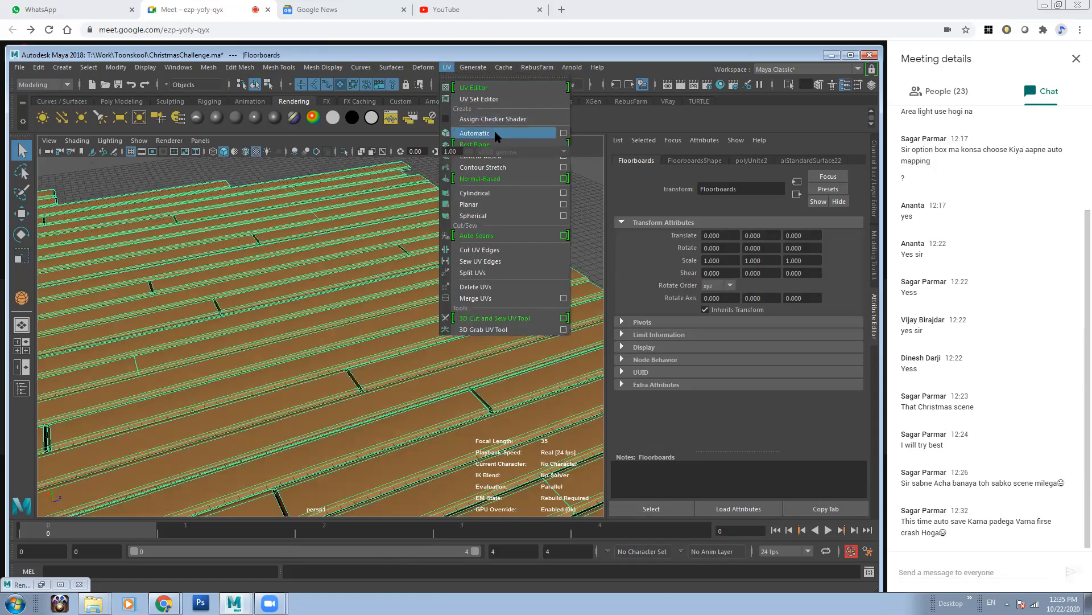
left_click_drag(451, 296, 424, 317, "alt")
right_click_drag(501, 318, 336, 305, "alt")
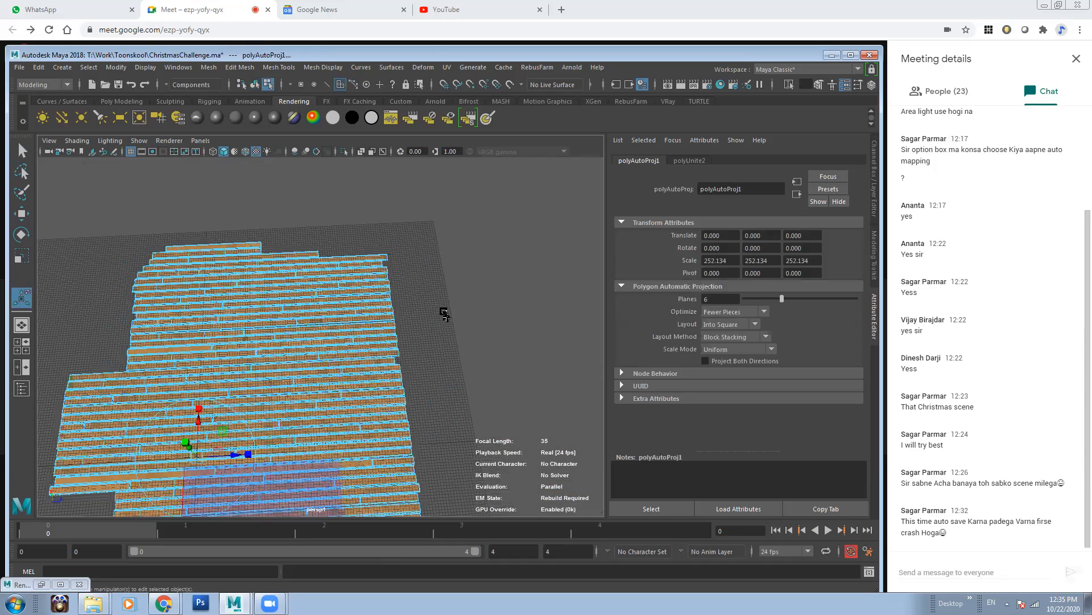
Step: Return to object selection mode, deselect the floorboards and inspect the planks' wood texture up close
left_click(462, 306)
right_click_drag(341, 345, 398, 343, "alt")
key("q")
key("F8")
key("F8")
key("F8")
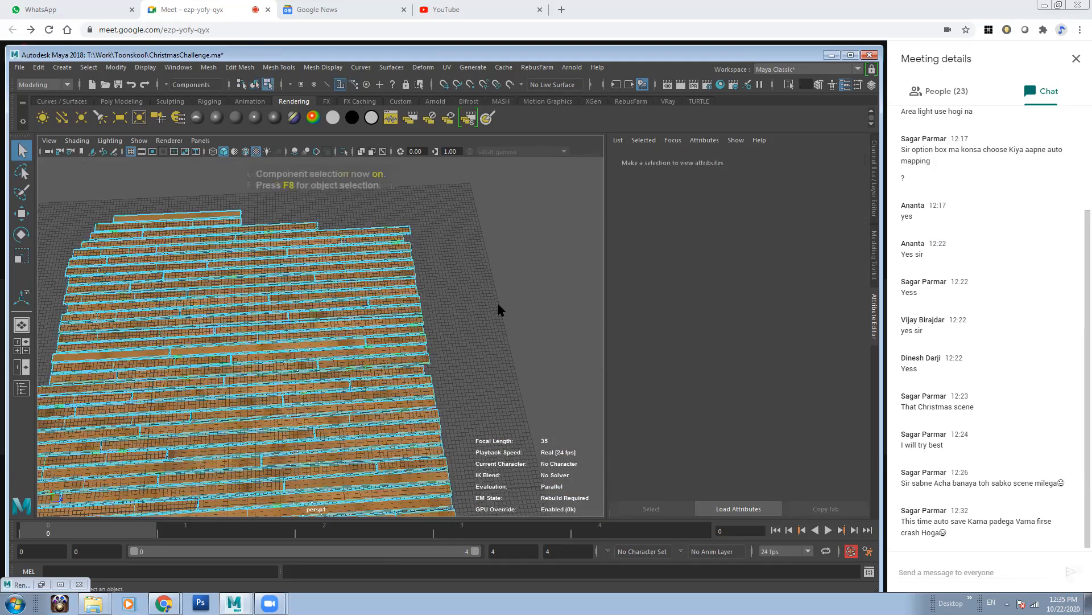
left_click(501, 310)
left_click_drag(419, 358, 205, 340, "alt")
right_click_drag(205, 339, 101, 322, "alt")
left_click_drag(100, 322, 220, 331, "alt")
middle_click_drag(307, 334, 312, 303, "alt")
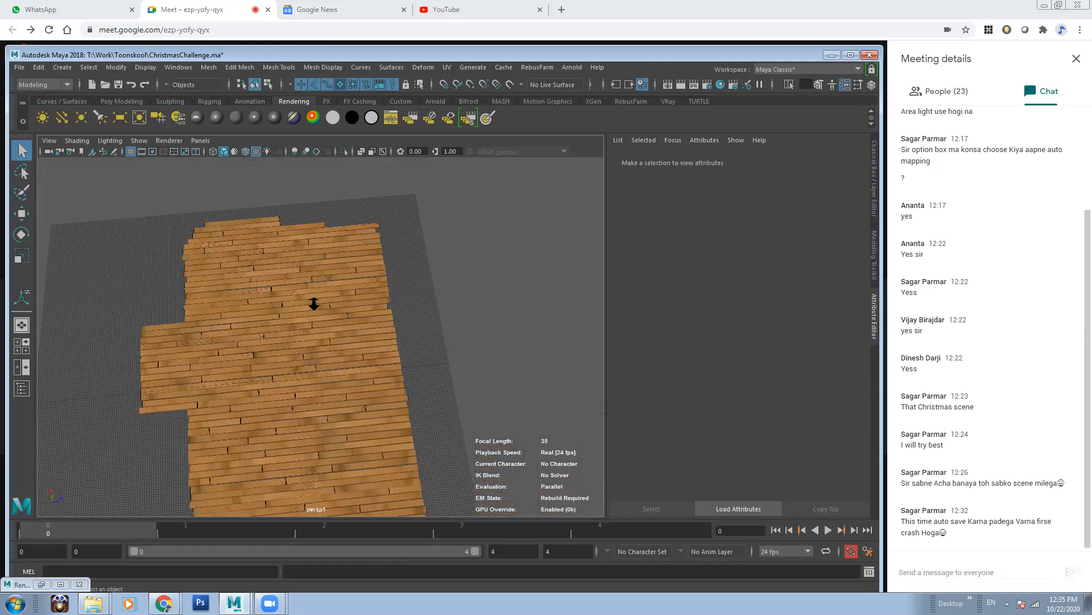
right_click_drag(312, 303, 366, 365, "alt")
right_click_drag(284, 323, 337, 308, "alt")
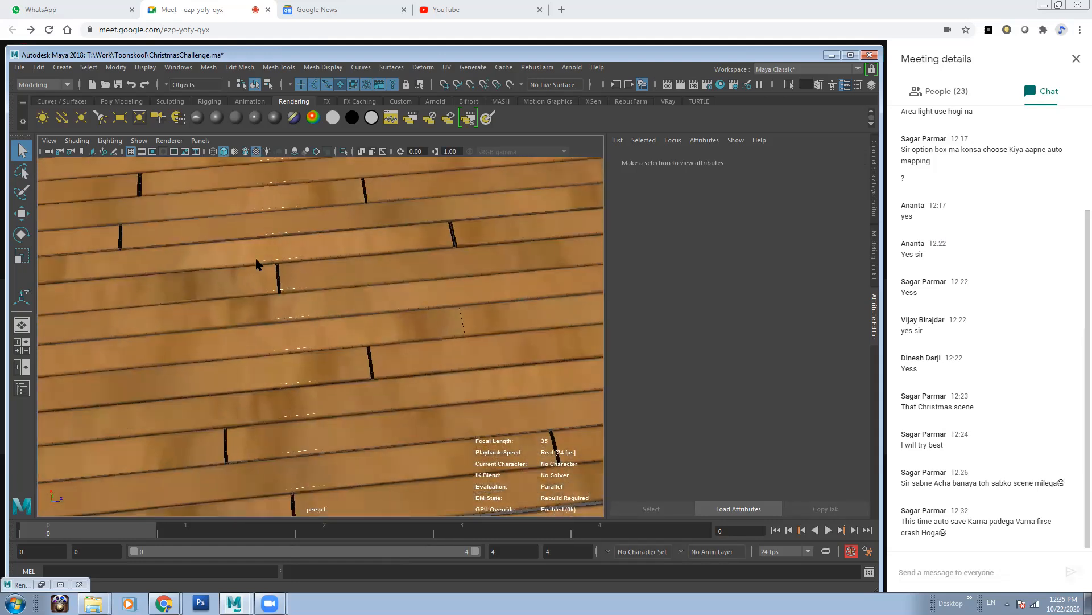
Step: Set Repeat UV to 5 by 5 in the placement node of the Floorboards material's color texture
left_click(310, 325)
left_click(861, 162)
left_click(837, 160)
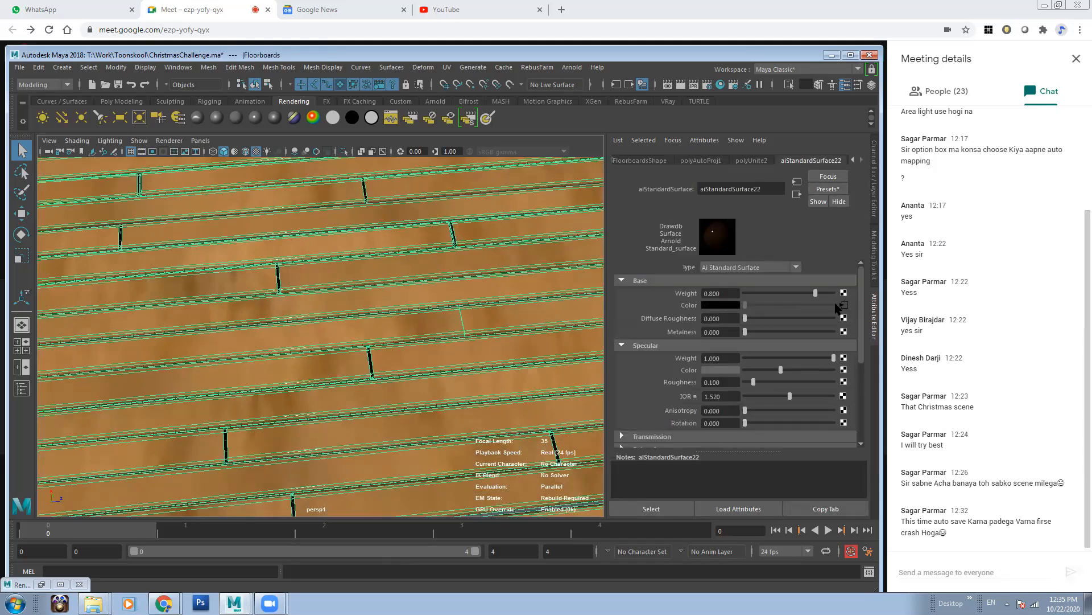
left_click(843, 305)
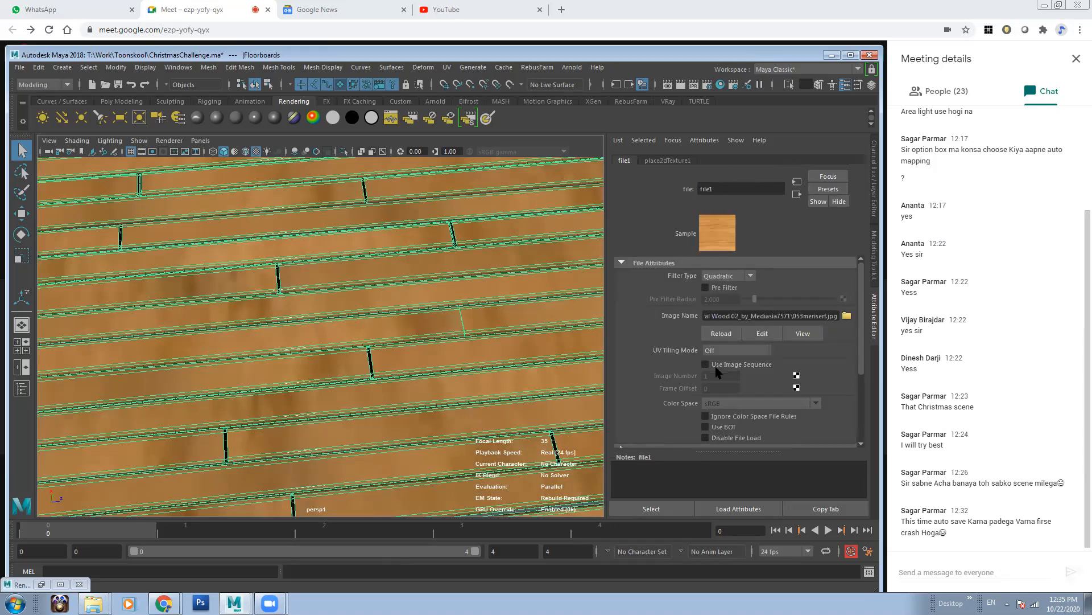
left_click(669, 161)
left_click(723, 363)
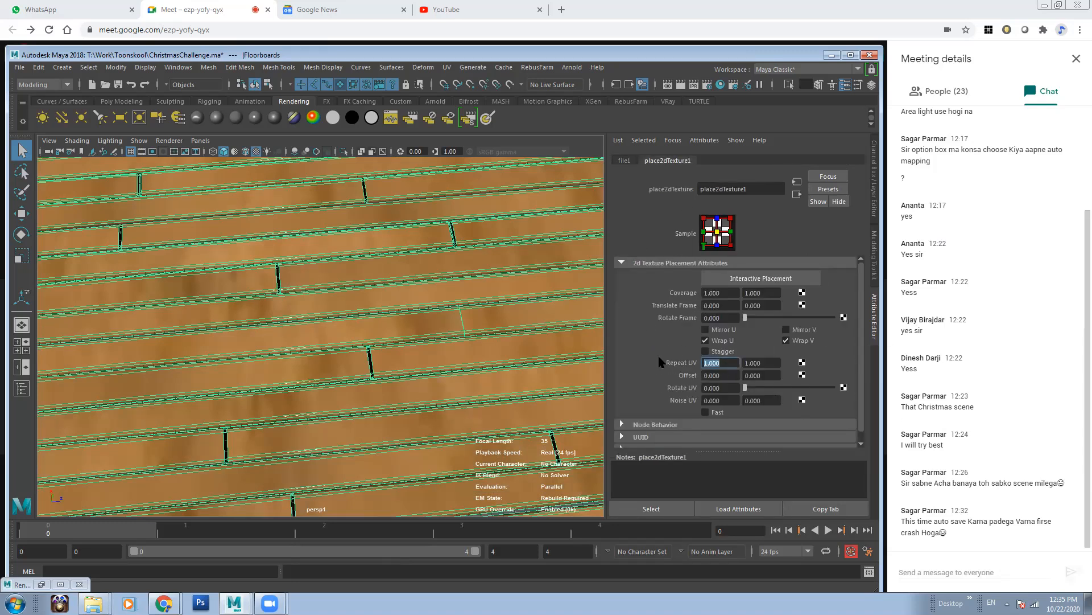
key("Tab")
type("5")
key("Return")
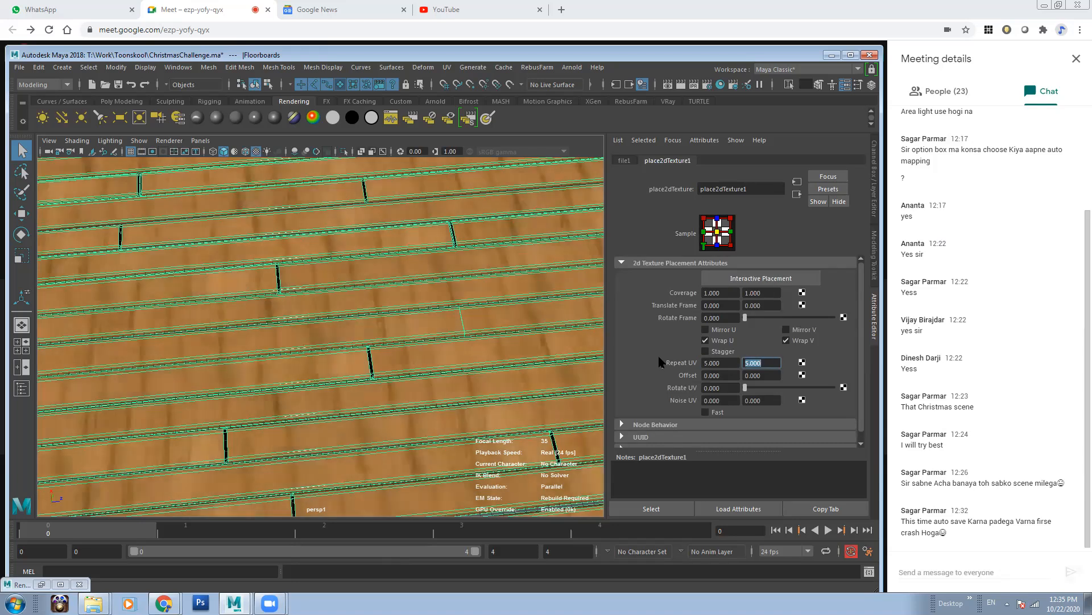
Step: Set the wood texture's Rotate Frame to 90 and deselect the floorboards
scroll(380, 310, "down", 2)
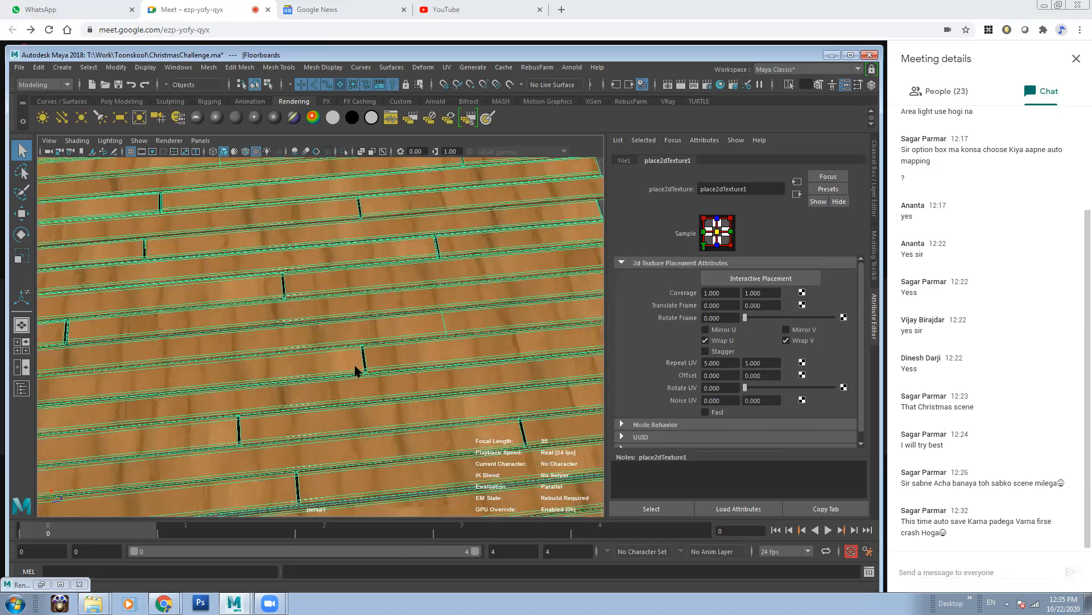
left_click_drag(334, 323, 302, 362, "alt")
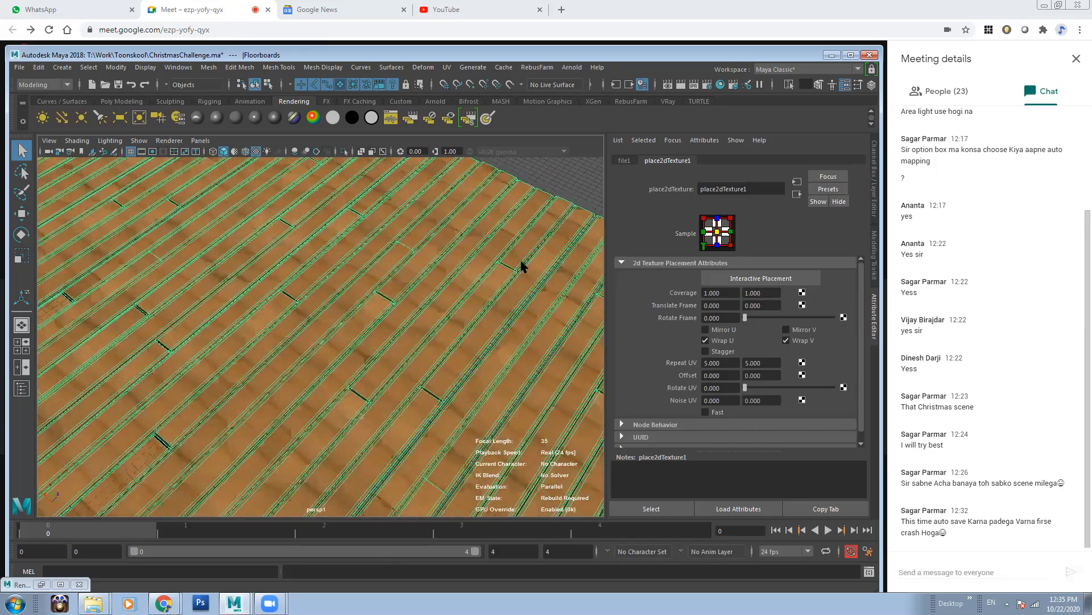
left_click_drag(385, 331, 555, 293, "alt")
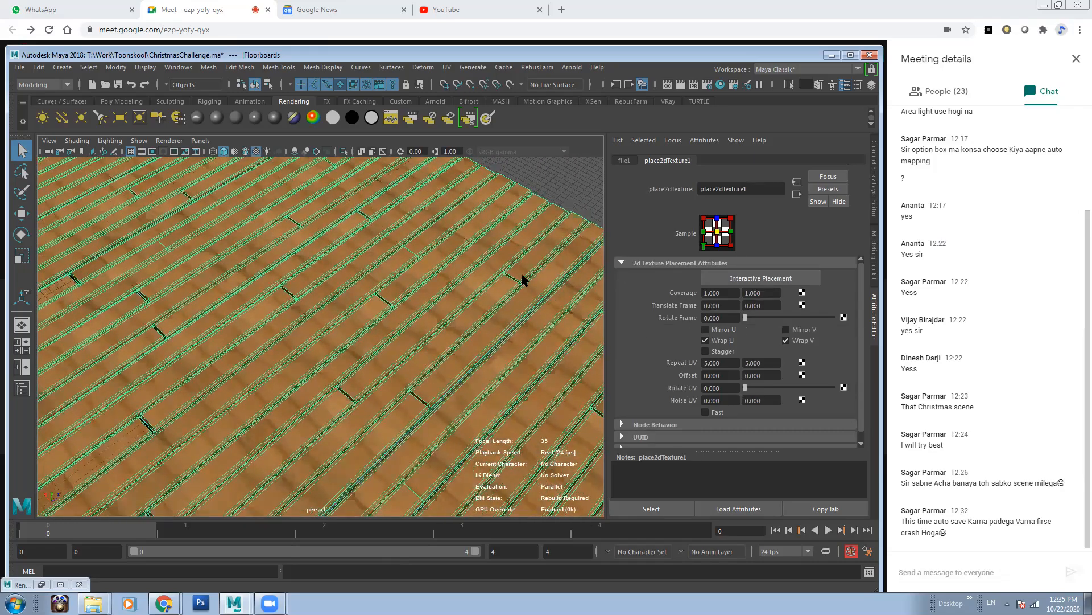
double_click(731, 319)
type("90")
key("Return")
left_click(533, 180)
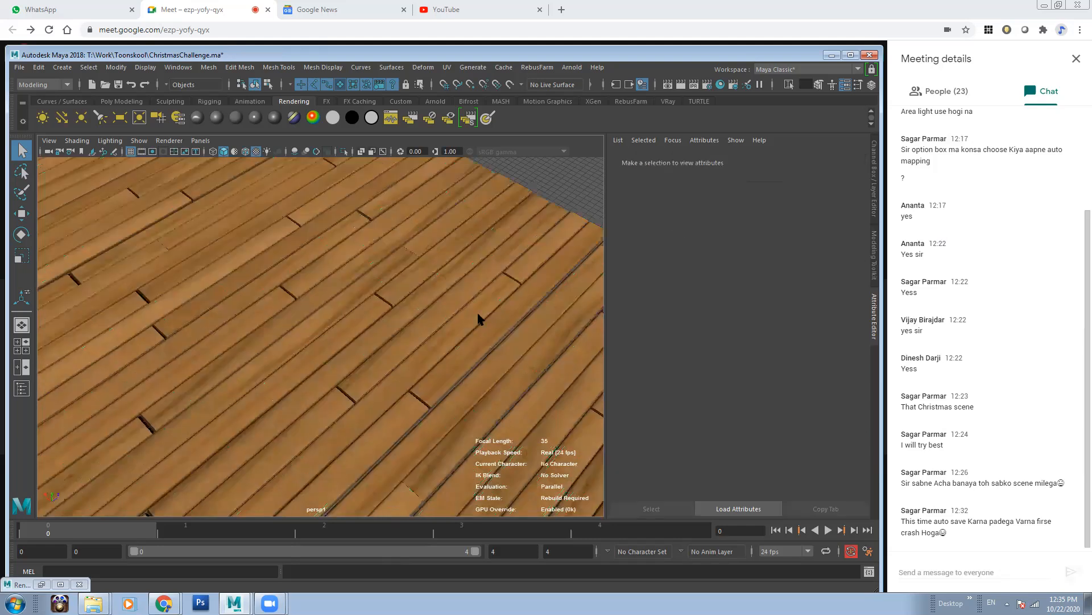
Step: Examine the direction and scale of the wood grain along the planks from several angles
right_click_drag(477, 311, 256, 377, "alt")
left_click_drag(256, 377, 368, 405, "alt")
right_click_drag(368, 406, 316, 370, "alt")
middle_click_drag(317, 370, 287, 320, "alt")
right_click_drag(287, 321, 390, 428, "alt")
left_click_drag(390, 428, 398, 383, "alt")
right_click_drag(398, 383, 464, 422, "alt")
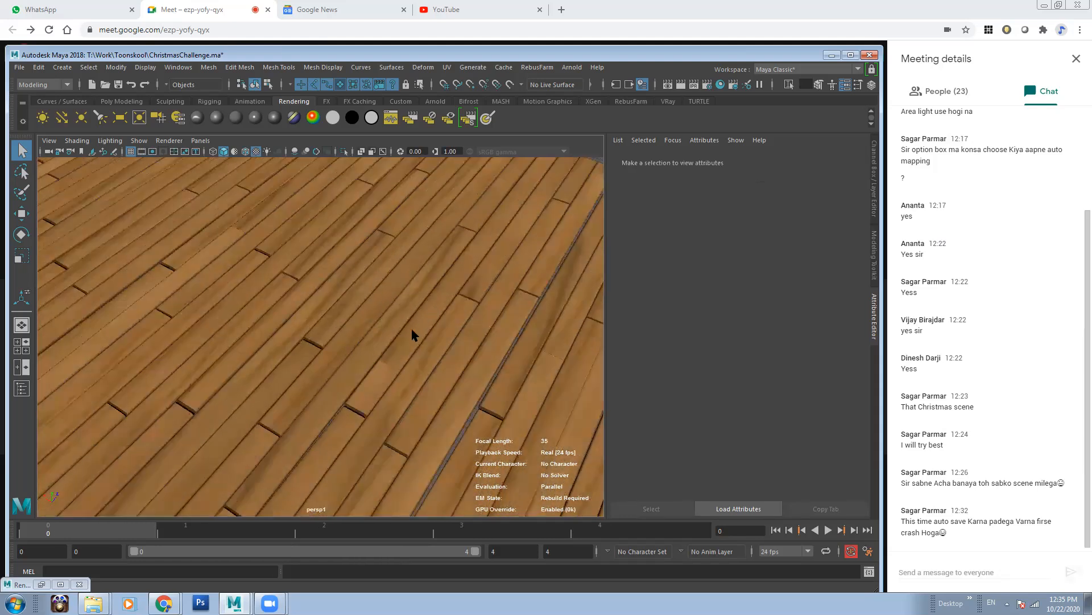
left_click_drag(483, 308, 452, 310, "alt")
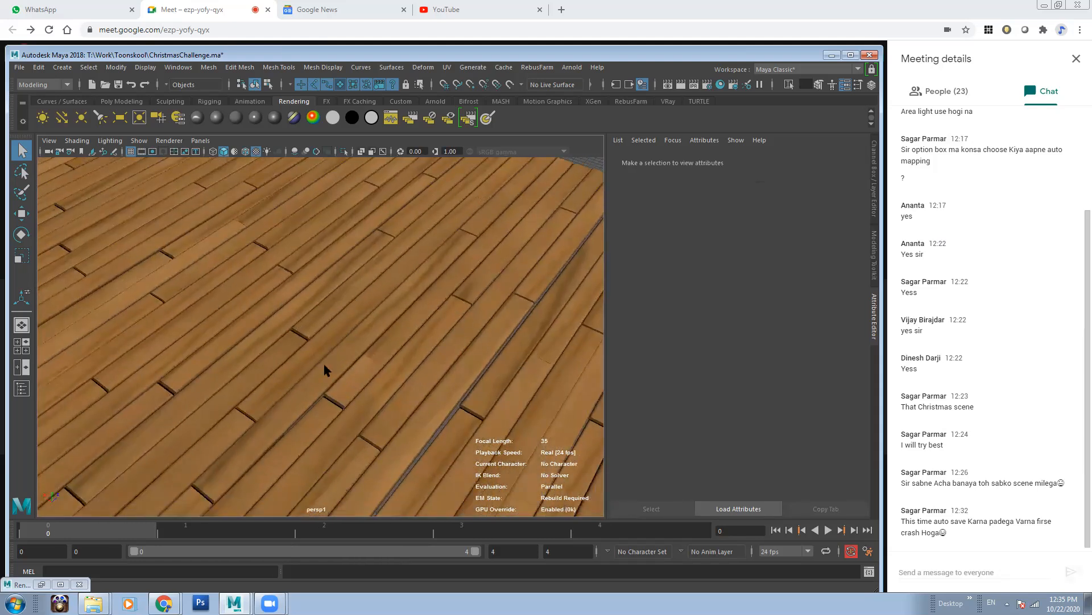
left_click_drag(422, 362, 219, 234, "alt")
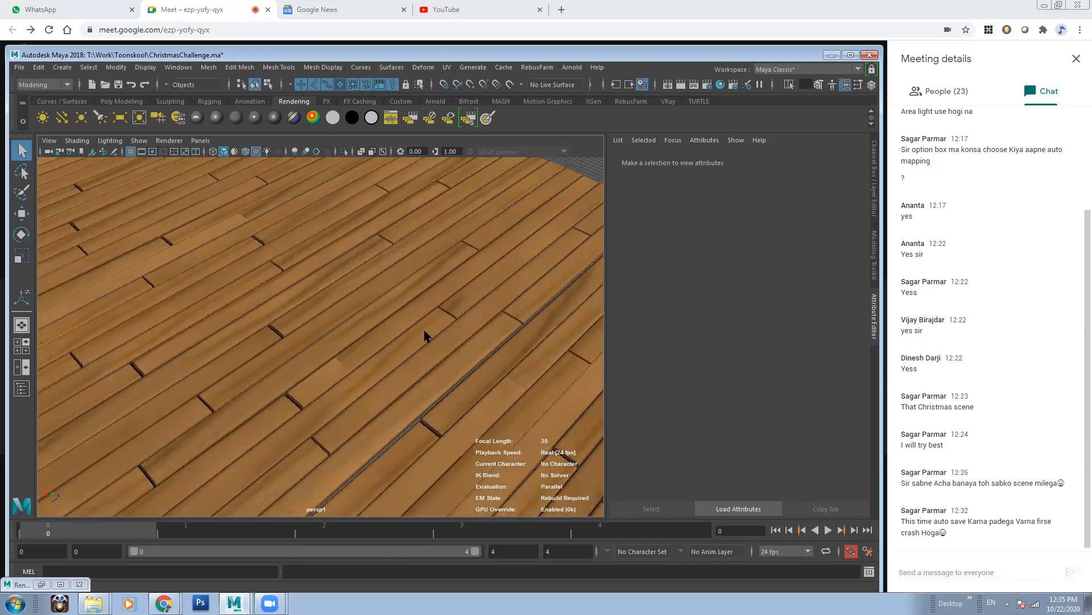
left_click_drag(434, 415, 406, 352, "alt")
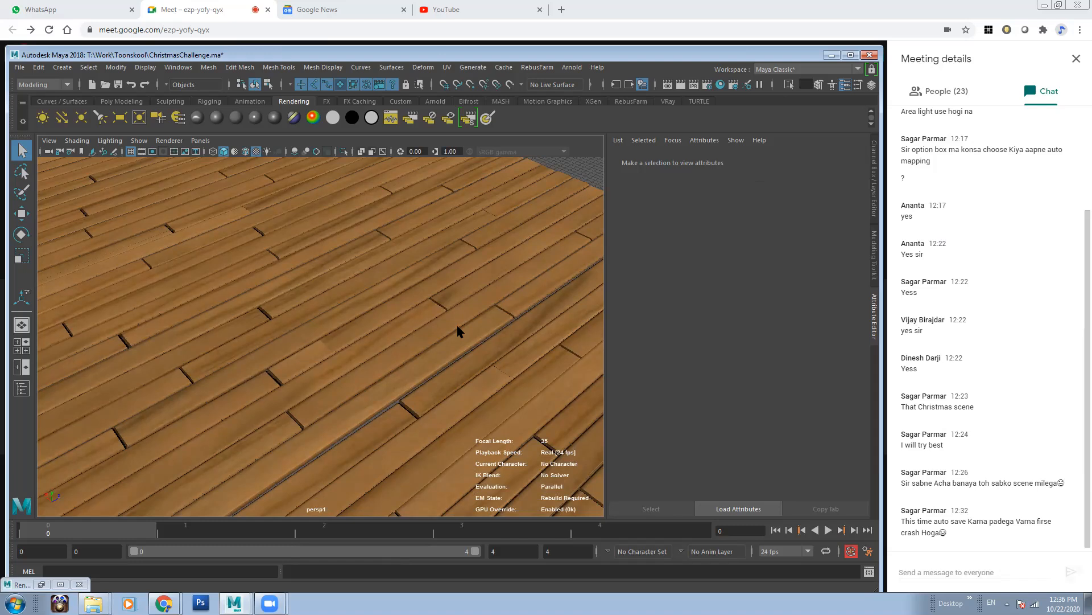
Step: Try to save the scene under the name ChristmasChallenge_V01 as a Maya Binary file
left_click(19, 67)
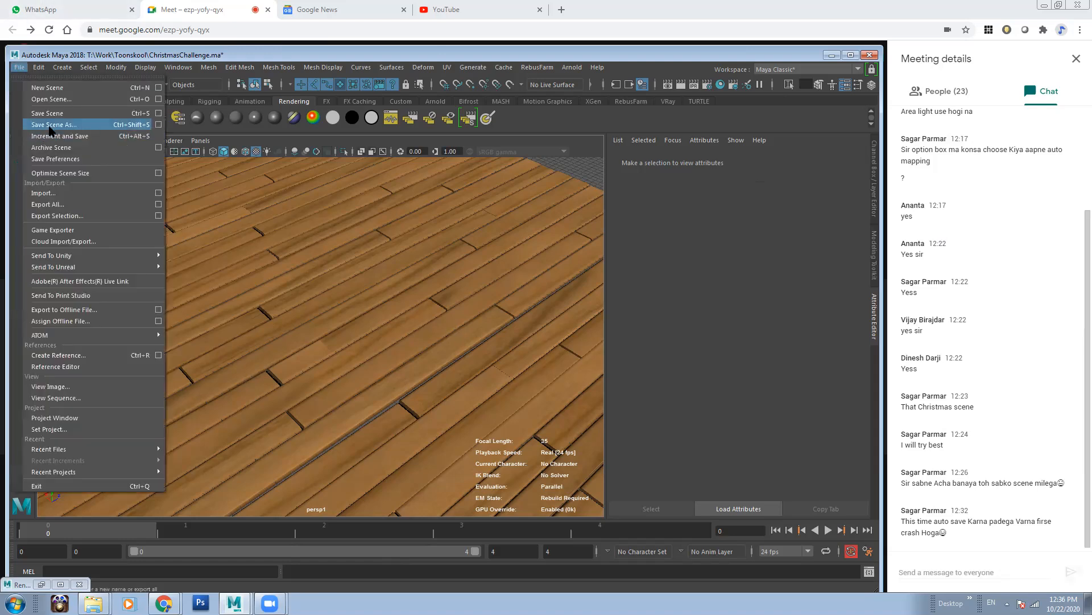
left_click(49, 125)
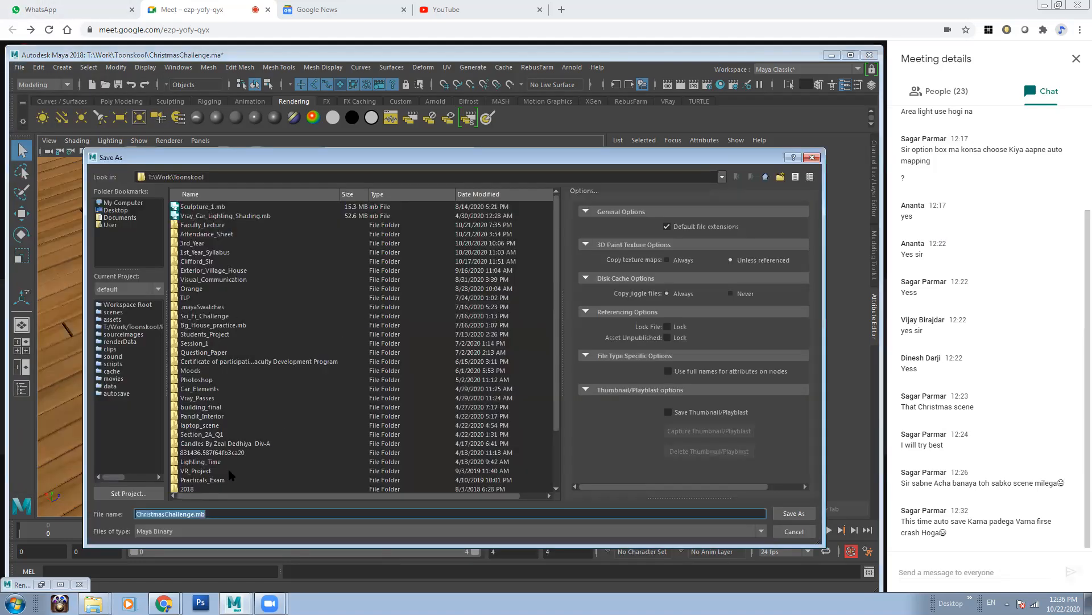
left_click(195, 514)
type("_V01")
left_click(794, 513)
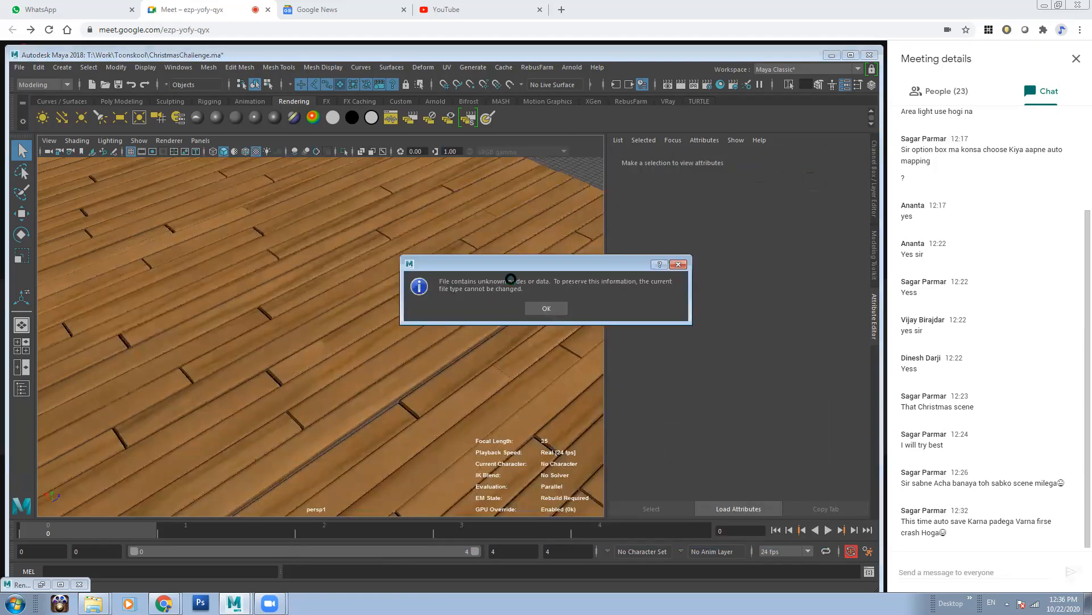
left_click(546, 308)
Step: Save the scene as ChristmasChallenge_V01.ma in Maya ASCII format
left_click(19, 68)
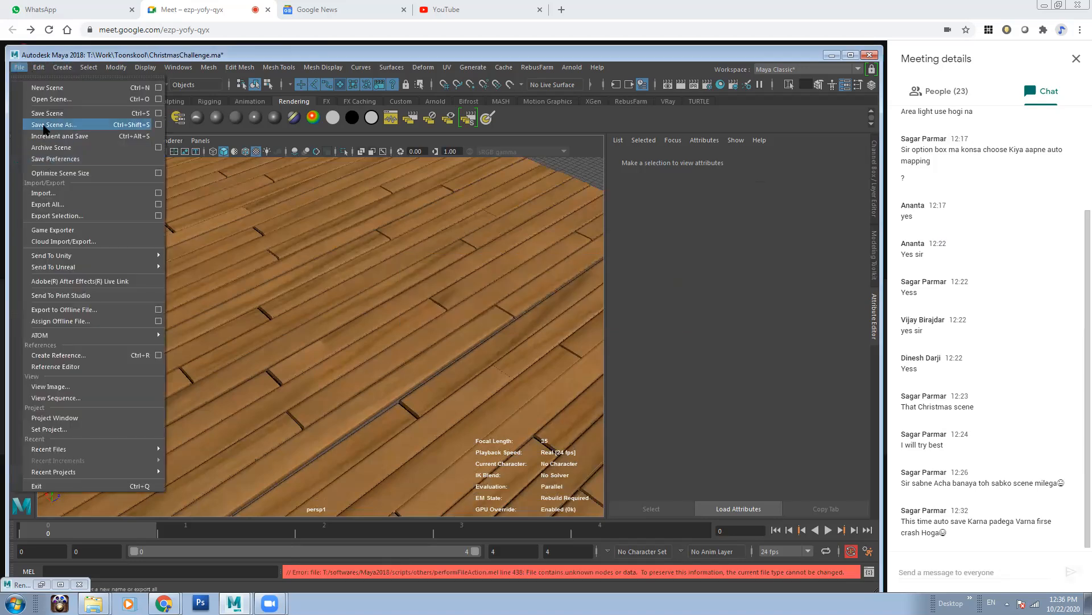
left_click(44, 125)
left_click(239, 530)
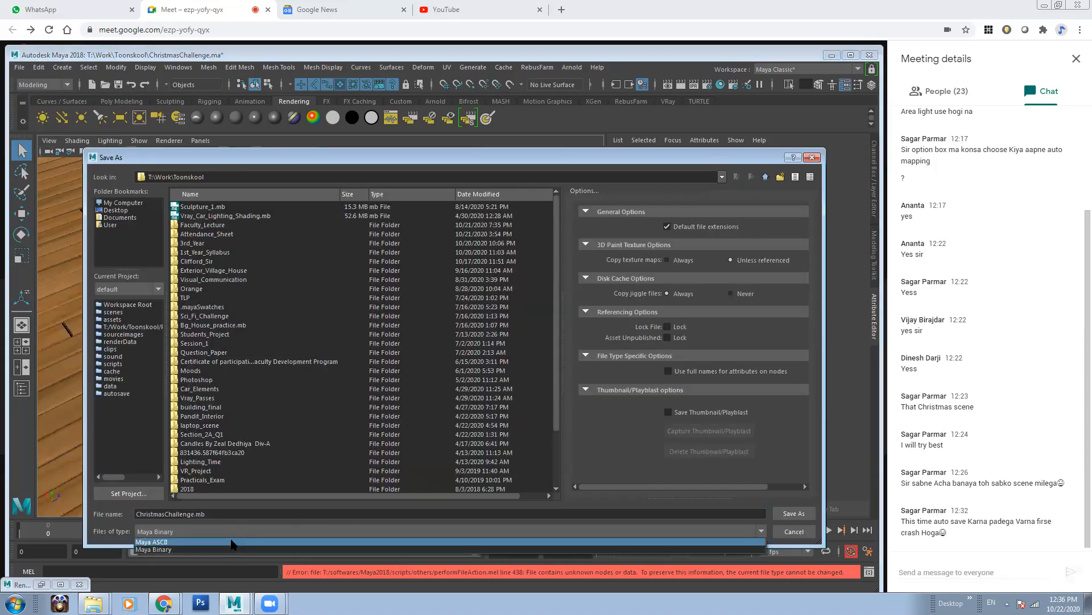
left_click(245, 543)
left_click(193, 513)
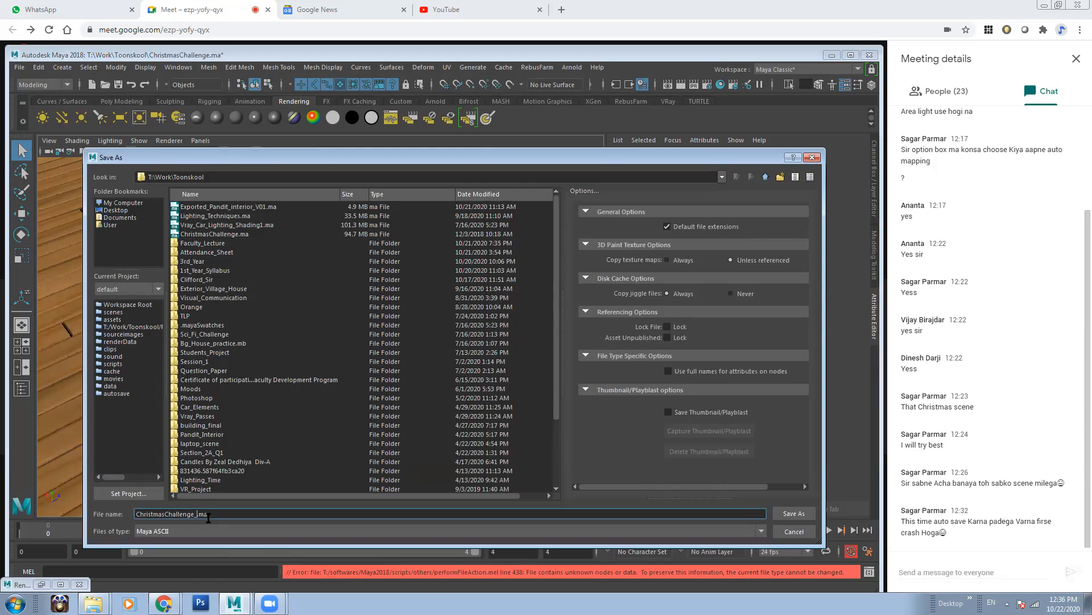
key("Return")
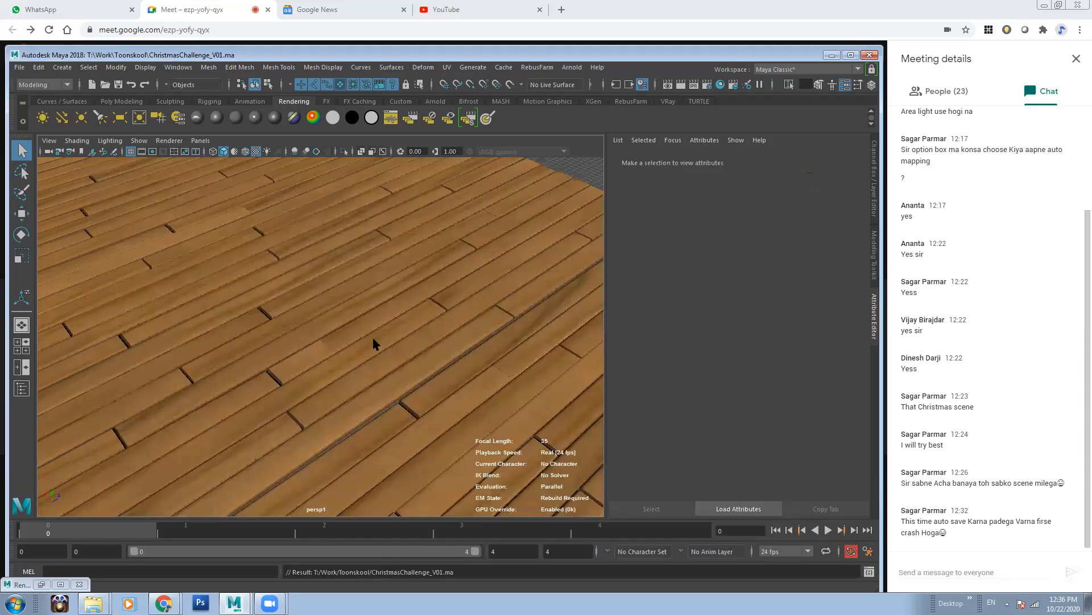
Step: Set the floorboard texture's Repeat UV to 7 by 7, deselect the floor and check the planks
scroll(336, 324, "down", 6)
scroll(342, 336, "up", 5)
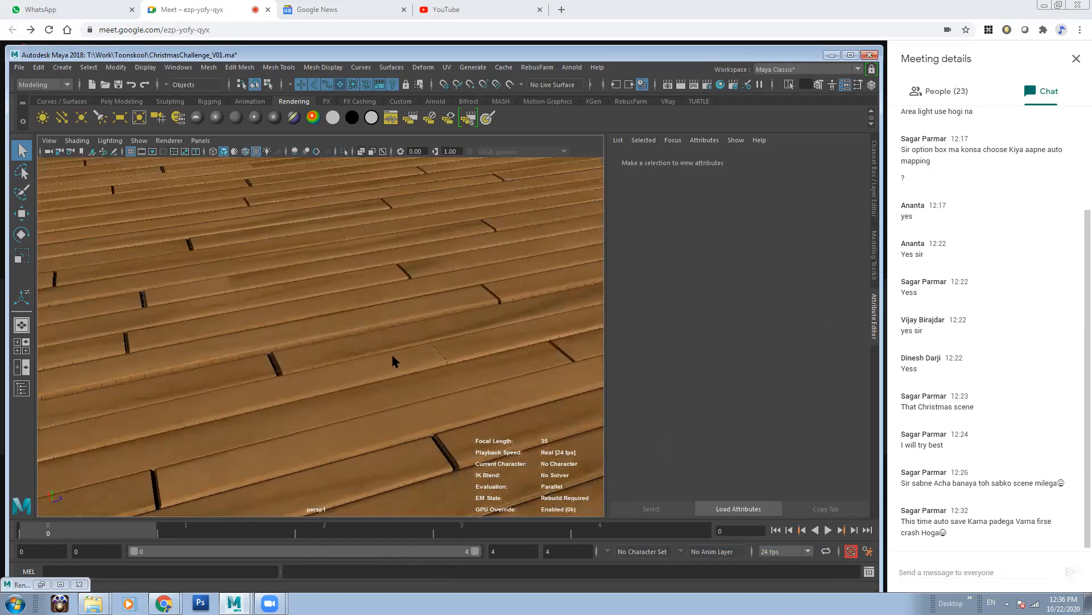
left_click(378, 327)
left_click(844, 304)
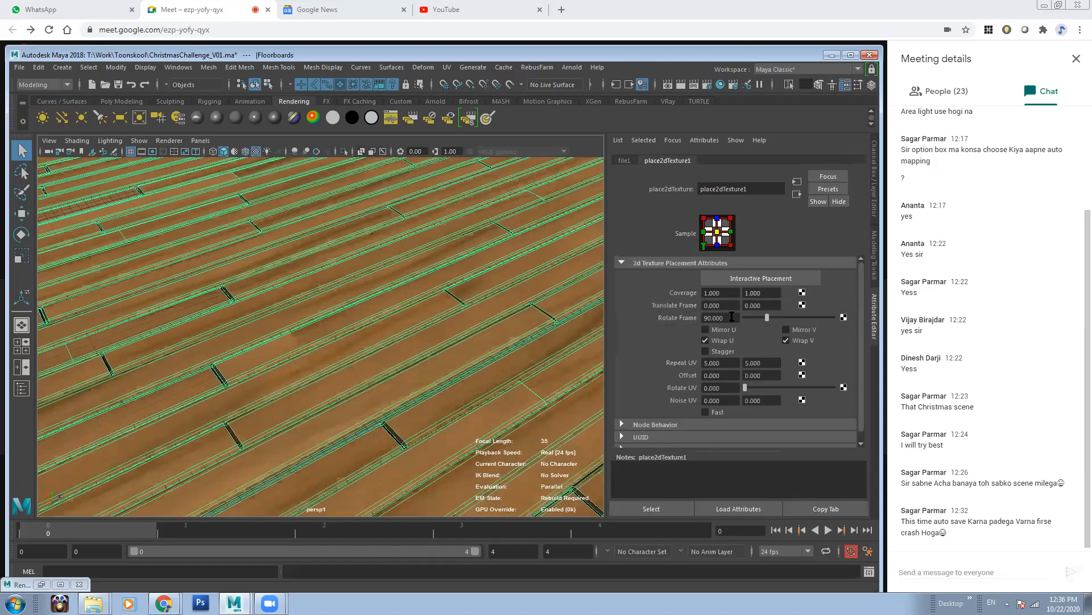
left_click_drag(728, 364, 679, 360)
type("7")
key("Tab")
type("7")
key("Return")
scroll(437, 304, "down", 5)
left_click(574, 225)
left_click_drag(422, 354, 445, 374, "alt")
scroll(367, 388, "up", 5)
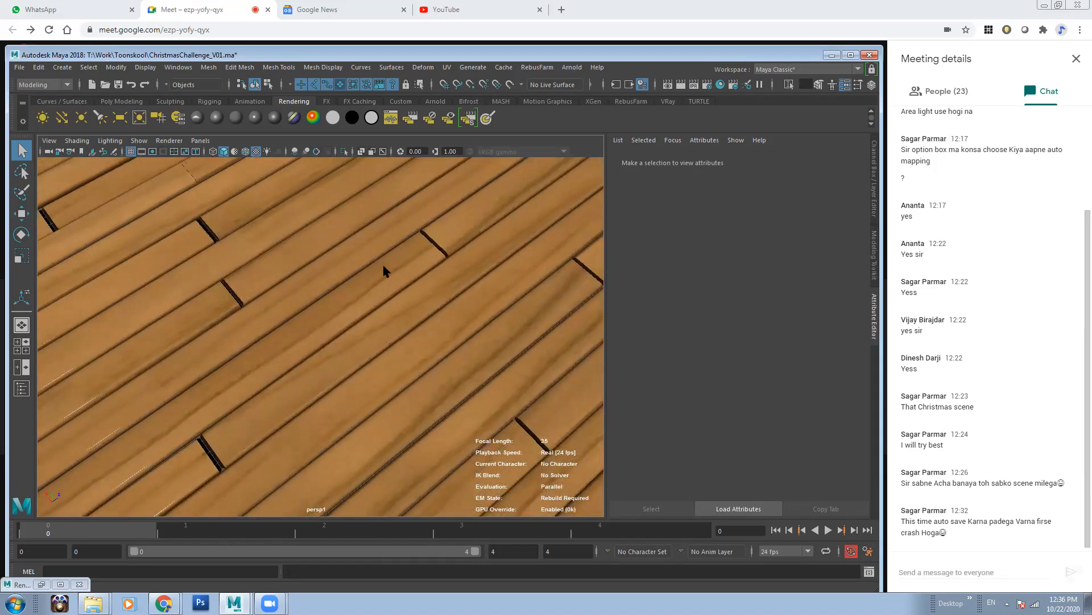
Step: Set the floorboard texture's Repeat UV to 8, then deselect the floor and check the planks up close
scroll(385, 272, "down", 6)
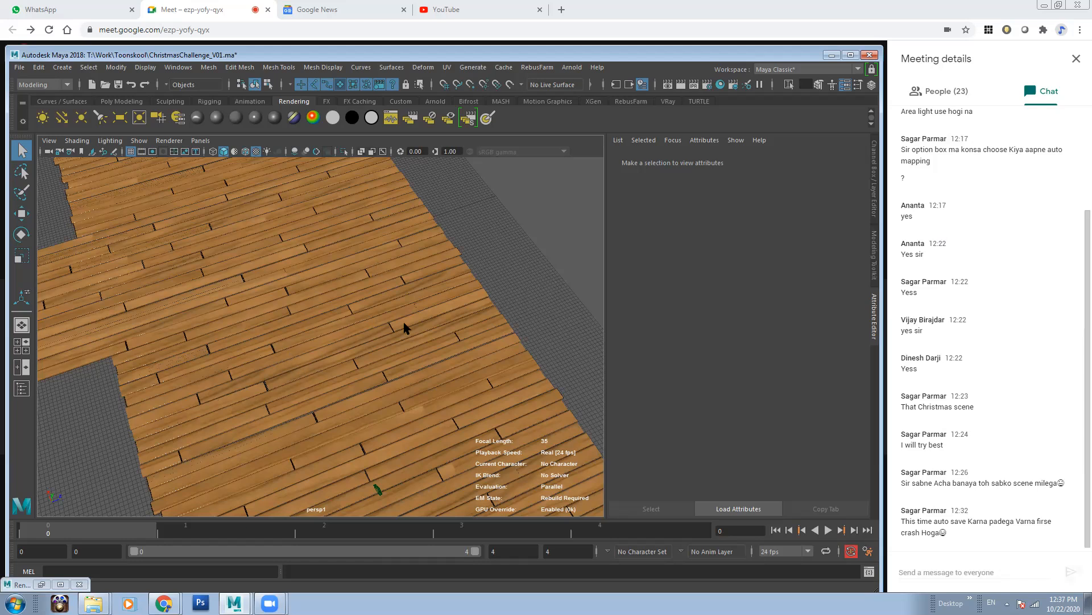
left_click(348, 307)
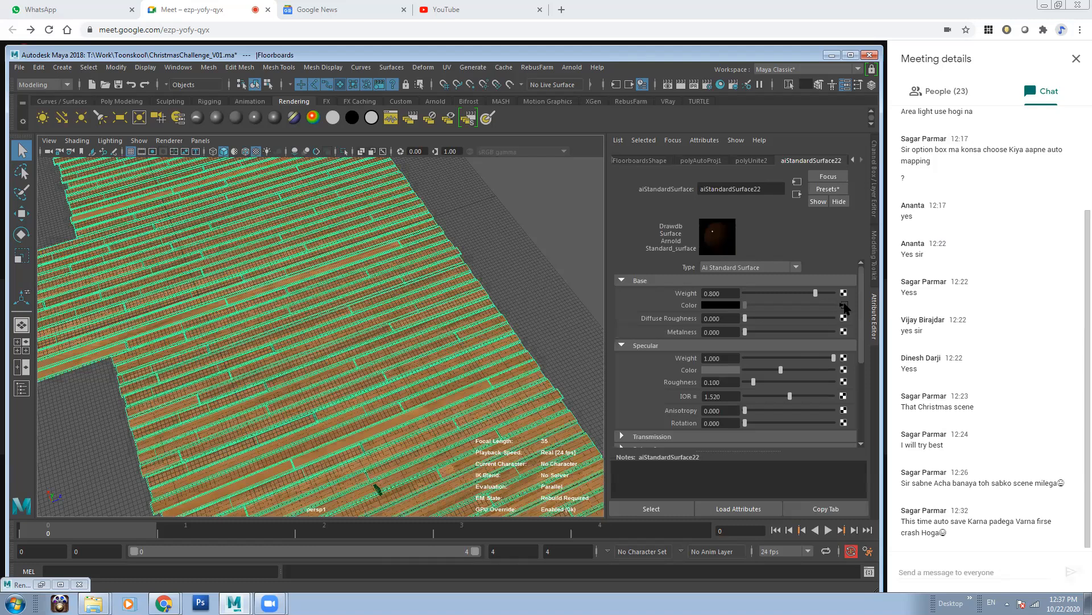
left_click(844, 306)
left_click_drag(722, 362, 673, 365)
key("Tab")
type("8")
key("Return")
left_click(560, 292)
left_click_drag(263, 349, 251, 340, "alt")
scroll(251, 339, "up", 5)
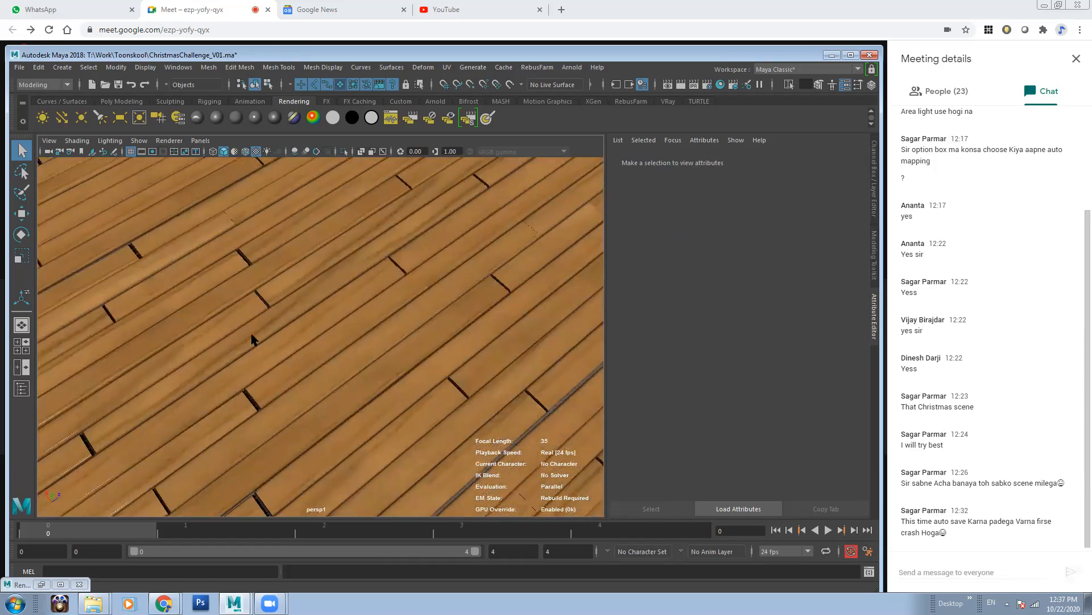
Step: Examine the wood texture across the whole floor and check the Floorboards material
scroll(251, 340, "down", 3)
scroll(420, 371, "down", 5)
left_click_drag(376, 341, 242, 329, "alt")
scroll(214, 239, "up", 5)
scroll(285, 368, "down", 8)
left_click_drag(285, 368, 232, 278, "alt")
left_click_drag(383, 336, 401, 358, "alt")
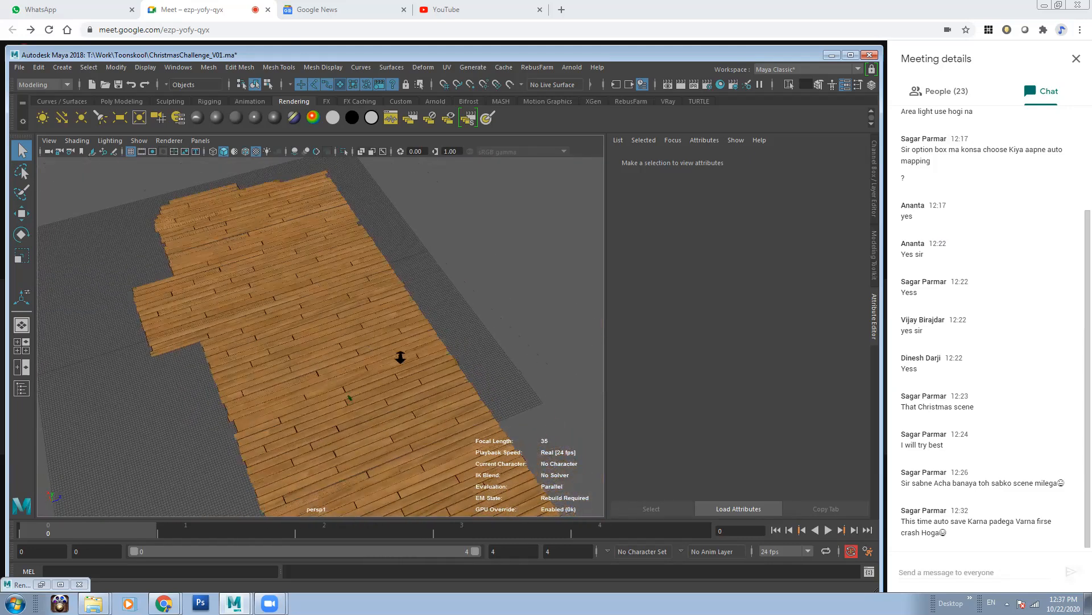
scroll(400, 358, "up", 3)
left_click(400, 357)
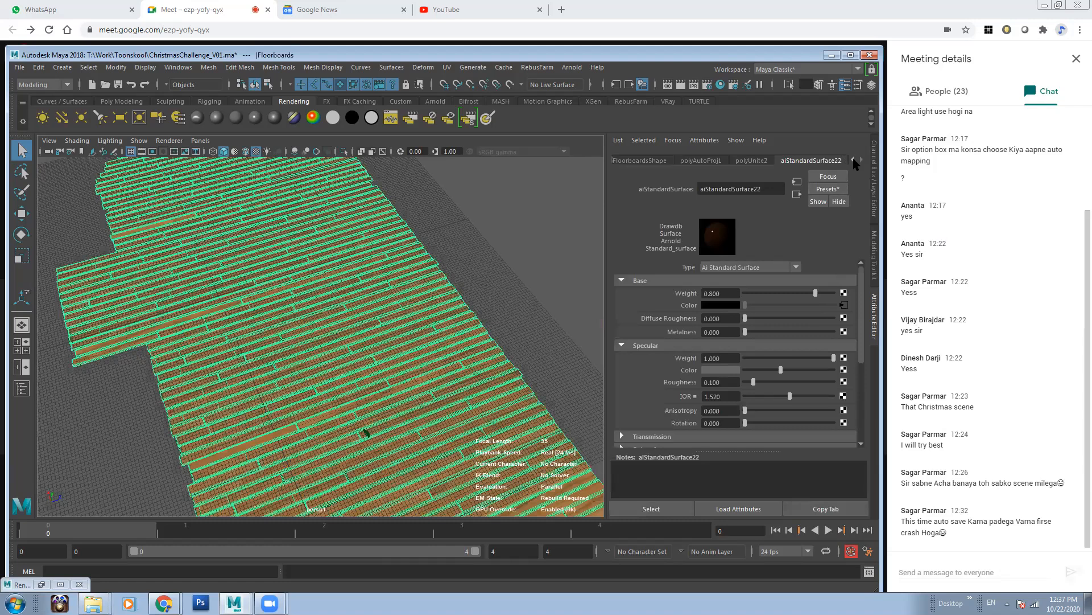
left_click(549, 293)
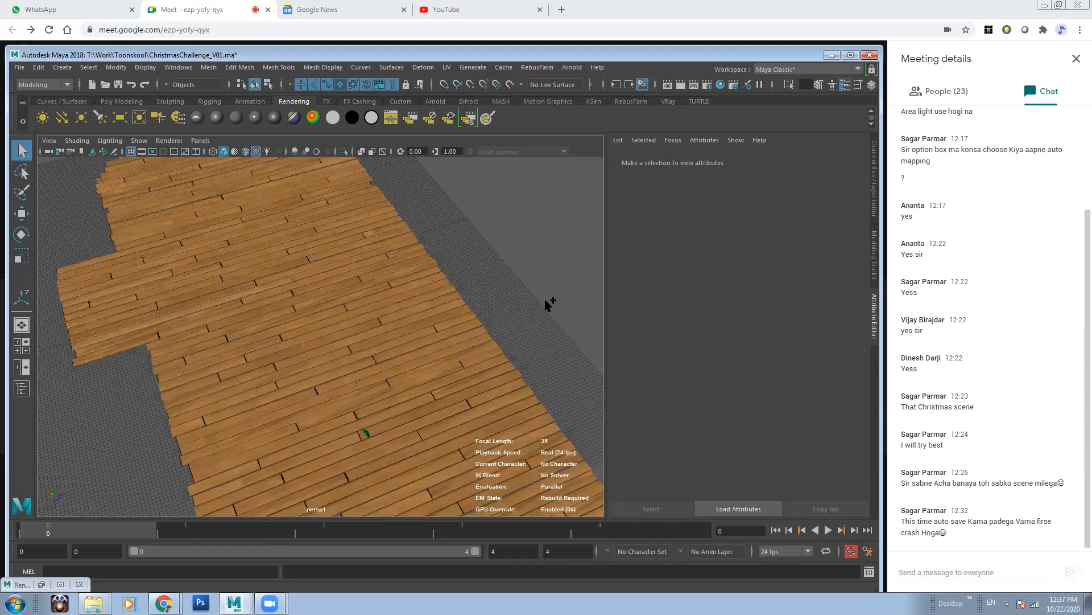
Step: Show the last hidden objects again and bring the fireplace and Christmas tree into view
key("ctrl+shift+h")
left_click_drag(379, 396, 293, 392, "alt")
middle_click_drag(264, 280, 302, 286, "alt")
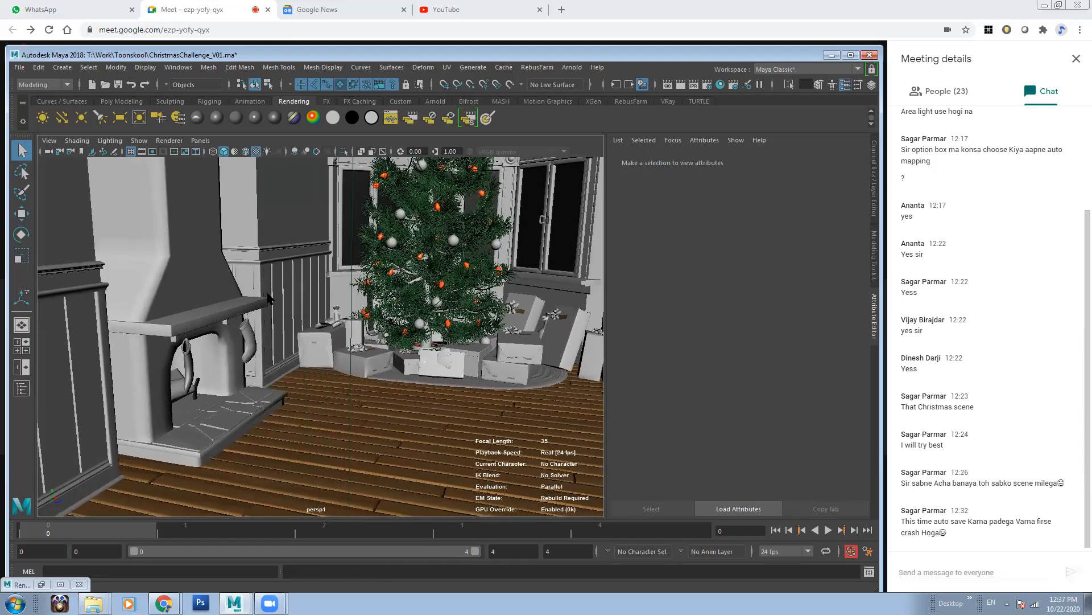
Step: Select the mantel above the fireplace and show its material attributes
scroll(239, 319, "up", 4)
left_click(177, 326)
left_click_drag(191, 301, 100, 332, "alt")
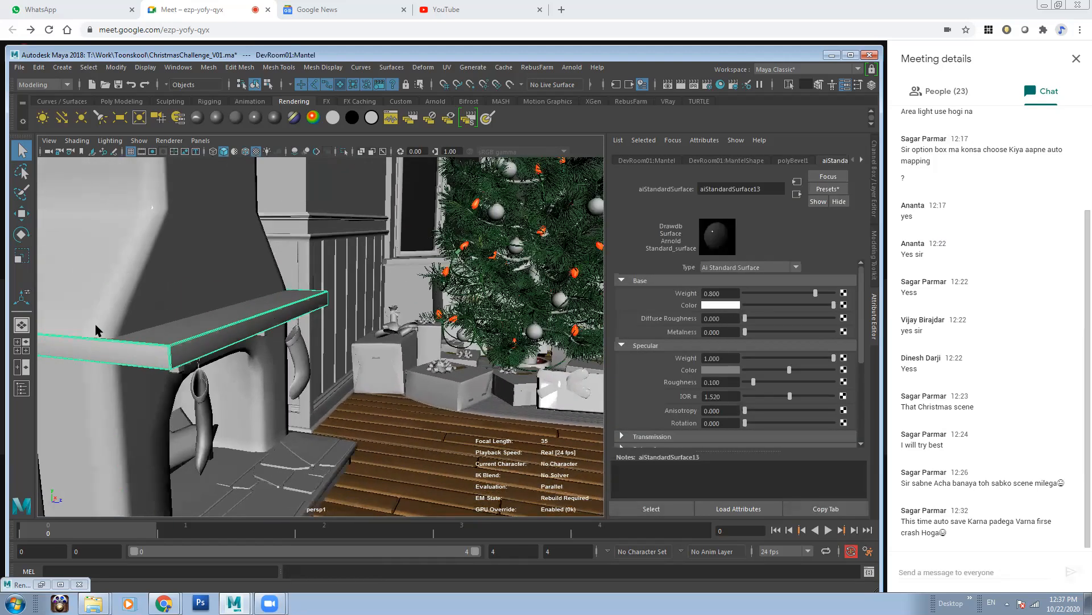
left_click_drag(375, 333, 597, 338, "alt")
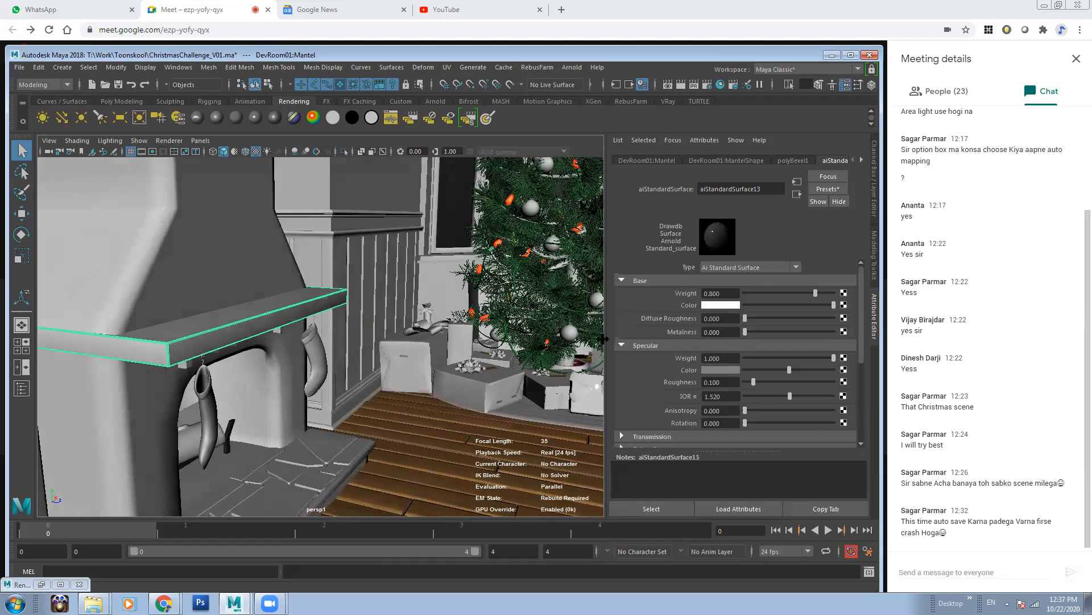
Step: Switch to Windows Explorer, browse the Wood texture library and preview the Madera01 folder's images as extra large icons
left_click(94, 603)
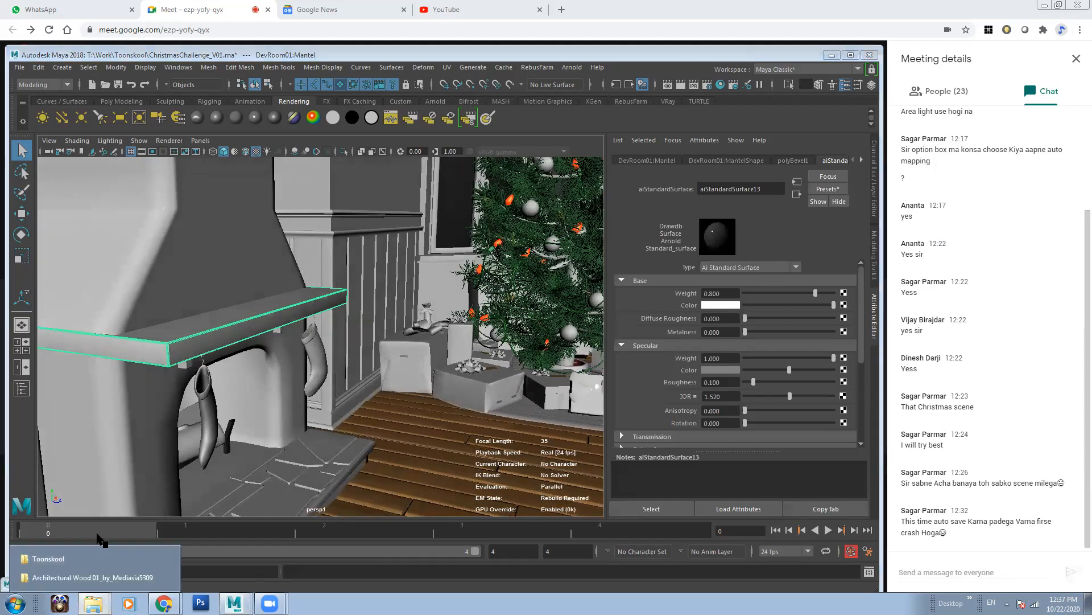
left_click(63, 578)
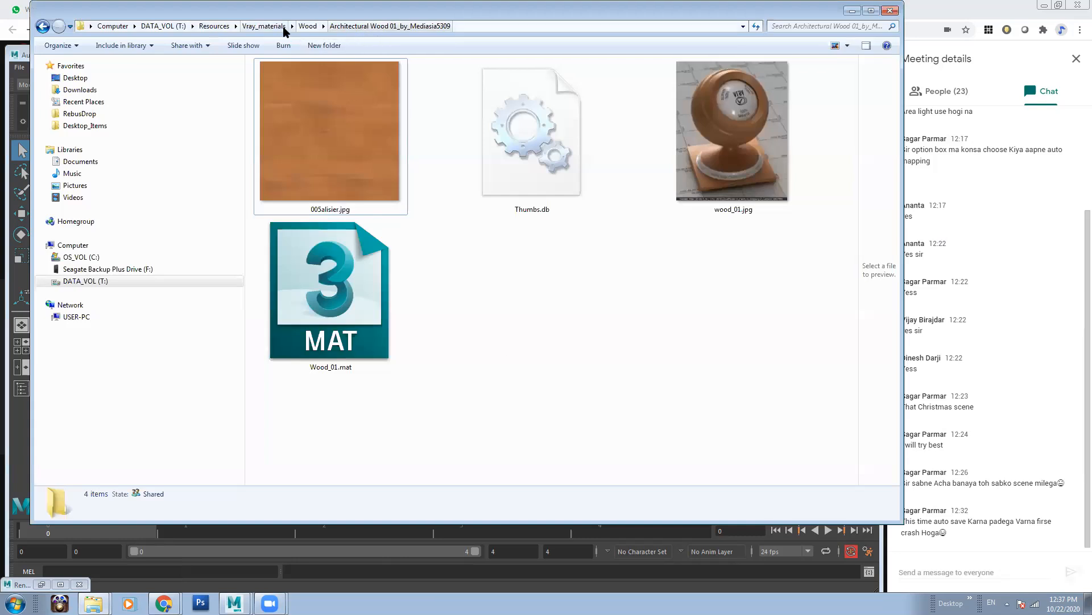
left_click(308, 26)
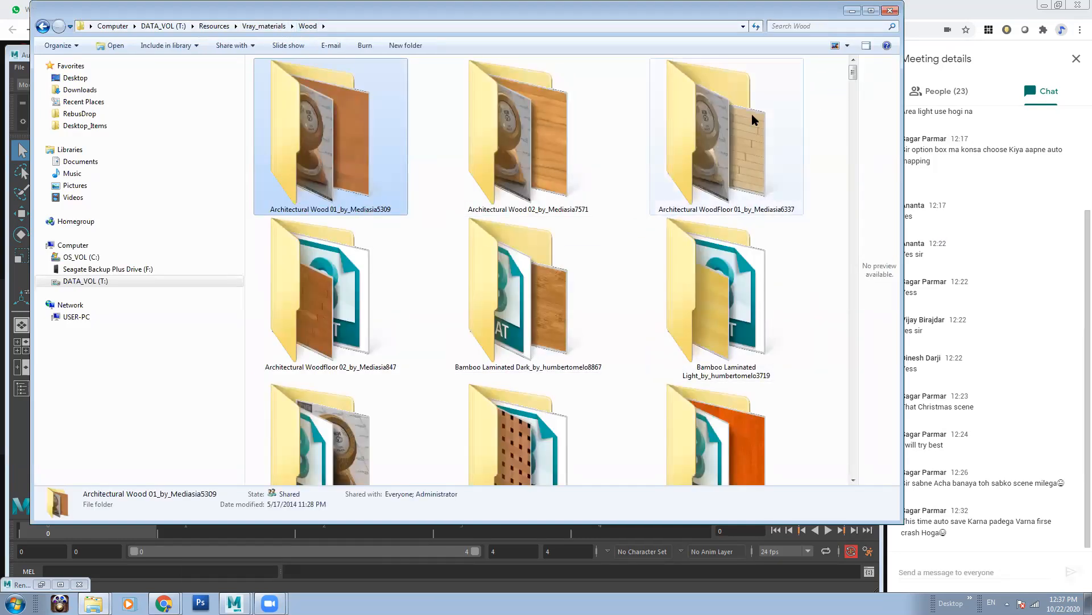
left_click_drag(852, 78, 855, 94)
double_click(720, 267)
right_click(464, 234)
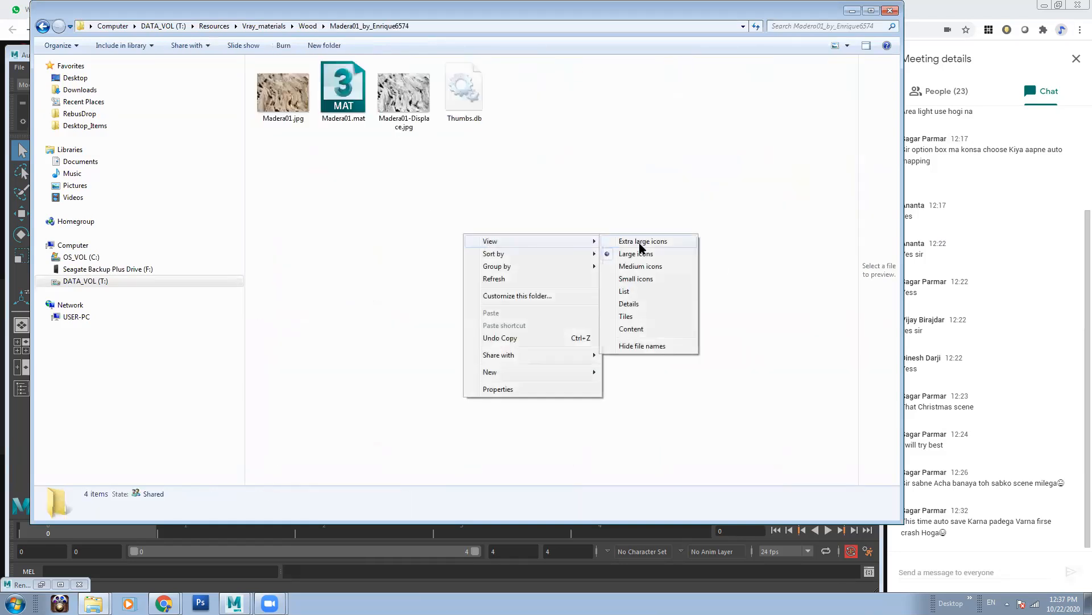
left_click(641, 245)
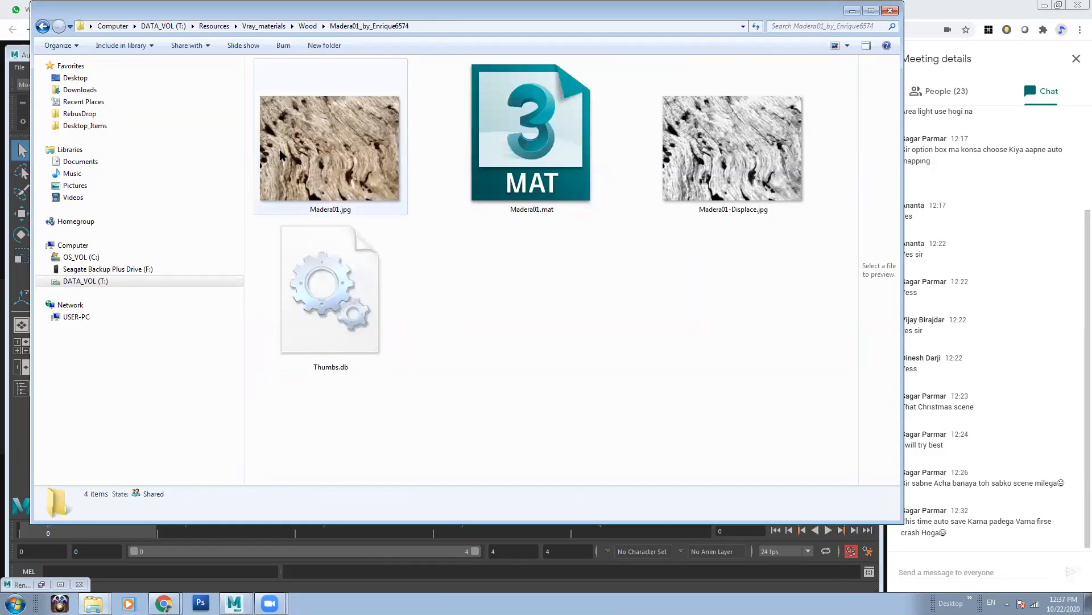
left_click(43, 28)
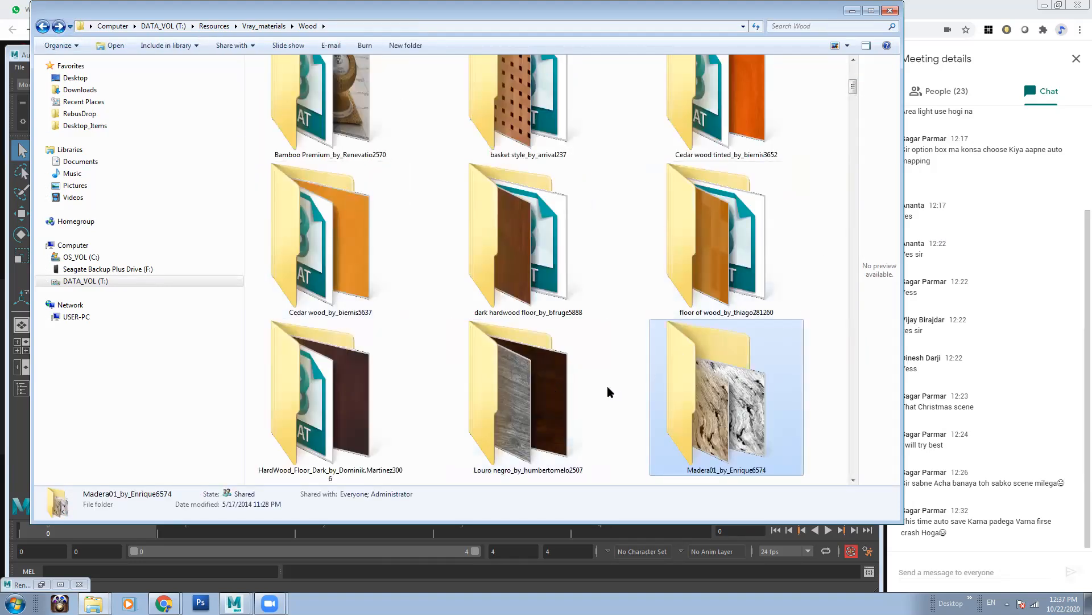
Step: Preview the Louro negro folder's images as extra large icons and switch back to Maya
double_click(548, 385)
right_click(435, 232)
mouse_move(483, 235)
left_click(614, 240)
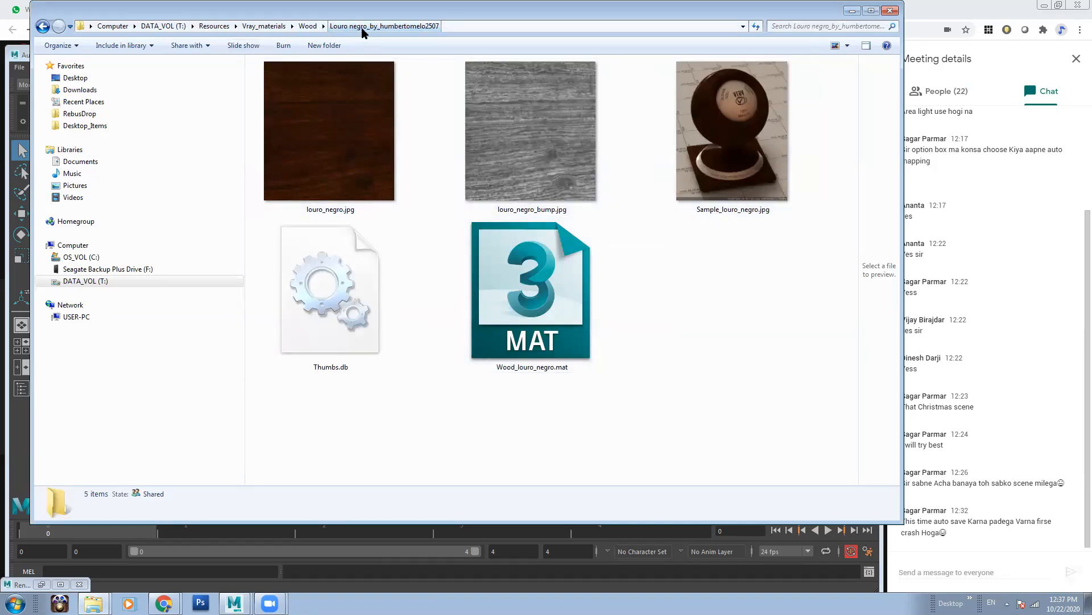
left_click(852, 11)
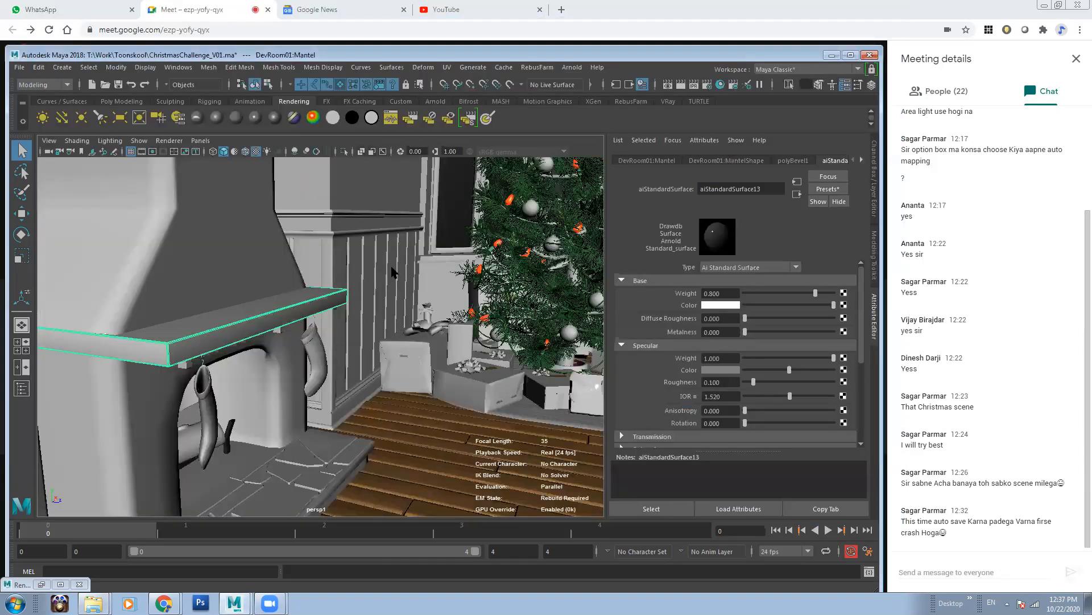
Step: Connect a File texture to the base Color of the mantel's material and show the file node's attributes
left_click(844, 305)
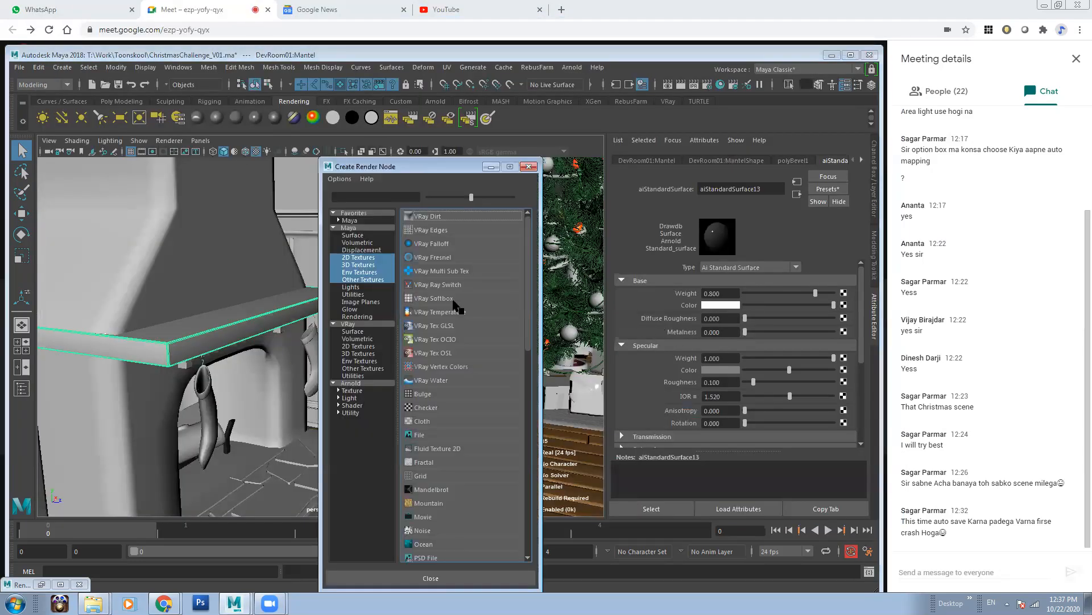
left_click(425, 433)
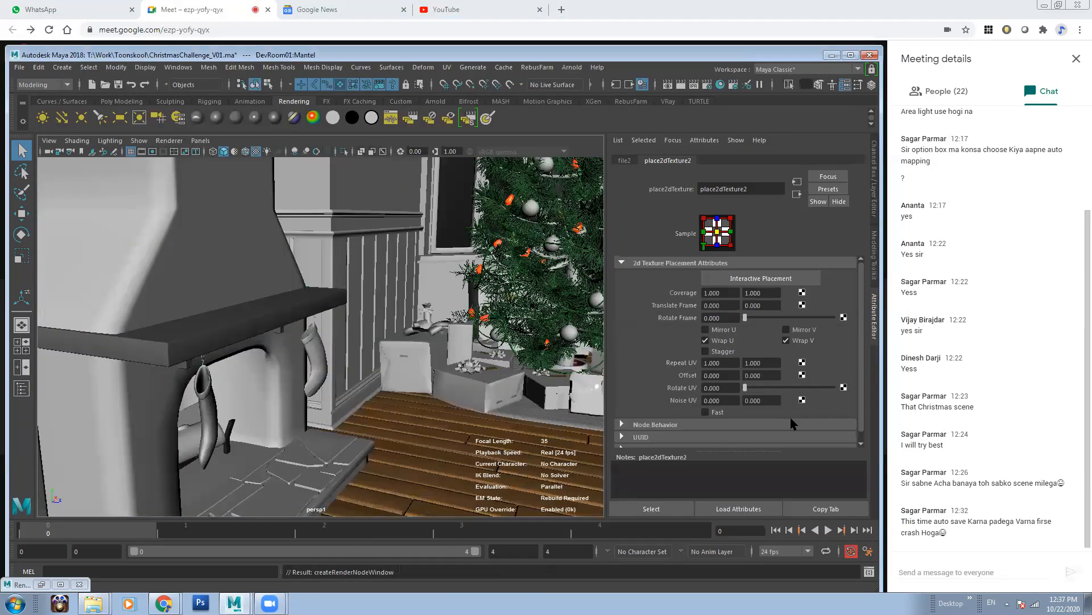
left_click(629, 160)
Step: Load louro_negro.jpg from the Louro negro wood folder as the mantel texture's image
left_click(846, 315)
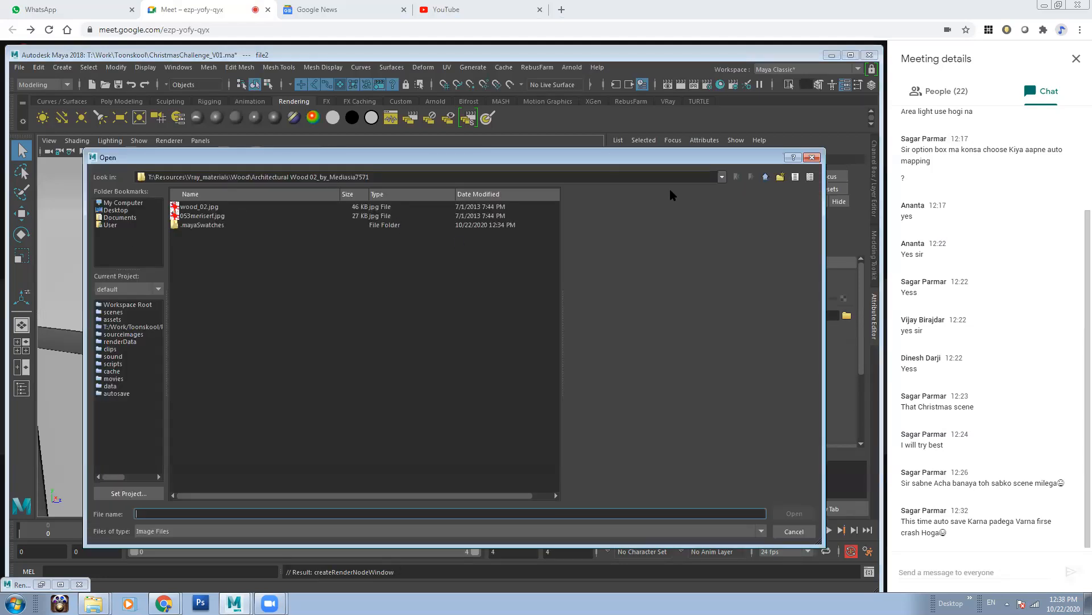
left_click(764, 176)
left_click(265, 316)
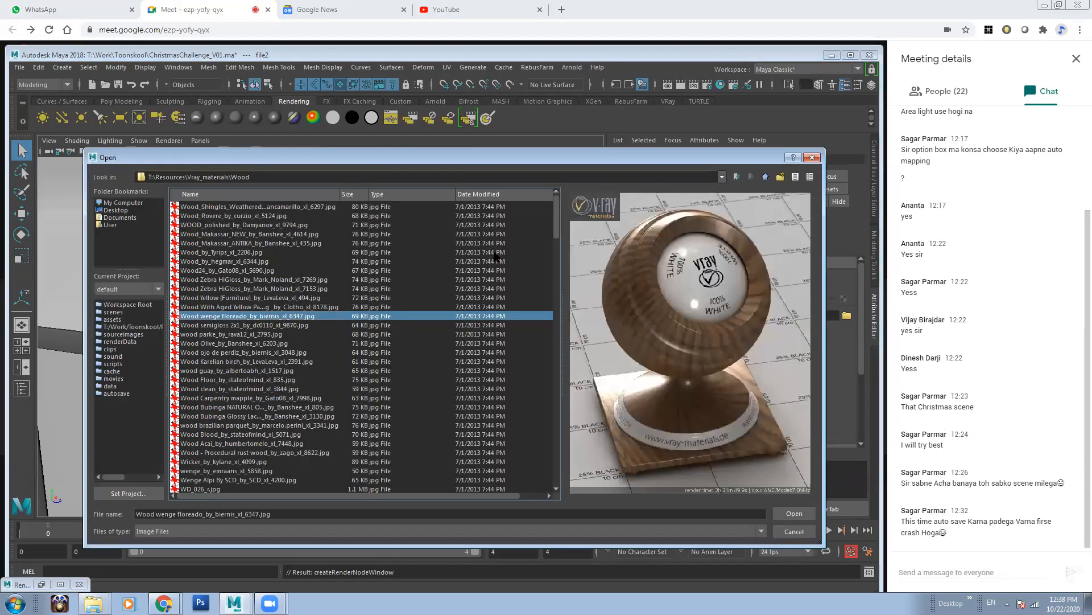
left_click_drag(557, 208, 557, 393)
left_click(211, 370)
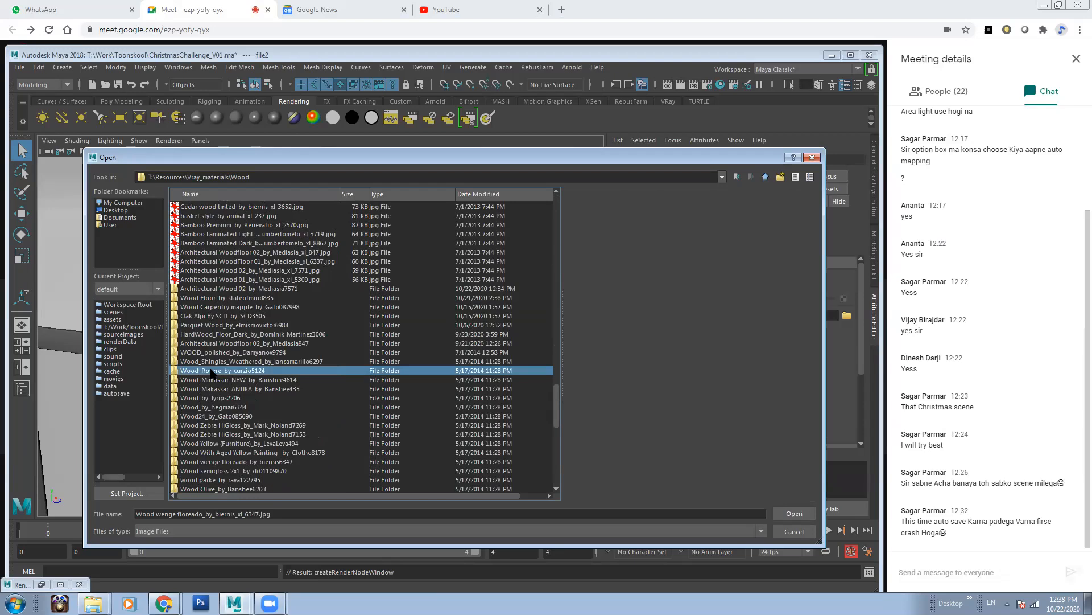
key("l")
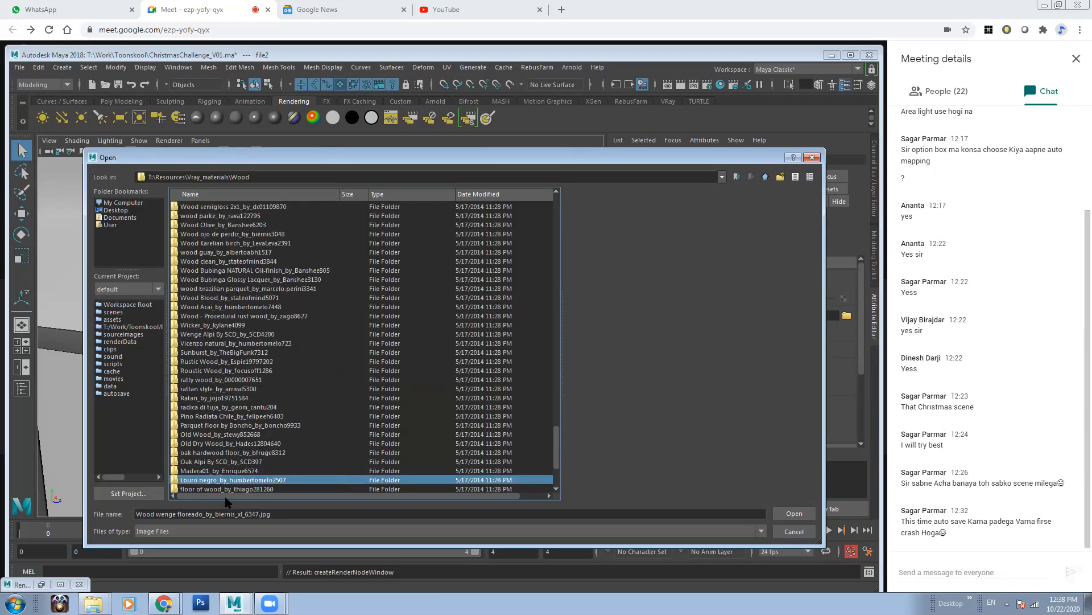
double_click(228, 481)
left_click(227, 207)
left_click(227, 216)
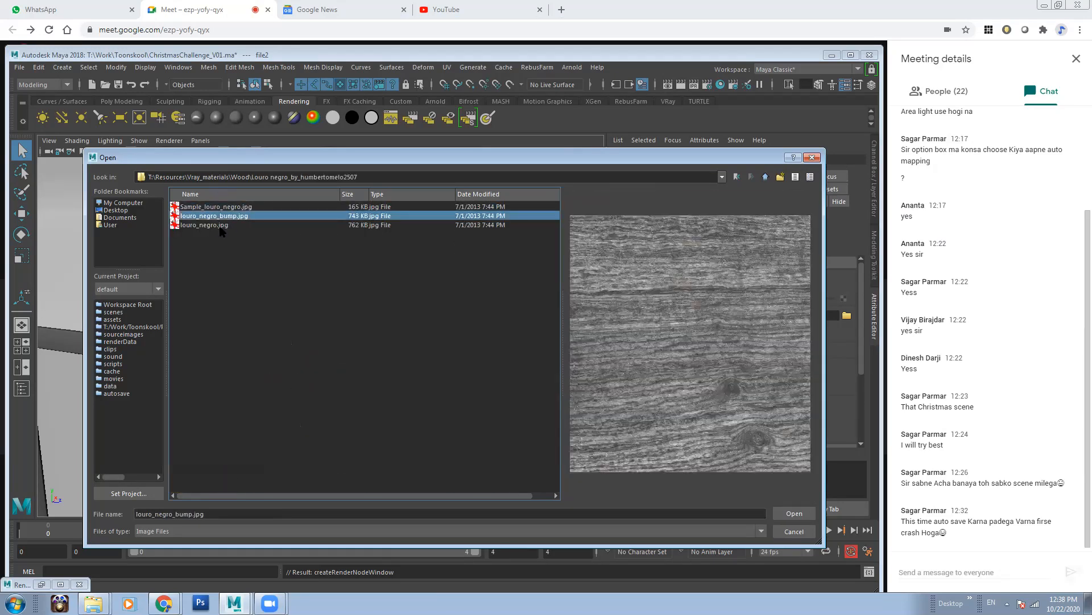
left_click(222, 226)
left_click(790, 516)
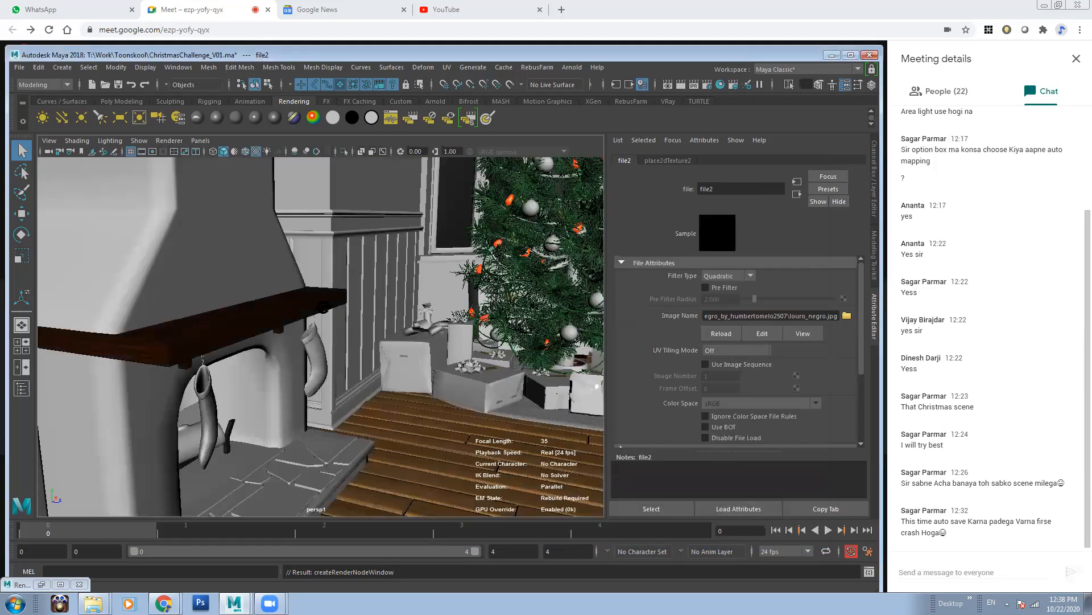
Step: Check the wood texture on the mantel up close and apply Automatic UV mapping to the mantel
right_click_drag(253, 305, 334, 355, "alt")
left_click_drag(335, 355, 275, 341, "alt")
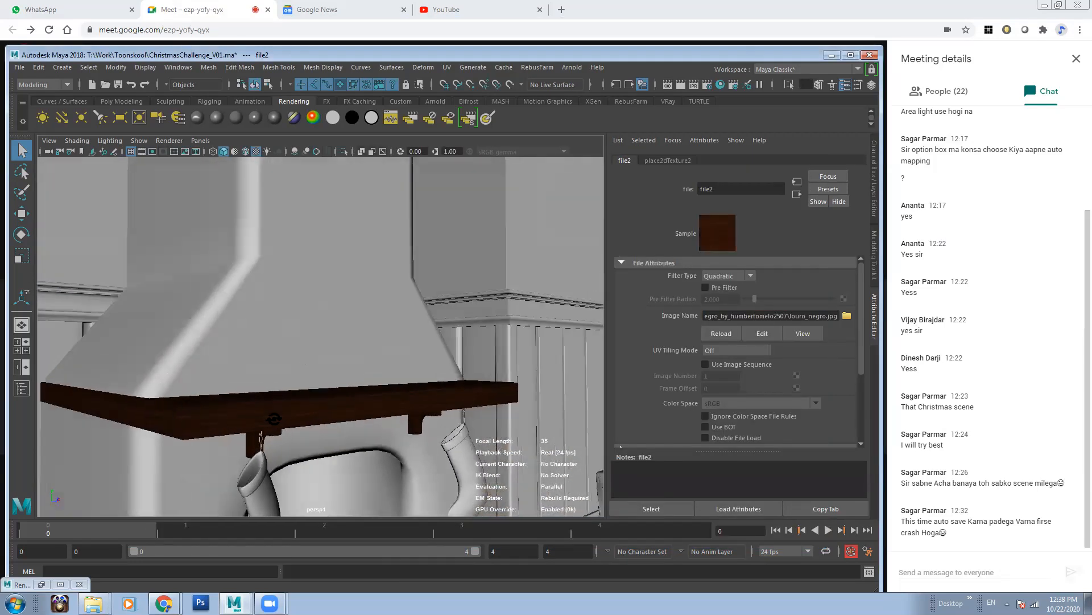
left_click_drag(273, 393, 280, 418, "alt")
left_click(280, 373)
left_click_drag(280, 373, 279, 379, "alt")
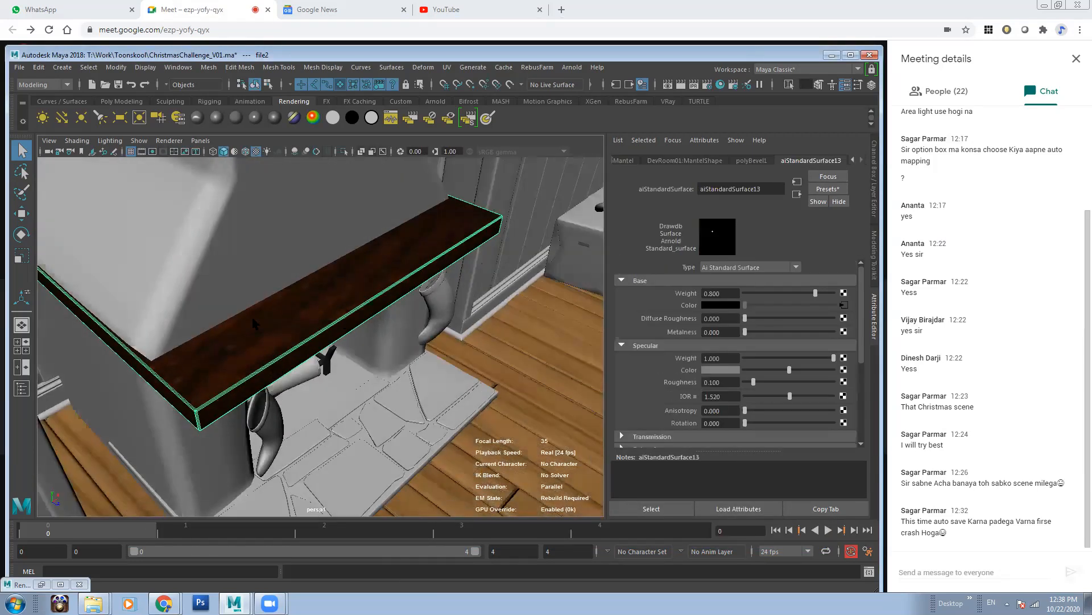
left_click(447, 67)
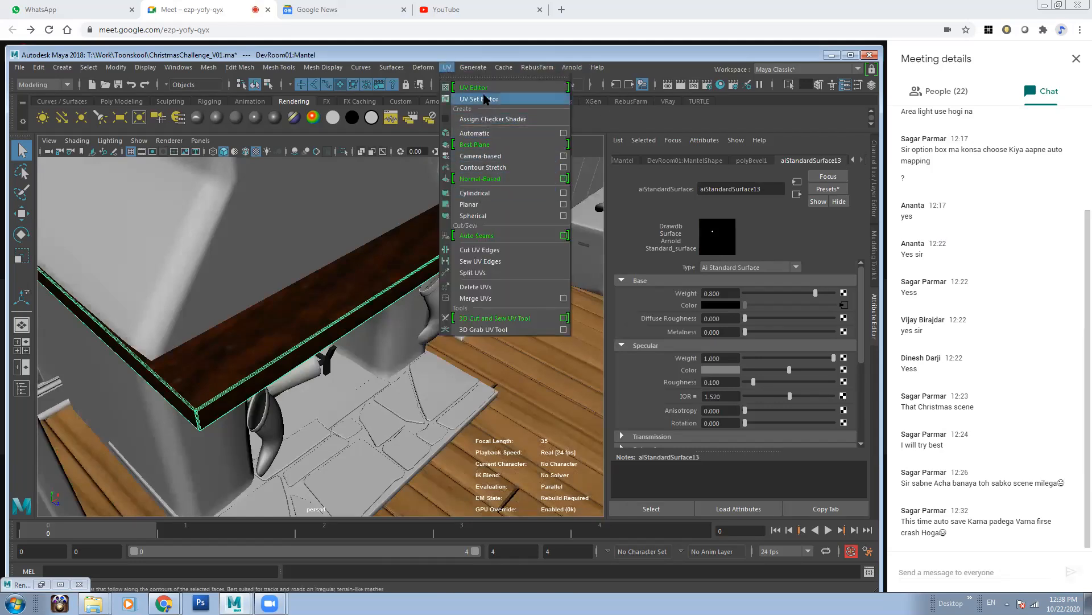
left_click(476, 133)
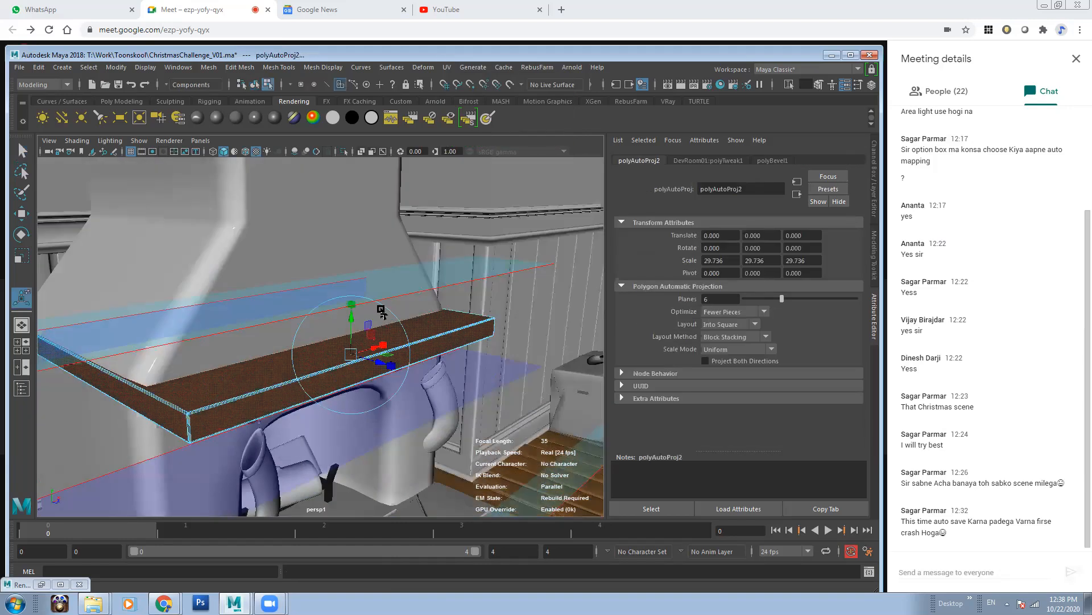
Step: Try to adjust the mantel's automatic projection with its manipulator, and undo the change
mouse_move(471, 367)
left_mouse_down("alt")
mouse_move(429, 370)
mouse_move(492, 376)
mouse_move(502, 363)
mouse_move(475, 369)
left_mouse_up("alt")
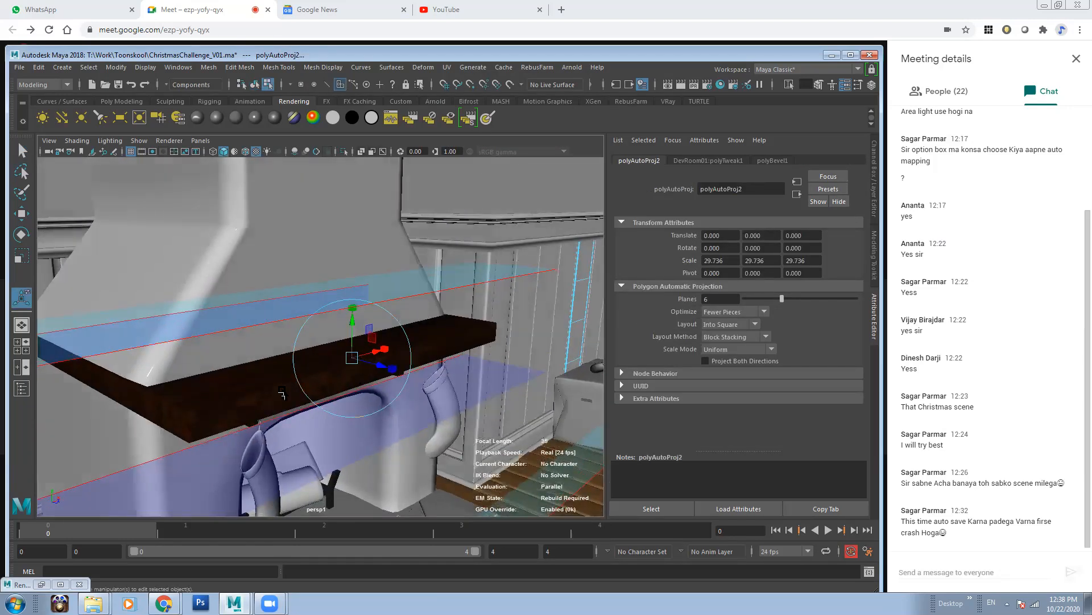
left_click(393, 324)
left_click_drag(393, 325, 406, 348)
key("ctrl+z")
Step: Check the mantel's wood grain, leave the projection manipulator and return to object selection
left_click_drag(502, 336, 563, 320, "alt")
right_click_drag(564, 320, 489, 319, "alt")
left_click_drag(478, 345, 429, 356, "alt")
key("q")
key("F8")
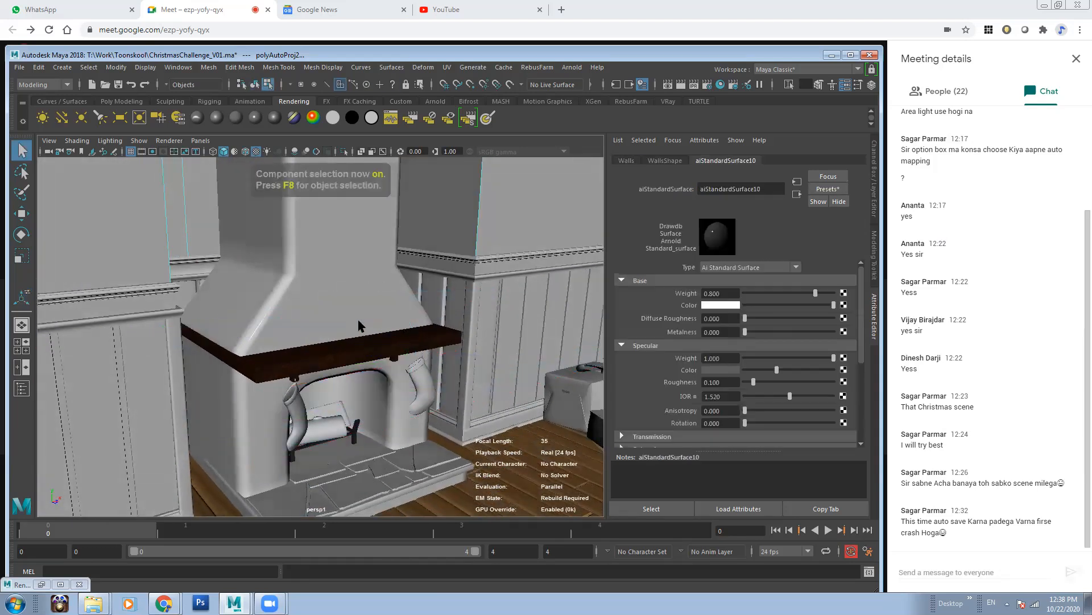
Step: Select the stone slabs on the fireplace hearth and connect a File texture to their material's base Color
left_click(324, 341)
left_click_drag(450, 336, 393, 324, "alt")
middle_click_drag(393, 324, 341, 250, "alt")
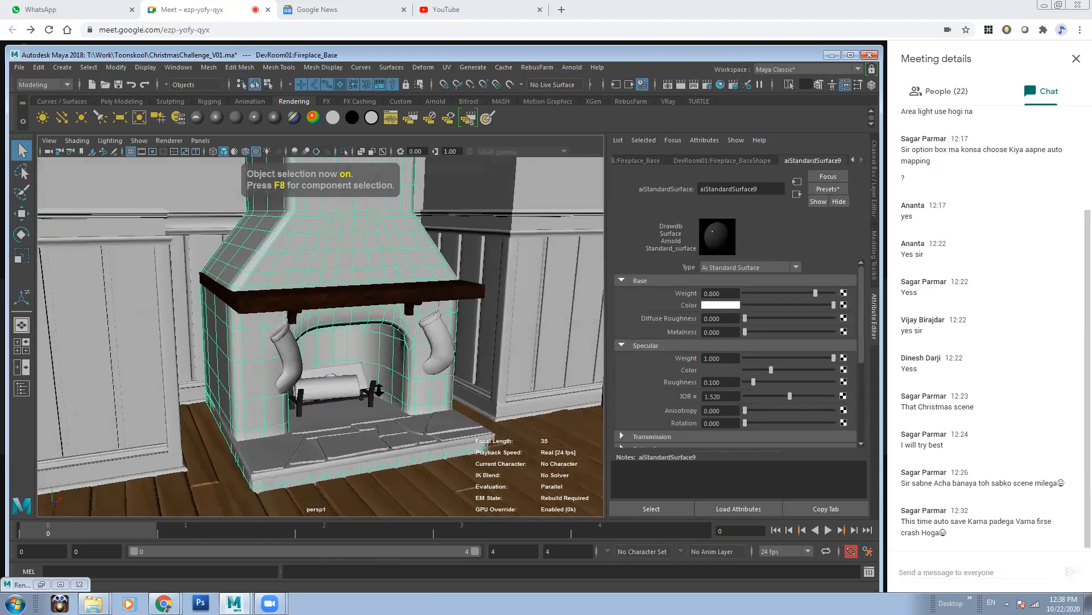
right_click_drag(319, 242, 365, 237, "alt")
left_click_drag(366, 237, 343, 387, "alt")
left_click(343, 391)
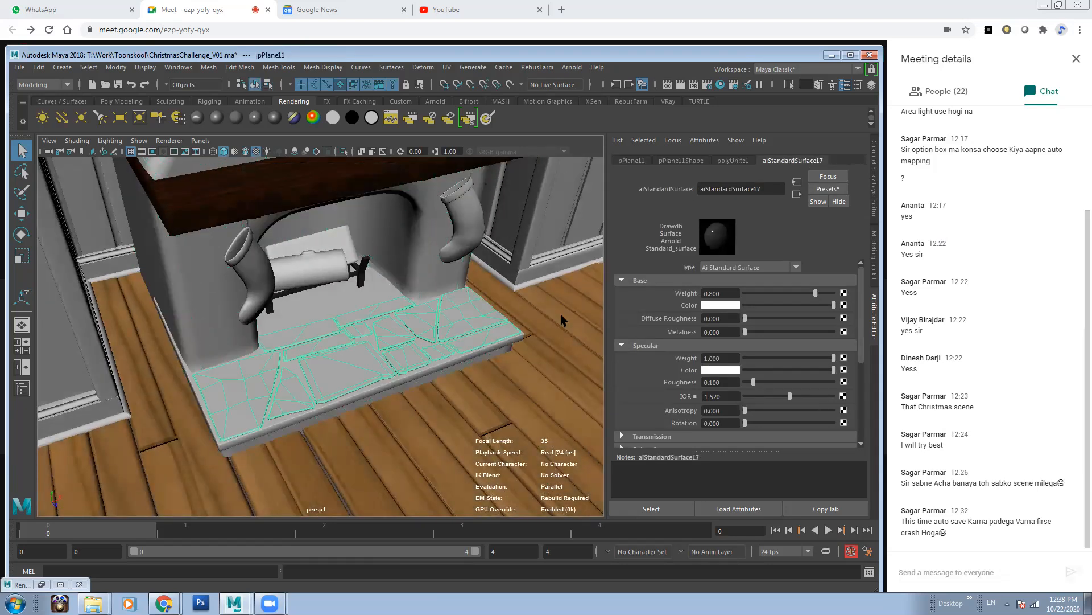
left_click(843, 305)
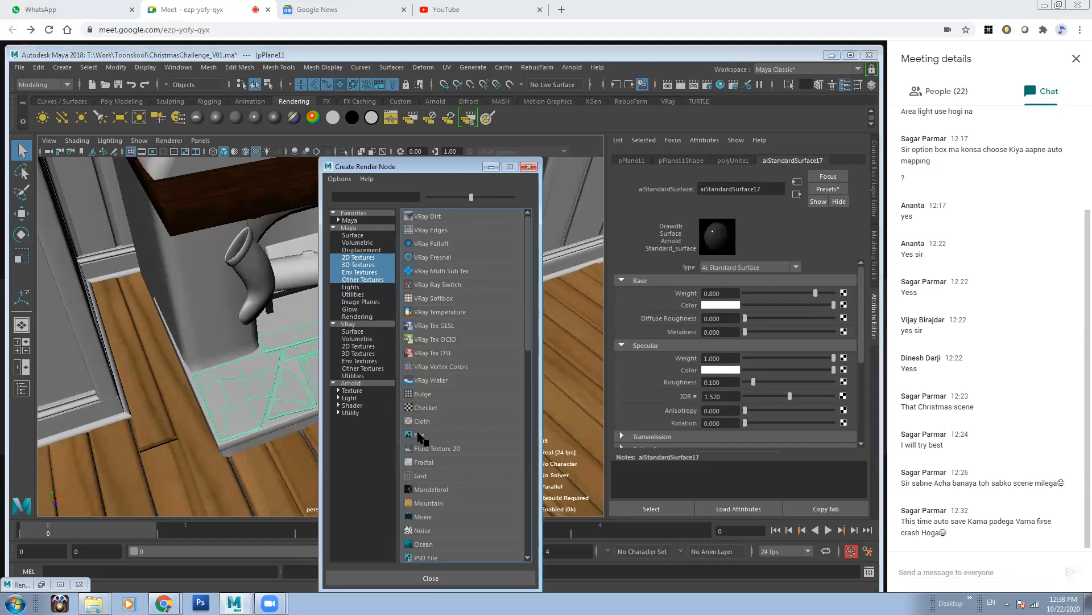
left_click(420, 439)
Step: Load oldrock_highdetail.jpg from the Stone library's Old Rock, highdetail folder as the hearth slabs' texture image
left_click(846, 316)
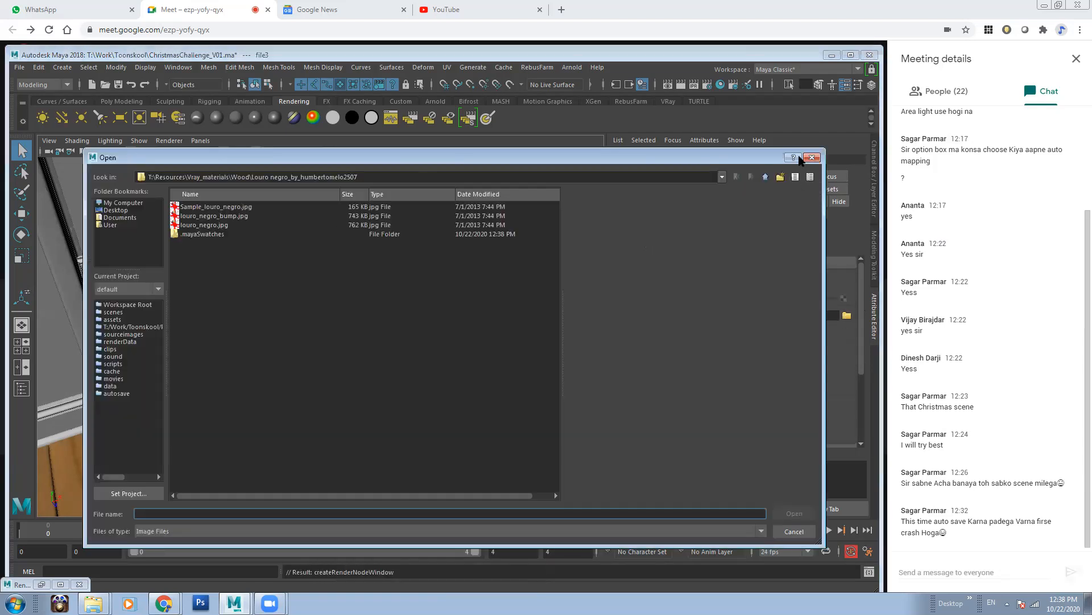
left_click(765, 176)
left_click(766, 176)
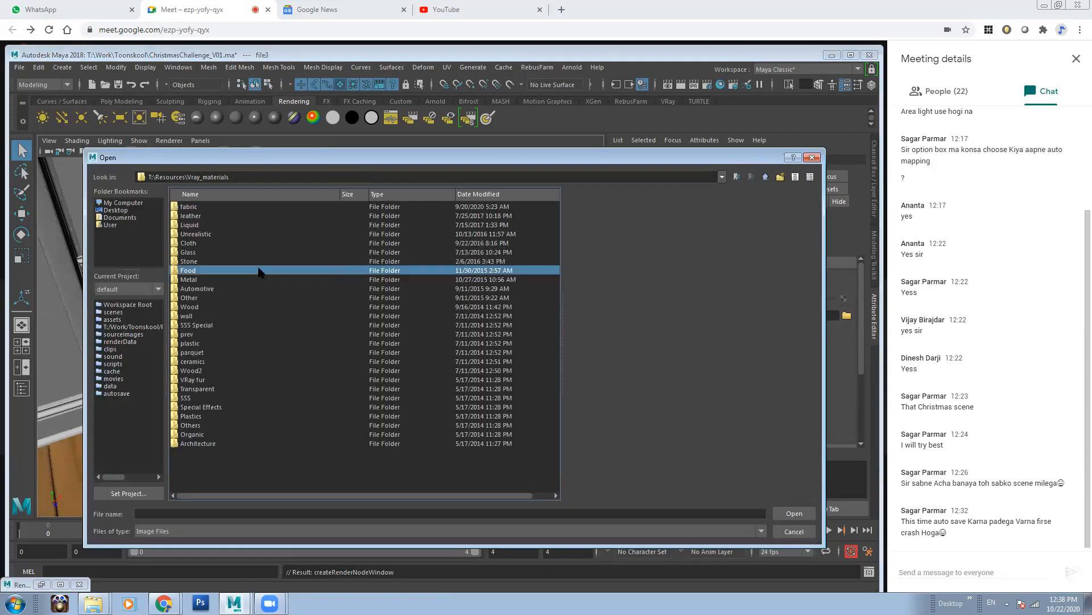
left_click(205, 325)
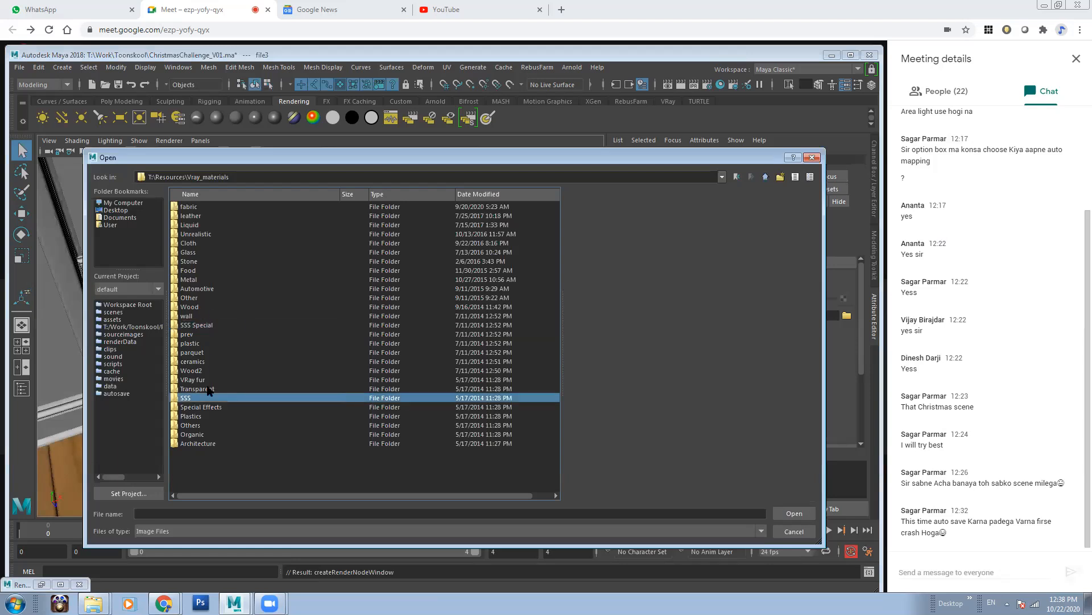
left_click(208, 400)
double_click(193, 261)
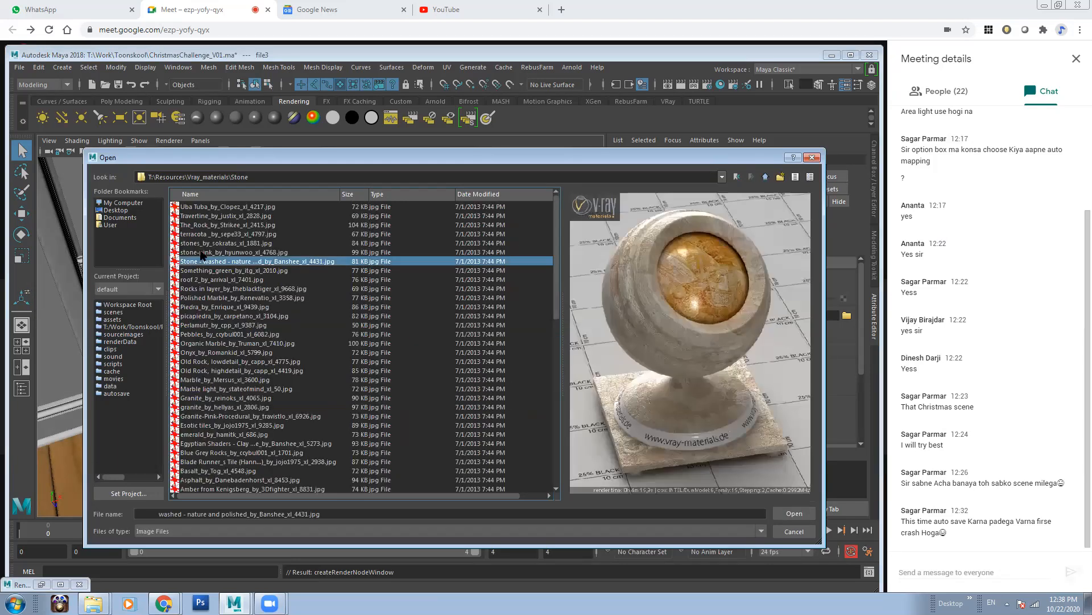
left_click(254, 343)
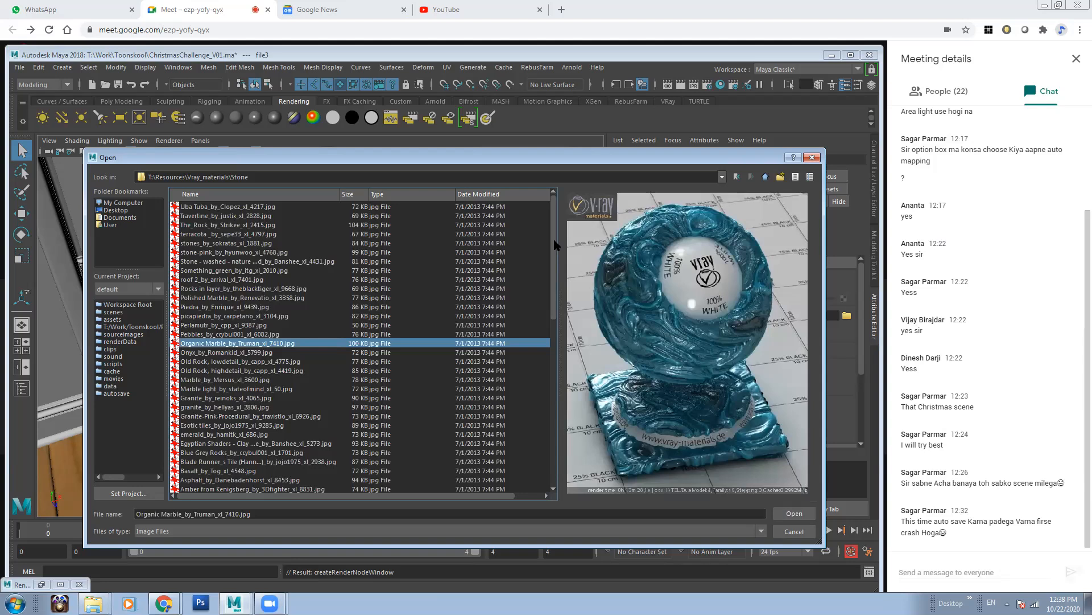
left_click_drag(555, 239, 558, 441)
double_click(214, 335)
left_click(212, 208)
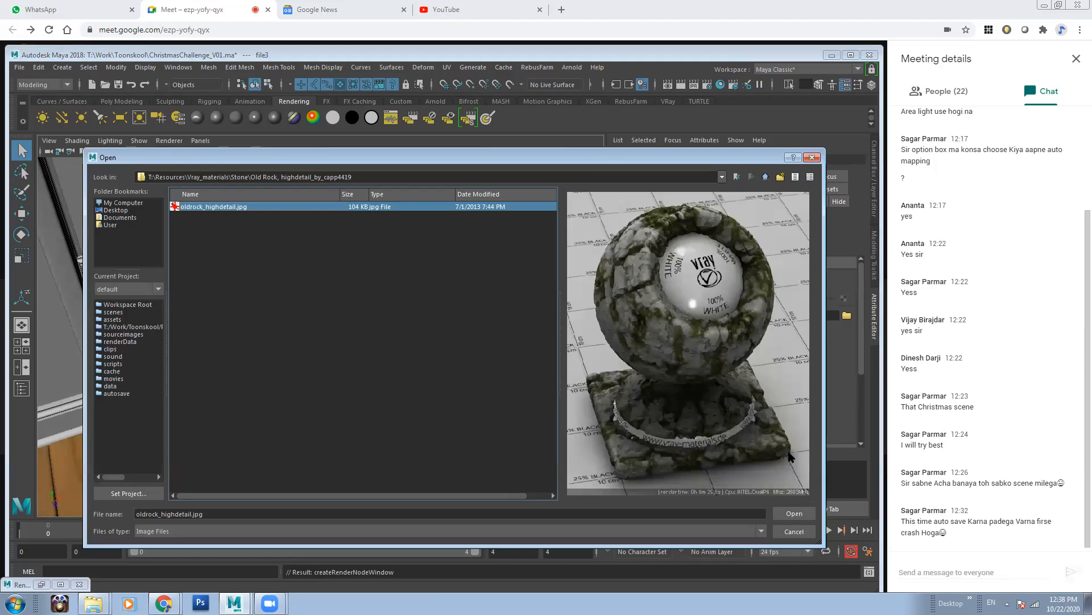
left_click(794, 514)
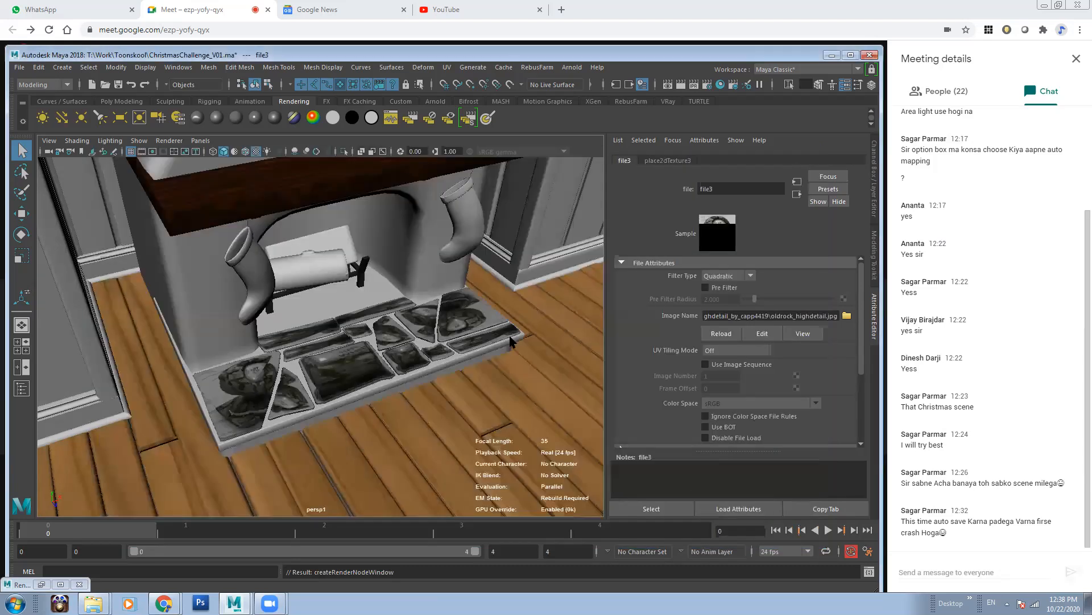
Step: Browse the Stone library for another hearth slab texture and preview _onix_long_02.jpg in the Onyx folder
left_click(846, 315)
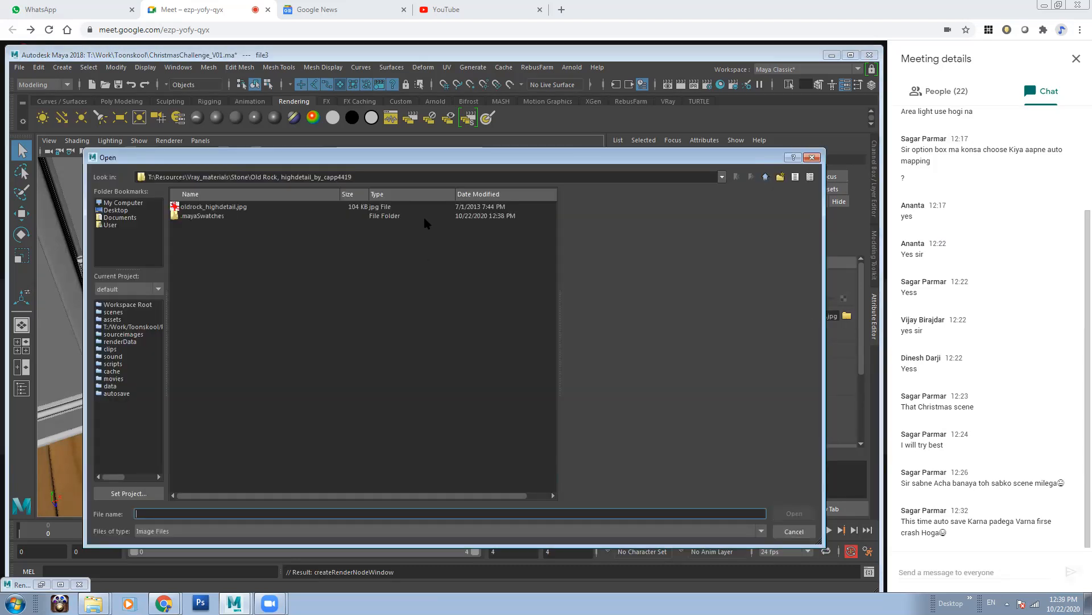
left_click(766, 177)
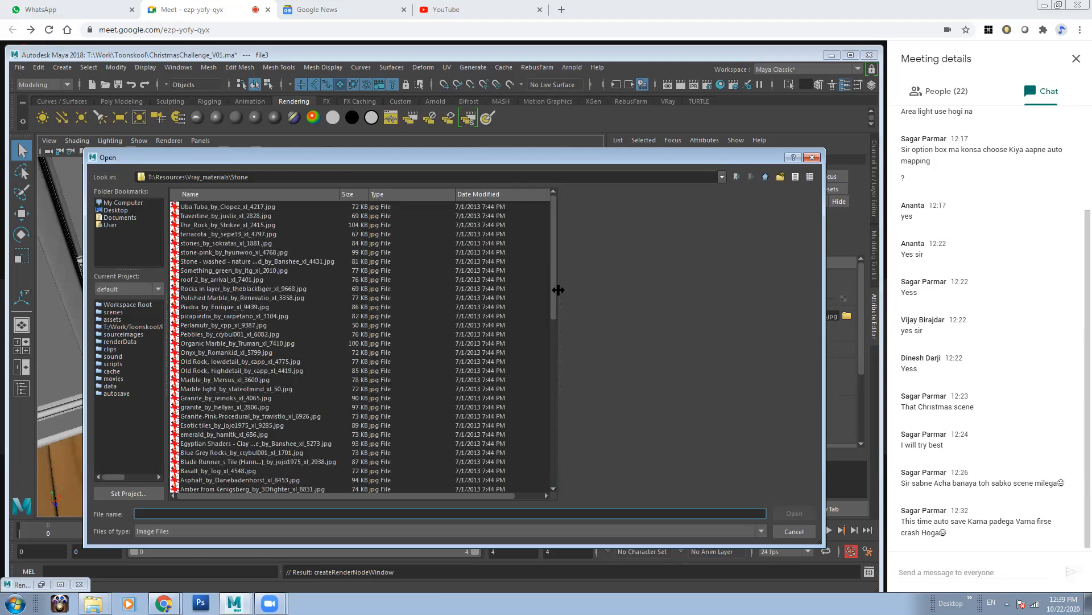
left_click_drag(554, 292, 554, 452)
double_click(190, 327)
left_click(200, 207)
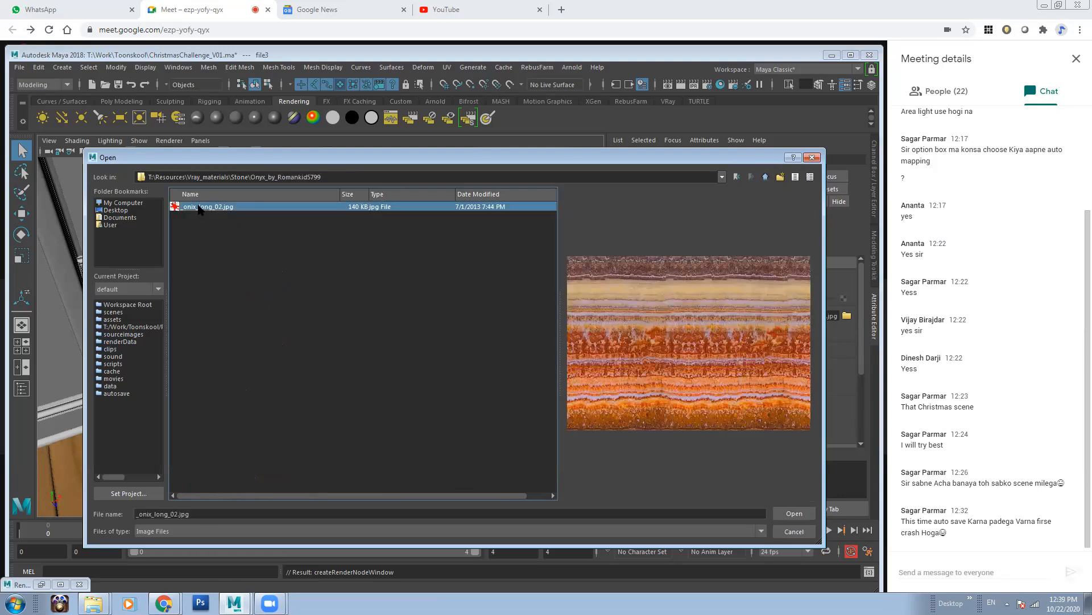
Step: Replace the hearth slabs' texture image with basalt.png from the Stone library's Basalt folder
left_click(766, 176)
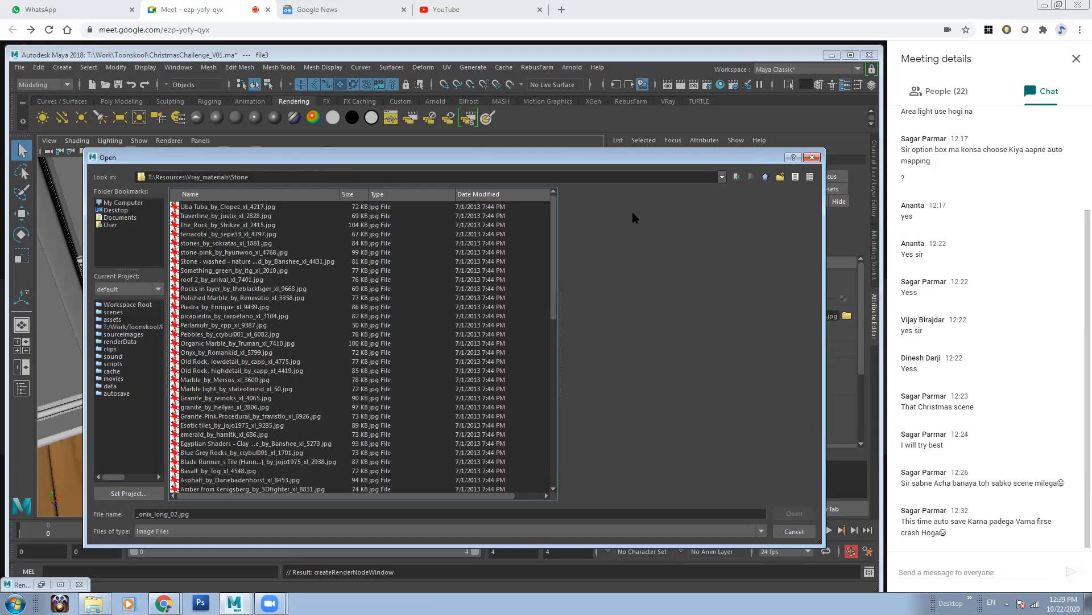
left_click_drag(554, 289, 554, 454)
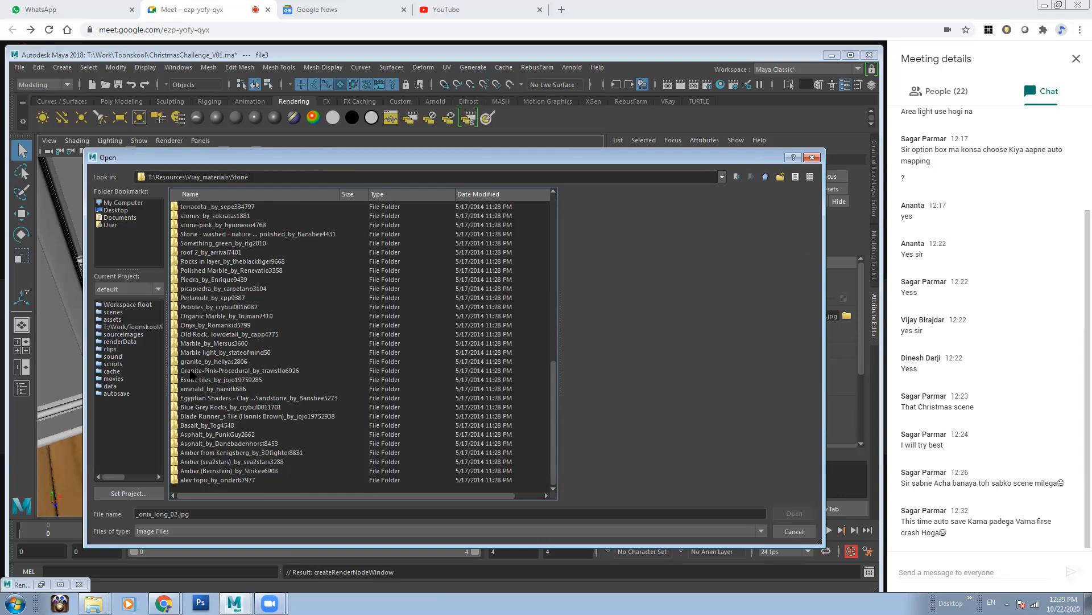
double_click(202, 426)
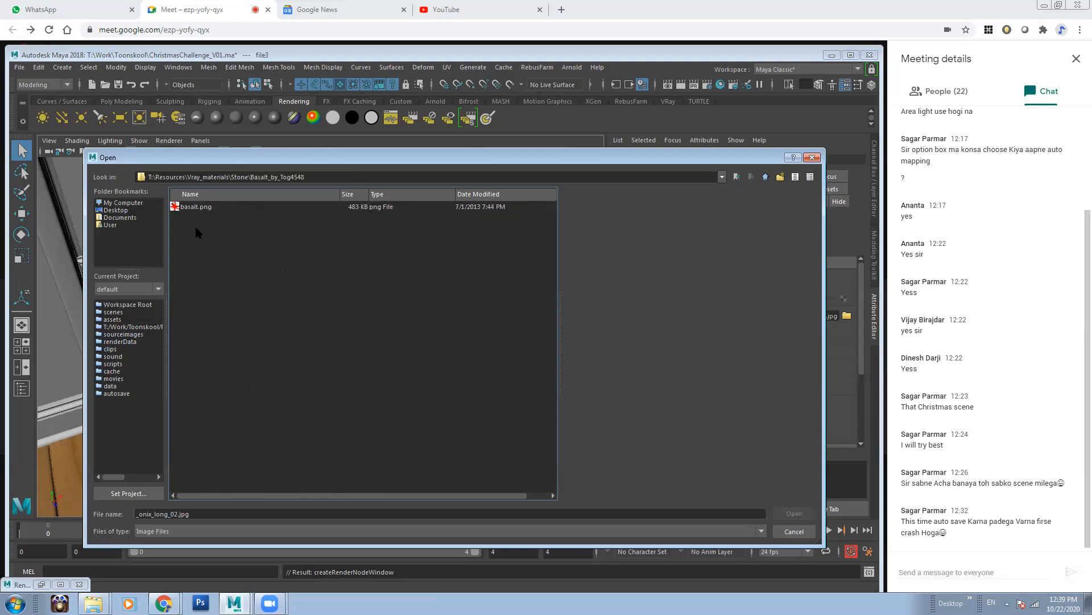
left_click(189, 207)
left_click(795, 513)
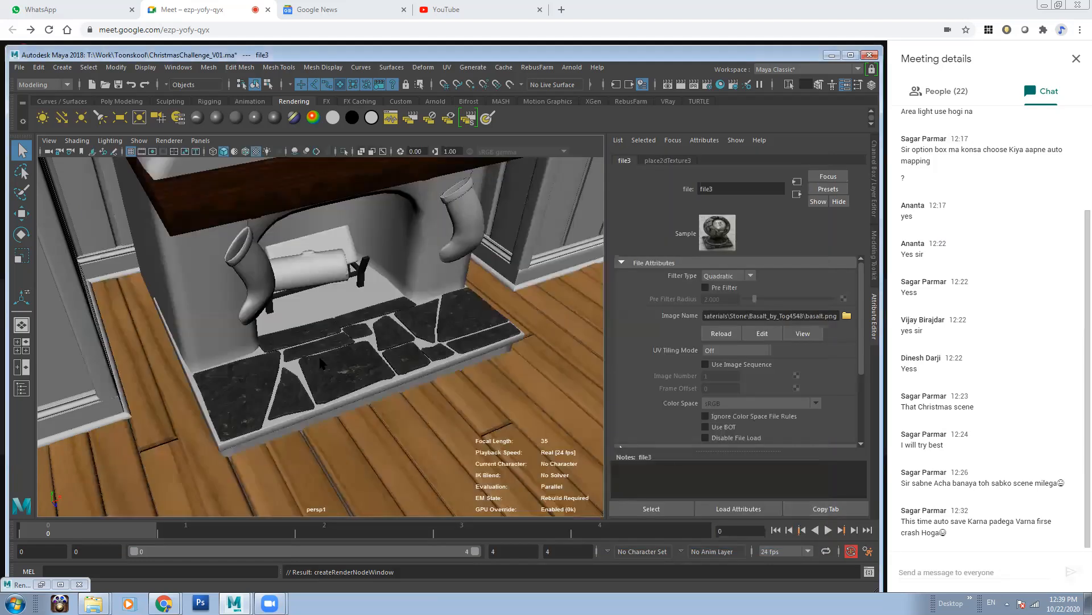
Step: Apply an Automatic UV projection to the hearth's stone slabs and return to object selection
scroll(402, 379, "up", 3)
left_click(331, 330)
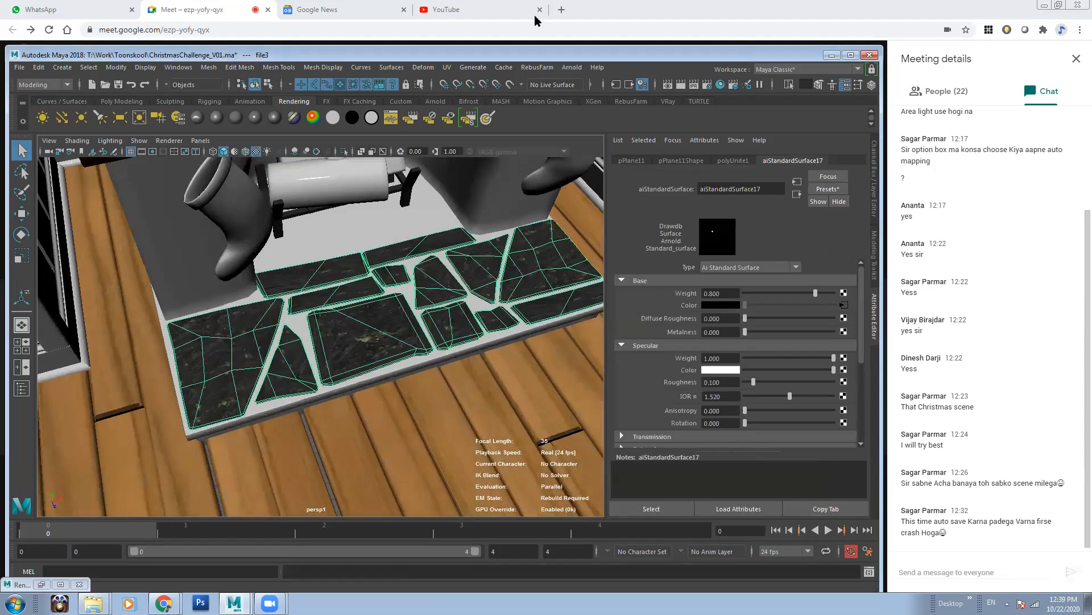
left_click(445, 67)
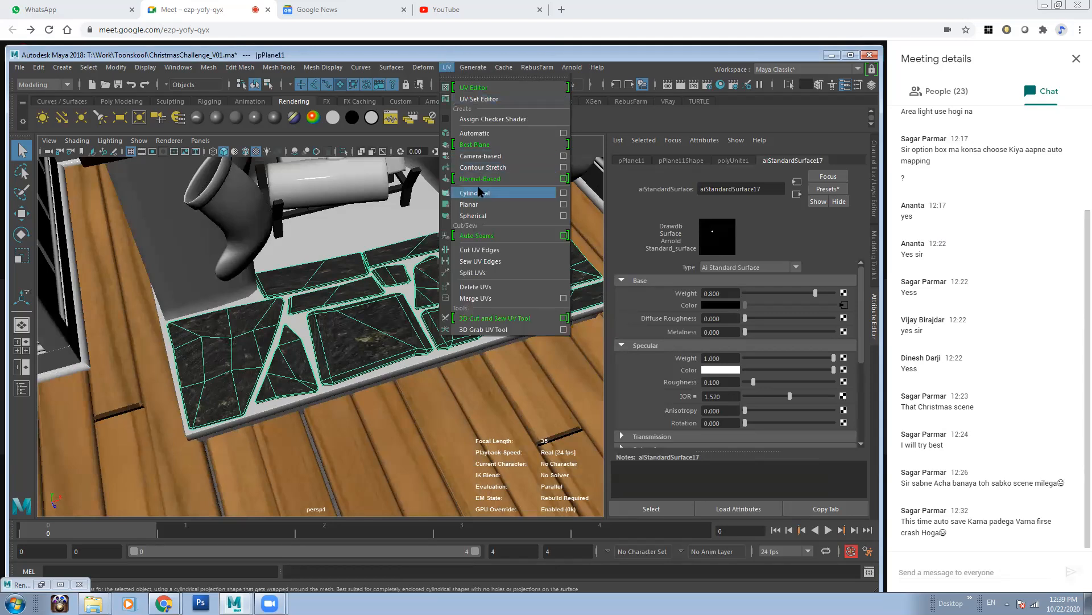
left_click(479, 134)
left_click_drag(421, 303, 330, 345, "alt")
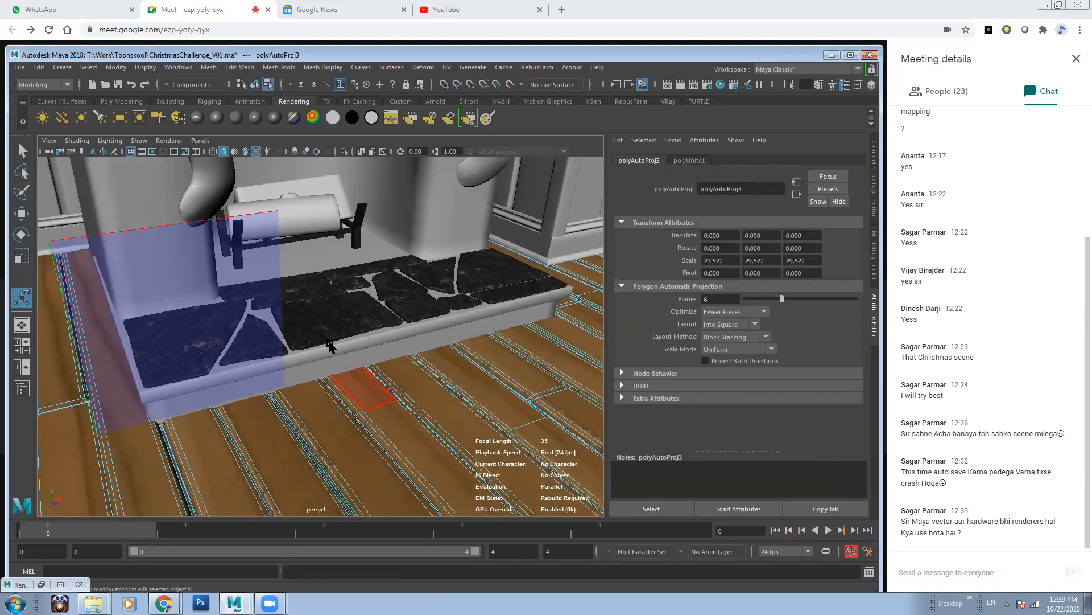
key("F8")
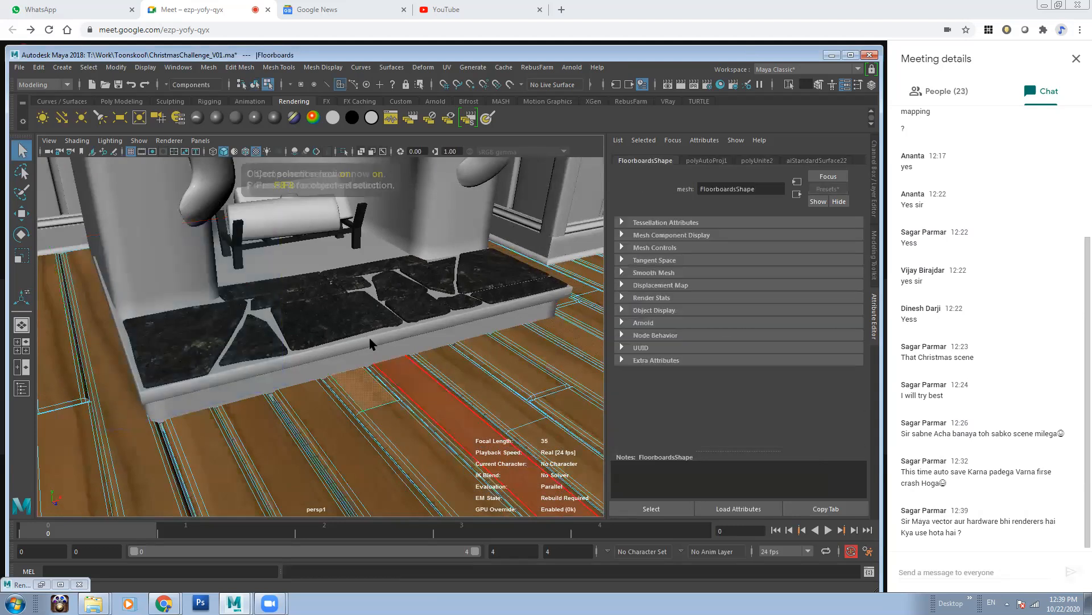
Step: Inspect the hearth's edge trim, select the stone slabs and graph their material in the Hypershade
left_click(374, 341)
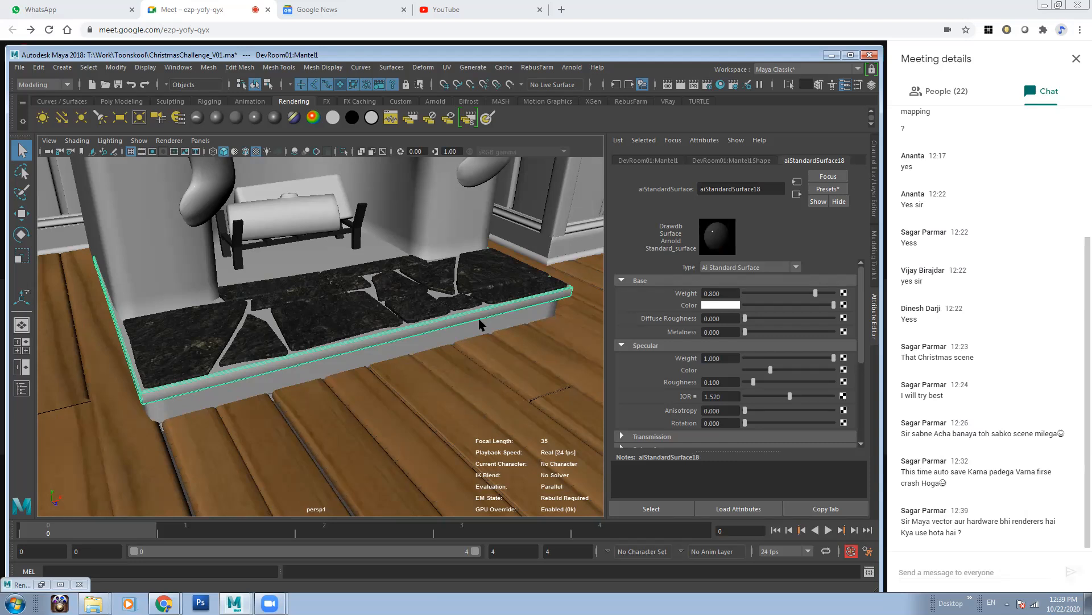
left_click_drag(451, 337, 301, 343, "alt")
left_click_drag(238, 333, 283, 354, "alt")
right_click_drag(282, 355, 472, 345, "alt")
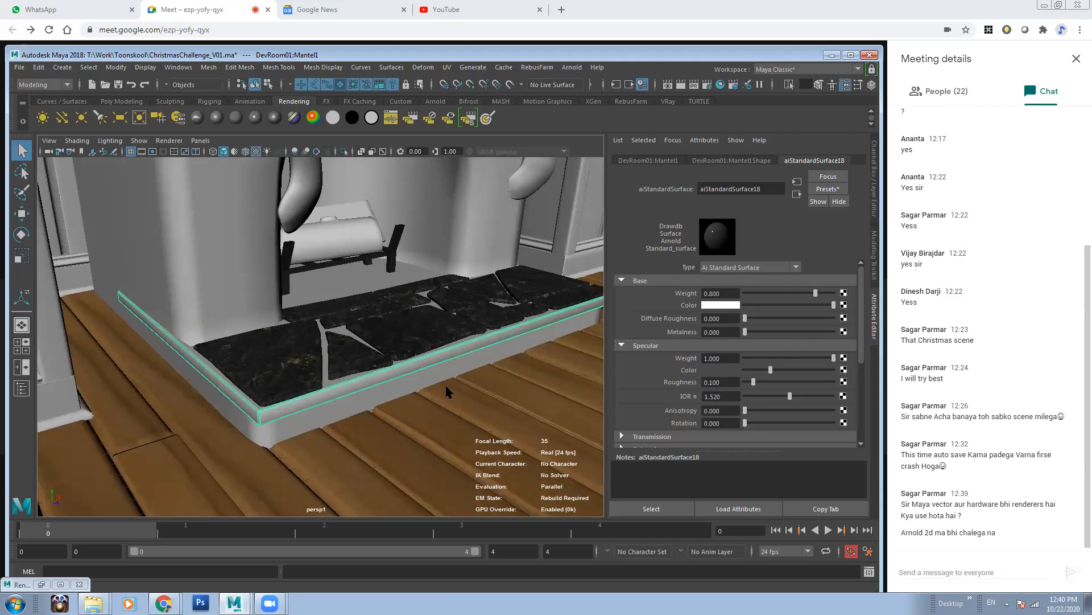
left_click(403, 337)
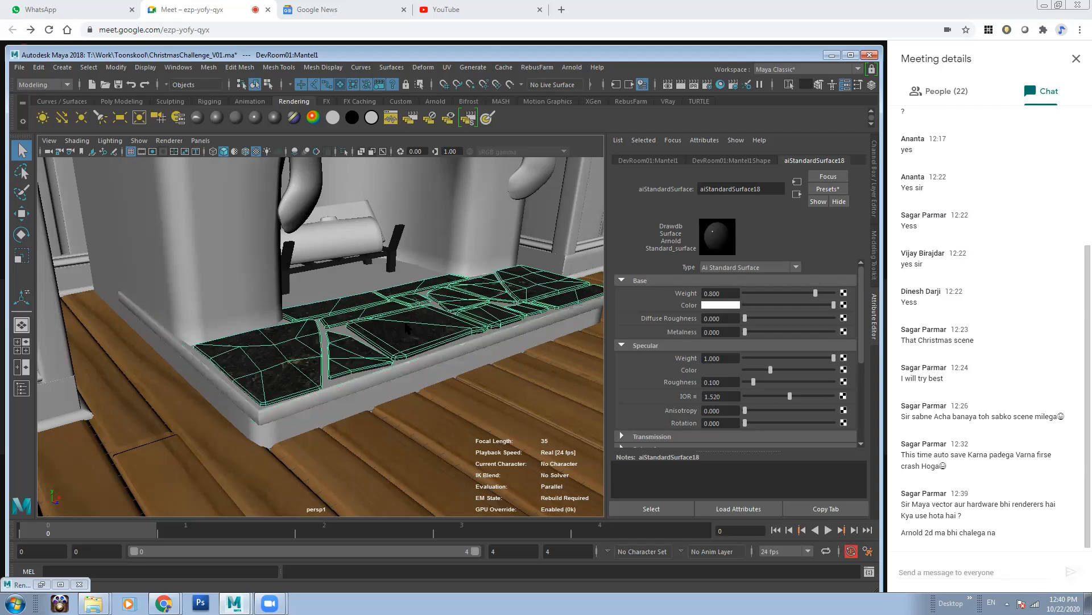
left_click(178, 67)
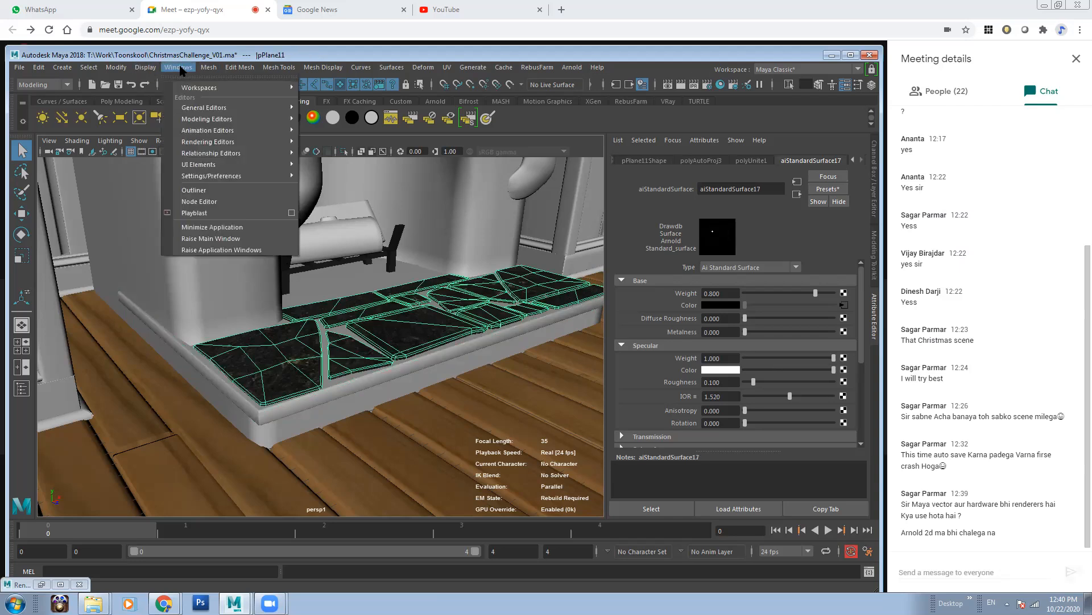
mouse_move(273, 141)
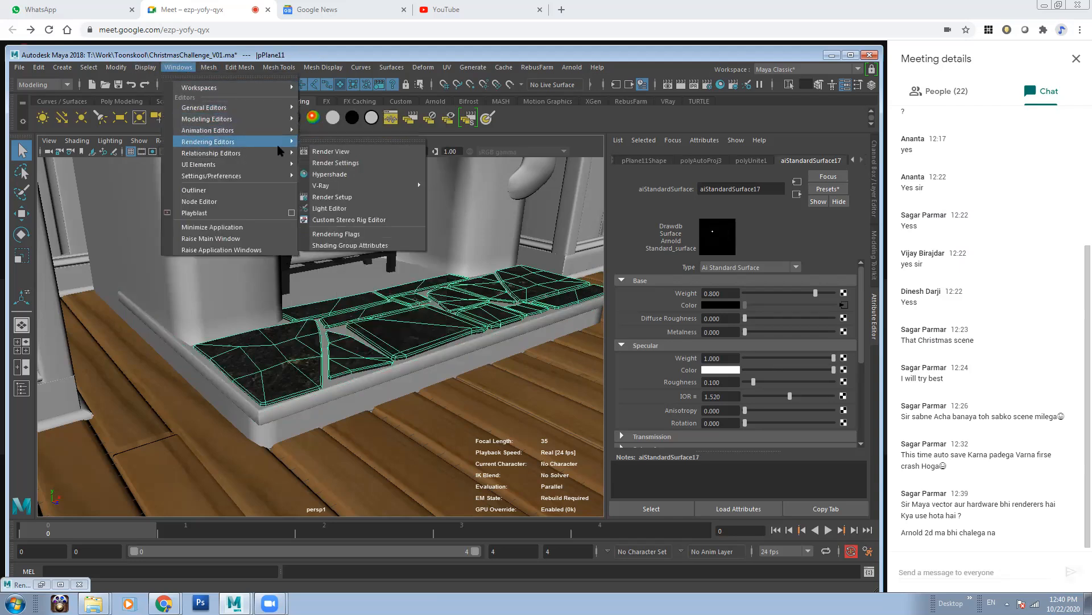
left_click(330, 175)
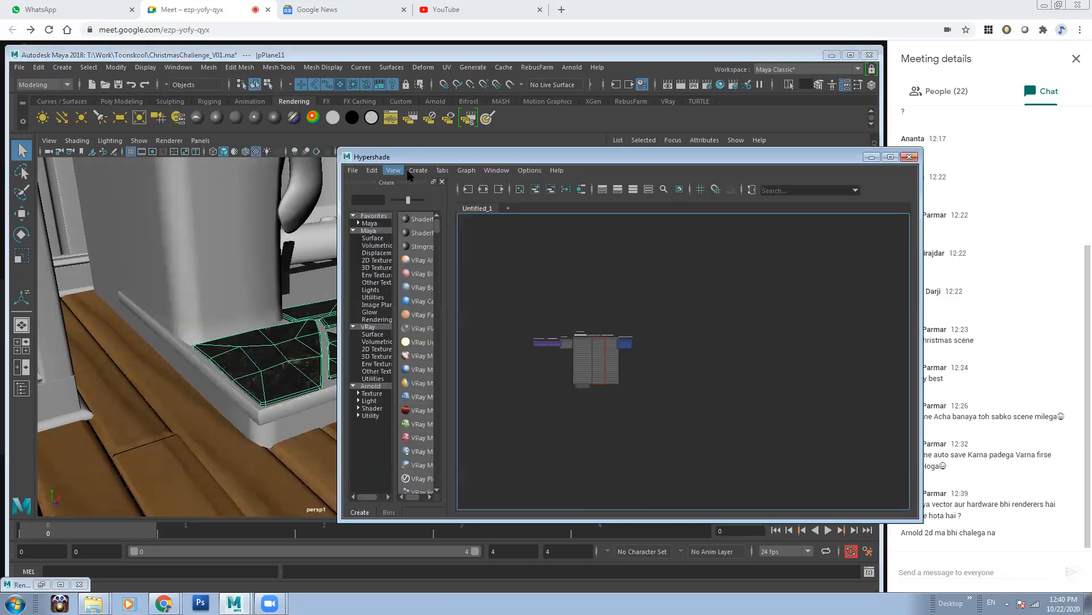
left_click(467, 170)
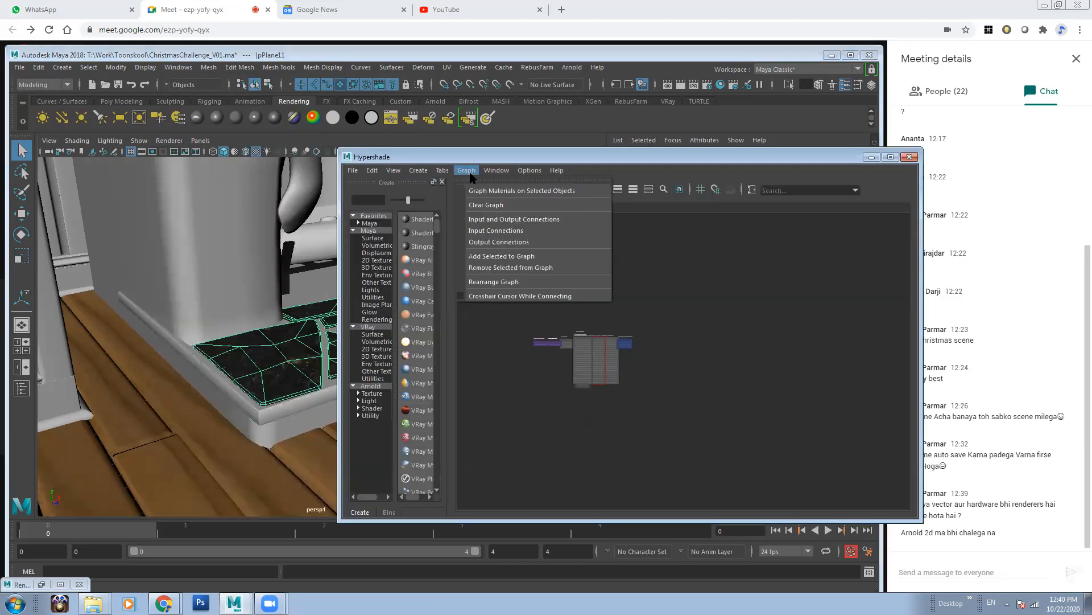
left_click(496, 191)
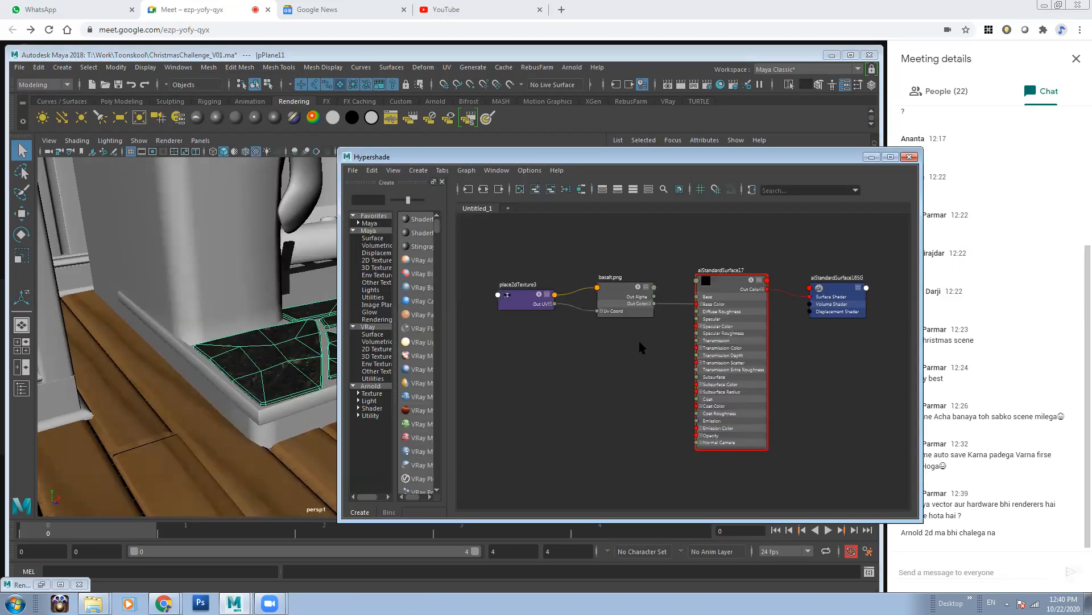
Step: Assign the slabs' basalt material to the hearth's edge trim and minimize the Hypershade
left_click(261, 420)
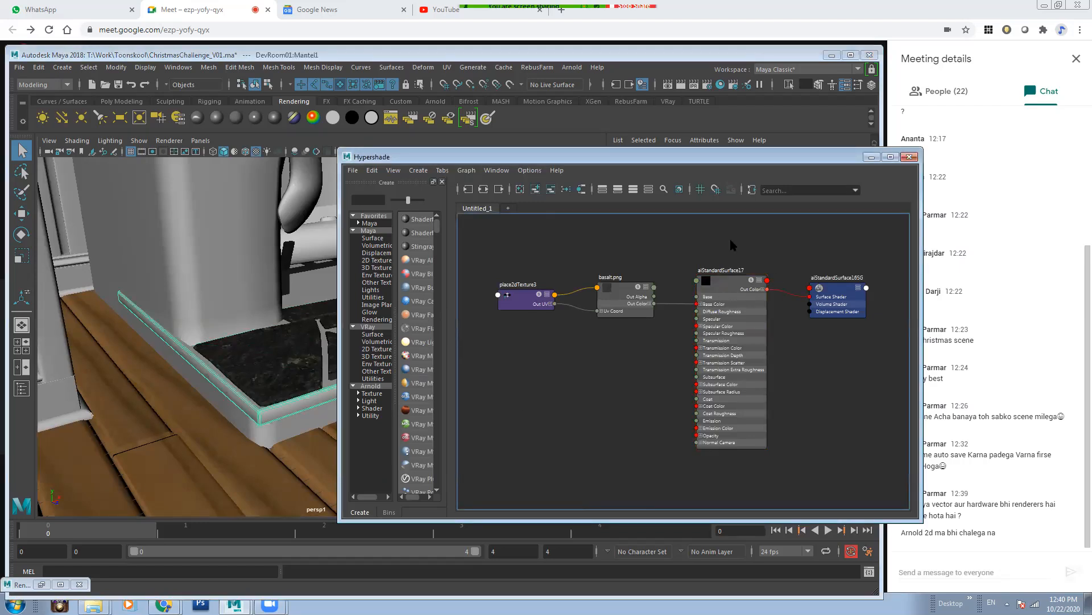
scroll(799, 278, "down", 2)
right_click_drag(701, 326, 698, 288)
left_click_drag(249, 401, 251, 436, "alt")
left_click(260, 459)
left_click(252, 436)
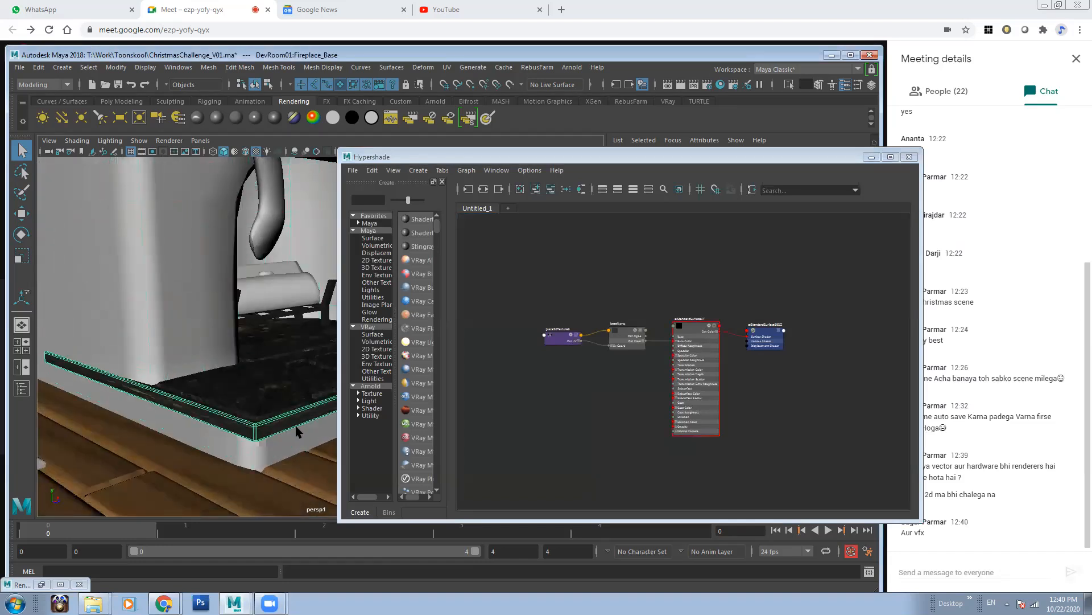
left_click(637, 154)
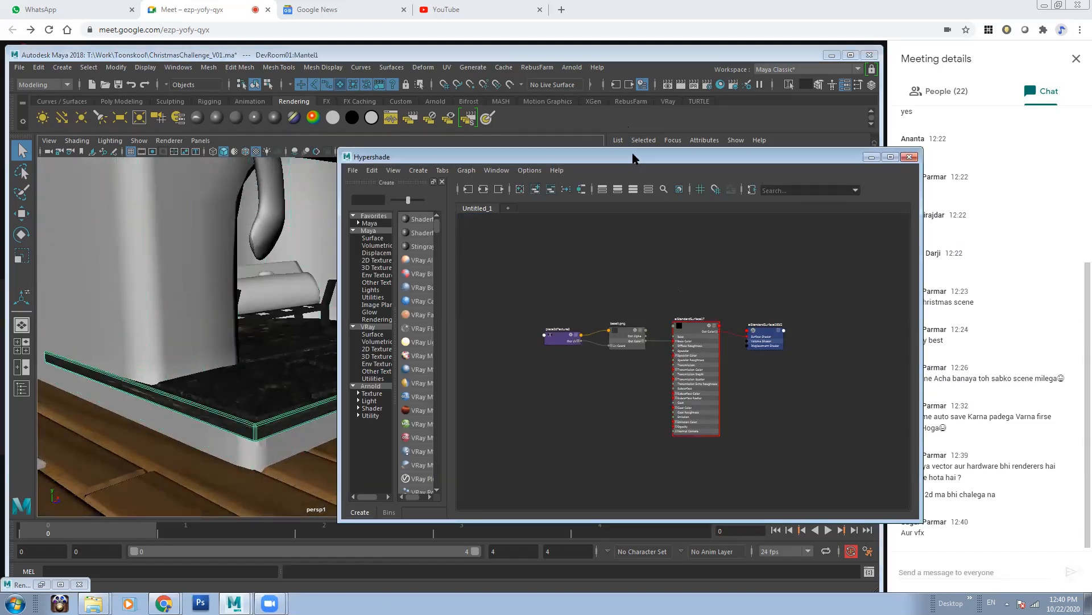
left_click_drag(632, 154, 573, 168)
left_click(811, 172)
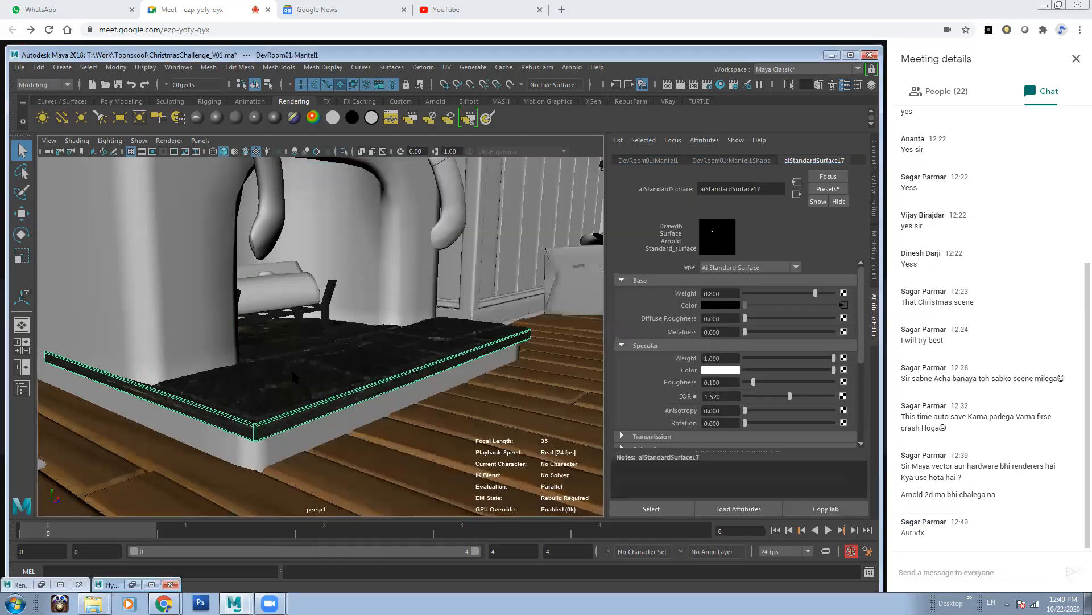
Step: Apply an Automatic UV projection to the hearth's edge trim, returning to object selection to check its texture
left_click_drag(293, 373, 322, 418, "alt")
left_click(326, 428)
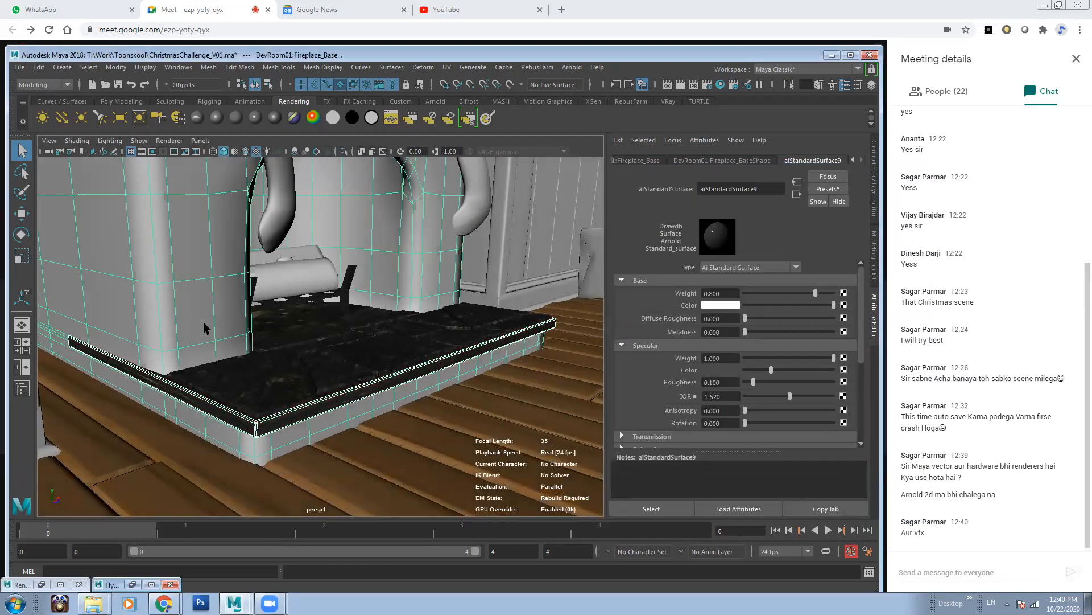
left_click(365, 397)
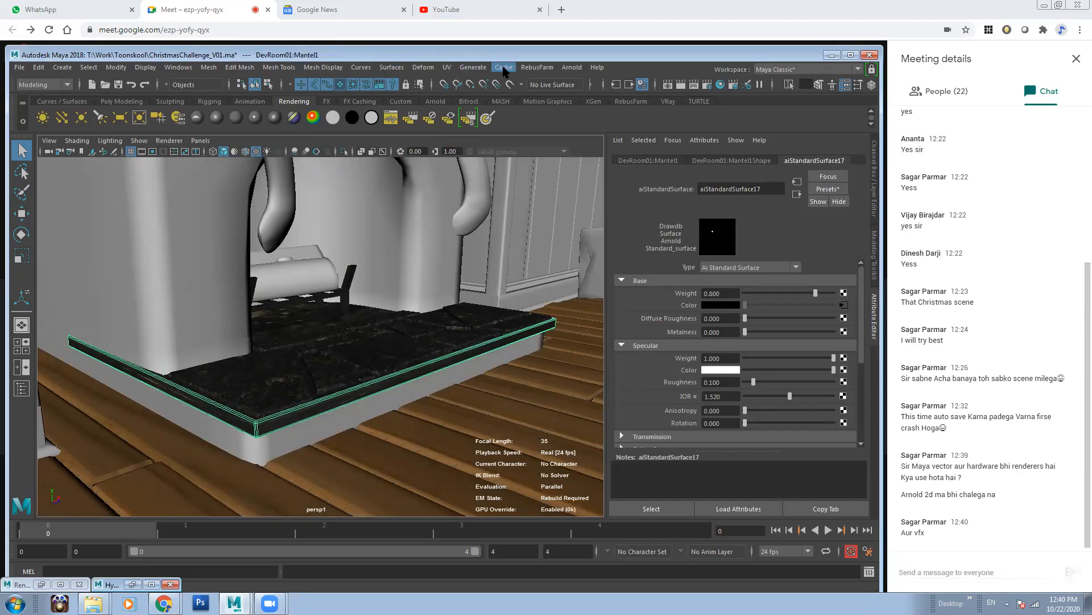
left_click_drag(475, 277, 428, 348, "alt")
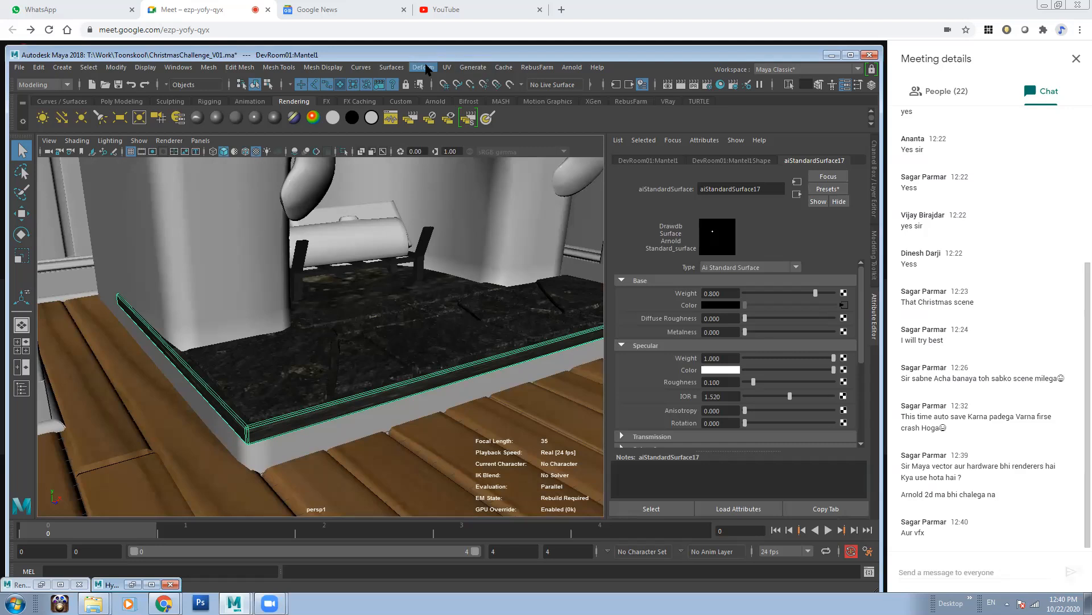
left_click(445, 68)
left_click(474, 132)
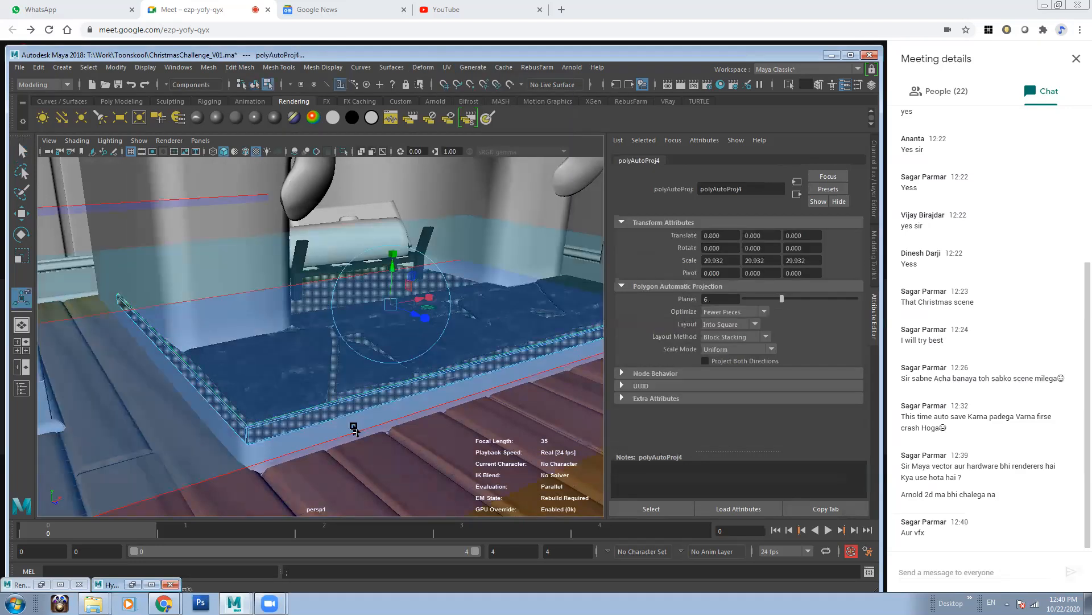
left_click(445, 478)
left_click_drag(356, 412, 435, 393, "alt")
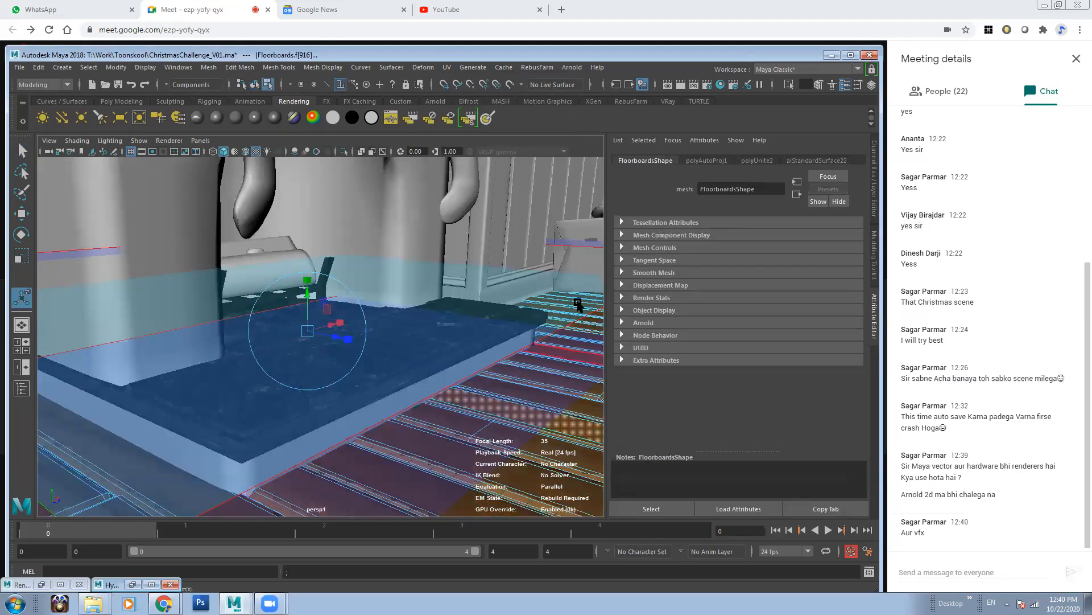
left_click(531, 198)
key("F8")
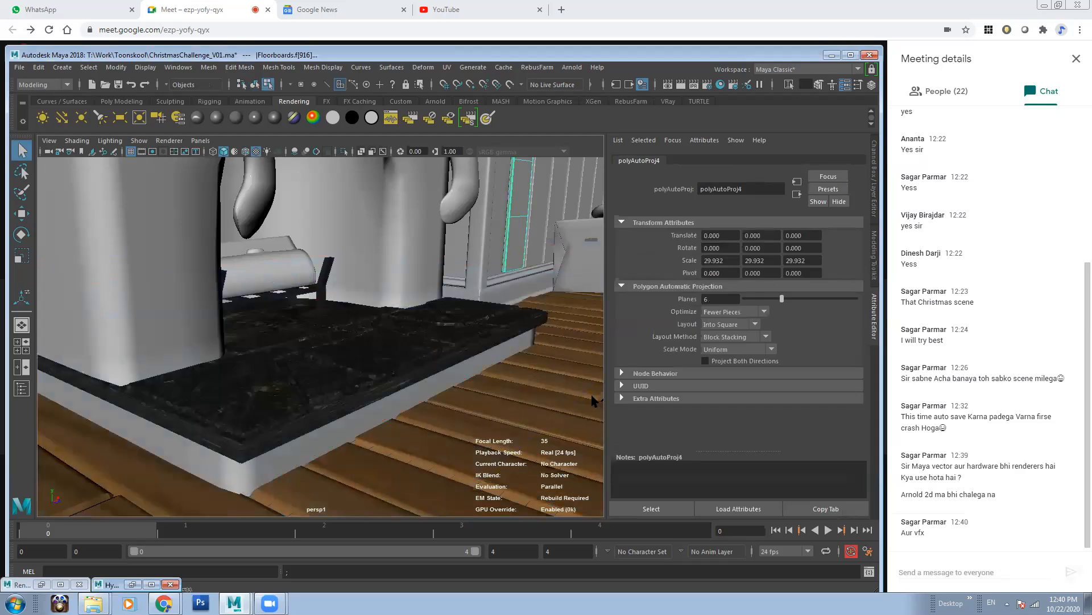
left_click(410, 384)
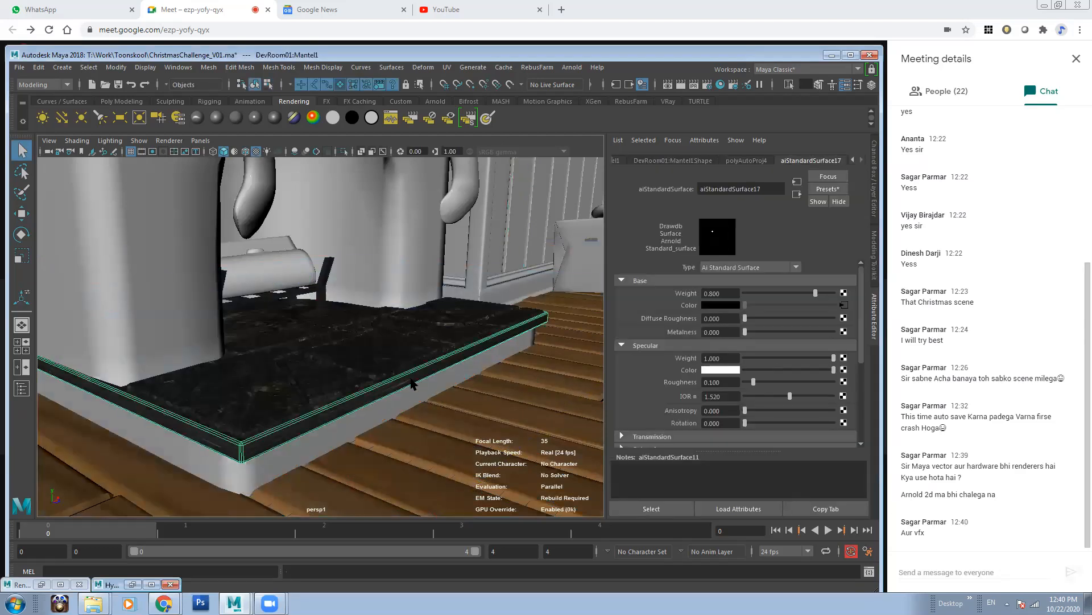
left_click_drag(417, 408, 388, 404, "alt")
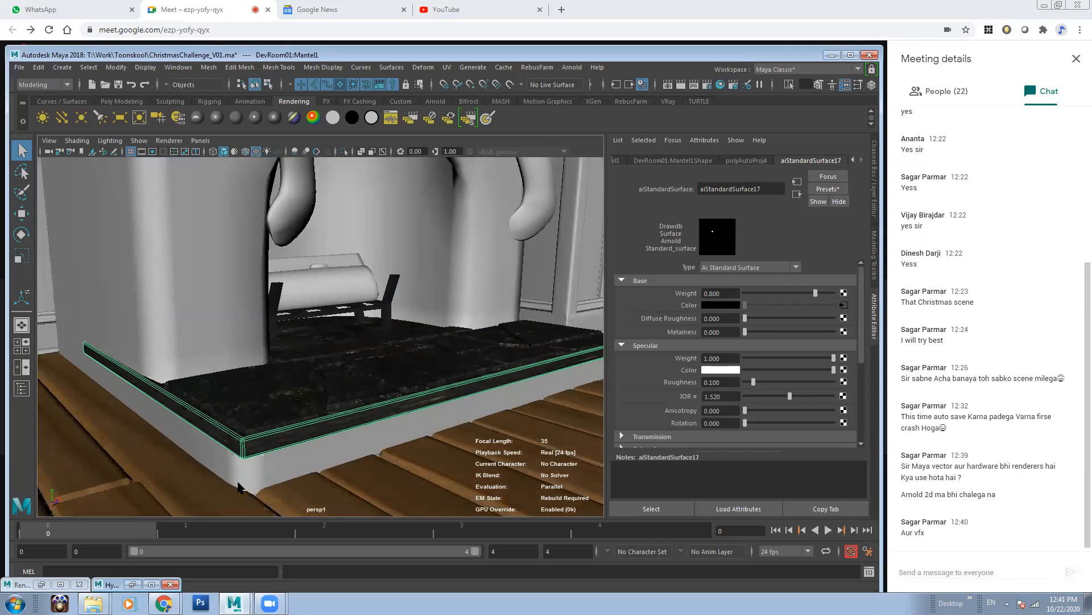
Step: Select the fireplace base and connect a File texture to its material's base color
left_click(243, 477)
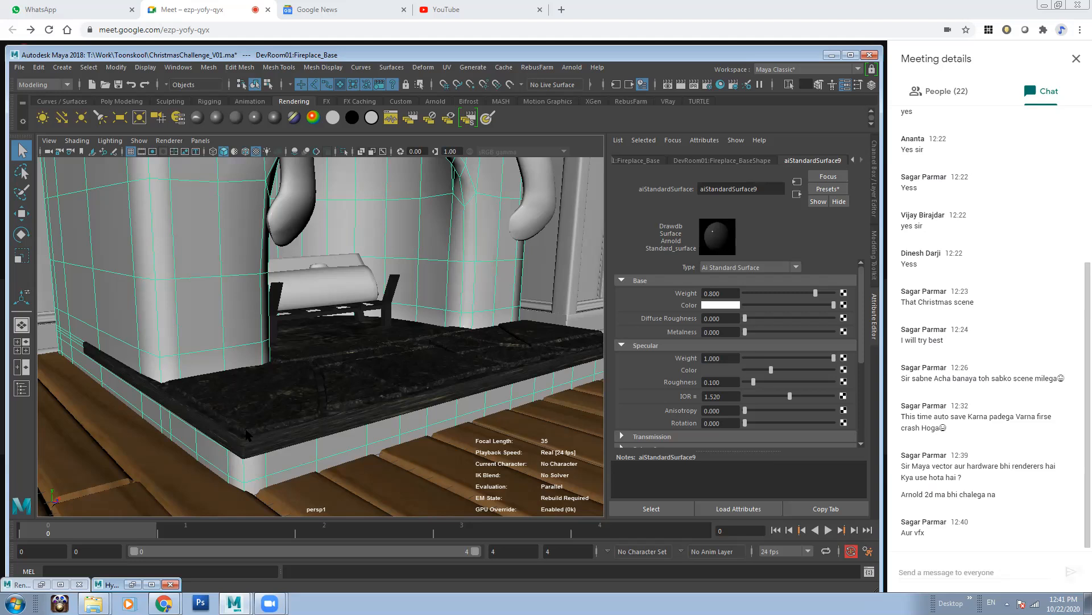
left_click_drag(323, 409, 404, 415, "alt")
left_click_drag(324, 327, 293, 364, "alt")
middle_click_drag(301, 228, 337, 361, "alt")
left_click(844, 305)
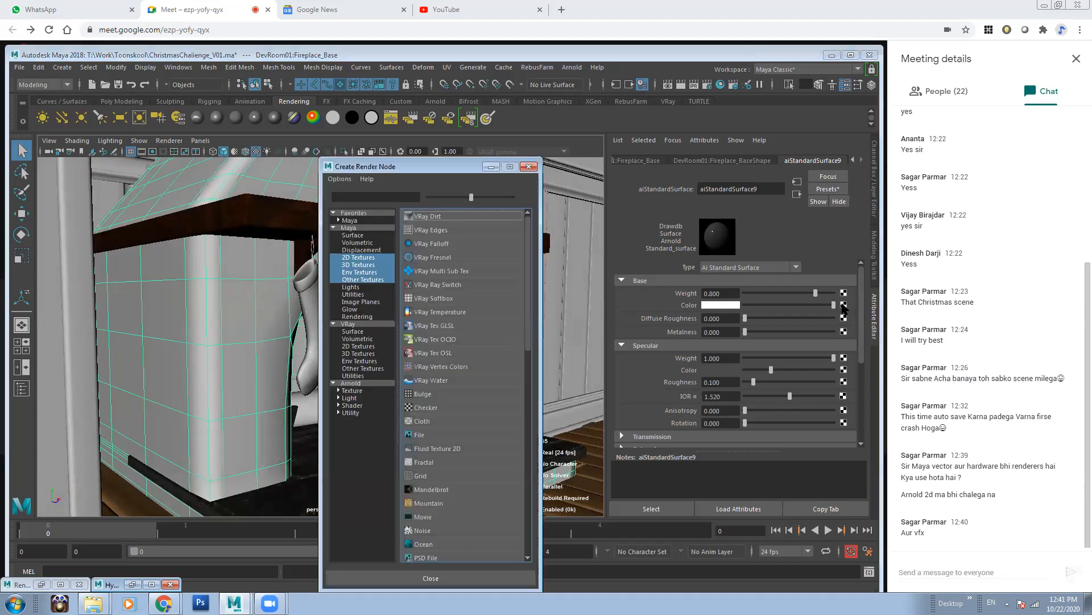
left_click(427, 435)
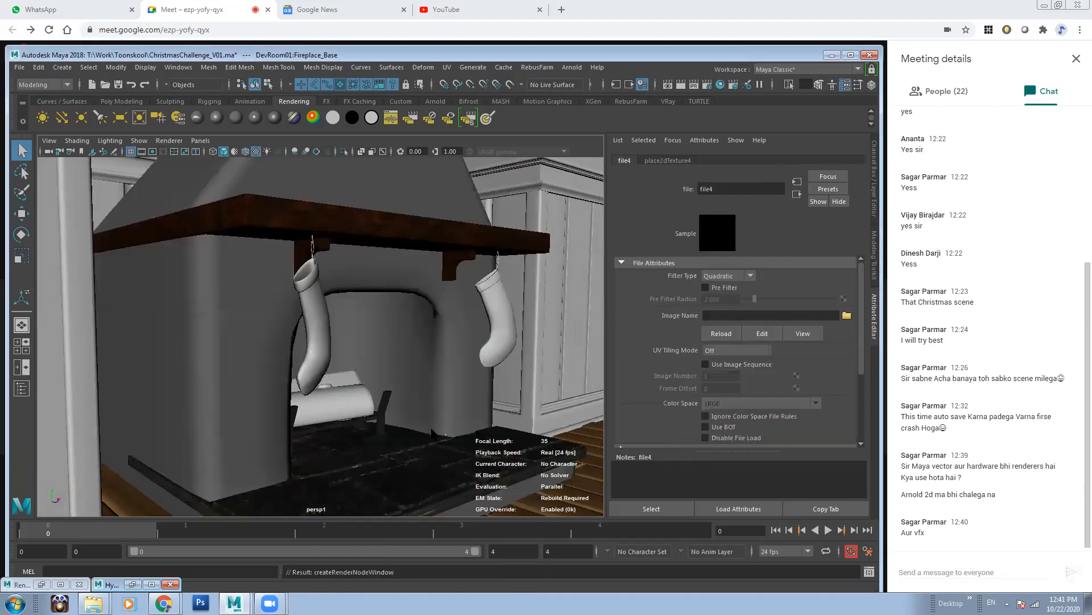
Step: Browse for the File texture's image and go up to the Vray_materials folder, selecting the leather folder
left_click(846, 316)
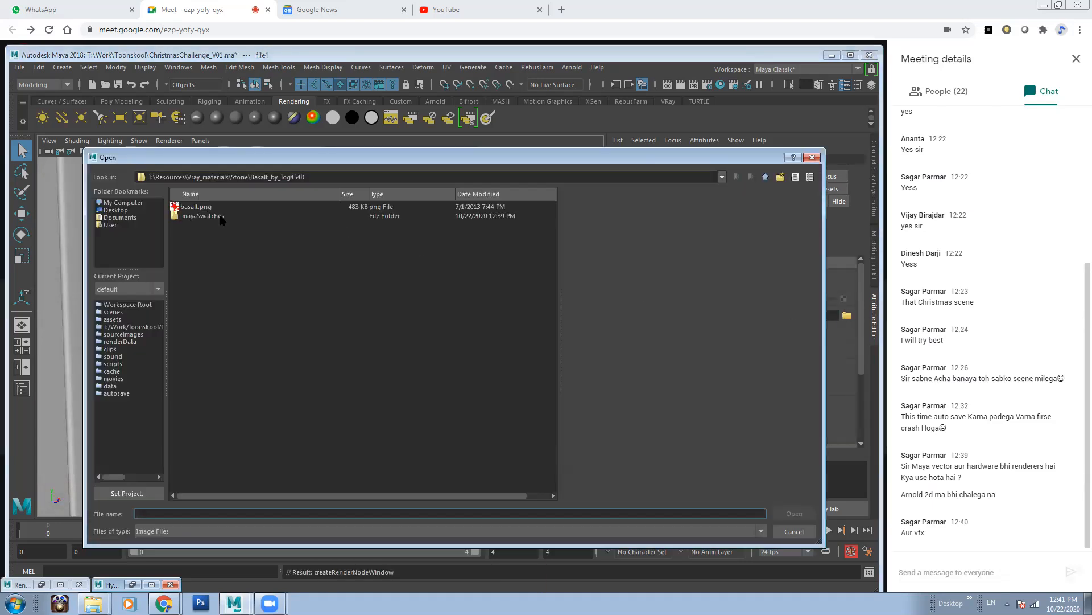
double_click(764, 177)
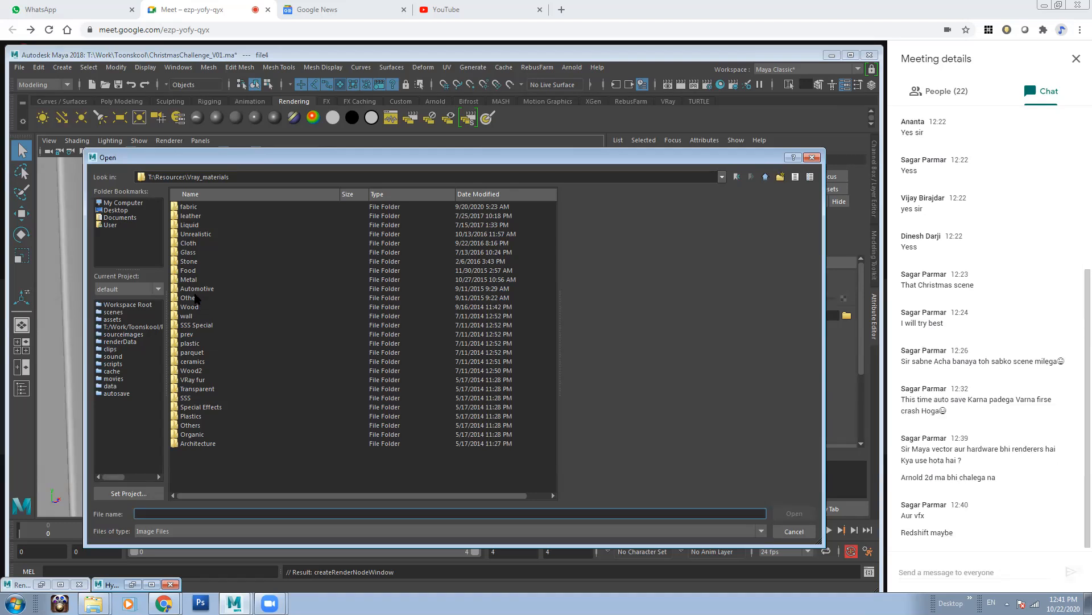
left_click(187, 216)
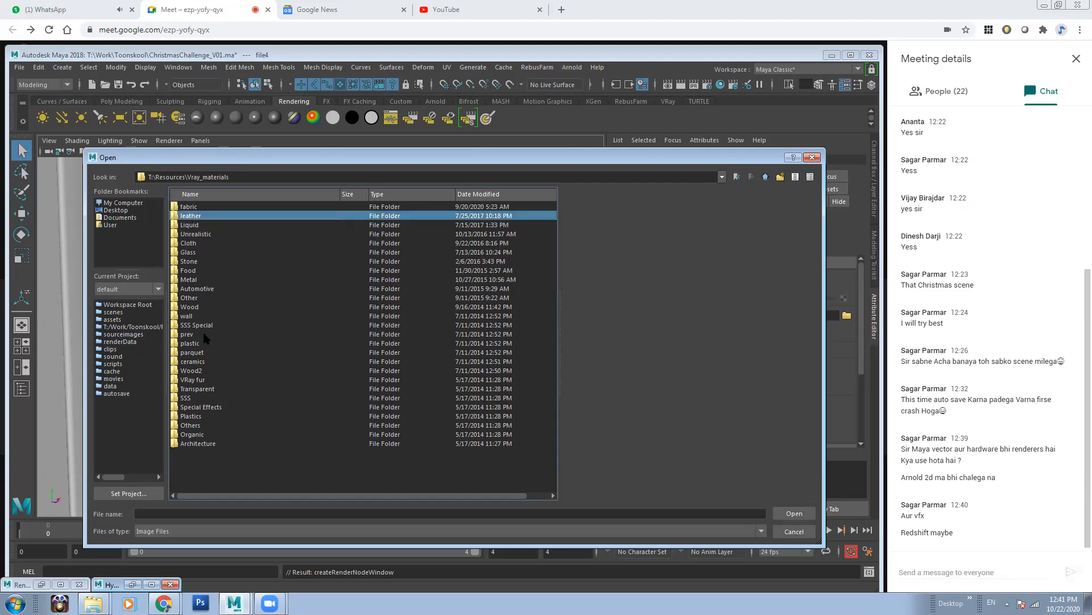
Step: Switch to Windows Explorer, go up to the Resources folder and search it for "bricks"
left_click(93, 602)
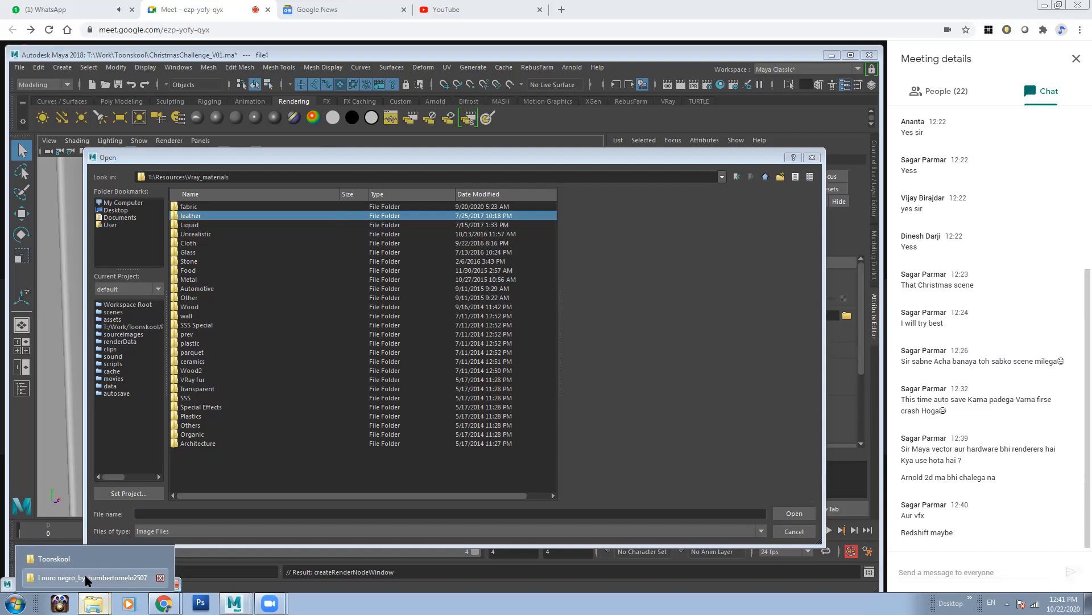
left_click(87, 559)
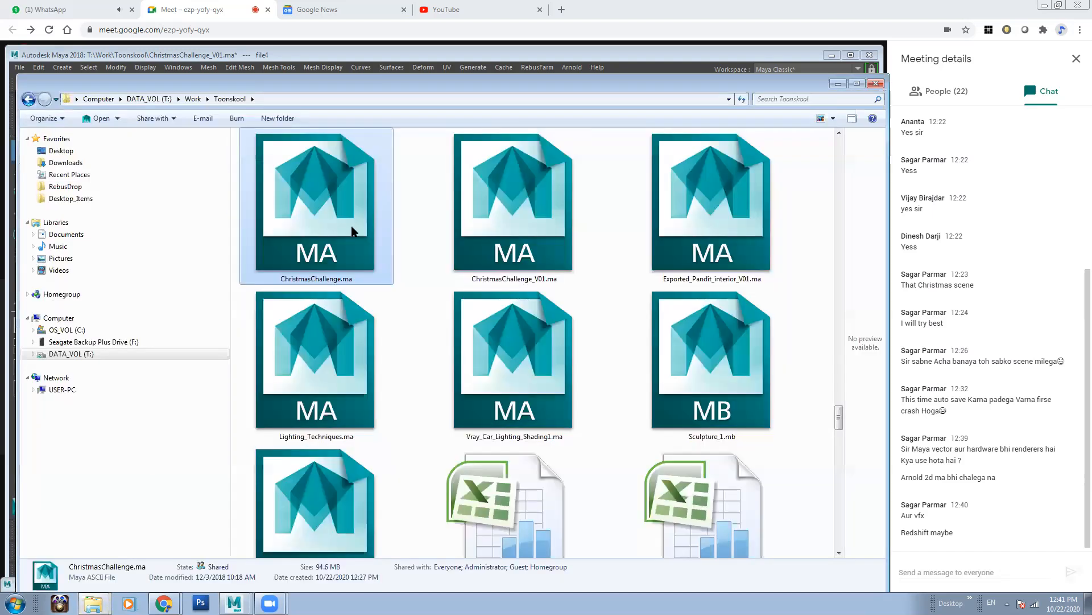
left_click(93, 603)
left_click(100, 575)
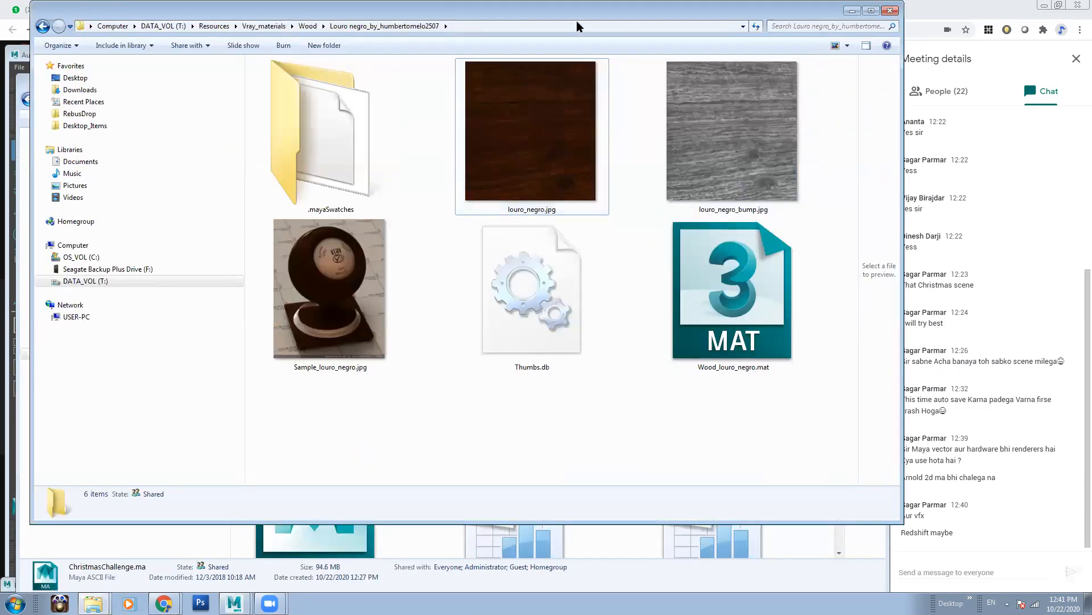
left_click(308, 26)
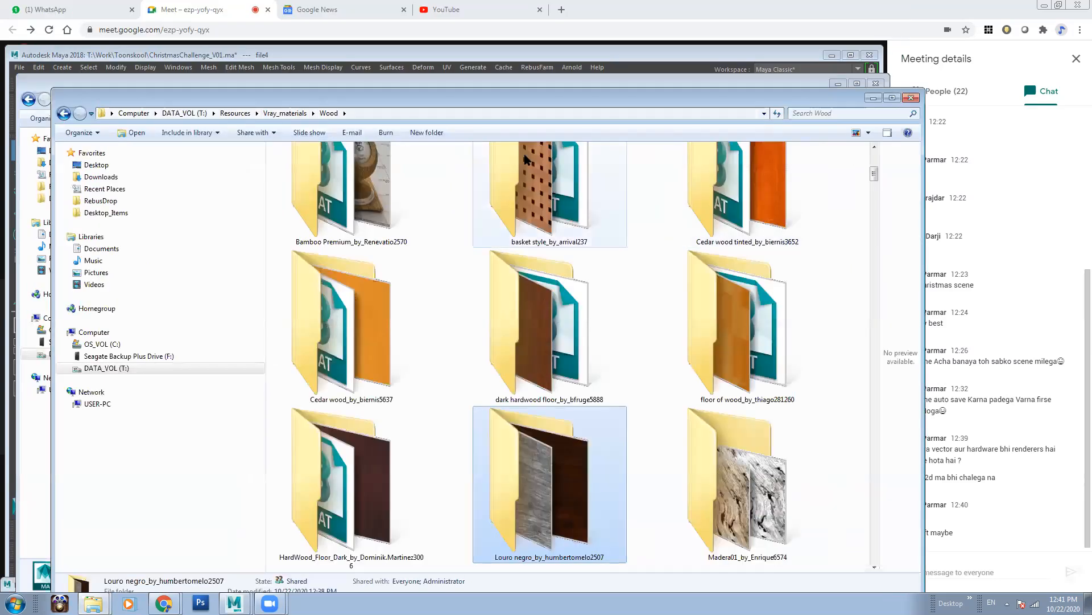
left_click(281, 114)
left_click(249, 114)
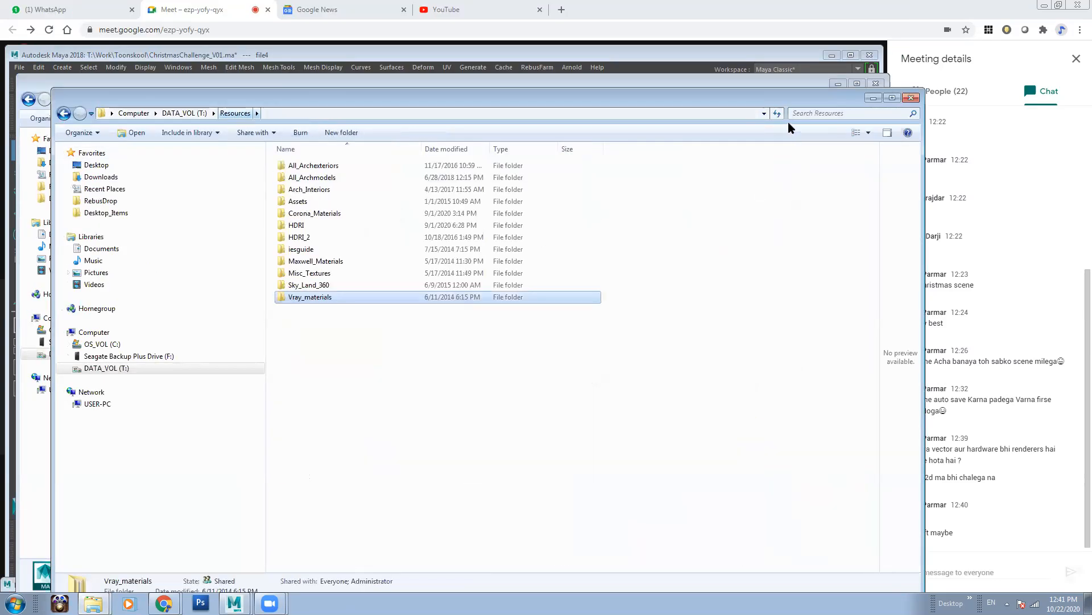
left_click(824, 113)
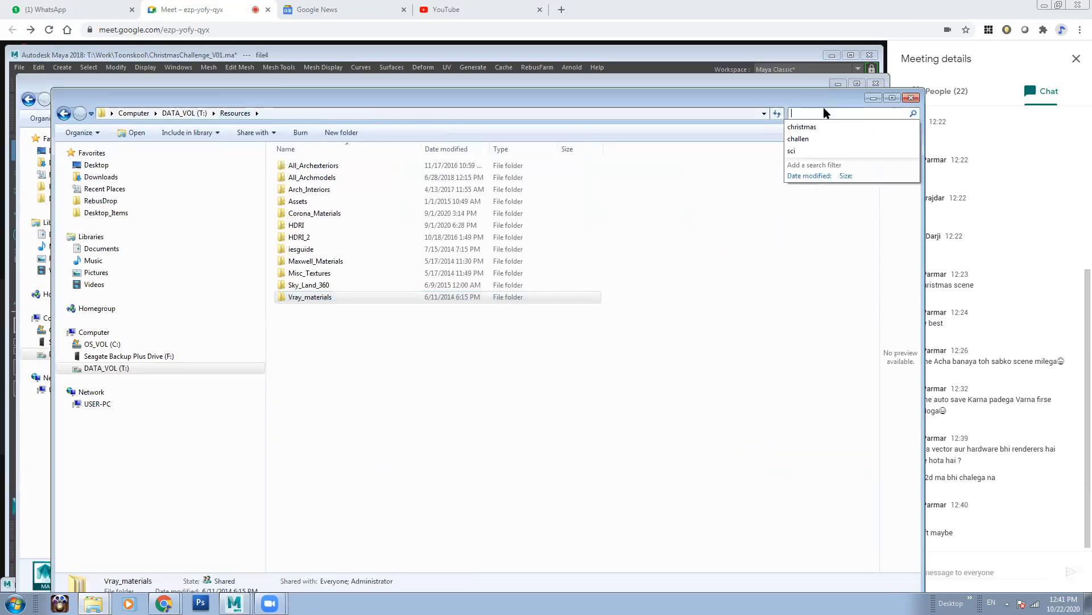
type("bricks")
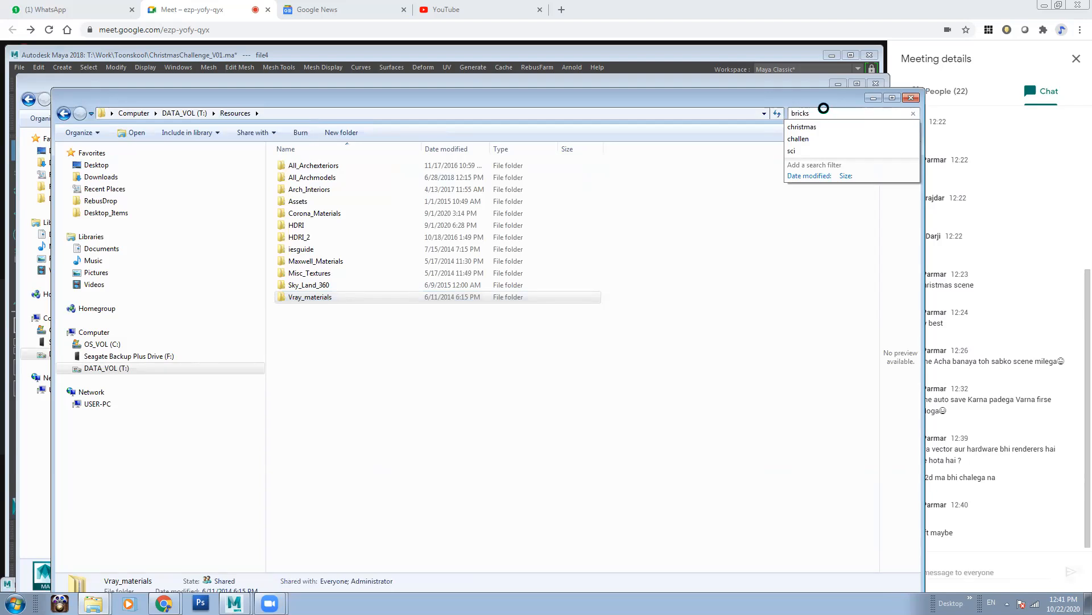
key("Return")
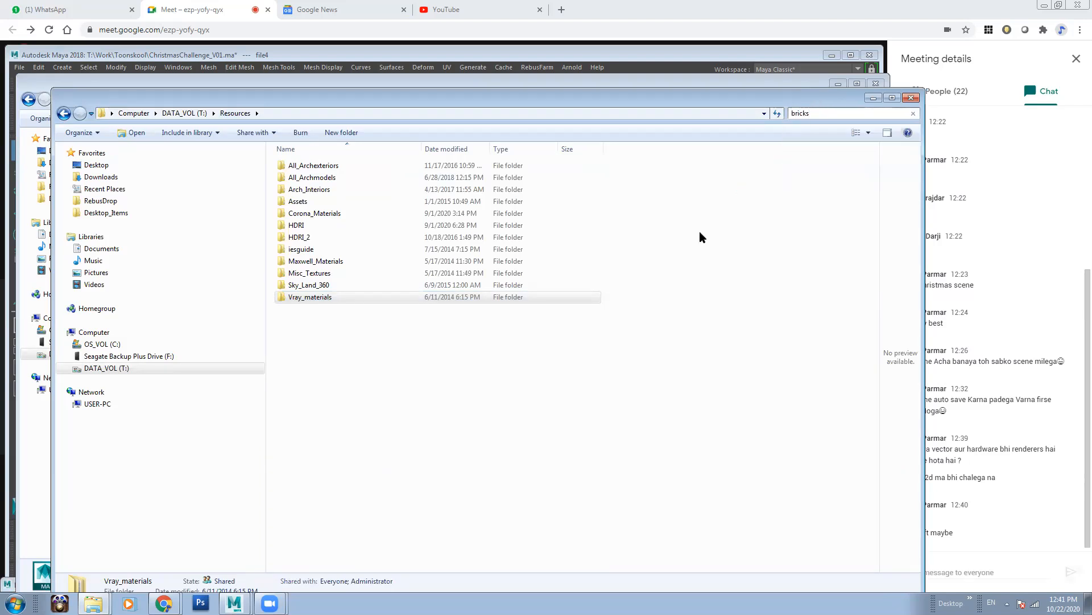
Step: Look through the brick images and open the folder containing arroway.de_bricks+09_d100.jpg
mouse_move(863, 237)
left_mouse_down()
mouse_move(872, 202)
mouse_move(875, 236)
left_mouse_up()
left_click(750, 297)
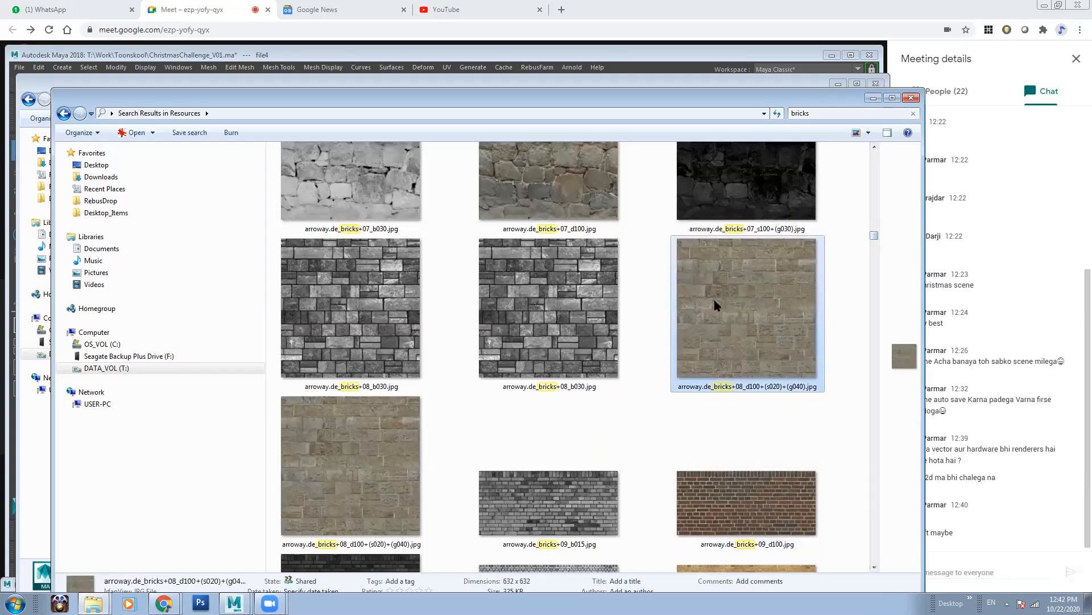
scroll(808, 237, "down", 5)
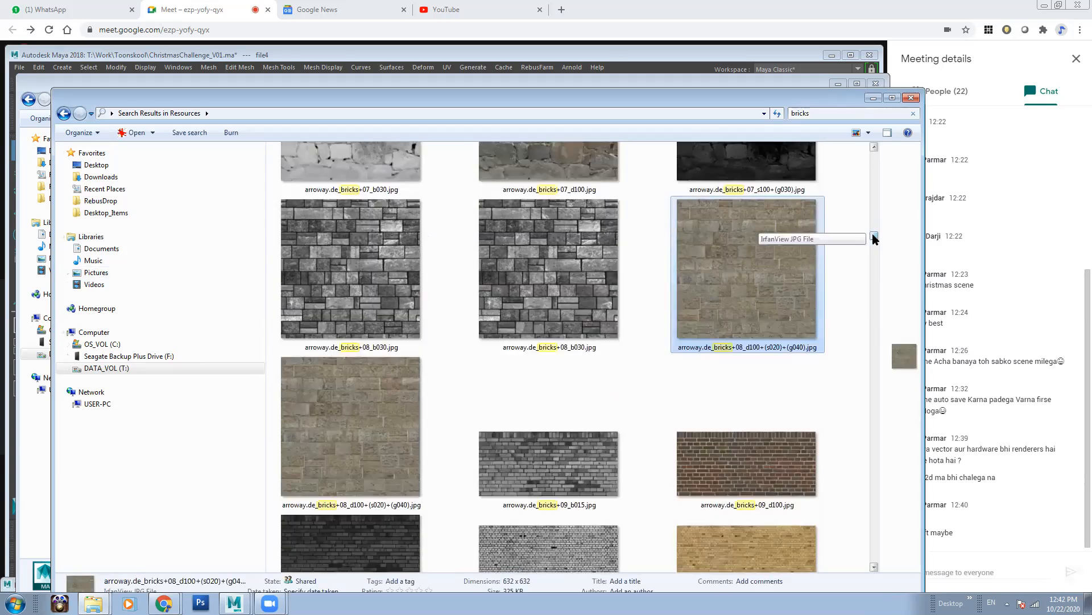
left_click(729, 239)
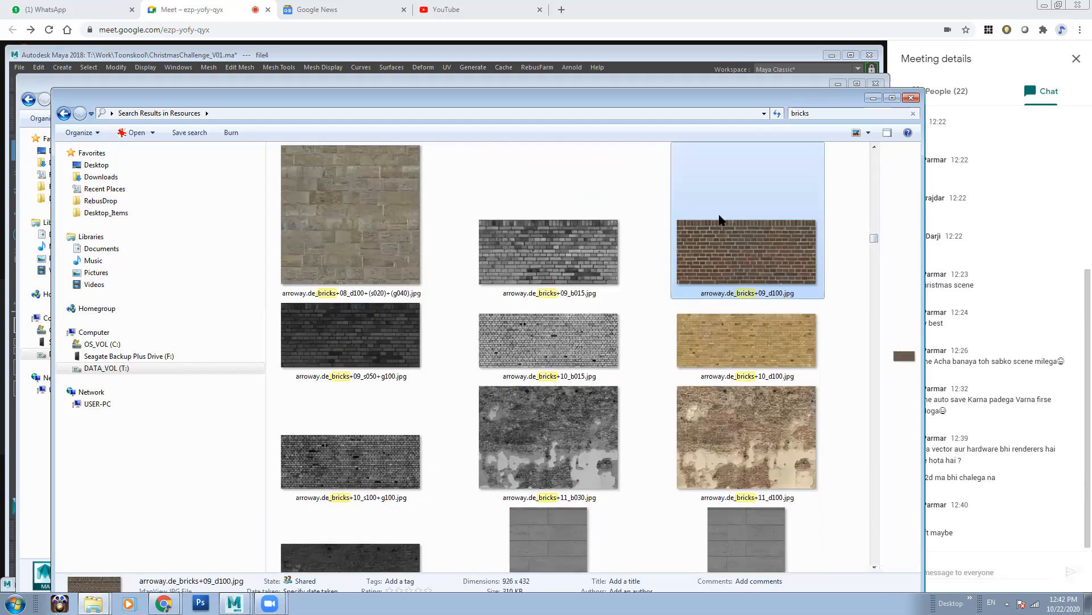
right_click(741, 257)
left_click(802, 535)
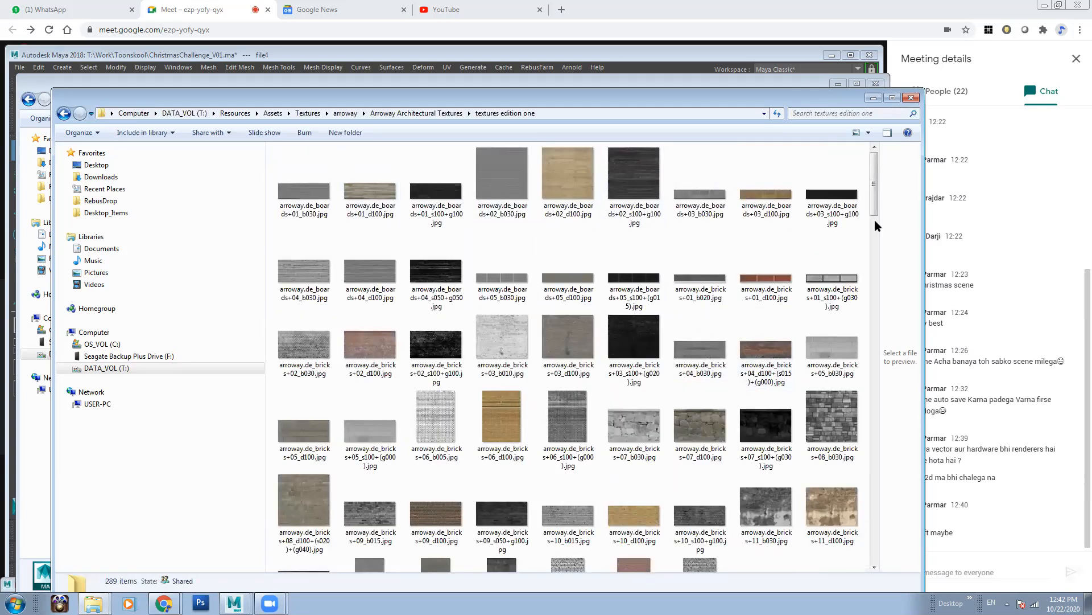
Step: Adjust the folder's thumbnail size and preview arroway.de_bricks+04_d100+(s015)+(g000).jpg and arroway.de_bricks+02_d100.jpg, closing each preview
left_click_drag(874, 189, 899, 166)
scroll(757, 353, "up", 1, "ctrl")
scroll(757, 352, "down", 1, "ctrl")
scroll(757, 354, "down", 3, "ctrl")
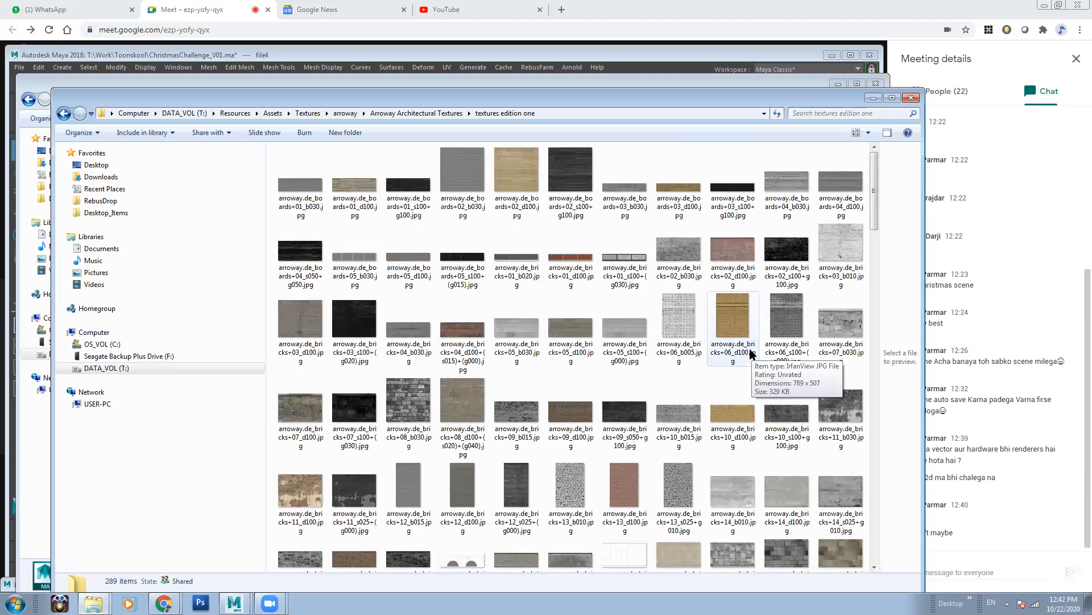
scroll(749, 353, "up", 2, "ctrl")
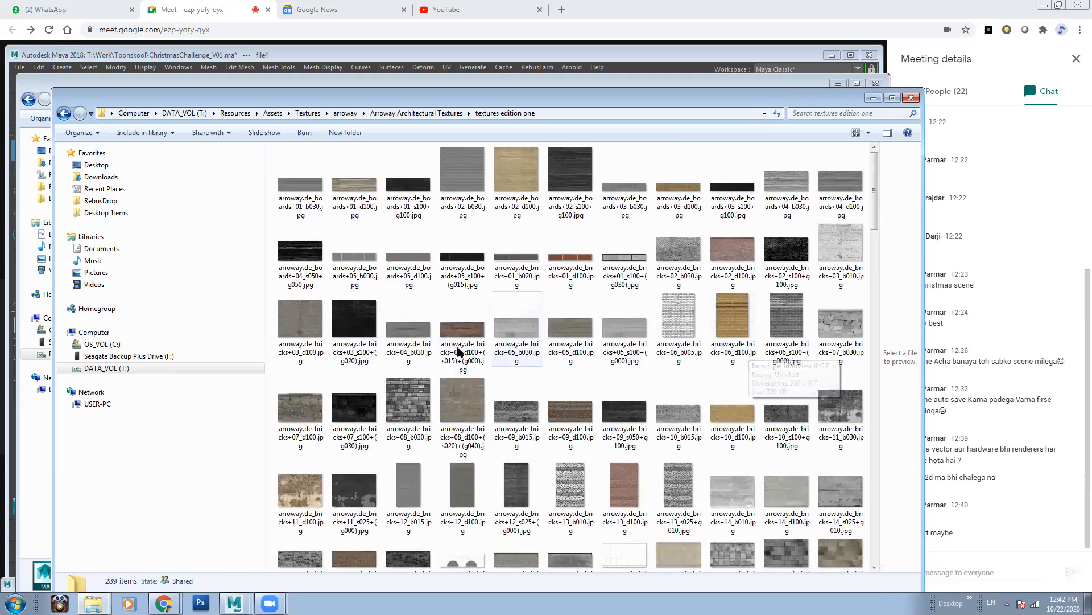
left_click(462, 339)
double_click(462, 339)
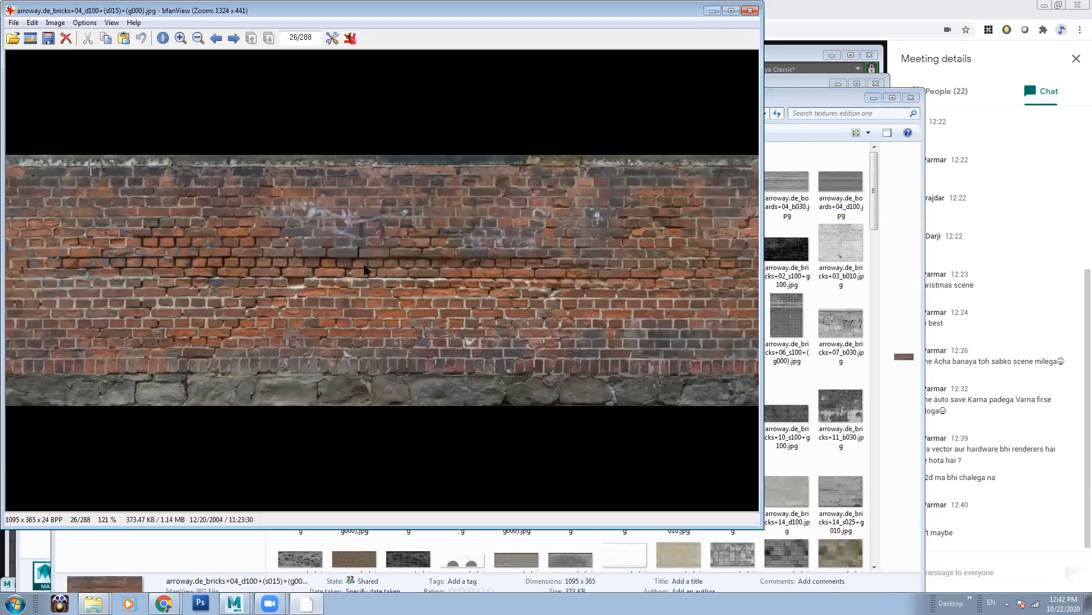
left_click(750, 10)
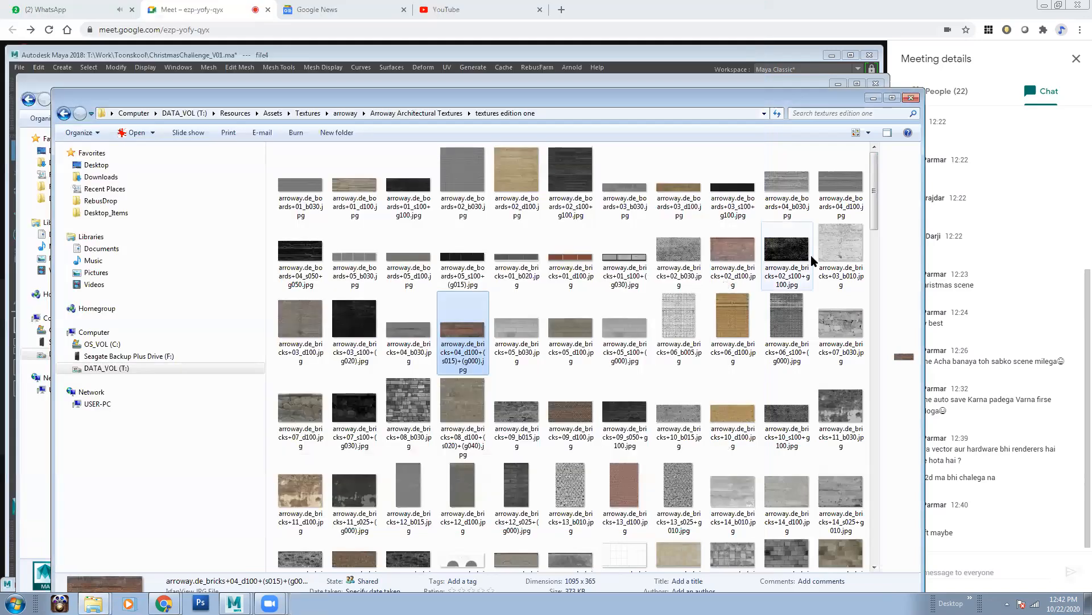
double_click(733, 251)
left_click(750, 10)
Step: Preview arroway.de_metal+plate+01_d100.jpg, then compare it with another preview of arroway.de_bricks+02_d100.jpg
left_click_drag(869, 203, 891, 305)
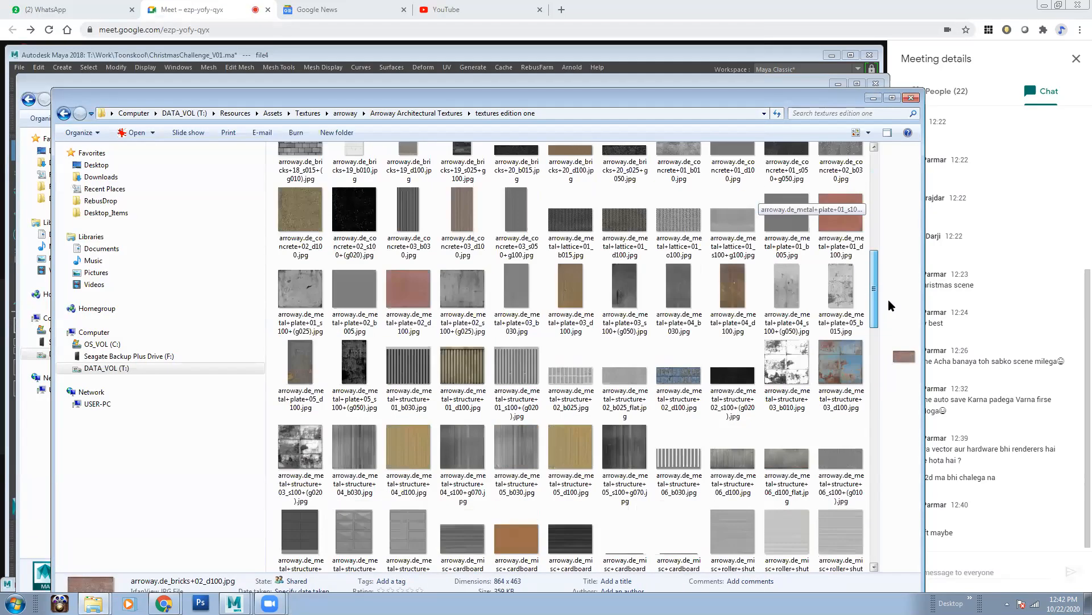
scroll(888, 299, "up", 2)
double_click(841, 296)
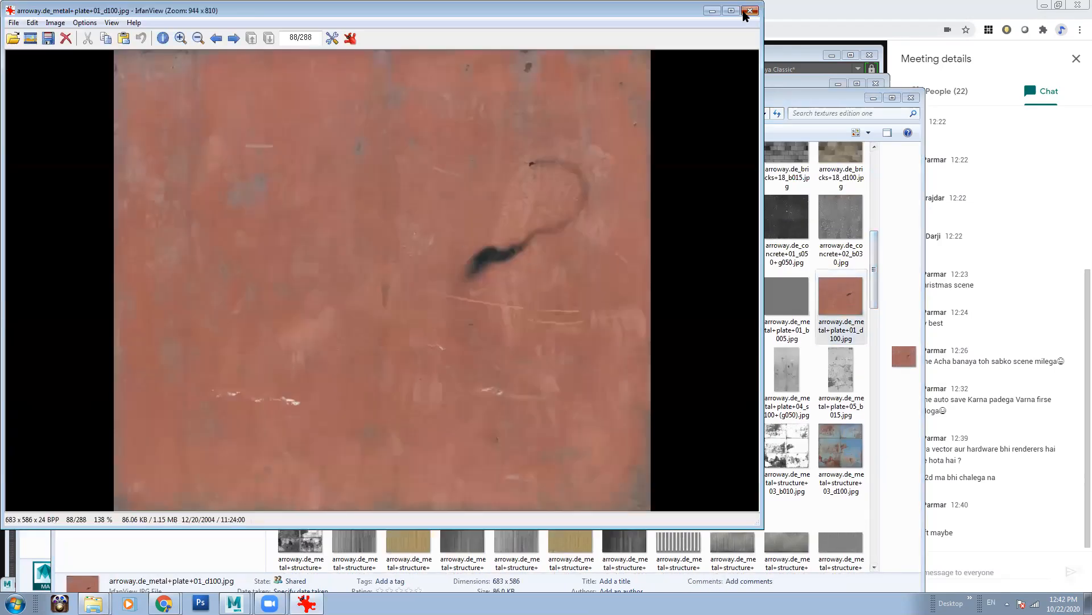
left_click(749, 11)
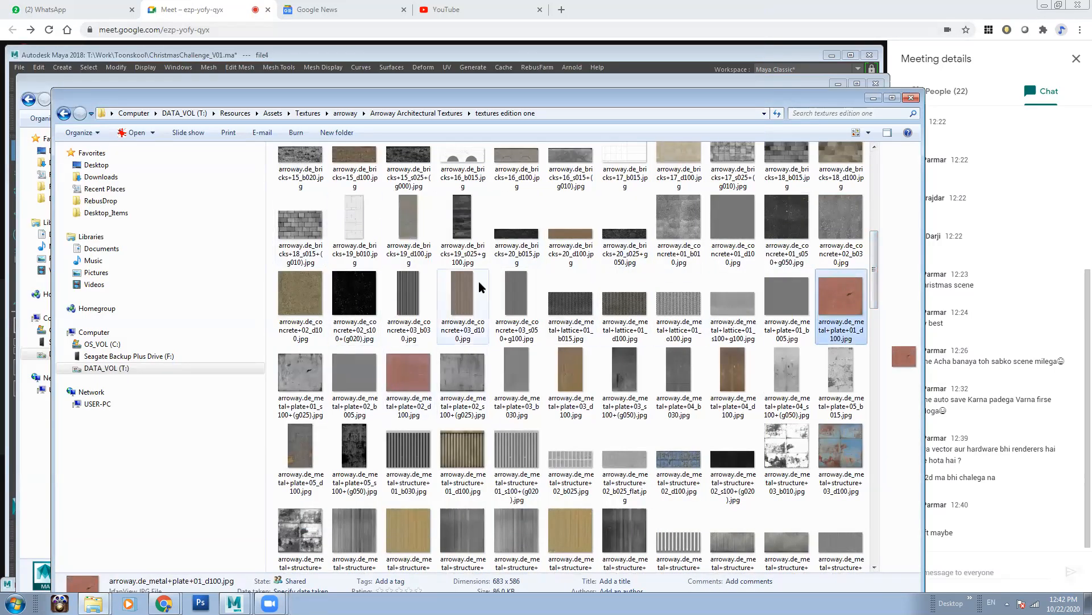
left_click_drag(877, 274, 889, 185)
double_click(734, 242)
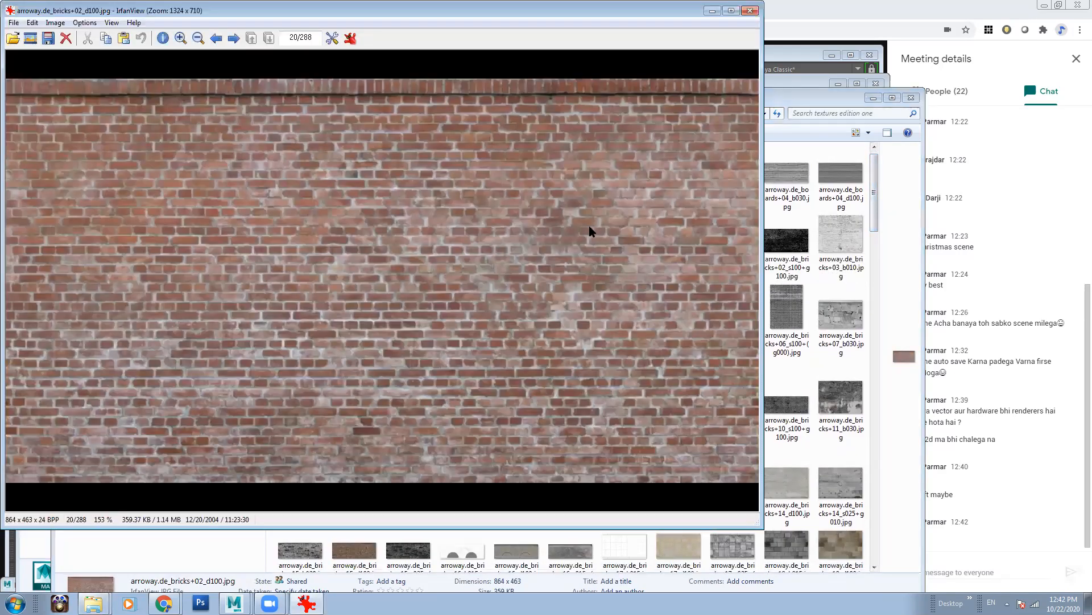
left_click(747, 14)
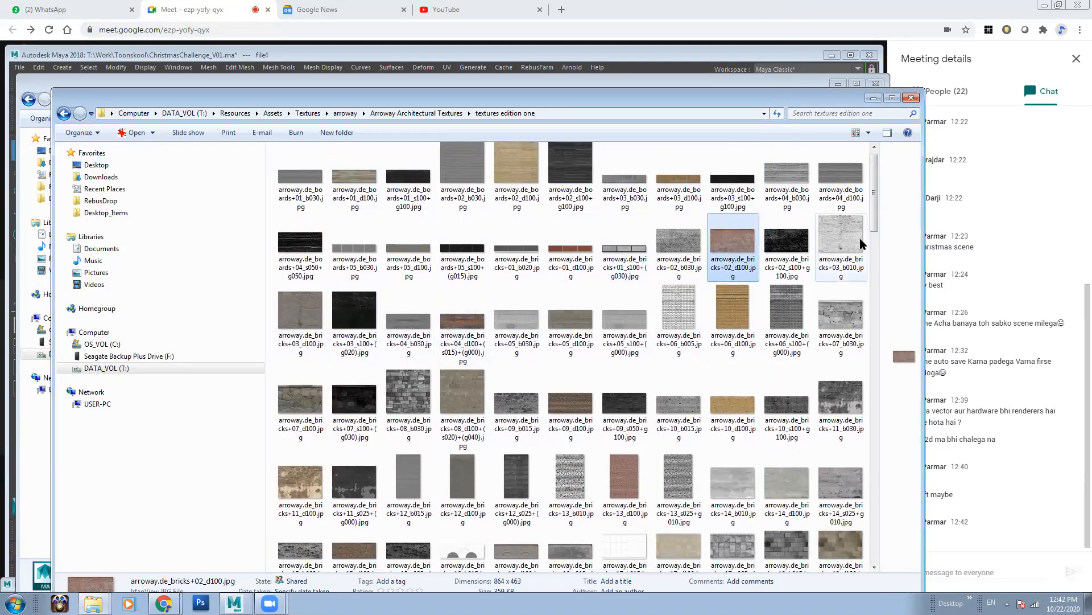
Step: Preview arroway.de_tiles+01_d100.jpg among the tile textures and return to the start of the folder
left_click_drag(877, 198, 880, 475)
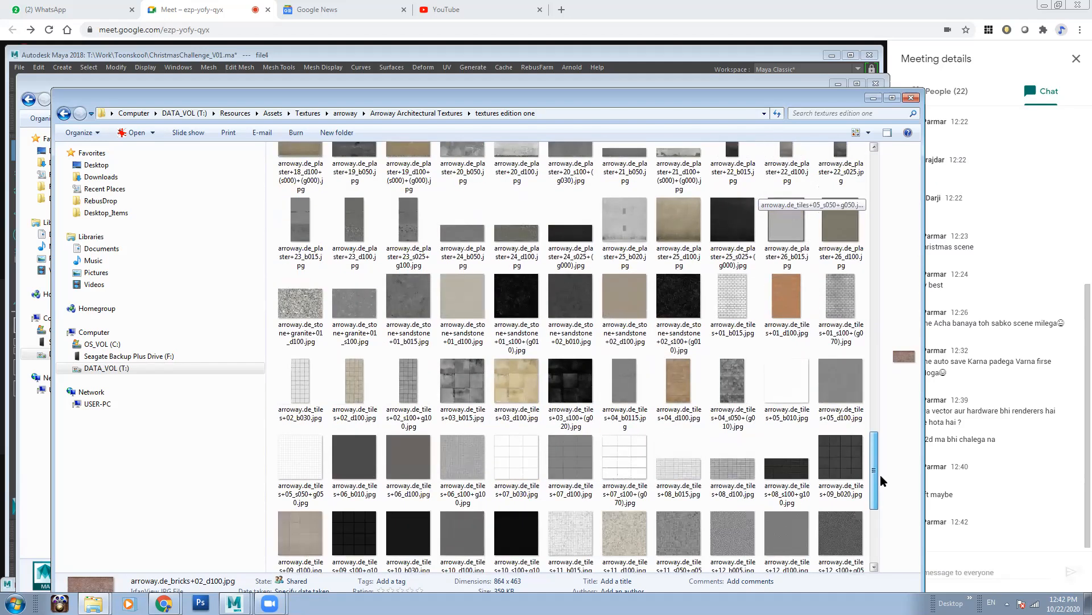
double_click(771, 333)
left_click(751, 10)
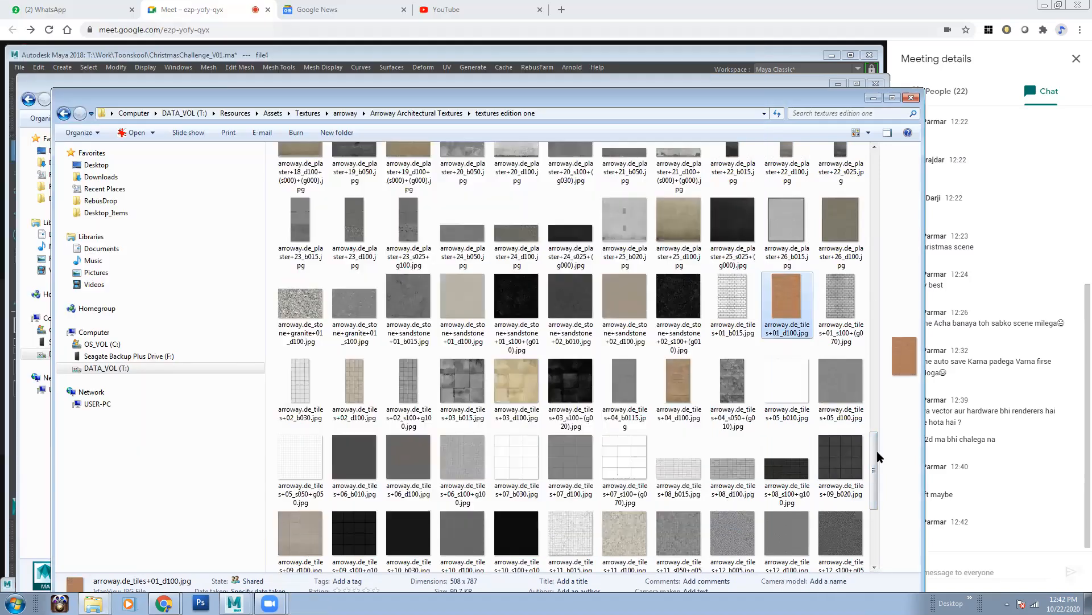
left_click_drag(881, 500, 741, 92)
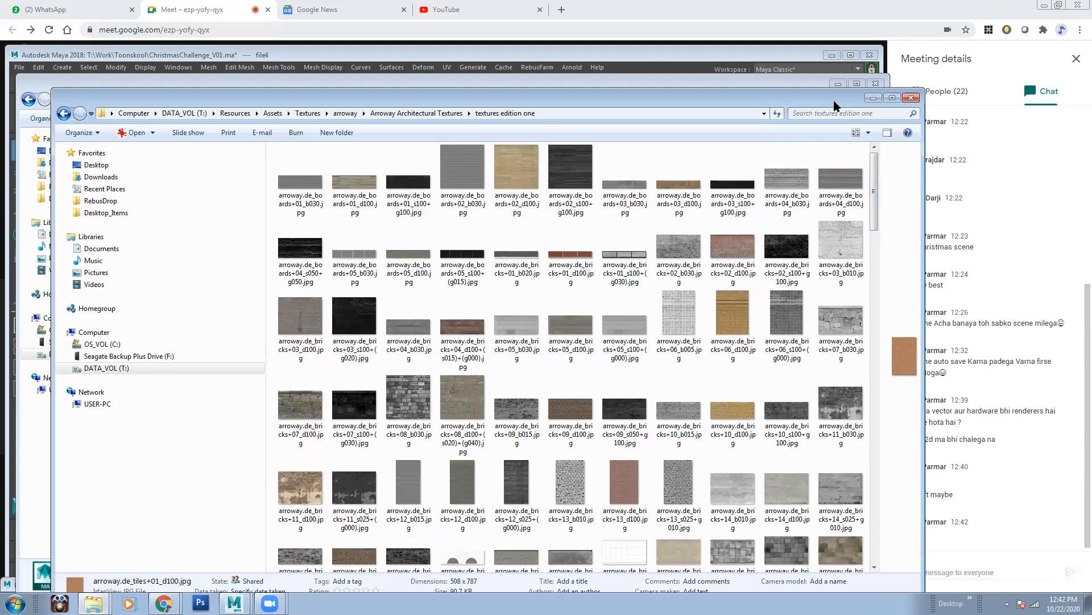
Step: Switch to the Google Meet call in Chrome to check it, and return to the textures edition one folder
left_click_drag(835, 101, 821, 84)
left_click(163, 603)
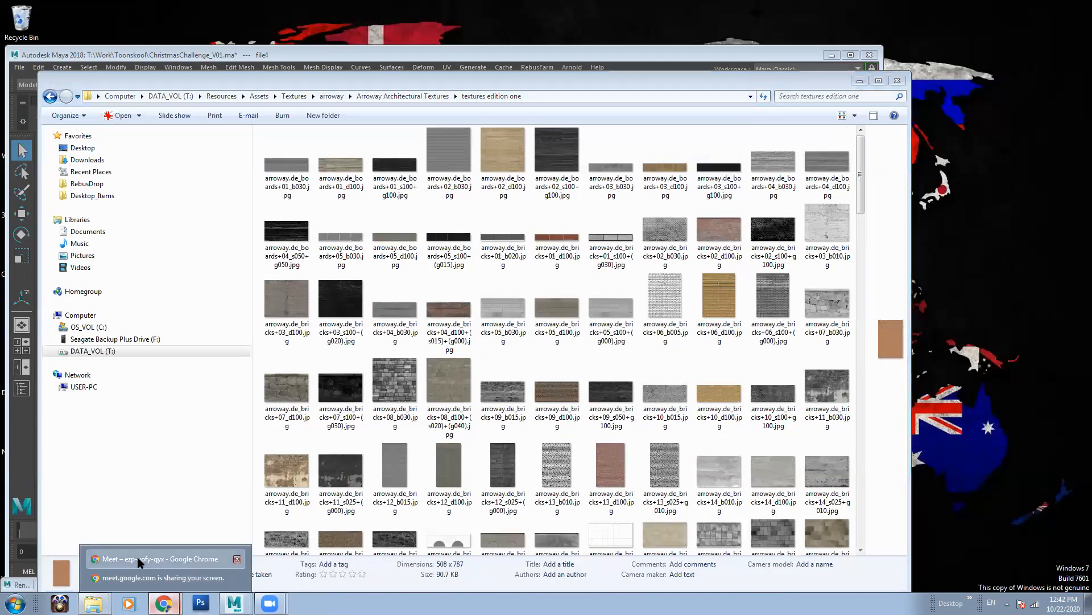
left_click(140, 560)
left_click(93, 603)
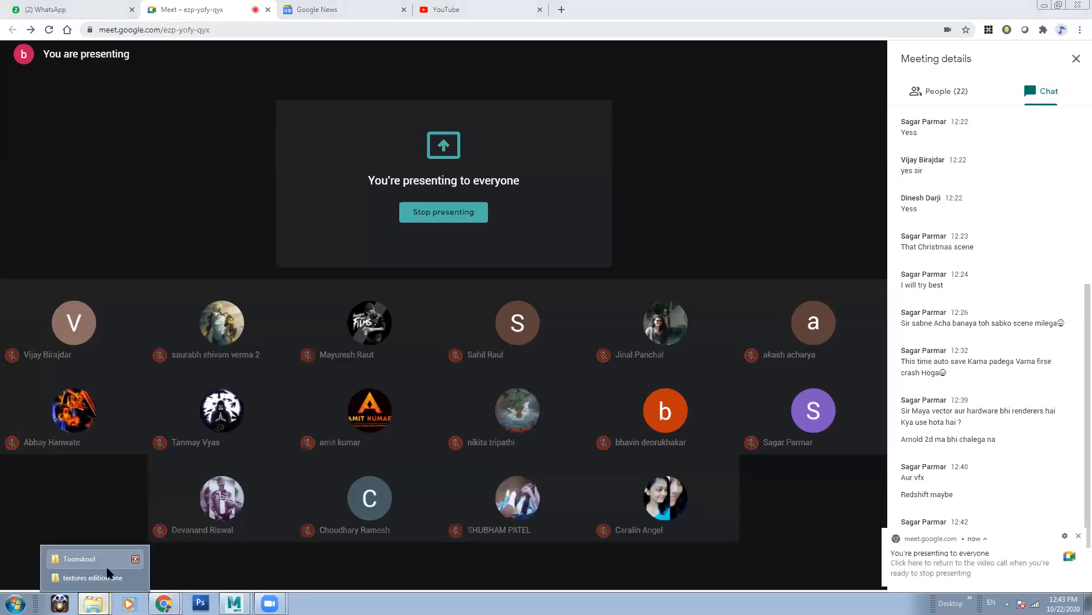
left_click(108, 575)
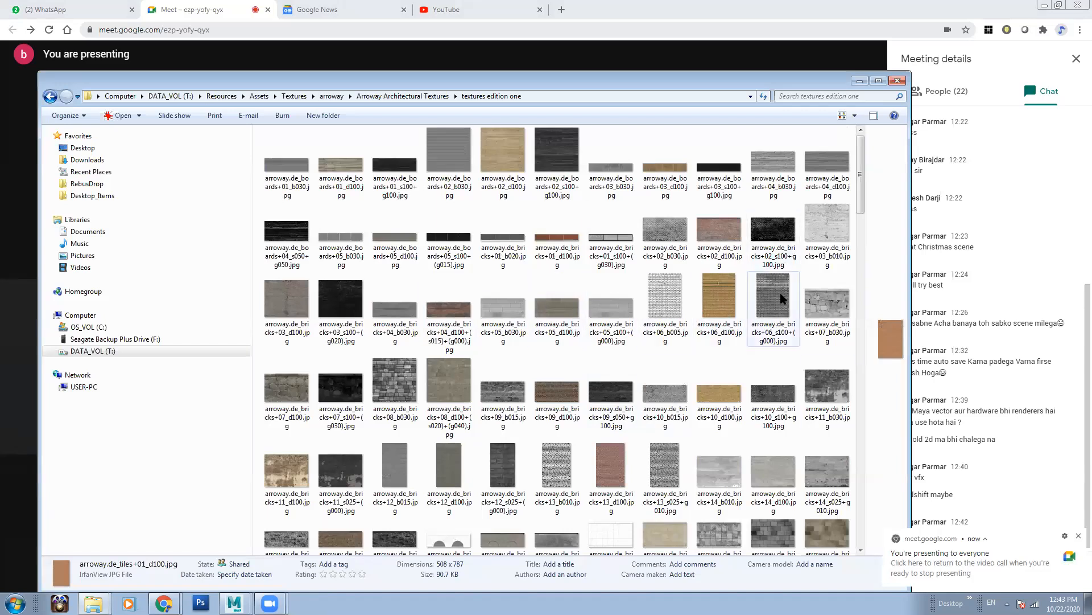
Step: Adjust the folder's thumbnail size and preview arroway.de_metal+plate+02_d100.jpg and arroway.de_bricks+13_d100.jpg, closing each preview
left_click(679, 318, "ctrl")
scroll(714, 314, "down", 2)
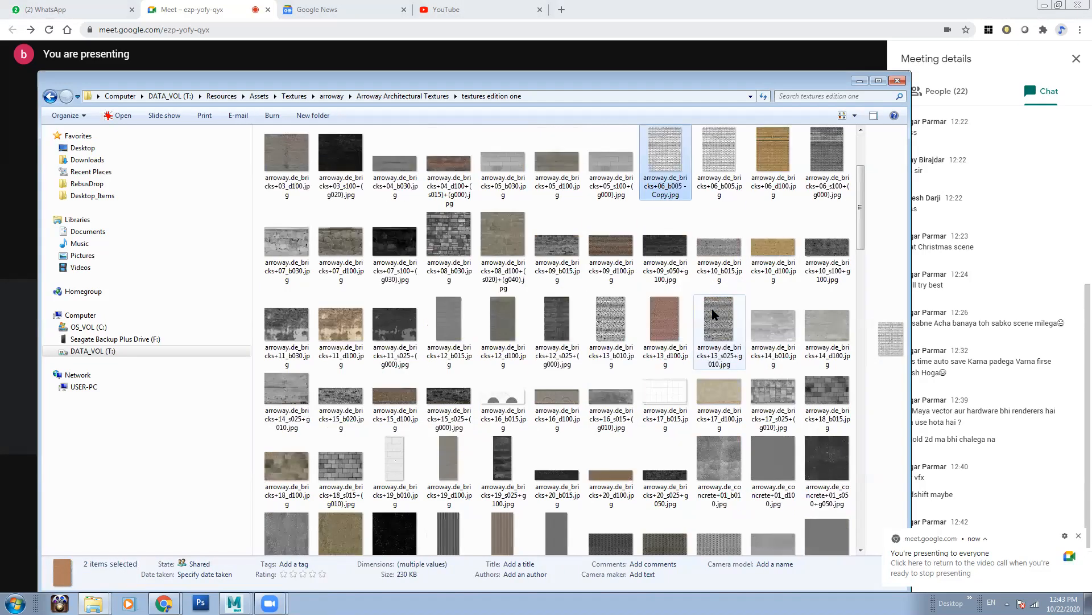
scroll(705, 315, "up", 1, "ctrl")
scroll(699, 326, "down", 2, "ctrl")
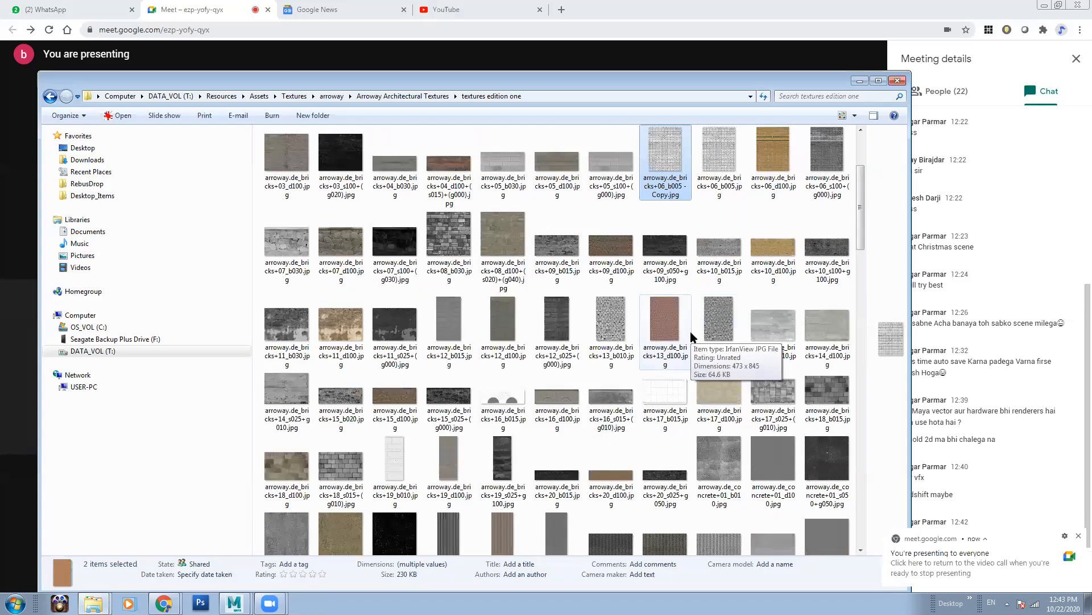
scroll(703, 330, "up", 1, "ctrl")
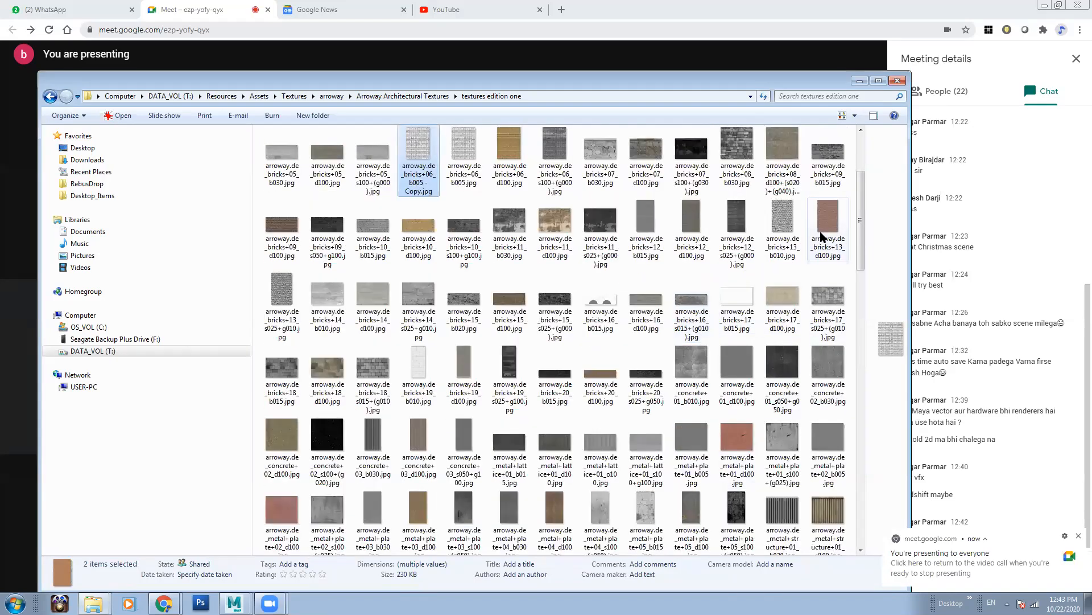
double_click(284, 507)
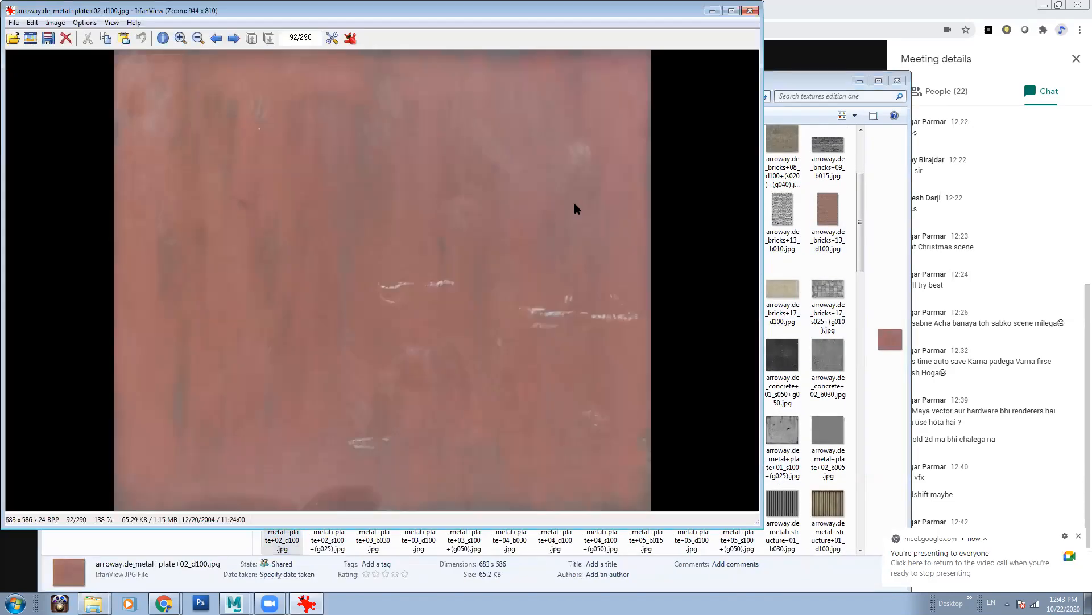
left_click(750, 11)
double_click(830, 215)
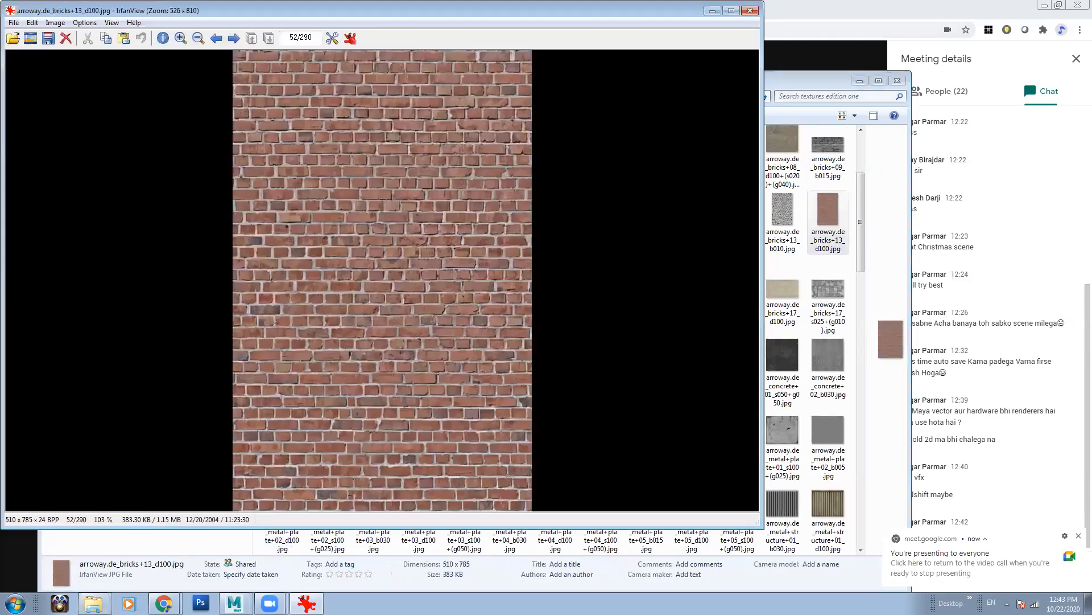
left_click(751, 12)
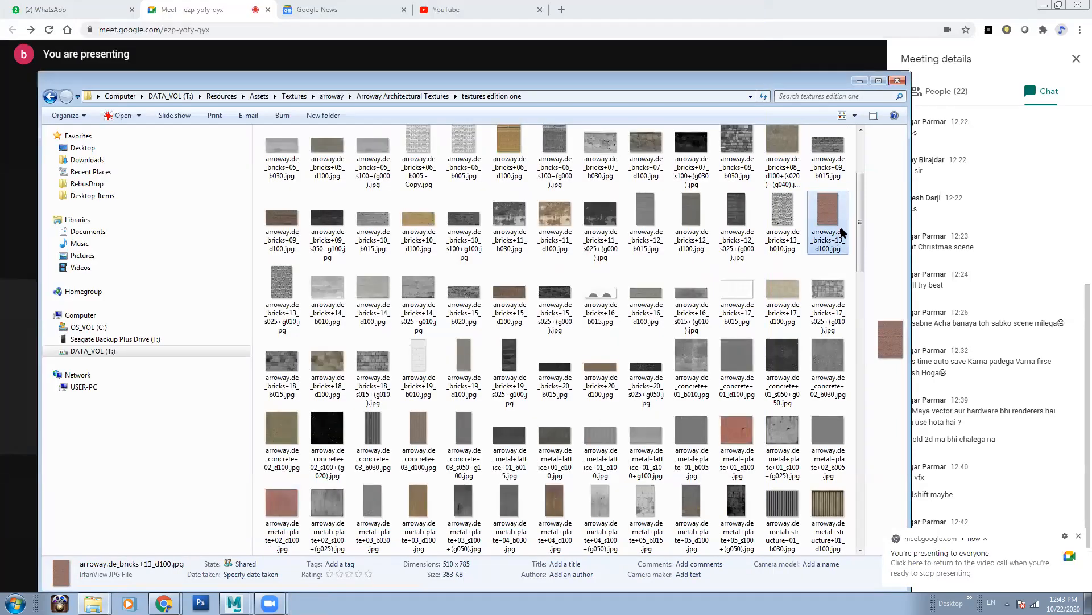
Step: Check Maya's open image file dialog, then return to Windows Explorer and copy the path of the textures edition one folder
left_click(858, 82)
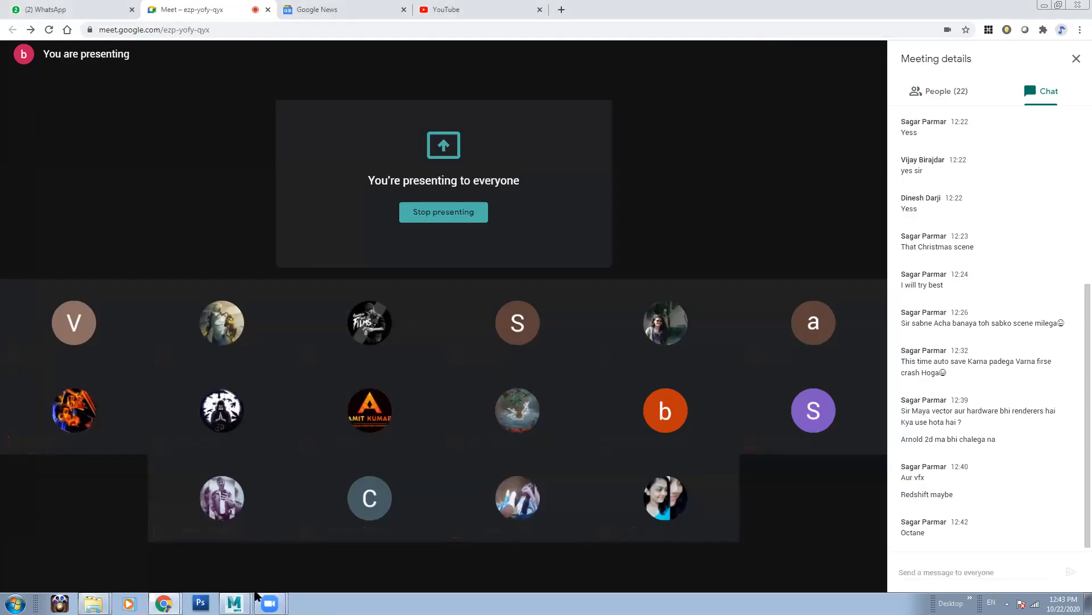
left_click(236, 601)
left_click(245, 579)
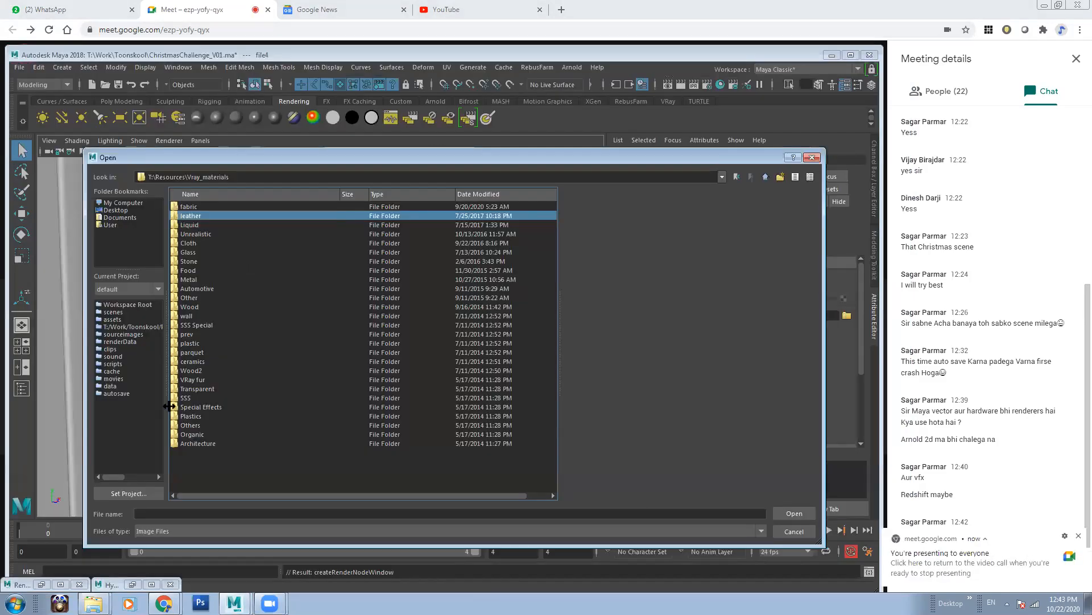
left_click(94, 603)
left_click(96, 577)
left_click(578, 92)
right_click(578, 96)
left_click(603, 134)
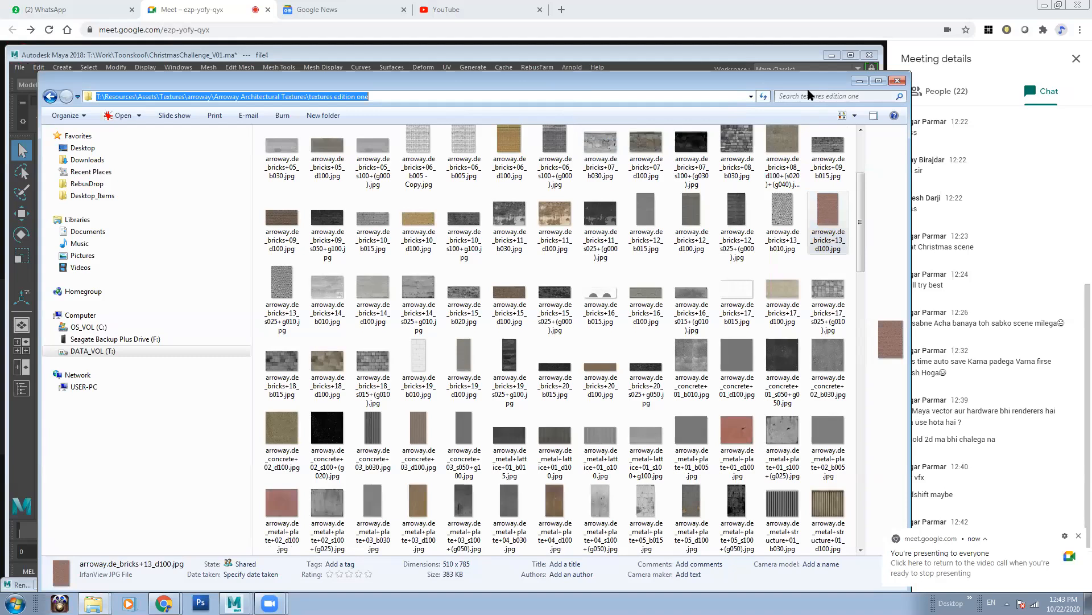
Step: Switch to Maya and point its image file dialog to the copied path of the textures edition one folder
left_click(859, 82)
left_click(188, 514)
key("ctrl+v")
key("Return")
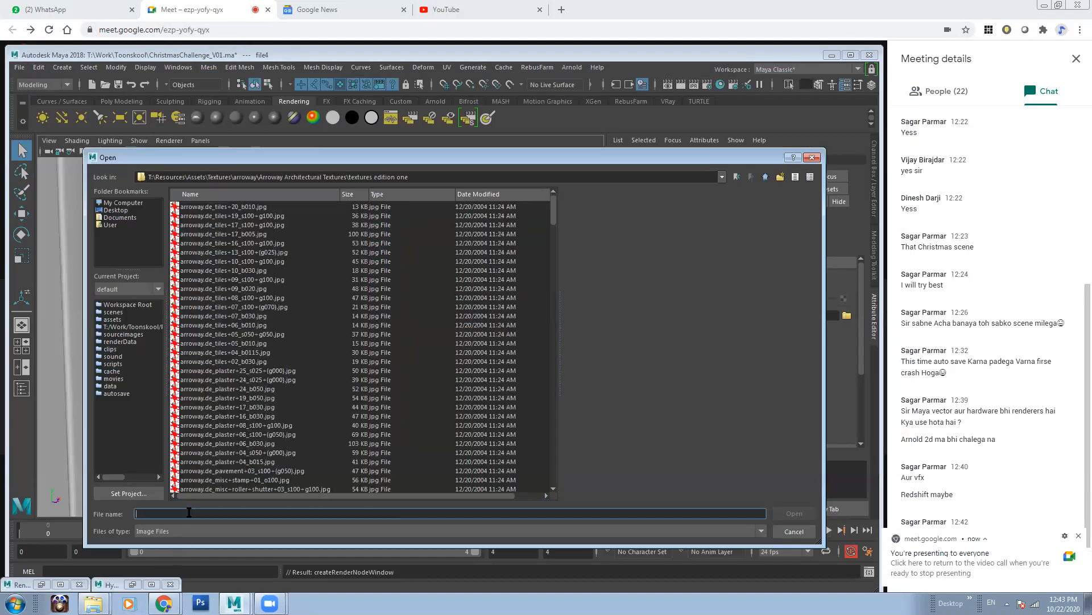
Step: Examine the texture previews down the file list, from the tiles images past the bricks images to the d100 tiles
left_click(217, 317)
key("Down")
key("Down")
key("Down")
key("Down")
key("Down")
key("Down")
key("Down")
key("Down")
key("Down")
key("Down")
key("Down")
key("Down")
key("Down")
key("Down")
key("Down")
key("Down")
key("Down")
key("Down")
key("Down")
key("Down")
key("Down")
key("Down")
key("Down")
key("Down")
key("Down")
key("Down")
key("Down")
key("Down")
key("Down")
key("Down")
key("Down")
key("Down")
key("Down")
key("Down")
key("Down")
key("Down")
key("Down")
key("Down")
key("Down")
key("Down")
key("Down")
key("Down")
key("Down")
key("Down")
key("Down")
key("Down")
key("Down")
key("Down")
key("Down")
key("Down")
key("Down")
key("Down")
key("Down")
key("Down")
key("Down")
key("Down")
key("Down")
key("Down")
key("Down")
key("Down")
key("Down")
key("Down")
key("Down")
key("Down")
key("Down")
key("Down")
key("Down")
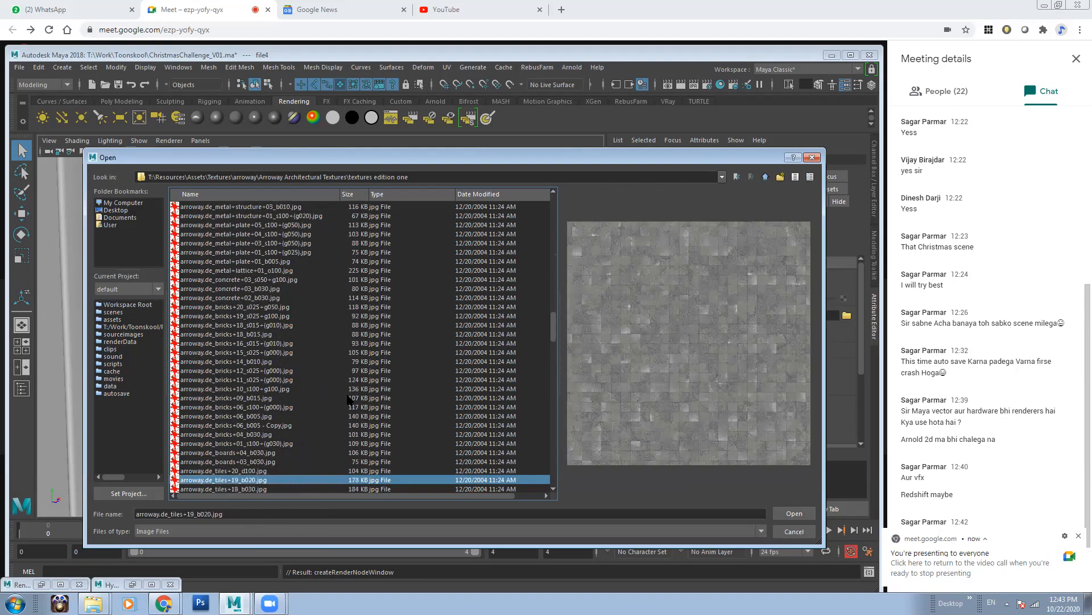
key("Down")
key("Down")
key("Down")
key("Down")
key("Down")
key("Down")
key("Down")
Step: Go back up to the brick textures and preview the images around arroway.de_bricks+18_s015+(g010).jpg
key("Up")
key("Up")
key("Up")
key("Up")
key("Up")
key("Up")
key("Up")
key("Up")
key("Up")
key("Up")
key("Up")
key("Up")
key("Up")
key("Up")
key("Up")
key("Up")
key("Up")
key("Up")
key("Up")
key("Up")
key("Up")
key("Up")
key("Up")
key("Up")
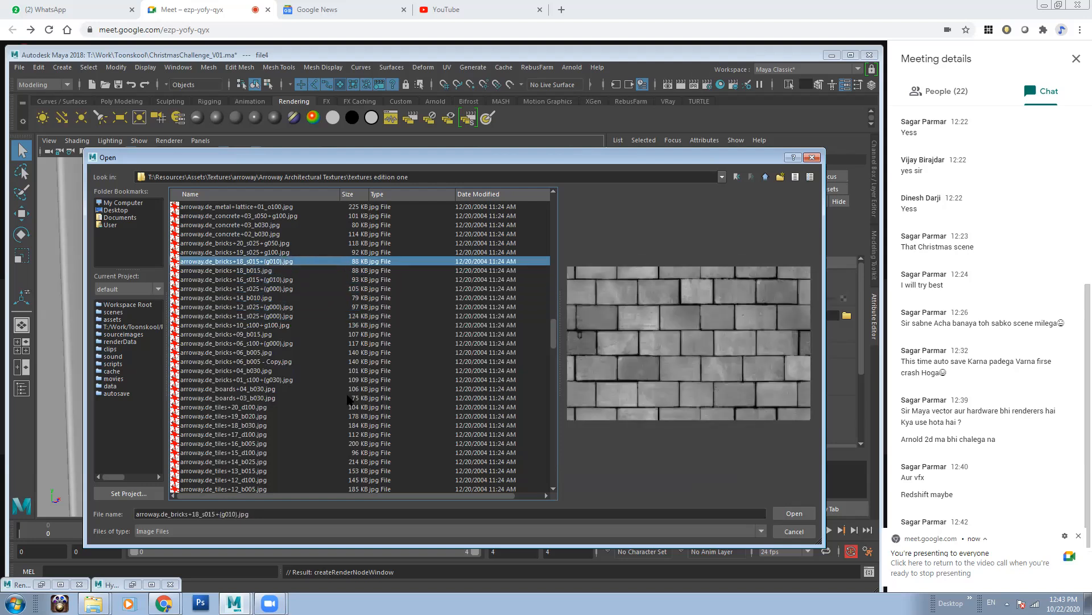
key("Down")
Step: Sort the image files by name and examine the texture previews down to arroway.de_tiles+01_d100.jpg
left_click(251, 195)
left_click(294, 313)
key("Up")
key("Down")
key("Down")
key("Down")
key("Down")
key("Down")
key("Down")
key("Down")
key("Down")
key("Down")
key("Down")
key("Down")
key("Down")
key("Down")
key("Down")
key("Down")
key("Down")
key("Down")
key("Down")
key("Down")
key("Down")
key("Down")
key("Down")
key("Down")
key("Down")
key("Down")
key("Down")
key("Down")
key("Down")
key("Down")
key("Down")
key("Down")
key("Down")
key("Down")
key("Down")
key("Down")
key("Down")
key("Down")
key("Down")
key("Down")
key("Down")
key("Down")
key("Down")
key("Down")
key("Down")
key("Down")
key("Down")
key("Down")
key("Down")
key("Down")
key("Down")
key("Down")
key("Down")
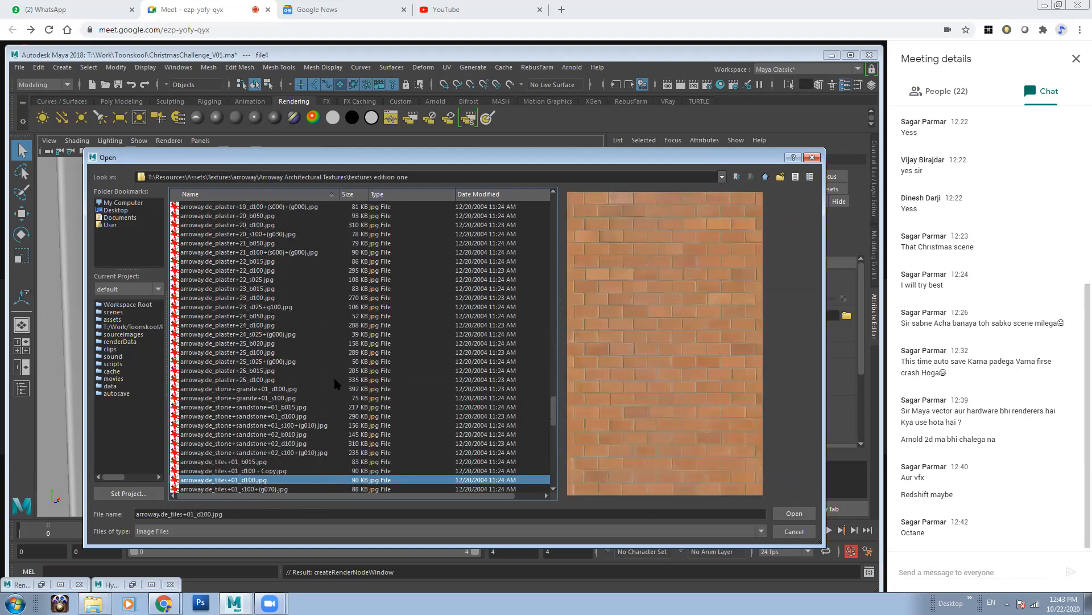
Step: Examine the texture previews further down the file list, past arroway.de_tiles+01_d100.jpg
key("Down")
key("Down")
key("Down")
key("Down")
key("Down")
key("Down")
key("Down")
key("Down")
key("Down")
key("Down")
key("Down")
key("Down")
key("Down")
key("Down")
key("Down")
key("Down")
key("Down")
key("Down")
key("Down")
key("Down")
key("Down")
key("Down")
key("Down")
key("Down")
key("Down")
key("Down")
key("Down")
key("Down")
key("Down")
key("Down")
key("Down")
key("Down")
key("Down")
key("Down")
key("Down")
key("Down")
key("Down")
key("Down")
key("Down")
key("Down")
key("Down")
Step: Examine the texture previews back up the list, through the plaster, metal and concrete images to arroway.de_bricks+10_b015.jpg
key("Up")
key("Up")
key("Up")
key("Up")
key("Up")
key("Up")
key("Up")
key("Up")
key("Up")
key("Up")
key("Up")
key("Up")
key("Up")
key("Up")
key("Up")
key("Up")
key("Up")
key("Up")
key("Up")
key("Up")
key("Up")
key("Up")
key("Up")
key("Up")
key("Up")
key("Up")
key("Up")
key("Up")
key("Up")
key("Up")
key("Up")
key("Up")
key("Up")
key("Up")
key("Up")
key("Up")
key("Up")
key("Up")
key("Up")
key("Up")
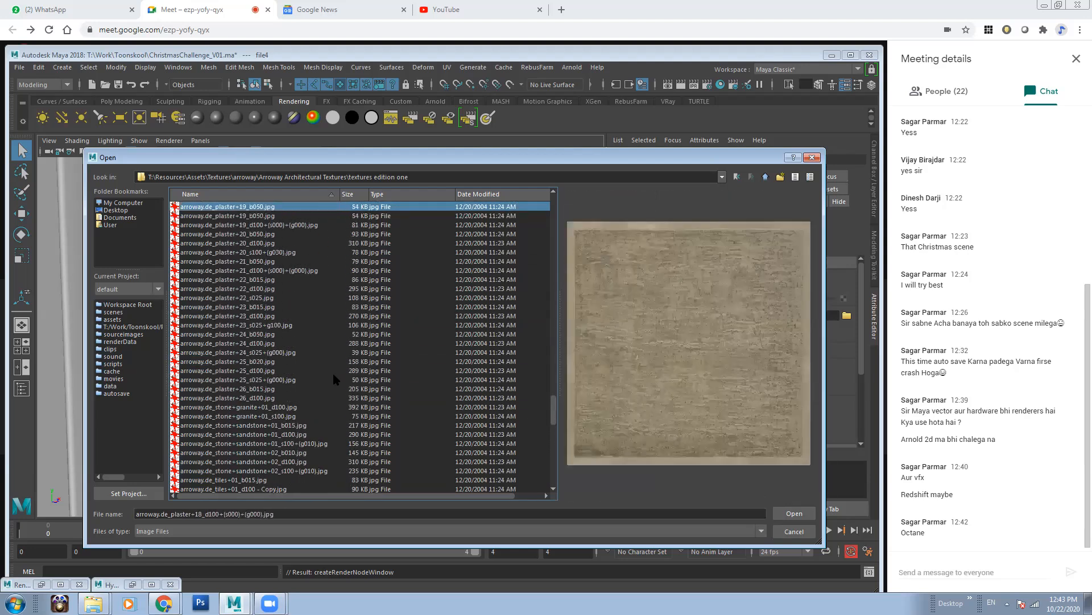
key("Up")
key("Up")
key("Up")
key("Up")
key("Up")
key("Up")
key("Up")
key("Up")
key("Up")
key("Up")
key("Up")
key("Up")
key("Up")
key("Up")
key("Up")
key("Up")
key("Up")
key("Up")
key("Up")
key("Up")
key("Up")
key("Up")
key("Up")
key("Up")
key("Up")
key("Up")
key("Up")
key("Up")
key("Up")
key("Up")
key("Up")
key("Up")
key("Up")
key("Up")
key("Up")
key("Up")
key("Up")
key("Up")
key("Up")
key("Up")
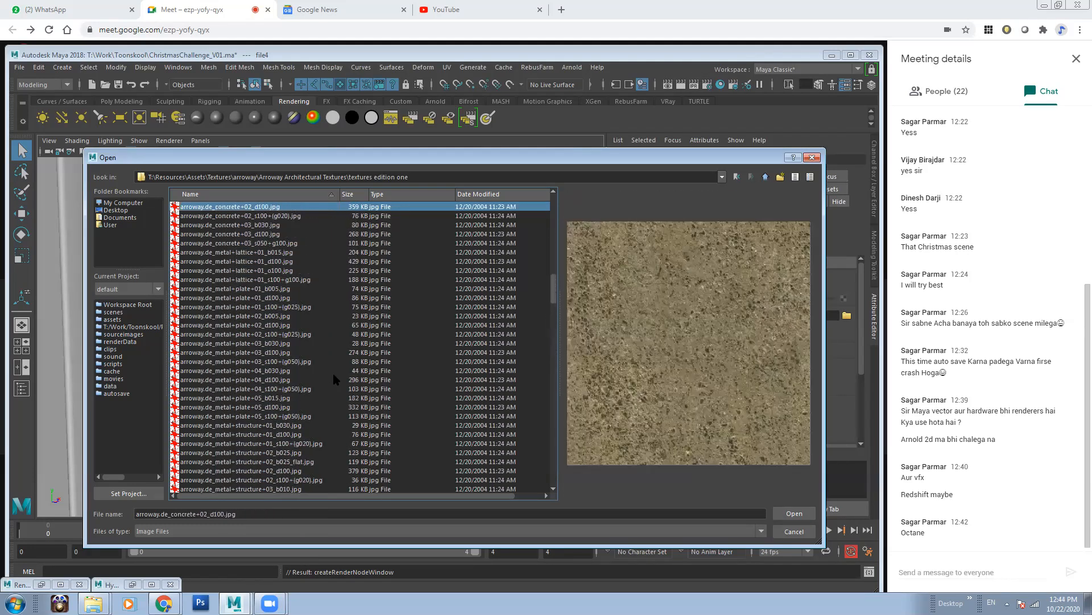
key("Up")
key("Up")
key("Up")
key("Up")
key("Up")
key("Up")
key("Up")
key("Up")
key("Up")
key("Up")
key("Up")
key("Up")
key("Up")
key("Up")
key("Up")
key("Up")
key("Up")
key("Up")
key("Up")
key("Up")
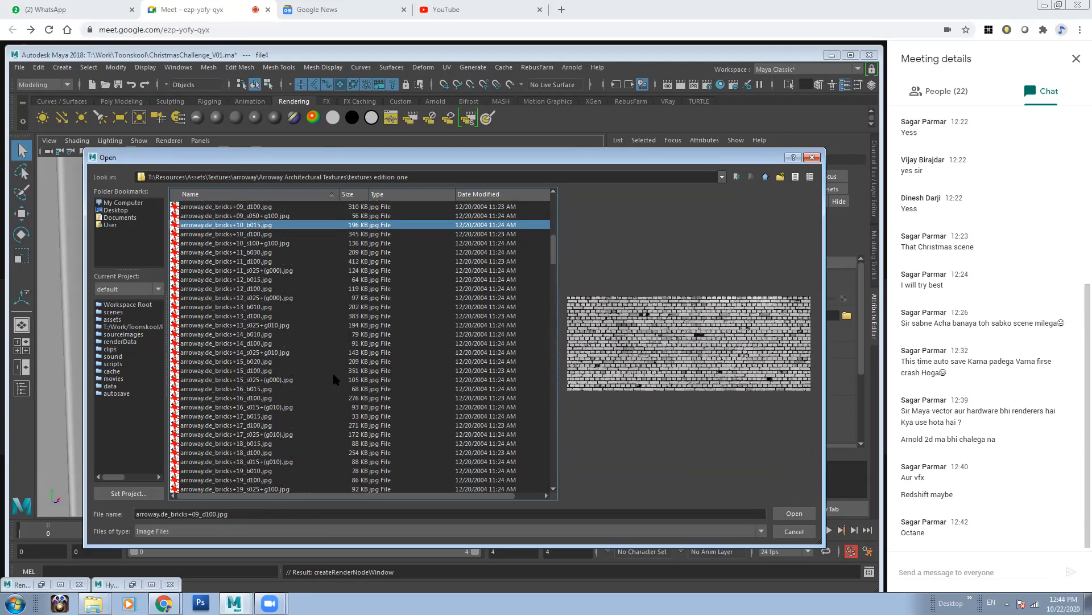
Step: Compare the brick previews around arroway.de_bricks+10 and select arroway.de_bricks+09_d100.jpg as the texture image
key("Down")
key("Down")
key("Down")
key("Down")
key("Down")
key("Down")
key("Down")
key("Up")
key("Up")
key("Up")
key("Up")
key("Up")
key("Up")
key("Up")
key("Up")
key("Up")
key("Up")
left_click(190, 215)
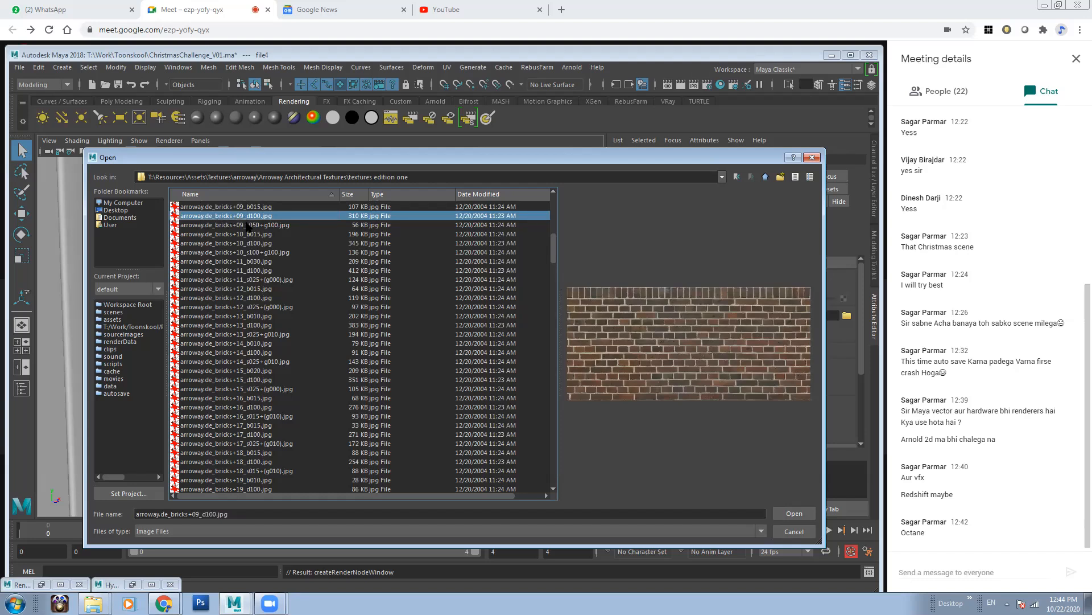
Step: Load arroway.de_bricks+09_d100.jpg as the color texture and apply an automatic UV projection to the fireplace base
left_click(794, 513)
left_click(431, 209)
left_click_drag(458, 271, 555, 25, "alt")
left_click(447, 67)
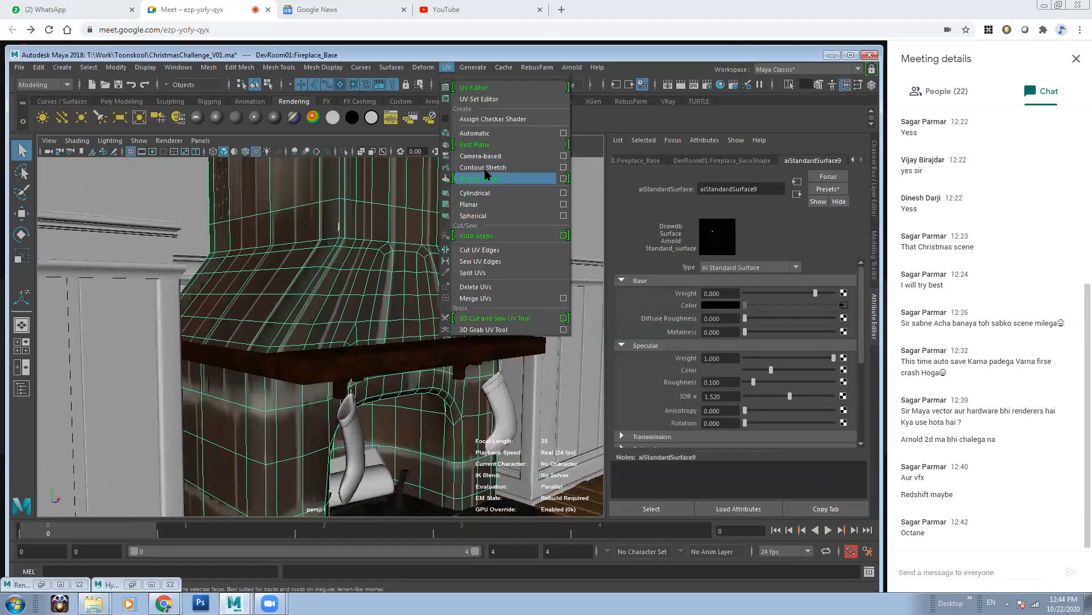
left_click(495, 137)
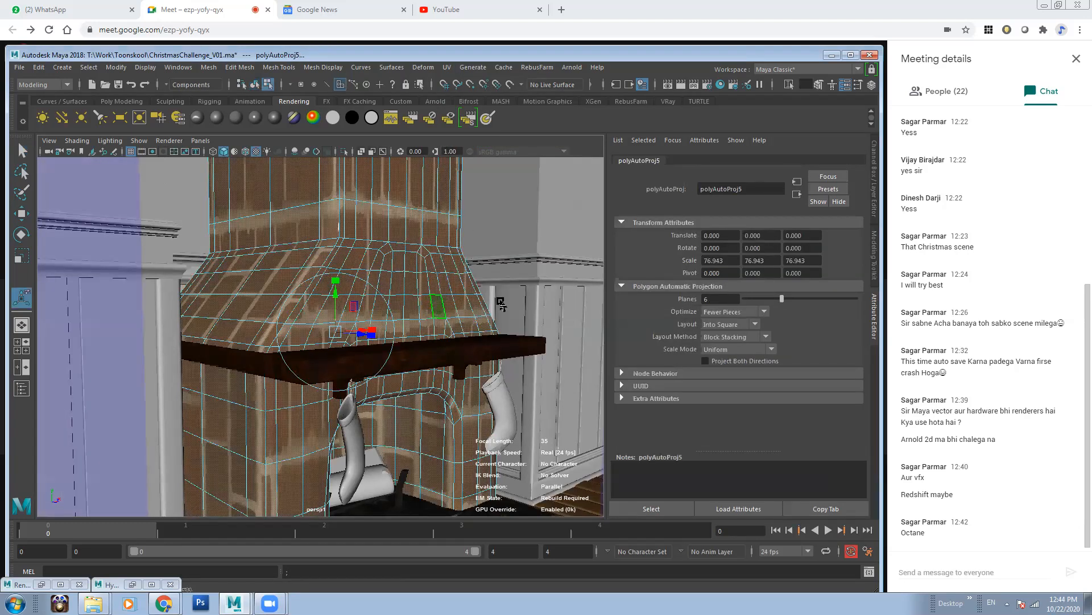
Step: Adjust the automatic UV projection on the fireplace base and return to object selection
left_click_drag(502, 305, 527, 347, "alt")
right_click_drag(526, 347, 466, 235, "alt")
middle_click_drag(467, 236, 526, 359, "alt")
left_click_drag(526, 358, 498, 326, "alt")
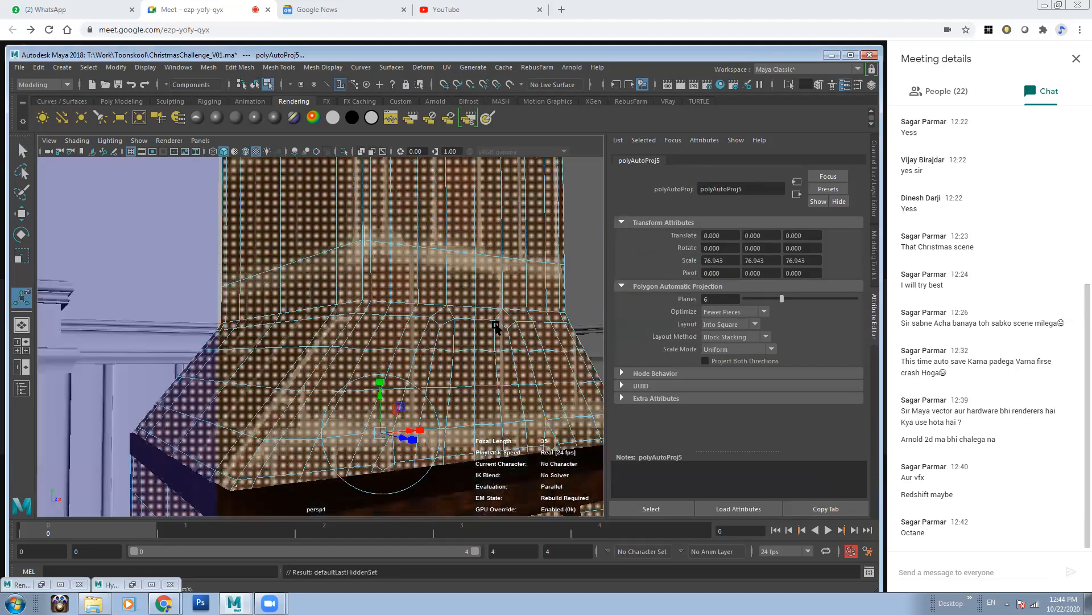
right_click_drag(436, 331, 384, 320, "alt")
left_click_drag(384, 320, 296, 364, "alt")
left_click_drag(333, 318, 342, 313)
key("q")
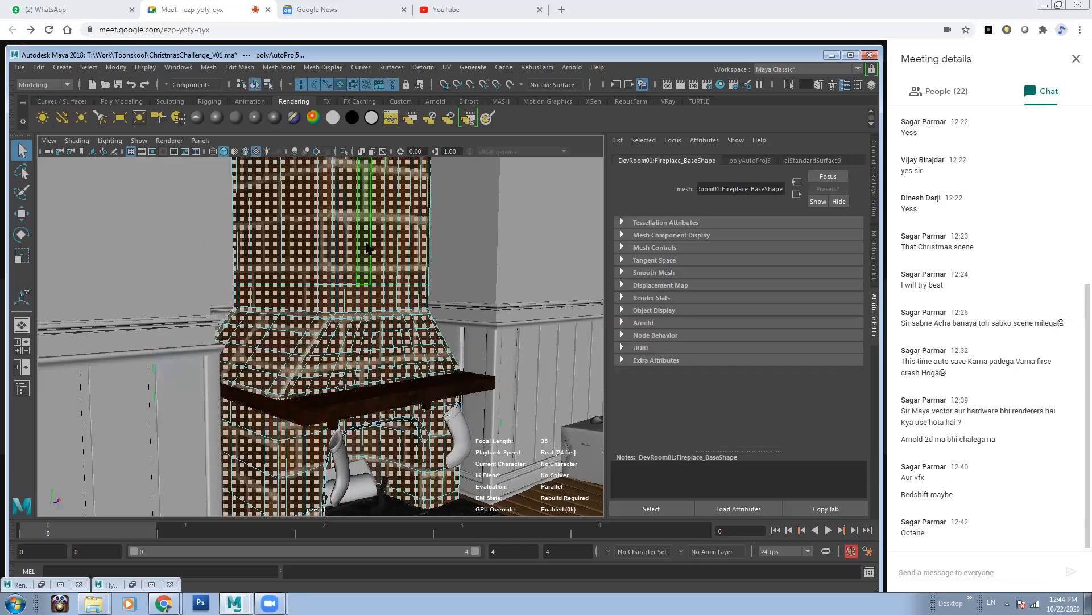
key("F8")
Step: Set the V repeat of the fireplace's brick color texture to 10
left_click(844, 305)
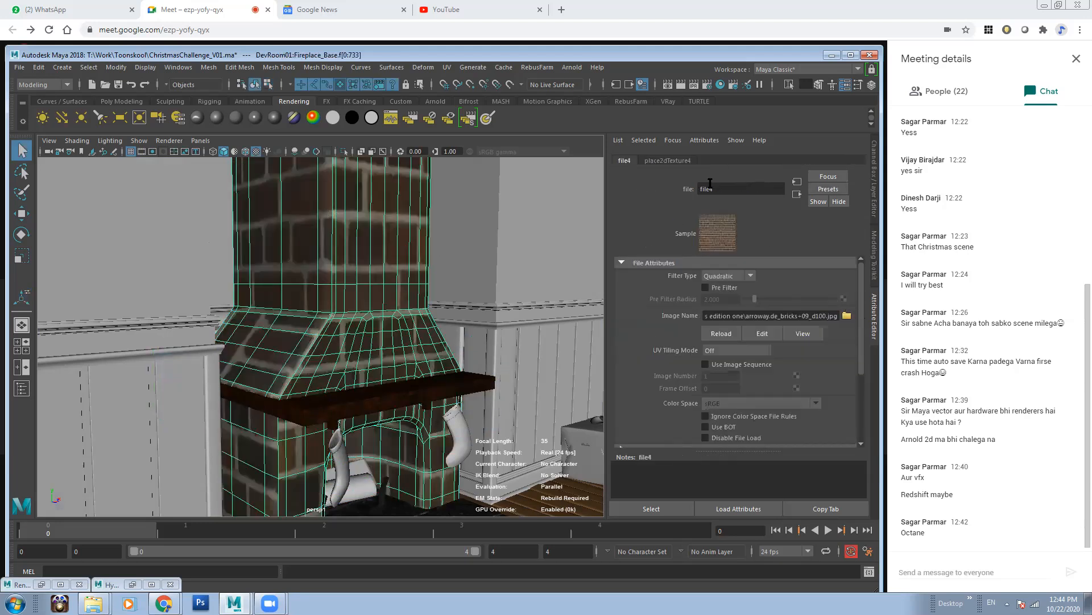
left_click(679, 162)
left_click(732, 364)
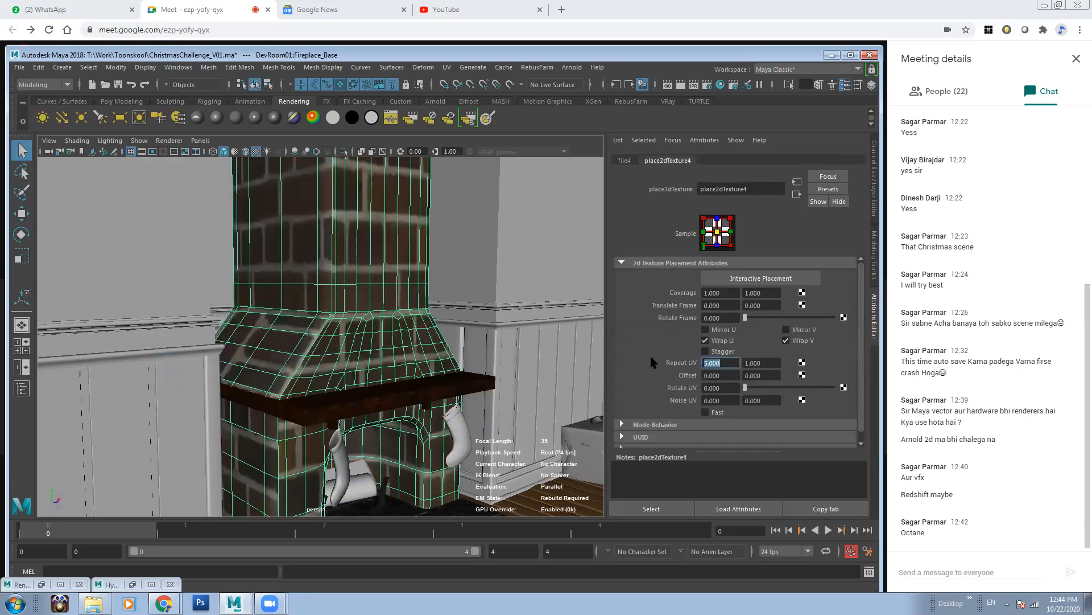
key("Tab")
type("10")
key("Return")
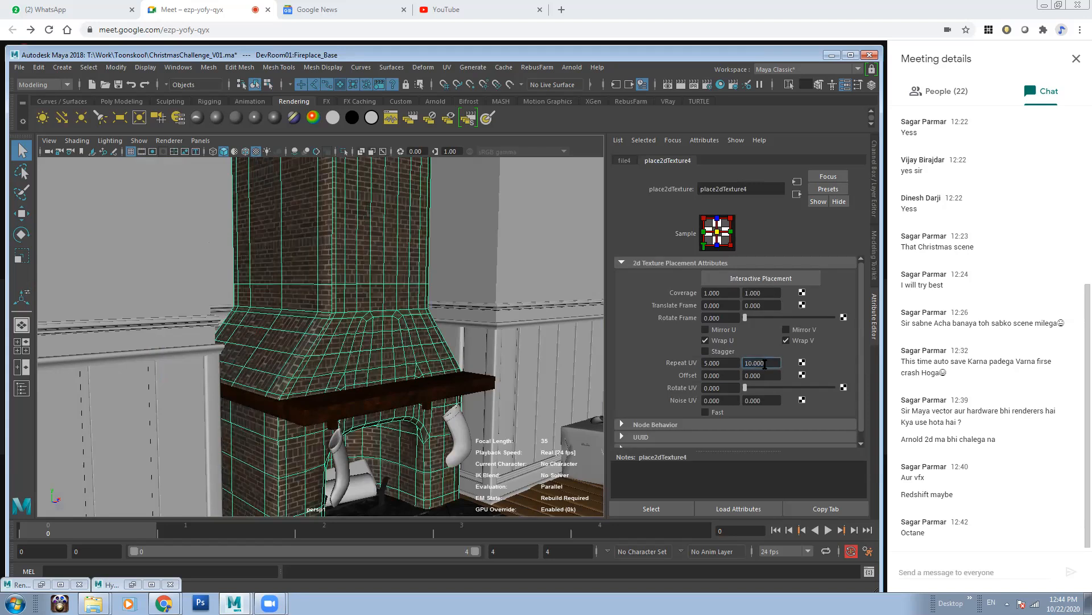
Step: Change the brick color texture's Repeat UV to 3 in U and 8 in V
type("8")
key("Return")
left_click(720, 361)
type("3")
key("Return")
key("shift+Tab")
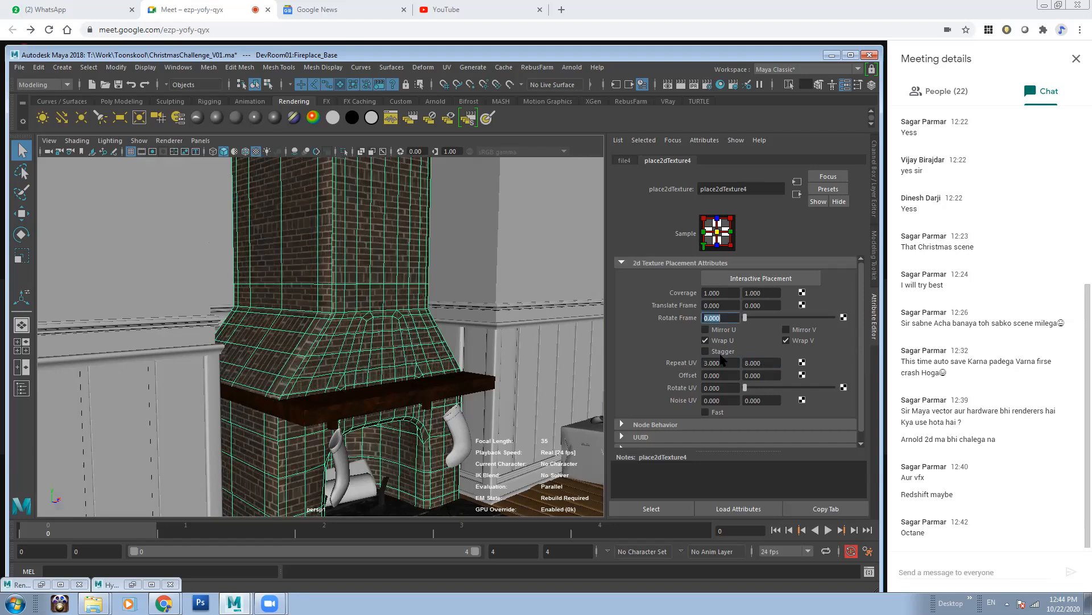
Step: Set the brick color texture's V repeat to 6 and, after trying 2, return the U repeat to 3
left_click(755, 362)
type("6")
key("Return")
key("shift+Tab")
key("Return")
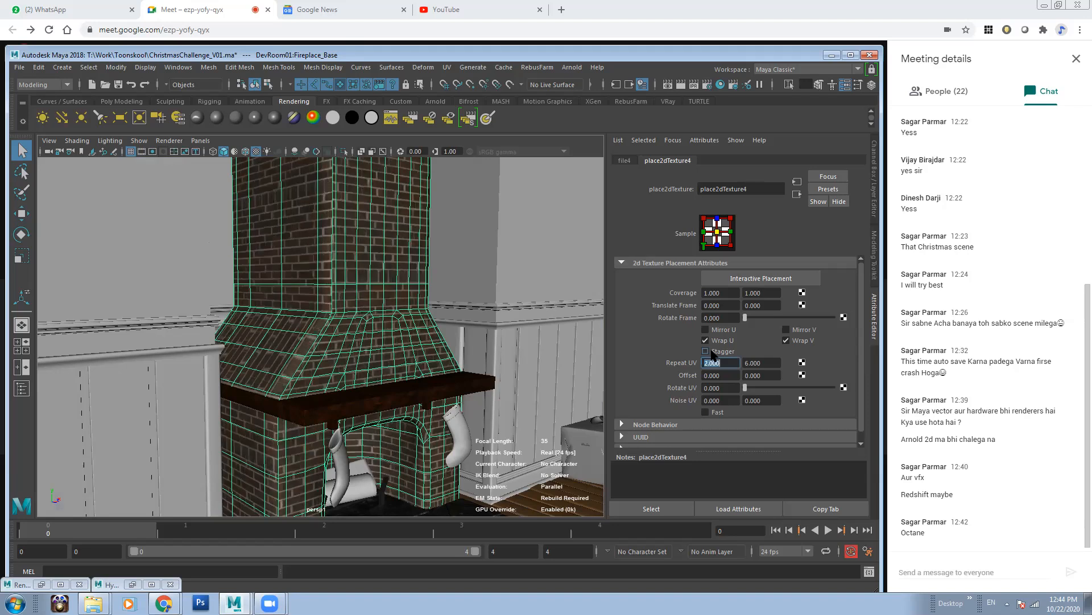
left_click_drag(420, 304, 409, 275, "alt")
left_click(724, 361)
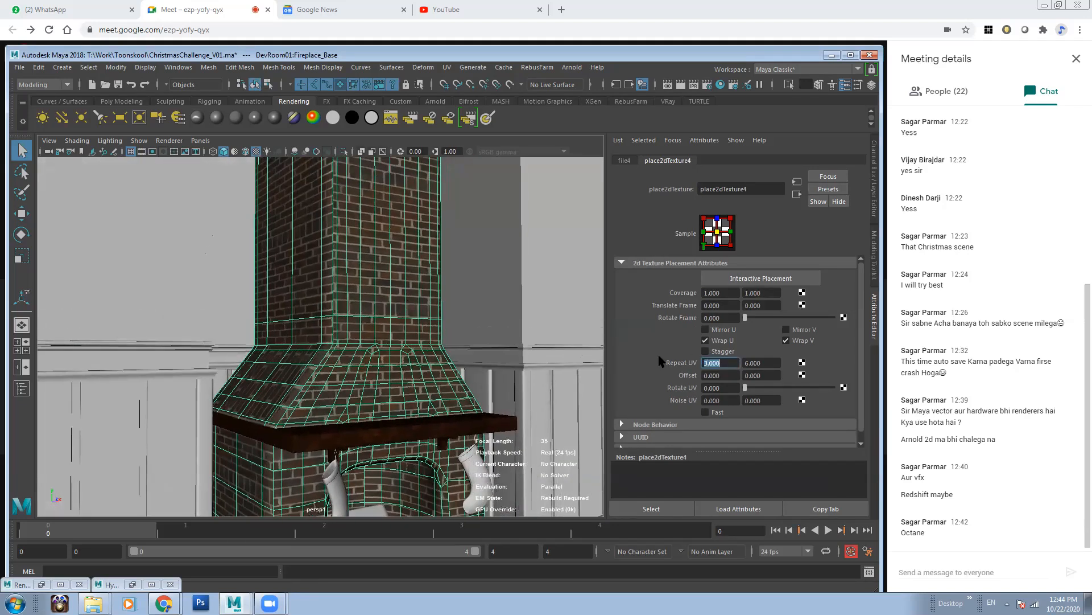
Step: Examine the scale and direction of the bricks on the chimney from several angles
left_click_drag(307, 256, 349, 266, "alt")
right_click_drag(335, 301, 463, 359, "alt")
left_click_drag(401, 328, 327, 337, "alt")
right_click_drag(327, 336, 276, 331, "alt")
mouse_move(431, 344)
left_mouse_down("alt")
mouse_move(405, 344)
mouse_move(441, 351)
left_mouse_up("alt")
right_click_drag(442, 352, 476, 383, "alt")
left_click_drag(356, 229, 424, 238, "alt")
Step: Connect a File texture to the bump mapping of the fireplace's material and set the bump depth to 0.1
left_click(796, 195)
left_click(797, 194)
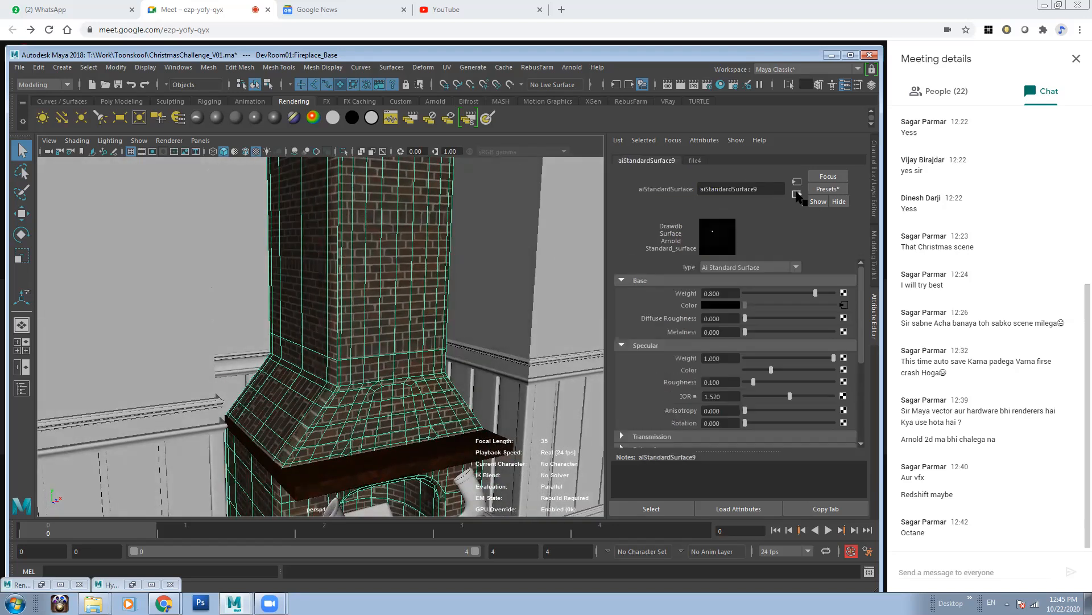
left_click_drag(859, 312, 857, 373)
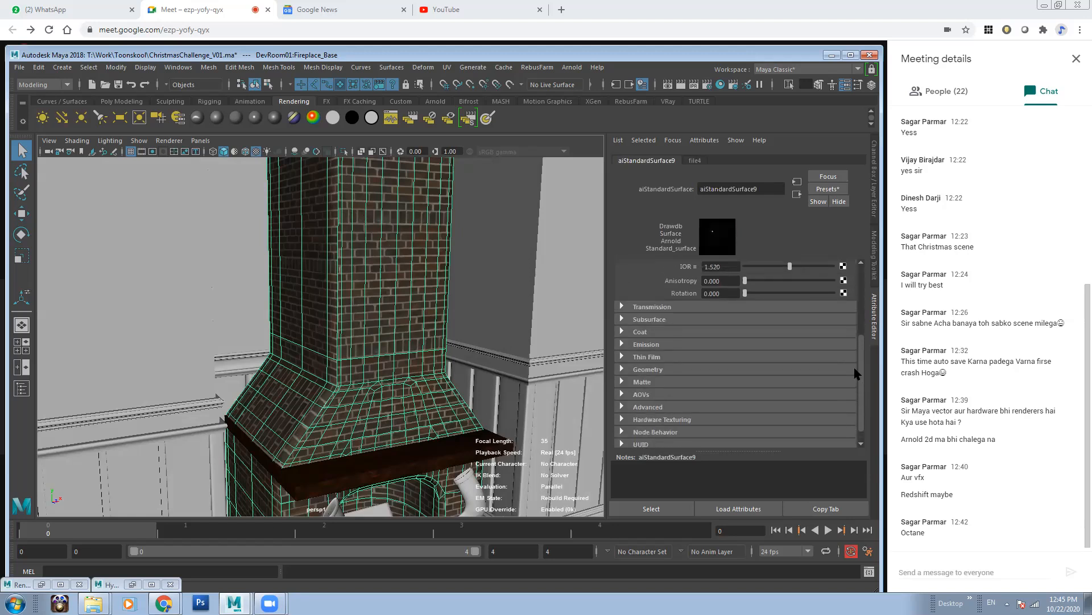
left_click(663, 368)
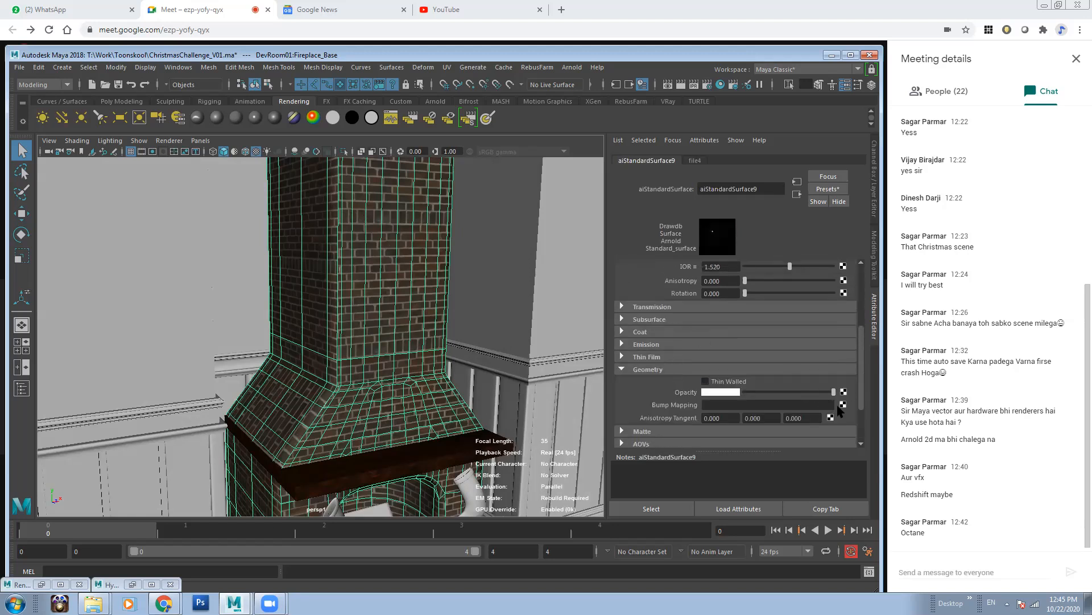
left_click(840, 405)
left_click(429, 437)
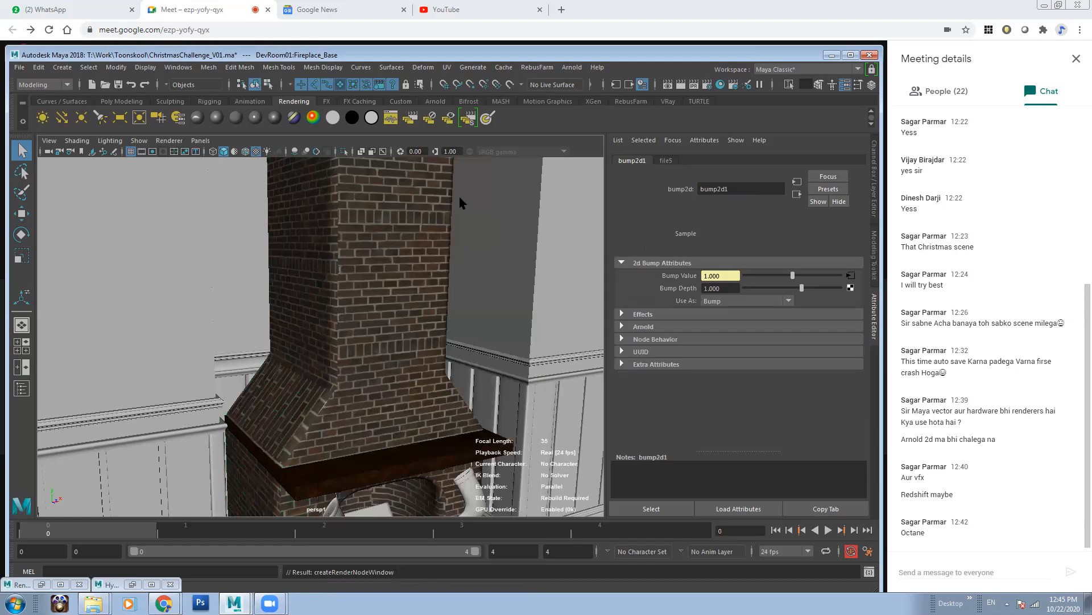
left_click(722, 288)
type("0.1")
key("Return")
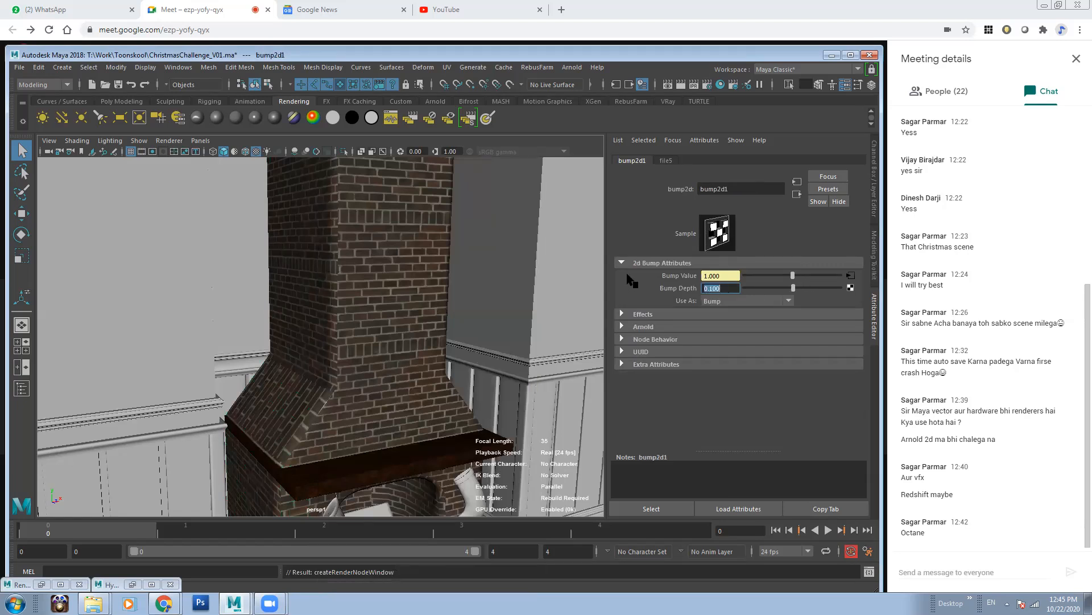
Step: Compare the bricks+09 image variants and load arroway.de_bricks+09_b015.jpg into the bump file texture
left_click(676, 161)
left_click(846, 316)
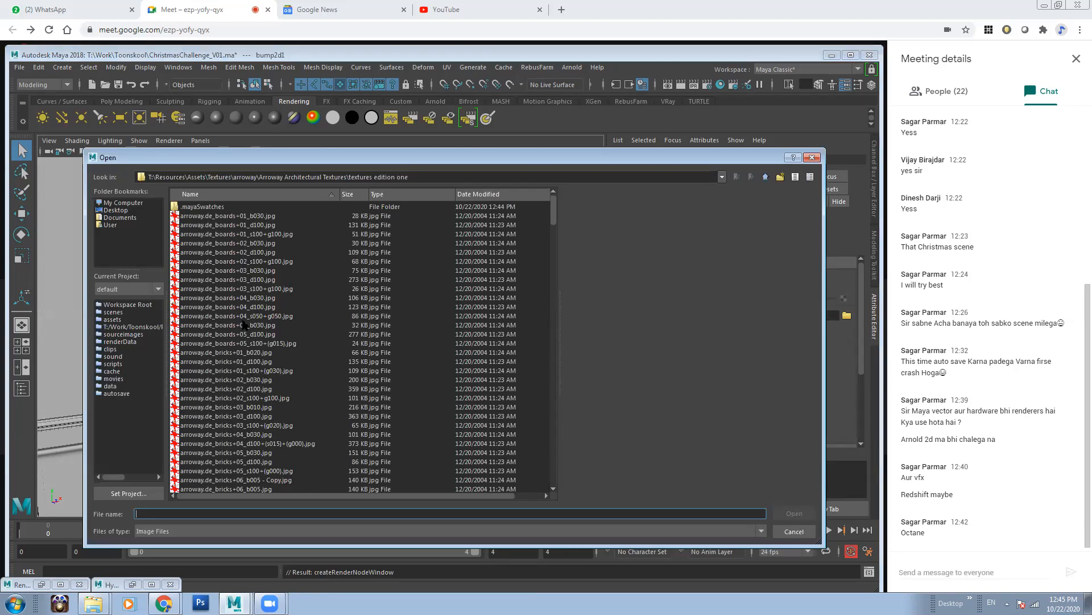
scroll(553, 222, "down", 9)
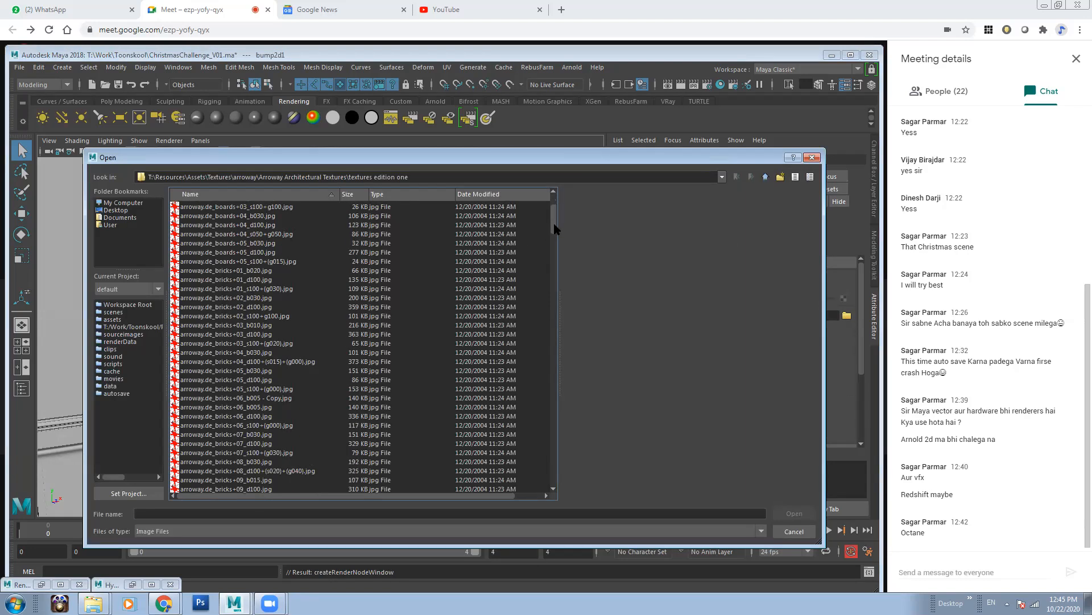
left_click(251, 317)
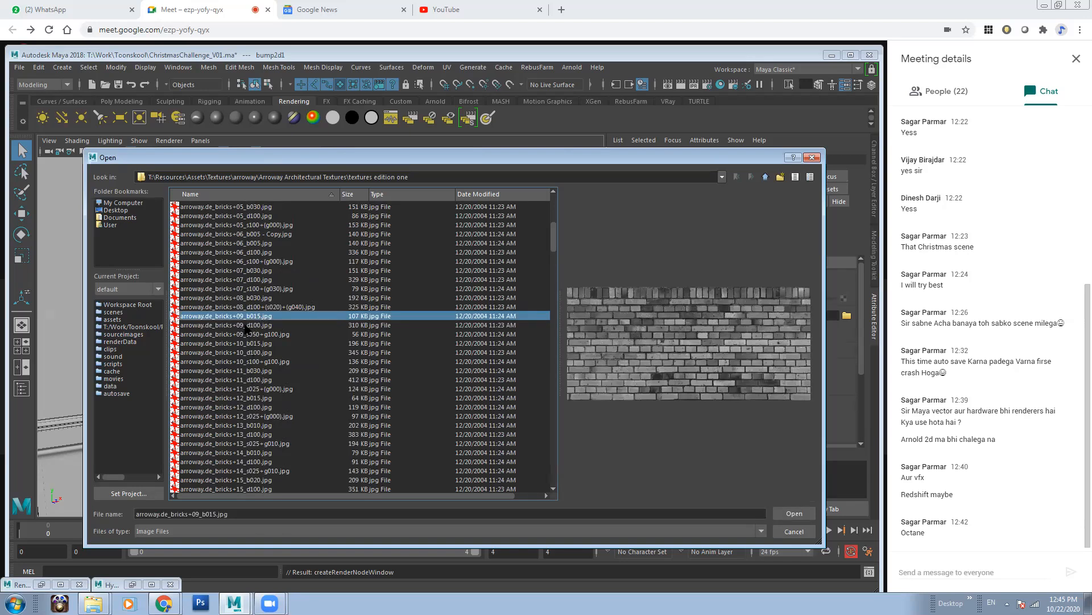
left_click(259, 325)
left_click(254, 335)
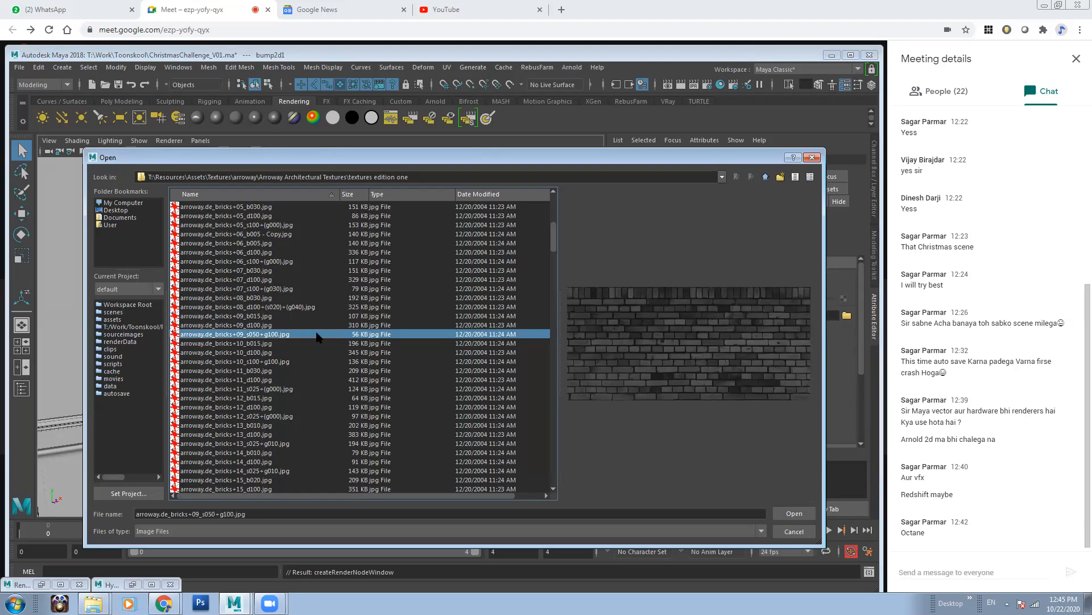
left_click(262, 316)
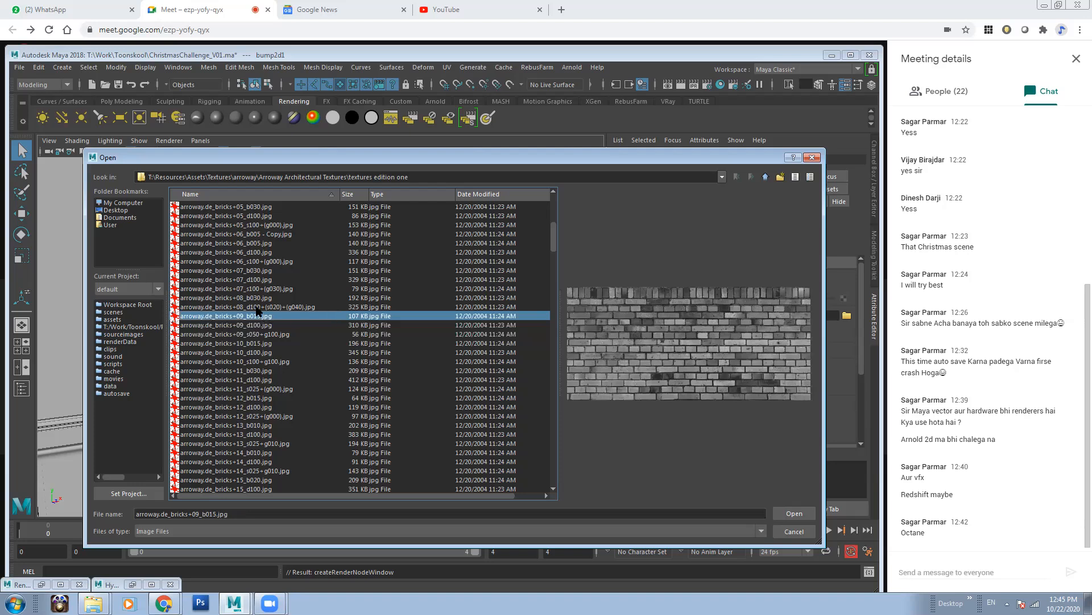
left_click(794, 513)
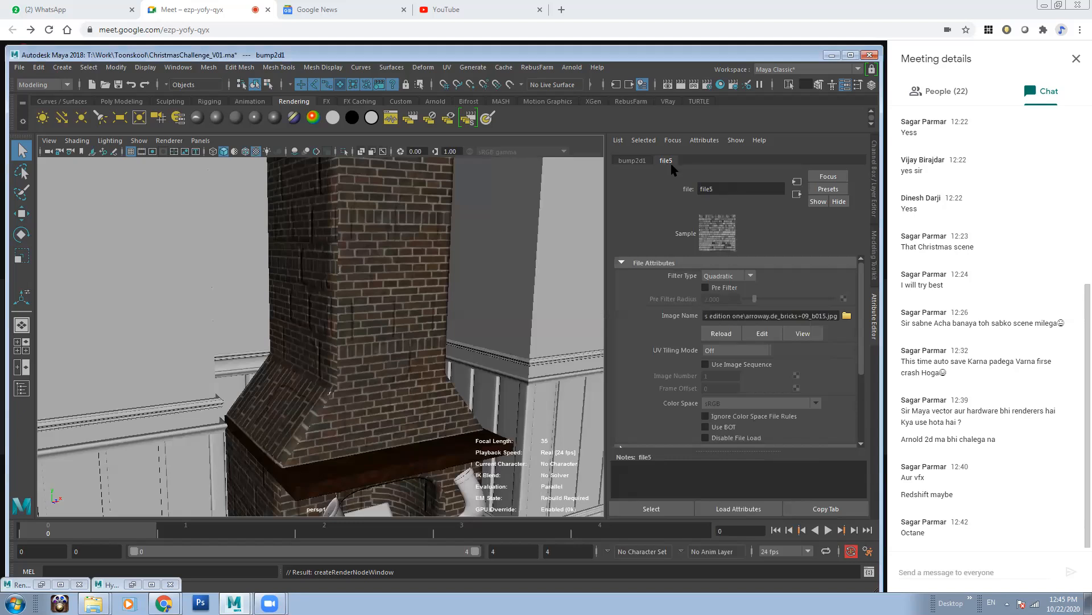
Step: Set the bump texture's Repeat UV to 3 and 6 to match the brick color texture
left_click(797, 194)
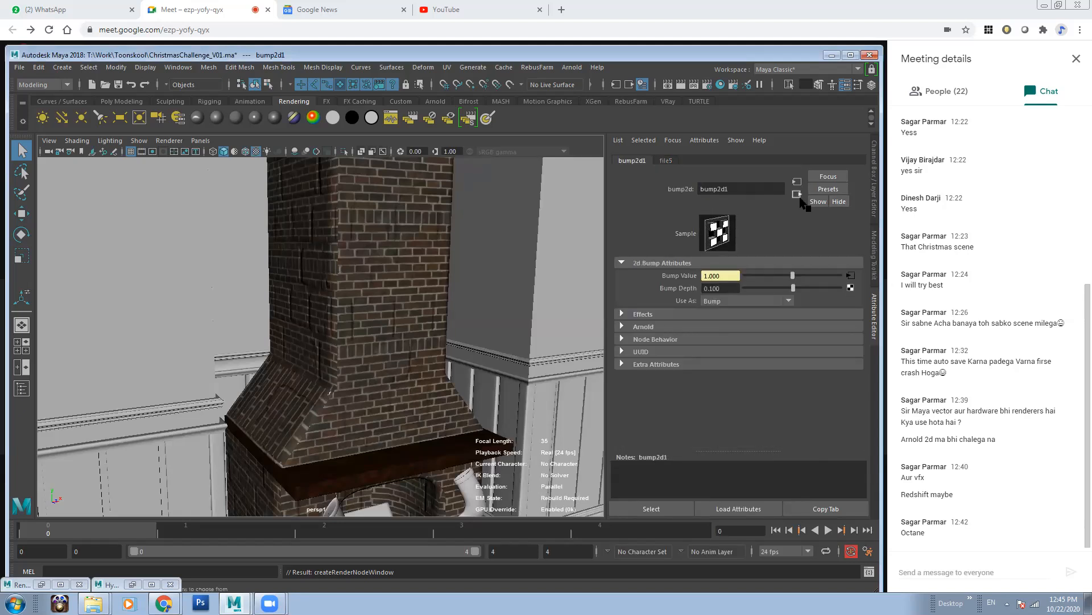
left_click(798, 194)
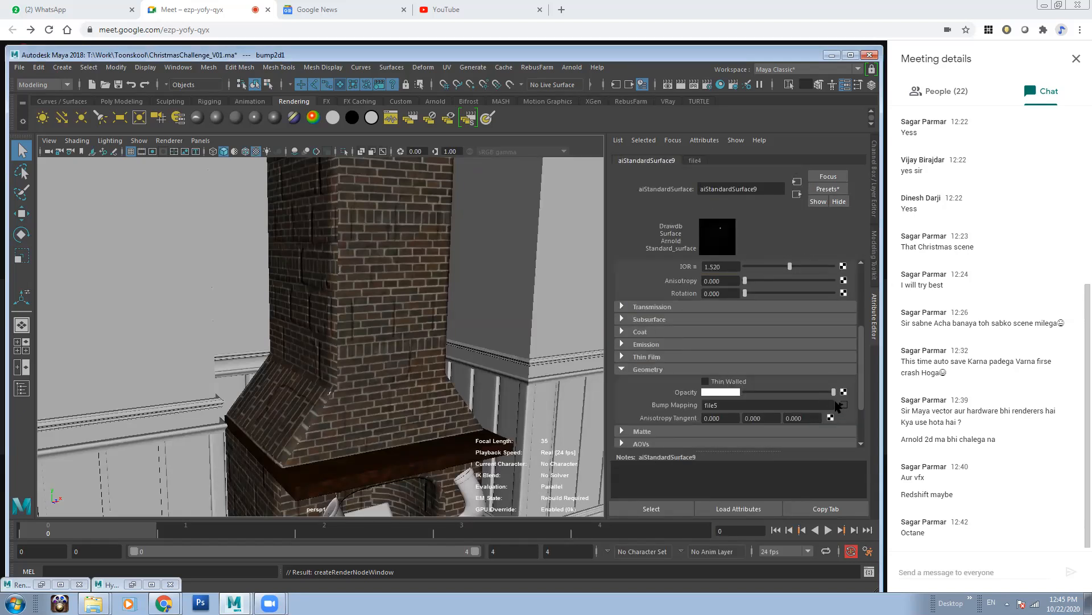
left_click(842, 404)
left_click(667, 160)
double_click(720, 363)
type("2")
left_click_drag(766, 361, 626, 363)
left_click_drag(727, 362, 676, 362)
type("3")
key("Return")
double_click(773, 362)
type("6")
key("Return")
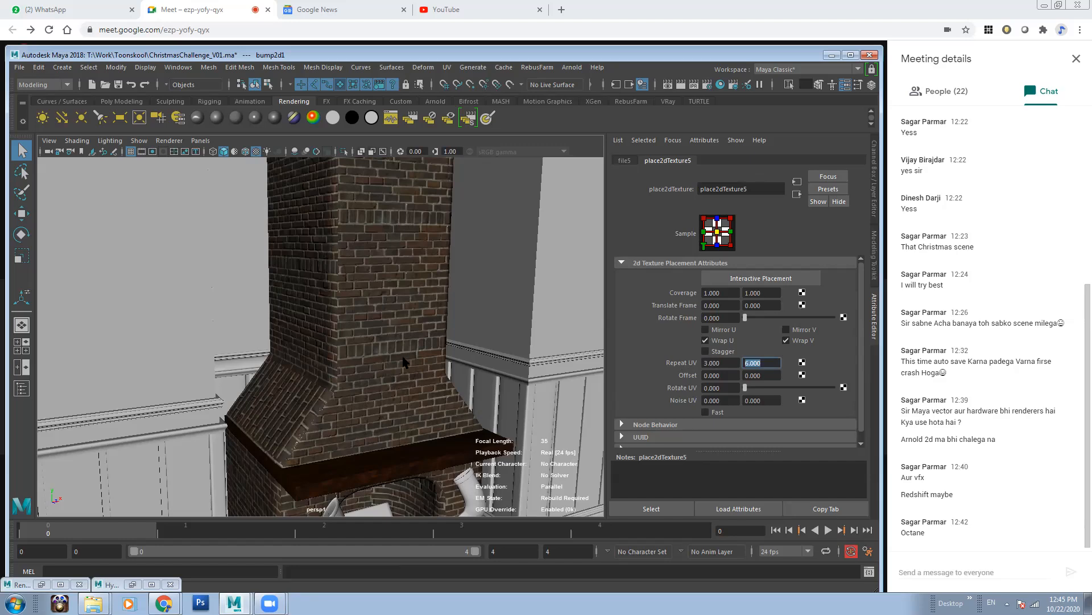
Step: Examine the textured brick fireplace and its surroundings from several distances and angles
scroll(365, 310, "down", 4)
left_click_drag(366, 310, 454, 317, "alt")
scroll(454, 317, "down", 4)
scroll(283, 326, "up", 6)
scroll(283, 326, "down", 3)
middle_click_drag(417, 340, 342, 313, "alt")
scroll(342, 313, "up", 4)
scroll(420, 400, "down", 5)
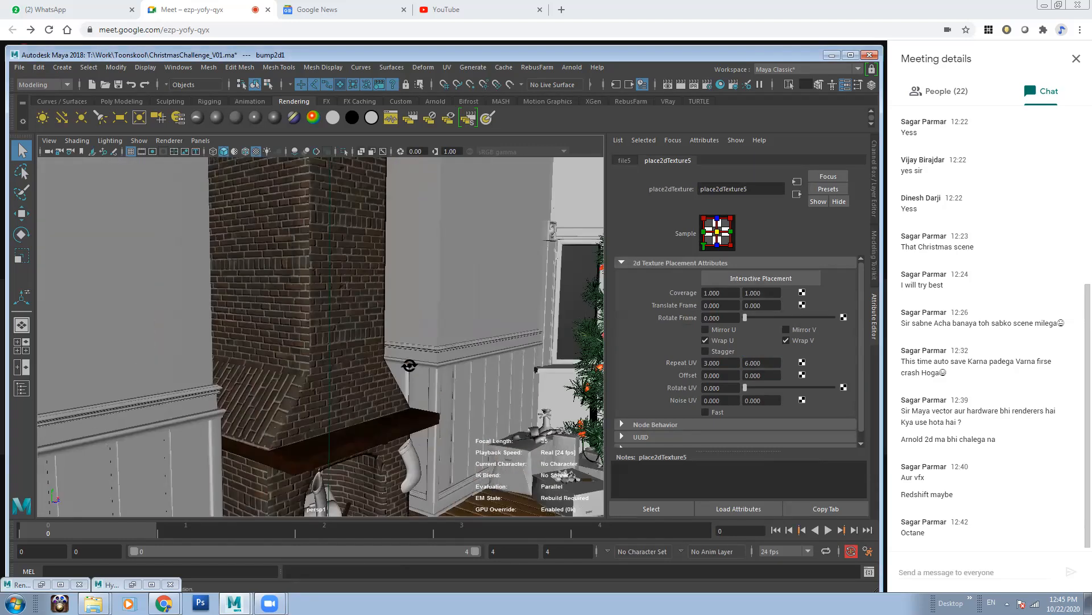
left_click_drag(407, 366, 432, 351, "alt")
scroll(432, 351, "up", 5)
Step: Select the wall paneling and change its material's base color from white to a light tan-orange
left_click(432, 350)
scroll(868, 330, "down", 5)
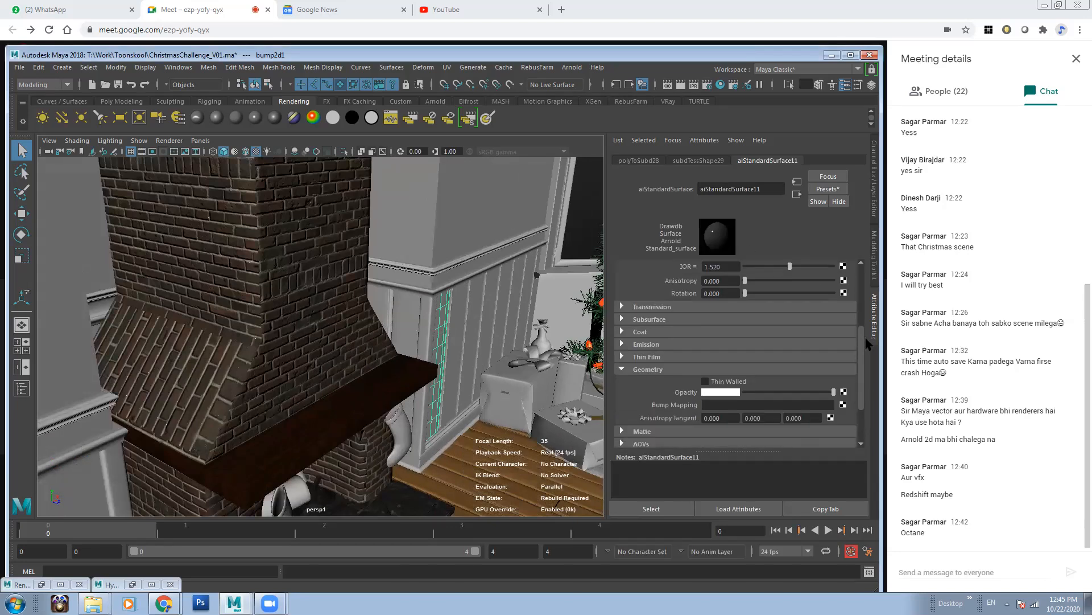
scroll(870, 285, "up", 3)
left_click(726, 307)
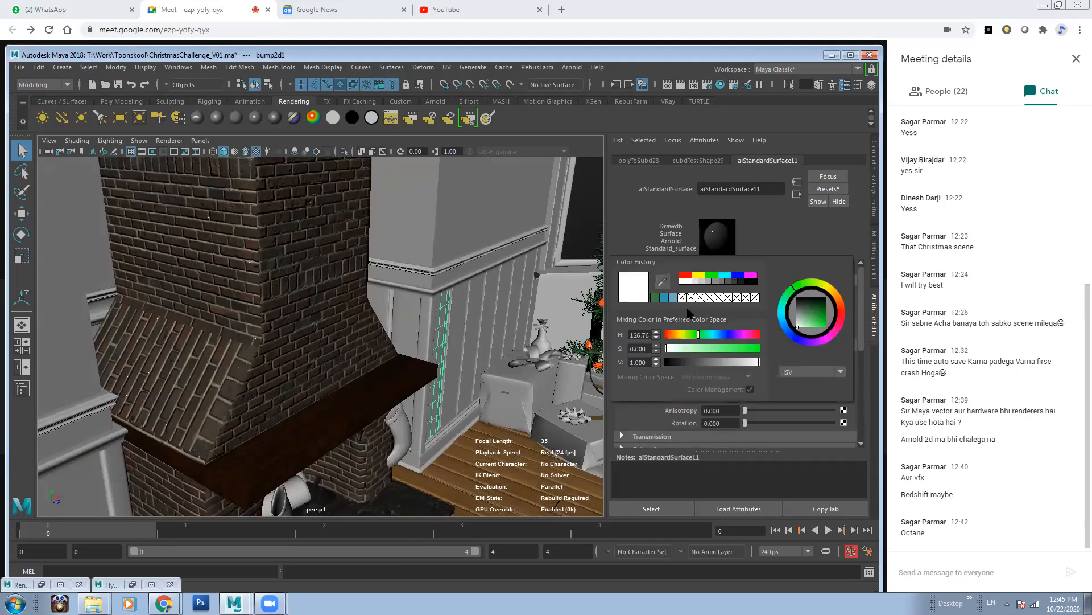
left_click_drag(823, 286, 838, 297)
left_click(812, 326)
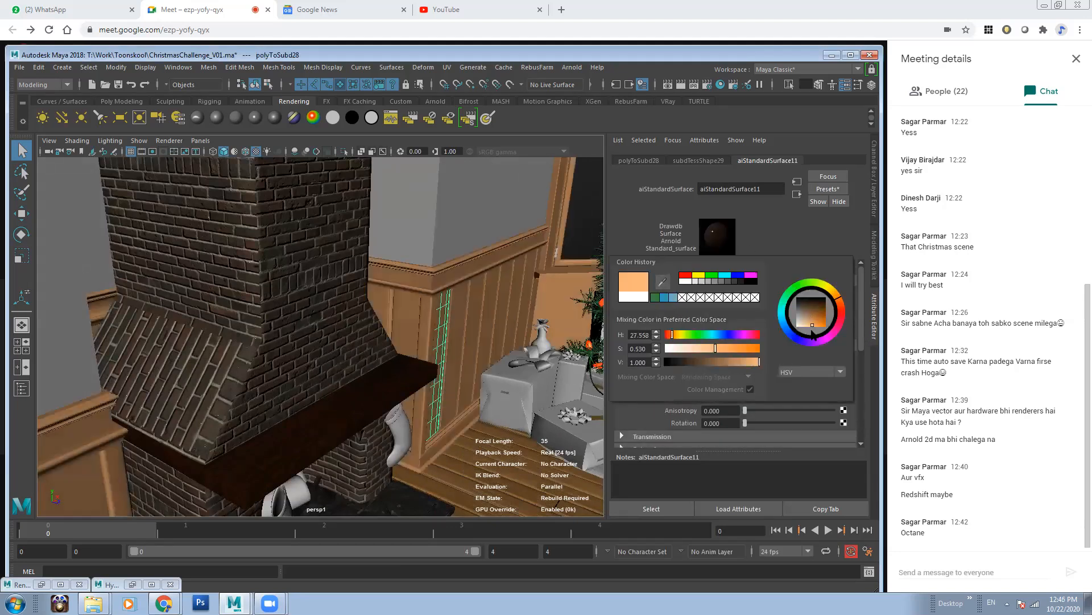
left_click_drag(695, 361, 672, 334)
left_click(672, 335)
Step: Check the tan paneling across the room and fine-tune the brightness of its base color
mouse_move(487, 318)
left_mouse_down("alt")
mouse_move(463, 273)
mouse_move(479, 307)
left_mouse_up("alt")
right_click_drag(479, 307, 471, 298, "alt")
left_click_drag(471, 298, 489, 331, "alt")
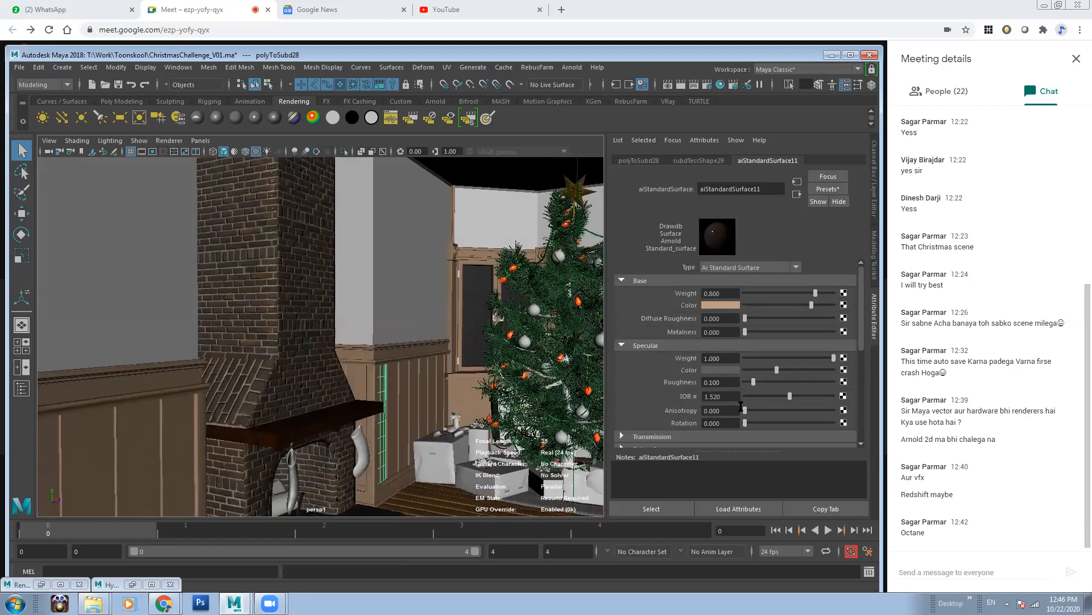
left_click(714, 306)
mouse_move(733, 363)
left_mouse_down()
mouse_move(742, 363)
mouse_move(732, 363)
left_mouse_up()
Step: Select the Walls object and connect a File texture to its material's base color
left_click_drag(398, 261, 469, 266, "alt")
left_click(470, 266)
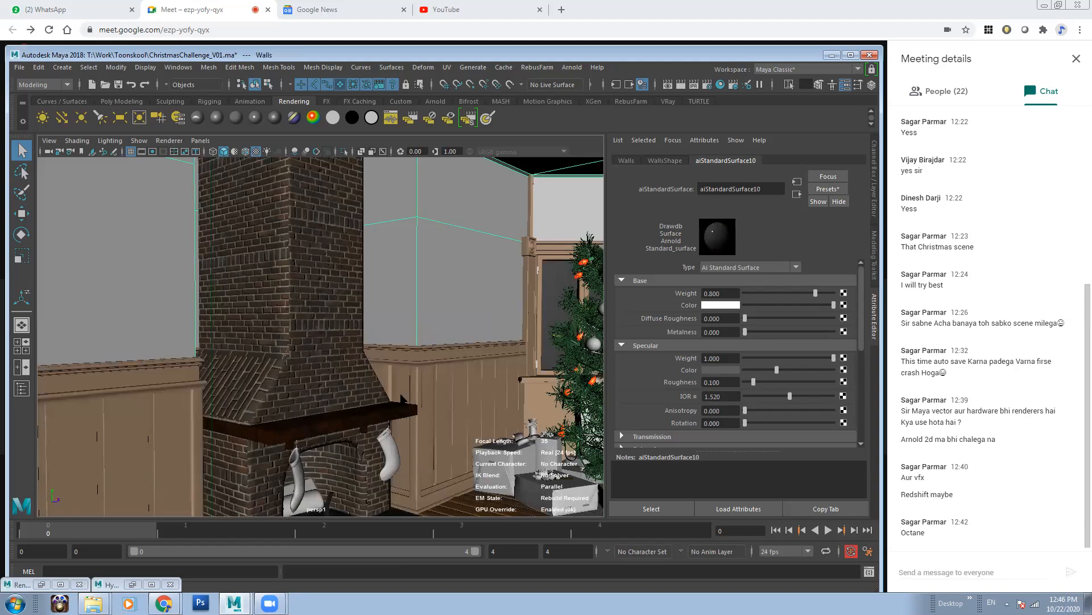
left_click_drag(392, 358, 421, 330, "alt")
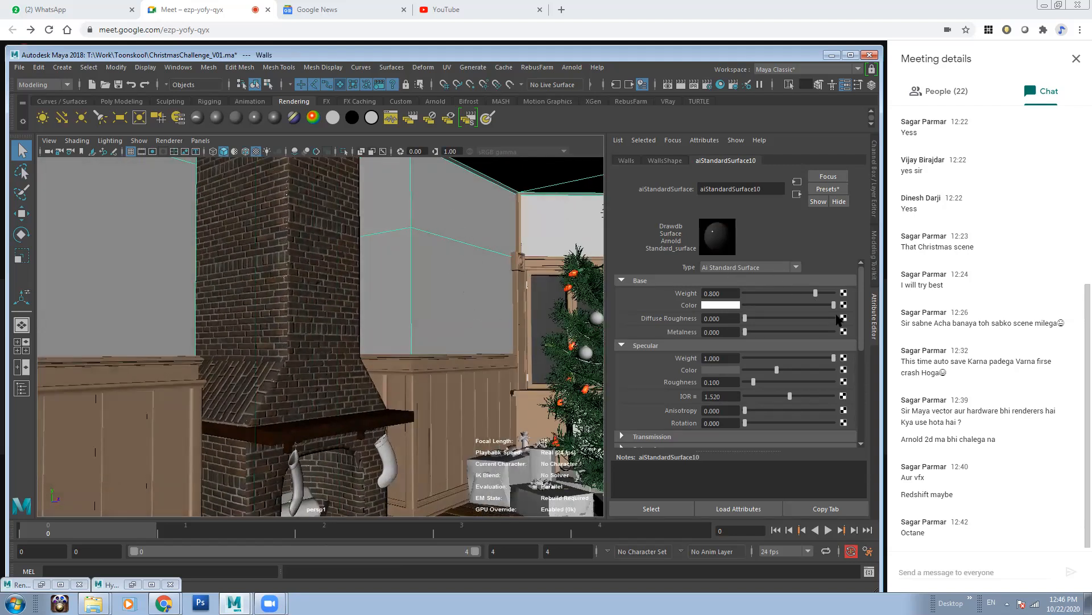
right_click_drag(448, 335, 342, 285, "alt")
left_click_drag(342, 285, 412, 314, "alt")
left_click(844, 305)
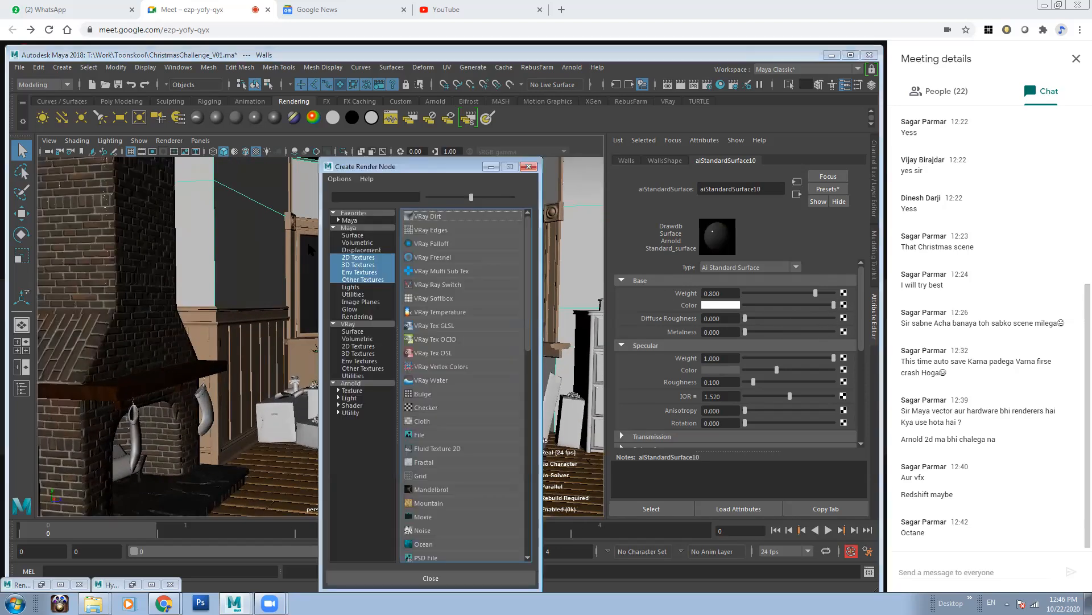
left_click(416, 424)
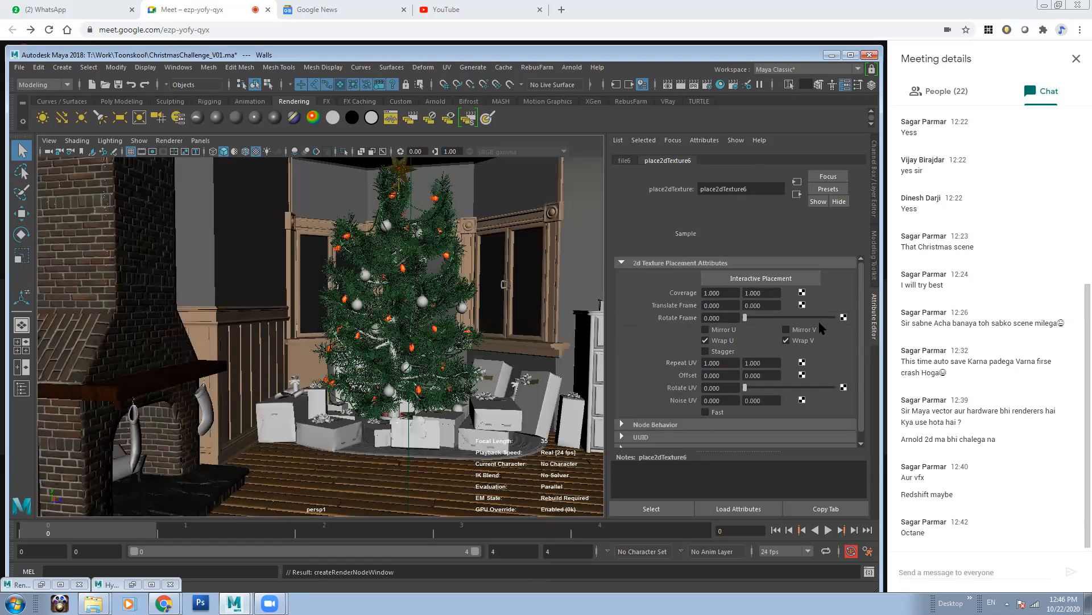
Step: Open the image chooser for the walls' file texture, switch to the file explorer and search the Textures folder for "wall"
left_click(625, 161)
left_click(847, 315)
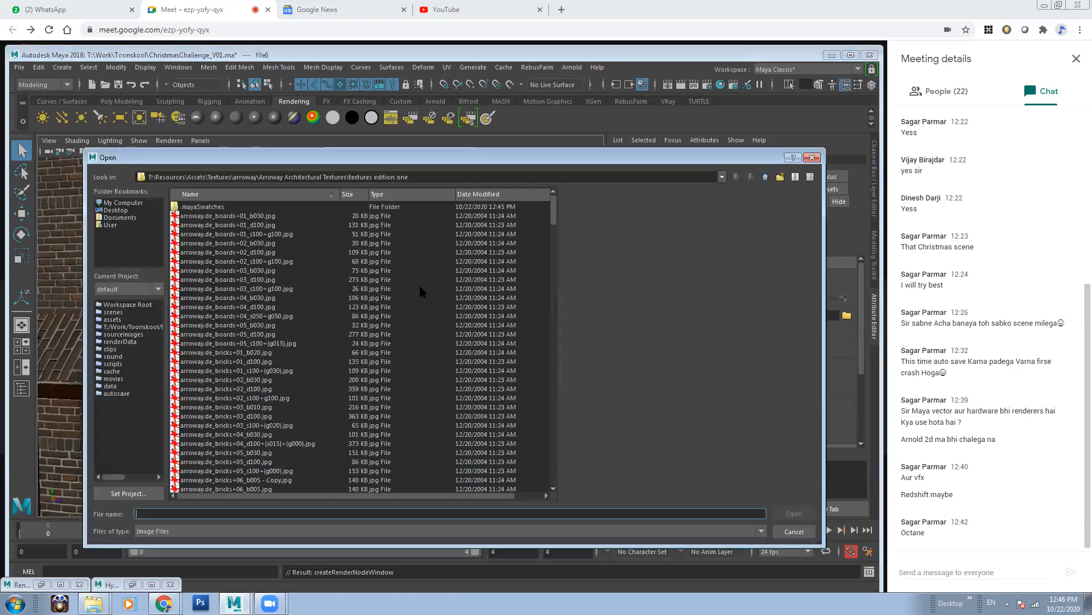
mouse_move(93, 603)
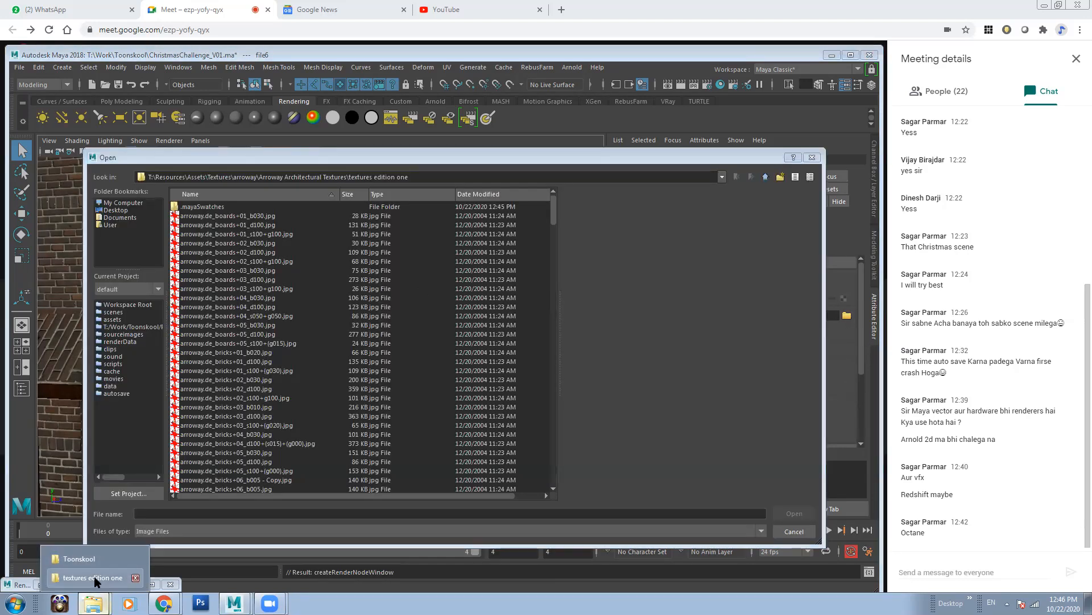
left_click(140, 576)
left_click(332, 96)
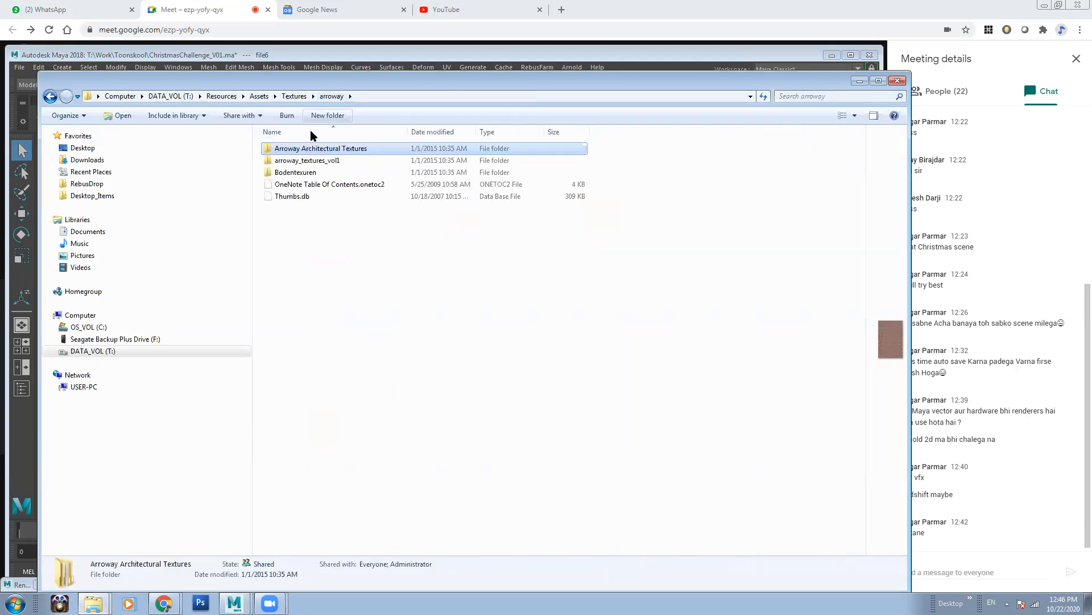
left_click(294, 96)
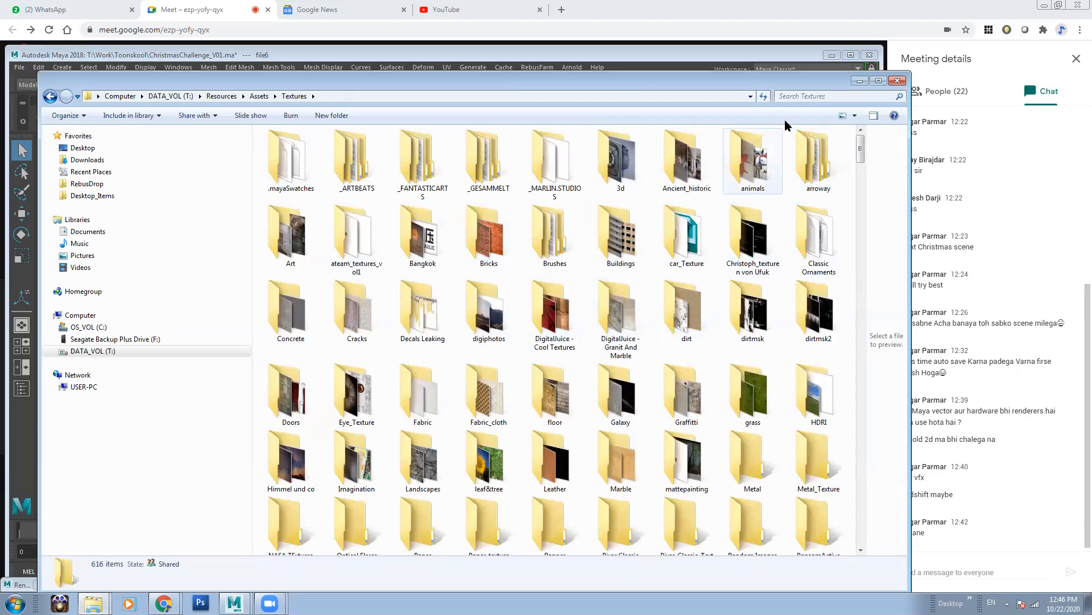
left_click(799, 95)
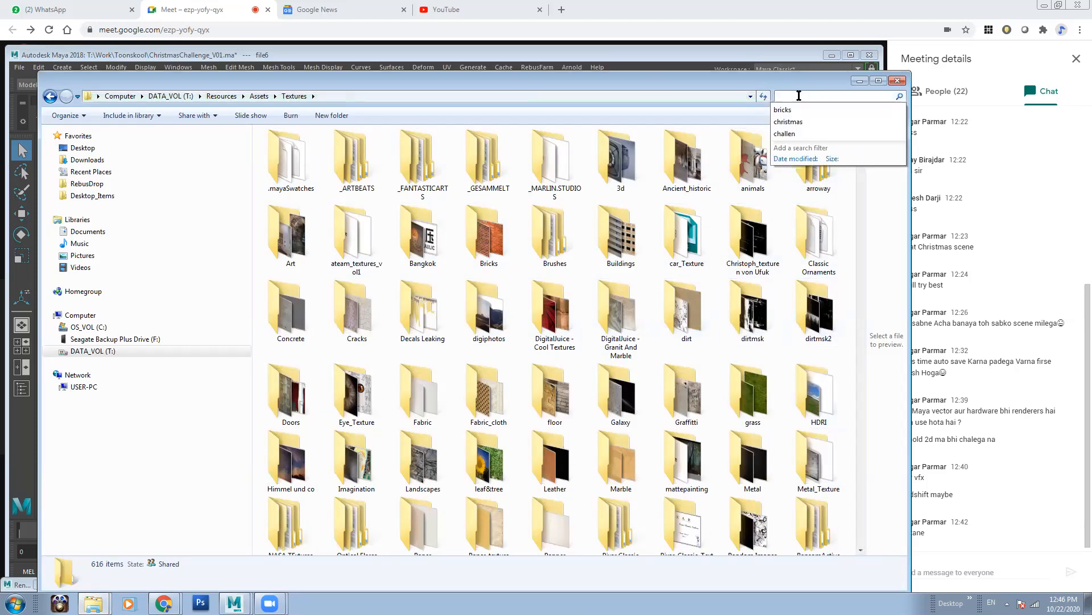
type("wall")
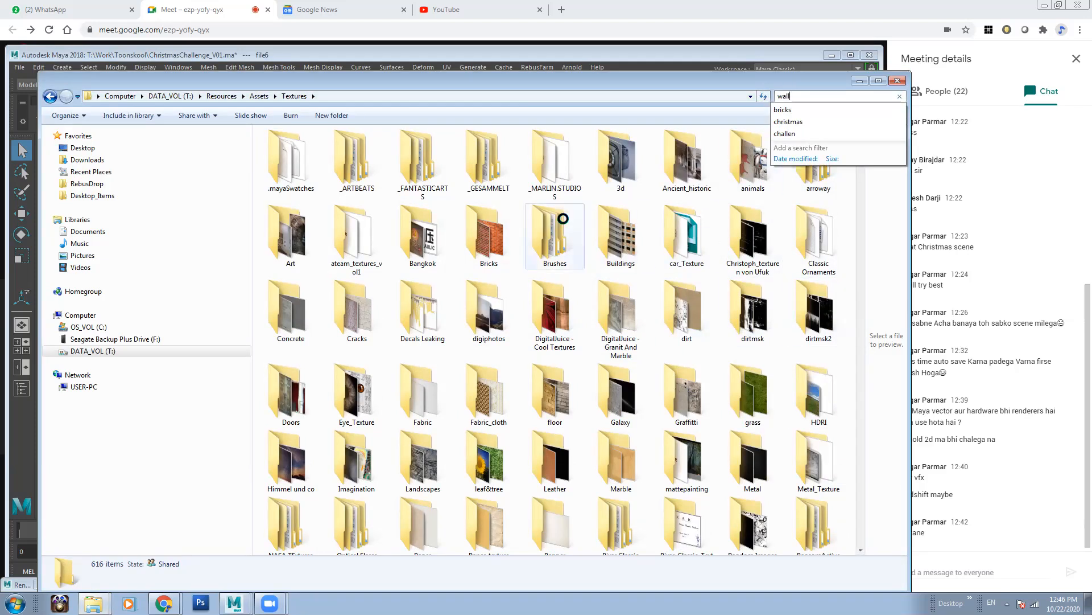
Step: Browse the wall images to GrayBlueFrenchDiamond.jpg and open the folder that contains it
left_click_drag(861, 138, 874, 432)
left_click(763, 239)
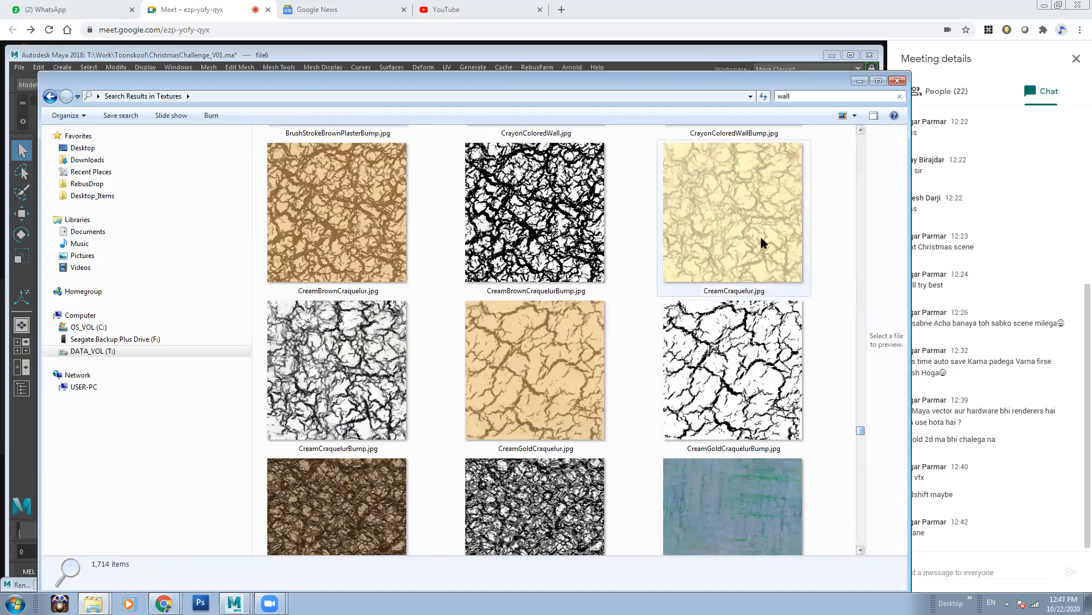
left_click_drag(858, 428, 869, 450)
left_click(746, 504)
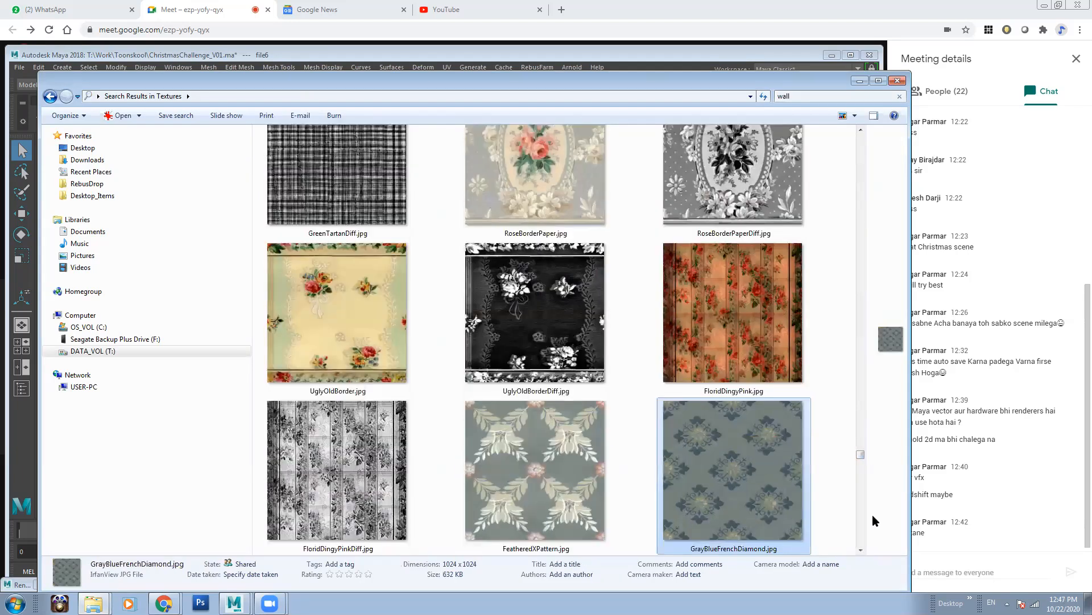
left_click(860, 549)
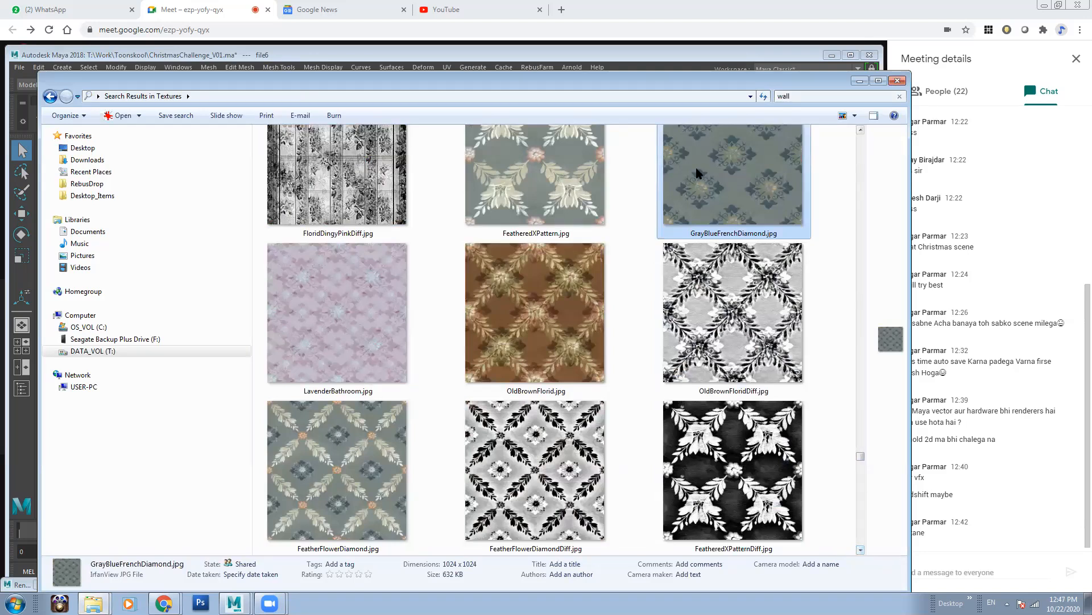
right_click(748, 194)
left_click(779, 465)
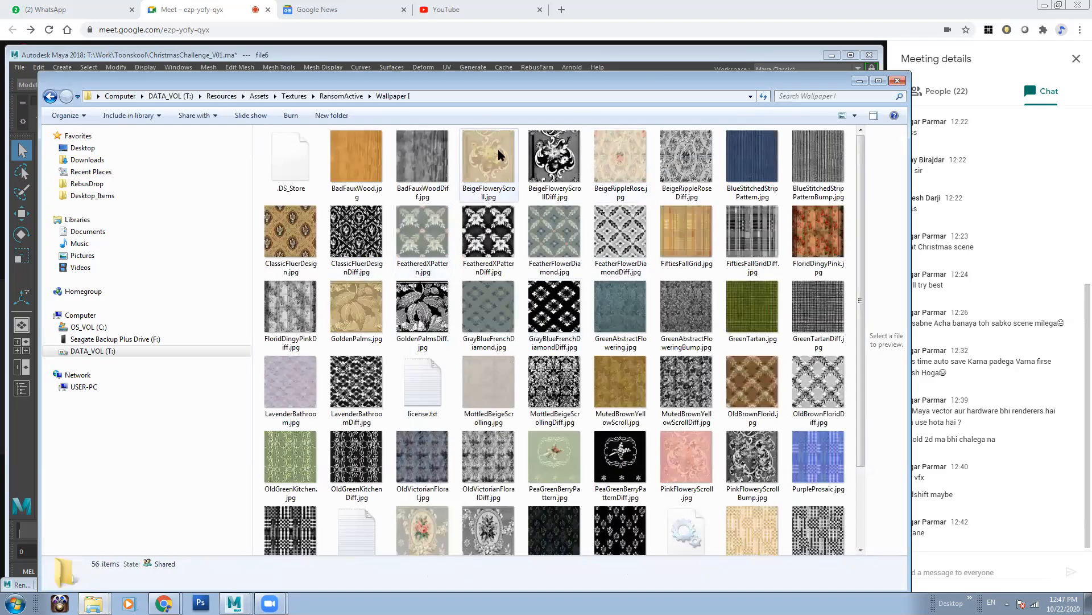
Step: Preview BeigeRippleRose.jpg at full size and copy the path of the Wallpaper I folder
double_click(613, 152)
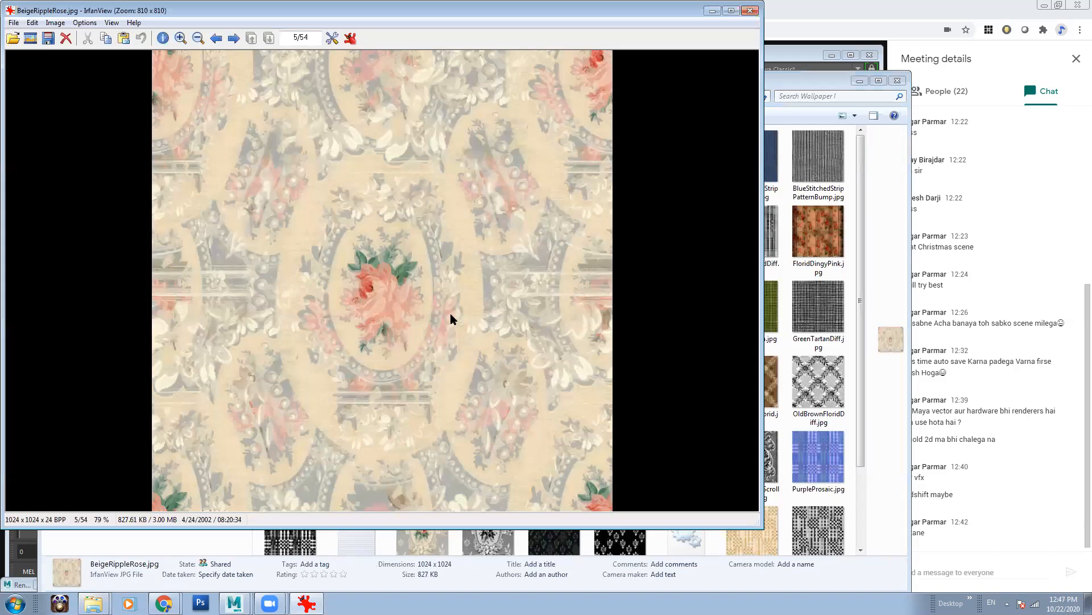
left_click(751, 10)
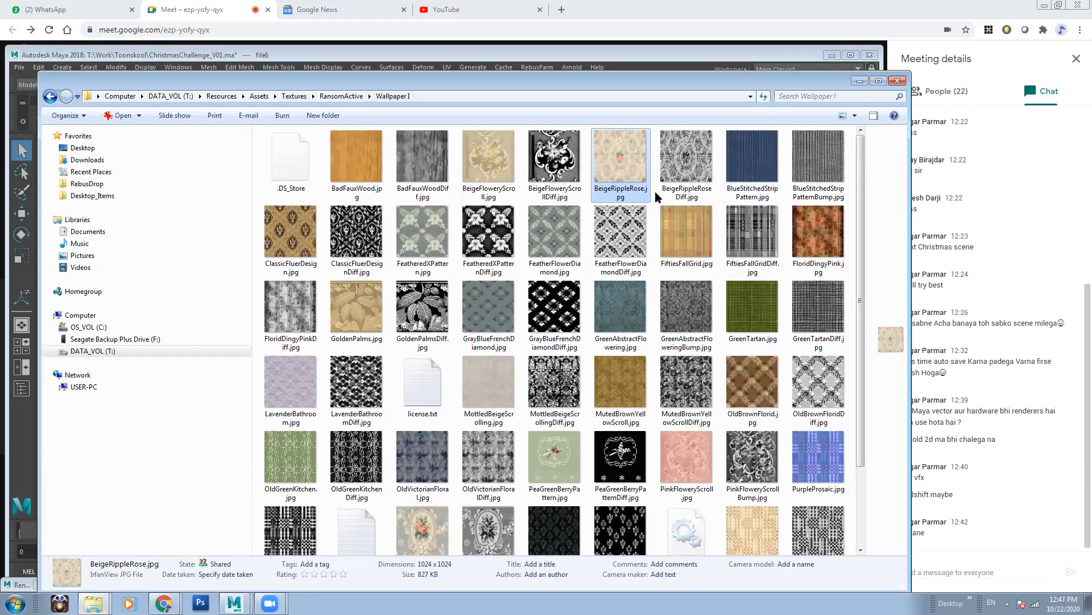
left_click(452, 94)
right_click(452, 95)
left_click(569, 133)
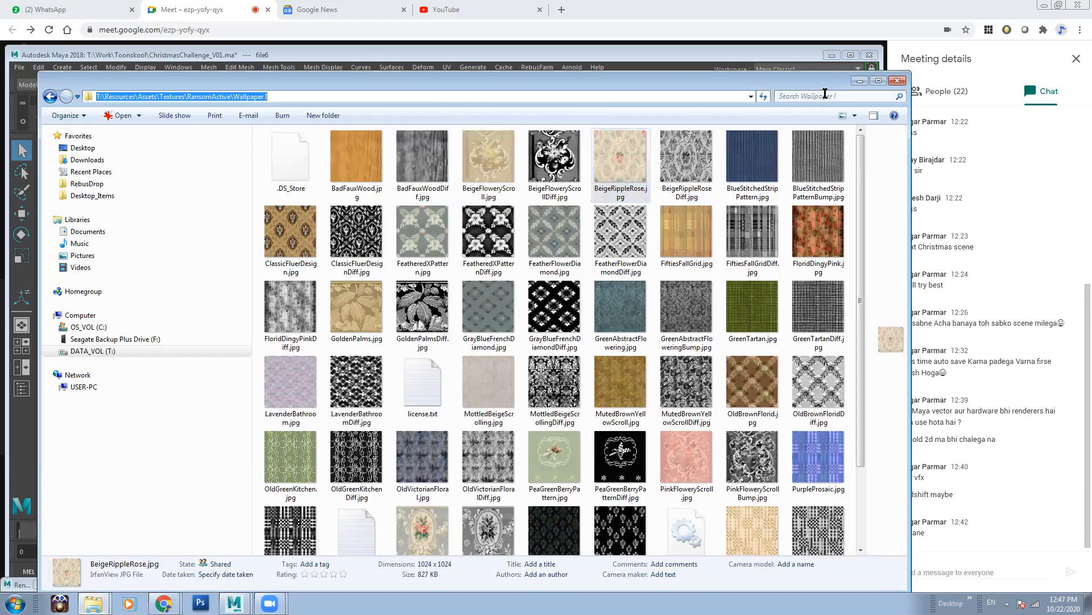
Step: Return to Maya's image chooser, go to the copied Wallpaper I path and load BeigeRippleRose.jpg as the walls' texture
left_click(861, 81)
left_click(335, 515)
key("ctrl+v")
key("Return")
left_click(223, 216)
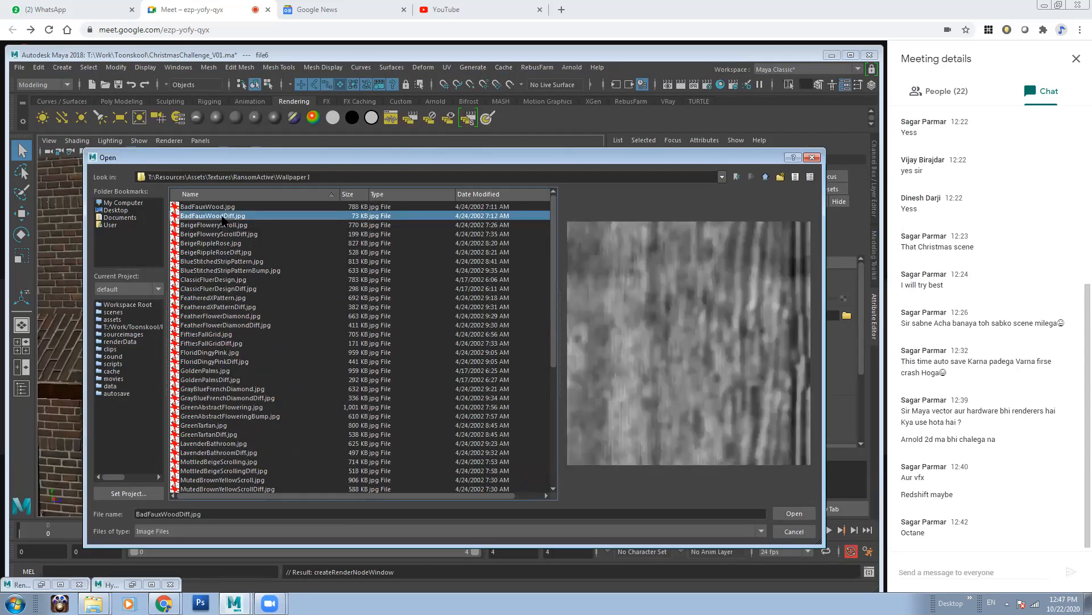
left_click(222, 245)
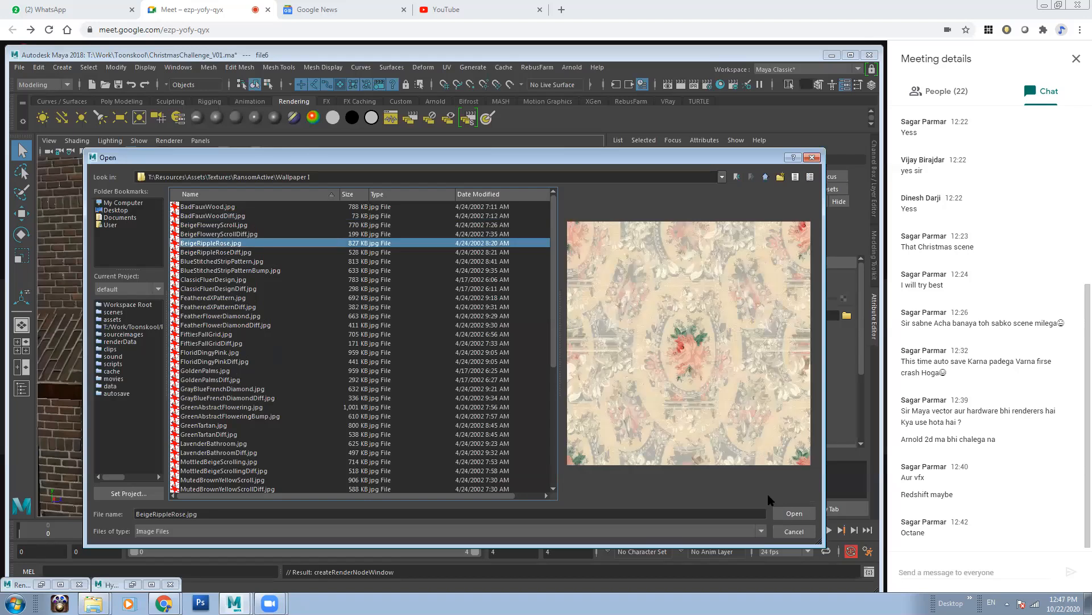
left_click(793, 513)
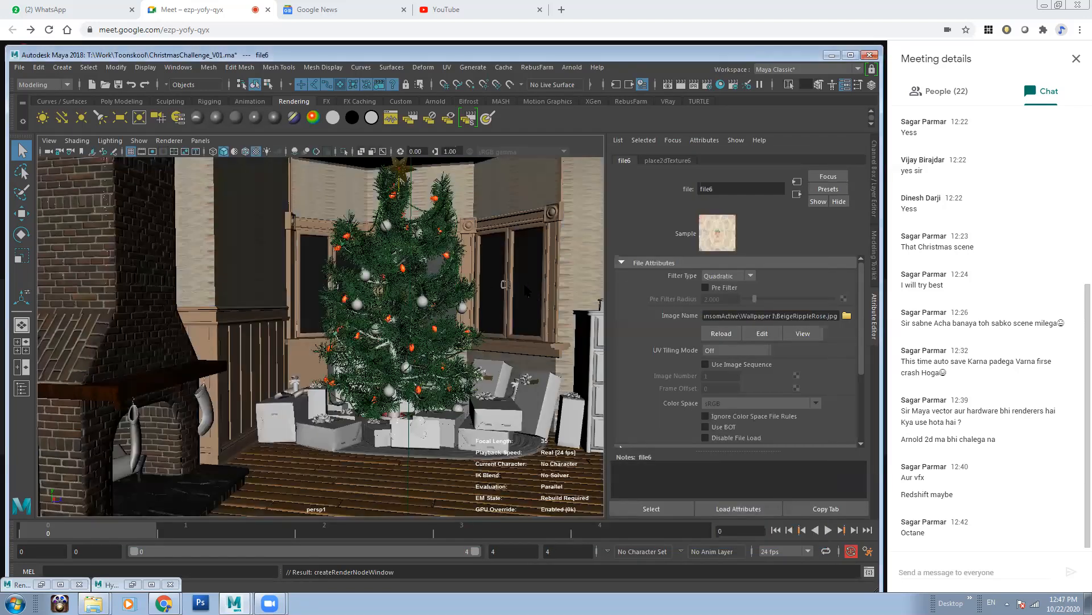
Step: Select the Walls object and hide everything else in the scene
key("ctrl+h")
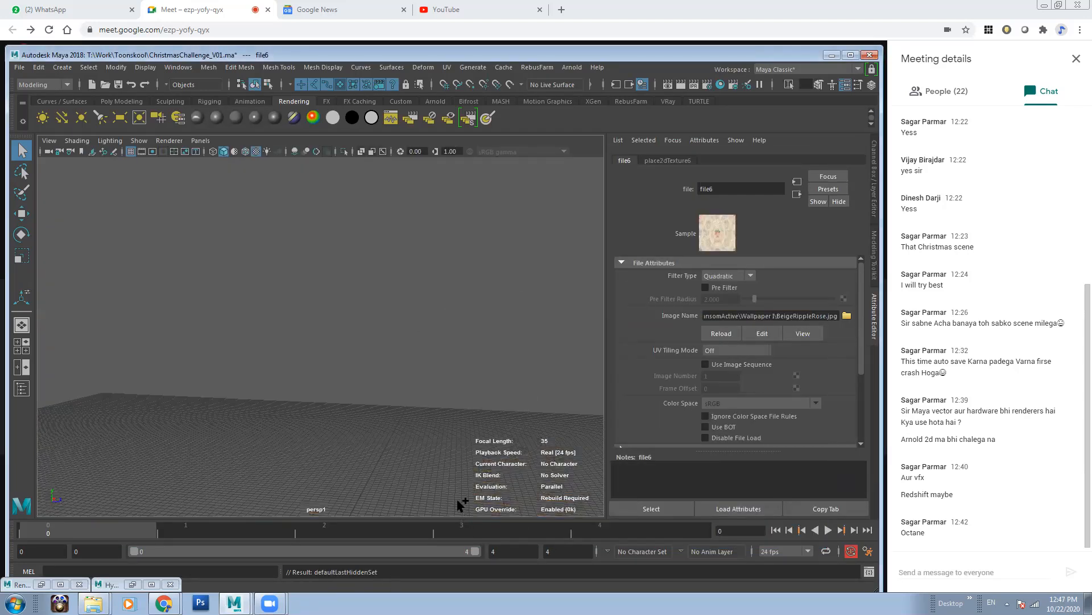
key("ctrl+shift+h")
left_click(579, 275)
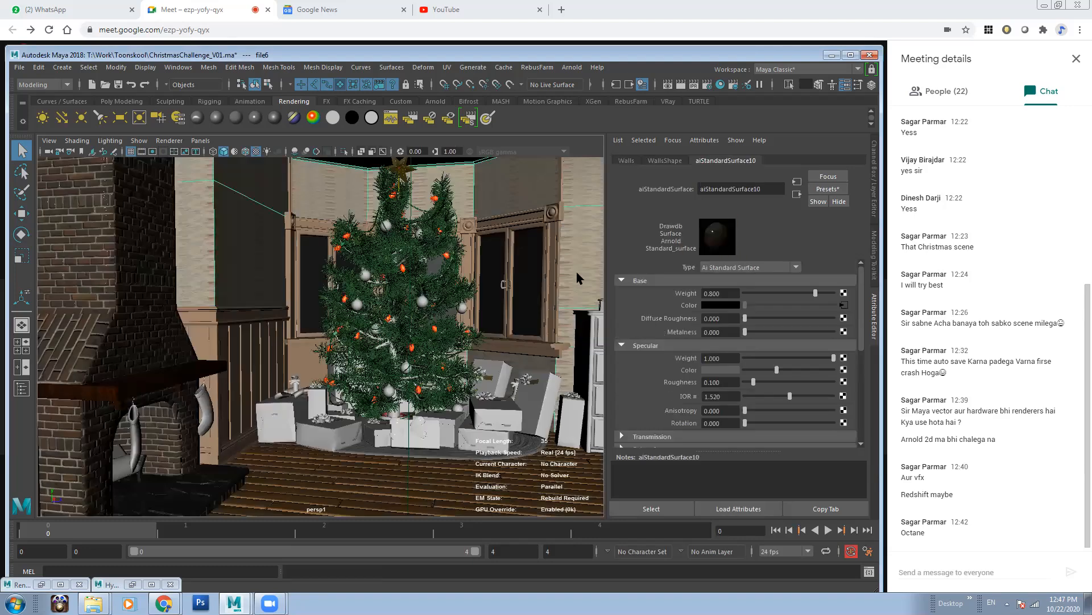
key("alt+h")
scroll(373, 283, "down", 5)
left_click_drag(373, 283, 473, 401, "alt")
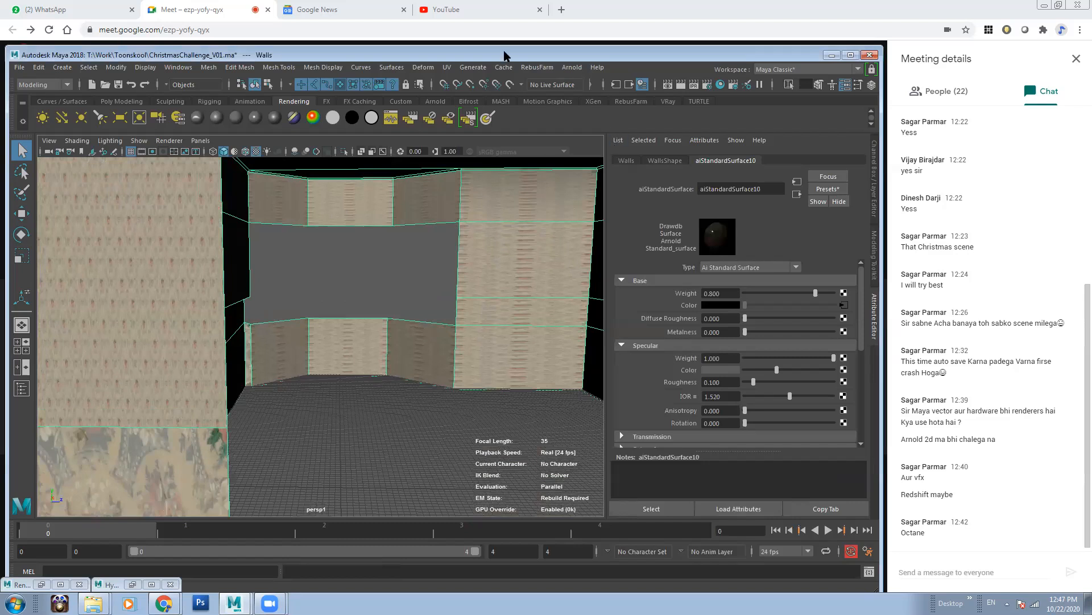
Step: Apply automatic UV mapping to the walls, scale the projection down to about 90.9 and return to object selection
left_click(446, 69)
left_click(496, 139)
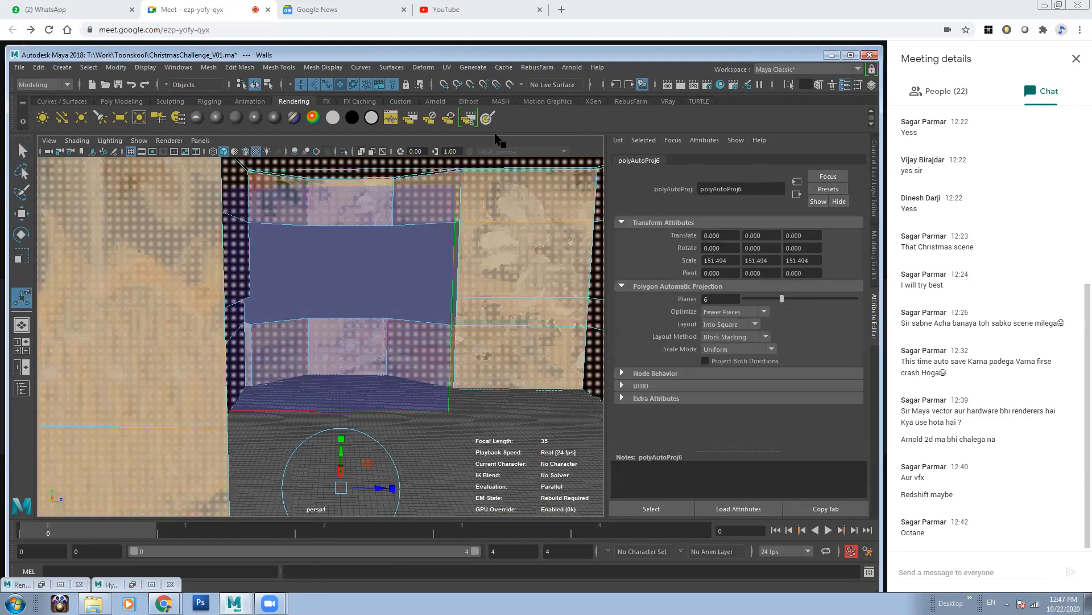
scroll(336, 366, "down", 3)
left_click(384, 442)
left_click_drag(334, 444, 373, 447)
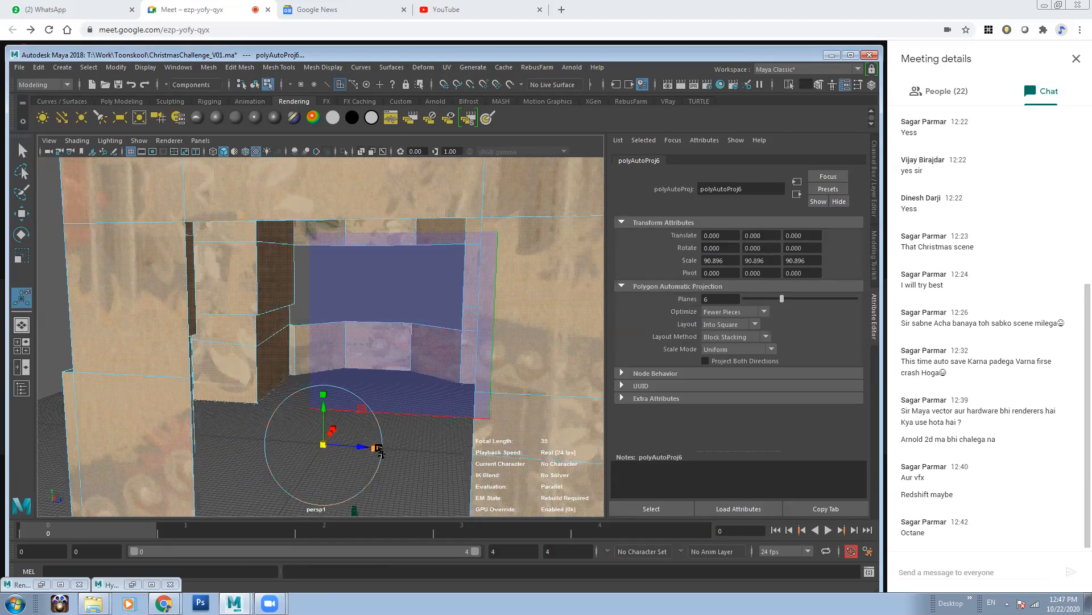
left_click(435, 482)
key("q")
key("F8")
key("F8")
key("F8")
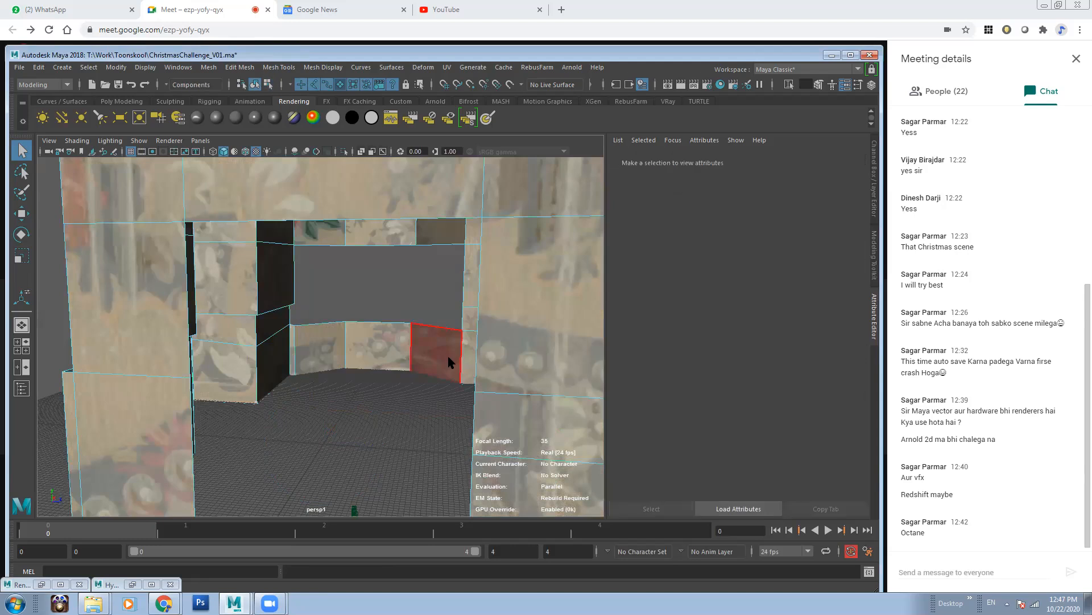
Step: Open the placement settings of the walls' wallpaper texture and set Repeat UV to 5 by 5, then 10 by 10
left_click(843, 305)
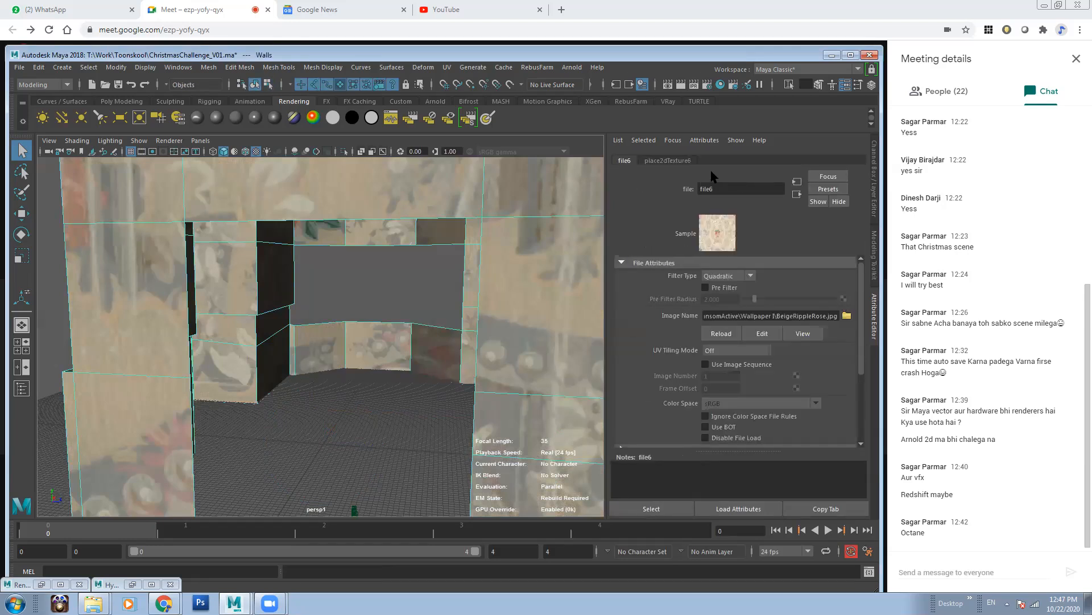
left_click_drag(727, 364, 669, 369)
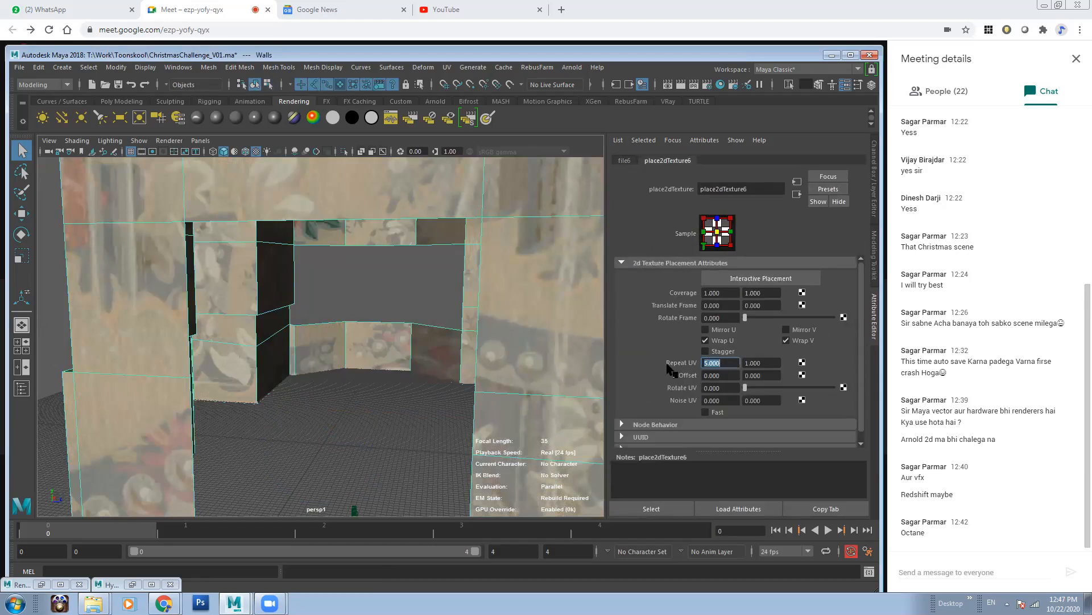
key("Tab")
type("5")
key("Return")
key("shift+Tab")
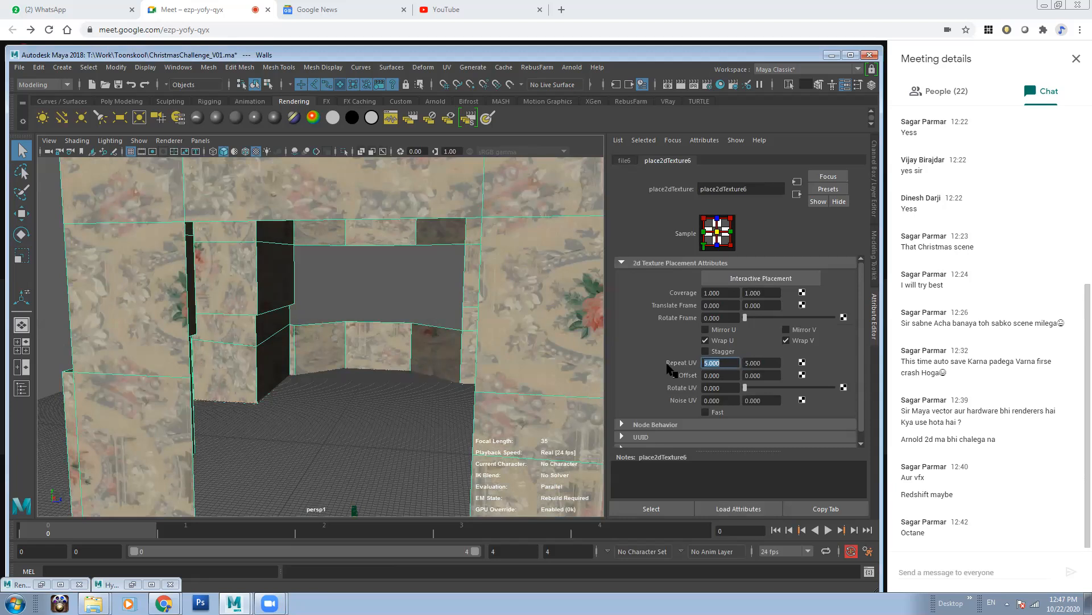
key("Tab")
type("10")
key("Return")
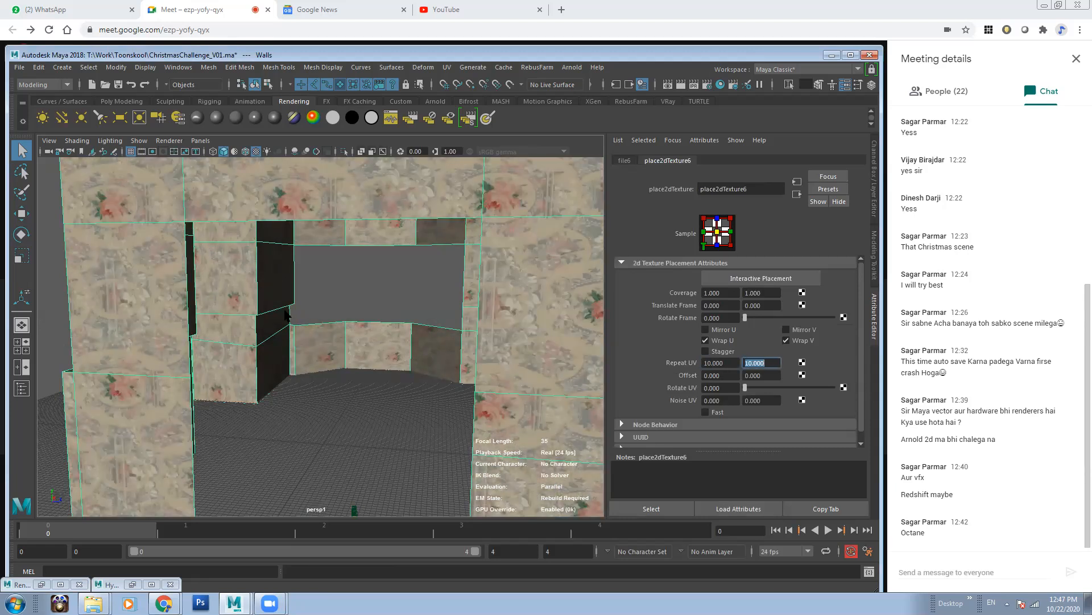
Step: Set the wallpaper texture's Repeat UV to 15 by 15
left_click_drag(286, 315, 450, 370, "alt")
left_click_drag(730, 364, 666, 358)
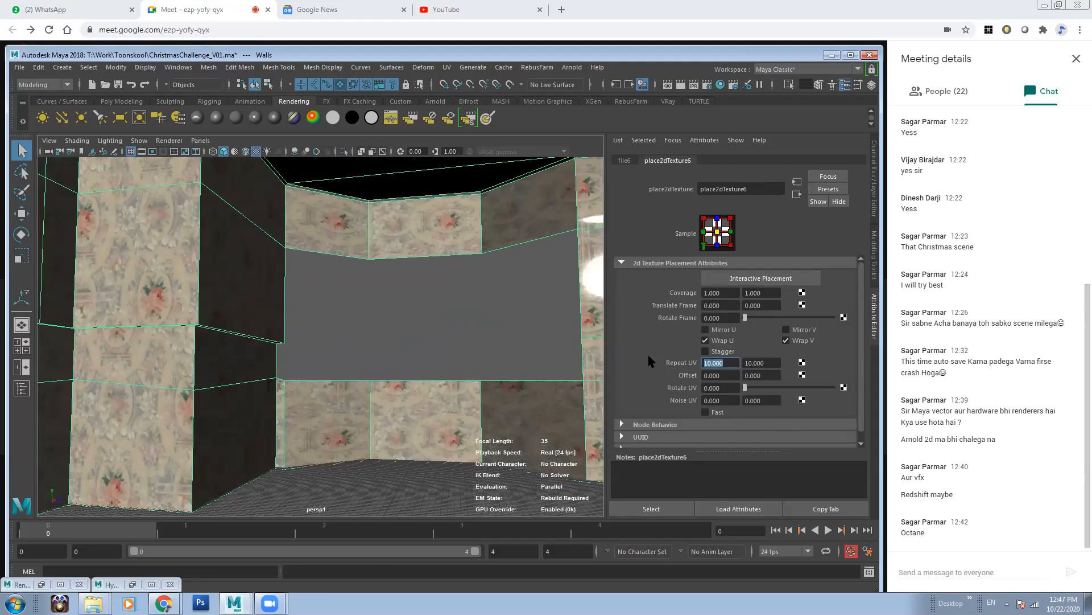
type("15")
key("Tab")
type("15")
key("Return")
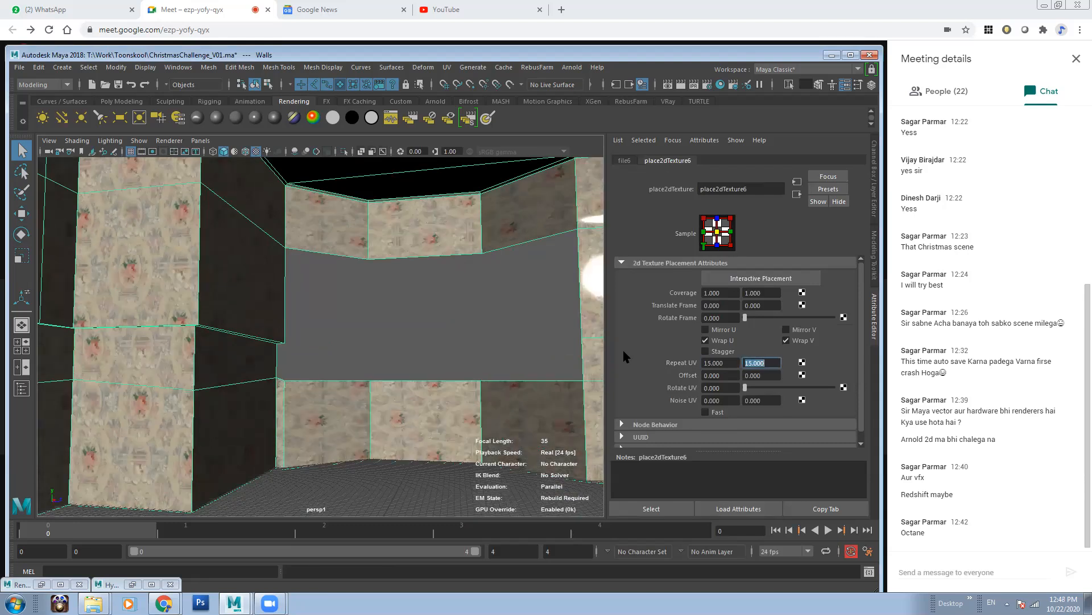
Step: Set the wallpaper texture's Rotate Frame to 90
left_click_drag(724, 318, 664, 322)
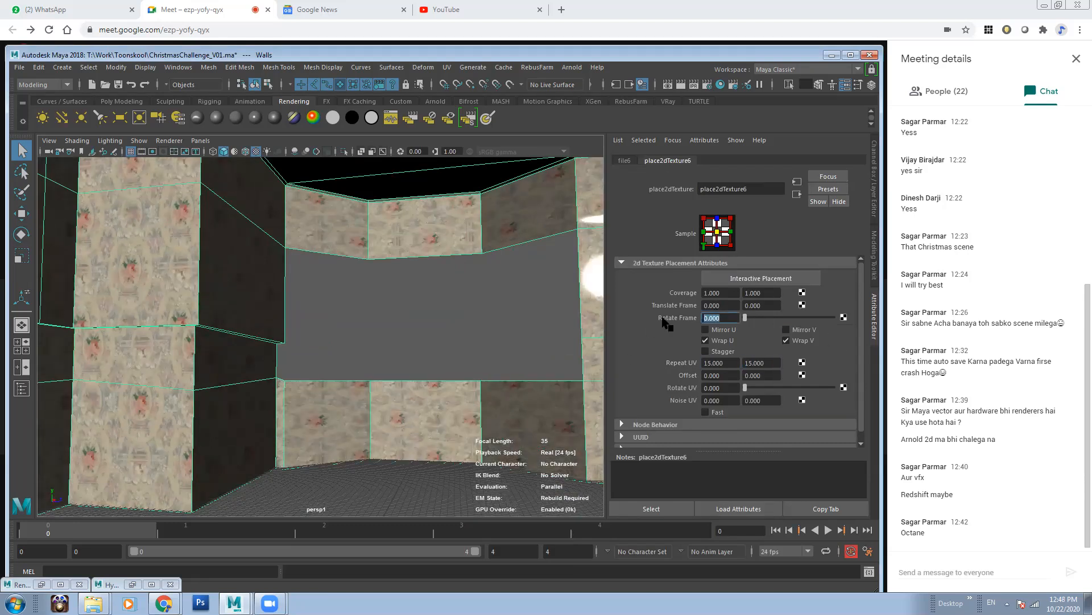
type("90")
key("Return")
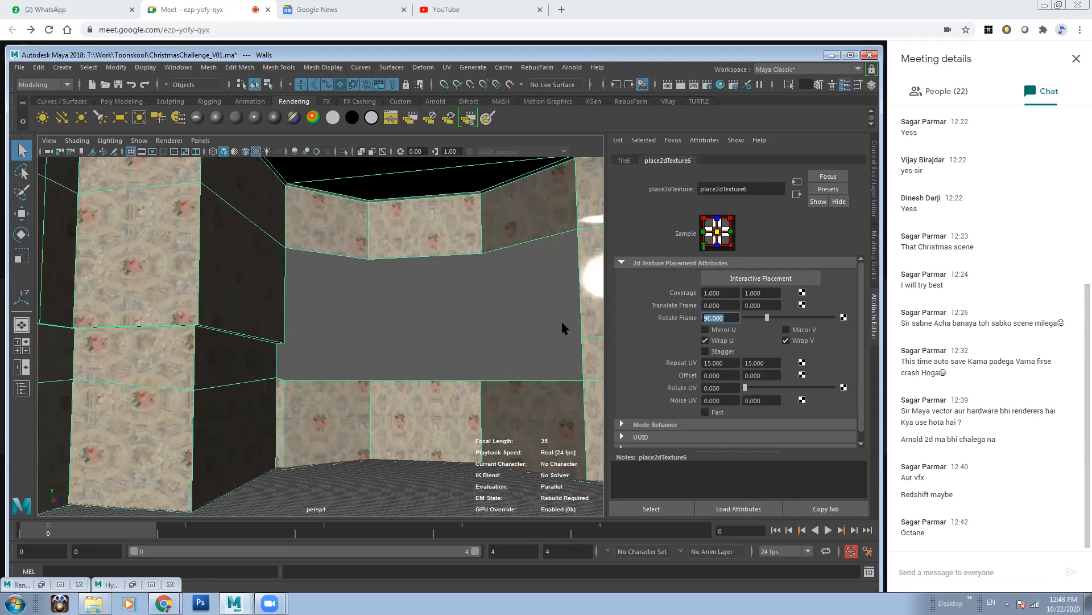
Step: Set the wallpaper texture's Repeat UV to 20 by 20
left_click(727, 364)
type("20")
key("Tab")
type("20")
key("Return")
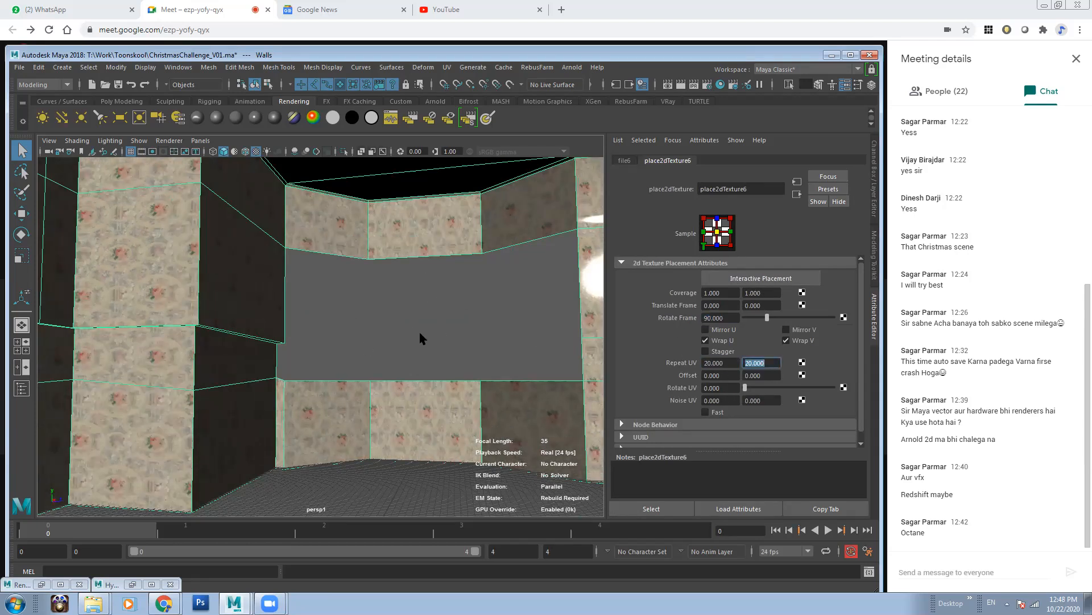
Step: Set the wallpaper texture's Repeat UV to 25 by 25 and check the pattern scale on the walls
left_click(704, 363)
type("25")
key("Tab")
type("25")
key("Return")
left_click_drag(458, 347, 432, 314, "alt")
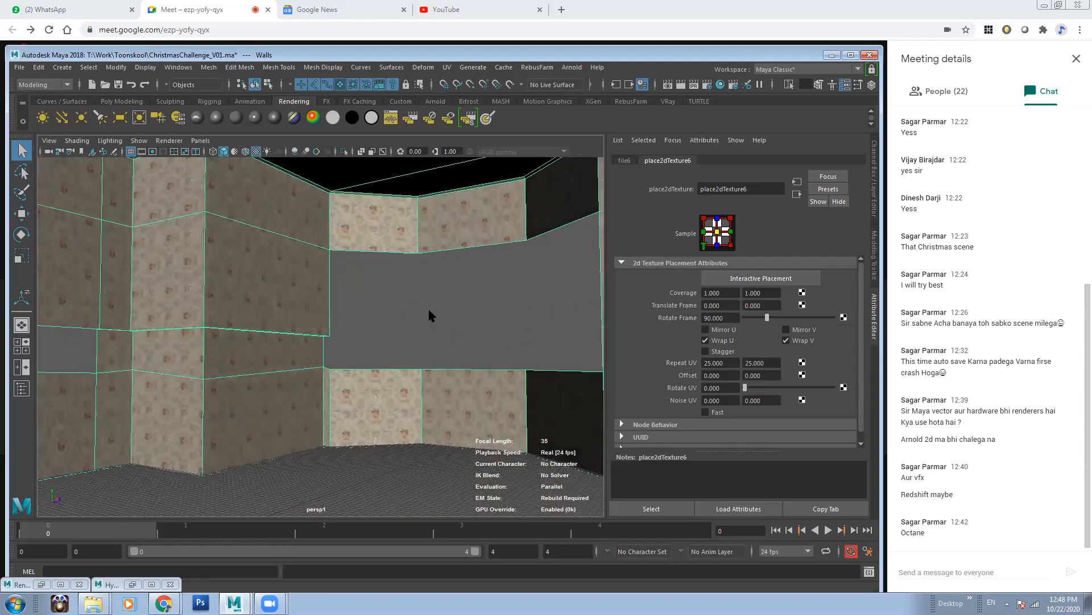
scroll(449, 322, "up", 6)
scroll(426, 337, "down", 6)
Step: Deselect the walls and show the hidden objects of the room again
left_click(560, 325)
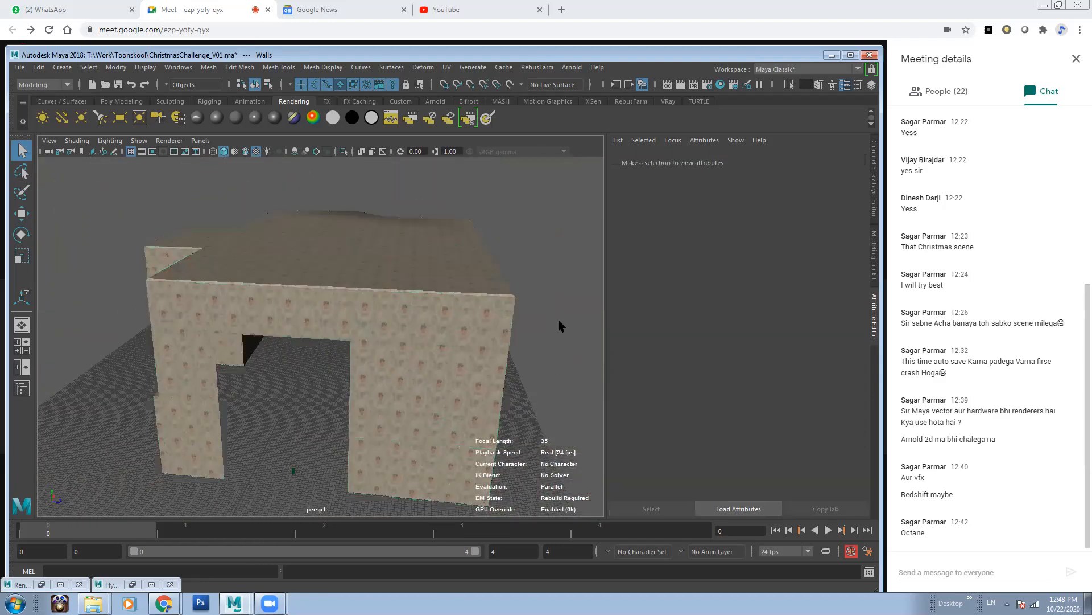
key("ctrl+h")
right_click_drag(385, 287, 456, 319, "alt")
Step: Connect a File texture to the base colour of the dresser's material and start choosing its image
left_click(497, 294)
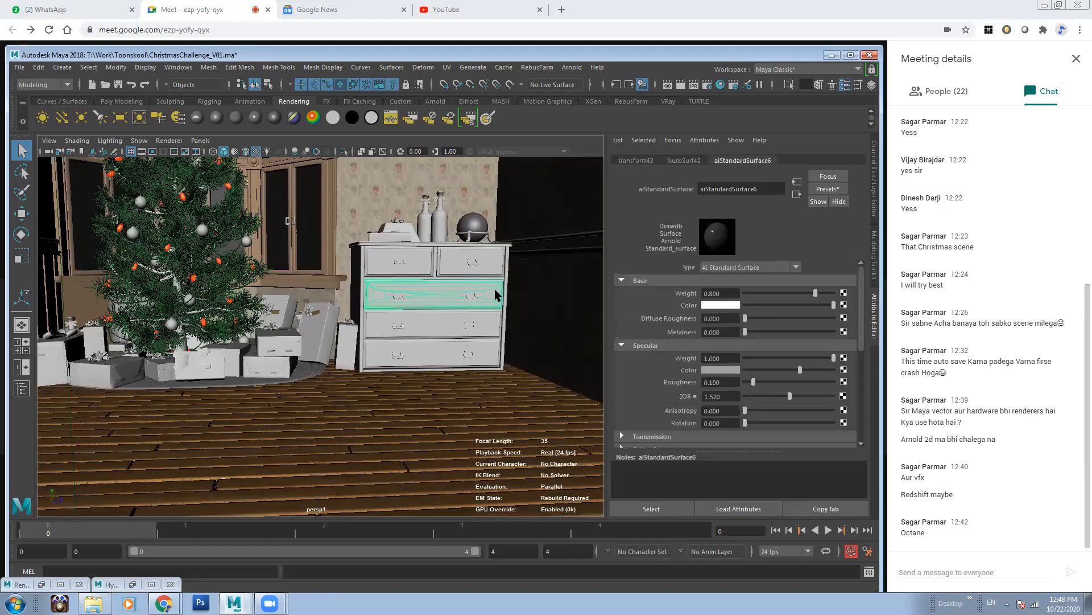
left_click(844, 305)
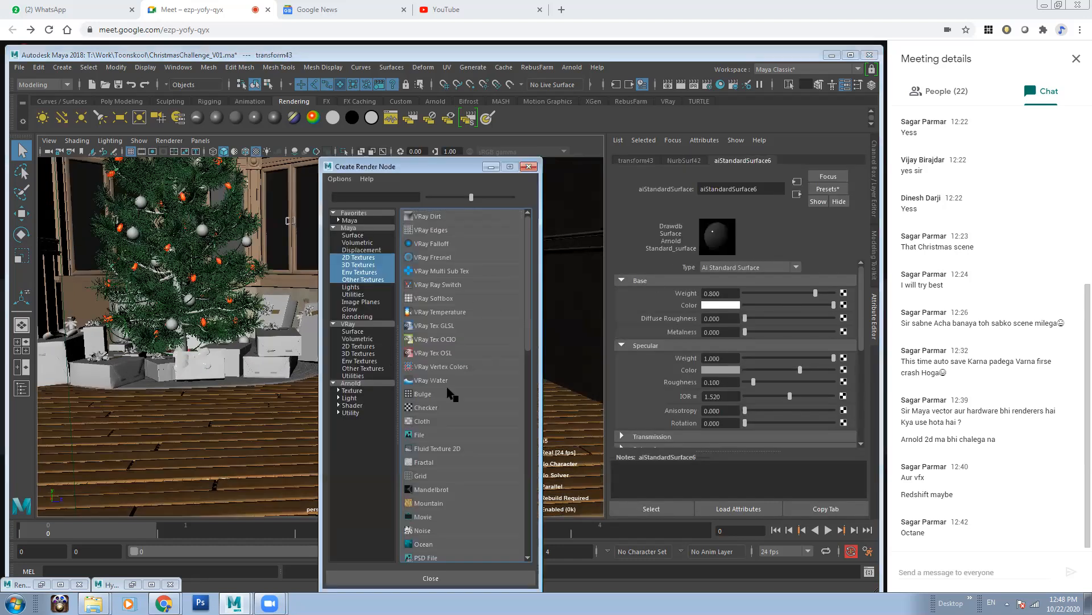
left_click(421, 435)
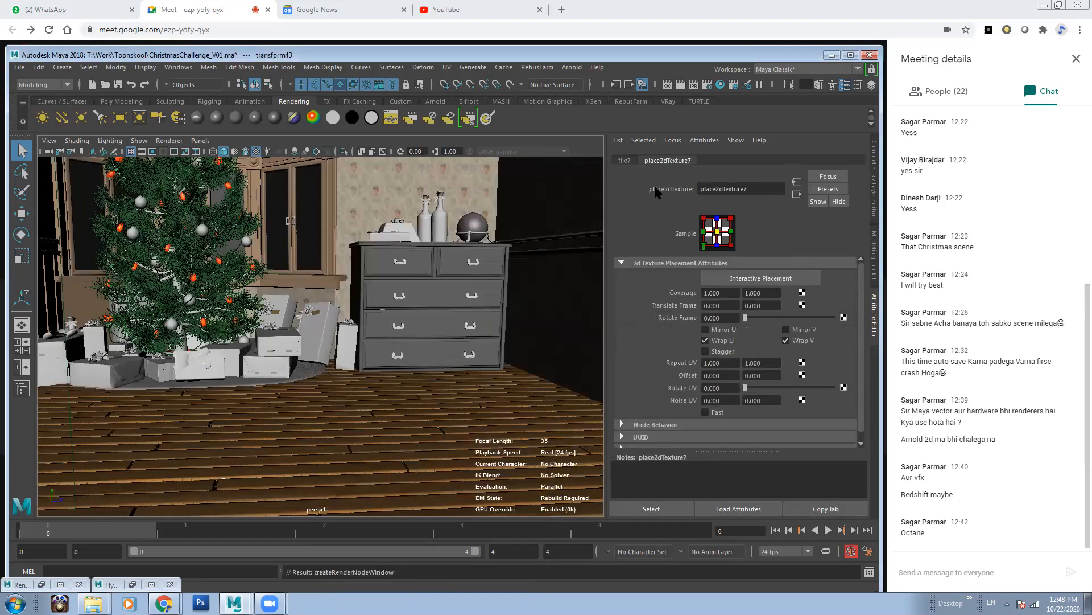
left_click(626, 160)
left_click(847, 316)
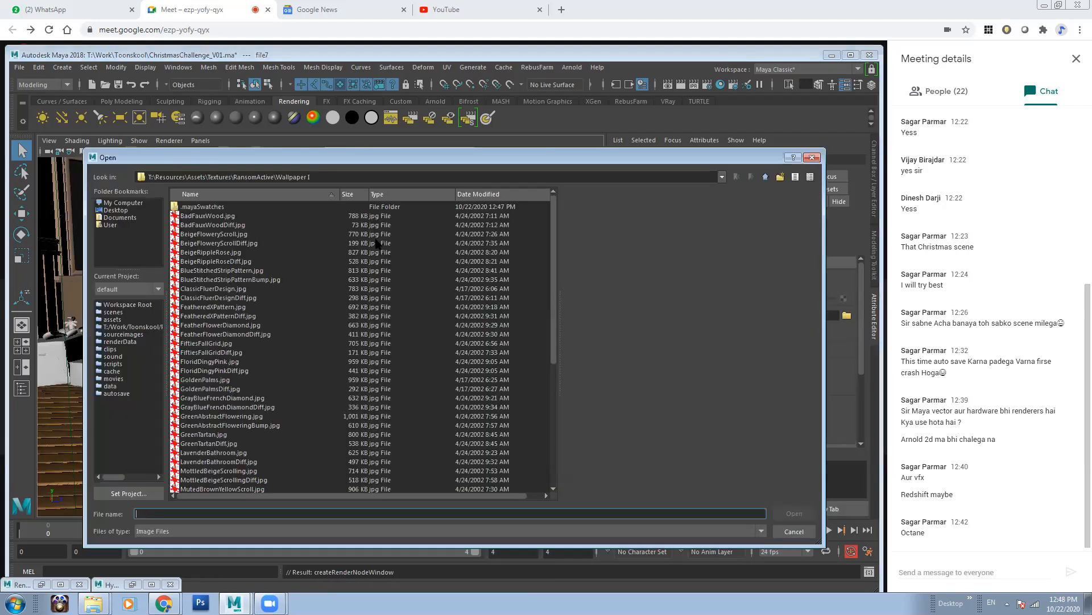
Step: Look through the image previews in the RansomActive Wood Parquet Tile I folder for a dresser wood texture
left_click(765, 177)
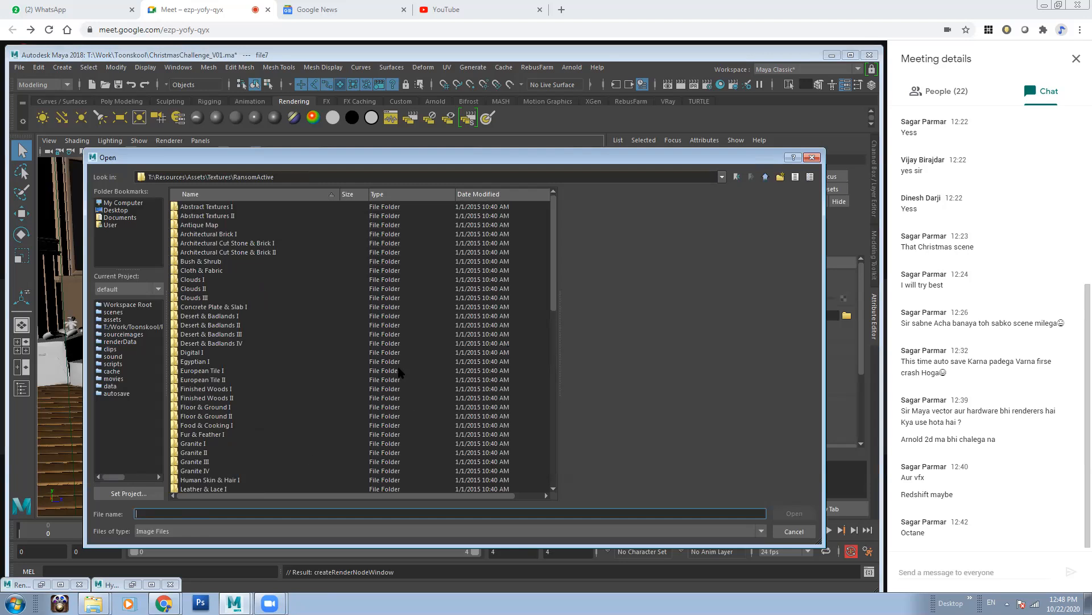
left_click_drag(552, 276, 552, 460)
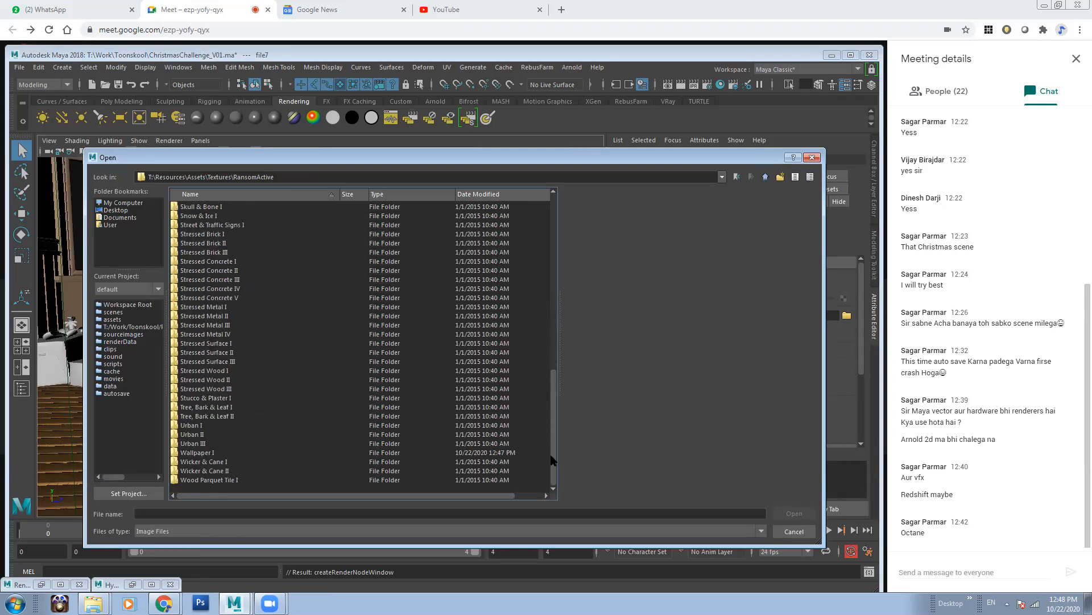
double_click(221, 480)
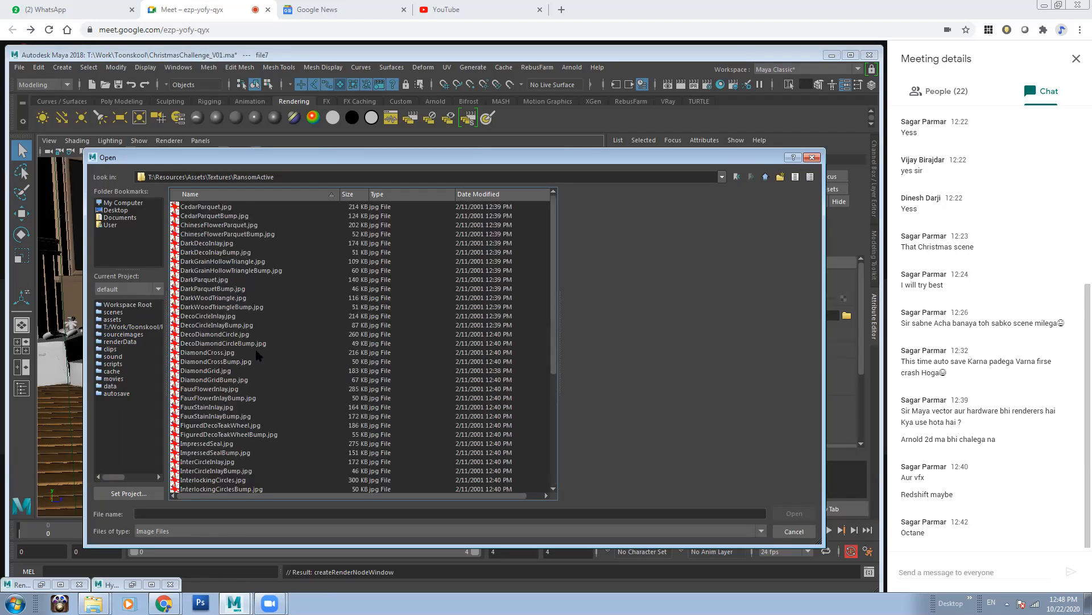
left_click(229, 262)
key("Down")
key("Down")
key("Down")
key("Down")
key("Down")
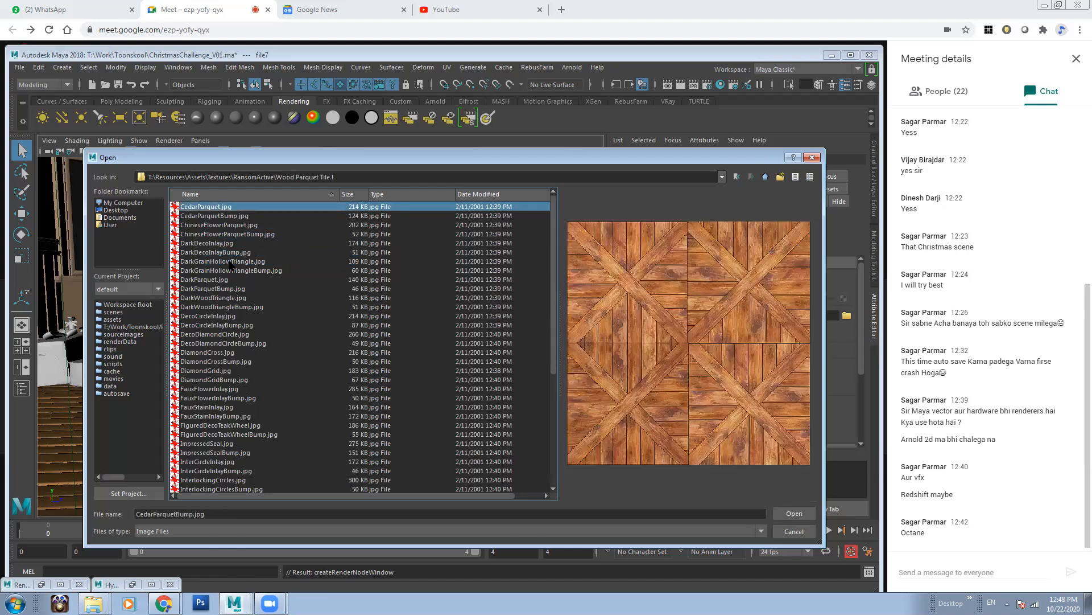
key("Down")
key("Down")
key("Down")
key("Down")
key("Down")
key("Down")
key("Down")
key("Down")
key("Down")
key("Down")
key("Down")
key("Down")
key("Down")
key("Down")
key("Down")
key("Down")
key("Down")
key("Down")
key("Down")
key("Down")
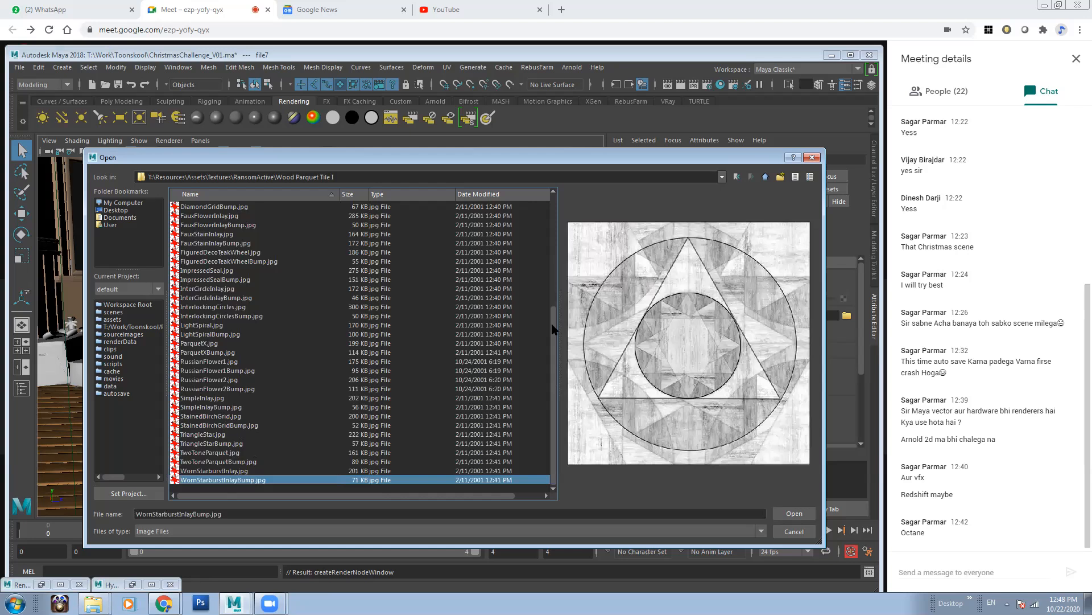
Step: Go to the Resources\Vray_materials\Wood folder and look through its wood subfolders
left_click_drag(552, 329, 564, 206)
left_click(765, 177)
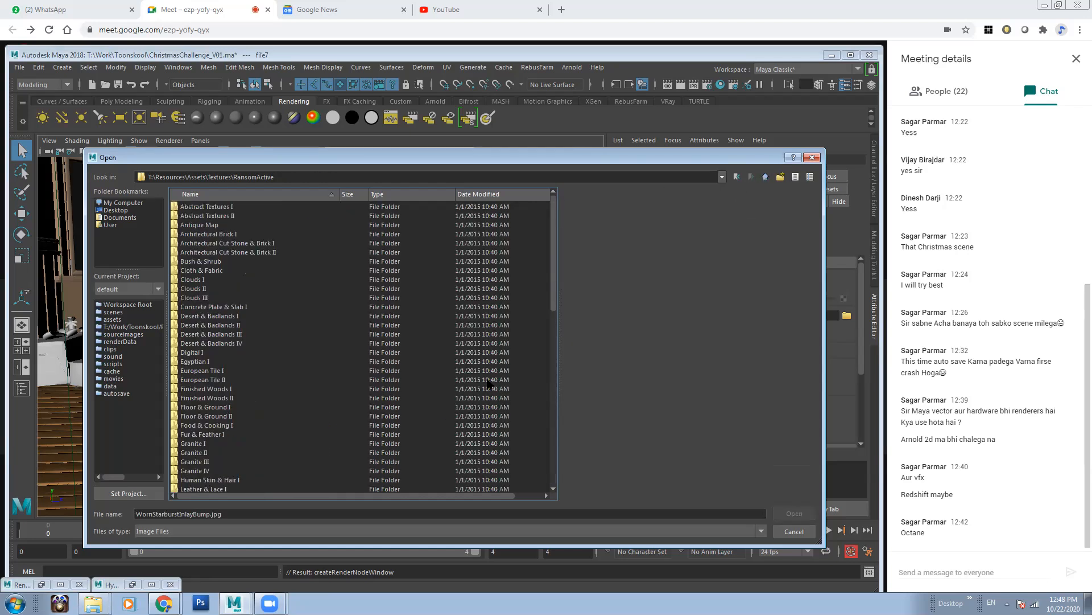
left_click_drag(555, 296, 555, 481)
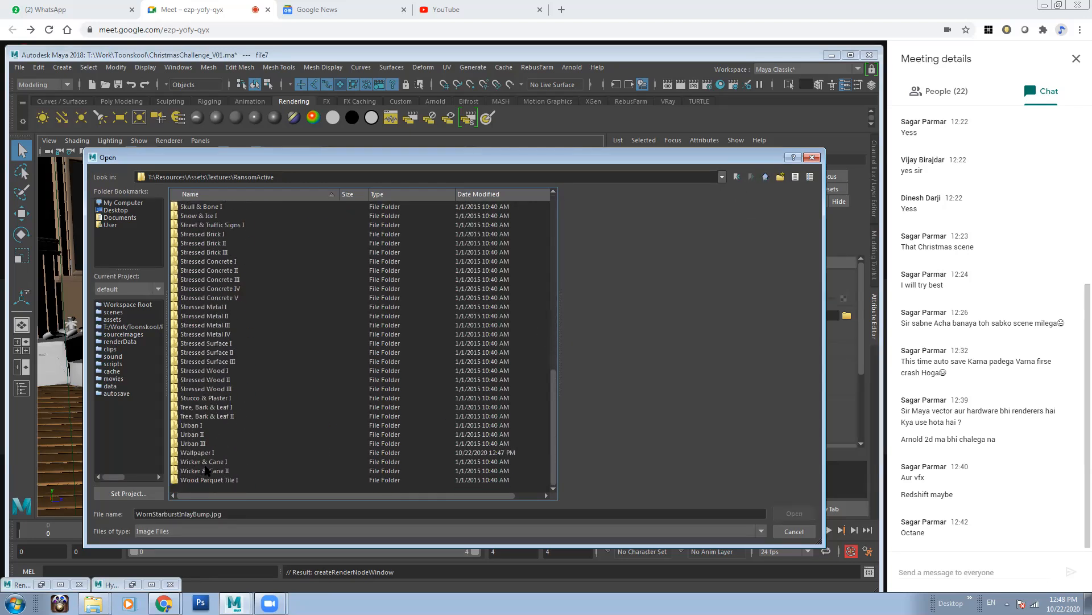
left_click(765, 177)
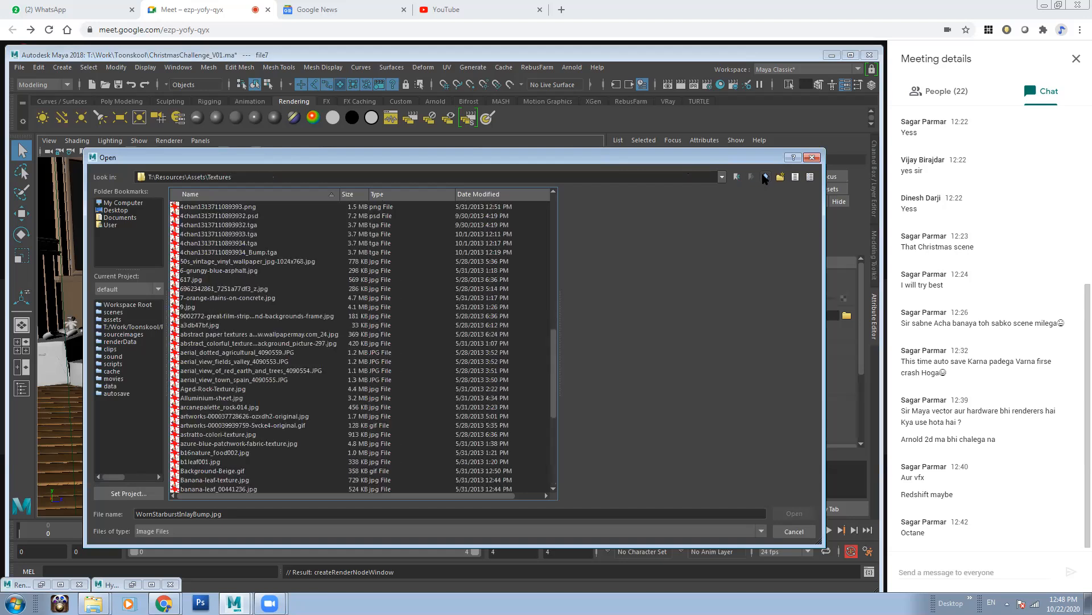
left_click(765, 177)
left_click(764, 177)
double_click(209, 307)
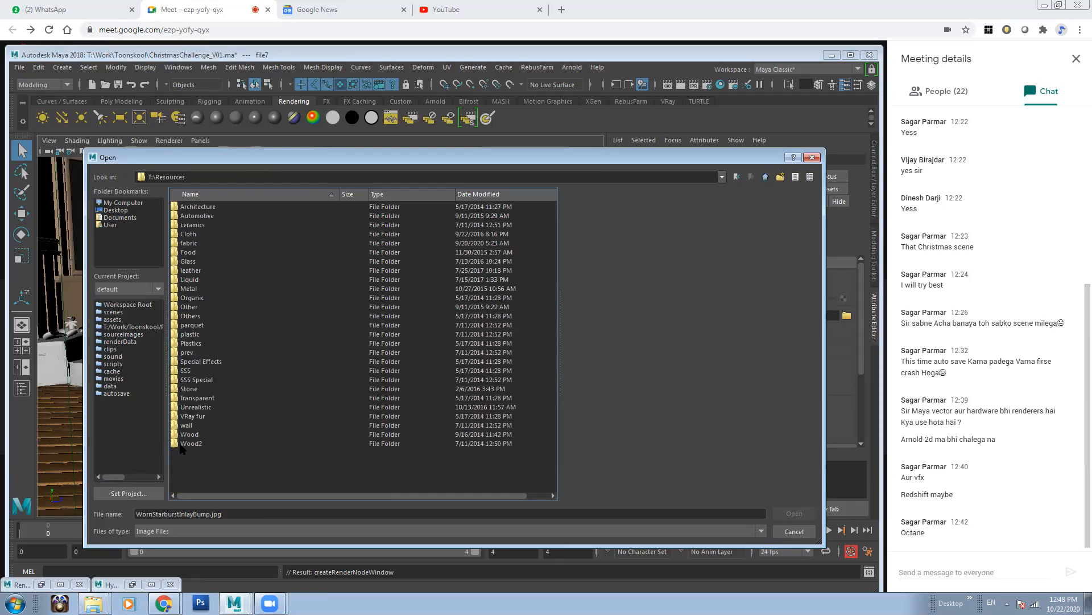
double_click(189, 434)
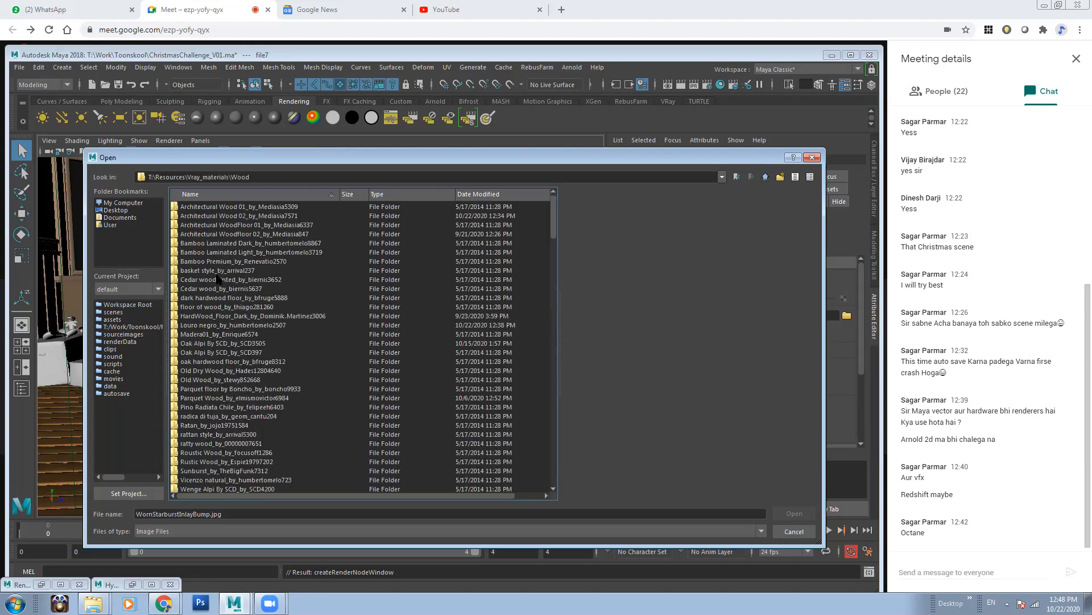
left_click_drag(554, 207, 567, 263)
left_click(234, 247)
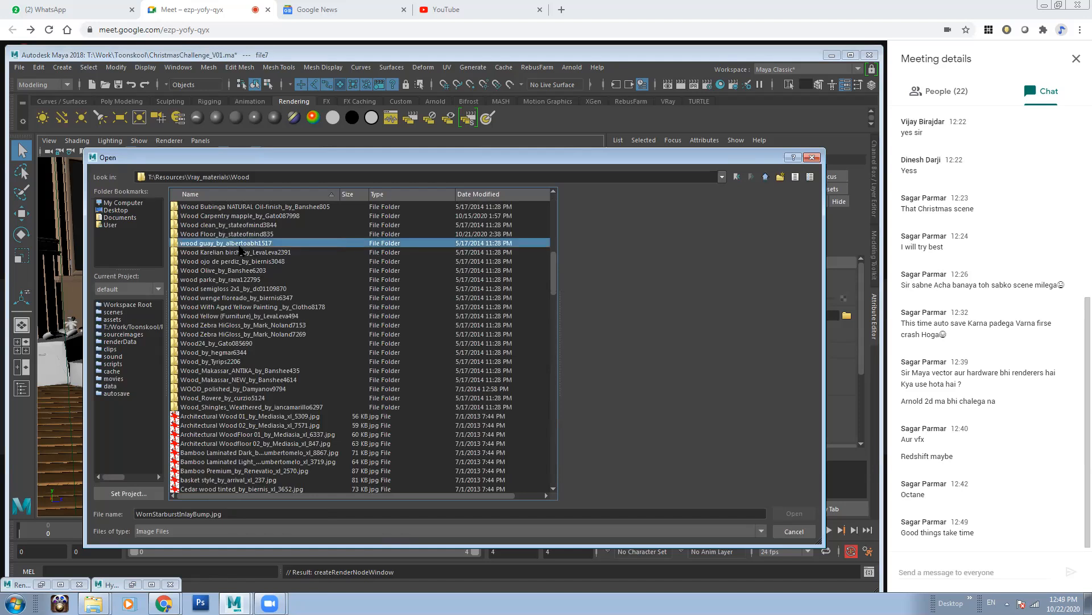
Step: Switch to Windows Explorer and open the Vicenzo natural folder inside Resources\Vray_materials\Wood
left_click(94, 604)
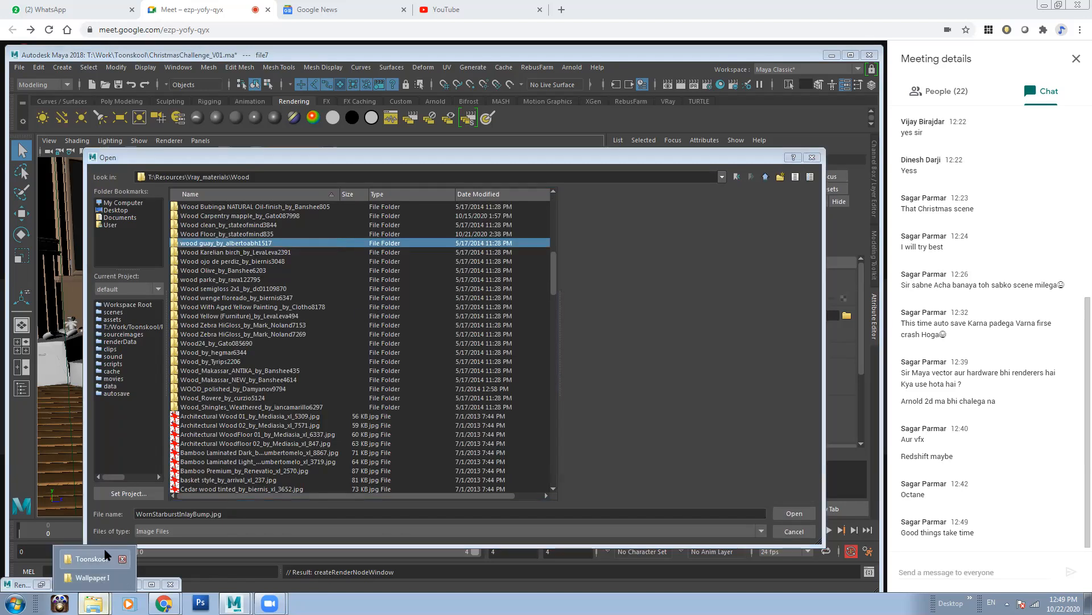
left_click(101, 572)
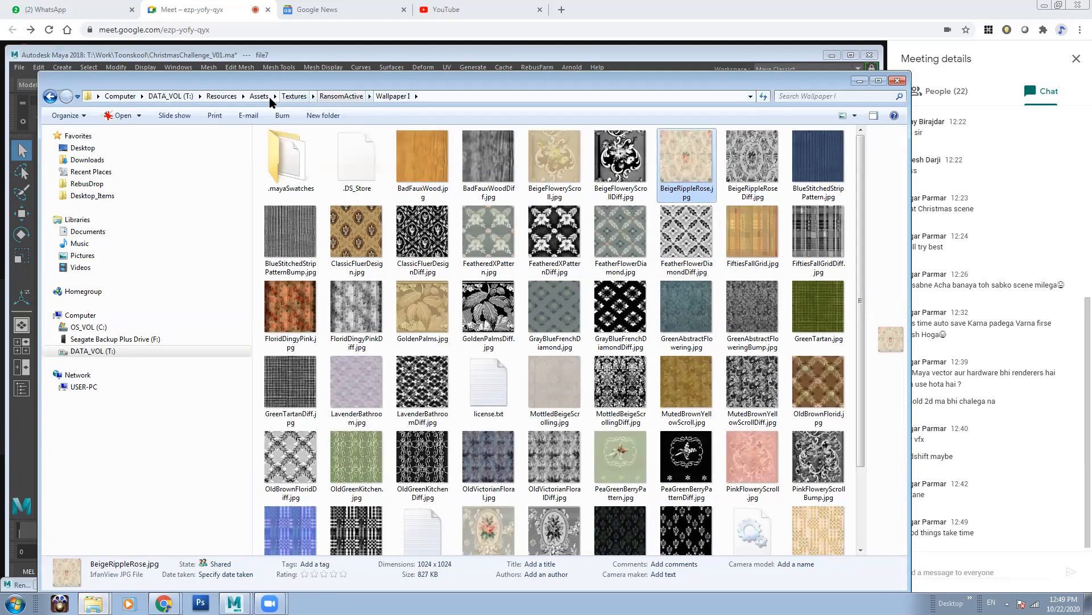
left_click(219, 97)
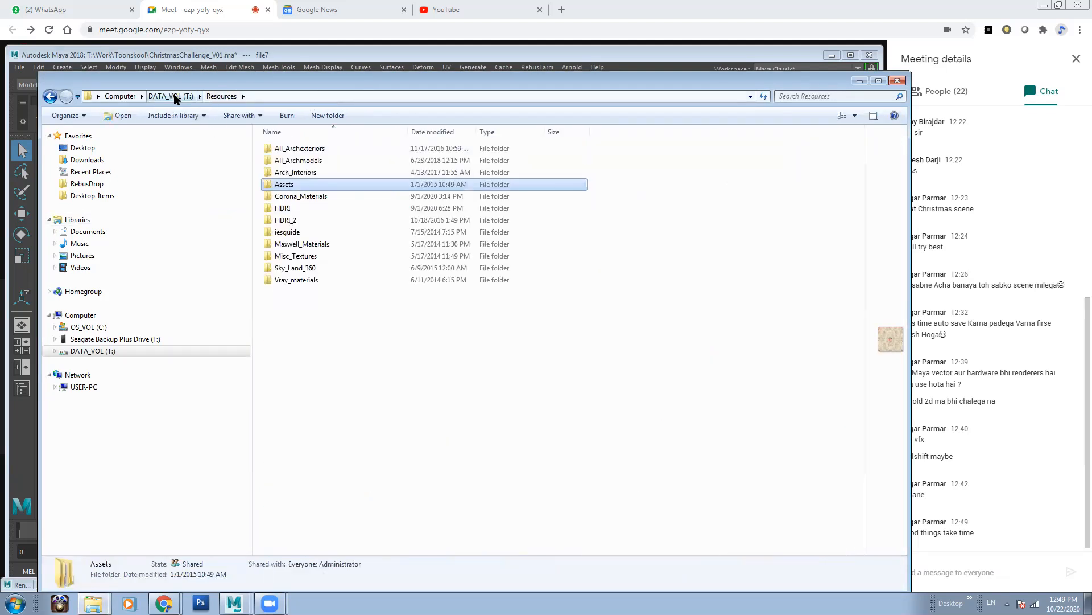
double_click(294, 279)
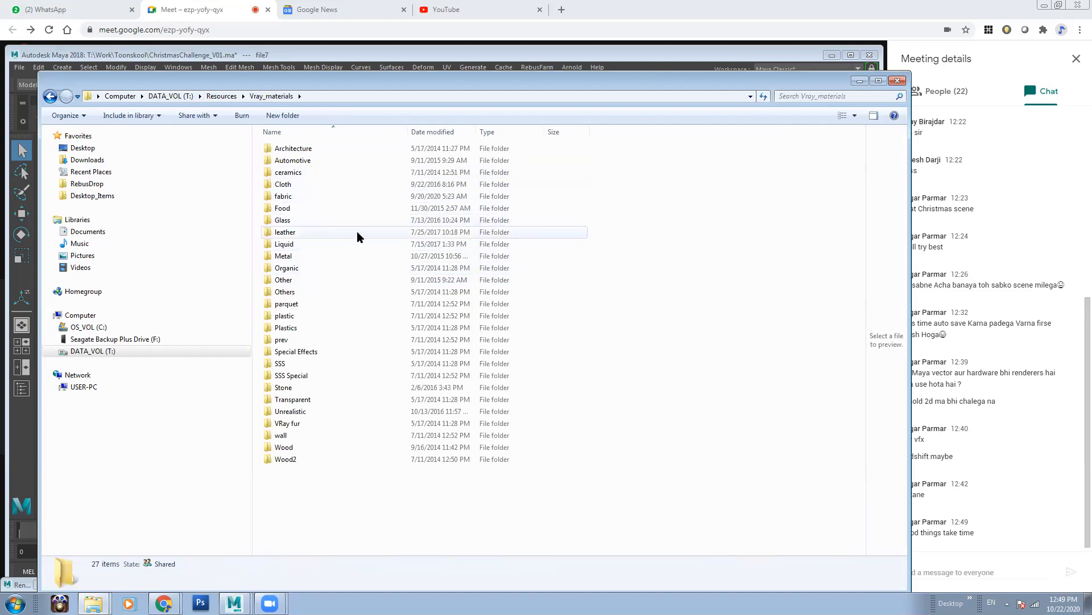
double_click(285, 447)
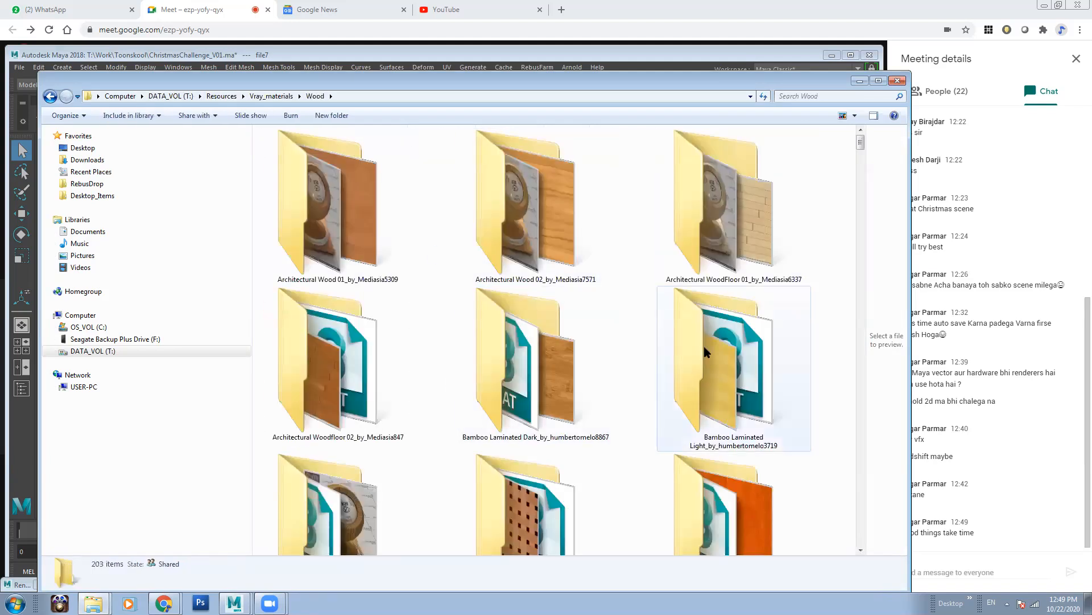
left_click_drag(860, 148, 869, 201)
double_click(341, 269)
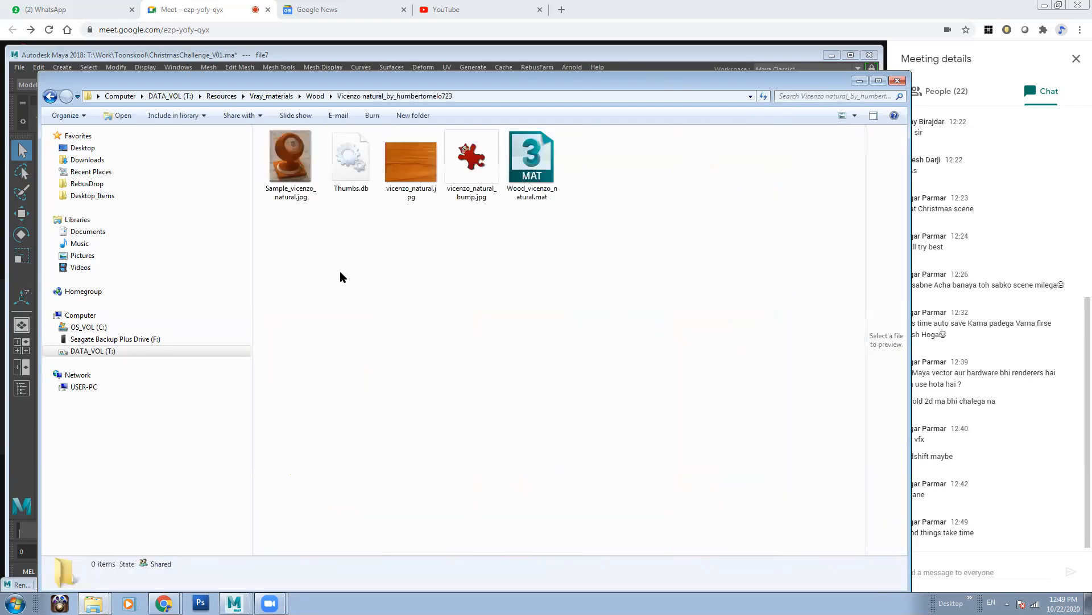
Step: Copy the path of the Vicenzo natural folder and open that folder in Maya's image file browser
left_click(483, 97)
right_click(485, 97)
left_click(522, 133)
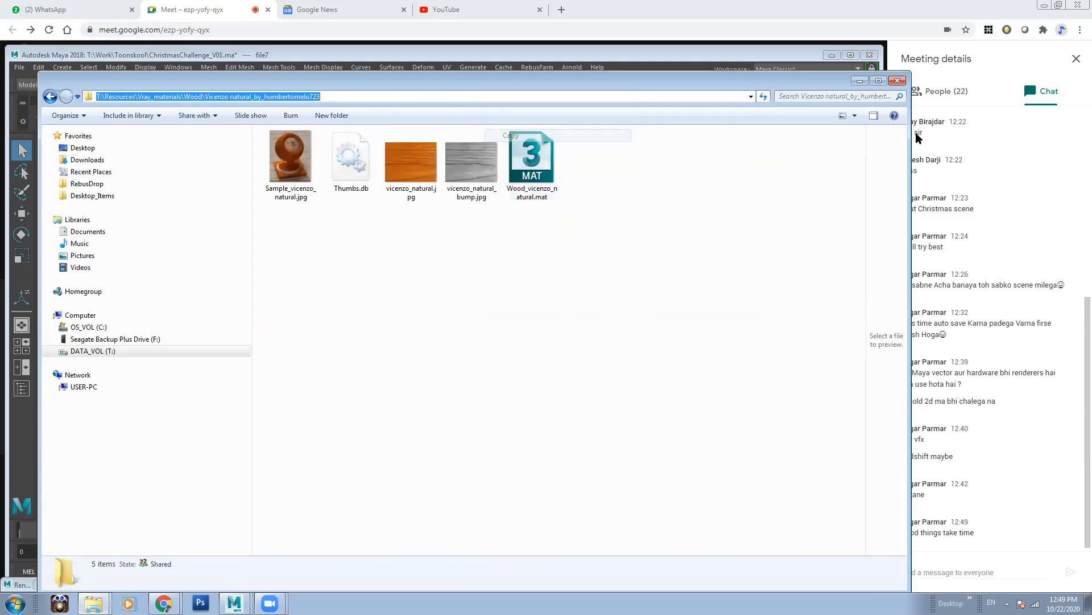
left_click(859, 82)
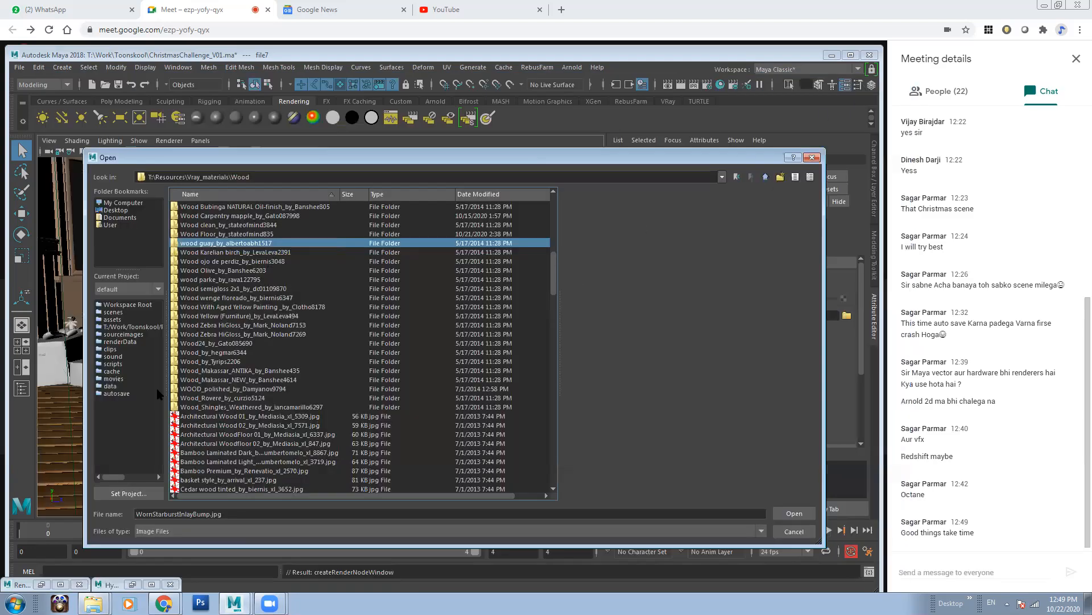
triple_click(232, 514)
key("ctrl+v")
key("Return")
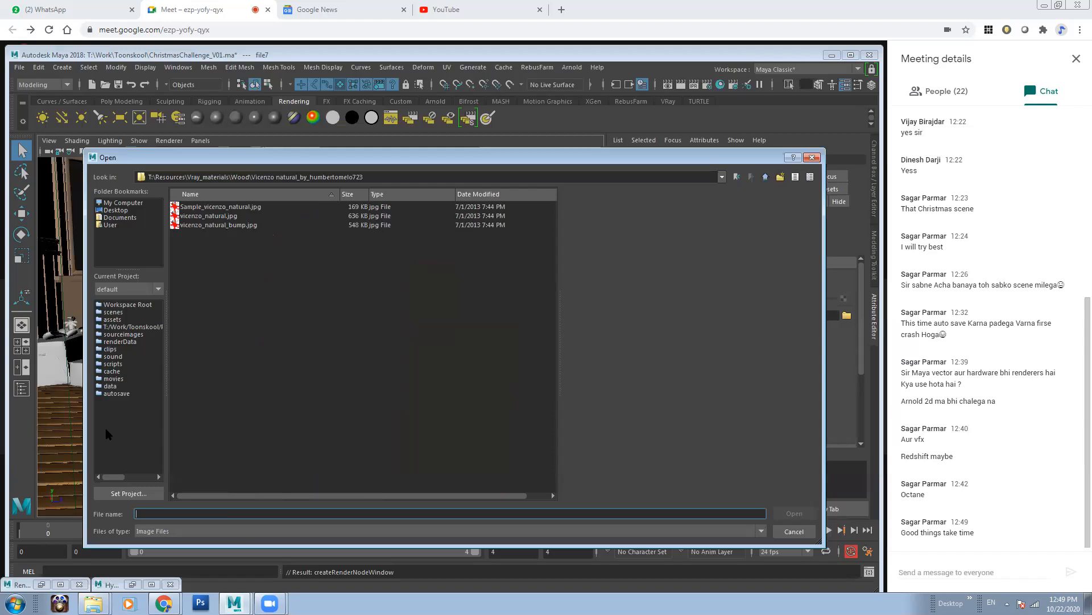
Step: Preview the images in the folder and load vicenzo_natural.jpg as the dresser's colour texture
left_click(228, 217)
left_click(234, 225)
left_click(234, 216)
left_click(240, 208)
left_click(246, 216)
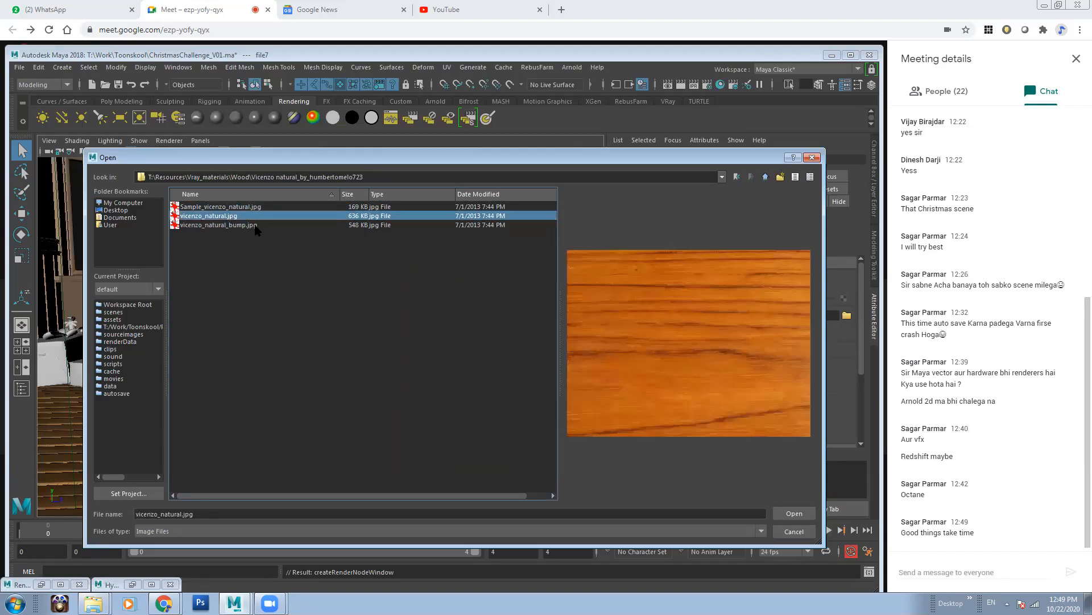
left_click(794, 513)
Step: Examine the wood grain on the dresser's drawers from close up and from the side
scroll(369, 330, "up", 5)
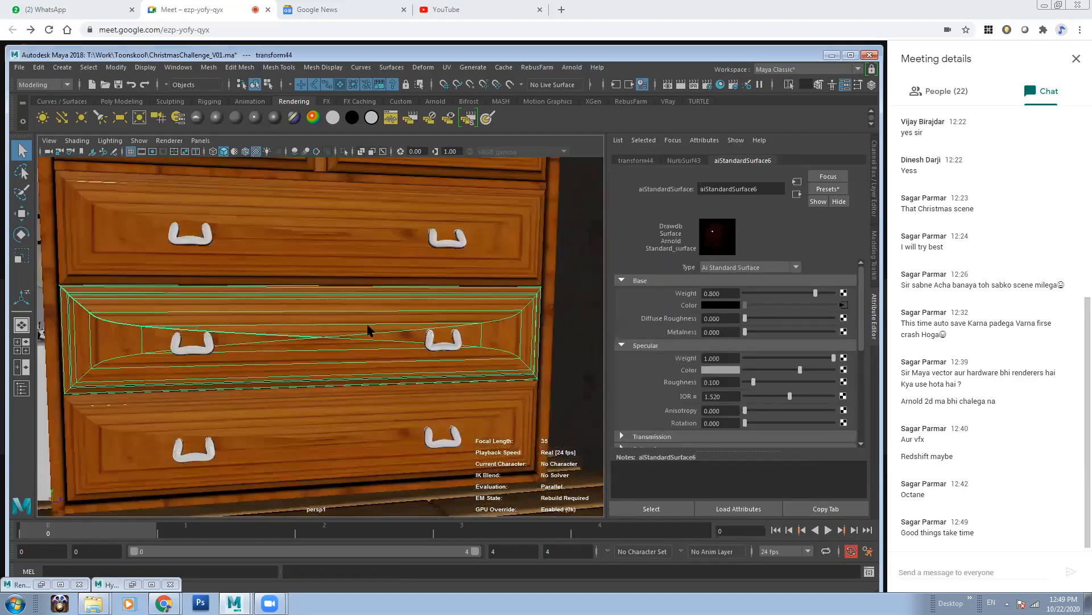
scroll(415, 338, "down", 6)
left_click_drag(414, 338, 359, 312, "alt")
scroll(440, 332, "down", 3)
scroll(359, 309, "up", 4)
left_click(357, 303)
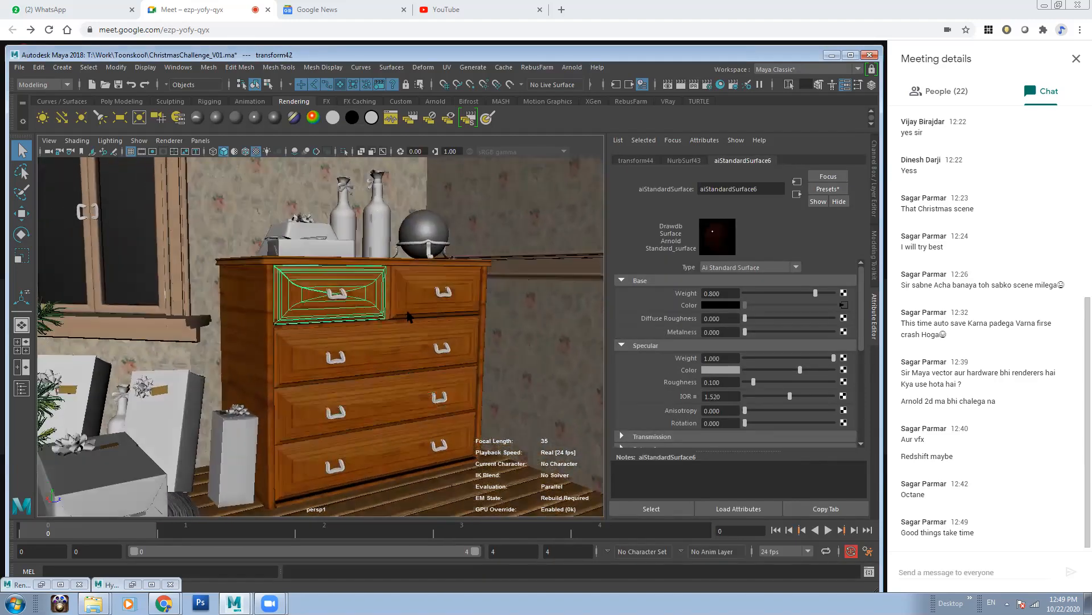
left_click(423, 298)
Step: Replace the material of the wrapped bottles on the dresser with the Plastic preset
left_click_drag(380, 374, 398, 333, "alt")
left_click(397, 330)
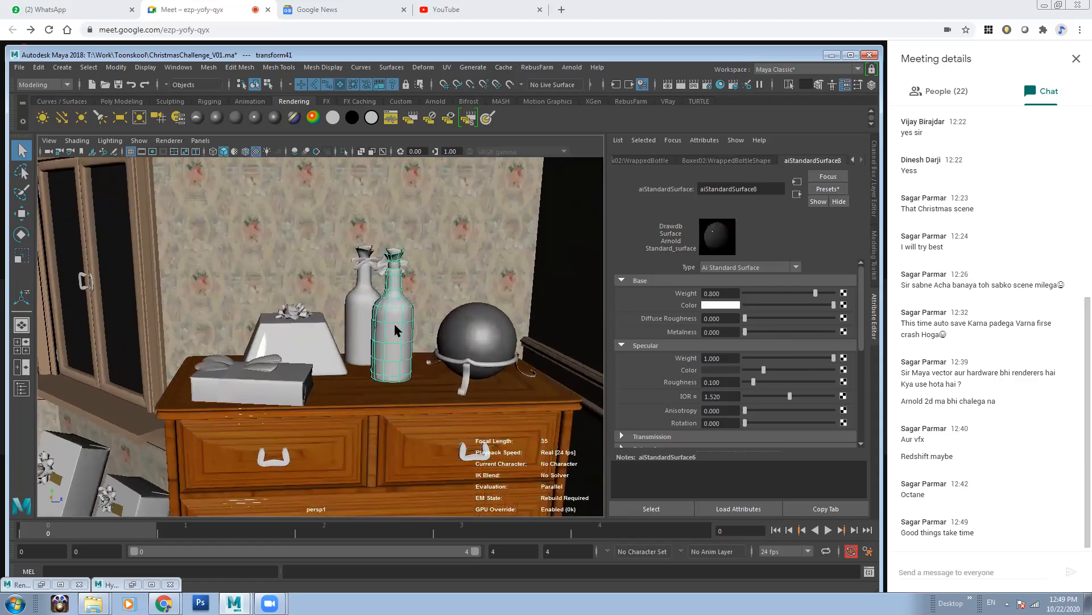
left_click(731, 308)
left_click(841, 191)
mouse_move(911, 448)
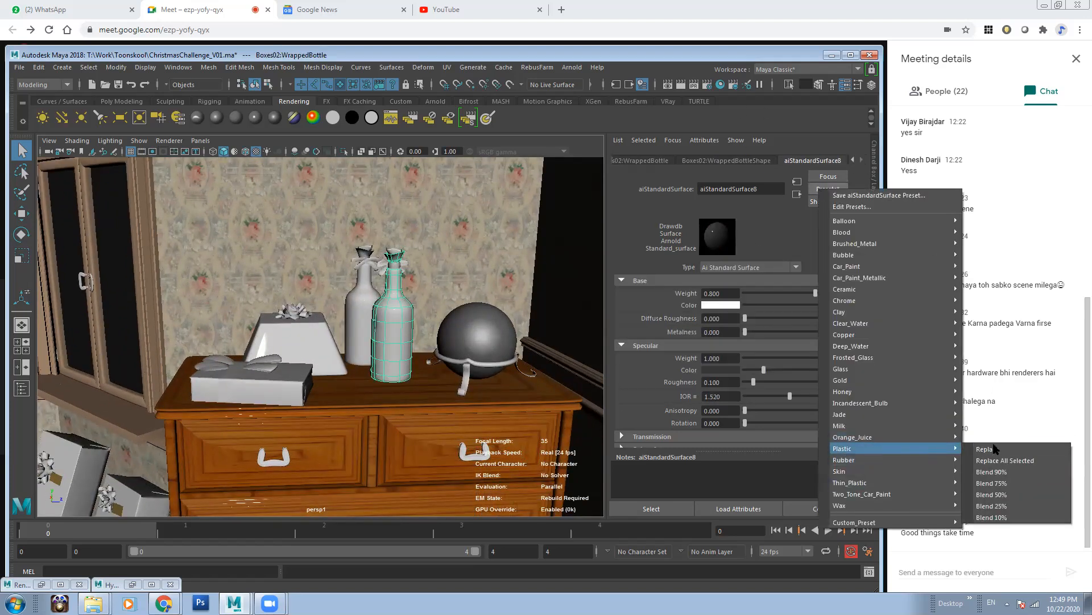
left_click(1023, 451)
Step: Replace the material of the rounded pyramid gift box on the dresser with the Balloon preset
left_click(301, 338)
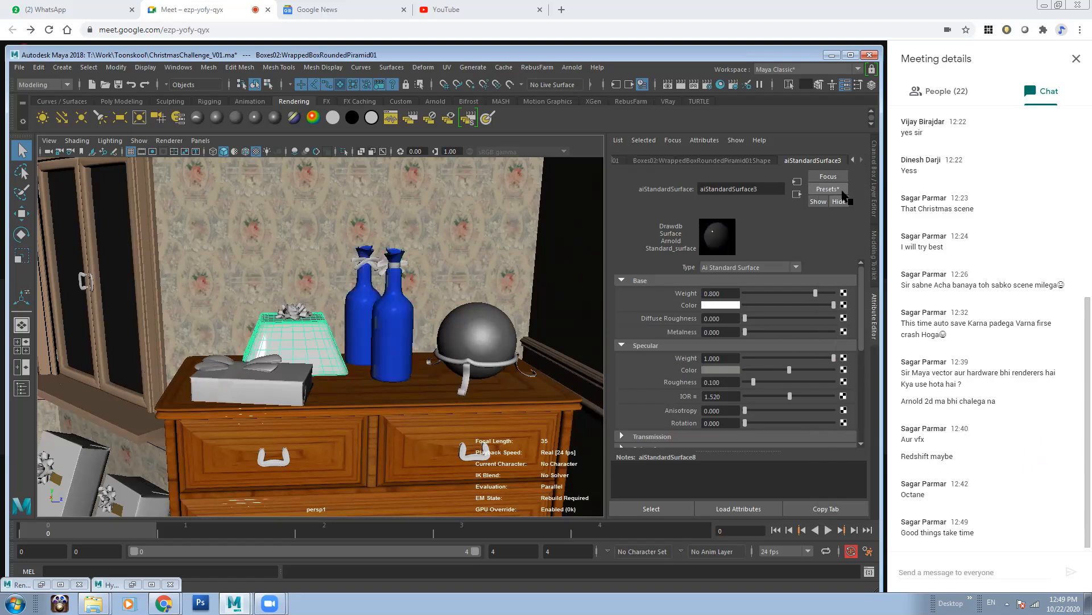
left_click(817, 192)
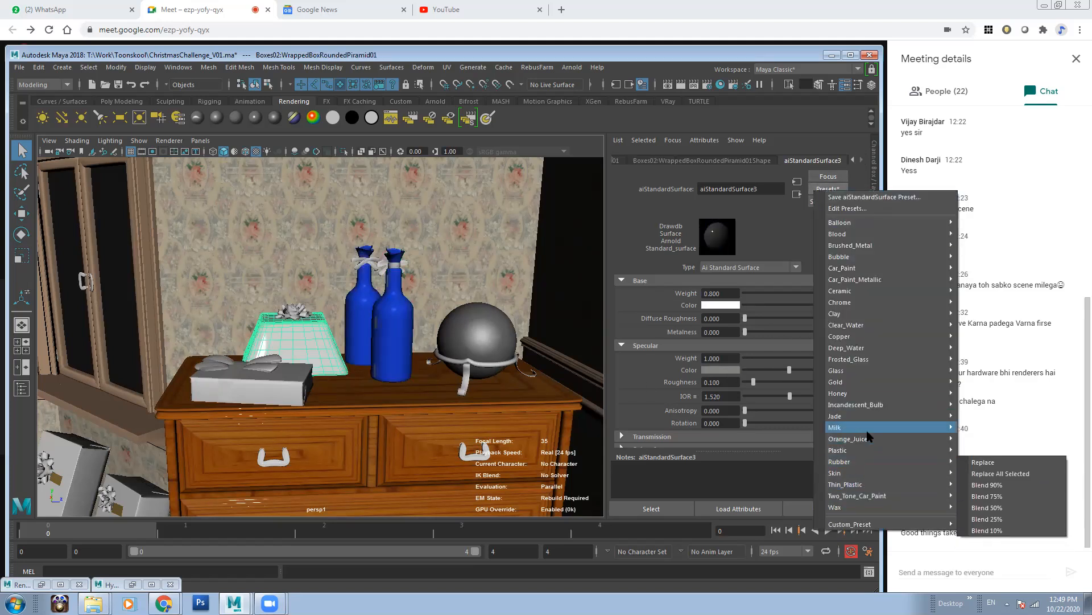
mouse_move(859, 462)
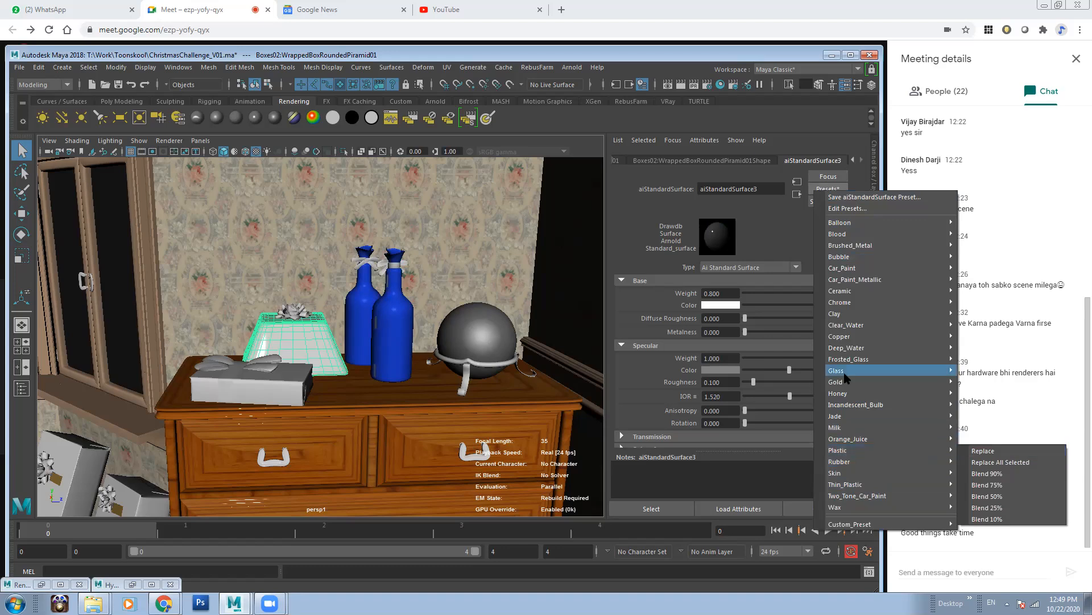
mouse_move(860, 227)
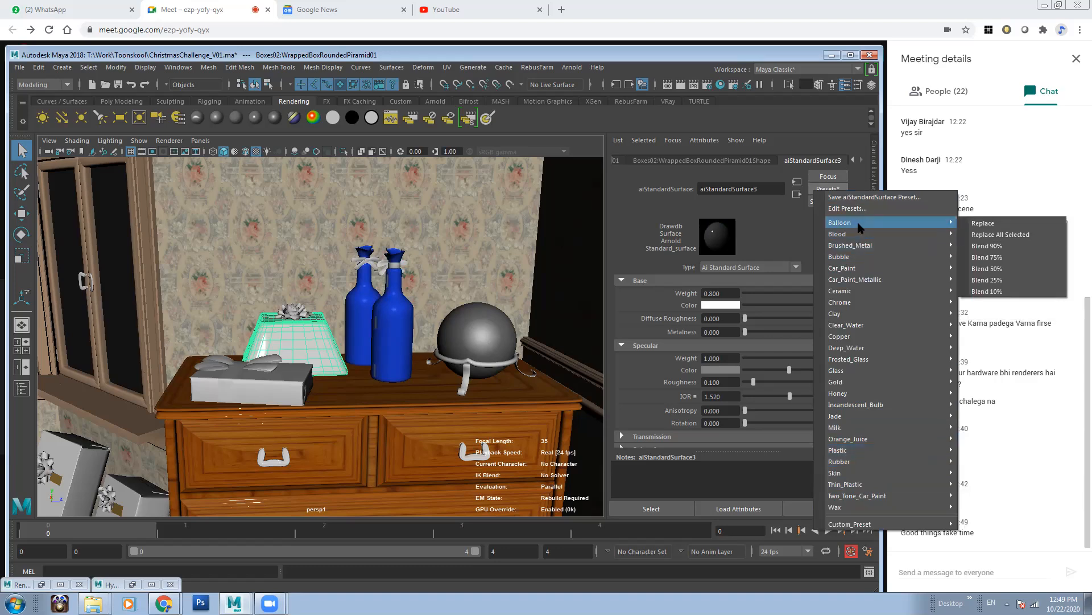
left_click(977, 226)
Step: Replace the material of the bow on the red gift box under the tree with the Gold preset
left_click_drag(417, 301, 433, 346, "alt")
left_click(343, 377)
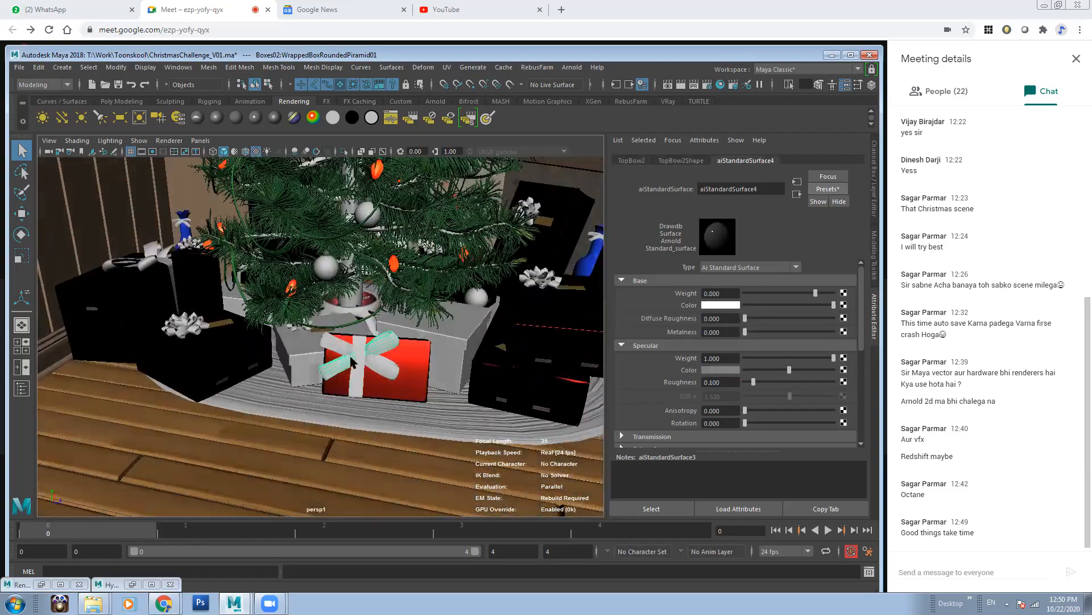
left_click(825, 189)
mouse_move(922, 224)
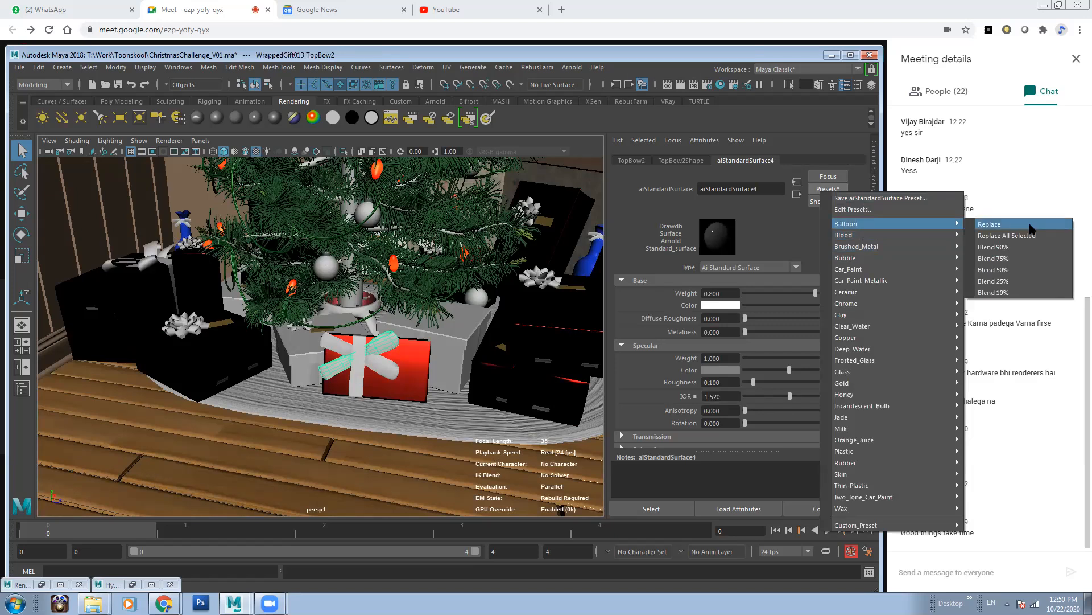
mouse_move(865, 376)
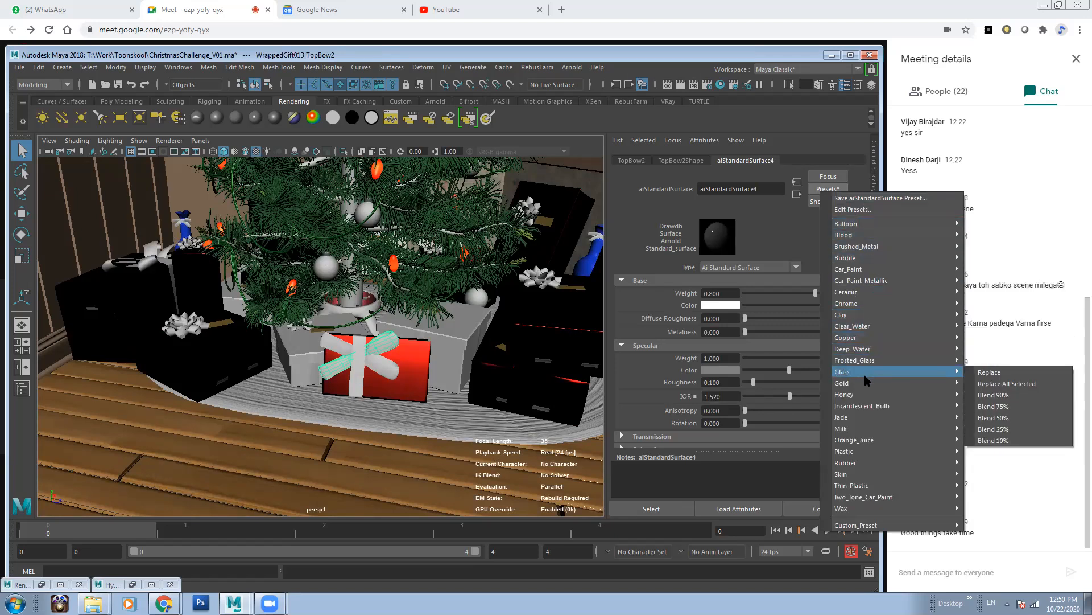
left_click(987, 394)
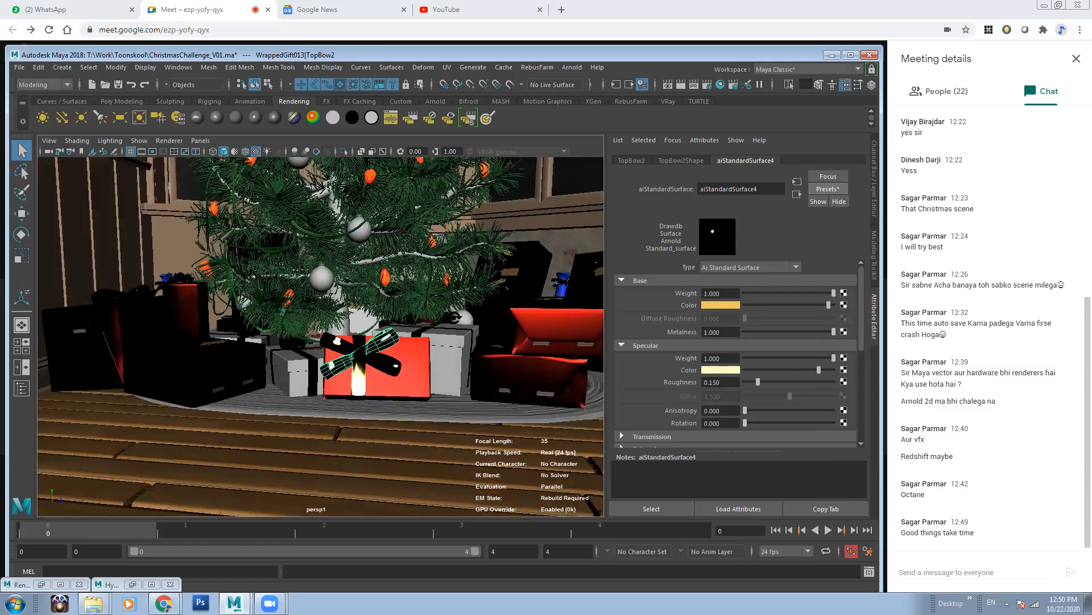
Step: Replace the material of the white gift box lid behind the red box with the Car_Paint preset
left_click_drag(455, 317, 475, 340, "alt")
left_click(435, 316)
left_click(825, 190)
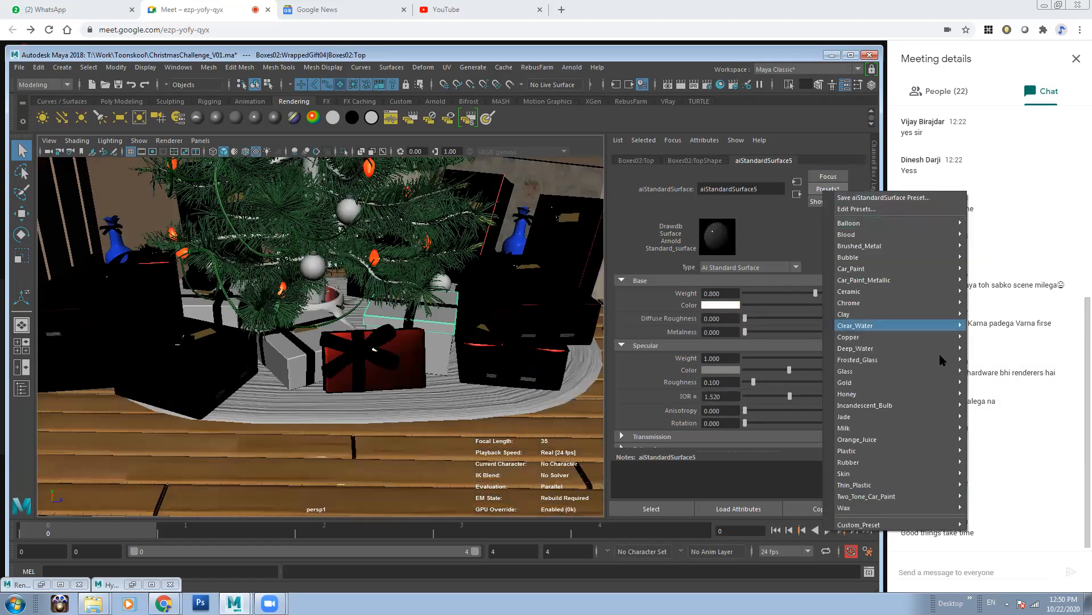
mouse_move(871, 462)
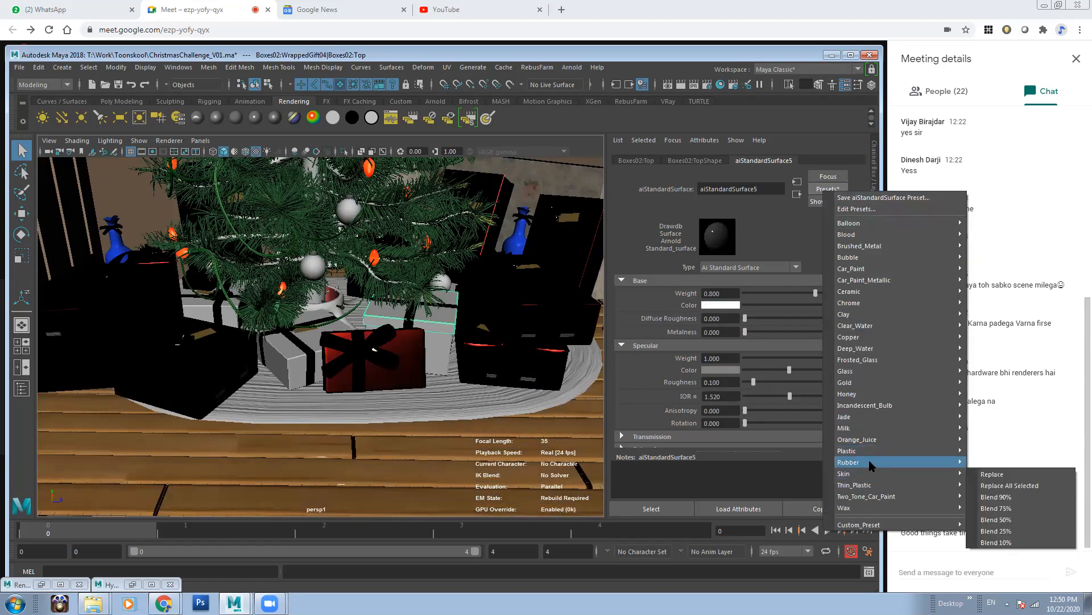
mouse_move(885, 238)
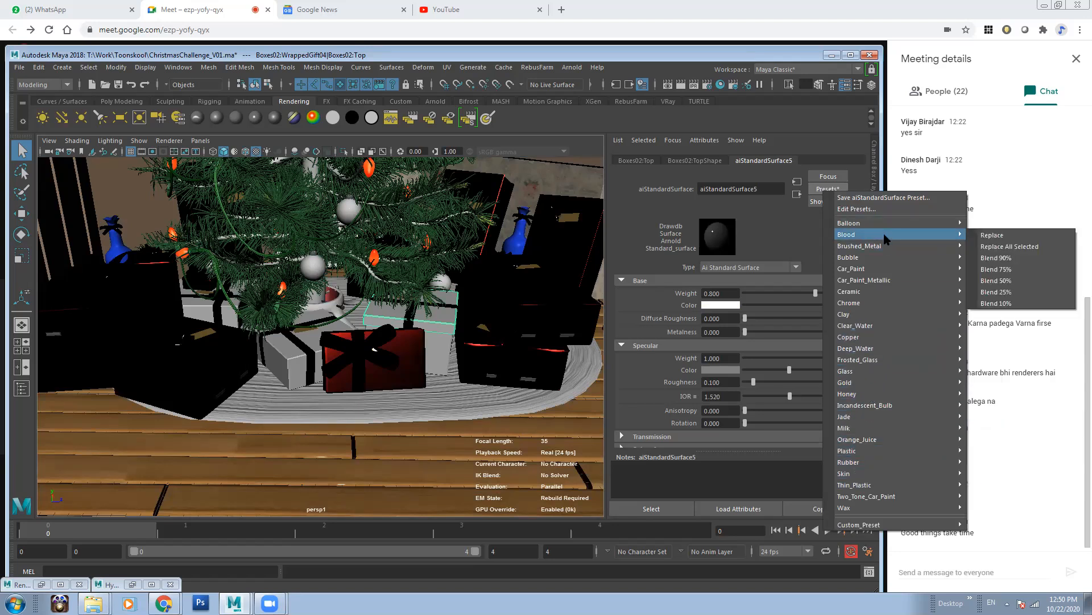
mouse_move(885, 269)
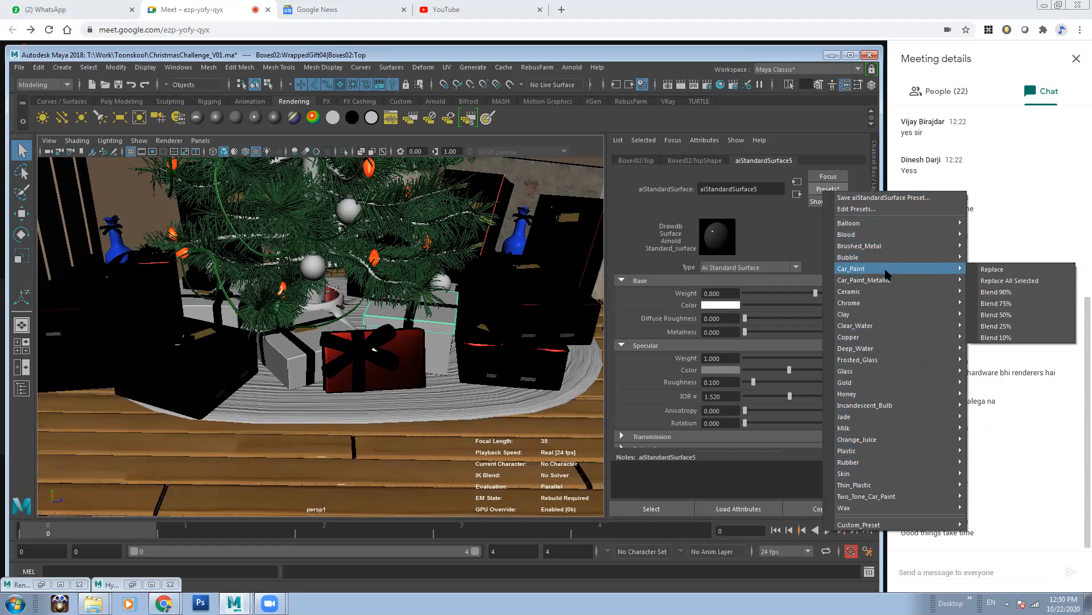
left_click(993, 269)
Step: Replace the material of the ball ornaments on the Christmas tree with the Copper preset
left_click(447, 375)
left_click_drag(454, 356, 393, 299, "alt")
left_click(383, 278)
left_click(841, 191)
mouse_move(881, 340)
left_click(1012, 338)
Step: Change the material type of the light bulbs on the Christmas tree to Ai Standard Surface
scroll(401, 254, "down", 2)
middle_click_drag(401, 254, 390, 401, "alt")
scroll(295, 288, "up", 3)
left_click_drag(294, 288, 321, 293, "alt")
left_click(291, 269)
left_click_drag(436, 347, 438, 315, "alt")
left_click(432, 321)
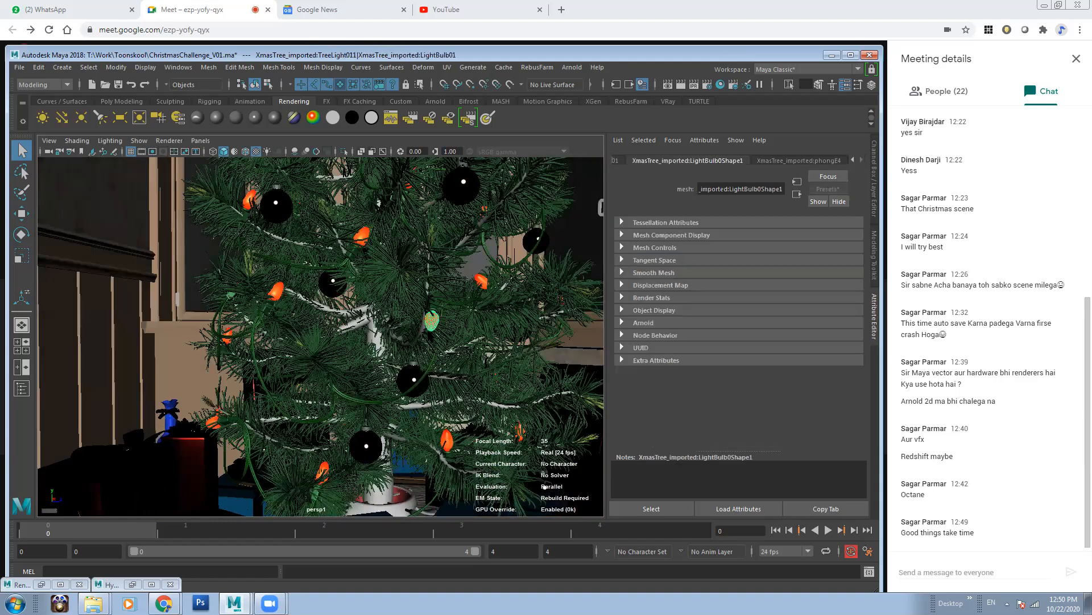
left_click_drag(545, 487, 553, 475, "alt")
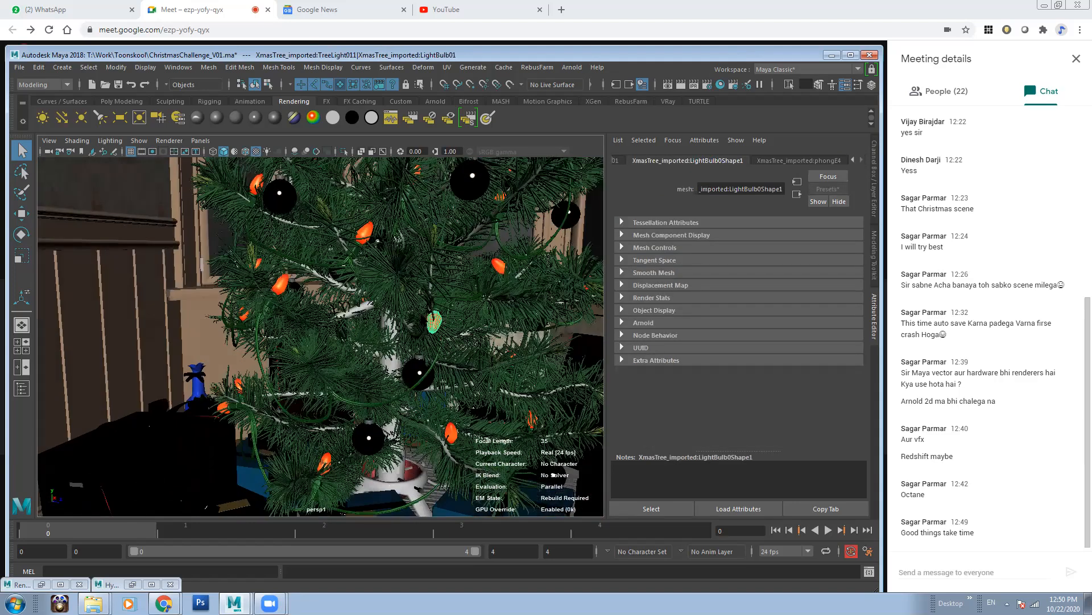
left_click(860, 160)
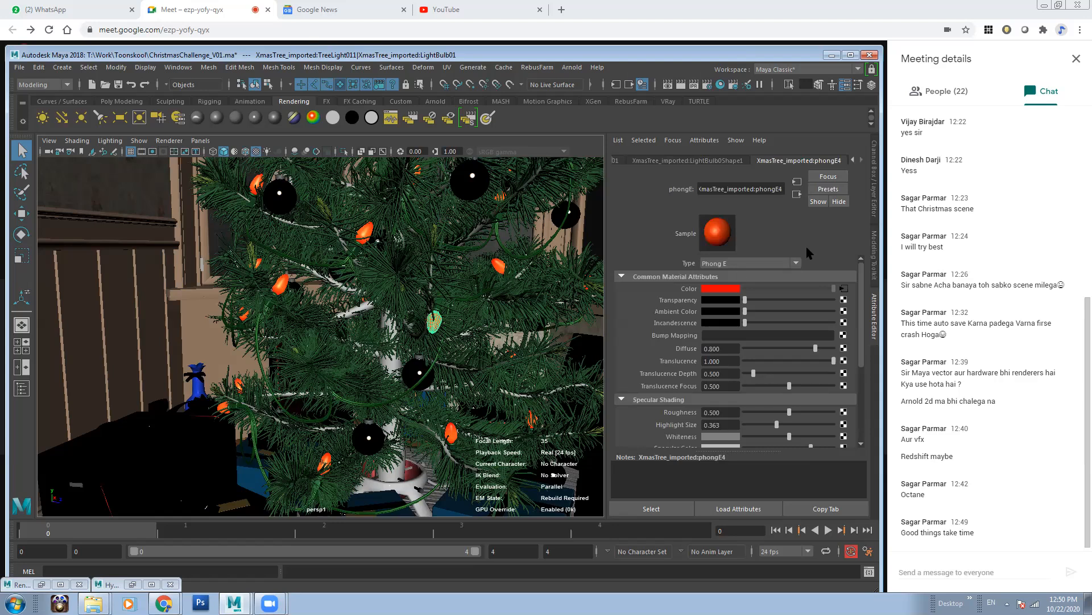
left_click(754, 263)
left_click_drag(799, 349, 808, 336)
left_click_drag(808, 319, 798, 294)
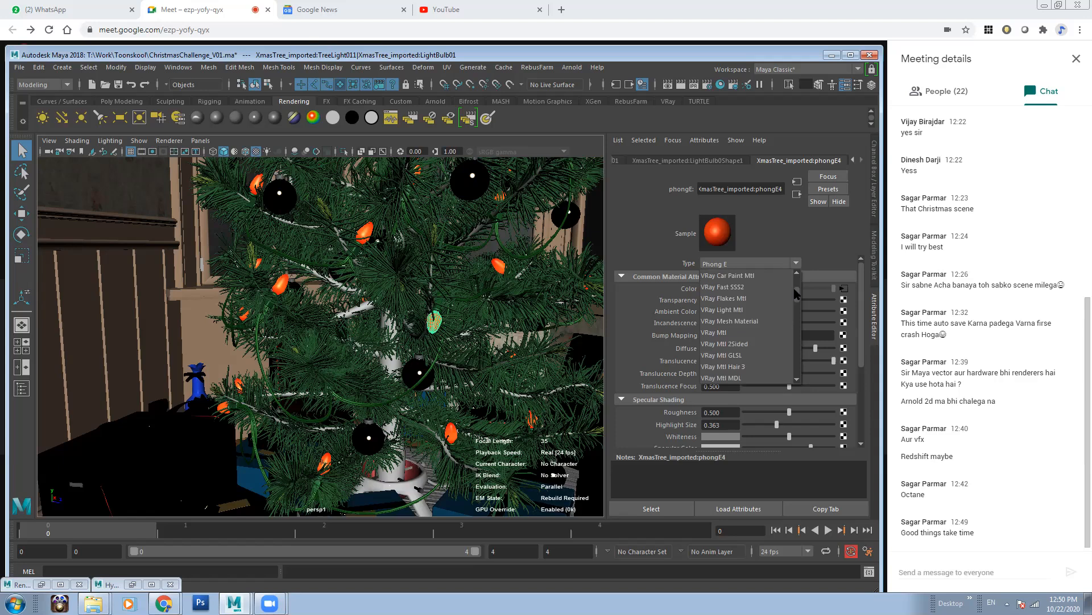
left_click_drag(795, 291, 796, 329)
scroll(775, 328, "down", 2)
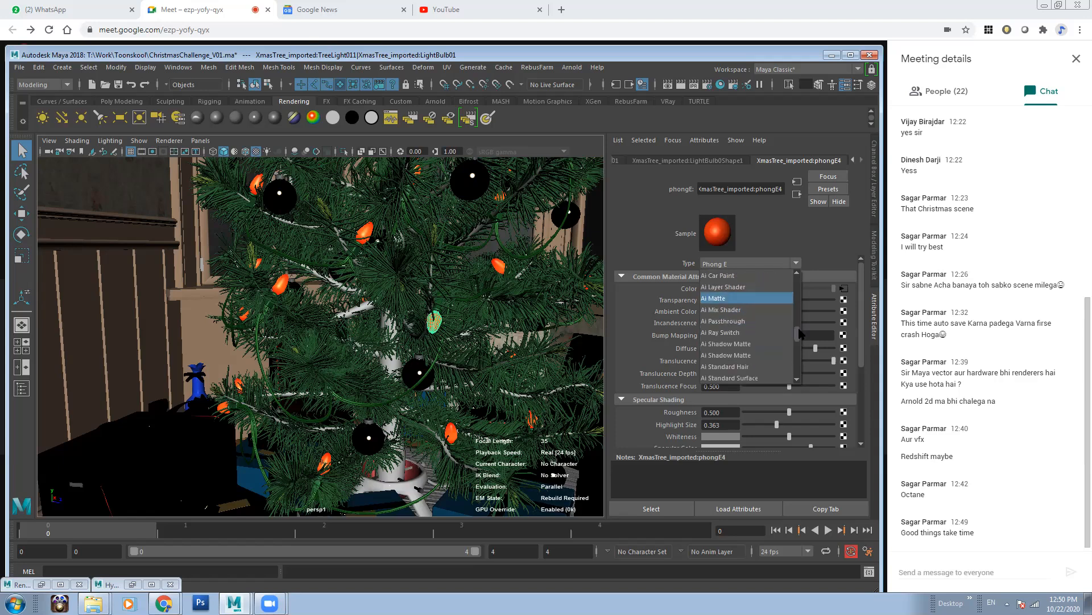
left_click(764, 344)
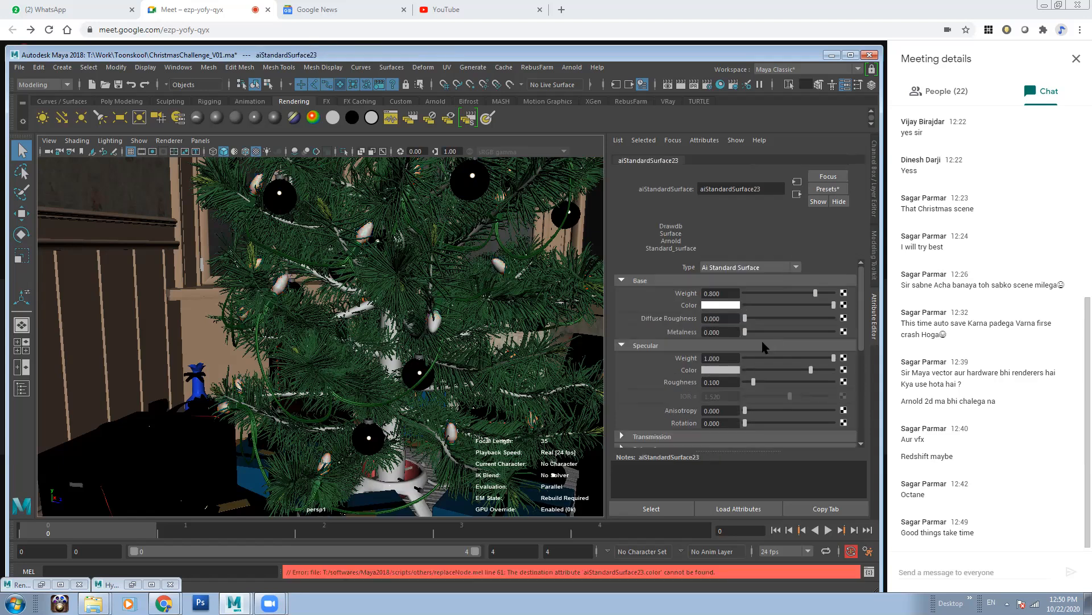
Step: Replace the new surface material of the tree's light bulbs with the Glass preset
left_click(435, 323)
left_click(863, 162)
left_click(830, 163)
left_click(828, 188)
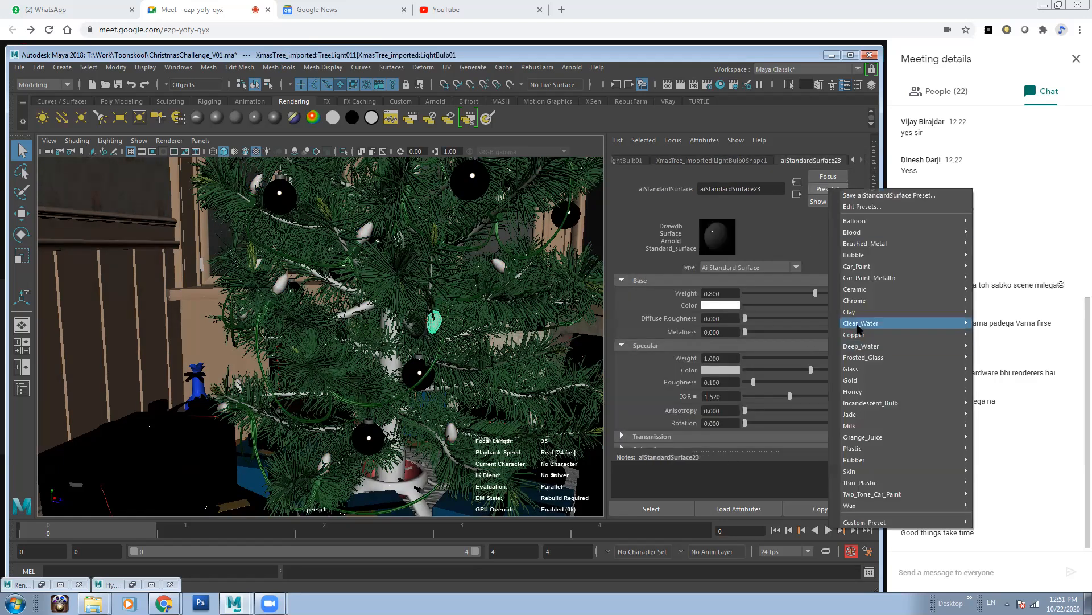
mouse_move(869, 365)
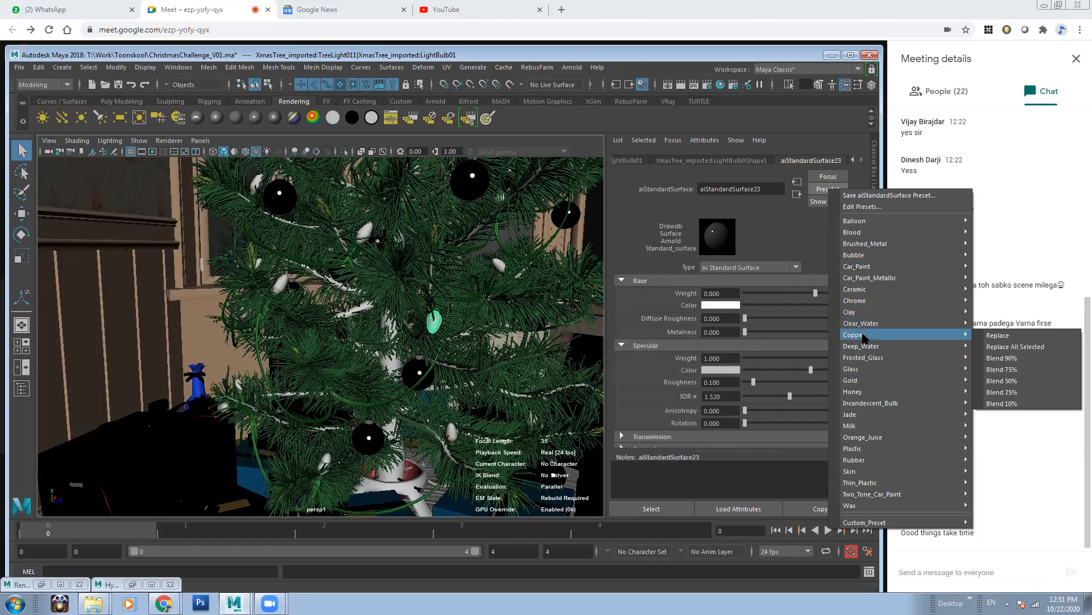
left_click(1003, 370)
Step: Select the filament inside the glass light bulb from close up, using wireframe display to reach it
left_click_drag(432, 341, 365, 336, "alt")
scroll(322, 278, "up", 10)
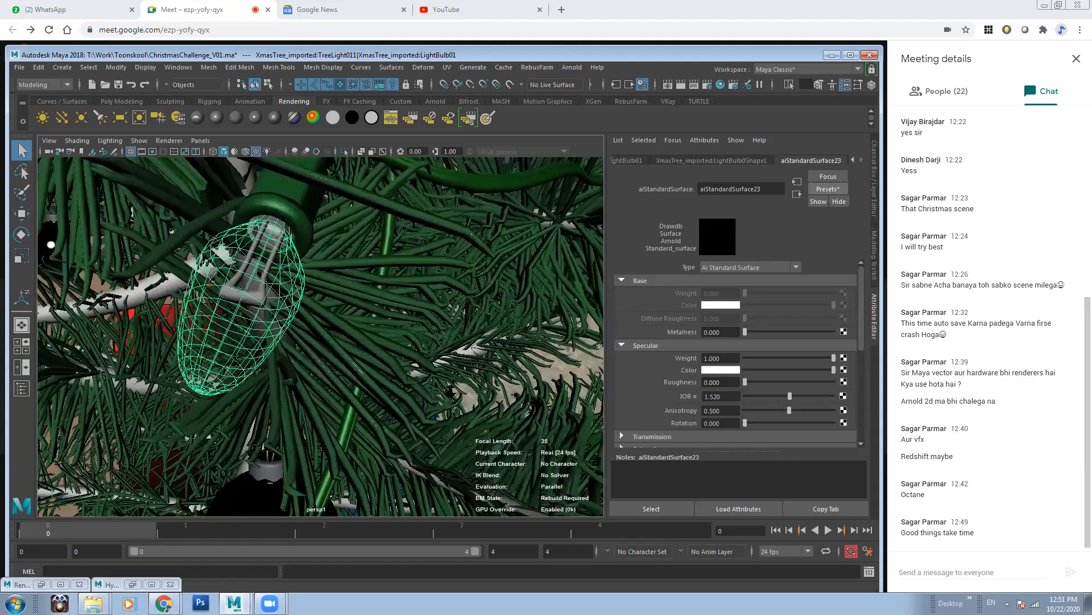
middle_click_drag(322, 278, 350, 278, "alt")
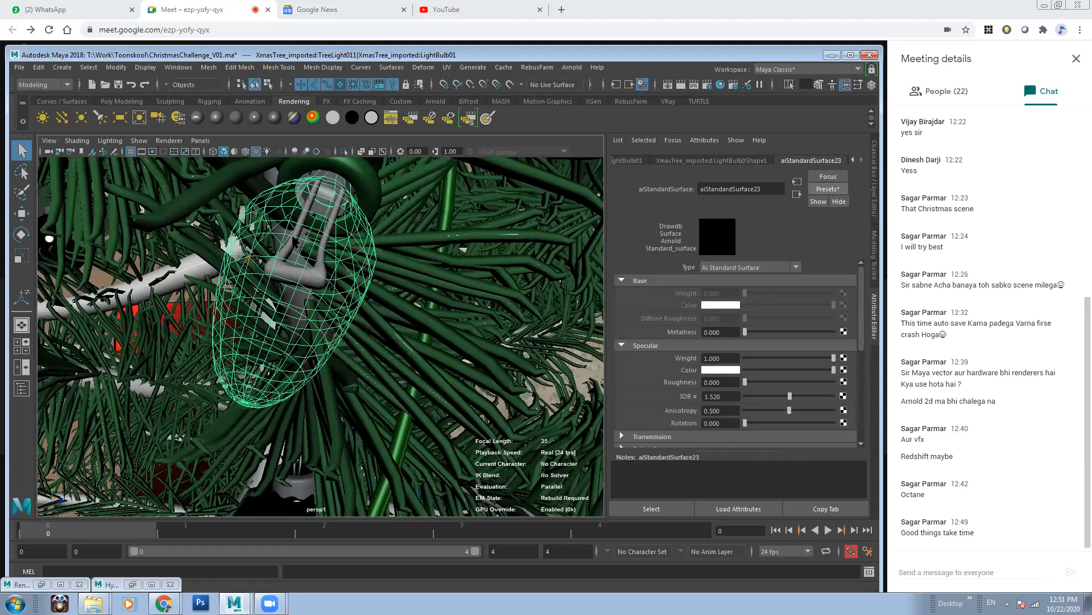
key("4")
left_click(316, 280)
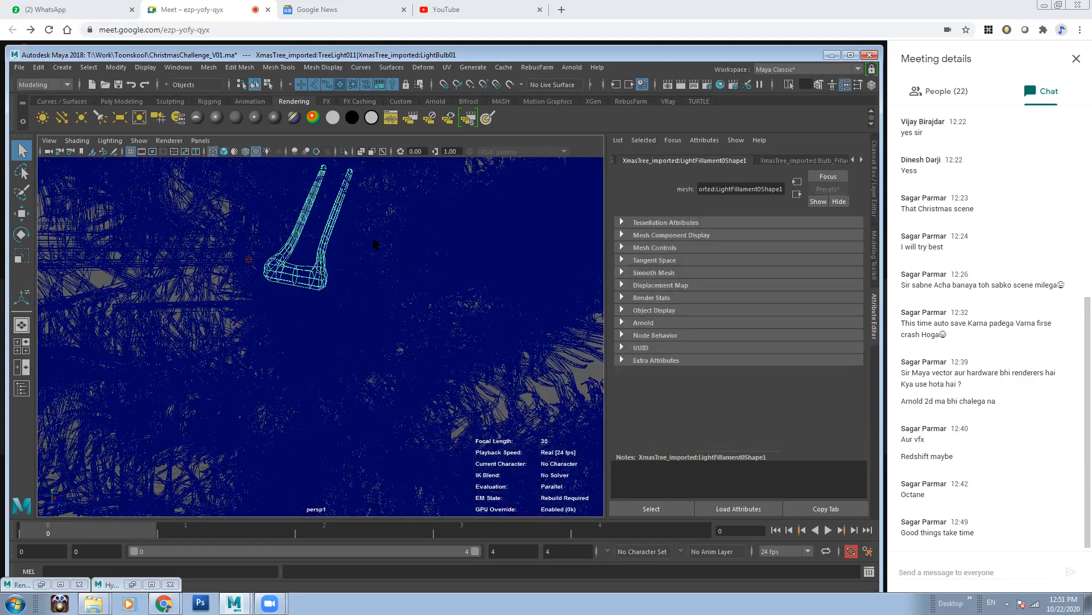
key("5")
scroll(305, 265, "down", 3)
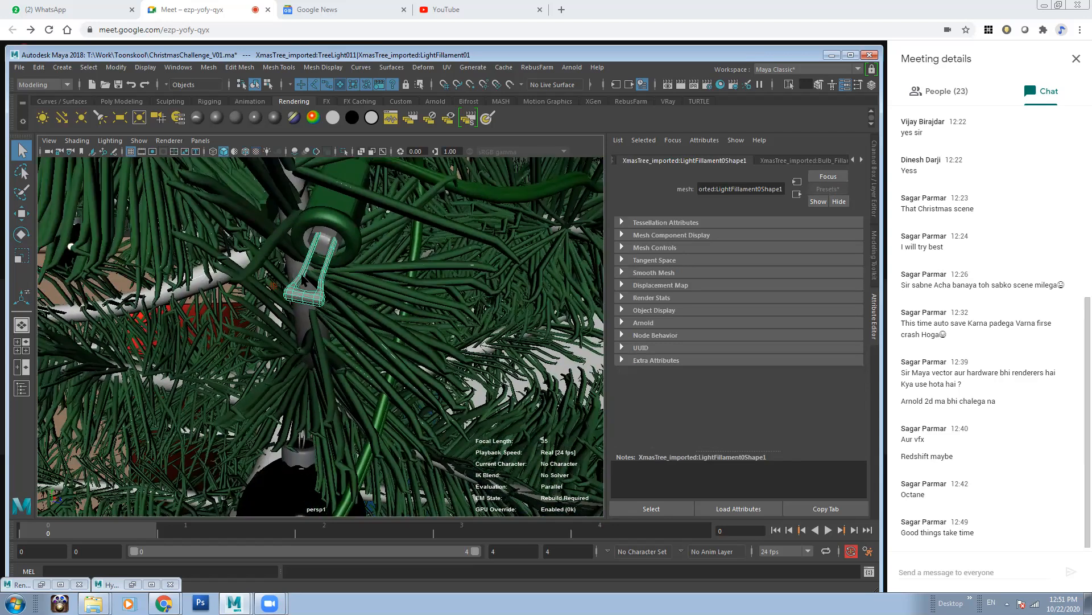
Step: Overlay wireframes on the shaded view and view the bulb with its filament from the side
left_click(85, 140)
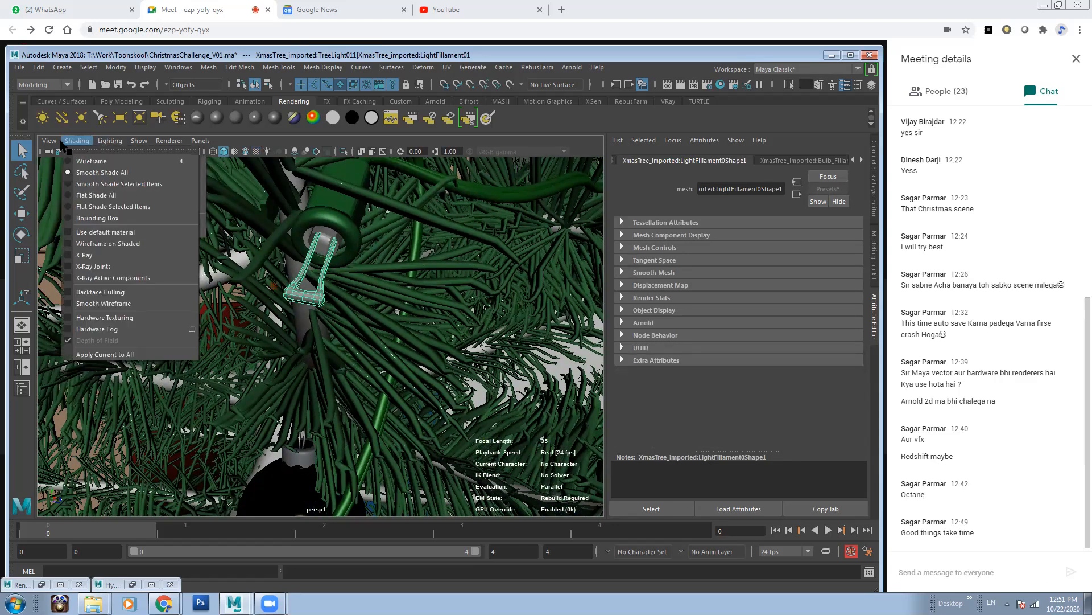
left_click(102, 243)
left_click_drag(335, 298, 416, 302, "alt")
right_click_drag(415, 302, 450, 310, "alt")
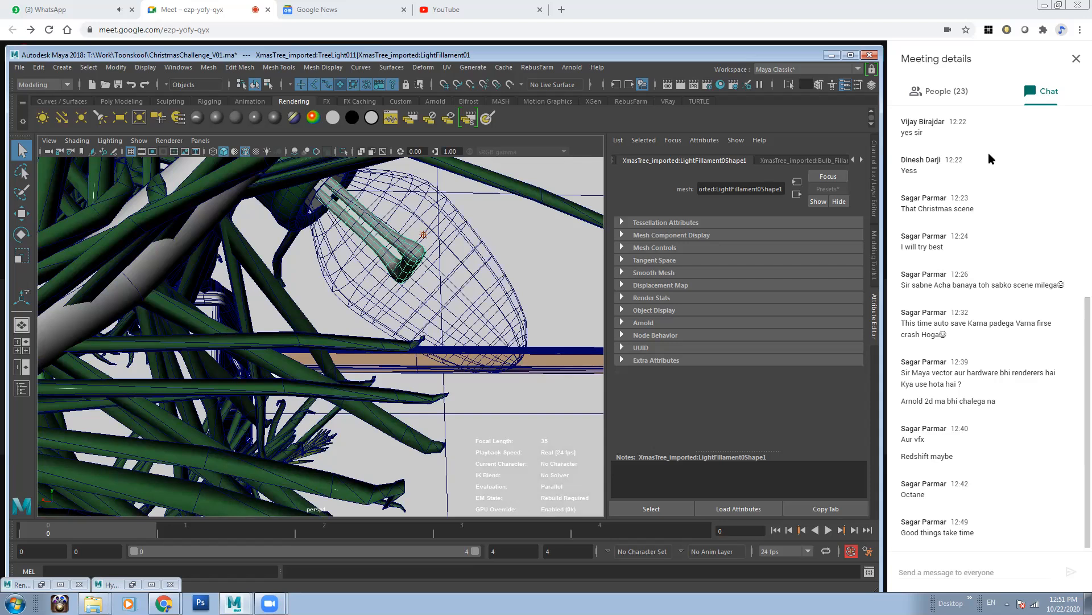
Step: Change the material type of the bulb's filament to Ai Standard Surface
left_click(862, 160)
left_click(825, 161)
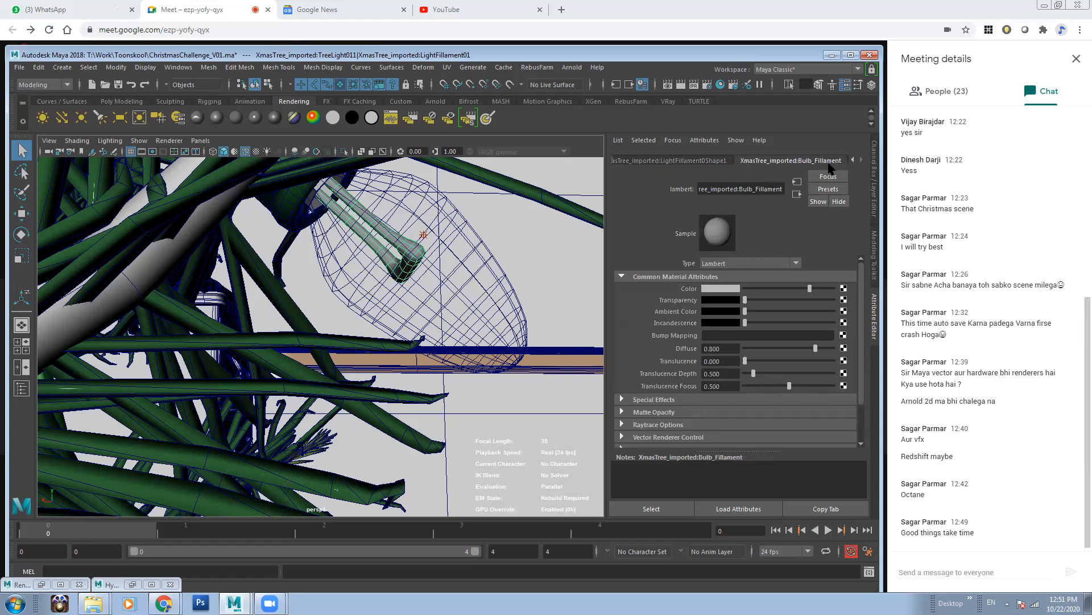
left_click(767, 261)
left_click_drag(797, 354, 799, 343)
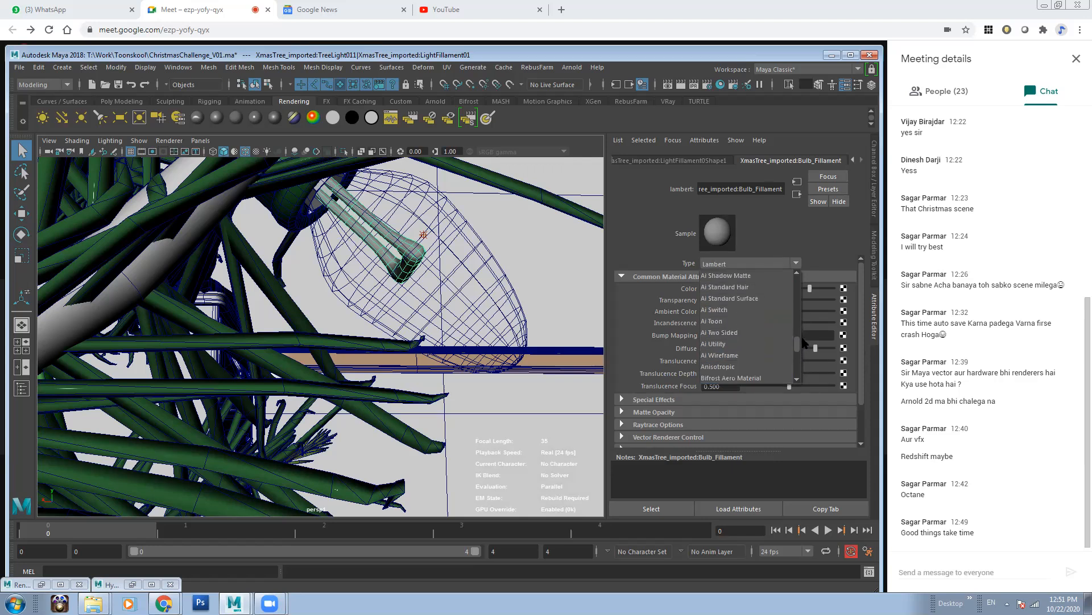
left_click(751, 302)
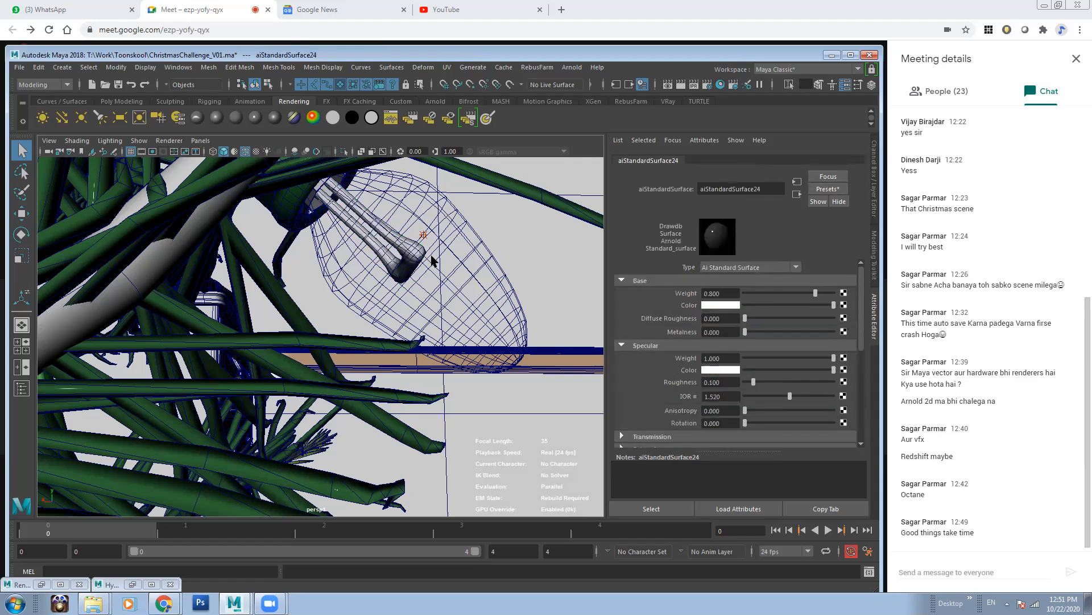
Step: Replace the filament's surface material with the Incandescent_Bulb preset
left_click(838, 189)
mouse_move(908, 406)
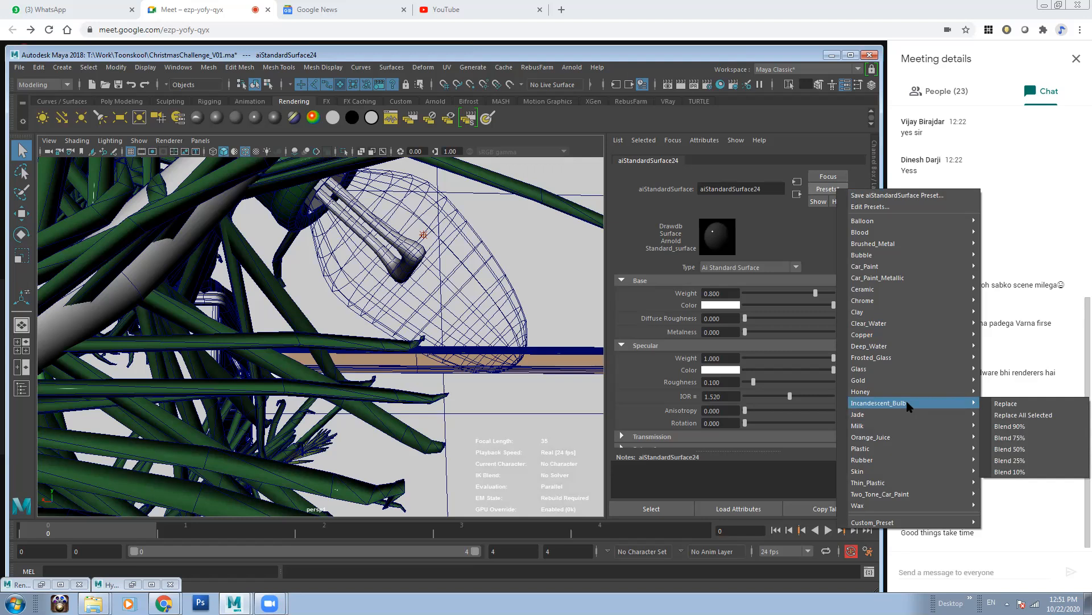
left_click(1016, 403)
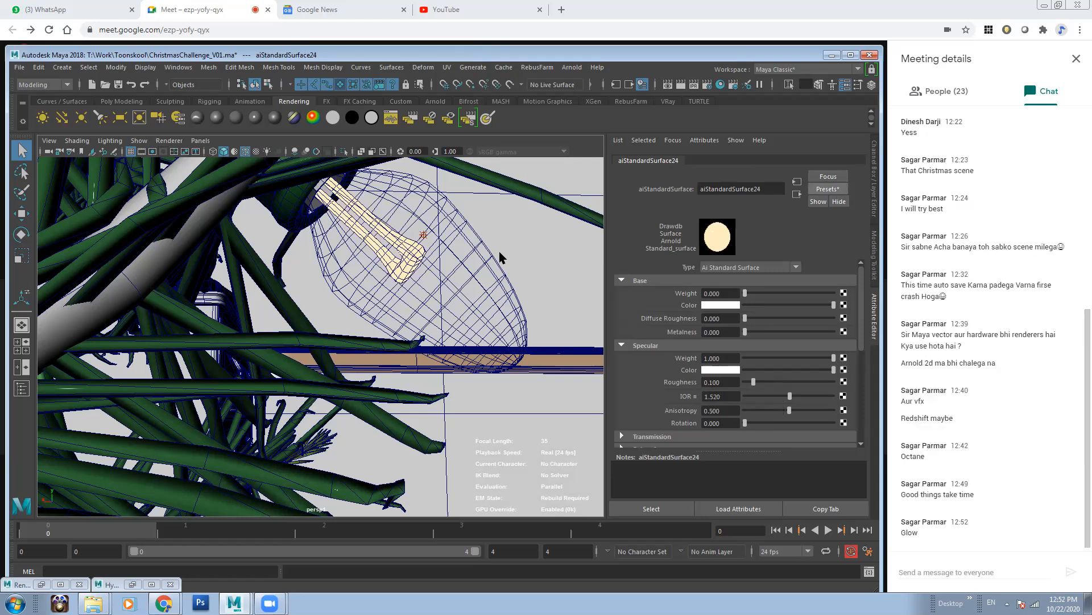
Step: Examine the filament and its glass bulb from several angles, up close and from across the room
left_click_drag(457, 261, 433, 279, "alt")
scroll(392, 336, "down", 10)
scroll(398, 296, "up", 10)
left_click_drag(319, 273, 336, 268, "alt")
middle_click_drag(336, 267, 398, 335, "alt")
scroll(364, 330, "down", 8)
scroll(364, 330, "up", 5)
scroll(325, 330, "up", 5)
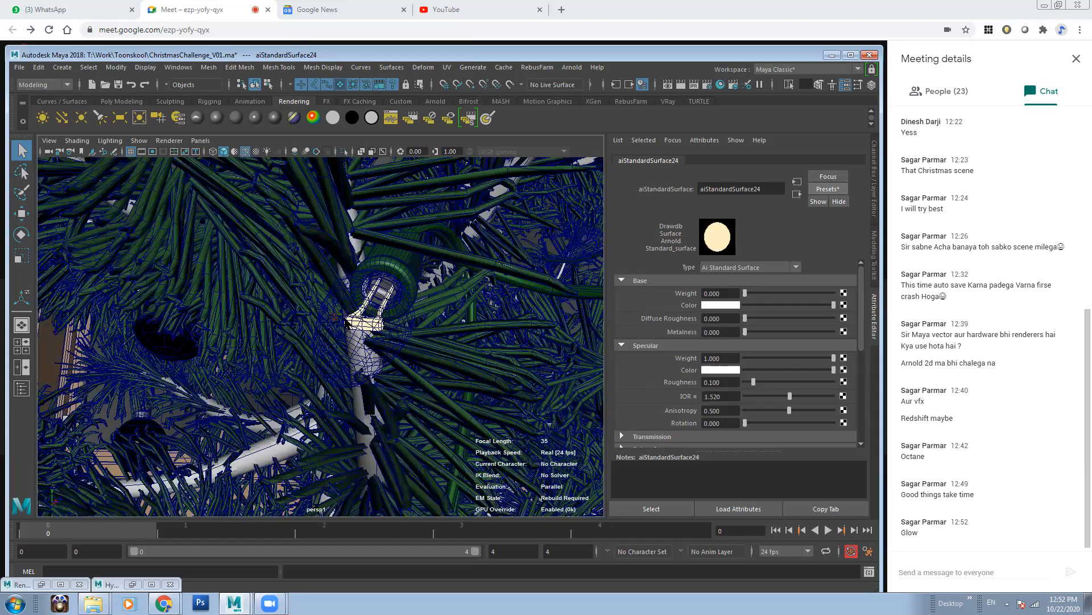
left_click_drag(375, 310, 391, 300, "alt")
scroll(391, 299, "up", 3)
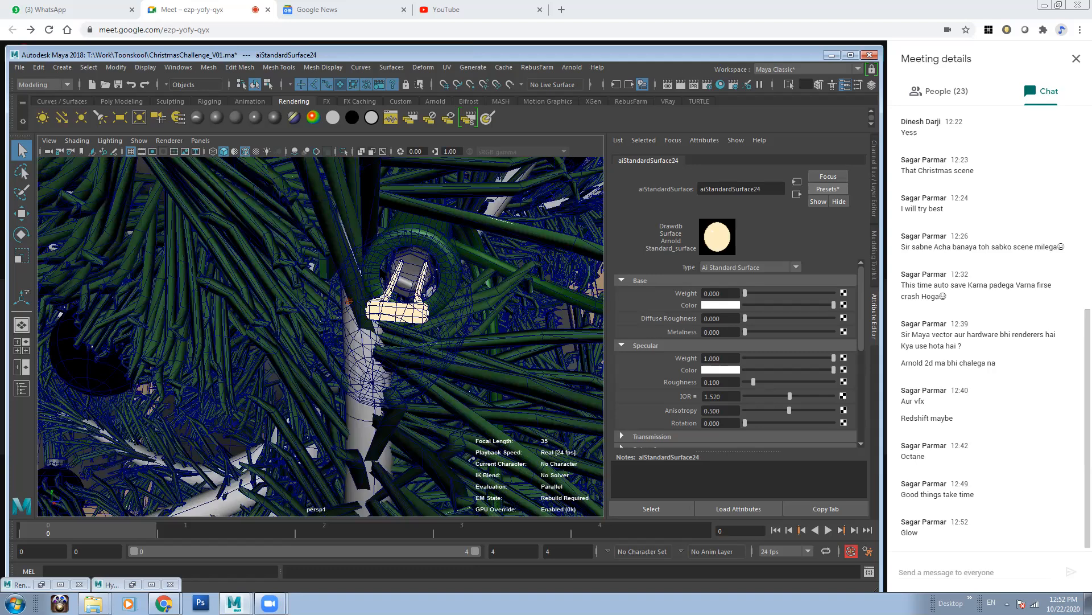
left_click_drag(454, 299, 460, 319, "alt")
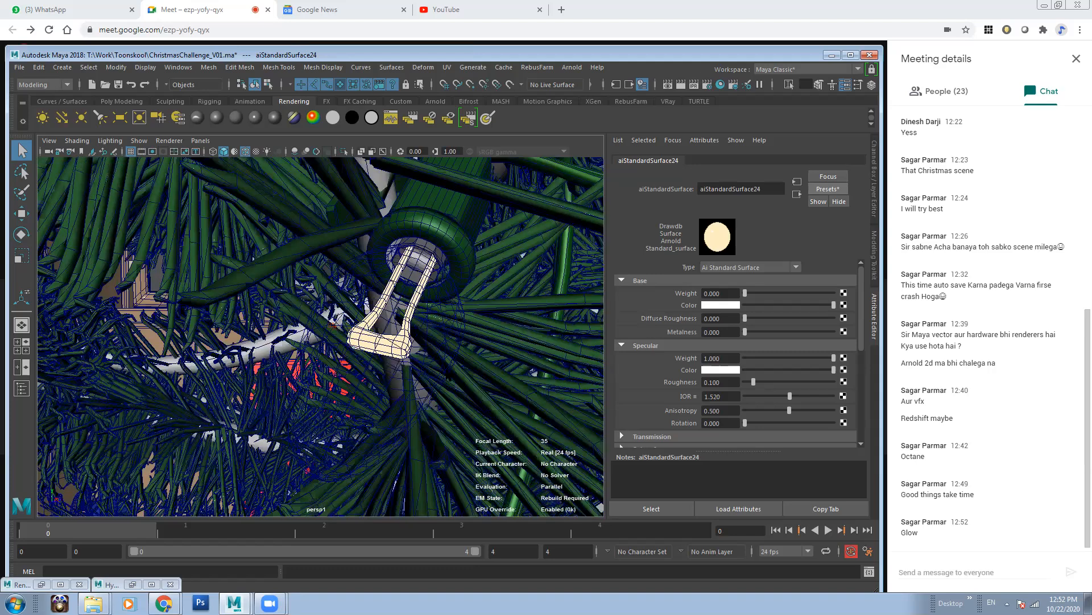
left_click(421, 384)
scroll(418, 187, "down", 3)
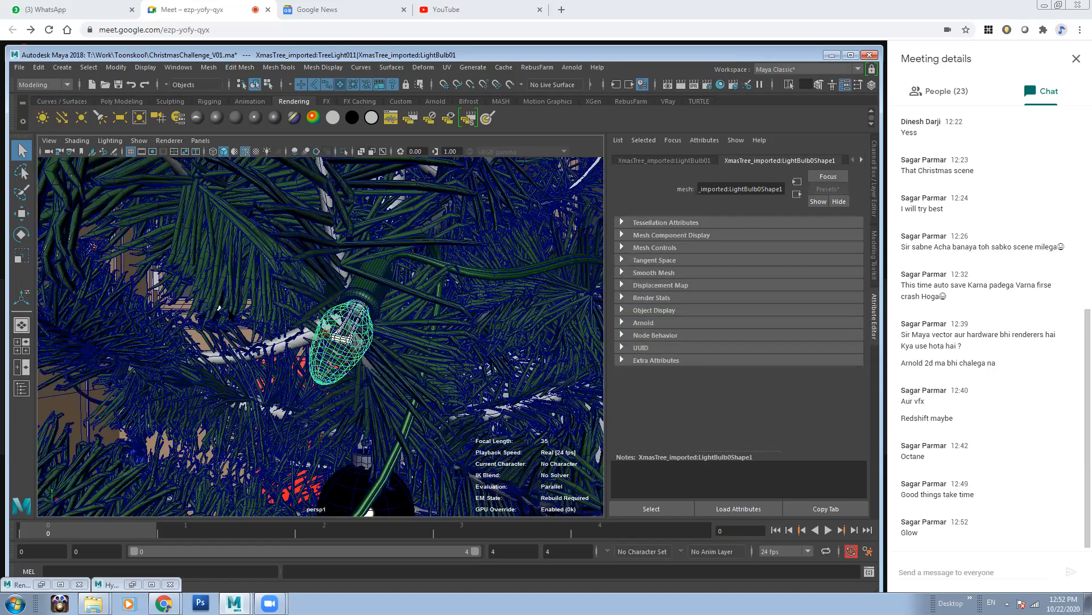
left_click_drag(385, 335, 428, 330, "alt")
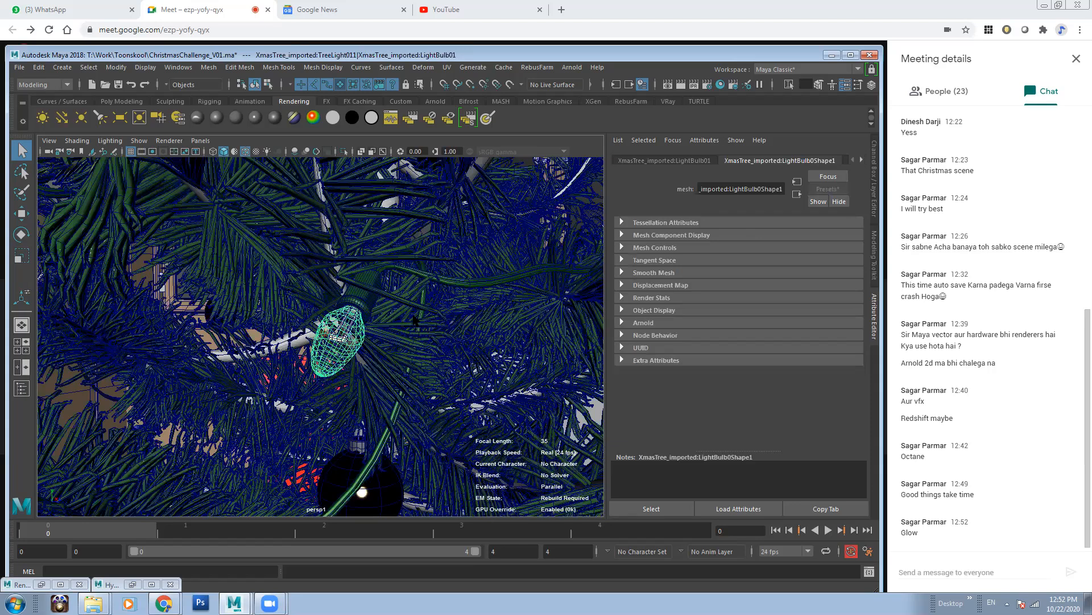
scroll(493, 362, "down", 5)
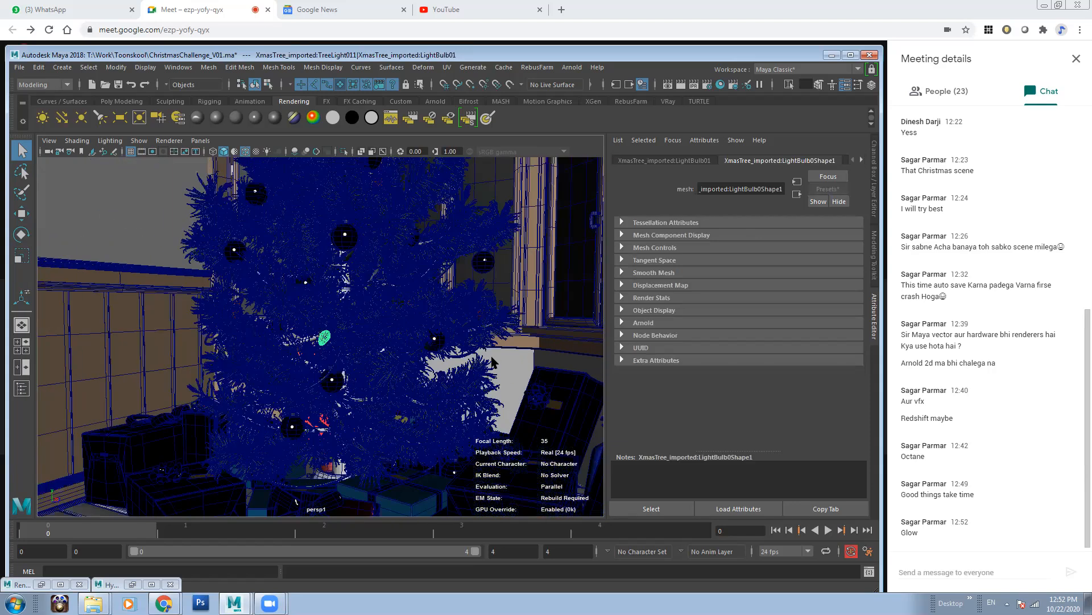
scroll(287, 340, "down", 3)
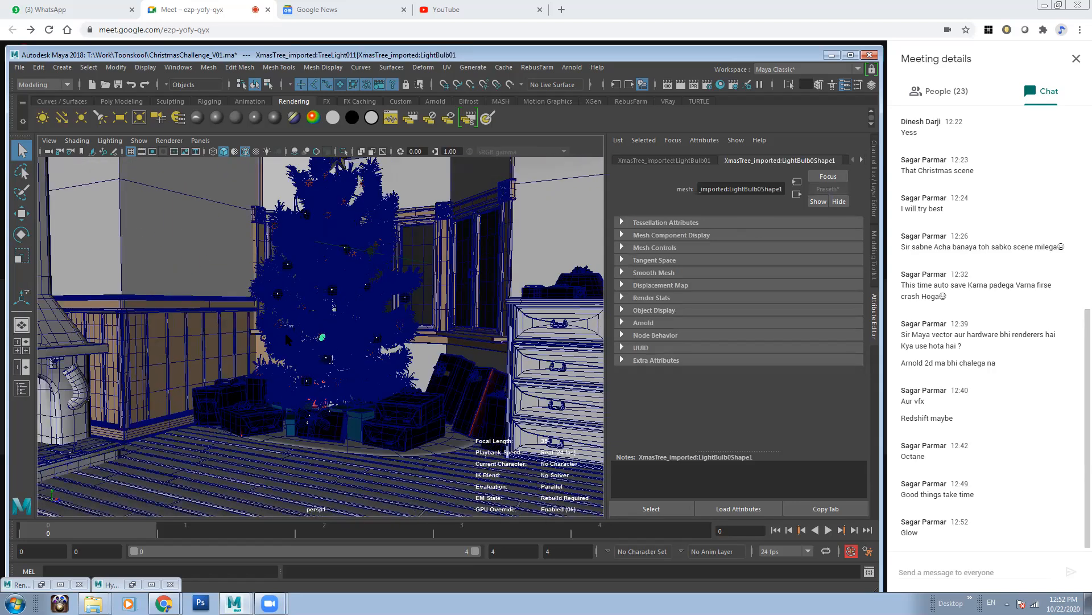
Step: Change the material type of the right-hand window's glass pane beside the tree to Ai Standard Surface
left_click_drag(320, 331, 409, 322, "alt")
left_click(410, 322)
key("f")
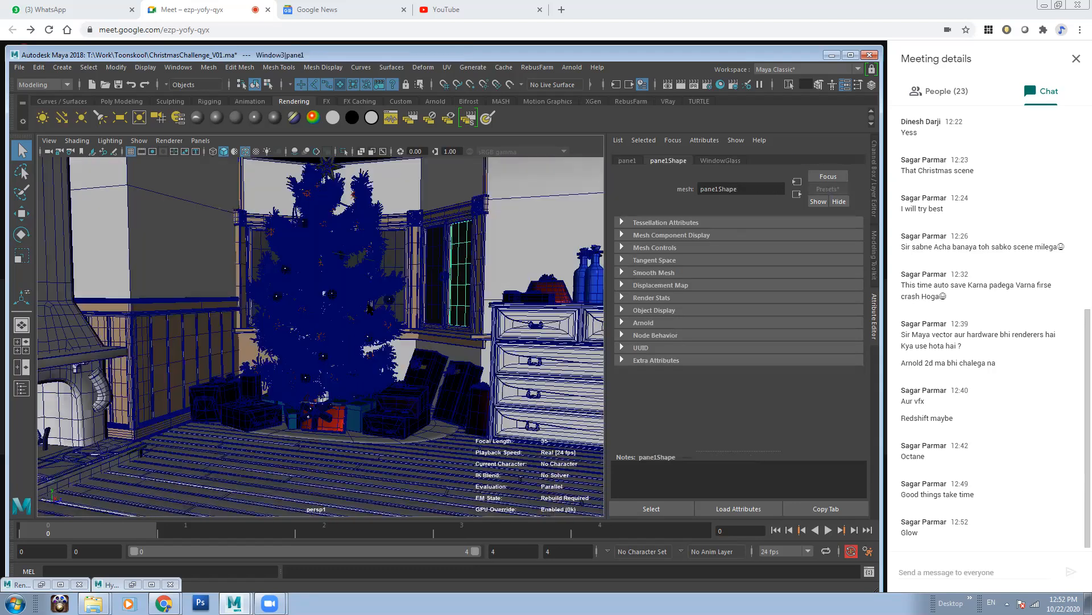
scroll(389, 331, "down", 5)
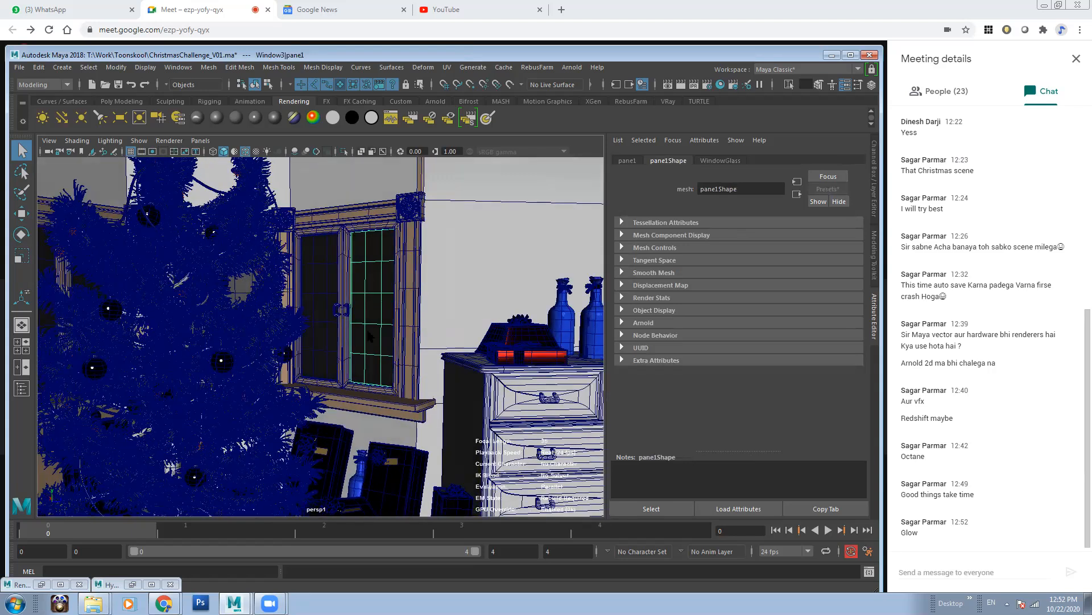
left_click(723, 161)
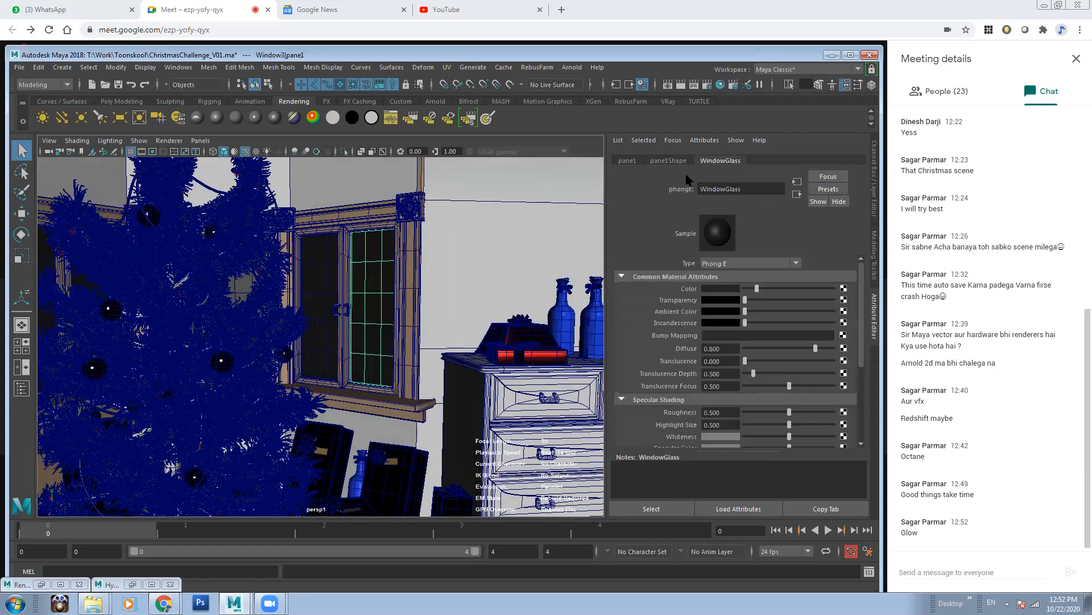
left_click(785, 265)
left_click_drag(799, 358, 799, 332)
left_click(734, 333)
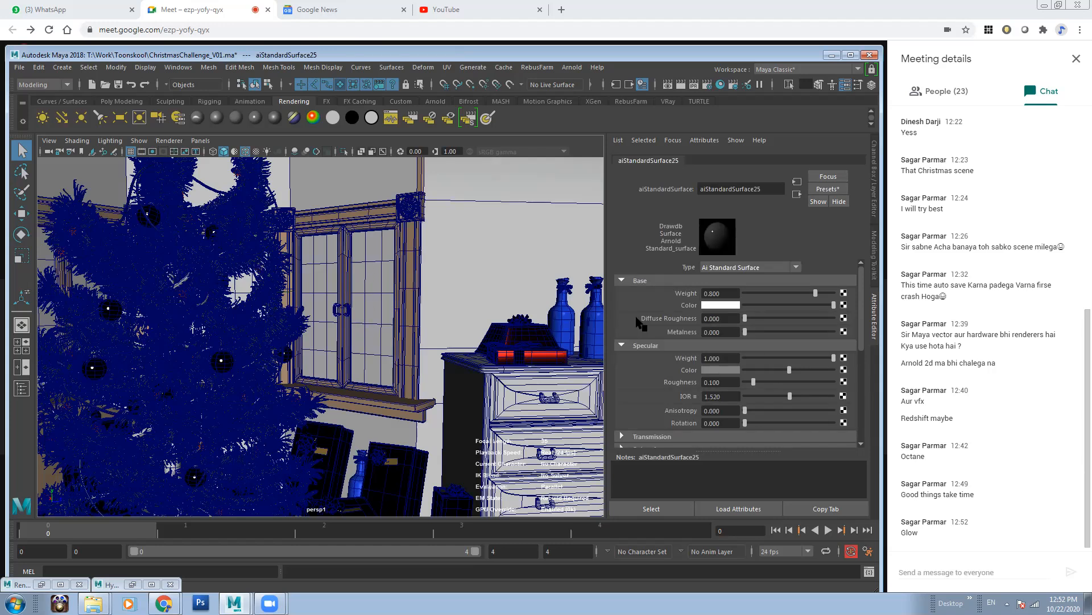
Step: Replace the window glass material's settings with the Glass preset
left_click(844, 190)
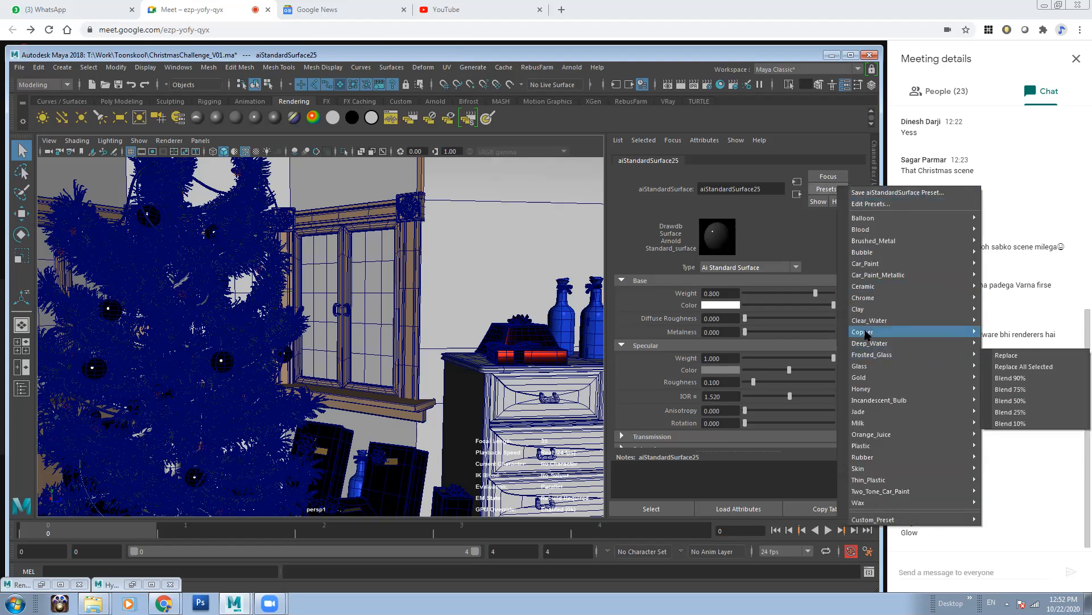
mouse_move(861, 366)
left_click(1007, 369)
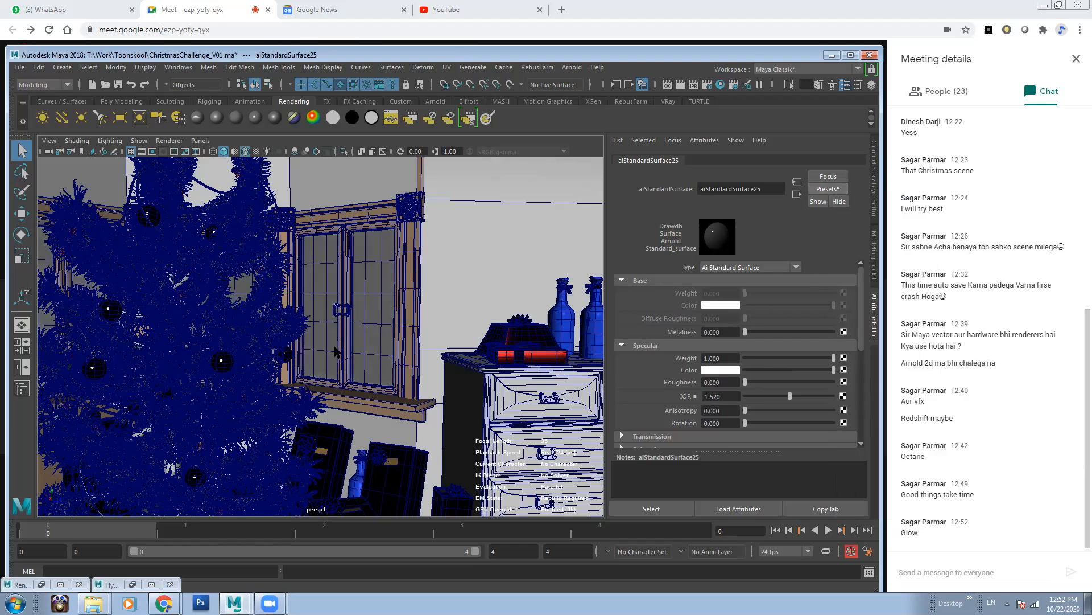
Step: Examine the window panes behind the Christmas tree from several angles, up close and from across the room
left_click_drag(398, 346, 247, 356, "alt")
right_click_drag(232, 359, 200, 364, "alt")
left_click_drag(199, 364, 455, 399, "alt")
right_click_drag(455, 399, 540, 458, "alt")
left_click_drag(415, 348, 378, 370, "alt")
right_click_drag(378, 370, 364, 342, "alt")
left_click_drag(281, 319, 319, 319, "alt")
right_click_drag(318, 319, 436, 363, "alt")
left_click_drag(436, 363, 360, 382, "alt")
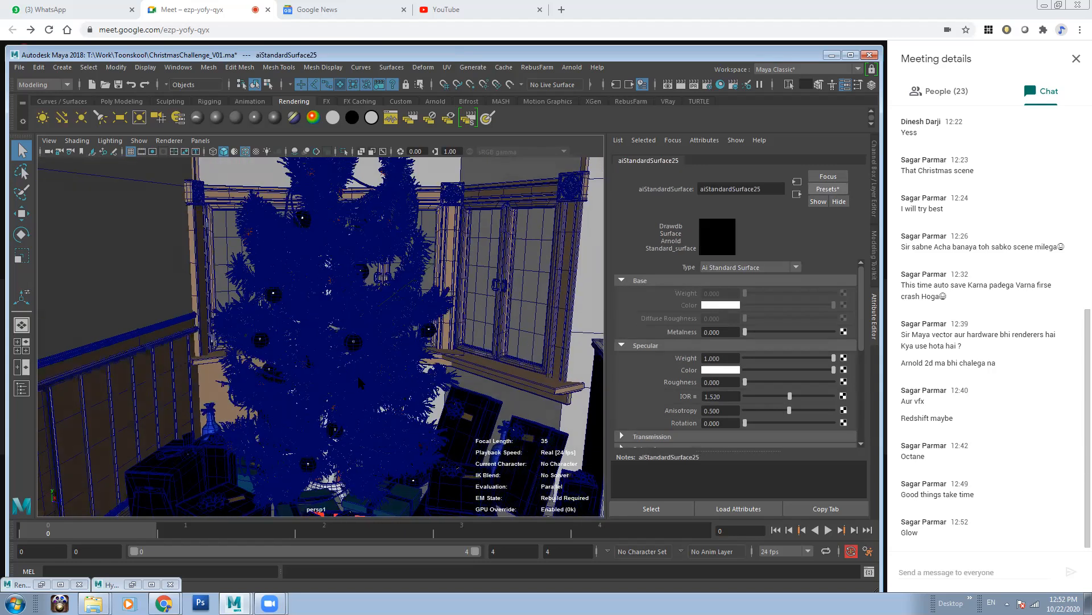
right_click_drag(359, 383, 327, 387, "alt")
left_click_drag(327, 387, 346, 360, "alt")
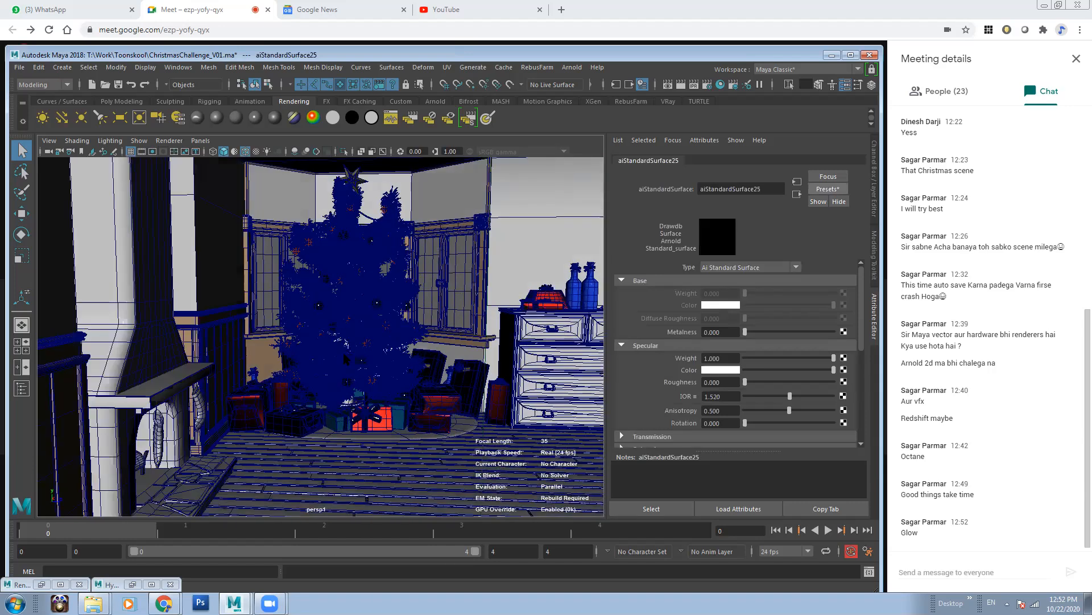
Step: Replace the surface material of the stocking hanging from the fireplace mantel with the Rubber preset
right_click_drag(344, 357, 243, 367, "alt")
left_click_drag(243, 367, 314, 354, "alt")
right_click_drag(314, 354, 403, 305, "alt")
middle_click_drag(402, 305, 336, 381, "alt")
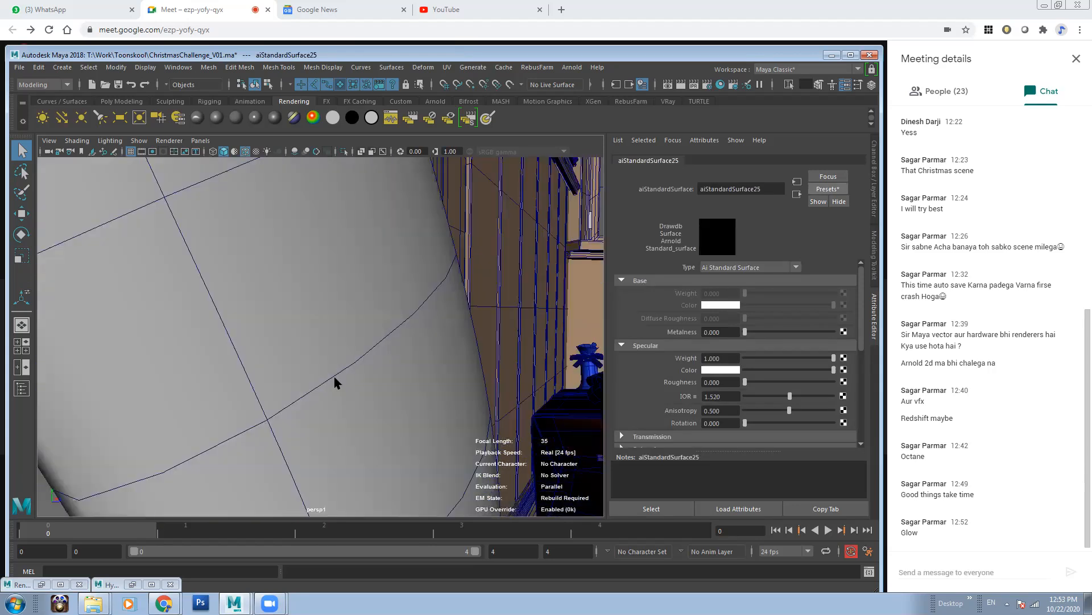
right_click_drag(337, 381, 301, 347, "alt")
left_click(319, 288)
left_click(758, 160)
left_click(828, 189)
mouse_move(895, 380)
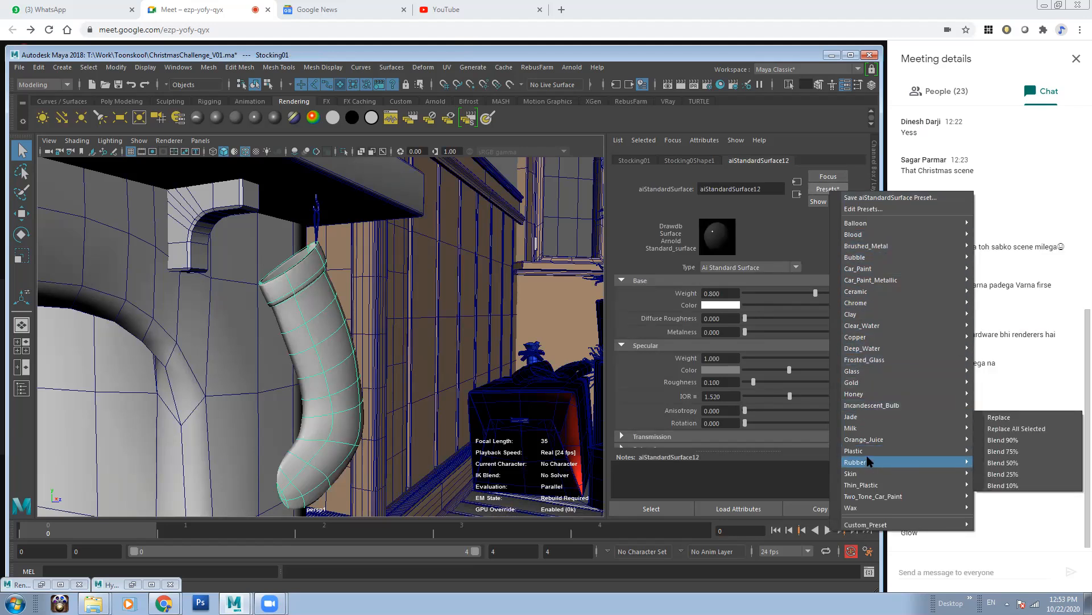
mouse_move(958, 455)
left_click(1007, 462)
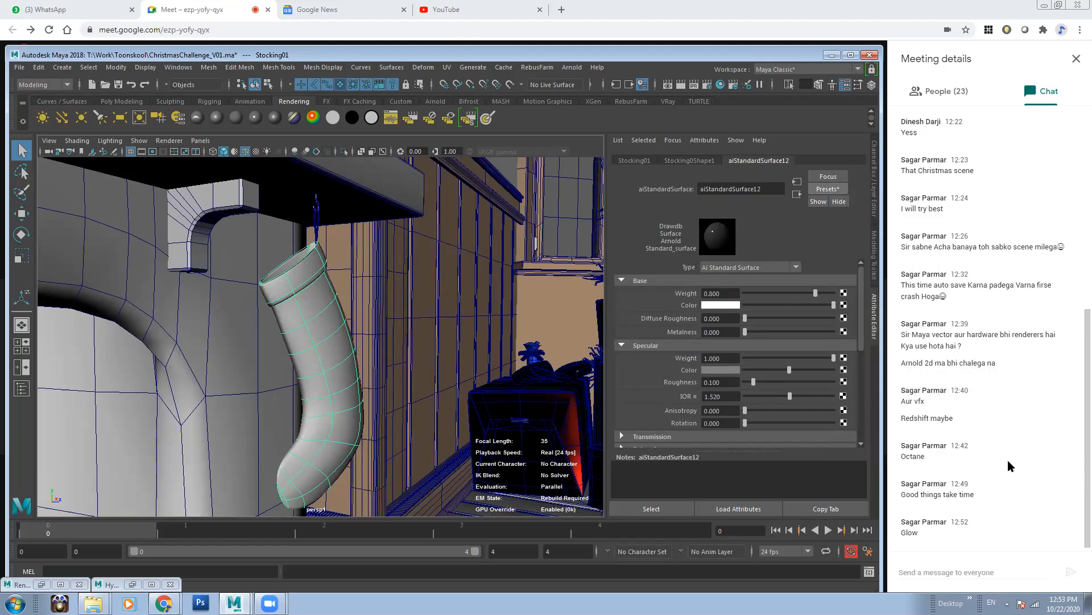
Step: Set the stocking material's base colour to a bright, fully saturated red
scroll(857, 307, "down", 2)
scroll(857, 308, "up", 2)
left_click(737, 305)
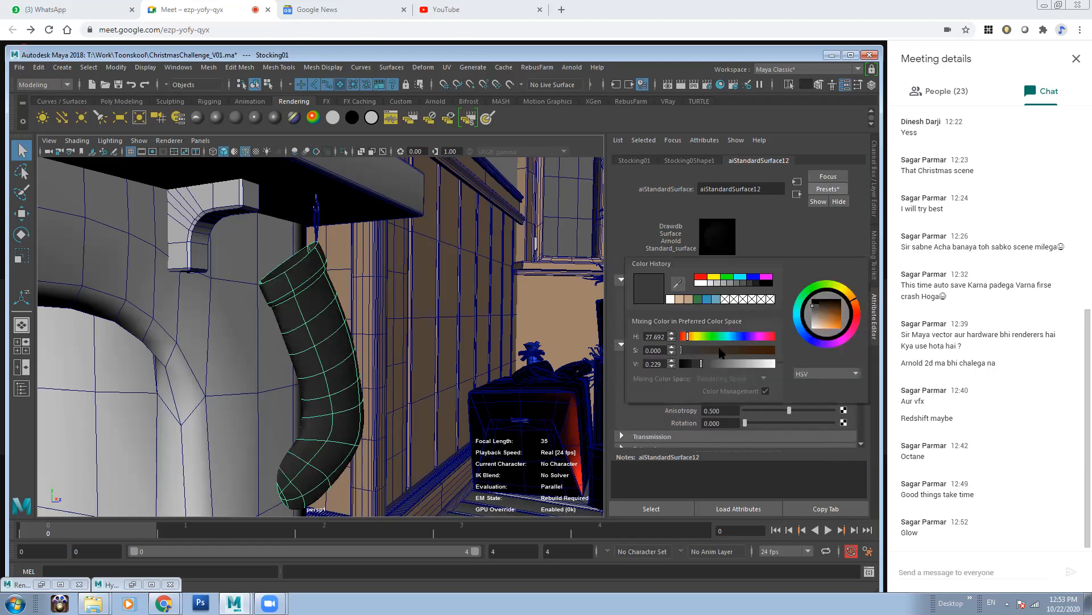
left_click_drag(719, 349, 777, 351)
left_click_drag(700, 365, 778, 364)
left_click_drag(687, 337, 675, 337)
Step: Select and frame the fireplace mantel, and switch the viewport to textured display
right_click_drag(453, 373, 353, 311, "alt")
left_click_drag(354, 311, 302, 307, "alt")
left_click(326, 261)
key("f")
left_click_drag(323, 266, 350, 275, "alt")
key("6")
left_click_drag(415, 389, 393, 379, "alt")
Step: Replace the mantel material's settings with the Plastic preset
left_click(830, 189)
mouse_move(897, 330)
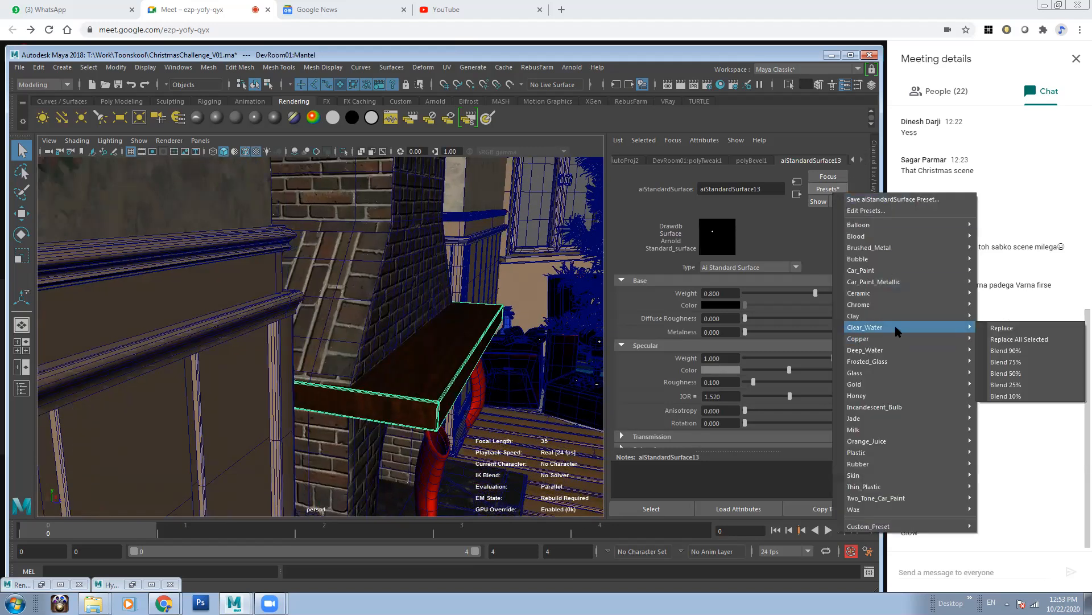
mouse_move(870, 452)
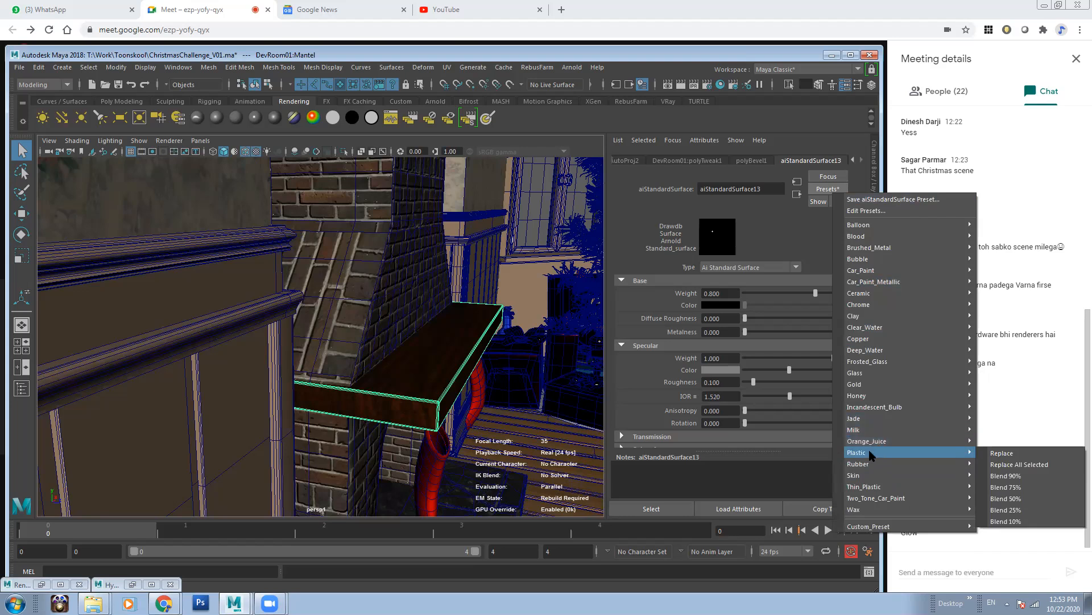
left_click(1029, 454)
mouse_move(462, 361)
left_mouse_down("alt")
mouse_move(450, 361)
mouse_move(458, 342)
left_mouse_up("alt")
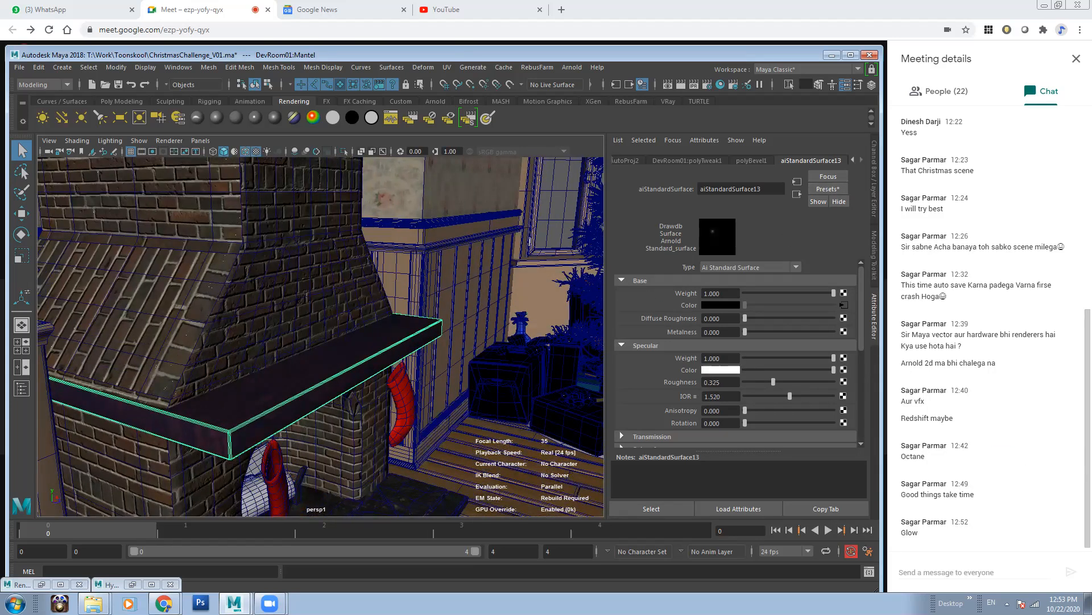
Step: Set the mantel material's subsurface weight to 0
left_click_drag(862, 325, 864, 415)
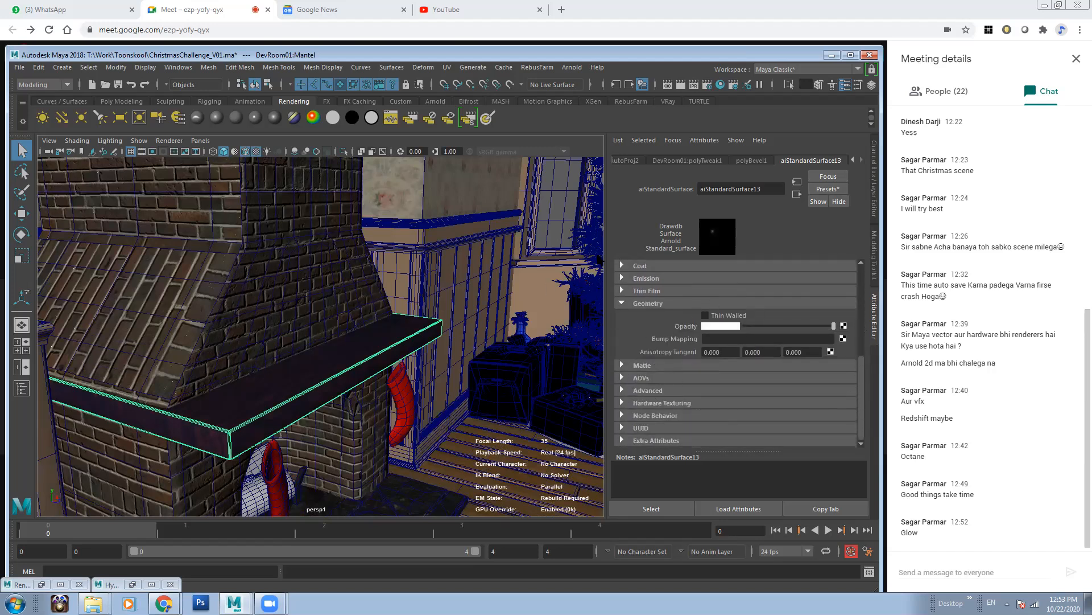
left_click(625, 303)
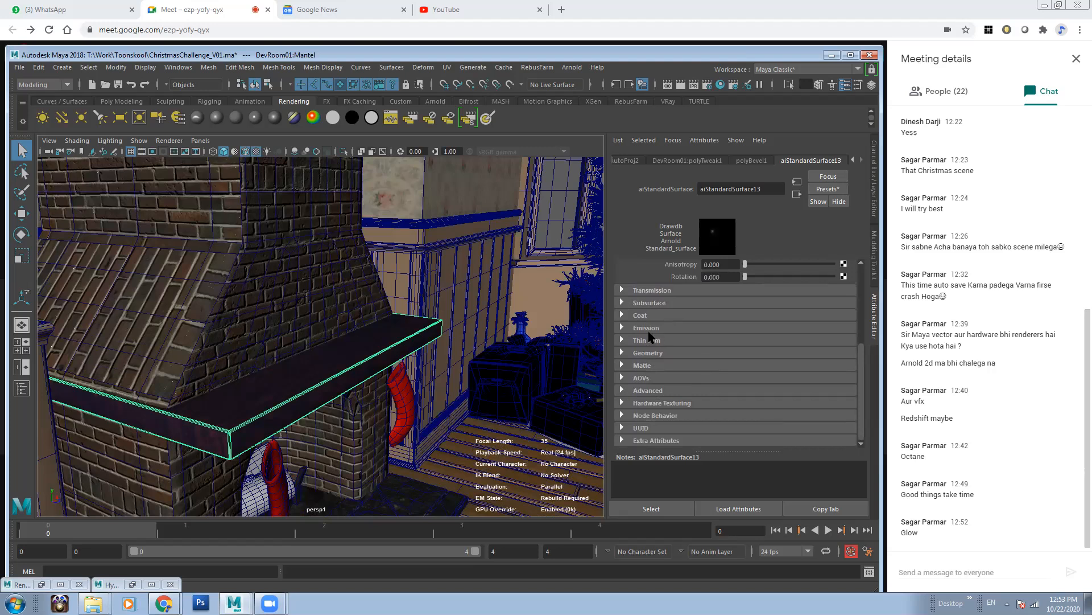
left_click(640, 303)
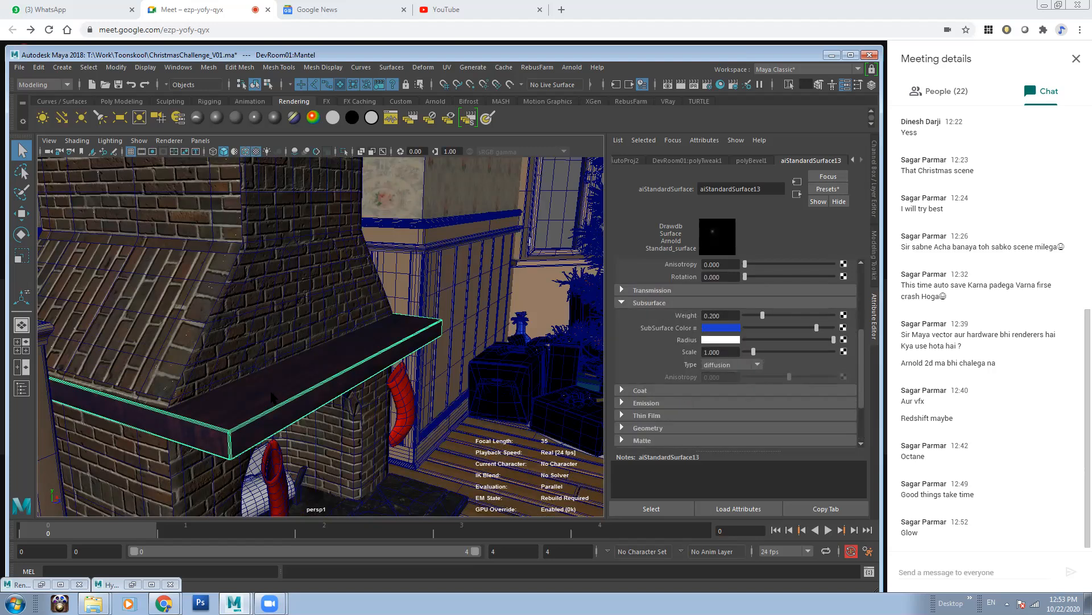
left_click_drag(763, 315, 736, 318)
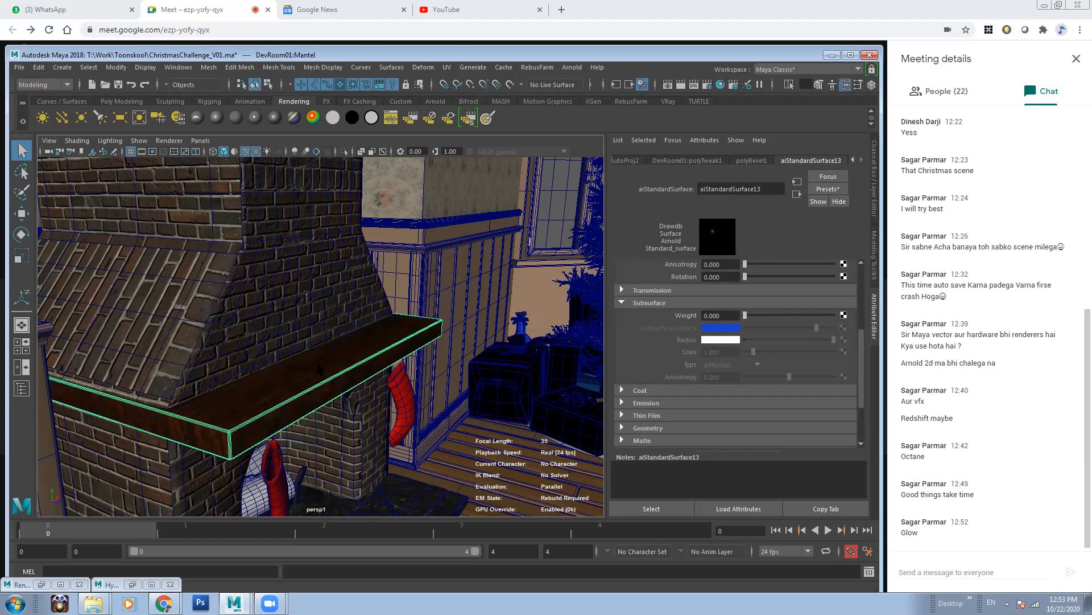
Step: Try a higher subsurface weight on the blue wrapped bottle's material and undo the change
scroll(319, 327, "down", 6)
middle_click_drag(296, 324, 263, 317, "alt")
left_click_drag(263, 317, 317, 320, "alt")
middle_click_drag(317, 319, 346, 328, "alt")
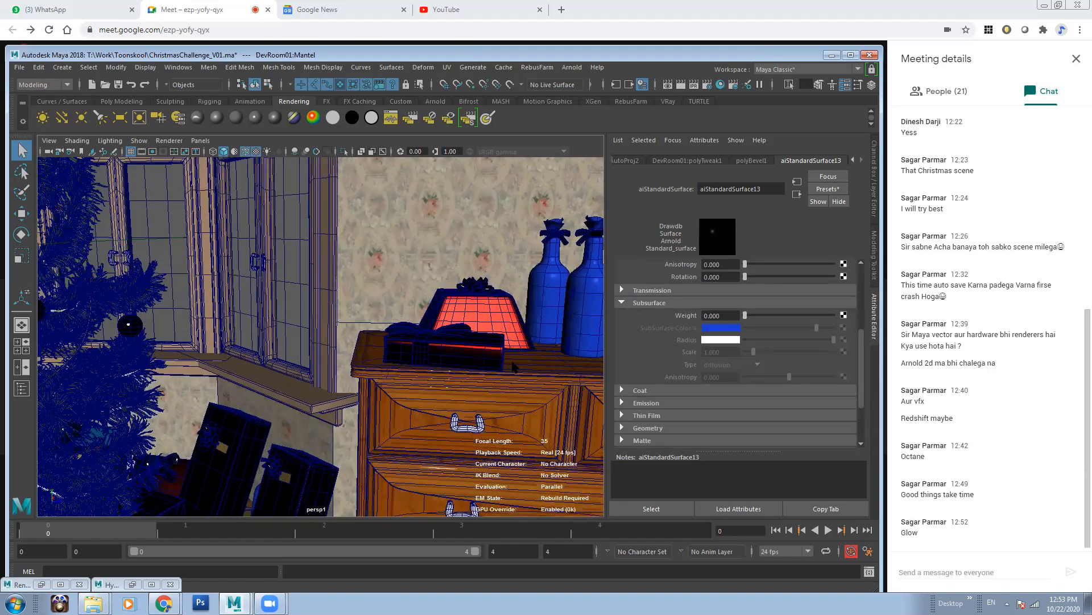
left_click(583, 295)
left_click_drag(745, 315, 760, 320)
key("ctrl+z")
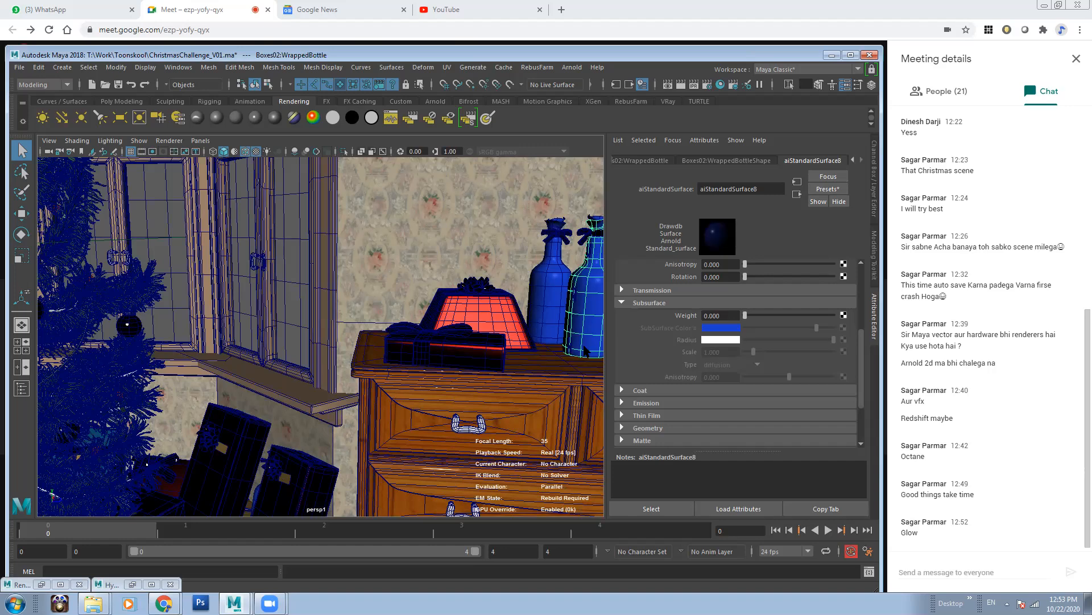
Step: Replace the settings of the bow material on the wrapped bottle with the Balloon preset
scroll(568, 343, "down", 1)
scroll(490, 333, "up", 5)
scroll(455, 330, "down", 6)
middle_click_drag(455, 328, 422, 322, "alt")
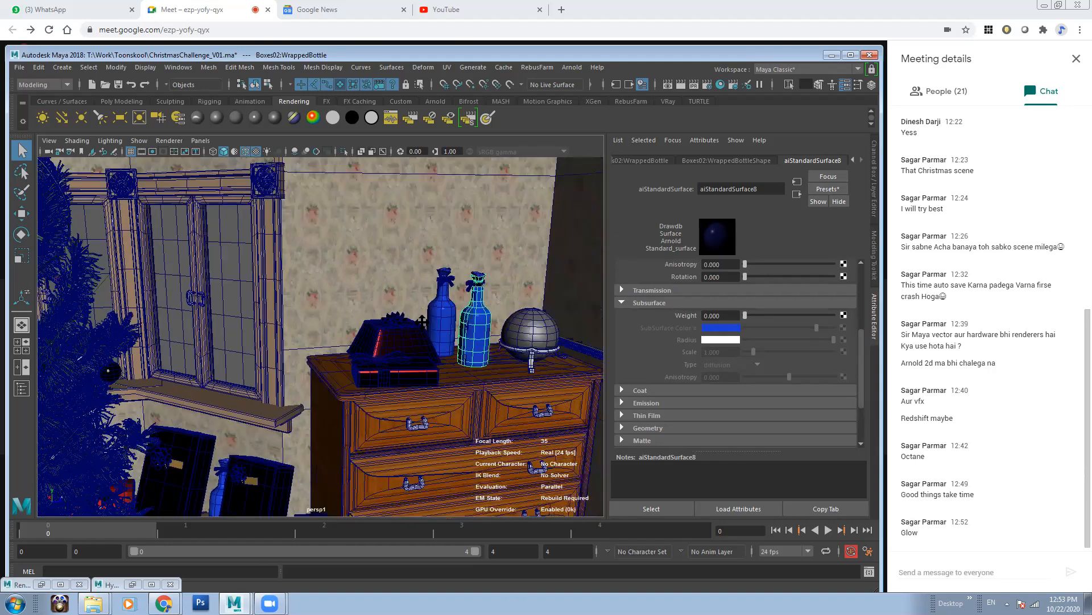
scroll(422, 322, "up", 5)
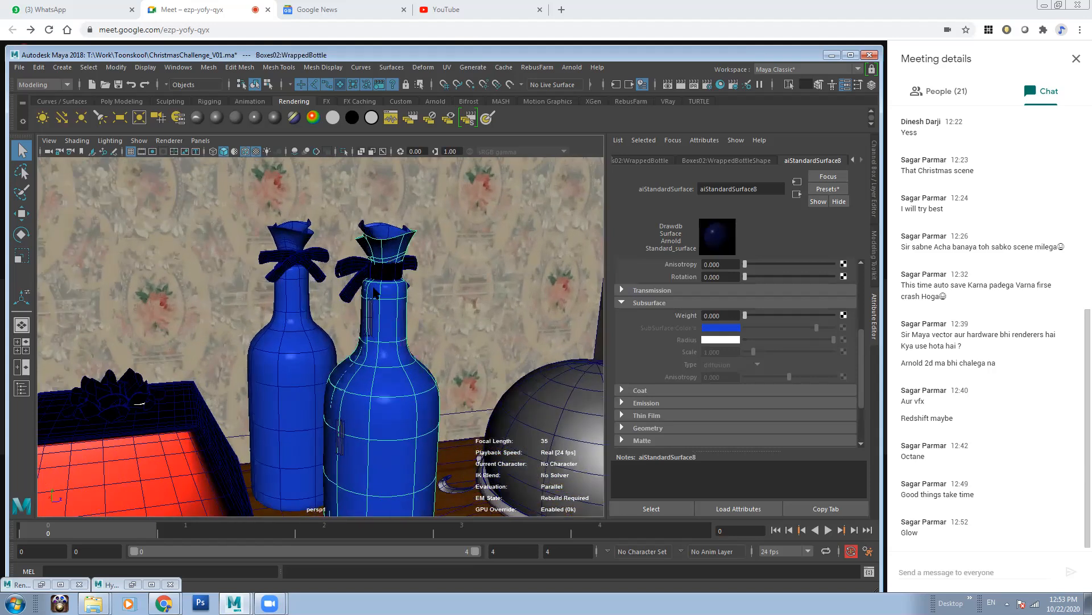
left_click(353, 279)
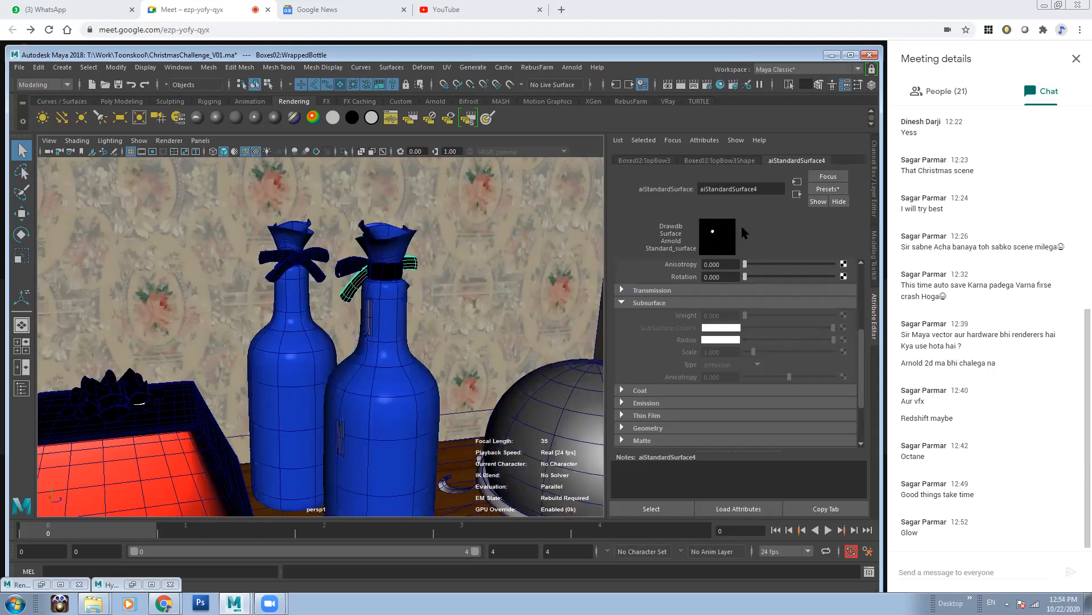
left_click(828, 189)
mouse_move(875, 294)
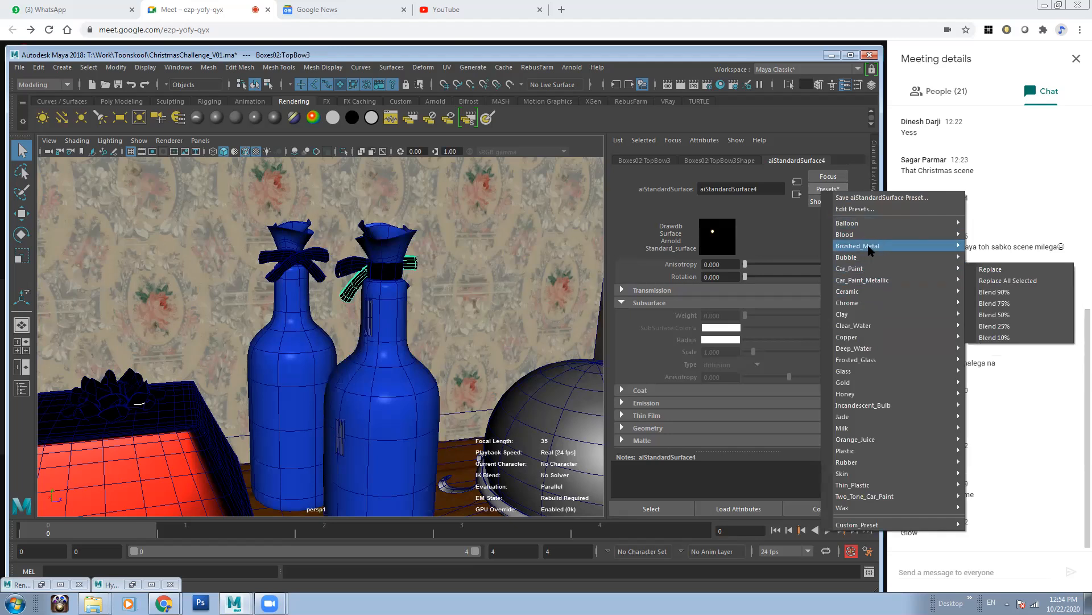
mouse_move(870, 225)
left_click(990, 224)
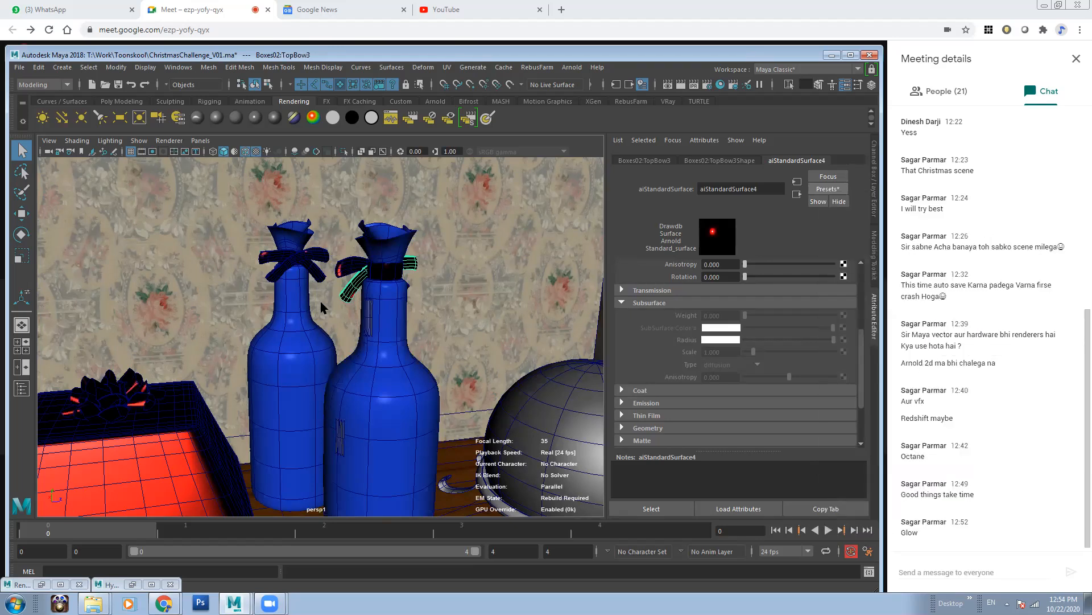
Step: Change the material type of the ball on the drawer cabinet to Ai Standard Surface
scroll(490, 367, "down", 10)
left_click(417, 387)
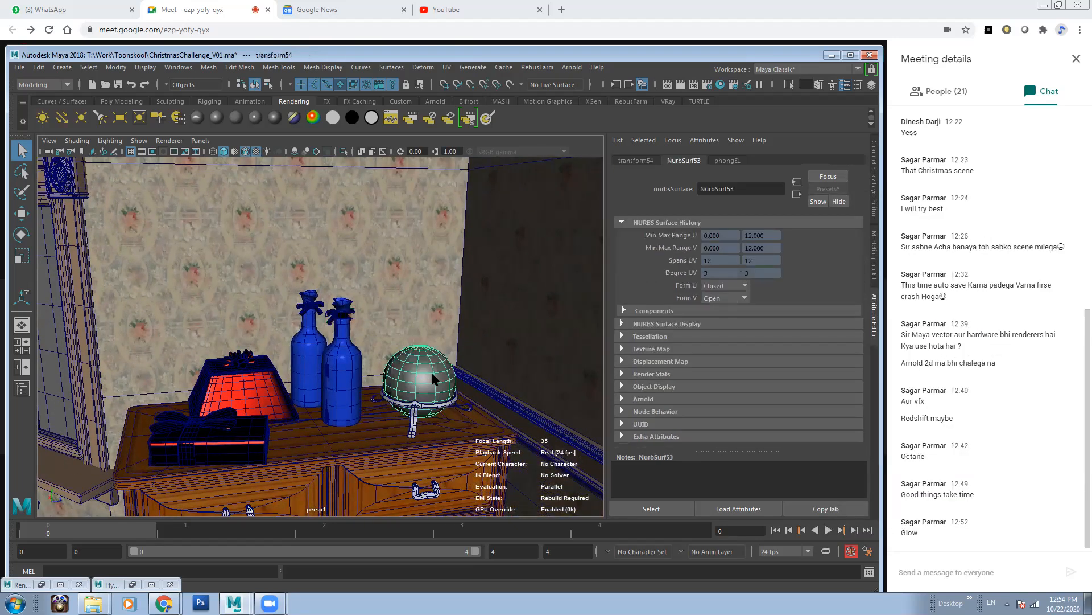
scroll(419, 381, "up", 5)
middle_click_drag(418, 381, 239, 250, "alt")
right_click_drag(239, 251, 256, 262, "alt")
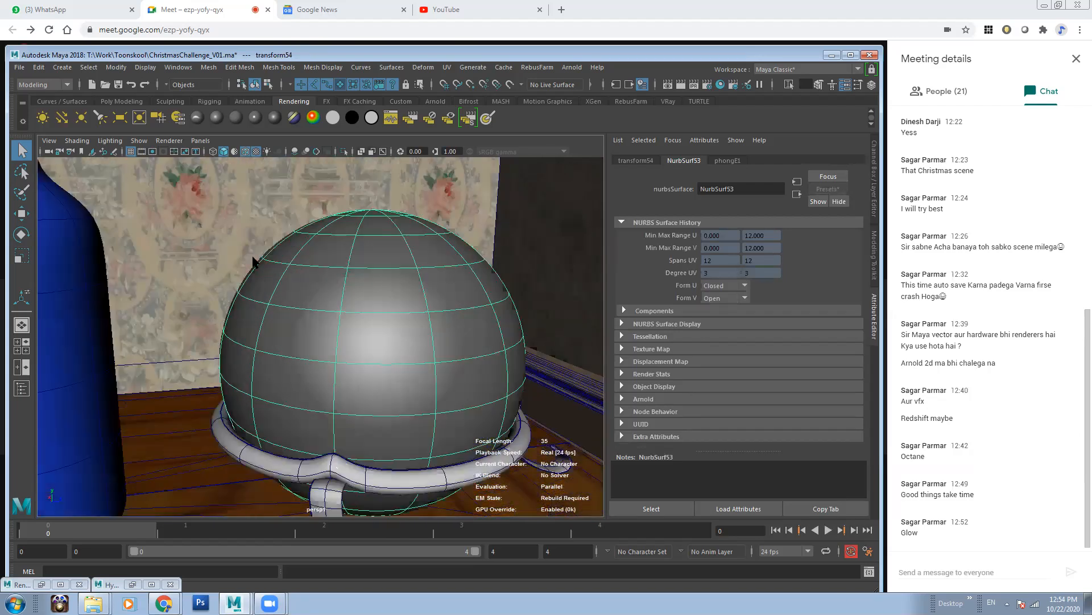
right_click_drag(400, 362, 357, 324, "alt")
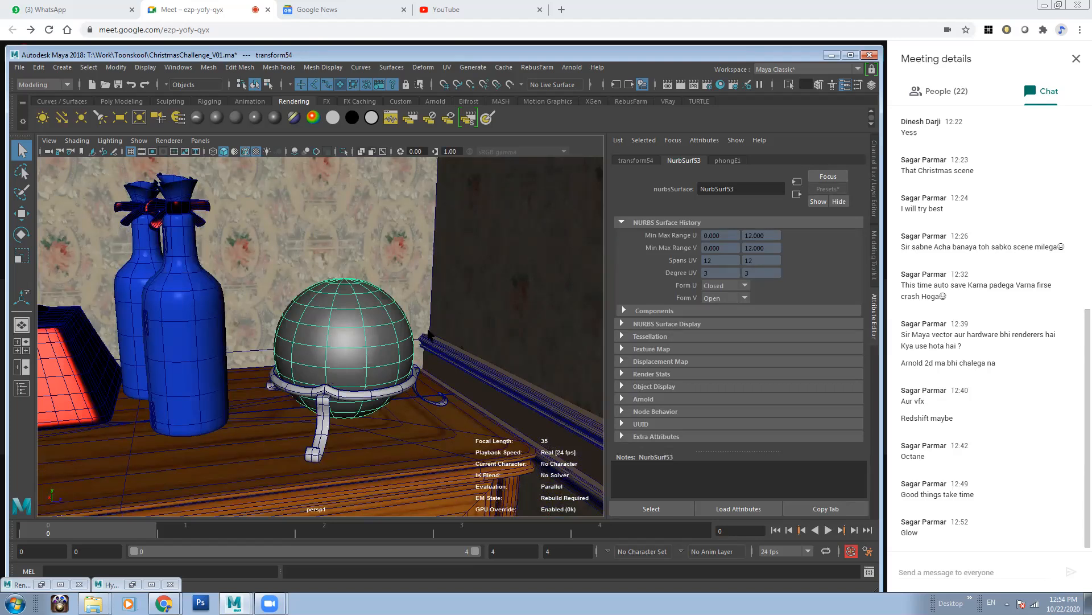
left_click(738, 161)
left_click(751, 263)
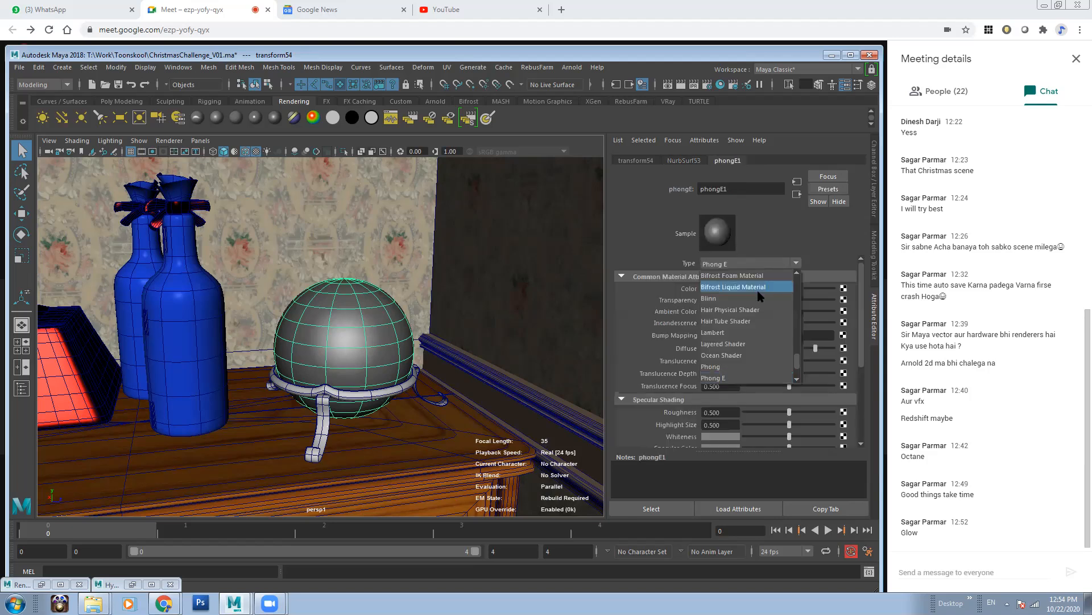
scroll(800, 347, "up", 3)
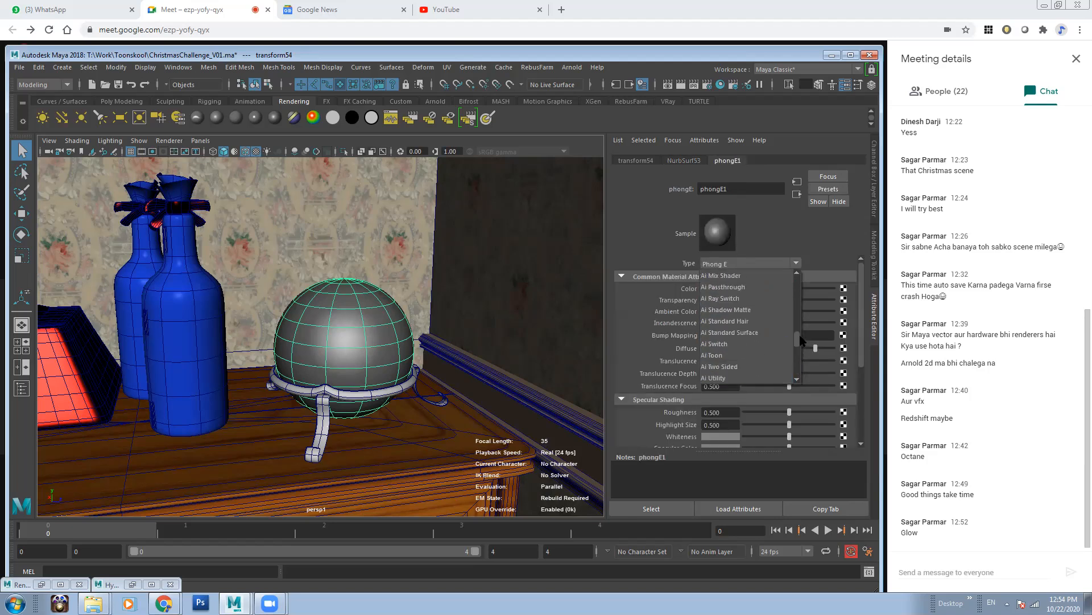
left_click(734, 332)
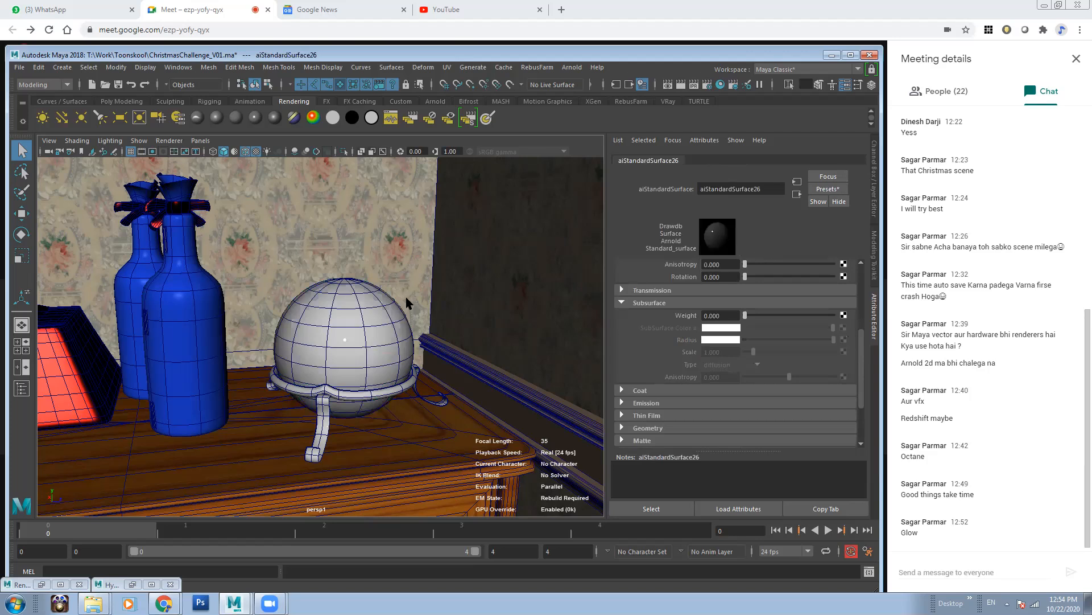
Step: Apply an Arnold material preset to the ball's new standard surface shader
left_click(303, 346)
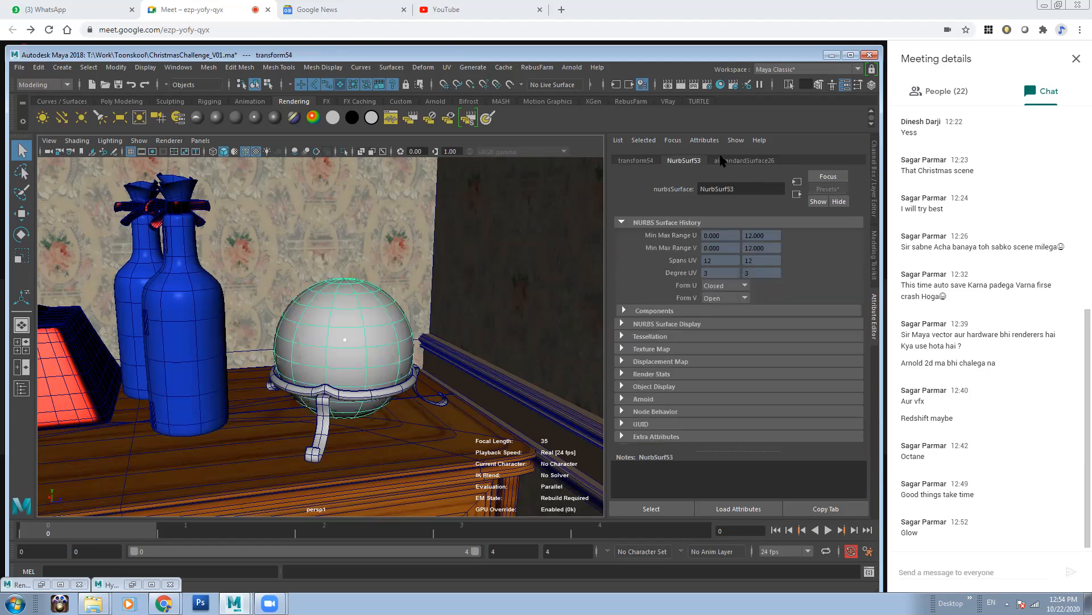
left_click(737, 160)
left_click(828, 188)
mouse_move(887, 324)
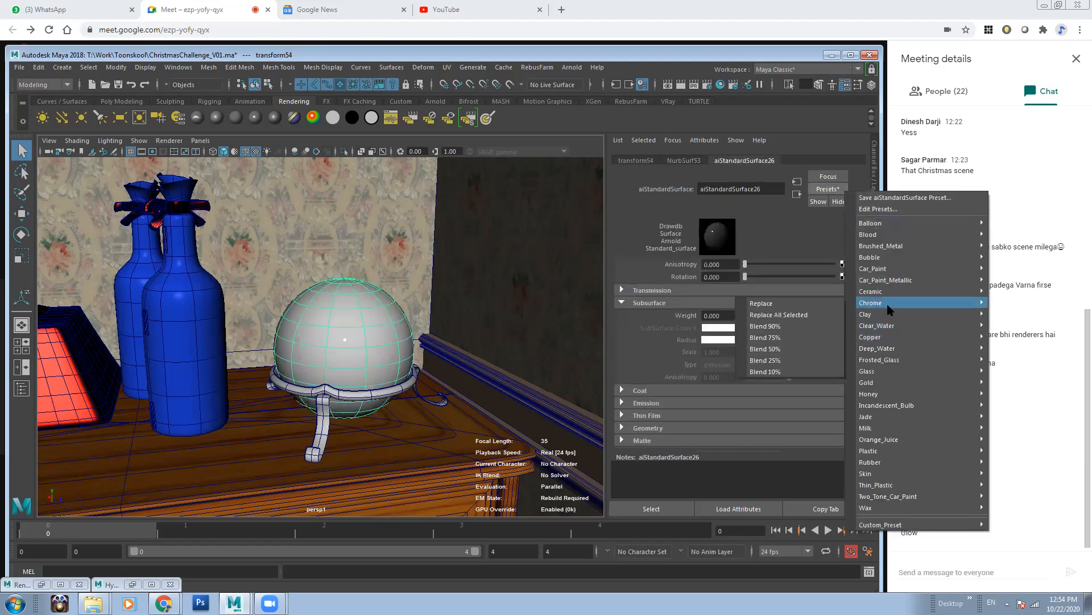
left_click(825, 344)
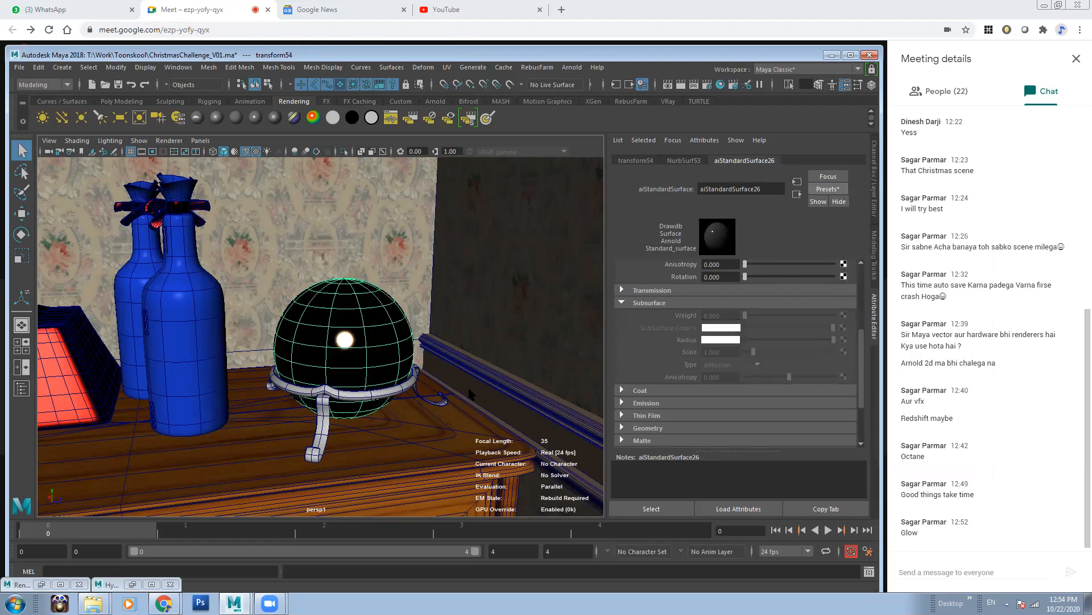
Step: Replace the material settings of the ring stand around the ball with the Chrome preset
left_click(352, 396)
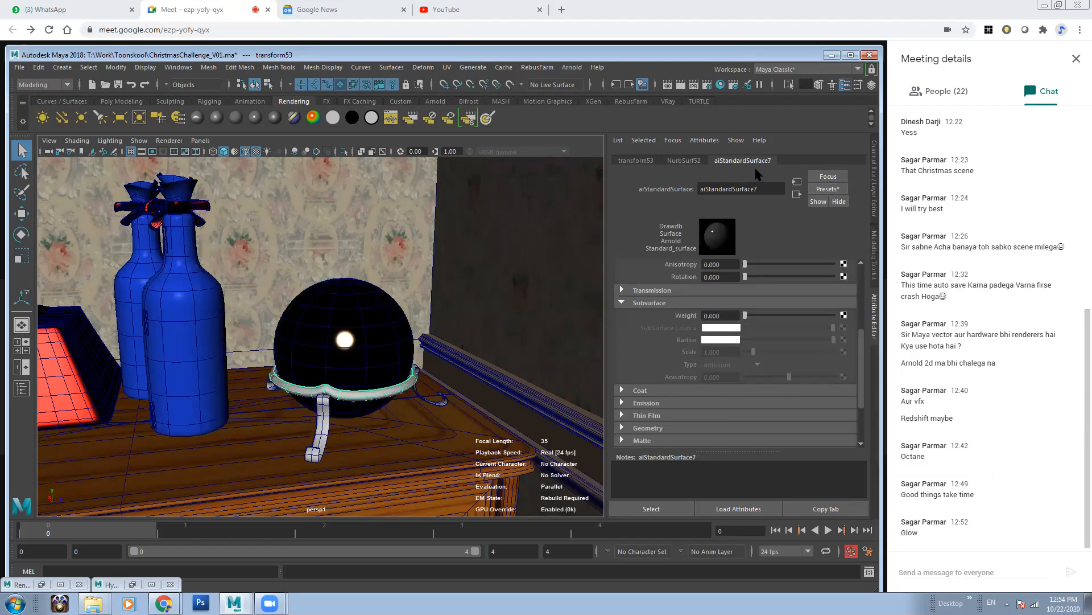
left_click(828, 189)
mouse_move(930, 301)
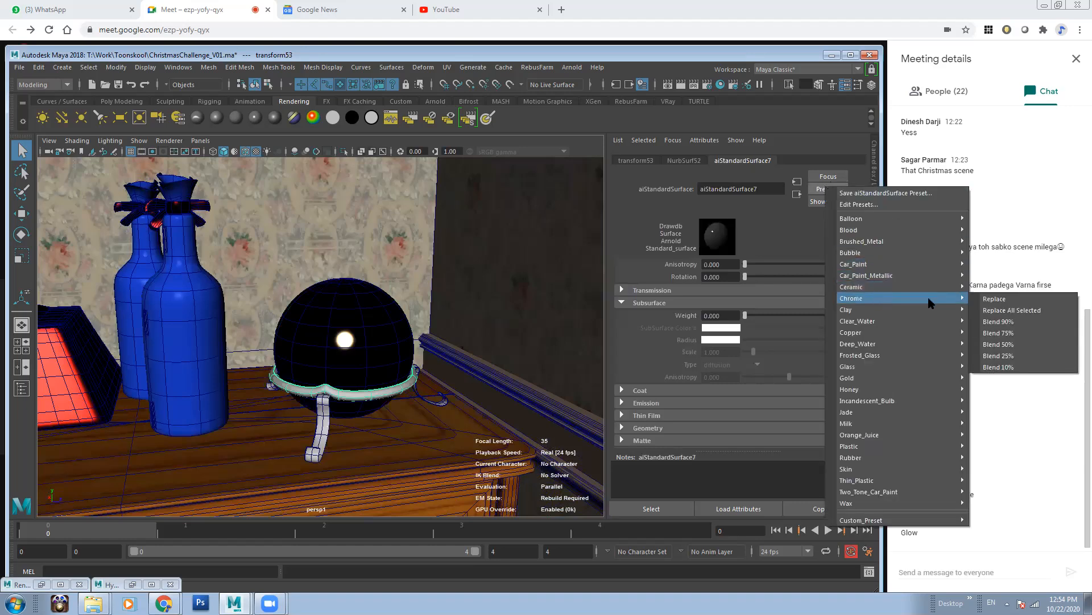
left_click(996, 299)
Step: Replace the Christmas tree trunk material's settings with the Rubber preset
right_click_drag(387, 410, 233, 394, "alt")
middle_click_drag(233, 393, 532, 330, "alt")
right_click_drag(455, 341, 319, 353, "alt")
left_click_drag(228, 369, 281, 379, "alt")
middle_click_drag(282, 379, 330, 362, "alt")
right_click_drag(329, 358, 410, 455, "alt")
middle_click_drag(410, 455, 285, 422, "alt")
left_click(279, 429)
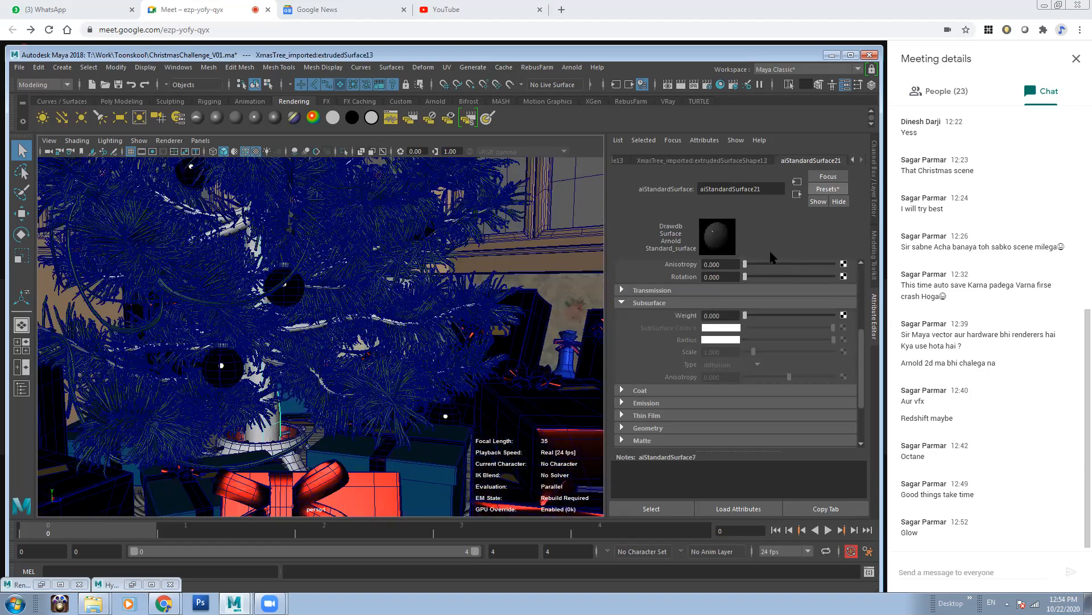
left_click(844, 191)
mouse_move(884, 489)
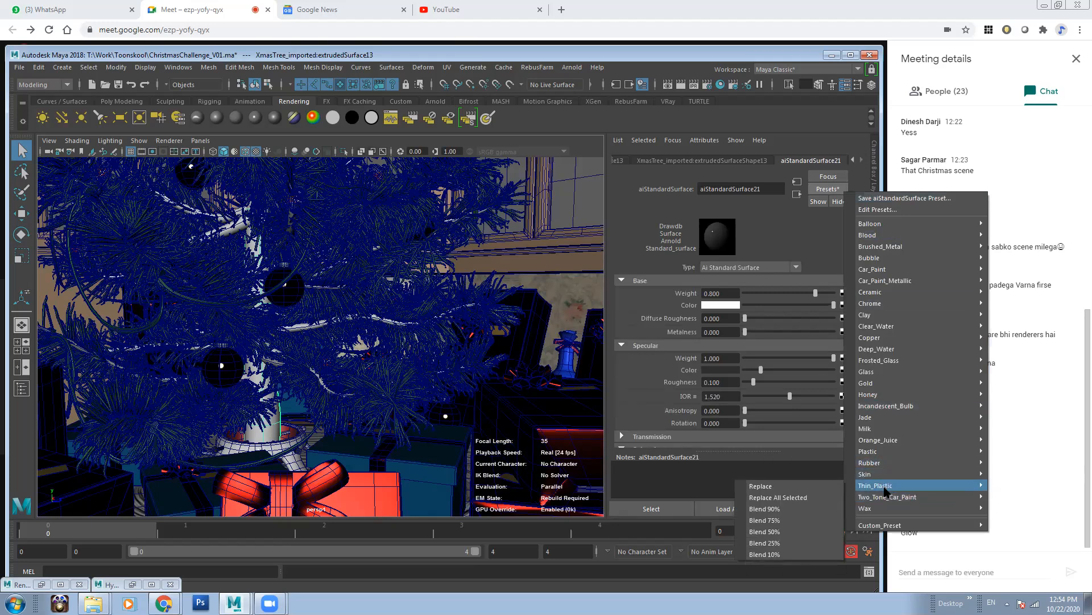
mouse_move(870, 451)
left_click(828, 462)
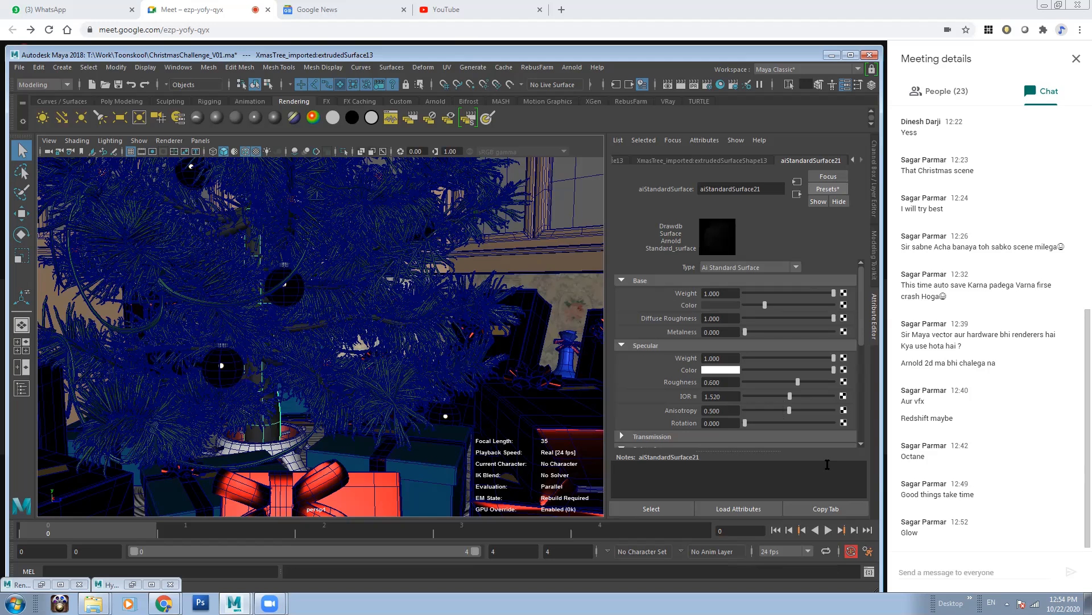
Step: Set the tree trunk's base colour to a dark reddish brown with hue 13.846, saturation 1.000 and value 0.228
left_click(734, 306)
left_click(735, 349)
mouse_move(687, 348)
left_mouse_down()
mouse_move(768, 348)
mouse_move(725, 363)
mouse_move(734, 362)
mouse_move(673, 334)
left_mouse_up()
left_click(674, 336)
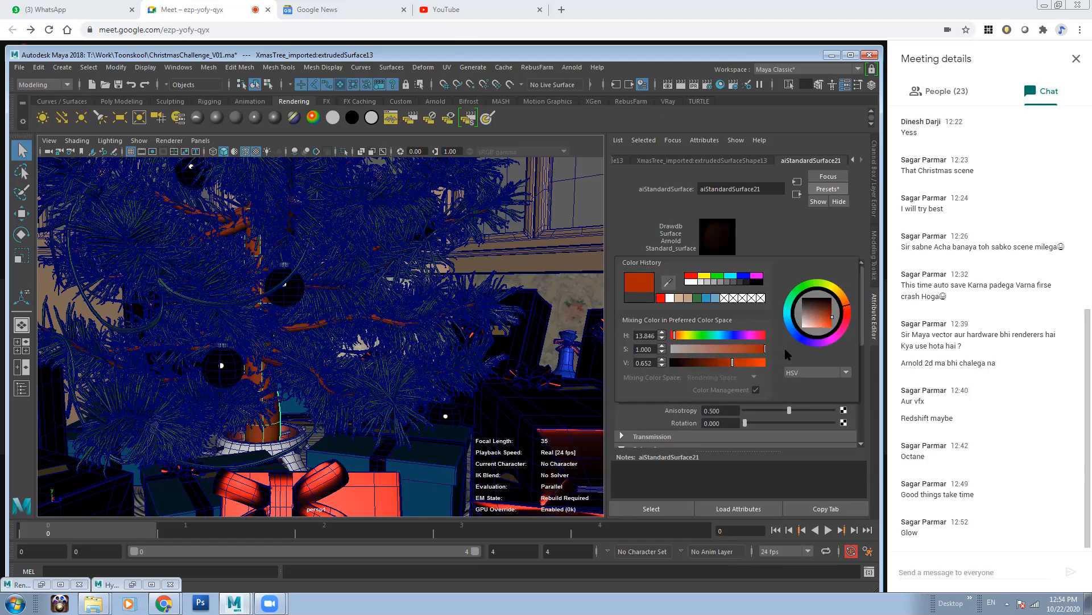
left_click_drag(722, 364, 692, 362)
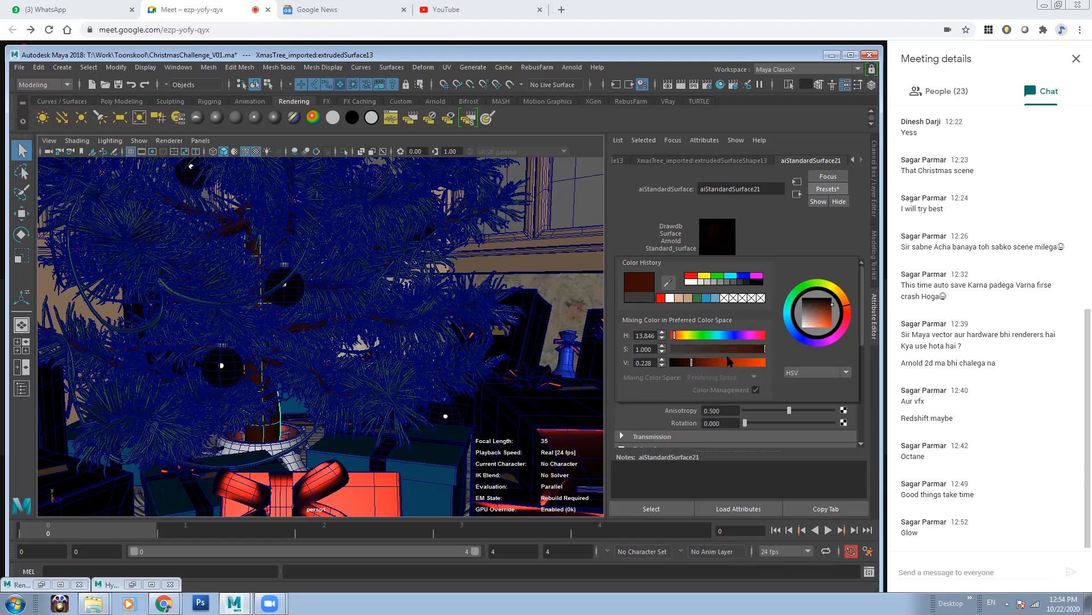
Step: Reduce the saturation of the trunk's base colour to get a softer brown
left_click(733, 306)
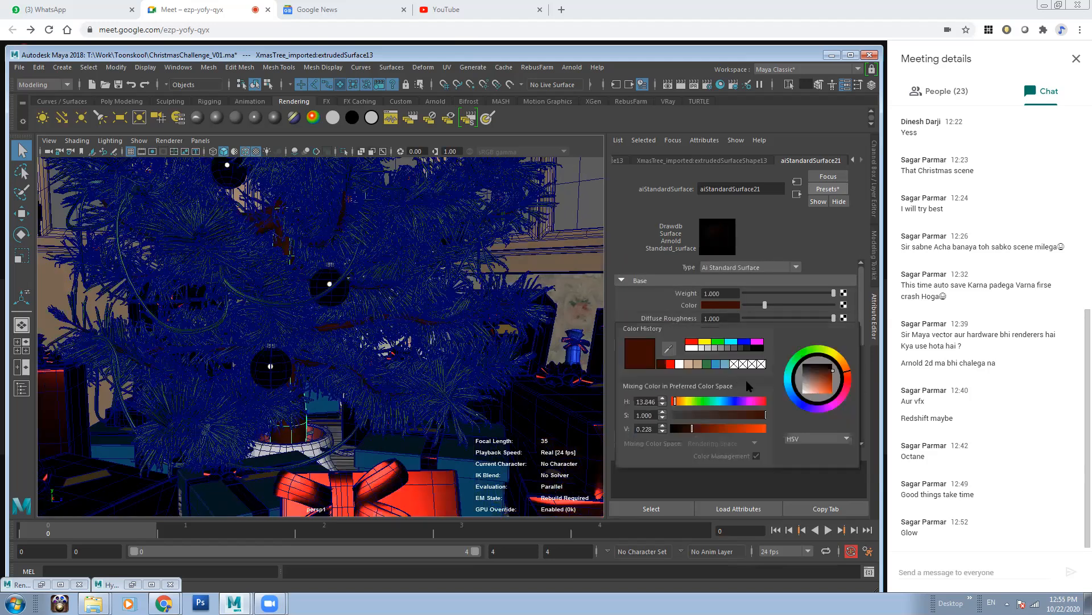
left_click(735, 415)
left_click_drag(697, 430, 693, 428)
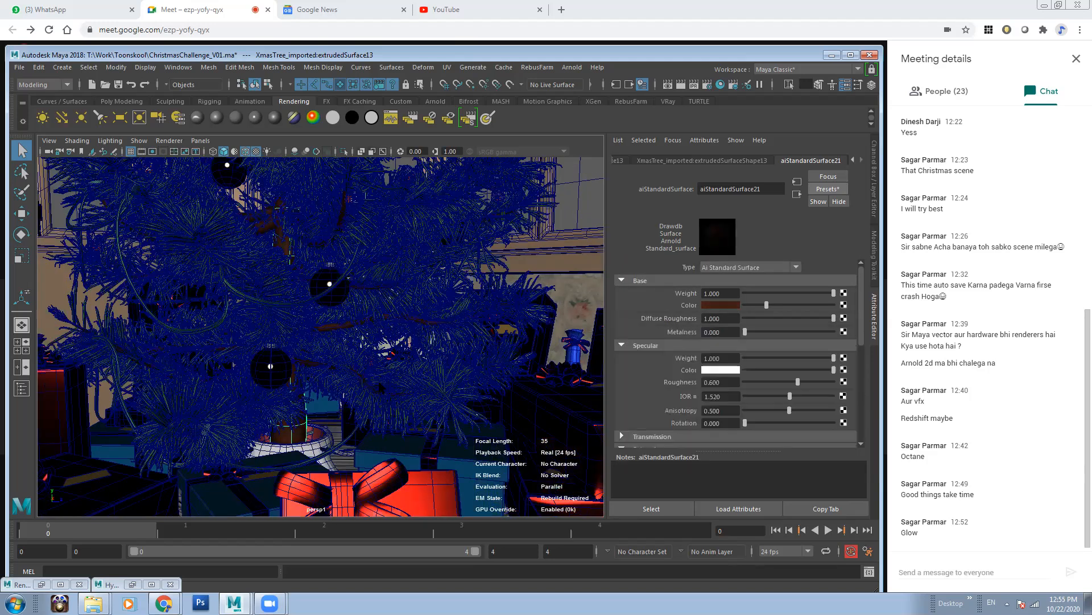
Step: Save the Christmas room scene
scroll(337, 390, "down", 5)
left_click(20, 66)
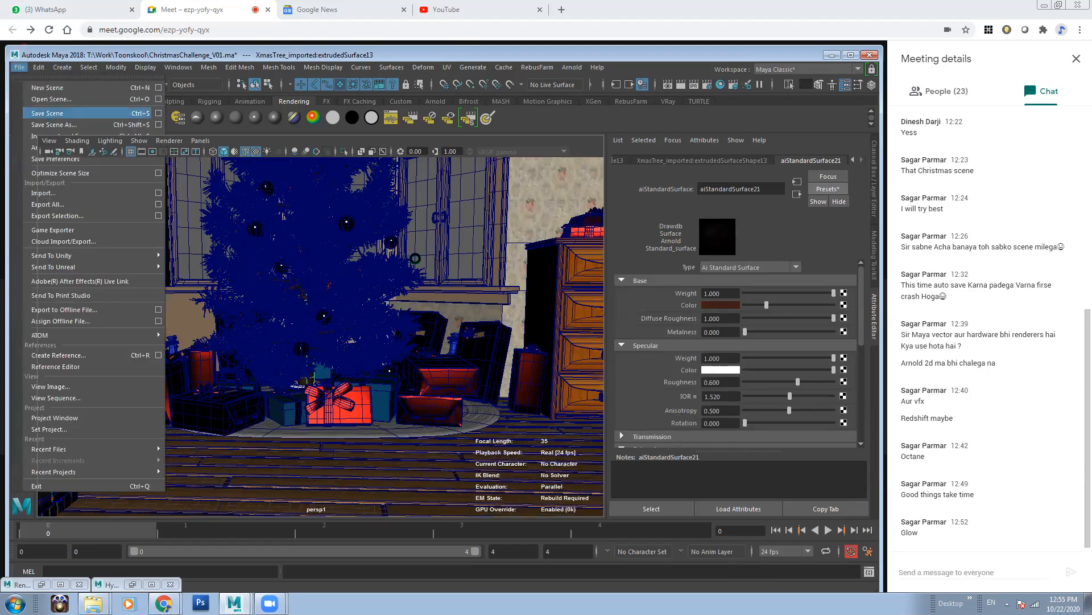
scroll(364, 359, "down", 10)
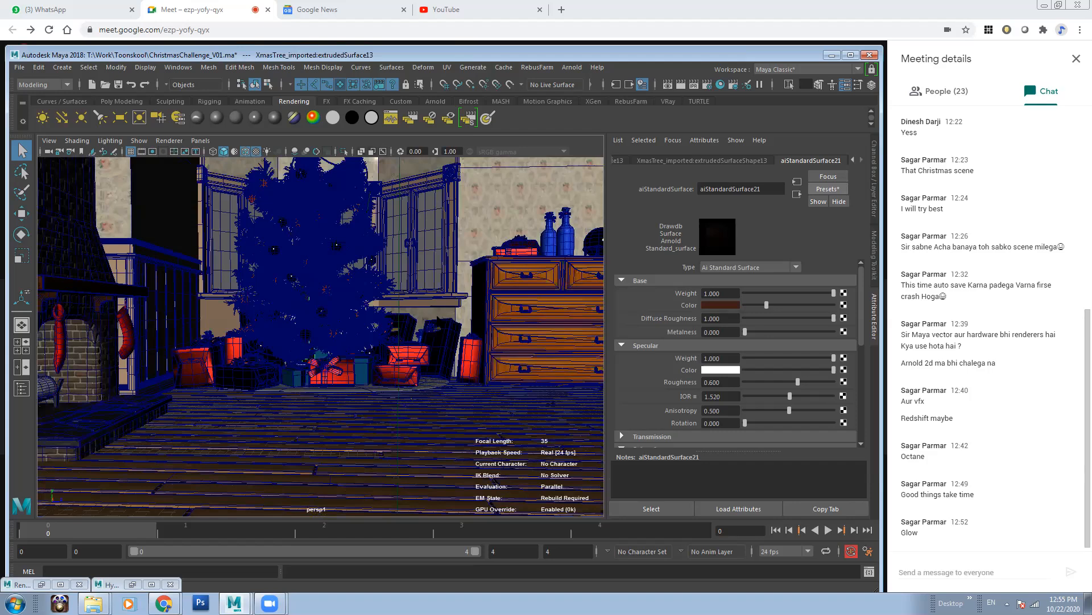
Step: Switch the viewport from persp1 to the persp camera view of the Christmas room
left_click_drag(348, 362, 243, 346, "alt")
scroll(244, 346, "up", 3)
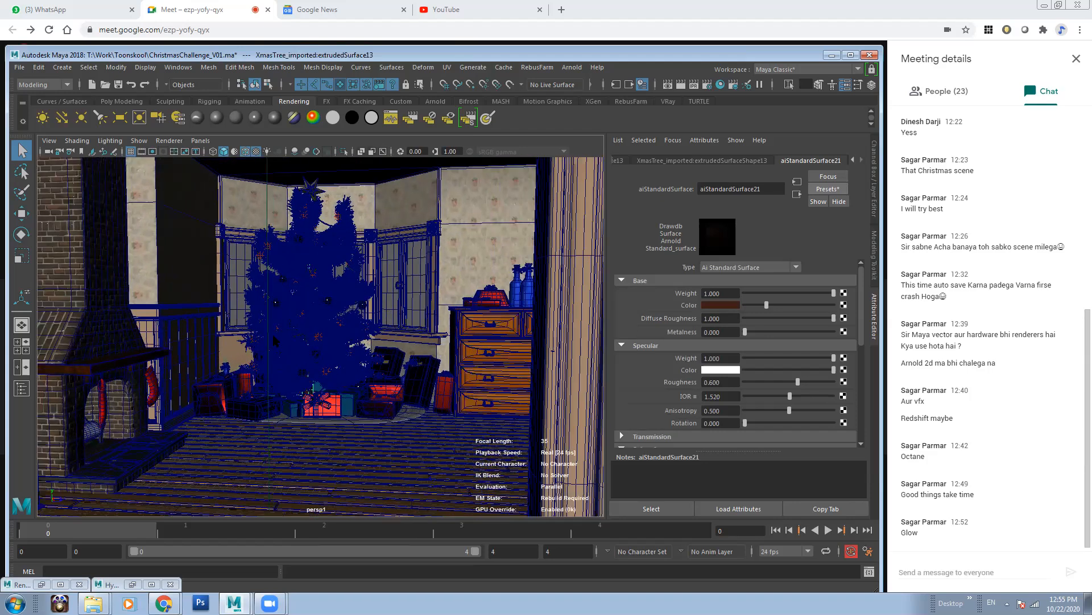
scroll(337, 344, "up", 3)
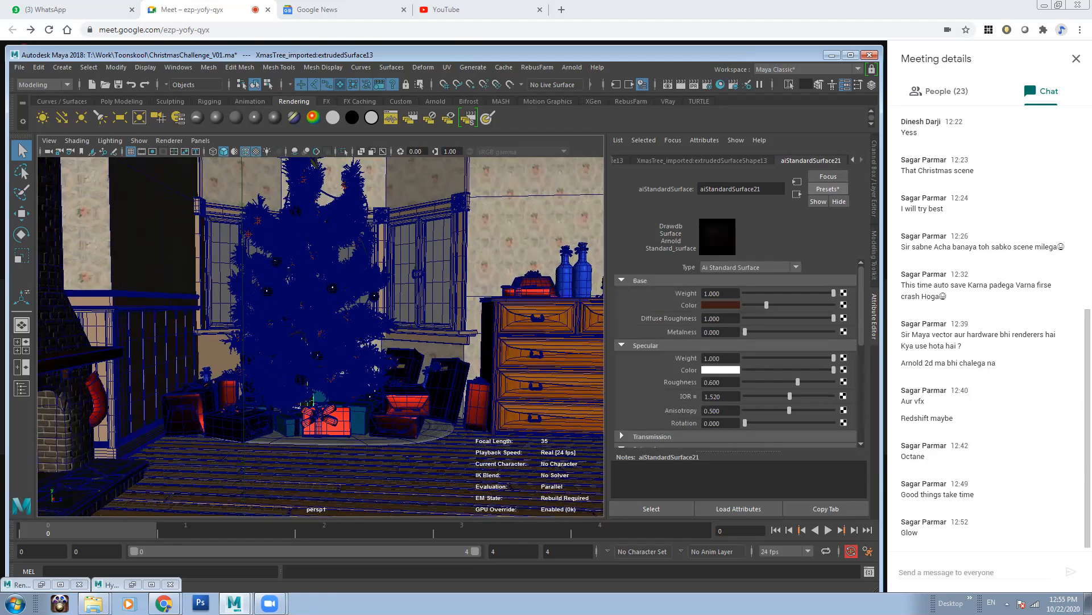
left_click_drag(378, 340, 385, 340, "alt")
left_click(201, 141)
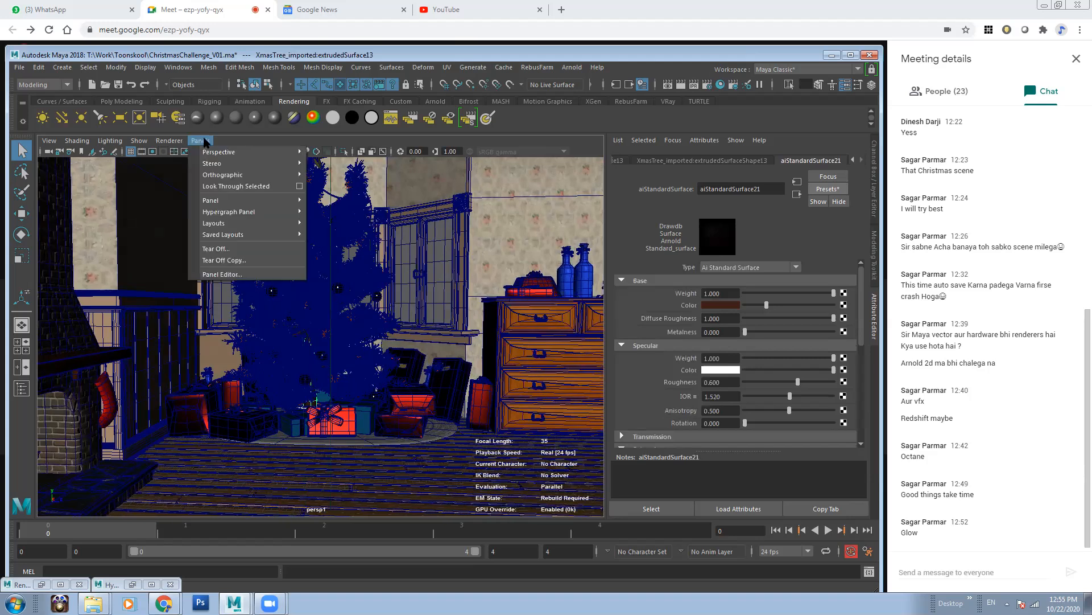
mouse_move(227, 153)
left_click(344, 153)
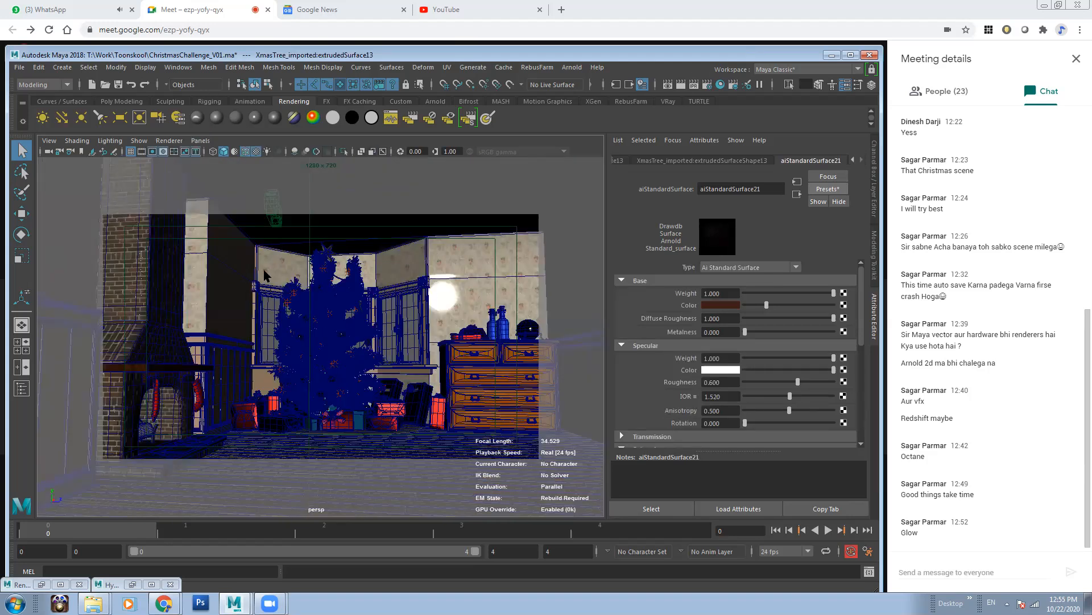
left_click(416, 321)
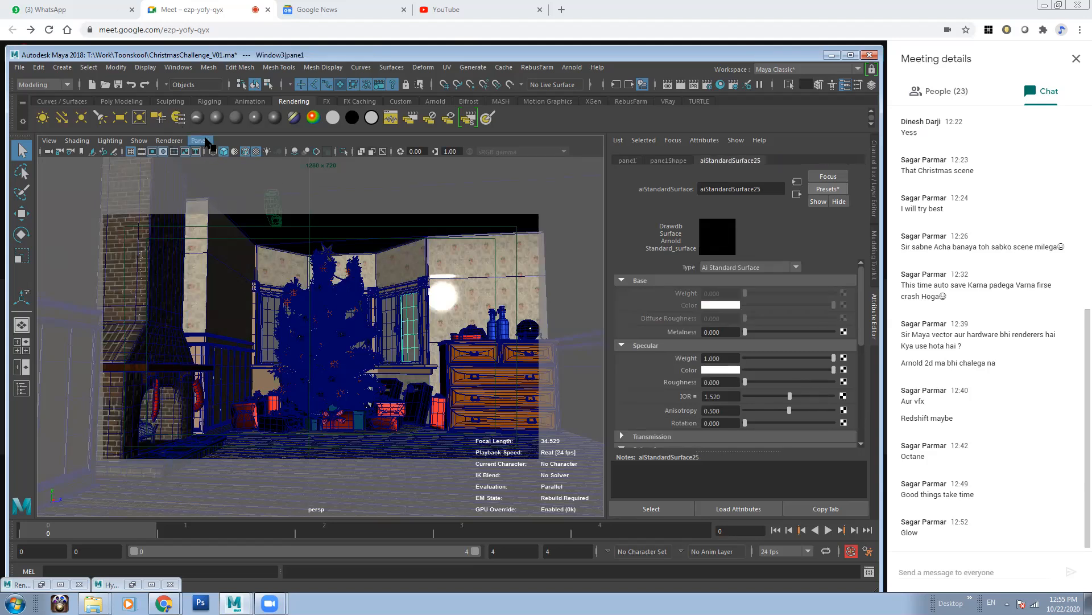
Step: Compare the room's framing through the persp1 camera with the persp camera view
left_click(200, 142)
mouse_move(231, 153)
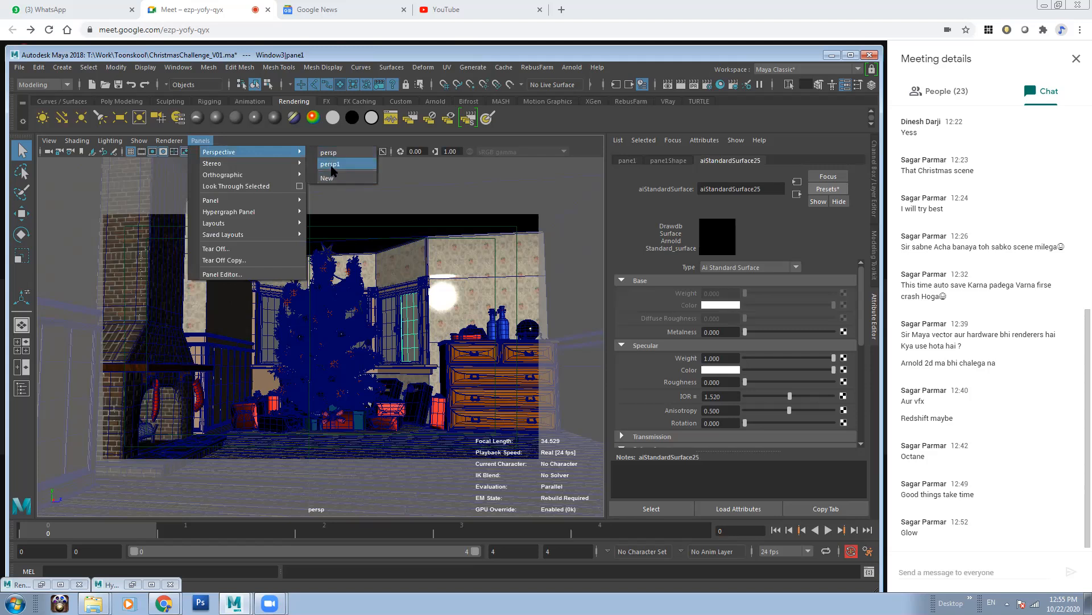
left_click(874, 329)
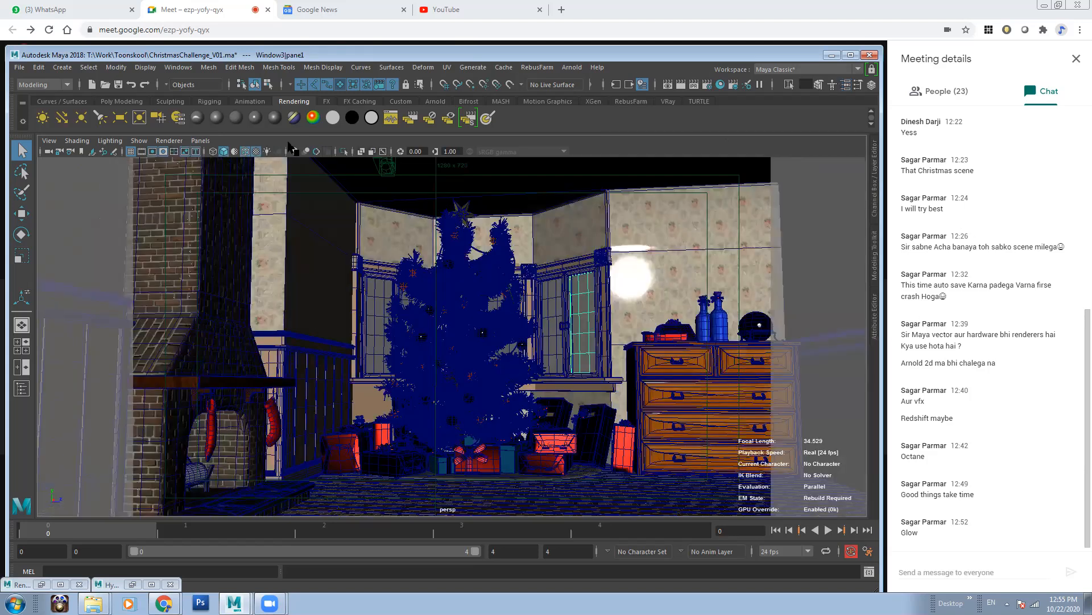
left_click(875, 329)
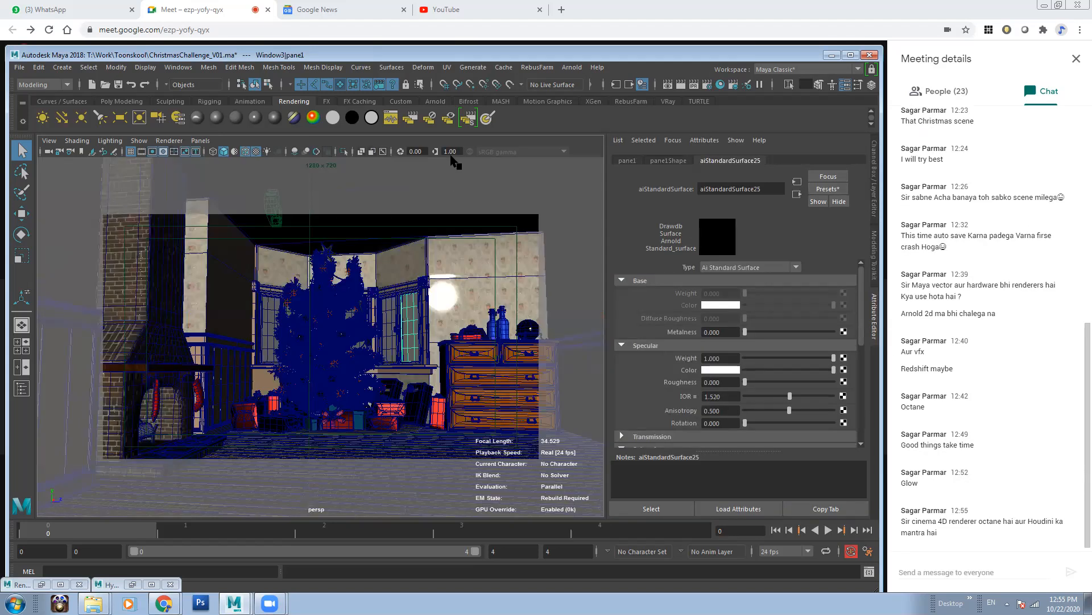
left_click(199, 141)
mouse_move(227, 152)
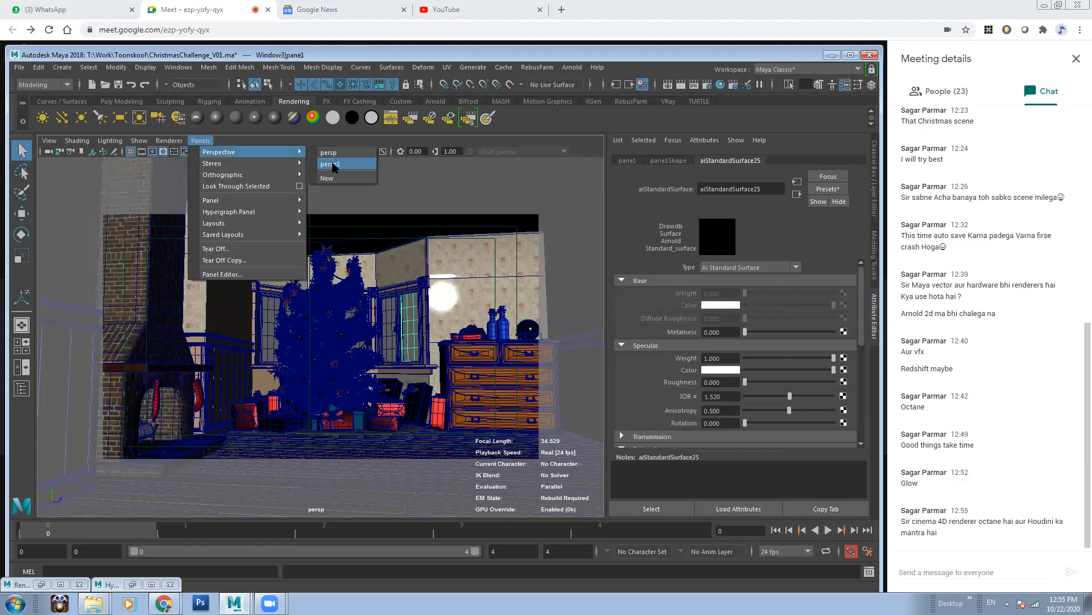
left_click(337, 166)
left_click(200, 140)
left_click(337, 153)
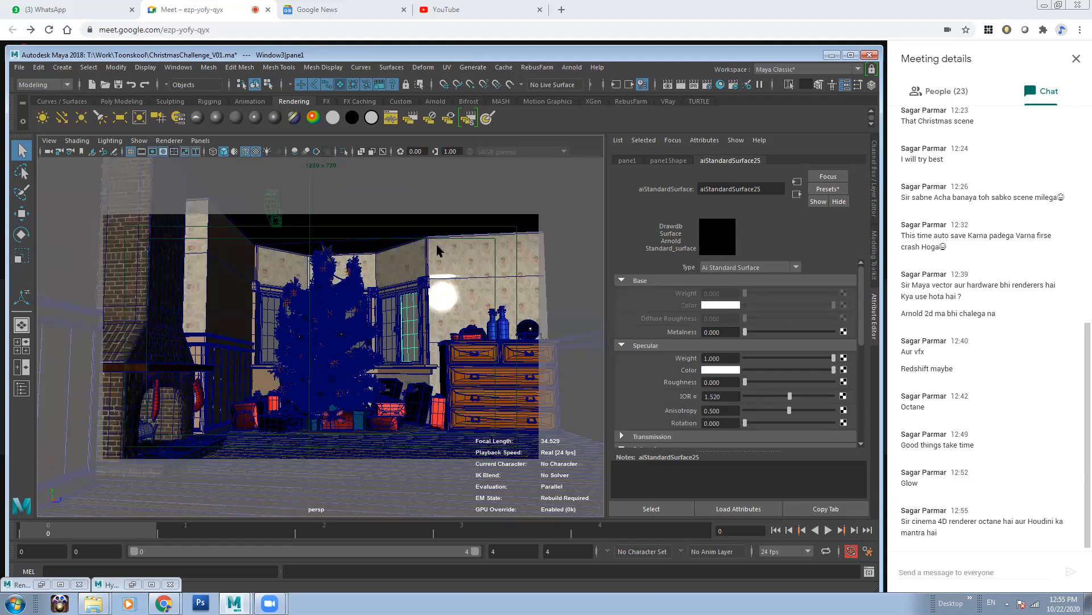
Step: Unlock the persp camera's focal length, try 25, and settle on a focal length of 30
left_click(49, 140)
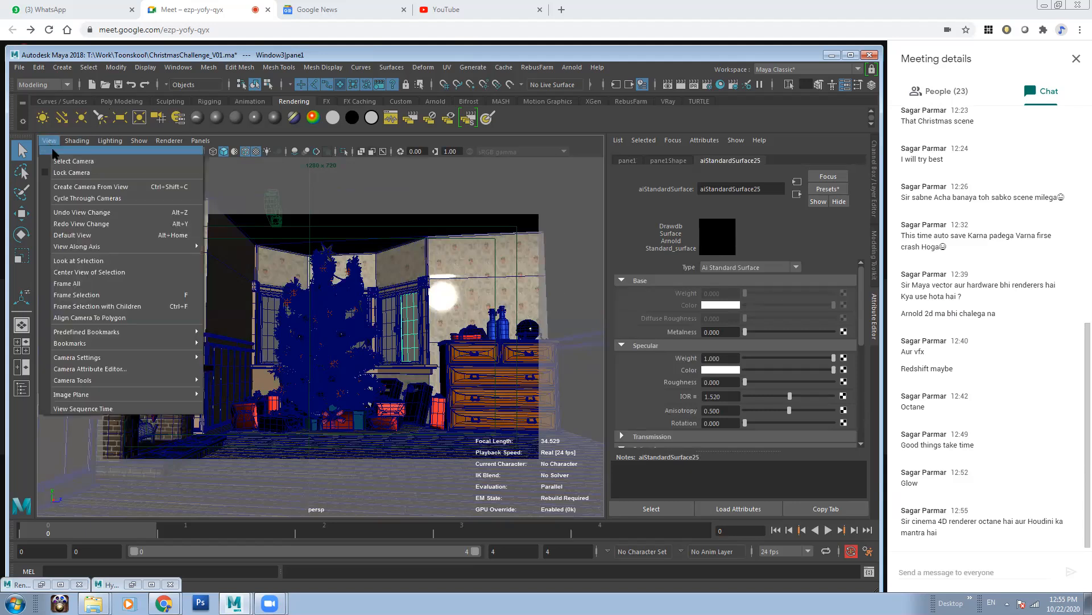
left_click(68, 152)
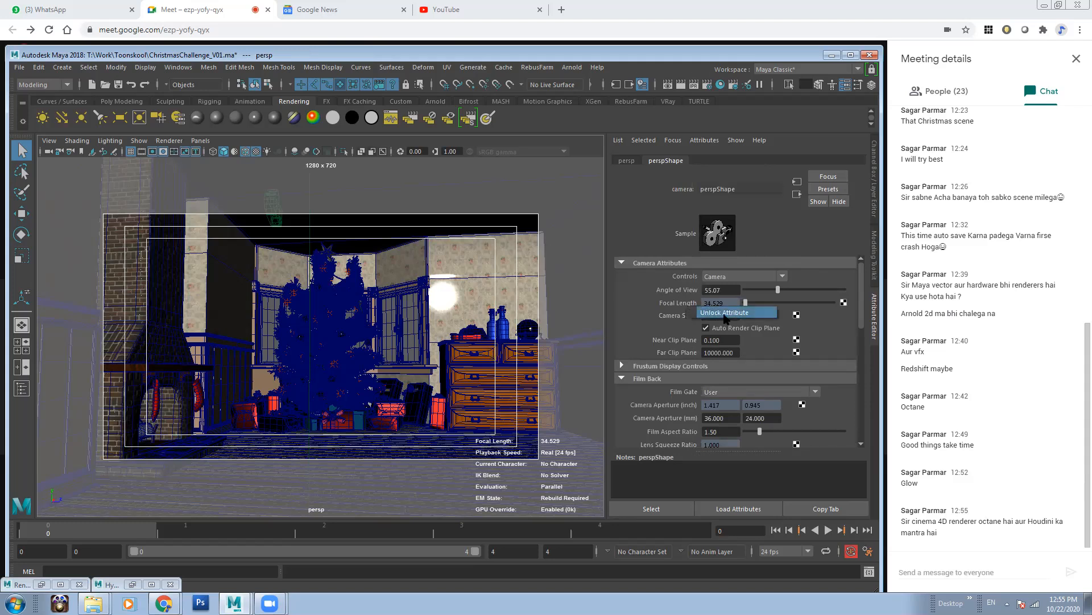
left_click_drag(735, 302, 667, 309)
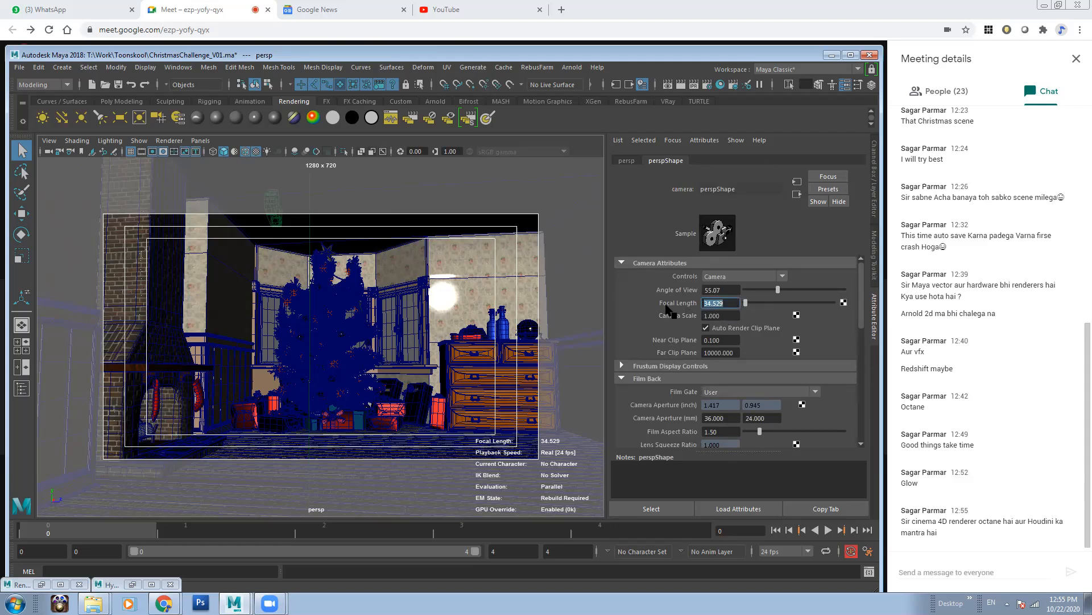
type("25")
key("Return")
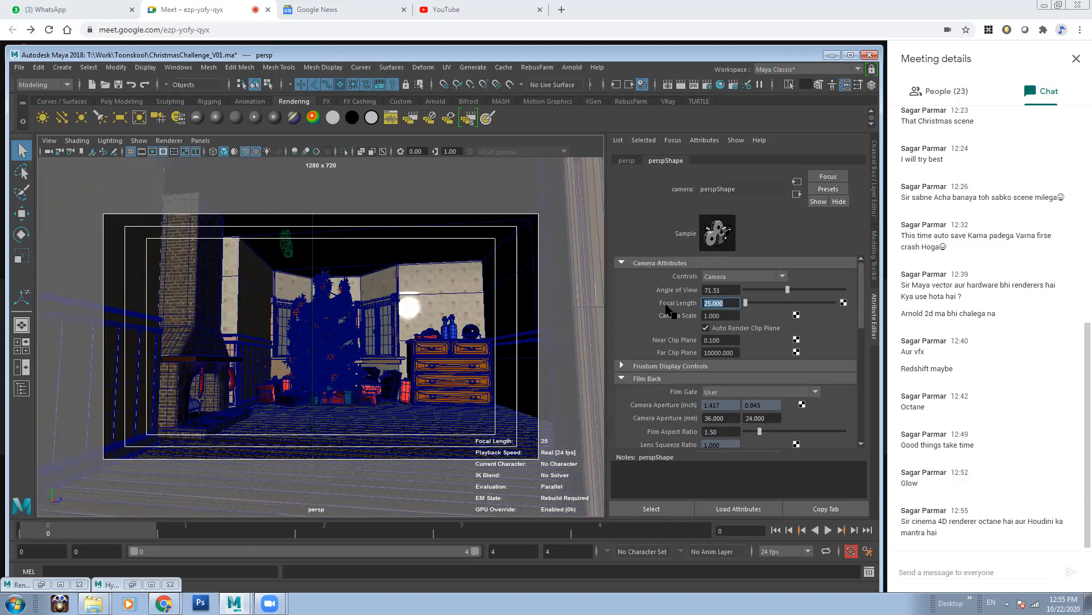
type("30")
key("Return")
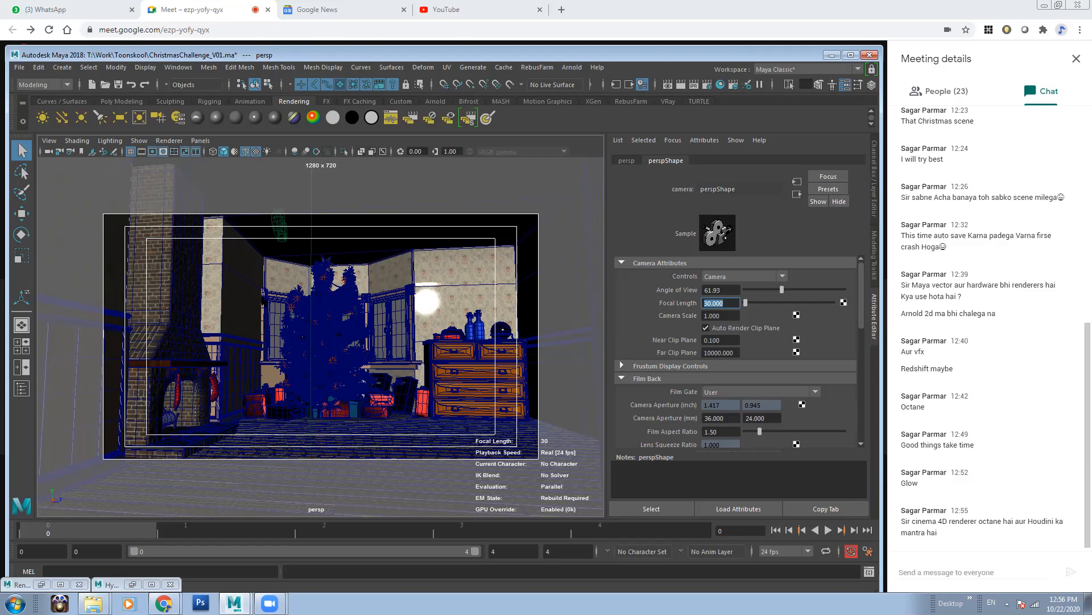
left_click(201, 140)
mouse_move(284, 152)
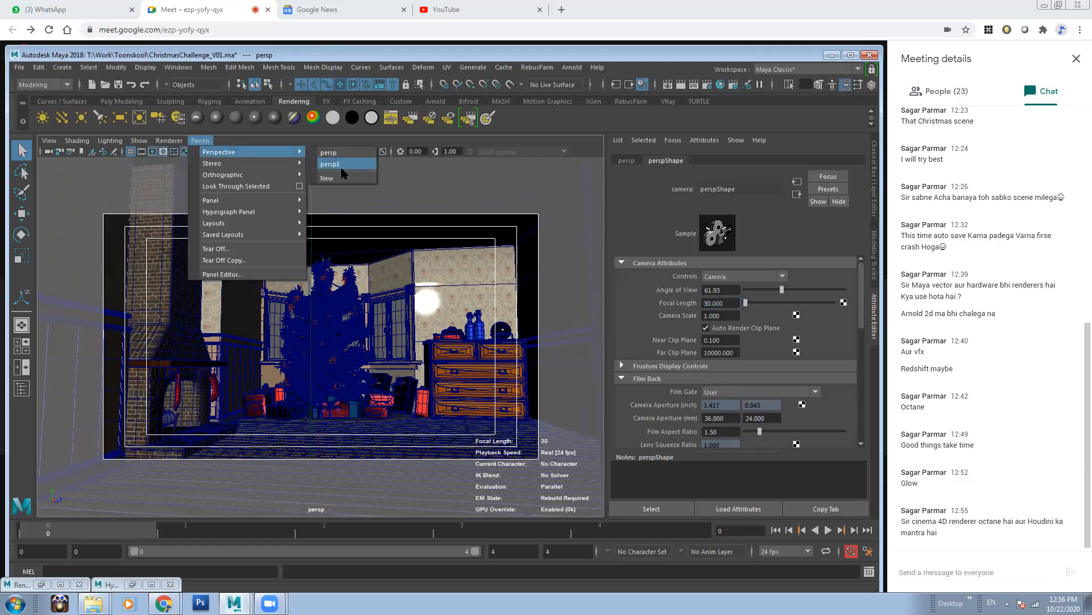
left_click(450, 289)
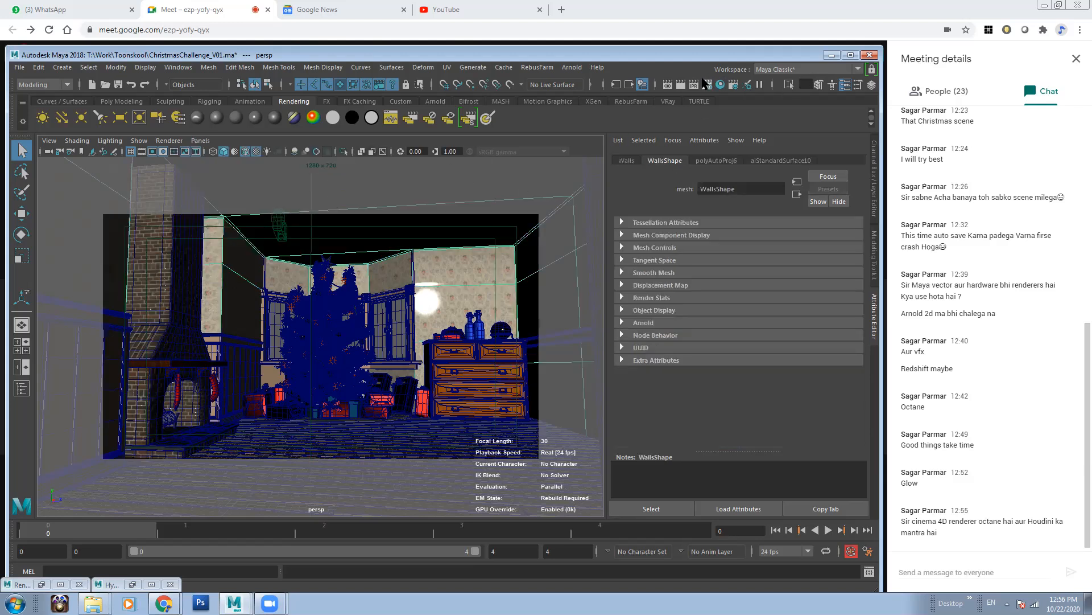
Step: Save the scene and save a new version of it as ChristmasChallenge_V02.ma
left_click(18, 67)
left_click(47, 113)
left_click(23, 69)
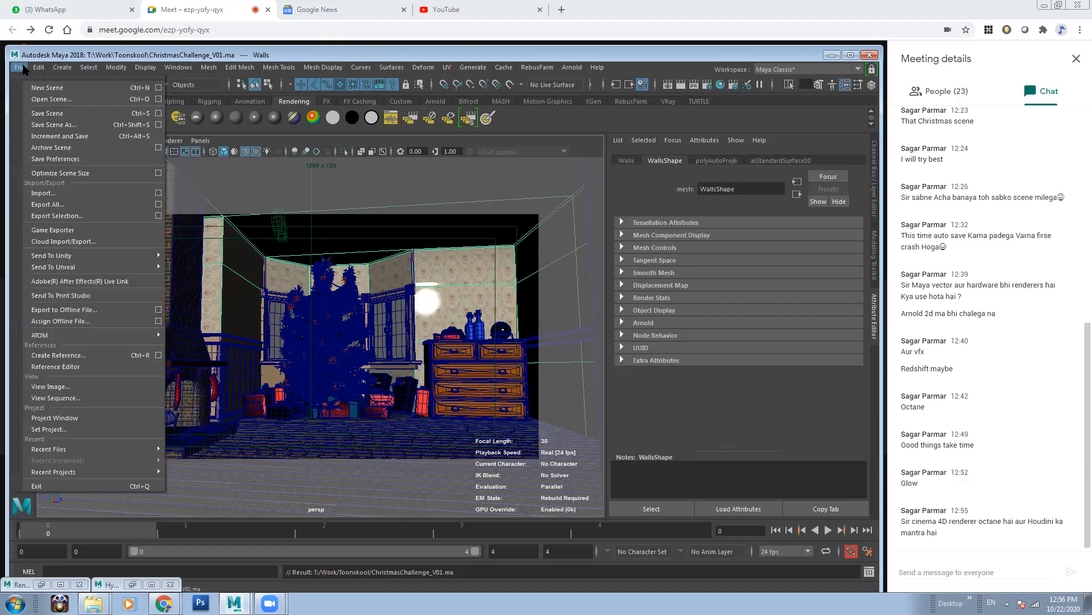
left_click(54, 125)
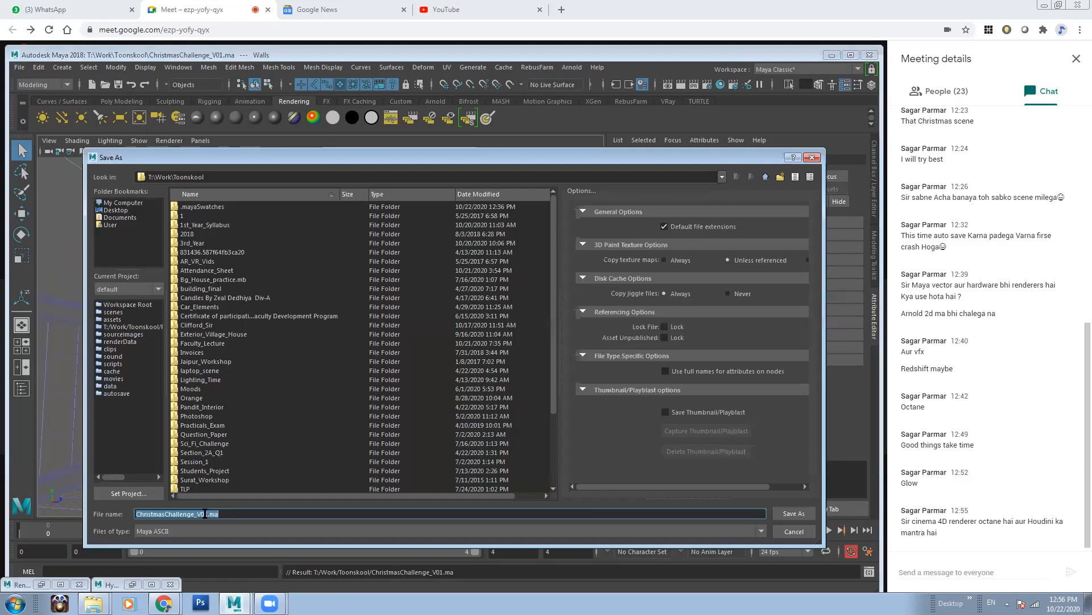
left_click(205, 514)
key("BackSpace")
type("2")
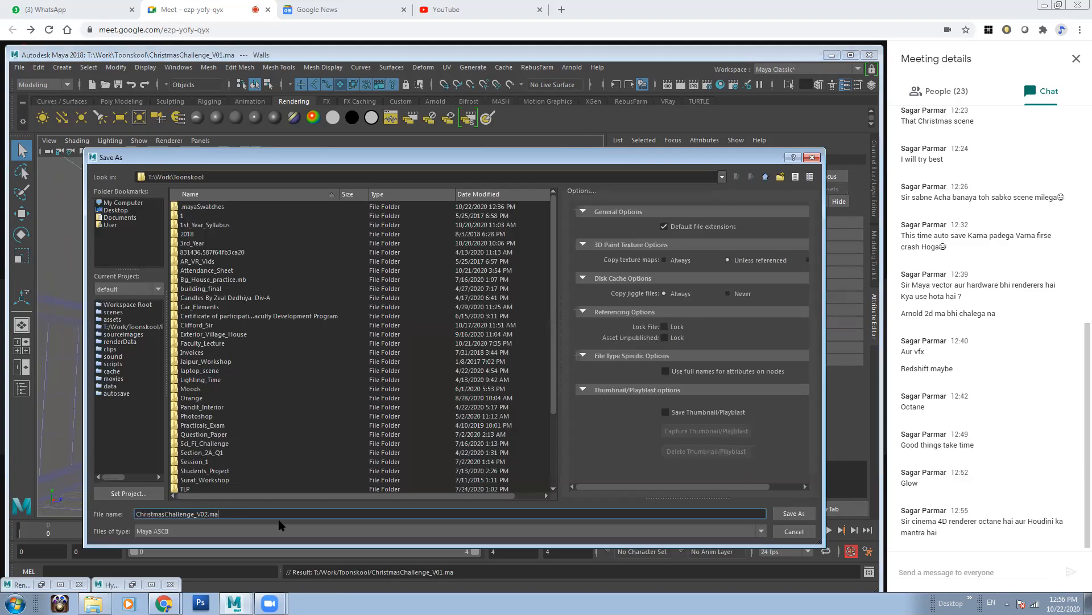
left_click(794, 514)
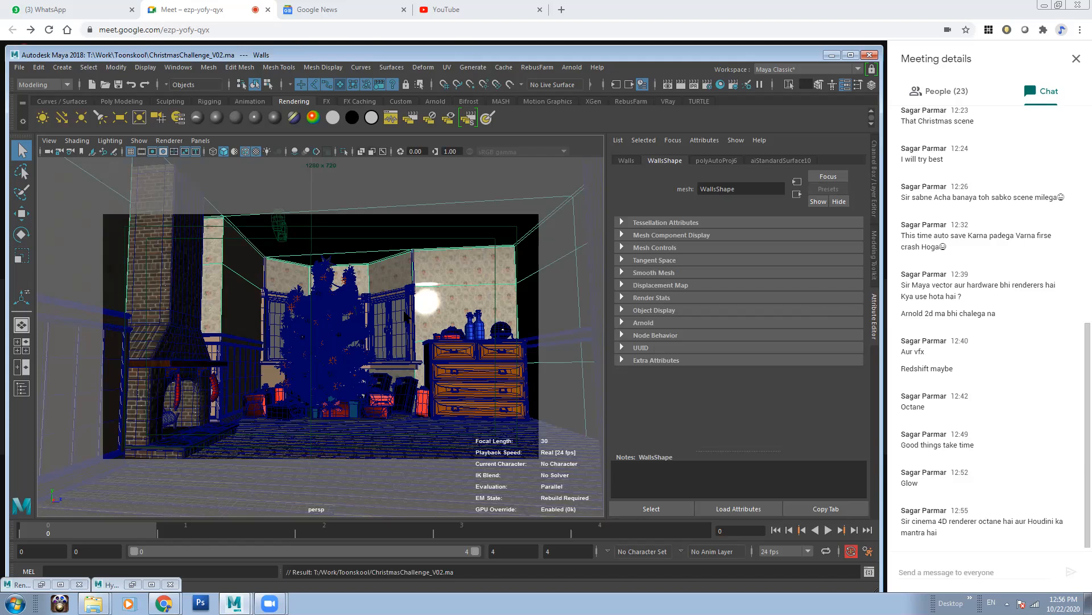
Step: Open the Render View and take wireframe snapshots through the persp and persp1 cameras, finishing with persp
left_click(680, 78)
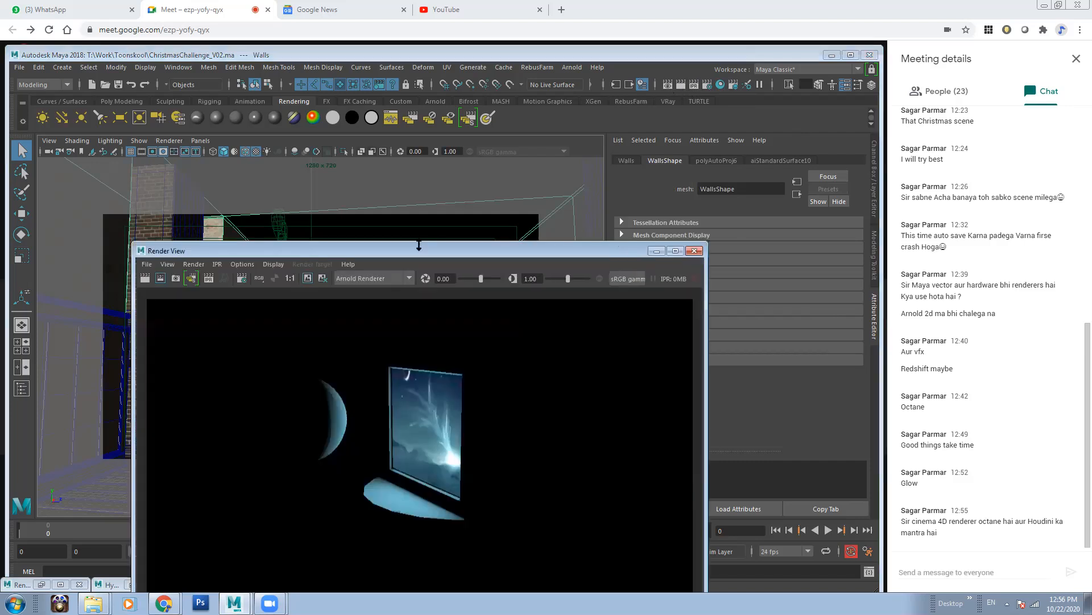
right_click(202, 194)
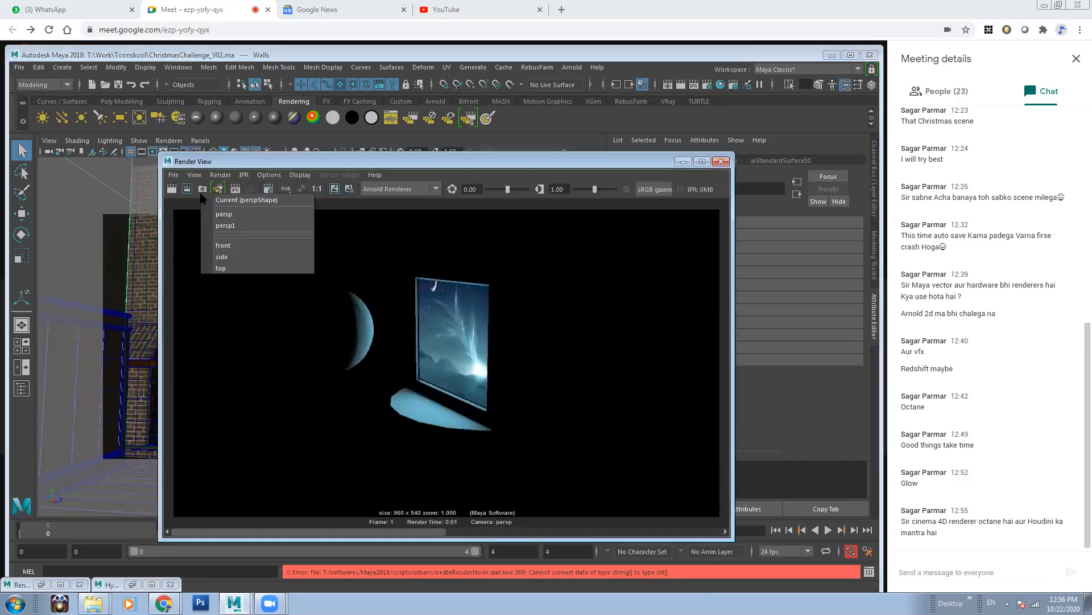
left_click(223, 214)
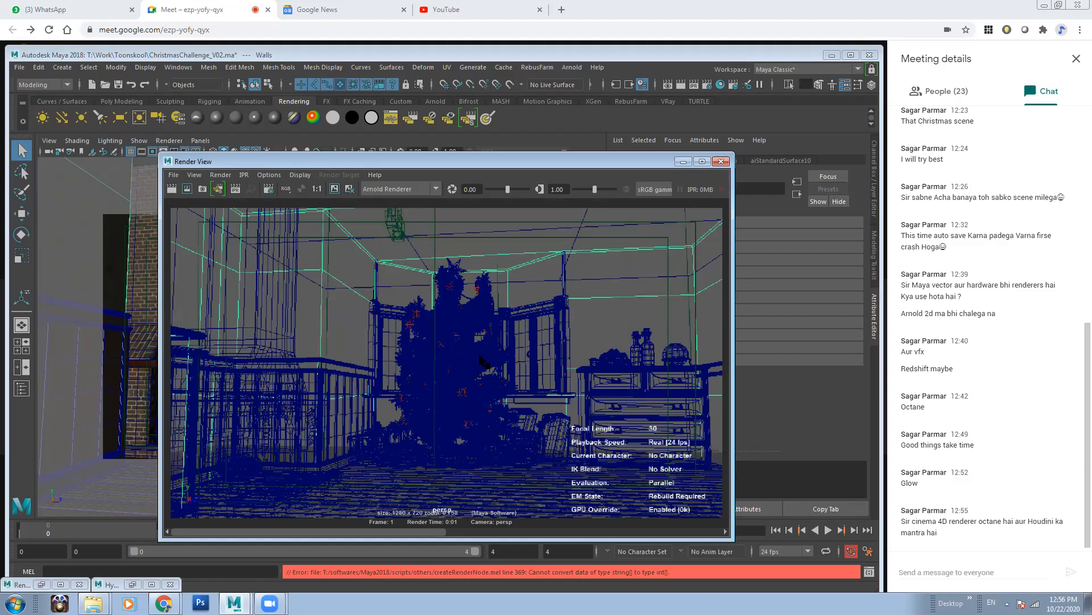
right_click(199, 194)
left_click(228, 226)
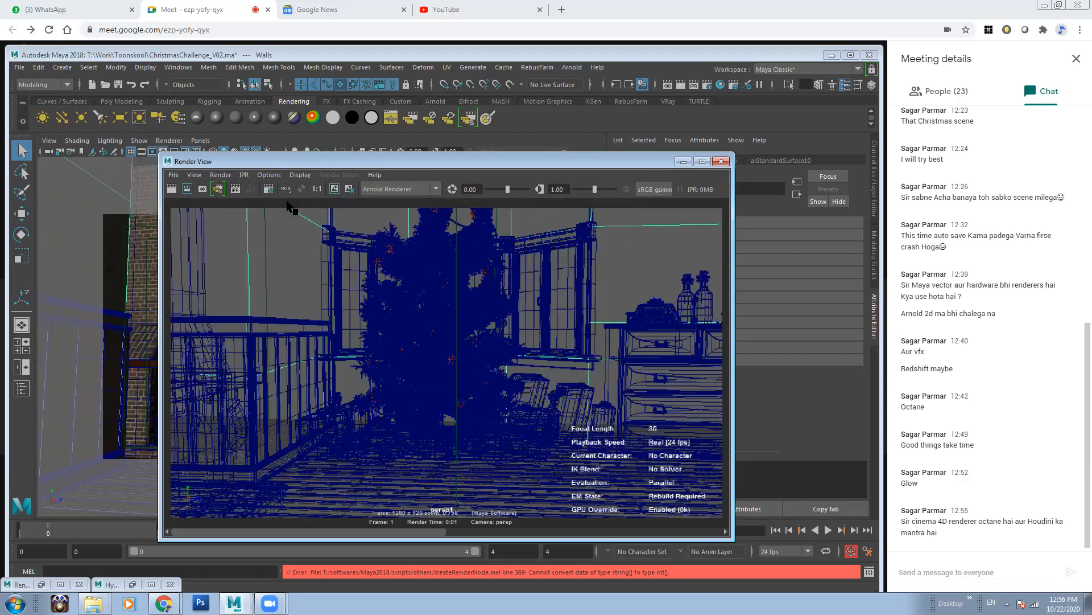
right_click(202, 193)
left_click(229, 212)
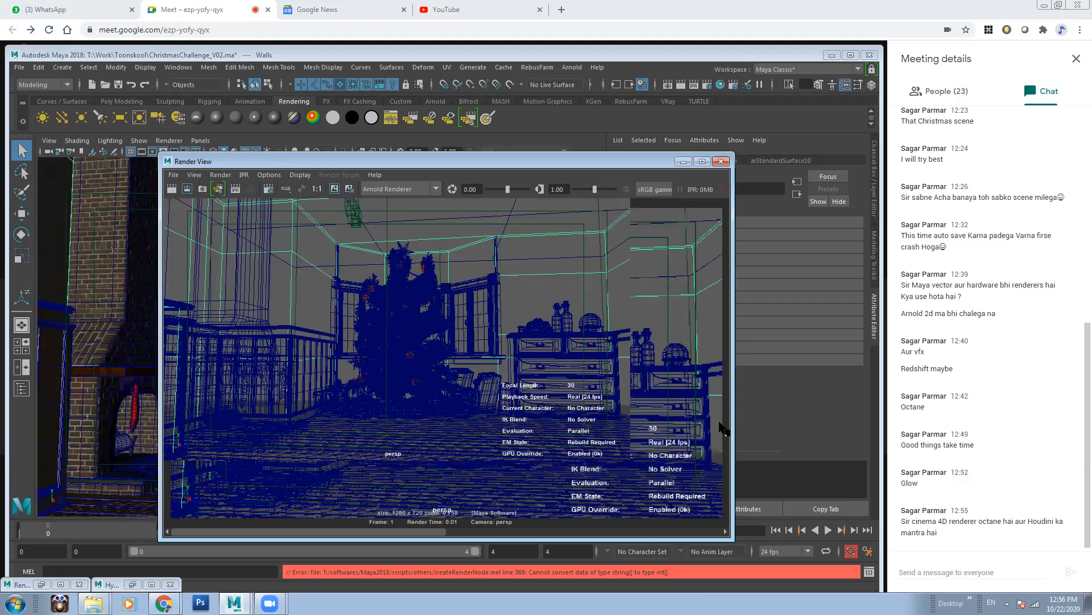
Step: Set the Render View's test resolution to 50% Settings (640x360) and try an Arnold render of the persp camera
left_click(299, 175)
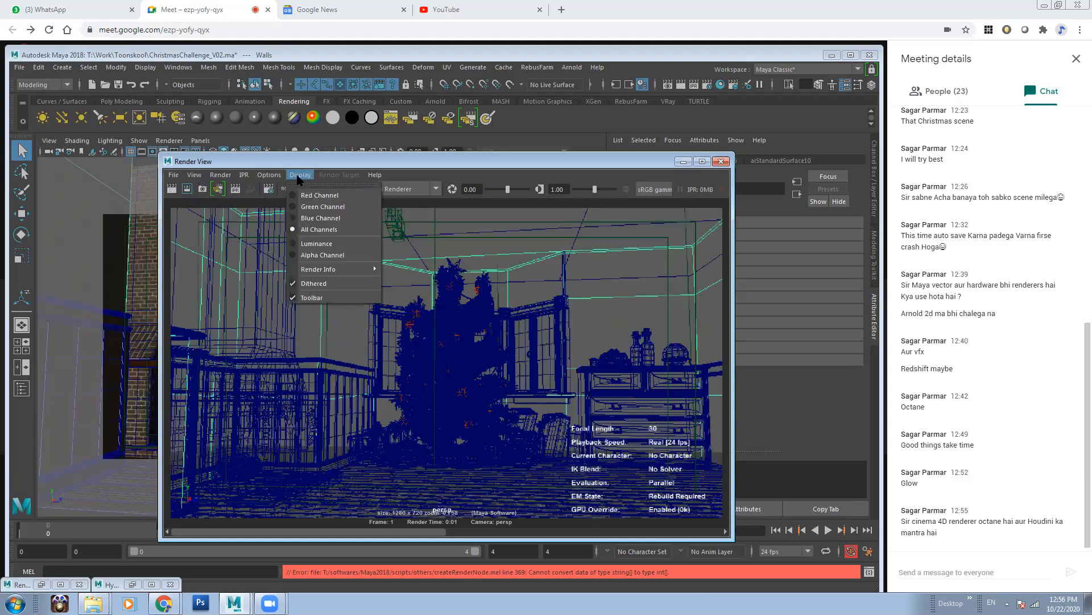
left_click(269, 175)
mouse_move(319, 219)
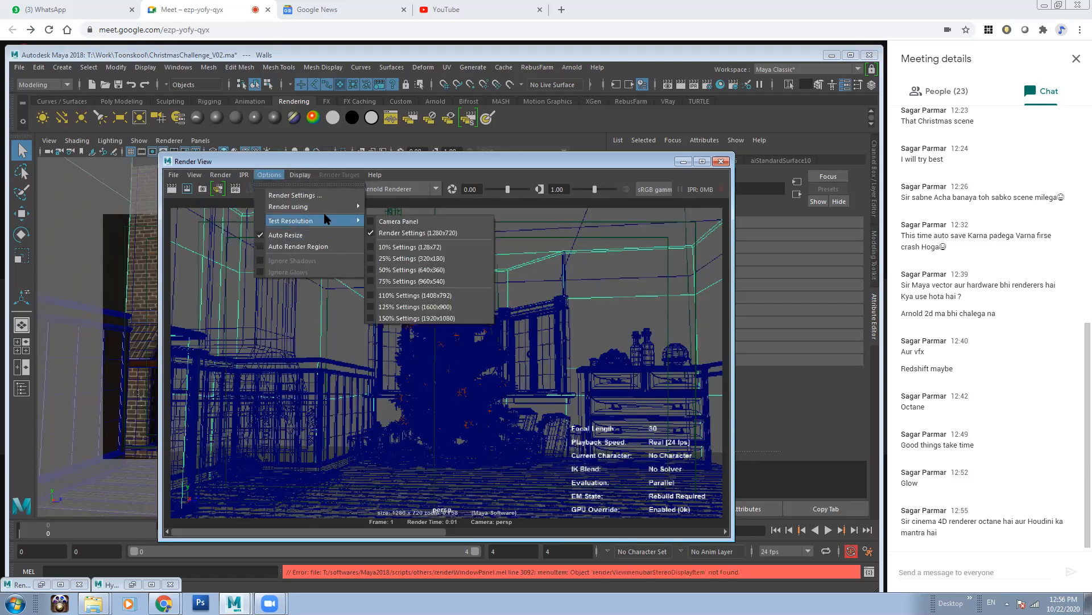
left_click(429, 272)
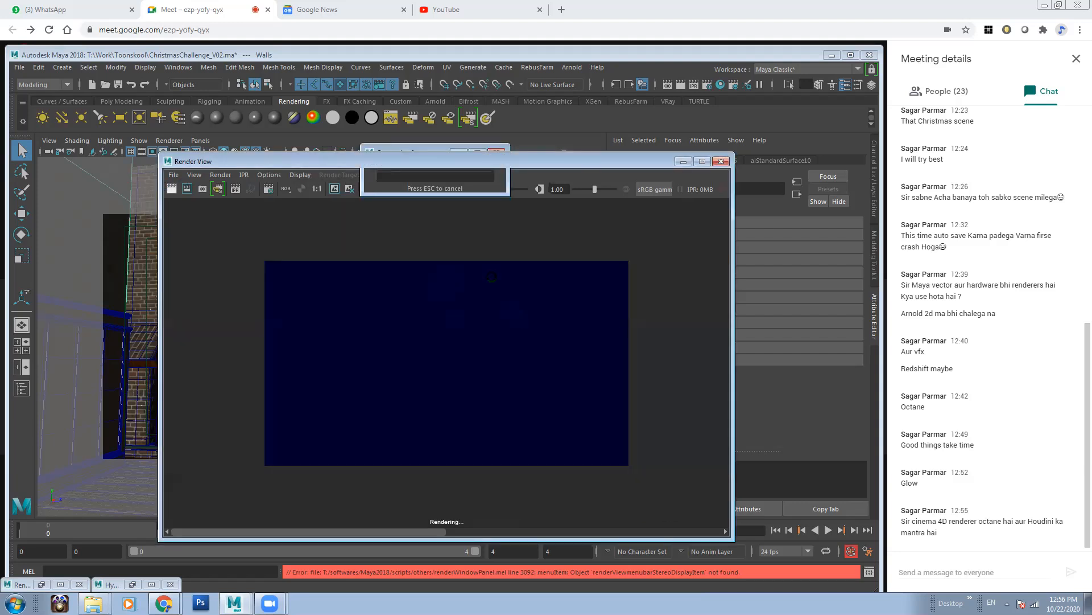
key("Escape")
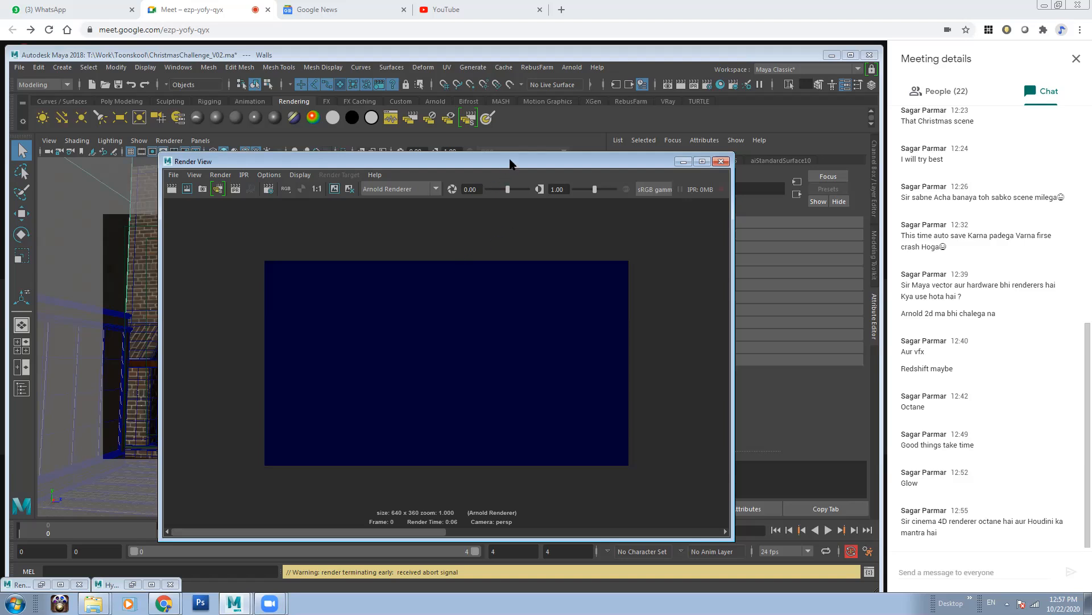
Step: Open the Arnold RenderView, set its test resolution to 50%, and start rendering the room through perspShape
left_click_drag(512, 164, 478, 186)
left_click(572, 67)
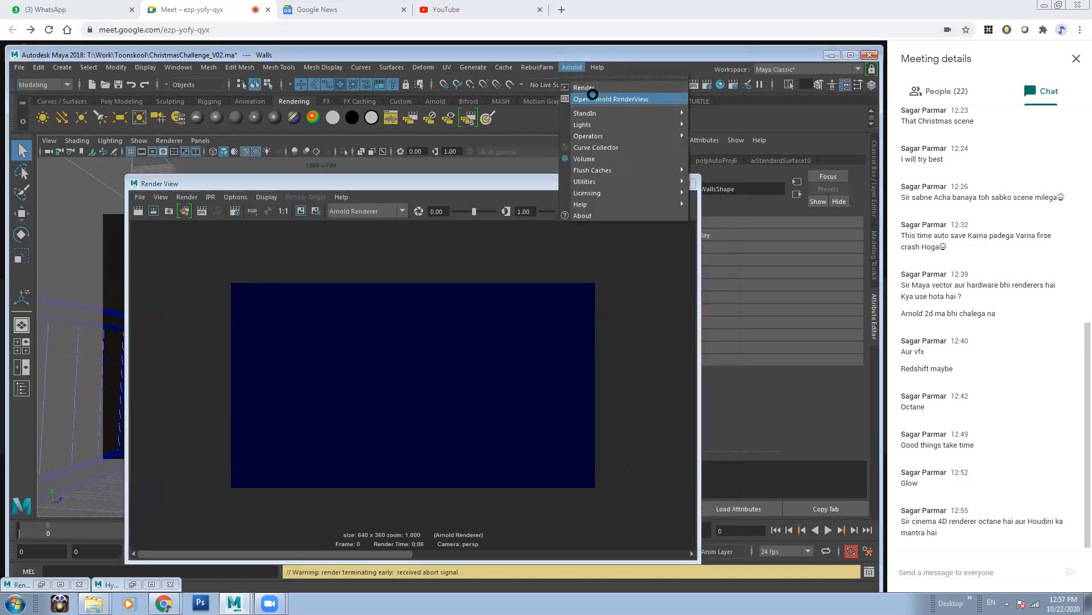
left_click(592, 97)
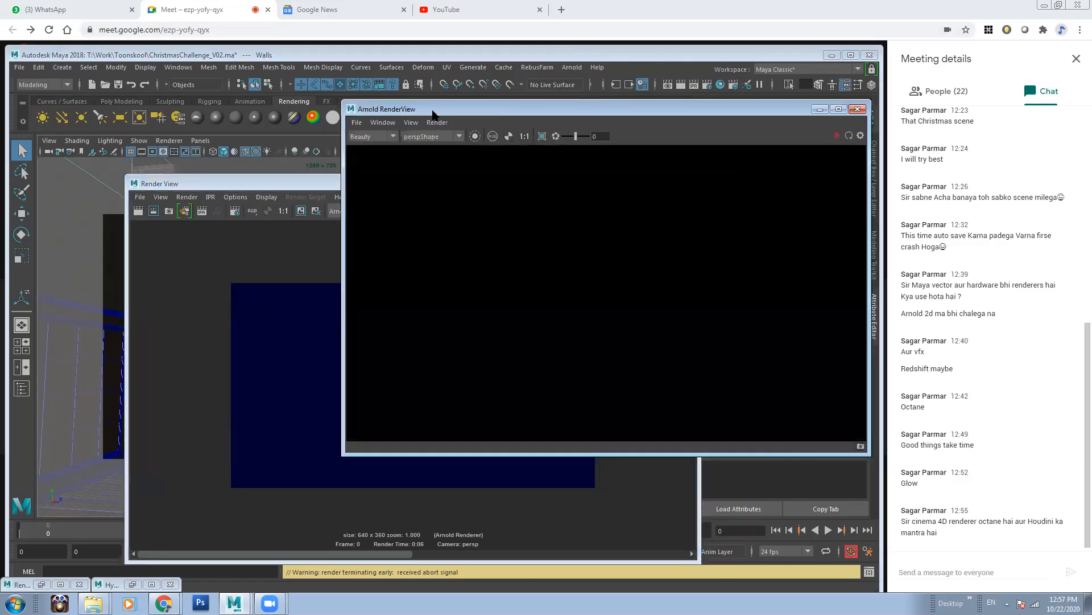
left_click(411, 122)
mouse_move(446, 232)
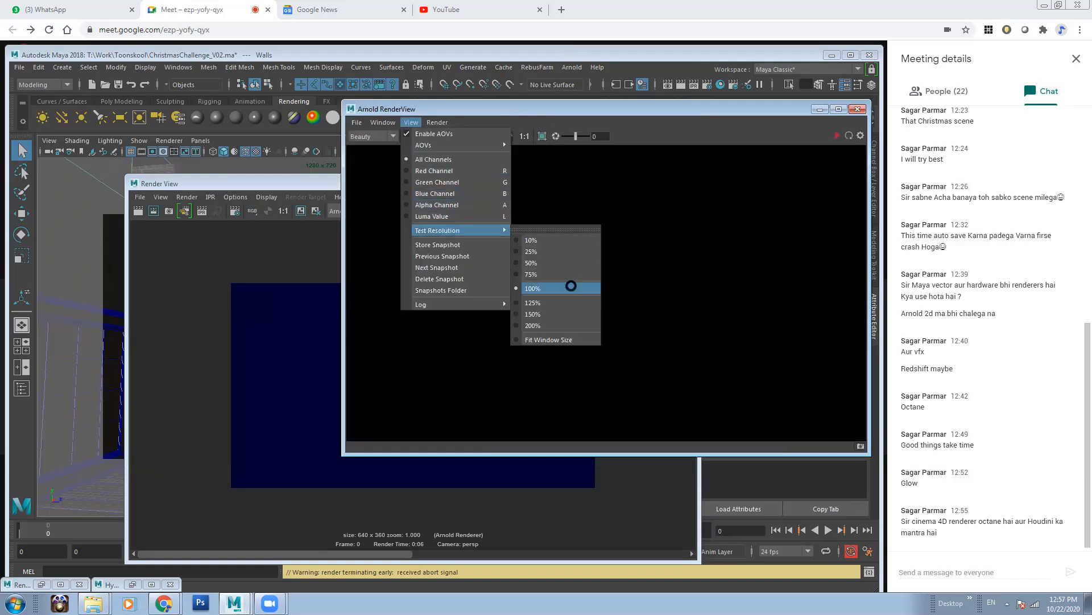
left_click(543, 263)
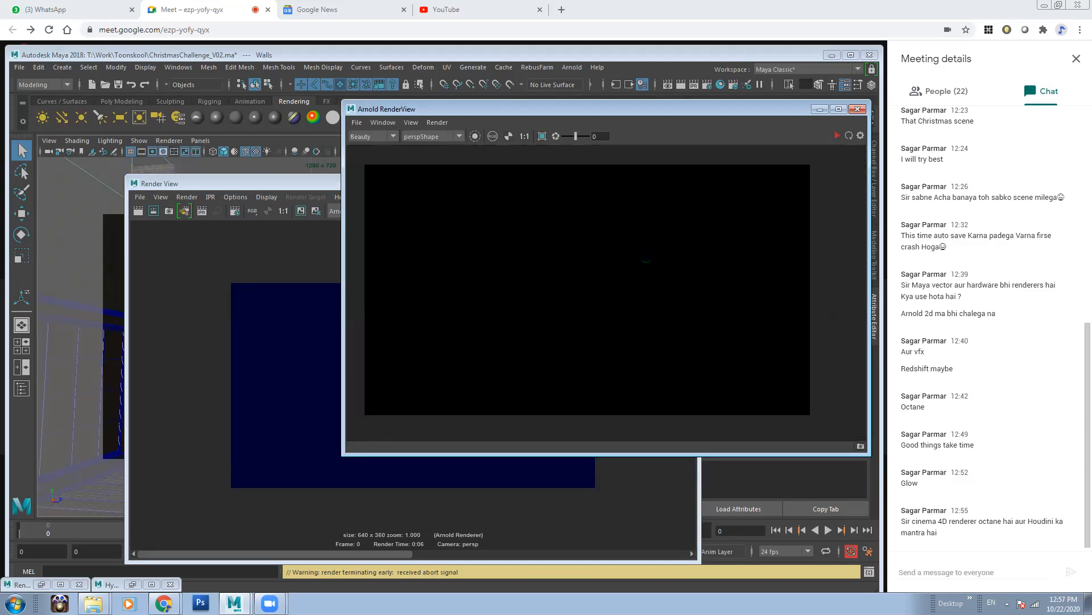
left_click(837, 135)
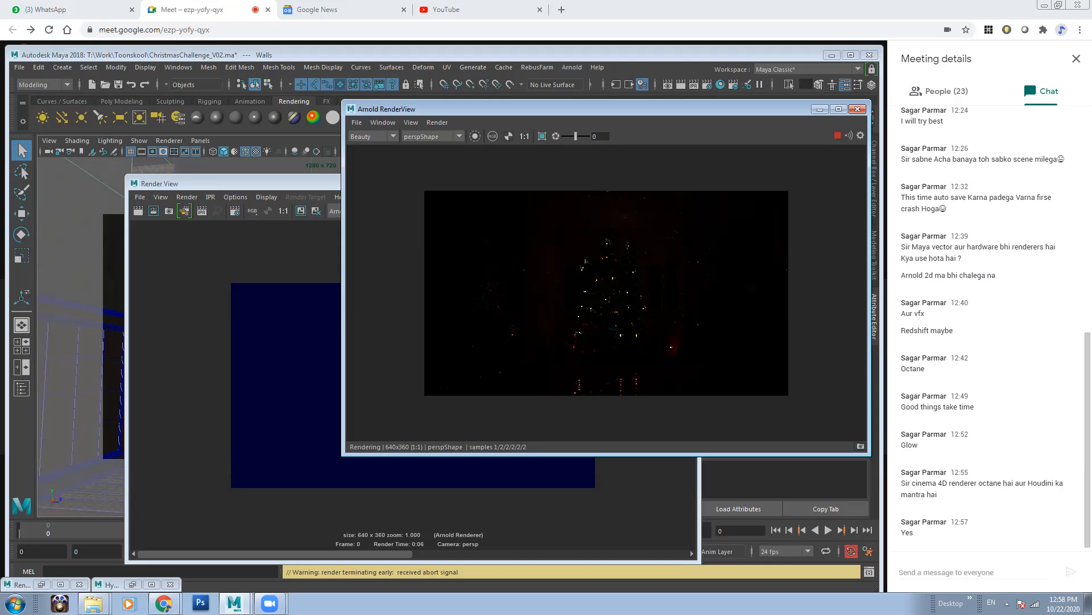
Step: Minimize the Render View, move the Arnold RenderView aside, and select the Christmas_Tree group in the Outliner
left_click(302, 186)
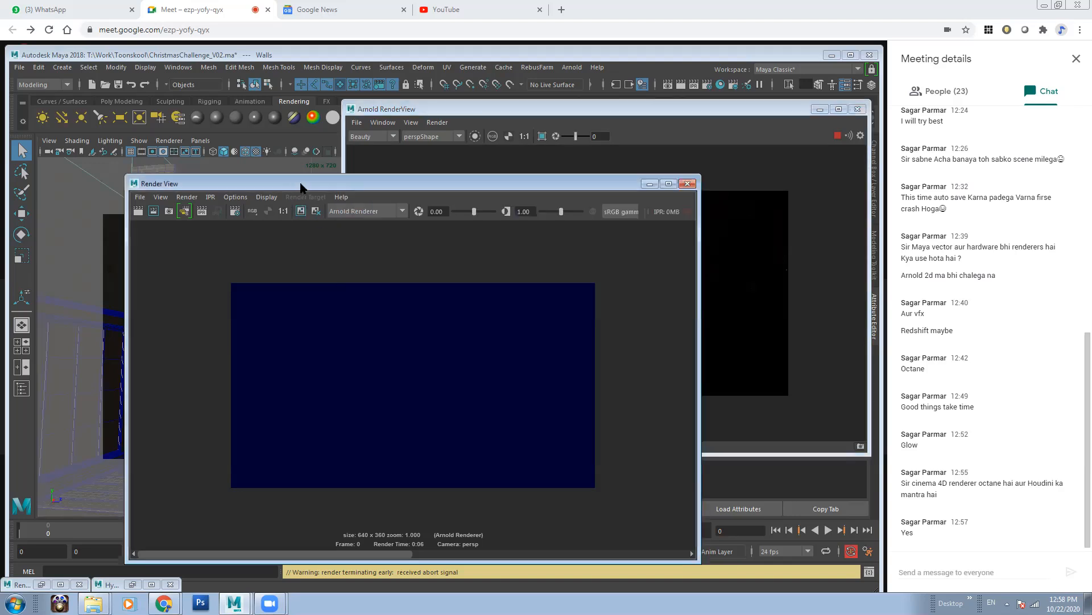
left_click(649, 183)
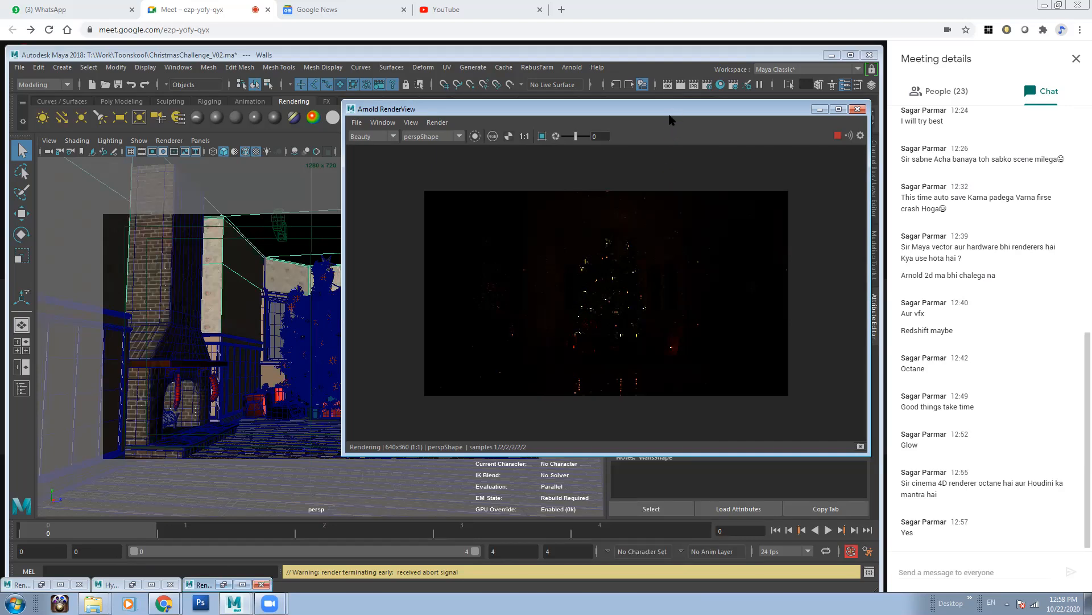
left_click_drag(670, 115, 540, 144)
left_click(178, 67)
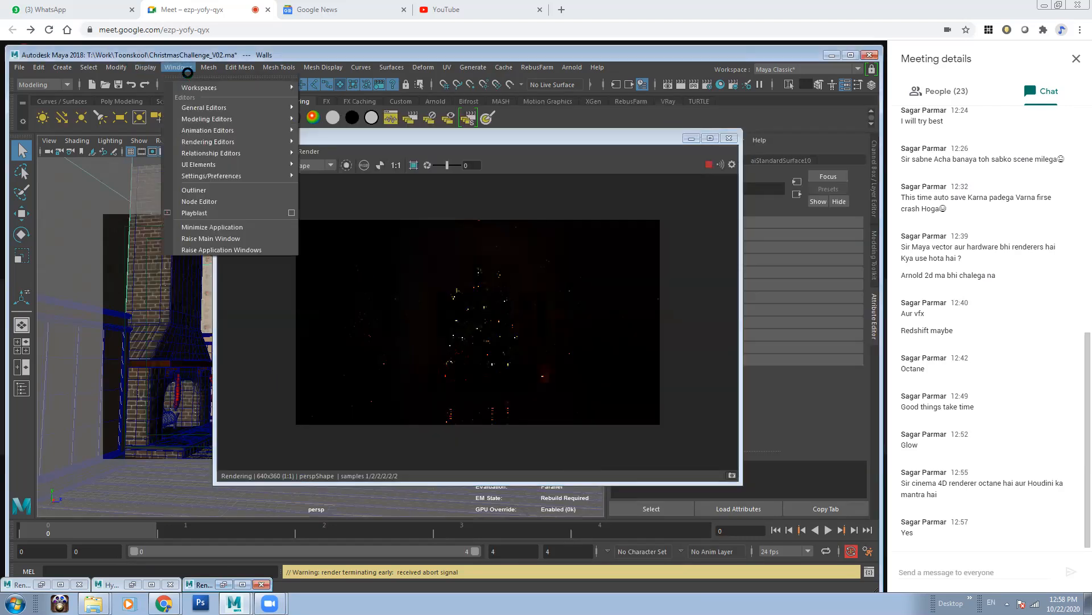
left_click(225, 195)
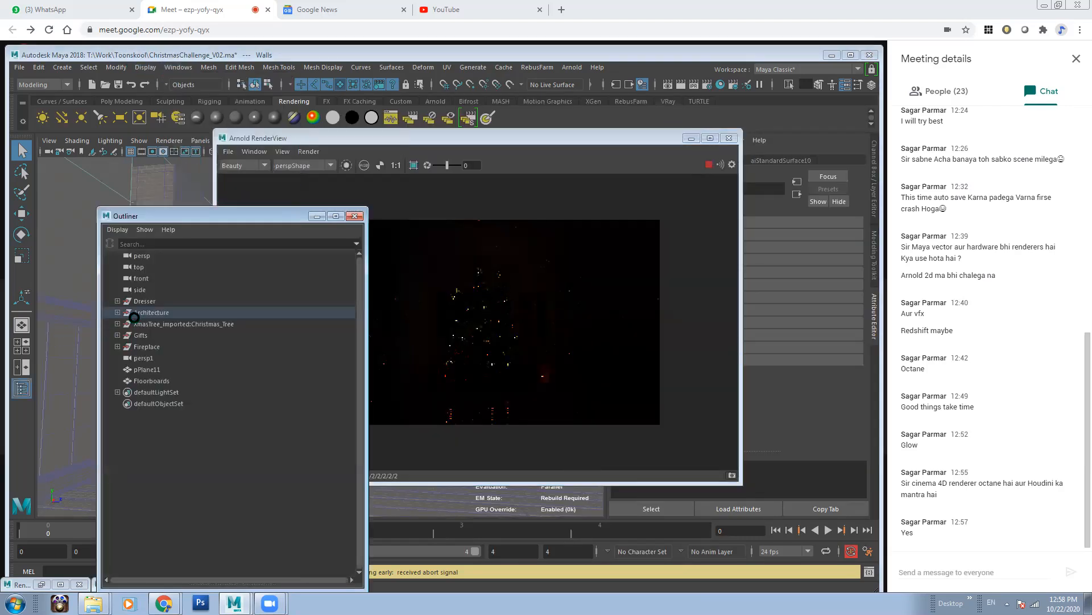
left_click(169, 325)
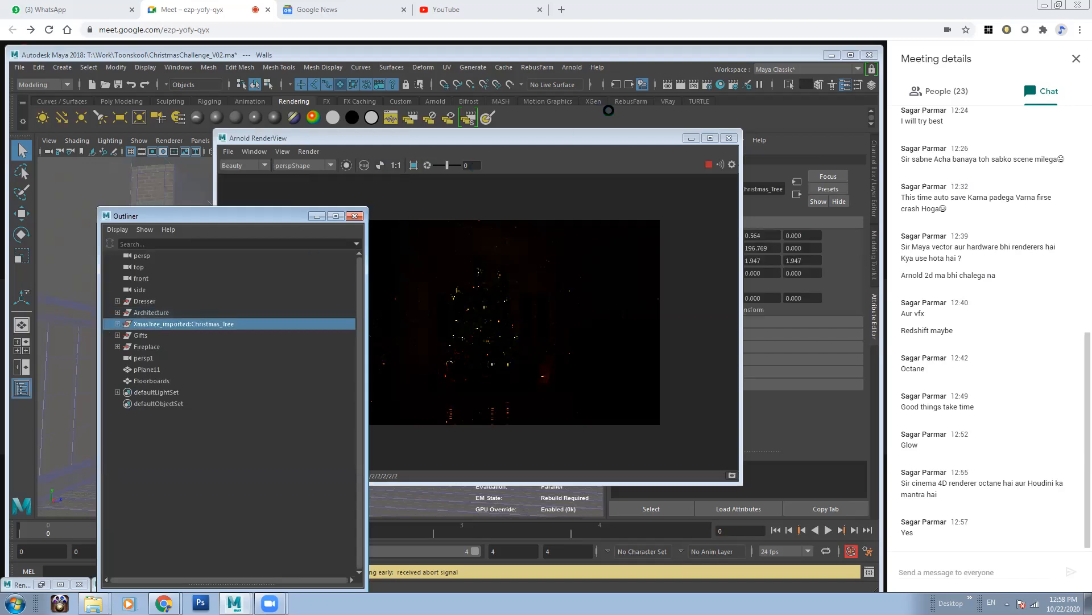
Step: Minimize the floating windows to see the room through the persp camera, and stop the running Arnold render
left_click(678, 149)
left_click(691, 139)
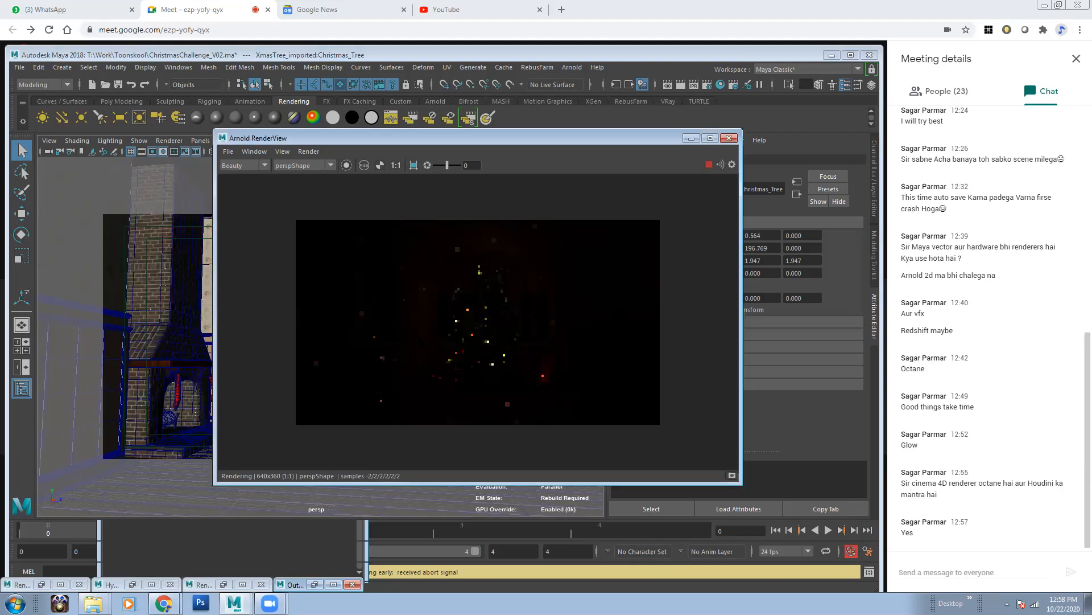
left_click(691, 138)
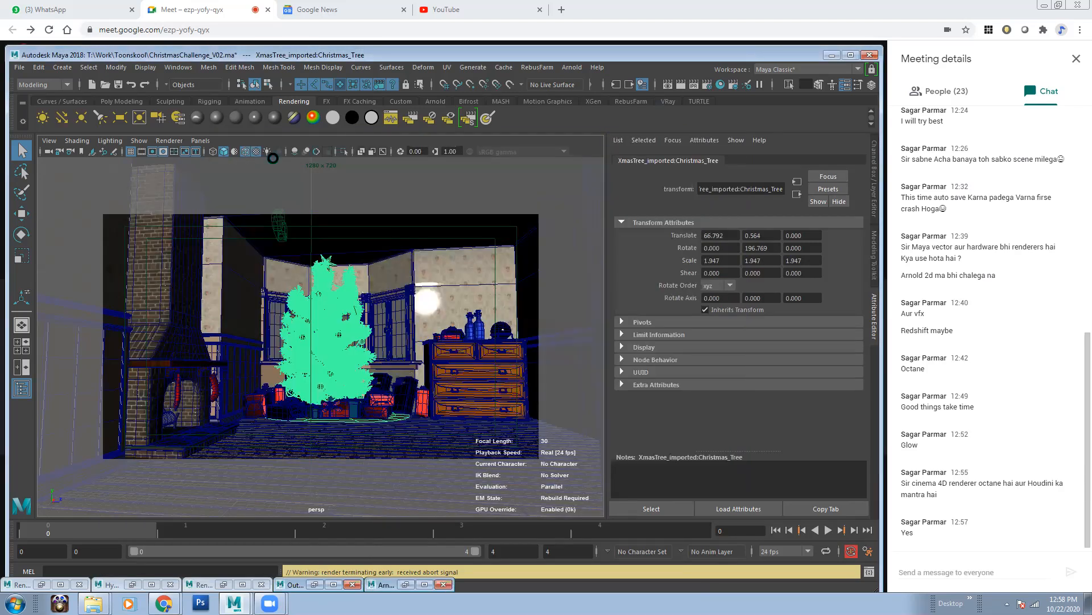
left_click(428, 287)
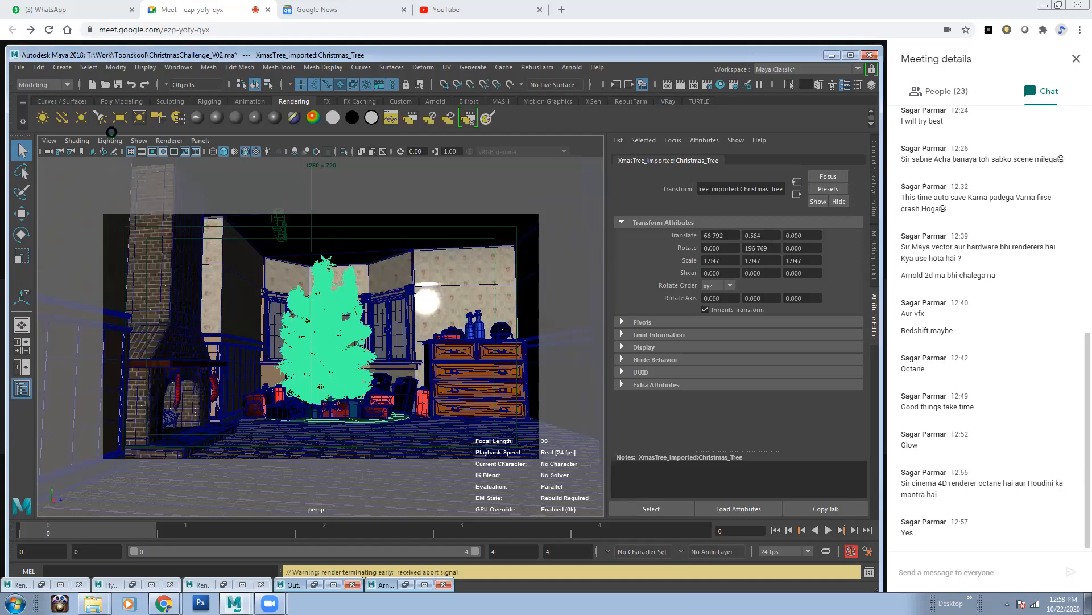
left_click(204, 139)
mouse_move(245, 151)
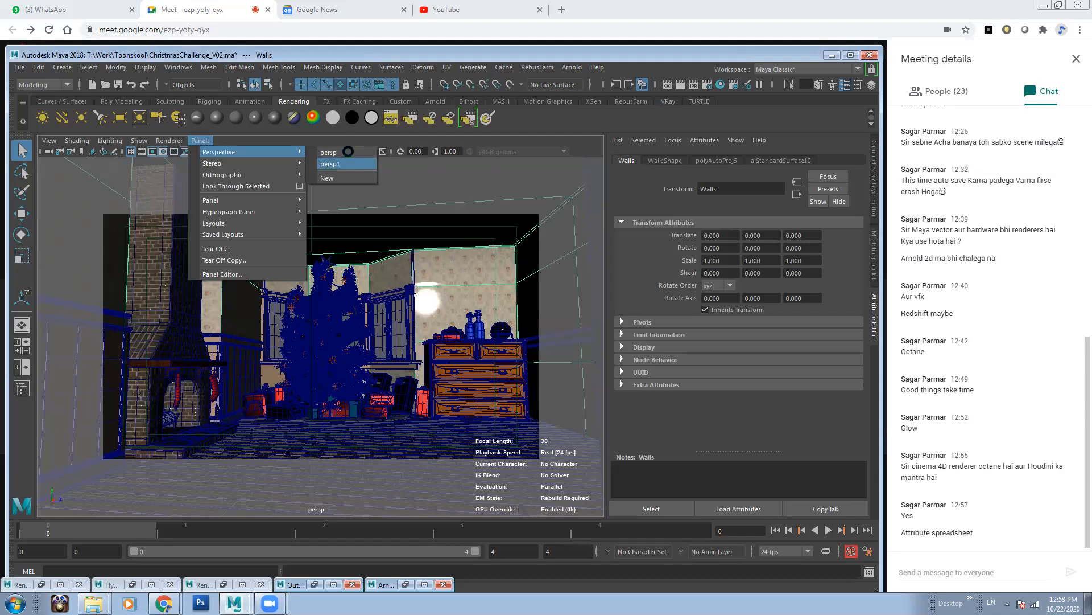
left_click(348, 151)
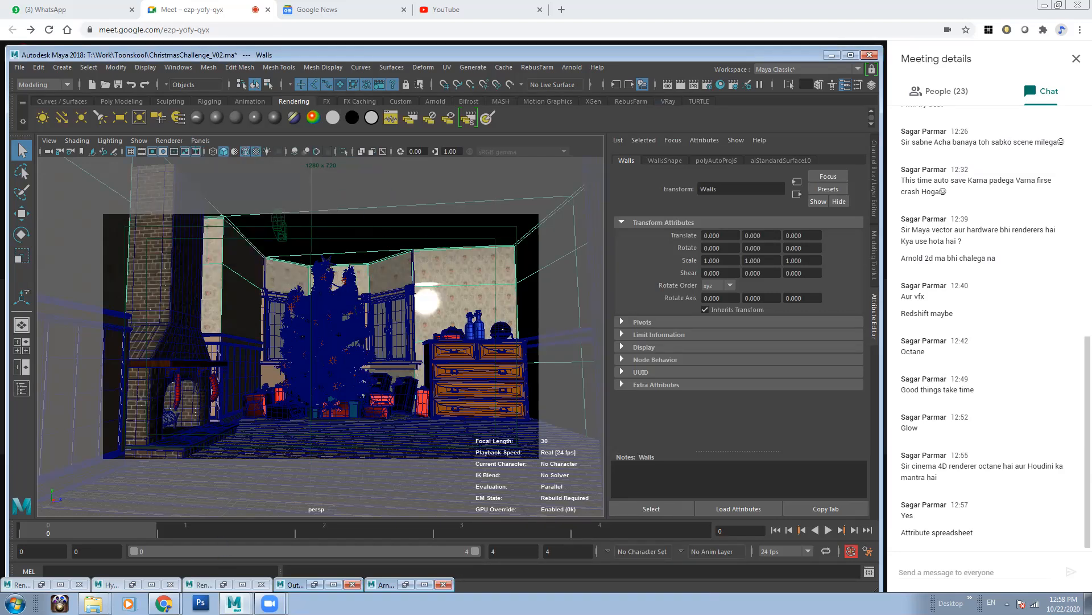
left_click(406, 585)
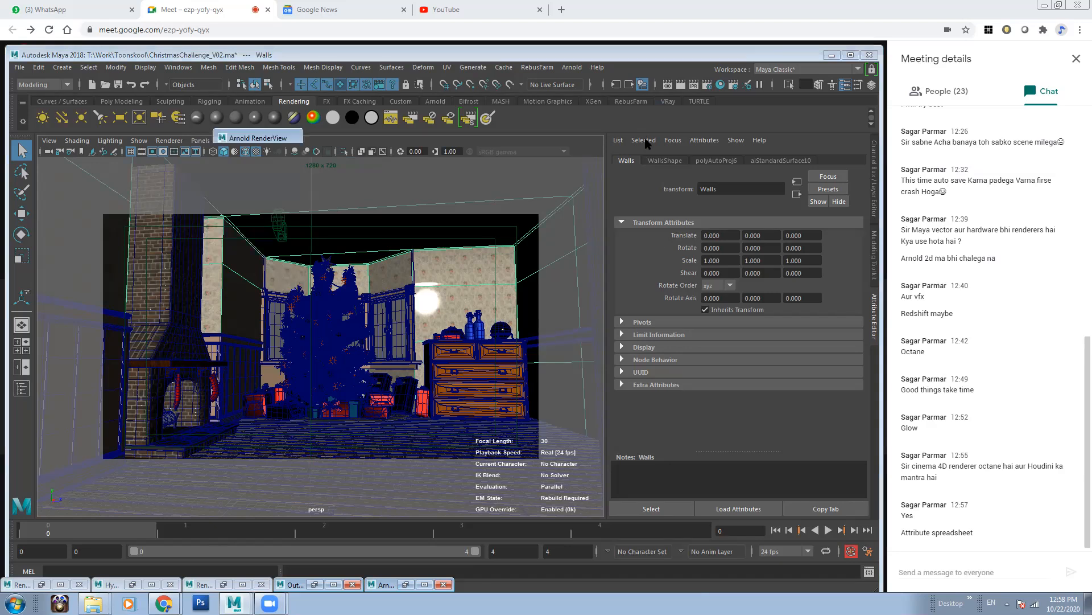
left_click(709, 165)
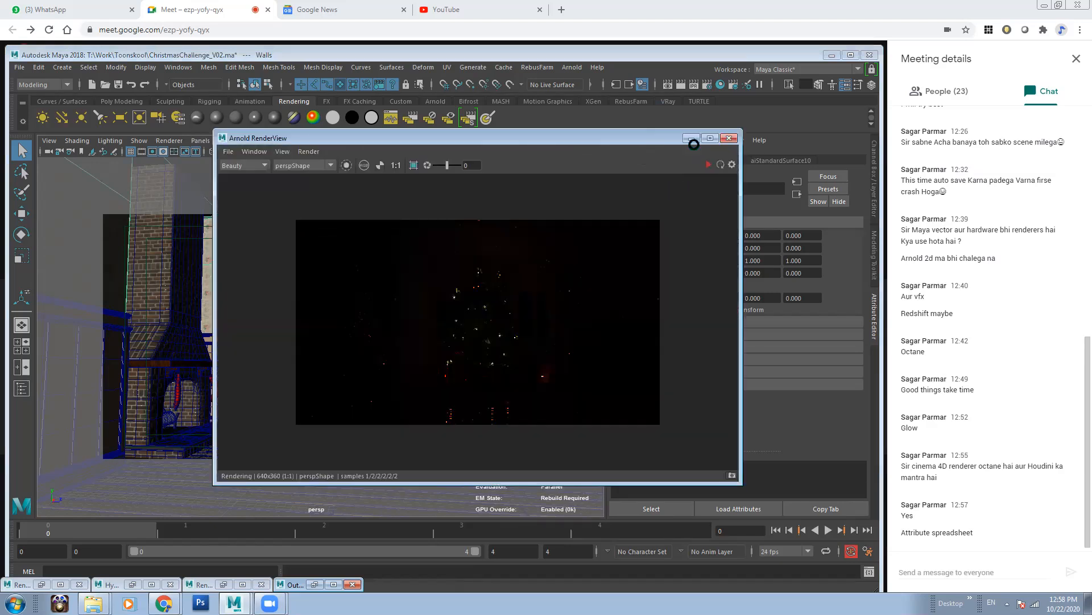
Step: Look through the persp1 camera in wireframe and select the Christmas tree's PointLights group
left_click(691, 138)
left_click(201, 141)
mouse_move(216, 151)
left_click(341, 164)
mouse_move(313, 338)
left_mouse_down("alt")
mouse_move(234, 285)
mouse_move(322, 351)
mouse_move(403, 359)
mouse_move(393, 367)
mouse_move(451, 299)
mouse_move(275, 327)
mouse_move(242, 298)
mouse_move(334, 381)
mouse_move(356, 366)
mouse_move(284, 346)
mouse_move(383, 417)
mouse_move(345, 341)
mouse_move(334, 246)
left_mouse_up("alt")
key("4")
left_click(339, 249)
left_click_drag(480, 323, 359, 370, "alt")
key("Up")
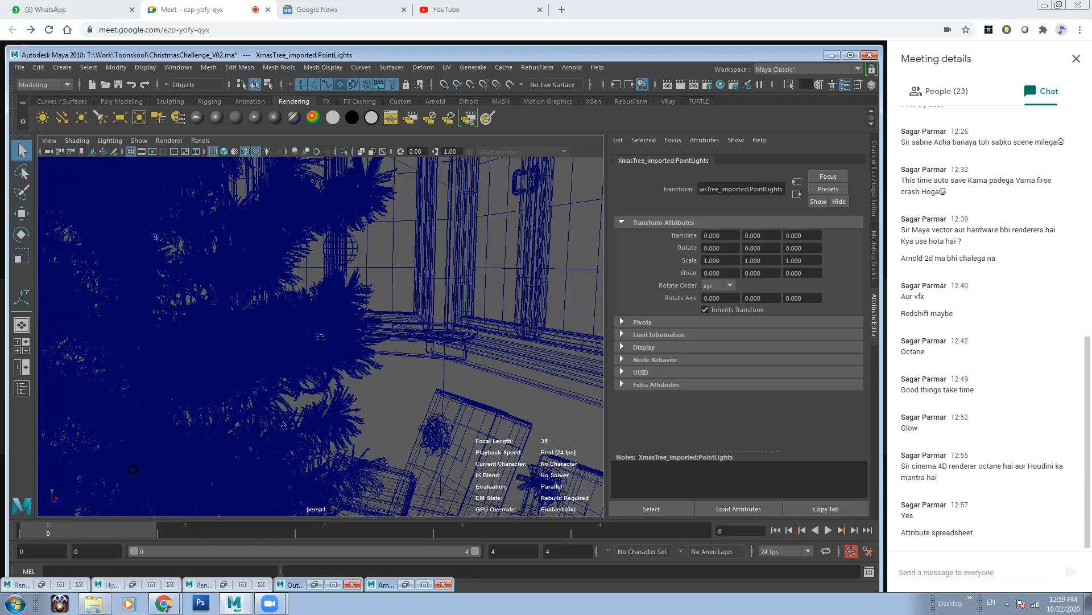
Step: Check the PointLights group in the Outliner and open the Attribute Spread Sheet for it
left_click(322, 584)
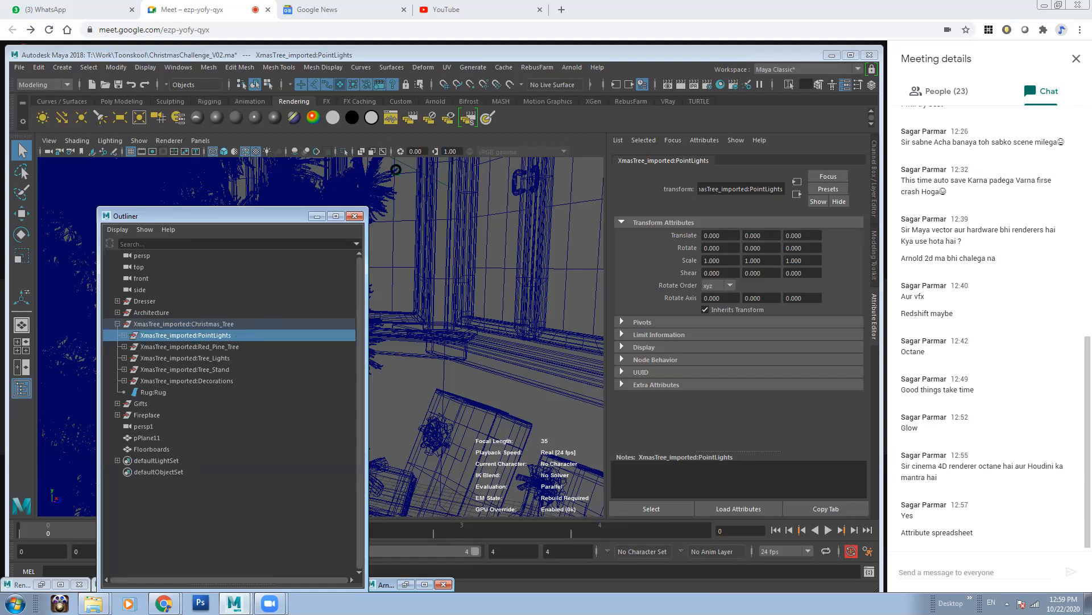
left_click(173, 67)
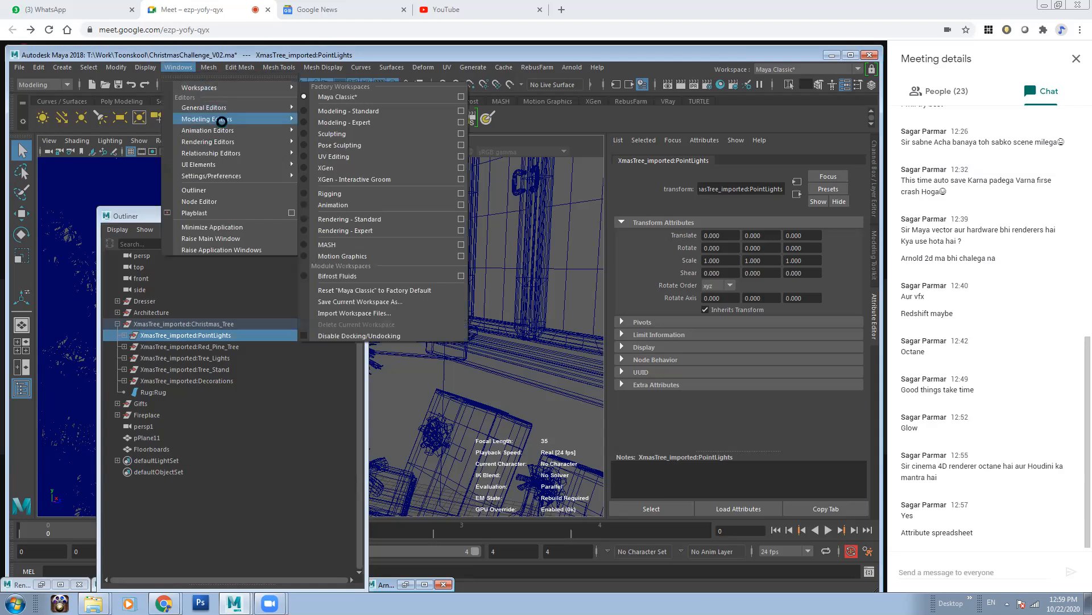
mouse_move(224, 106)
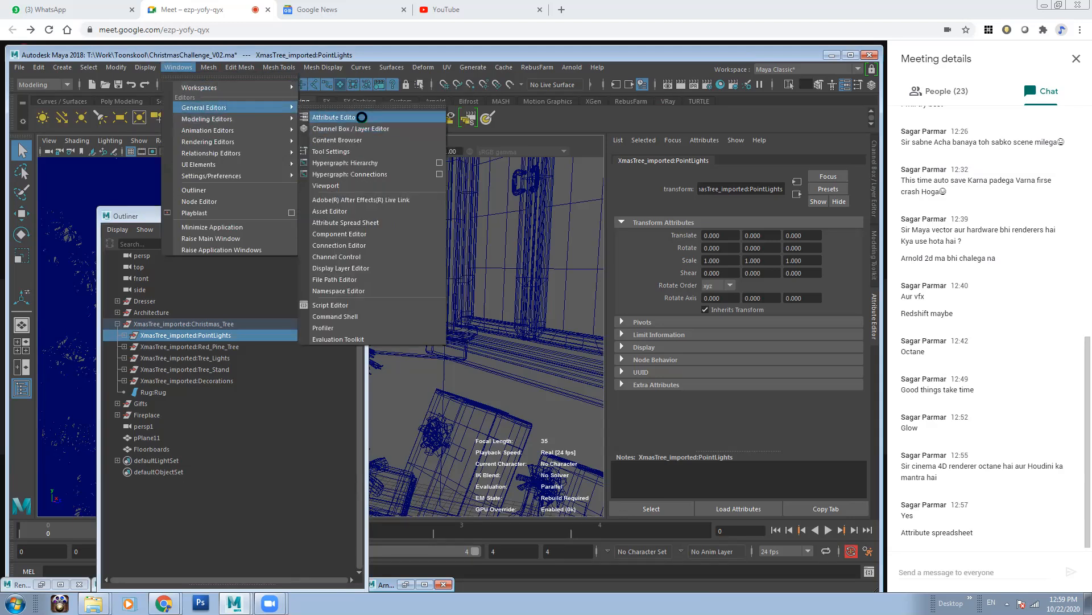
left_click(362, 118)
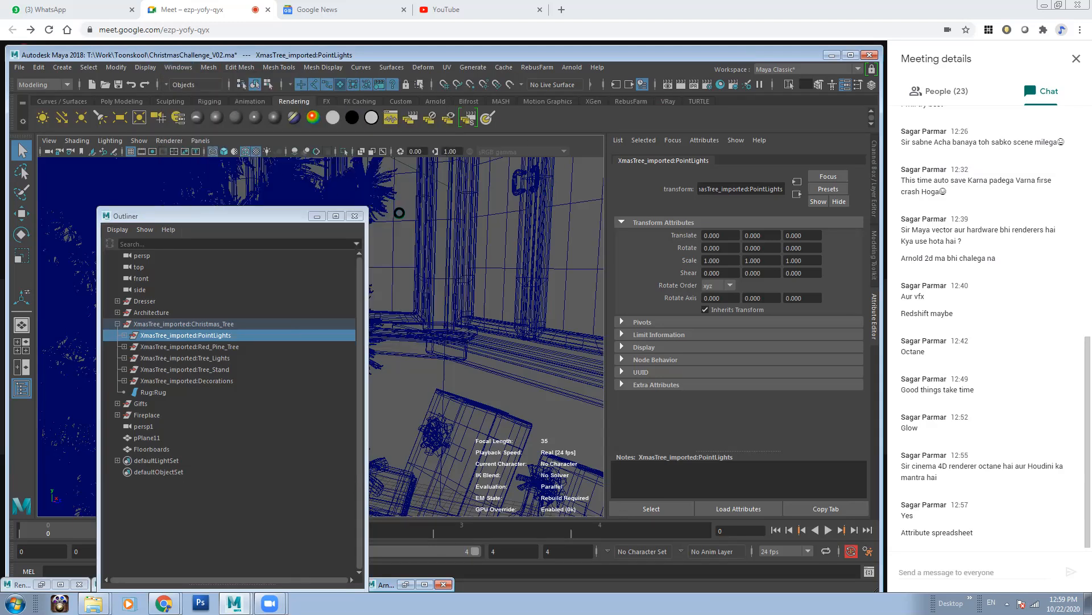
left_click(178, 66)
mouse_move(235, 103)
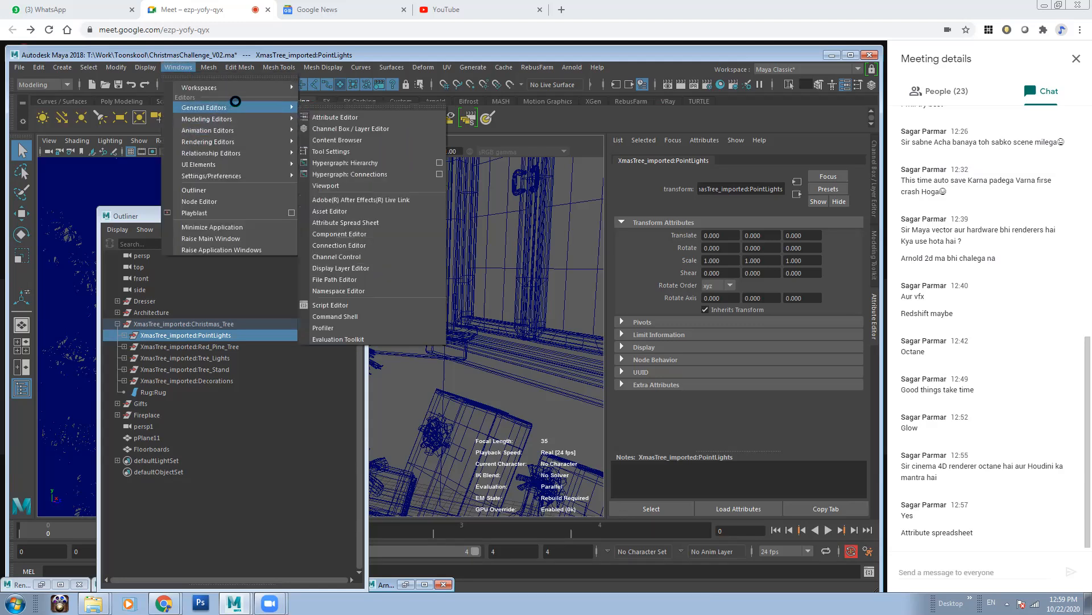
left_click(353, 223)
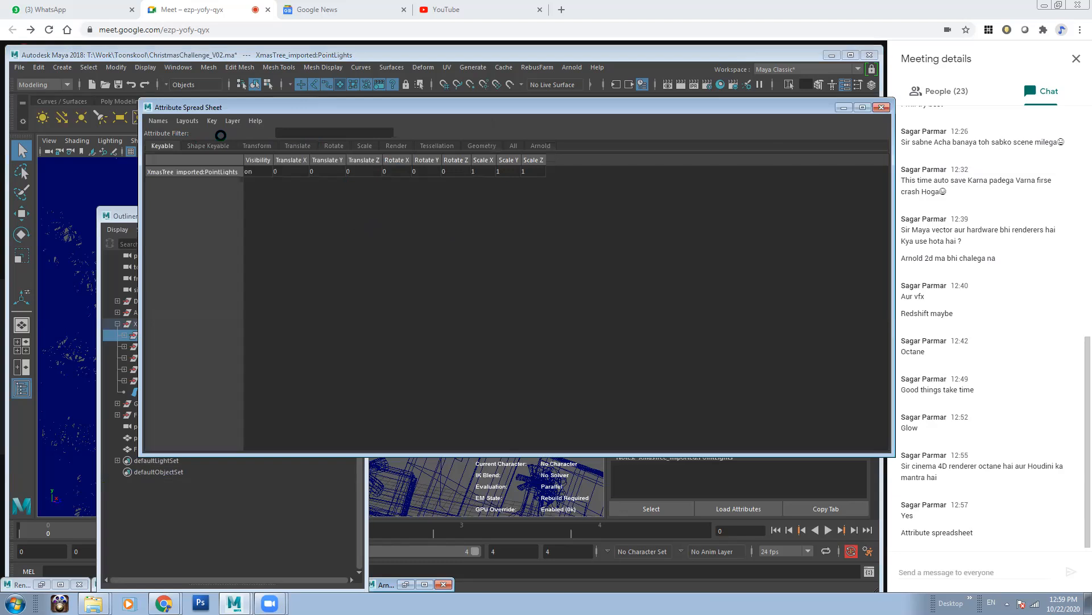
Step: List the shape keyable attributes of the tree lights in the Attribute Spread Sheet and resize its window to fit the columns
left_click(208, 146)
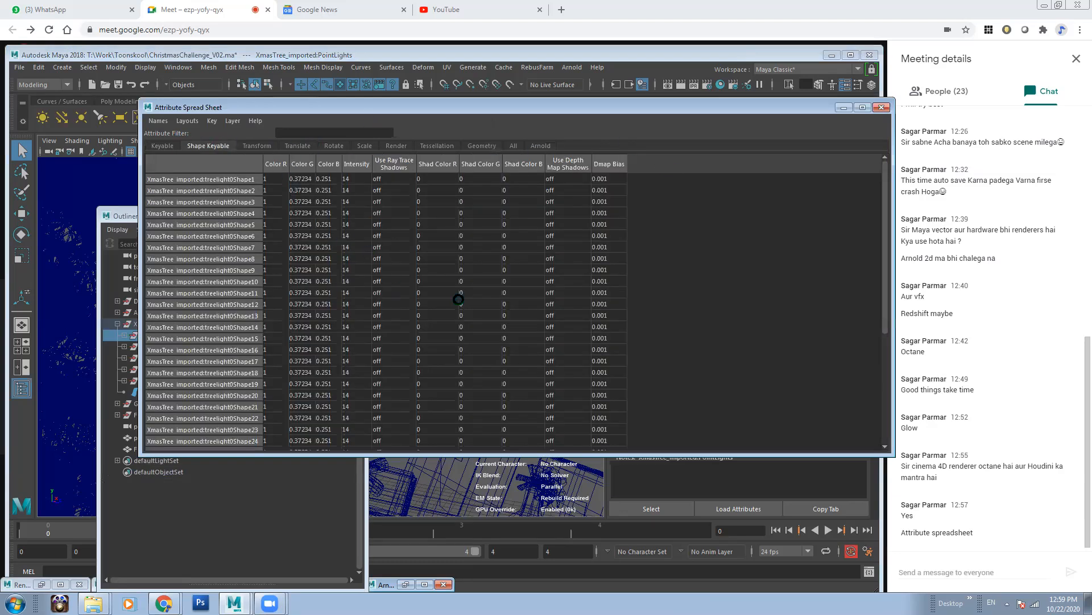
left_click_drag(369, 454, 370, 529)
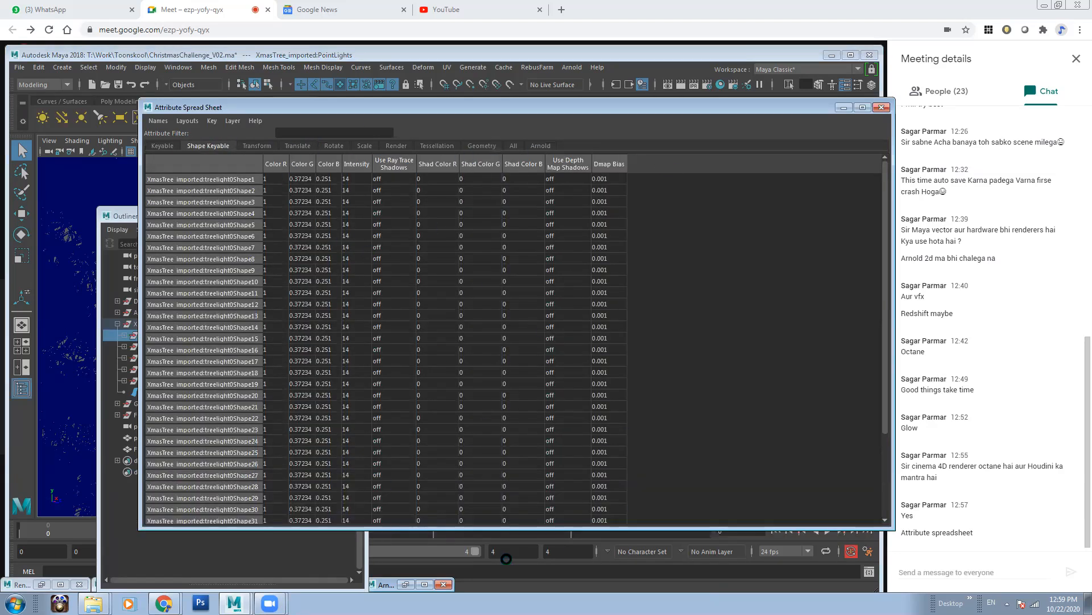
left_click(406, 145)
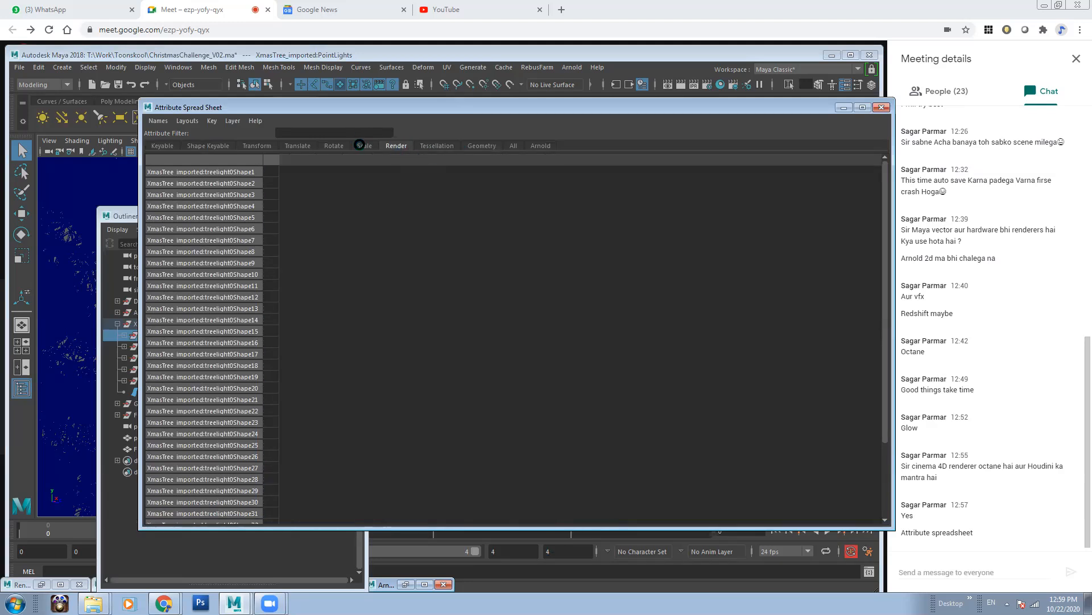
left_click(223, 145)
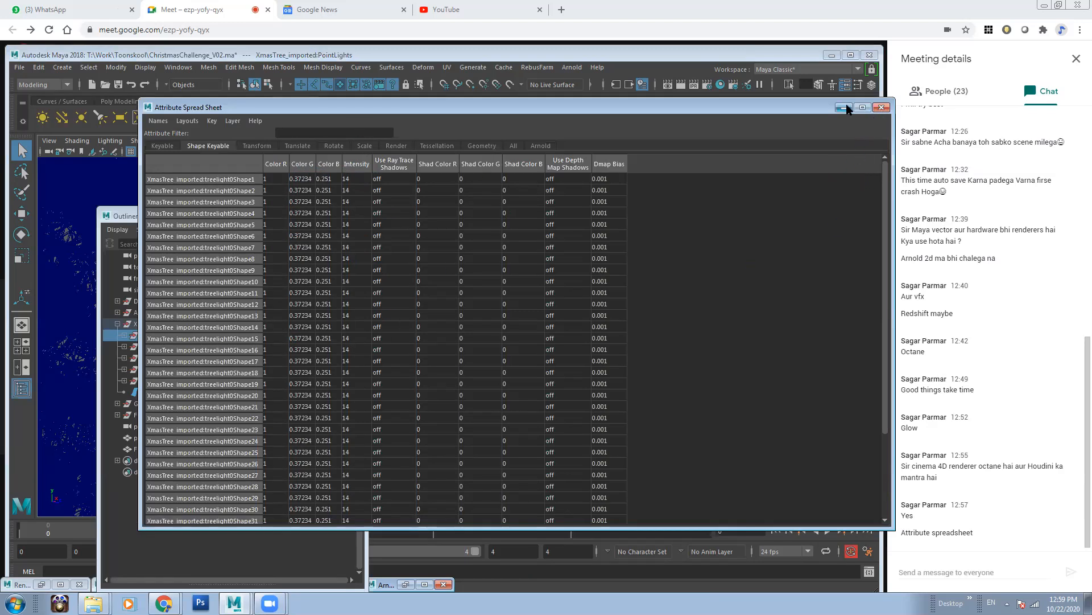
left_click_drag(762, 113, 560, 150)
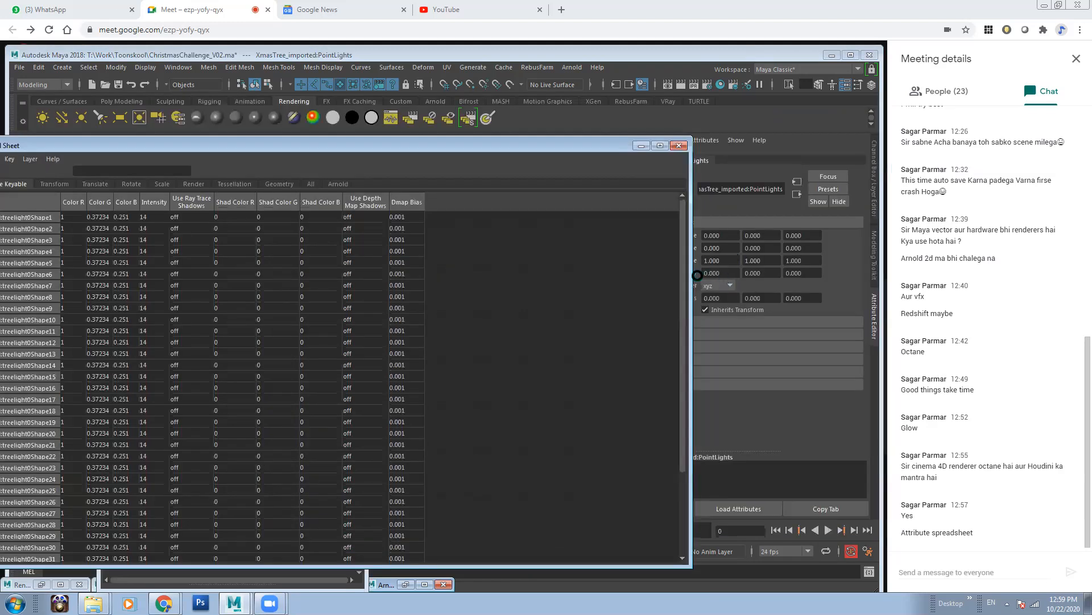
left_click_drag(691, 272, 437, 273)
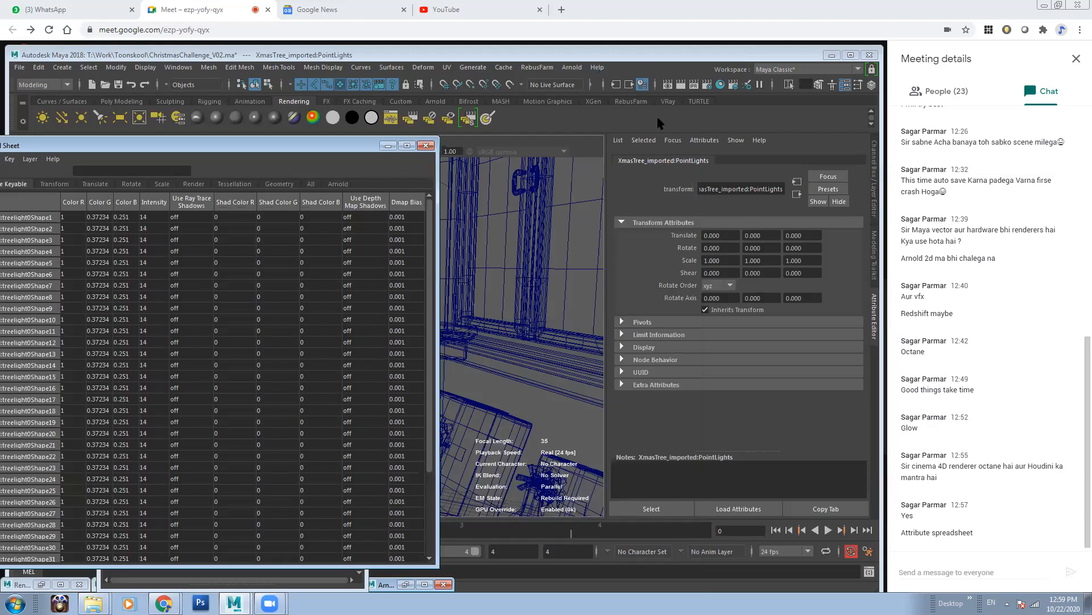
Step: Restart the Arnold render and set the Intensity of all the tree's point lights to 25
left_click(405, 584)
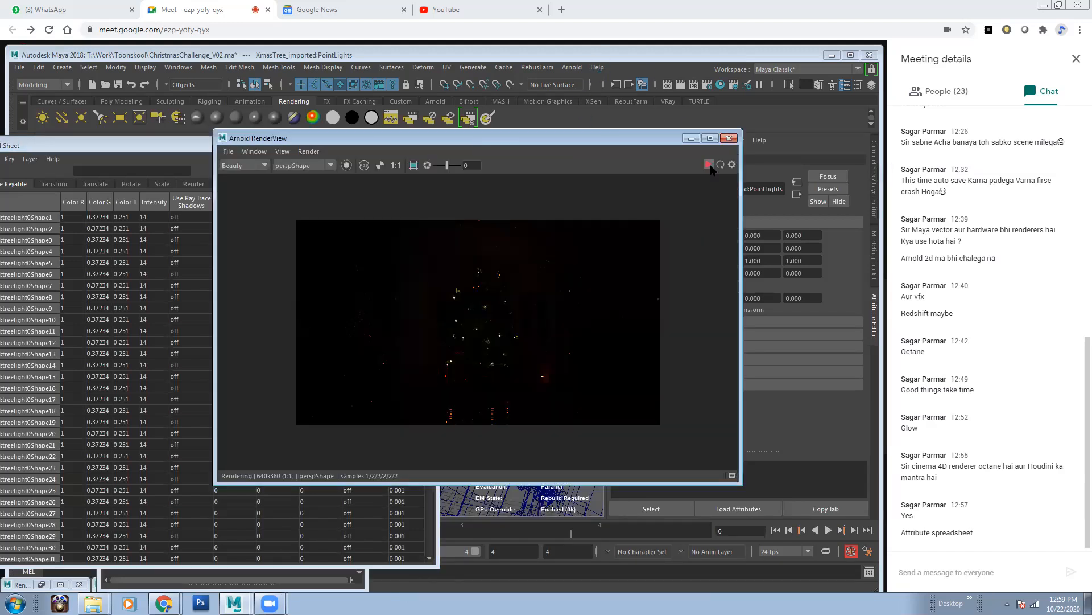
left_click(137, 148)
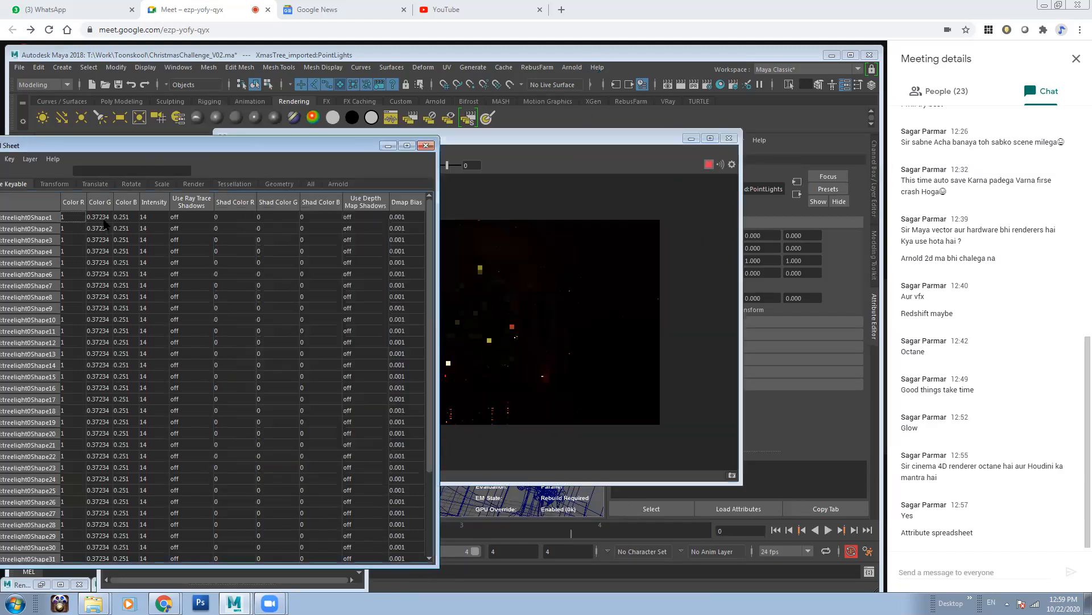
left_click(154, 201)
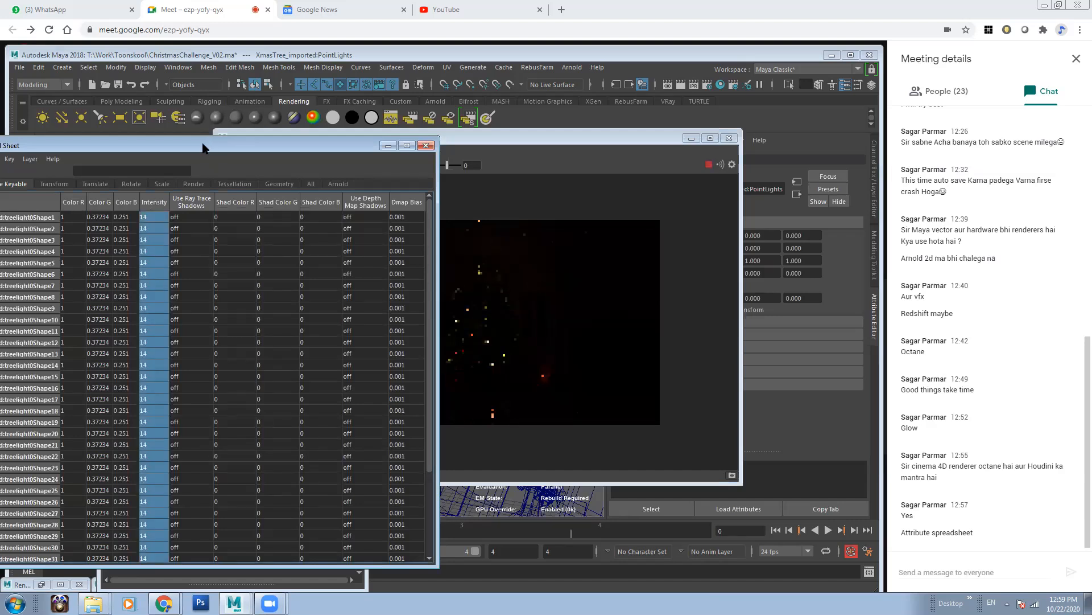
left_click_drag(203, 148, 162, 134)
type("25")
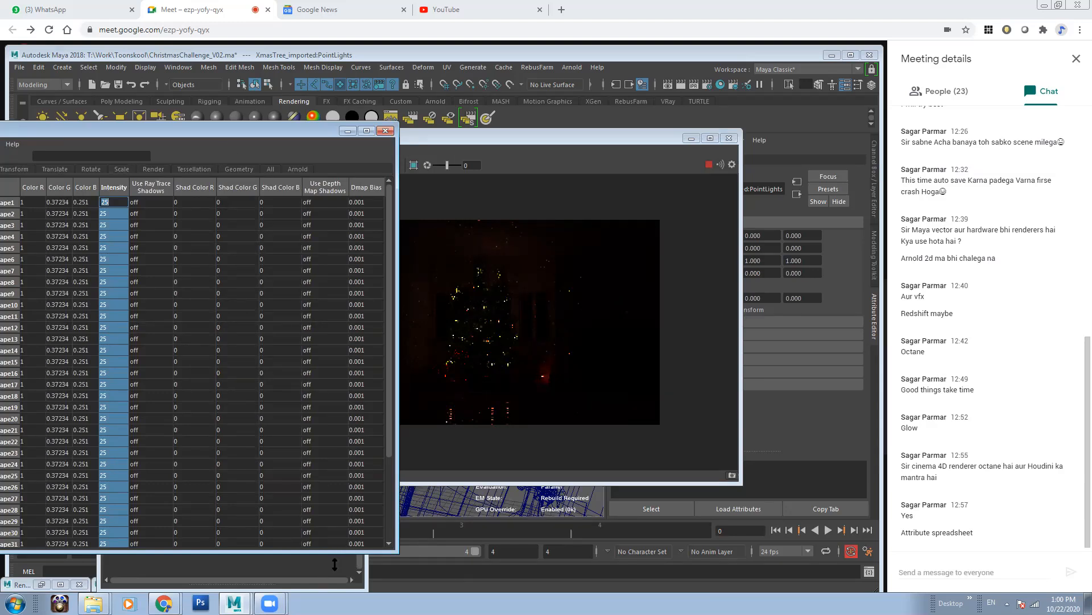
Step: Review the Intensity values of all the tree lights beside the updating Arnold render, rearranging both windows to compare them
left_click_drag(331, 552, 331, 565)
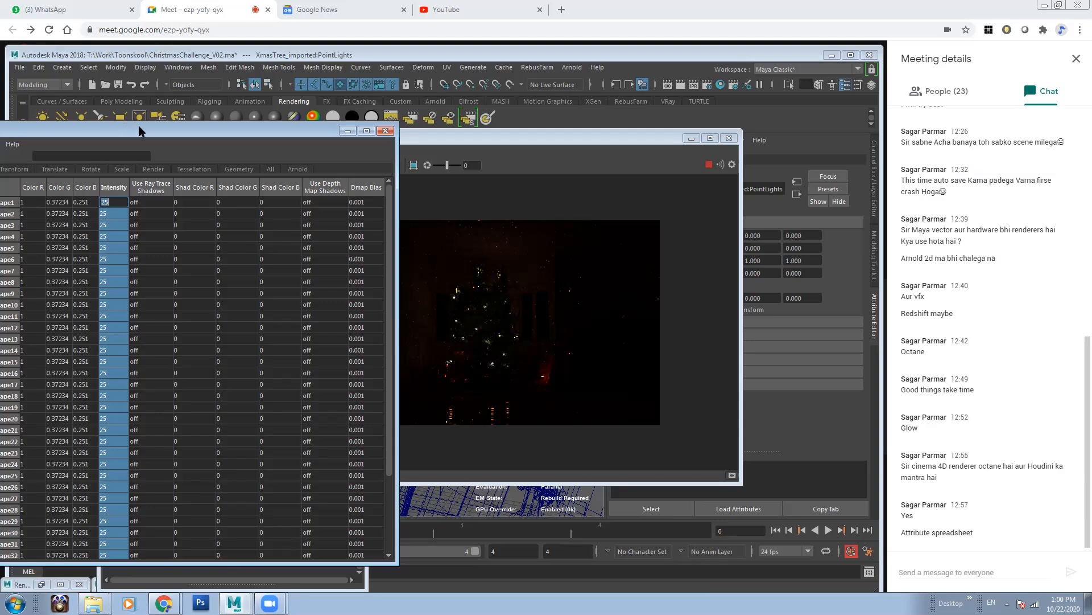
left_click_drag(141, 131, 242, 123)
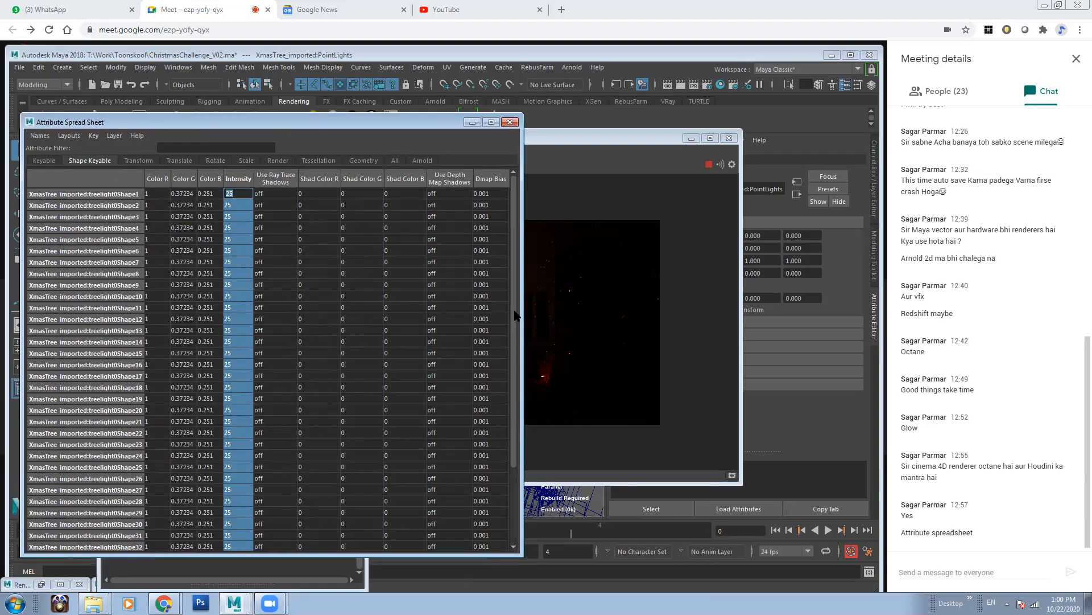
scroll(521, 438, "down", 3)
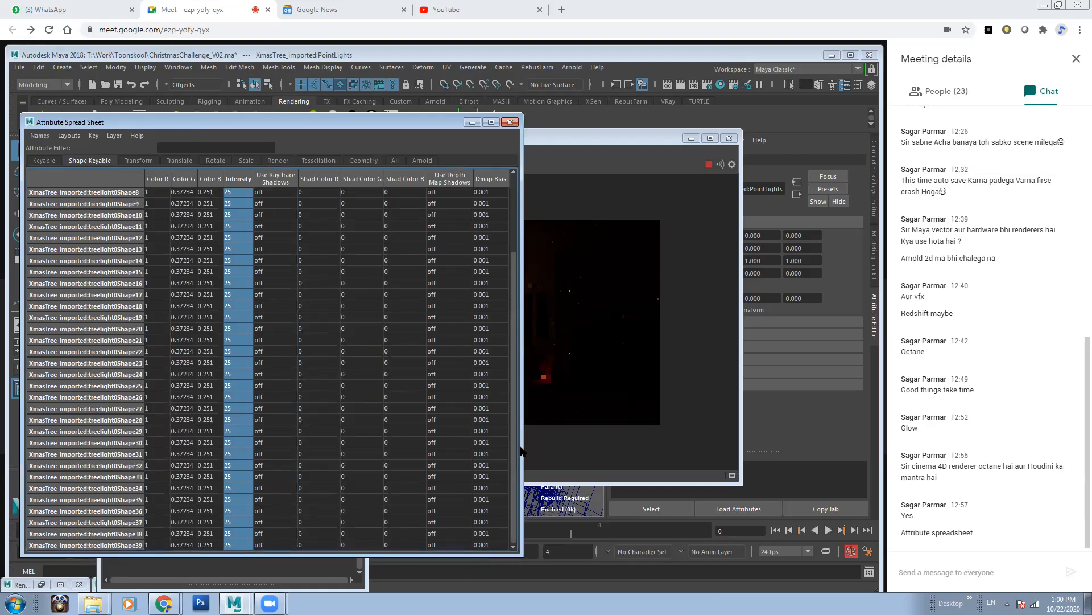
scroll(501, 324, "up", 3)
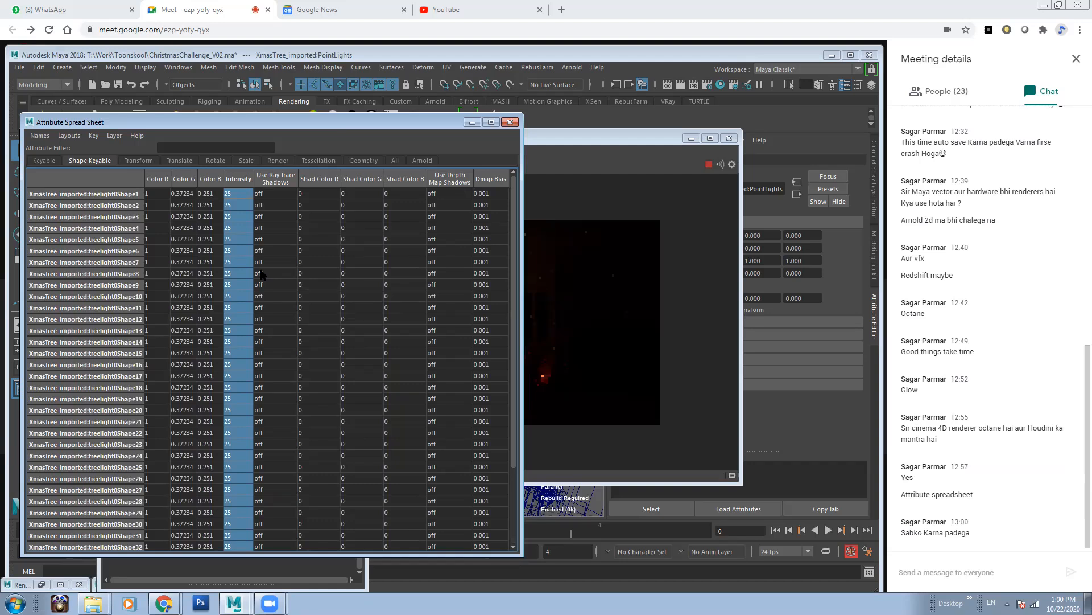
left_click(580, 142)
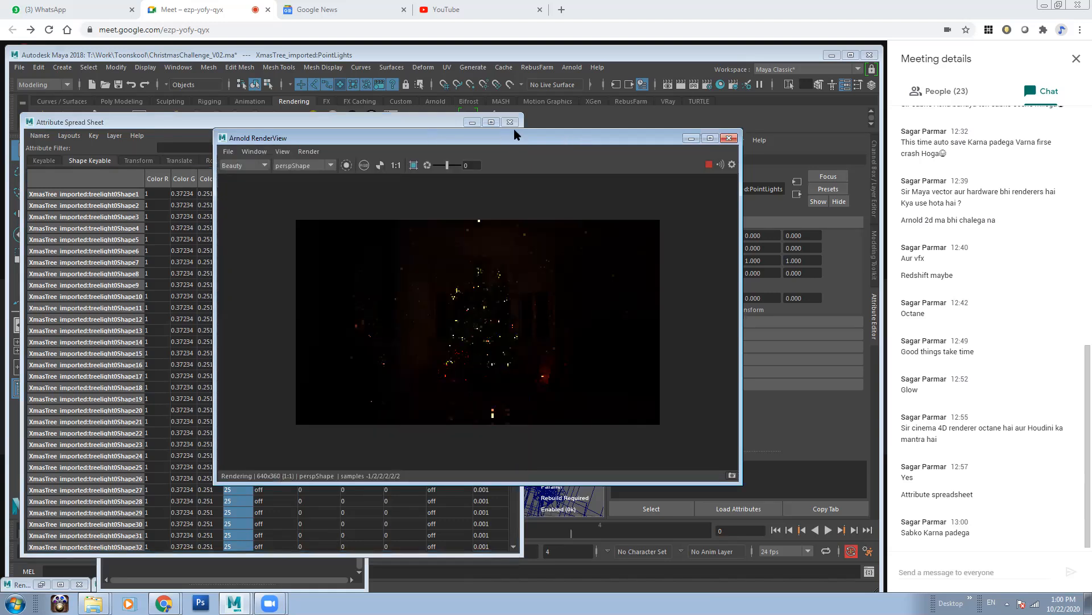
left_click(514, 127)
left_click_drag(374, 121, 322, 120)
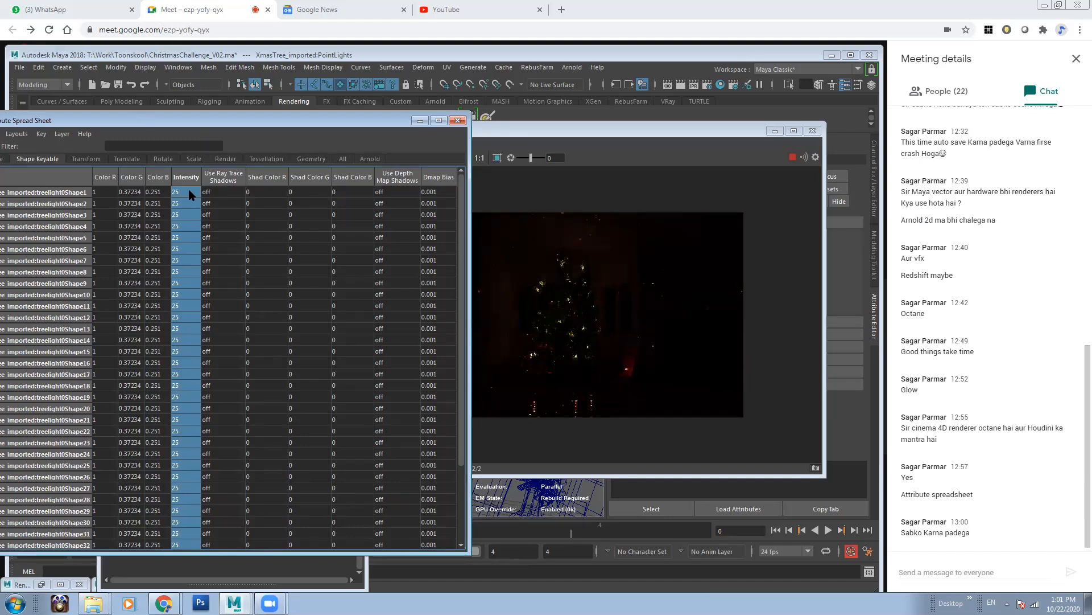
Step: Set the Intensity of all the tree's point lights to 50 and minimize the Attribute Spread Sheet
type("50")
key("Return")
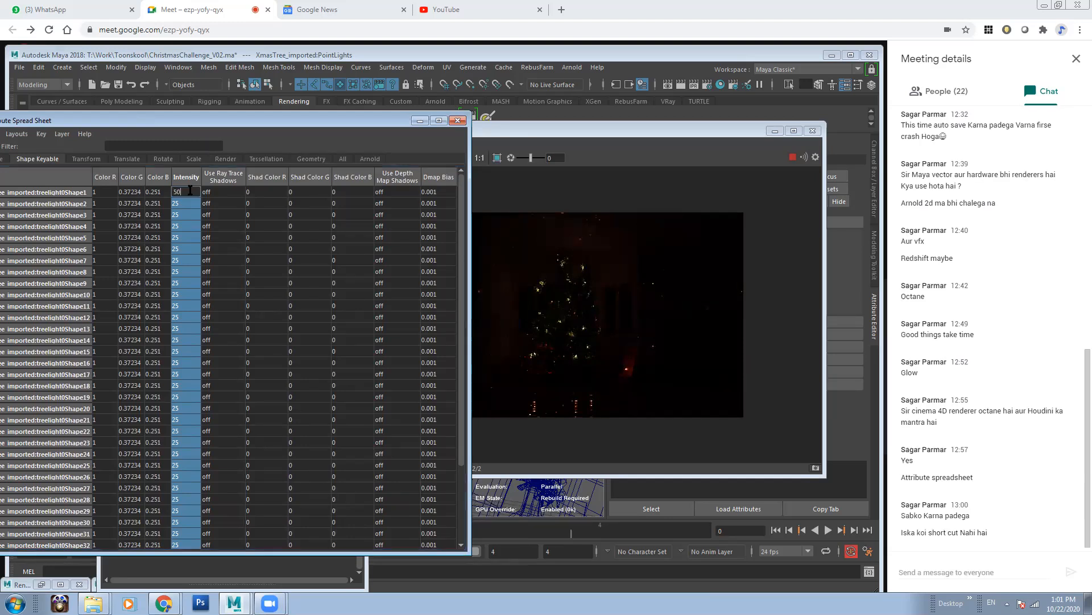
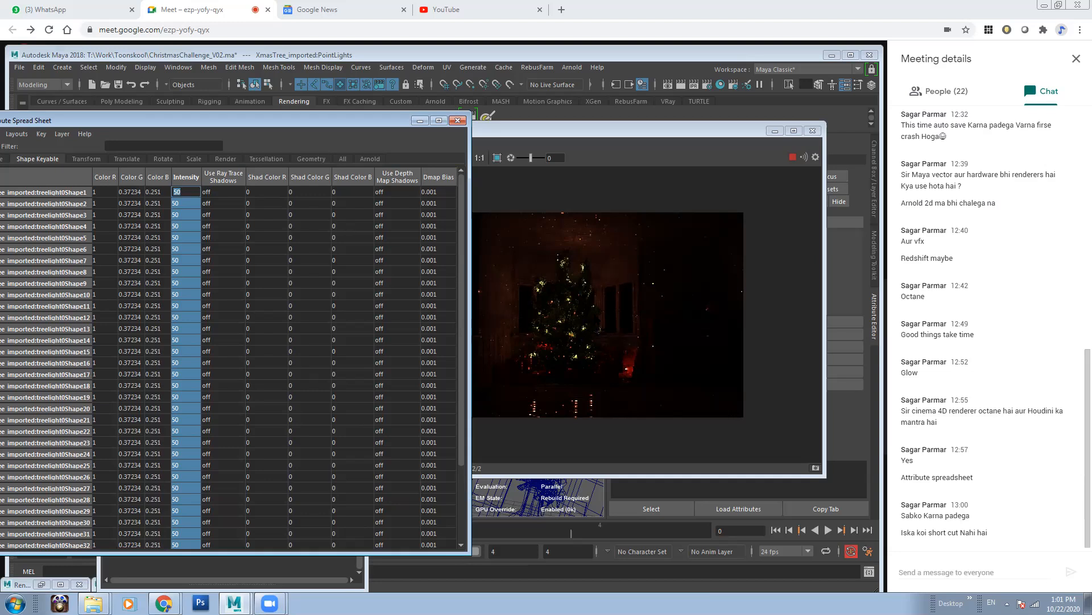
left_click(422, 120)
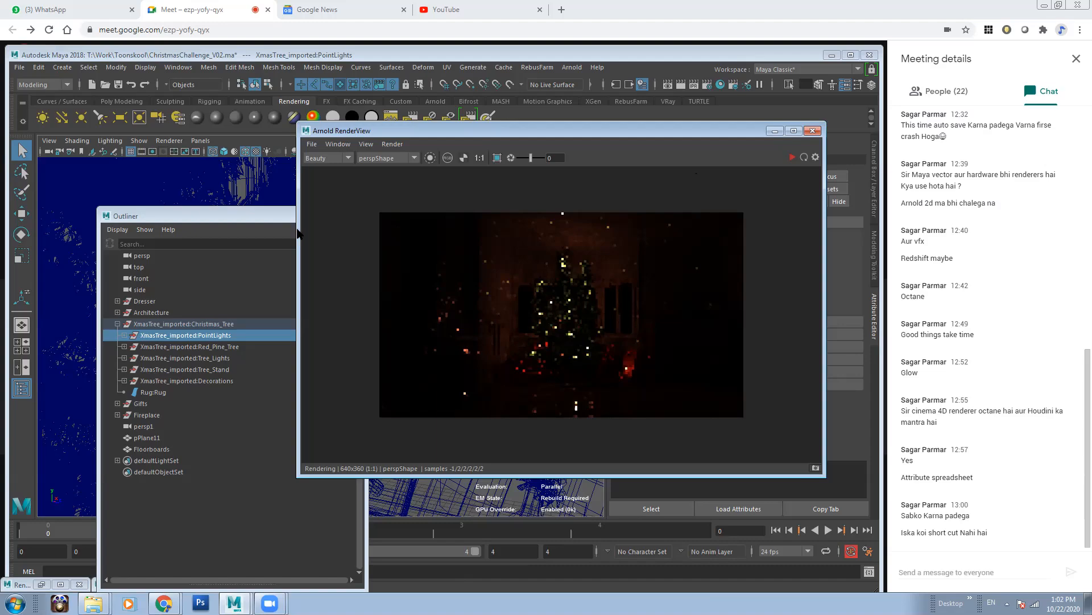
Step: Clear the floating windows out of the way and show the scene in shaded display with the fireplace in view
left_click(319, 217)
left_click_drag(407, 404, 325, 290, "alt")
middle_click_drag(324, 290, 439, 267, "alt")
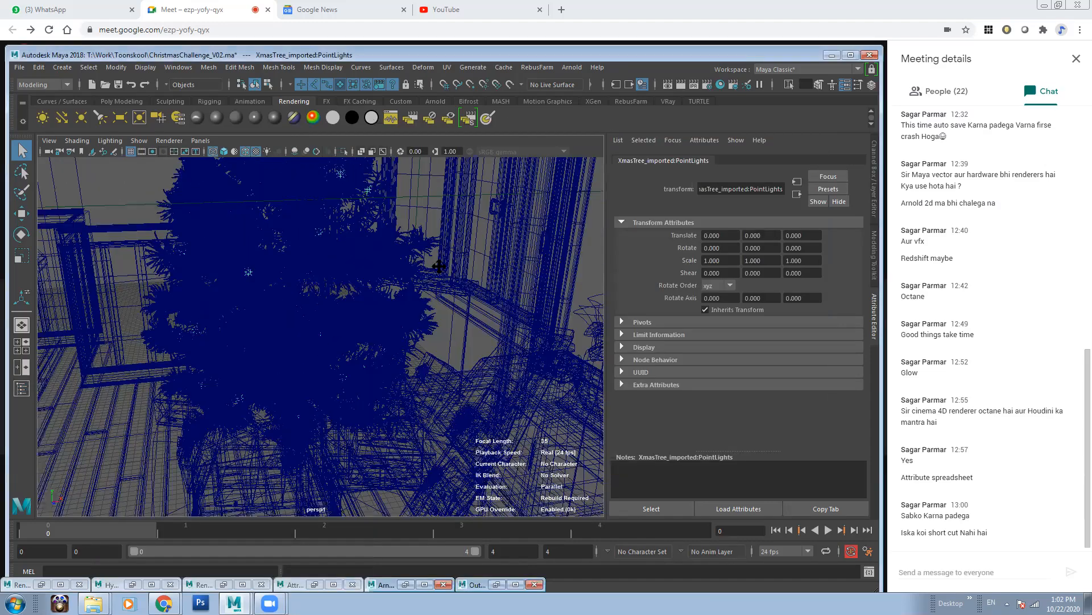
right_click_drag(439, 266, 392, 290, "alt")
left_click_drag(392, 290, 285, 314, "alt")
right_click_drag(285, 314, 291, 368, "alt")
key("5")
mouse_move(289, 366)
left_mouse_down("alt")
mouse_move(301, 364)
mouse_move(280, 359)
left_mouse_up("alt")
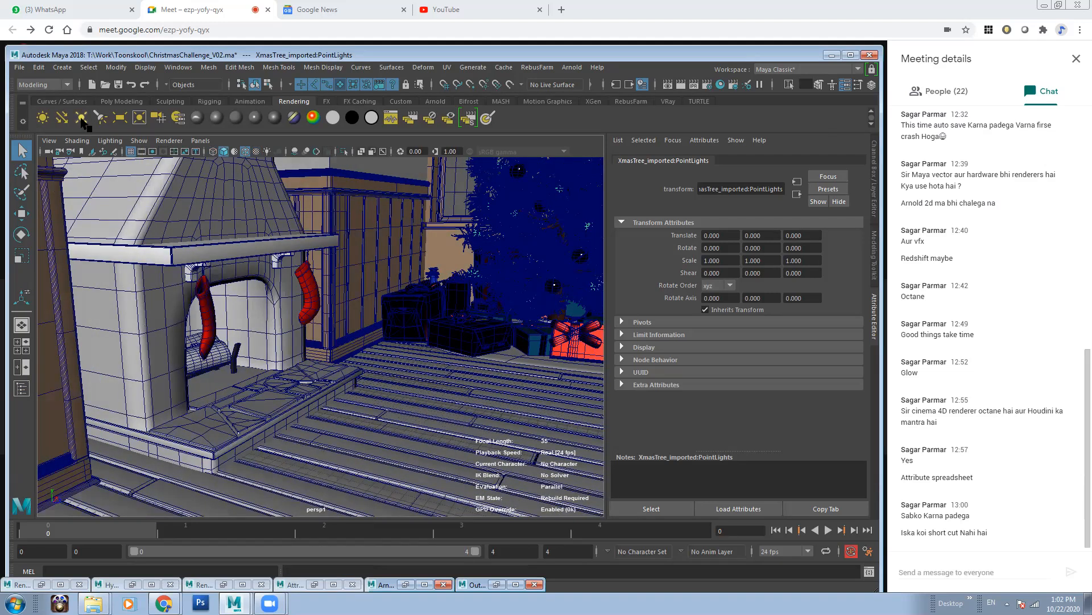
Step: Create a point light and move it from the floor to the fireplace opening
left_click_drag(342, 328, 310, 313, "alt")
left_click(42, 117)
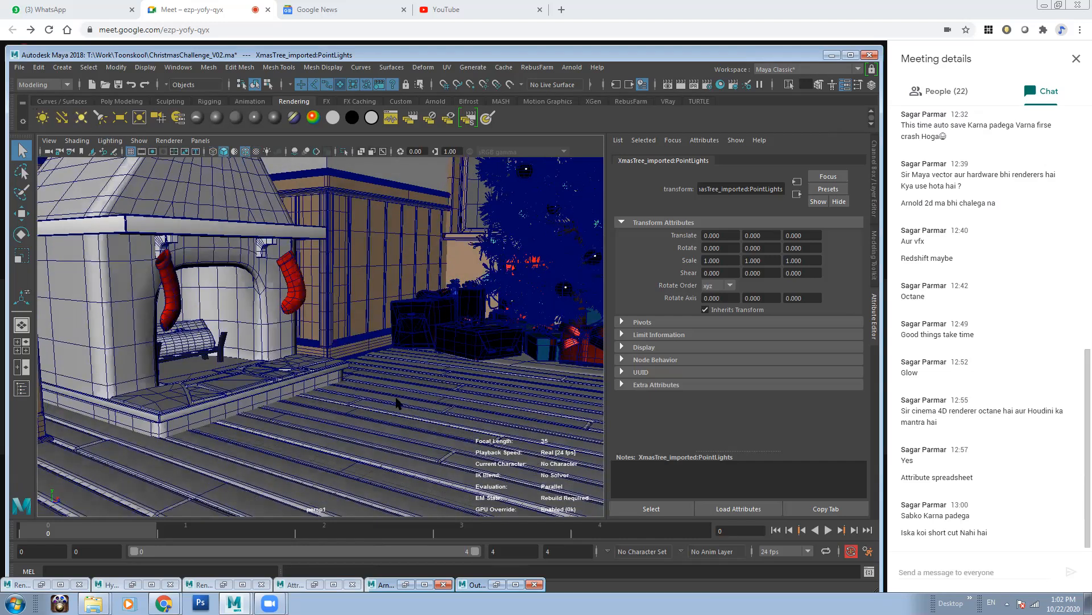
key("w")
left_click_drag(594, 363, 569, 365, "alt")
right_click_drag(570, 363, 387, 473, "alt")
mouse_move(343, 387)
left_mouse_down()
mouse_move(404, 424)
mouse_move(413, 414)
mouse_move(413, 464)
mouse_move(396, 452)
mouse_move(422, 451)
mouse_move(402, 456)
mouse_move(223, 335)
mouse_move(219, 257)
left_mouse_up()
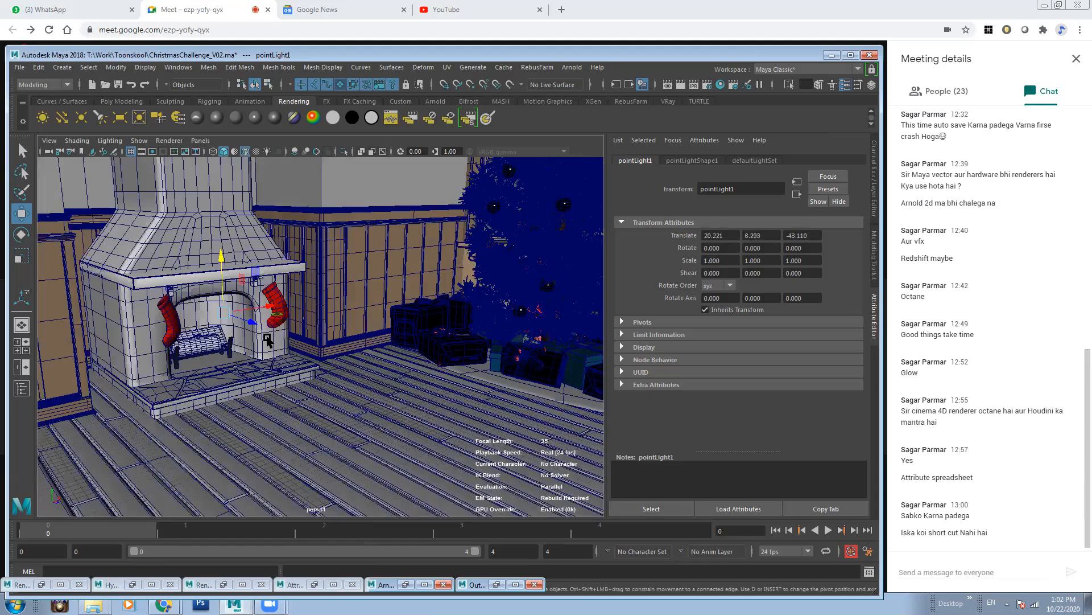
Step: Move the point light into the firebox above the logs, at about 8.1, 10.9, -30.7
key("f")
left_click_drag(285, 286, 286, 308)
left_click_drag(329, 370, 332, 414, "alt")
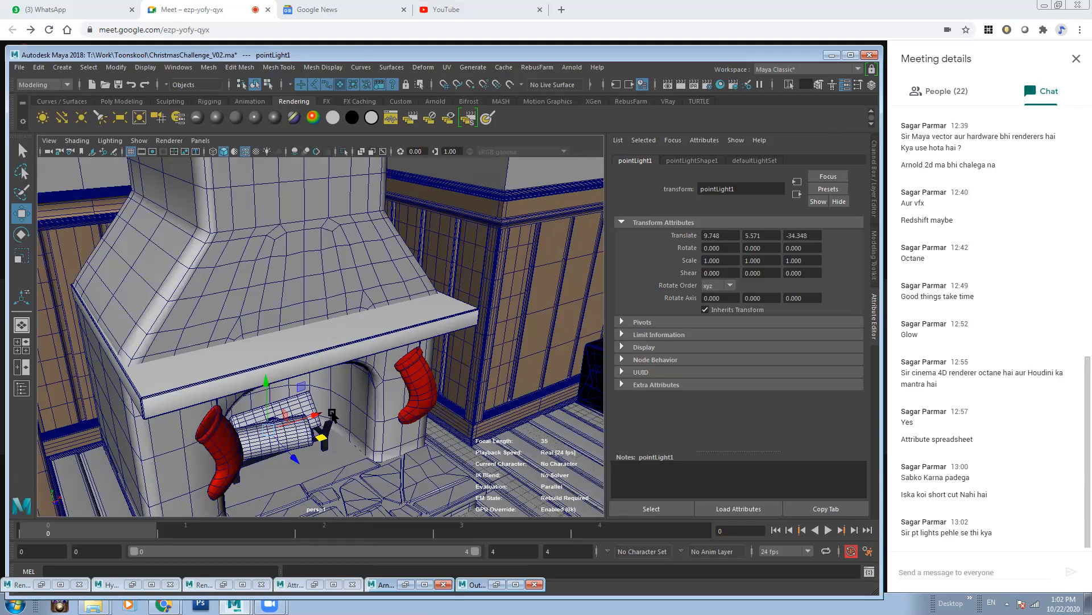
left_click_drag(266, 381, 265, 333)
left_click_drag(316, 394, 386, 408)
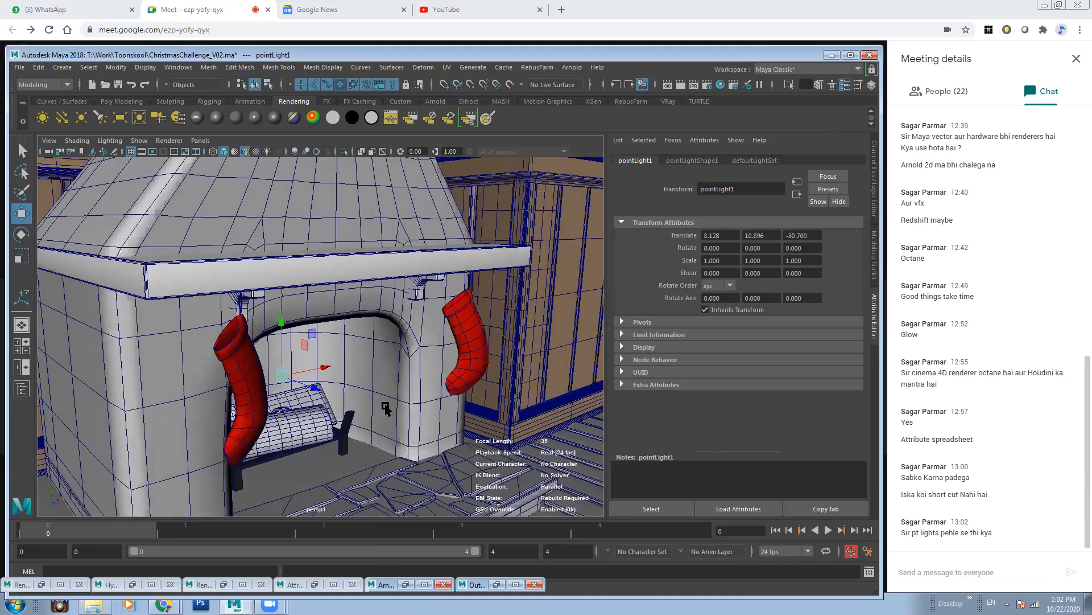
Step: Shift the point light lower and further back inside the firebox, to about 9.0, 10.1, -32.9
scroll(386, 408, "up", 3)
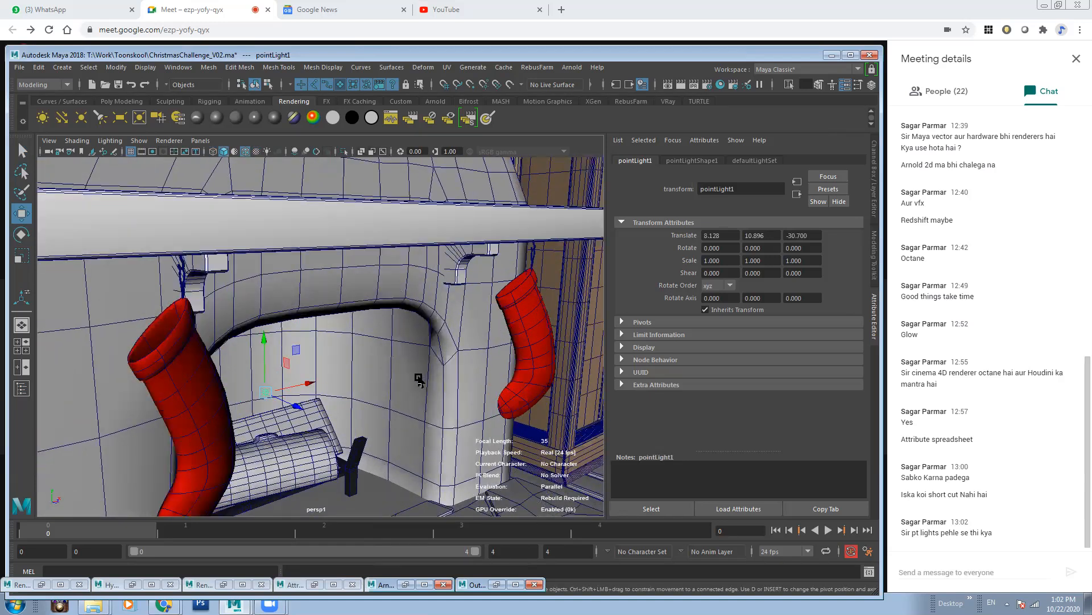
scroll(411, 385, "down", 3)
middle_click_drag(492, 269, 267, 313, "alt")
left_click_drag(268, 313, 353, 287, "alt")
scroll(519, 219, "down", 5)
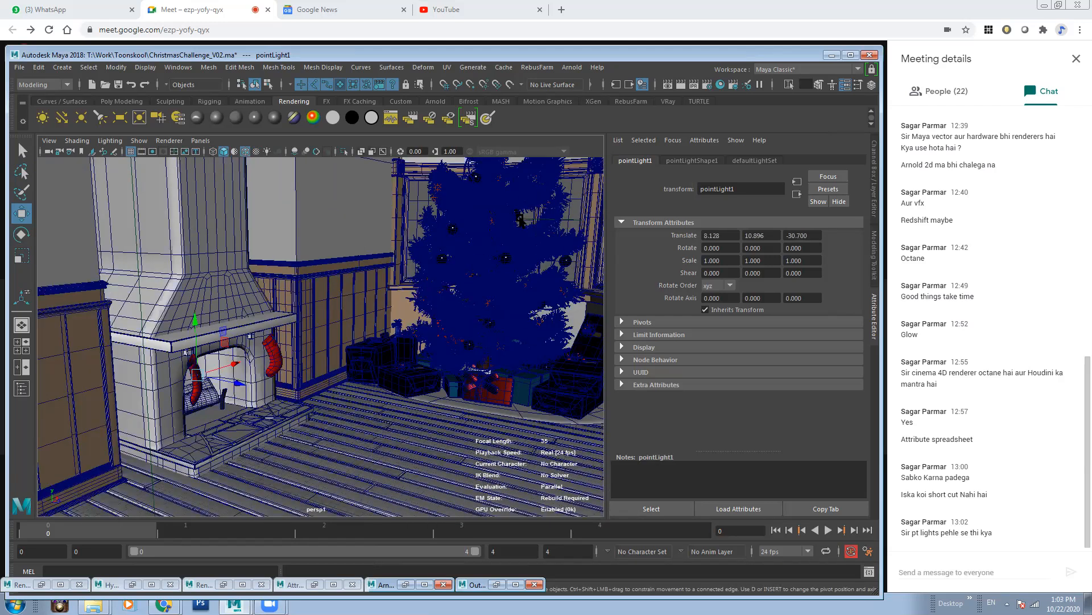
scroll(161, 405, "up", 4)
middle_click_drag(212, 424, 319, 378, "alt")
left_click_drag(319, 377, 226, 404, "alt")
left_click_drag(244, 447, 252, 400, "alt")
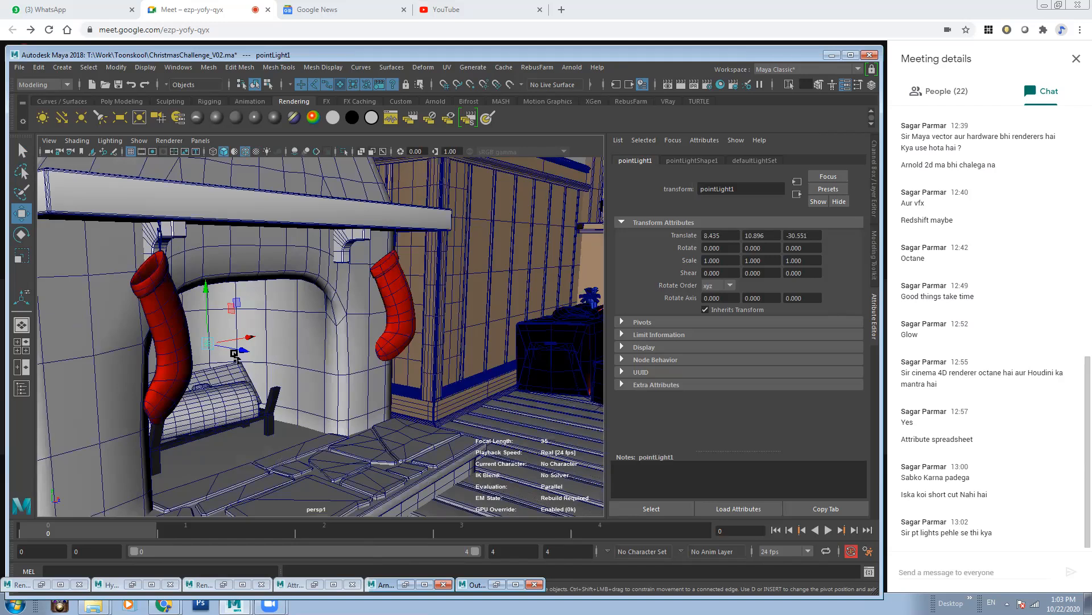
left_click_drag(241, 349, 221, 330)
left_click_drag(199, 288, 227, 416)
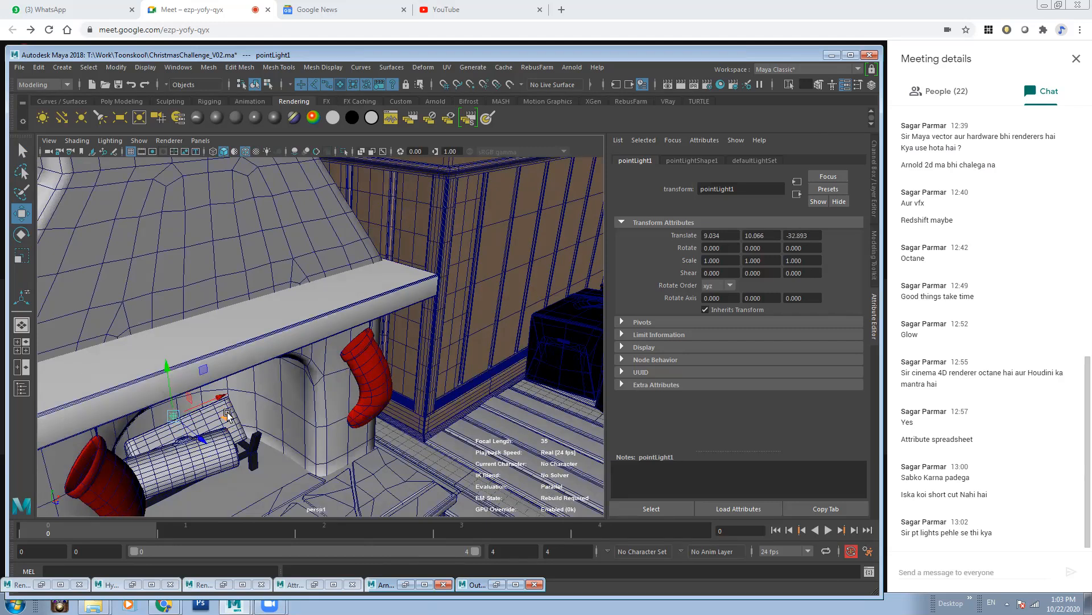
Step: Push the point light deeper into the fireplace along Z, to about -34.4
right_click_drag(170, 414, 165, 468, "alt")
middle_click_drag(165, 467, 274, 378, "alt")
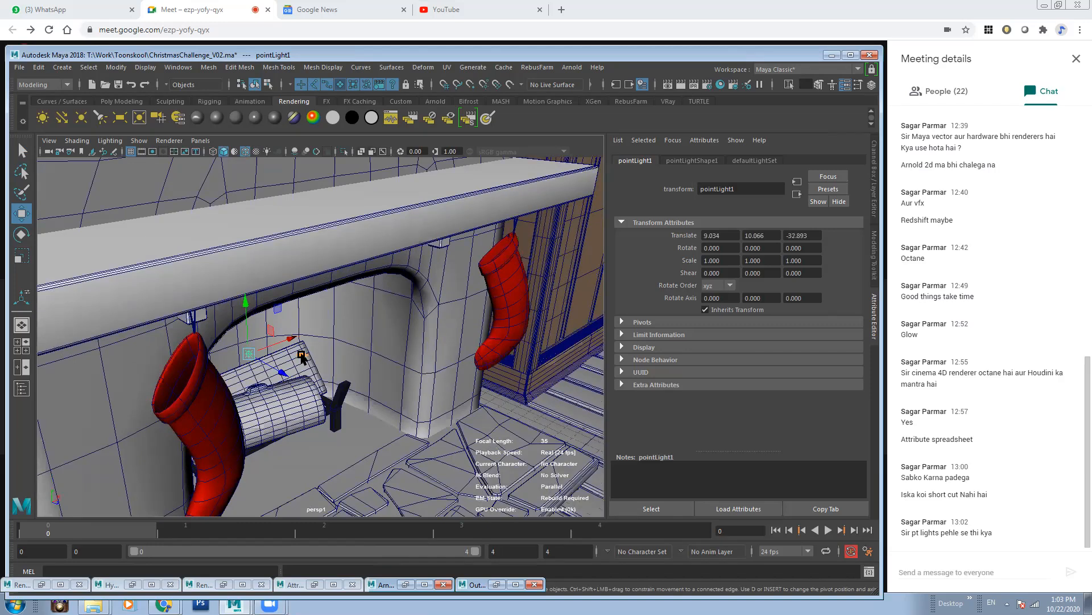
left_click_drag(302, 355, 282, 292, "alt")
left_click_drag(303, 335, 336, 337, "alt")
right_click_drag(336, 337, 344, 383, "alt")
middle_click_drag(343, 382, 343, 351, "alt")
right_click_drag(343, 351, 285, 314, "alt")
middle_click_drag(284, 314, 301, 310, "alt")
left_click_drag(293, 302, 286, 301)
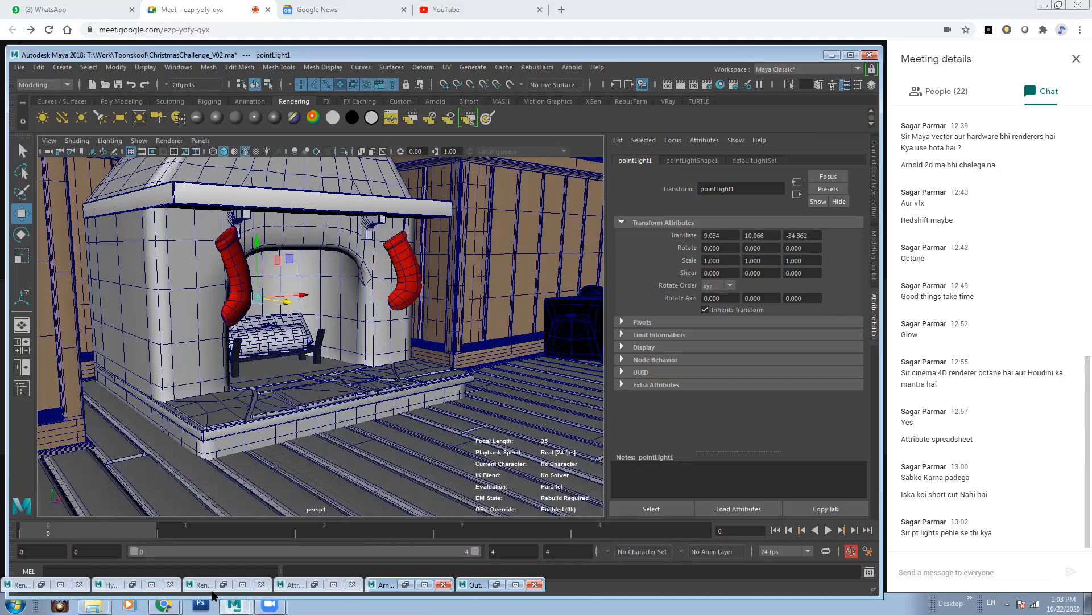
Step: Close the minimized render windows, the Hypershade and the Attribute Spread Sheet
left_click(80, 584)
left_click(170, 584)
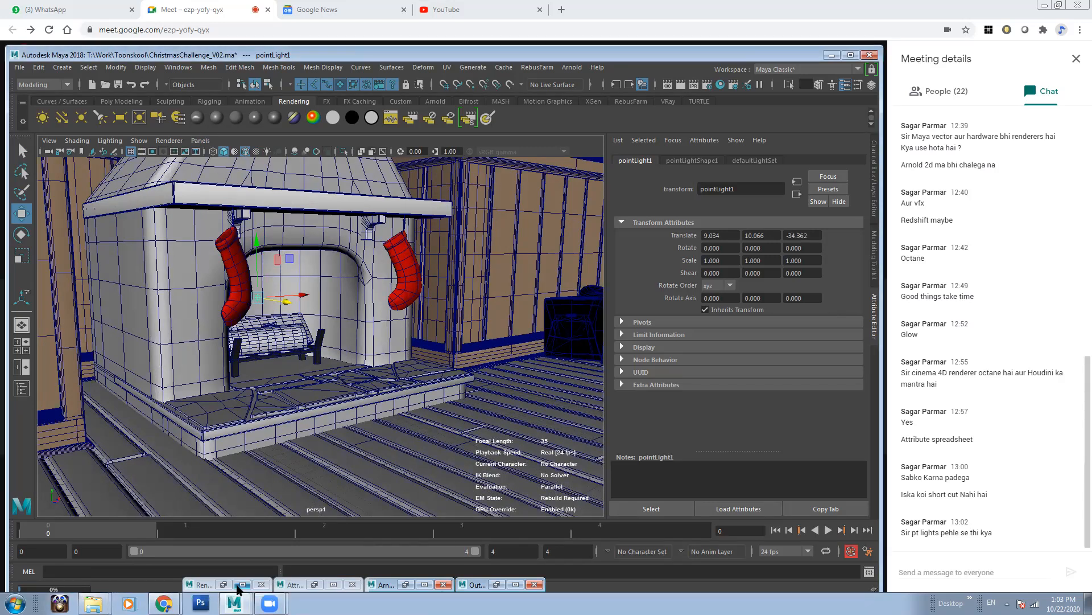
left_click(261, 585)
left_click(353, 584)
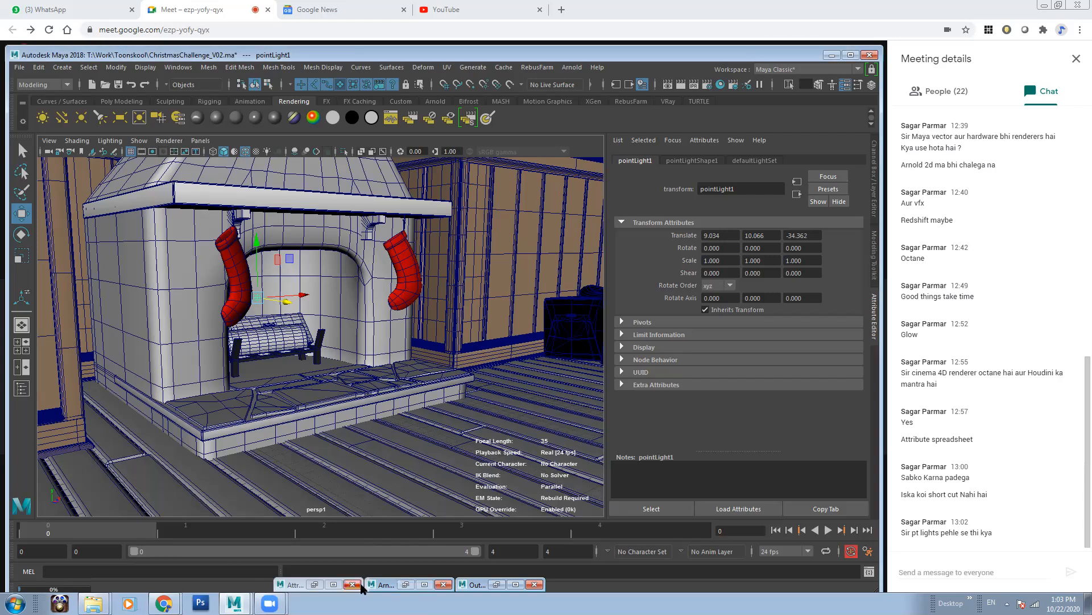
Step: Restore the Arnold RenderView, start the render and place its window beside the Attribute Editor
left_click(410, 585)
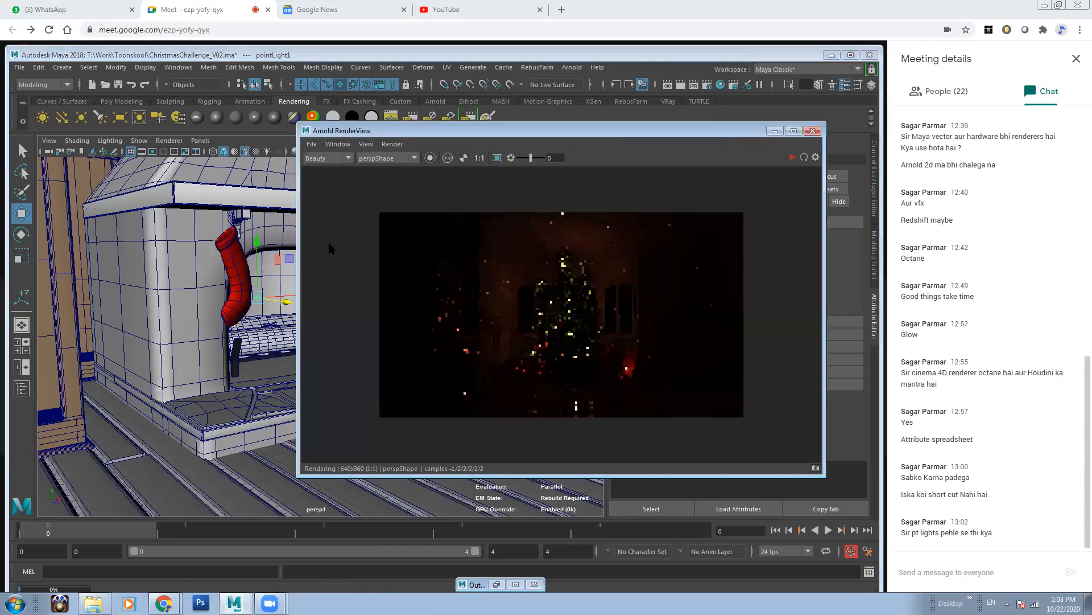
left_click(793, 159)
left_click_drag(606, 130, 340, 150)
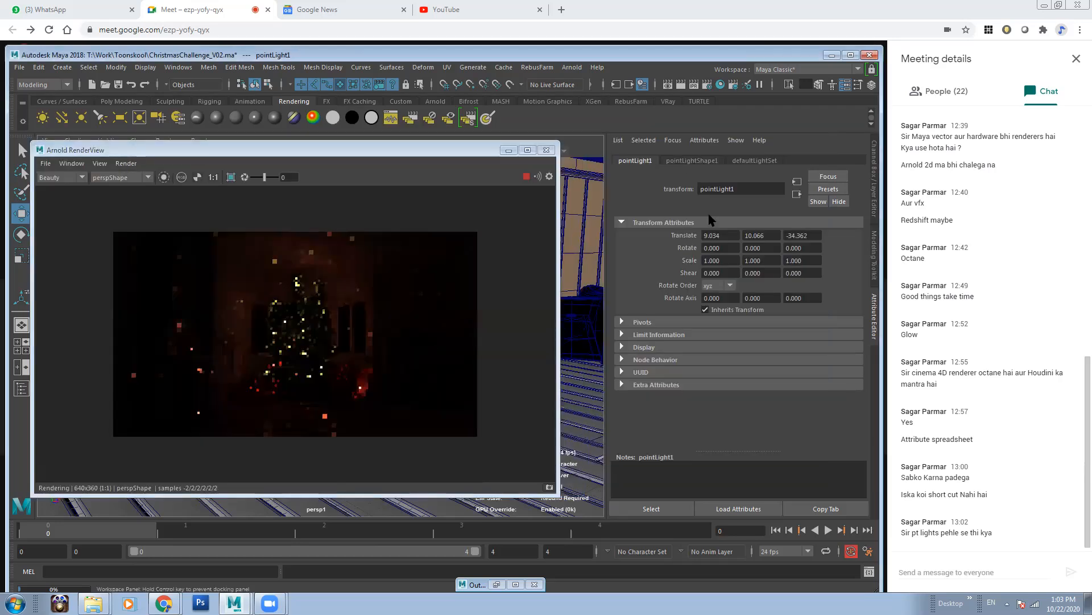
Step: Set the Intensity of the fireplace point light to 5
left_click(688, 161)
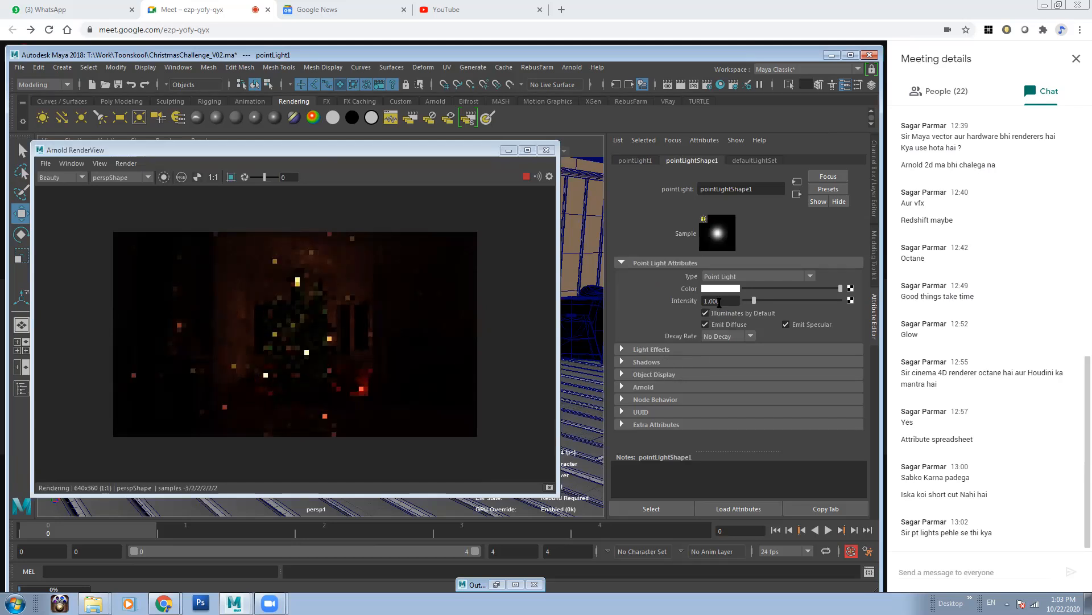
left_click(675, 300)
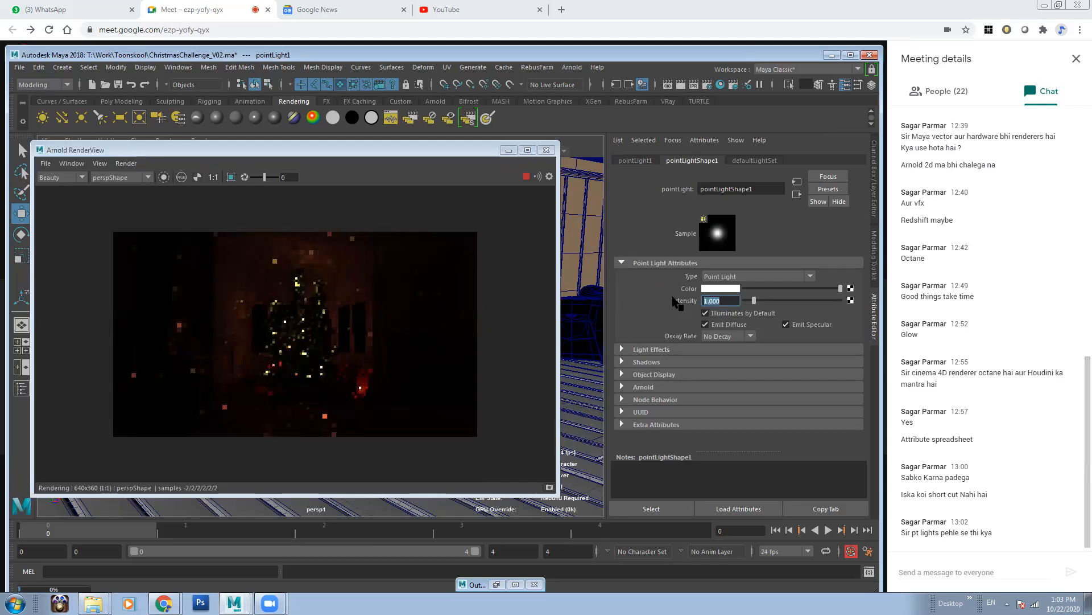
type("5")
key("Return")
Step: Set the fireplace light's Arnold Exposure to 10
left_click(642, 387)
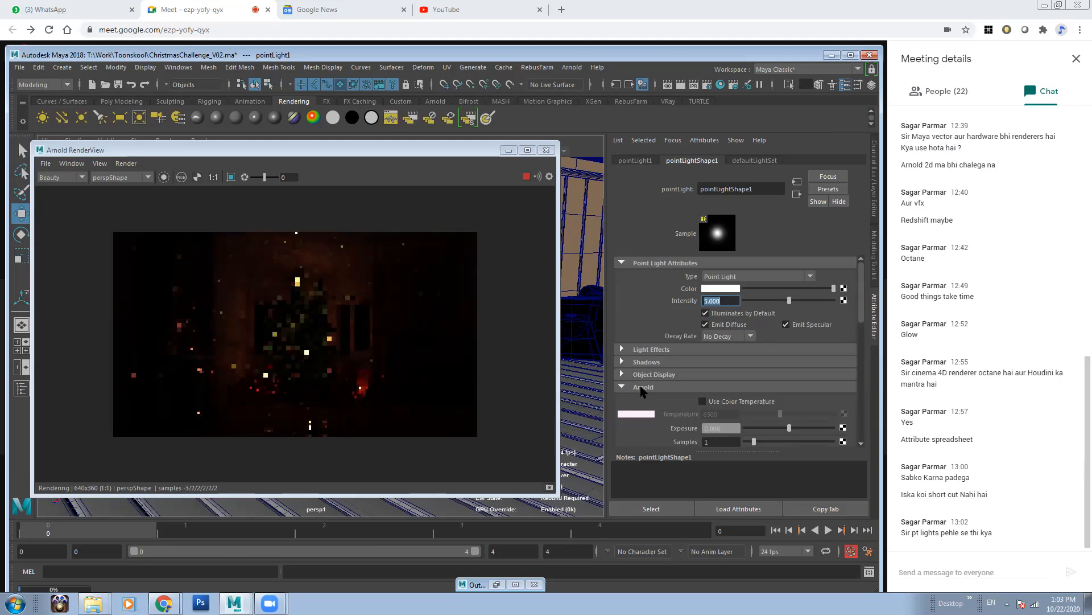
left_click(690, 428)
type("10")
key("Return")
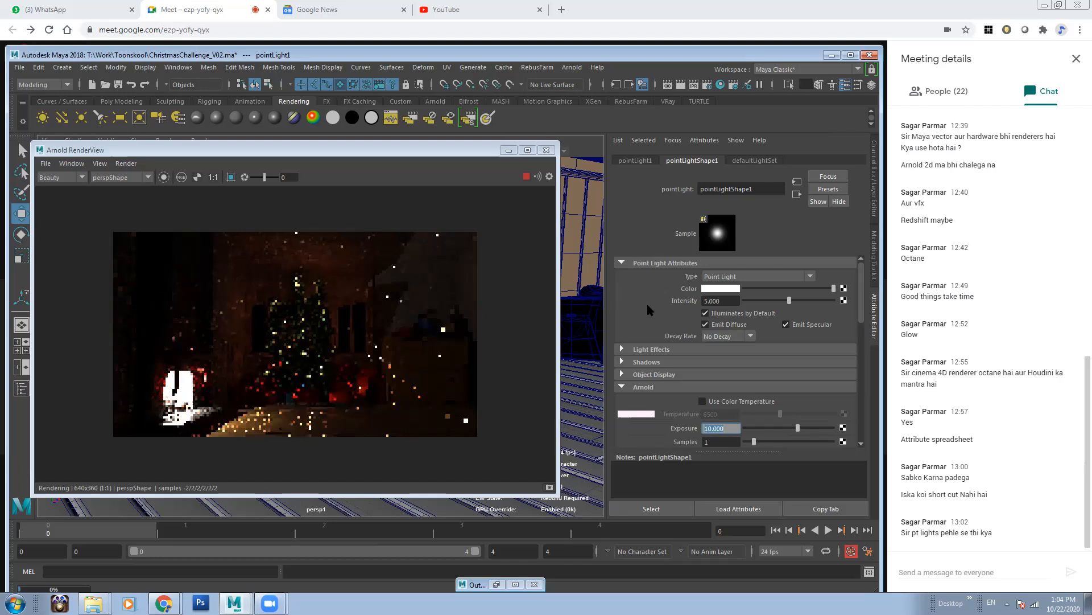
Step: Reduce the fireplace light's Arnold Exposure to 5
left_click_drag(725, 302, 682, 307)
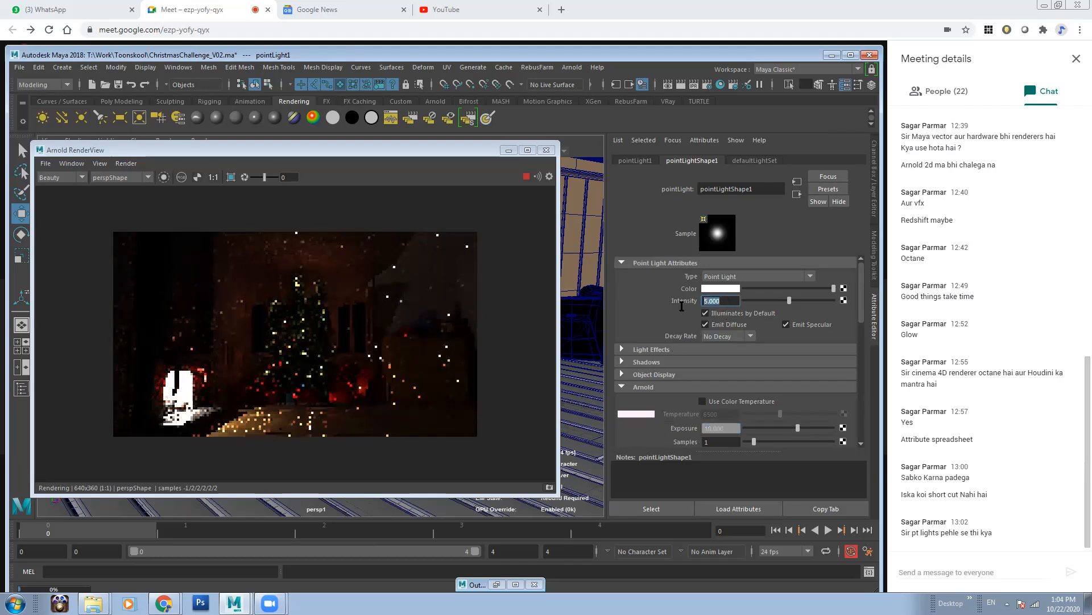
left_click_drag(734, 428, 685, 429)
type("5")
key("Return")
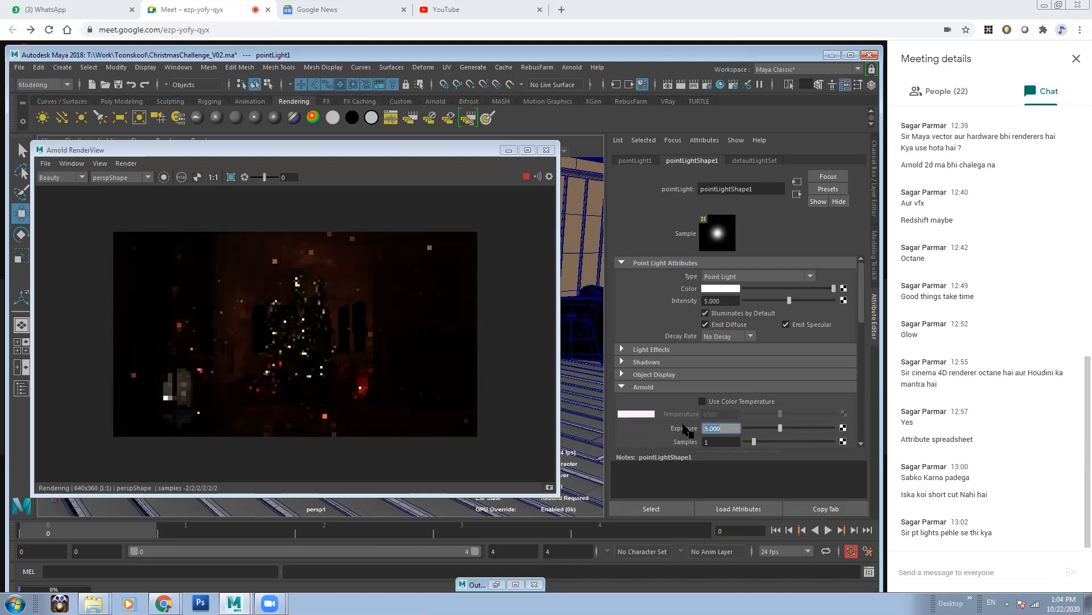
Step: Raise the fireplace light's Arnold Exposure to 8
type("7")
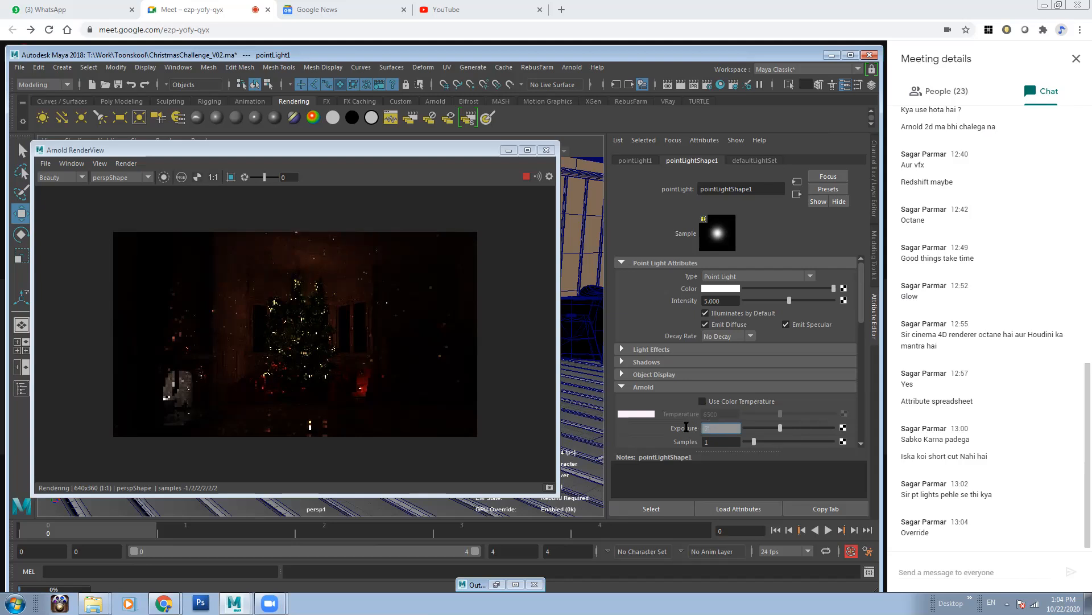
type("8")
key("Return")
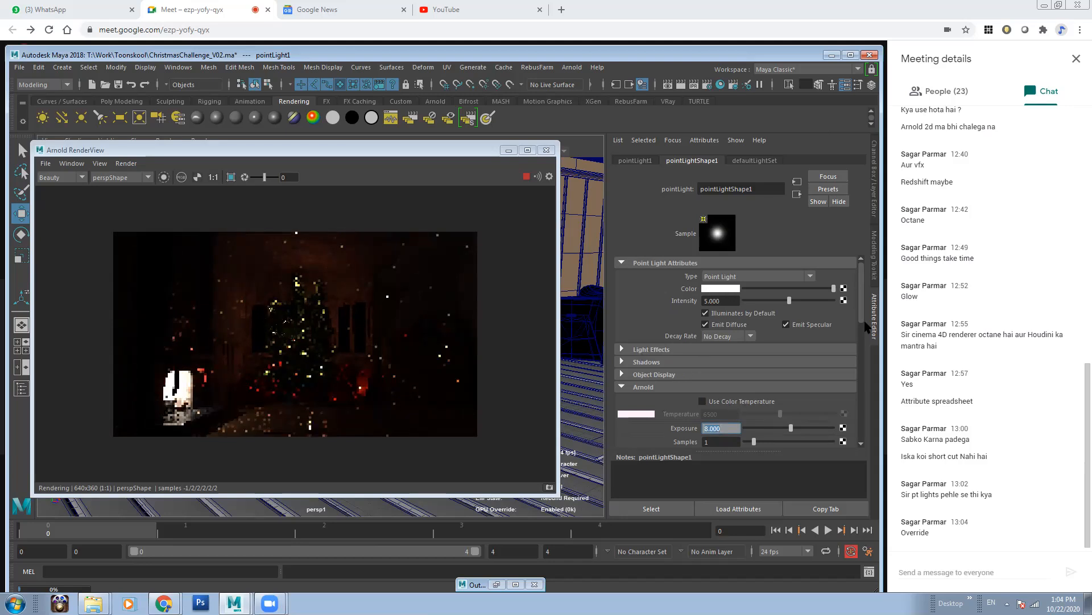
Step: Enable Use Color Temperature on the fireplace light with a Temperature of 3500, then stop and minimize the Arnold render
left_click(703, 401)
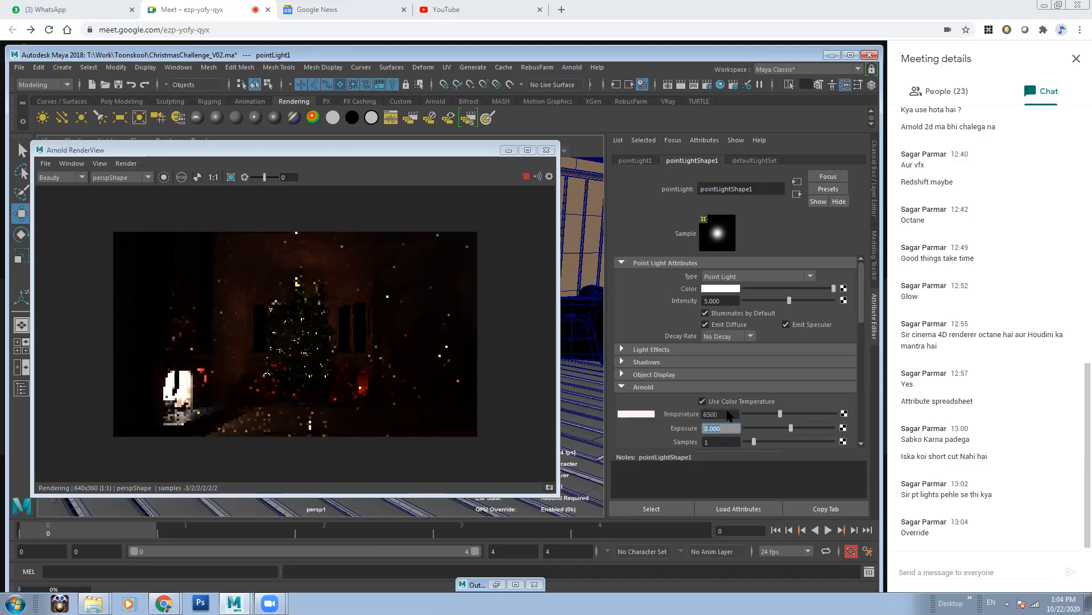
left_click(675, 406)
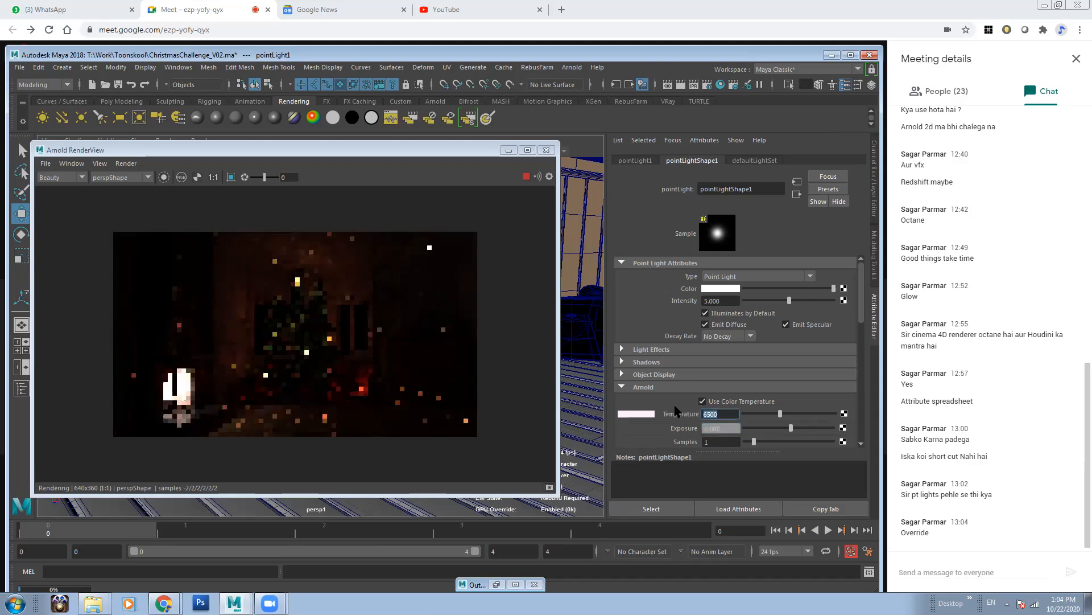
type("3500")
key("Return")
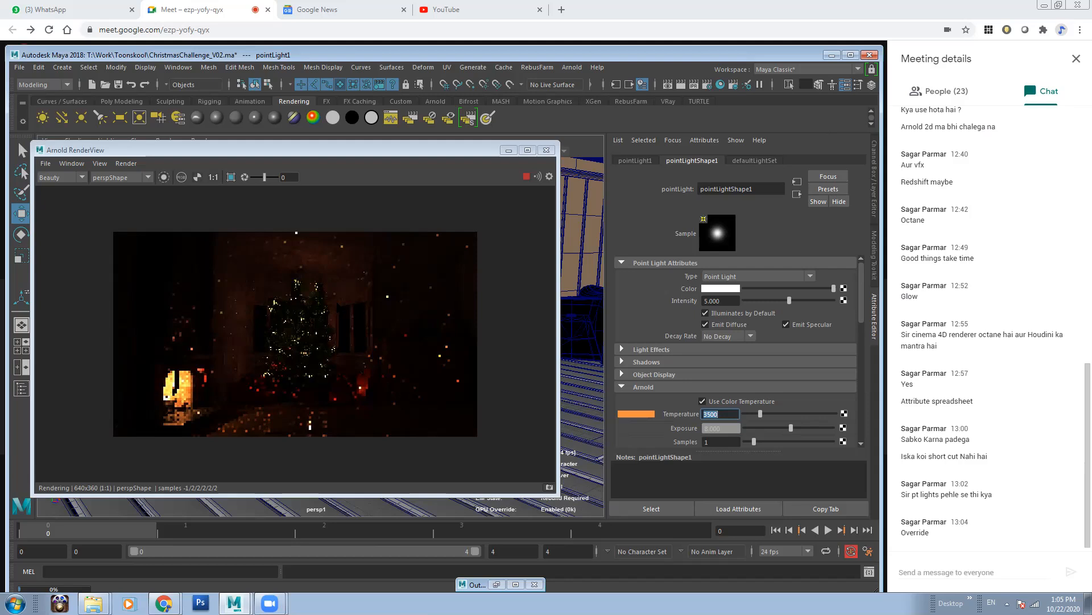
left_click(526, 176)
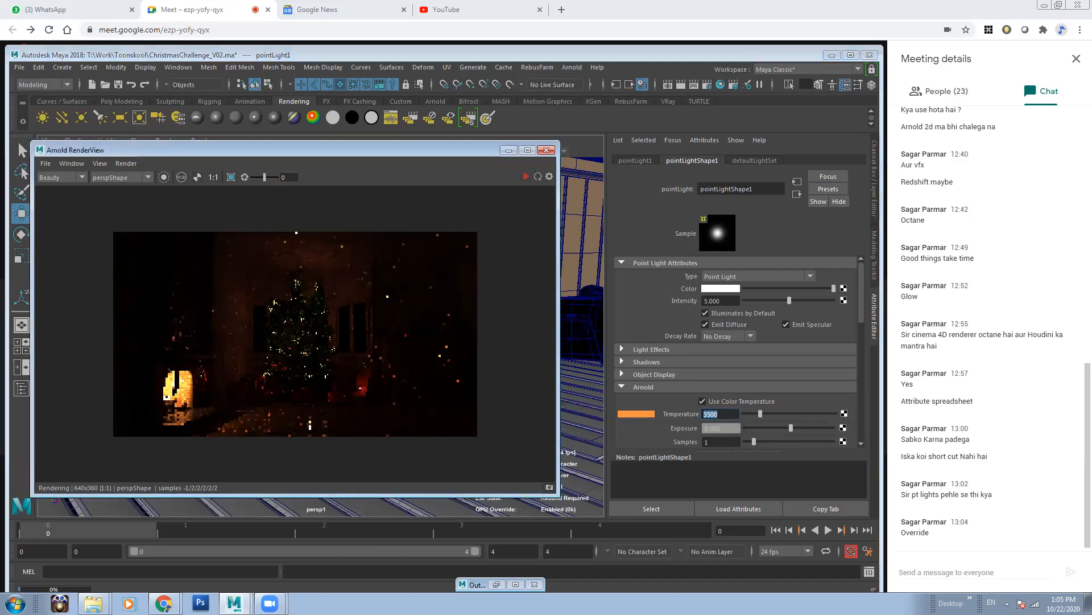
left_click(509, 151)
Step: Replace the floorboards' aiStandardSurface settings with the Plastic preset and bring up the material's subsurface settings
left_click(434, 447)
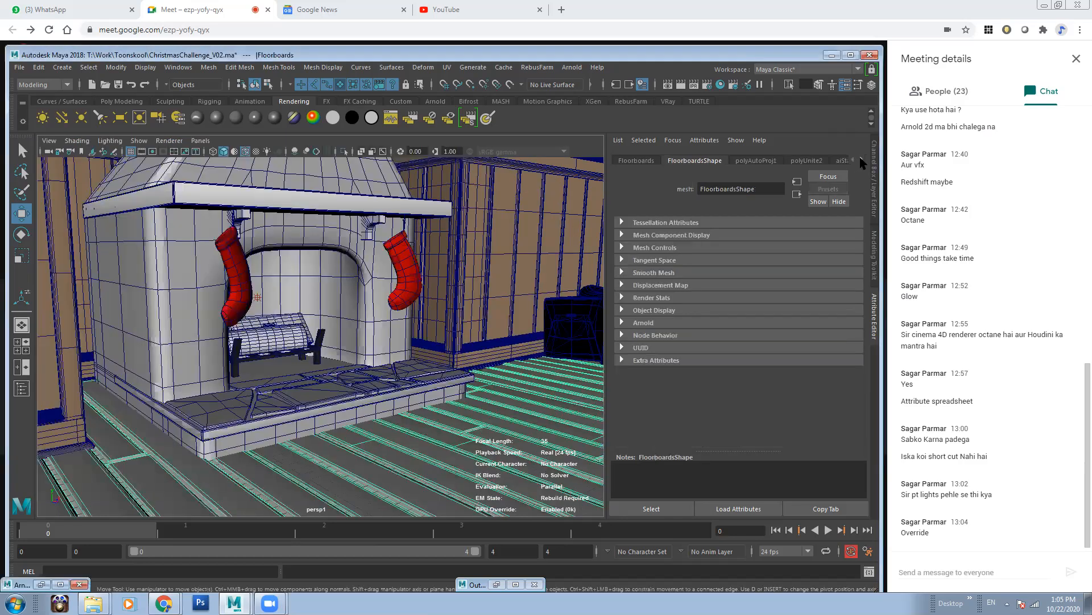
left_click(835, 162)
left_click(828, 189)
mouse_move(863, 461)
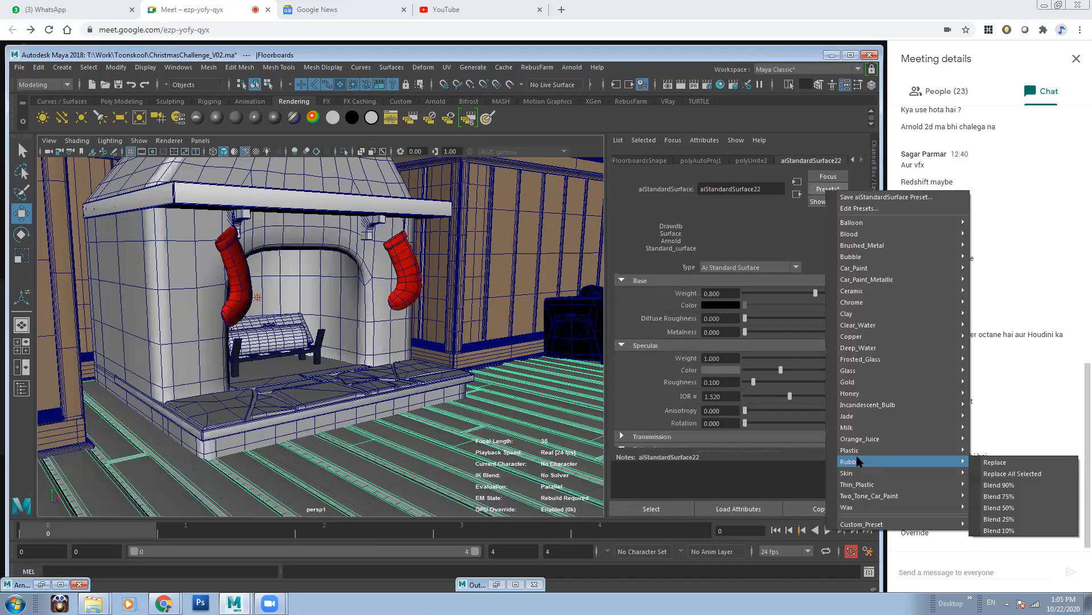
left_click(995, 450)
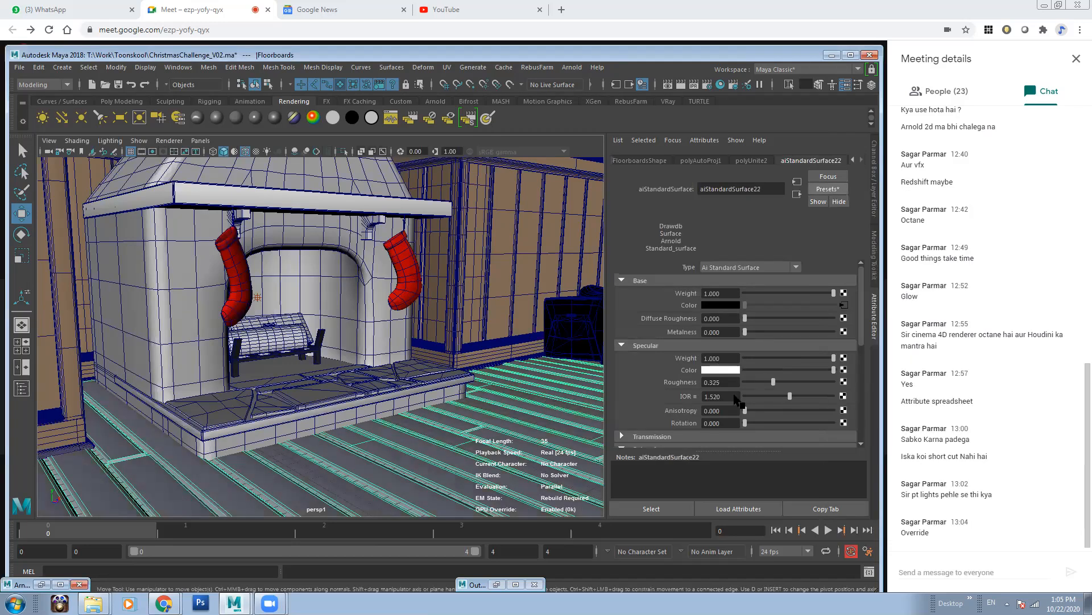
scroll(852, 361, "down", 2)
scroll(853, 369, "down", 2)
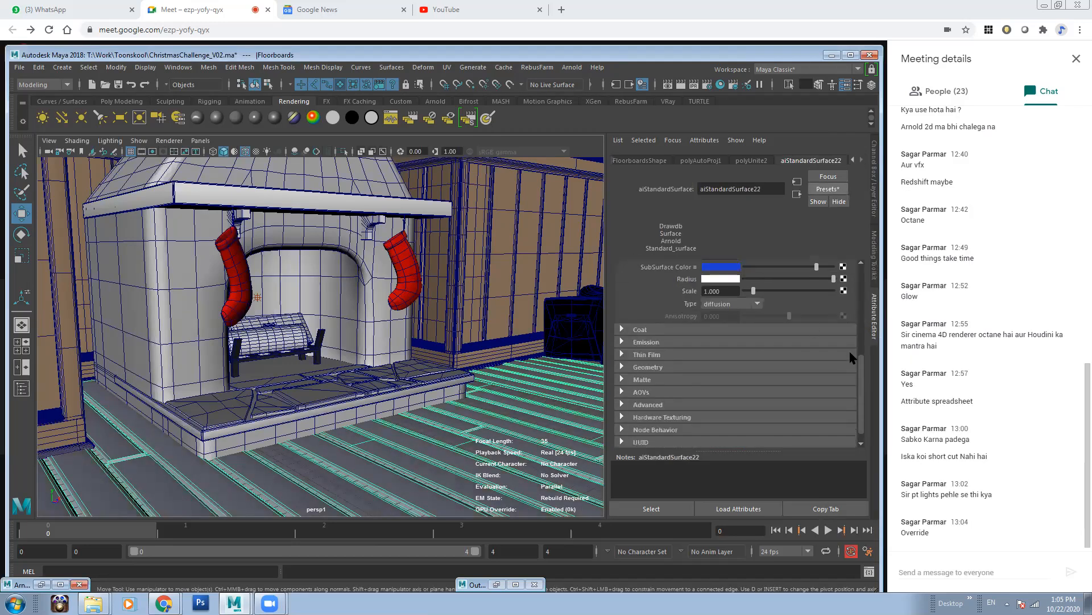
Step: Set the floorboards material's subsurface Weight to 0
scroll(669, 297, "up", 1)
scroll(669, 298, "up", 1)
left_click_drag(763, 289, 657, 291)
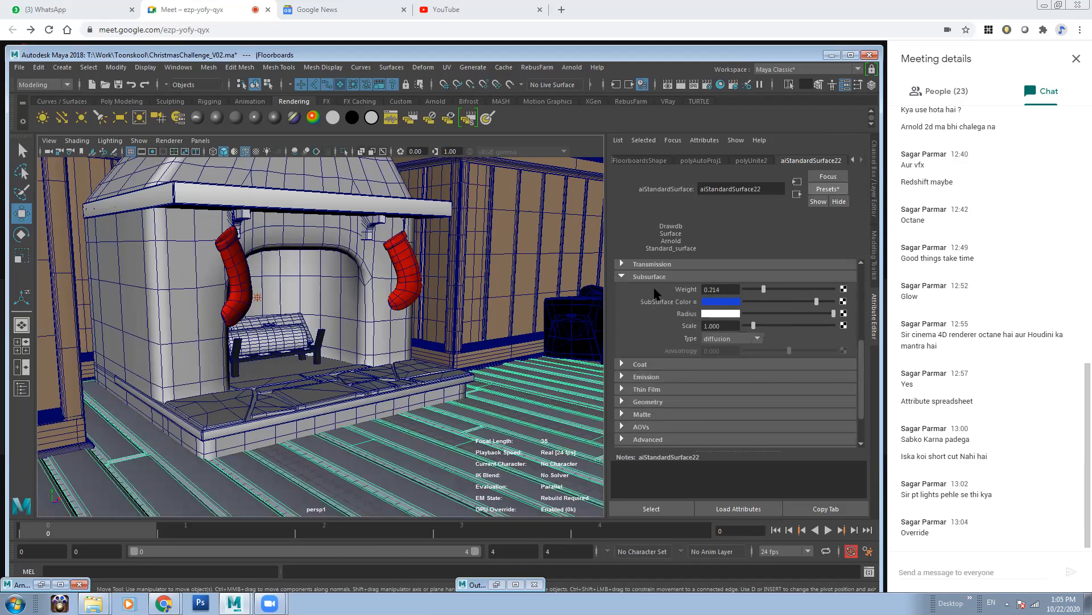
left_click_drag(398, 341, 708, 373, "alt")
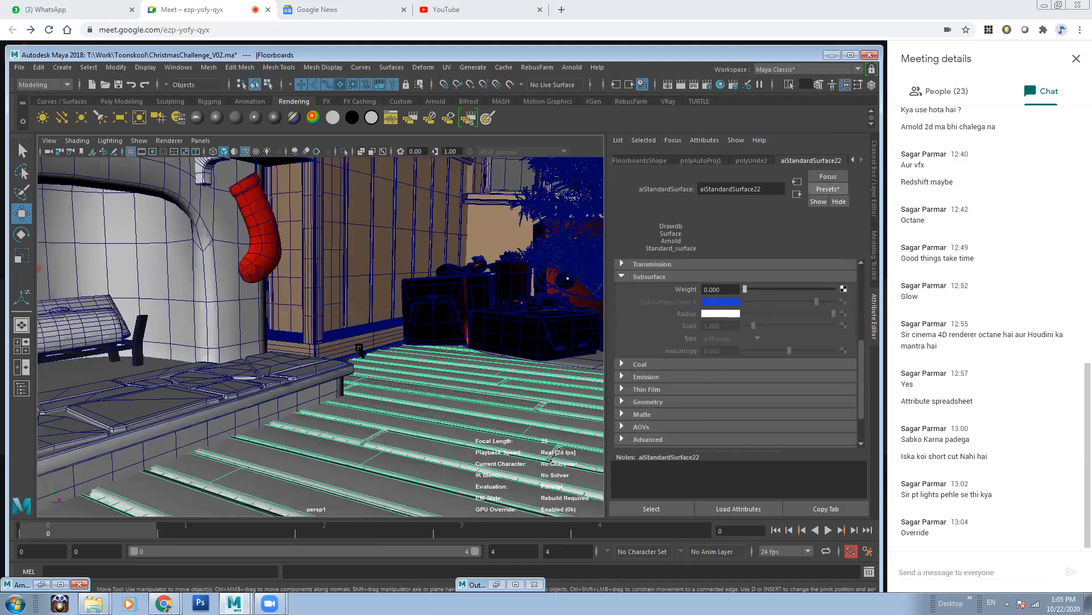
Step: Test-render the room in Arnold RenderView at 50% test resolution, then stop the render and minimize its window
left_click(42, 585)
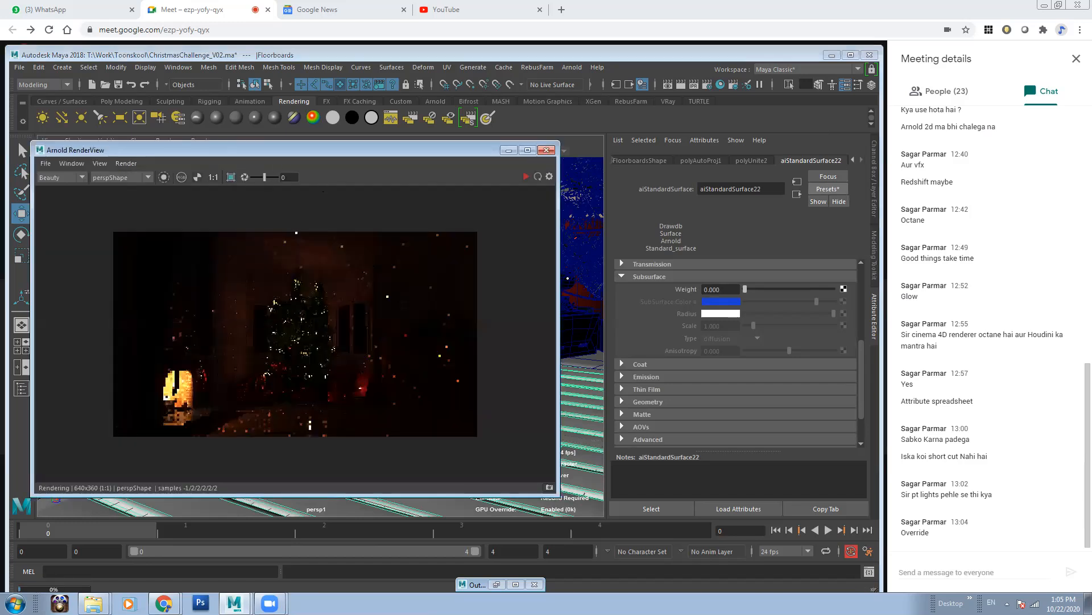
scroll(296, 336, "up", 3)
left_click(100, 164)
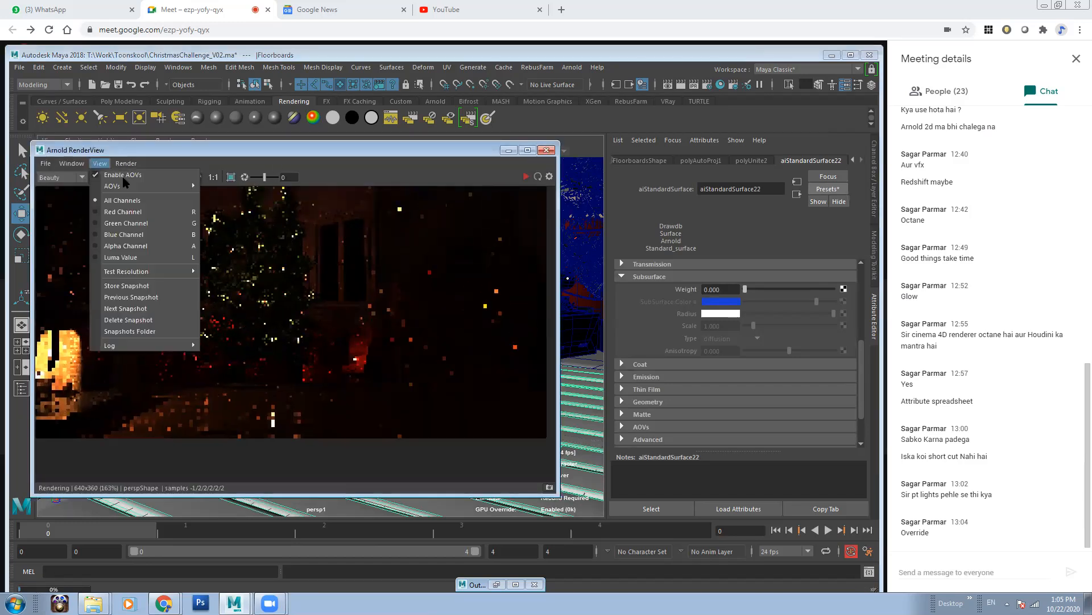
mouse_move(139, 272)
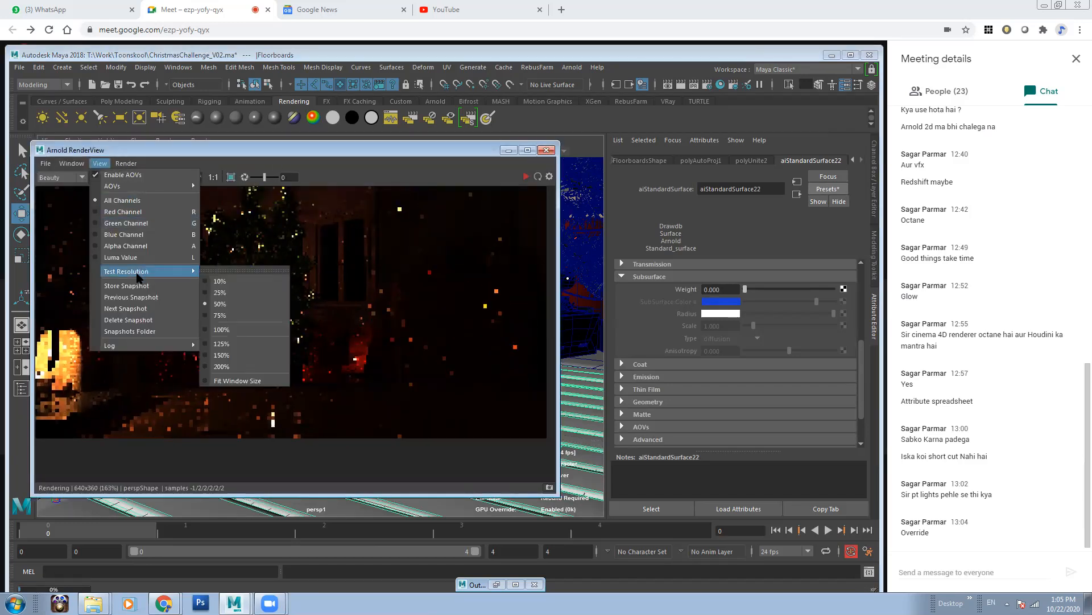
left_click(244, 302)
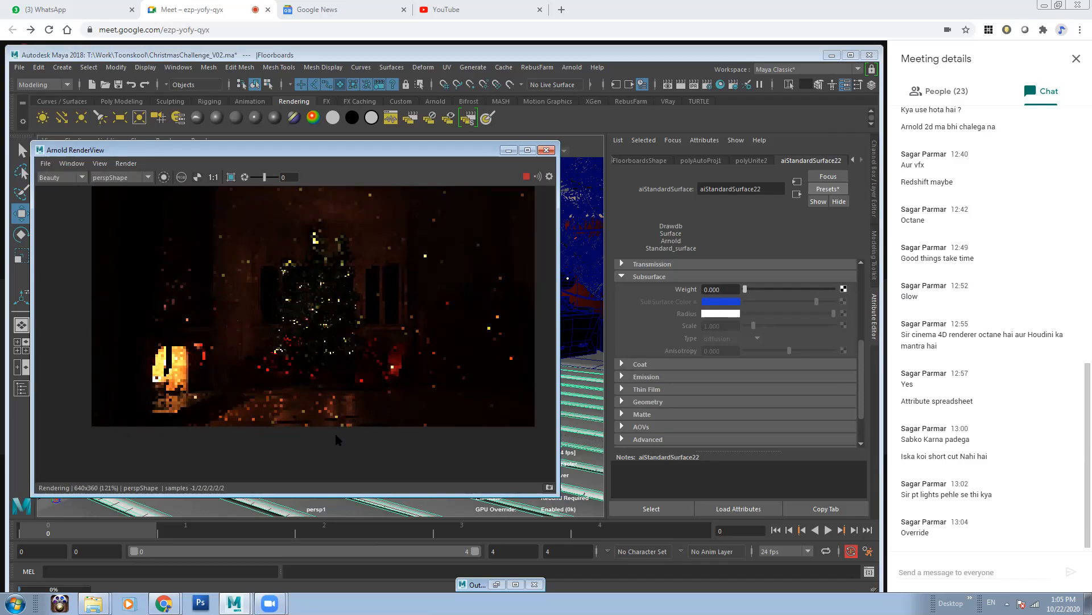
scroll(367, 413, "down", 1)
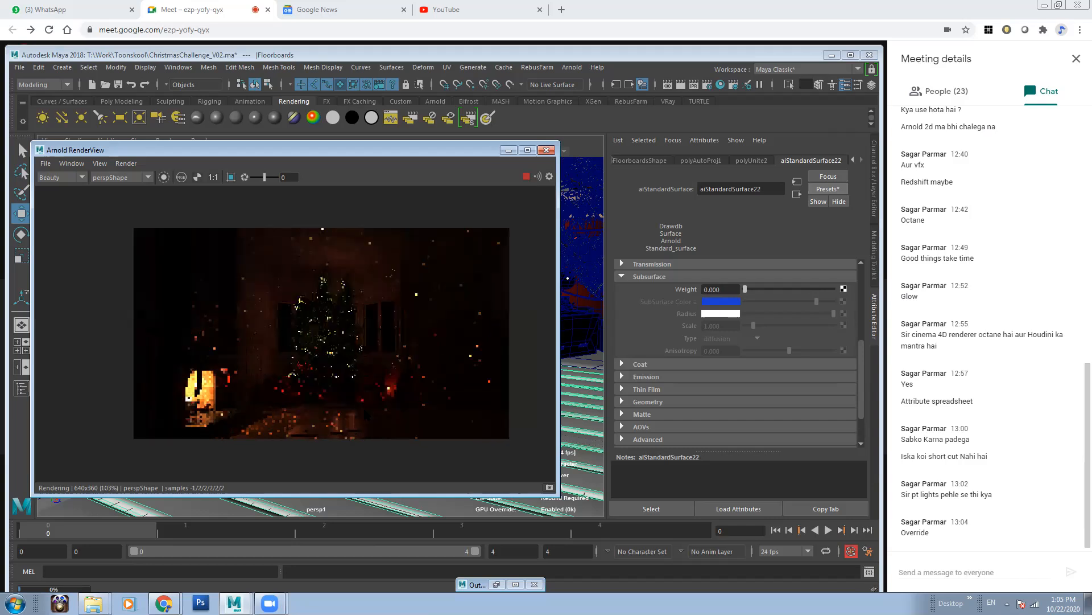
left_click(526, 176)
scroll(296, 334, "down", 1)
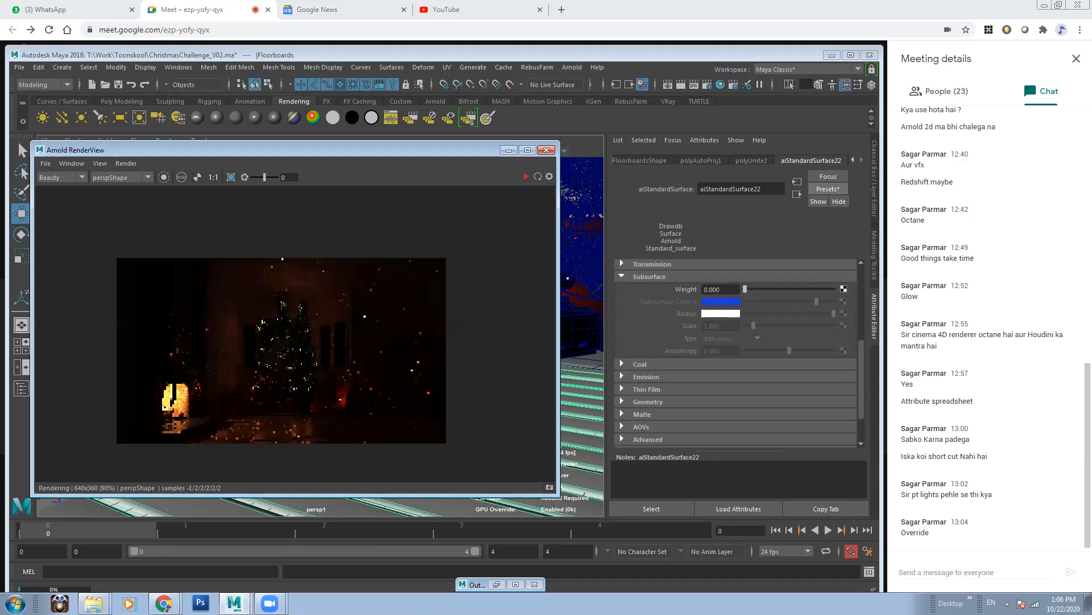
scroll(290, 352, "up", 1)
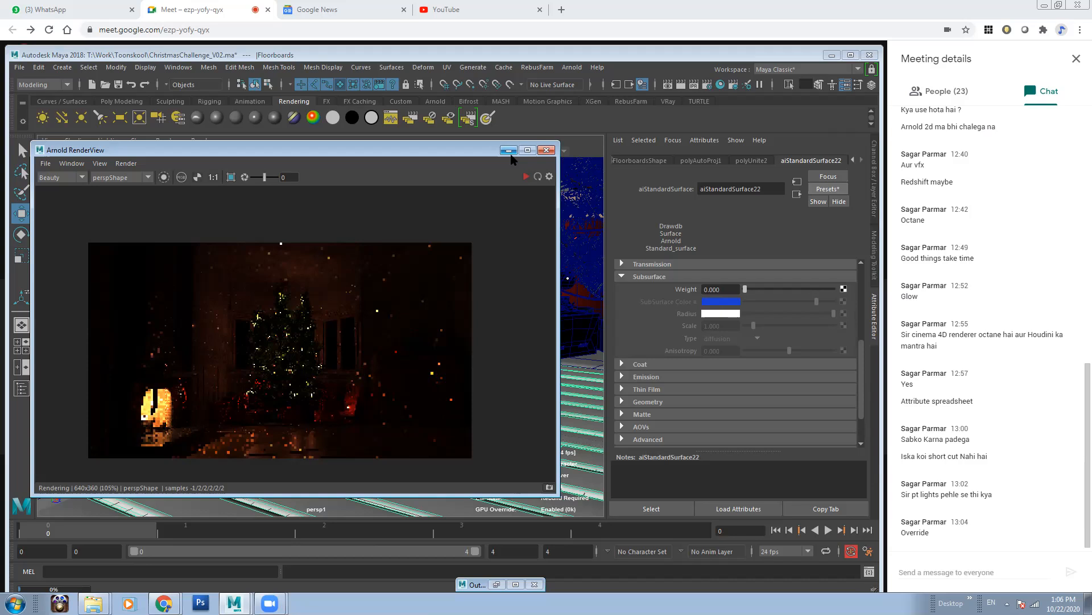
left_click(508, 150)
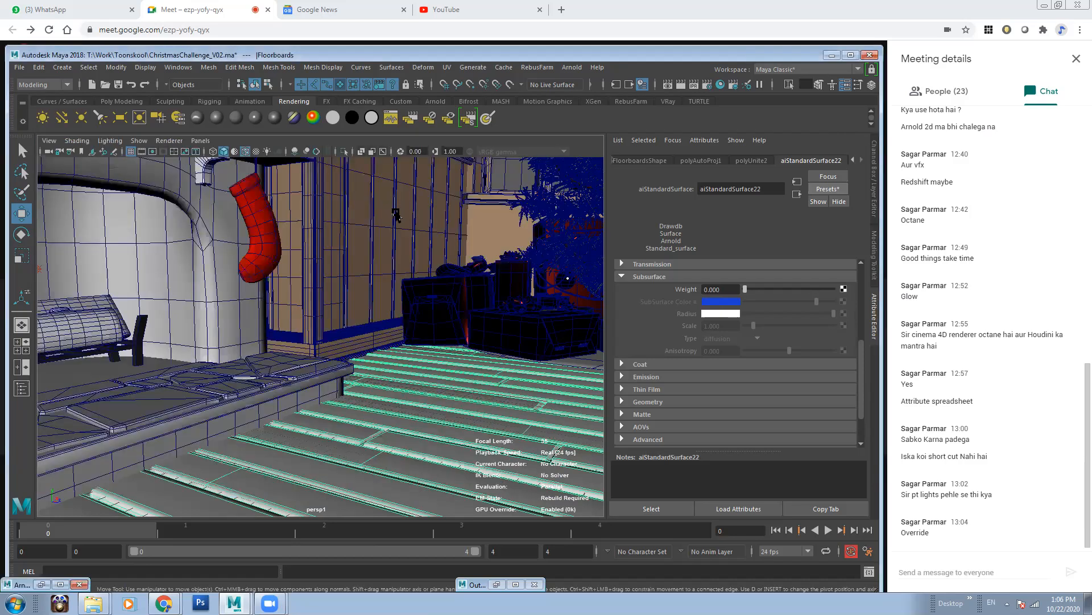
Step: Look through the persp1 camera outside the bay window and create an Arnold area light
left_click(200, 141)
mouse_move(233, 151)
left_click(328, 163)
scroll(234, 268, "down", 10)
left_click_drag(489, 287, 241, 278, "alt")
scroll(241, 278, "up", 5)
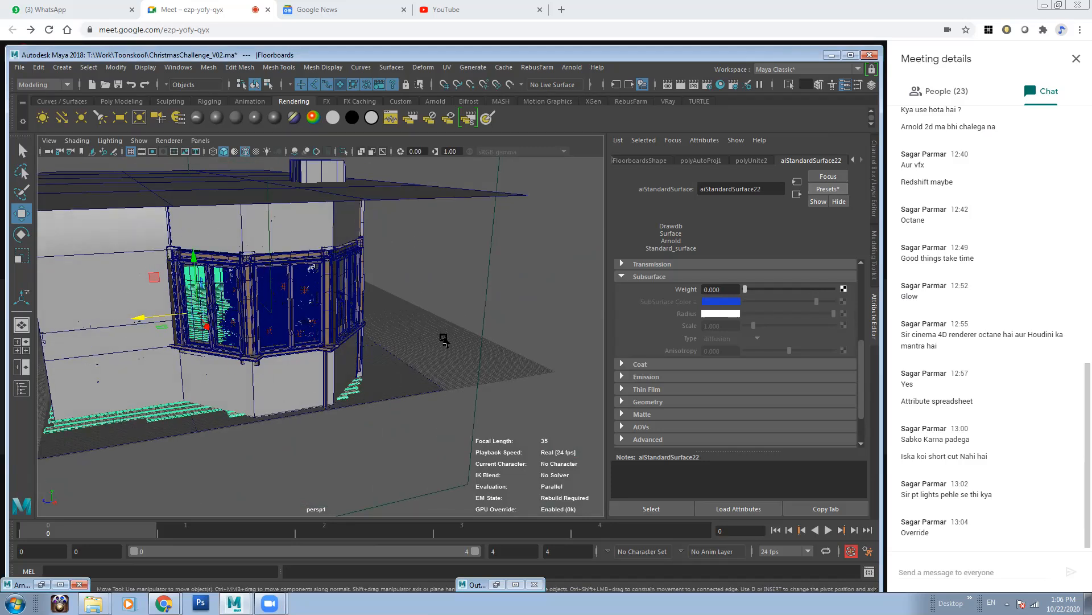
right_click_drag(457, 369, 301, 336, "alt")
left_click_drag(237, 281, 188, 279, "alt")
scroll(97, 274, "up", 5)
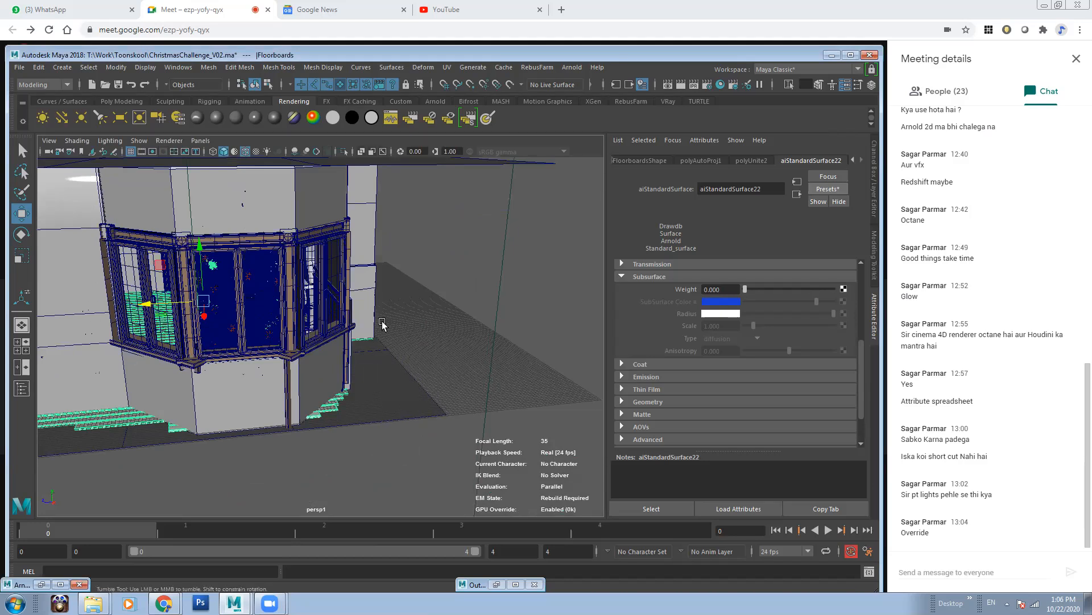
left_click_drag(383, 322, 358, 307, "alt")
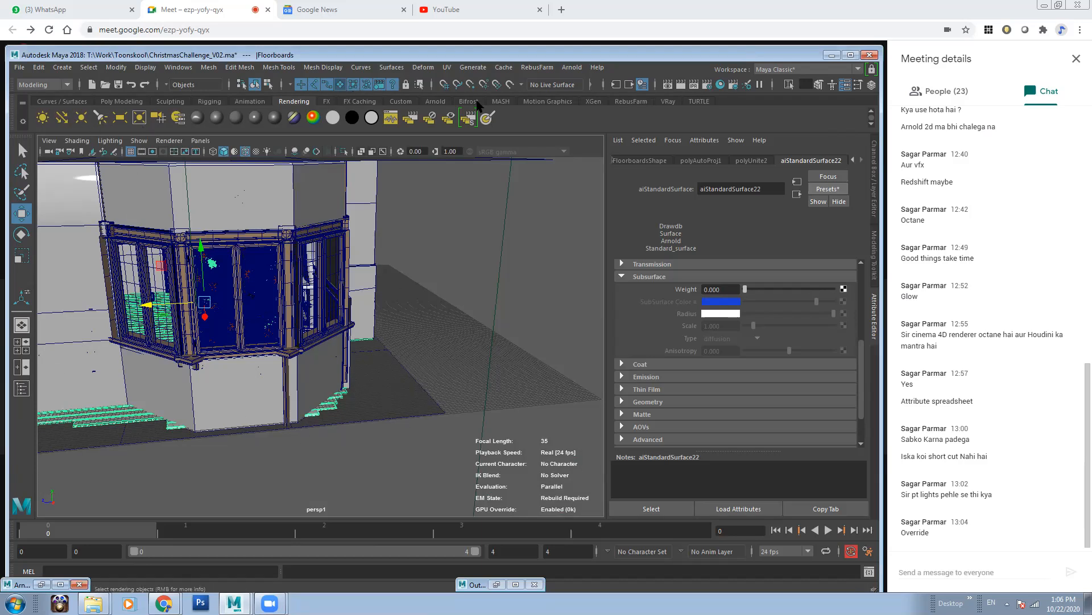
left_click(436, 101)
left_click(43, 118)
Step: Enlarge the new area light, turn it toward the house and place it outside the bay window
scroll(318, 425, "down", 4)
key("r")
left_click_drag(259, 326, 334, 442)
key("w")
key("e")
left_click_drag(285, 399, 361, 395, "alt")
key("w")
left_click_drag(429, 346, 431, 265)
left_click_drag(451, 304, 504, 295, "alt")
key("r")
key("w")
left_click_drag(412, 308, 464, 300, "alt")
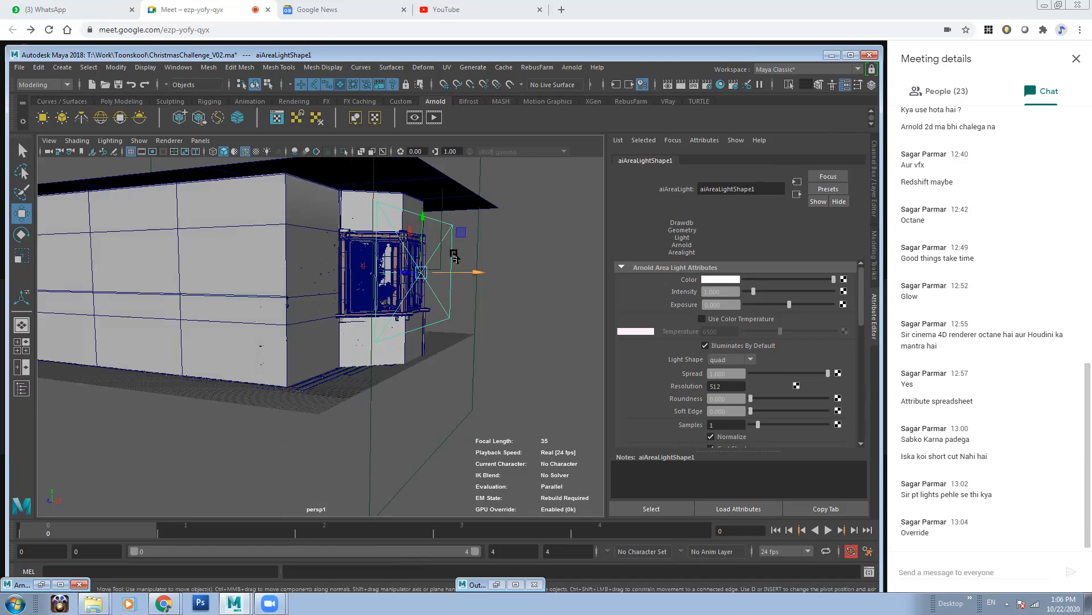
Step: Reduce the area light's height so it roughly matches the bay window's panes
left_click_drag(454, 256, 434, 288, "alt")
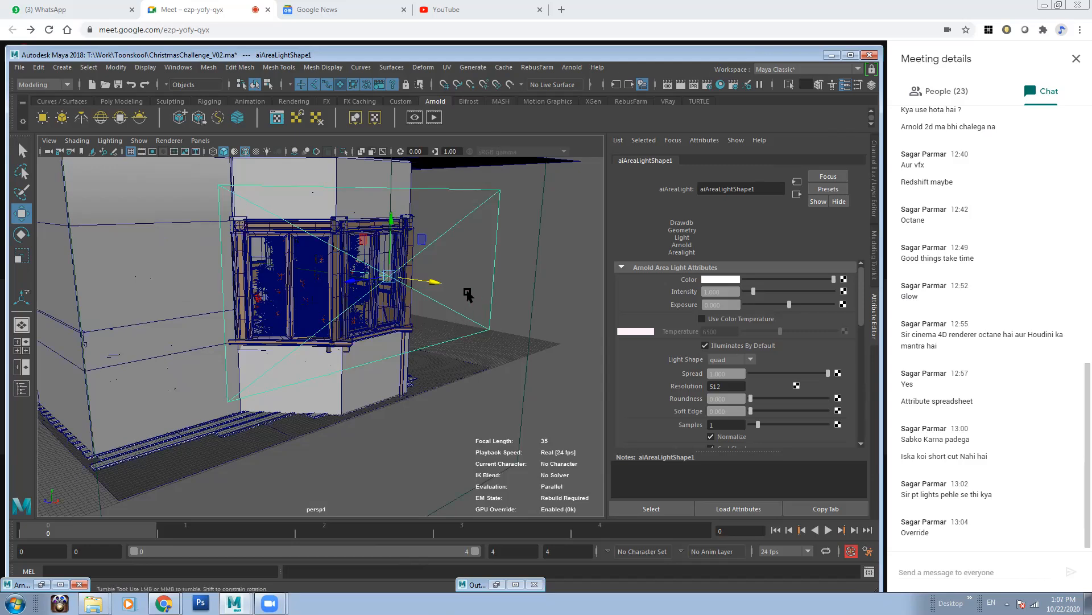
left_click_drag(432, 288, 422, 281, "alt")
key("r")
left_click_drag(369, 230, 375, 248)
left_click_drag(509, 324, 306, 292, "alt")
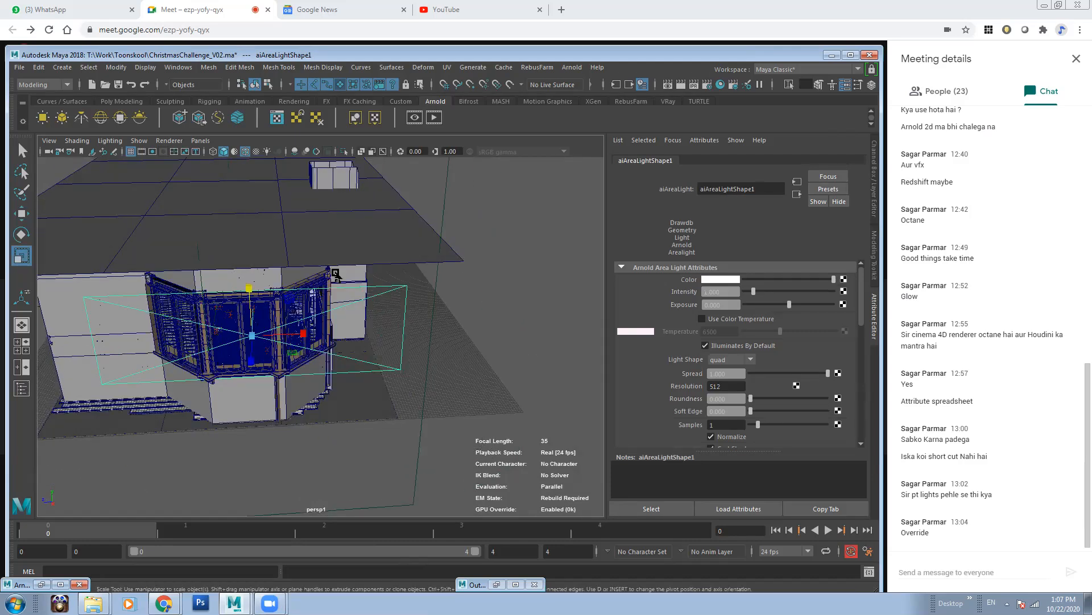
Step: Shift the area light in front of the bay window and raise it, to about X 98.4 and Y 35.8
right_click_drag(335, 272, 239, 73, "alt")
left_click_drag(334, 395, 293, 373, "alt")
right_click_drag(293, 373, 331, 289, "alt")
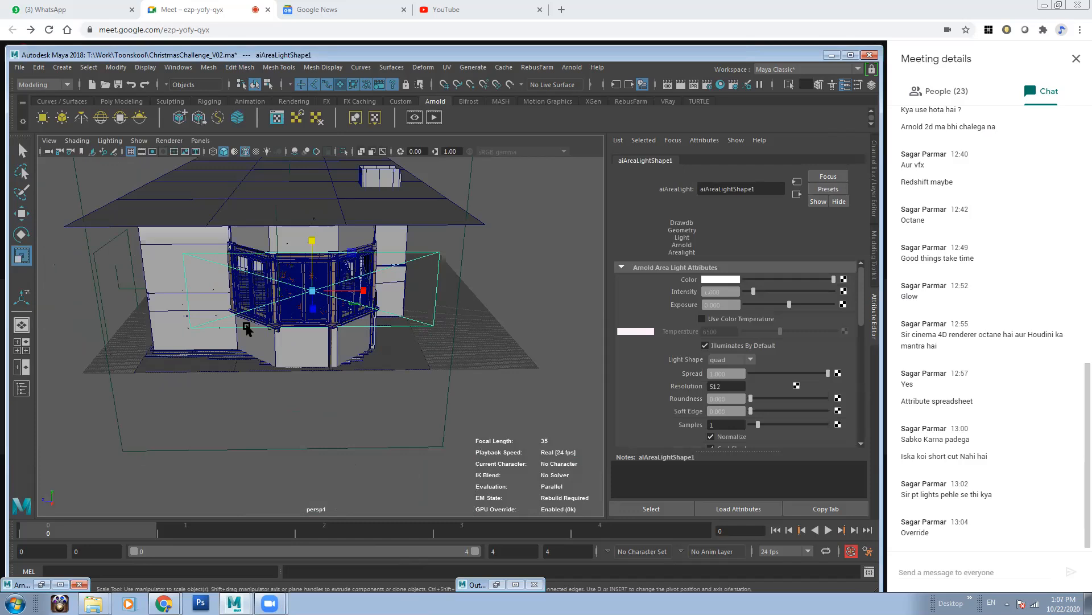
left_click_drag(385, 297, 382, 313, "alt")
right_click_drag(383, 313, 312, 347, "alt")
left_click_drag(313, 346, 313, 322, "alt")
key("w")
left_click_drag(211, 313, 203, 319)
left_click_drag(245, 243, 246, 233)
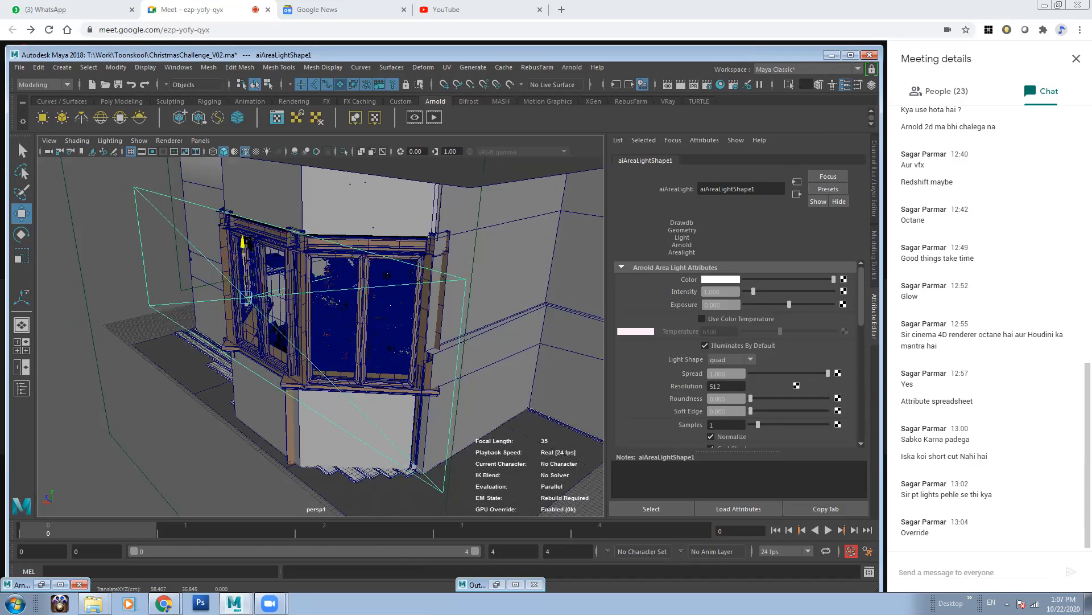
Step: Fine-tune the area light's vertical scale against the bay window frame
right_click_drag(455, 316, 414, 323, "alt")
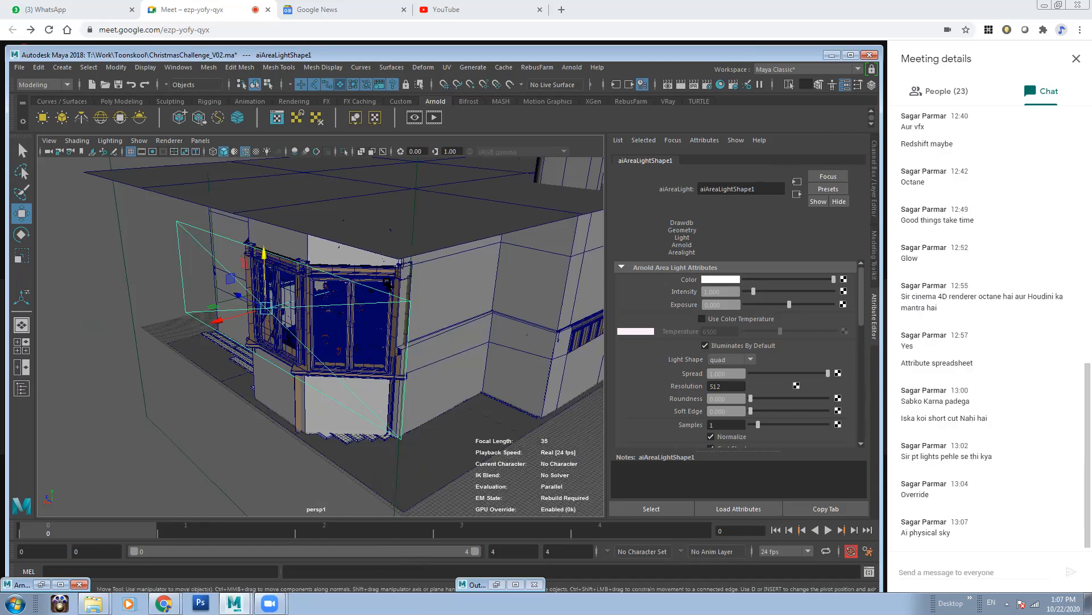
left_click_drag(385, 380, 341, 358, "alt")
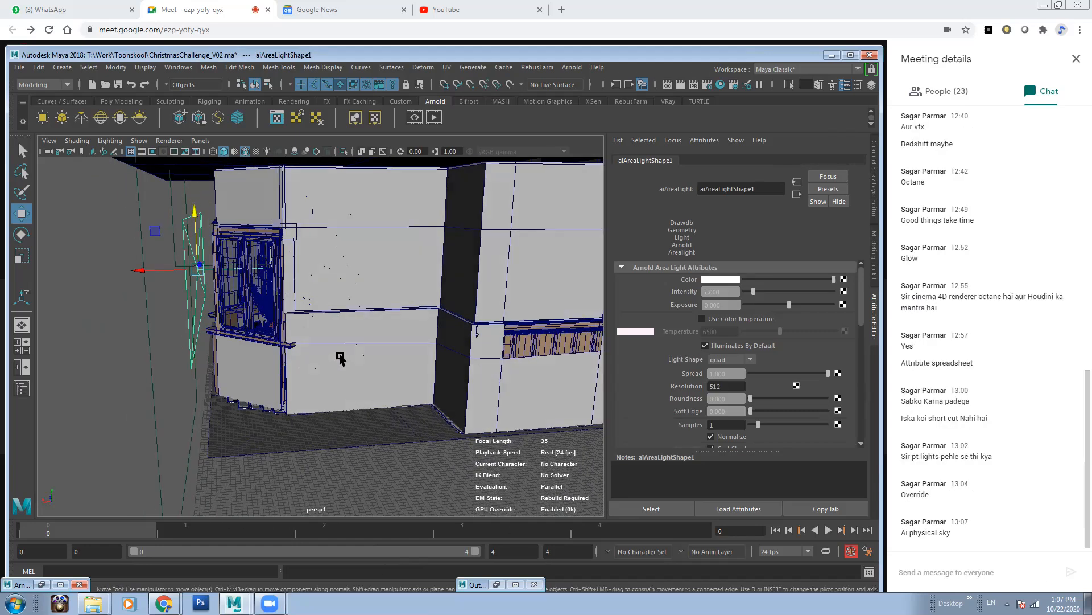
key("r")
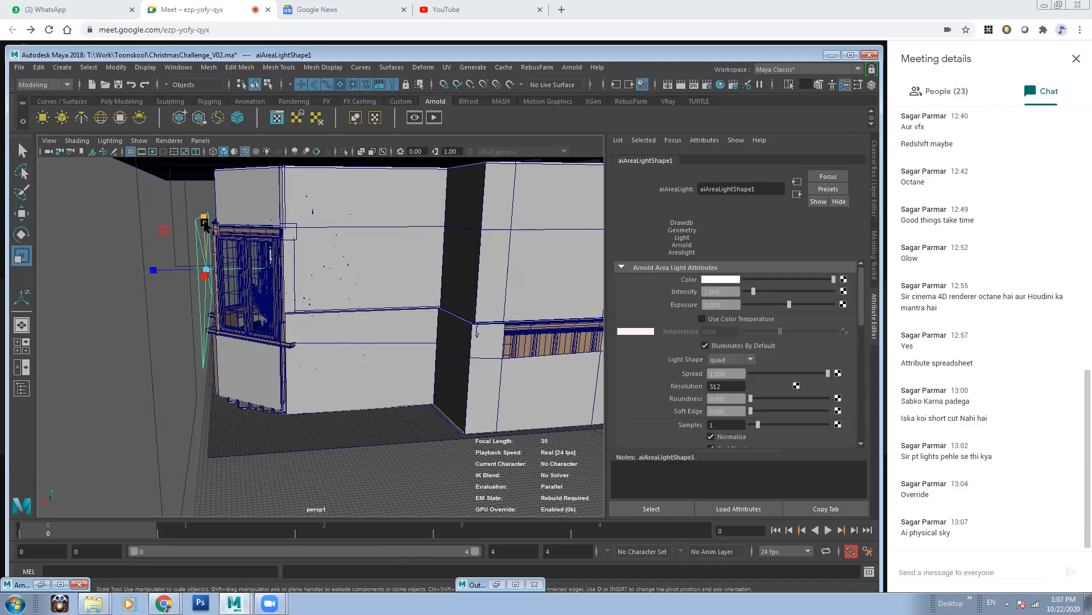
key("f")
key("w")
key("r")
left_click_drag(405, 250, 405, 255)
key("w")
left_click_drag(498, 320, 389, 313, "alt")
key("r")
scroll(424, 299, "up", 3)
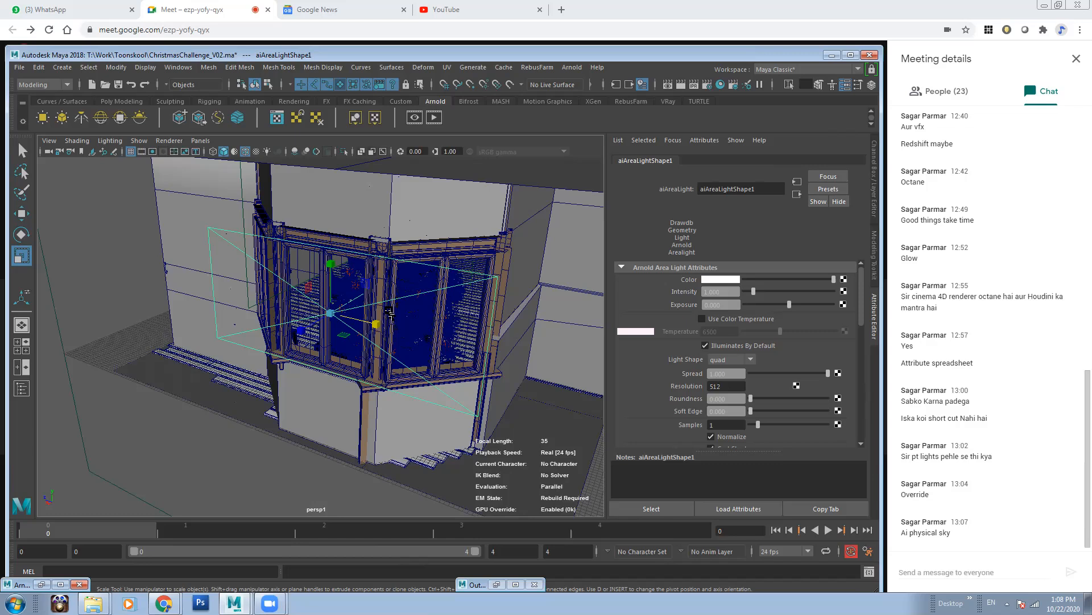
Step: Move the area light slightly closer to the outside of the bay window
right_click_drag(383, 336, 393, 344, "alt")
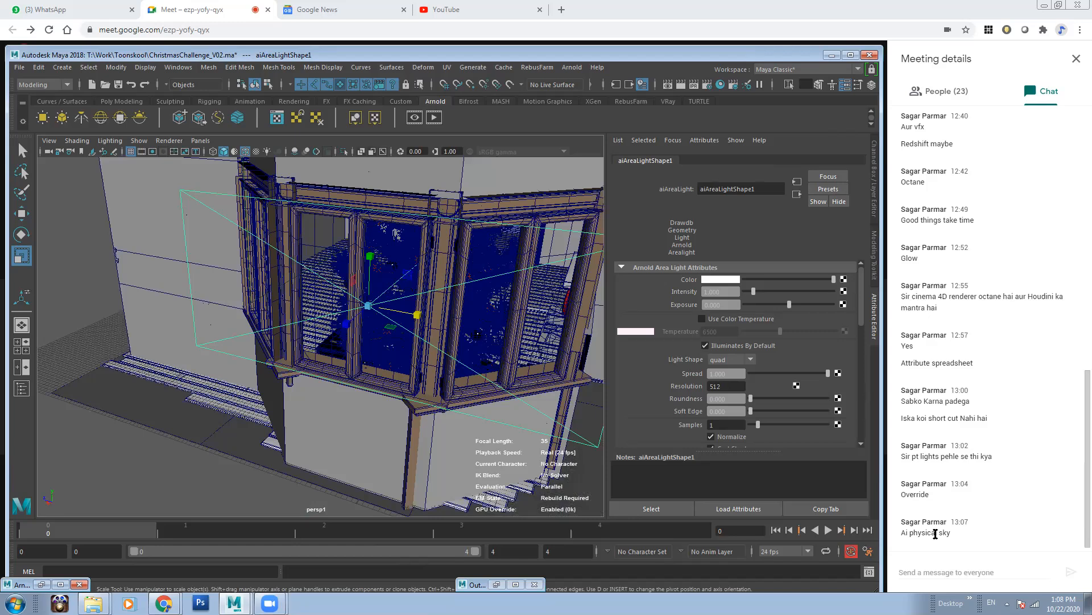
left_click_drag(383, 338, 336, 327, "alt")
right_click_drag(275, 297, 313, 302, "alt")
mouse_move(313, 302)
left_mouse_down("alt")
mouse_move(392, 326)
mouse_move(312, 311)
mouse_move(280, 288)
mouse_move(313, 307)
mouse_move(299, 302)
left_mouse_up("alt")
right_click_drag(298, 302, 336, 304, "alt")
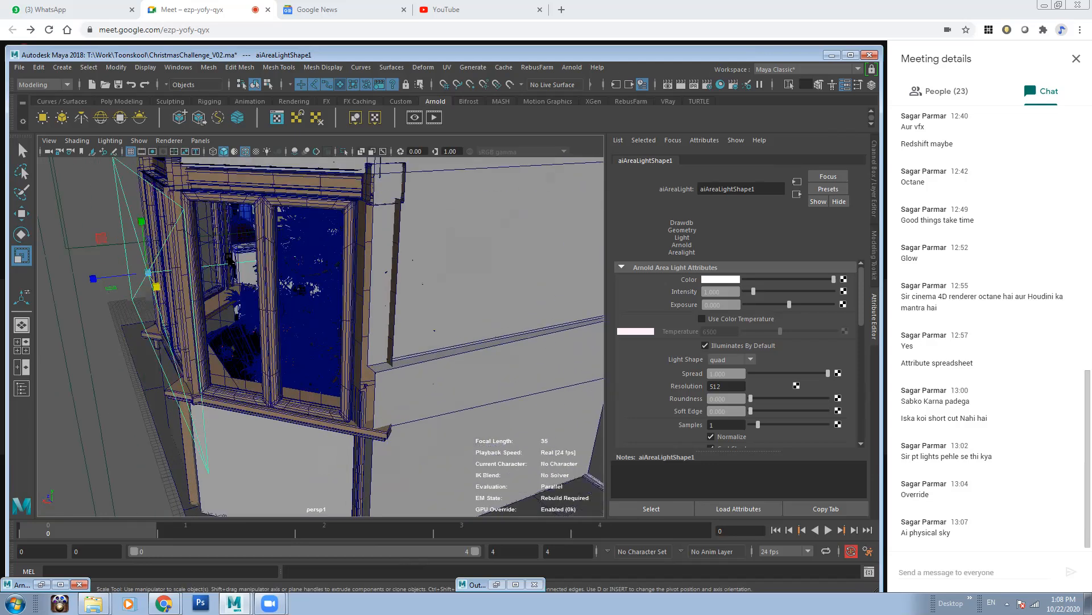
key("w")
left_click_drag(86, 274, 92, 276)
Step: Examine the bay window from inside the room, checking a glass pane and its parent Bay_Window group
left_click_drag(165, 333, 263, 281, "alt")
left_click_drag(354, 287, 431, 305, "alt")
scroll(431, 306, "up", 3)
left_click(466, 300)
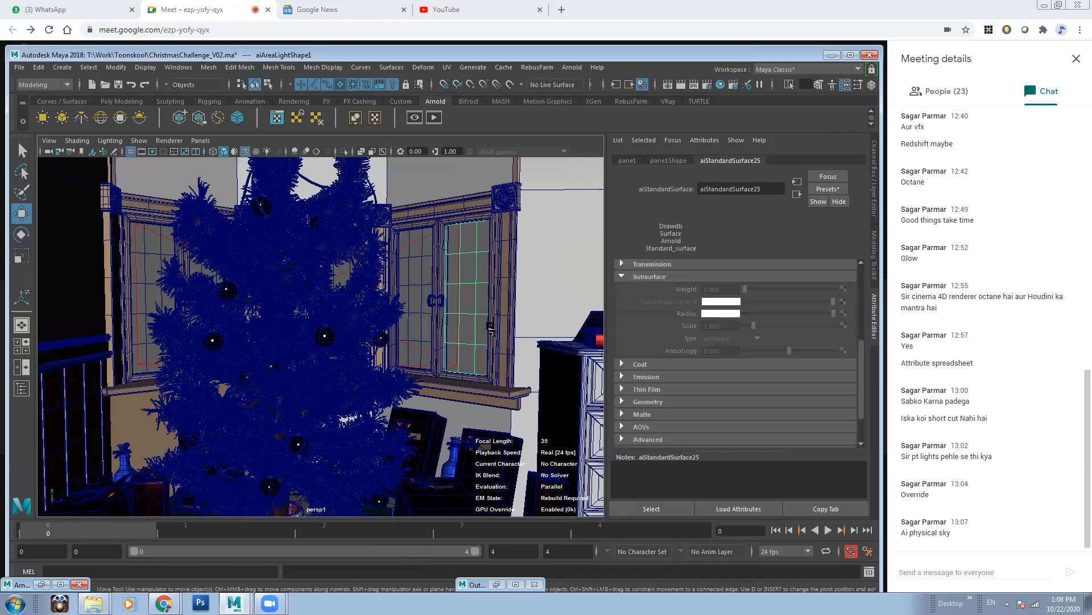
key("Up")
key("Up")
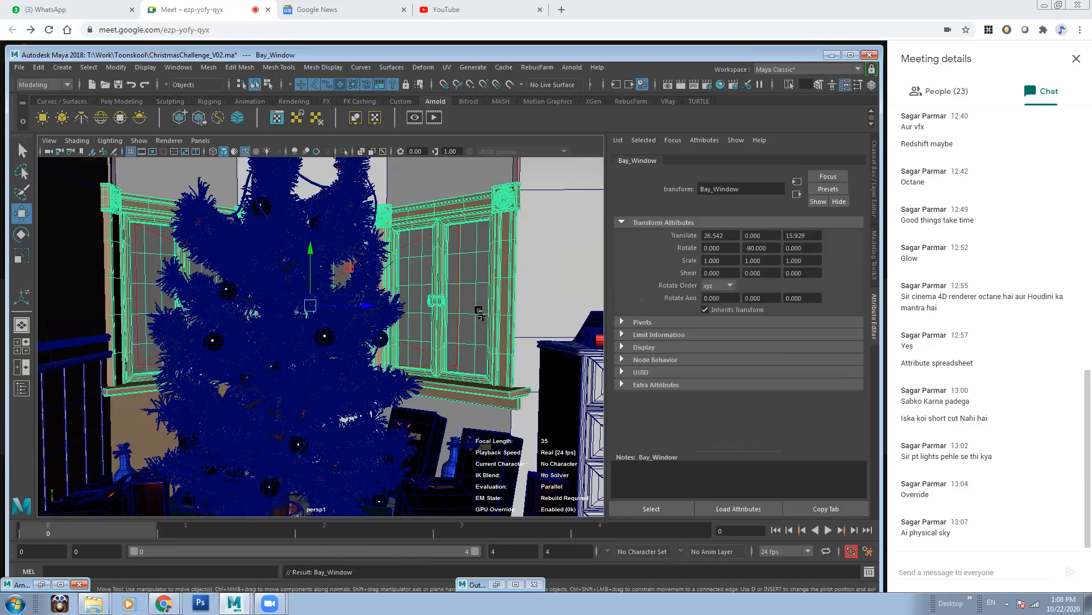
left_click(478, 314)
left_click_drag(476, 321, 436, 345, "alt")
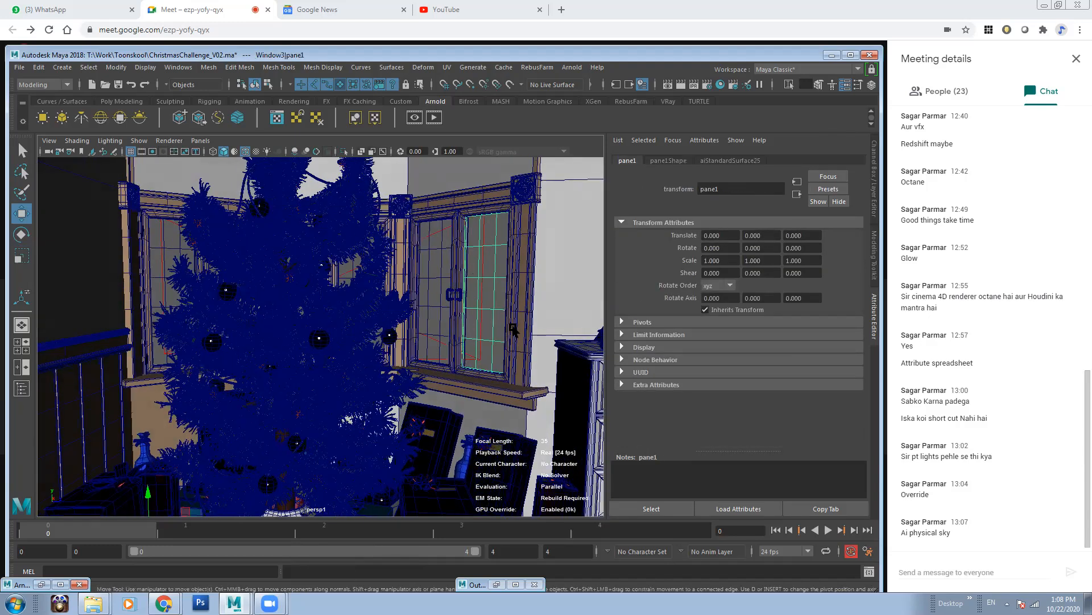
left_click_drag(514, 330, 480, 367, "alt")
mouse_move(230, 312)
left_mouse_down("alt")
mouse_move(371, 287)
mouse_move(340, 319)
mouse_move(230, 314)
mouse_move(250, 317)
left_mouse_up("alt")
middle_click_drag(355, 382, 369, 311, "alt")
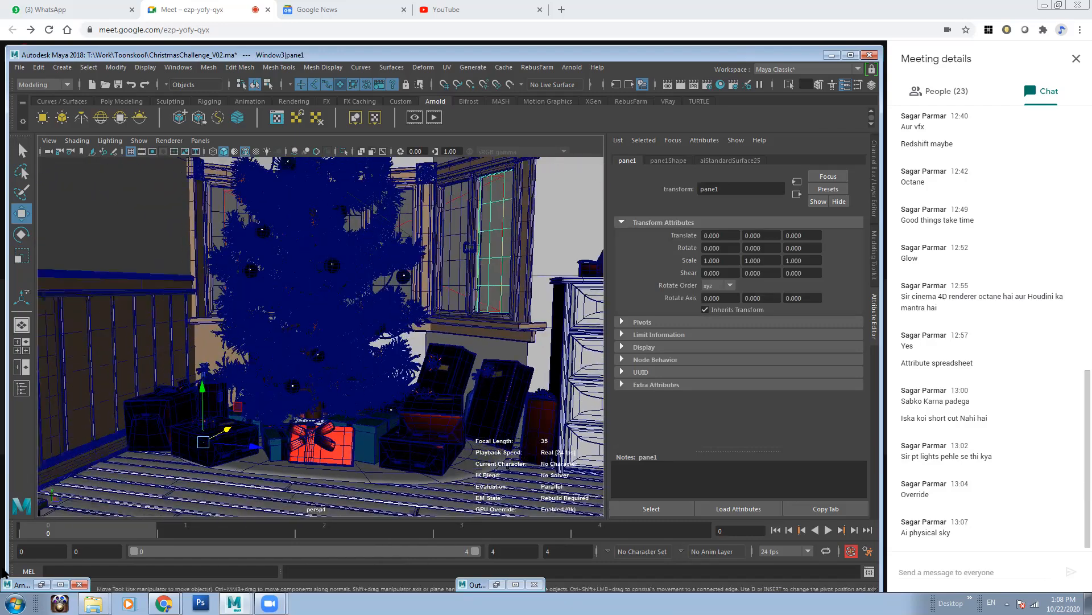
Step: Restore the Arnold RenderView, open the Outliner beside it and hide the Christmas tree's PointLights group
left_click(41, 584)
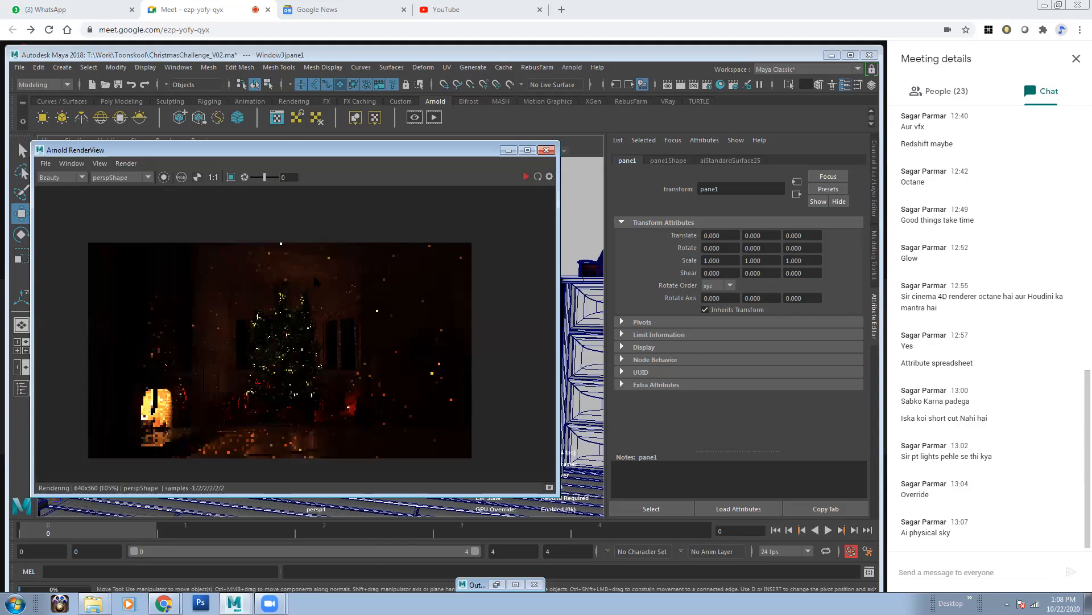
left_click(178, 67)
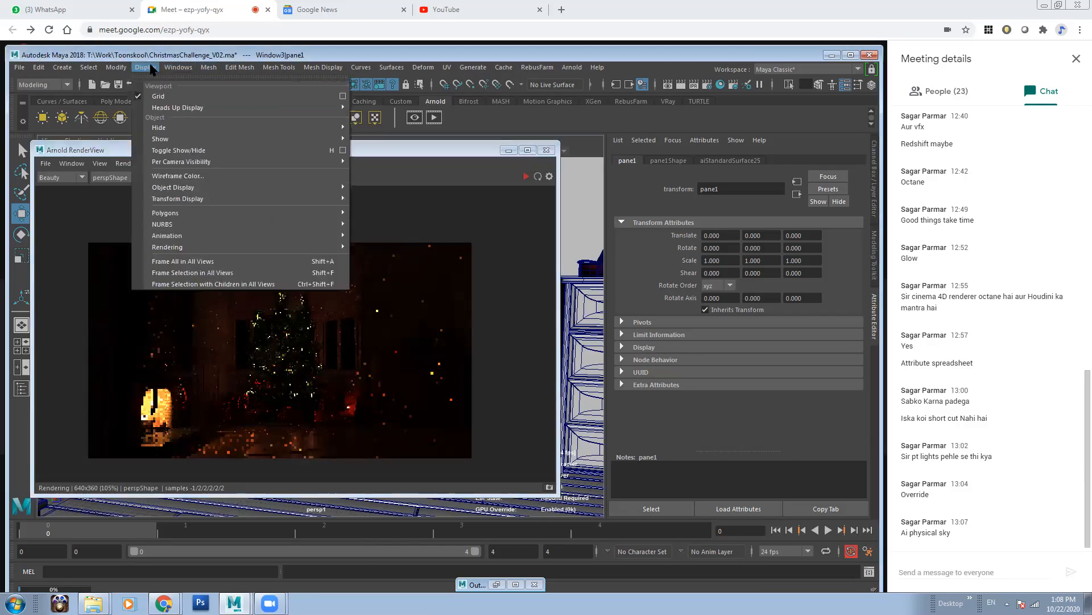
left_click(197, 190)
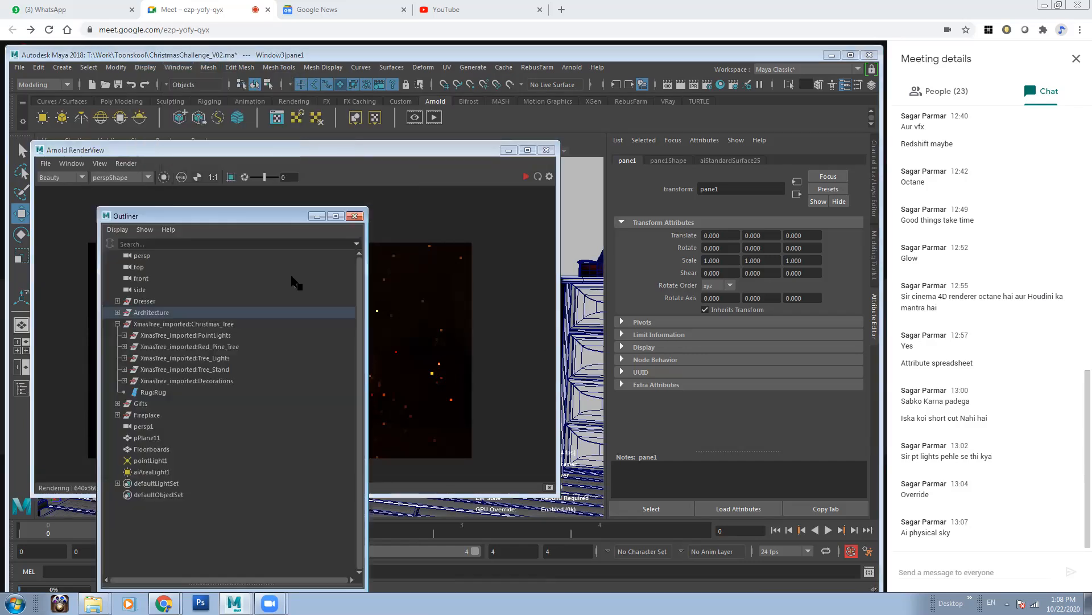
left_click(188, 335)
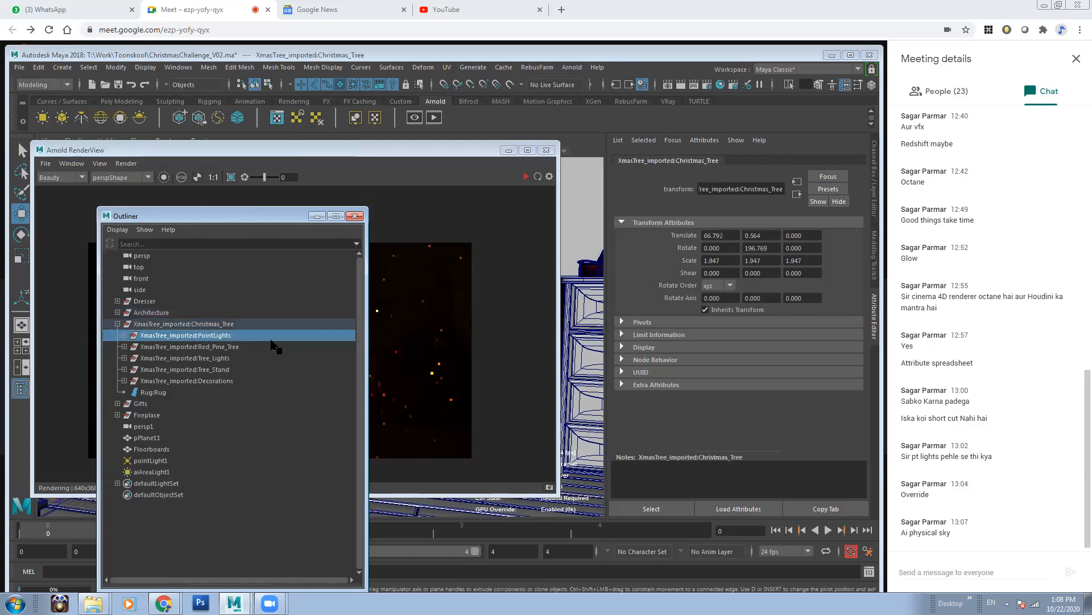
left_click_drag(250, 221, 728, 225)
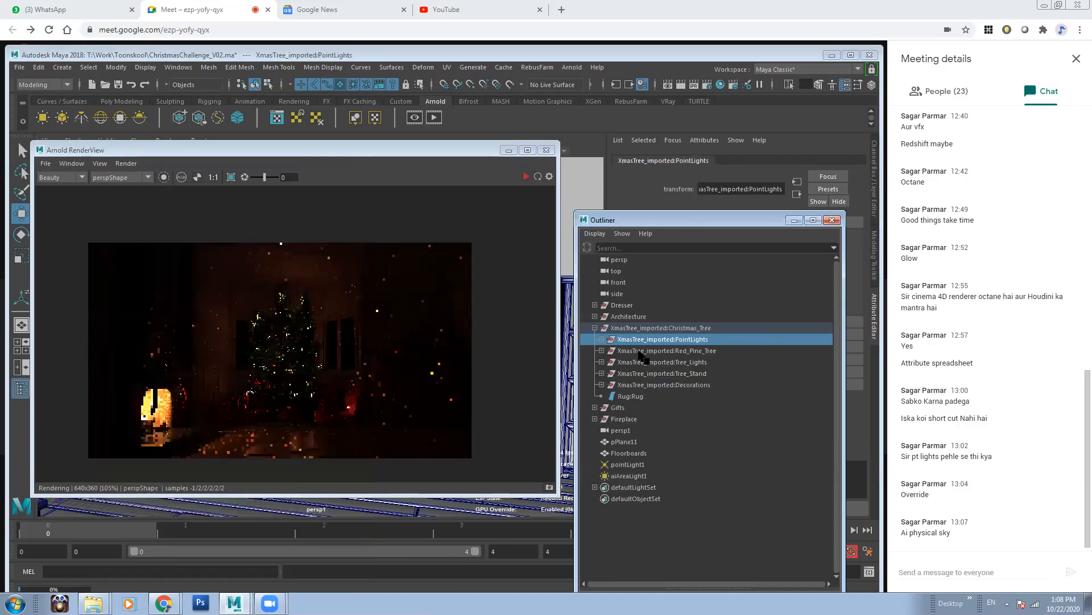
key("ctrl+h")
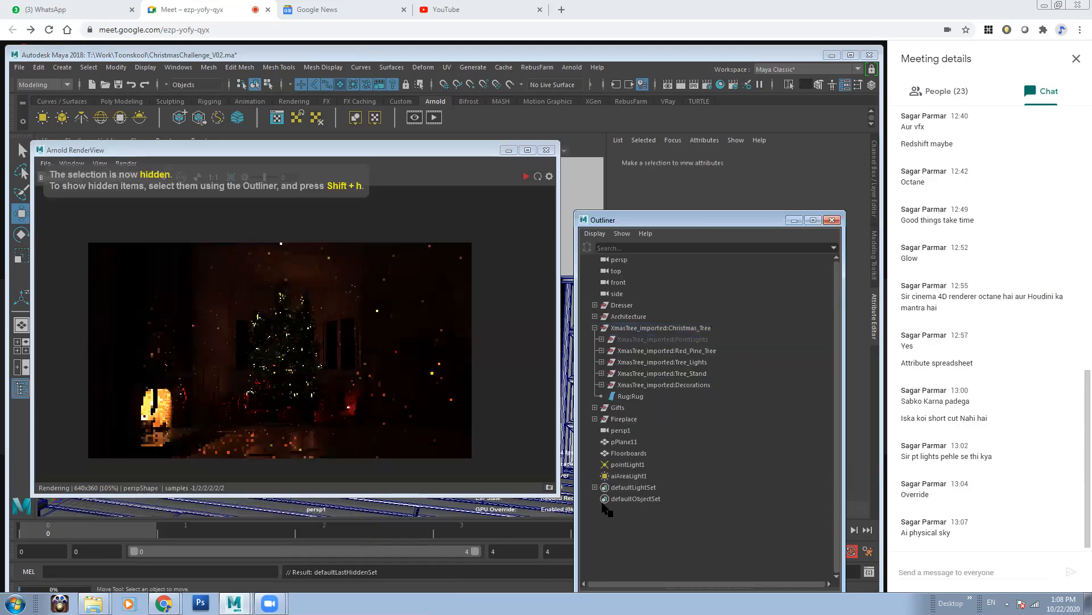
Step: Hide pointLight1 and run a short Arnold test render with only the area light contributing, stopping it once checked
left_click_drag(636, 463, 641, 476)
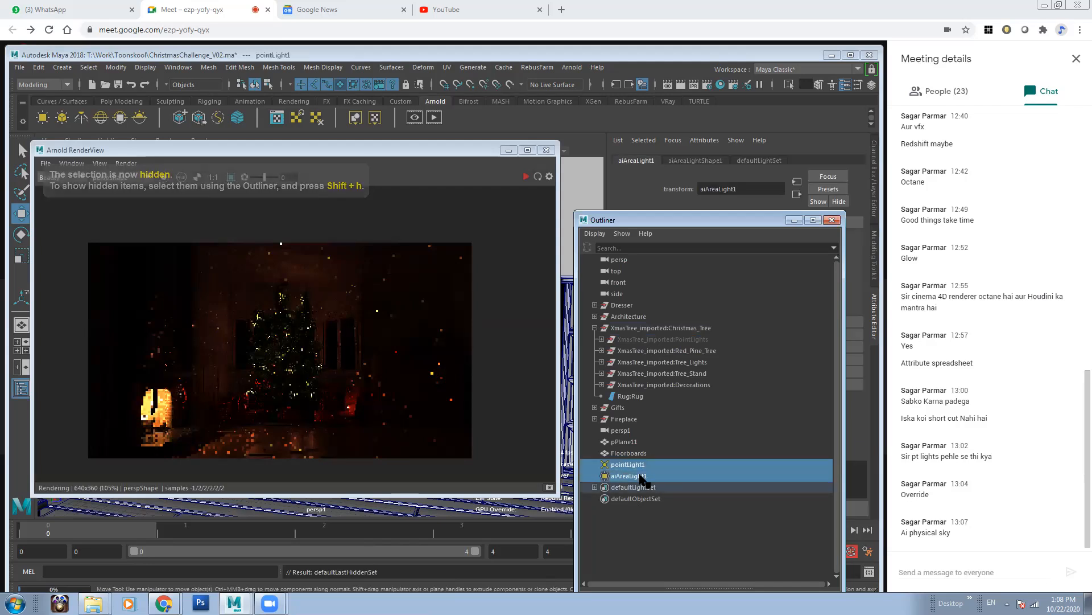
left_click(641, 468)
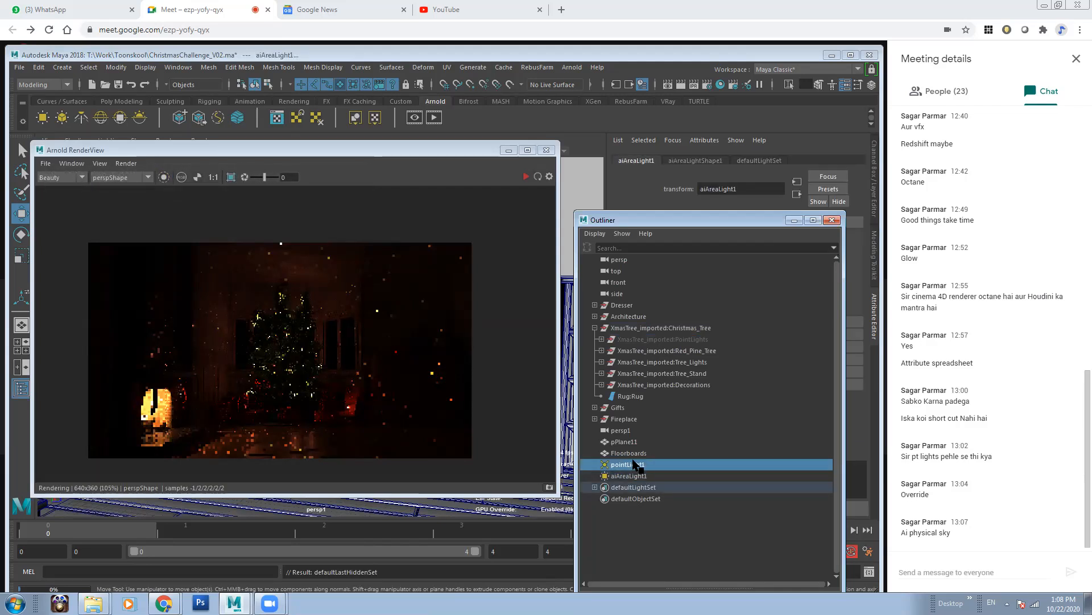
key("ctrl+h")
left_click(526, 177)
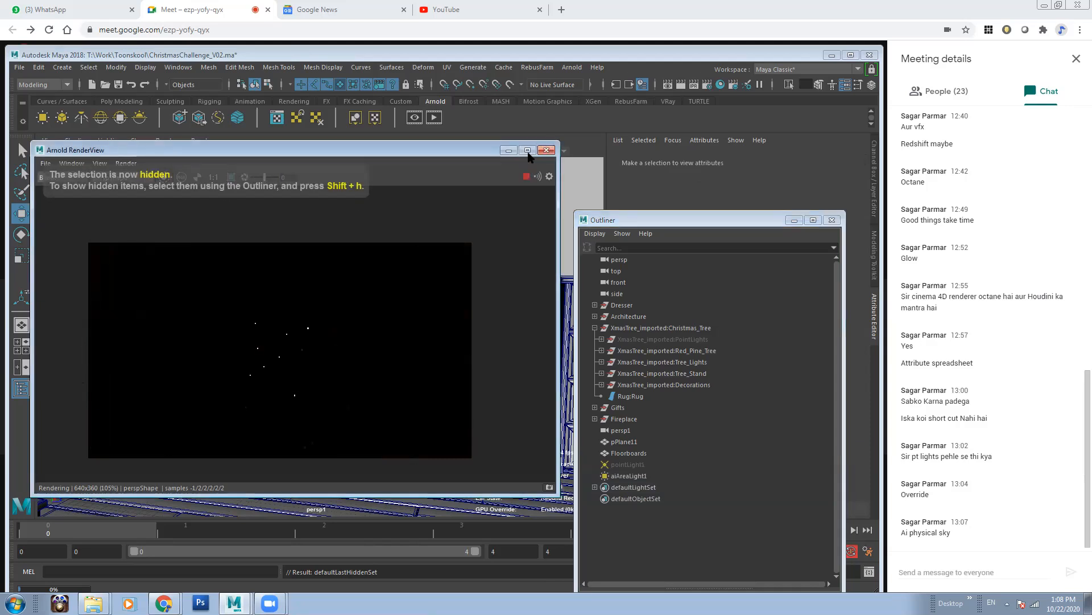
left_click(525, 176)
Step: Switch the viewport to wireframe, select the area light outside the bay window and start the Arnold render again
left_click_drag(452, 159, 455, 332)
left_click(495, 219)
key("4")
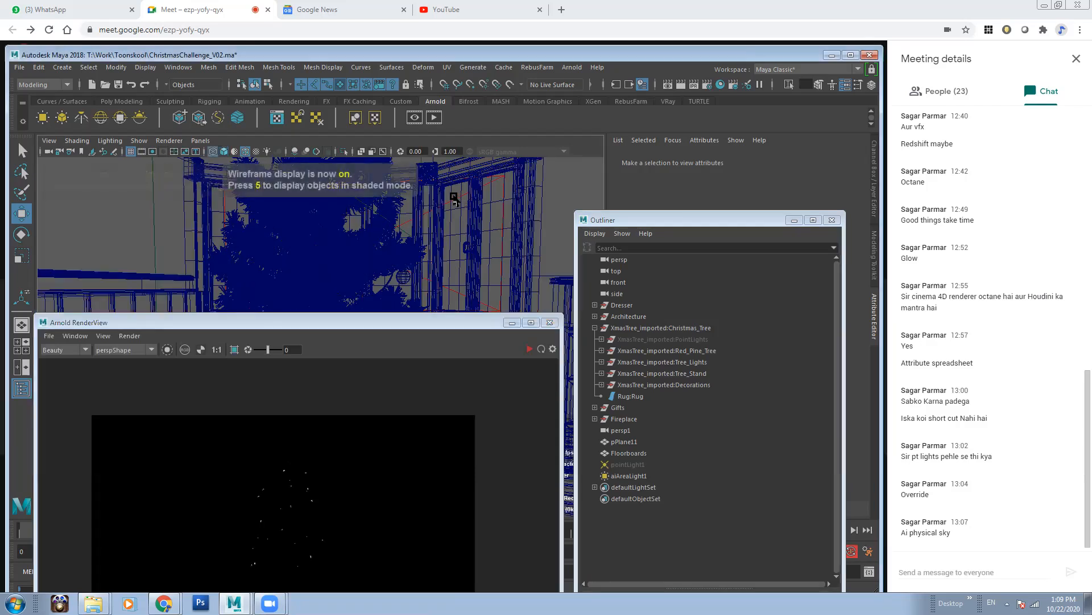
left_click(454, 197)
left_click_drag(374, 320, 355, 159)
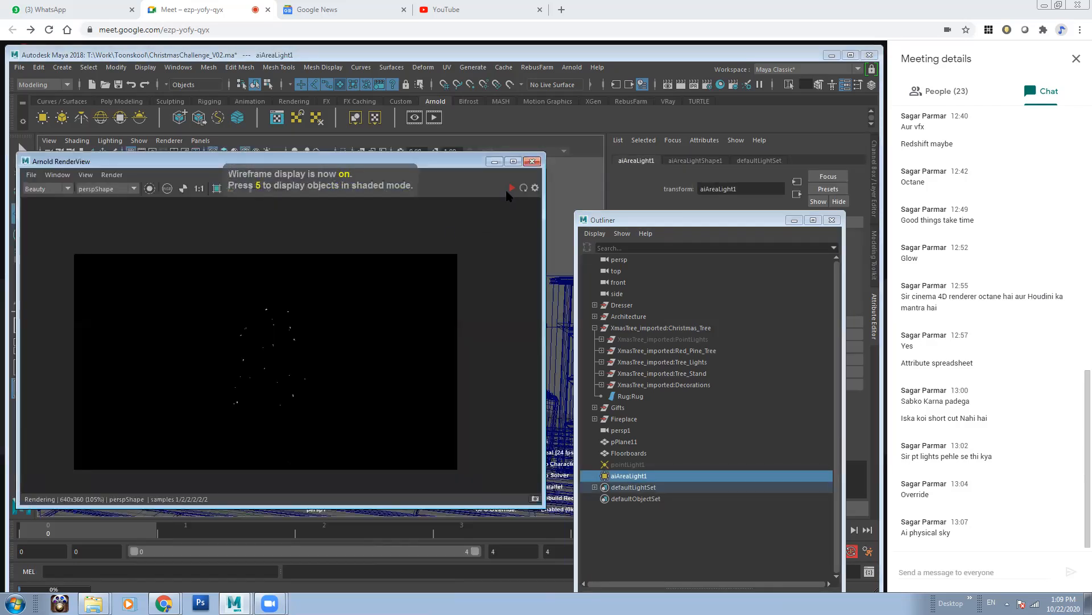
left_click(511, 187)
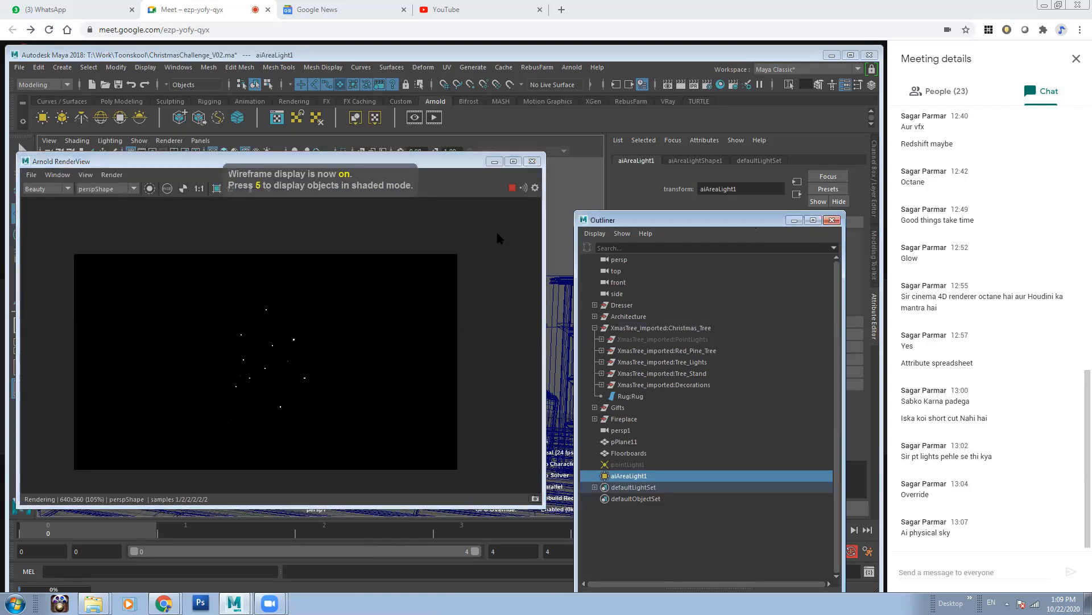
Step: Set the area light's color to a fully saturated blue with hue 233.07 and a medium-high value
left_click_drag(749, 221, 497, 233)
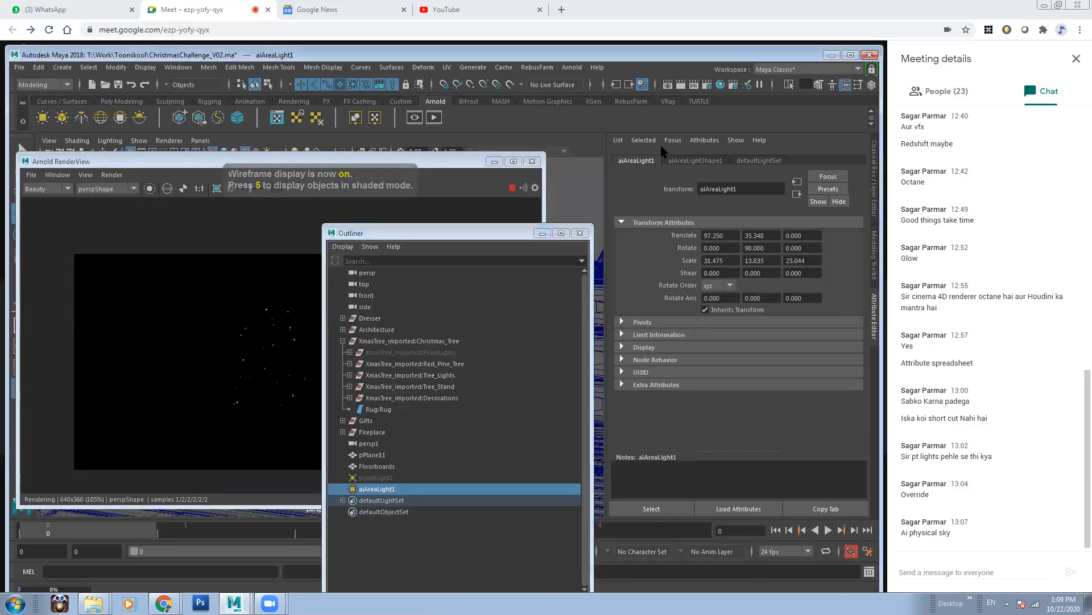
left_click(695, 161)
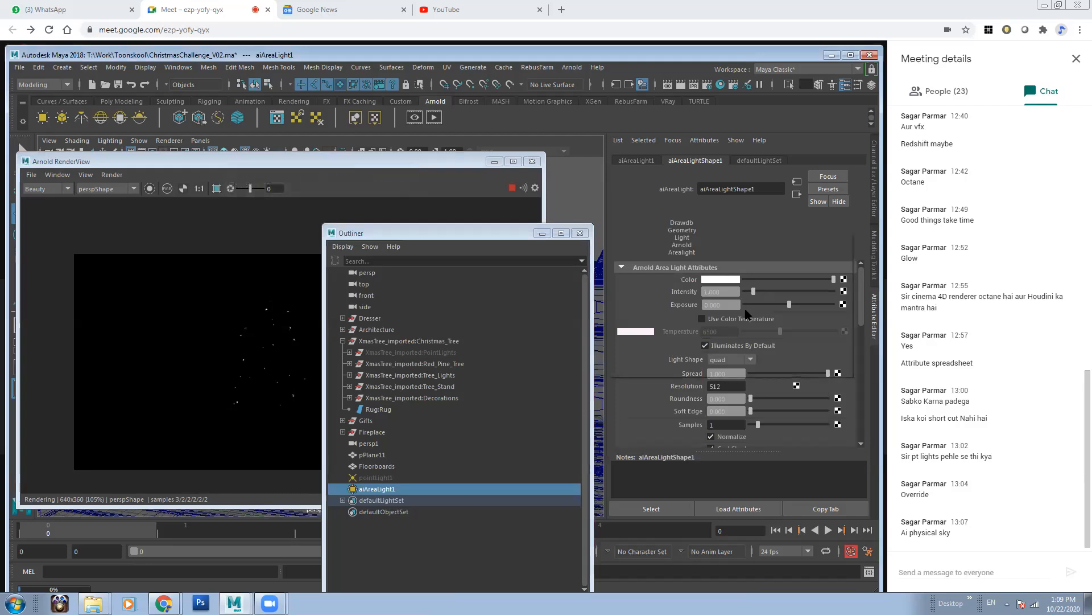
left_click(721, 280)
left_click(713, 311)
mouse_move(713, 327)
left_mouse_down()
mouse_move(760, 319)
mouse_move(722, 310)
left_mouse_up()
left_click(703, 338)
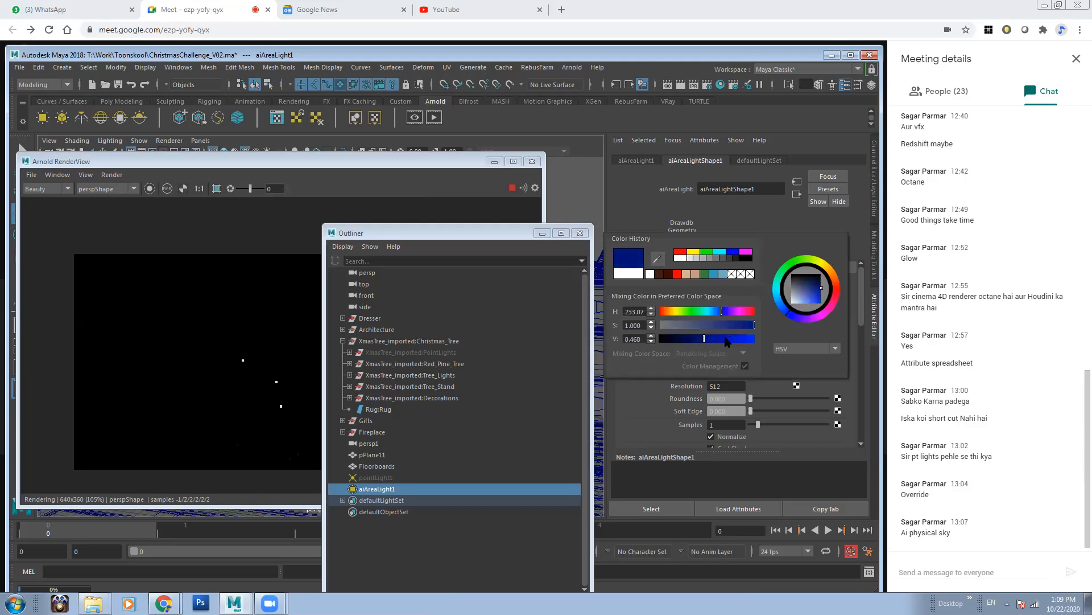
left_click(727, 338)
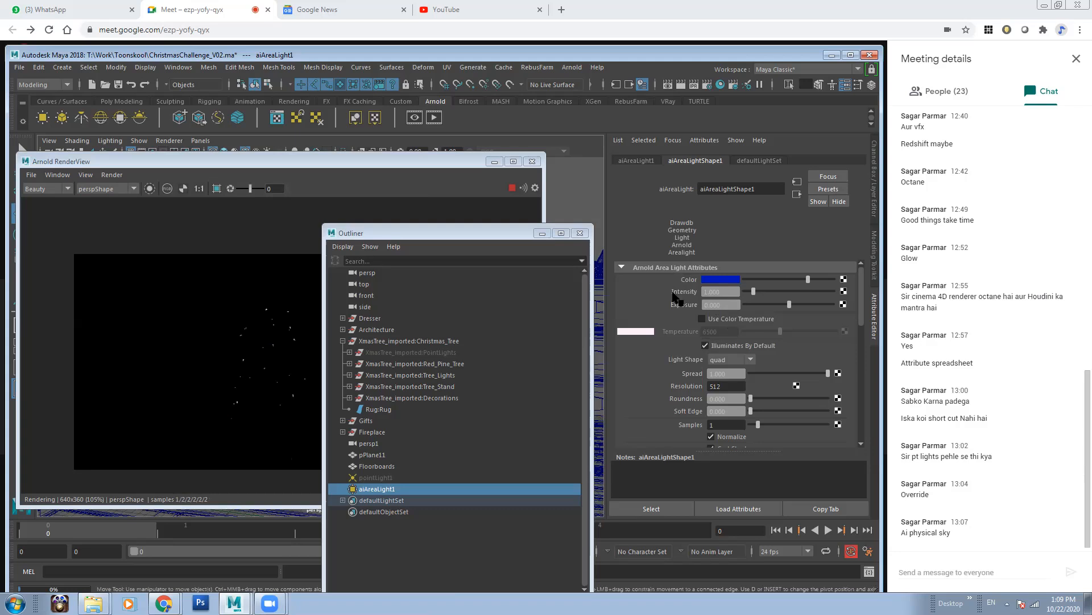
Step: Set the area light's intensity and exposure both to 10, and arrange the floating windows to reveal the bay window in the viewport
key("Tab")
type("10")
key("Return")
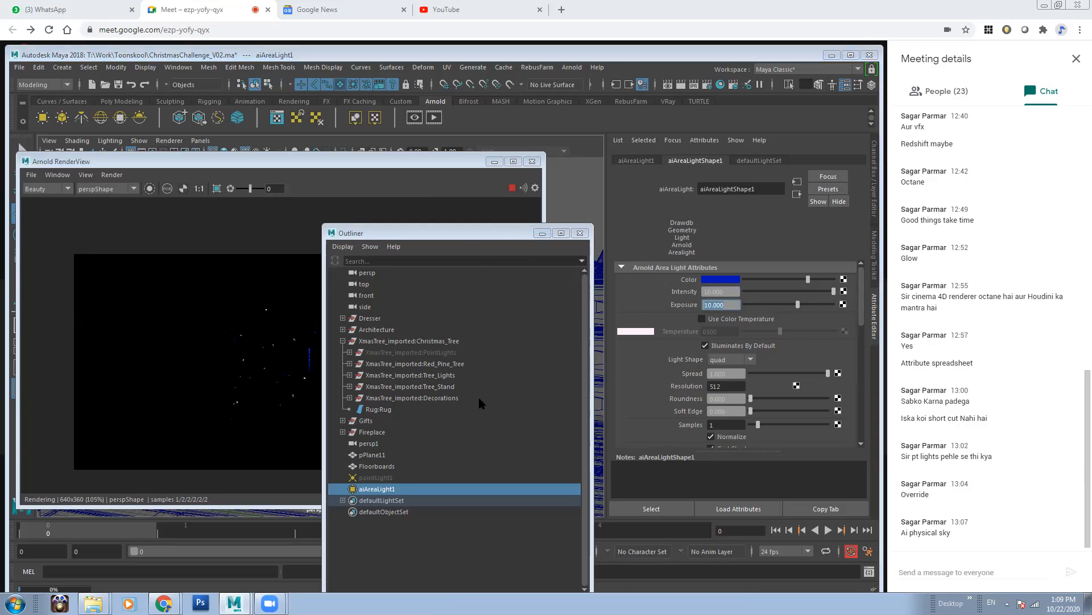
left_click_drag(432, 233, 442, 394)
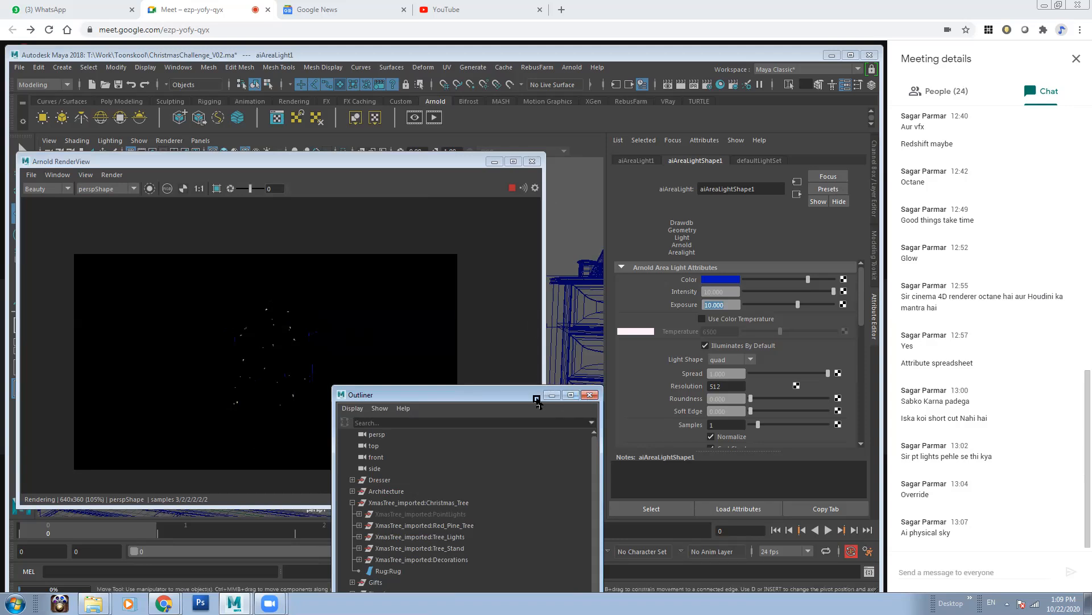
left_click_drag(449, 165, 471, 238)
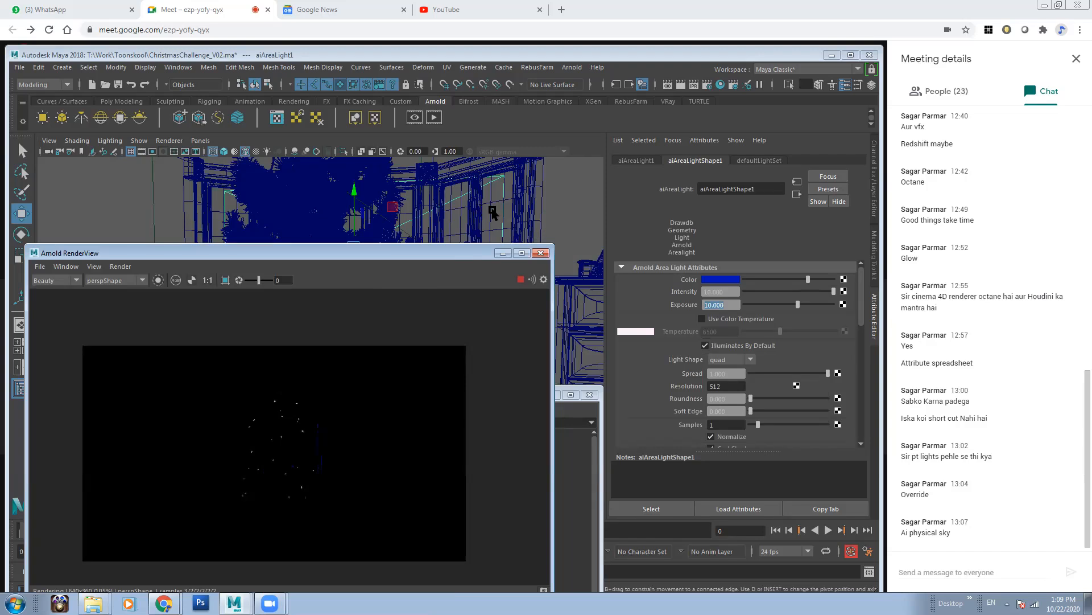
left_click_drag(398, 248, 398, 283)
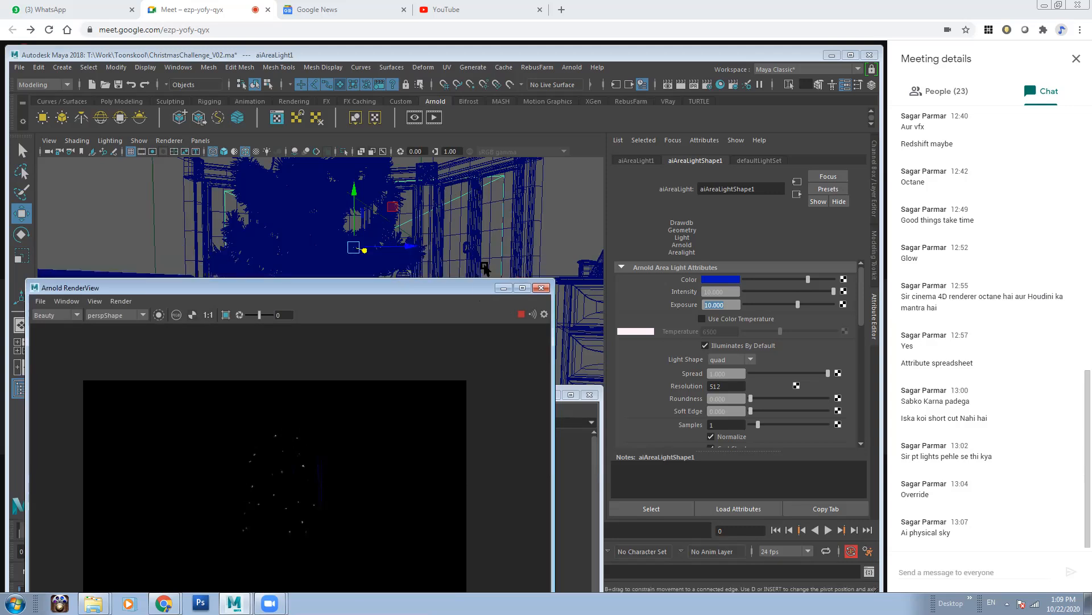
Step: Stop the render and scale the area light wider and slightly taller behind the bay window
key("r")
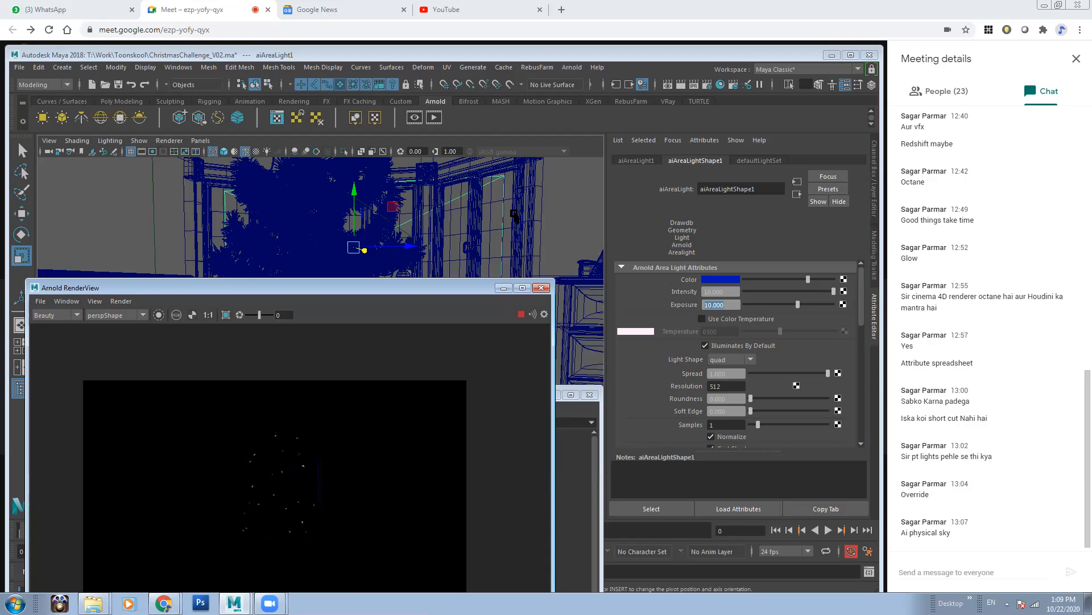
left_click(456, 196)
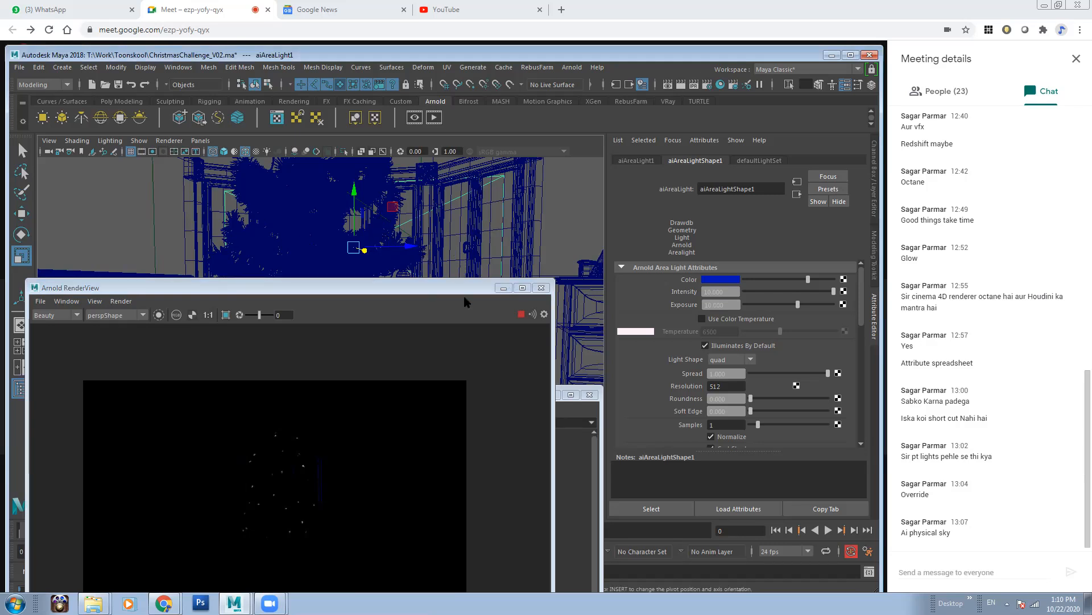
left_click(521, 316)
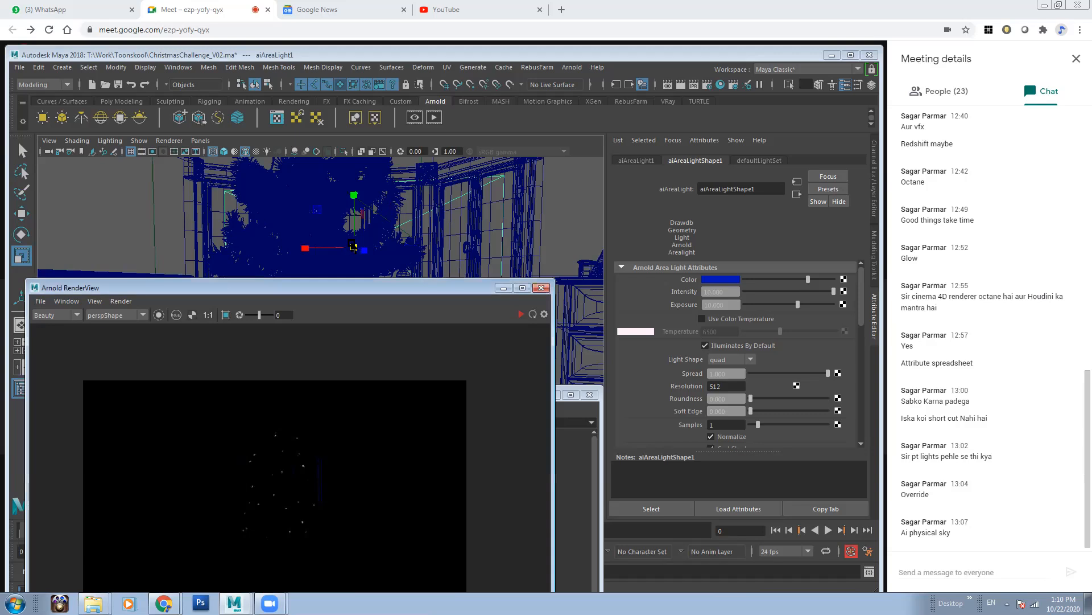
left_click(306, 250)
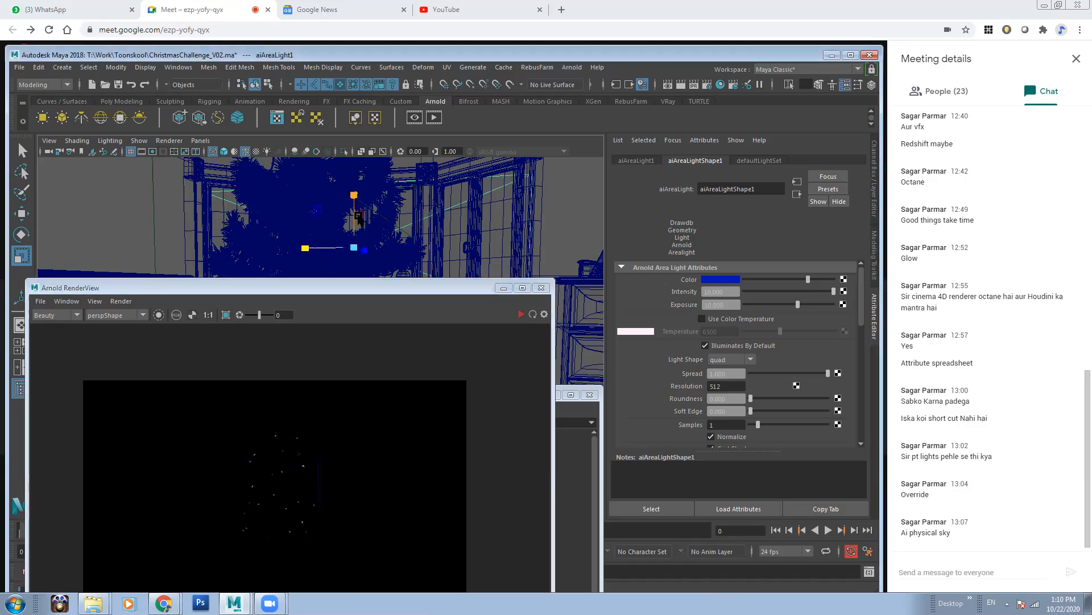
left_click(353, 196)
left_click_drag(354, 191, 354, 187)
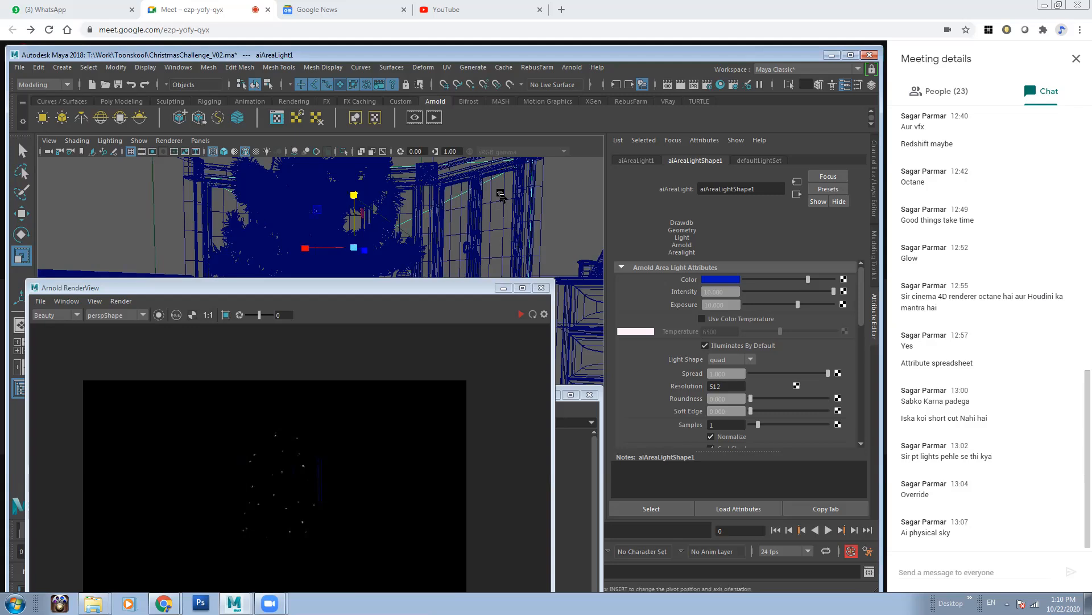
Step: Turn off the Arnold Opaque option on Window3's pane1 and rerun the render to check how light passes through the glass
left_click(504, 217)
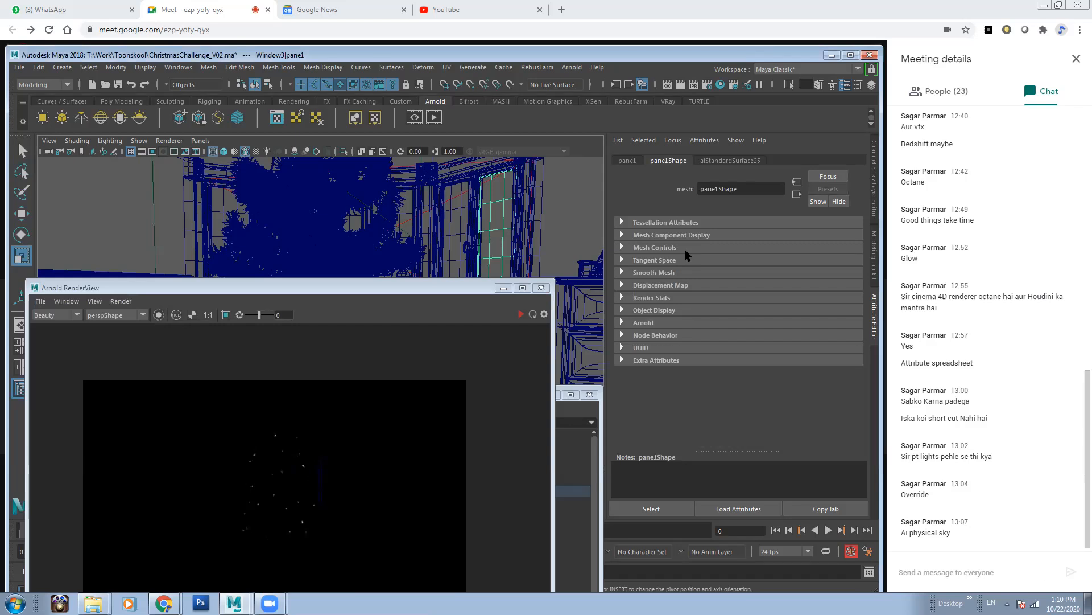
left_click(660, 300)
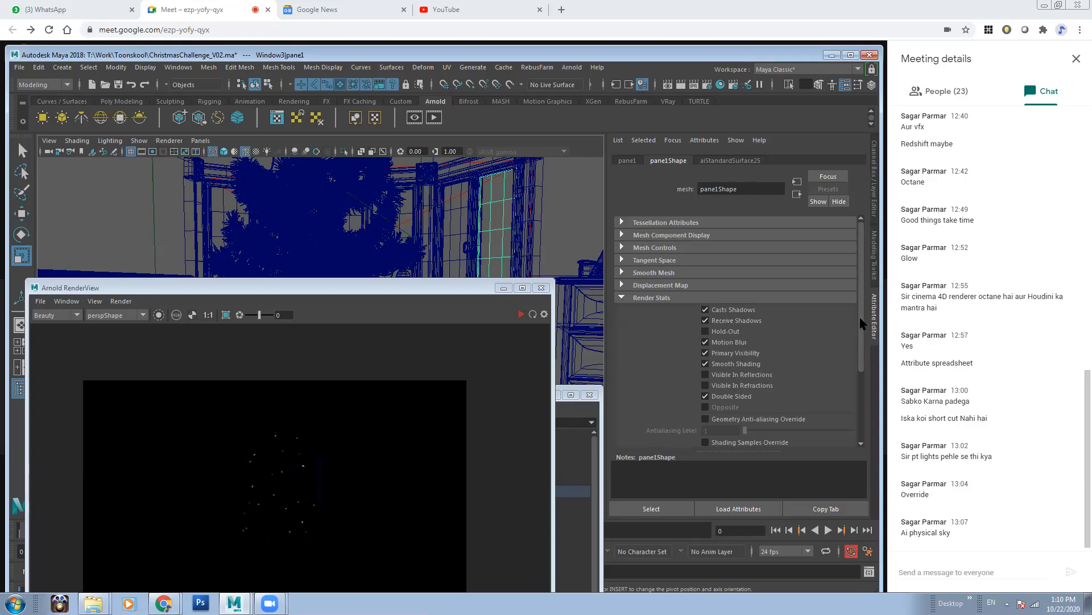
left_click_drag(863, 325, 863, 396)
left_click(649, 401)
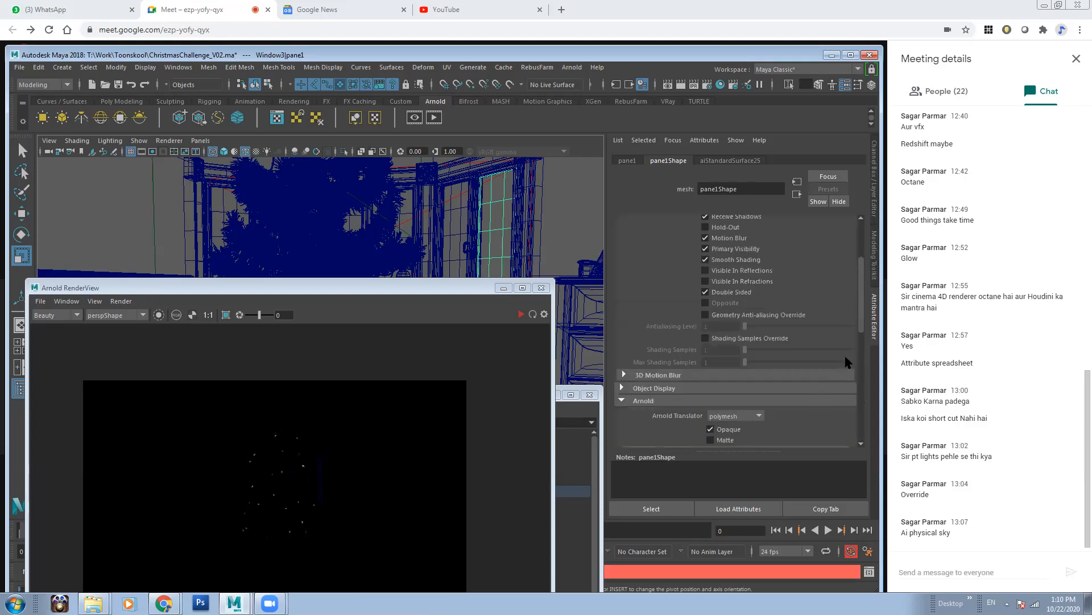
left_click_drag(861, 326, 863, 357)
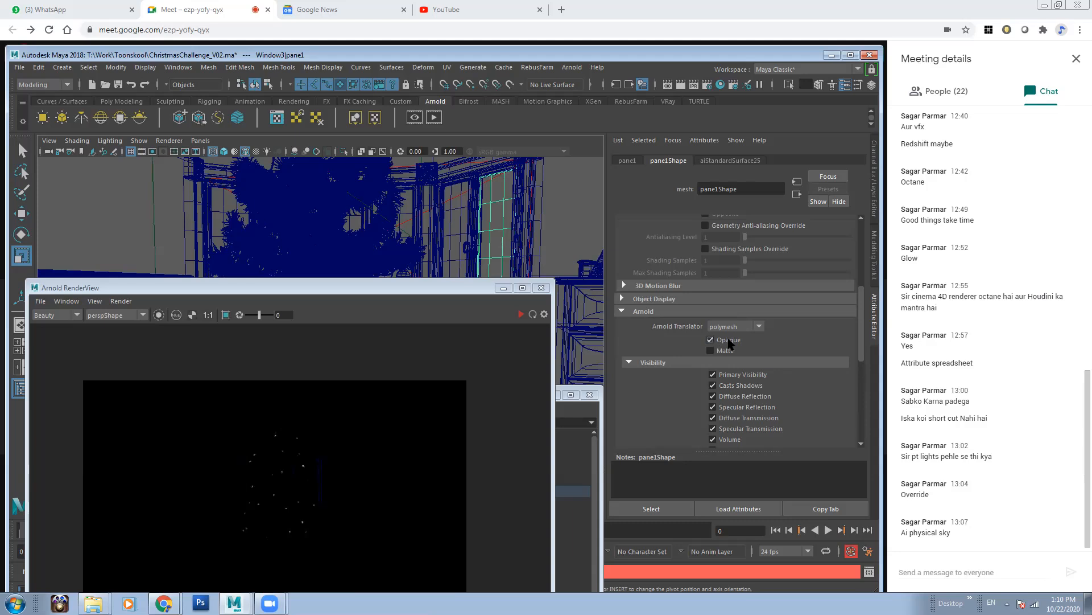
left_click(521, 315)
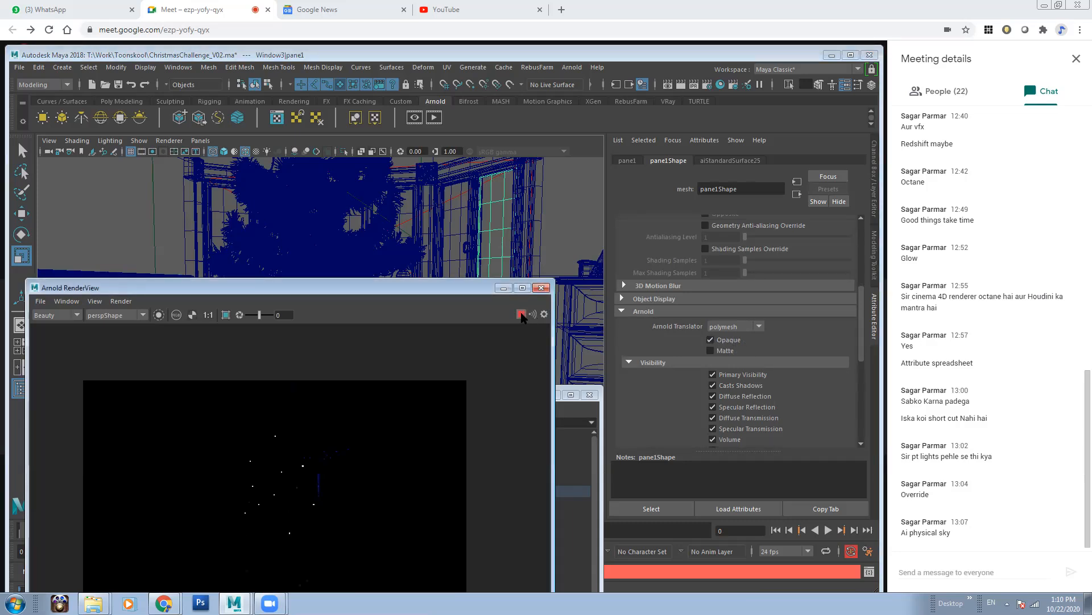
left_click(711, 339)
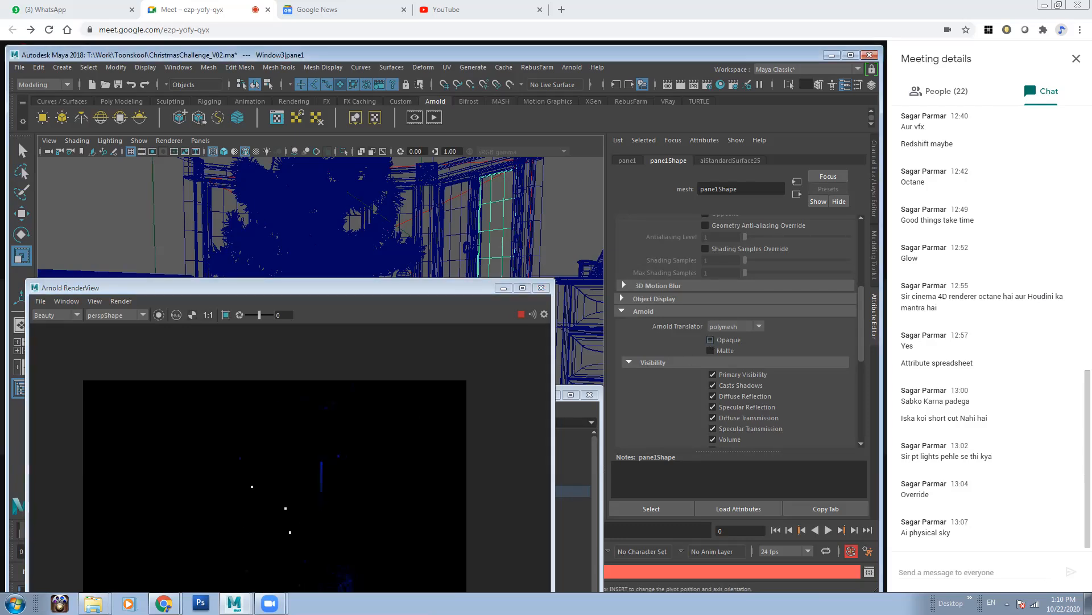
left_click(373, 294)
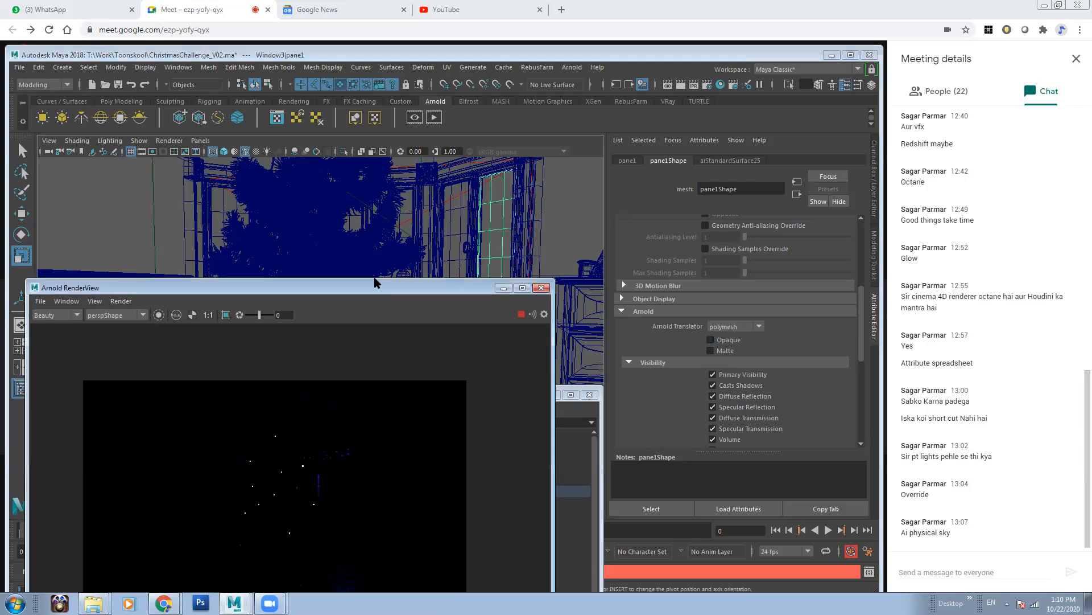
left_click_drag(375, 283, 379, 191)
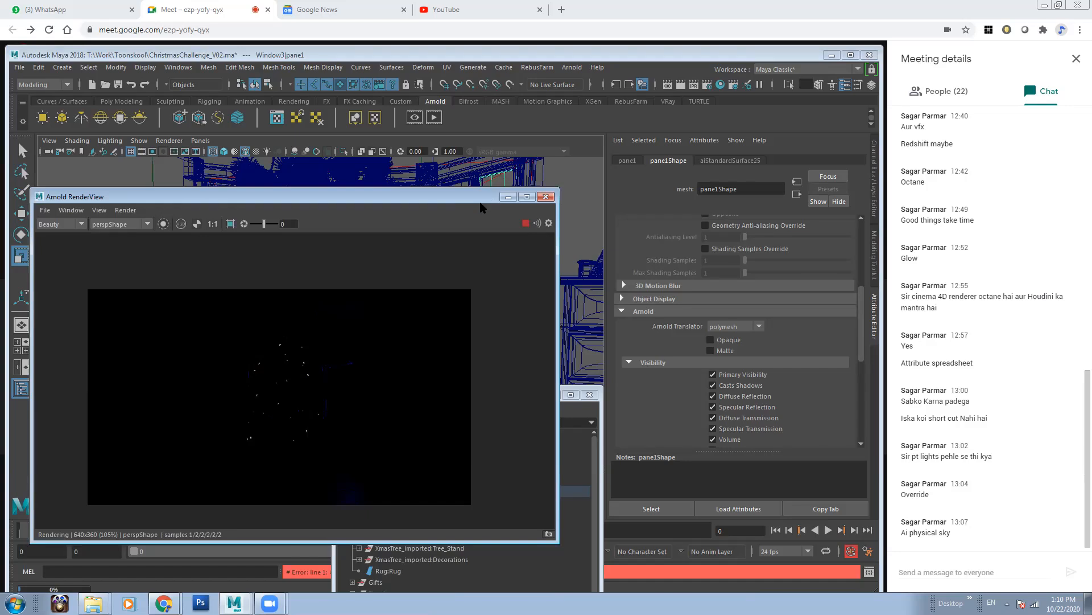
left_click_drag(480, 199, 482, 225)
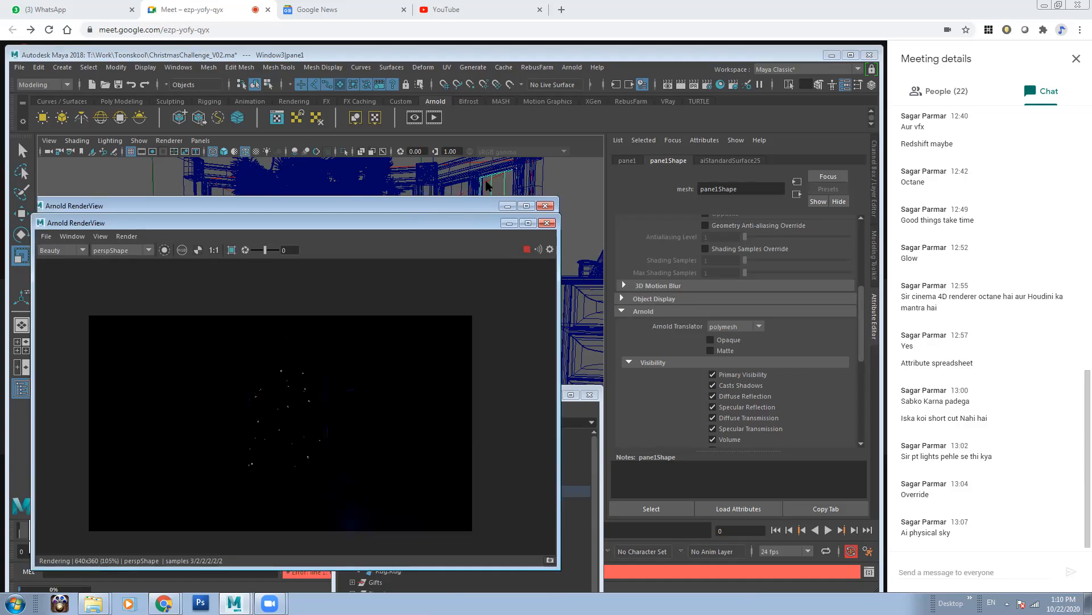
Step: Select the area light again, try an exposure of 20 and settle on 15
left_click(485, 181)
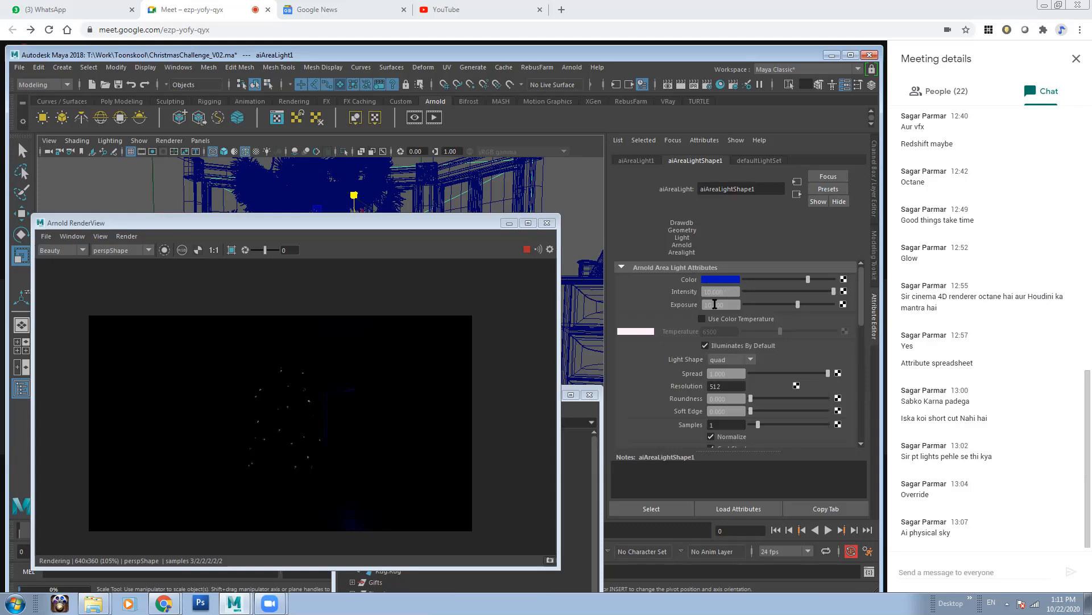
left_click_drag(674, 304, 673, 303)
type("20")
key("Return")
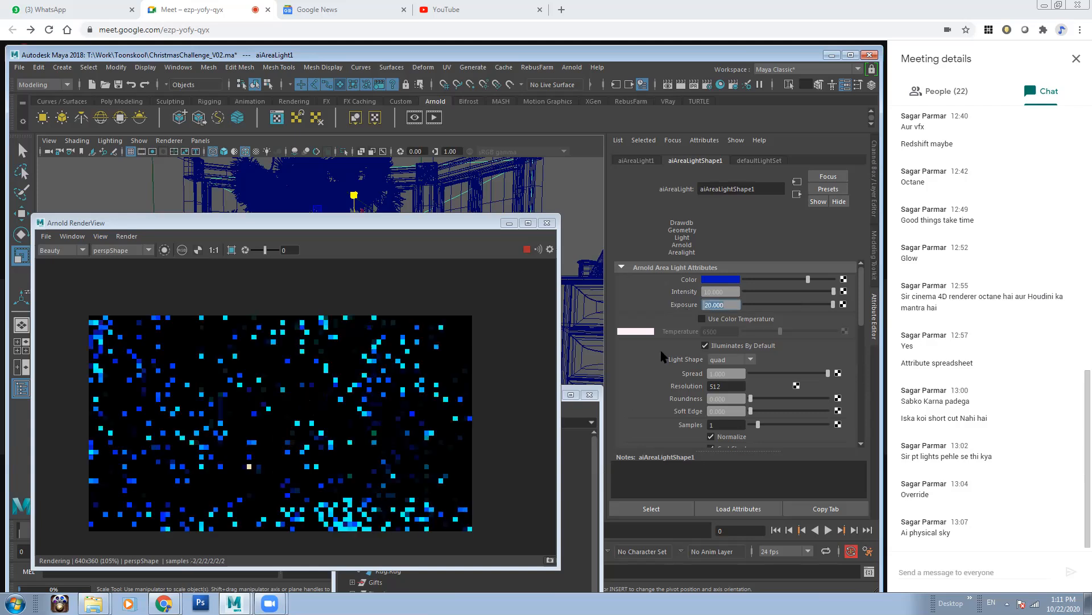
type("15")
key("Return")
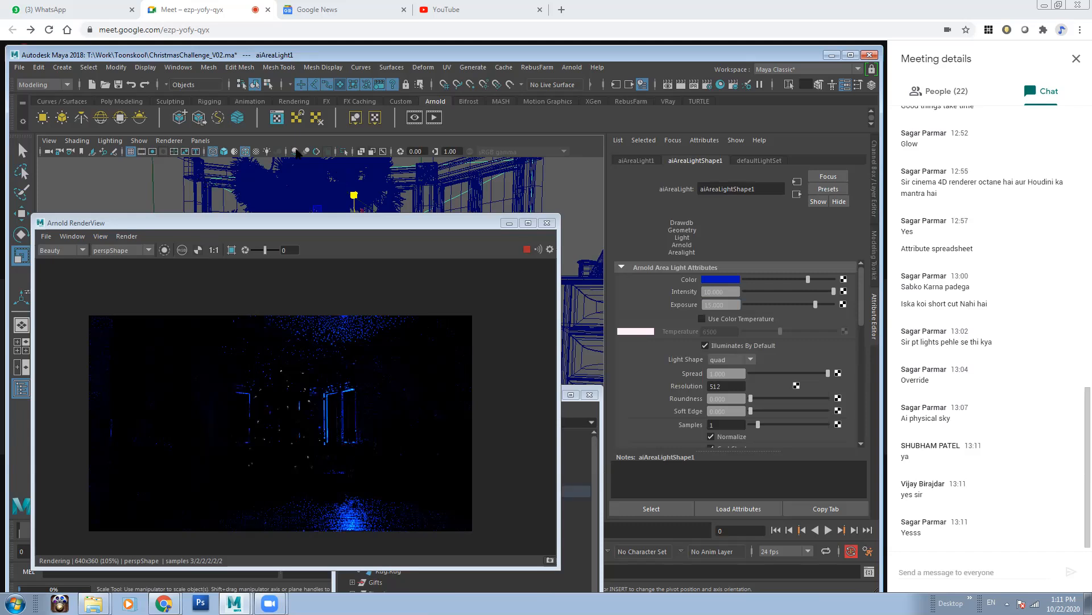
Step: Turn off the Arnold Opaque option on the adjacent pane and the far-side pane of the bay window, checking the live render
left_click(503, 209)
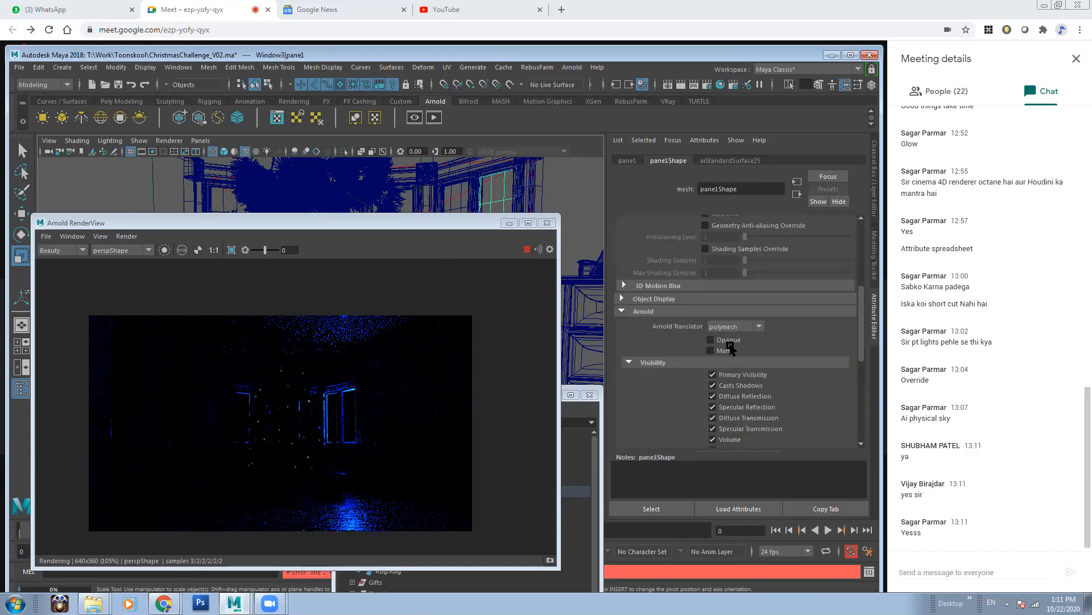
left_click(464, 205)
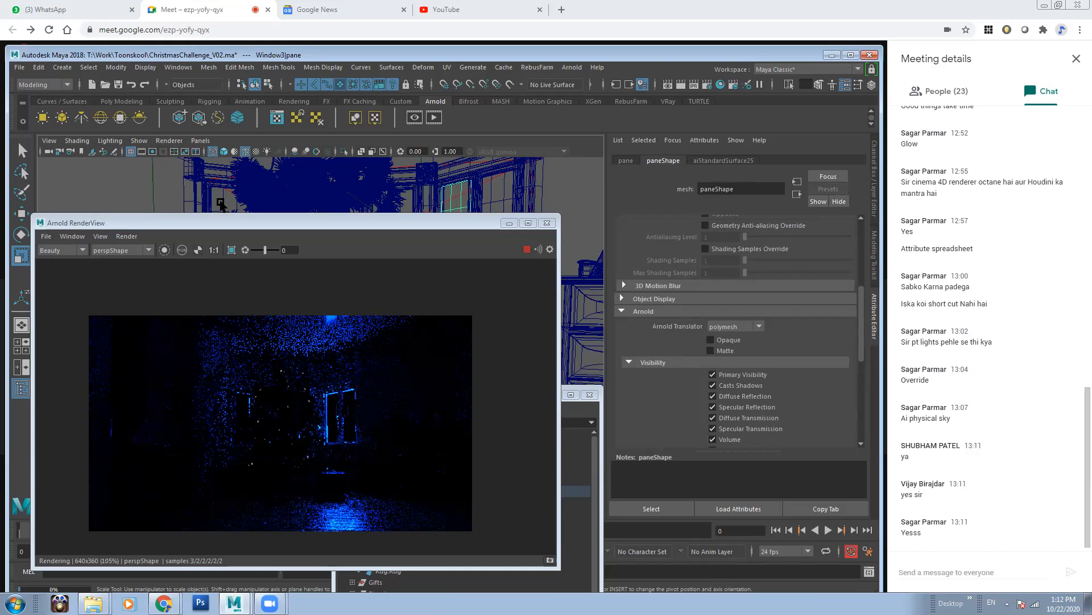
left_click(232, 202)
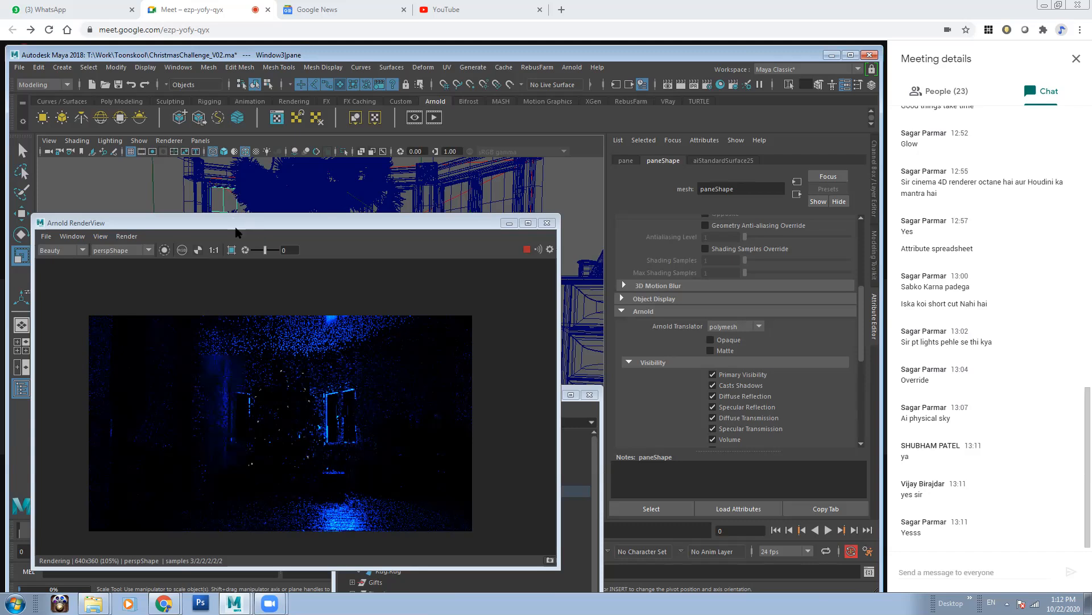
left_click_drag(218, 217, 236, 240)
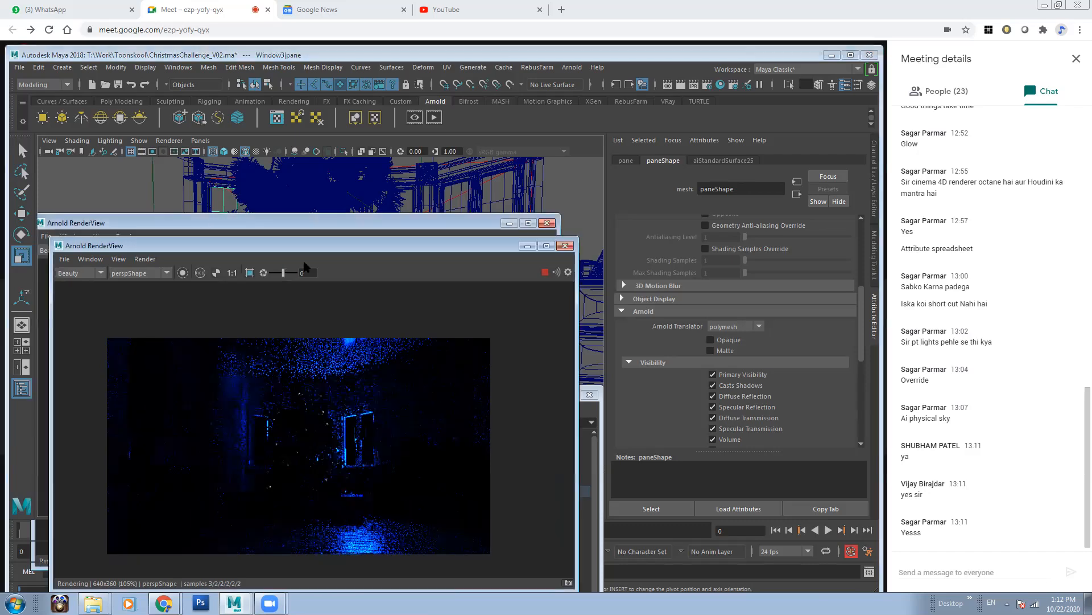
Step: Turn off the Arnold Opaque option on Window4's pane mesh while the live render runs
left_click(711, 340)
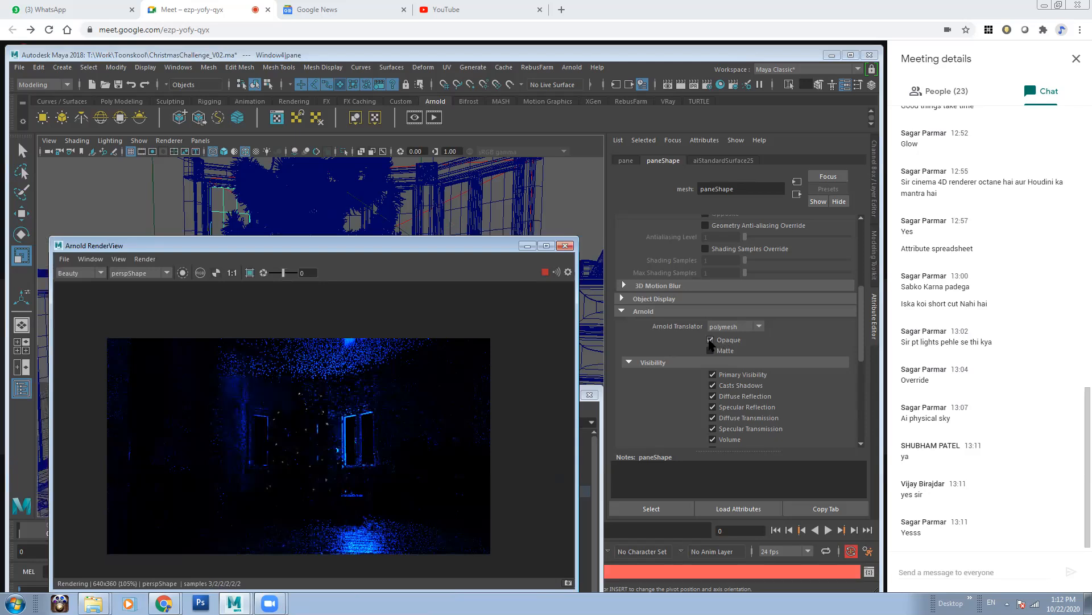
left_click(710, 340)
left_click(710, 339)
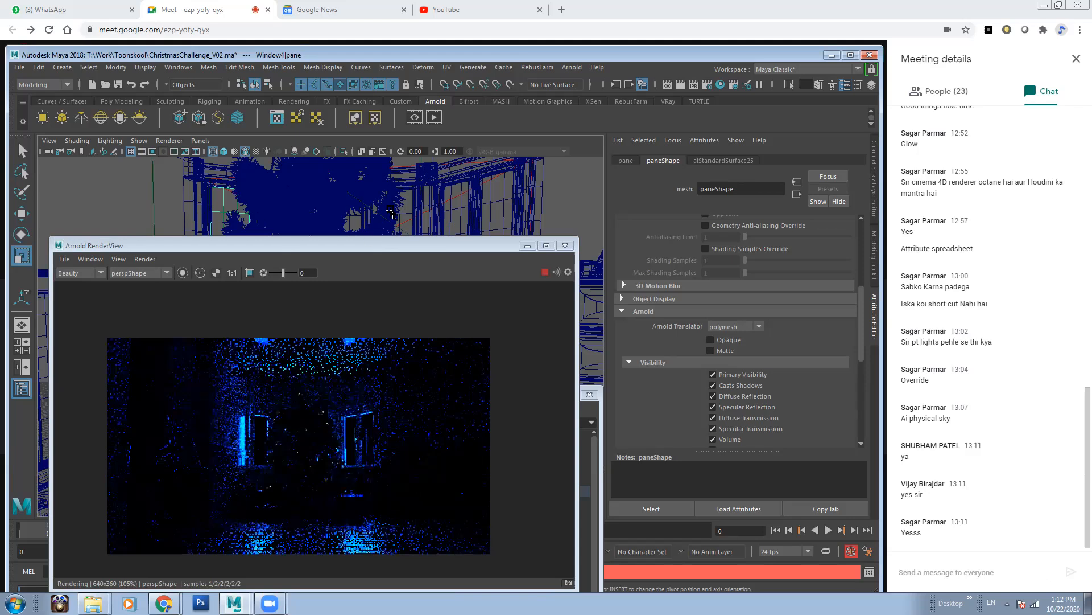
Step: Switch the viewport between the render camera and the free perspective view to compare the window area
left_click_drag(414, 251, 424, 286)
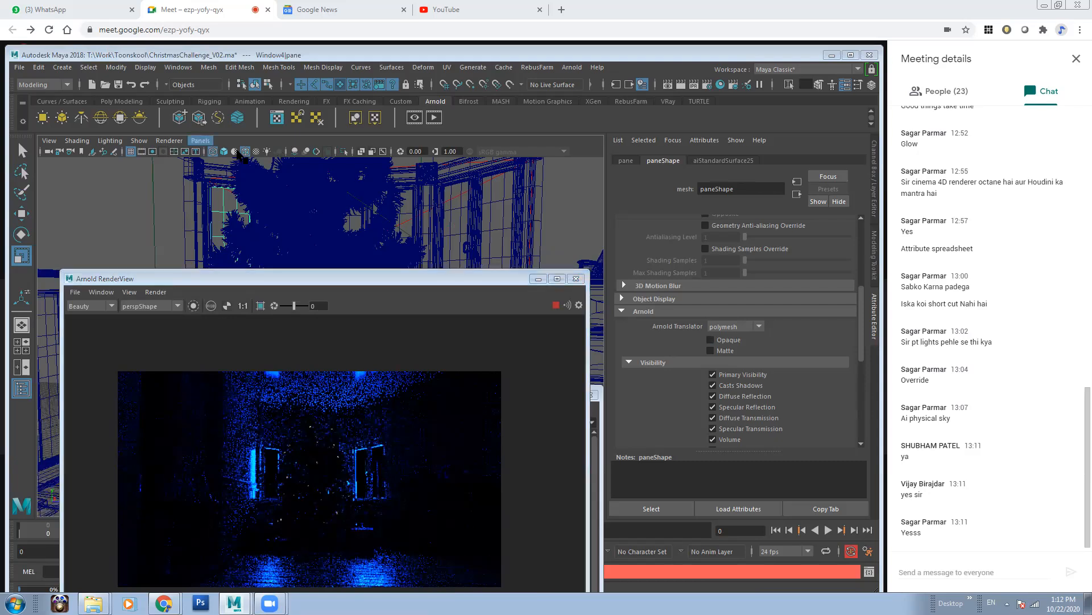
left_click(201, 141)
mouse_move(239, 152)
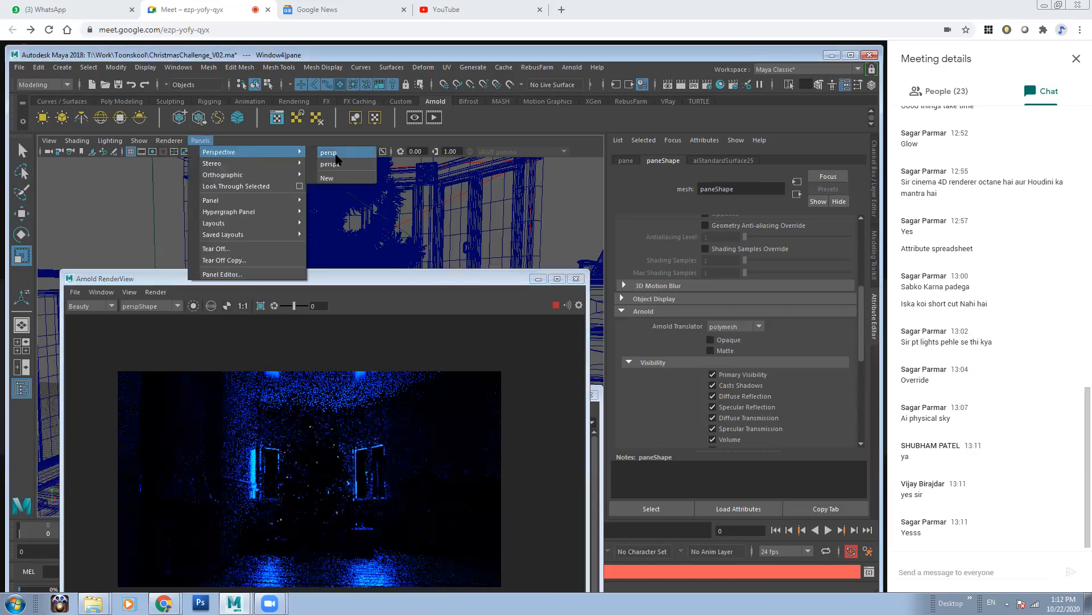
left_click(336, 159)
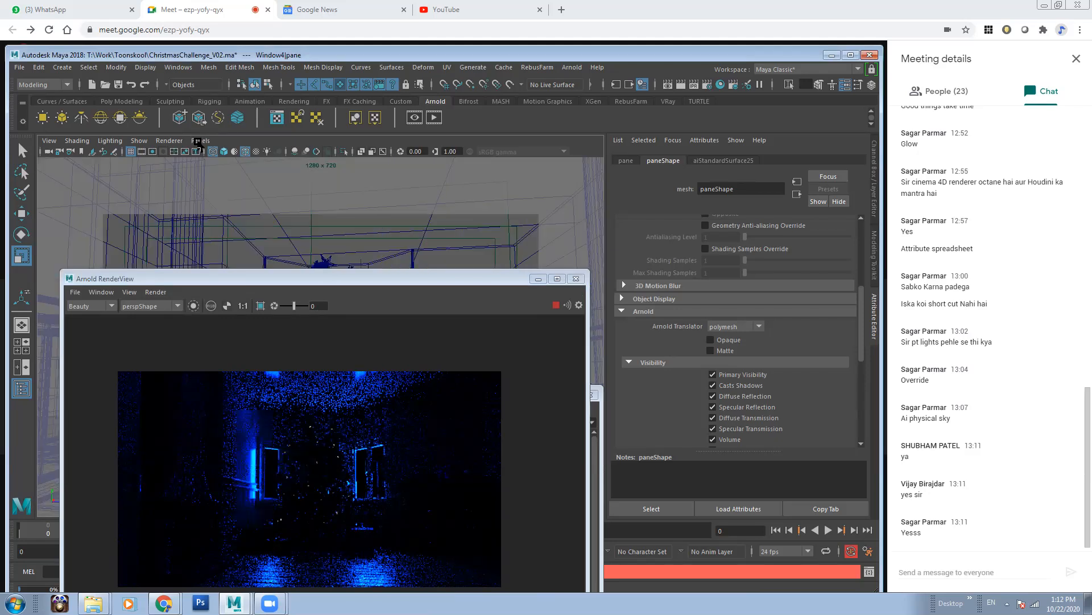
left_click(200, 141)
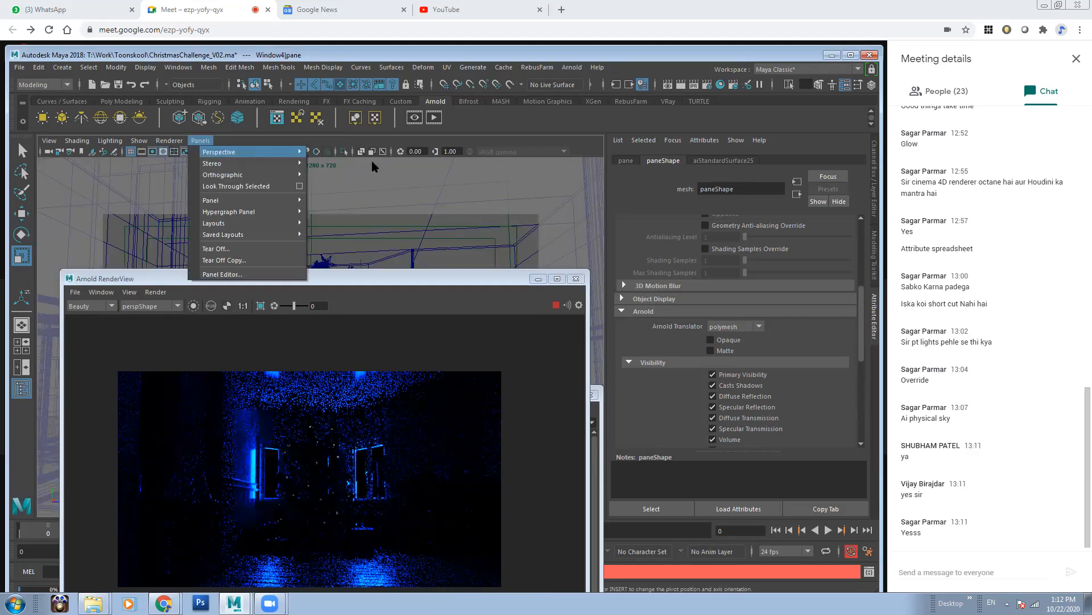
mouse_move(251, 152)
left_click(346, 155)
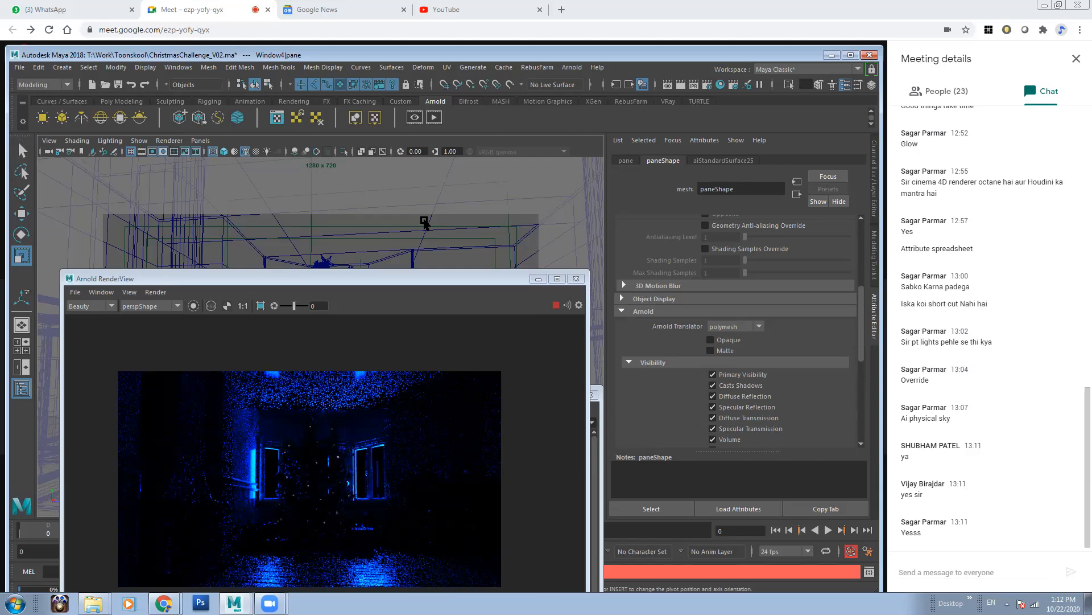
left_click(201, 141)
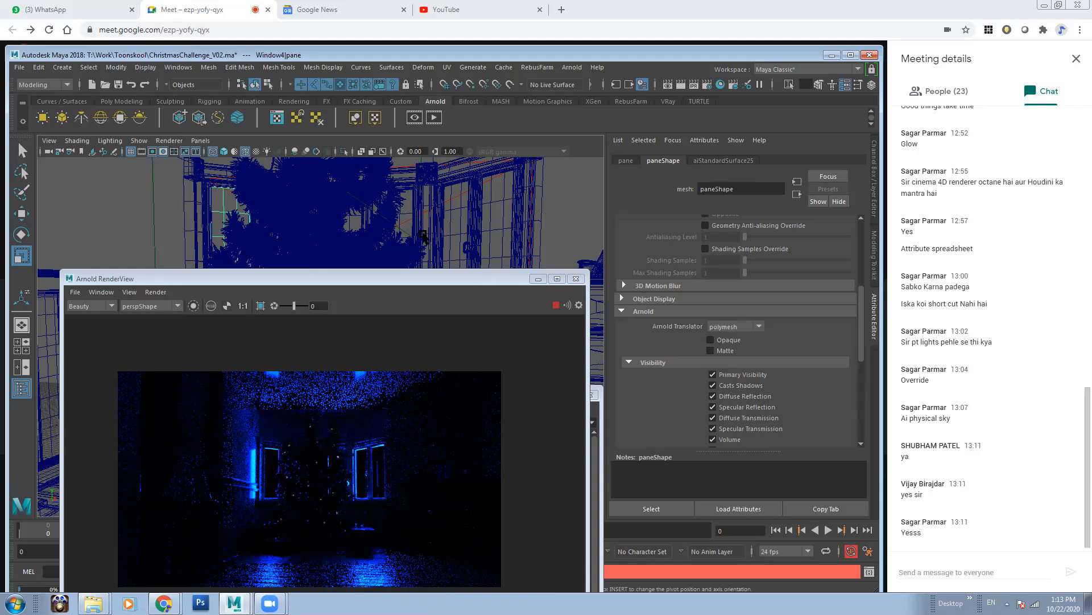
Step: Stop the live render and turn off the Arnold Opaque option on Window1's glass panes
left_click_drag(458, 226, 438, 212, "alt")
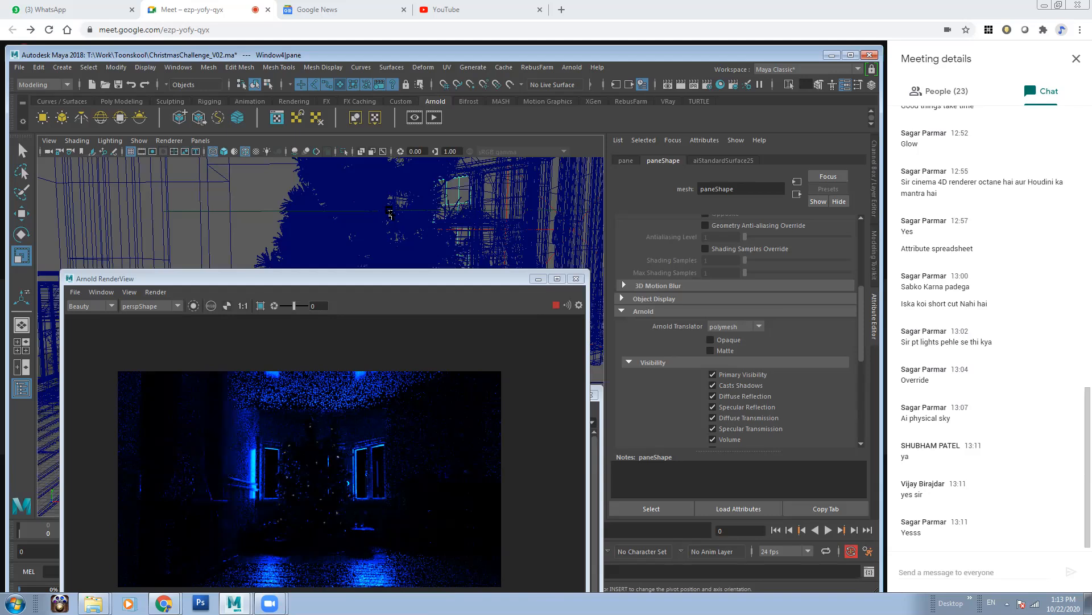
left_click_drag(402, 215, 484, 197, "alt")
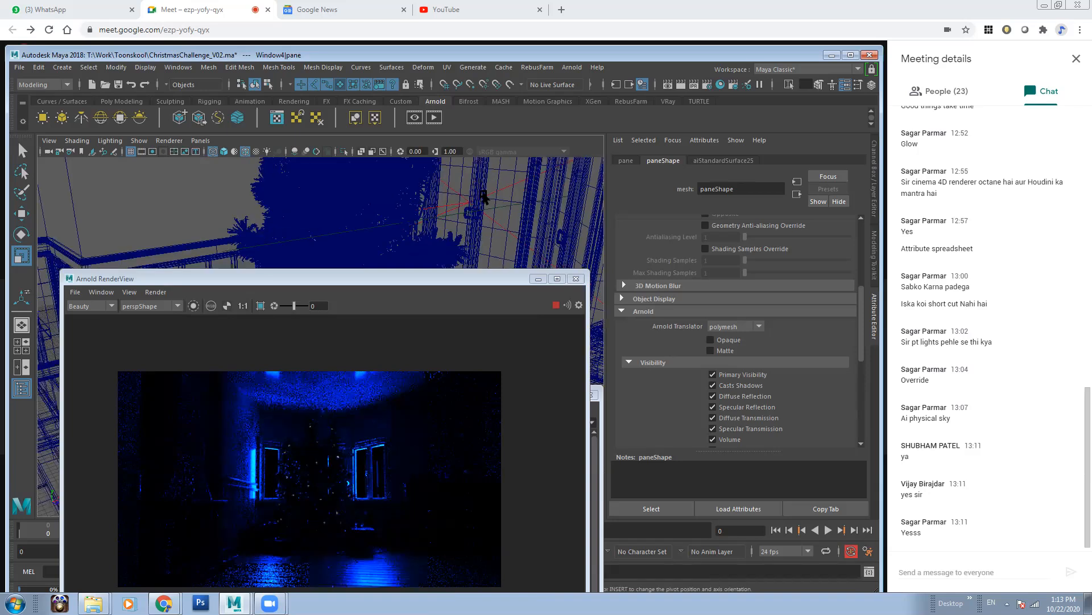
left_click(495, 182)
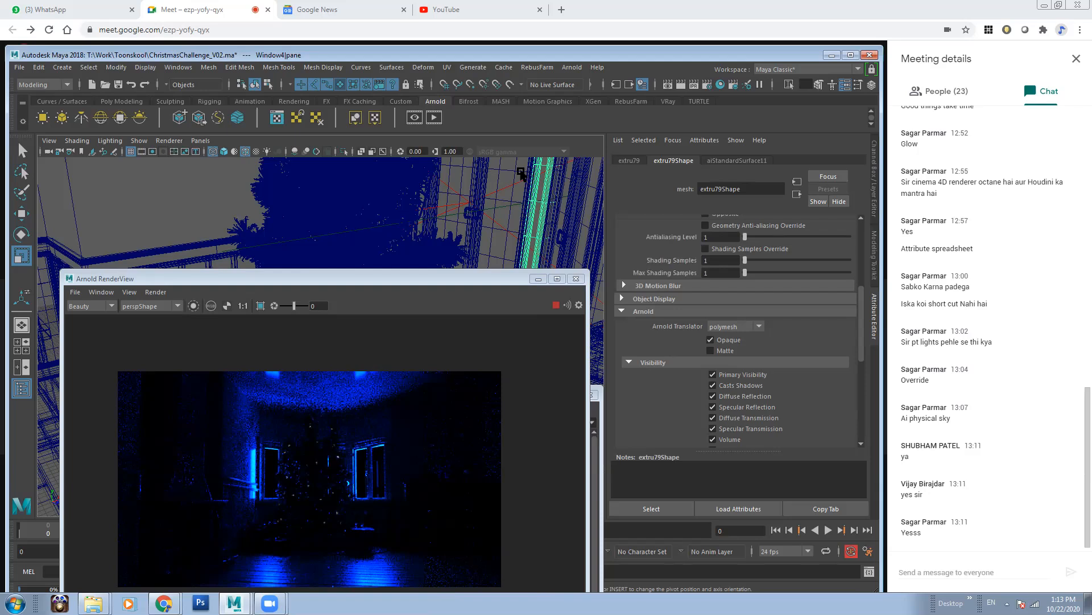
left_click(556, 305)
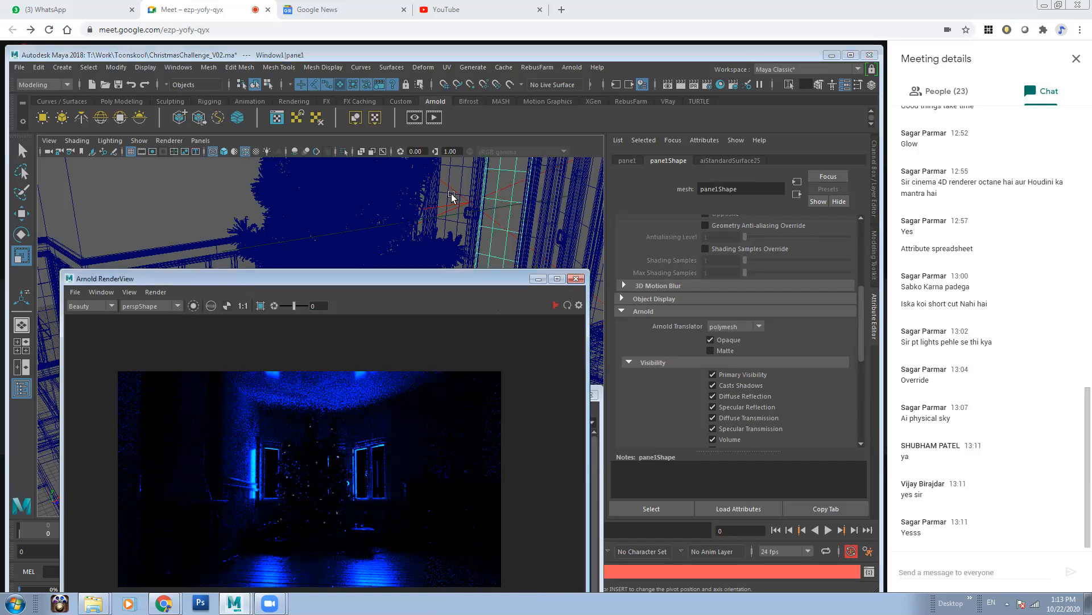
left_click(467, 173)
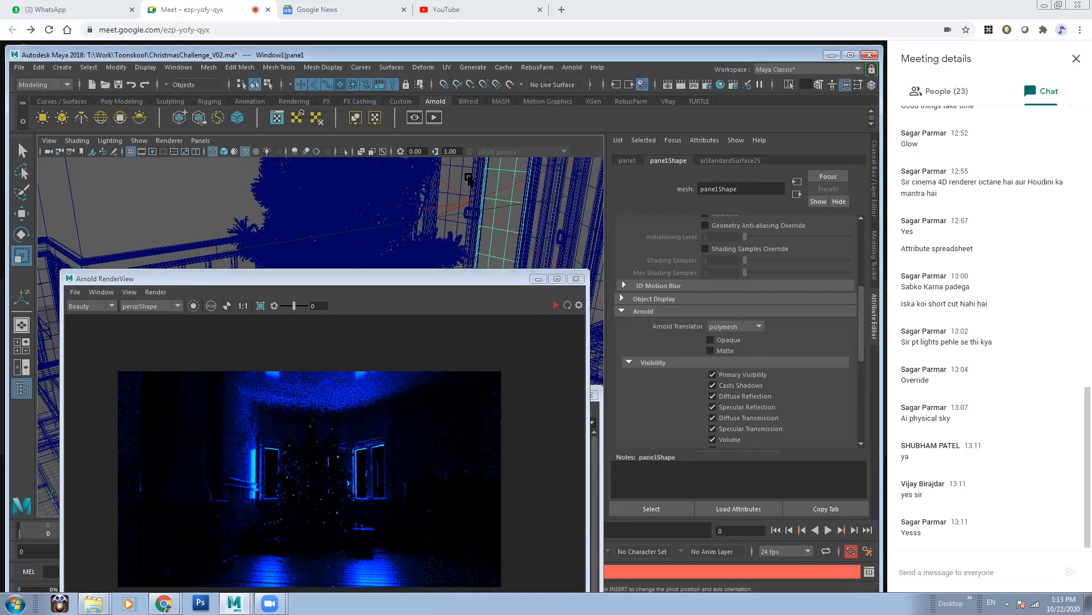
left_click(724, 339)
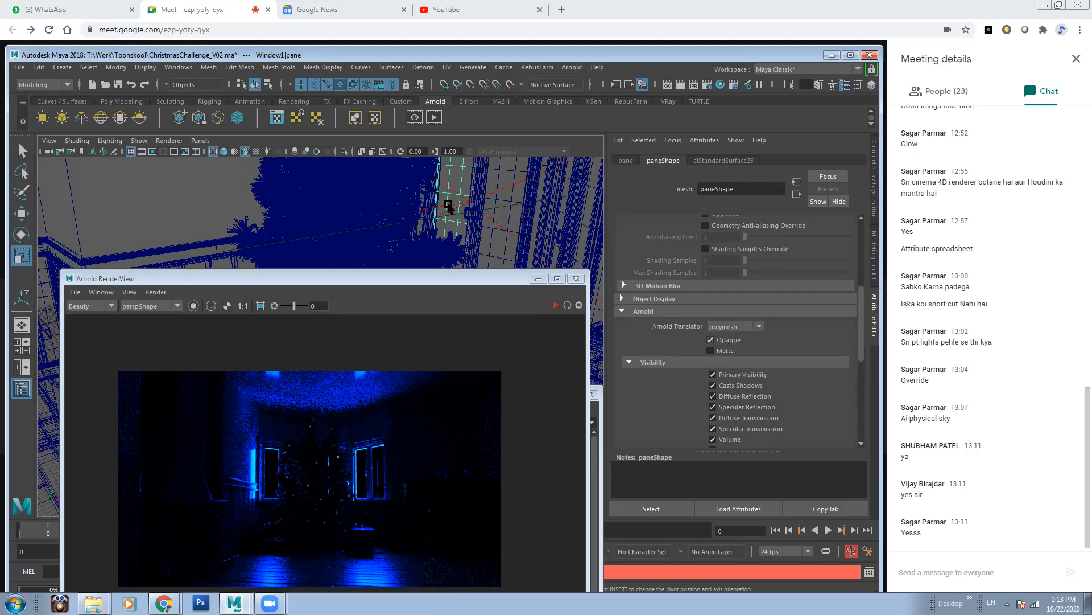
Step: Display the bay window shaded from outside the house and turn off the Arnold Opaque option on Window4's pane1
key("f")
left_click_drag(414, 221, 306, 222, "alt")
left_click_drag(359, 183, 362, 229, "alt")
mouse_move(356, 192)
left_mouse_down("alt")
mouse_move(381, 204)
mouse_move(338, 226)
mouse_move(364, 185)
left_mouse_up("alt")
key("5")
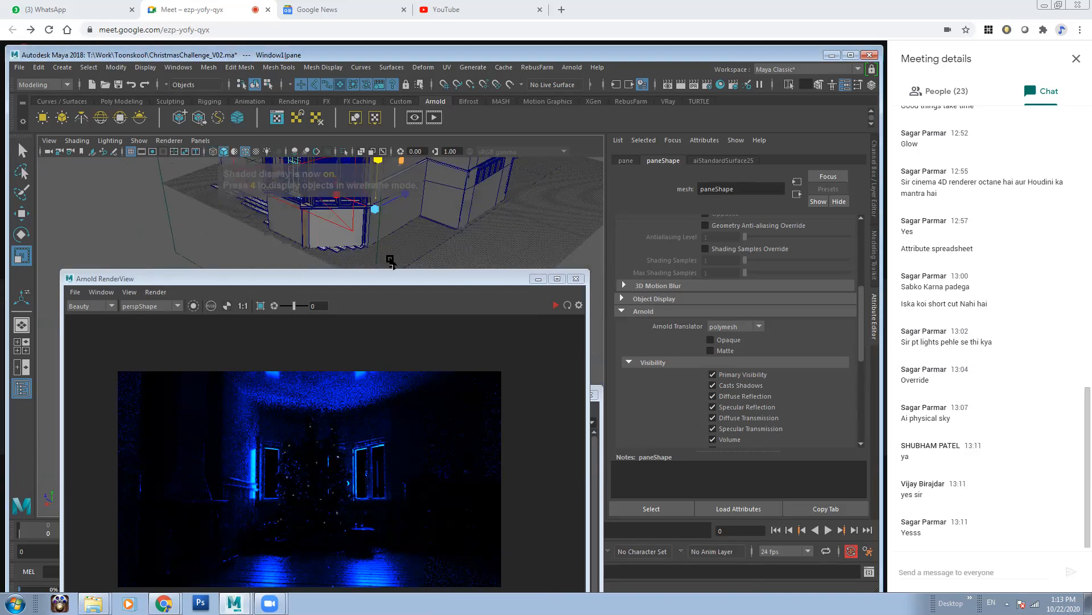
left_click_drag(407, 282, 492, 330)
middle_click_drag(395, 188, 411, 271, "alt")
left_click_drag(411, 270, 406, 268, "alt")
right_click_drag(406, 268, 529, 316, "alt")
left_click(359, 236)
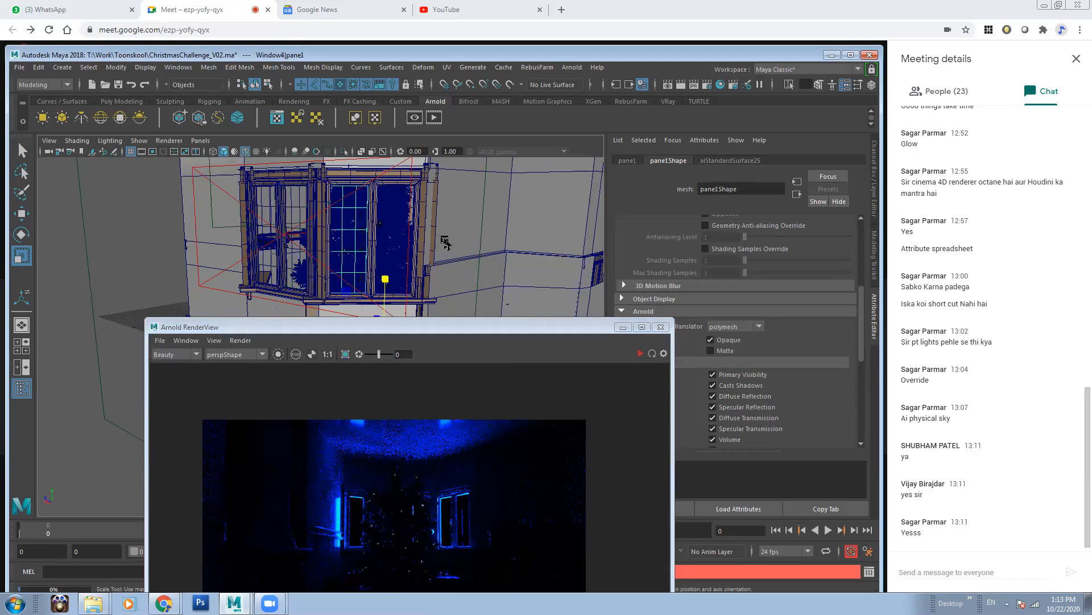
left_click(710, 339)
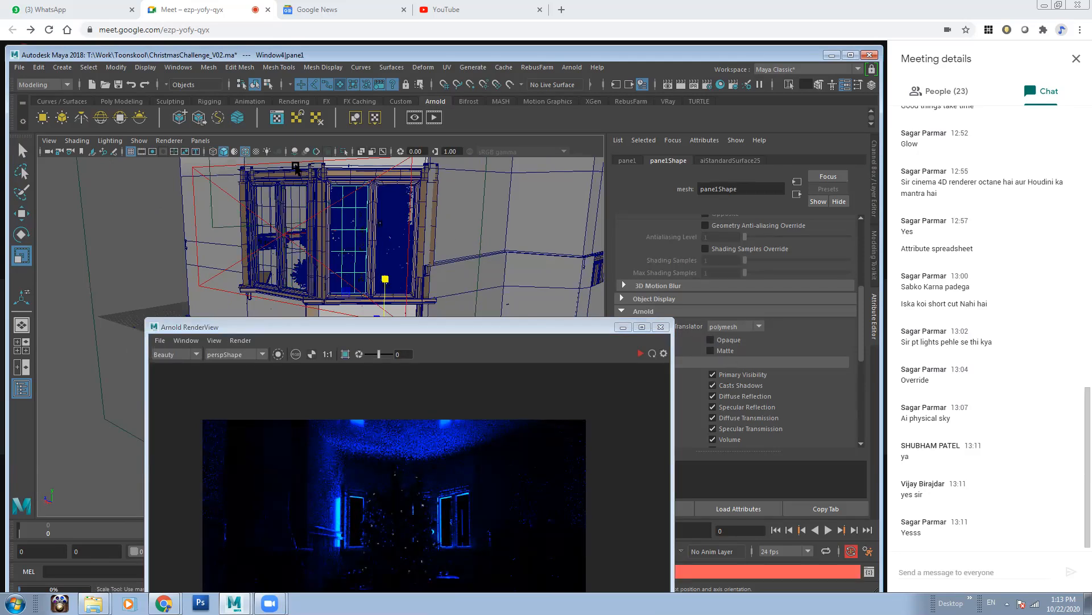
Step: Check the Arnold Opaque setting on each of the remaining bay window panes
left_click(392, 235)
left_click(358, 239)
left_click(294, 200)
left_click(266, 200)
left_click_drag(183, 204, 328, 236, "alt")
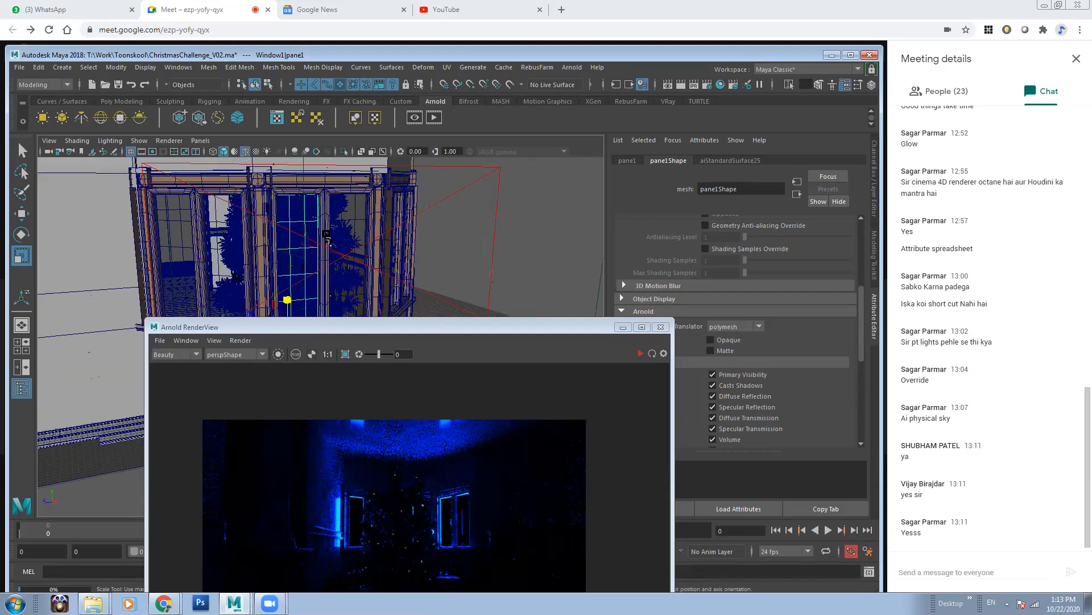
left_click(216, 231)
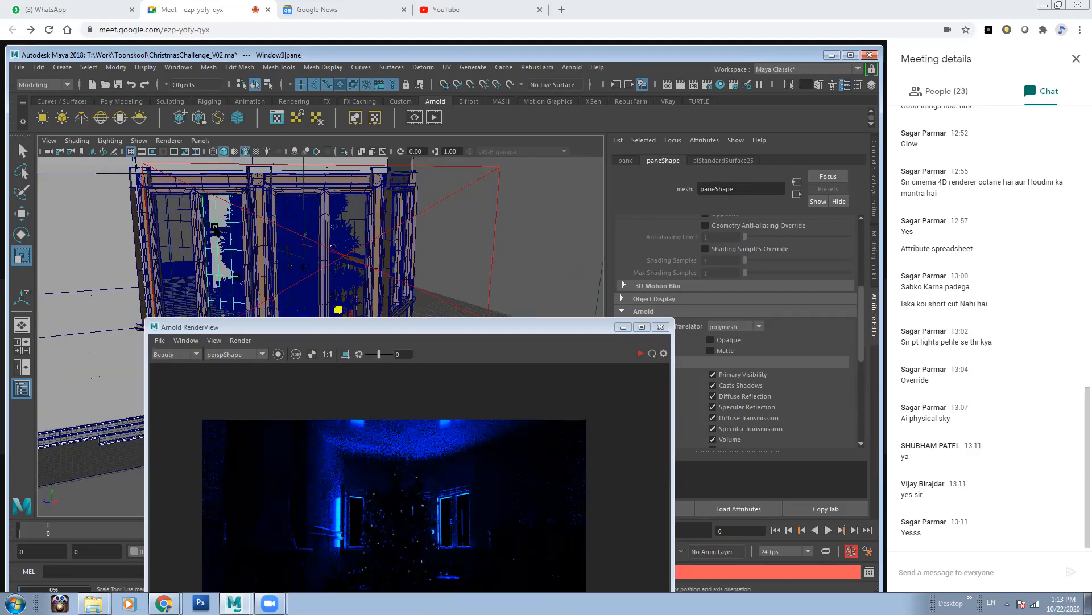
left_click(177, 229)
Step: Inspect the Roof's lambert1 material and assign a new aiStandardSurface material to the Roof
left_click_drag(379, 227, 285, 200, "alt")
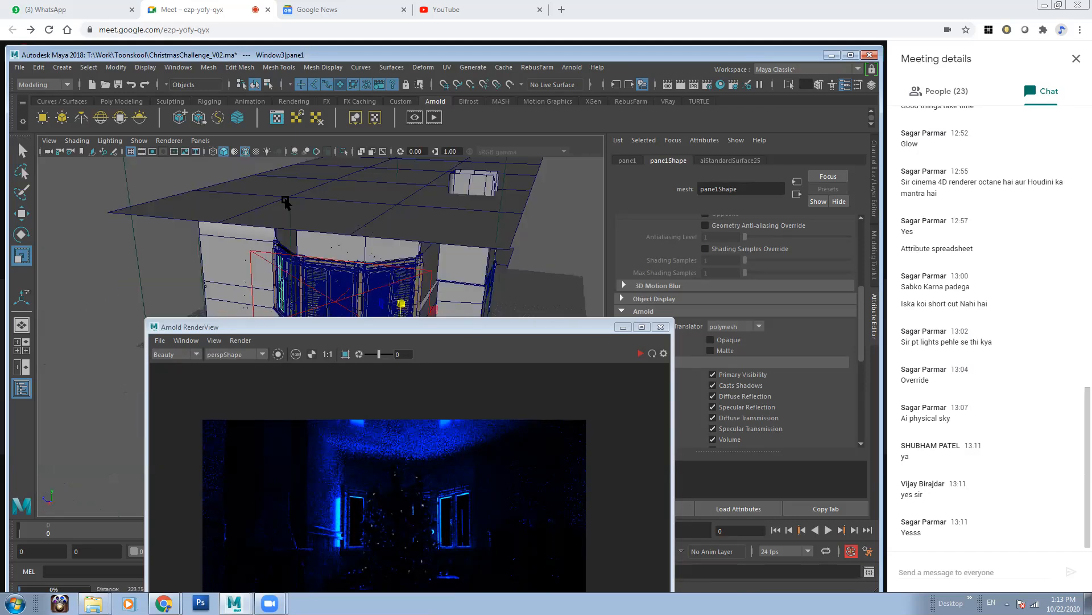
right_click_drag(285, 200, 260, 196, "alt")
left_click(376, 216)
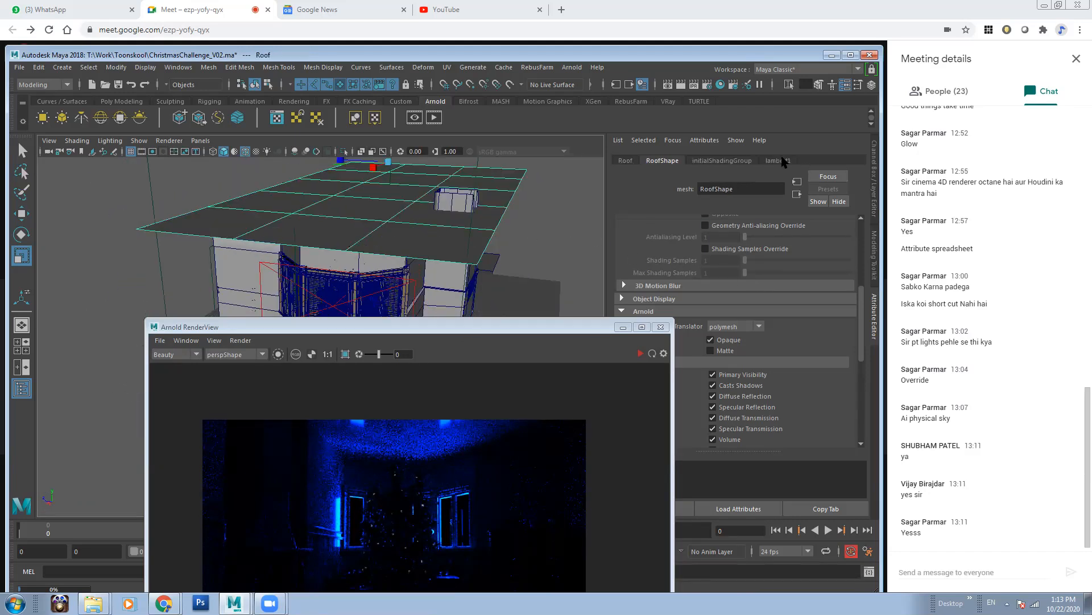
left_click(780, 161)
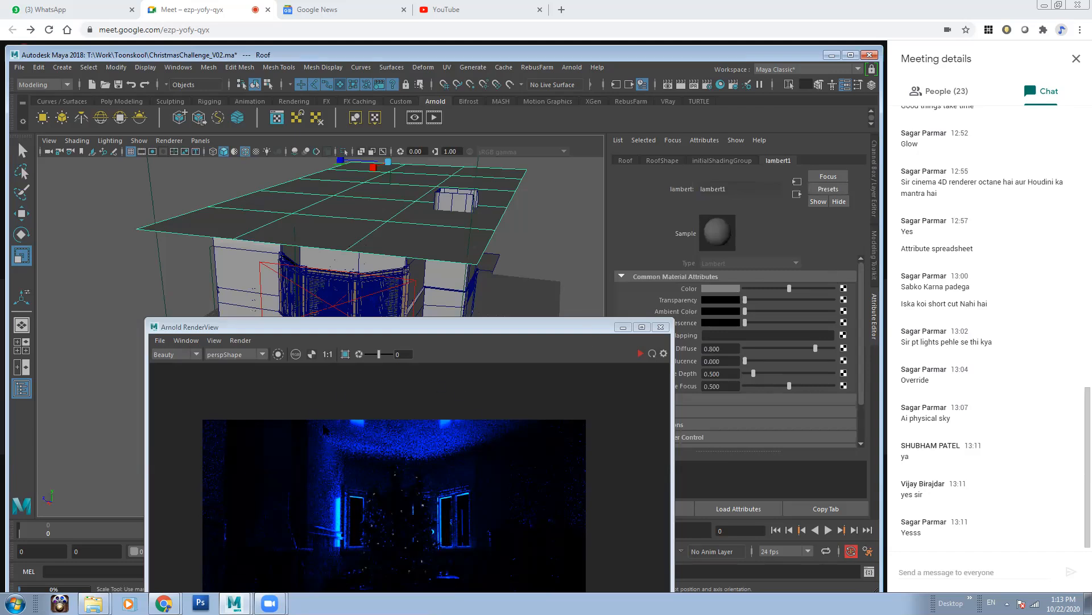
left_click_drag(397, 258, 396, 197, "alt")
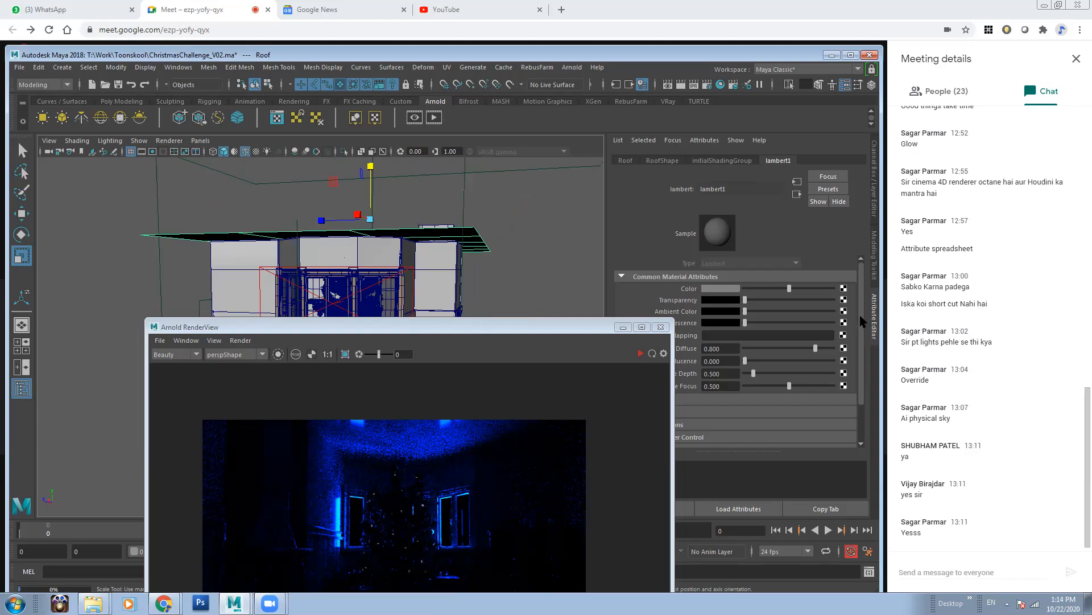
key("4")
right_click_drag(422, 252, 549, 403, "alt")
left_click(571, 255)
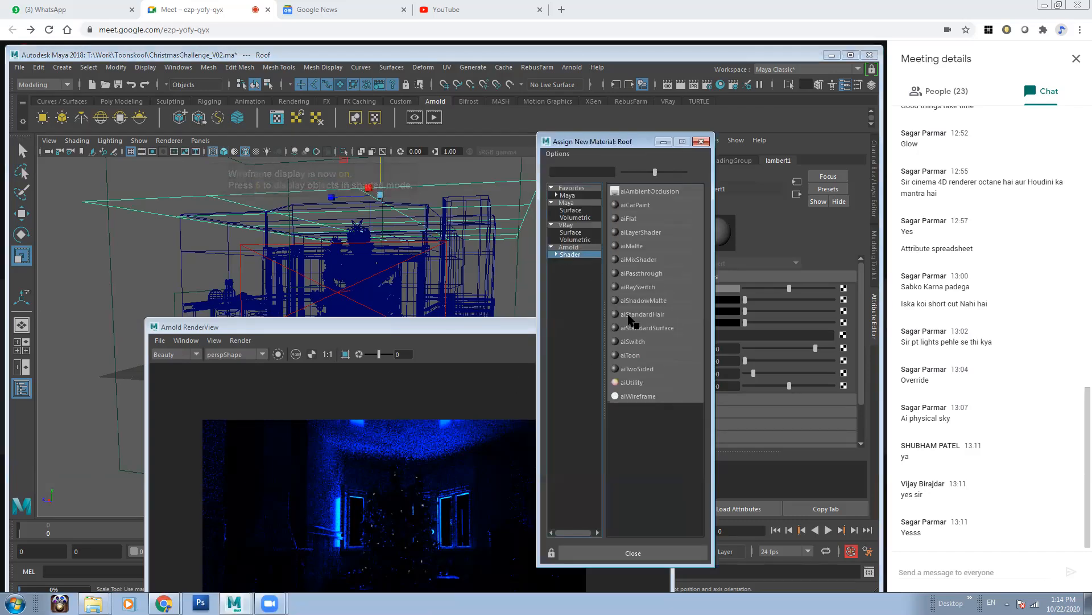
left_click(633, 316)
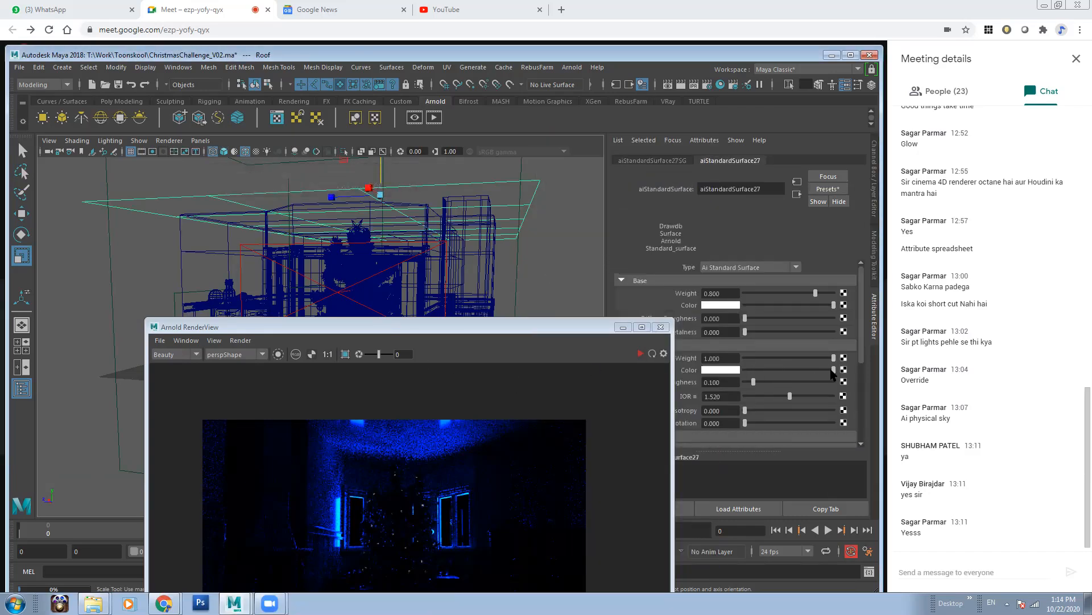
Step: Set the specular color of the Roof's new aiStandardSurface material to black
left_click_drag(565, 329, 487, 318)
left_click_drag(819, 373, 601, 374)
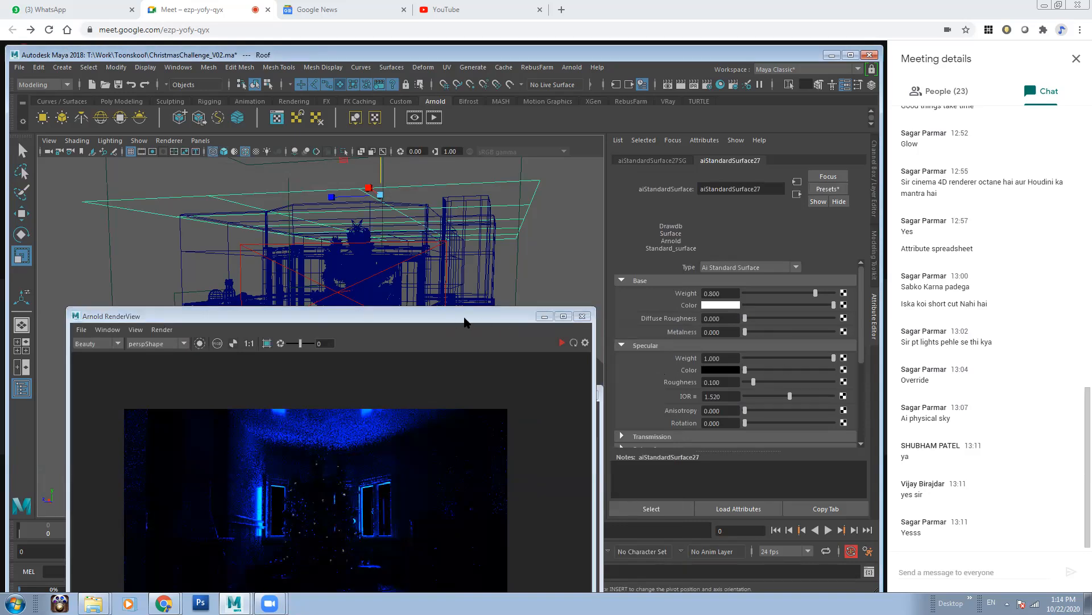
Step: Run the Arnold render again to check the lighting with the new roof material, and stop it
left_click_drag(468, 319, 528, 292)
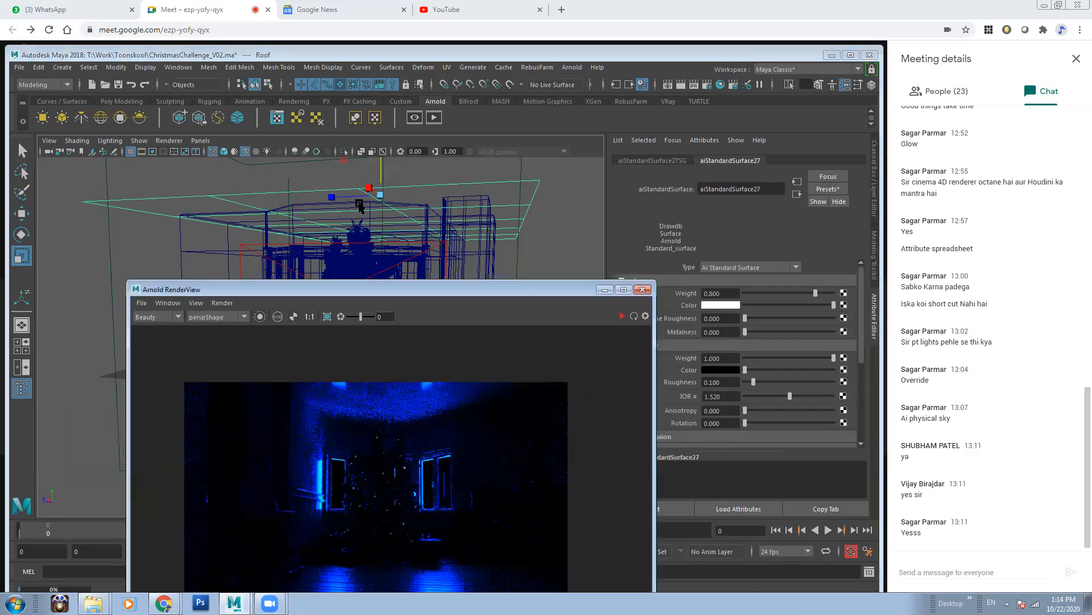
scroll(246, 222, "up", 5)
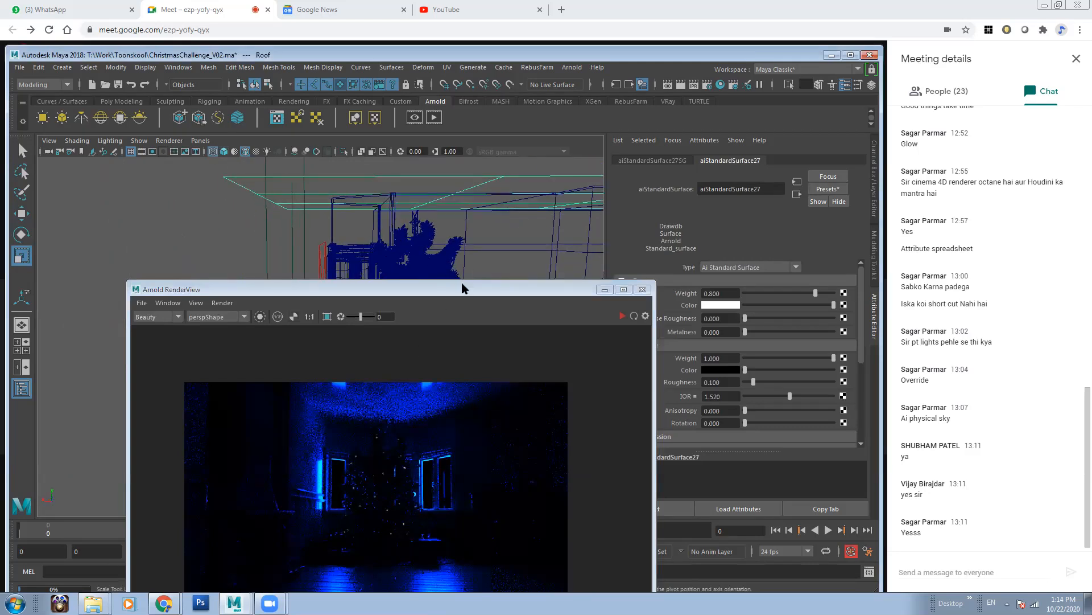
scroll(350, 239, "down", 5)
left_click(194, 142)
left_click(330, 164)
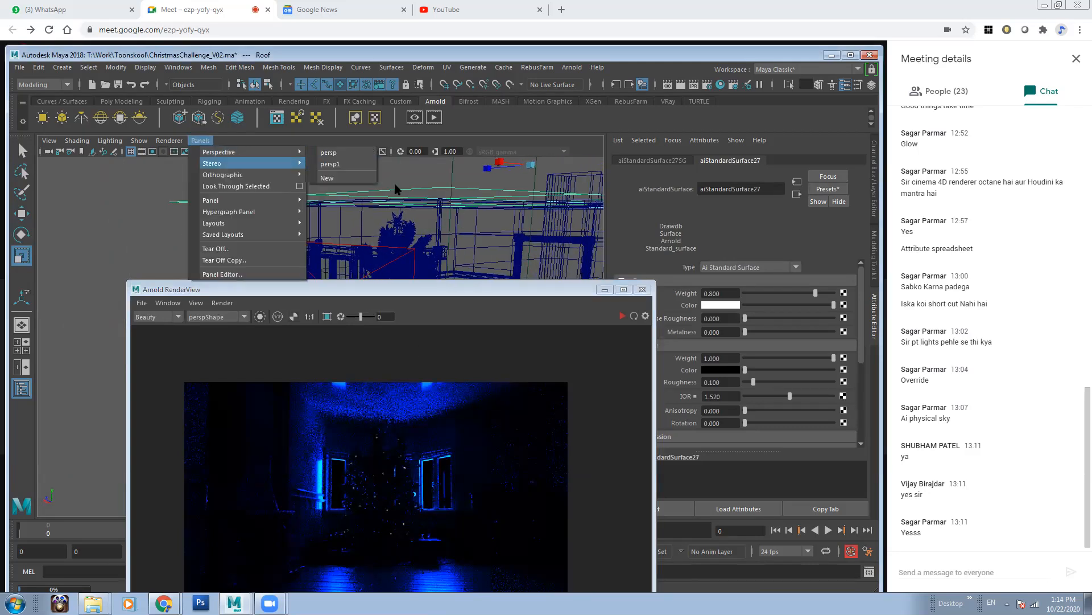
left_click_drag(569, 219, 483, 216, "alt")
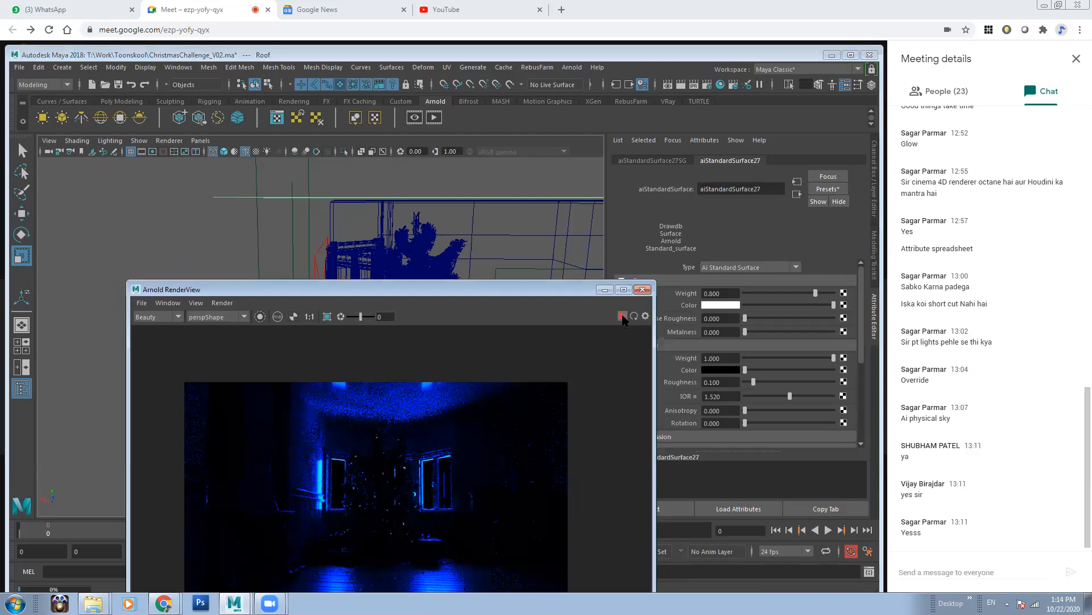
left_click(622, 316)
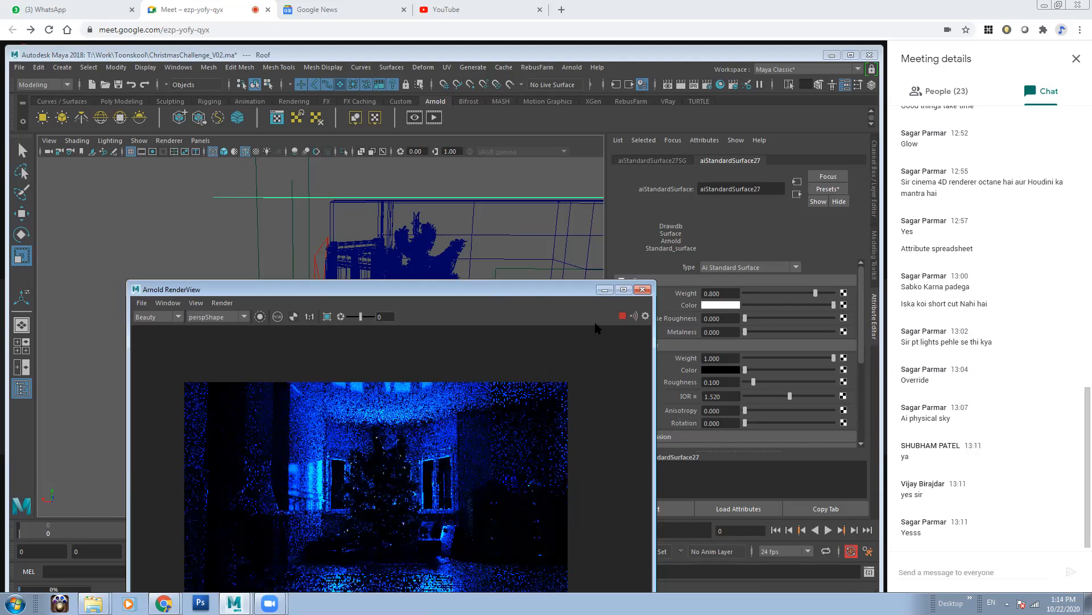
left_click(620, 316)
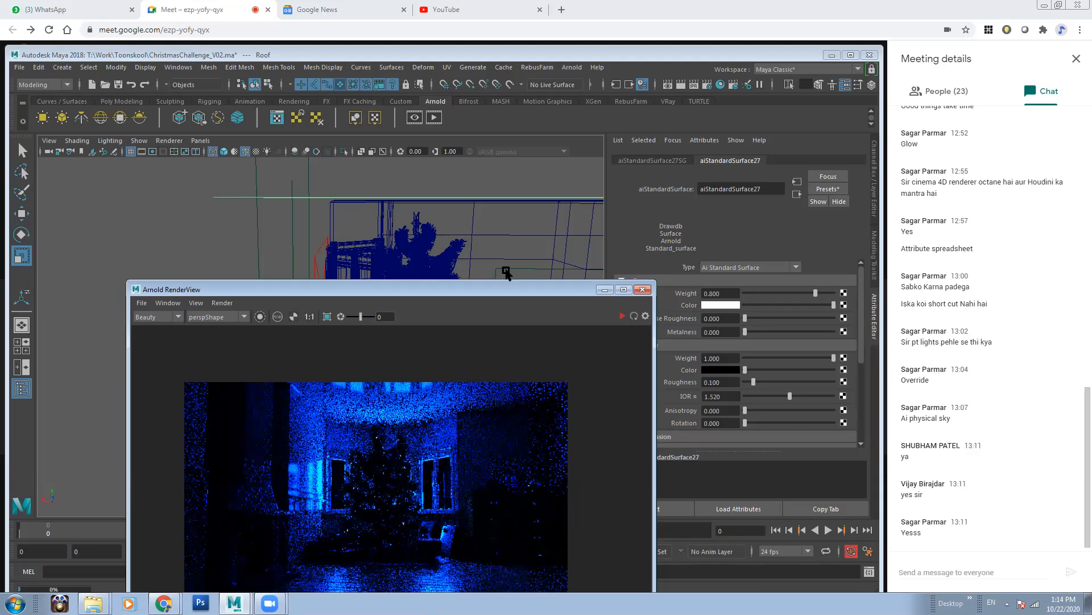
Step: Return the viewport to the render camera in shaded display, minimize the render view and select the Walls mesh
left_click(200, 140)
mouse_move(243, 151)
left_click(332, 160)
left_click(204, 143)
left_click(328, 152)
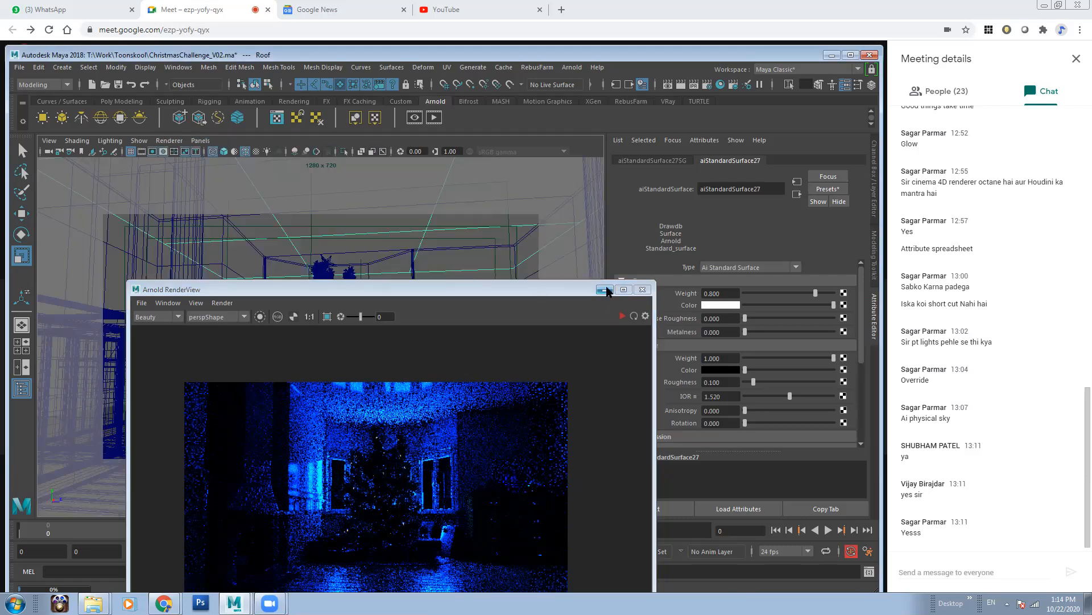
left_click(605, 289)
left_click(433, 297)
key("5")
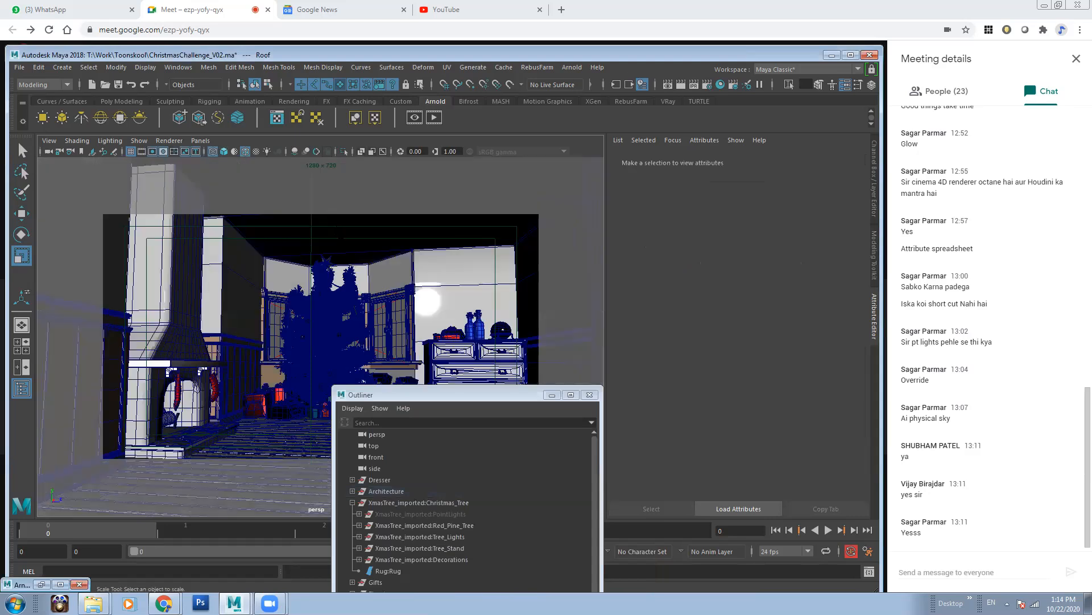
left_click(367, 265)
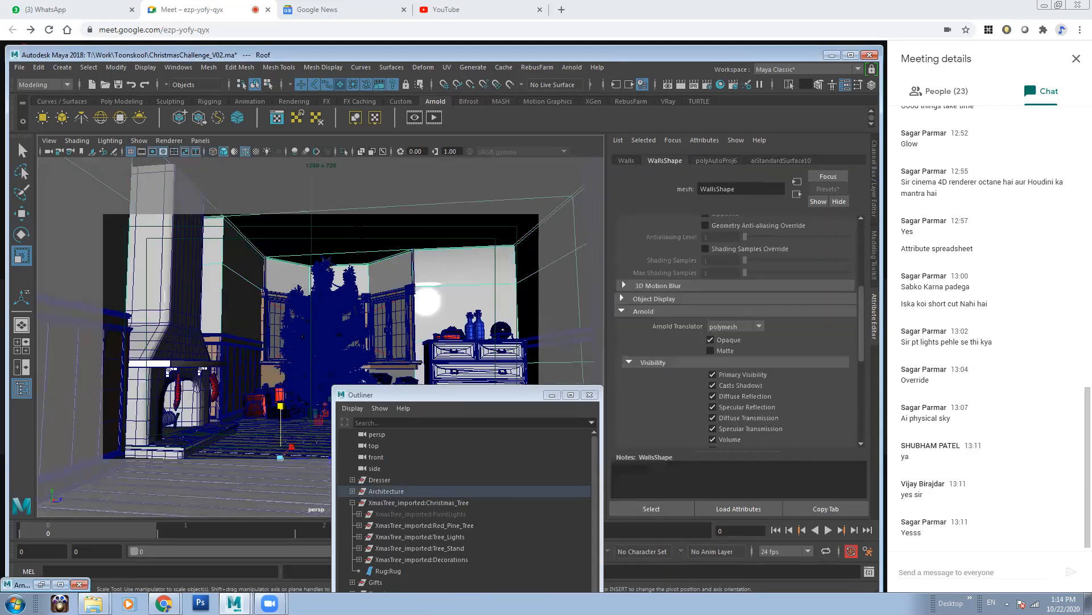
Step: Isolate the Walls mesh and replace its aiStandardSurface10 material settings with the Rubber preset
key("ctrl+1")
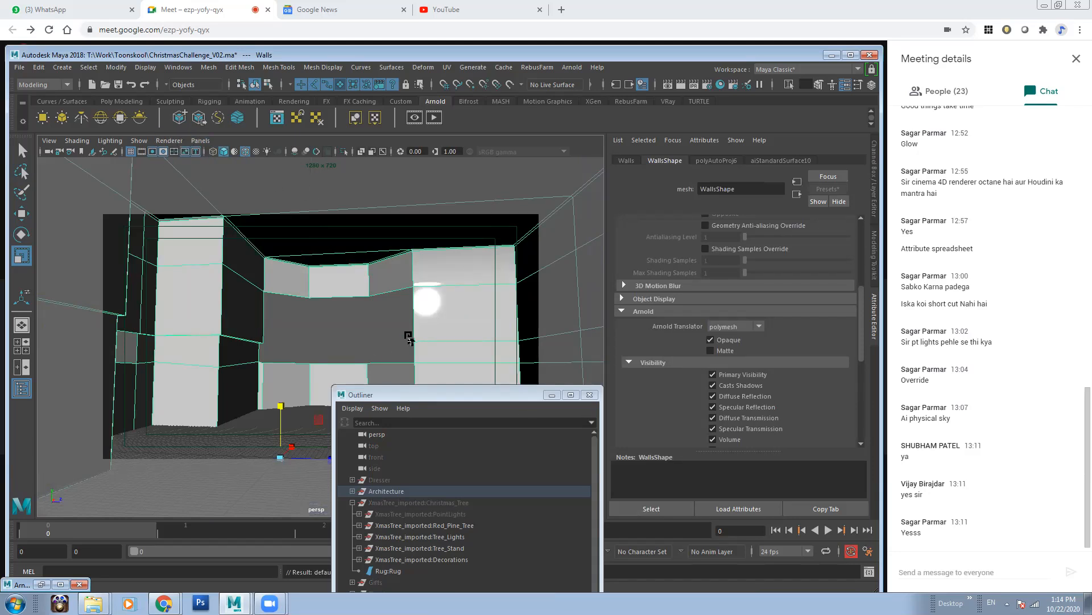
left_click(805, 162)
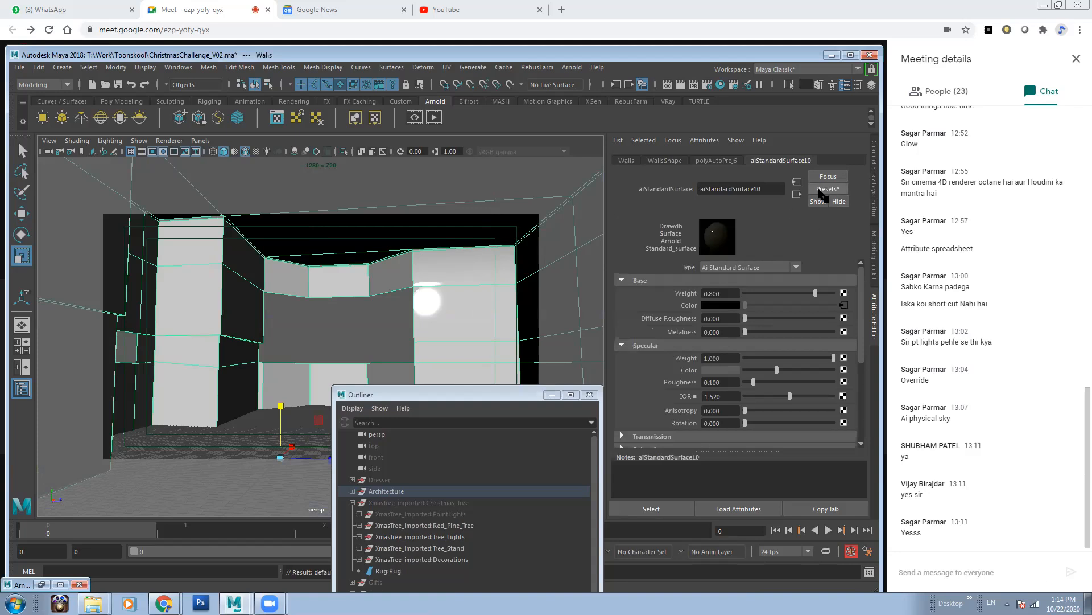
left_click(828, 188)
mouse_move(884, 453)
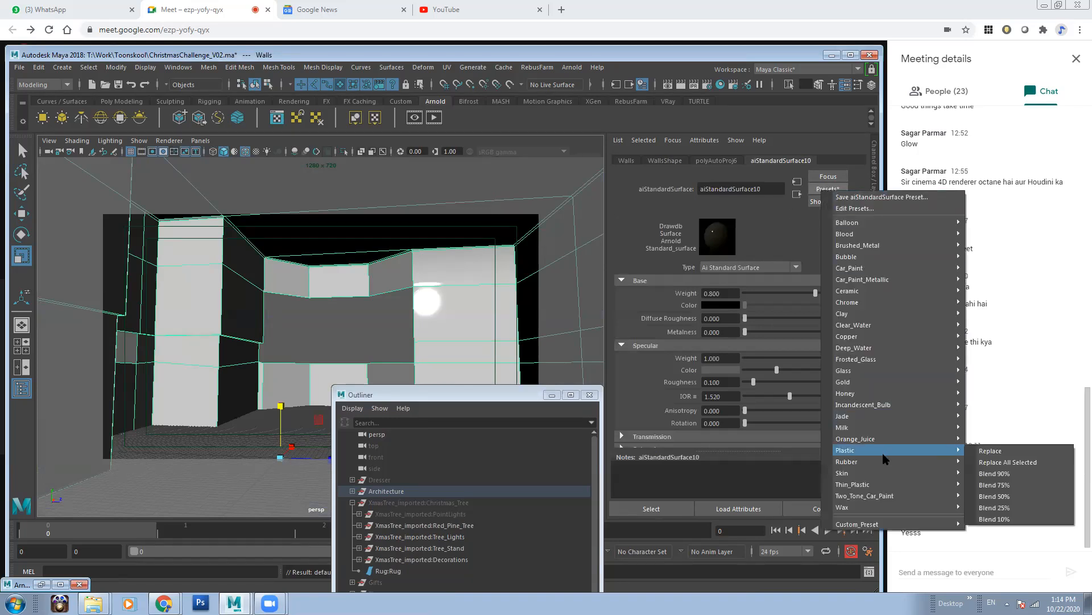
left_click(995, 462)
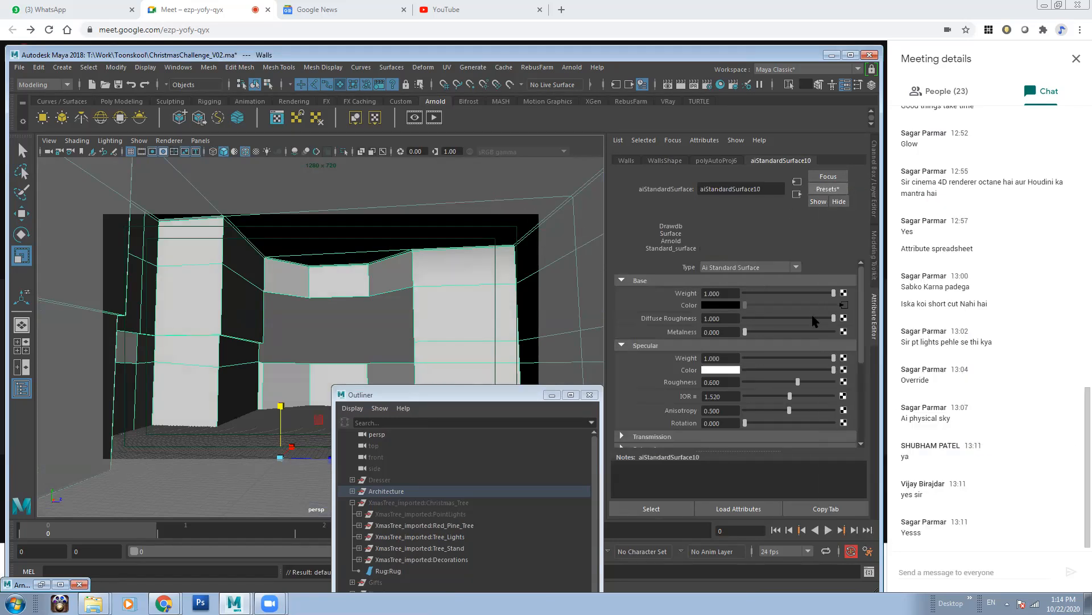
Step: Show textures in the viewport, reopen the Arnold render view and restart the render with the new wall material
key("6")
left_click(552, 394)
left_click(42, 585)
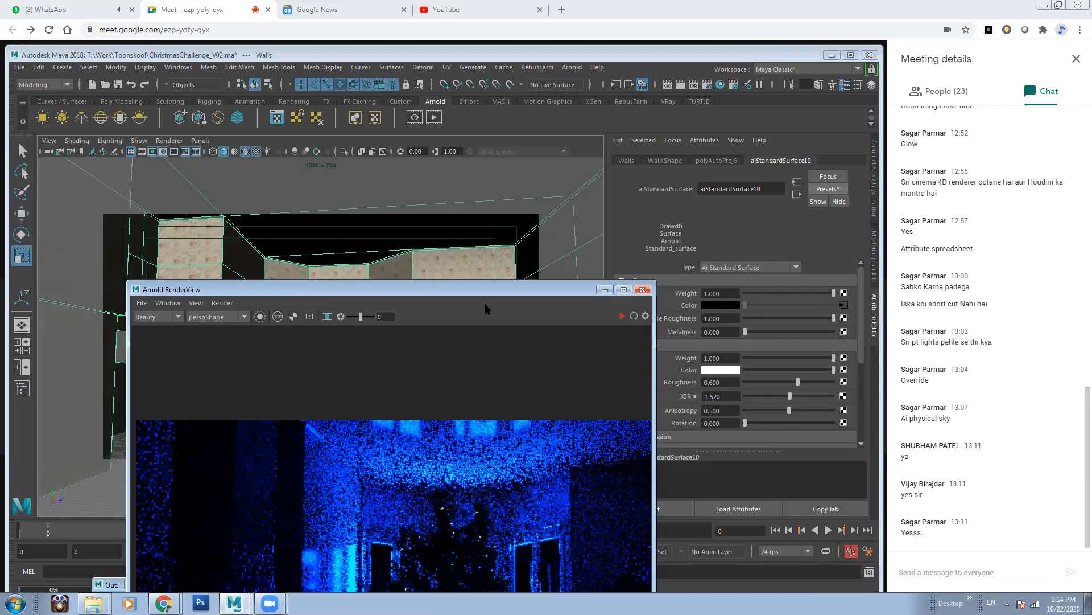
left_click_drag(487, 289, 461, 229)
scroll(460, 418, "down", 2)
middle_click_drag(460, 419, 387, 363)
scroll(466, 427, "down", 2)
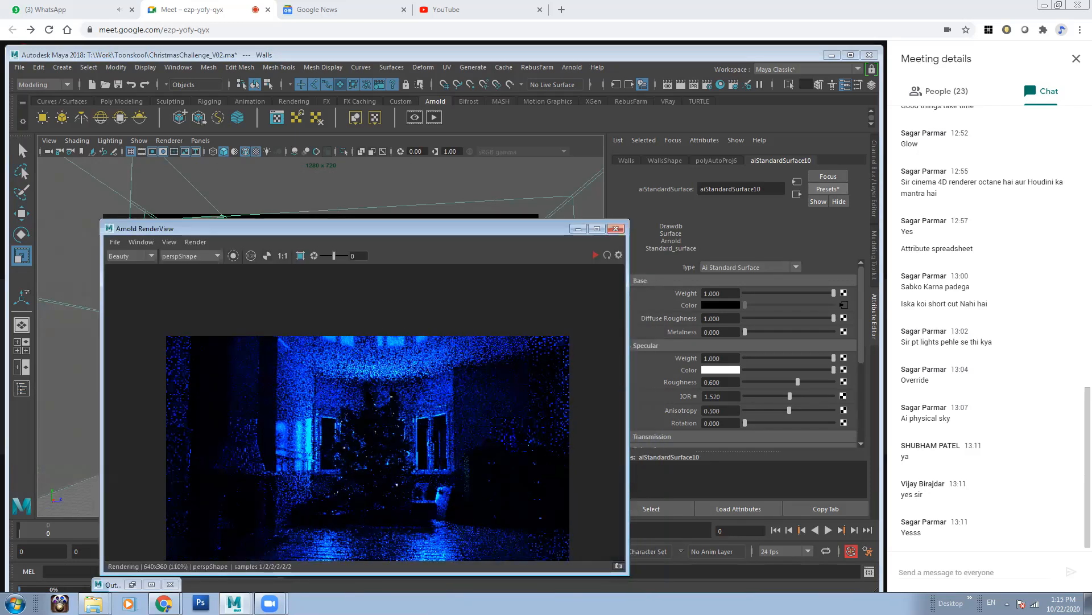
middle_click_drag(467, 427, 470, 413)
left_click(595, 254)
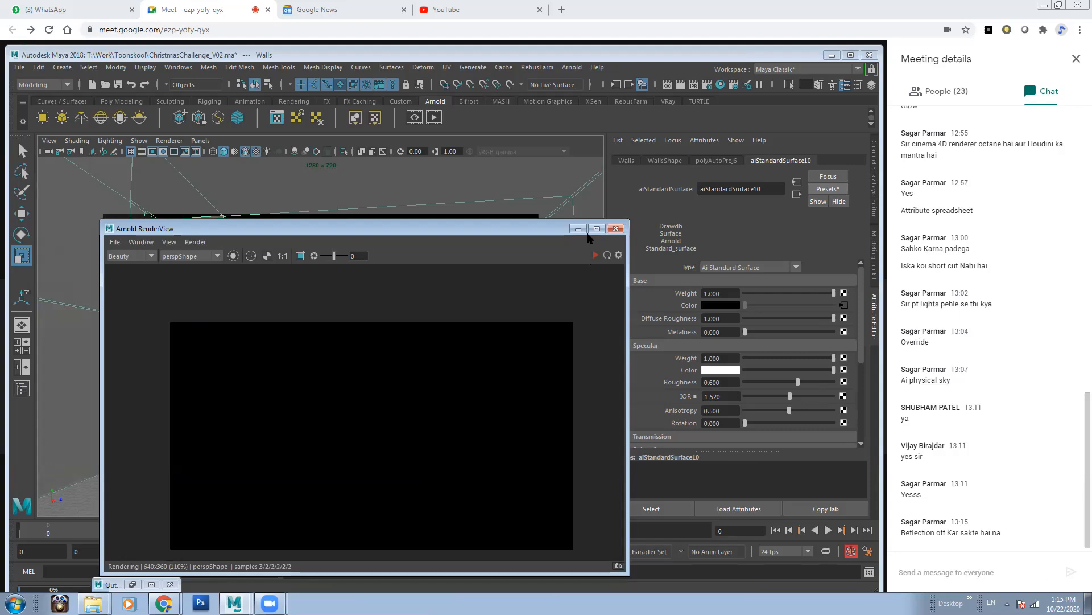
Step: Bring all hidden room objects back into view and check the Arnold render of the full room
left_click(578, 228)
left_click(324, 333)
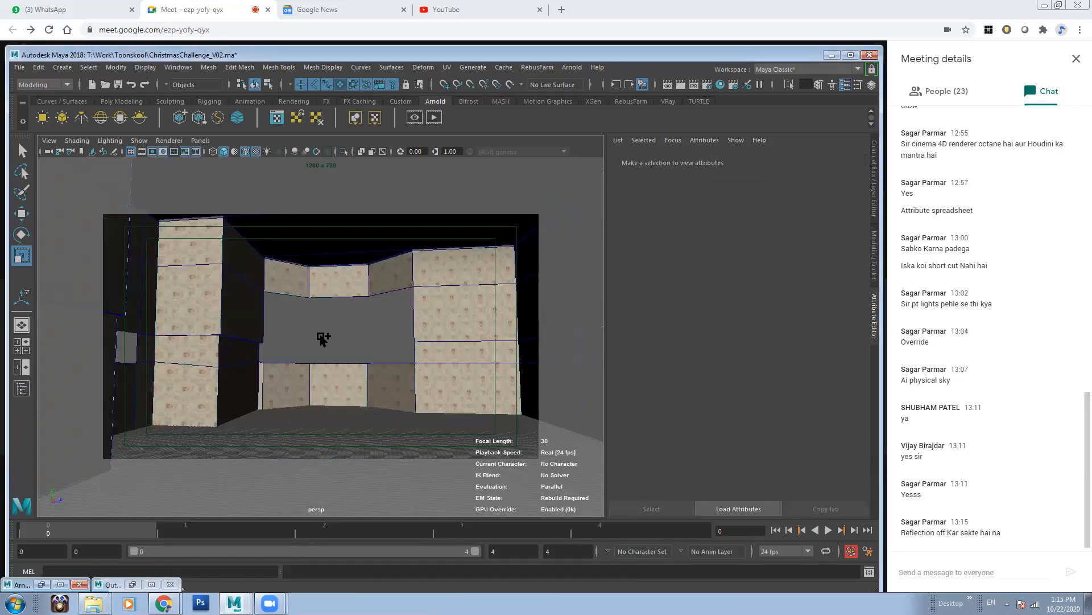
key("ctrl+shift+h")
left_click(20, 584)
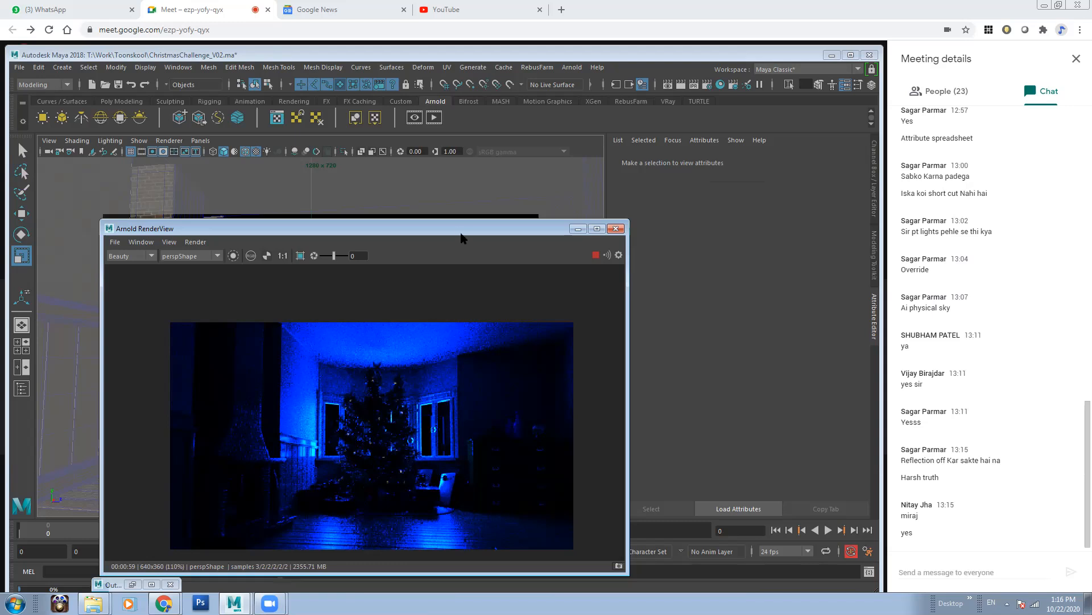
left_click_drag(424, 228, 426, 162)
scroll(444, 274, "down", 1)
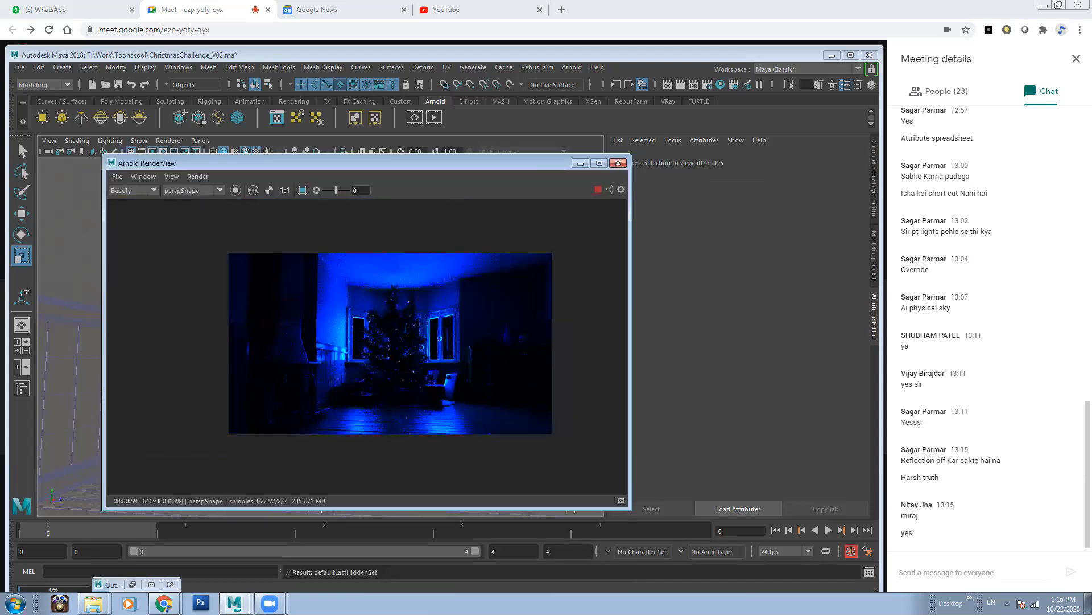
scroll(390, 343, "up", 1)
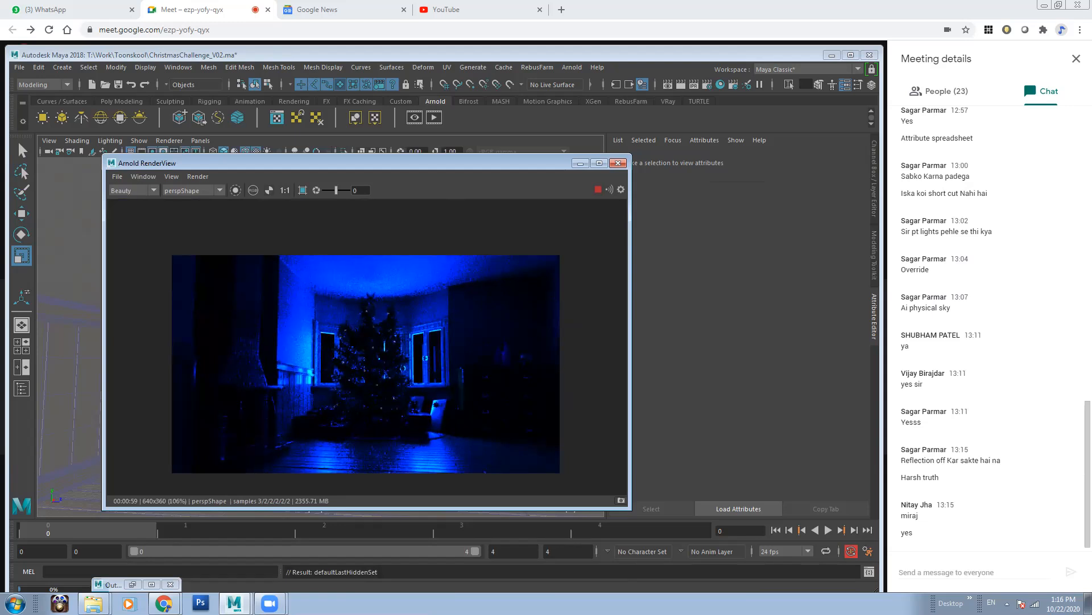
left_click_drag(533, 165, 577, 347)
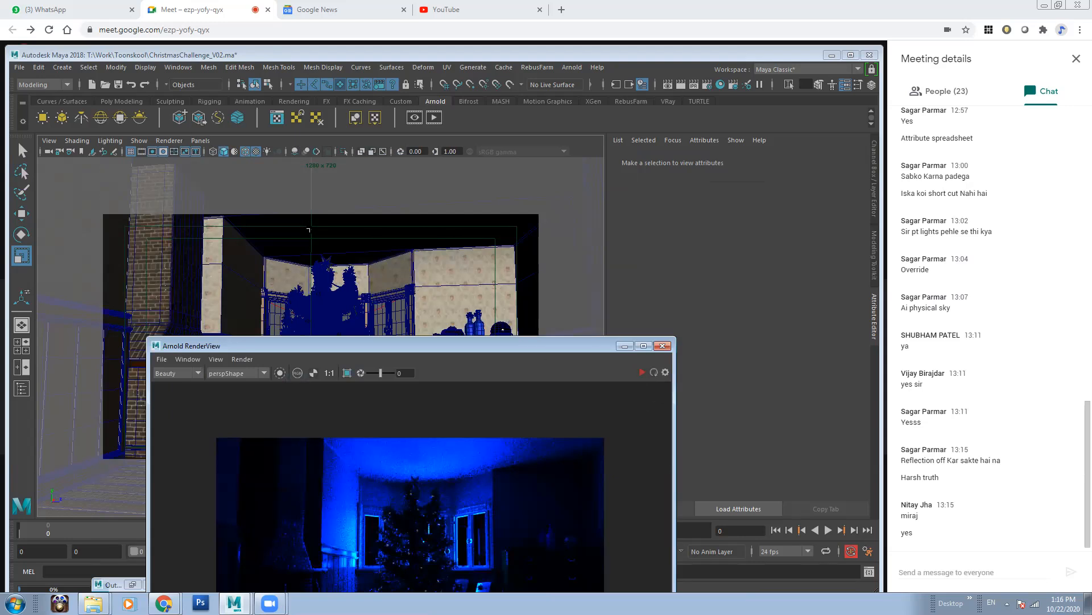
Step: Set the exposure of the blue area light at the bay window to 12
left_click(267, 297)
key("4")
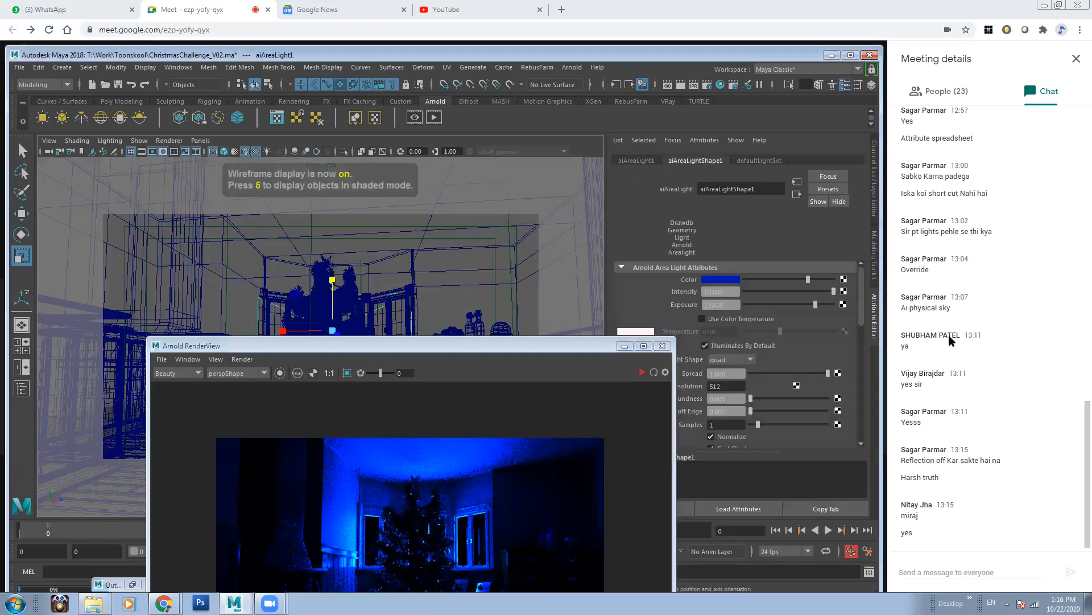
left_click_drag(730, 305, 697, 305)
type("12")
key("Return")
left_click_drag(548, 347, 542, 261)
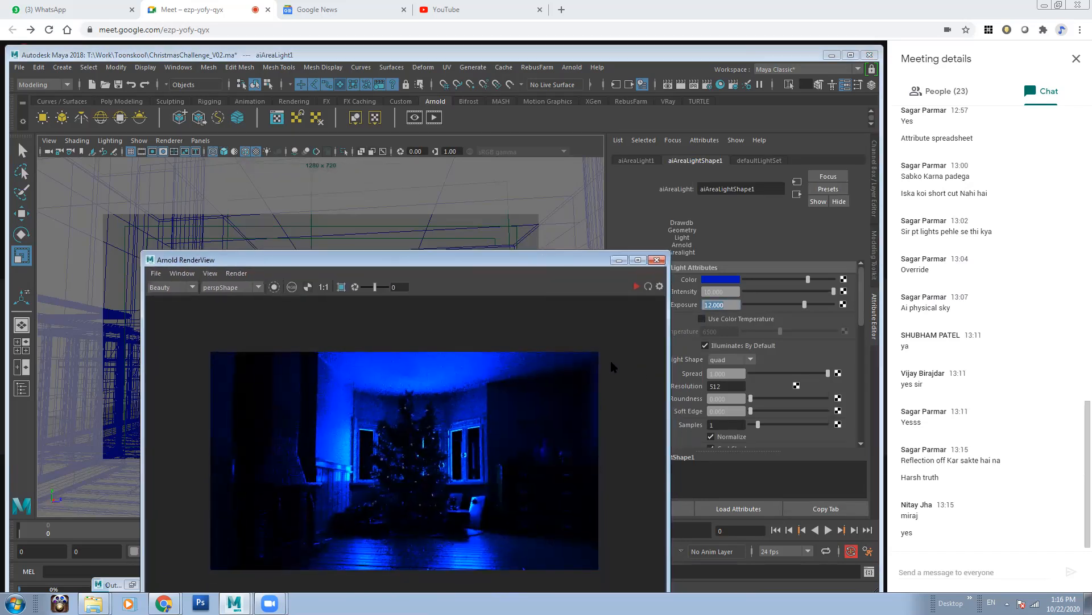
Step: Create a Maya spot light and switch the viewport to the persp1 camera
left_click(619, 260)
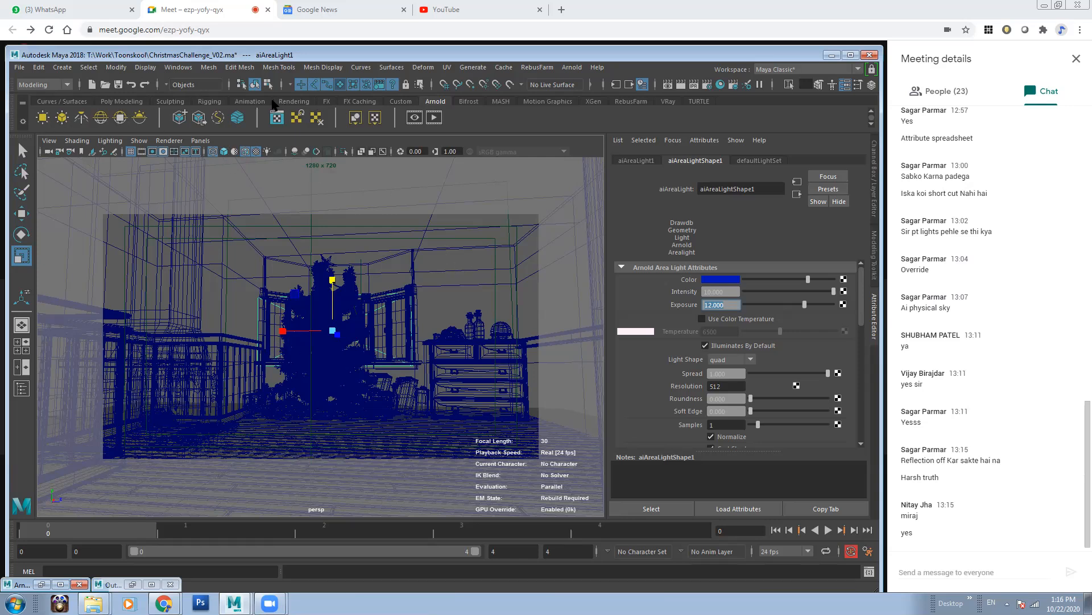
left_click(294, 101)
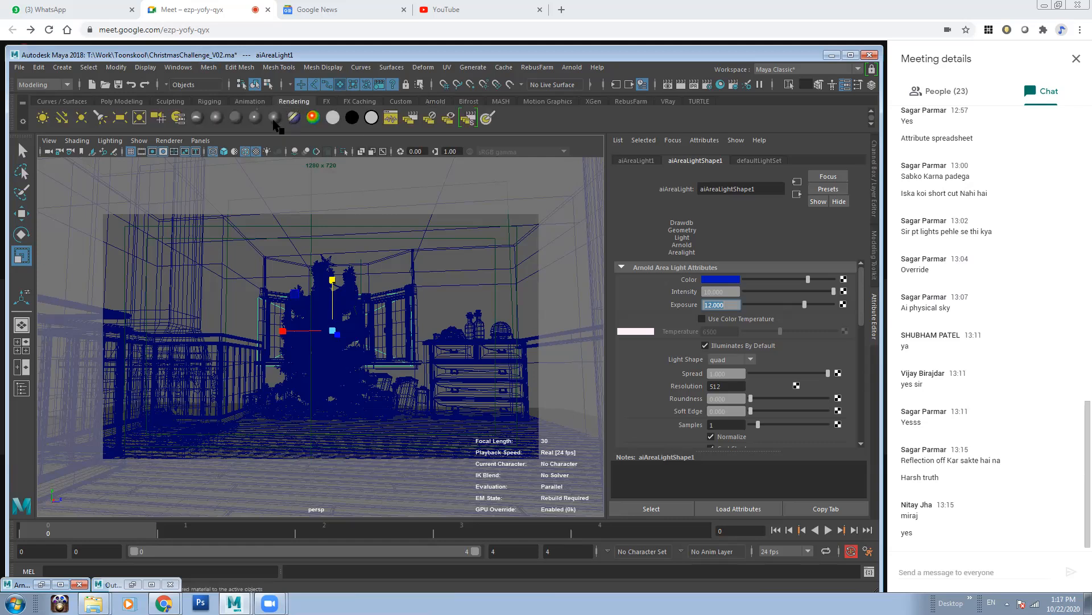
left_click(101, 116)
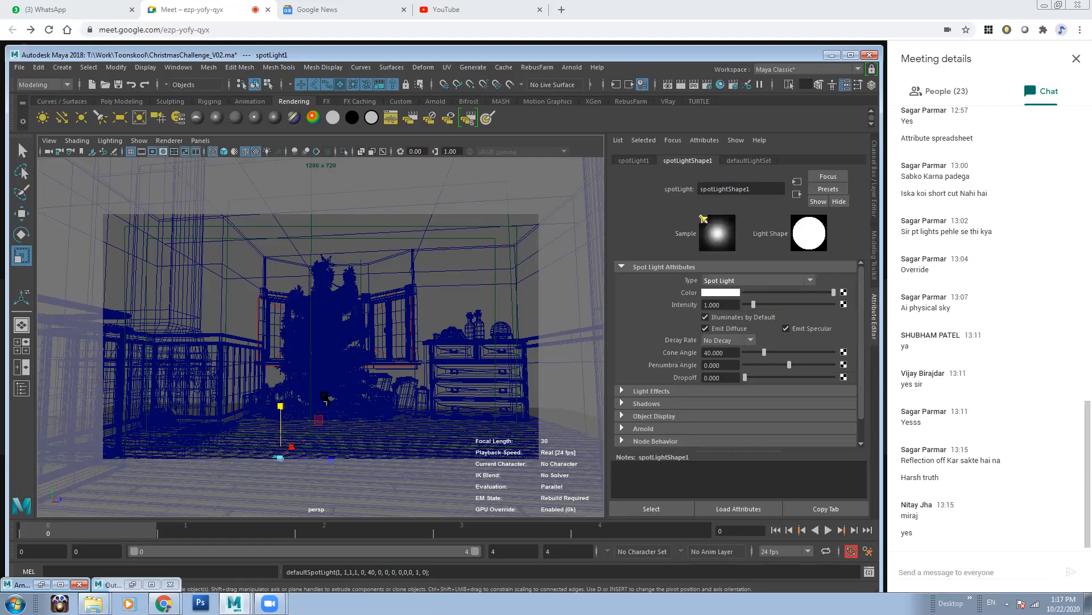
left_click(201, 141)
mouse_move(279, 151)
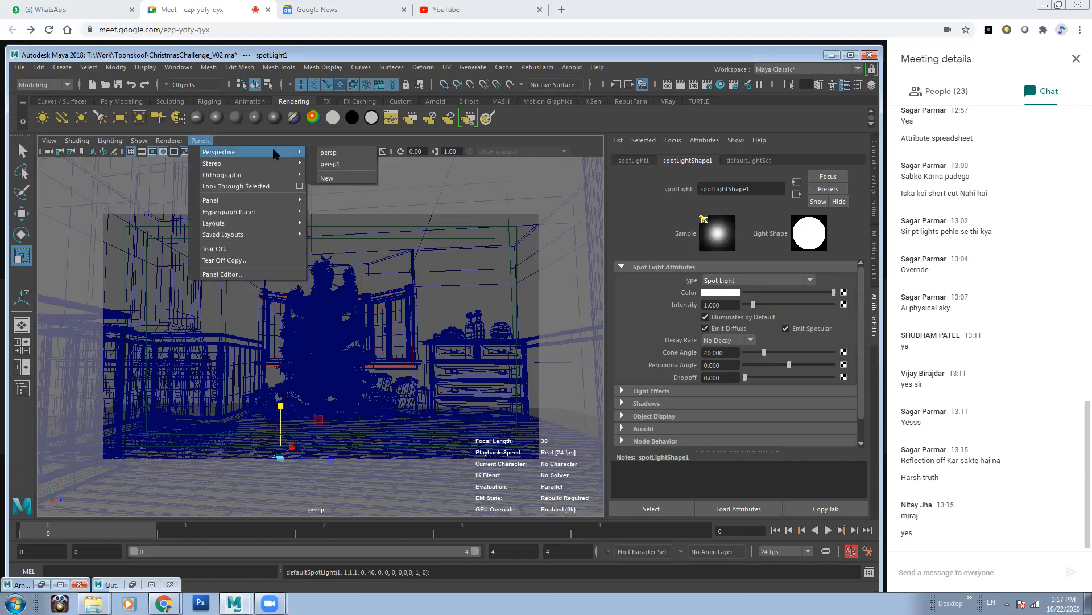
left_click(348, 161)
Step: Scale up the new spot light and move it outside the house in front of the bay window
scroll(394, 314, "down", 5)
key("w")
left_click_drag(394, 316, 460, 241, "alt")
key("r")
left_click_drag(457, 291, 452, 315)
key("w")
left_click_drag(382, 298, 367, 248)
Step: Look through the spot light and aim it at the bay window from outside and slightly above
key("e")
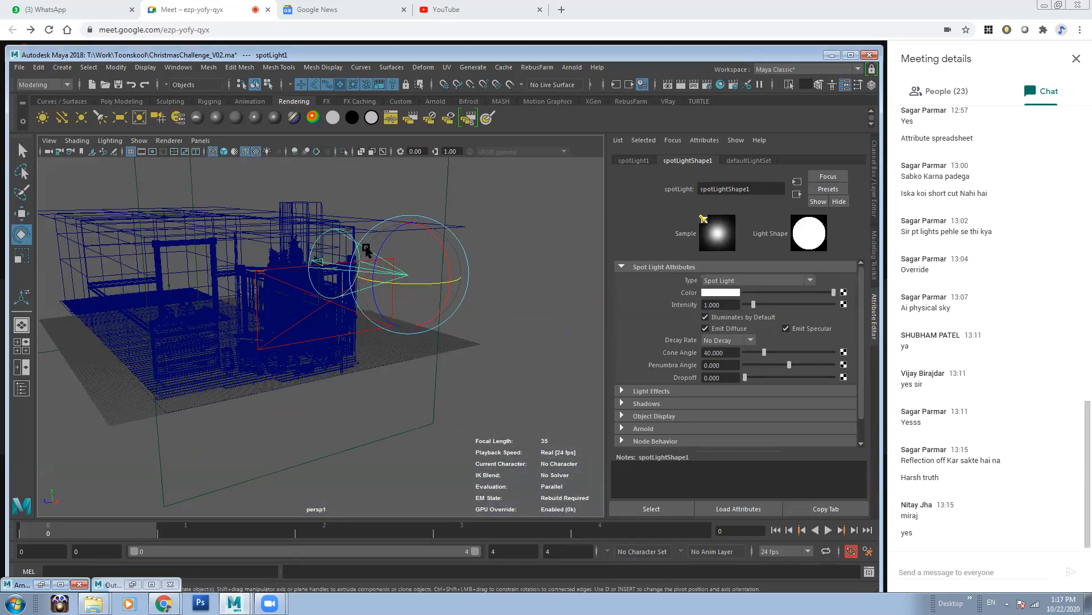
left_click(212, 142)
mouse_move(257, 154)
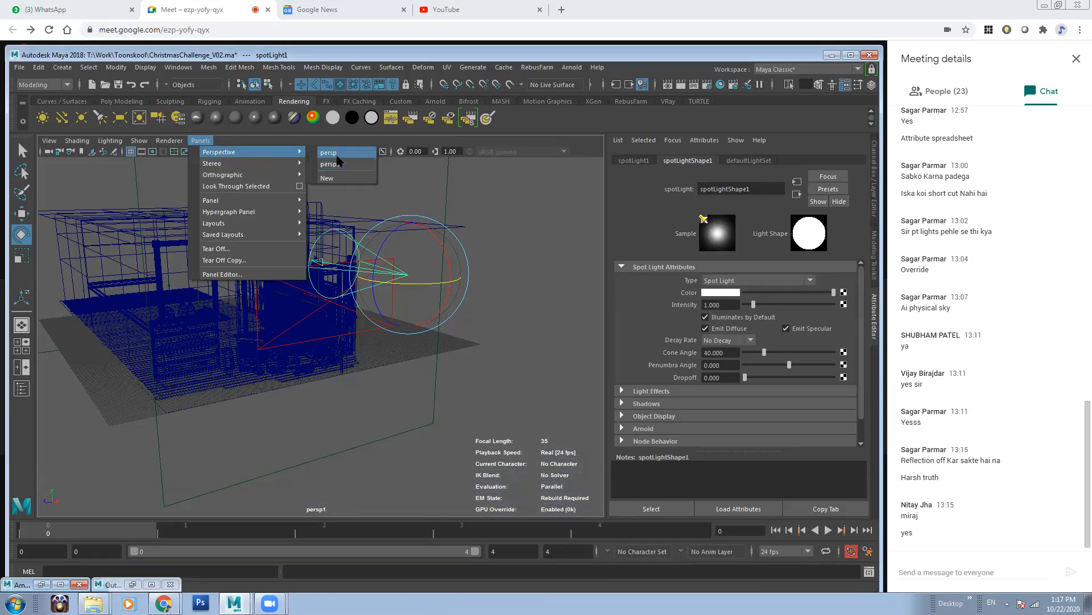
left_click(266, 187)
mouse_move(494, 347)
left_mouse_down("alt")
mouse_move(415, 332)
mouse_move(410, 305)
mouse_move(358, 294)
mouse_move(418, 301)
left_mouse_up("alt")
key("5")
scroll(417, 309, "down", 4)
left_click_drag(279, 304, 320, 332, "alt")
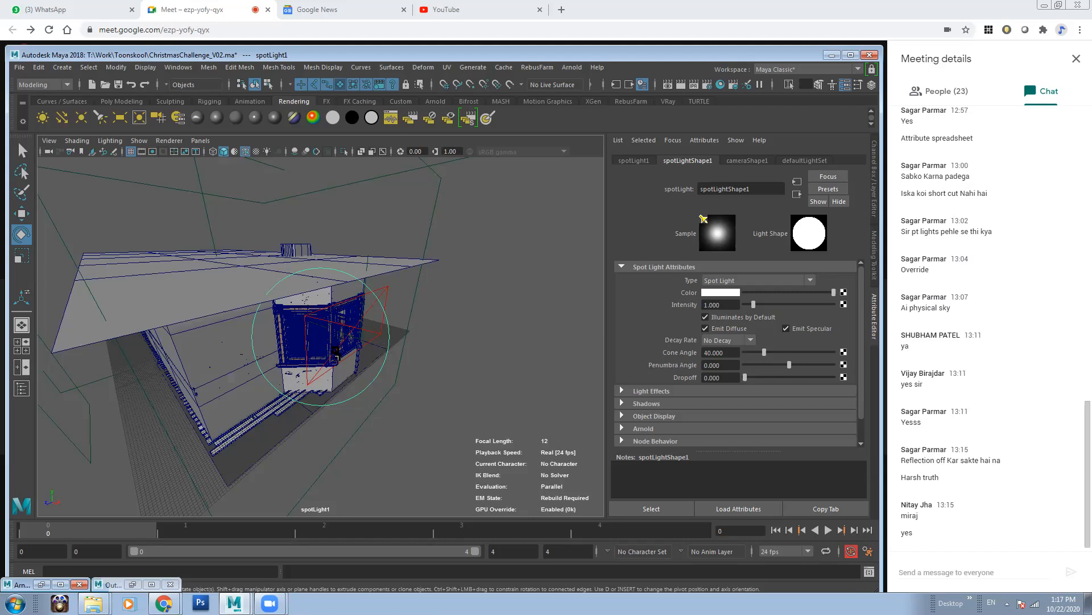
Step: Hide the blue area light and return the viewport to the persp render camera
left_click(385, 294)
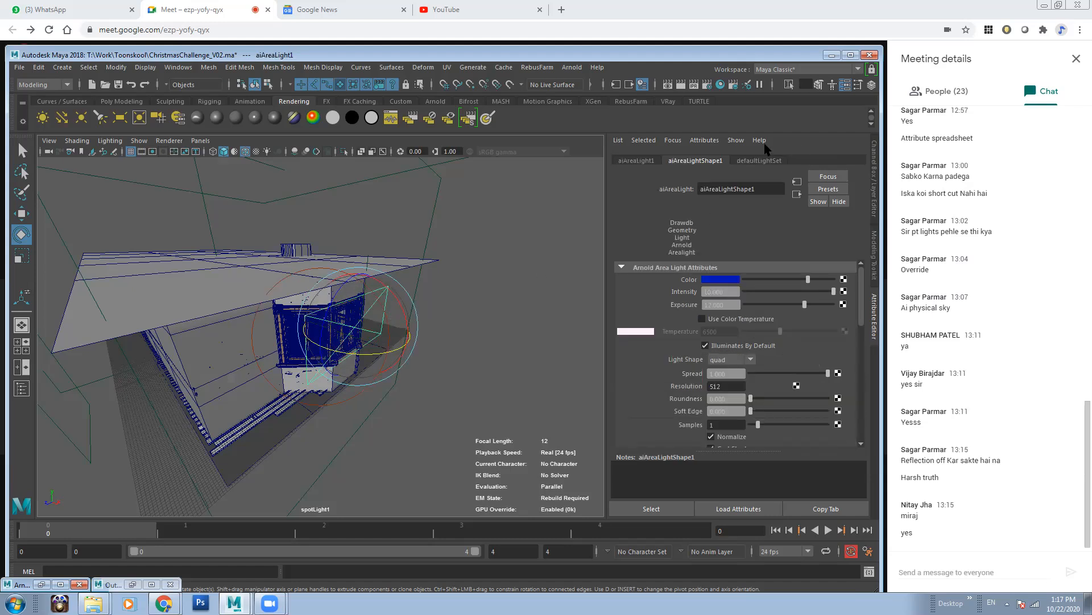
key("ctrl+h")
left_click(583, 247)
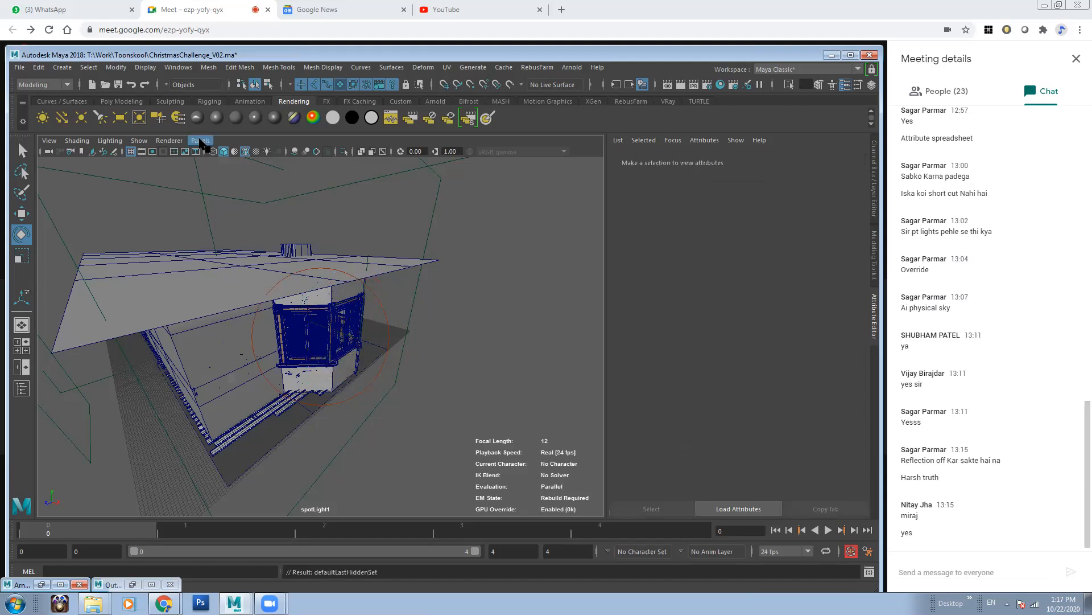
left_click(200, 141)
mouse_move(241, 151)
left_click(351, 165)
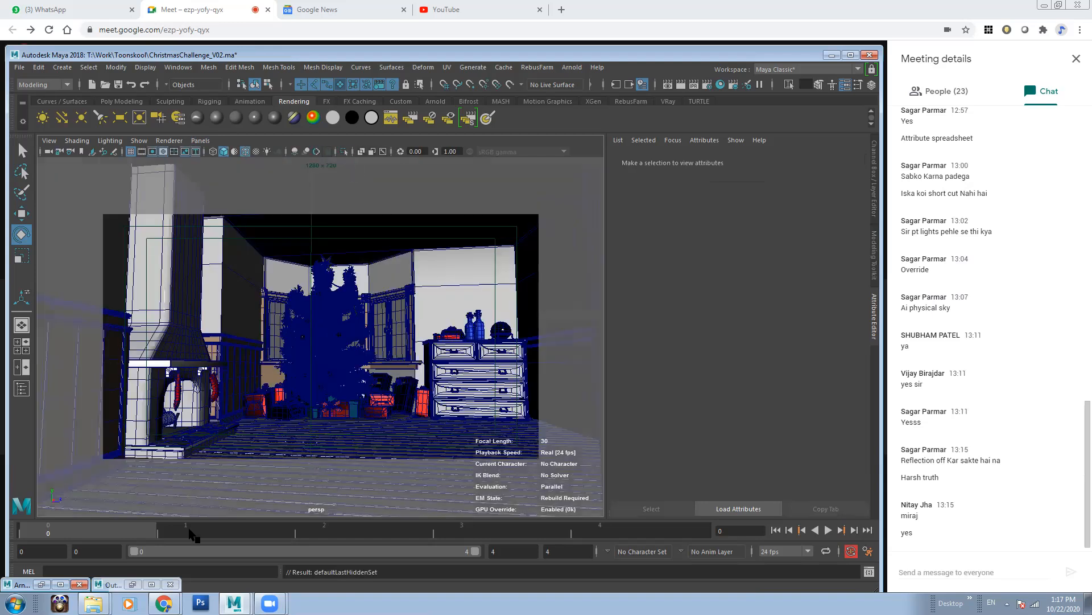
Step: Store a snapshot of the blue-lit render, run the Arnold render with the spot light instead, and stop it
left_click(42, 584)
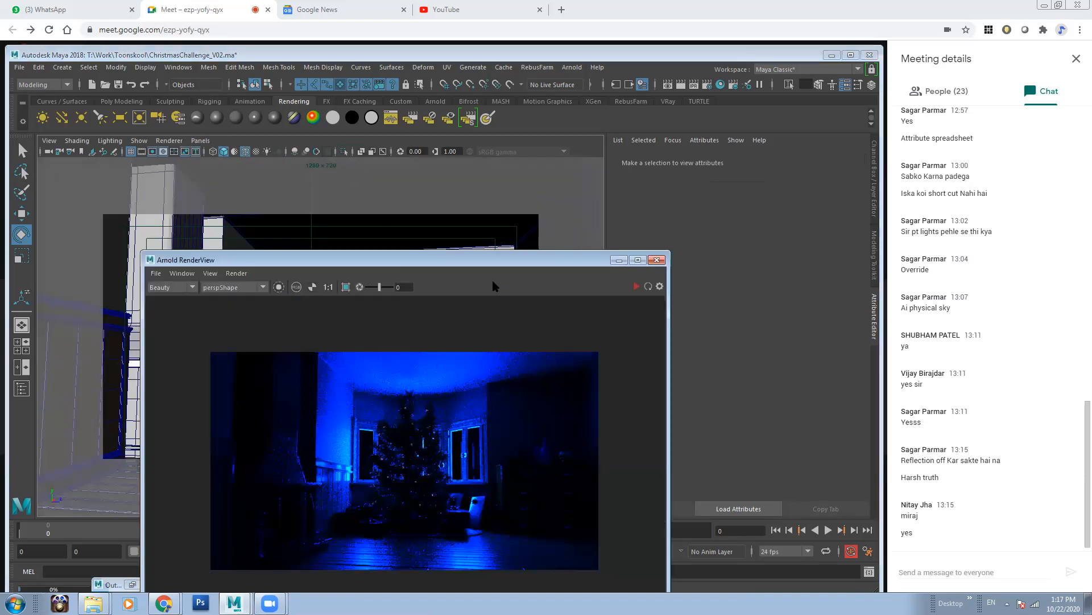
left_click_drag(484, 256, 448, 161)
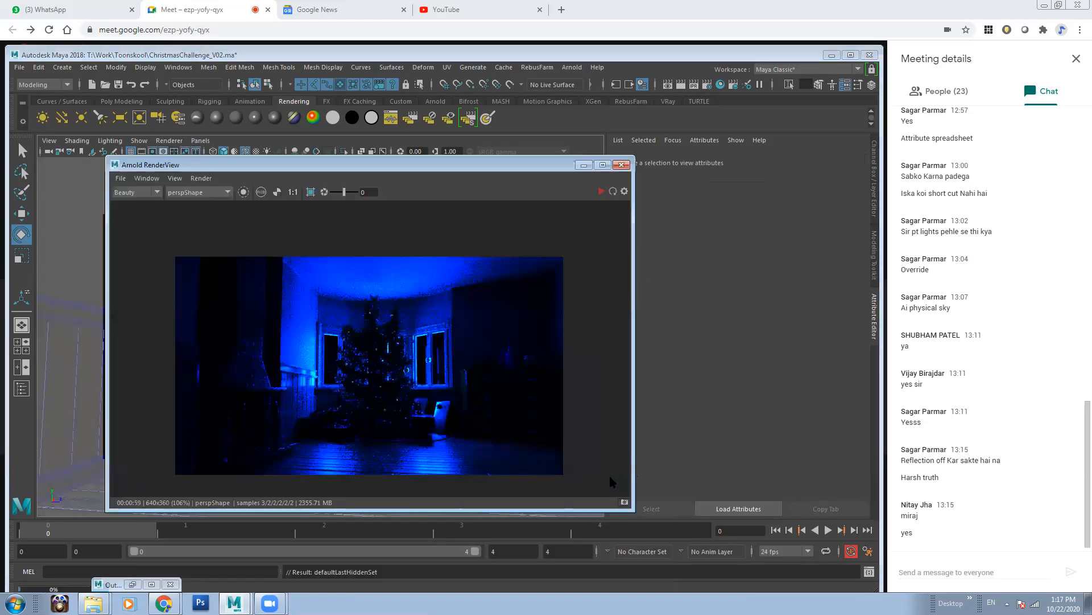
left_click(622, 506)
left_click(599, 192)
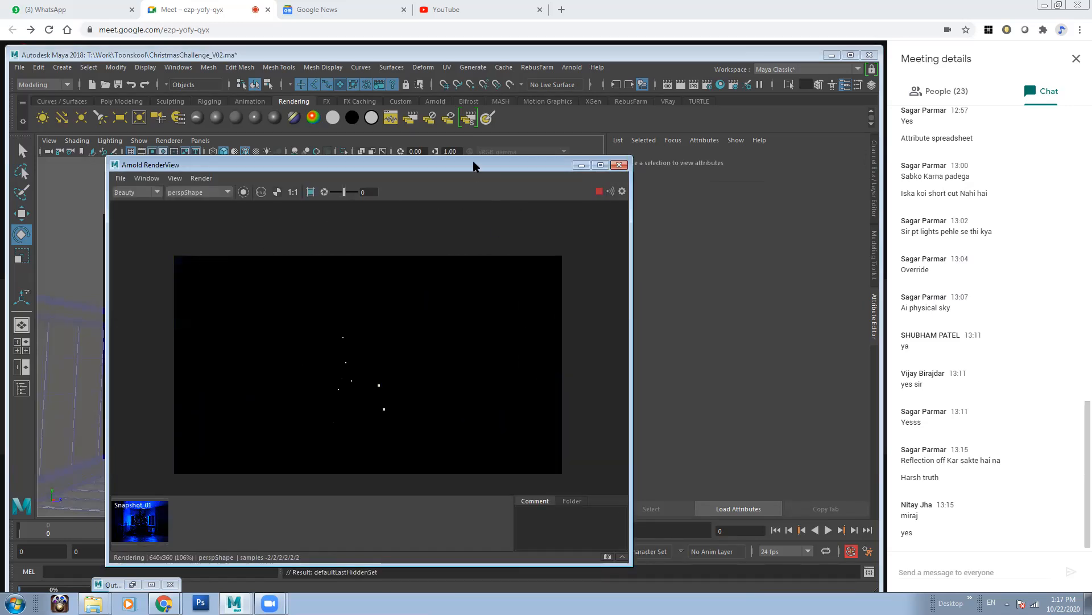
left_click(600, 191)
Step: Select the spot light in wireframe display and start the live Arnold render again
left_click_drag(462, 164, 443, 328)
key("4")
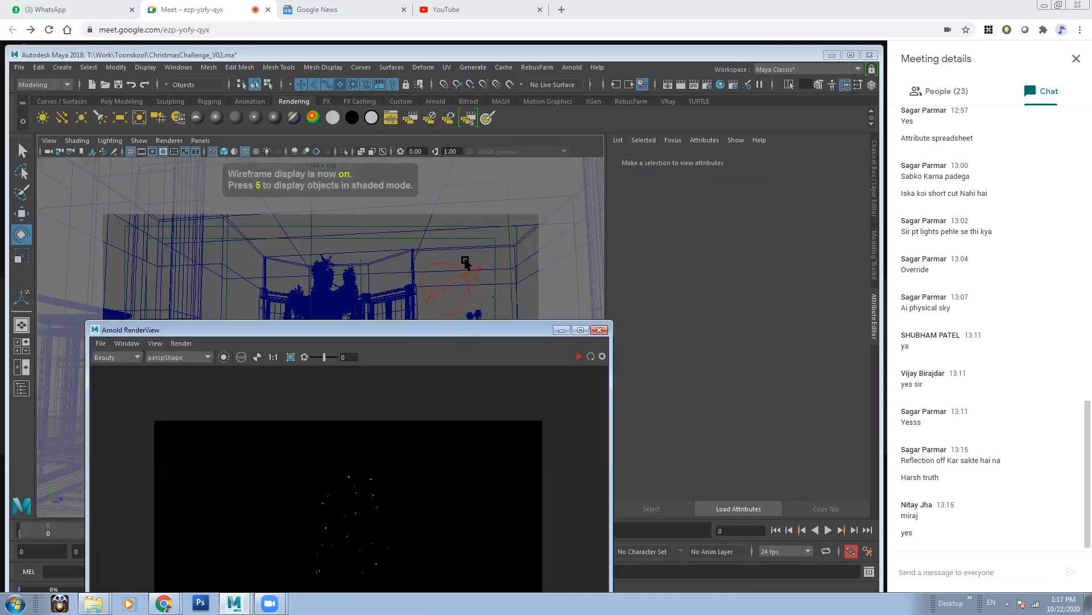
left_click(465, 263)
left_click_drag(426, 327, 395, 163)
left_click(547, 193)
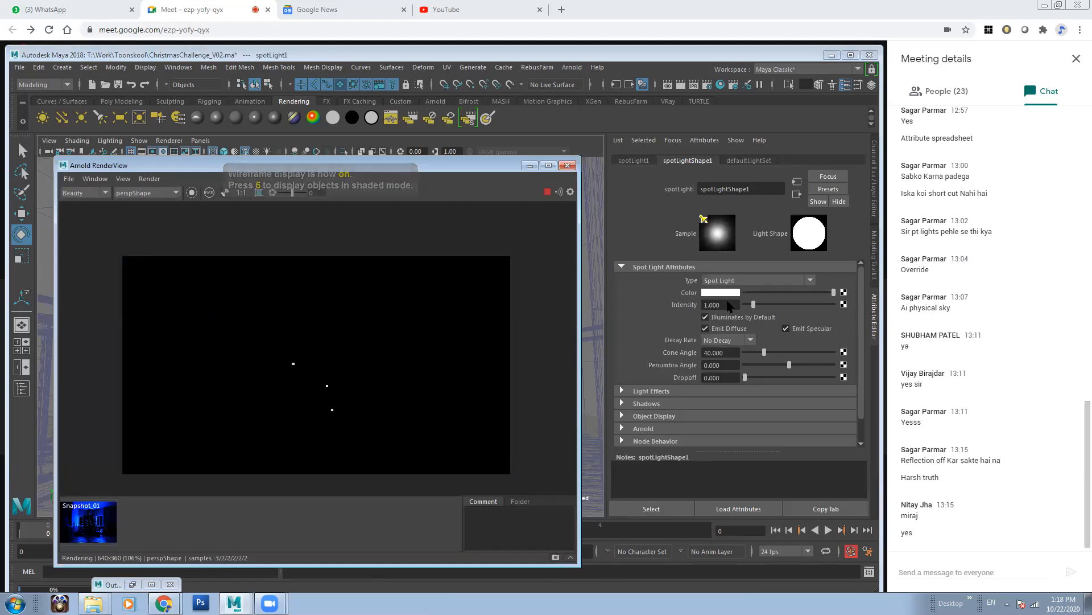
Step: Set the spot light's Arnold exposure to 10
left_click(705, 429)
scroll(706, 431, "down", 5)
left_click_drag(718, 283, 673, 283)
type("10")
key("Return")
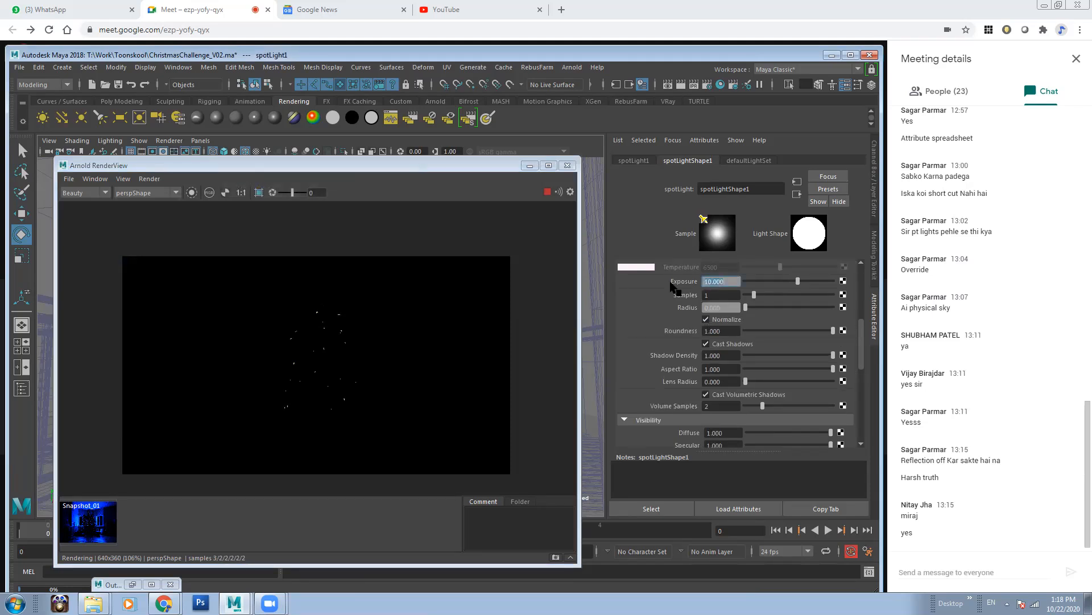
Step: Set the spot light's intensity to 10
left_click_drag(862, 330, 862, 274)
left_click_drag(729, 305, 683, 310)
type("10")
key("Return")
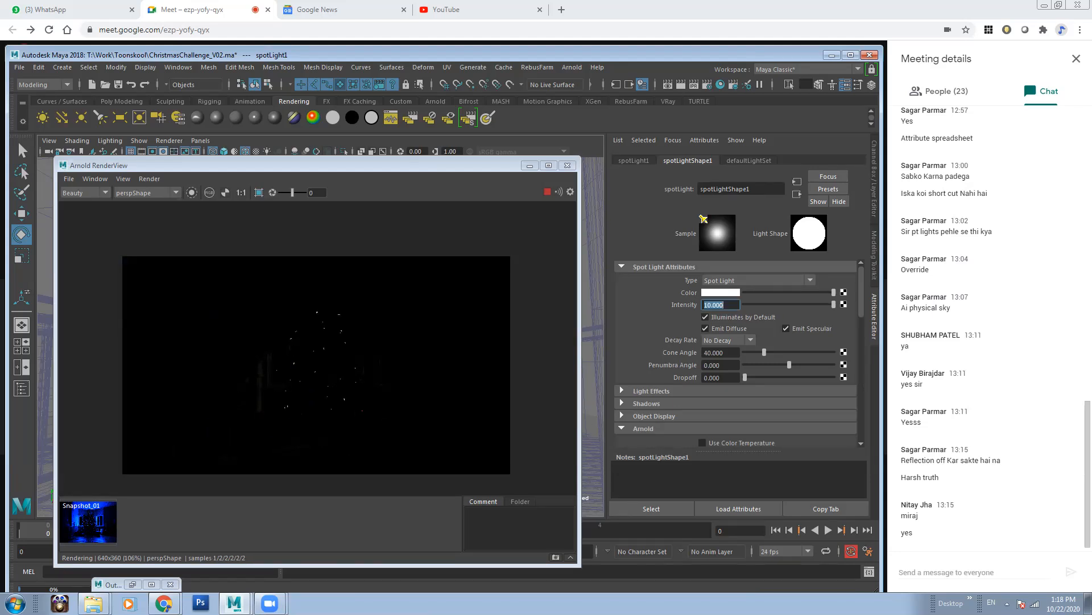
Step: Raise the spot light's Arnold exposure to 15
scroll(694, 438, "down", 3)
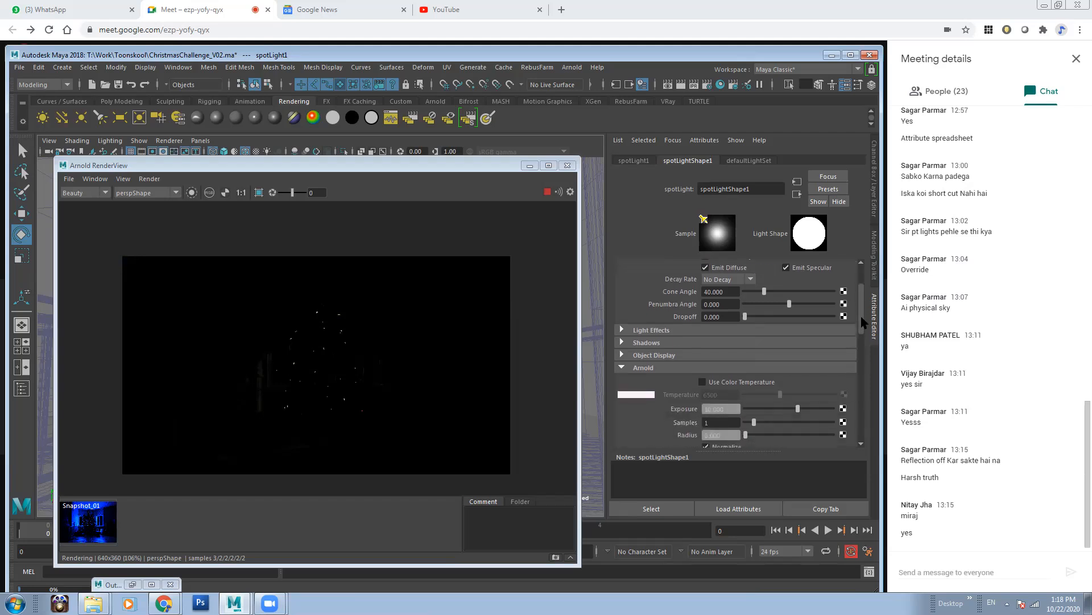
double_click(721, 396)
type("15")
key("Return")
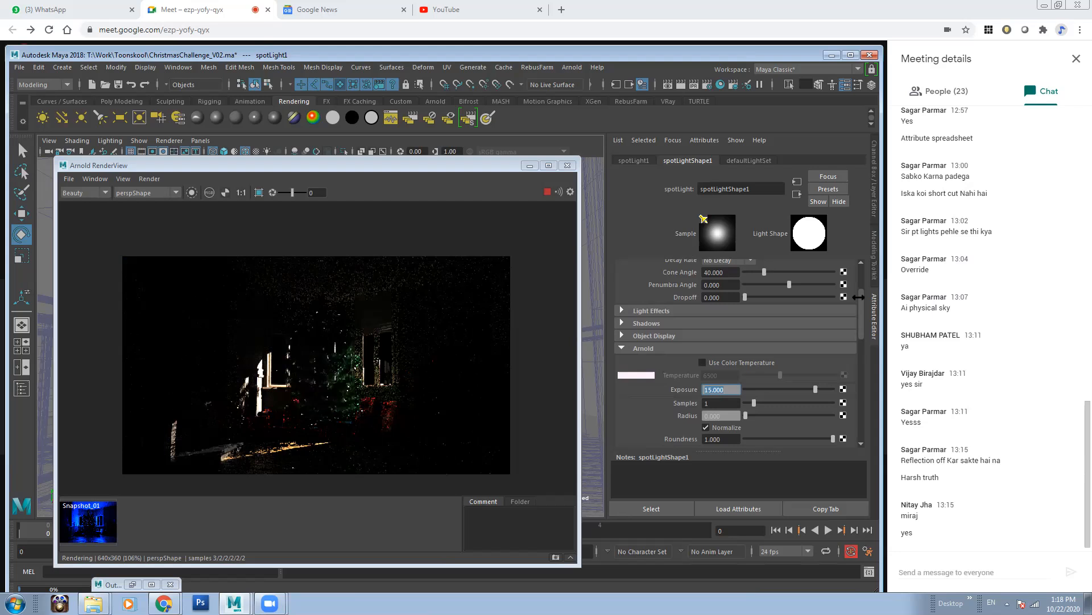
Step: Try an Arnold color temperature of 12500 on the spot light and switch color temperature back off
mouse_move(863, 305)
left_mouse_down()
mouse_move(864, 275)
mouse_move(865, 298)
left_mouse_up()
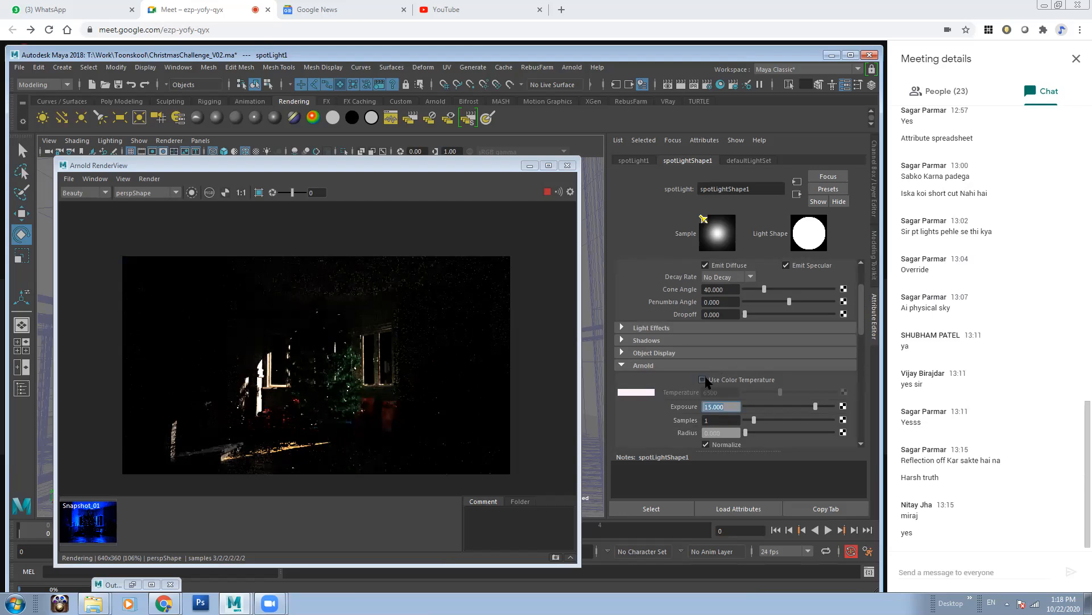
left_click(704, 379)
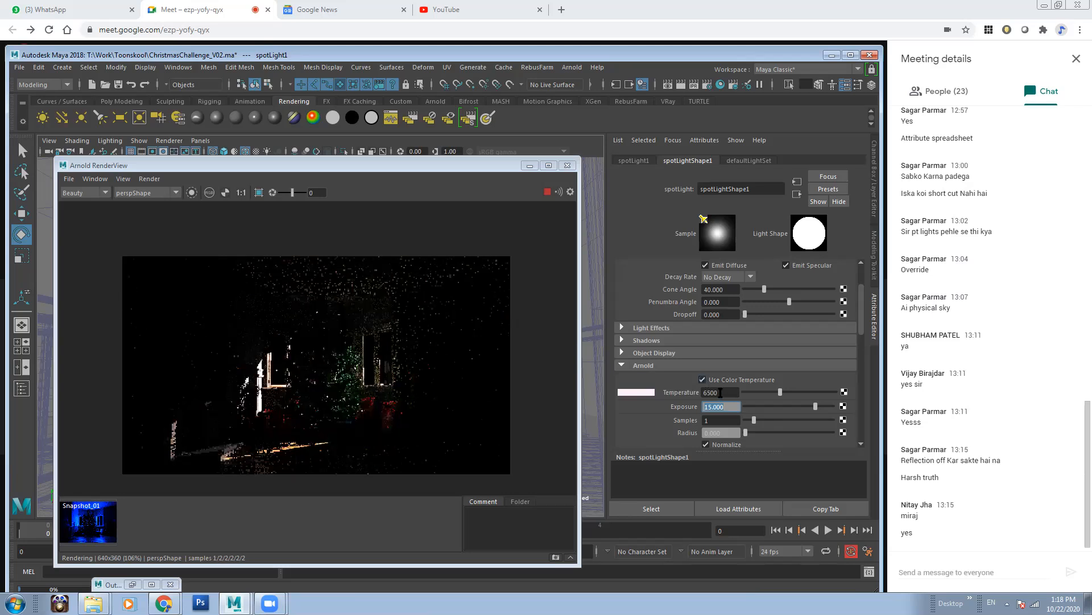
left_click_drag(724, 392, 688, 394)
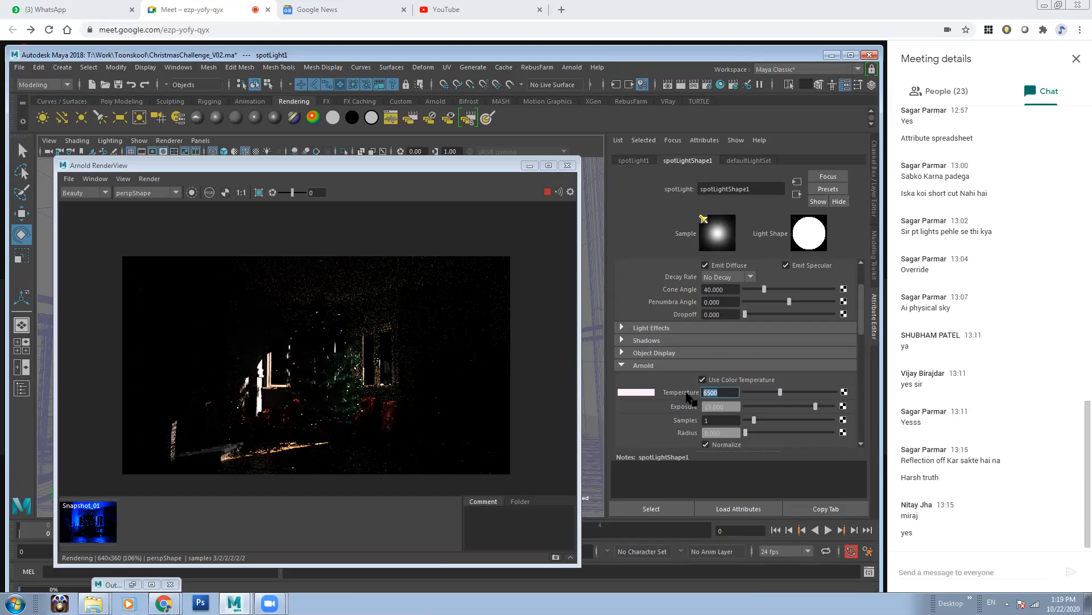
type("12500")
key("Return")
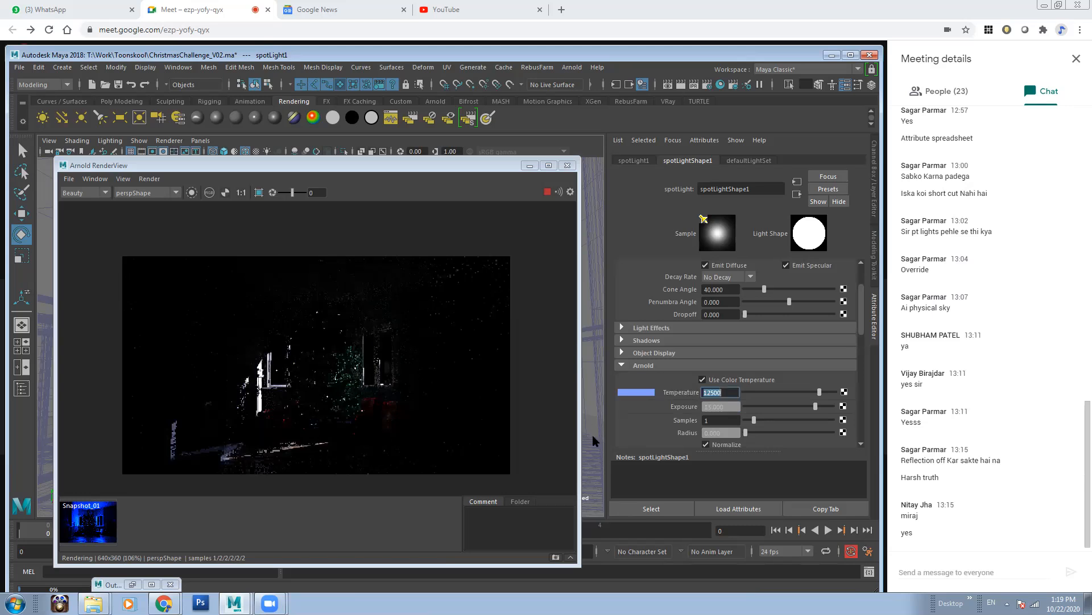
left_click(703, 379)
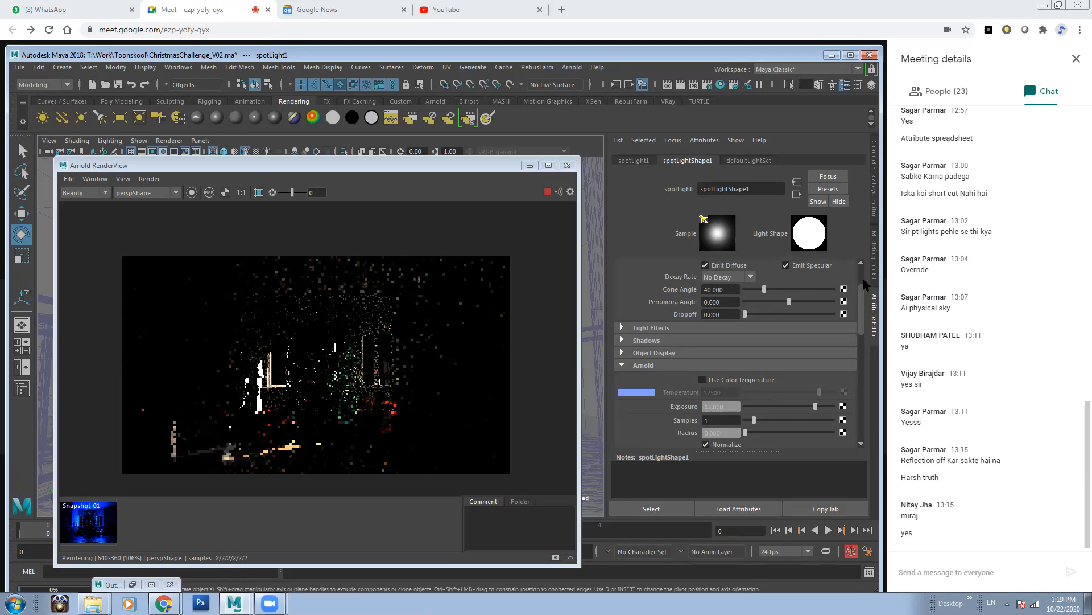
Step: Tint the spot light blue with a hue of about 217 and a saturation of about 0.7
scroll(864, 276, "up", 3)
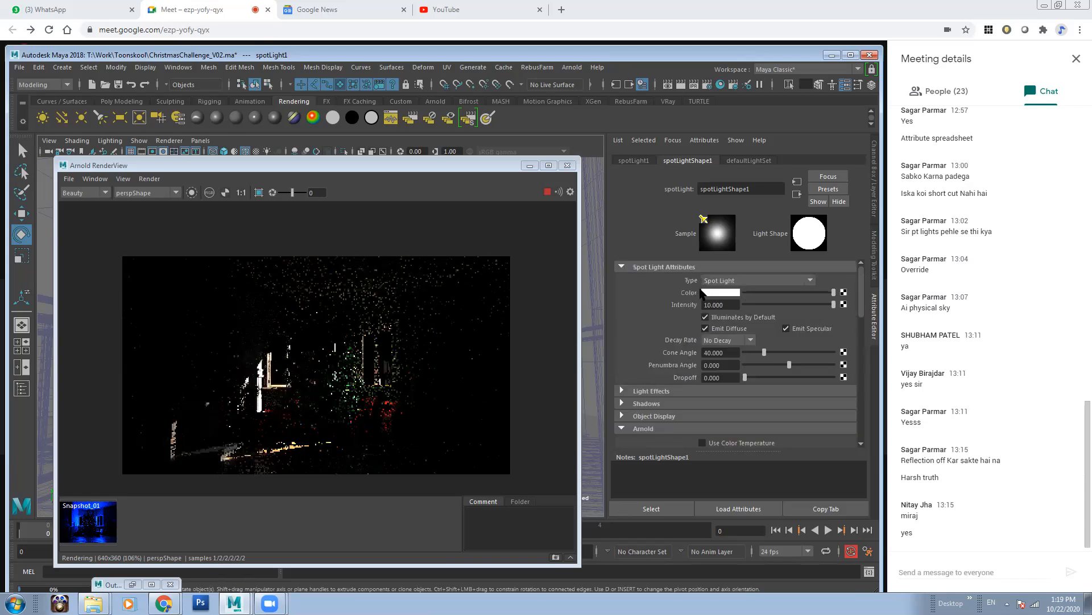
left_click(718, 293)
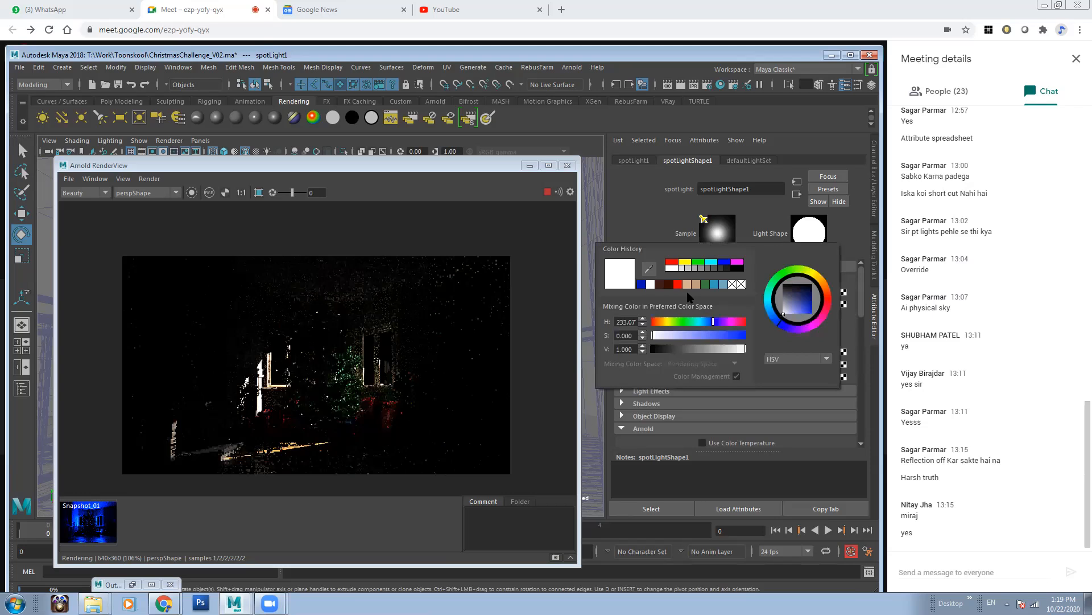
left_click(747, 334)
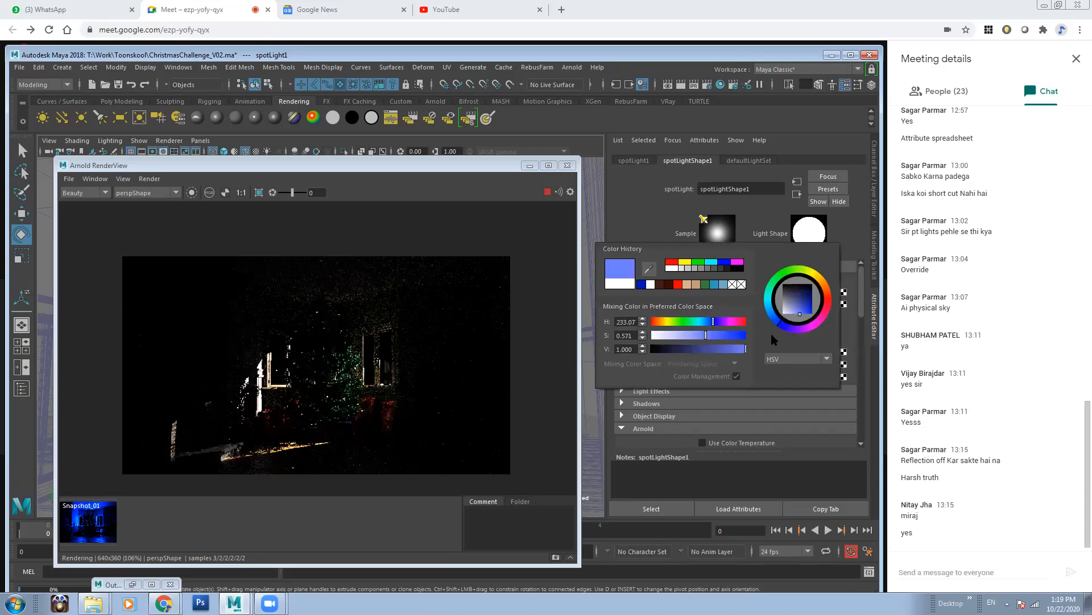
left_click(705, 335)
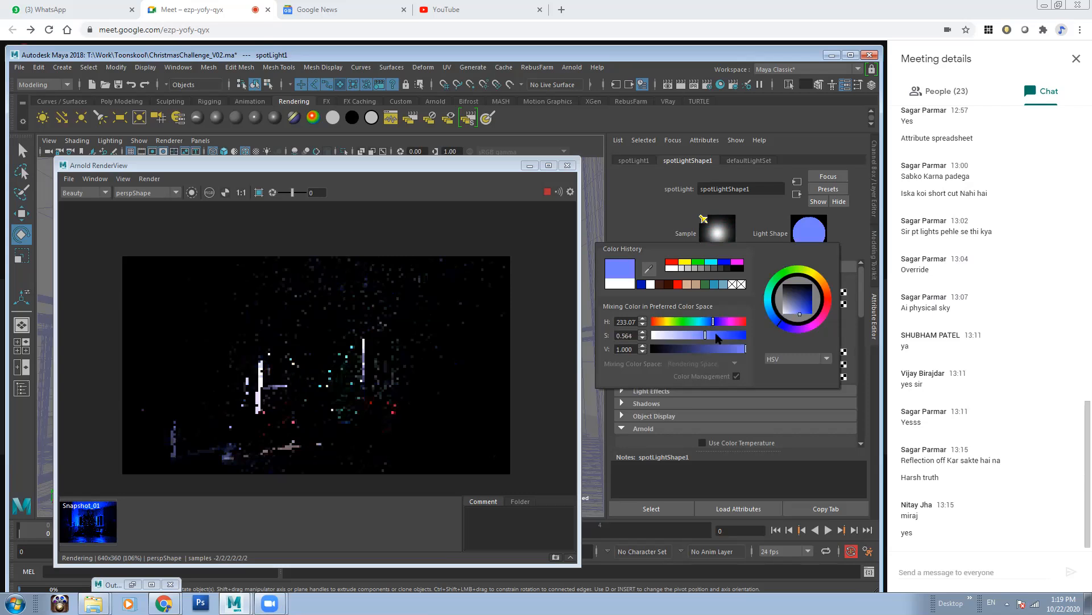
left_click(718, 335)
left_click(721, 335)
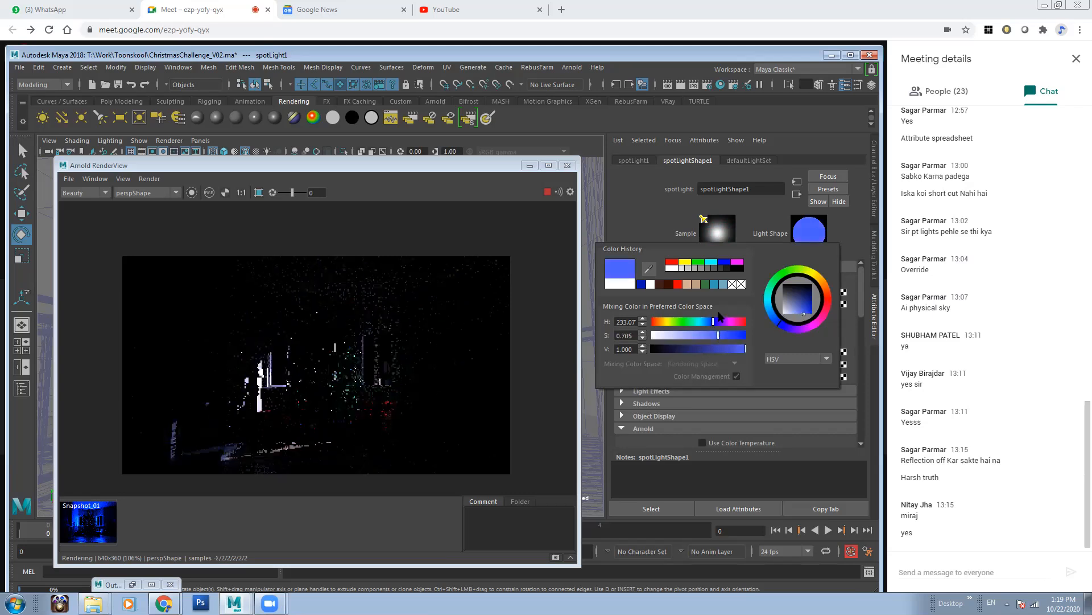
left_click(708, 322)
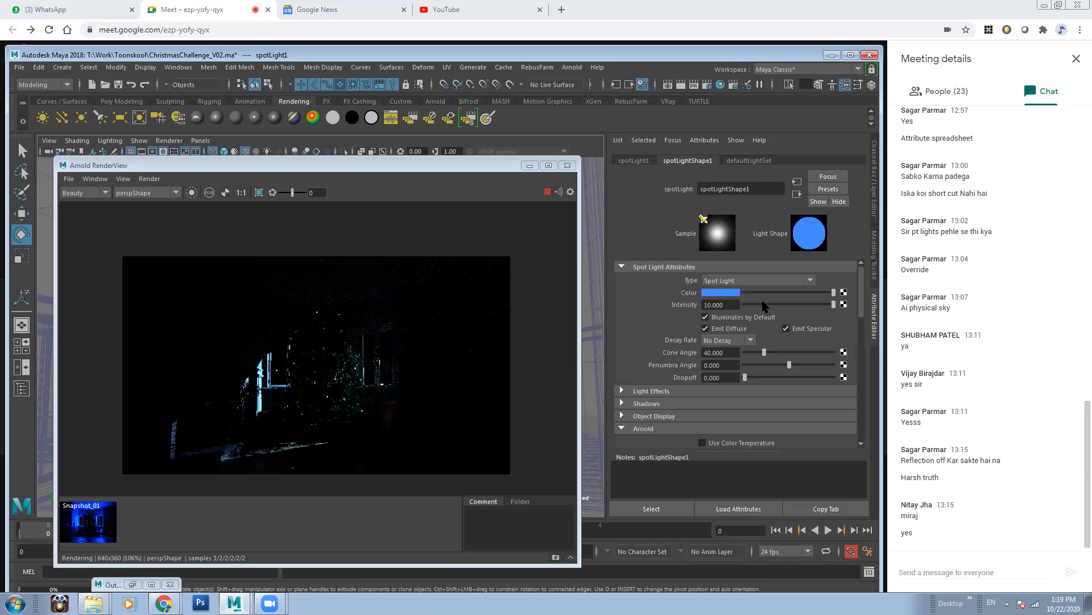
Step: Deepen the spot light's blue by raising its saturation to about 0.88 and shifting the hue slightly away from cyan
left_click(723, 292)
left_click_drag(755, 373, 768, 374)
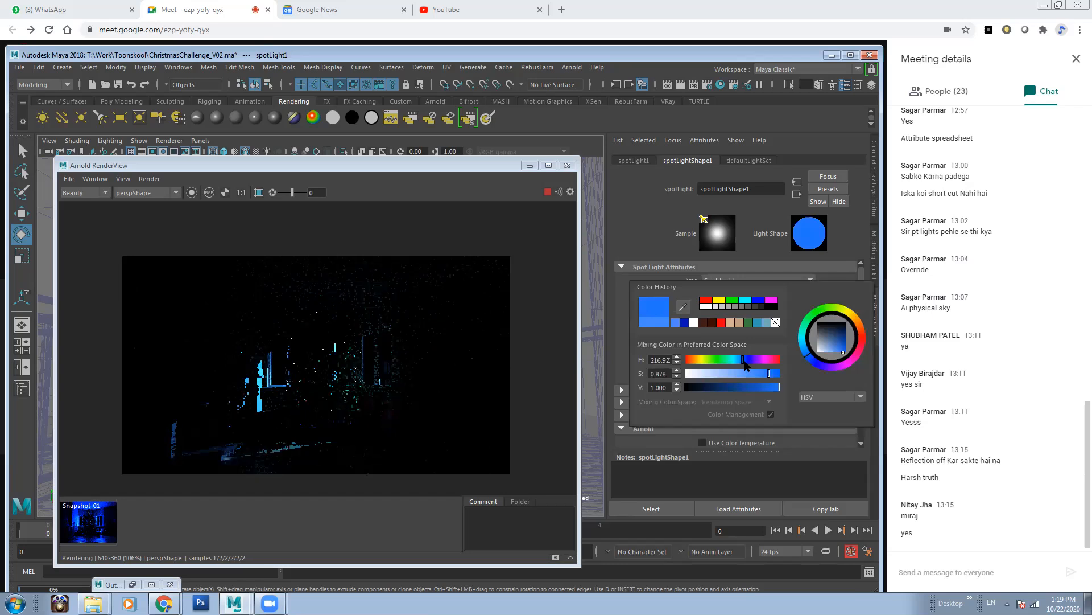
left_click_drag(744, 362, 746, 361)
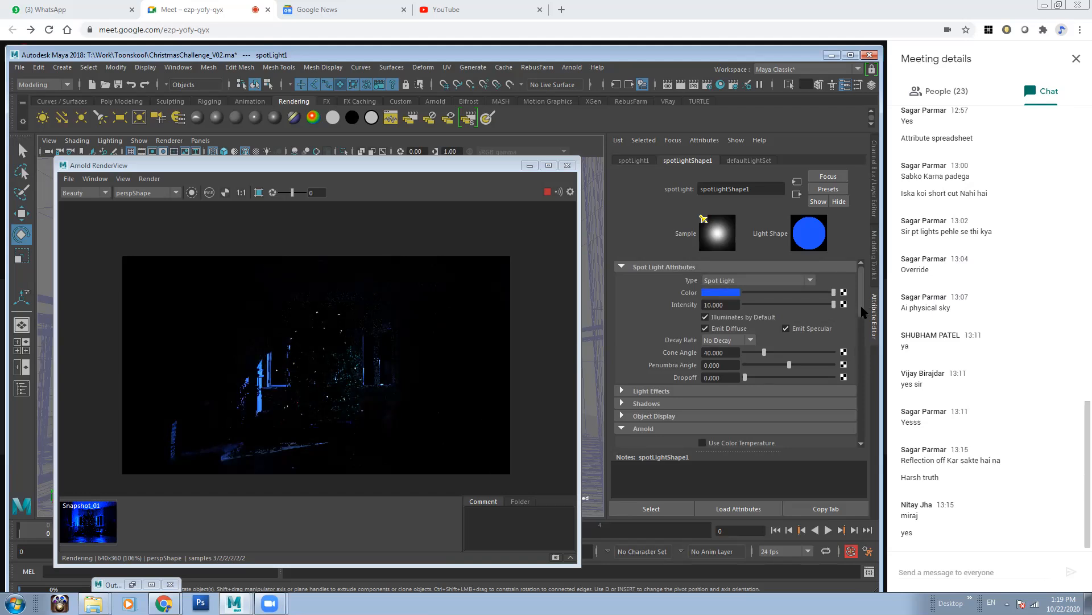
Step: Set the spot light's Arnold radius to 0.25 and stop the live render
scroll(864, 313, "down", 1)
left_click(861, 349)
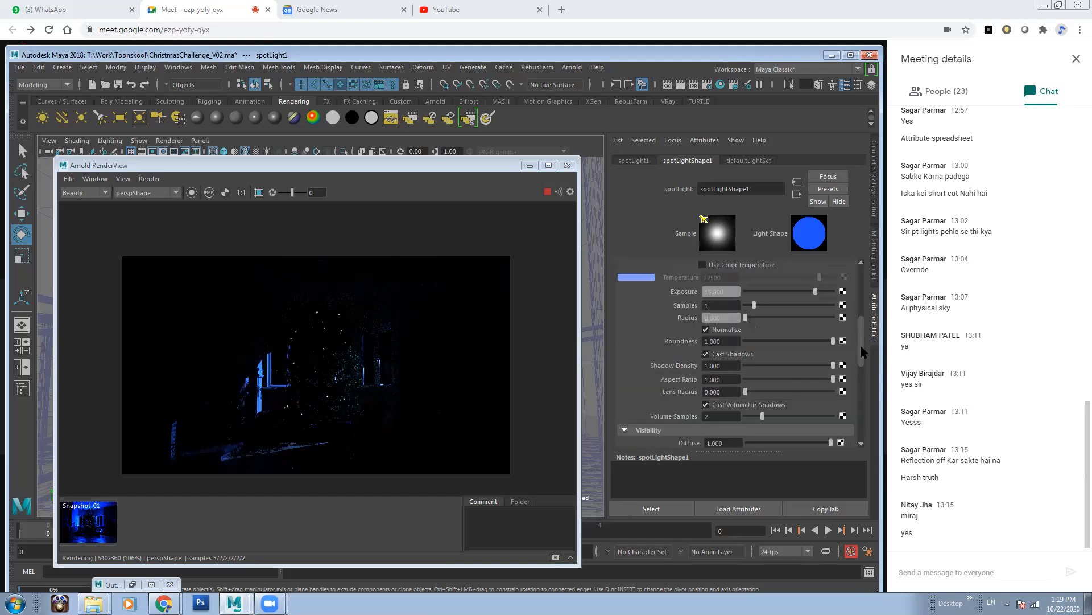
left_click(731, 317)
type("0.15")
key("Return")
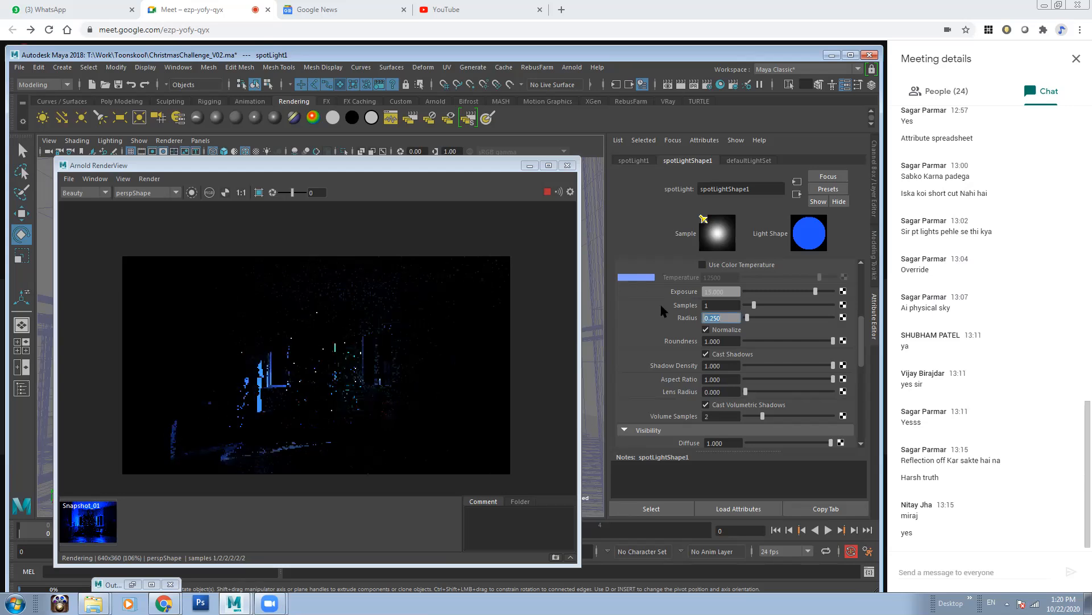
left_click(549, 192)
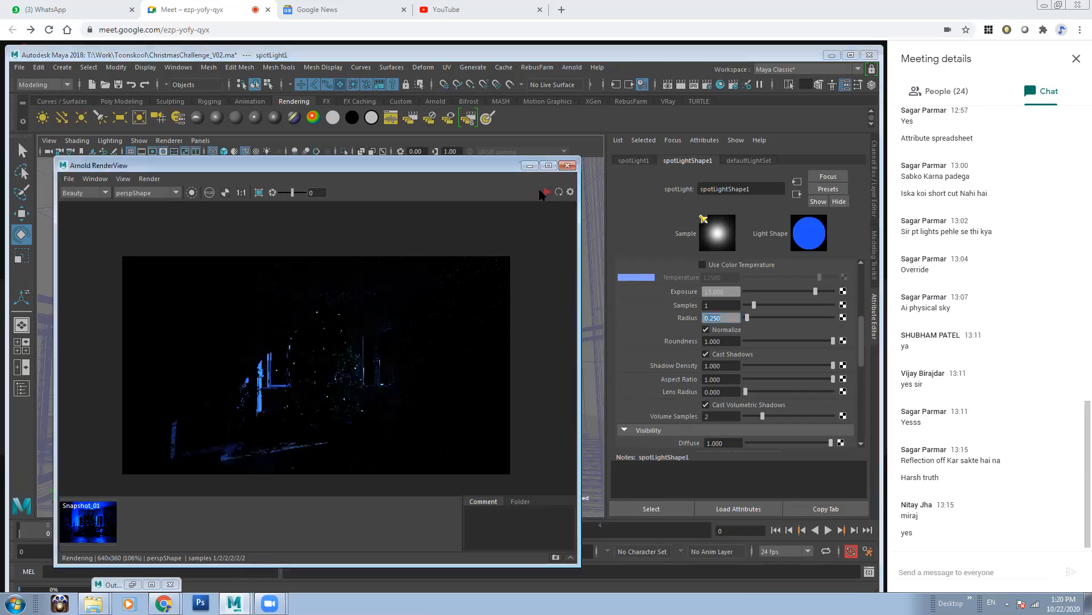
Step: Rename the spot light as Moon_Light in the Outliner
left_click(530, 165)
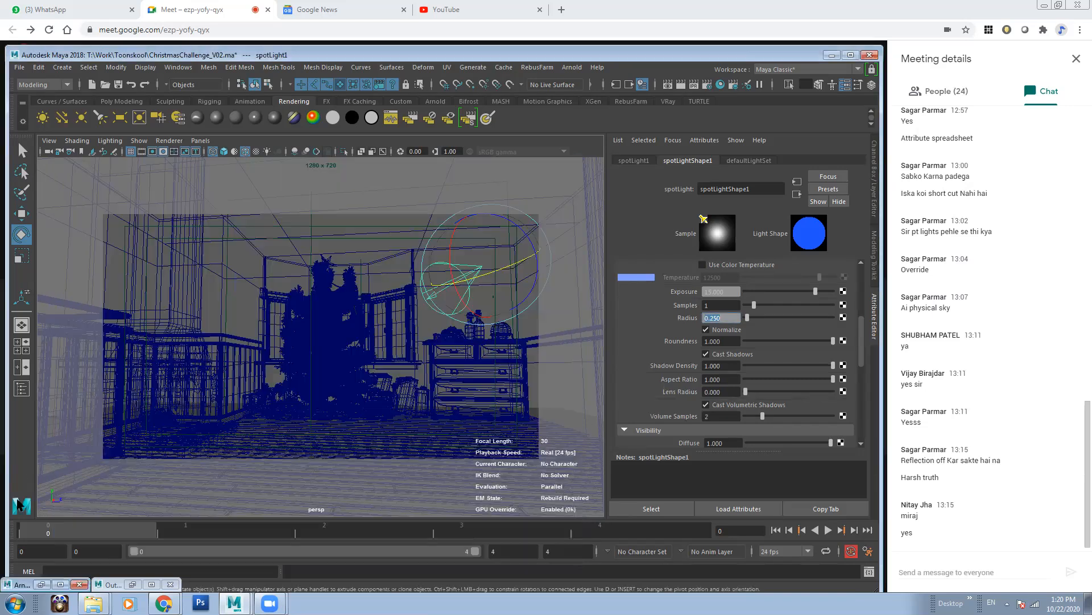
left_click(132, 584)
left_click_drag(448, 394, 387, 159)
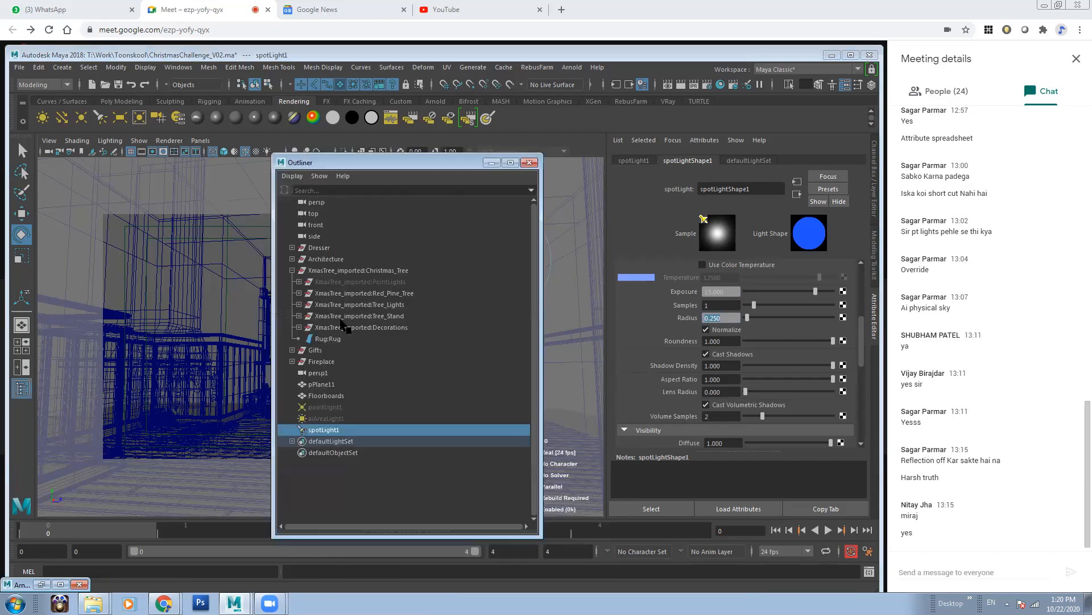
double_click(329, 430)
type("M")
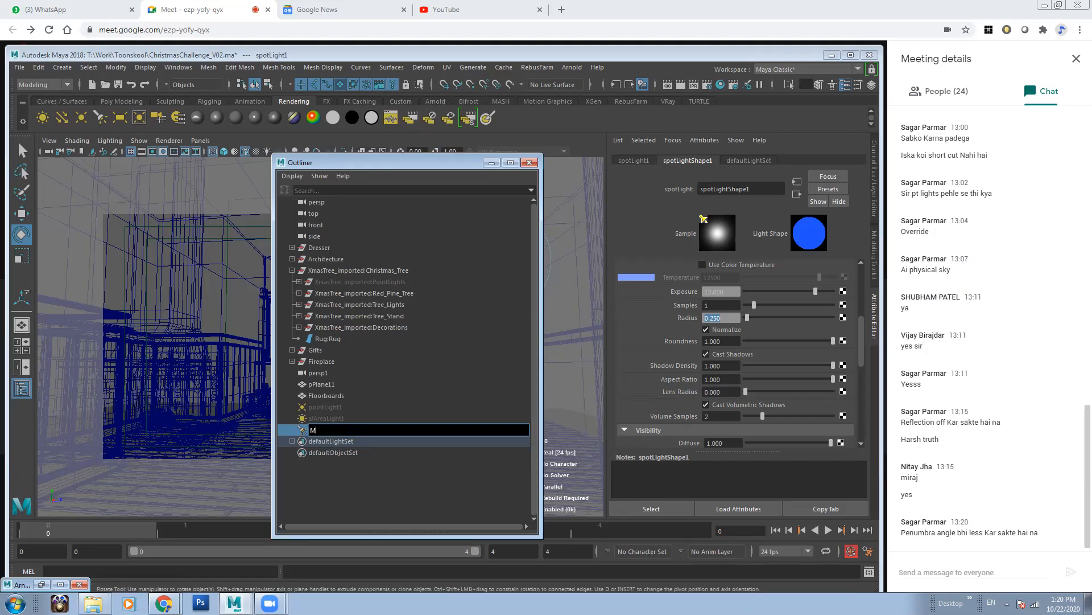
type("oon_Light")
key("Return")
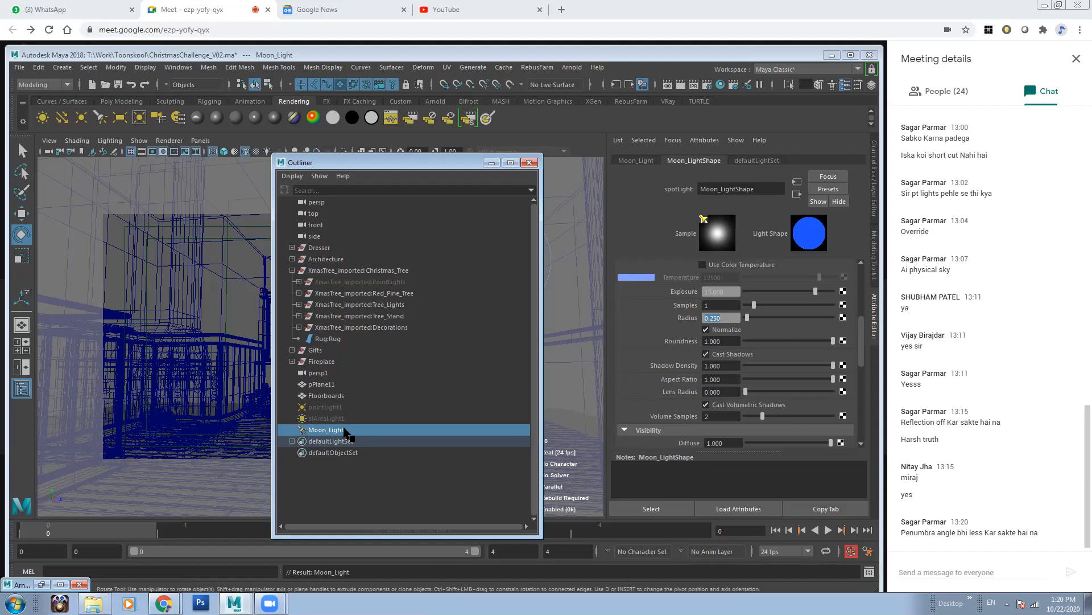
Step: Unhide the area light aiAreaLight1 and start the live Arnold render with both lights
left_click(351, 418)
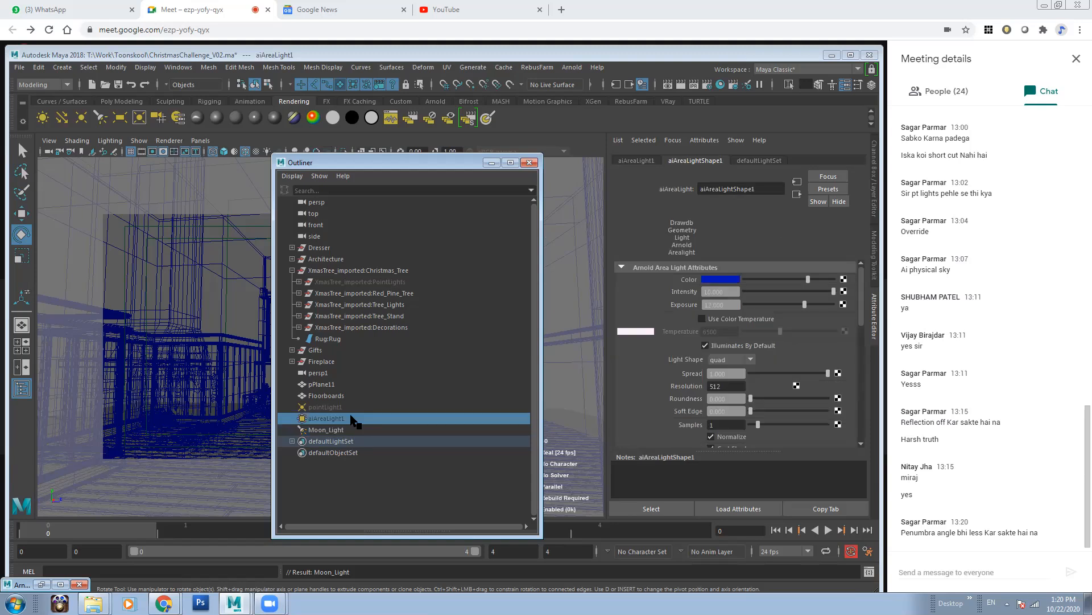
key("shift+h")
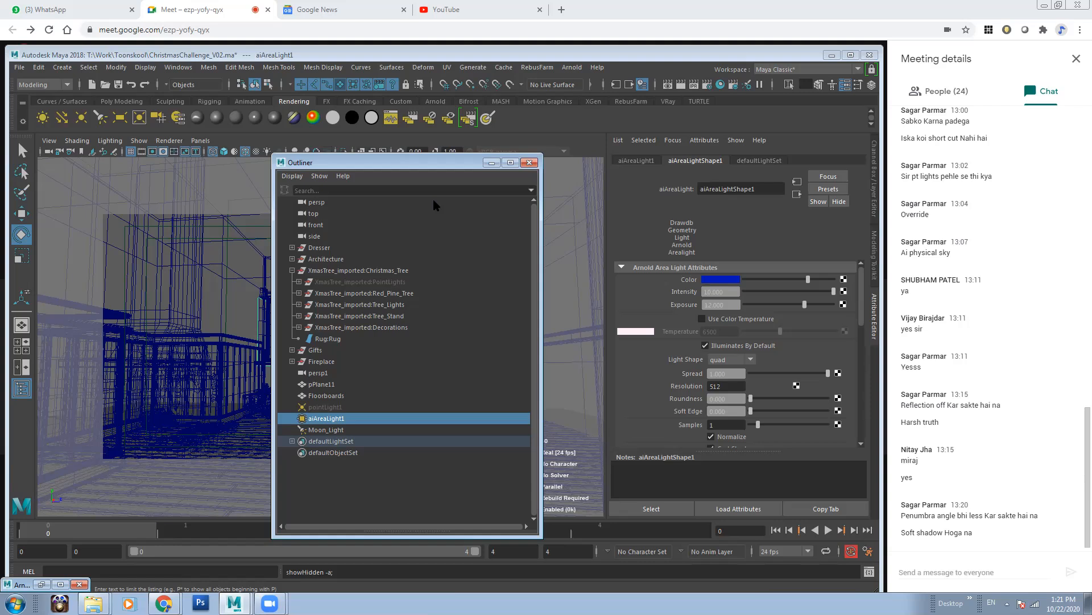
left_click(492, 163)
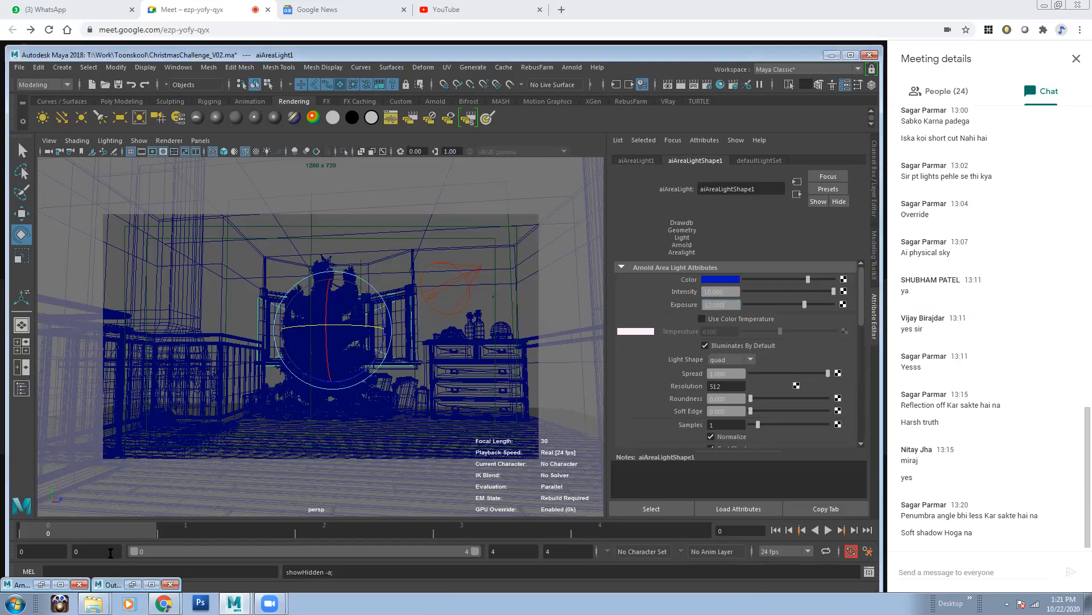
left_click(41, 584)
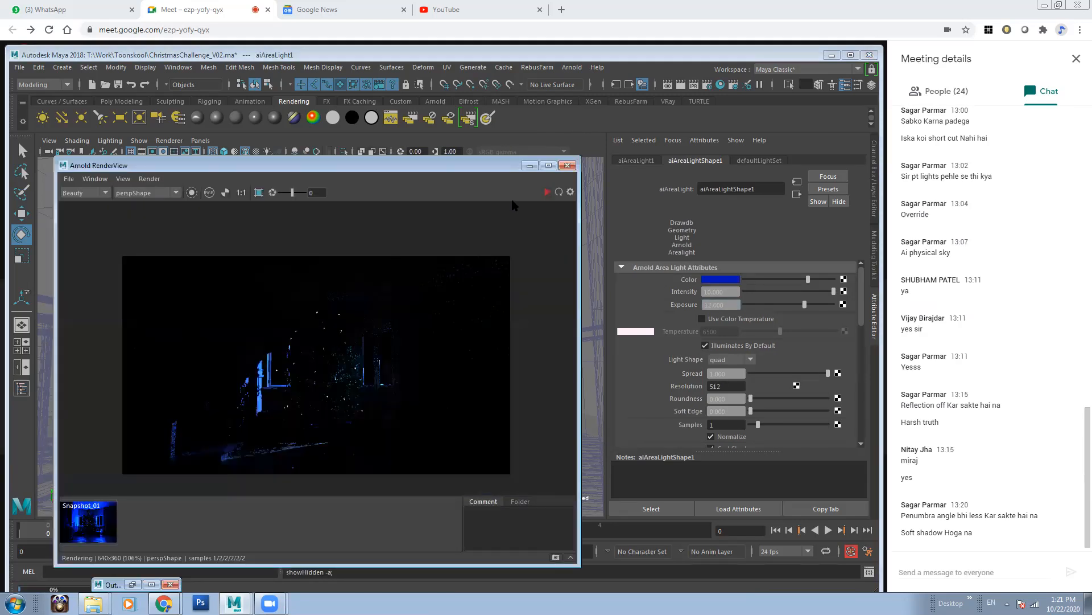
left_click(547, 191)
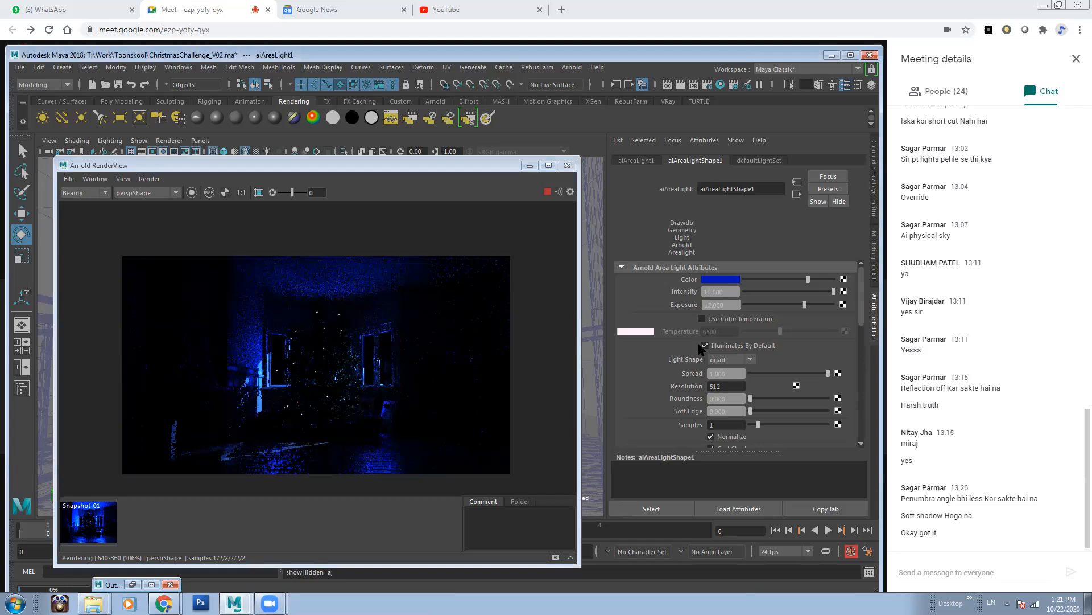
Step: Try an exposure of 15 on the area light and return it to 12
key("Tab")
type("15")
key("Return")
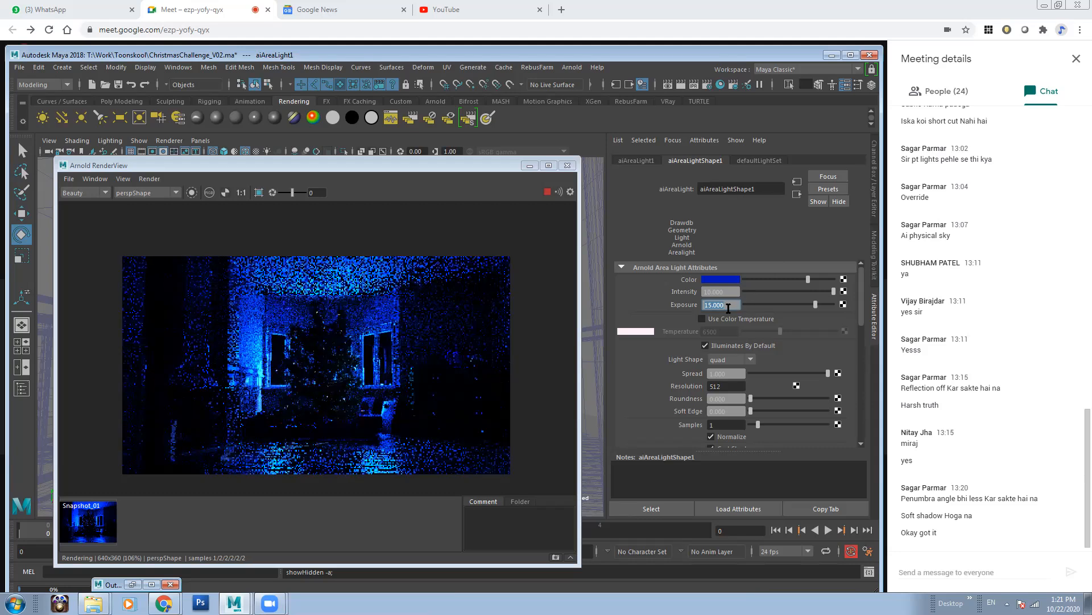
type("12")
key("Return")
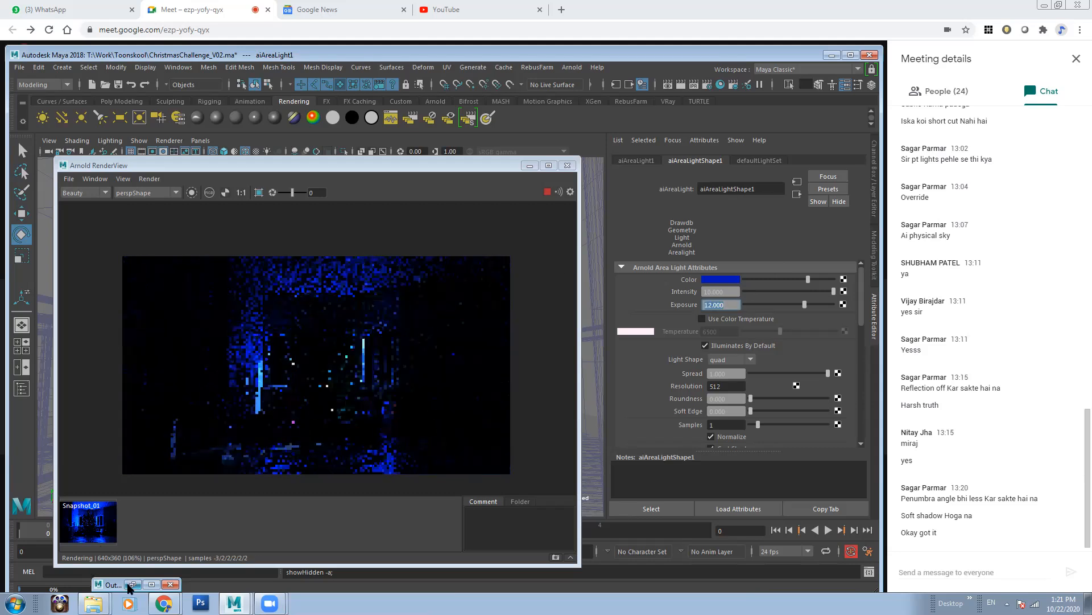
Step: Select Moon_Light in the Outliner and set its intensity to 15
left_click(132, 585)
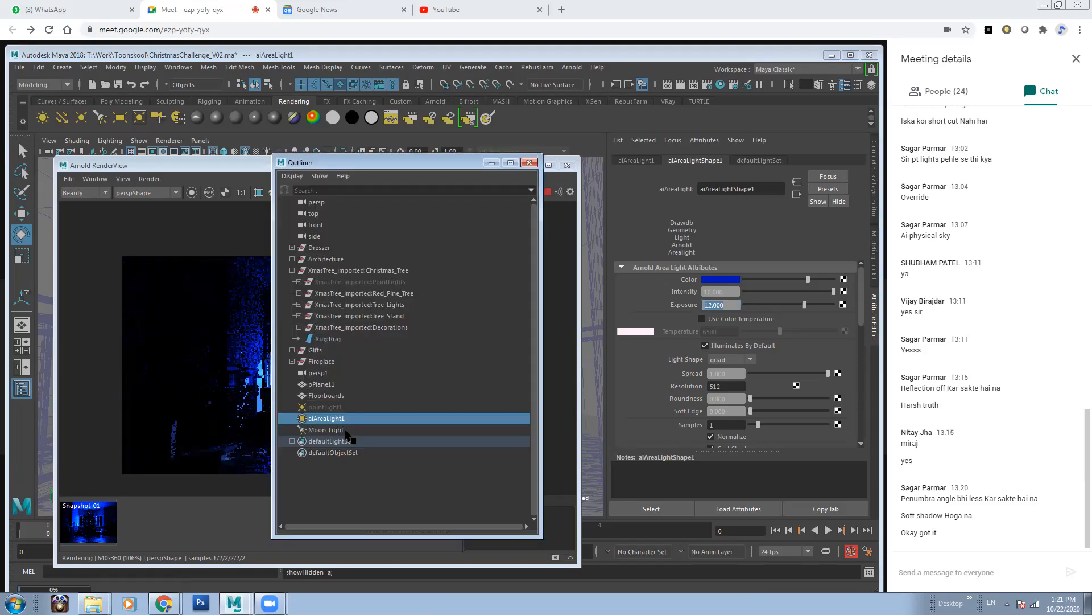
left_click(342, 430)
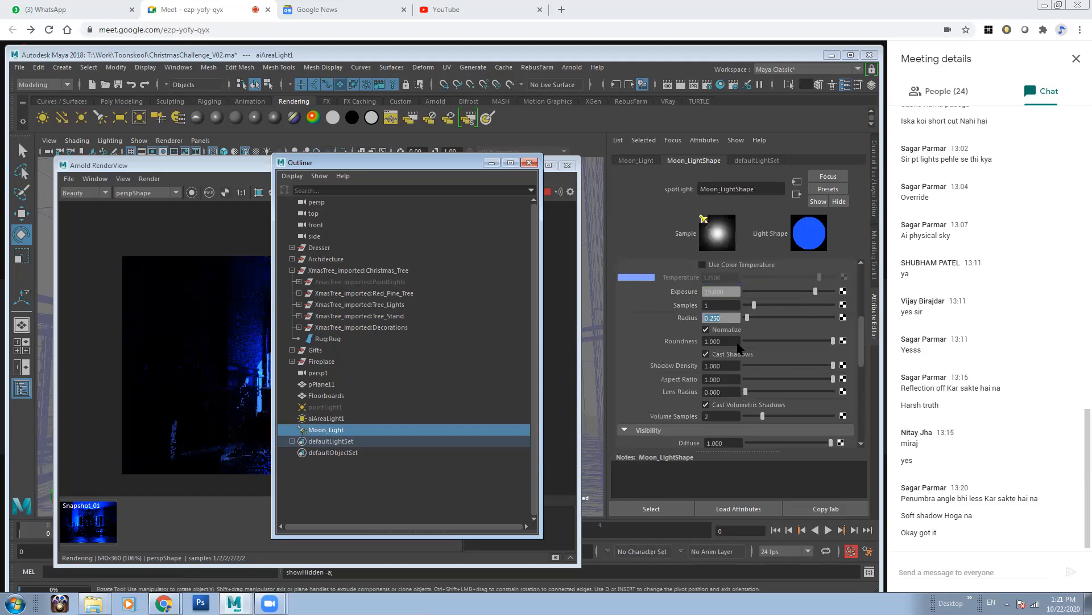
left_click_drag(729, 292, 695, 294)
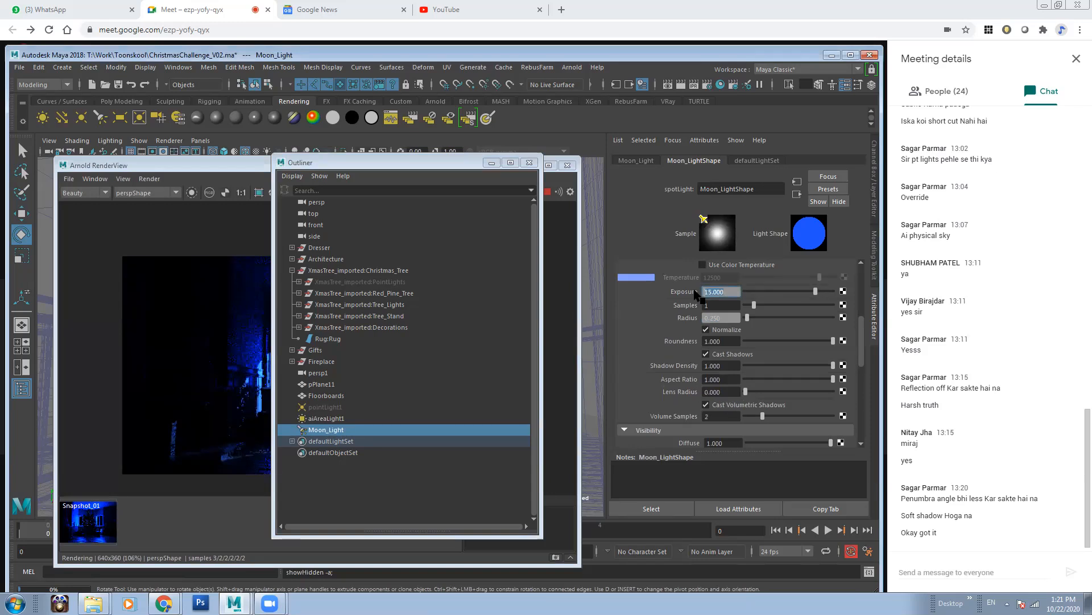
scroll(789, 305, "up", 5)
left_click_drag(735, 269, 687, 269)
type("15")
key("Return")
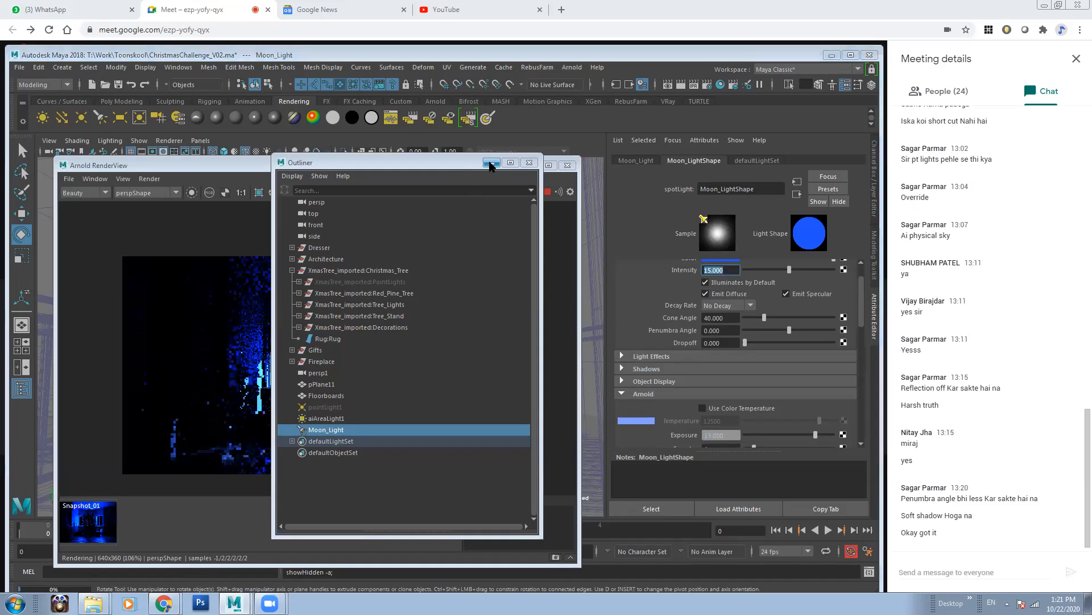
left_click(492, 163)
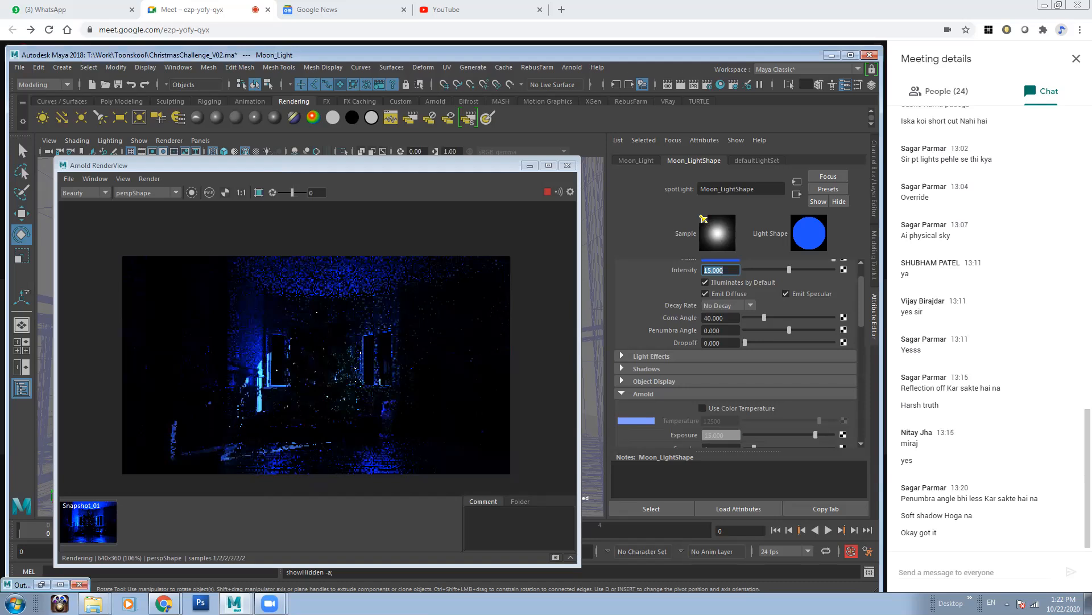
Step: Set Moon_Light's Arnold exposure to 12
left_click(721, 435)
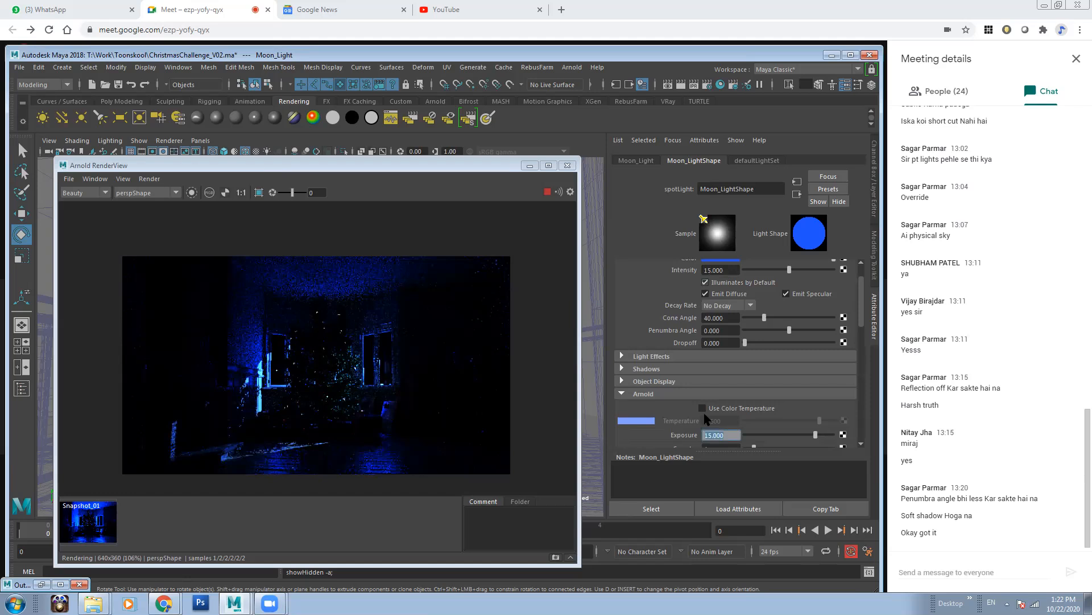
type("12")
key("Return")
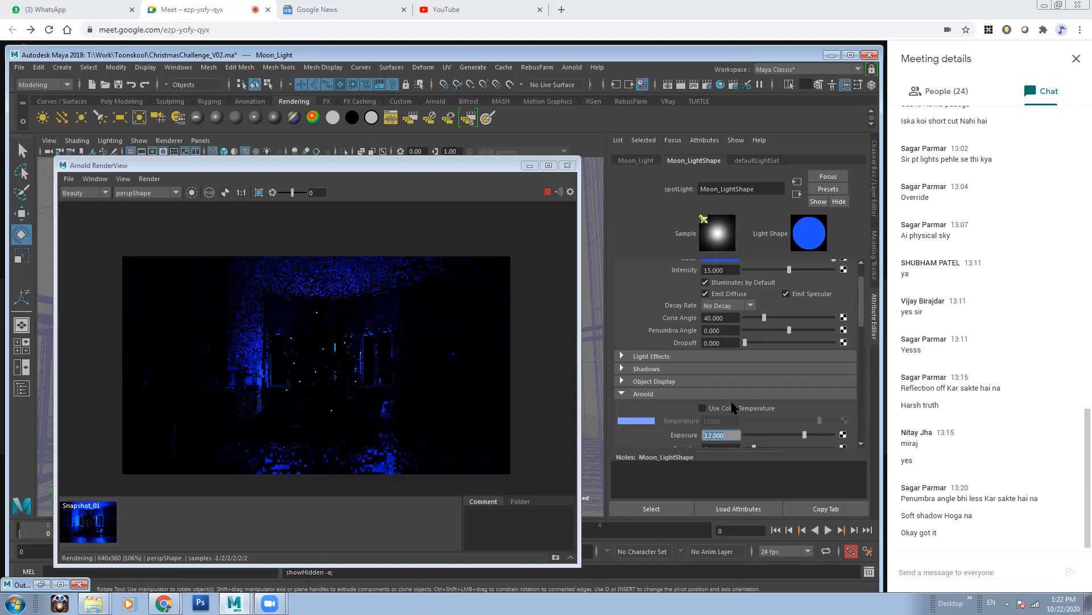
left_click(710, 435)
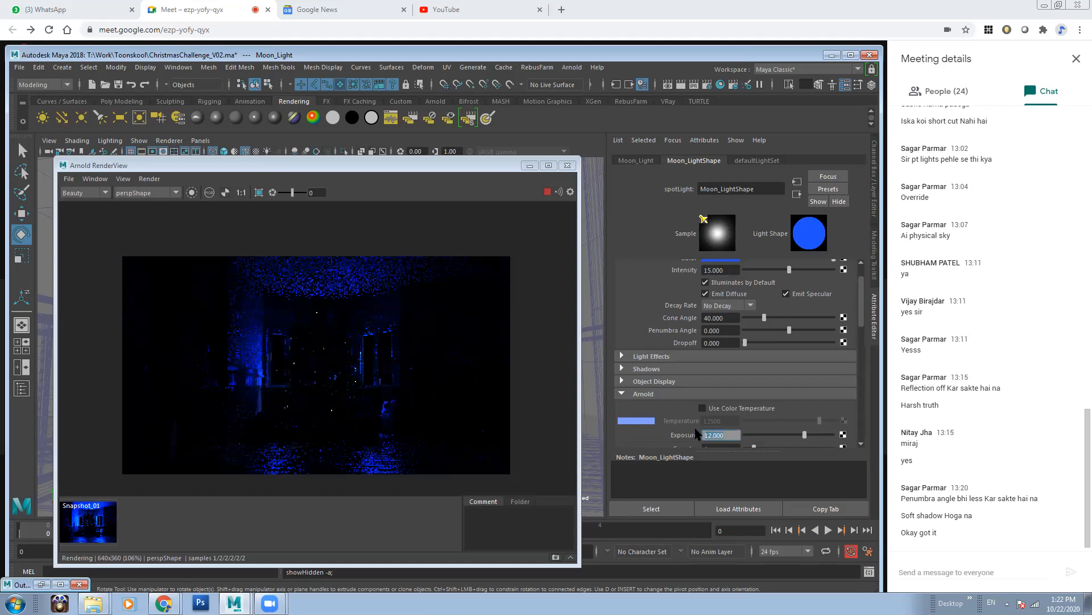
Step: Set Moon_Light's Arnold exposure to 15 and lower its intensity through 14 and 12 to 10
type("15")
key("Return")
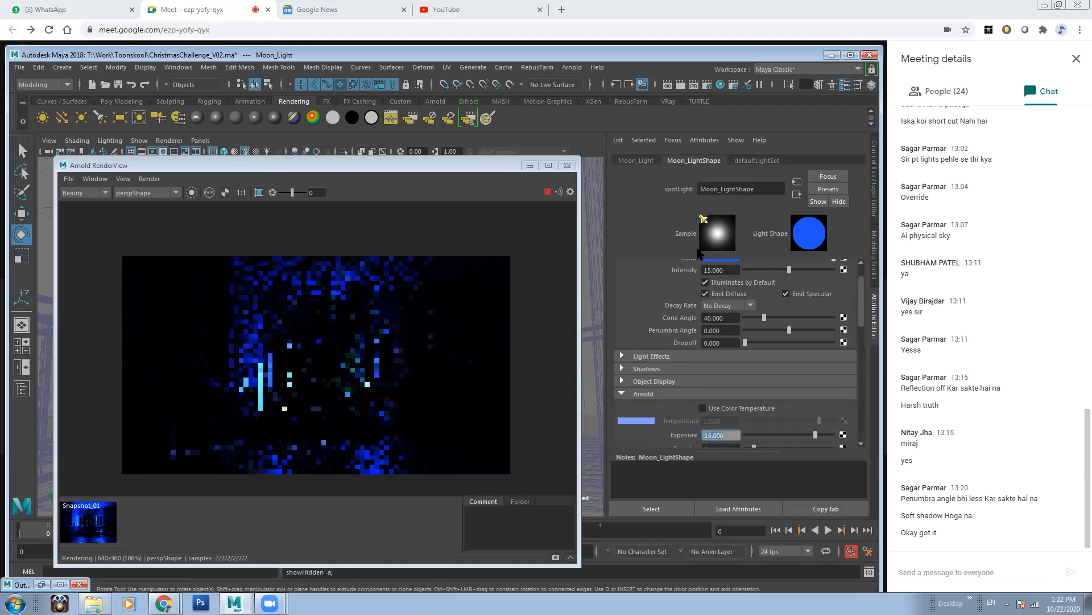
left_click(720, 270)
type("14")
key("Return")
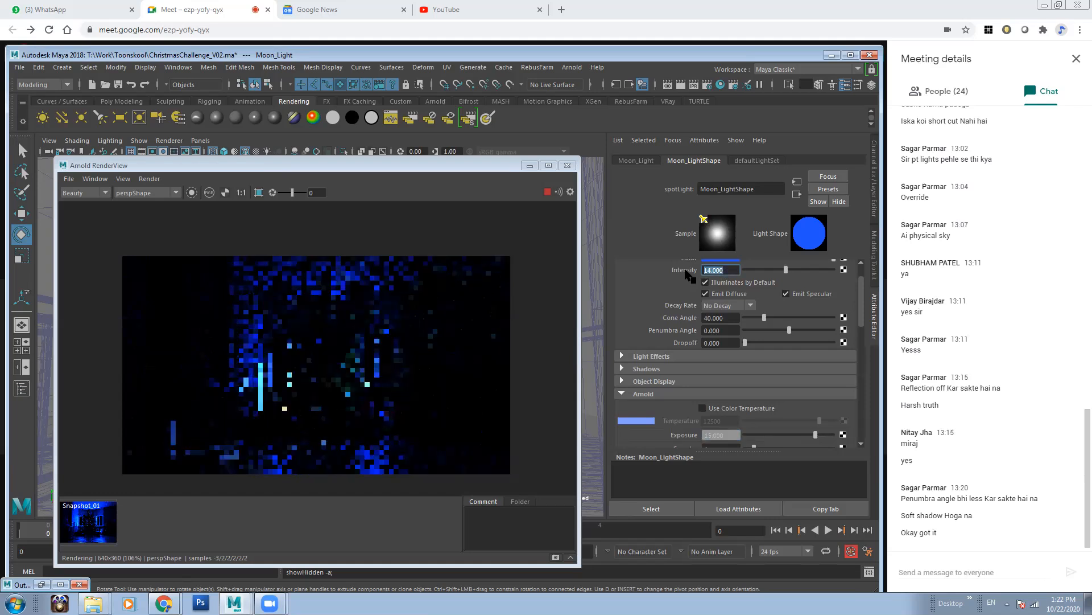
type("12")
key("Return")
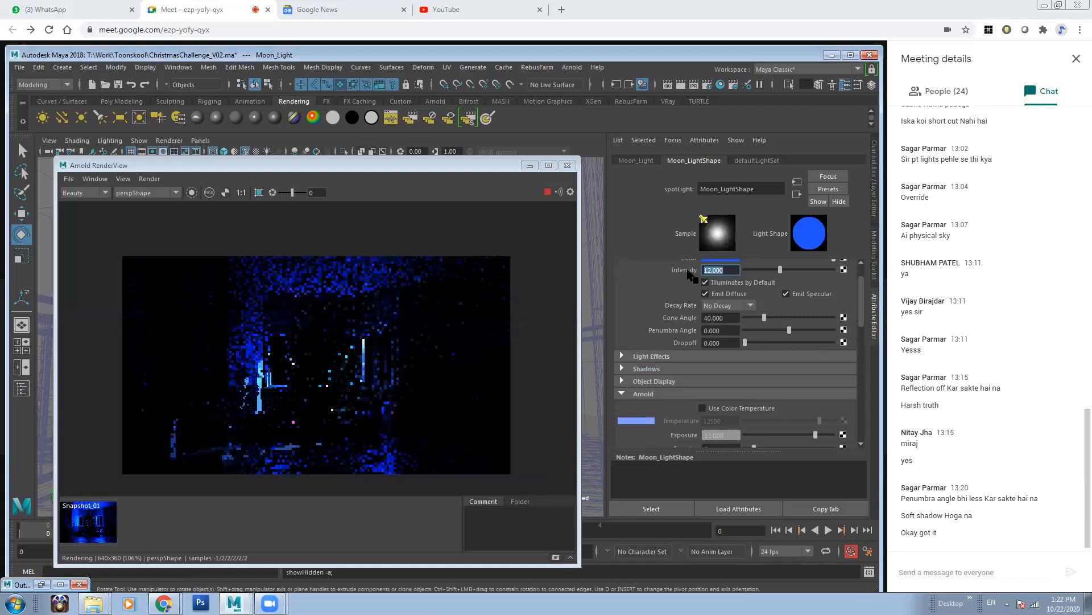
type("10")
key("Return")
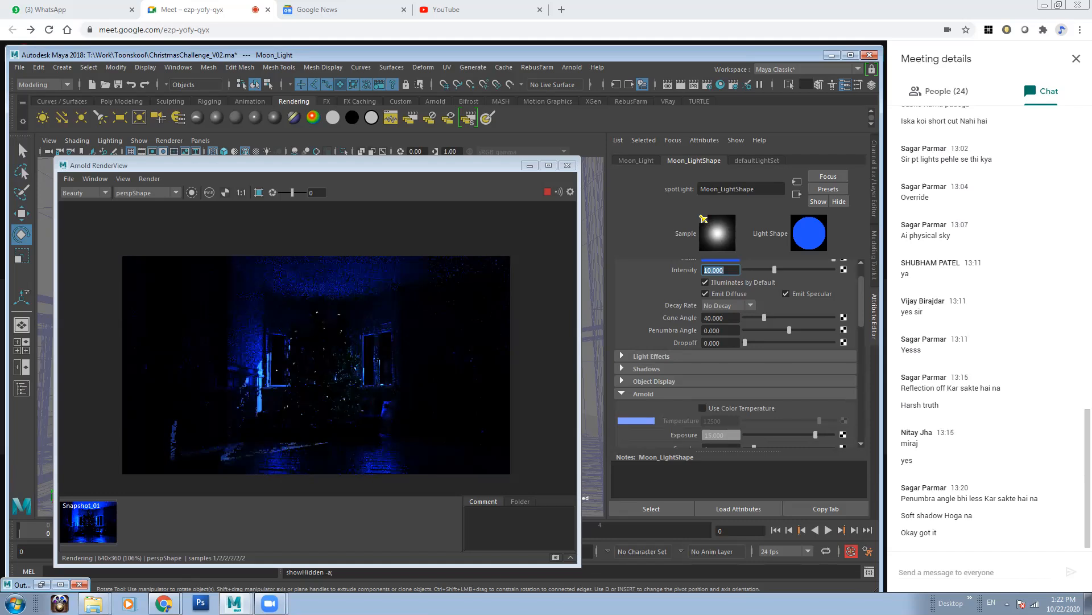
Step: Minimise the render view and select the glass panes of the bay window's two side windows to inspect them
left_click(529, 166)
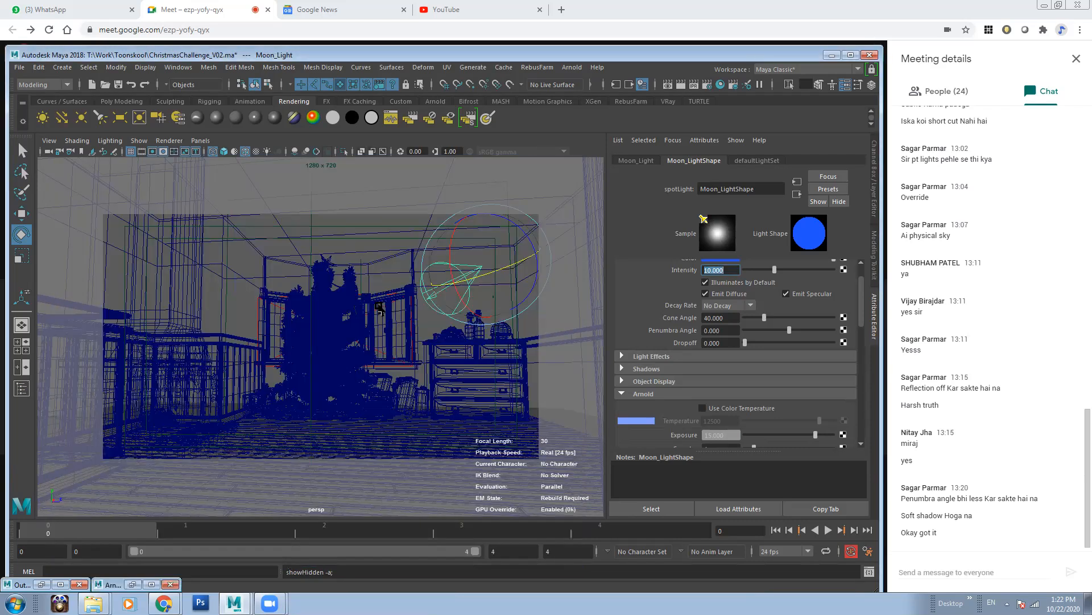
left_click(379, 309)
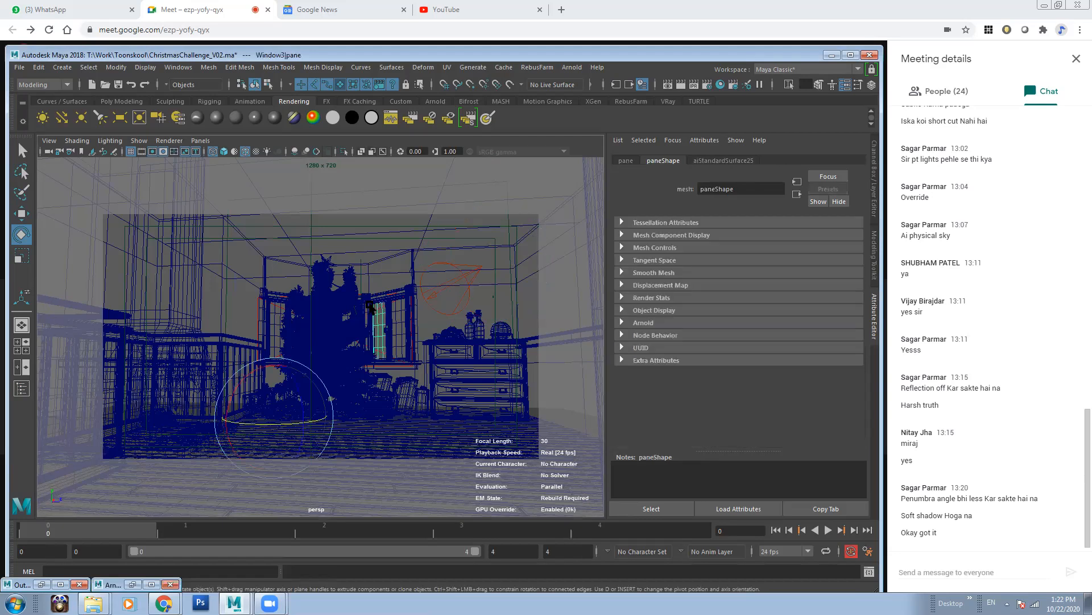
left_click(259, 302)
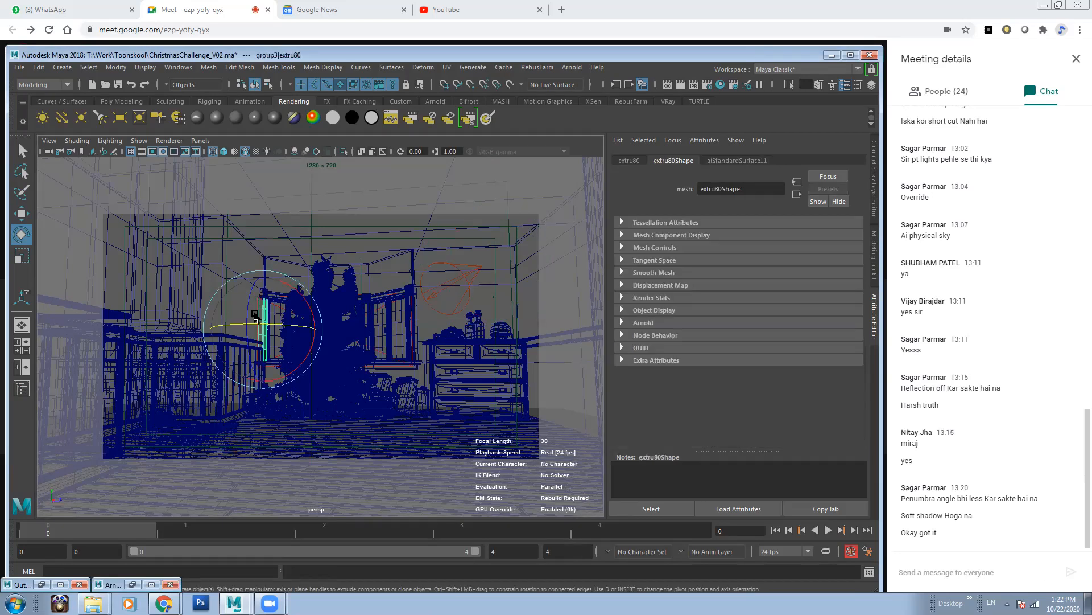
left_click(278, 307)
left_click(278, 306)
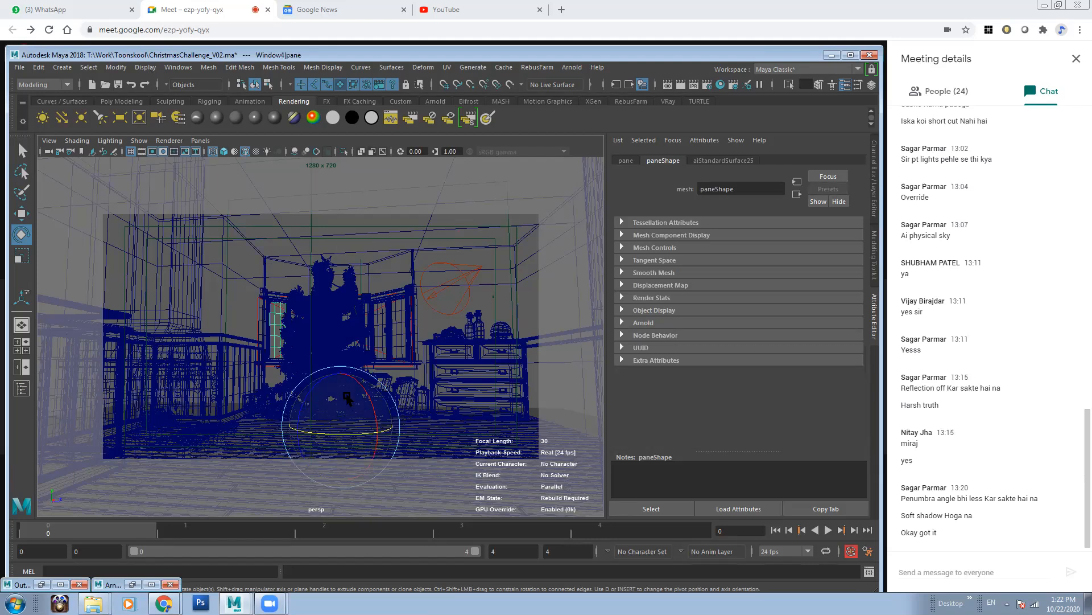
Step: Select aiAreaLight1 in the Outliner and examine its Visibility attributes
left_click(178, 68)
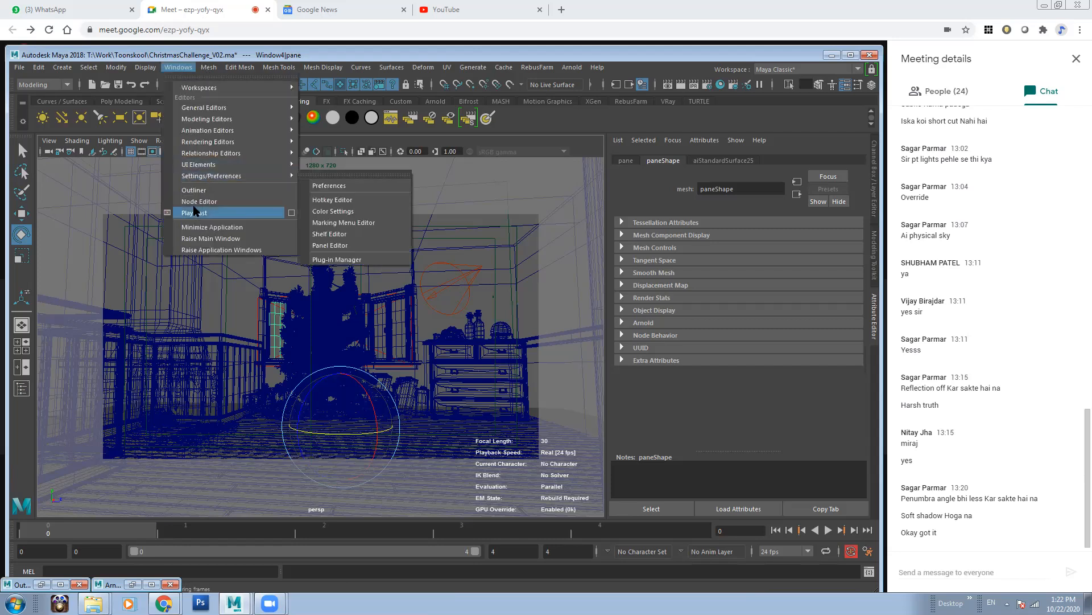
left_click(194, 190)
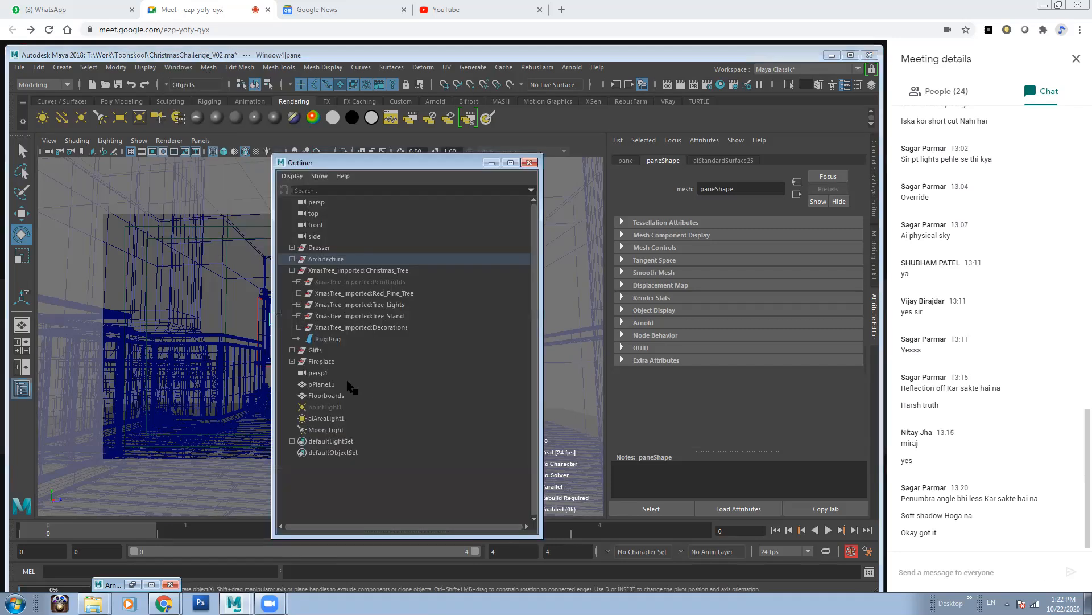
left_click(326, 419)
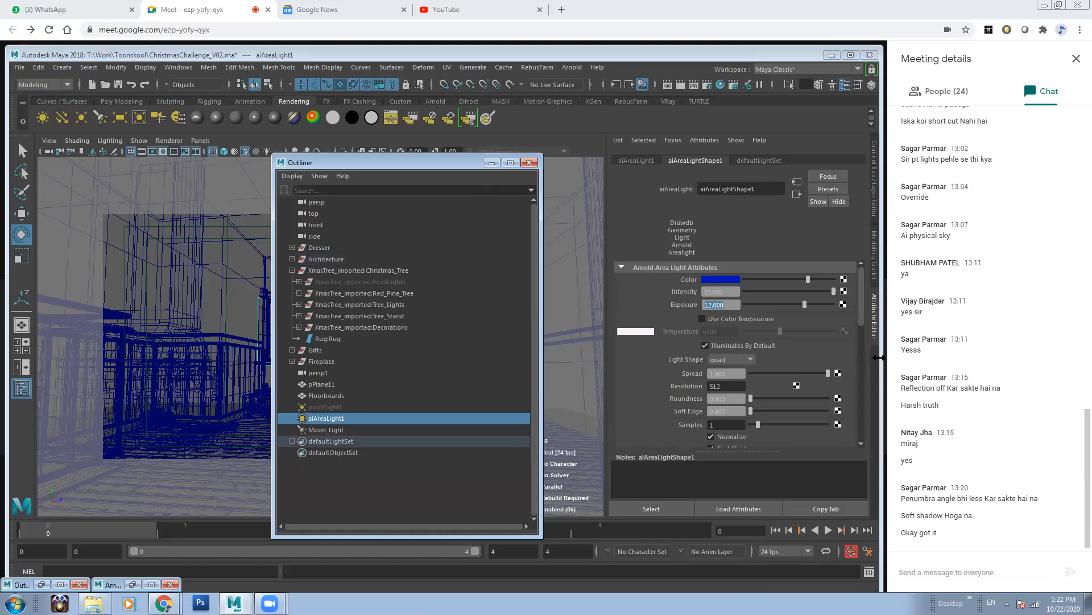
left_click_drag(862, 307, 666, 367)
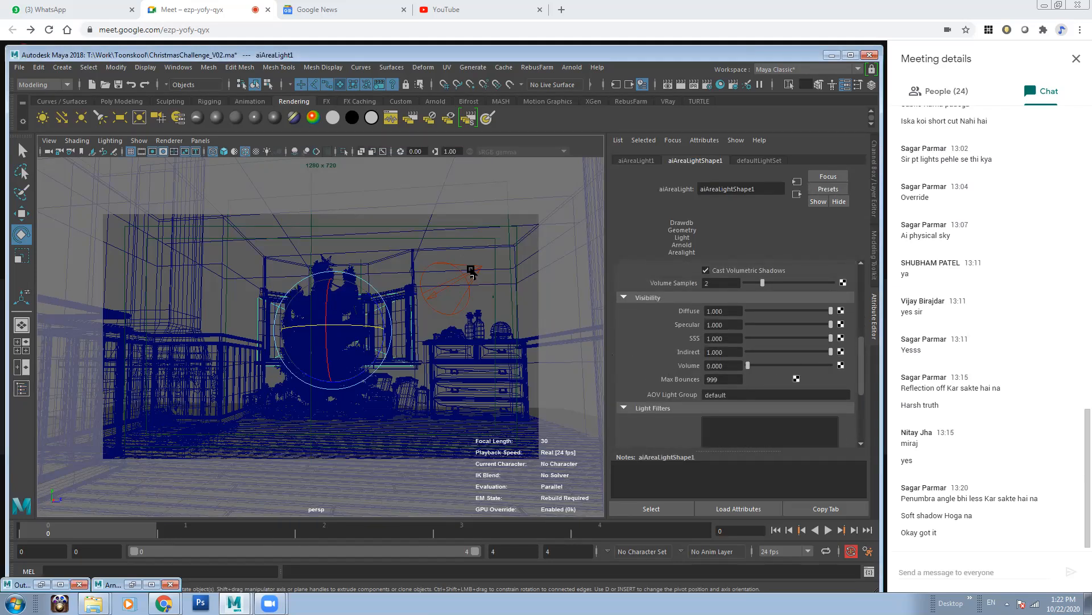
Step: Open the Render Settings for the Arnold renderer
left_click(707, 84)
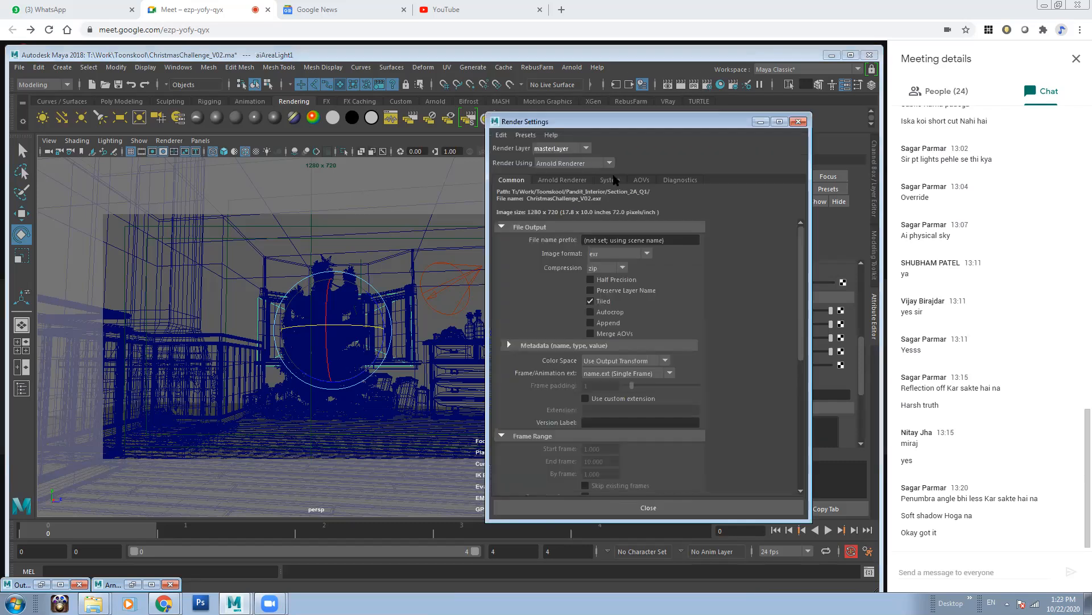
Step: In the Arnold render settings, assign a new aiAtmosphereVolume as the environment's atmosphere
left_click(580, 180)
left_click_drag(626, 128, 413, 126)
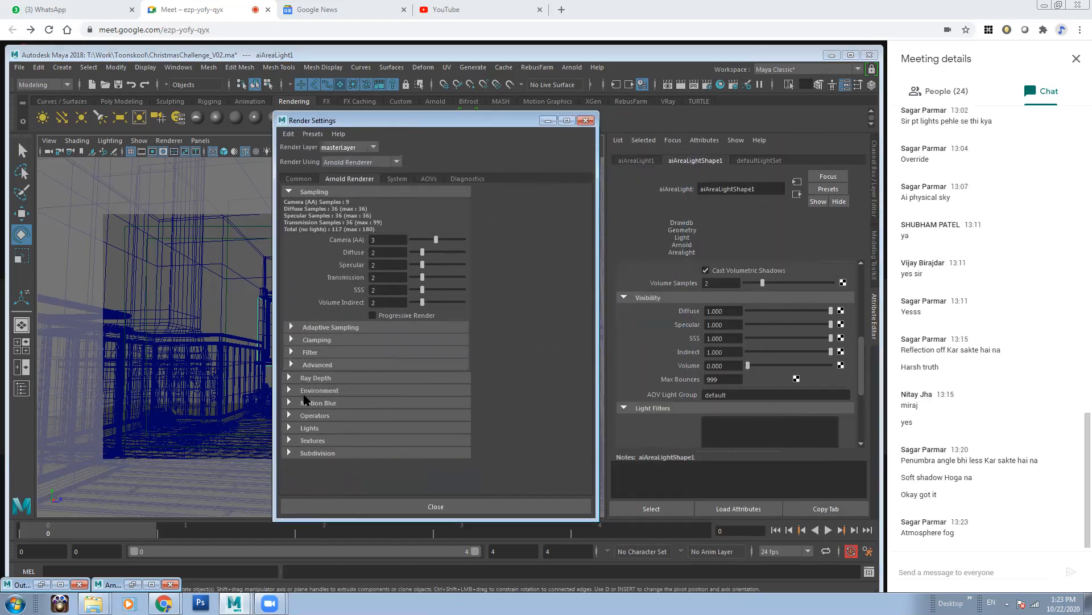
left_click(339, 392)
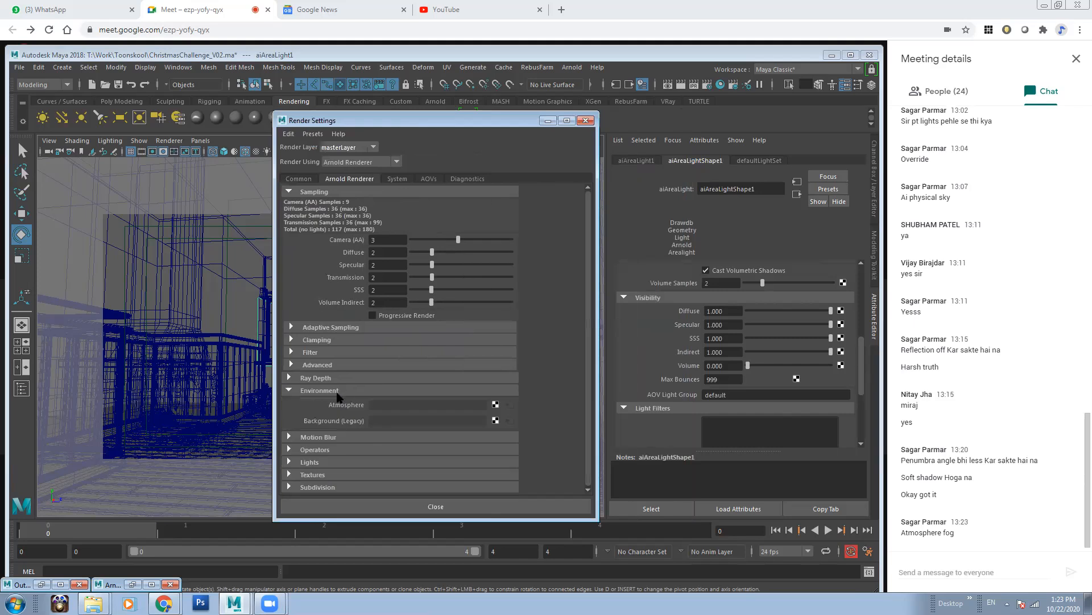
left_click(496, 405)
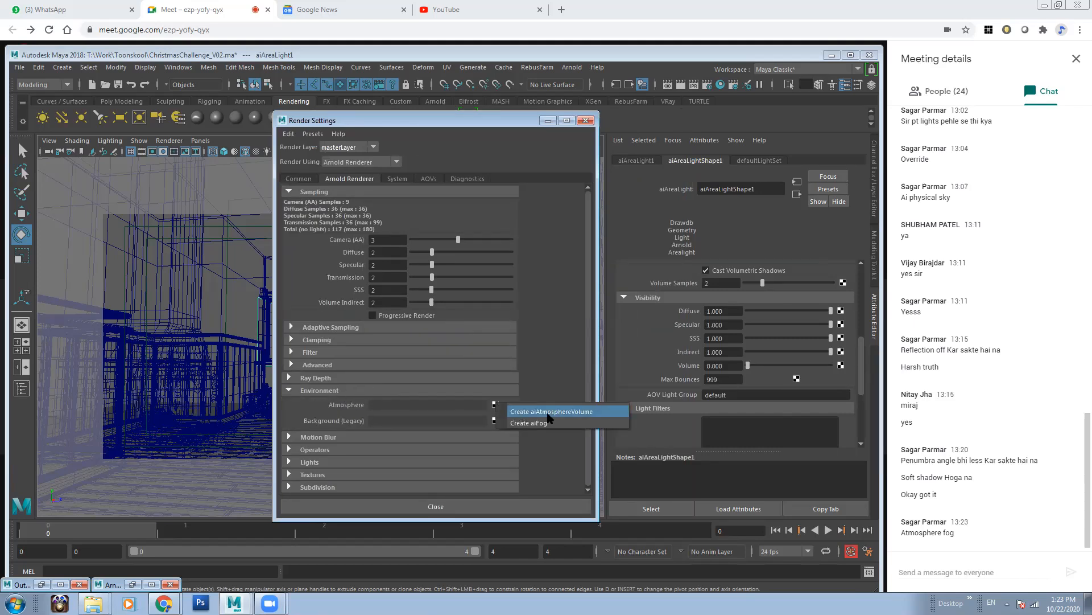
left_click(576, 413)
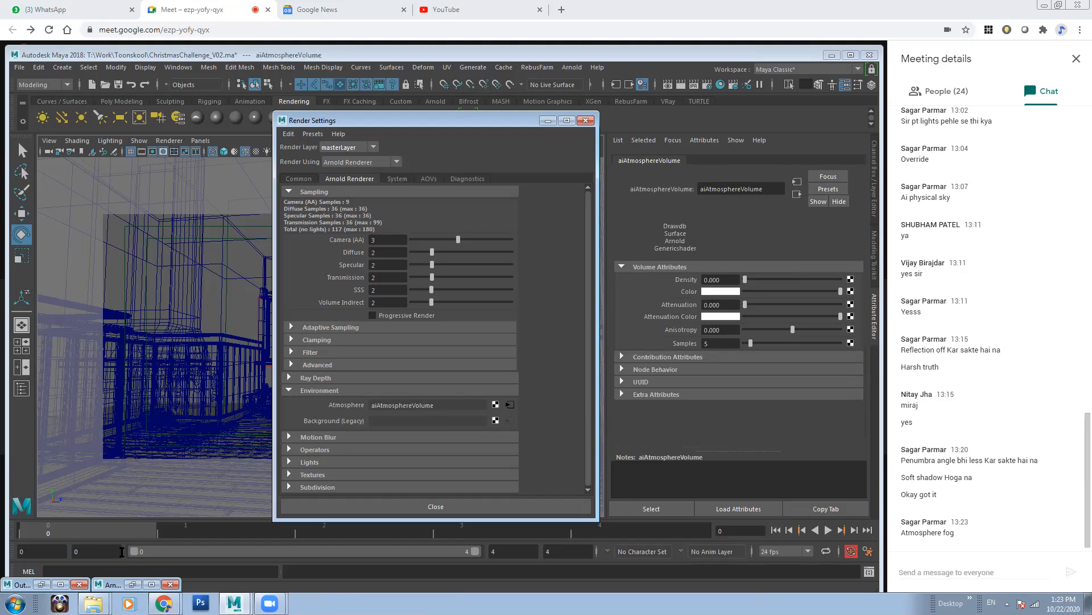
Step: Start the live render in Arnold RenderView and place its window clear of the atmosphere volume's attributes
left_click(132, 584)
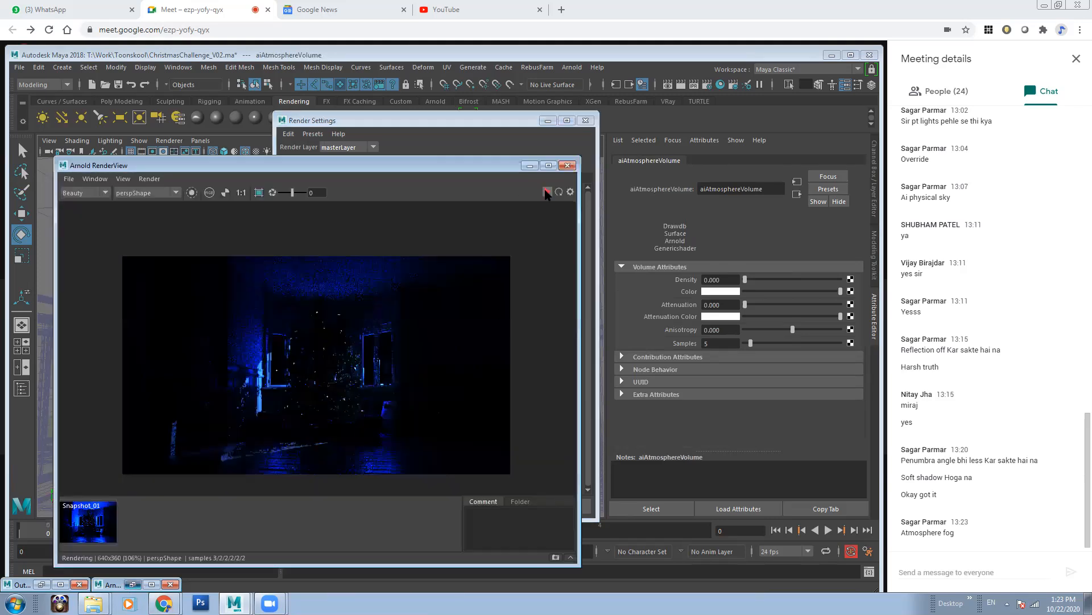
left_click(546, 192)
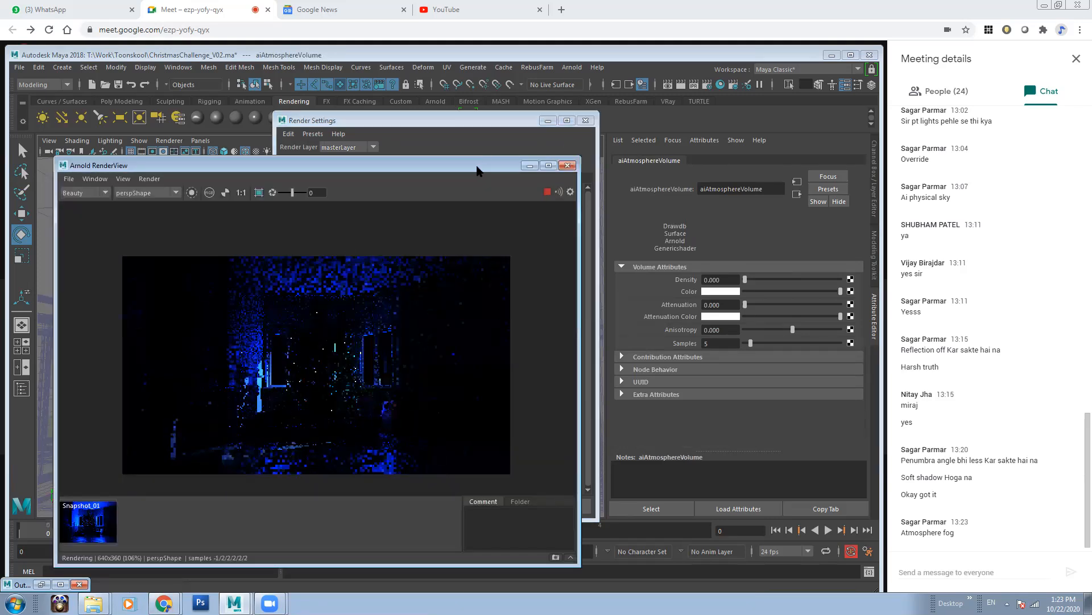
left_click_drag(478, 171, 363, 162)
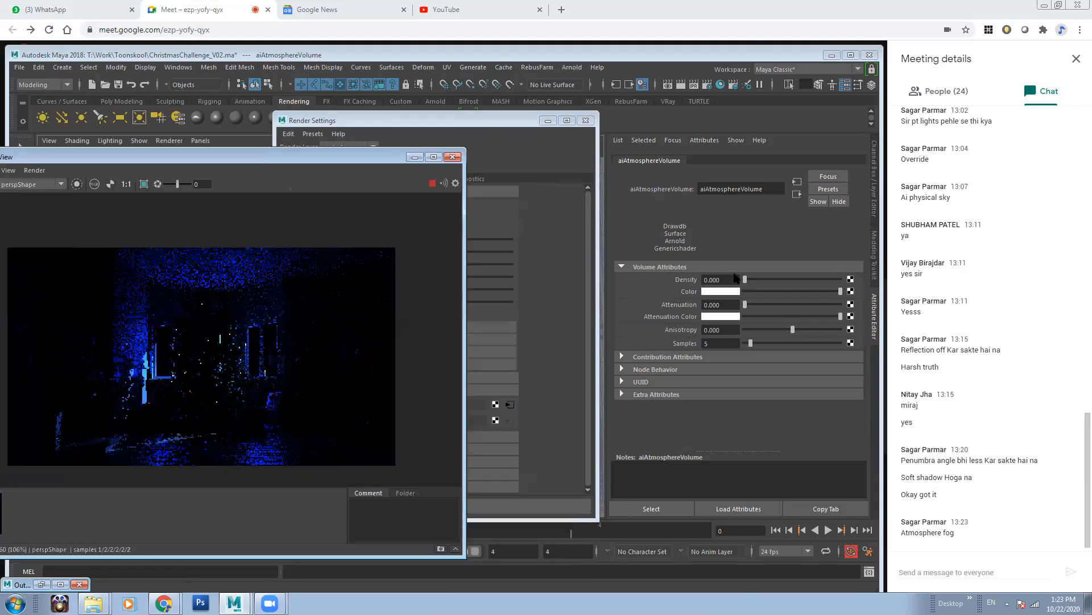
Step: Try atmosphere volume density values of 0.1, 0.05 and 0.002 in the live render
double_click(680, 280)
type(".")
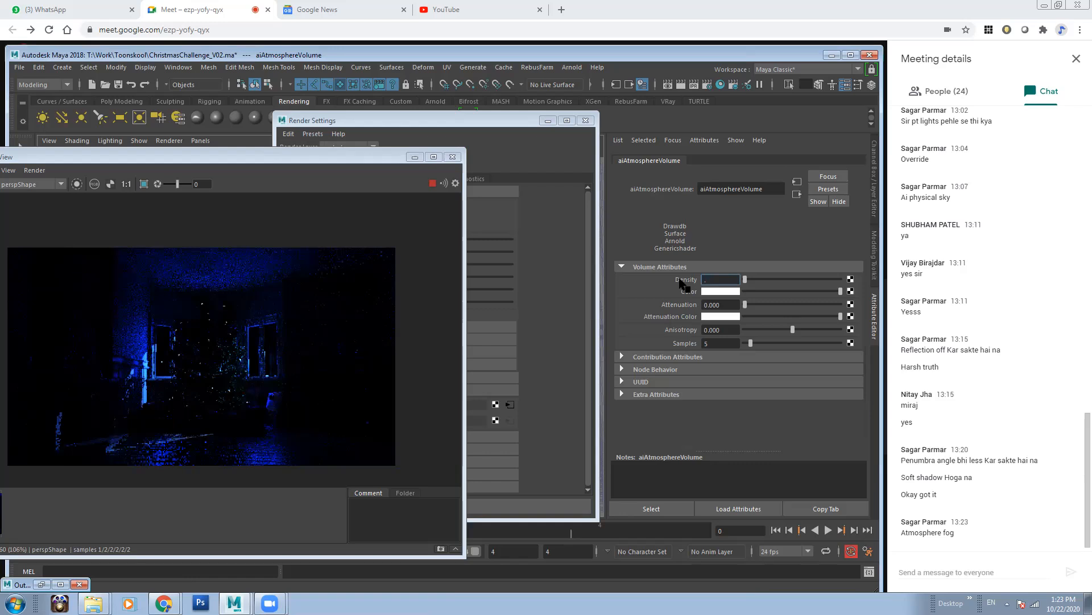
type("1")
key("Return")
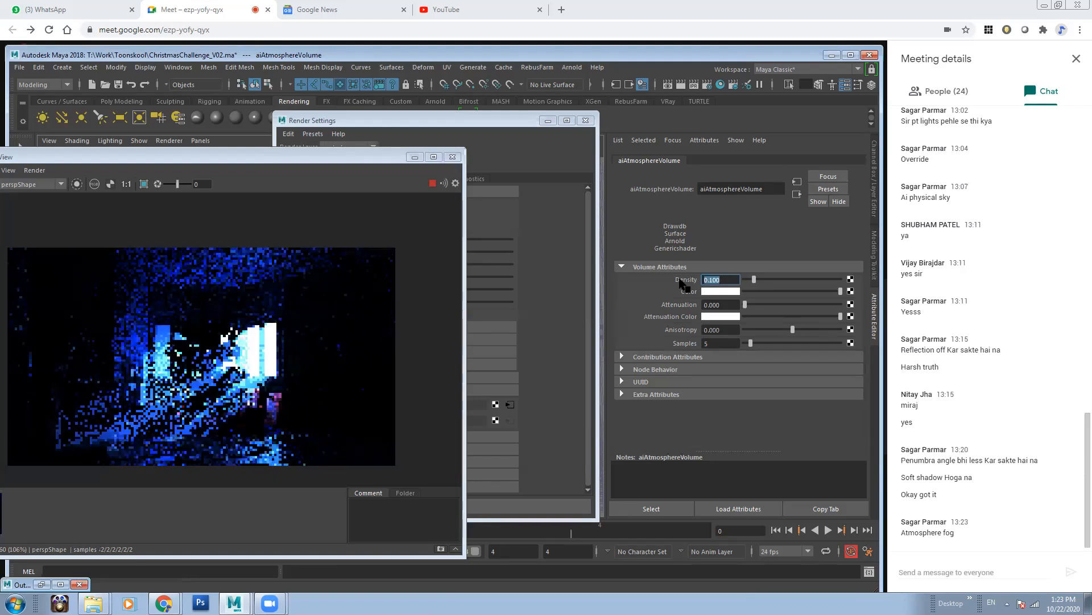
type(".05")
key("Return")
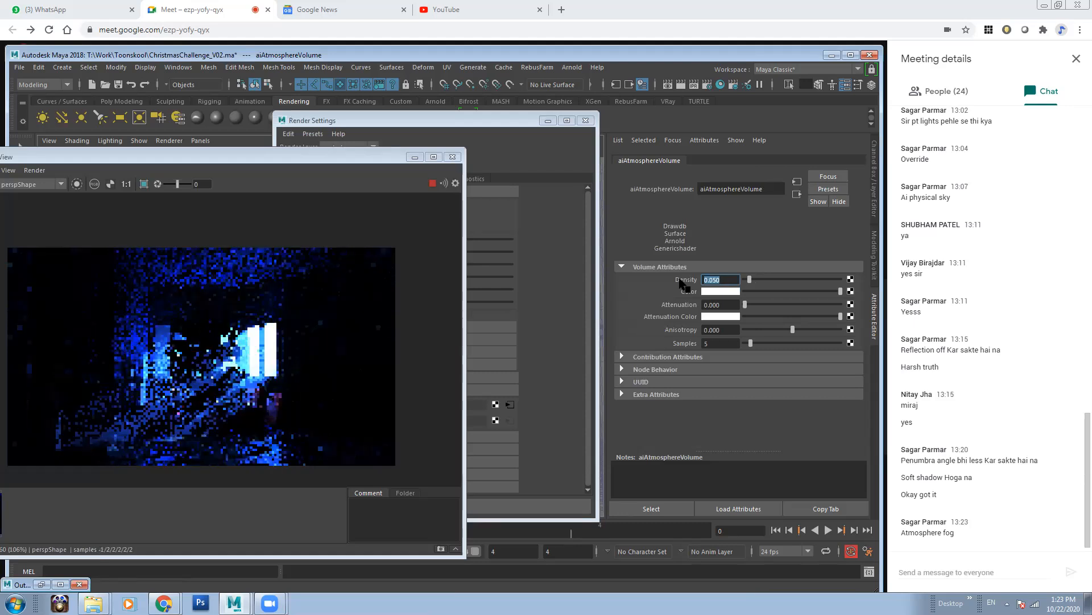
type(".002")
key("Return")
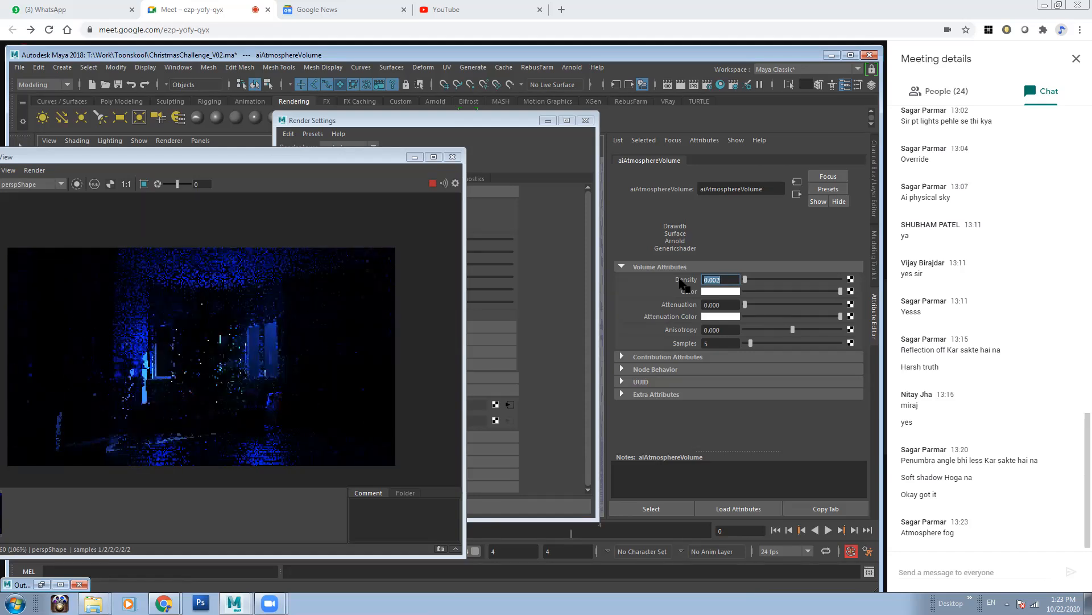
Step: Try slightly higher atmosphere volume densities of 0.003, 0.004 and 0.005
type("0.00")
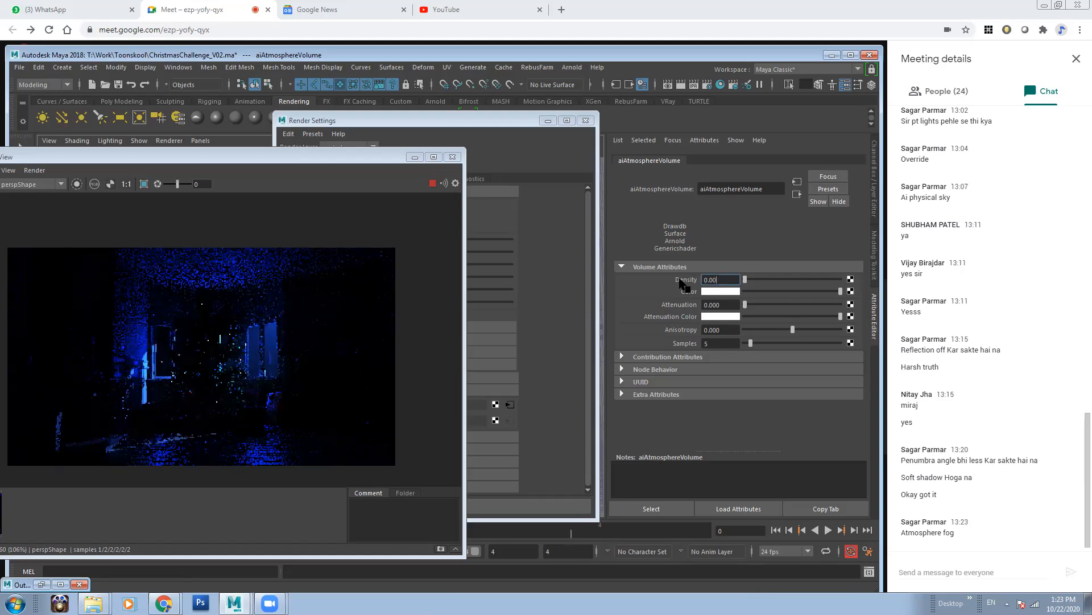
type("3")
key("Return")
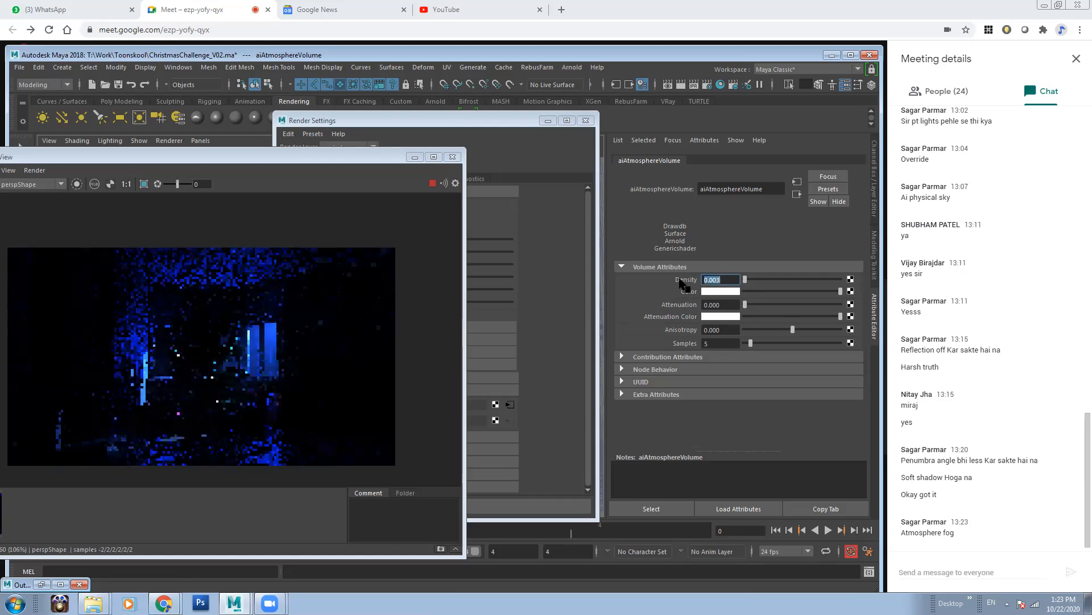
type("0.00")
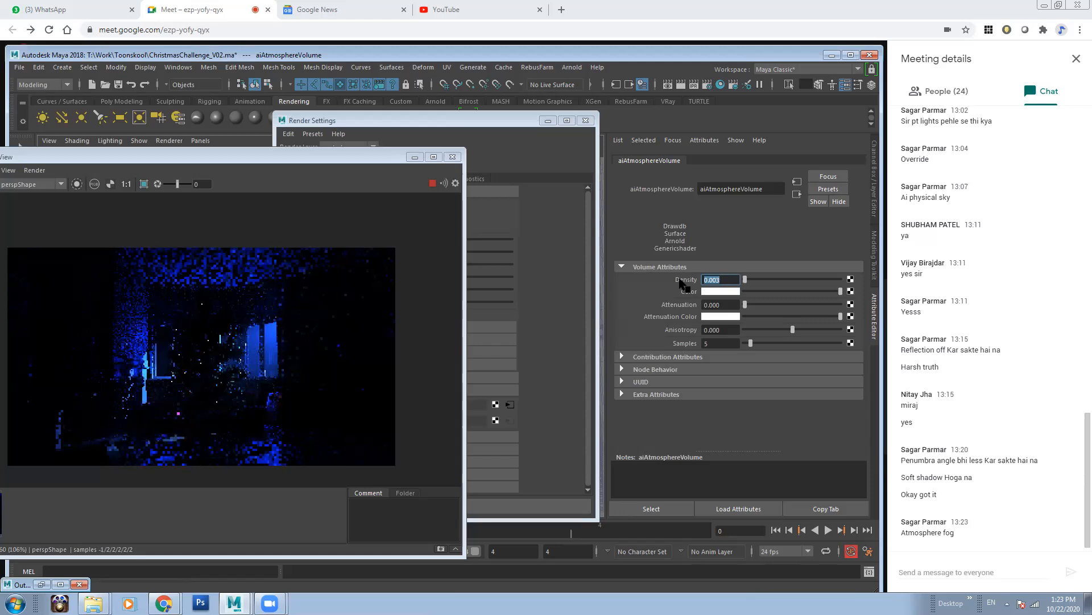
type("4")
key("Return")
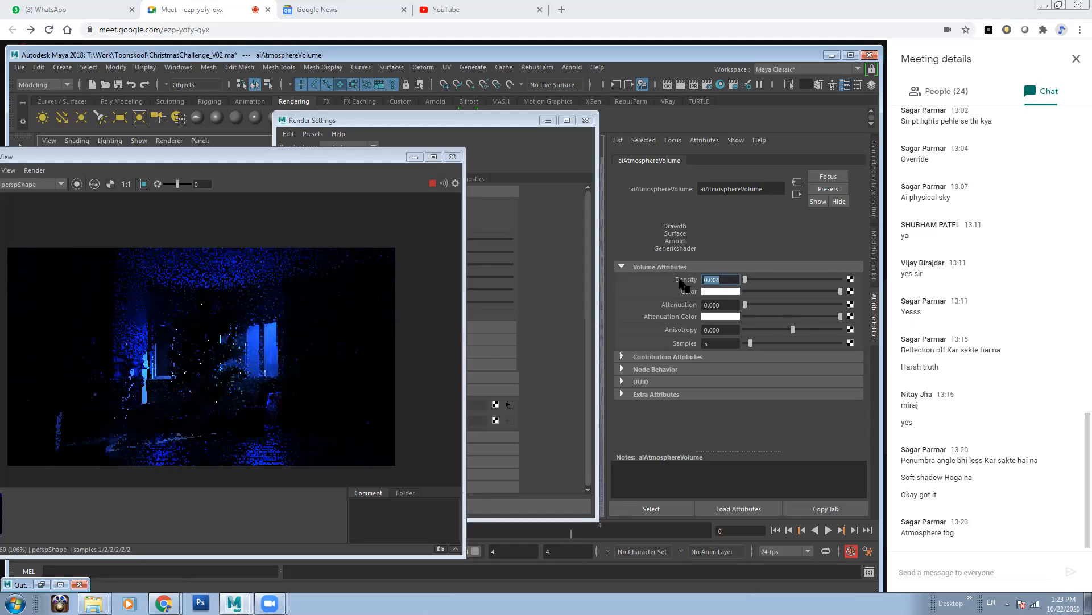
type("0.00")
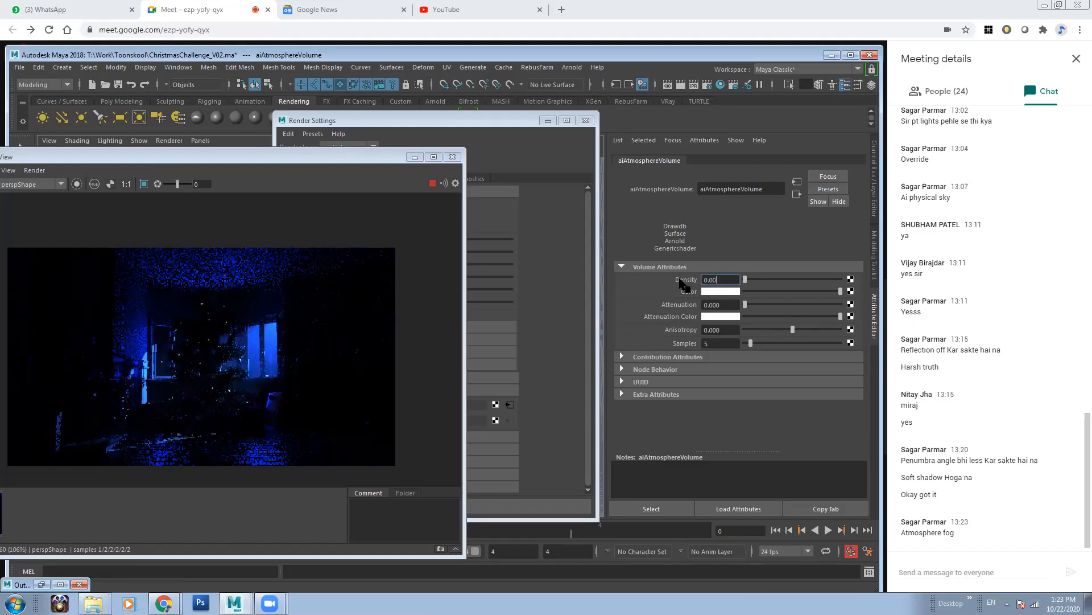
type("5")
key("Return")
Step: Set the atmosphere volume's density to 0.010 and stop the live render once it has refined
left_click_drag(713, 280, 730, 281)
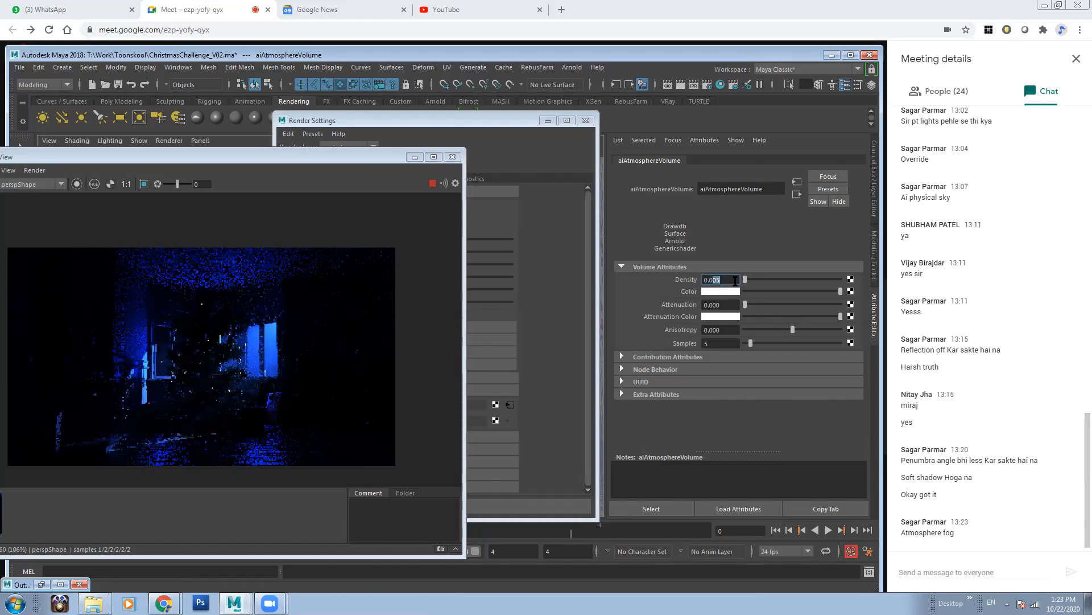
type("10")
key("Return")
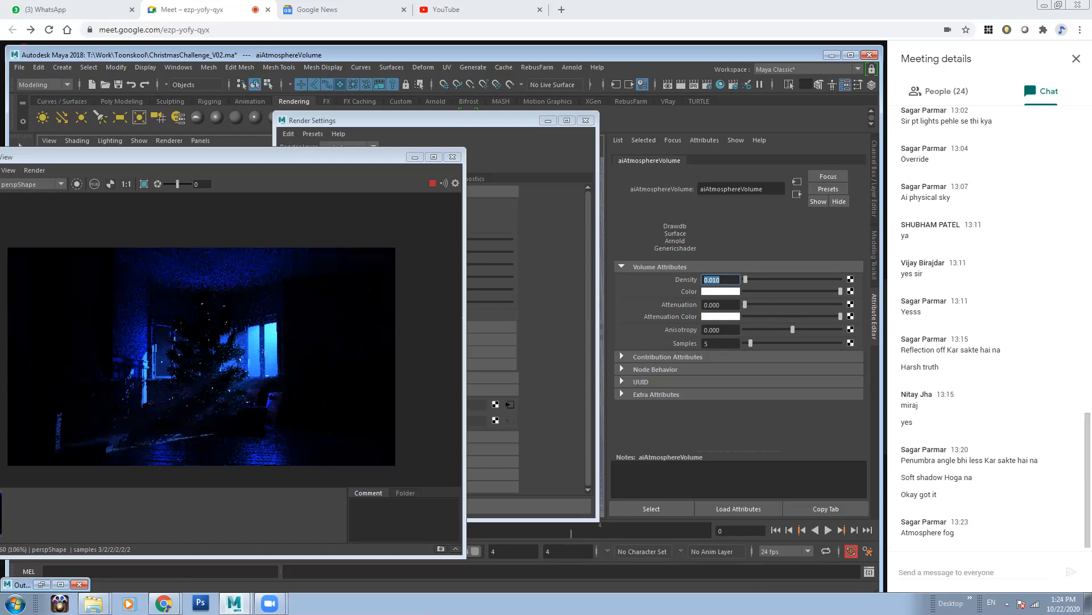
left_click(432, 183)
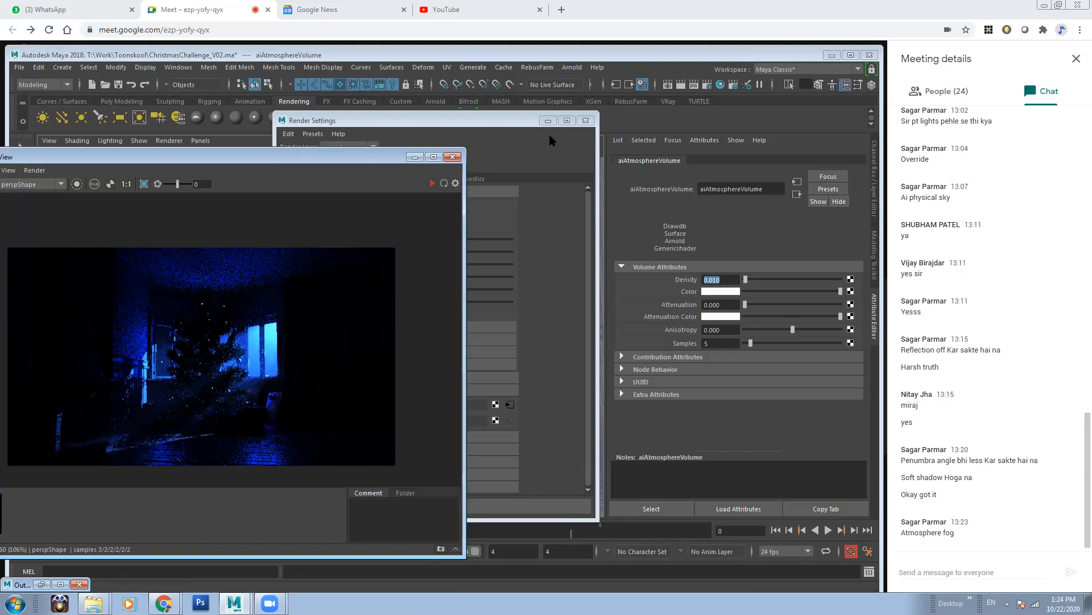
Step: Hide pointLight1, aiAreaLight1 and Moon_Light, and clear the open windows away from the viewport
left_click(415, 157)
left_click(48, 582)
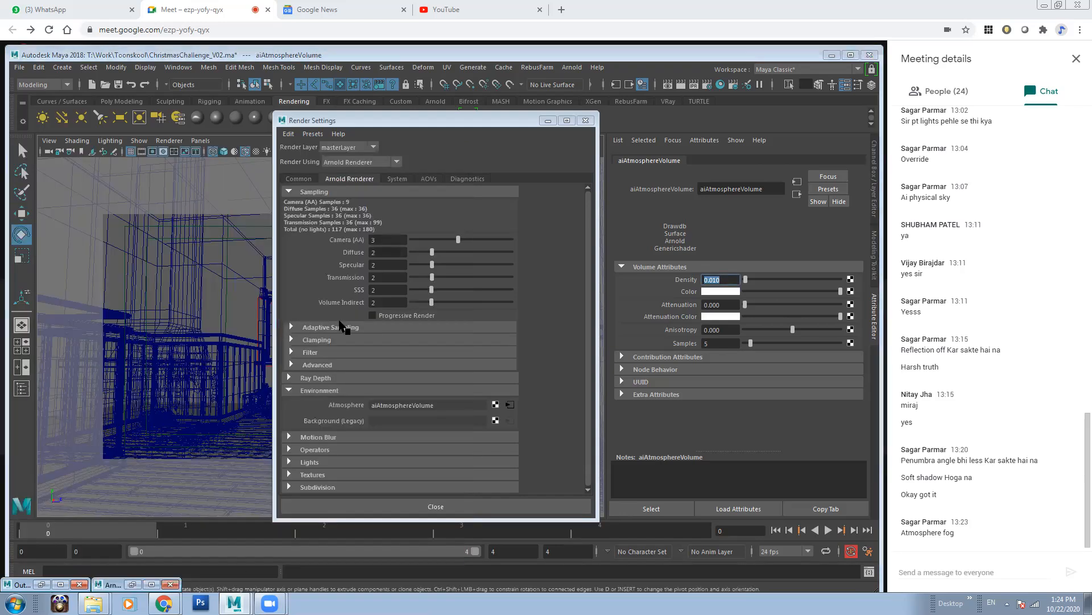
left_click_drag(324, 407, 335, 431)
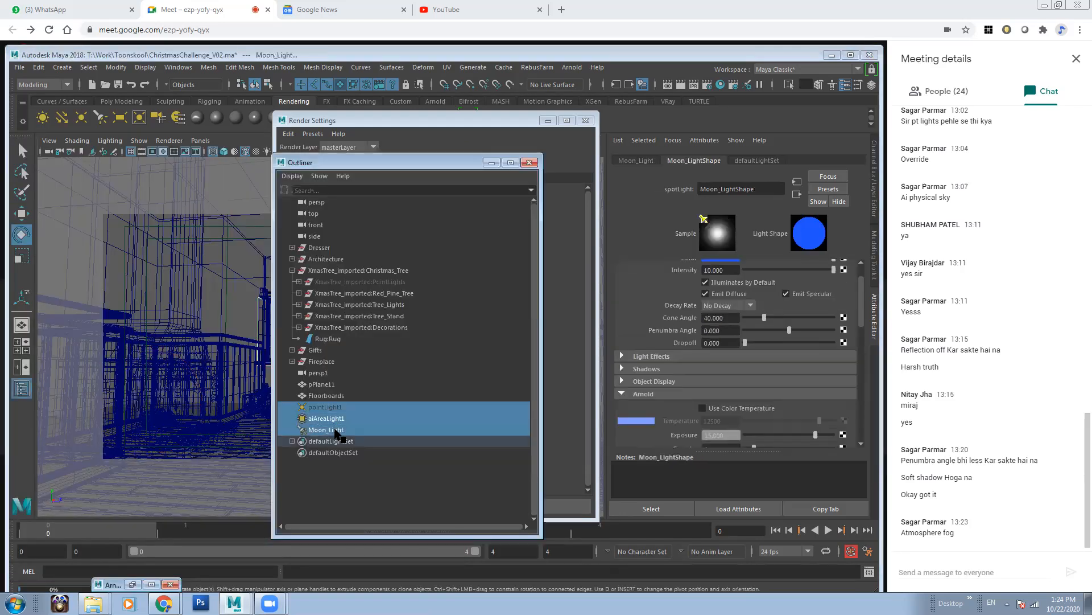
key("ctrl+h")
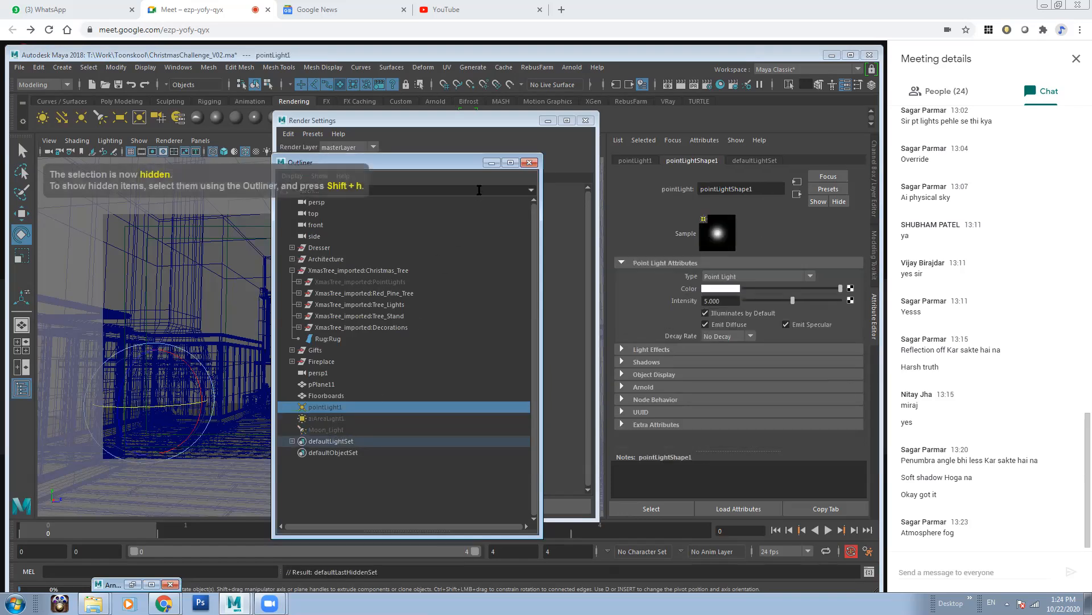
left_click(491, 162)
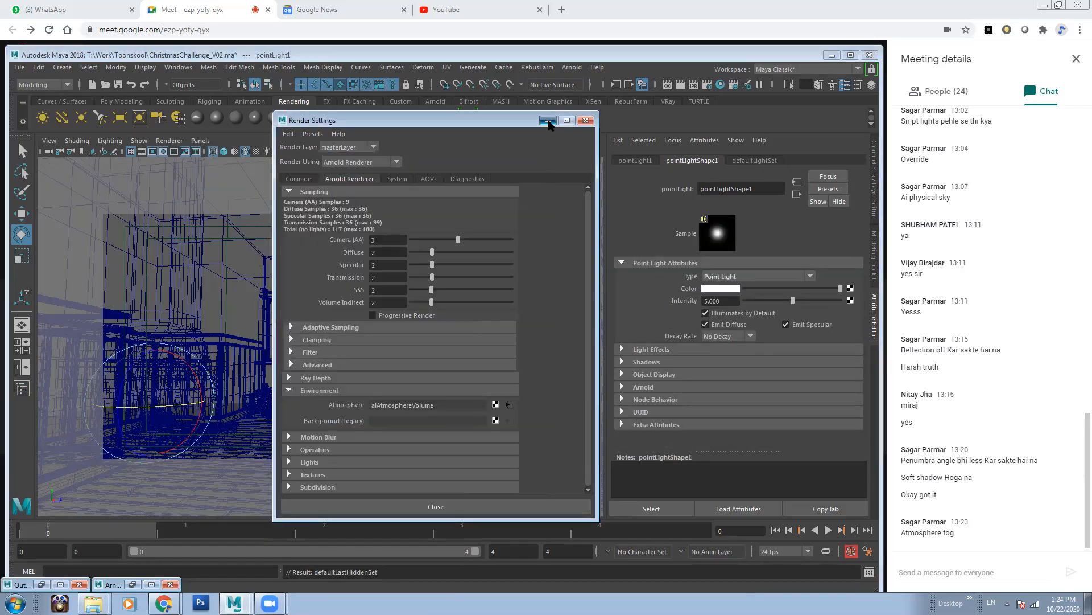
left_click(547, 121)
Step: Select the sphere on top of the dresser and store the existing foggy moonlight render as a snapshot
left_click(509, 306)
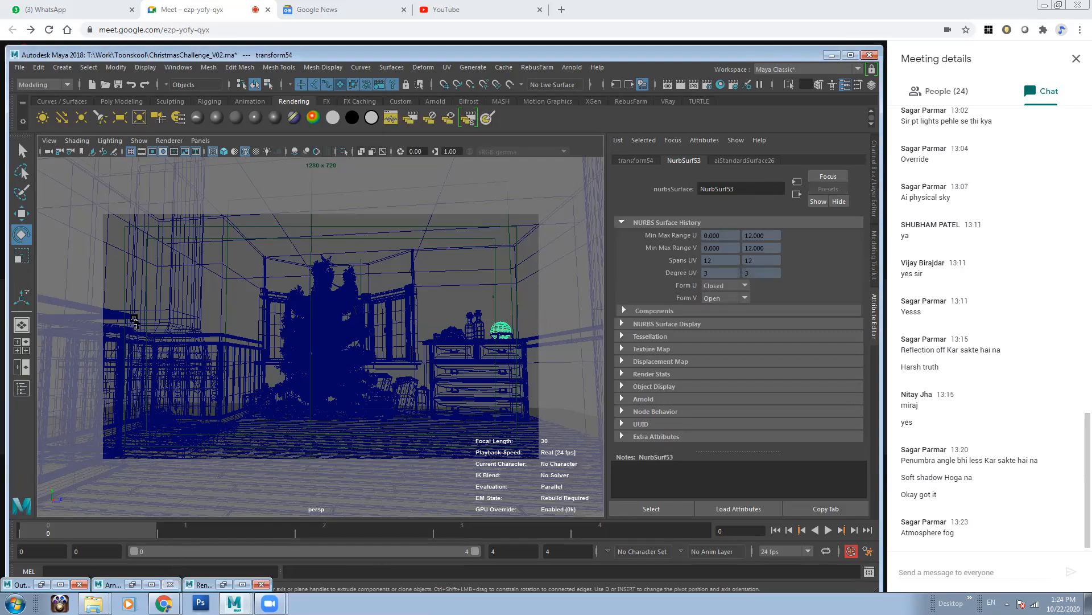
left_click(152, 585)
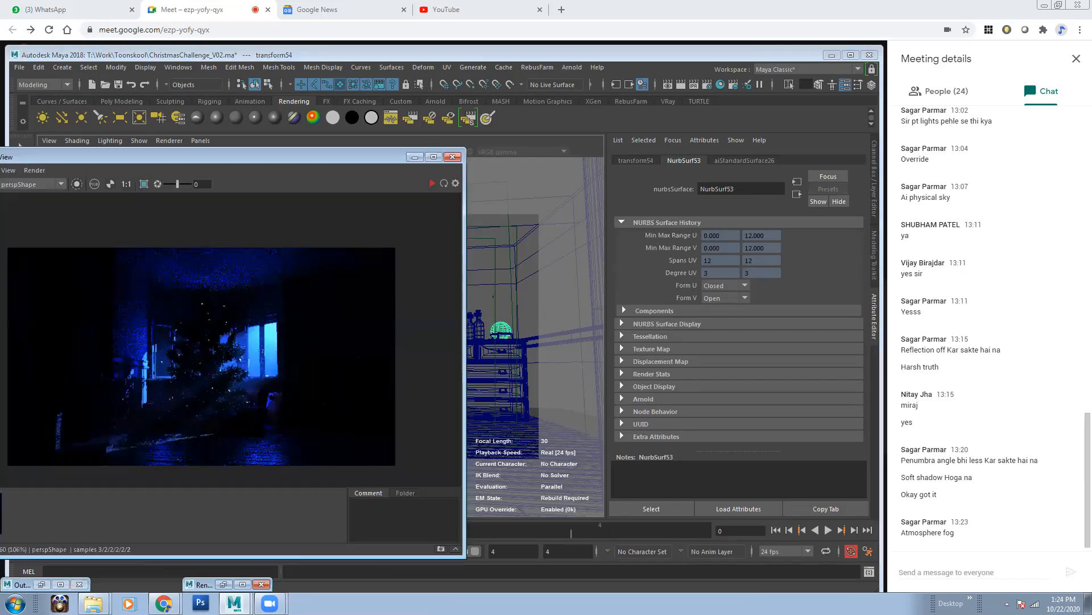
left_click_drag(400, 159, 533, 164)
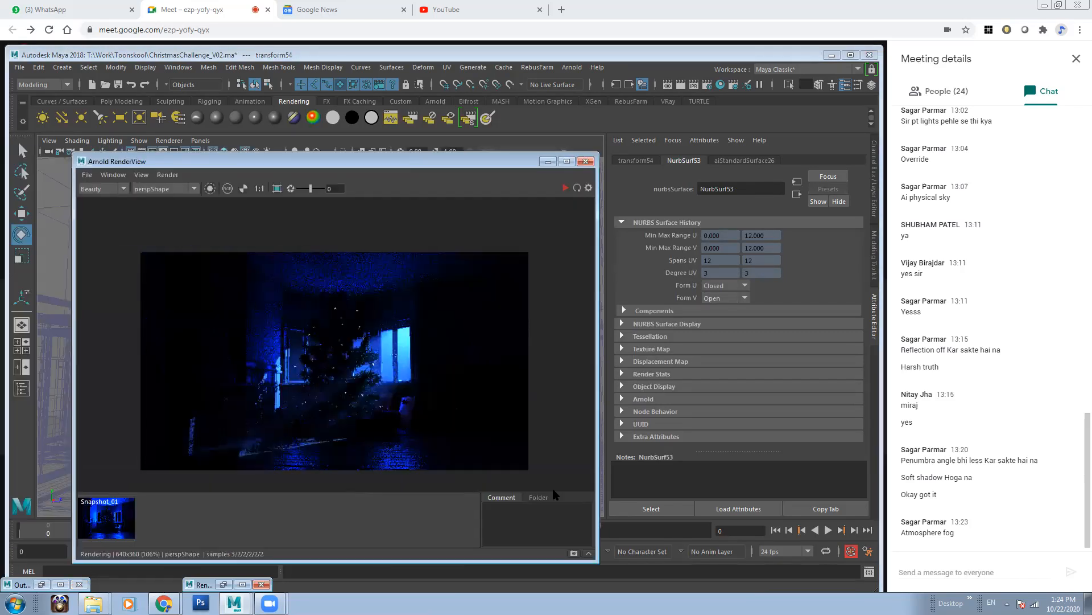
left_click(574, 553)
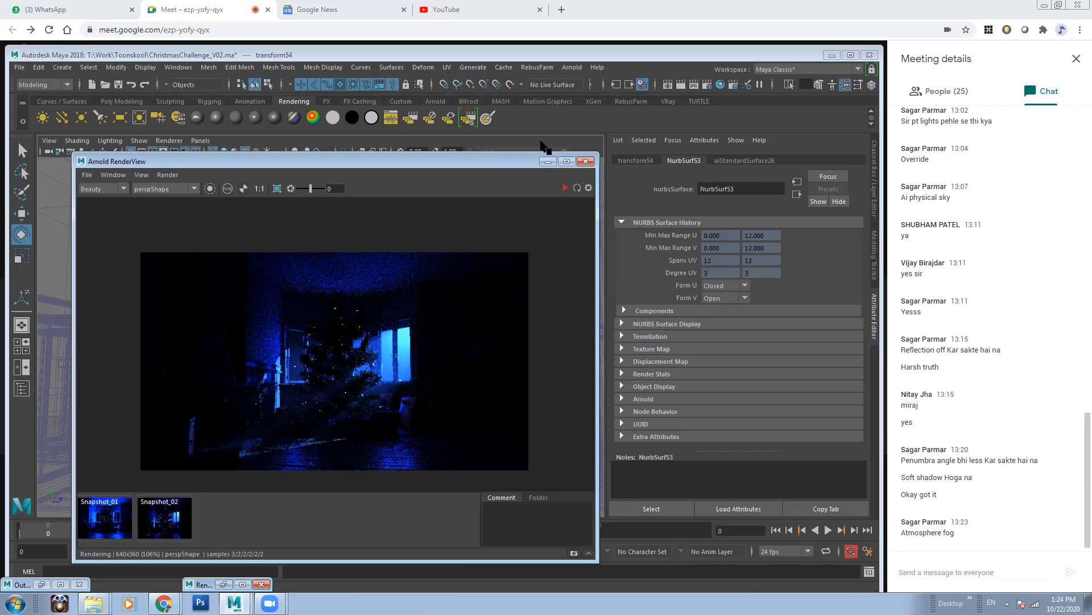
Step: Move the render window clear of the attributes and restart the live render with the lights hidden
left_click_drag(500, 165, 450, 189)
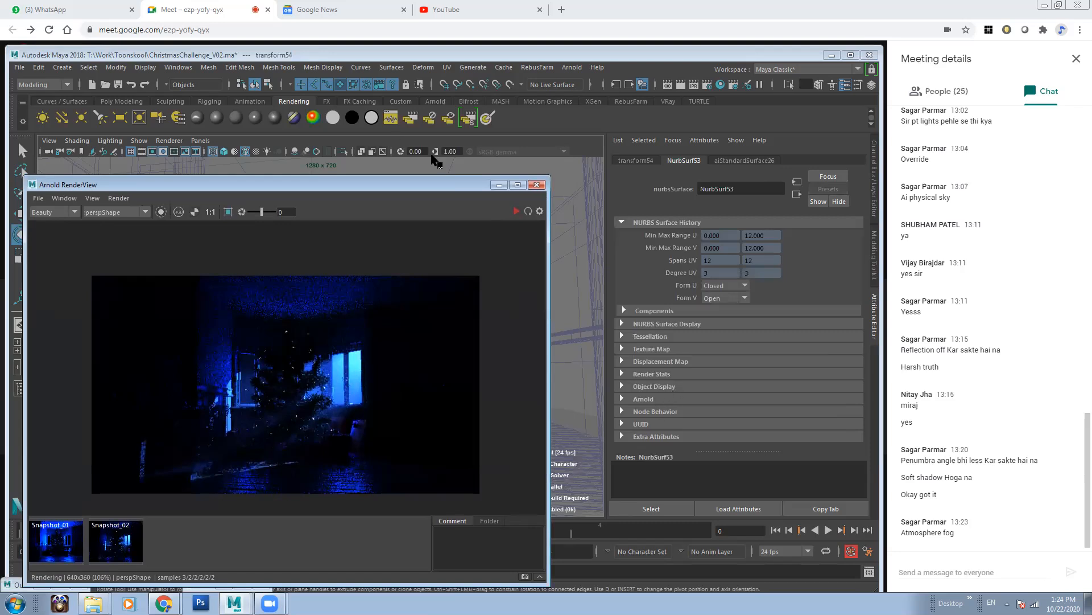
left_click_drag(430, 186, 361, 162)
left_click(447, 187)
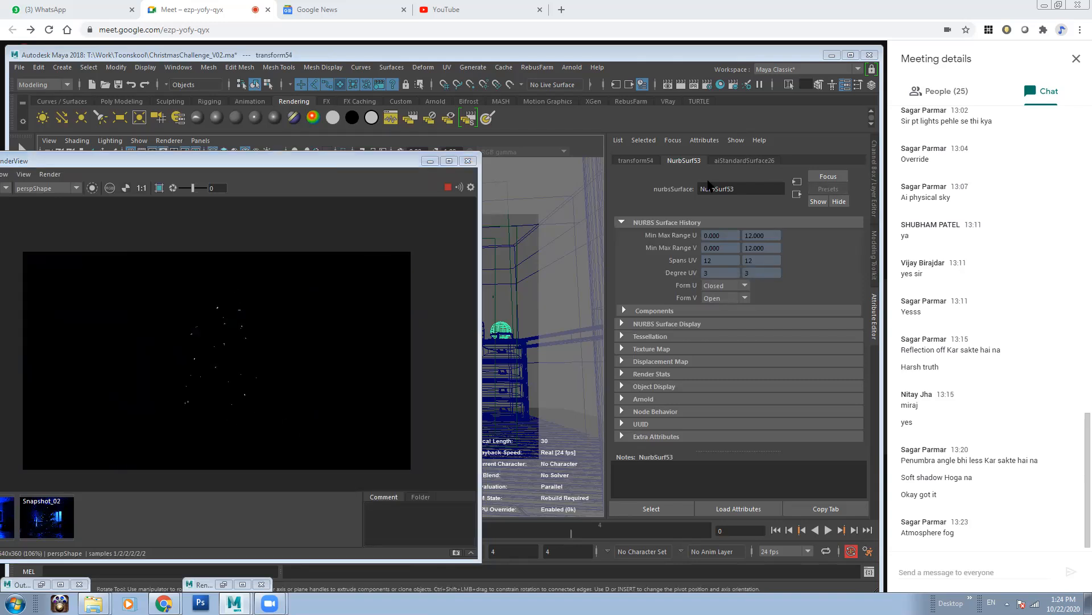
Step: Apply the incandescent preset to the dresser sphere's aiStandardSurface26 material
left_click(745, 161)
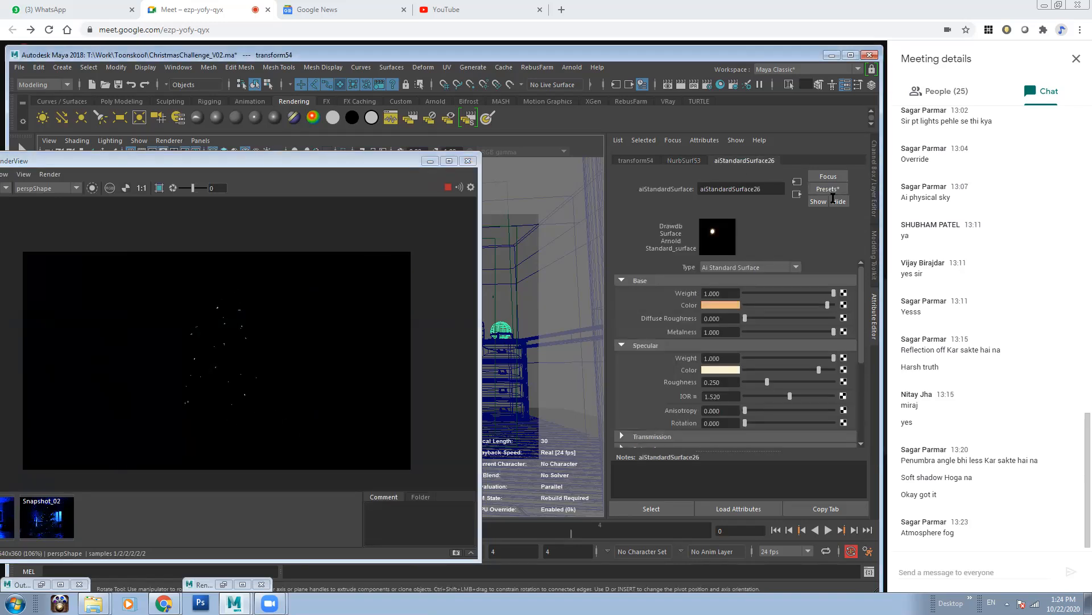
left_click(828, 190)
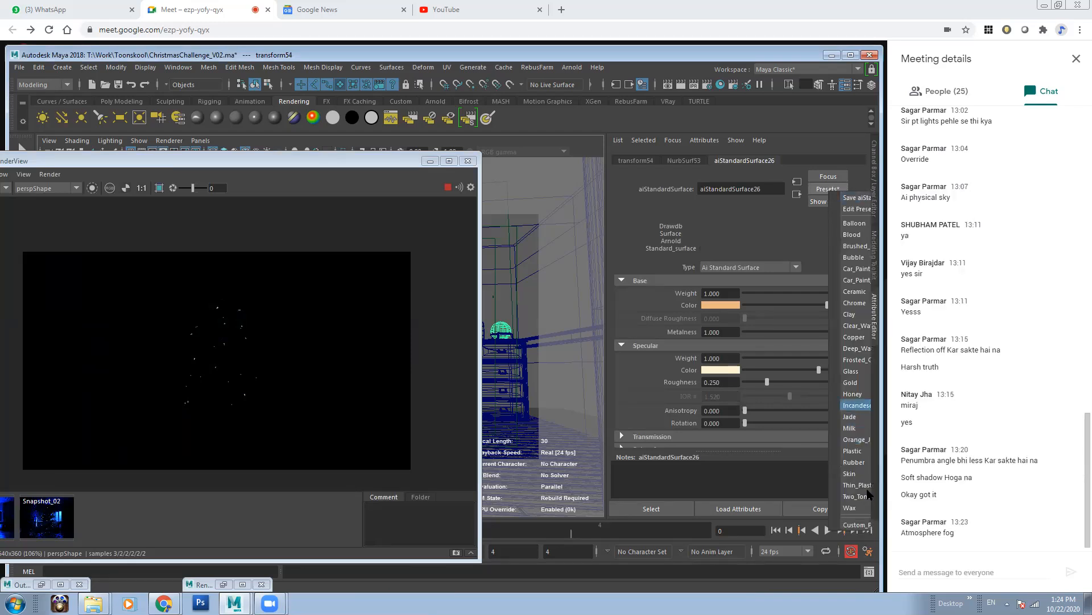
left_click(959, 406)
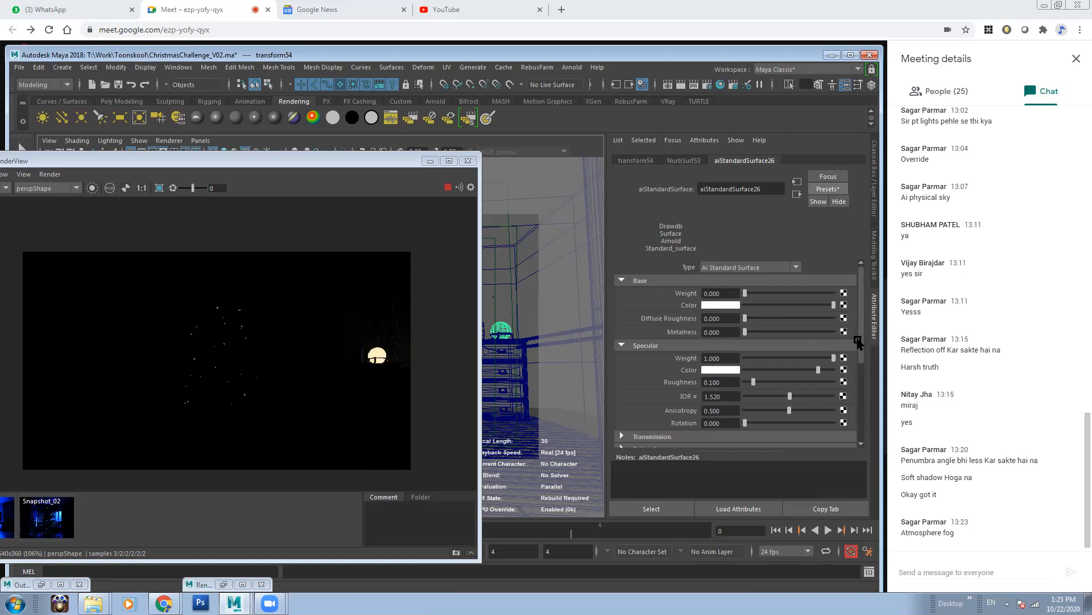
Step: Shift the sphere material's emission color to a warmer orange with a hue of about 31.7
scroll(648, 339, "down", 3)
left_click(659, 358)
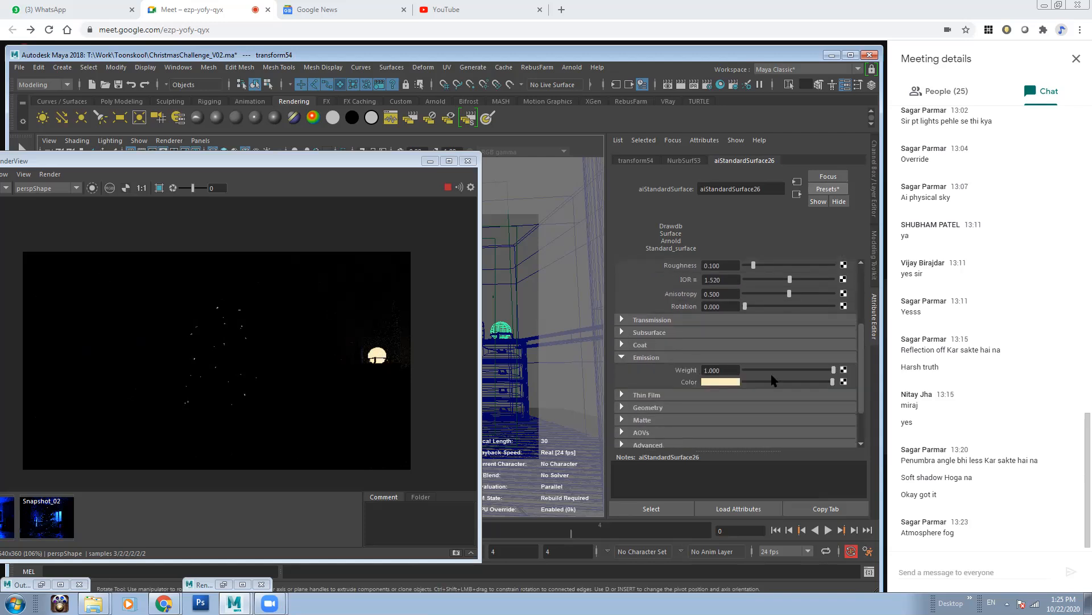
left_click(727, 382)
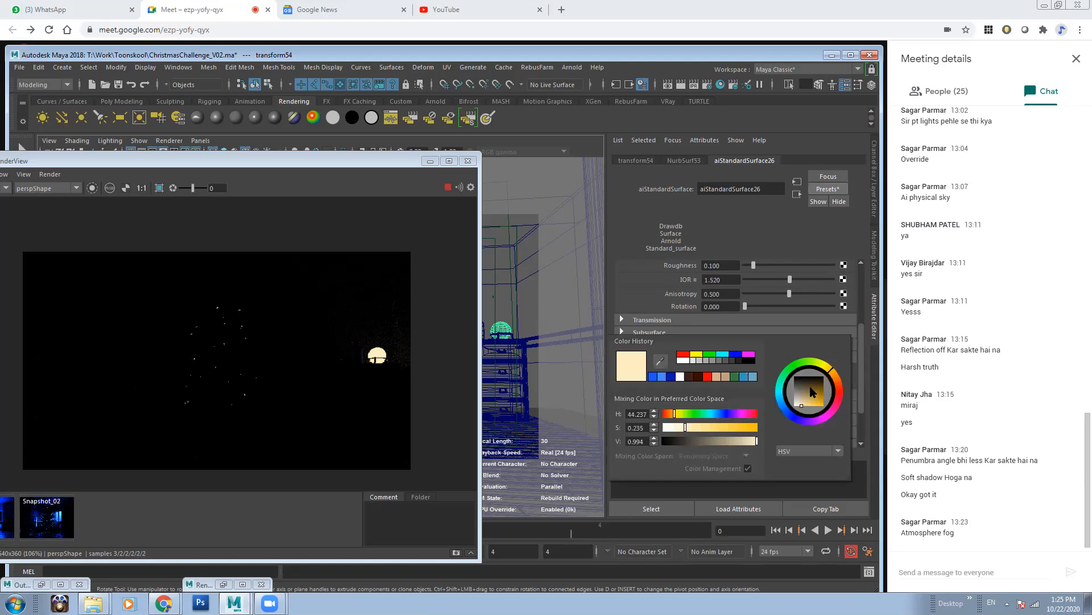
left_click(754, 428)
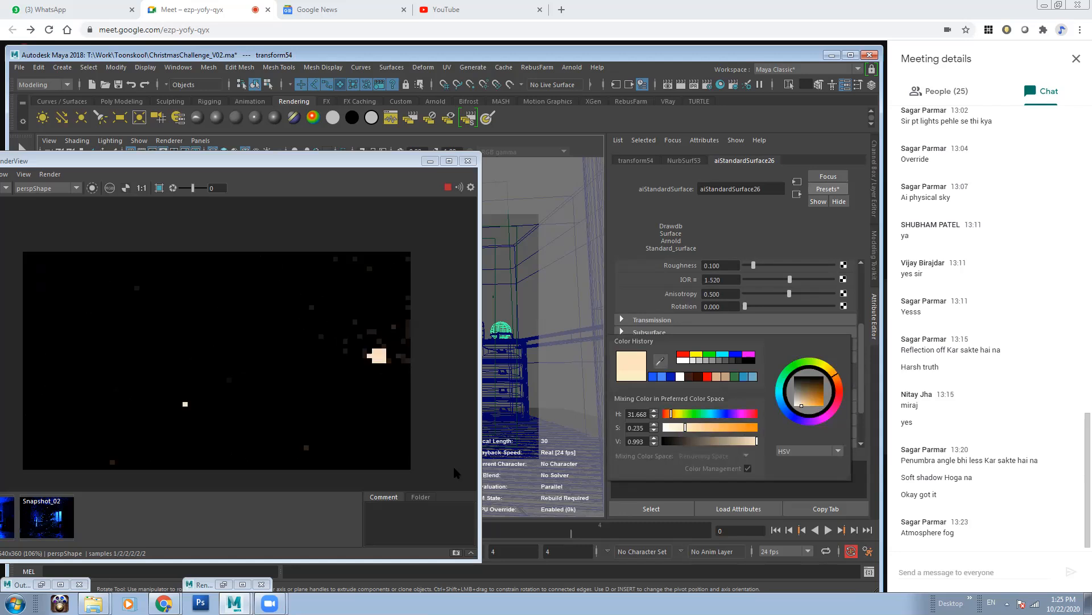
Step: Set the sphere material's emission weight to 10 and reduce the saturation of its orange emission color
left_click_drag(722, 368, 682, 371)
type("15")
key("Return")
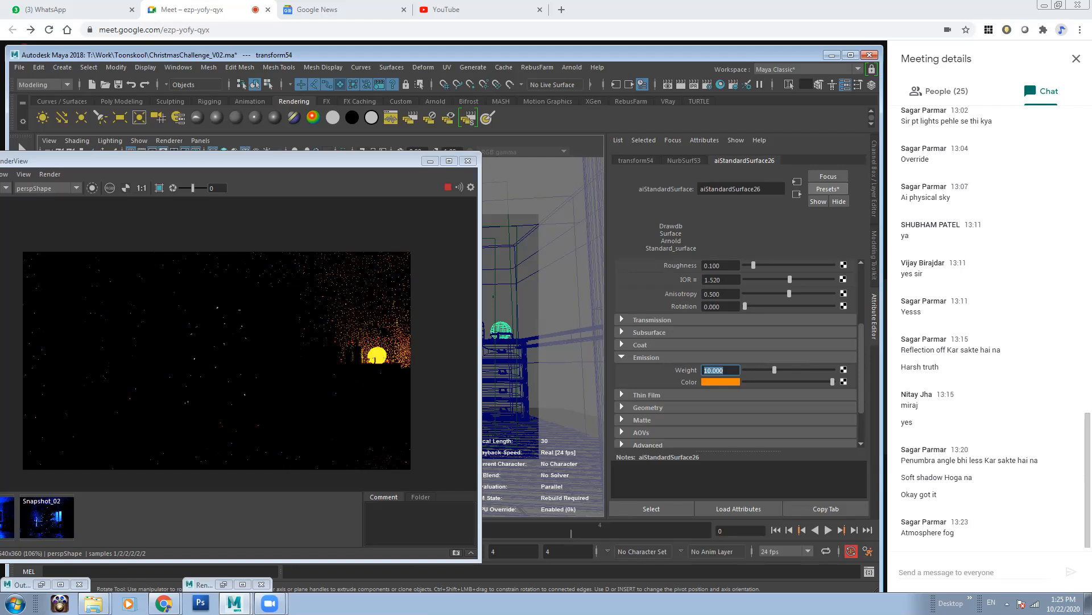
left_click(722, 383)
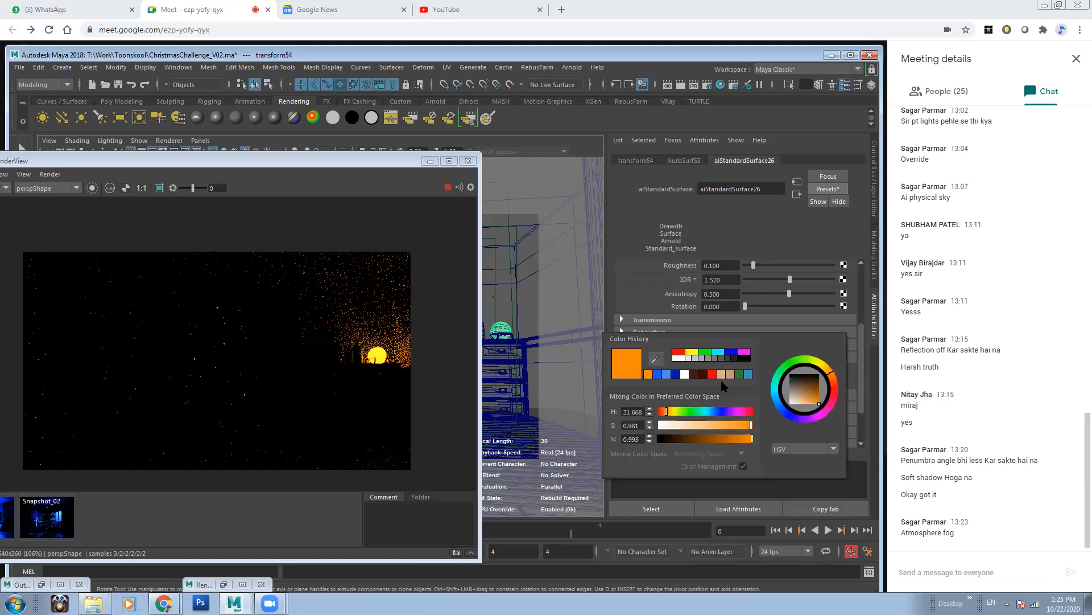
left_click(704, 426)
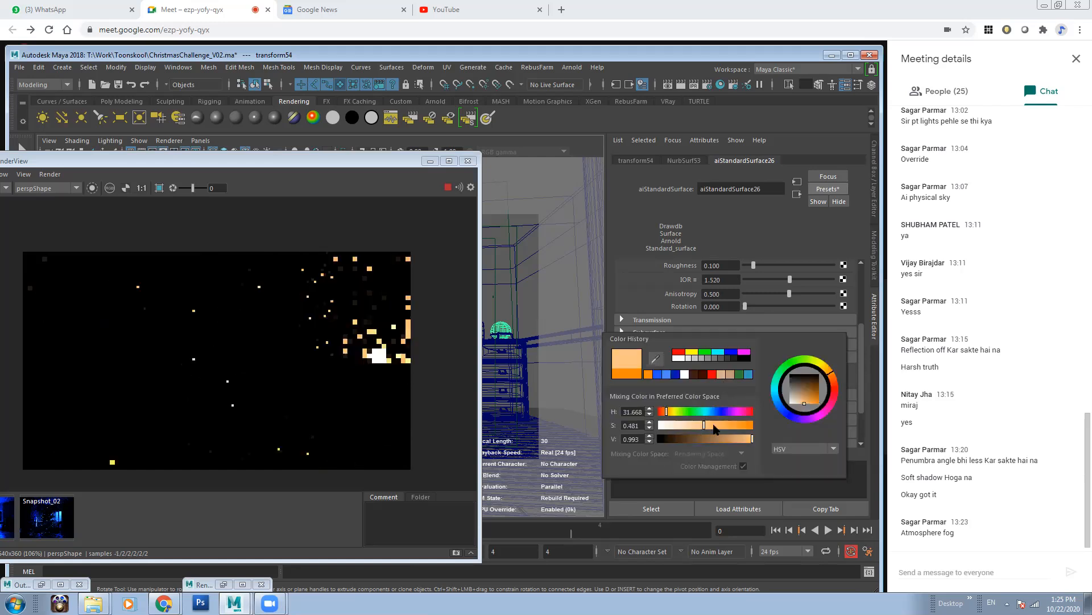
left_click(716, 425)
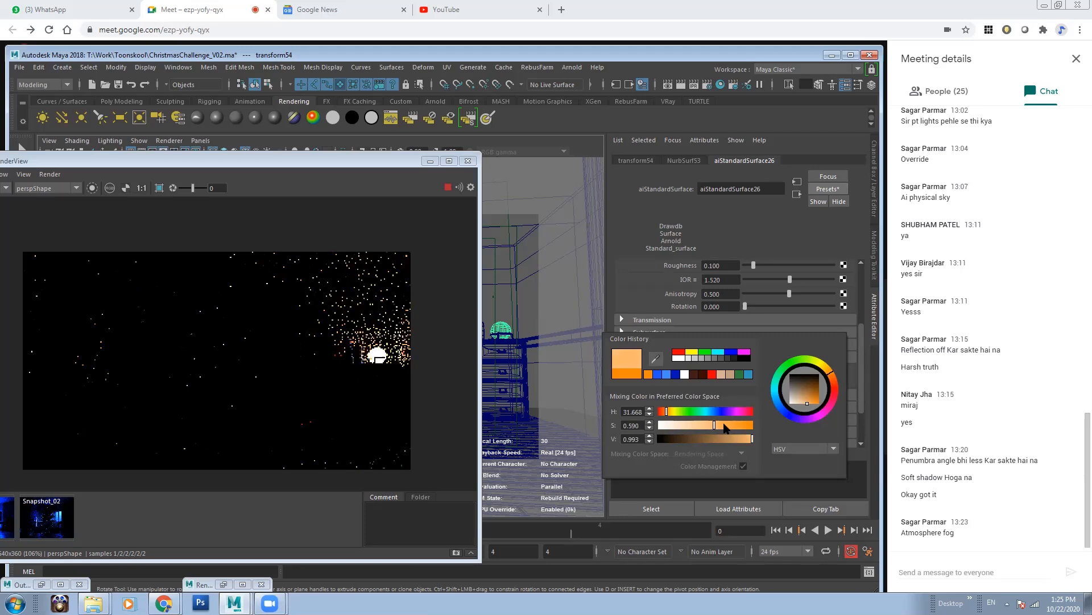
left_click(726, 425)
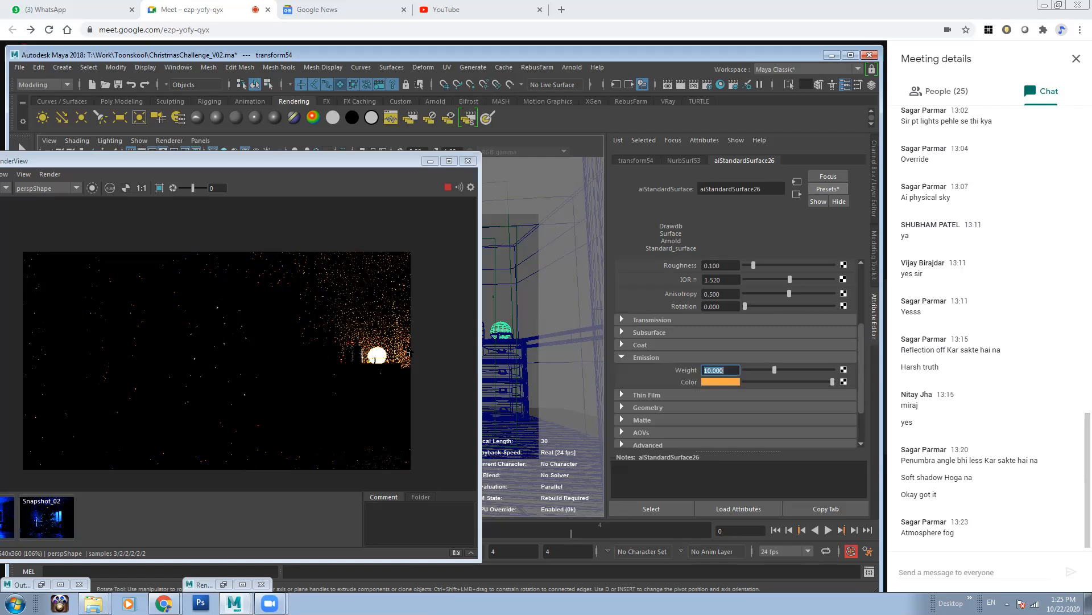
Step: Stop the live render and zoom in on the glowing sphere in the rendered image
left_click(447, 188)
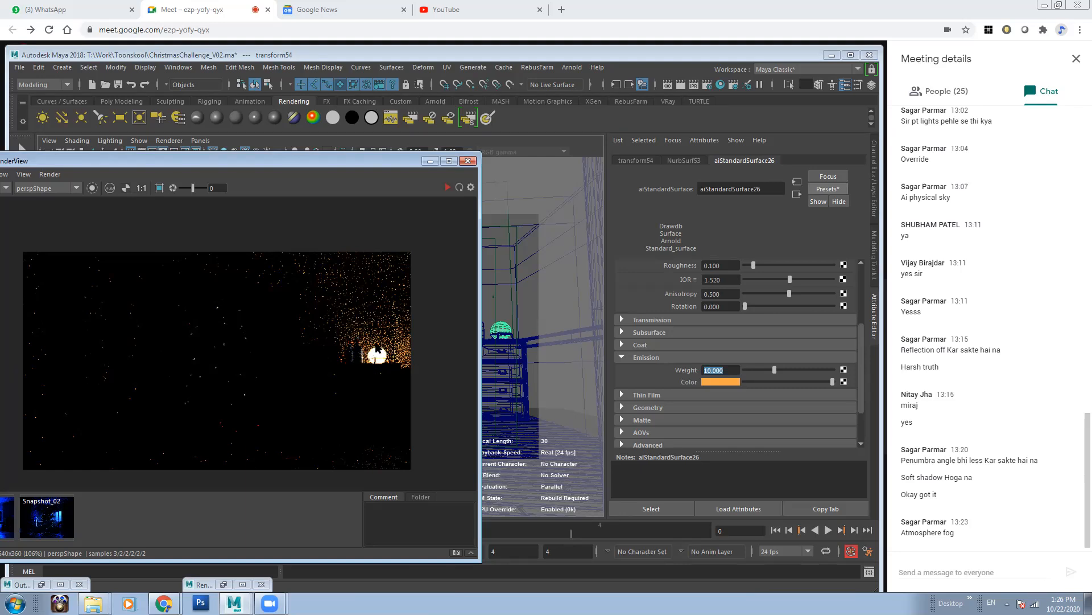
scroll(393, 367, "up", 1)
middle_click_drag(393, 367, 210, 372)
scroll(210, 372, "up", 4)
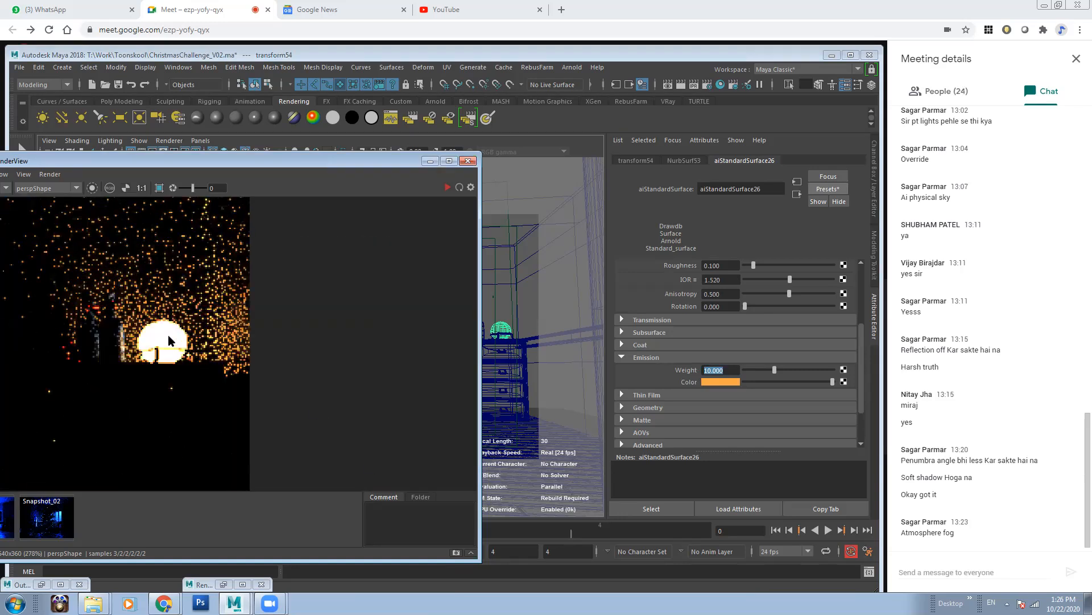
Step: Connect a File texture to the sphere material's emission color and start browsing for its image
left_click(844, 382)
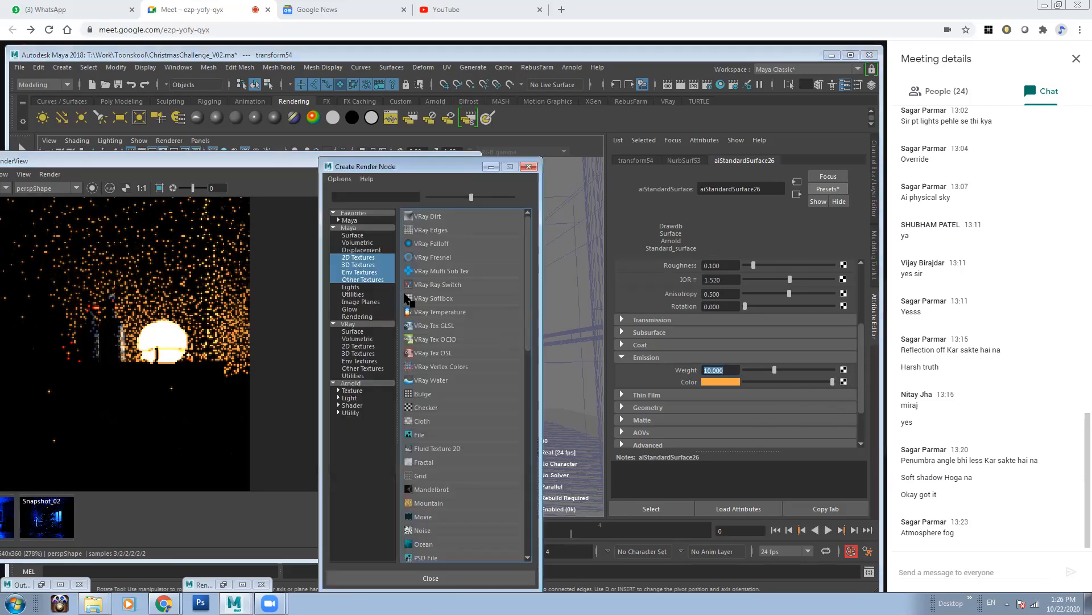
left_click(424, 434)
left_click(847, 315)
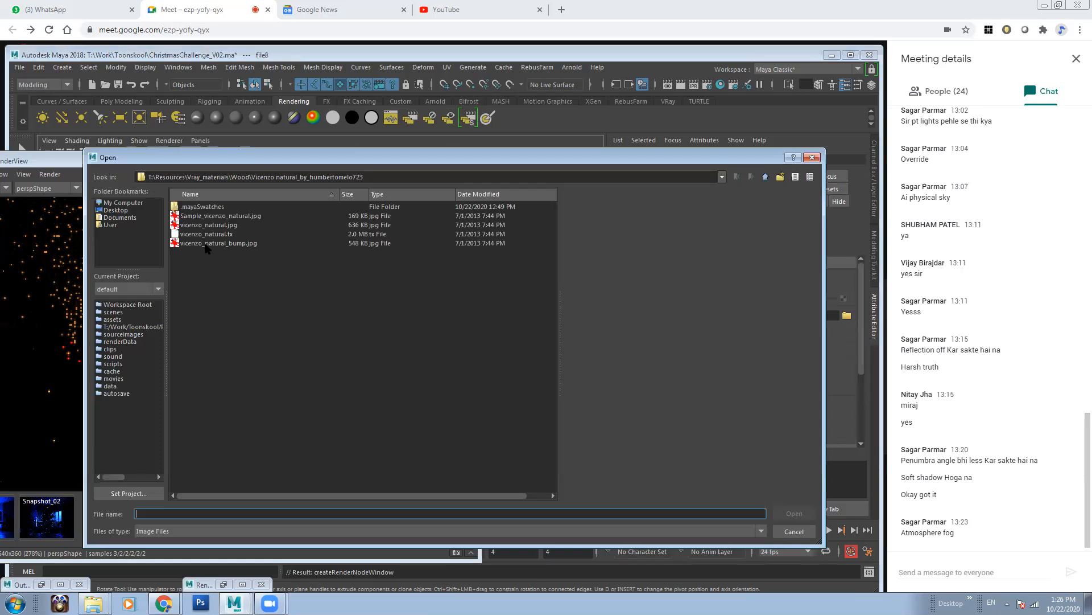
Step: Switch to Windows Explorer and open the folder F:\Pc_T\Entertainment\Misc\imgur_VCnYv\imgur_VCnYv
mouse_move(94, 594)
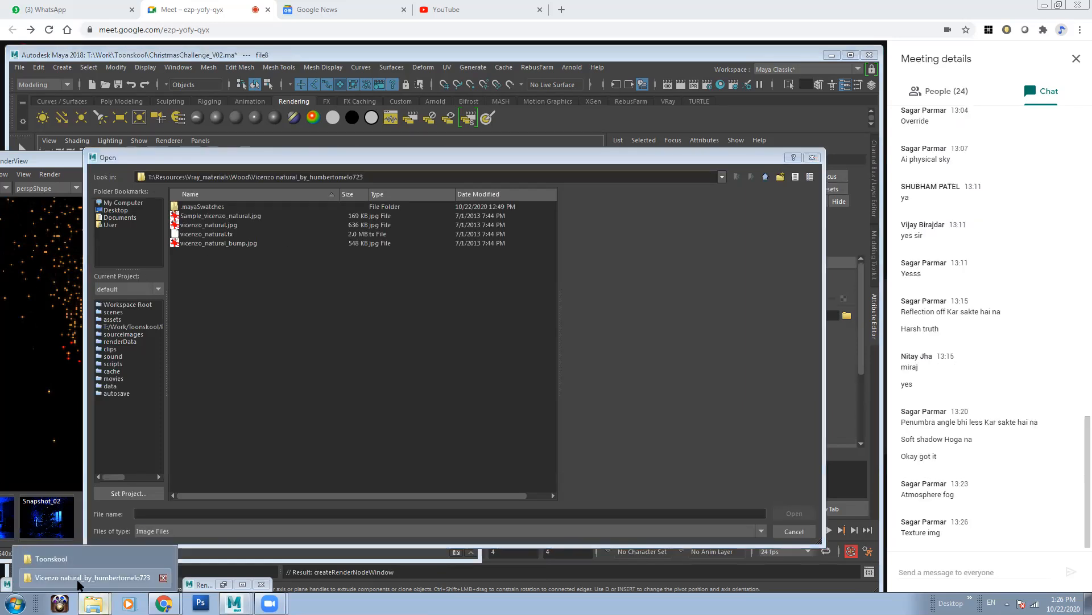
left_click(78, 578)
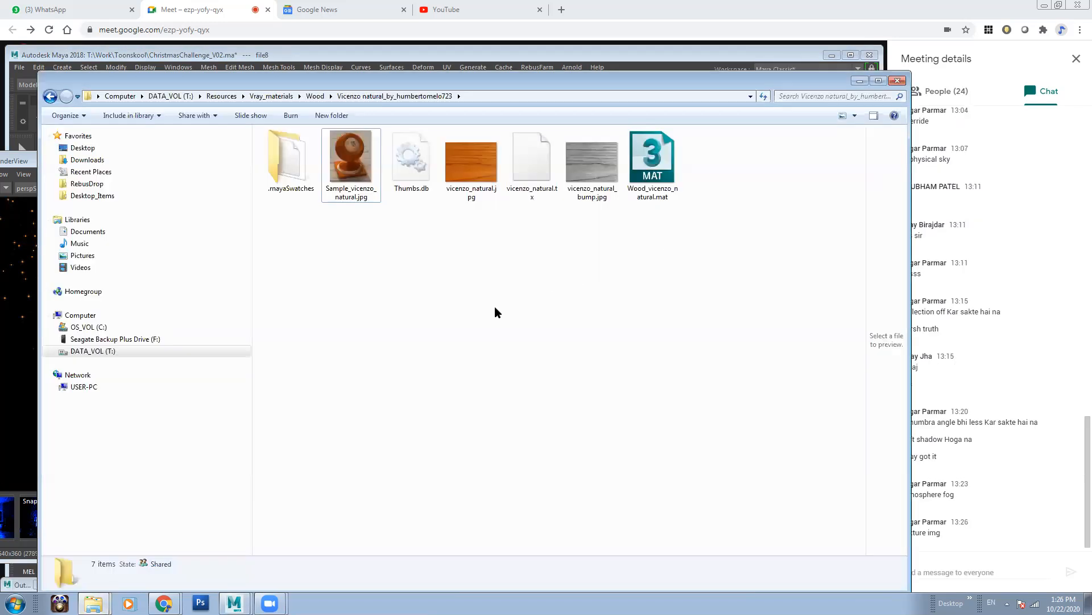
left_click(221, 97)
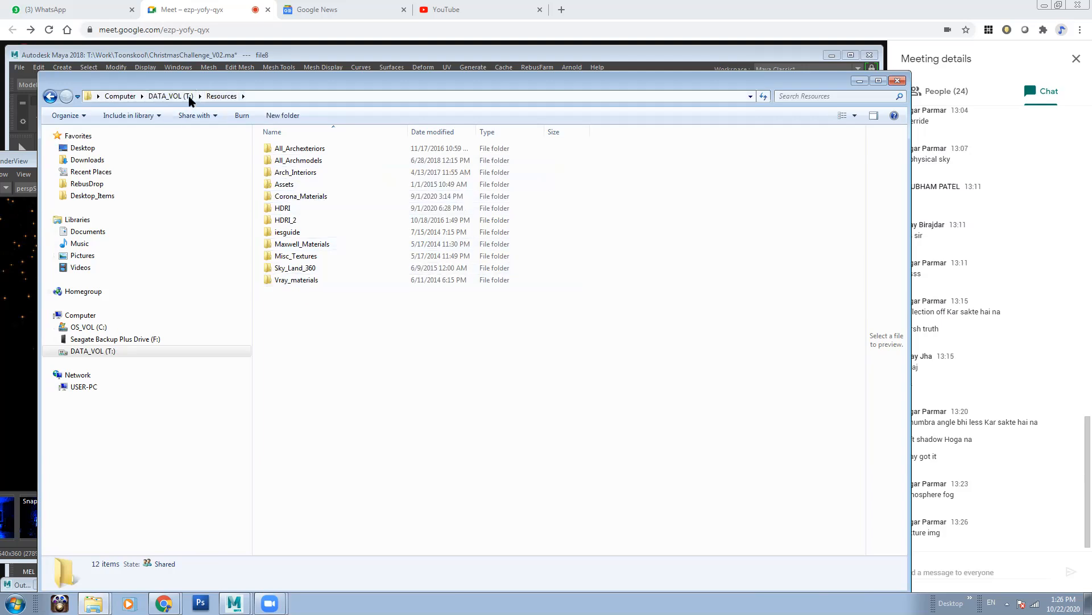
left_click(170, 97)
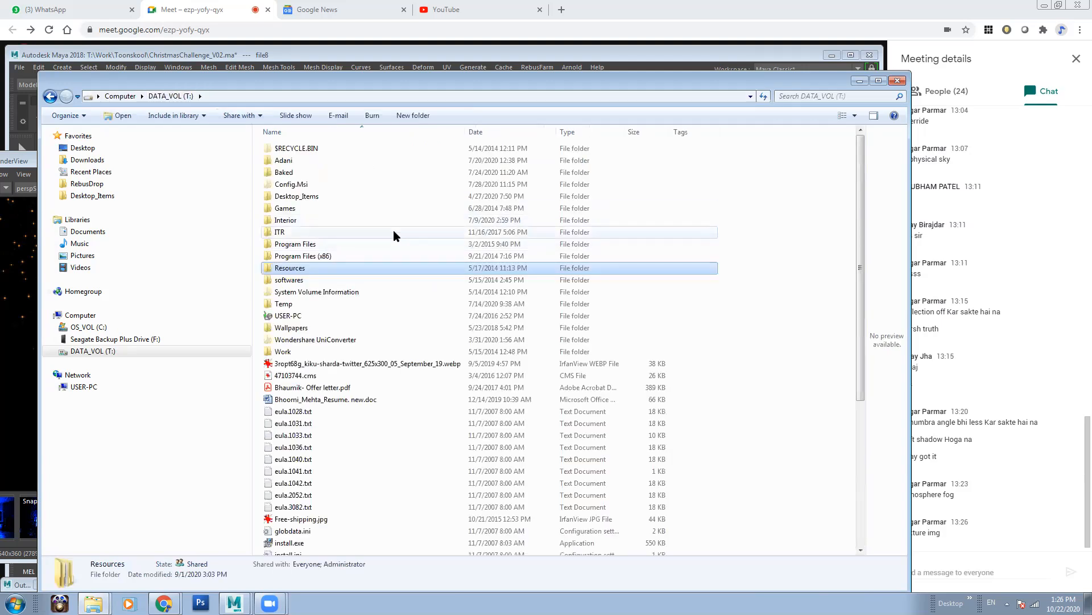
left_click(106, 340)
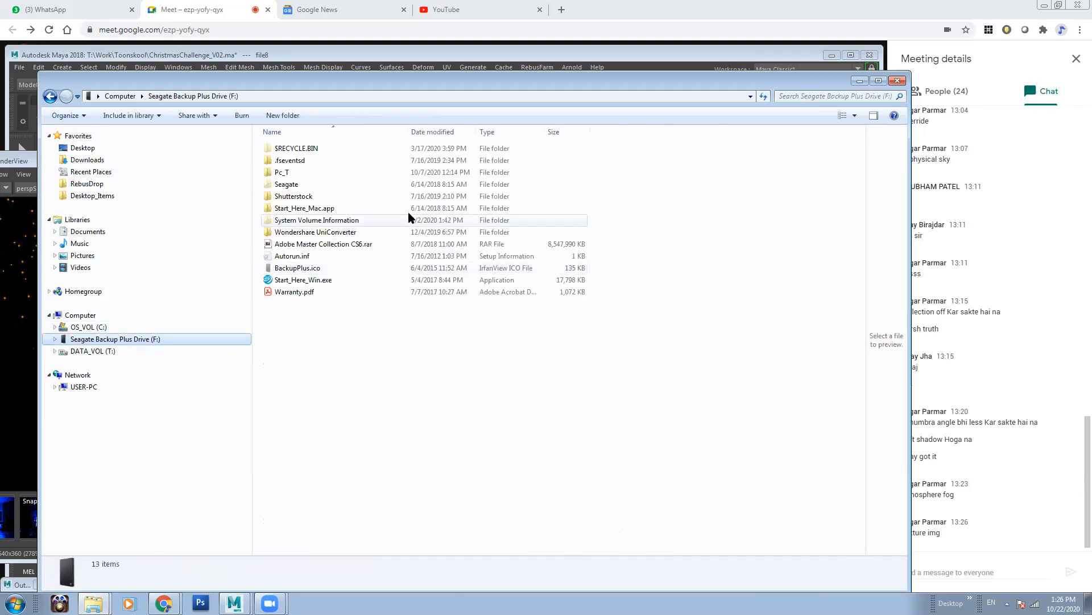
double_click(329, 173)
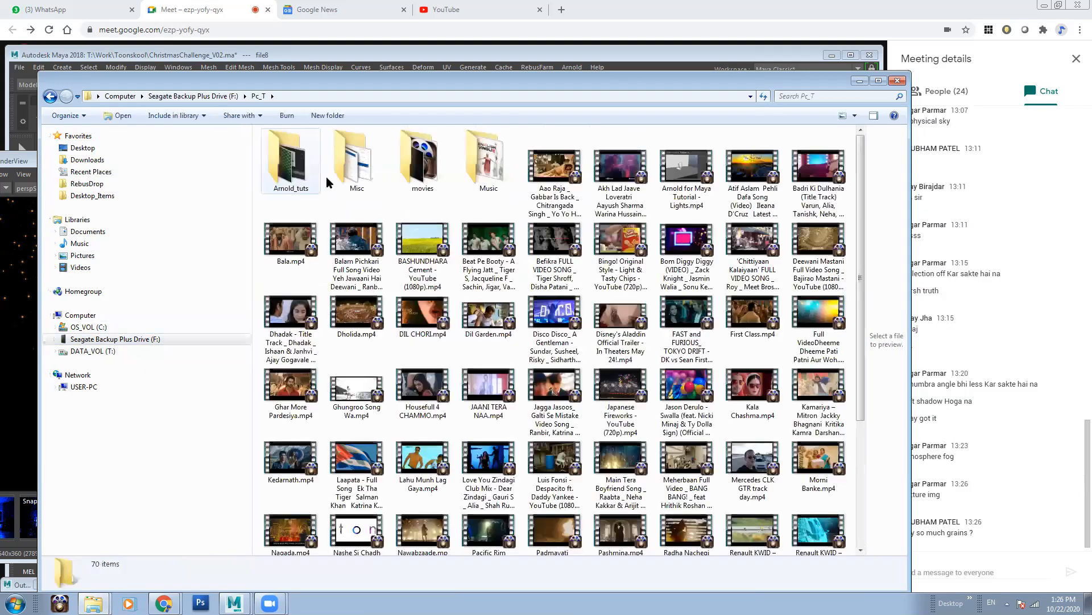
double_click(356, 162)
double_click(565, 226)
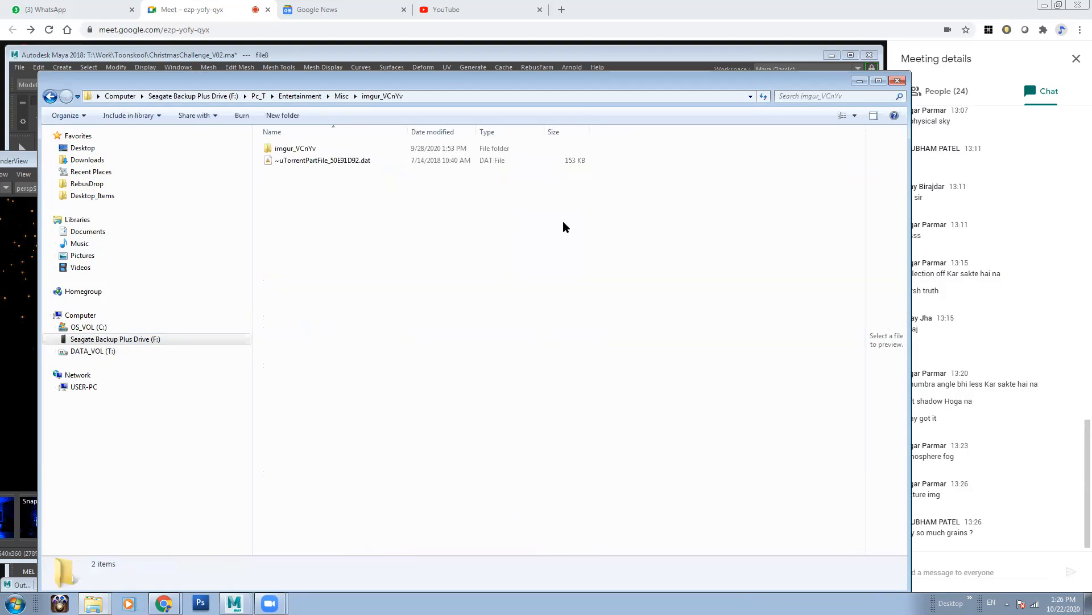
double_click(340, 148)
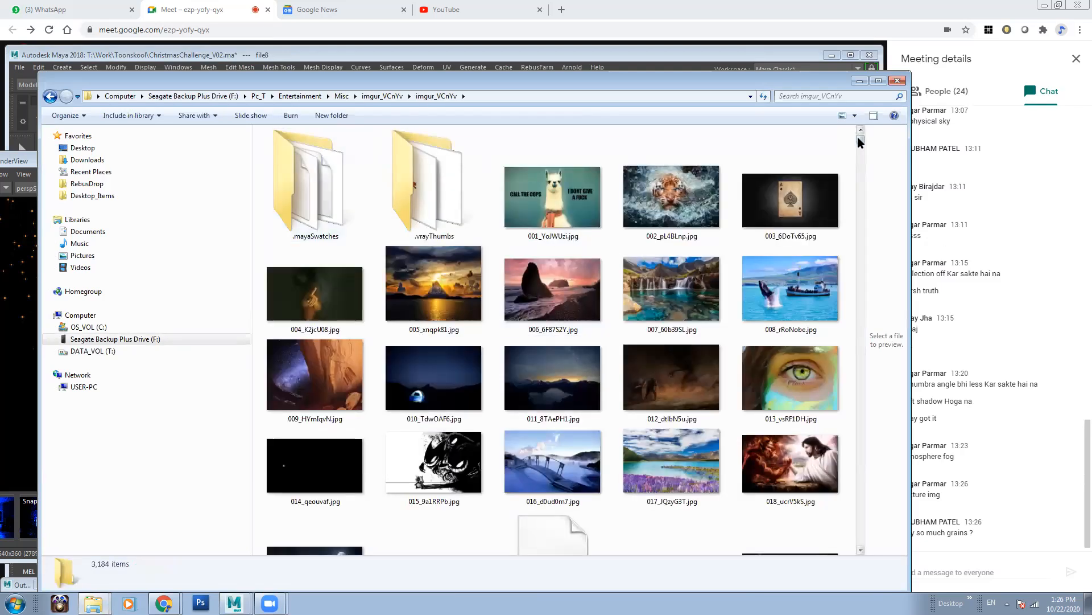
Step: Find the vintage Google postcard image 489_XU194oB.jpg in the folder and preview it in the image viewer
scroll(820, 256, "down", 3)
left_click_drag(859, 154, 869, 206)
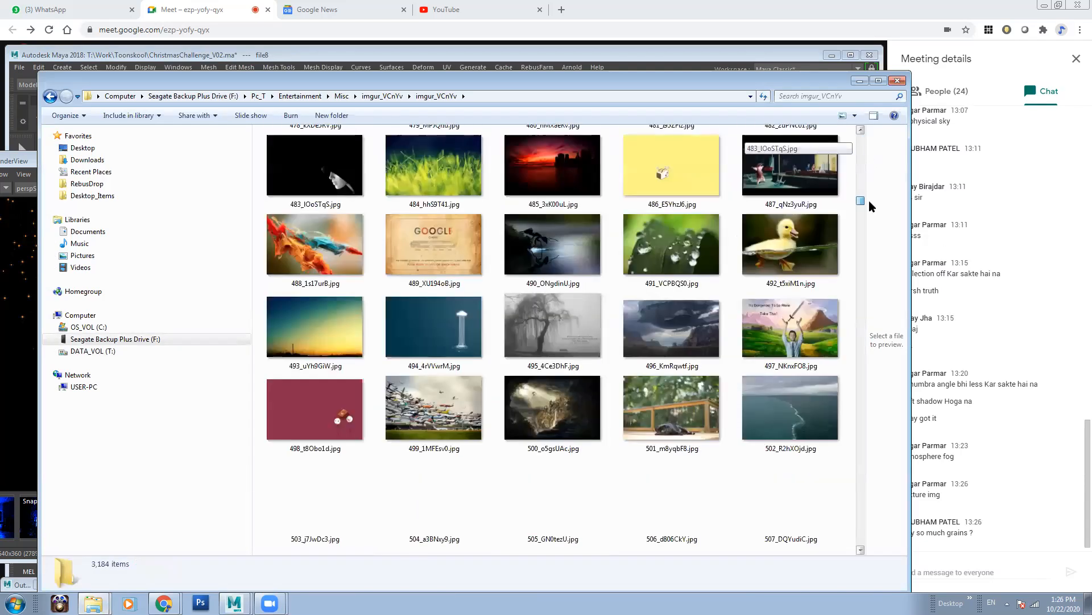
double_click(434, 250)
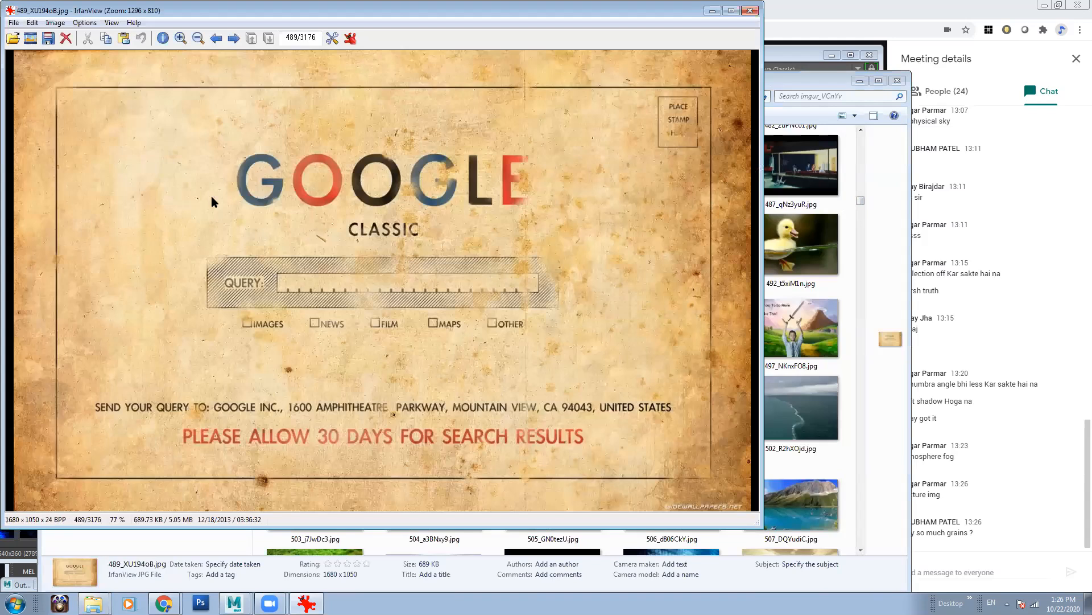
left_click(749, 11)
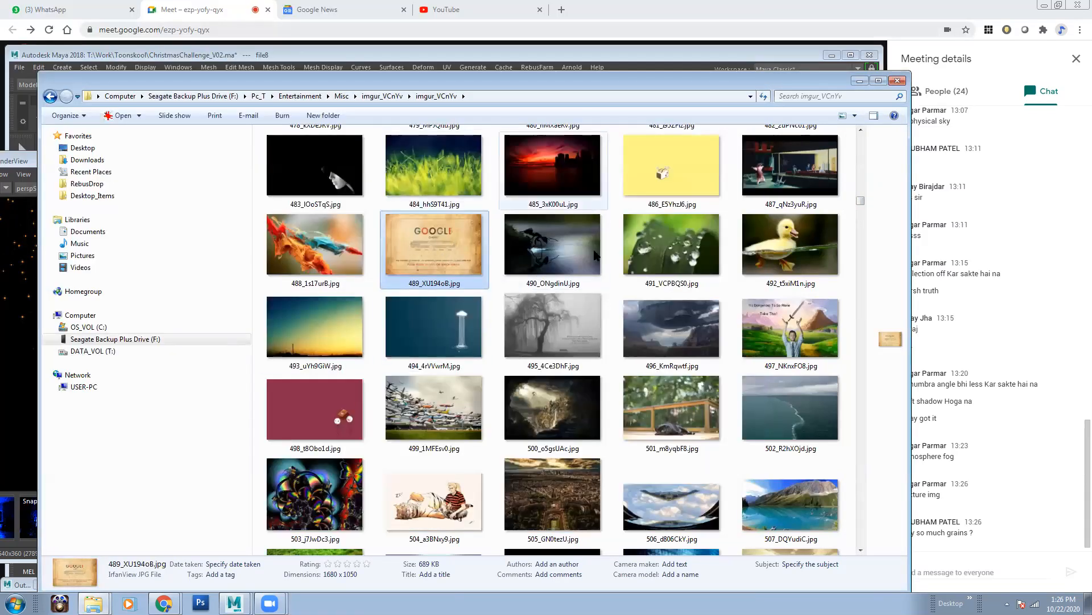
Step: Copy the imgur_VCnYv folder path, return to Maya and open that folder in the texture file browser
left_click(490, 97)
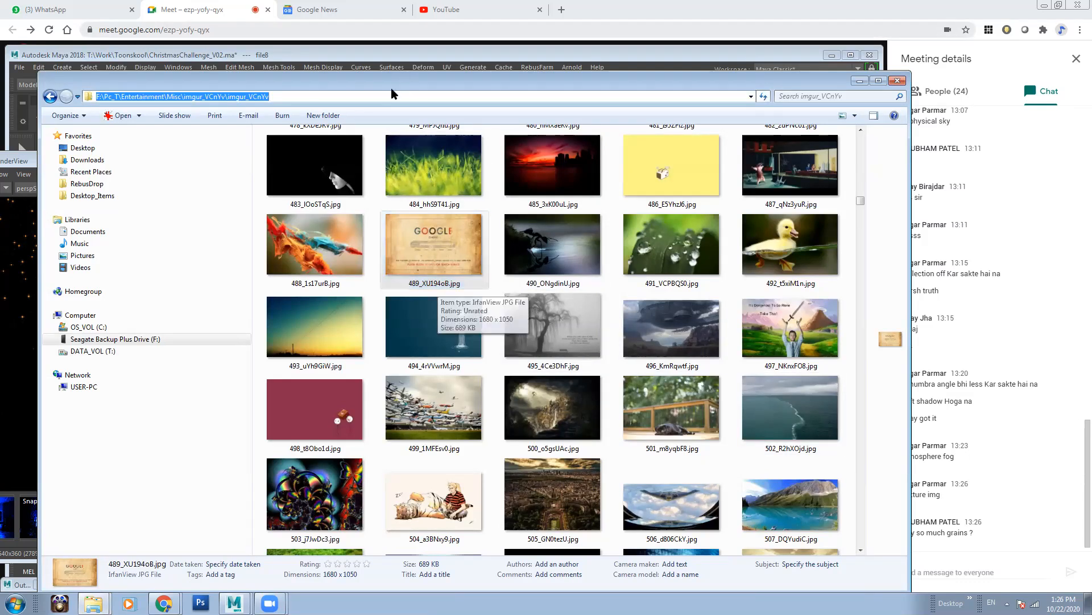
right_click(333, 98)
left_click(374, 133)
left_click(859, 80)
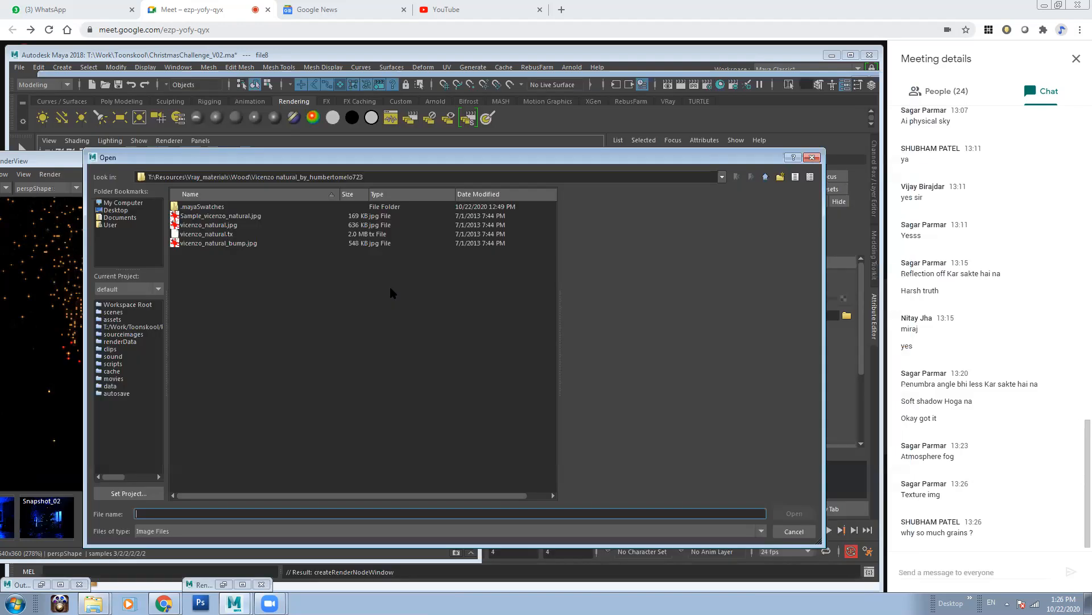
key("ctrl+v")
key("Return")
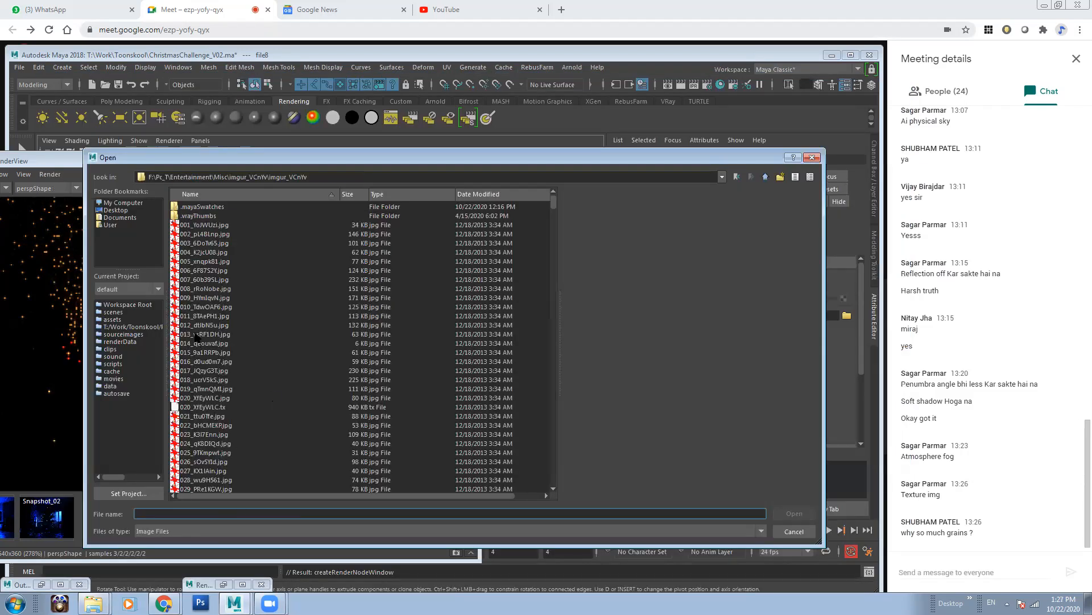
Step: Load 489_XU194oB.jpg as the emission texture's image and restart the live render
left_click(200, 307)
key("4")
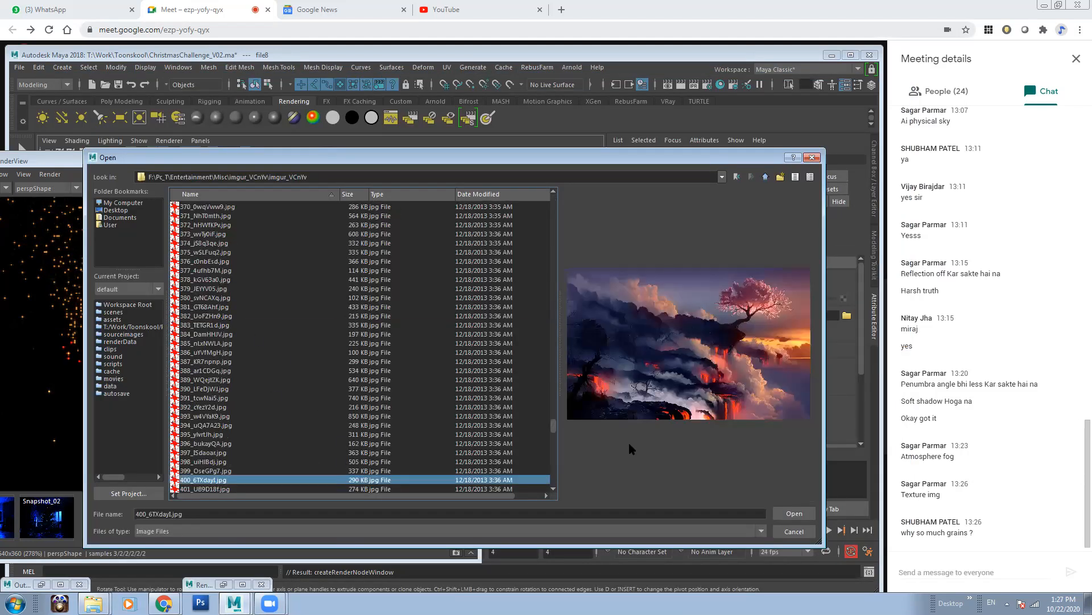
left_click_drag(554, 425, 554, 431)
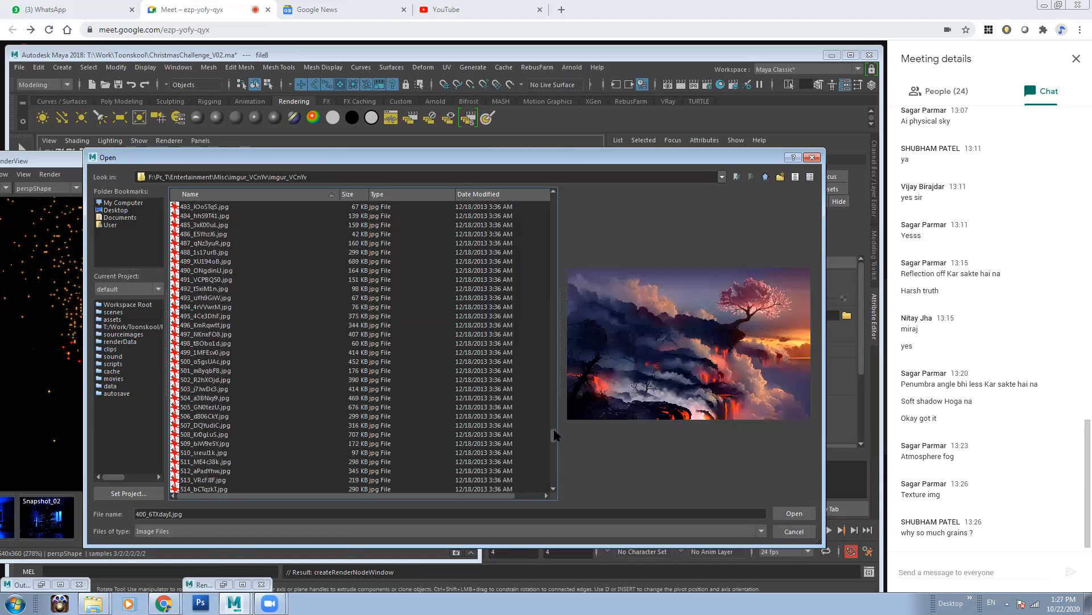
left_click(193, 262)
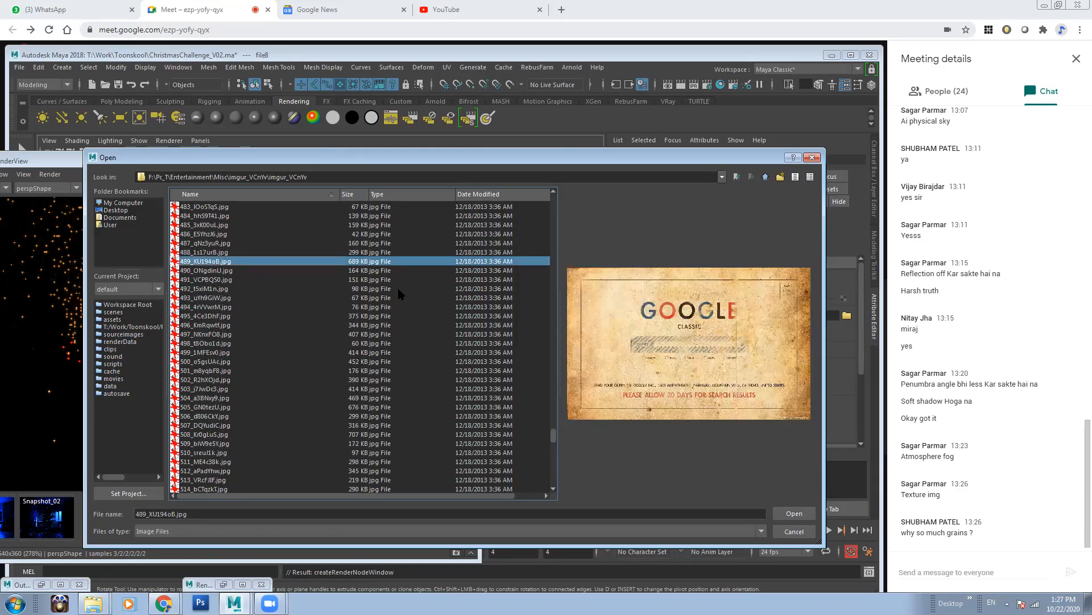
left_click(793, 514)
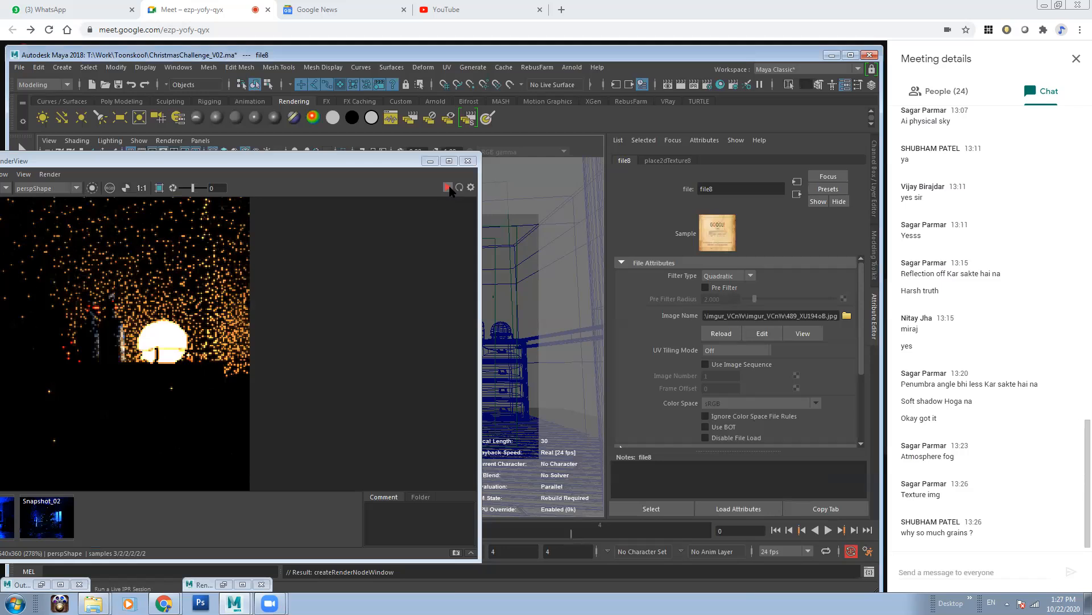
left_click(447, 188)
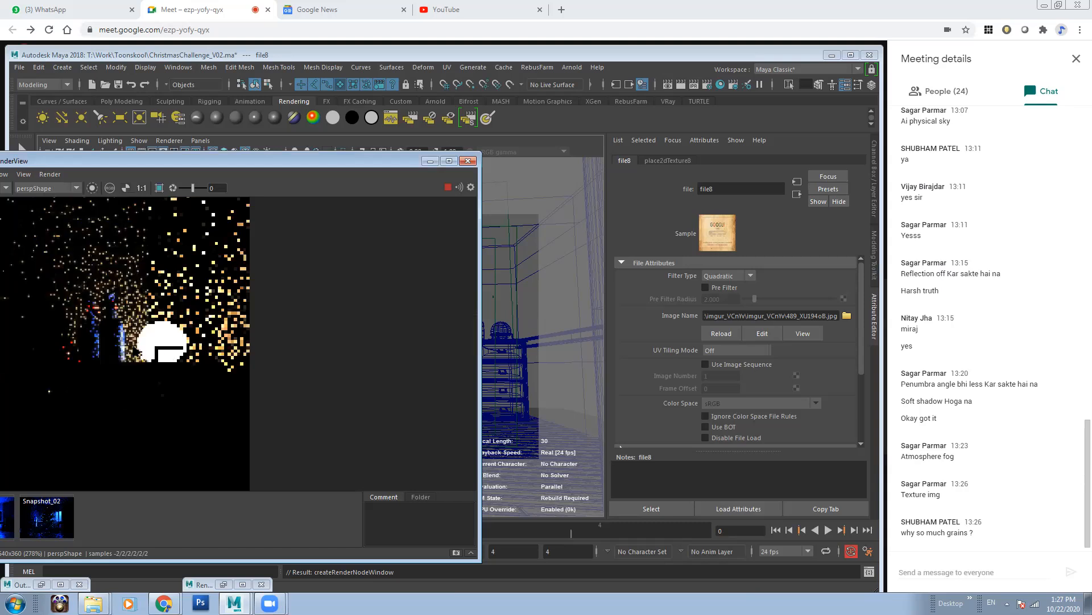
Step: Return to the aiStandardSurface26 attributes and lower the emission weight to 5, then to 1, checking the sphere's texture in the render
left_click(797, 195)
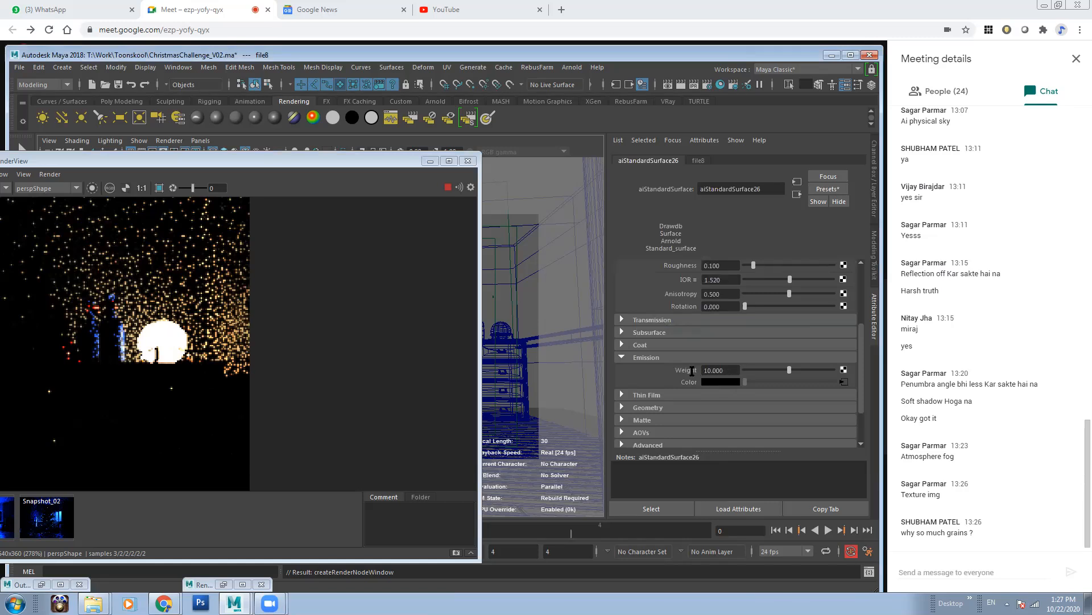
left_click(692, 370)
type("5")
key("Return")
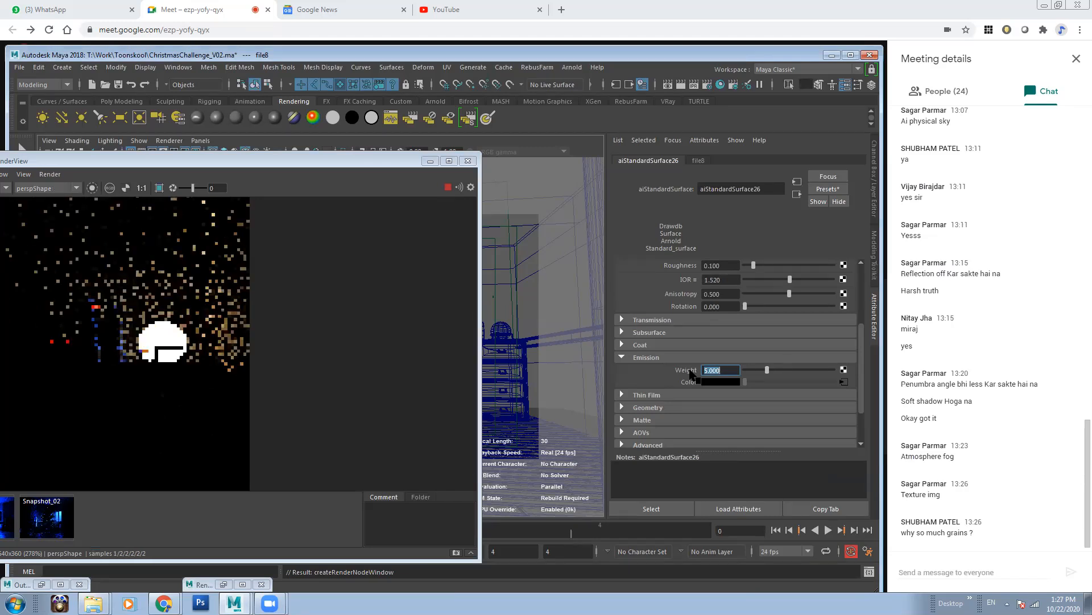
type("1")
key("Return")
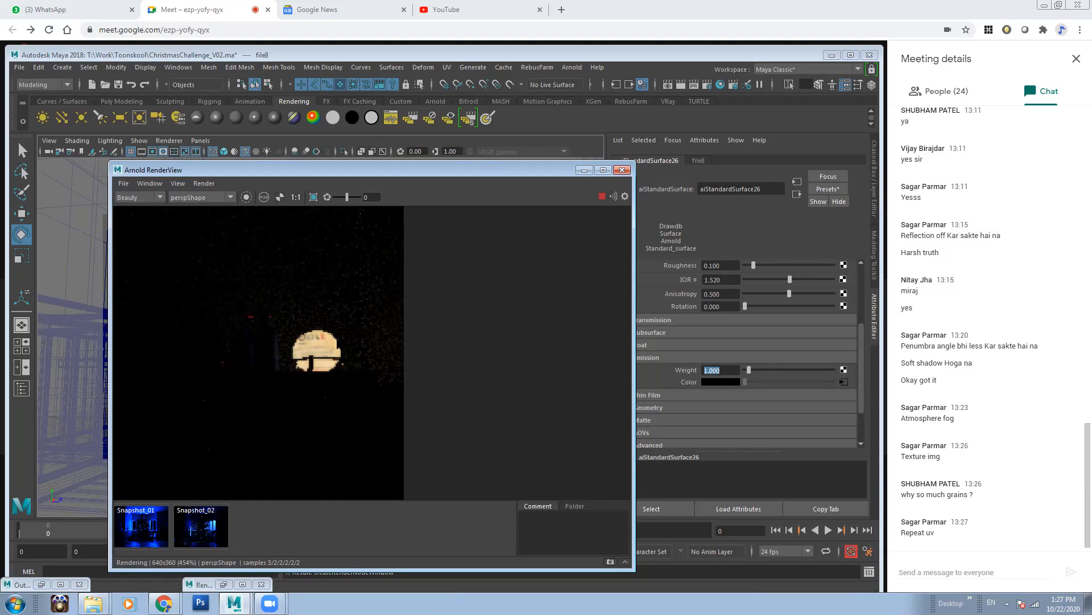
scroll(377, 363, "up", 3)
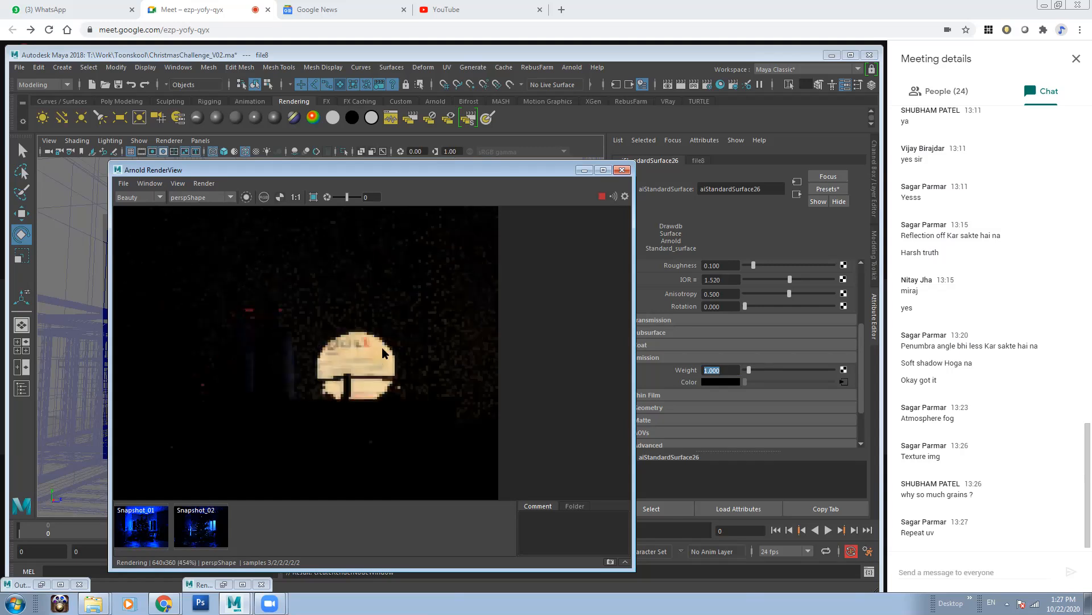
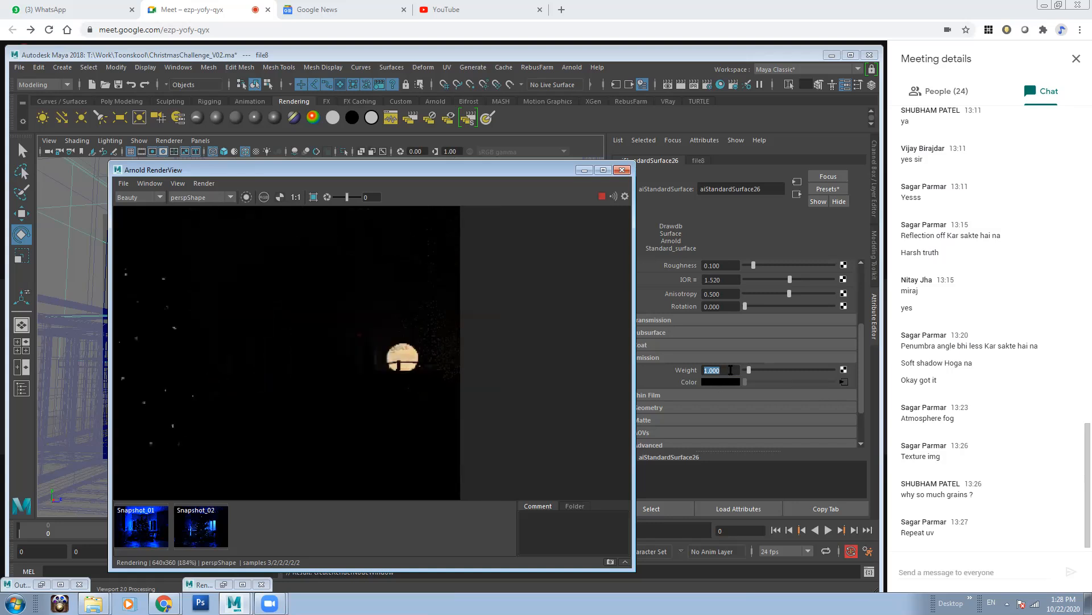
Step: Pick the wall in the render and set the emission weight of its aiStandardSurface10 material to 1
left_click(450, 373)
left_click(765, 161)
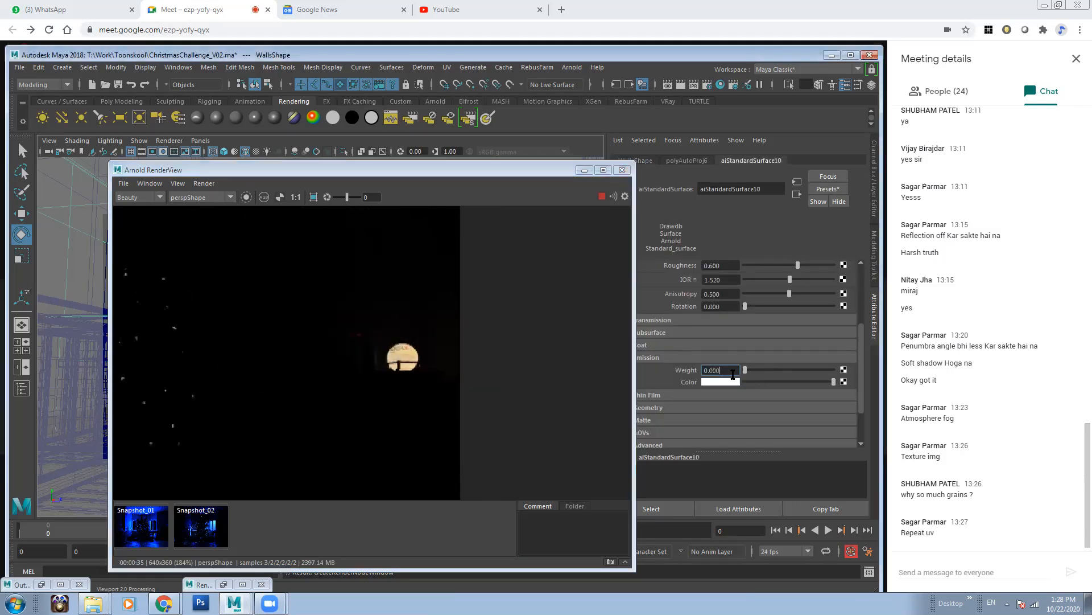
left_click_drag(732, 371, 697, 371)
type("1")
key("Return")
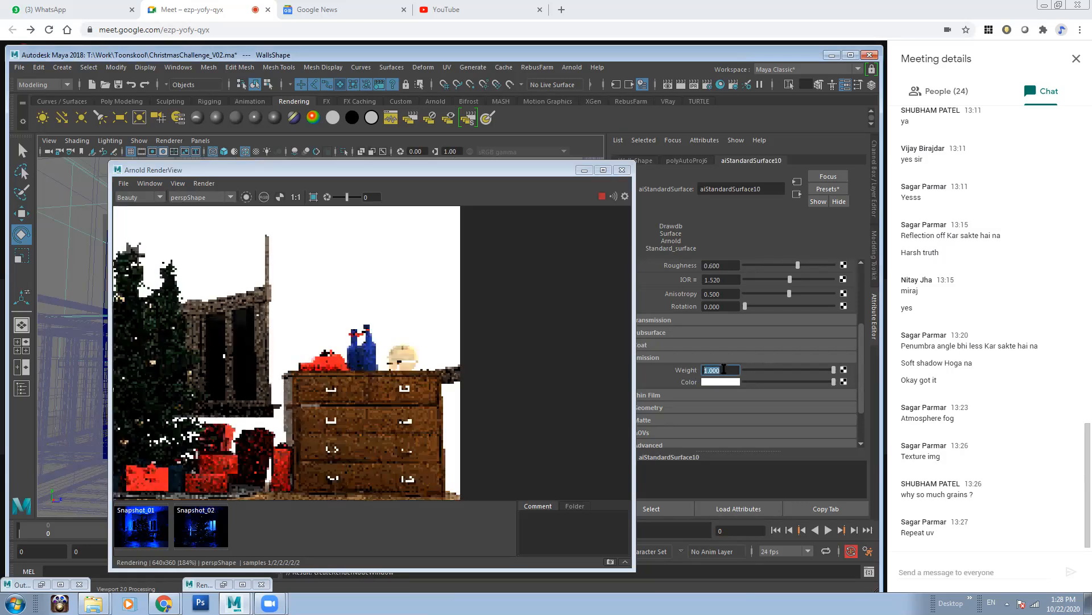
Step: Set the emission weight of the wall's aiStandardSurface10 material to 0 and stop the live render
type("0")
key("Return")
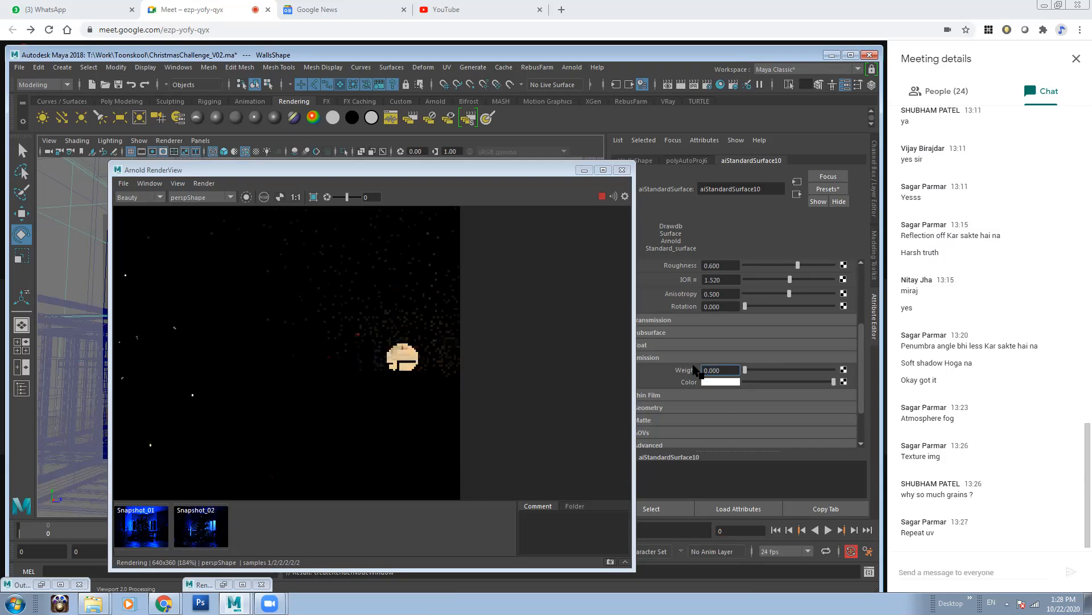
left_click(694, 366)
left_click(585, 170)
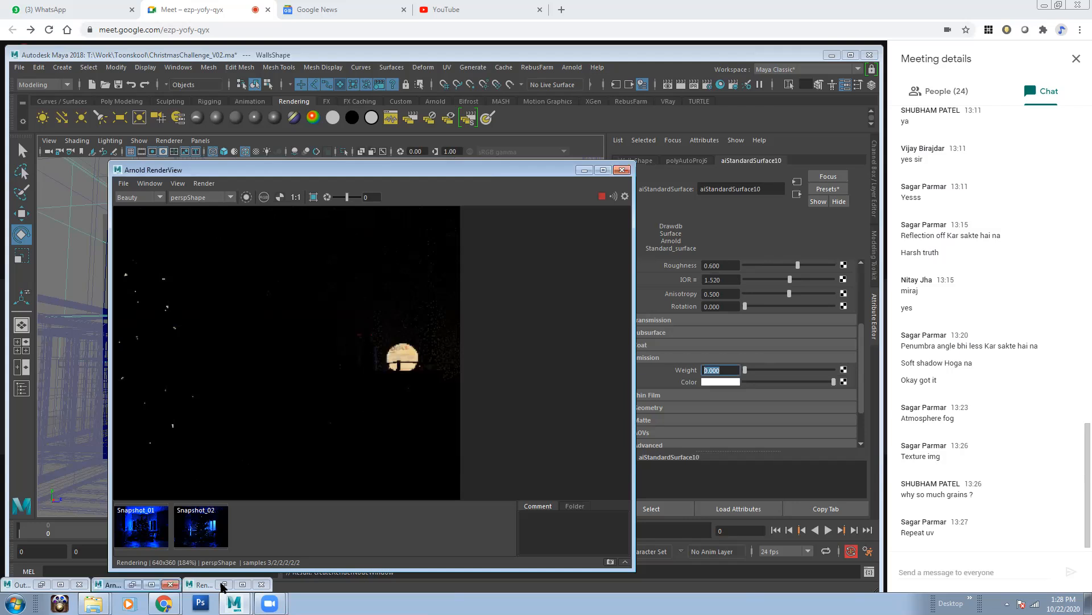
left_click(504, 303)
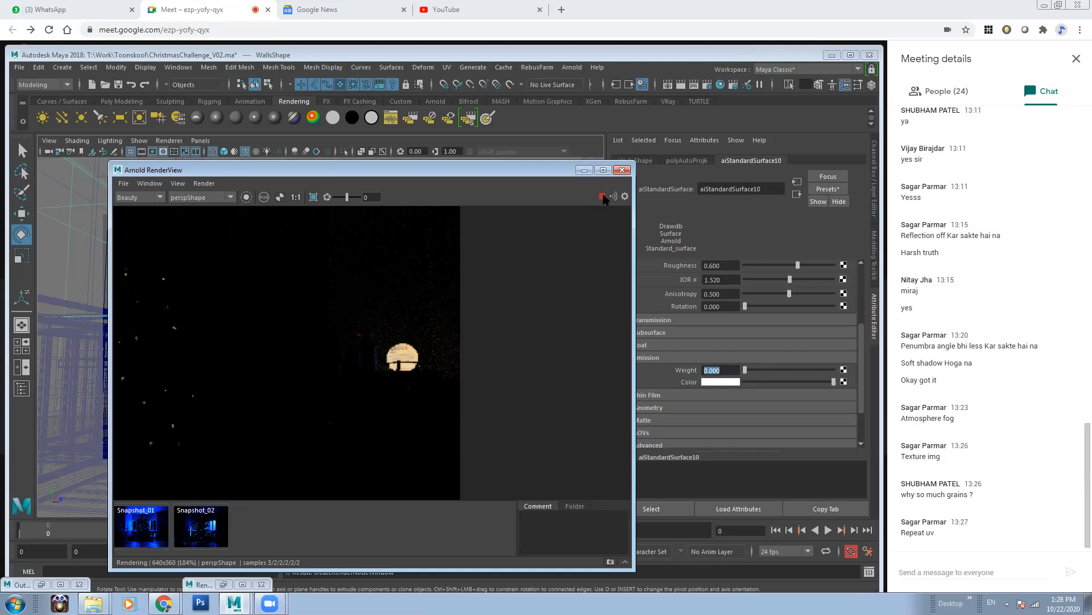
left_click(602, 197)
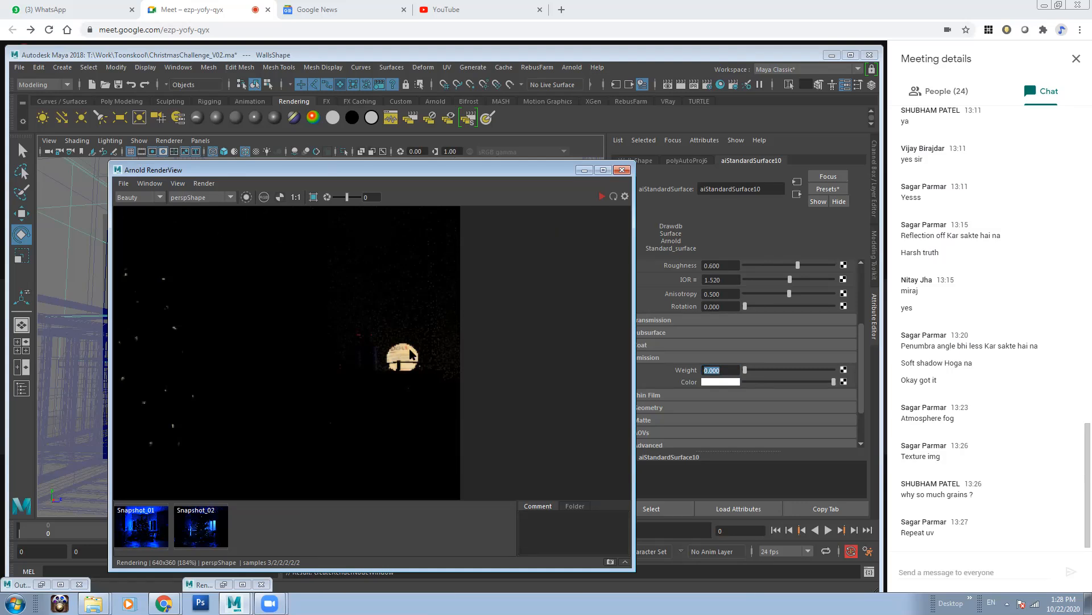
Step: Set the glowing sphere's aiStandardSurface26 emission weight to 1.5 and limit the live render to a region around the sphere
left_click_drag(406, 169, 353, 133)
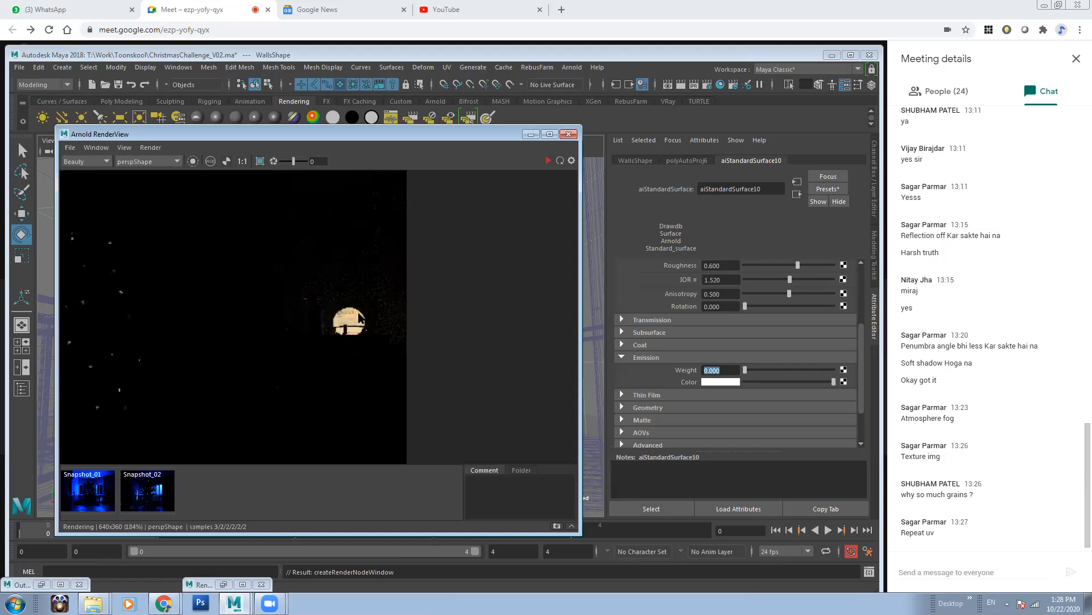
left_click_drag(454, 139, 418, 162)
left_click(499, 340)
scroll(414, 375, "down", 2)
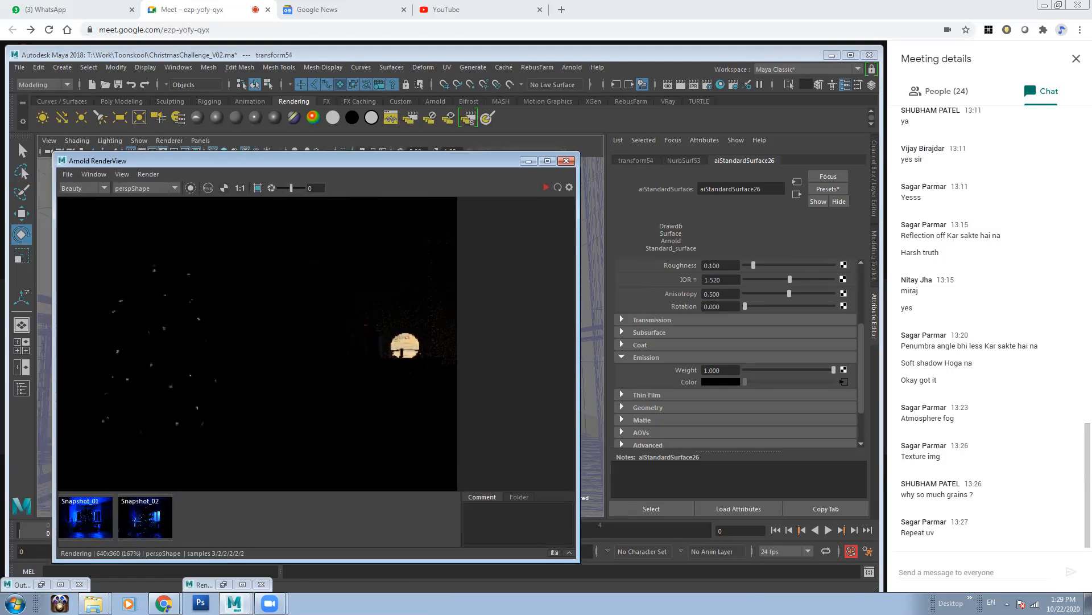
left_click_drag(725, 371, 655, 372)
type("1.5")
key("Return")
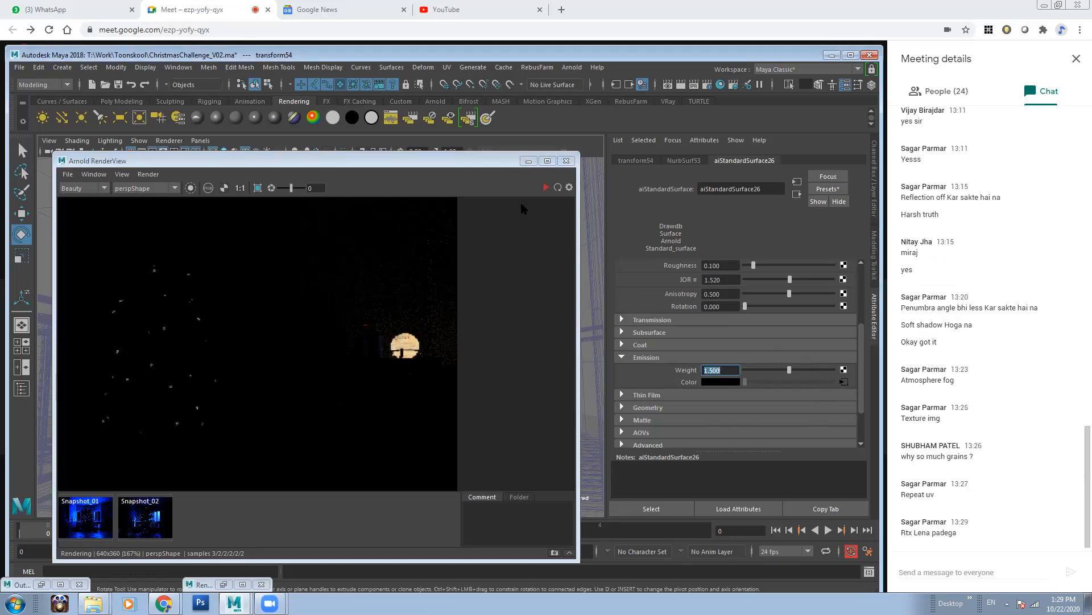
left_click(257, 188)
left_click_drag(359, 311, 451, 389)
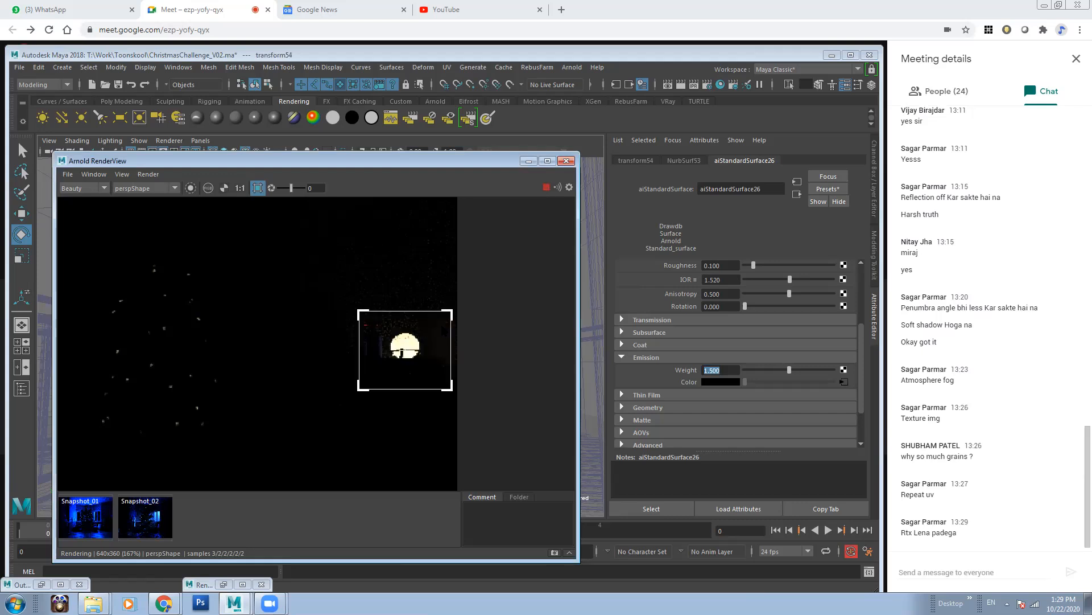
Step: Open the image browser of the sphere's emission color texture and preview the imgur_VCnYv images for a replacement
left_click(843, 382)
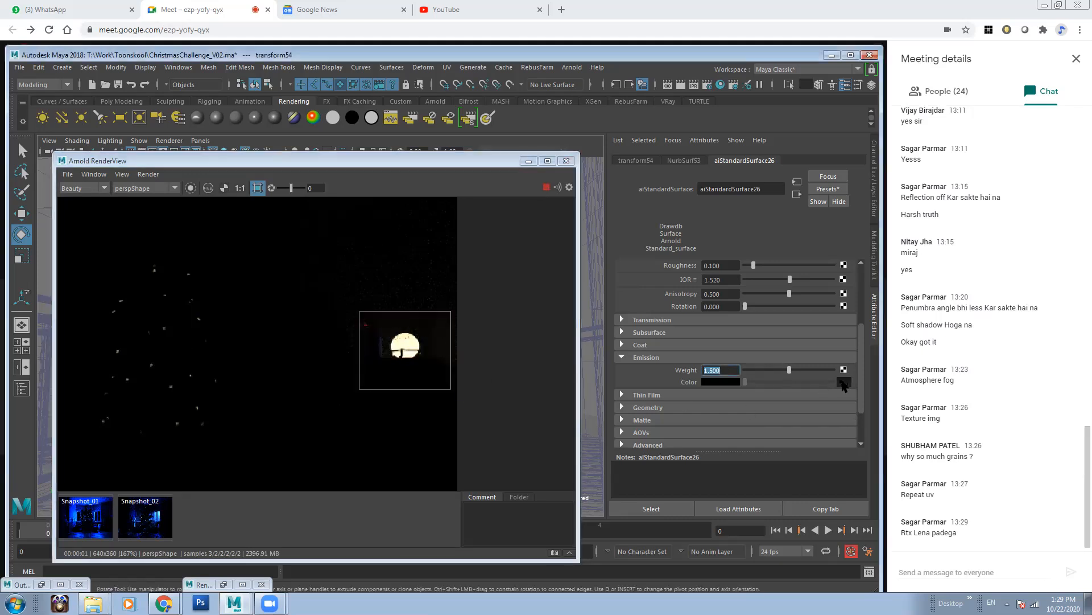
left_click(847, 316)
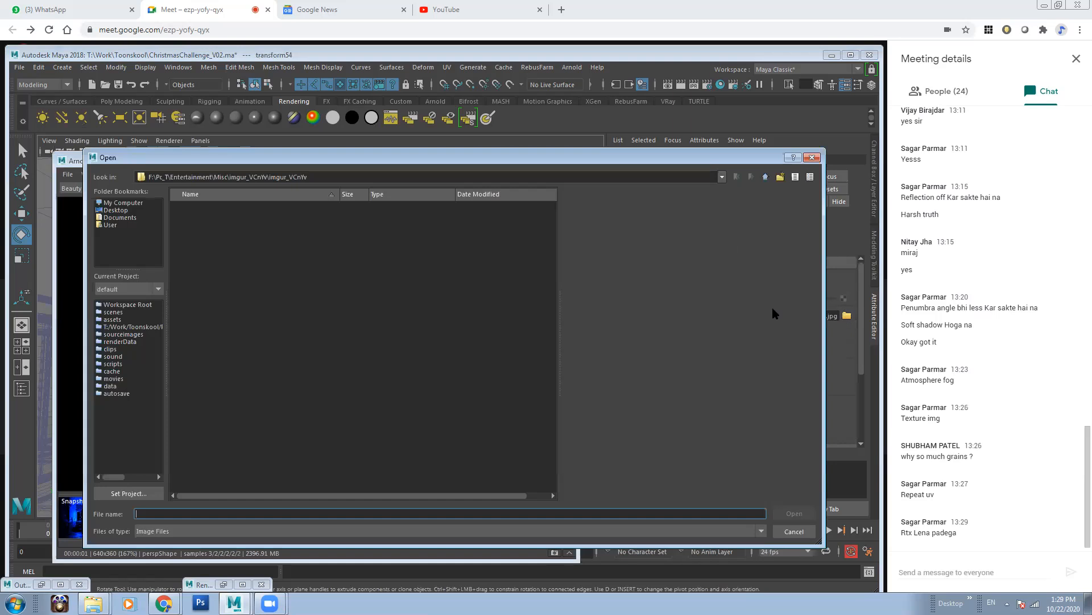
left_click(243, 325)
key("Down")
key("Down")
key("Down")
key("Down")
key("Down")
key("Down")
key("Down")
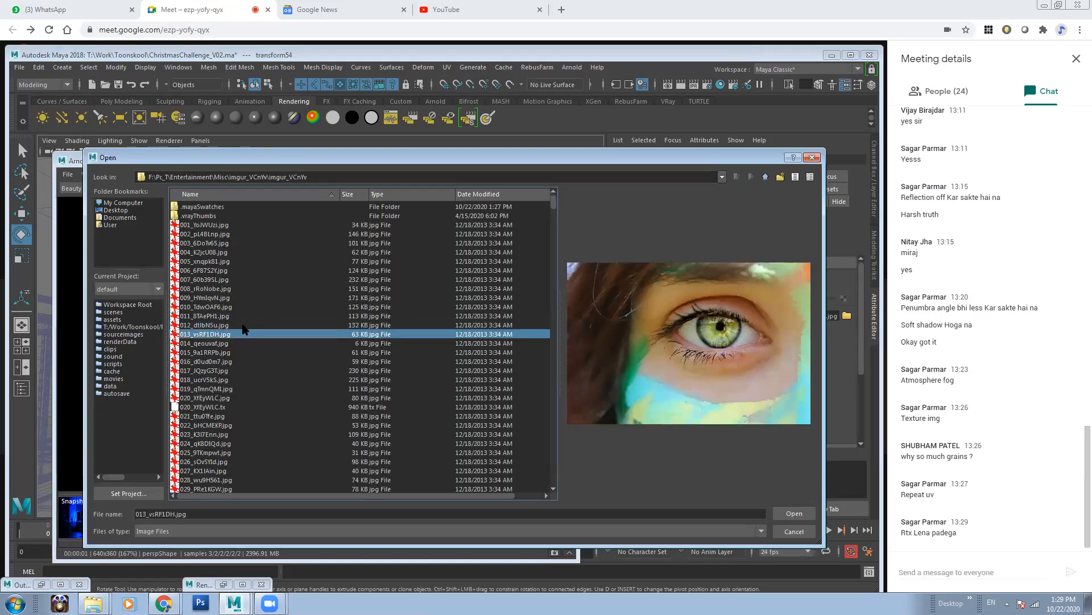
key("Down")
key("Down")
key("Down")
key("Down")
key("Down")
key("Down")
key("Down")
key("Down")
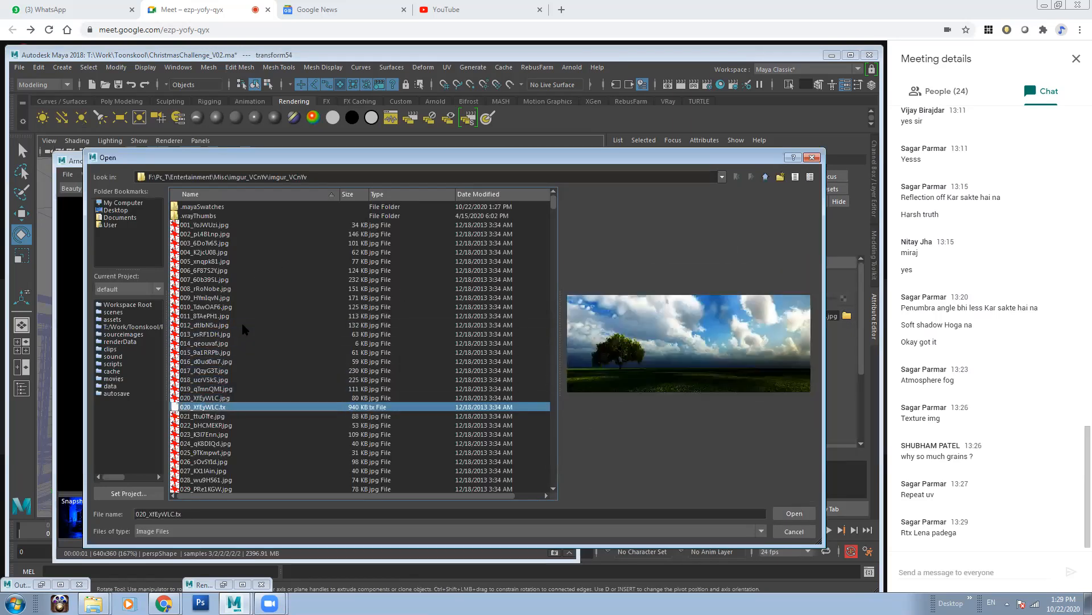
key("Down")
key("Down")
key("Down")
key("Down")
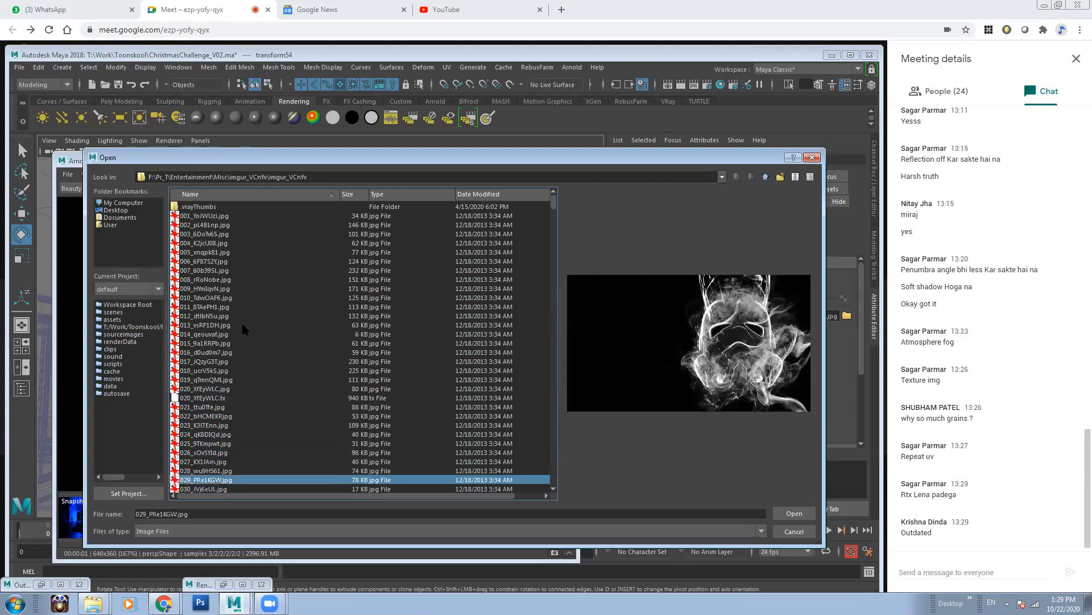
key("Down")
key("Down")
key("Down")
key("Down")
key("Down")
key("Down")
key("Down")
key("Down")
key("Down")
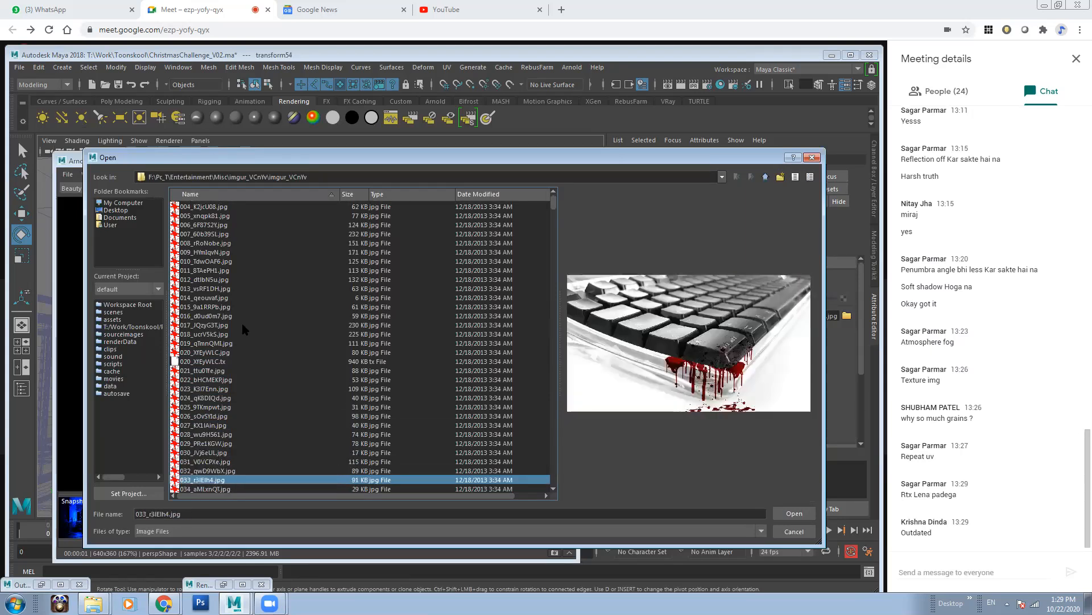
key("Down")
key("Down")
key("Down")
key("Down")
key("Down")
key("Down")
key("Down")
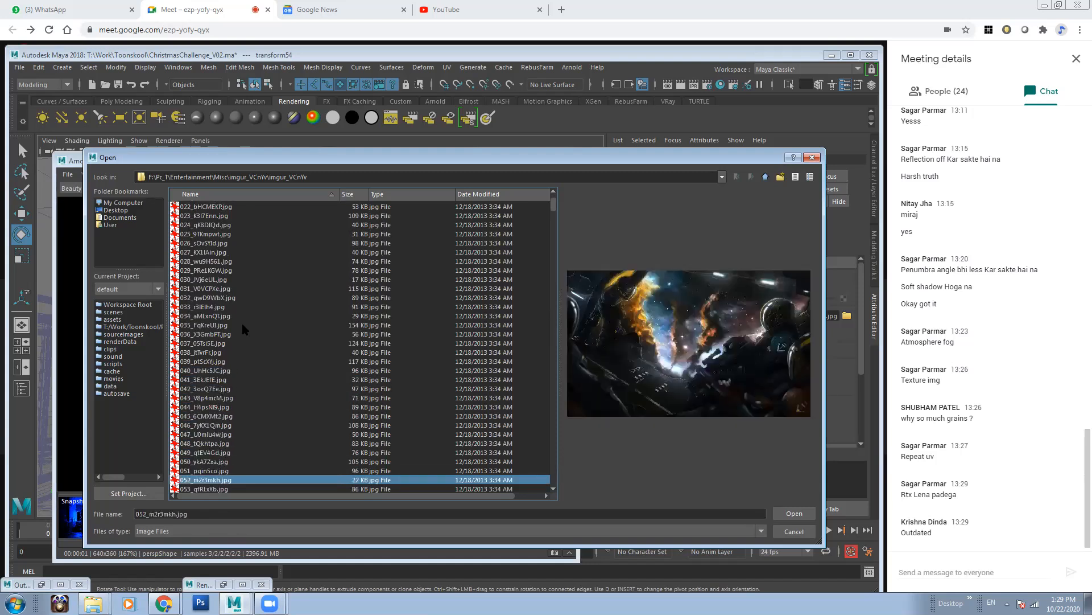
scroll(285, 335, "down", 2)
key("Down")
key("Down")
key("Down")
key("Down")
key("Down")
key("Down")
key("Down")
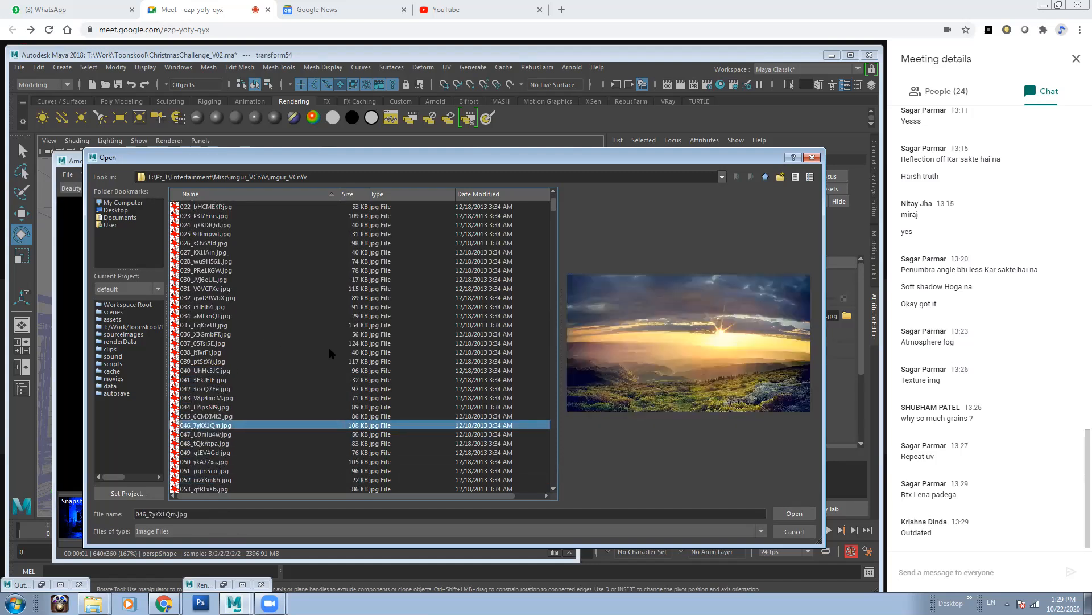
key("Down")
key("Down")
key("Down")
key("Down")
key("Down")
key("Down")
key("Down")
key("Down")
key("Down")
key("Down")
key("Down")
key("Down")
key("Down")
key("Down")
key("Down")
key("Down")
key("Down")
key("Down")
key("Down")
key("Down")
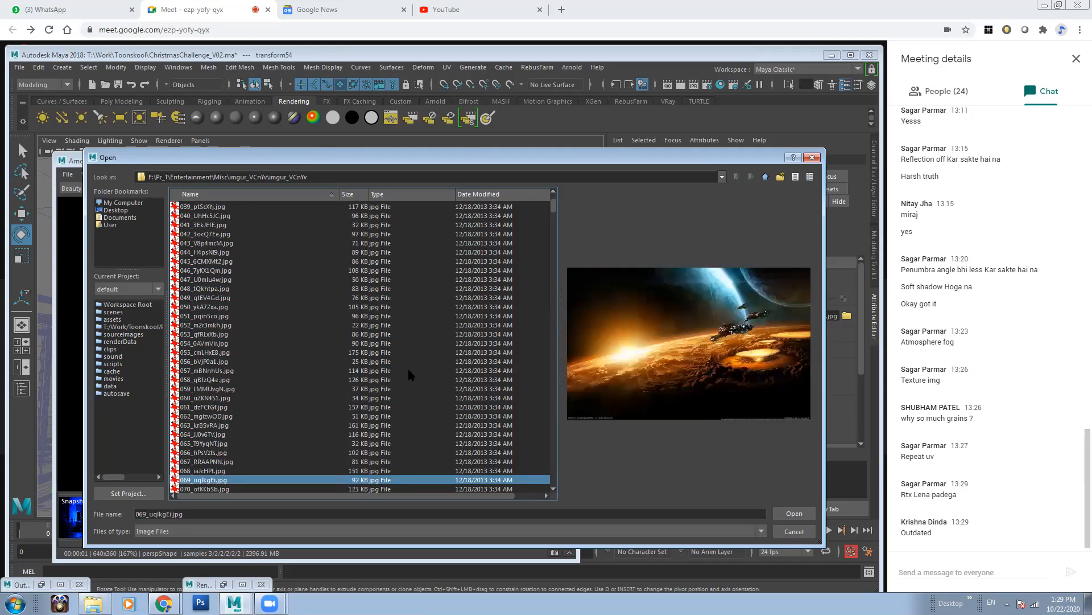
key("Up")
key("Up")
key("Up")
key("Up")
key("Up")
key("Up")
key("Up")
key("Up")
key("Up")
key("Up")
key("Up")
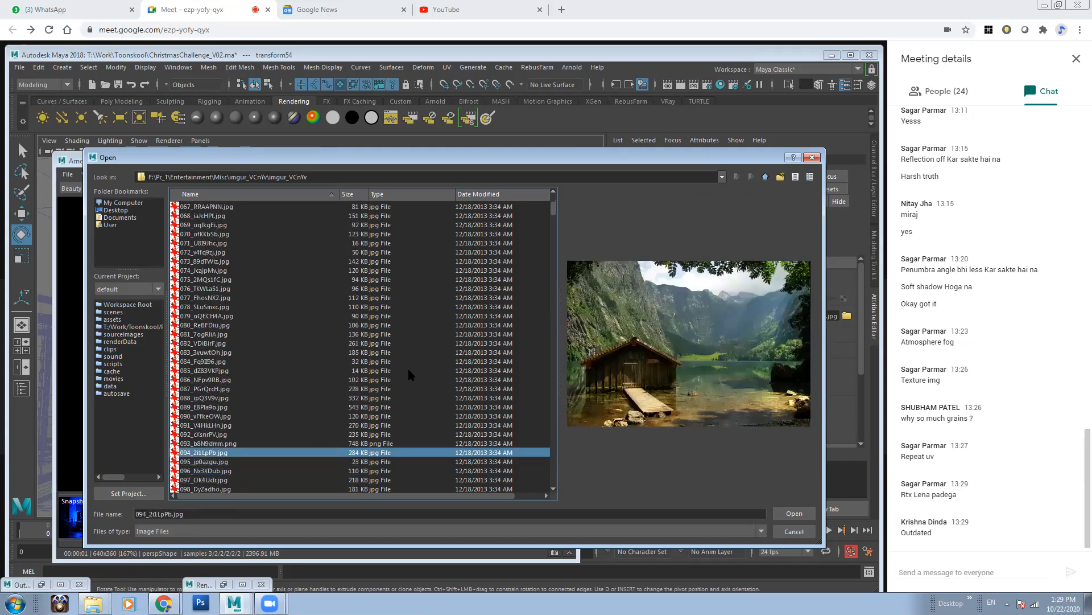
key("Up")
key("Up")
key("Up")
key("Down")
key("Down")
key("Down")
key("Up")
key("Down")
key("Down")
key("Down")
key("Down")
key("Down")
key("Down")
key("Down")
key("Down")
key("Down")
key("Down")
key("Down")
key("Down")
key("Down")
key("Down")
key("Down")
key("Down")
key("Down")
key("Down")
key("Down")
key("Down")
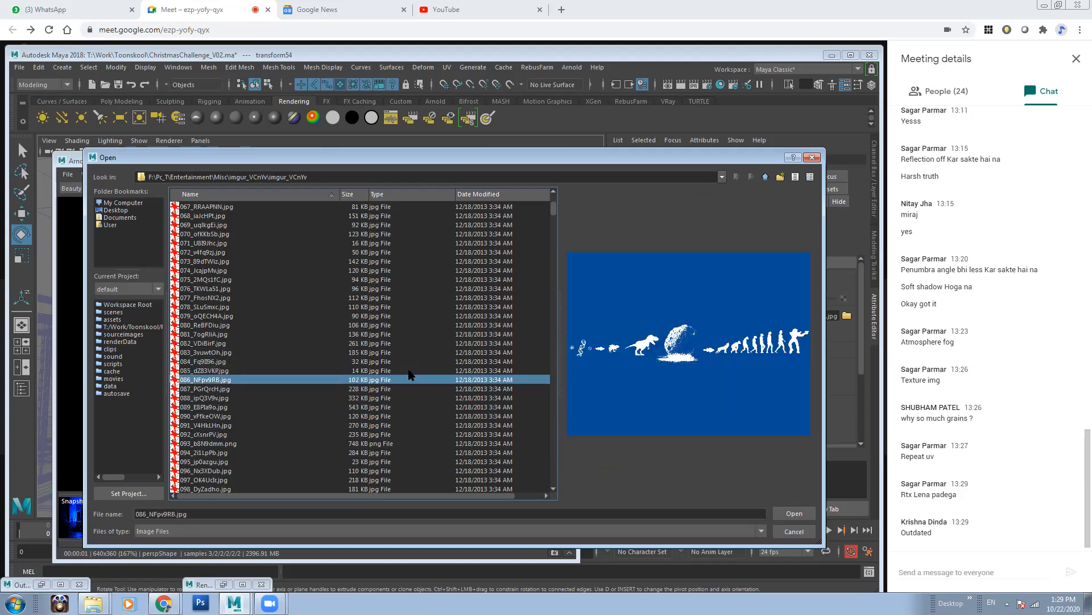
key("Down")
key("Down")
key("Down")
key("Down")
key("Down")
key("Down")
key("Down")
key("Down")
key("Down")
key("Down")
key("Down")
key("Down")
key("Down")
key("Down")
key("Down")
key("Down")
key("Down")
key("Down")
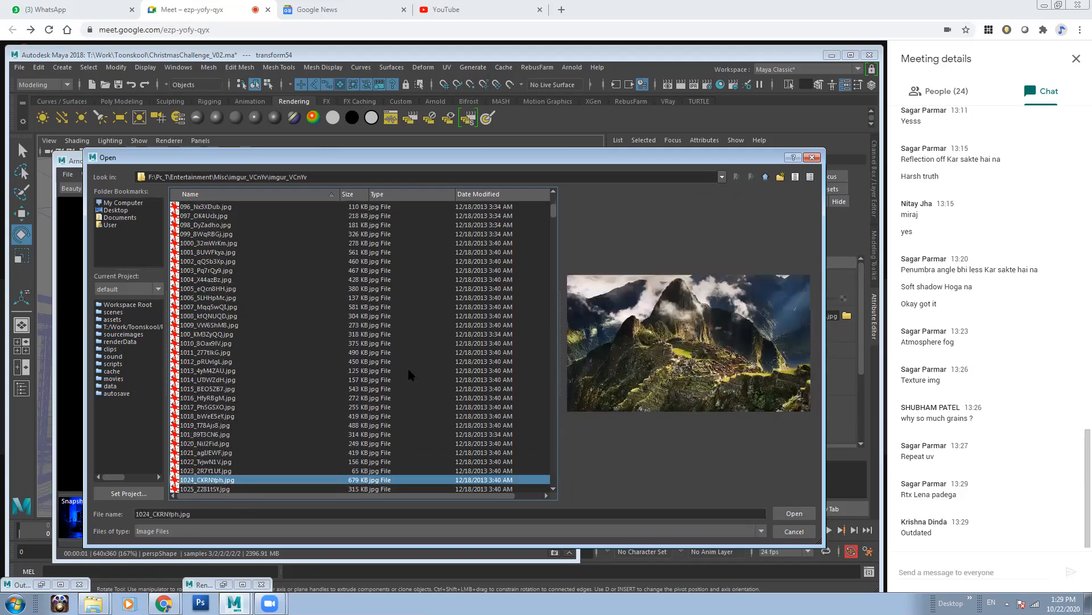
key("Down")
key("Down")
key("Down")
key("Down")
key("Down")
key("Down")
key("Down")
key("Down")
key("Down")
key("Down")
key("Down")
key("Down")
key("Down")
key("Down")
key("Down")
key("Down")
key("Down")
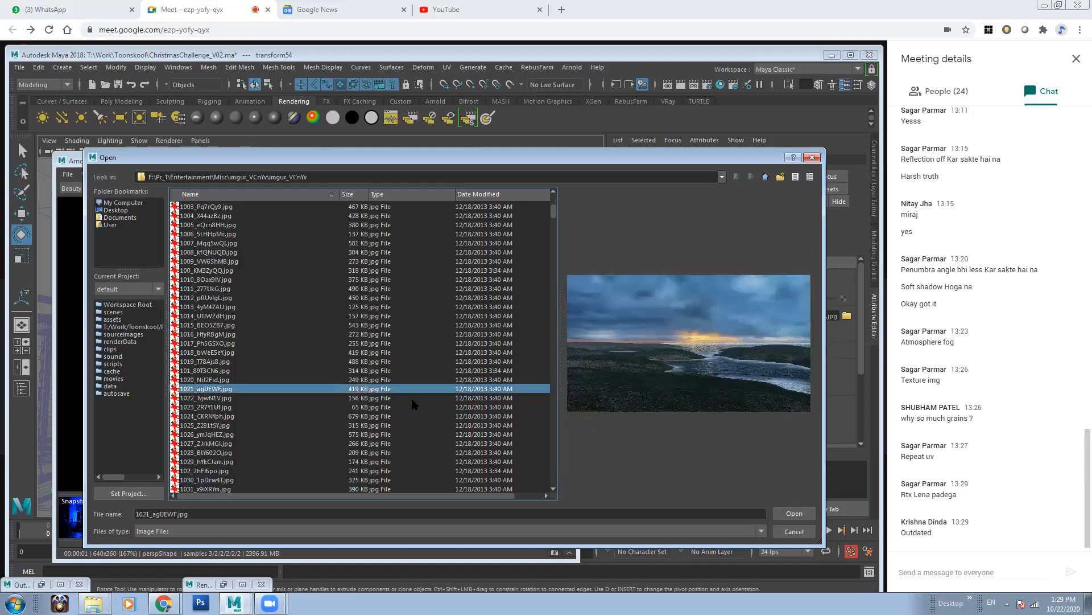
Step: Preview the numbered imgur_VCnYv images and load 1104_dZi4ruY.jpg as the sphere's emission color texture
key("Up")
key("Up")
key("Up")
key("Up")
key("Up")
key("Up")
key("Up")
key("Up")
key("Up")
key("Up")
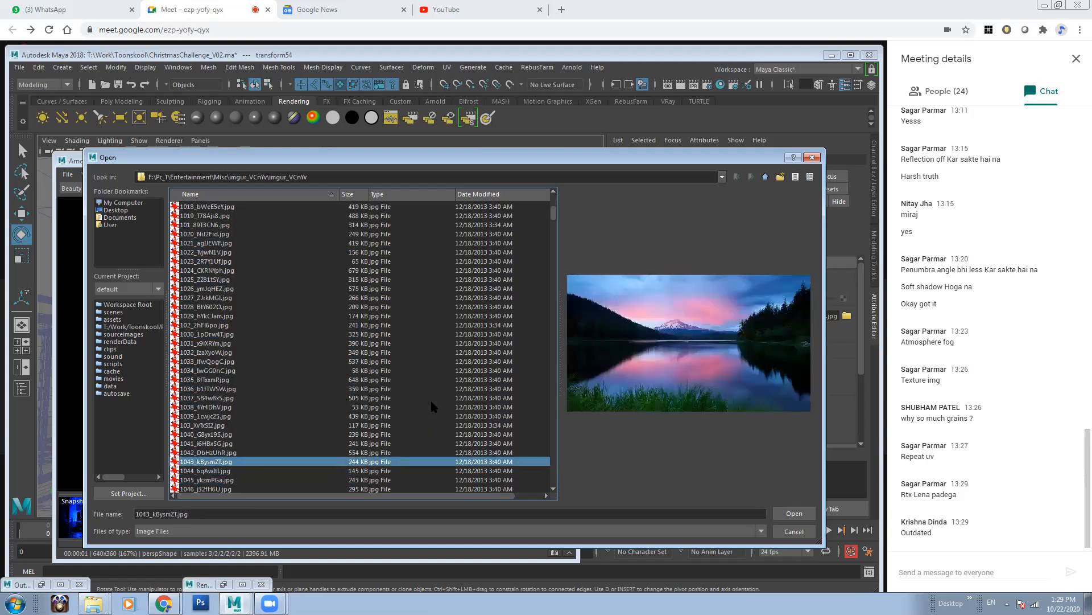
key("Down")
key("Down")
key("Down")
key("Down")
key("Down")
key("Down")
key("Down")
key("Down")
key("Down")
key("Down")
key("Down")
key("Down")
key("Down")
key("Down")
key("Down")
key("Down")
key("Down")
key("Down")
key("Down")
key("Down")
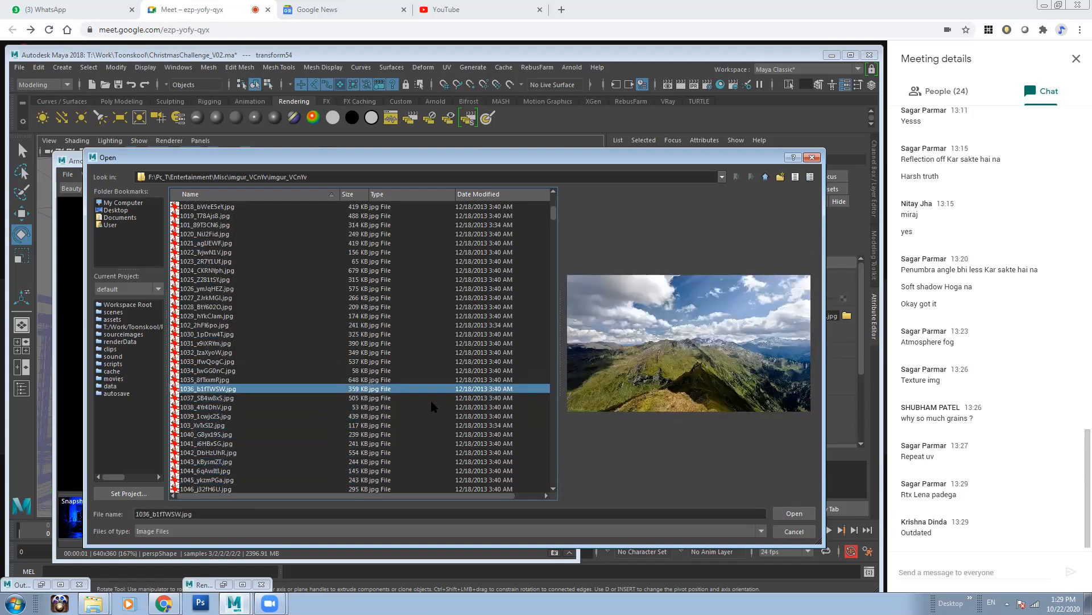
key("Down")
key("Down")
key("Down")
key("Down")
key("Down")
key("Down")
key("Down")
key("Down")
key("Down")
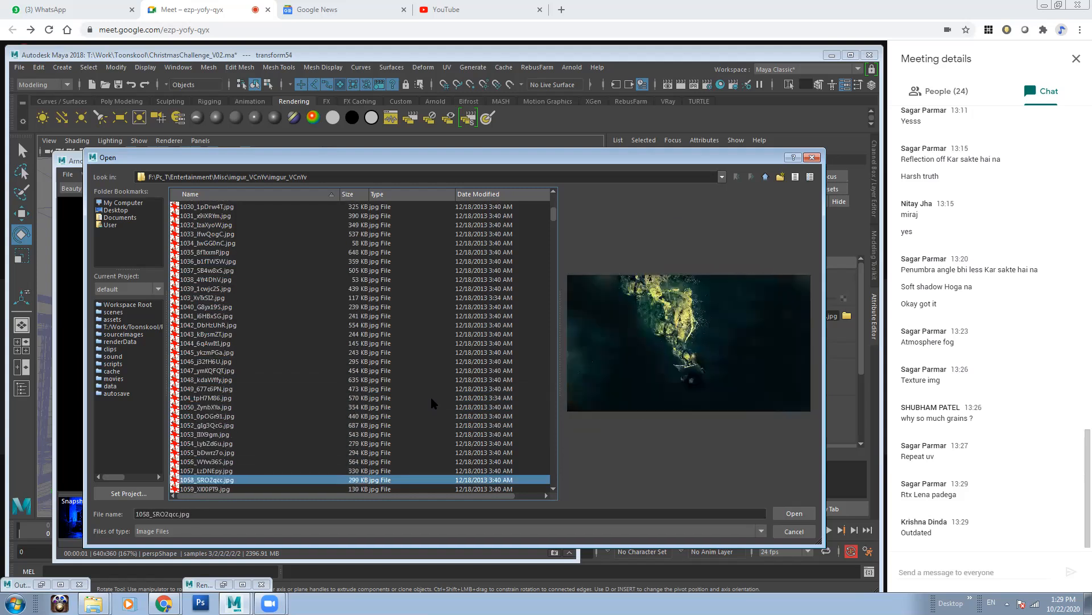
key("Up")
key("Up")
key("Up")
key("Up")
key("Up")
key("Up")
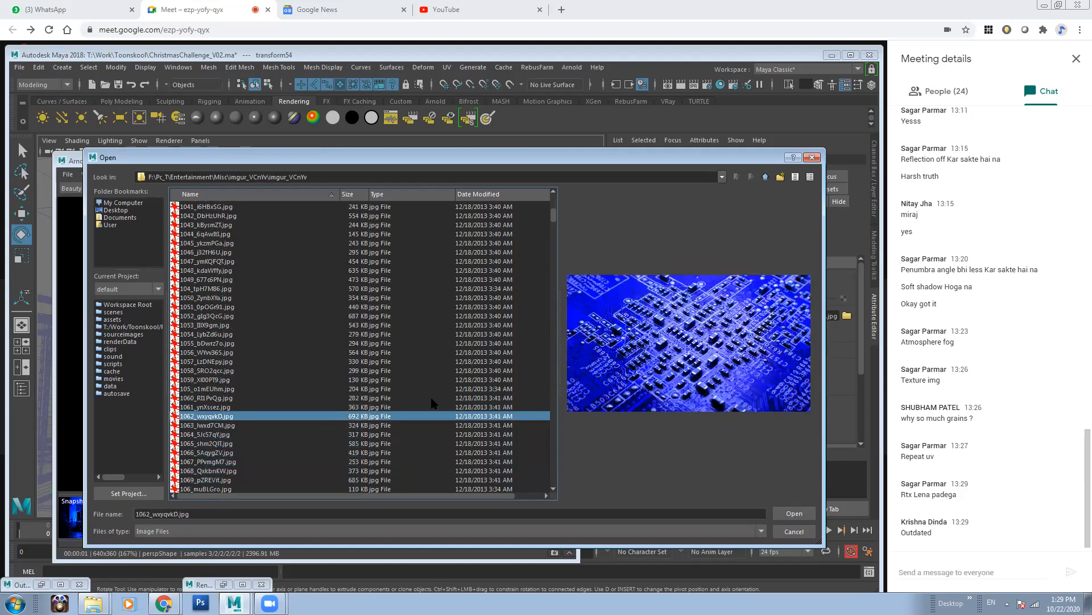
key("Up")
key("Up")
key("Up")
key("Up")
key("Up")
key("Up")
key("Up")
key("Up")
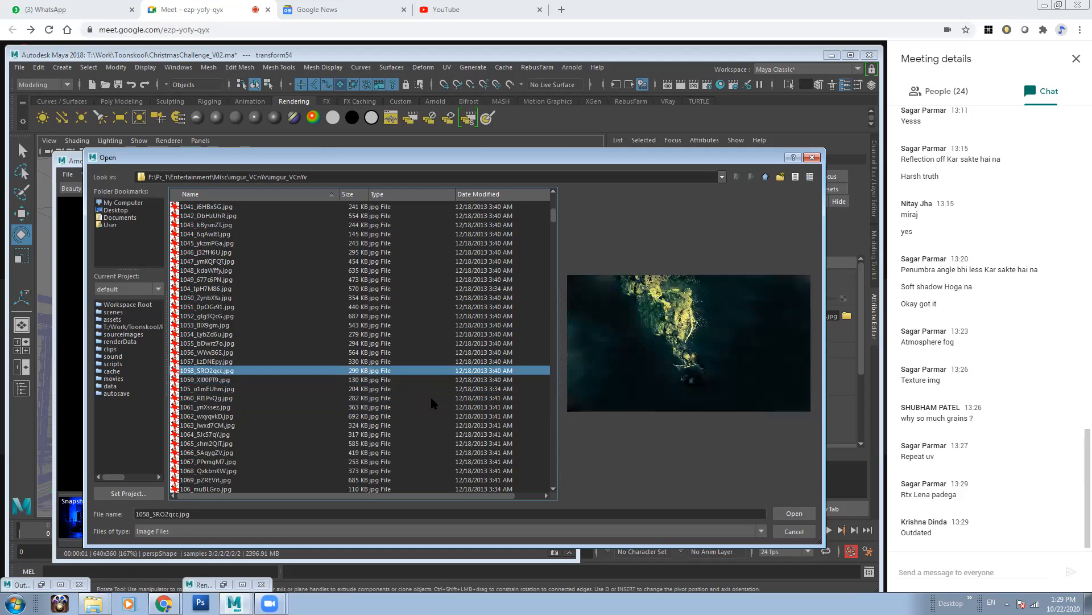
key("Up")
key("Up")
key("Up")
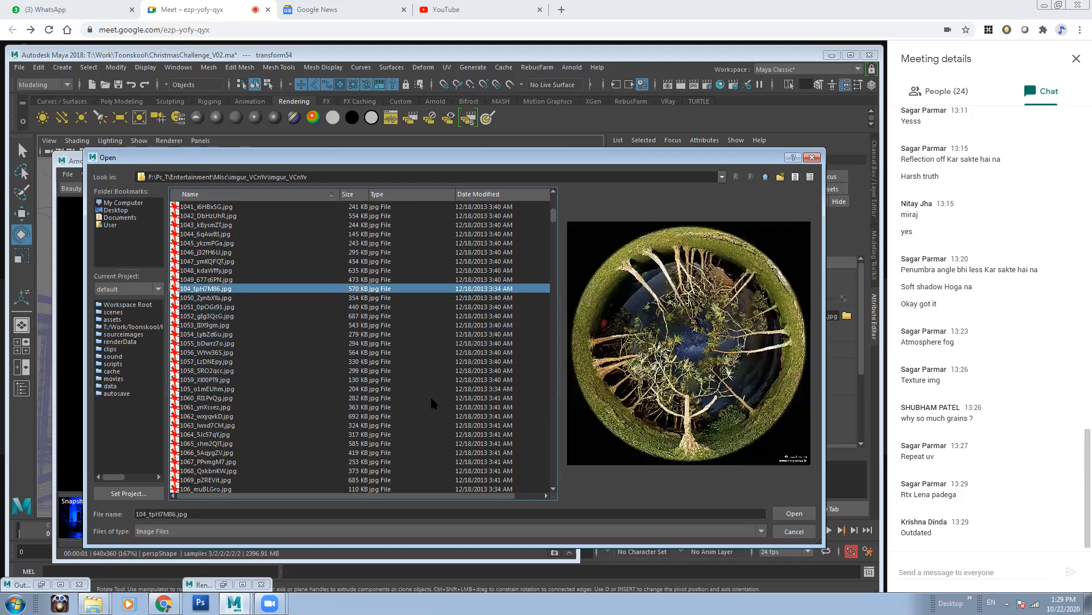
key("Down")
key("Down")
key("Down")
key("Down")
key("Down")
key("Down")
key("Down")
key("Down")
key("Down")
key("Down")
key("Down")
key("Down")
key("Down")
key("Down")
key("Down")
key("Down")
key("Down")
key("Down")
key("Down")
key("Down")
key("Down")
key("Down")
key("Down")
key("Down")
key("Down")
key("Down")
key("Down")
key("Down")
key("Down")
key("Down")
key("Down")
key("Down")
key("Down")
key("Down")
key("Down")
key("Down")
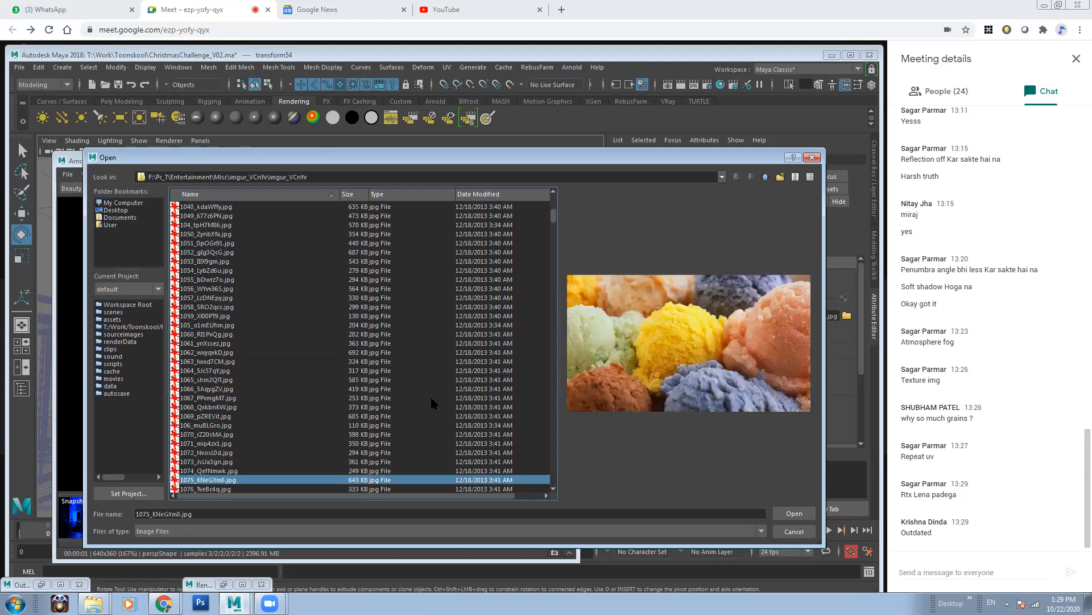
key("Down")
key("Down")
key("Down")
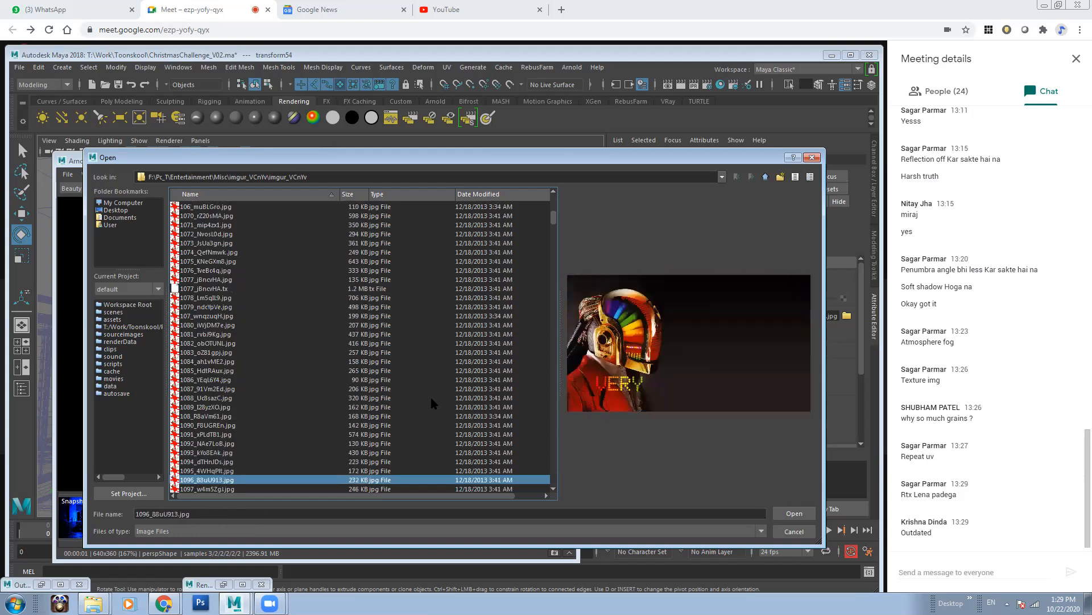
key("Down")
key("Down")
key("Down")
key("Down")
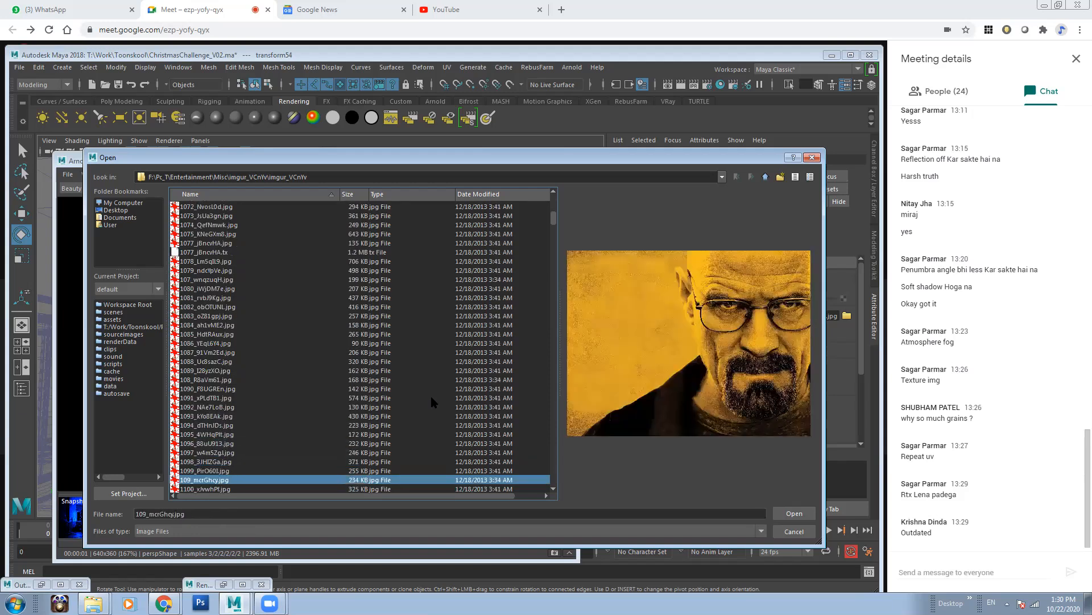
key("Down")
key("Down")
key("Down")
key("Down")
key("Down")
key("Down")
key("Down")
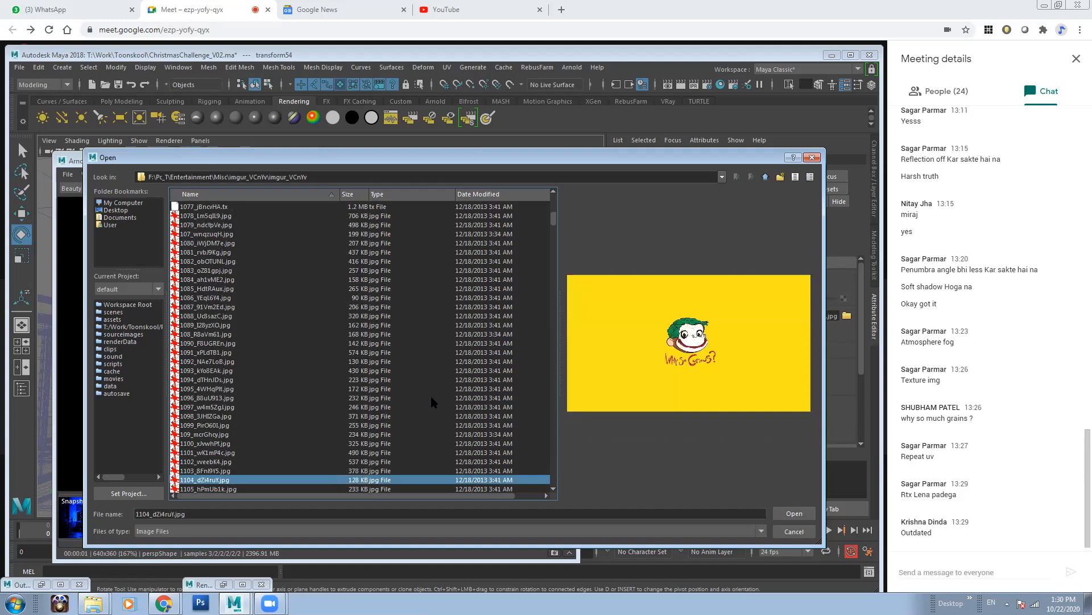
key("Down")
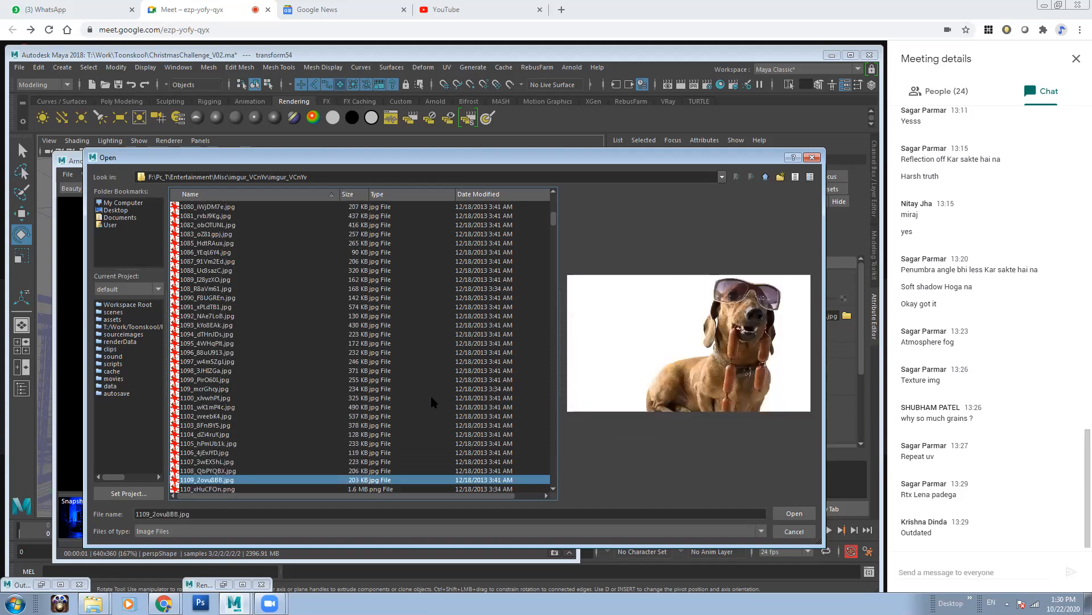
key("Up")
key("Up")
key("Up")
key("Up")
key("Up")
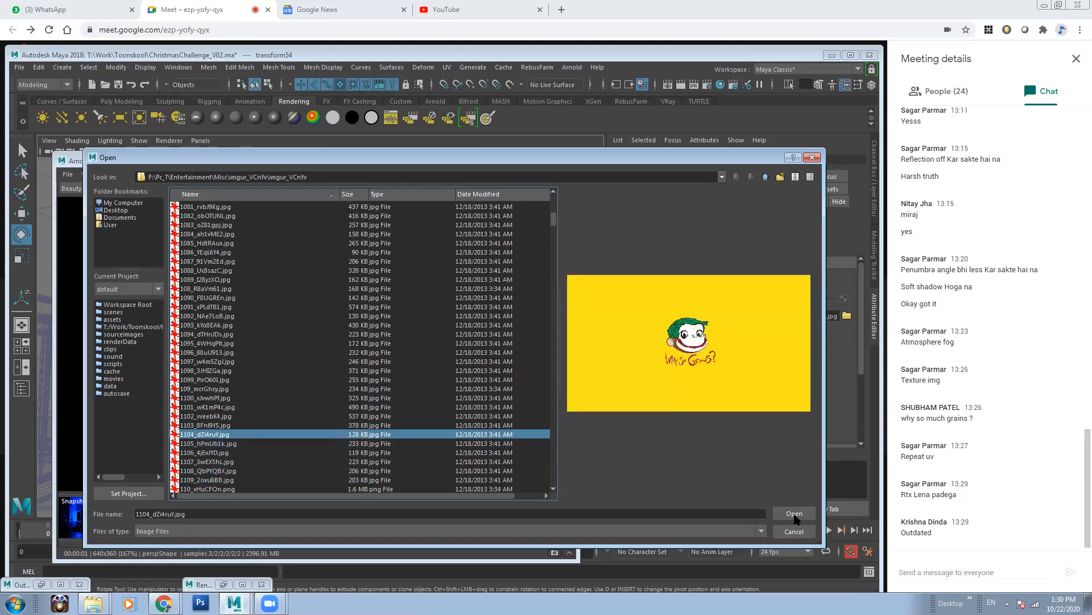
left_click(794, 513)
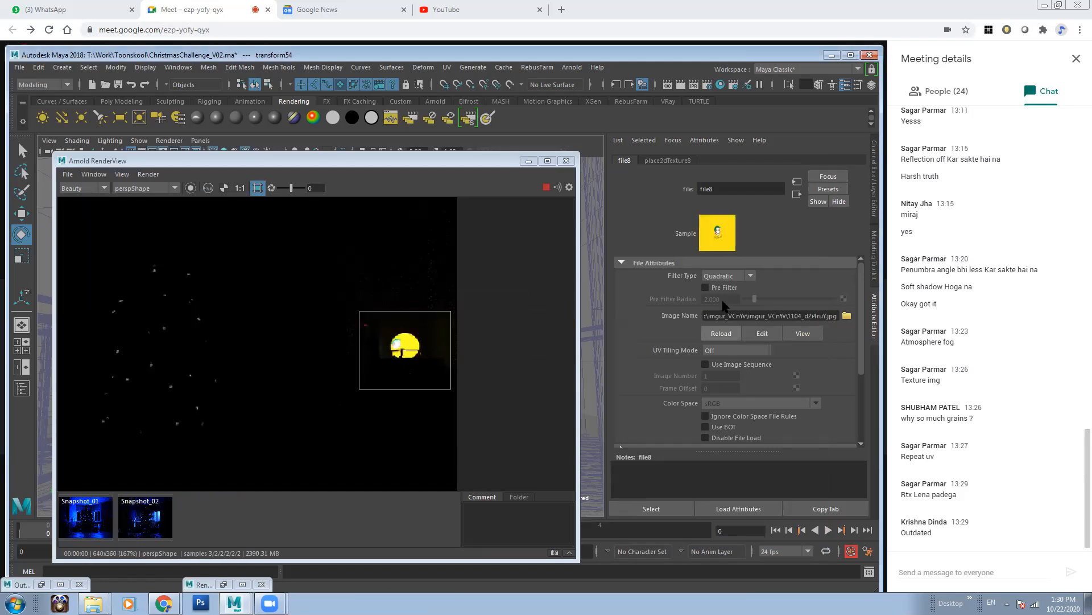
Step: Set the emission weight of the sphere's aiStandardSurface26 material to 5 and remove the region limit from the live render
left_click(797, 194)
double_click(719, 370)
type("5")
key("Return")
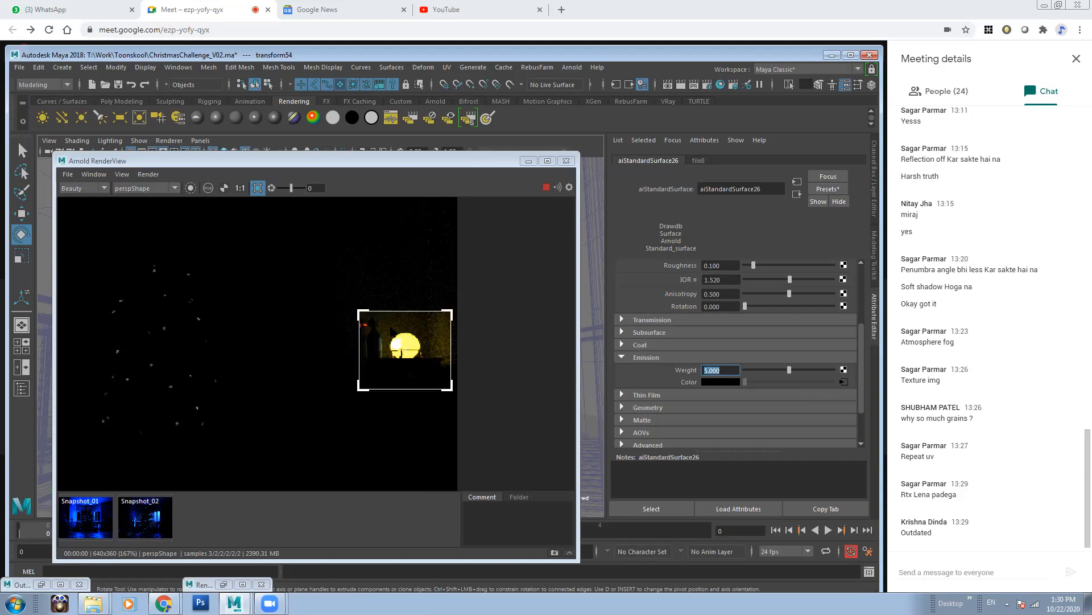
left_click(259, 187)
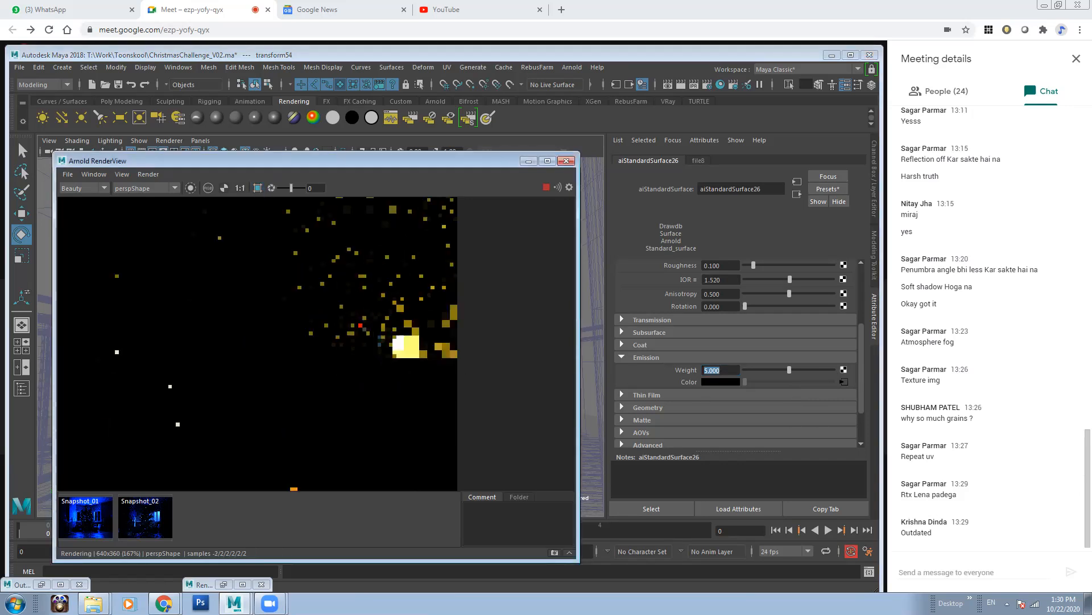
scroll(391, 378, "down", 3)
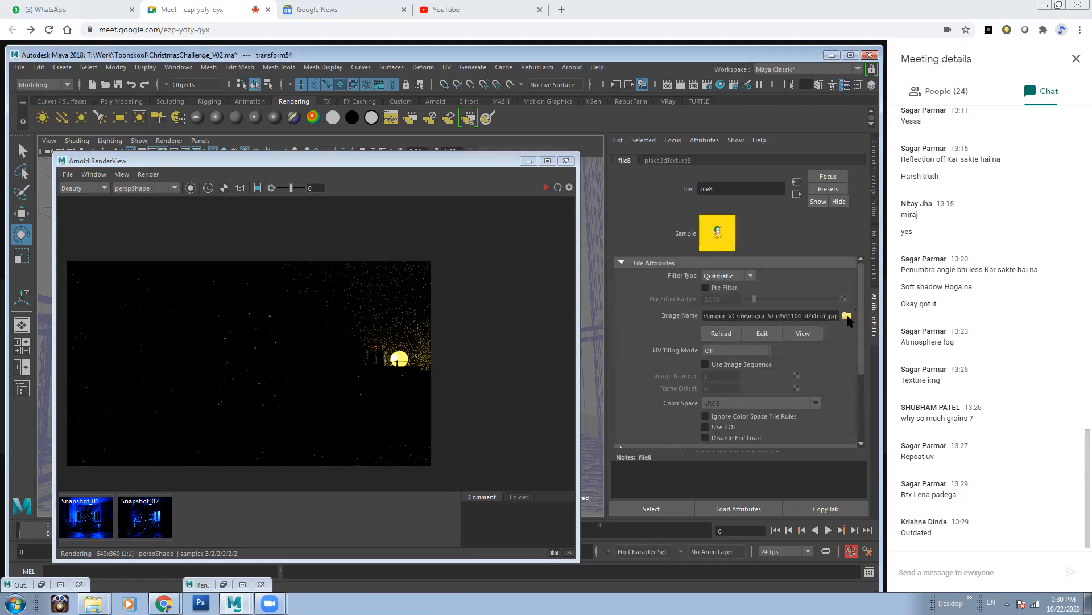
Step: Open the image browser of the sphere's file6 emission texture and preview images numbered 015 to 020 in the imgur_VCnYv folder
left_click(848, 316)
left_click(244, 344)
left_click(245, 351)
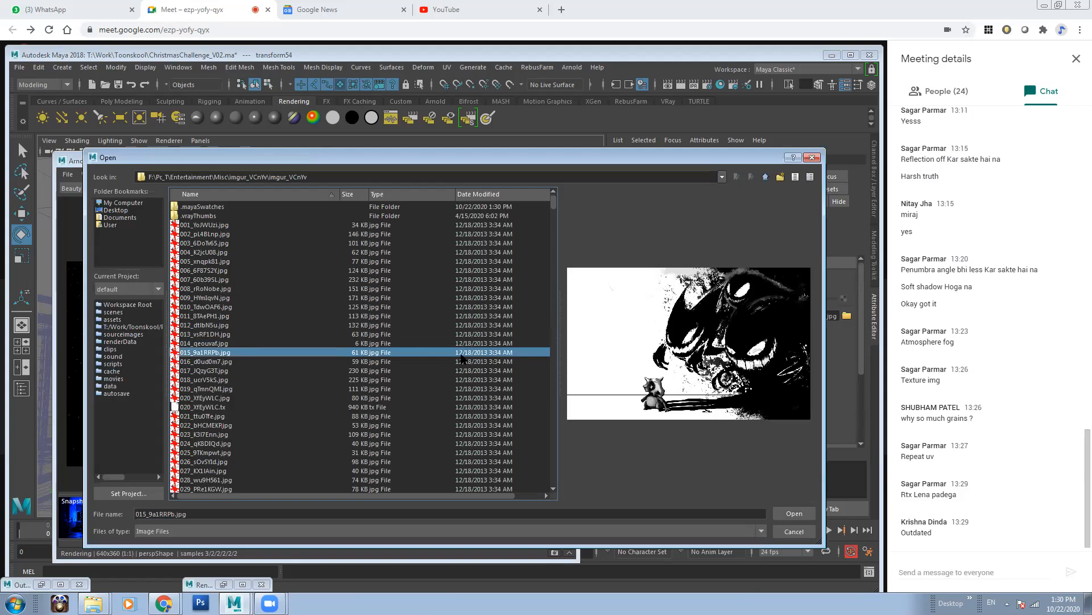
left_click(284, 407)
Step: Preview the imgur_VCnYv images backwards from number 399 to number 376 for a replacement emission texture
left_click_drag(552, 202, 550, 428)
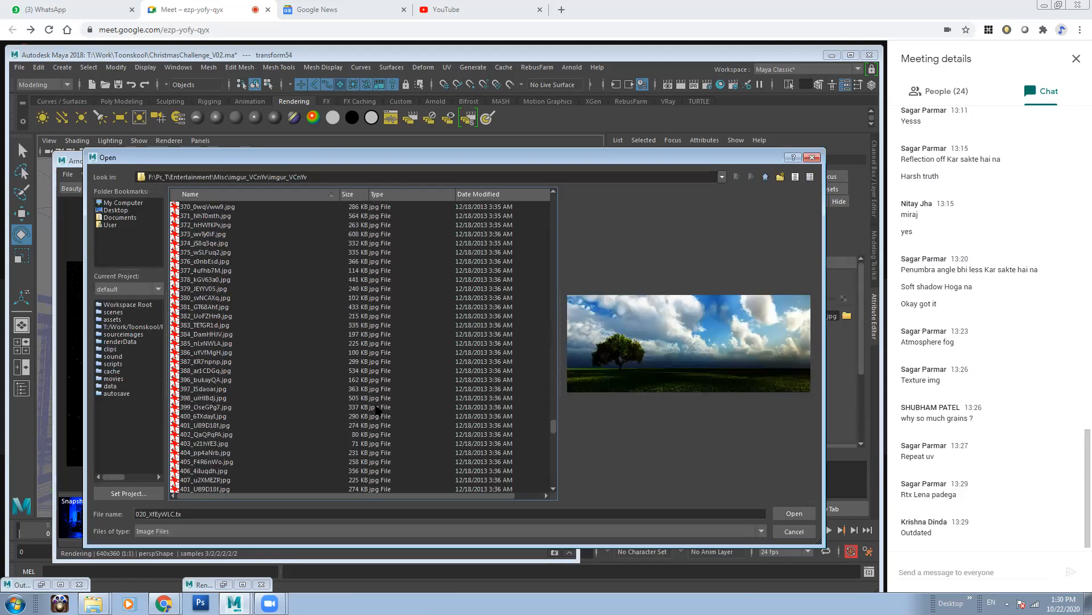
left_click(359, 406)
key("Up")
key("Up")
key("Up")
key("Up")
key("Down")
key("Up")
key("Up")
key("Down")
key("Down")
key("Up")
key("Up")
key("Up")
key("Up")
key("Up")
key("Up")
key("Down")
key("Up")
key("Up")
key("Up")
key("Up")
key("Up")
key("Up")
key("Up")
key("Up")
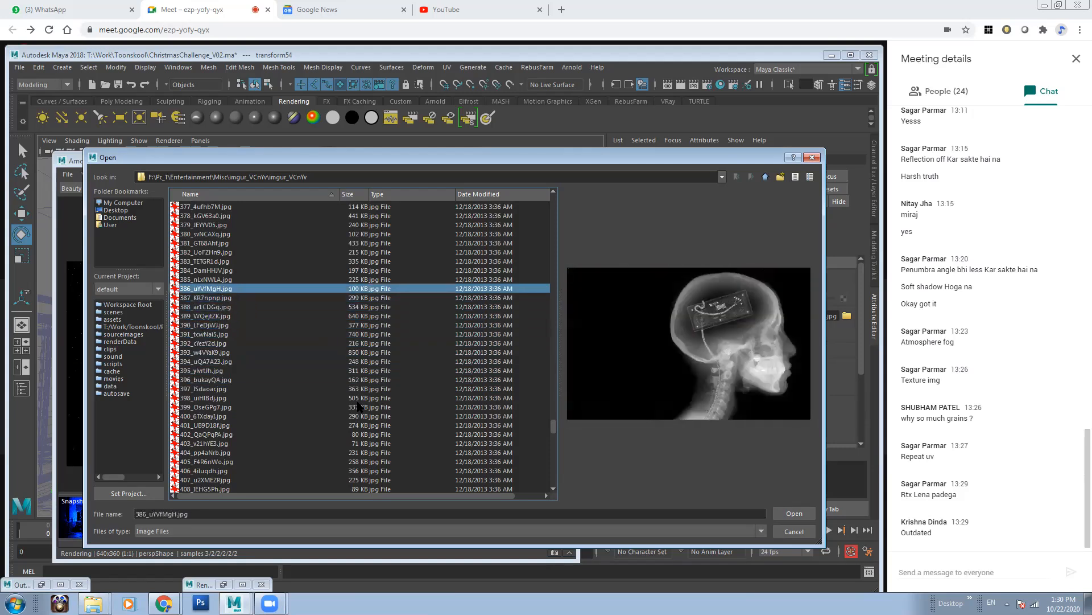
key("Up")
key("Up")
key("Up")
key("Up")
key("Up")
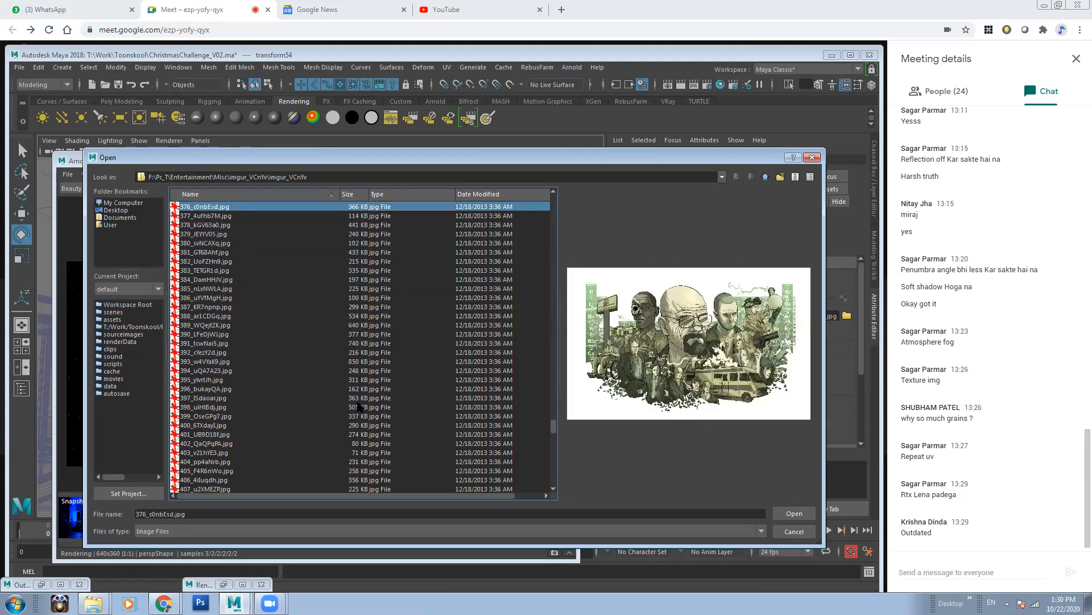
Step: Preview the imgur_VCnYv images forwards from number 376 to number 493 to find a colorful emission texture
key("Down")
key("Down")
key("Down")
key("Down")
key("Down")
key("Down")
key("Down")
key("Down")
key("Down")
key("Down")
key("Down")
key("Down")
key("Down")
key("Down")
key("Down")
key("Down")
key("Down")
key("Down")
key("Down")
key("Down")
key("Down")
key("Down")
key("Down")
key("Down")
key("Down")
key("Down")
key("Down")
key("Down")
key("Down")
key("Down")
key("Down")
key("Down")
key("Down")
key("Down")
key("Down")
key("Down")
key("Down")
key("Down")
key("Down")
key("Down")
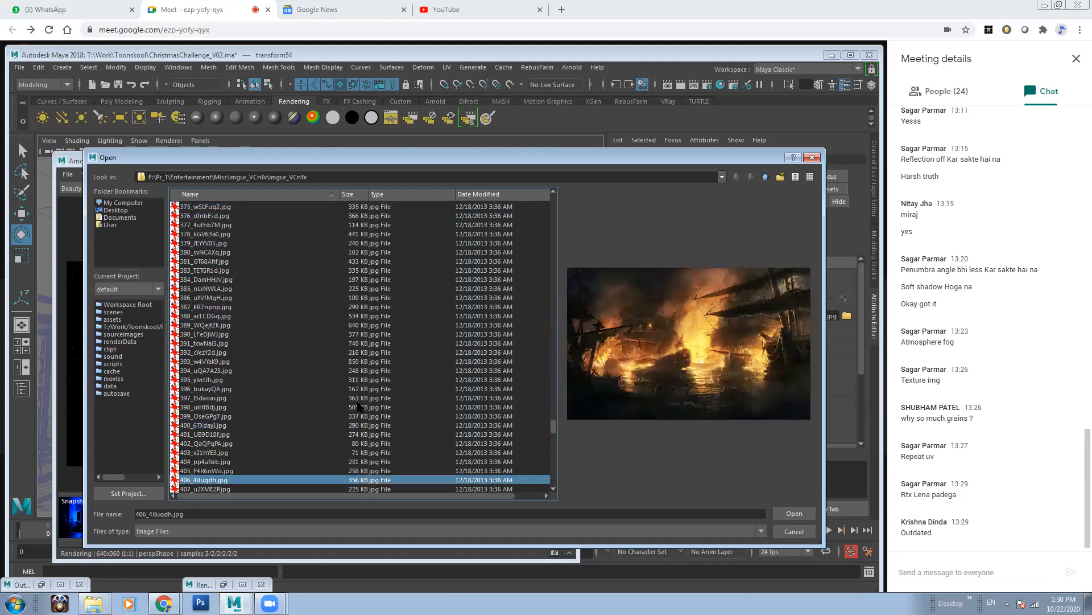
key("Down")
key("Down")
key("Down")
key("Down")
key("Down")
key("Down")
key("Down")
key("Down")
key("Down")
key("Down")
key("Down")
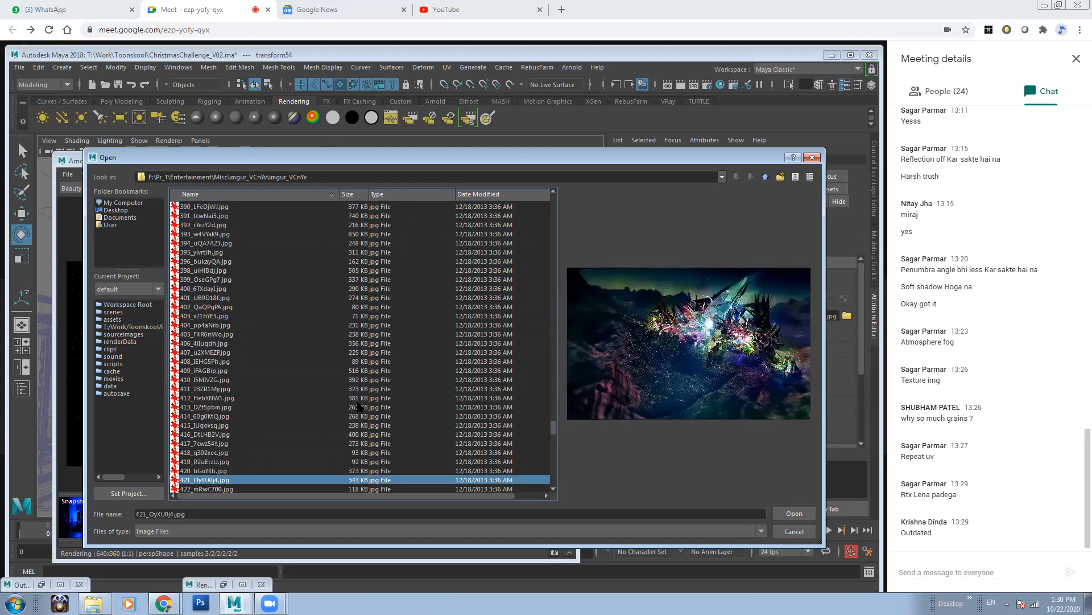
key("Down")
key("Down")
key("Down")
key("Down")
key("Down")
key("Down")
key("Down")
key("Down")
key("Down")
key("Down")
key("Down")
key("Down")
key("Down")
key("Down")
key("Down")
key("Down")
key("Down")
key("Down")
key("Down")
key("Down")
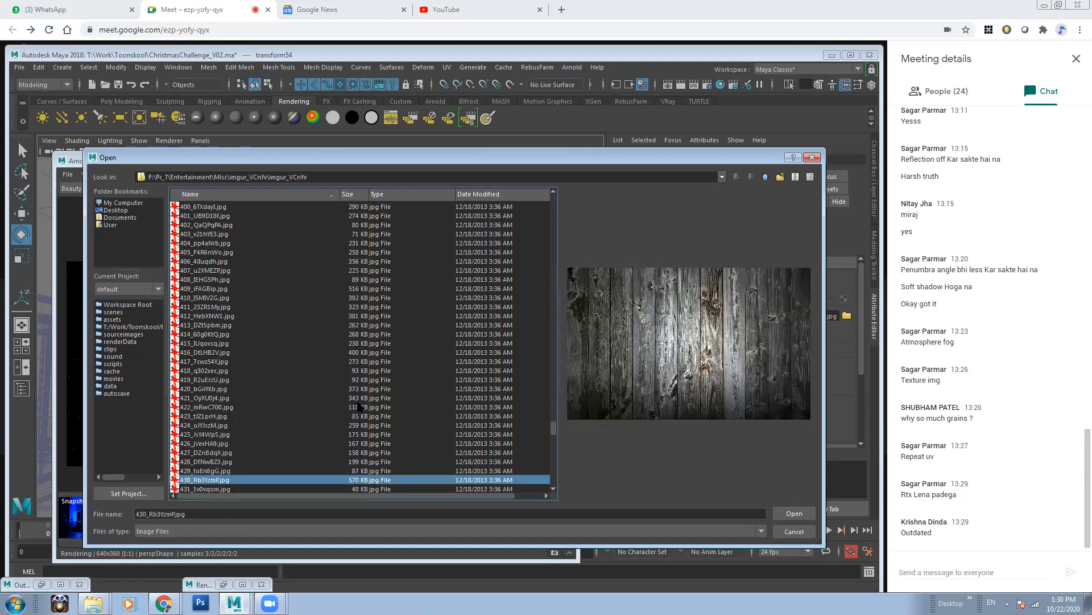
key("Down")
key("Down")
key("Down")
key("Down")
key("Down")
key("Down")
key("Down")
key("Down")
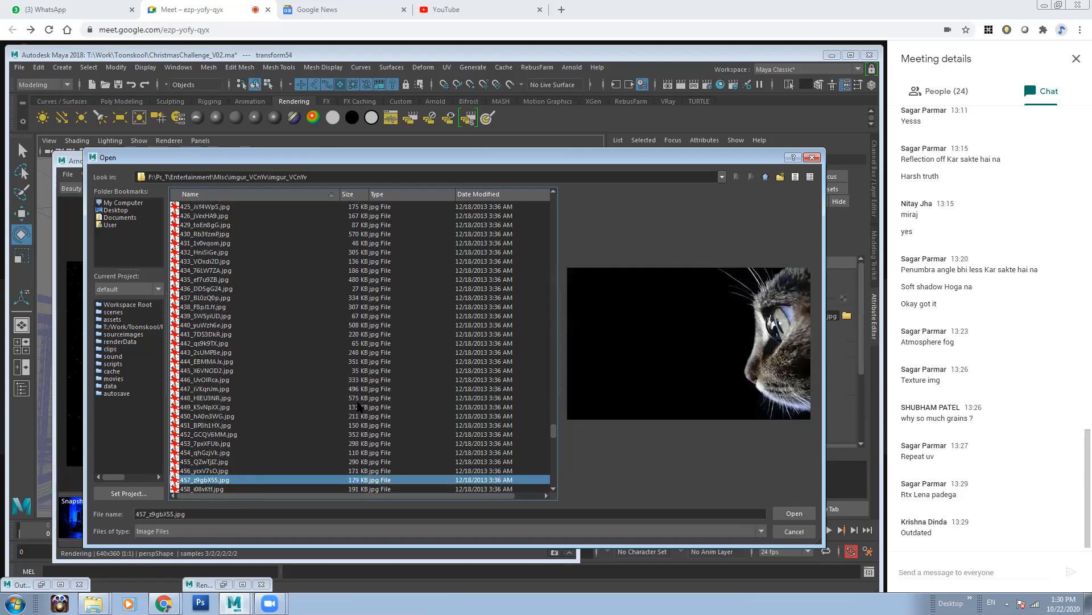
key("Down")
key("Down")
key("Down")
key("Down")
key("Down")
key("Down")
key("Down")
key("Down")
key("Down")
key("Down")
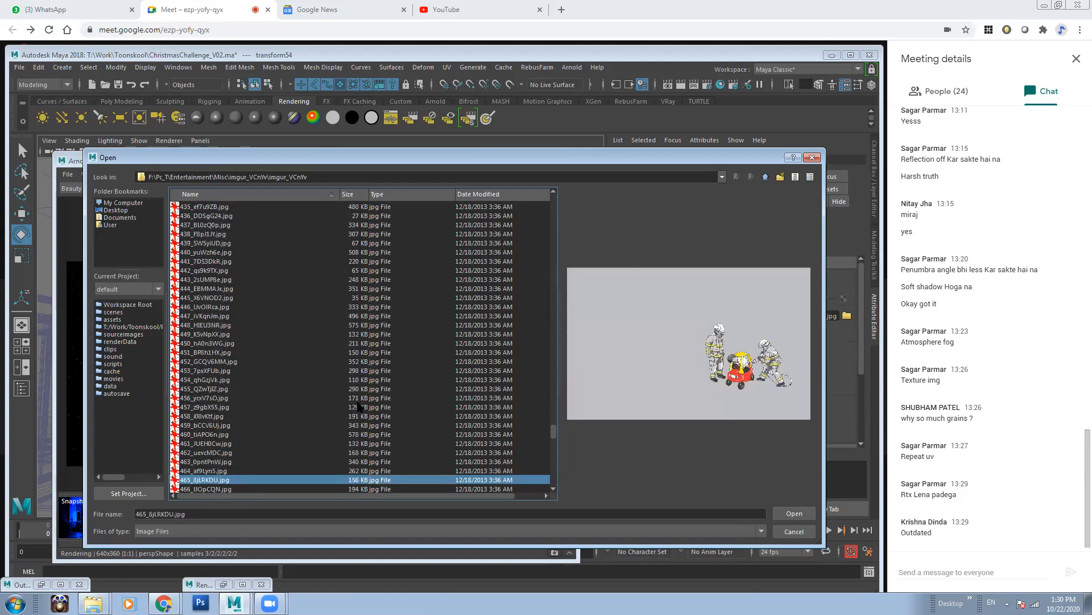
key("Down")
key("Down")
key("Down")
key("Down")
key("Down")
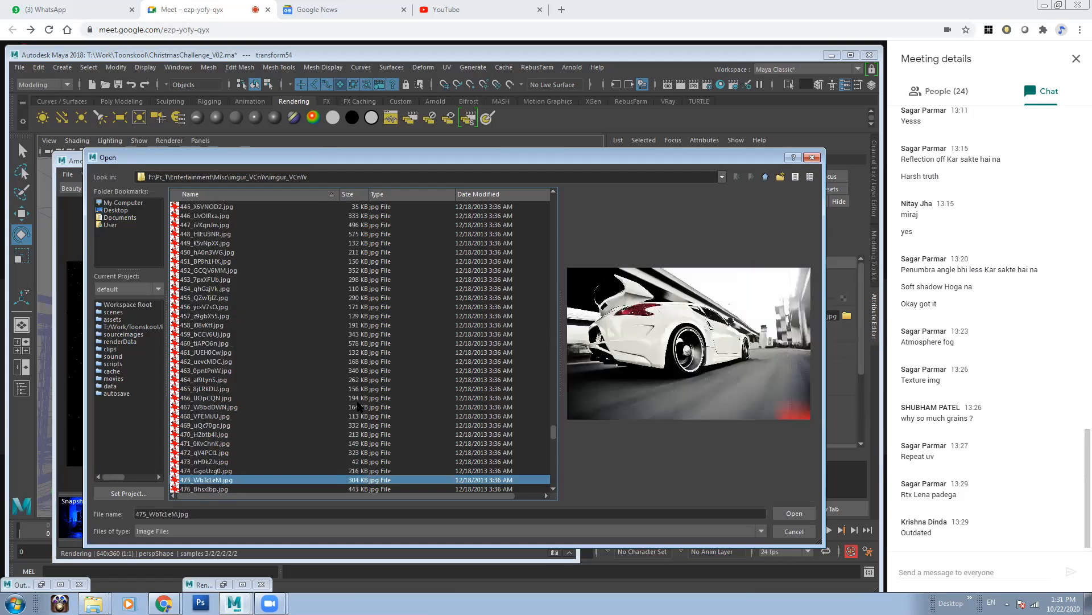
key("Down")
key("Down")
key("Down")
key("Down")
key("Down")
key("Down")
key("Down")
key("Down")
key("Down")
key("Down")
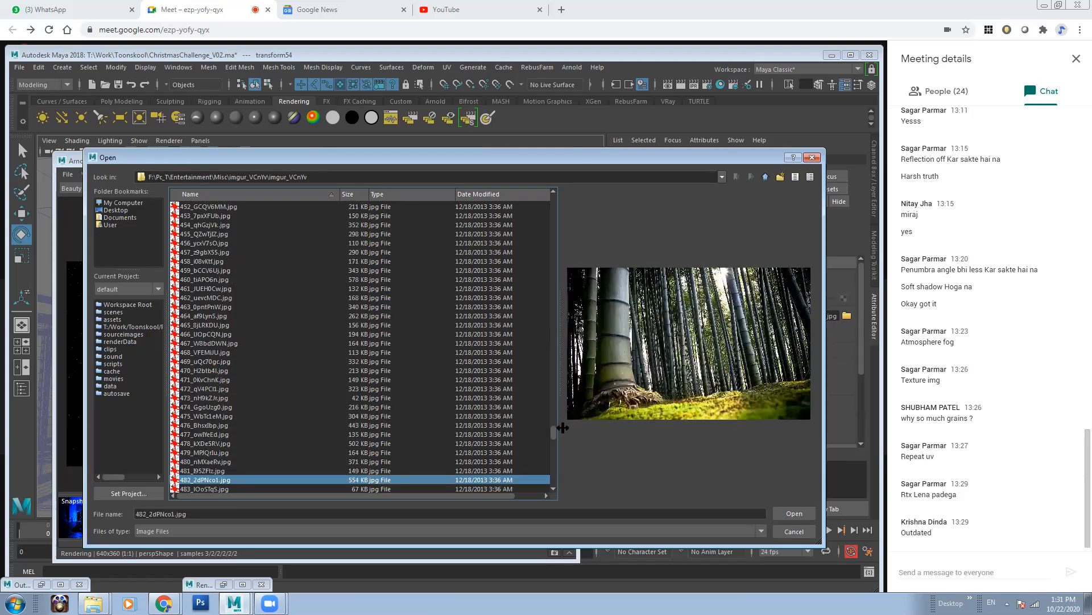
key("Down")
key("Down")
key("Down")
key("Down")
key("Down")
key("Down")
key("Down")
key("Down")
key("Down")
key("Down")
key("Down")
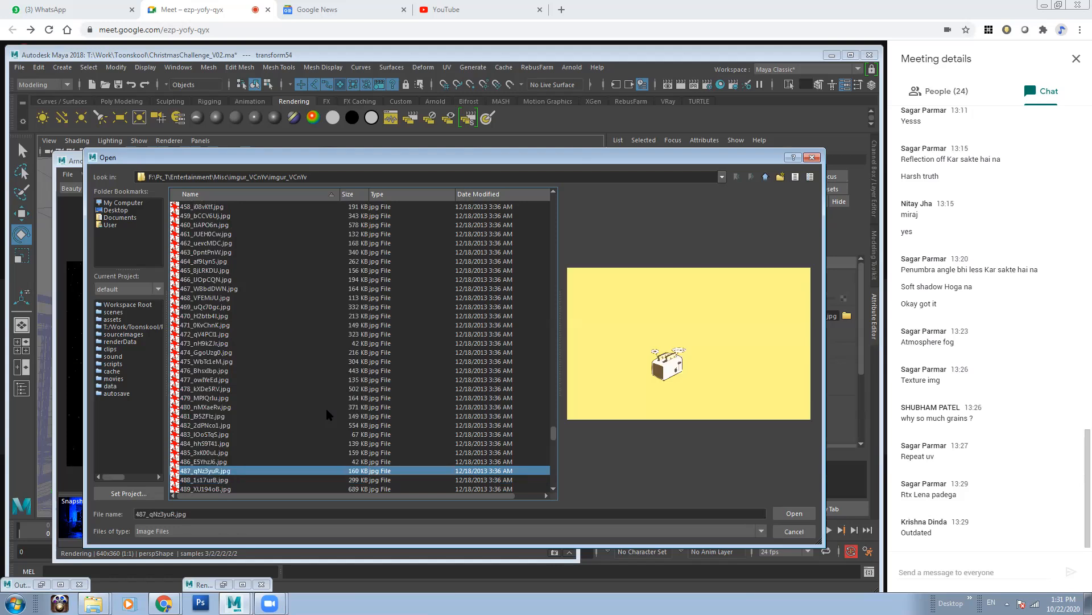
key("Down")
key("Down")
key("Down")
key("Down")
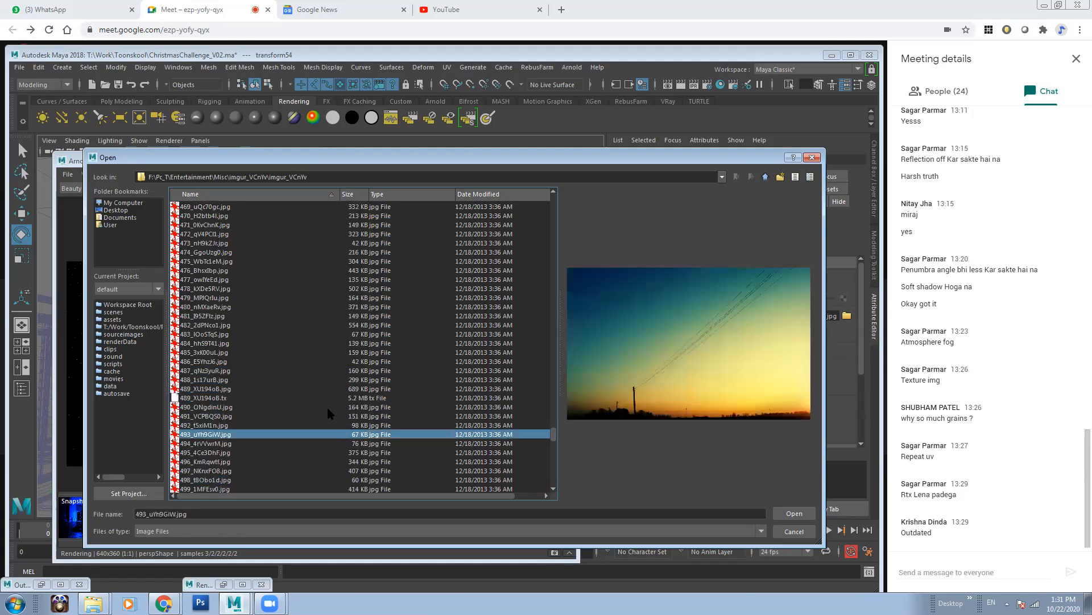
Step: Preview the imgur_VCnYv images forwards from number 493 to number 514 for a replacement emission texture
key("Down")
key("Down")
key("Down")
key("Down")
key("Down")
key("Down")
key("Down")
key("Down")
key("Down")
key("Down")
key("Down")
key("Down")
key("Down")
key("Down")
key("Down")
key("Down")
key("Down")
key("Down")
key("Down")
key("Down")
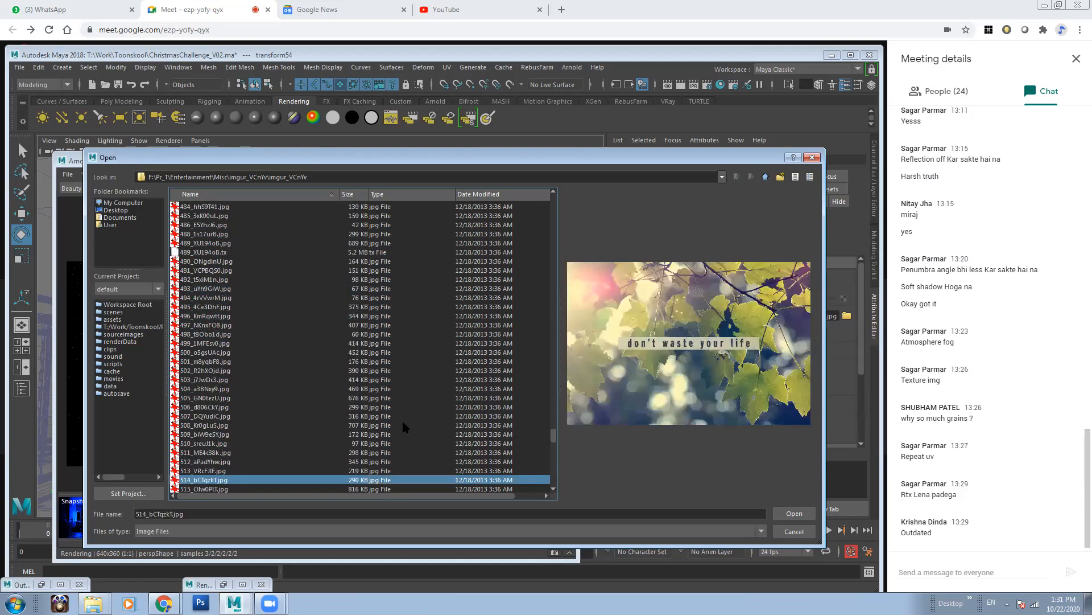
Step: Preview further images up to number 571 and load 571_Vl9Nmco.jpg as the sphere's emission texture
key("Down")
key("Down")
key("Down")
key("Down")
key("Down")
key("Down")
key("Down")
key("Down")
key("Down")
key("Down")
key("Down")
key("Down")
key("Down")
key("Down")
key("Down")
key("Down")
key("Down")
key("Down")
key("Down")
key("Down")
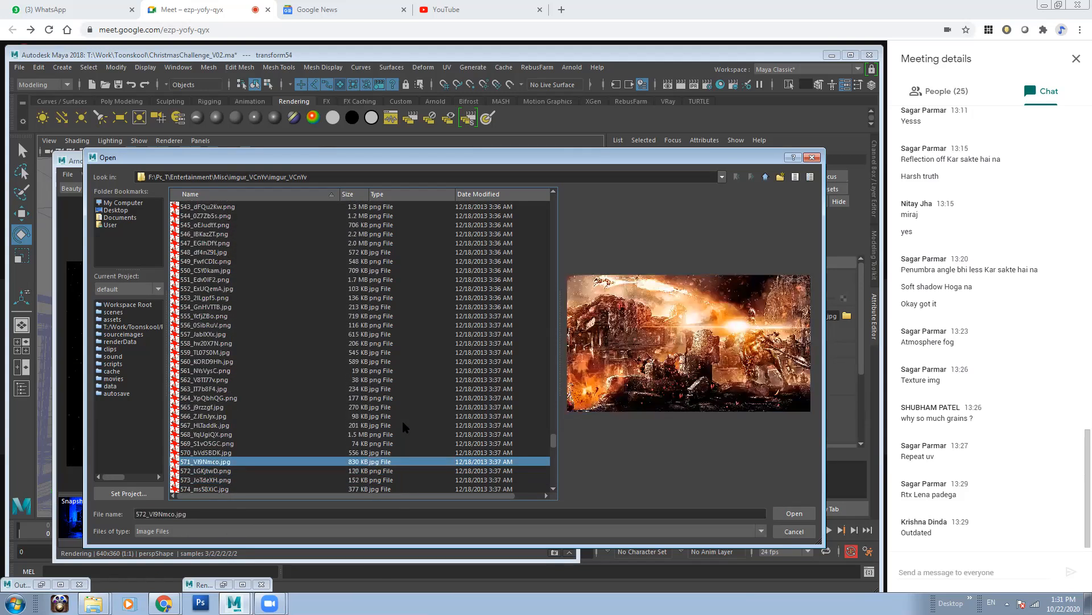
left_click(795, 514)
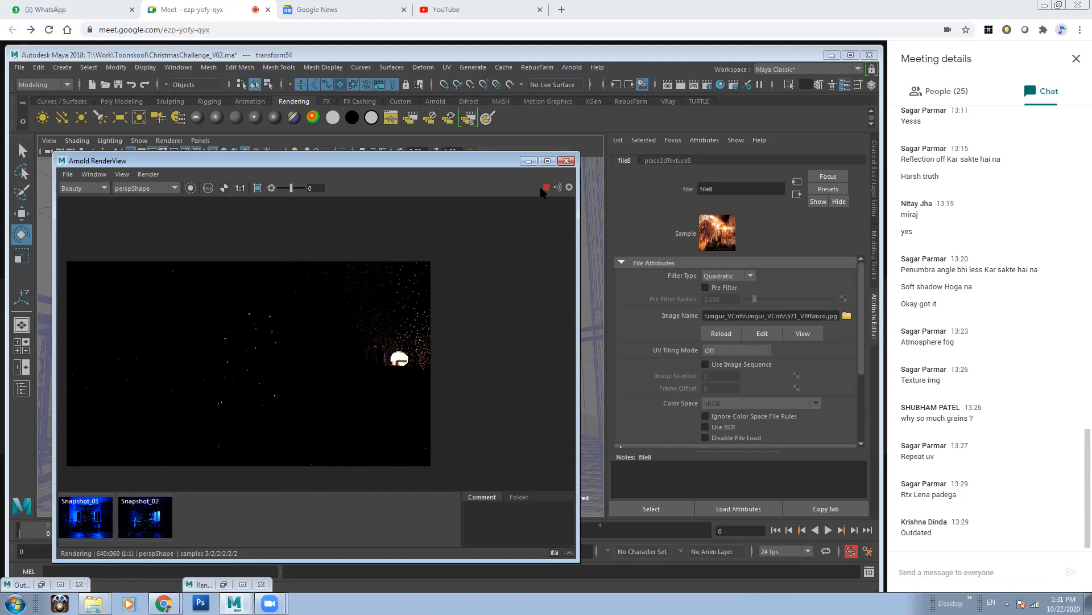
Step: Unhide the tree's PointLights group, the point light, the area light and Moon_Light, and restart the Arnold live render
left_click(178, 67)
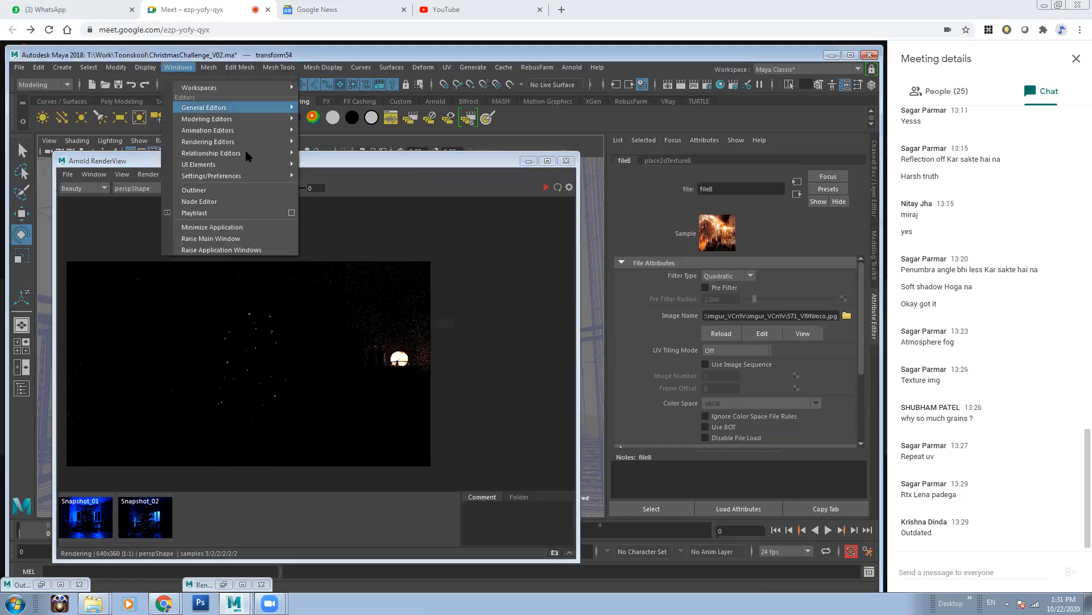
left_click(221, 192)
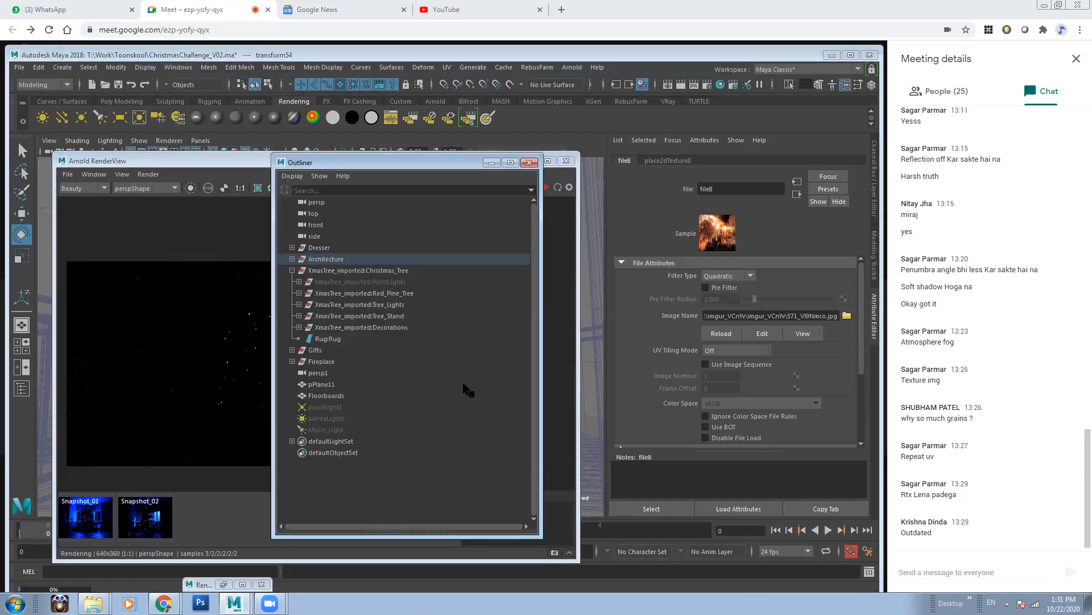
left_click(369, 282)
left_click_drag(336, 408, 345, 430)
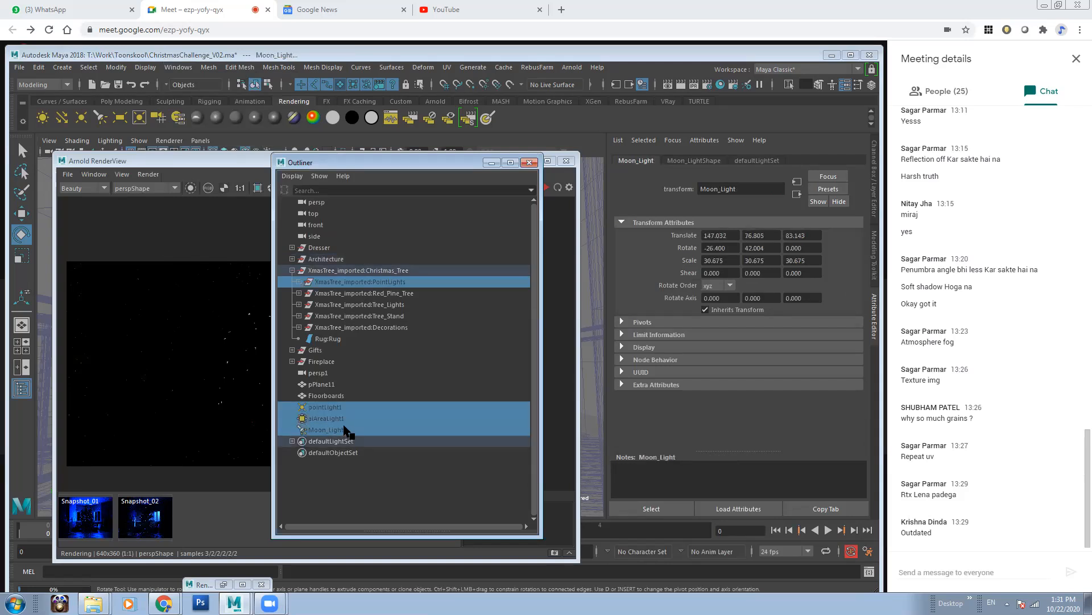
left_click(492, 162)
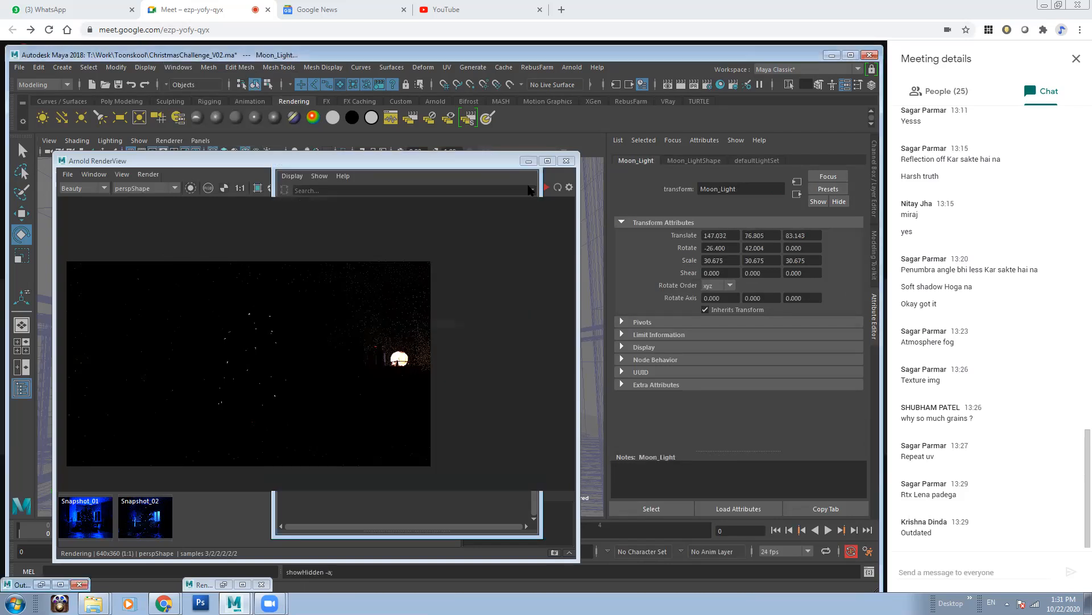
left_click(545, 188)
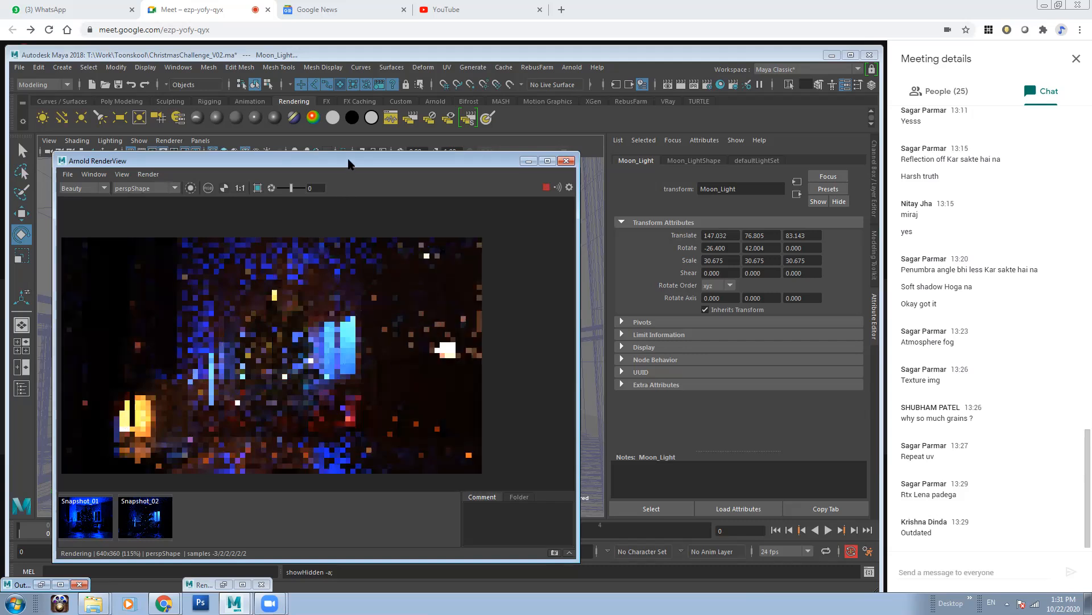
left_click_drag(412, 171, 476, 168)
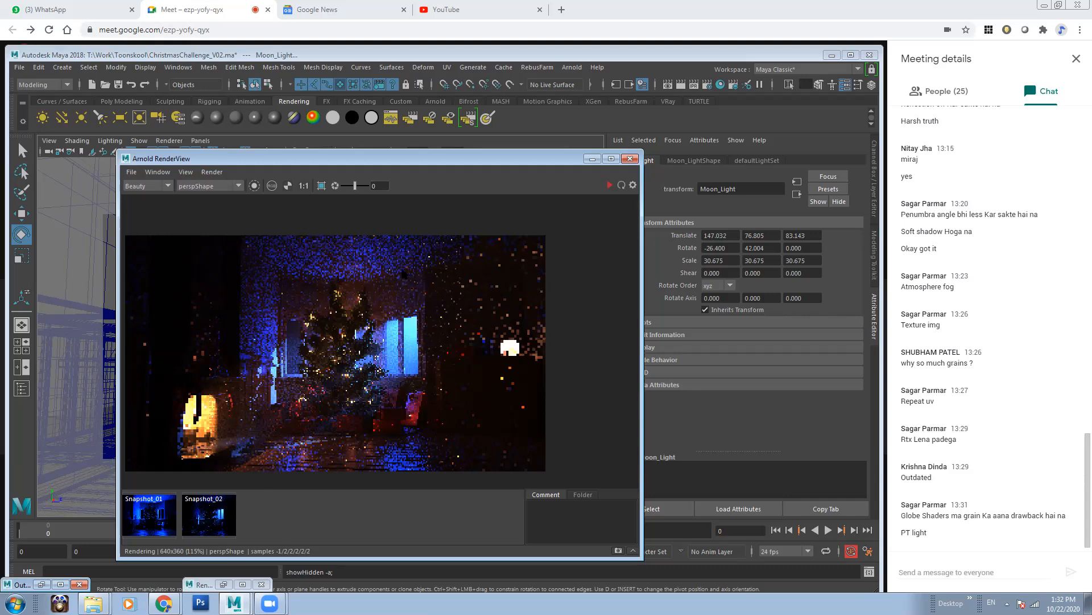
Step: Minimize the Arnold RenderView and switch the viewport to the persp1 camera
left_click(592, 158)
left_click(200, 140)
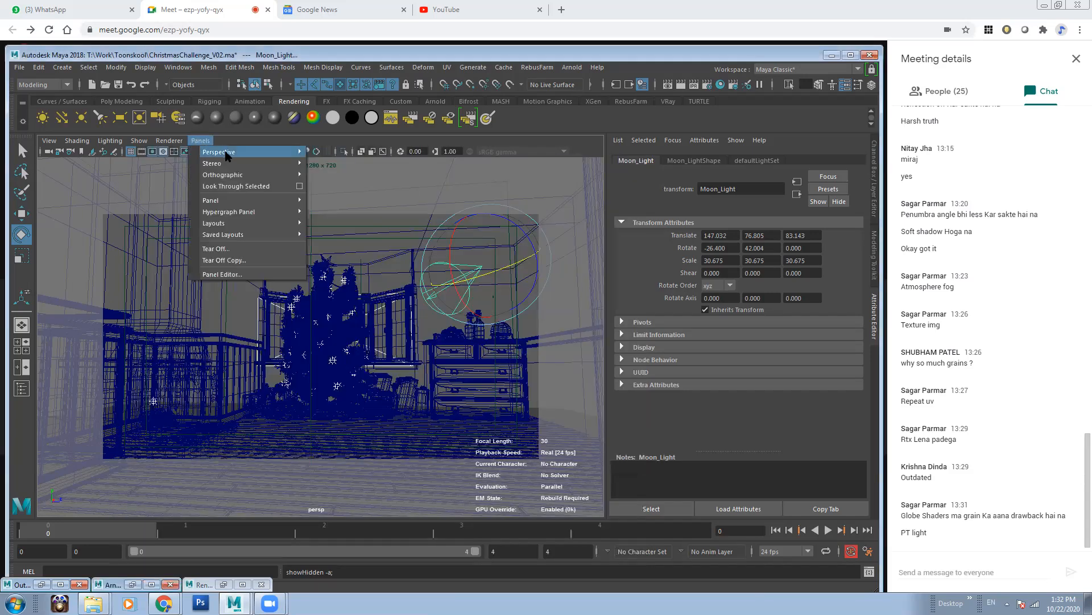
left_click(333, 152)
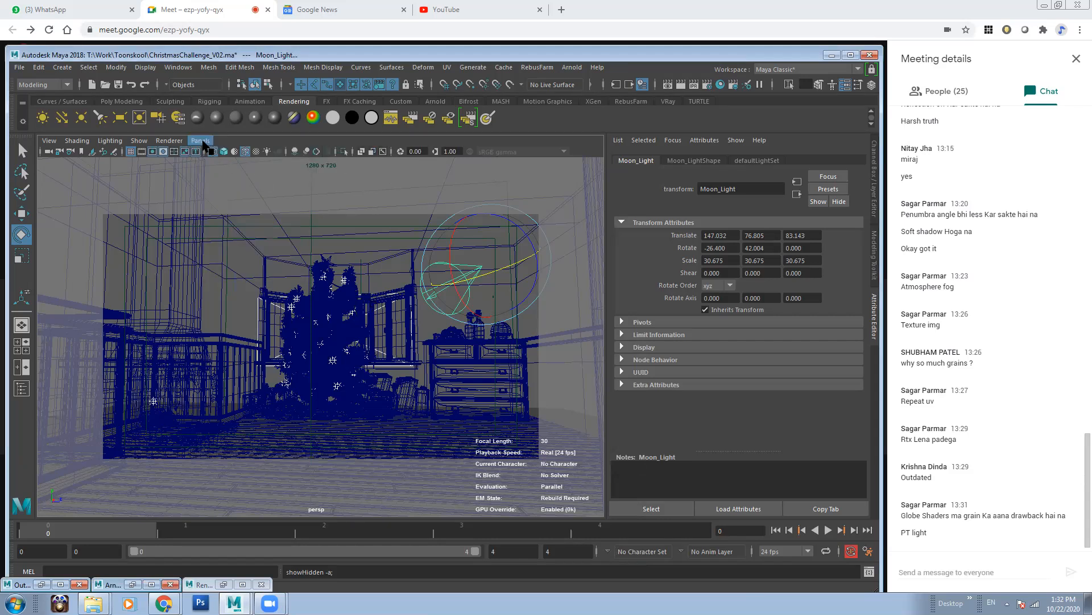
left_click(204, 141)
mouse_move(230, 152)
left_click(365, 163)
Step: Examine the room and its doorway opening from several angles in wireframe and shaded display
left_click_drag(383, 343, 426, 264, "alt")
left_click(414, 387)
left_click_drag(285, 348, 305, 420, "alt")
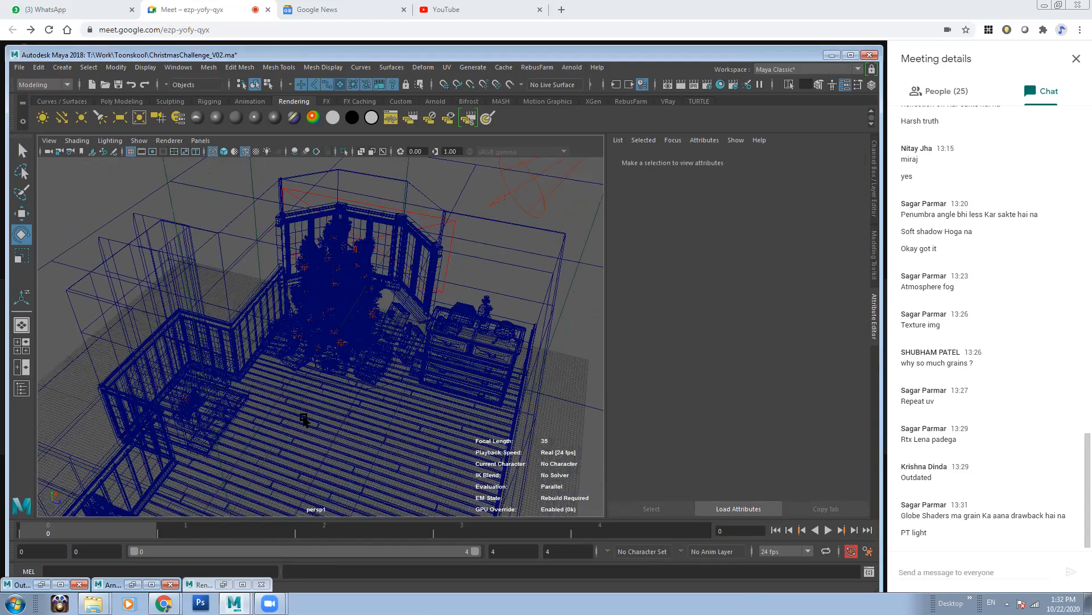
left_click_drag(413, 395, 347, 394, "alt")
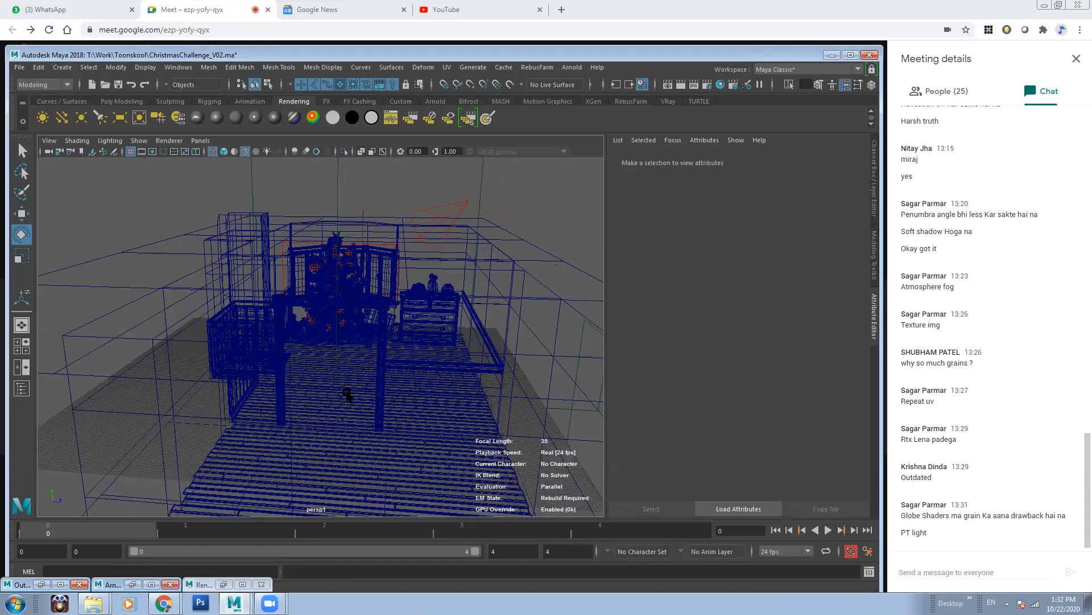
key("5")
mouse_move(350, 382)
right_mouse_down("alt")
mouse_move(443, 417)
mouse_move(466, 449)
right_mouse_up("alt")
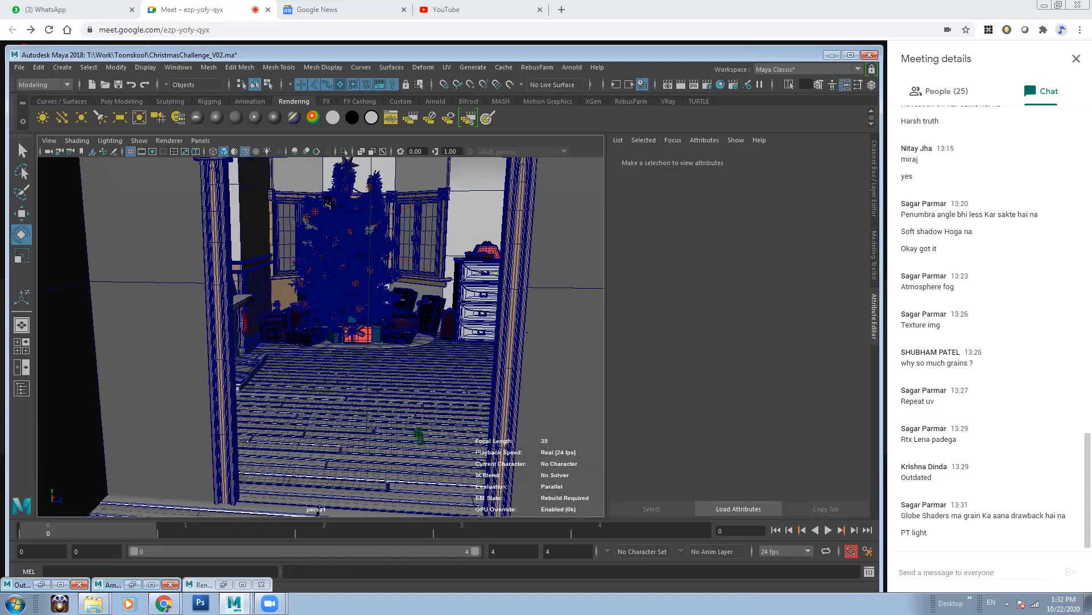
right_click_drag(458, 316, 336, 238, "alt")
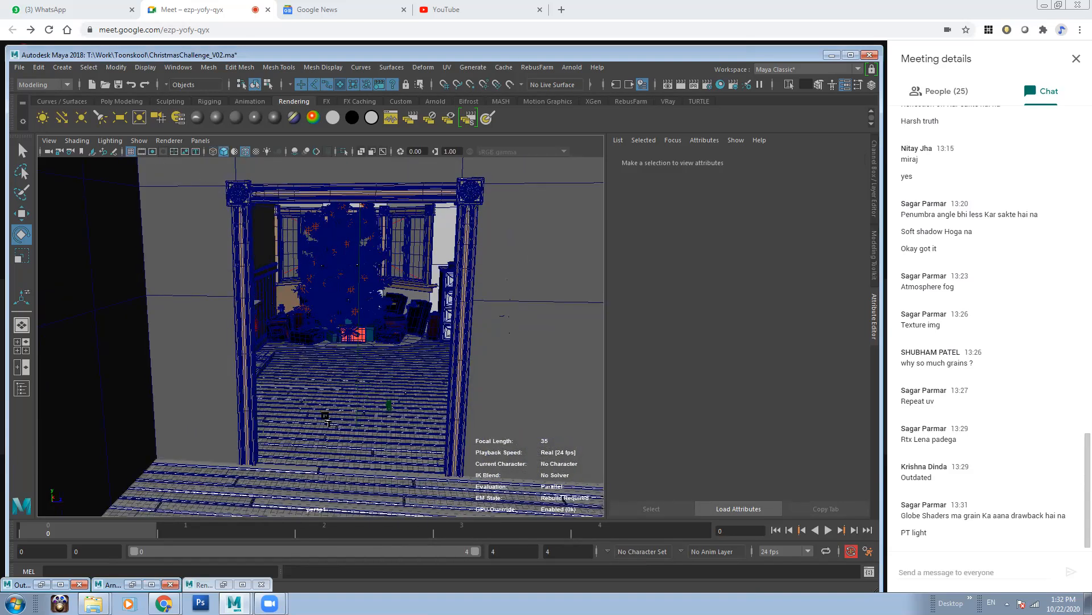
left_click_drag(410, 279, 419, 314, "alt")
right_click_drag(419, 314, 334, 336, "alt")
key("4")
left_click_drag(394, 361, 297, 377, "alt")
right_click_drag(298, 377, 313, 361, "alt")
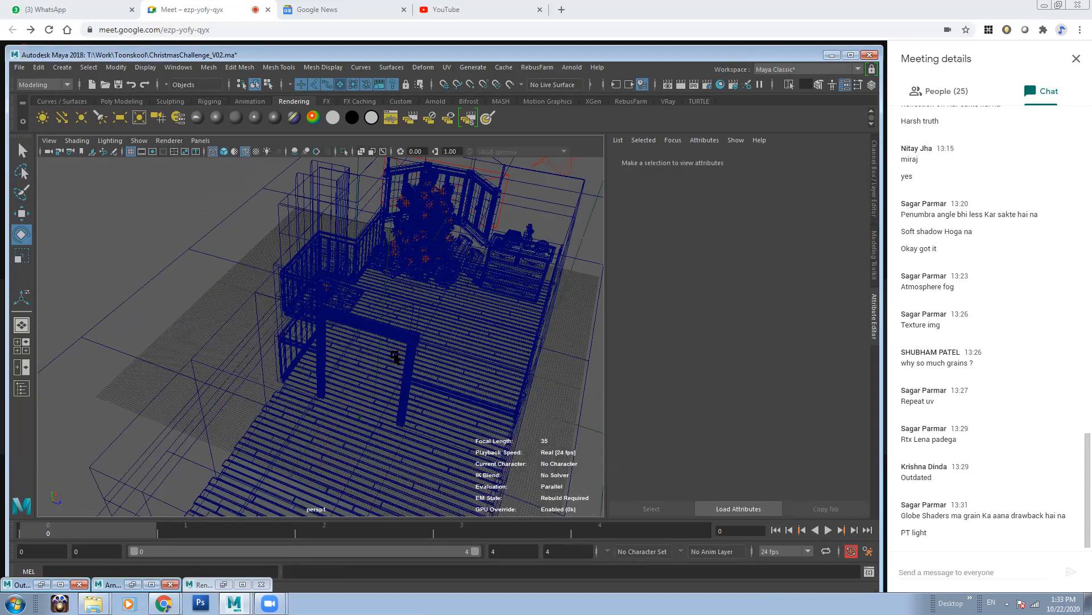
left_click_drag(372, 398, 404, 387, "alt")
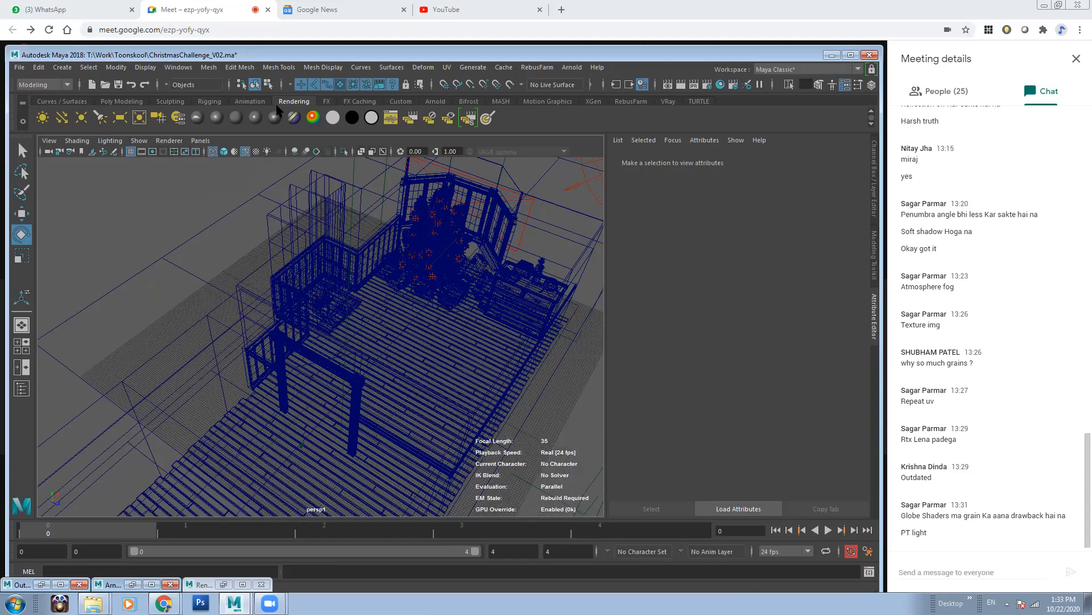
Step: Create an Arnold area light, move it into the doorway frame and rotate it -90° about Y to face the room
left_click(435, 101)
left_click(43, 118)
left_click_drag(393, 322, 304, 415)
key("r")
key("e")
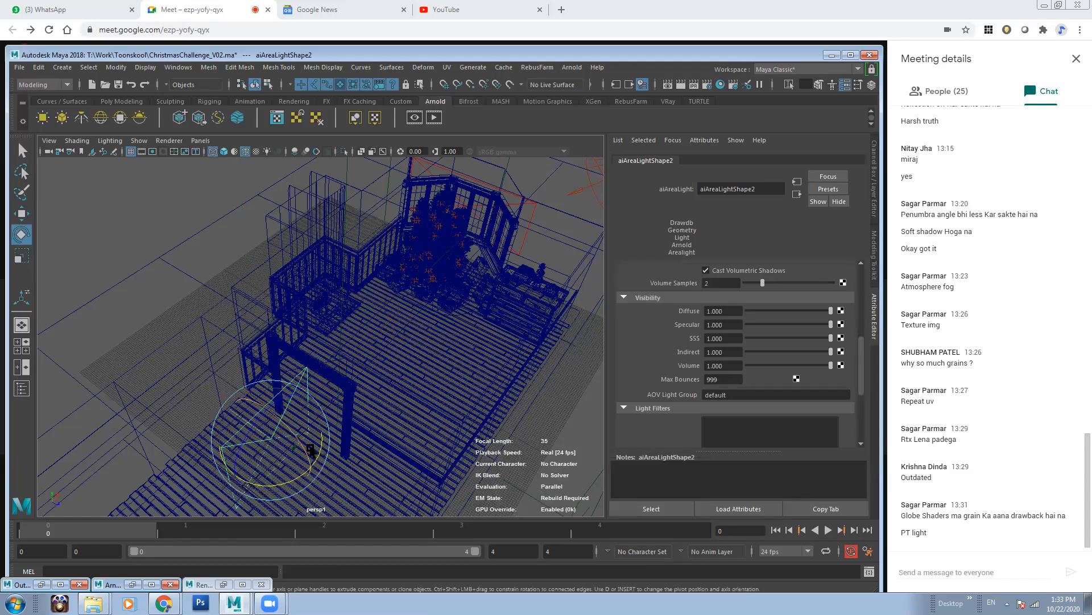
left_click_drag(291, 480, 207, 481)
key("w")
left_click_drag(327, 433, 332, 392)
Step: Scale the new area light to about 16.5 × 23.5 × 19.4 and position it to fill the doorway opening
key("r")
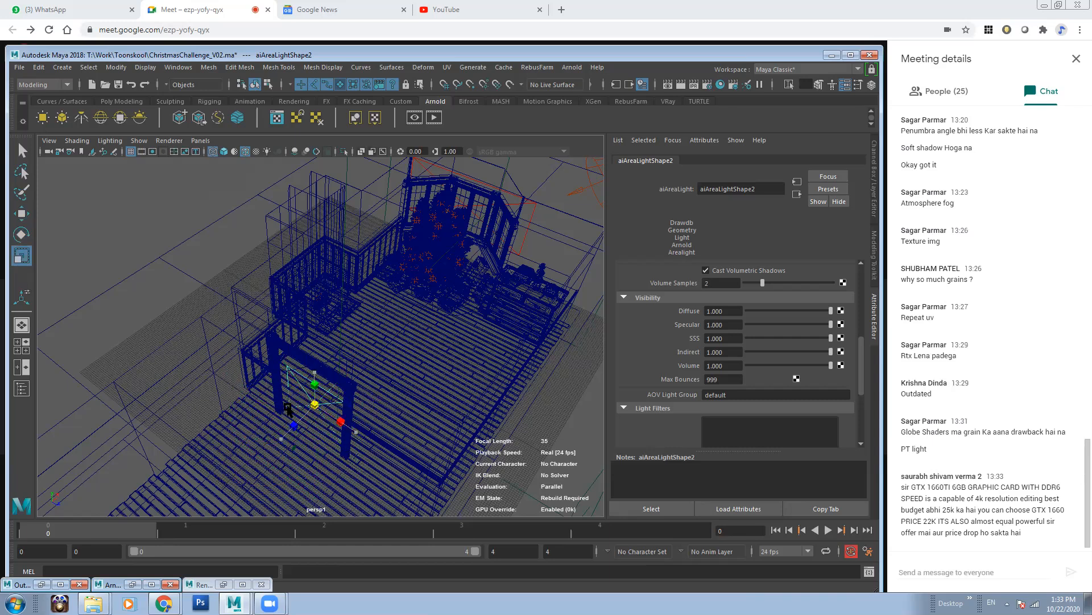
left_click_drag(353, 432, 347, 405, "alt")
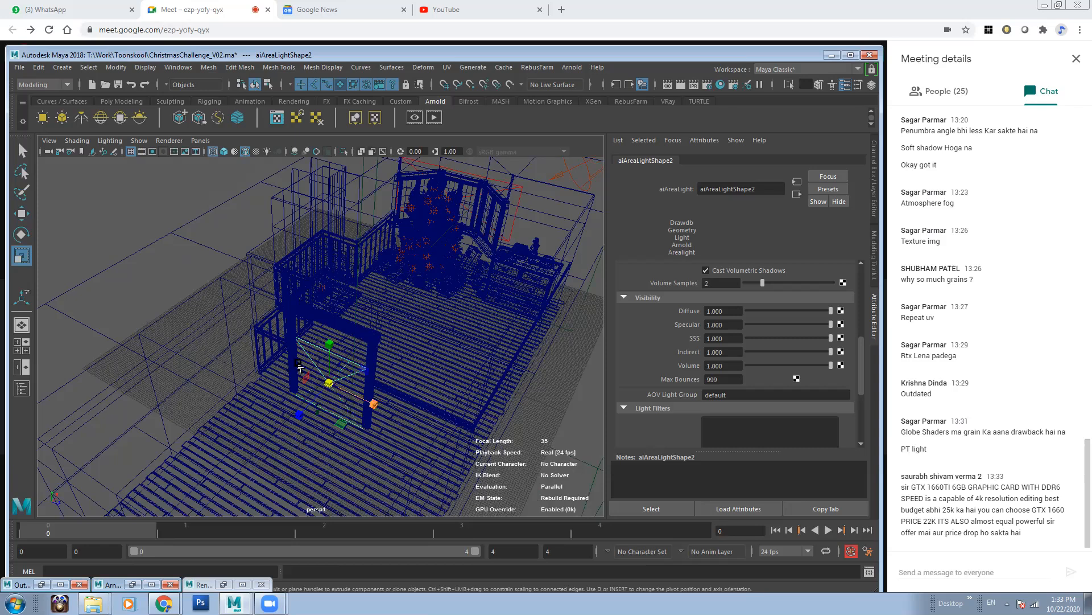
left_click_drag(298, 364, 302, 312, "alt")
mouse_move(365, 376)
left_mouse_down("alt")
mouse_move(333, 448)
mouse_move(342, 452)
mouse_move(344, 340)
left_mouse_up("alt")
key("r")
key("w")
scroll(336, 367, "up", 5)
key("5")
left_click_drag(330, 262, 339, 230)
left_click_drag(383, 289, 386, 289)
key("r")
left_click_drag(330, 234, 333, 243)
key("w")
key("r")
key("w")
key("r")
left_click_drag(384, 297, 444, 358, "alt")
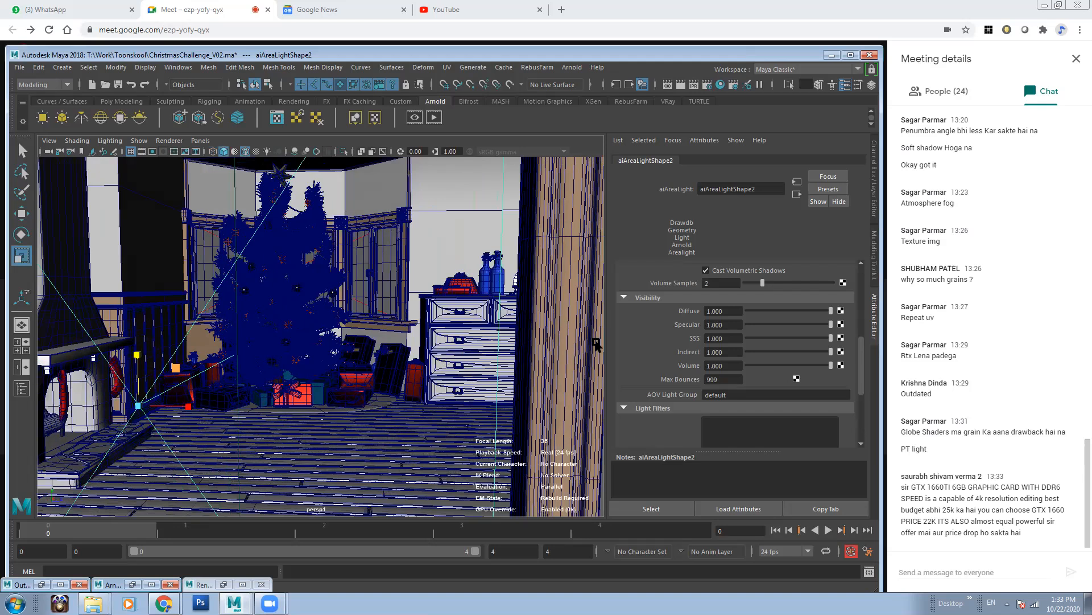
Step: Break the aiAtmosphereVolume connection from the Atmosphere slot in the Arnold render settings and minimize the settings and render windows
scroll(862, 344, "up", 5)
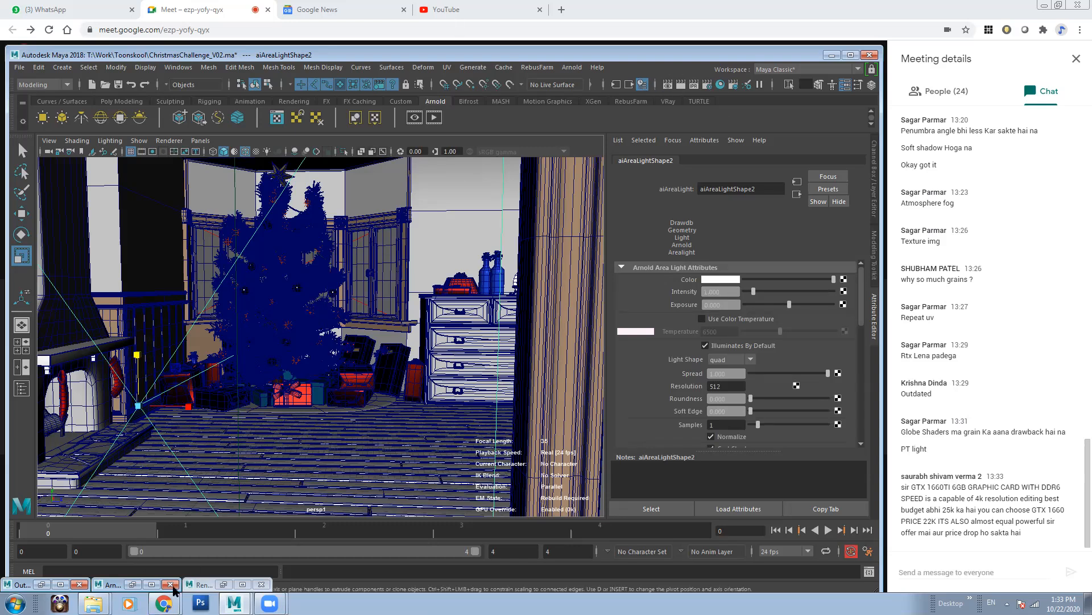
left_click(132, 584)
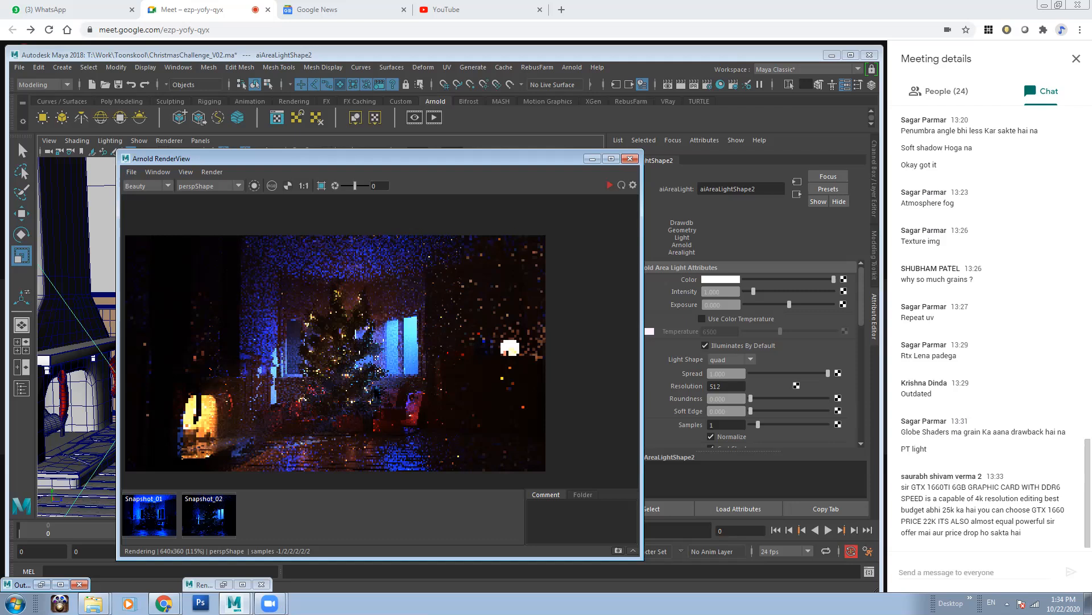
left_click(708, 85)
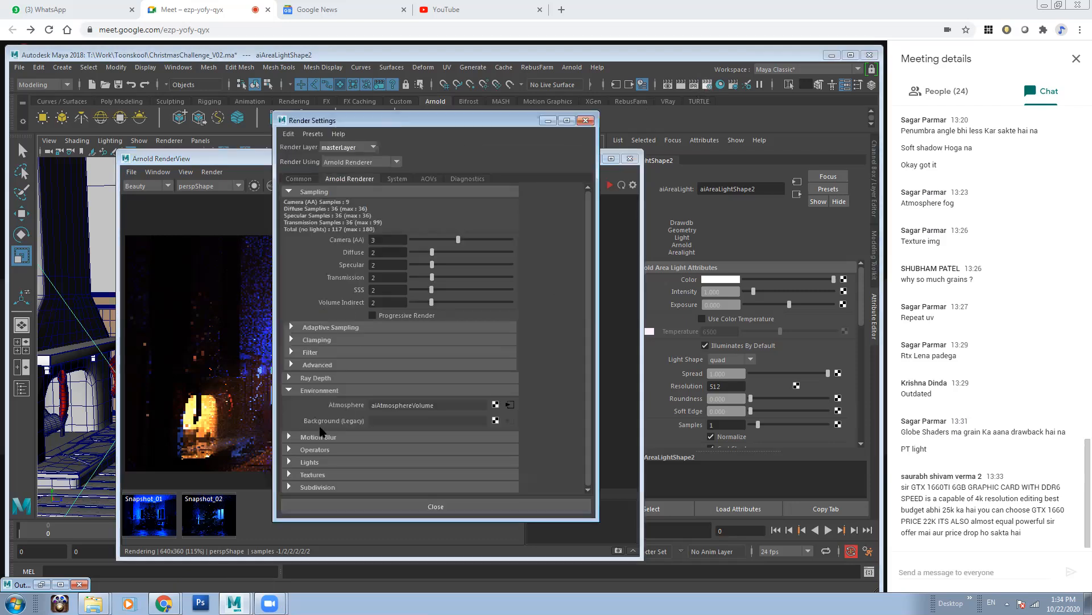
left_click(510, 405)
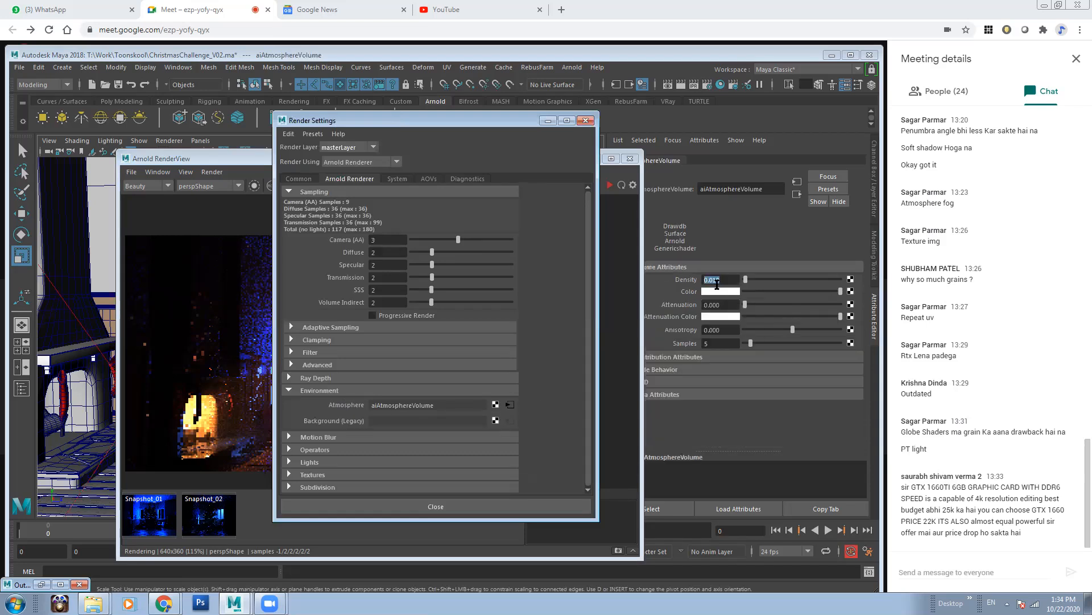
right_click(371, 406)
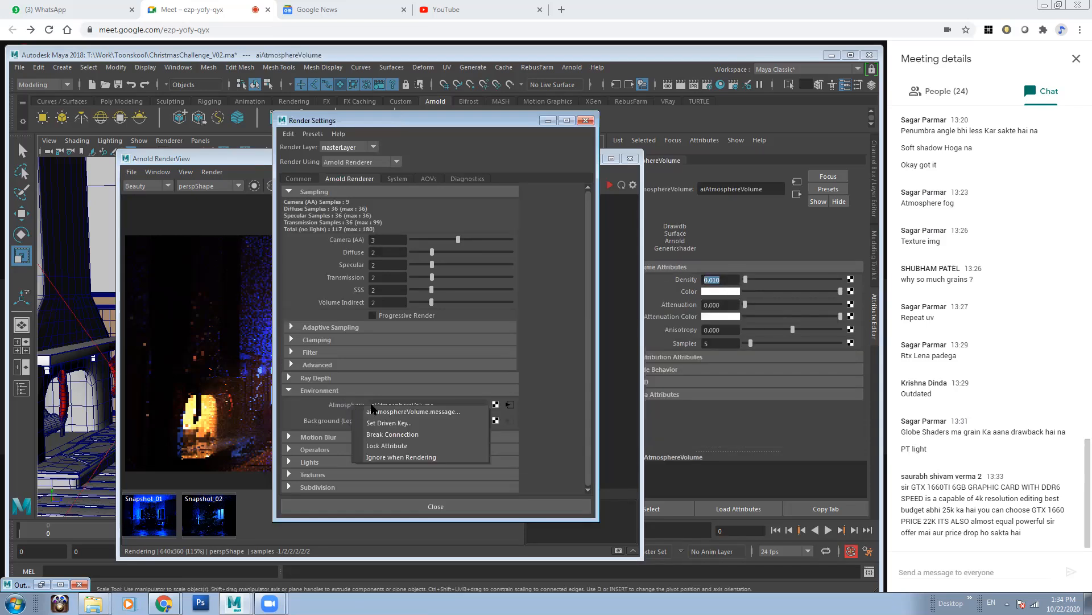
left_click(389, 434)
left_click(545, 122)
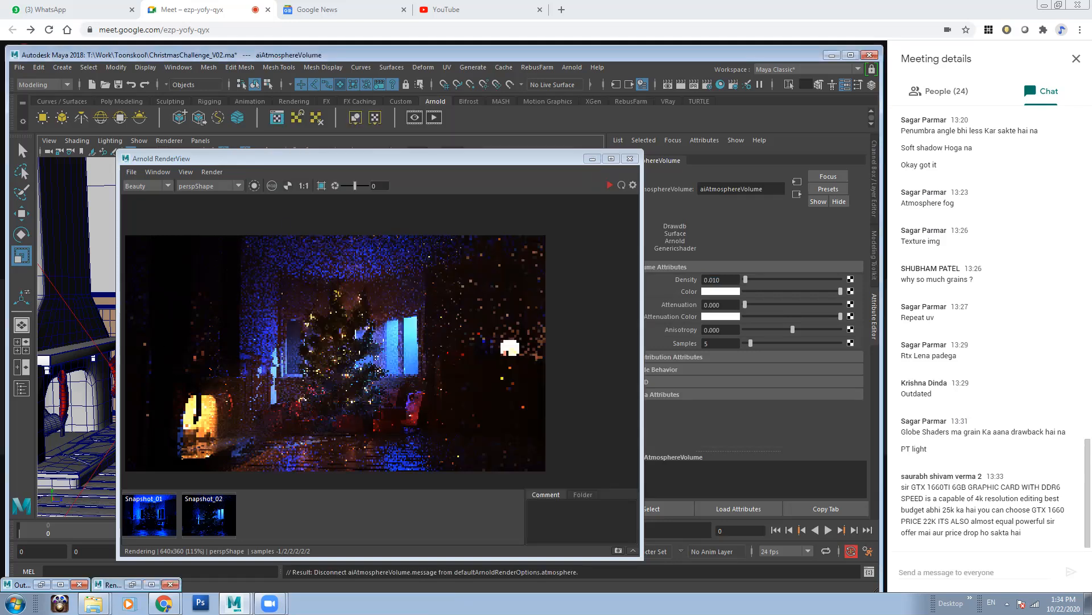
left_click(592, 158)
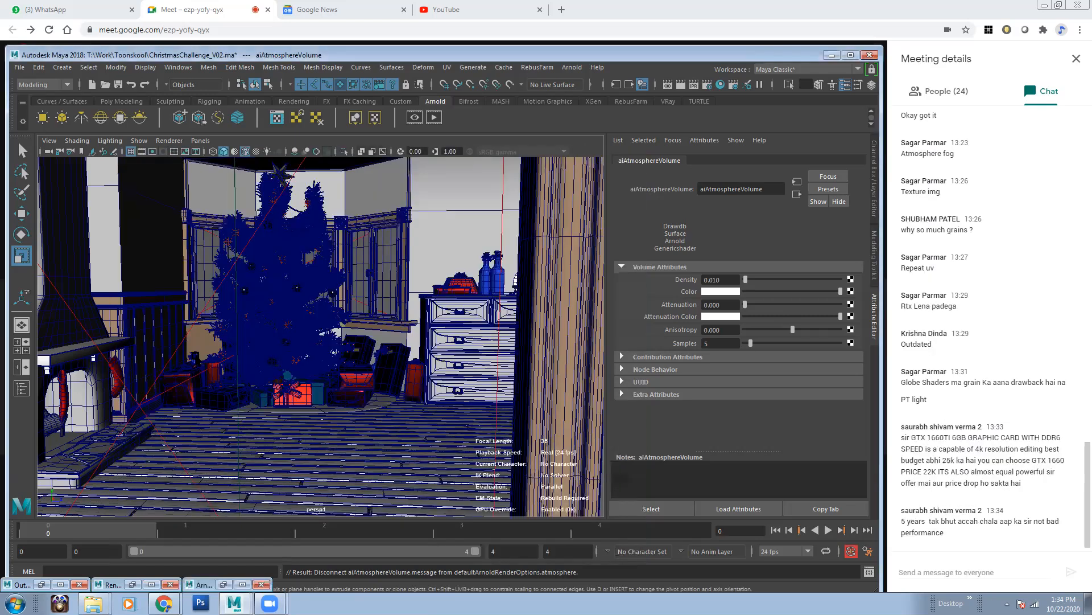
Step: Select aiAreaLight2 in the doorway and widen it horizontally to span the frame
left_click(210, 299)
mouse_move(281, 348)
left_mouse_down("alt")
mouse_move(246, 339)
mouse_move(296, 342)
left_mouse_up("alt")
right_click_drag(296, 342, 268, 342, "alt")
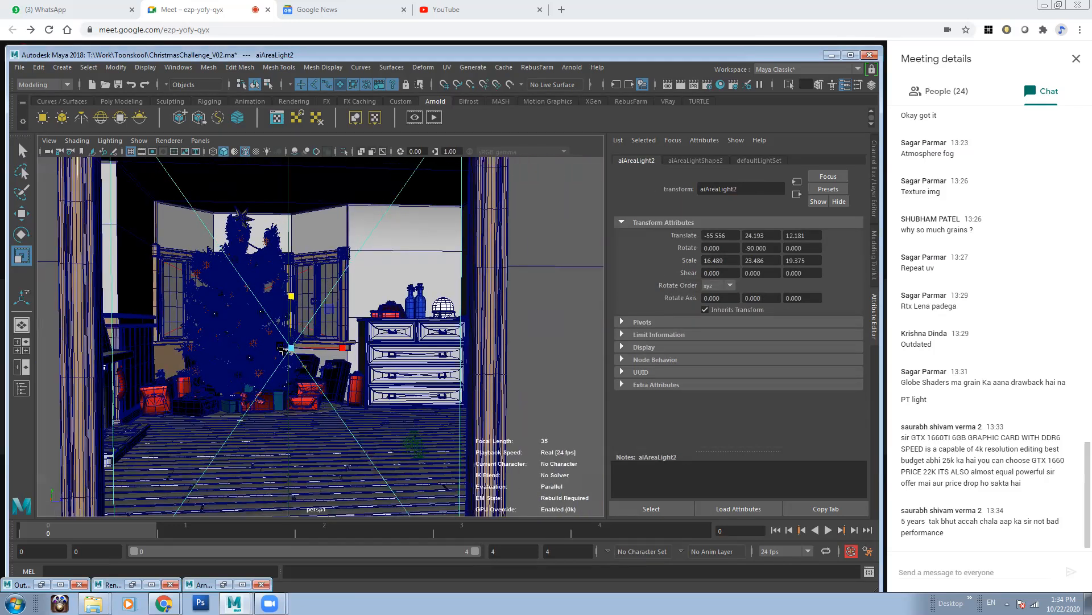
left_click_drag(267, 341, 230, 344, "alt")
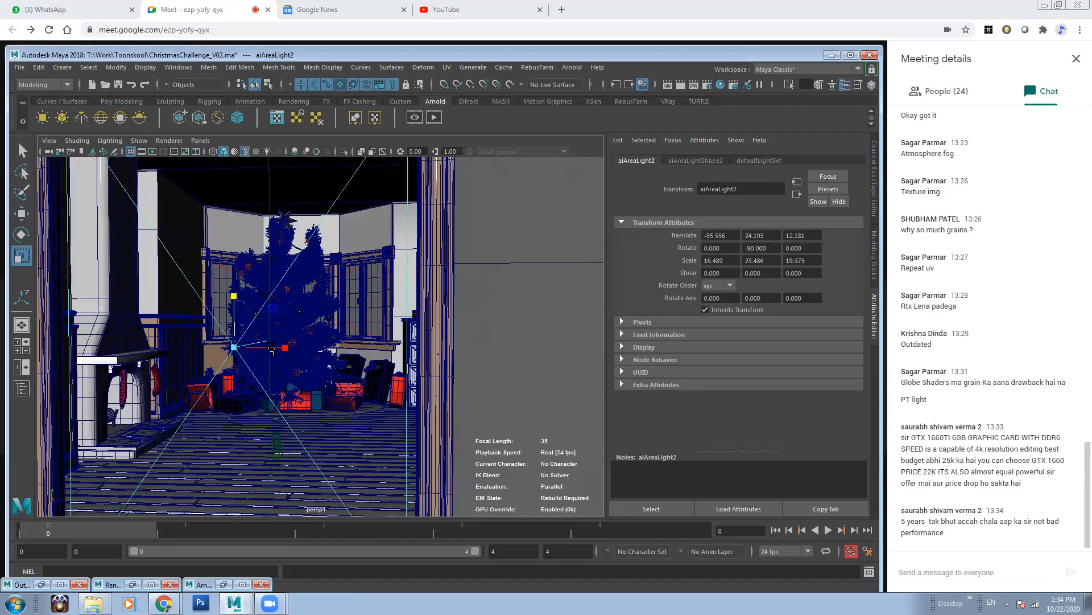
left_click(713, 161)
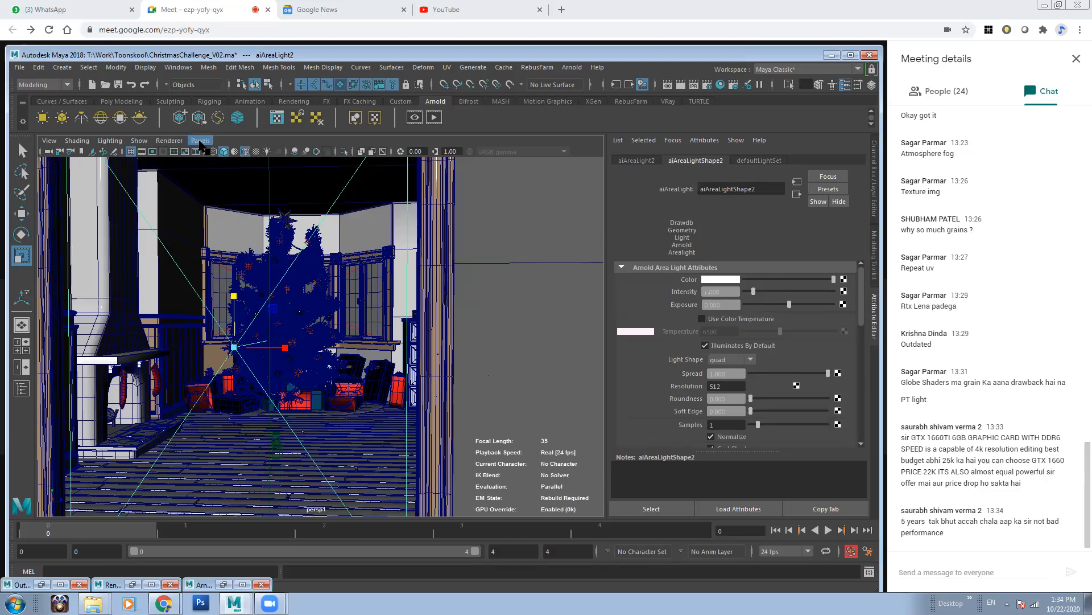
left_click(724, 305)
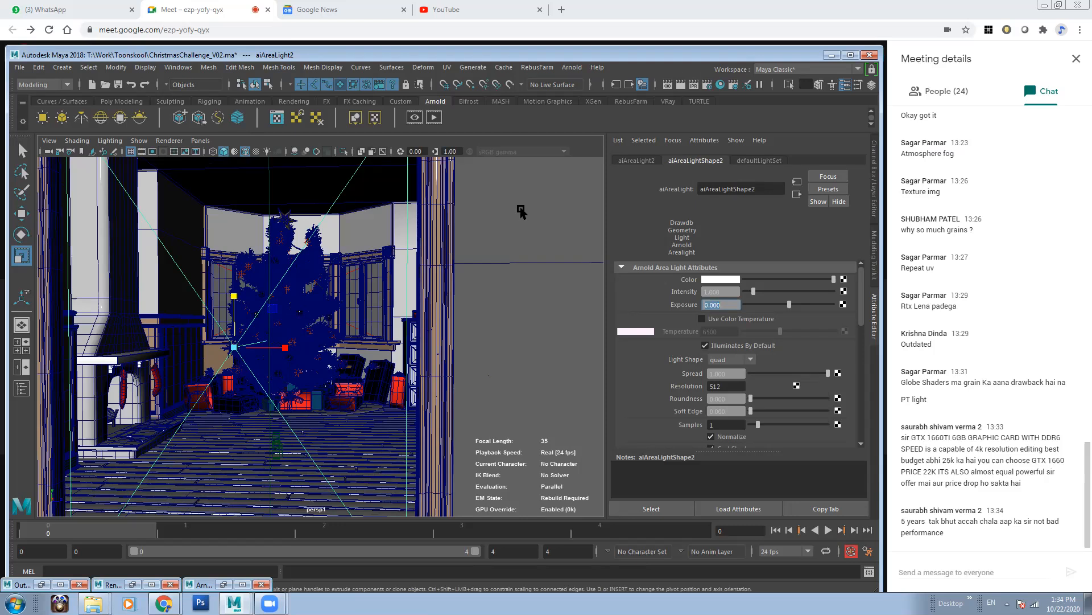
left_click_drag(285, 348, 329, 348)
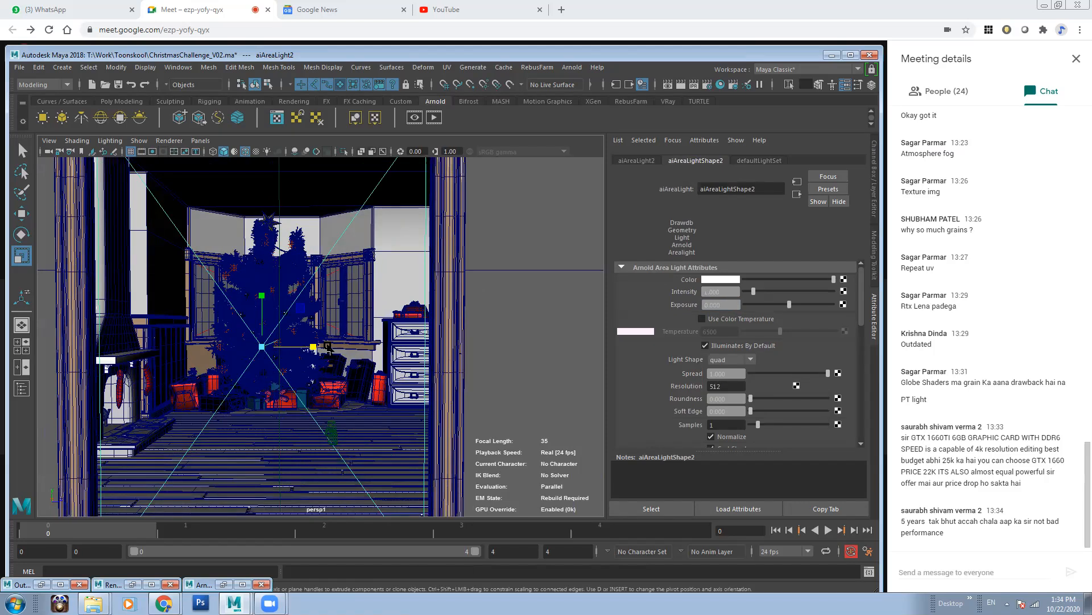
right_click_drag(293, 346, 351, 363, "alt")
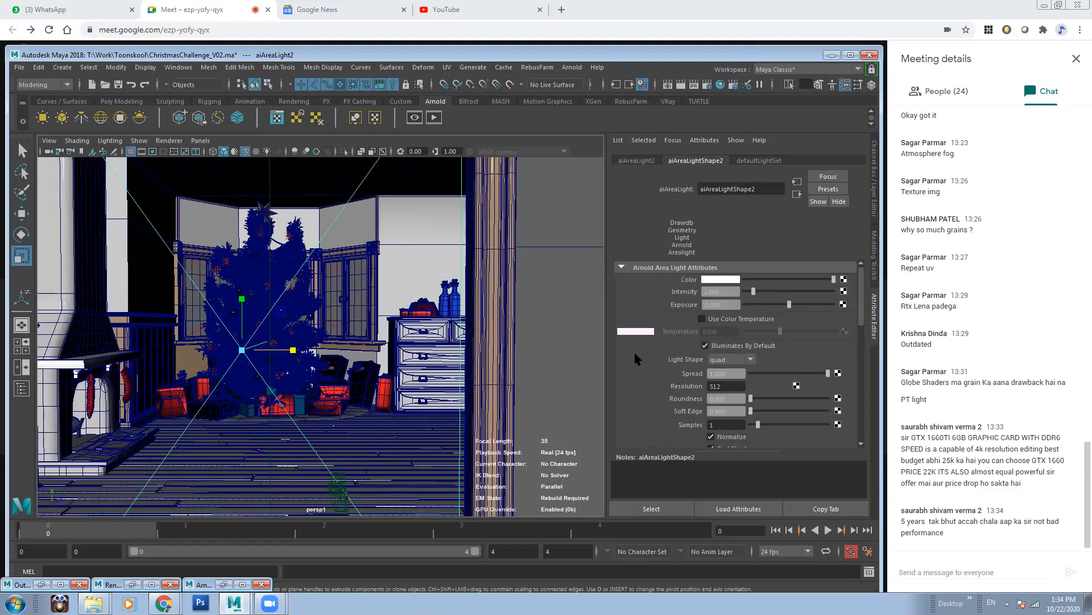
Step: Set the exposure of the doorway area light to 1
left_click(729, 305)
type("1")
key("Return")
Step: Switch the viewport to the persp camera and set the doorway area light's color to the orange from the color history
left_click(199, 140)
mouse_move(245, 152)
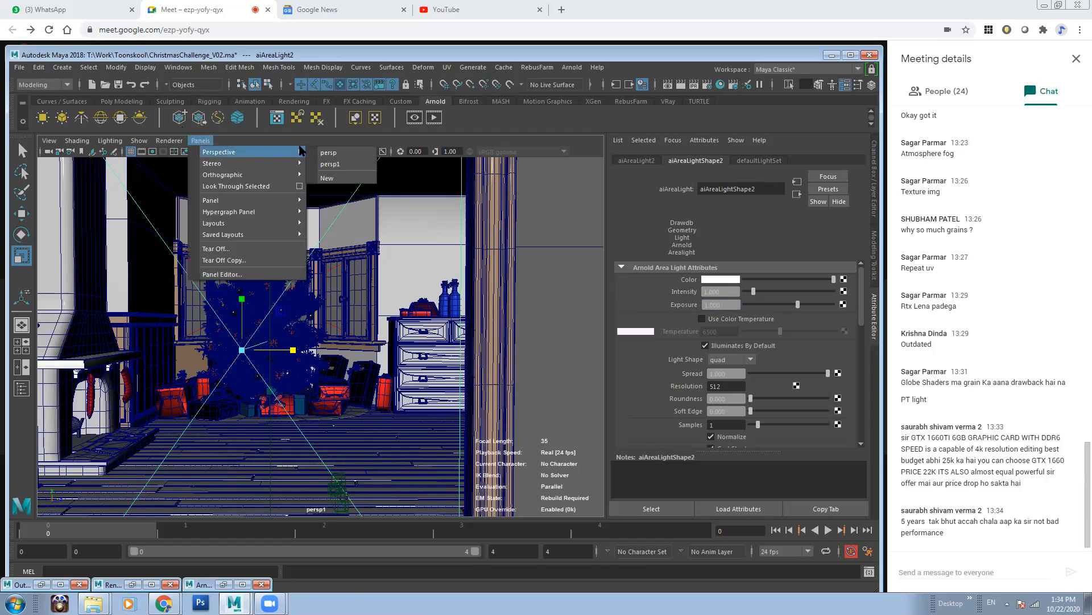
left_click(335, 153)
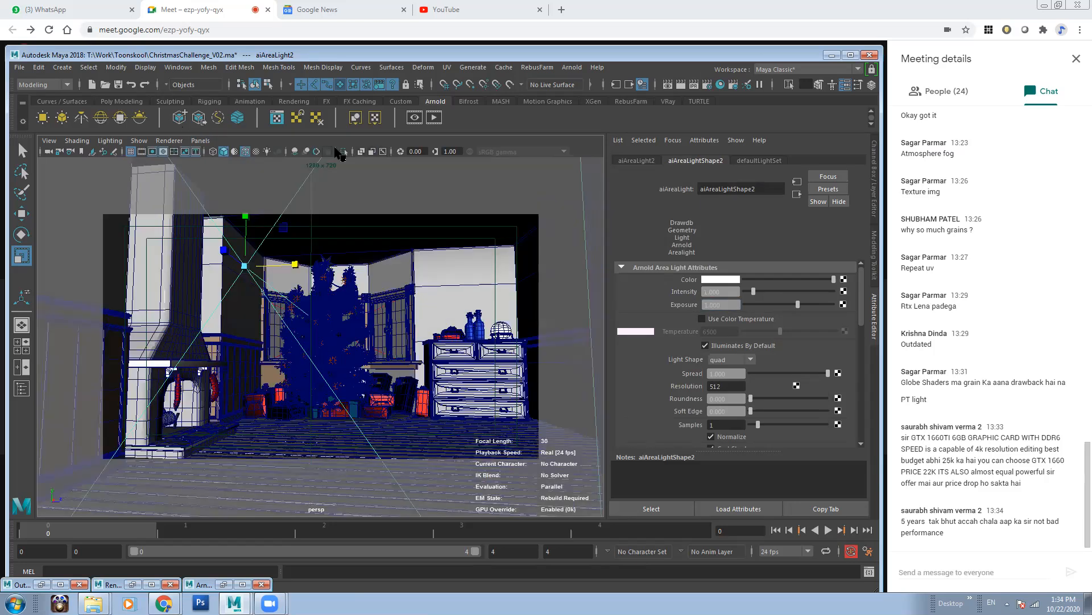
left_click(725, 280)
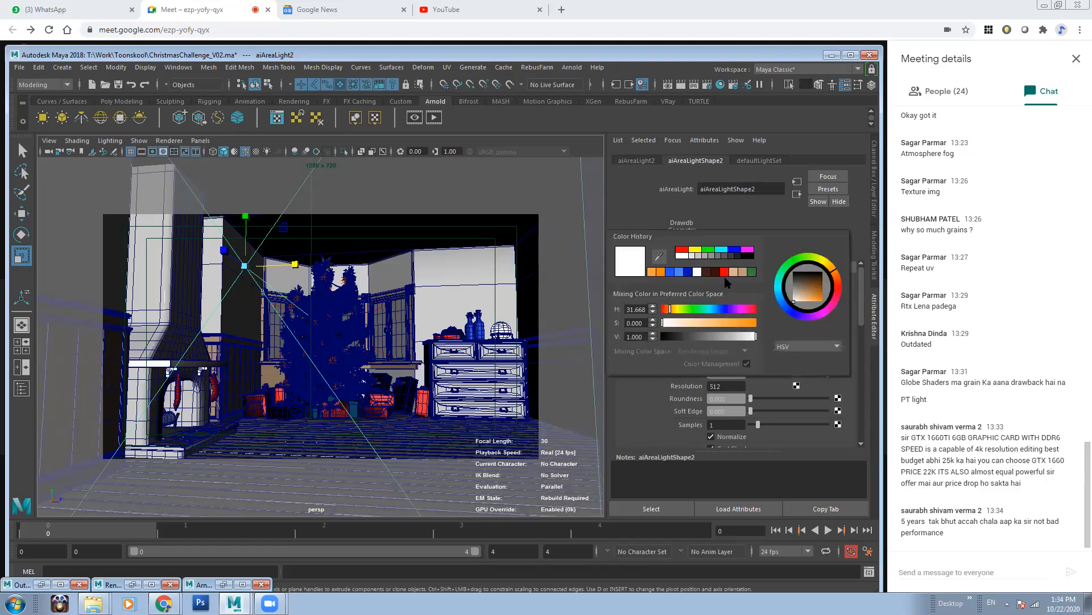
left_click(651, 271)
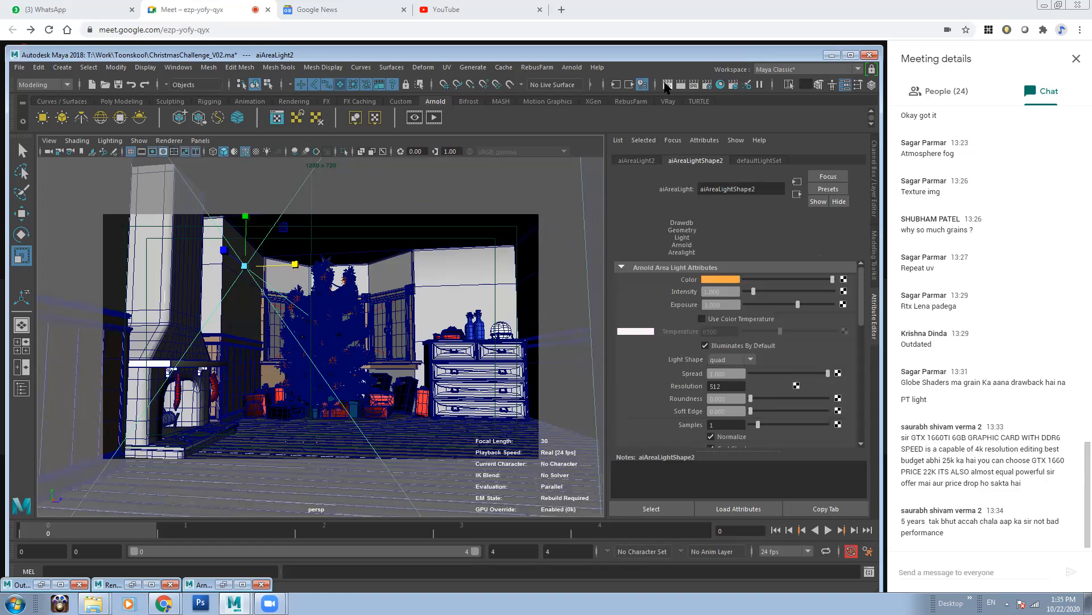
Step: Minimize the standard render window and start a live render of the persp view in Arnold RenderView
left_click(667, 84)
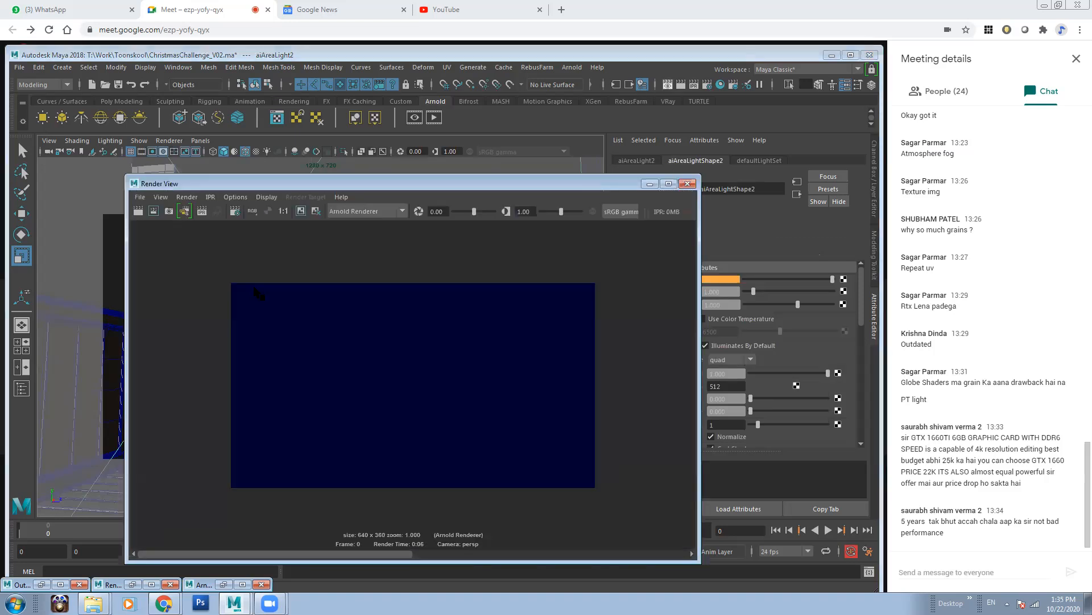
left_click(649, 183)
left_click(572, 67)
left_click(587, 99)
left_click(224, 585)
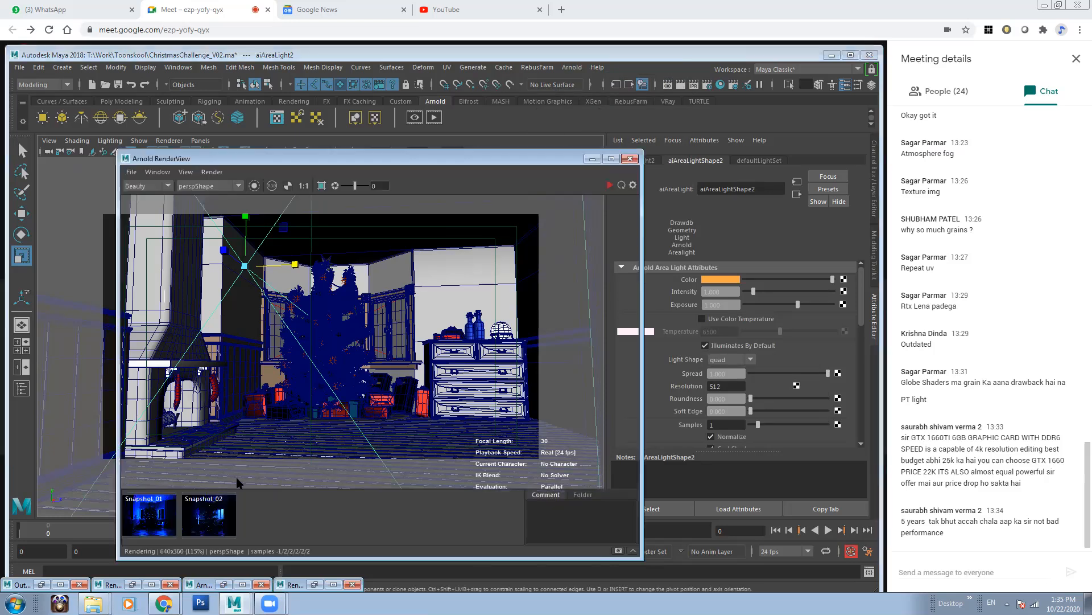
left_click(609, 186)
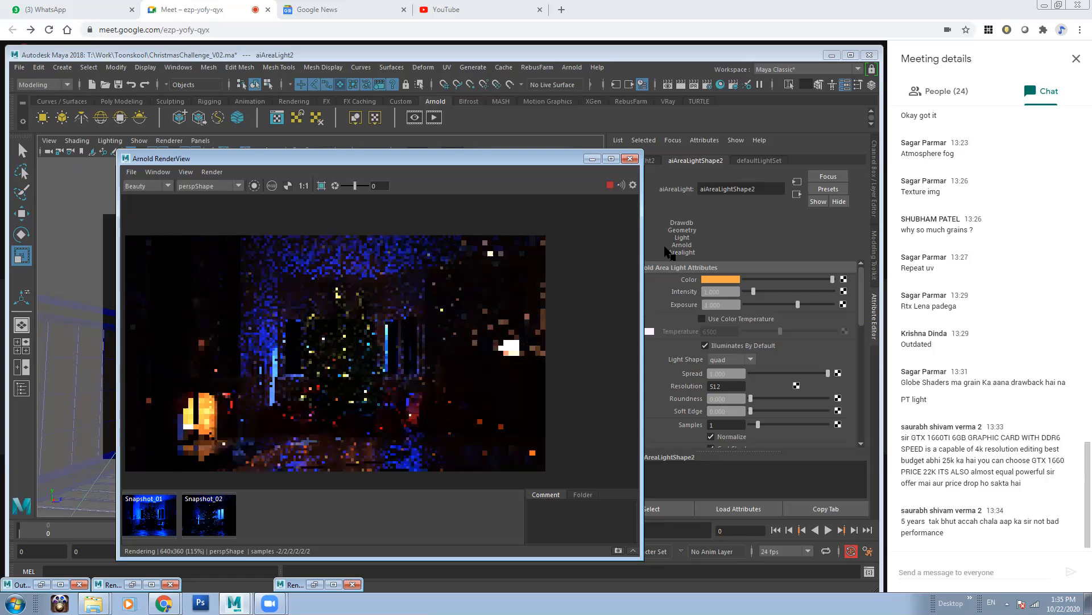
Step: Set both the exposure and the intensity of the doorway area light to 10
double_click(713, 305)
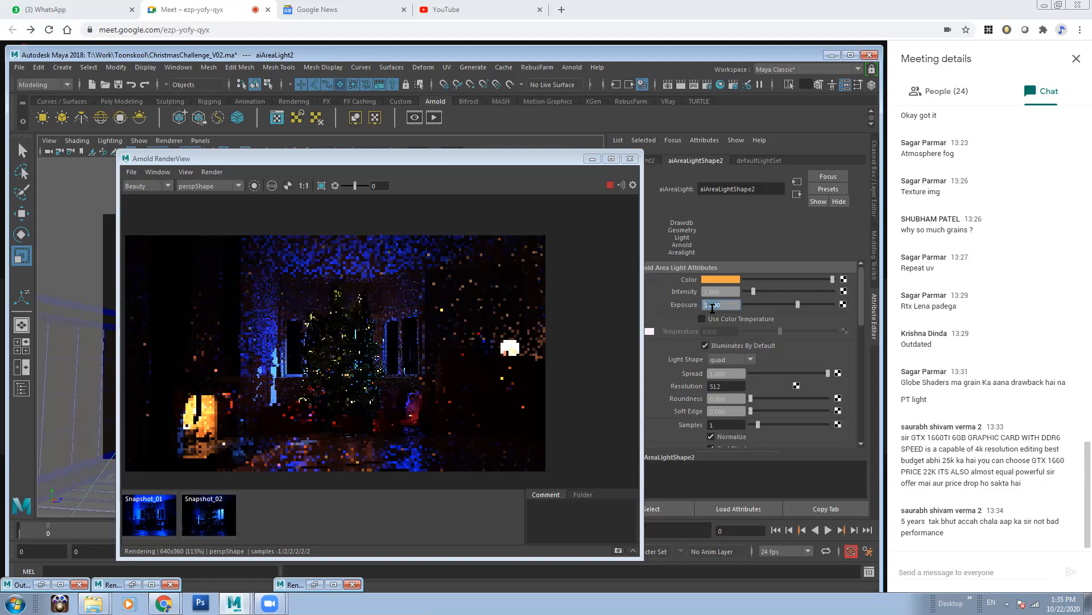
type("10")
key("Return")
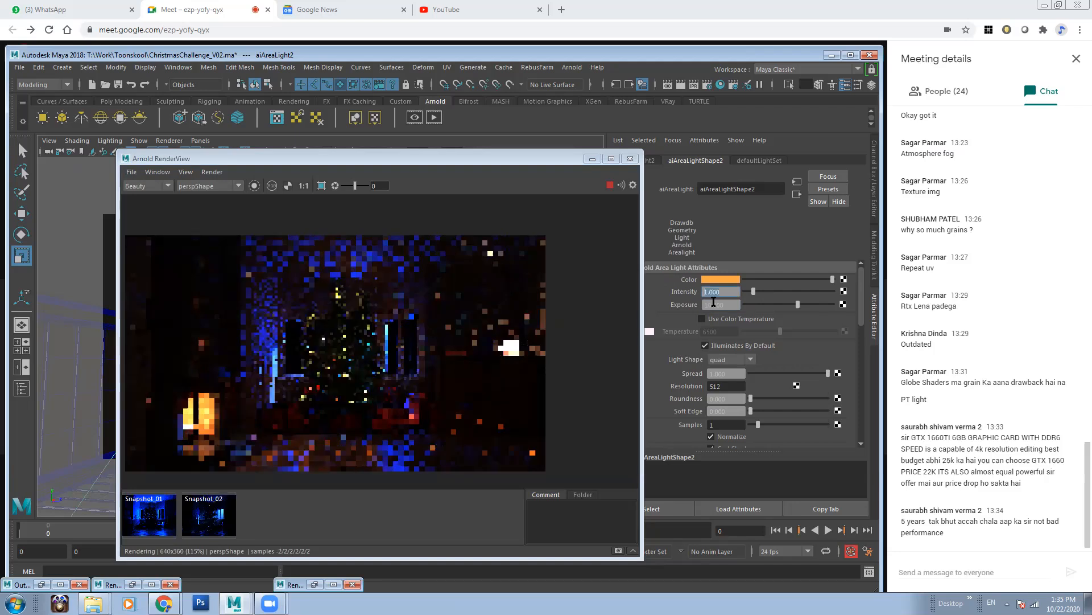
type("10")
key("Return")
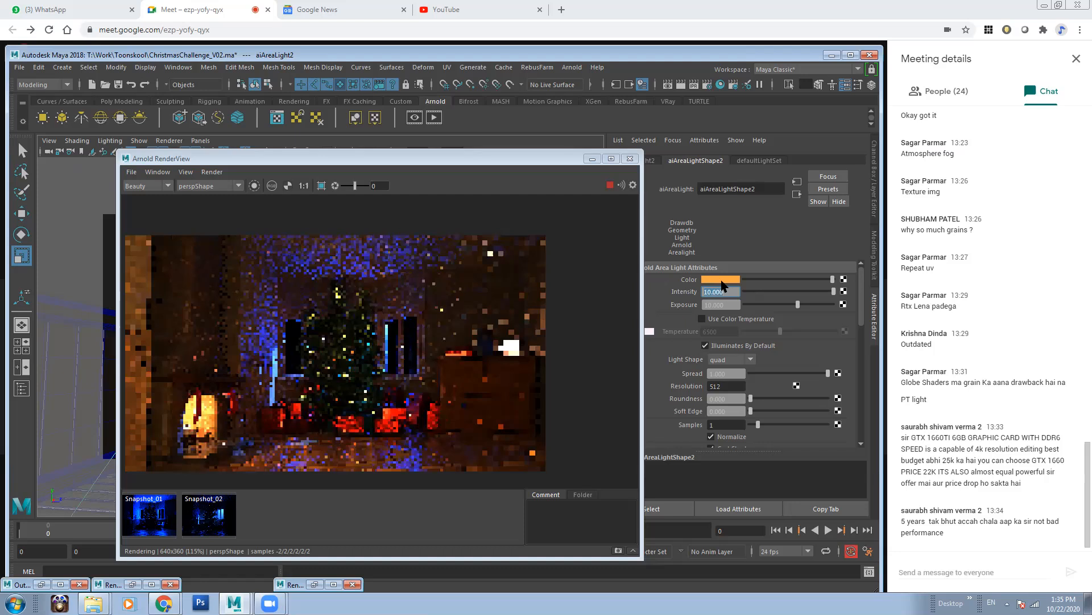
Step: Try a paler orange with 0.365 saturation and a bright blue as the doorway light's color
left_click(722, 281)
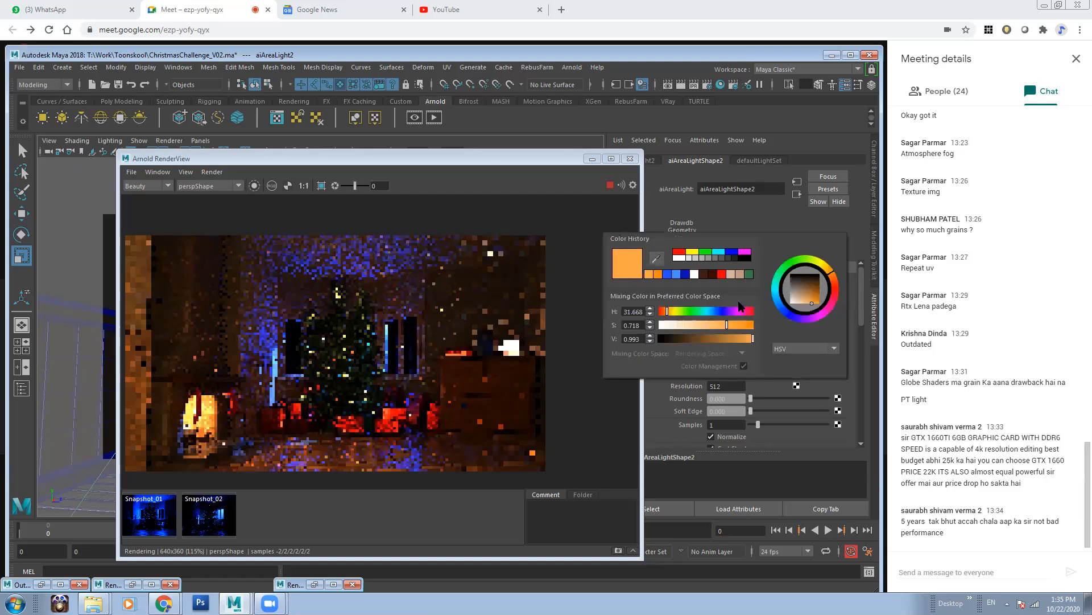
left_click(694, 324)
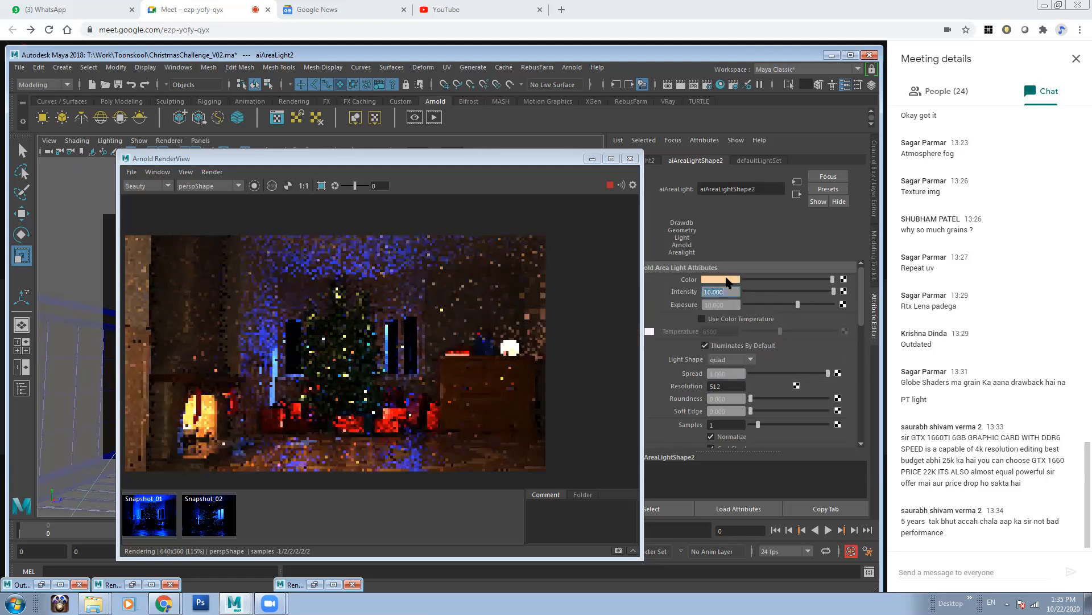
left_click(736, 282)
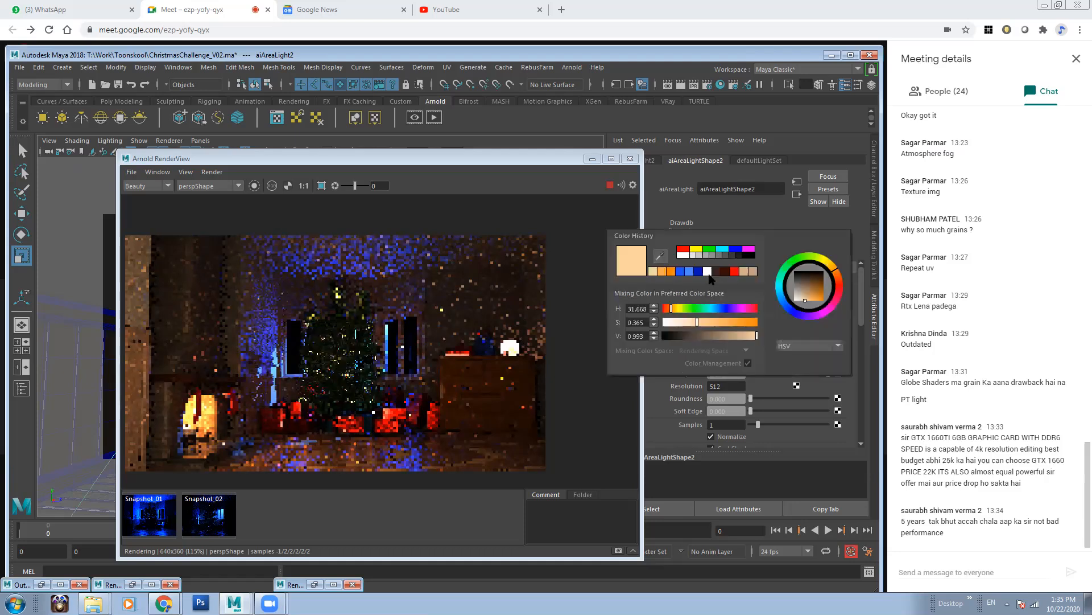
left_click(689, 273)
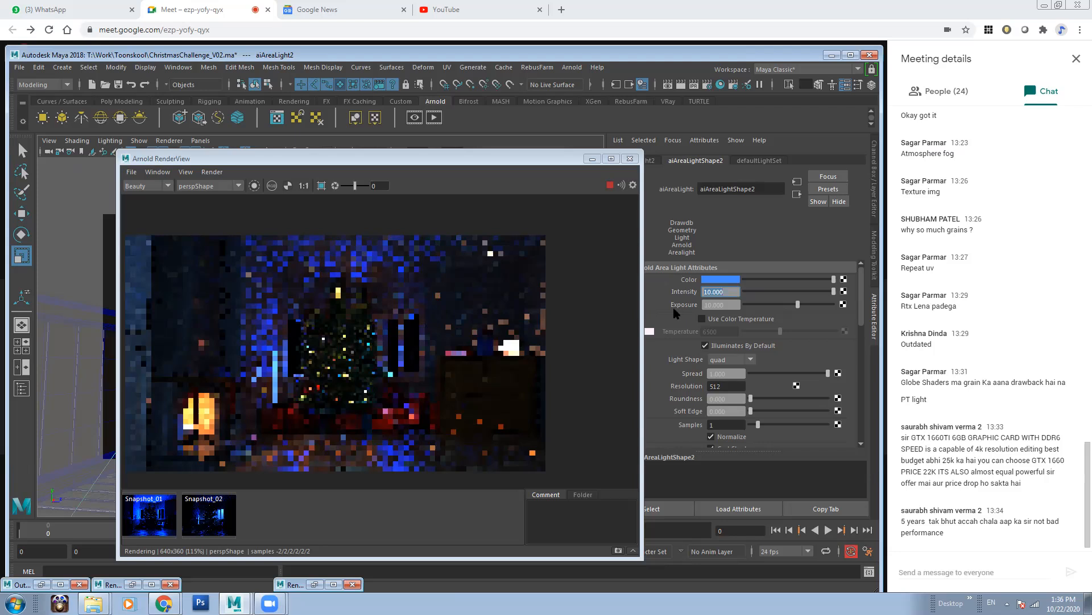
Step: Set the doorway area light's color to a slightly desaturated deep blue, and stop and minimize the live render
left_click(719, 279)
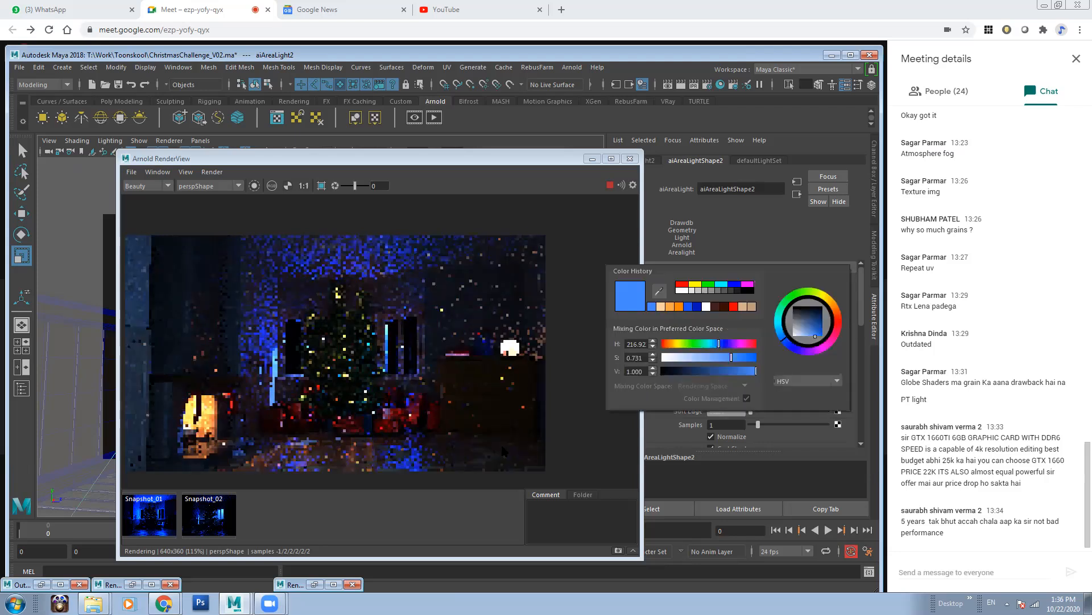
left_click(696, 306)
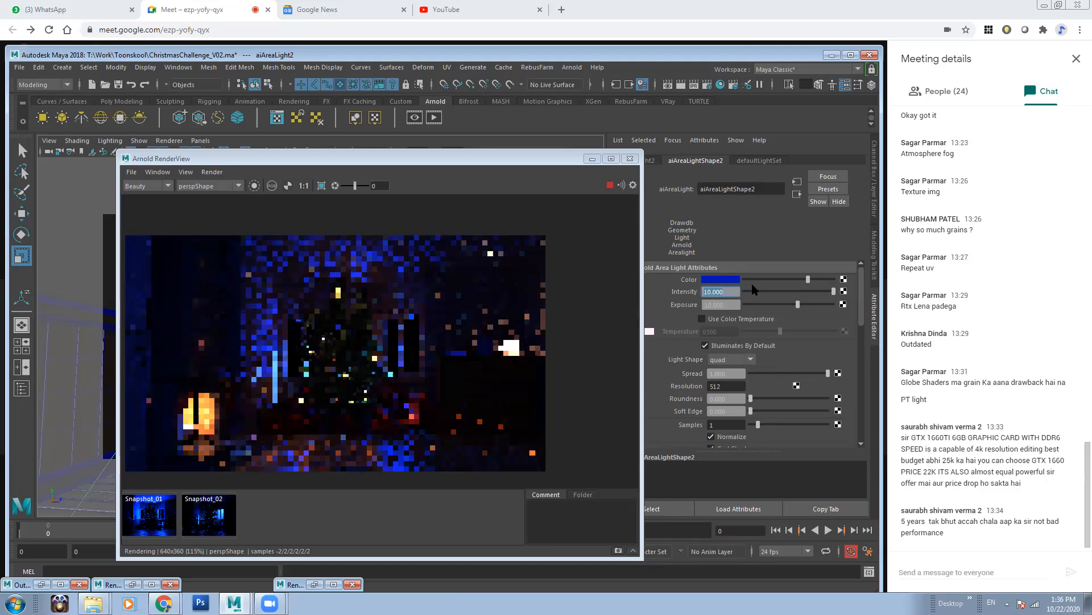
left_click(720, 279)
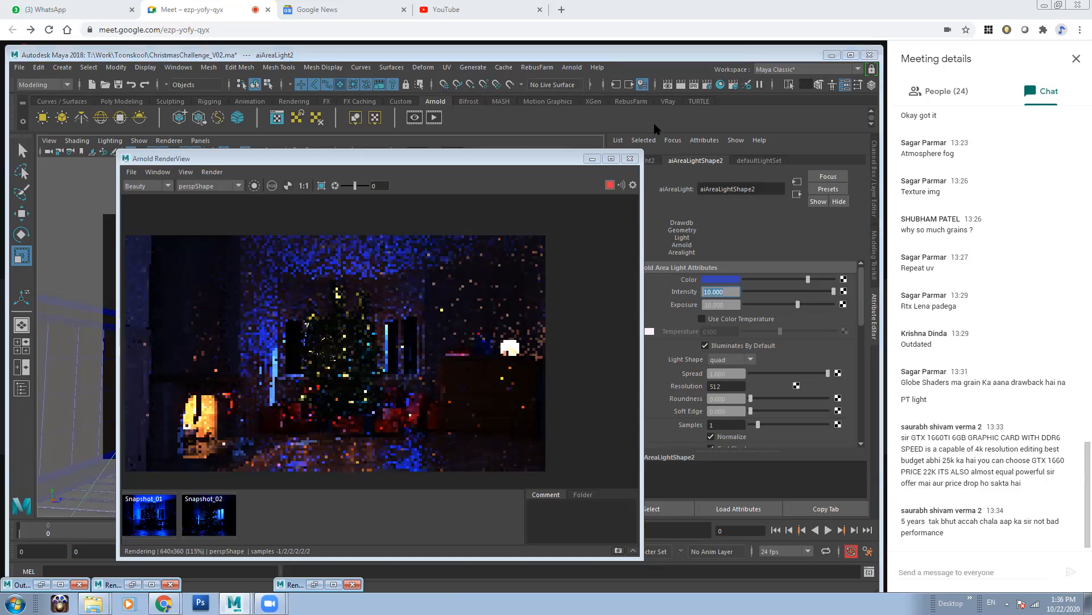
left_click(593, 158)
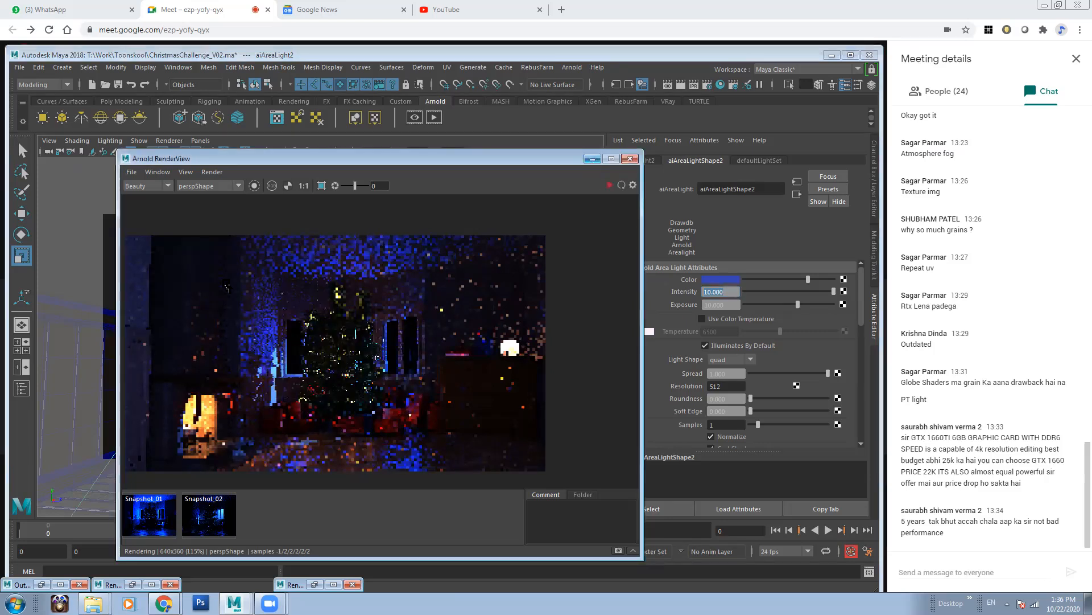
Step: Save the scene, and save a new version of it as ChristmasChallenge_V03.ma
left_click(19, 67)
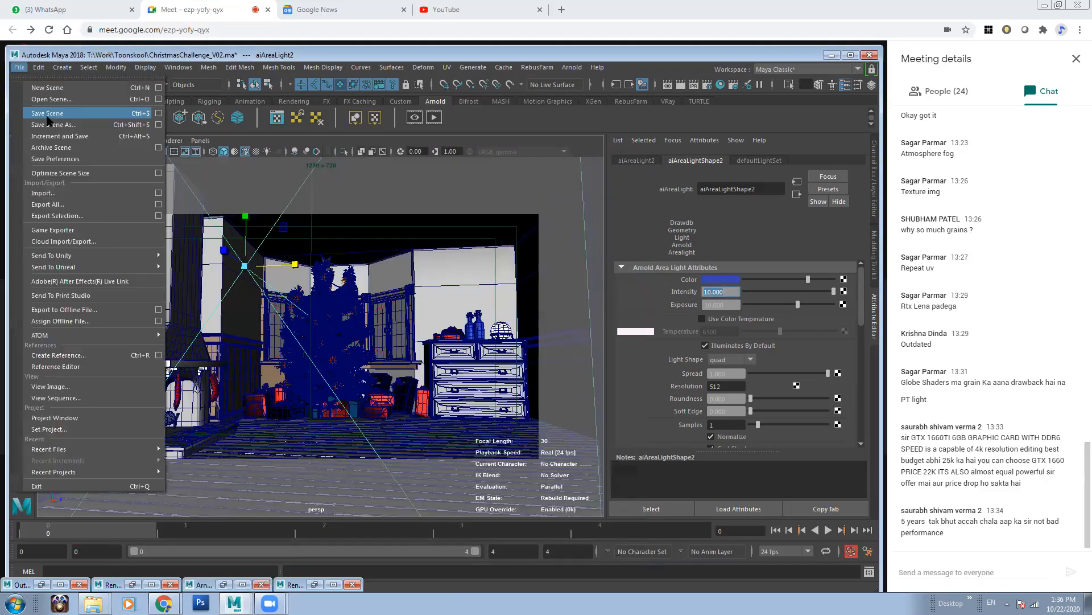
left_click(48, 113)
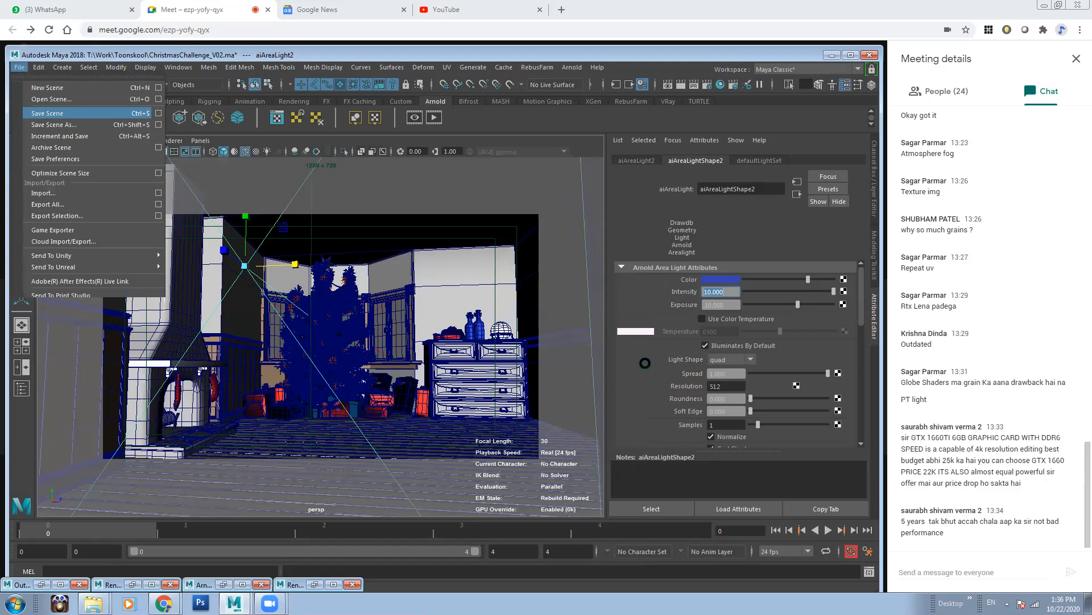
left_click(19, 67)
left_click(68, 125)
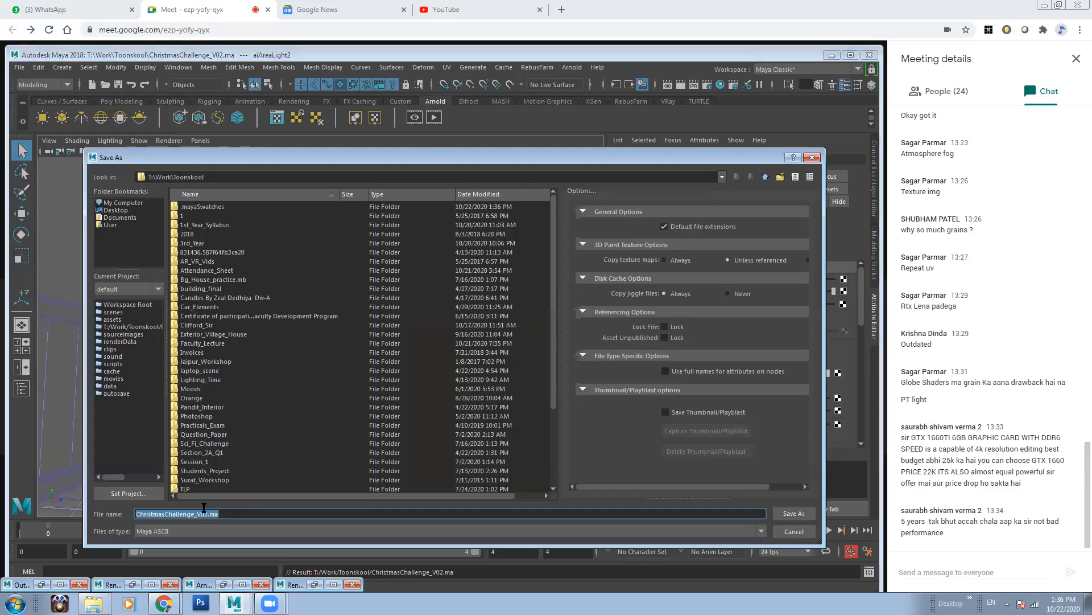
left_click(207, 513)
key("BackSpace")
type("3")
left_click(795, 514)
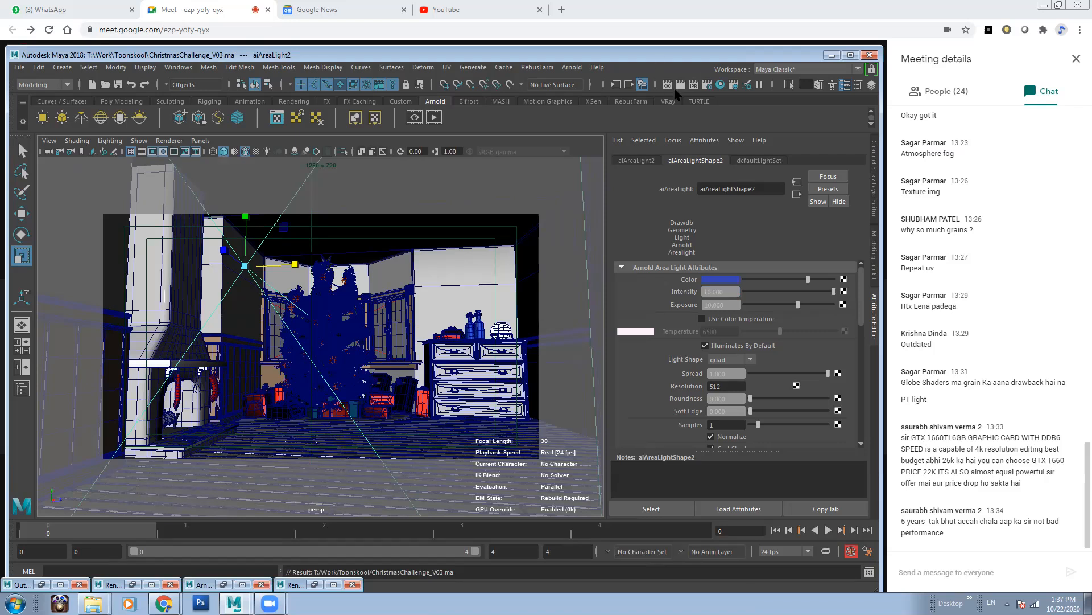
Step: Create a new aiAtmosphereVolume in the Arnold Atmosphere slot with a density of 0.01 and minimize the render settings
left_click(708, 85)
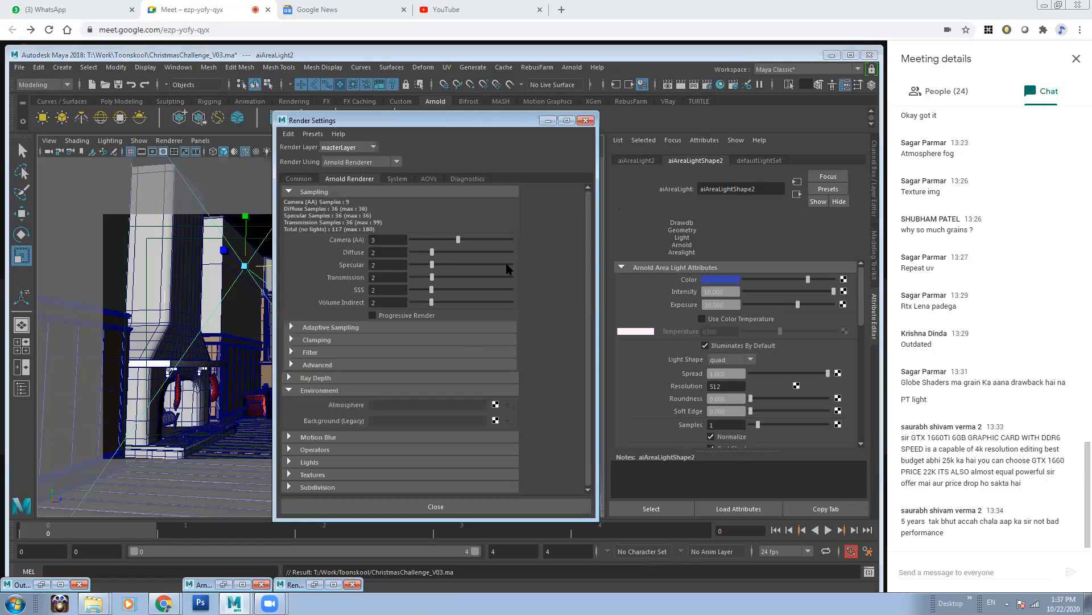
left_click(495, 404)
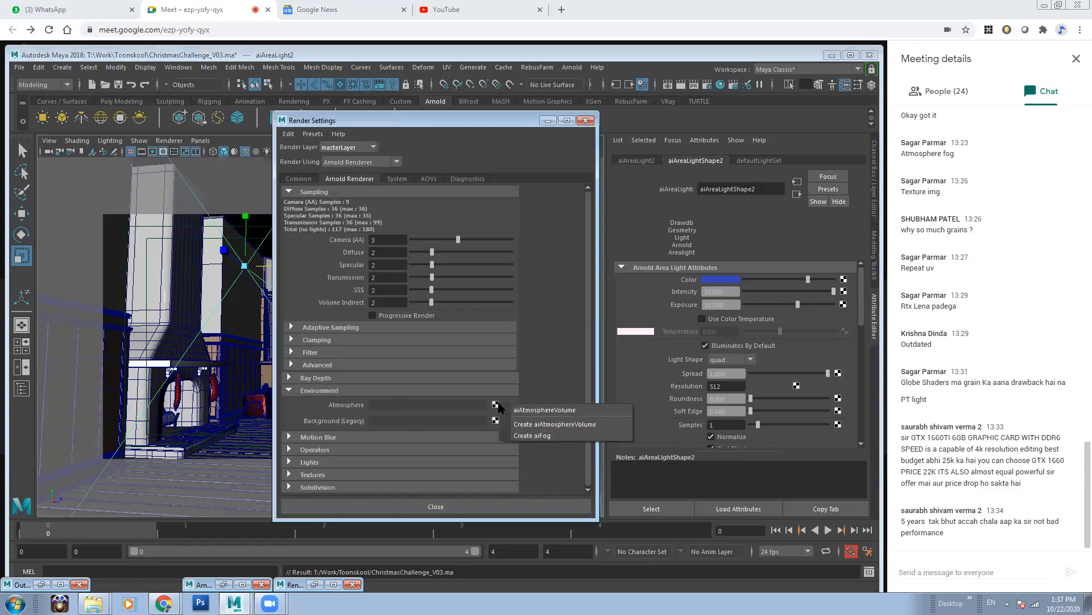
left_click(544, 425)
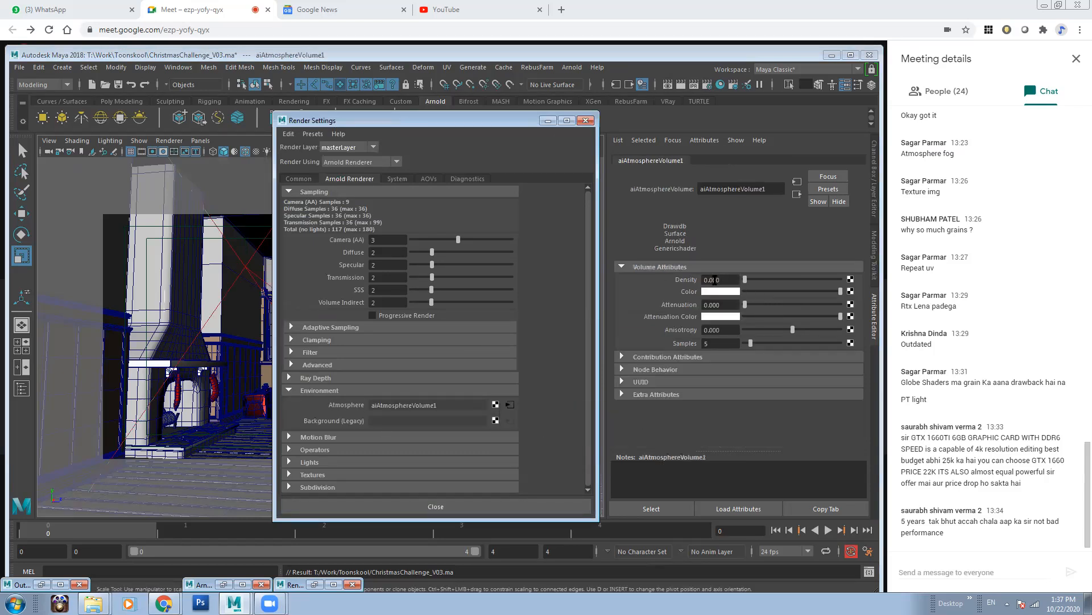
left_click(714, 279)
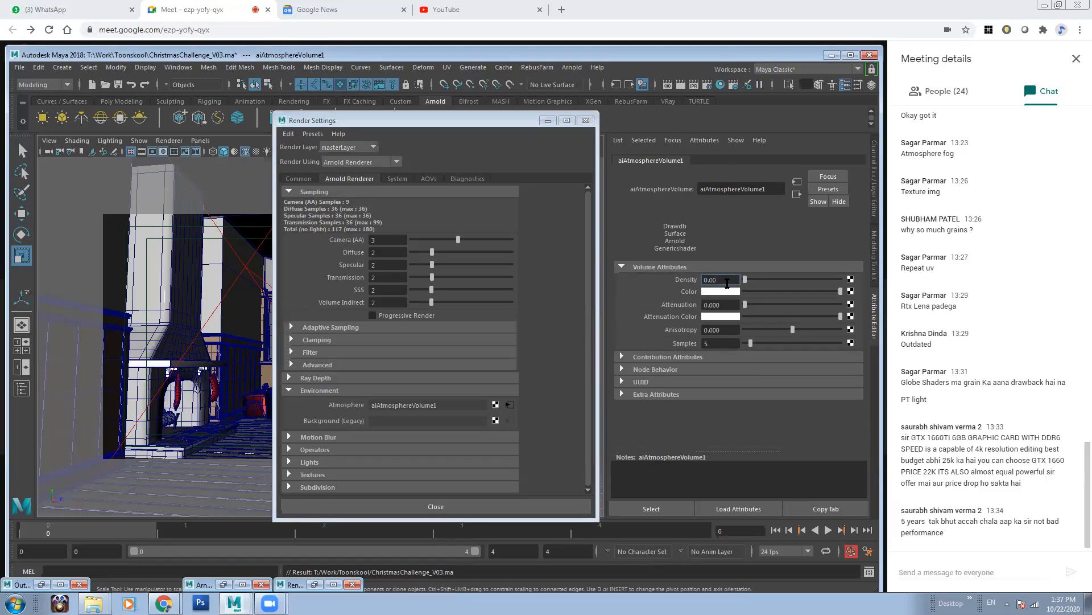
type("0.01")
key("Return")
left_click(547, 121)
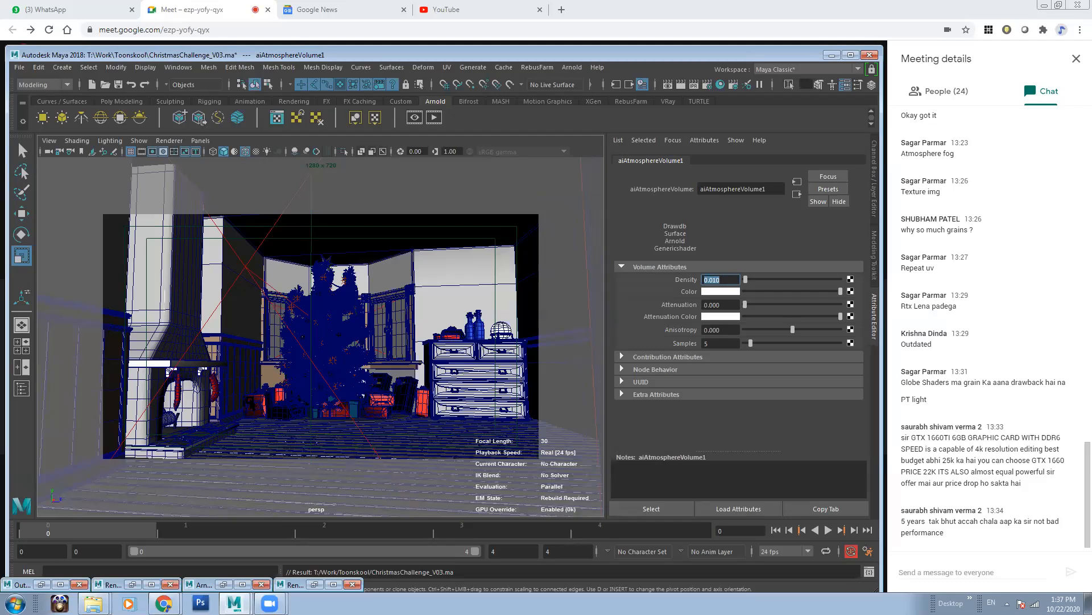
Step: Select the point light inside the fireplace and enter 2.5 in its Arnold attributes
left_click(203, 402)
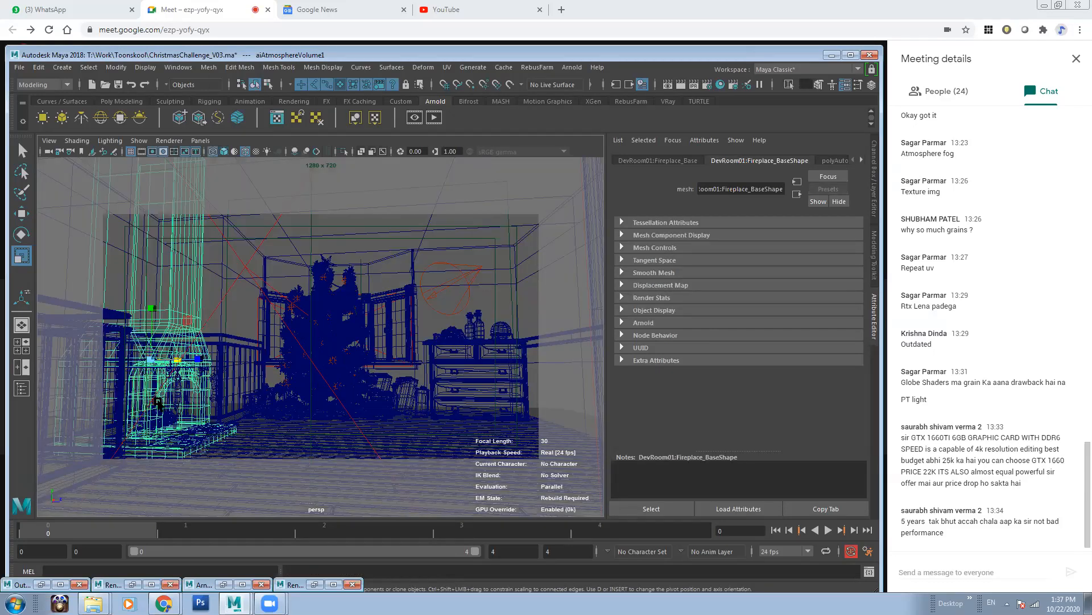
left_click(178, 67)
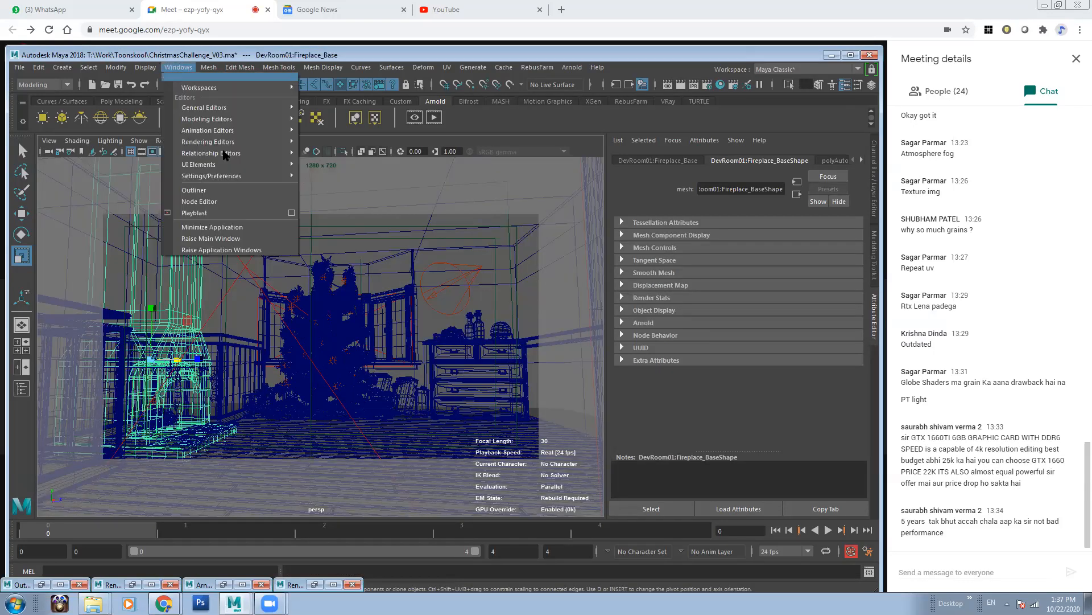
left_click(152, 404)
left_click(155, 404)
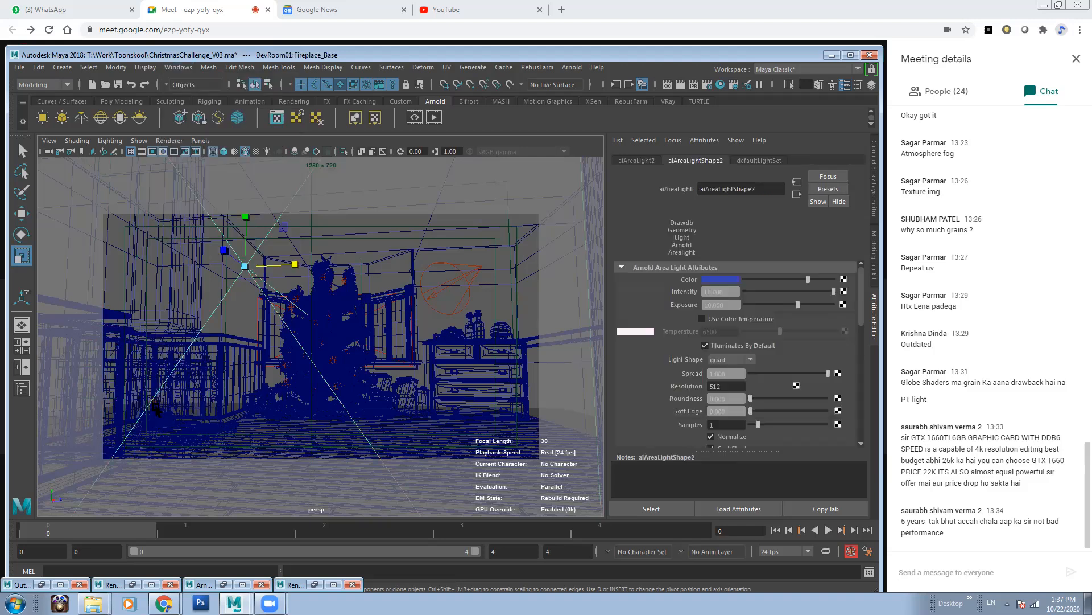
left_click_drag(140, 392, 159, 409)
mouse_move(125, 445)
left_mouse_down("ctrl")
mouse_move(181, 464)
mouse_move(146, 437)
mouse_move(179, 411)
left_mouse_up("ctrl")
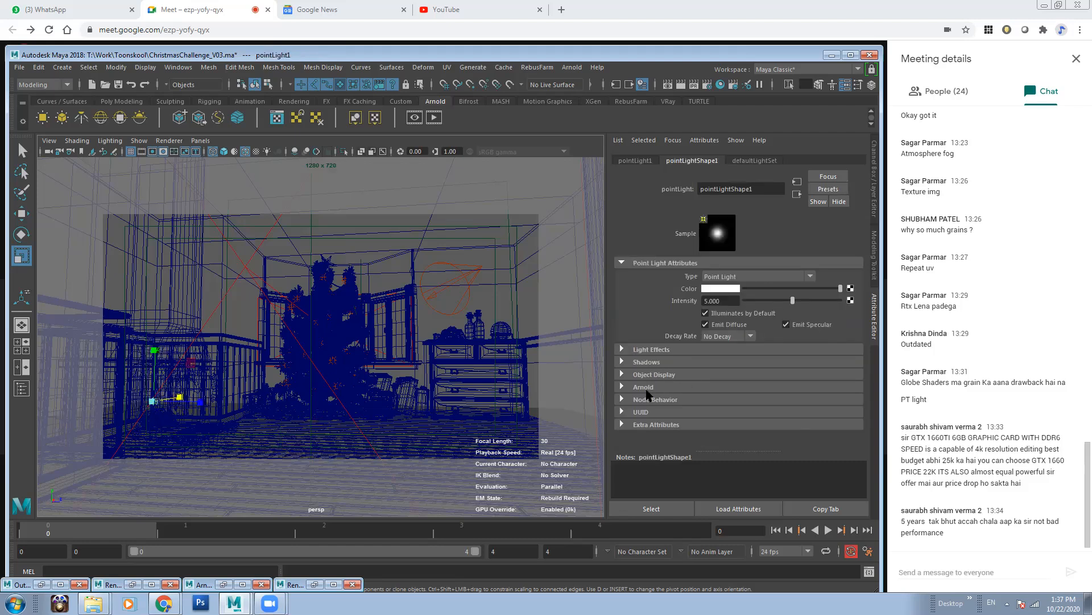
left_click(644, 387)
scroll(728, 359, "down", 5)
left_click_drag(727, 358, 670, 360)
type("2.5")
key("Return")
Step: Set the doorway area light's Volume visibility to 0 and check the same setting on the window area light
left_click(447, 291)
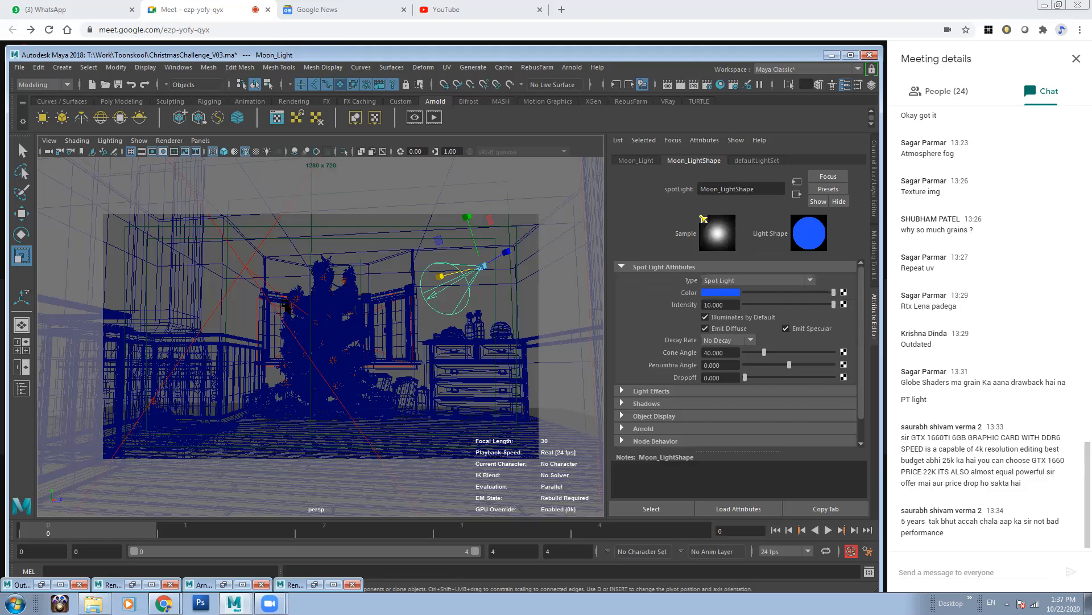
left_click(249, 255)
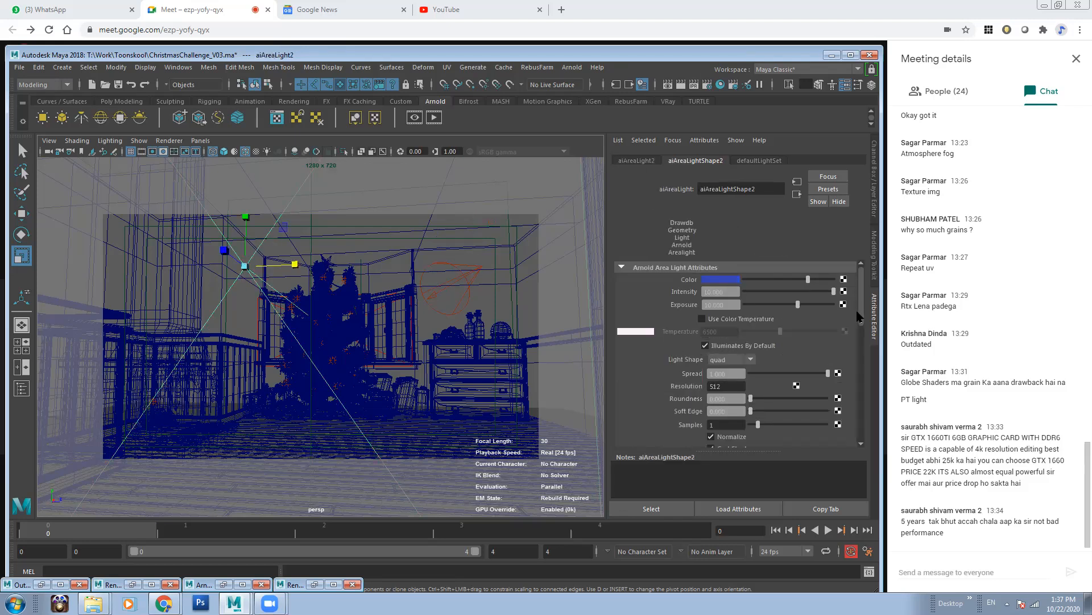
scroll(818, 374, "down", 5)
left_click_drag(831, 374, 748, 376)
left_click(257, 305)
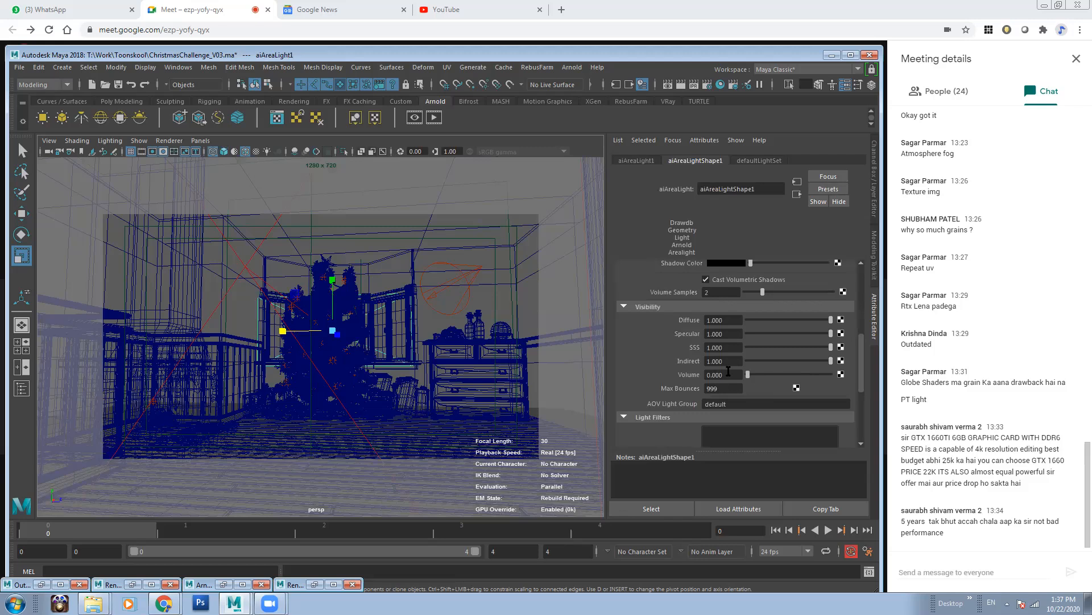
left_click(226, 283)
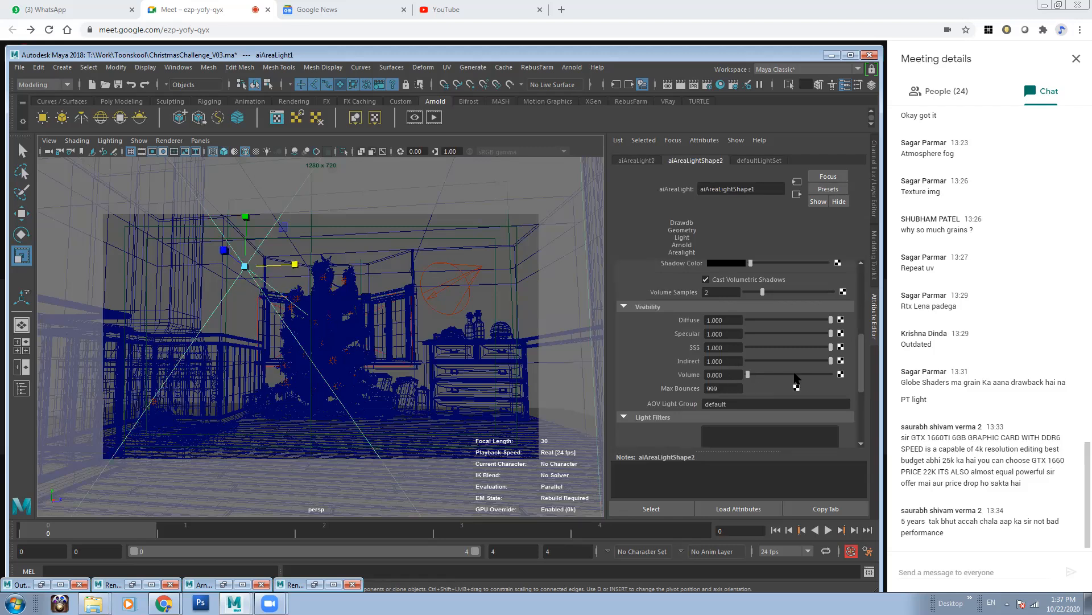
Step: Select the XmasTree_imported:treelight01 point light from the Christmas tree's PointLights group in the Outliner
left_click(344, 278)
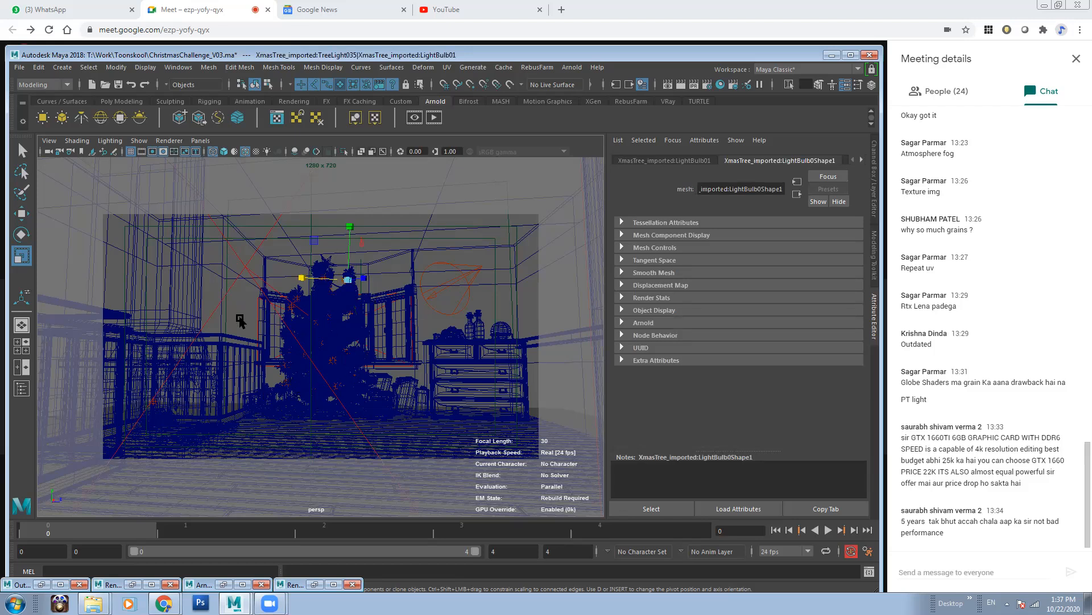
left_click(861, 160)
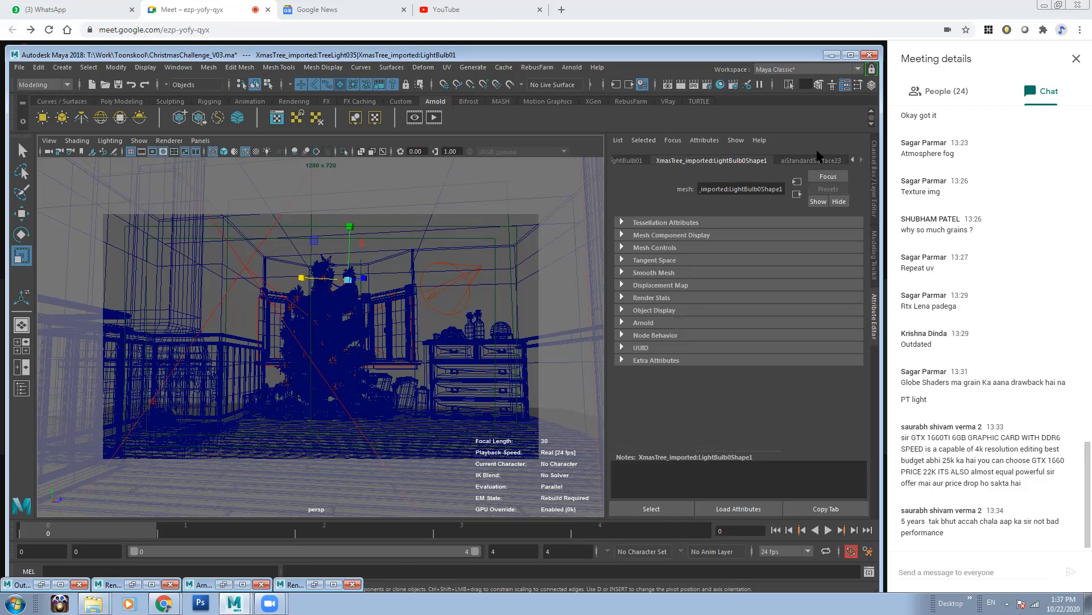
left_click(301, 299)
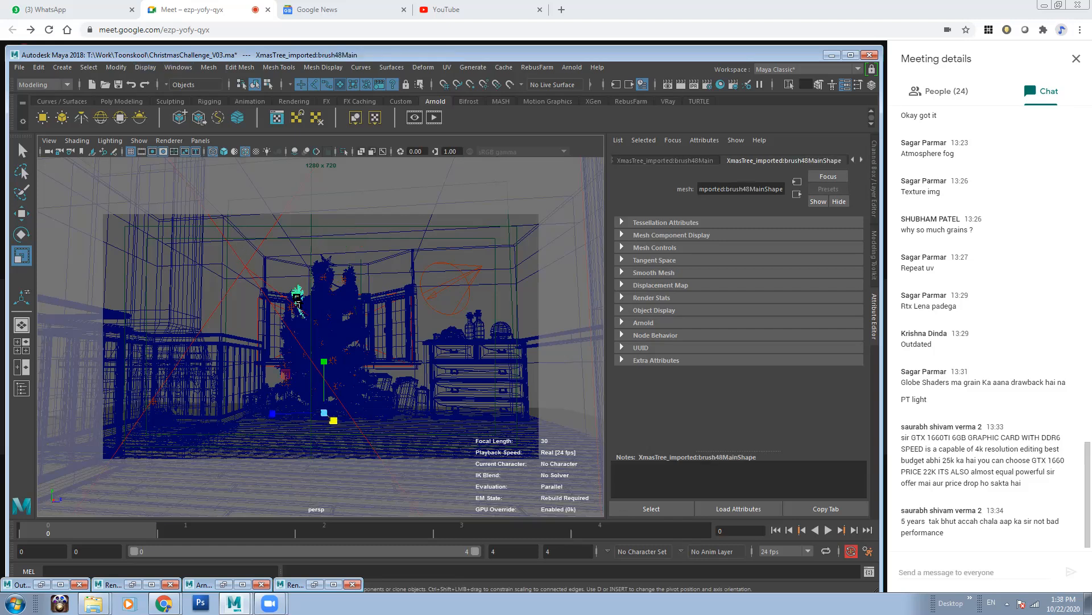
left_click(178, 67)
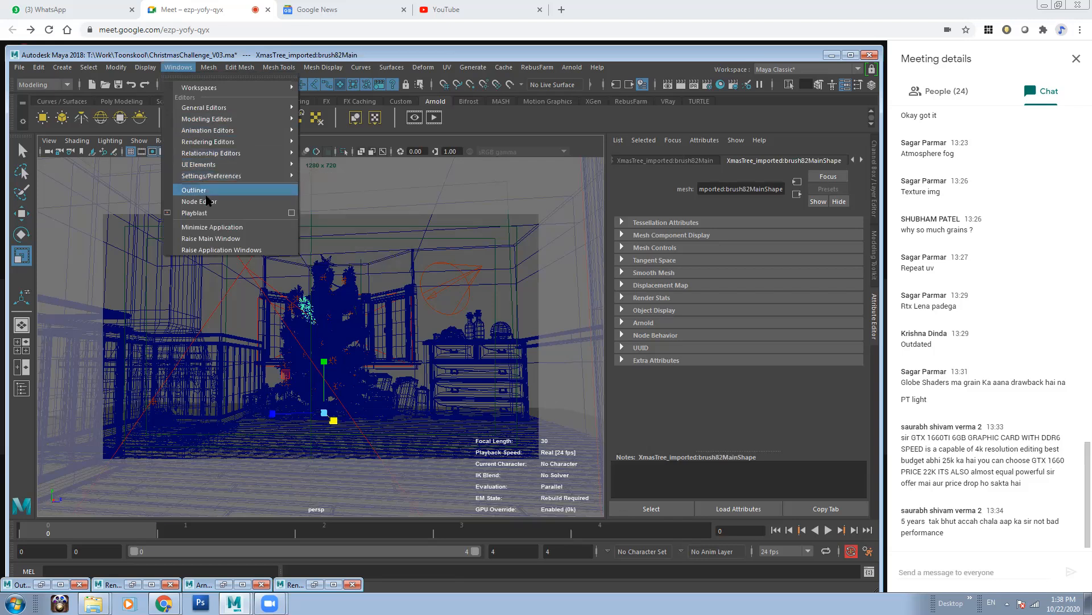
left_click(193, 190)
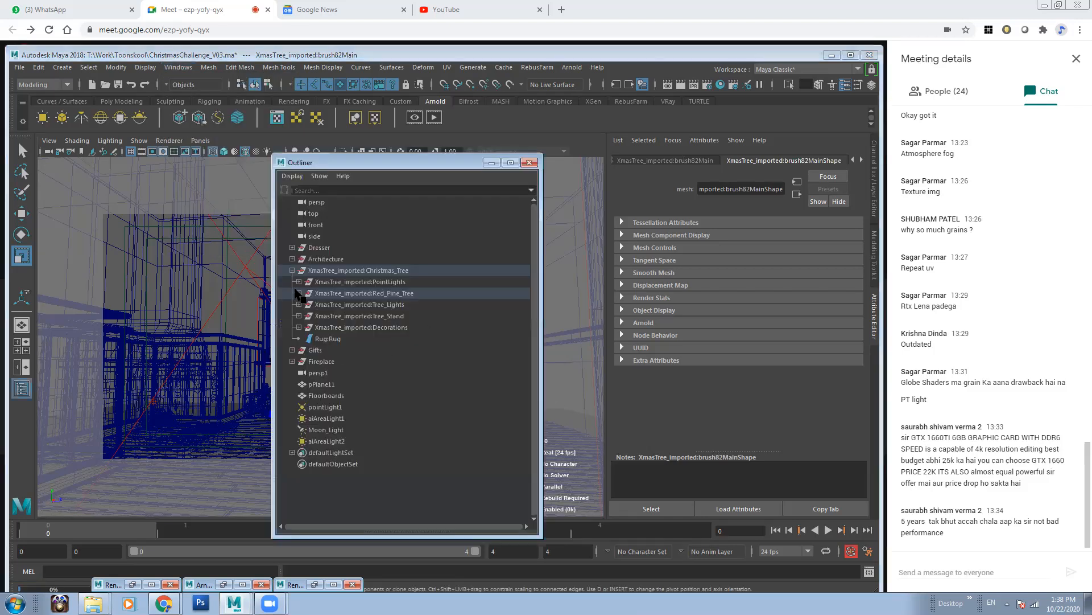
left_click(300, 282)
left_click(365, 292)
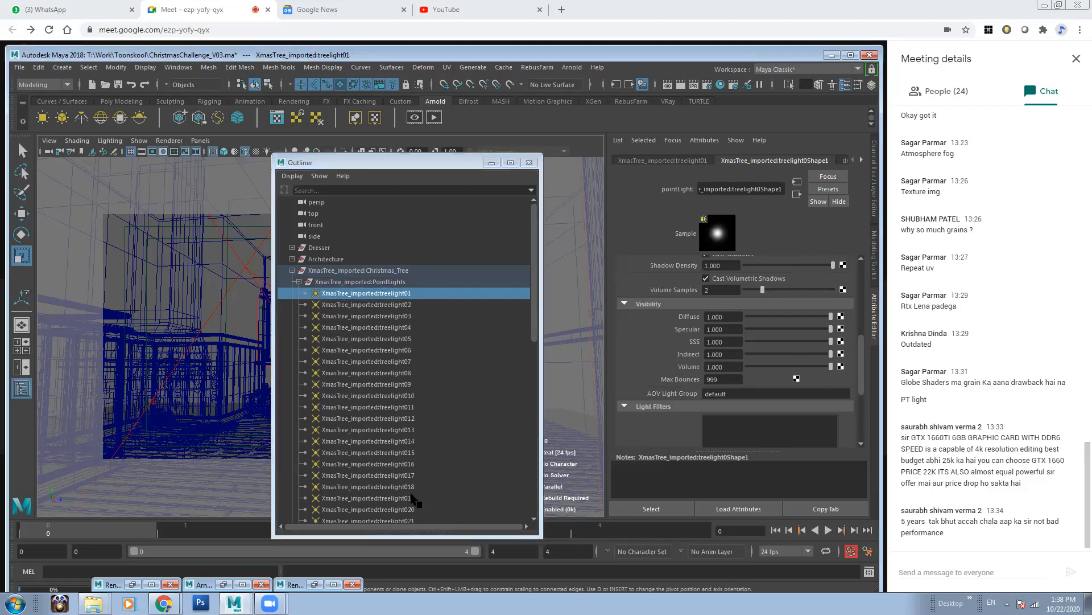
Step: Check the color, intensity and Arnold exposure attributes of the treelight01 point light, and minimize the Outliner
left_click_drag(535, 306, 540, 335)
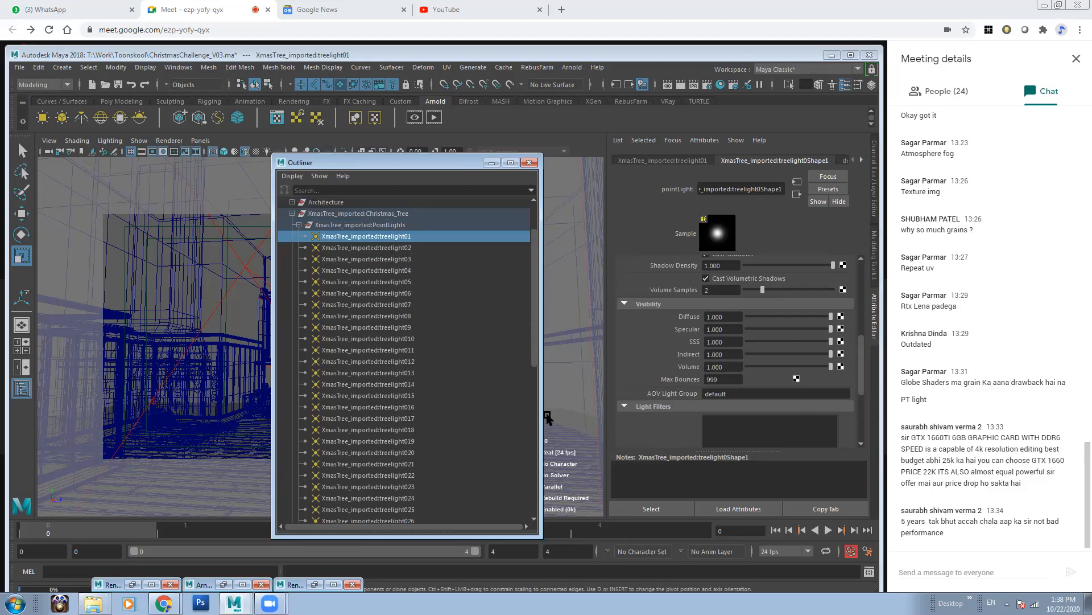
left_click(492, 162)
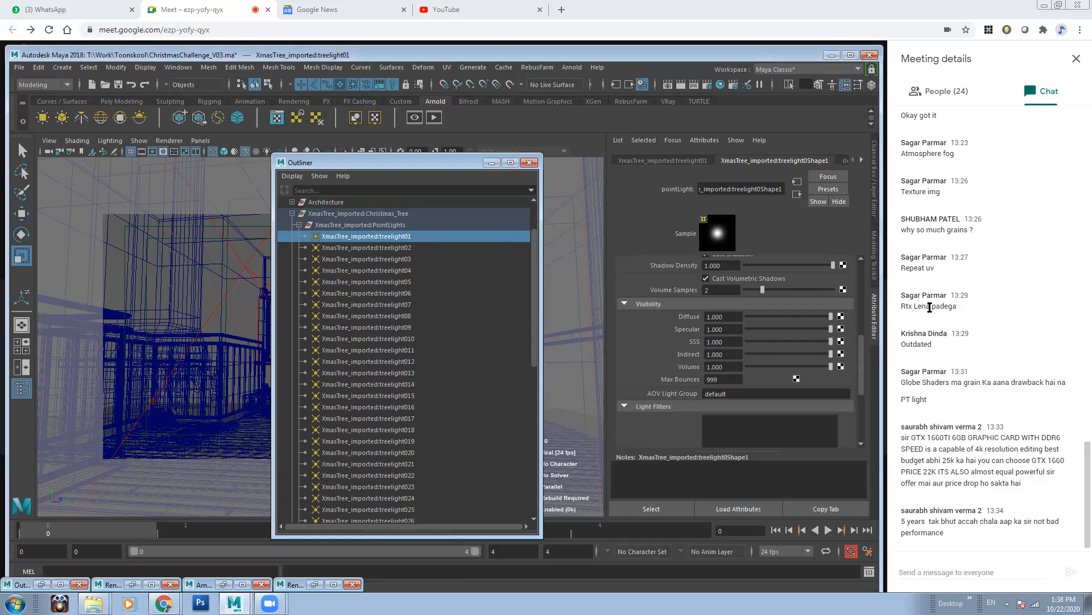
left_click_drag(861, 344, 855, 254)
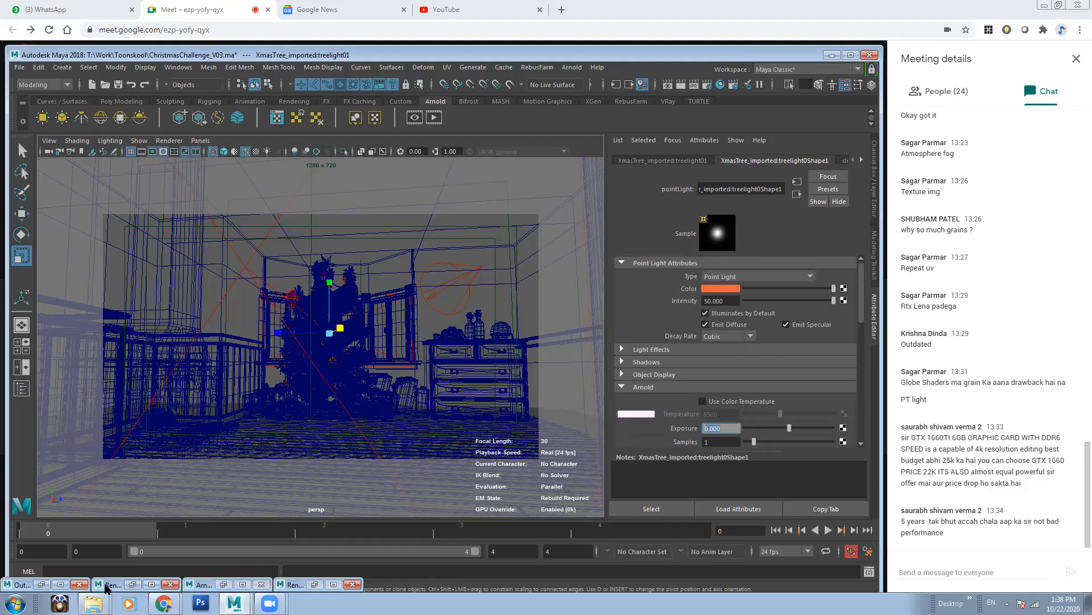
left_click(39, 588)
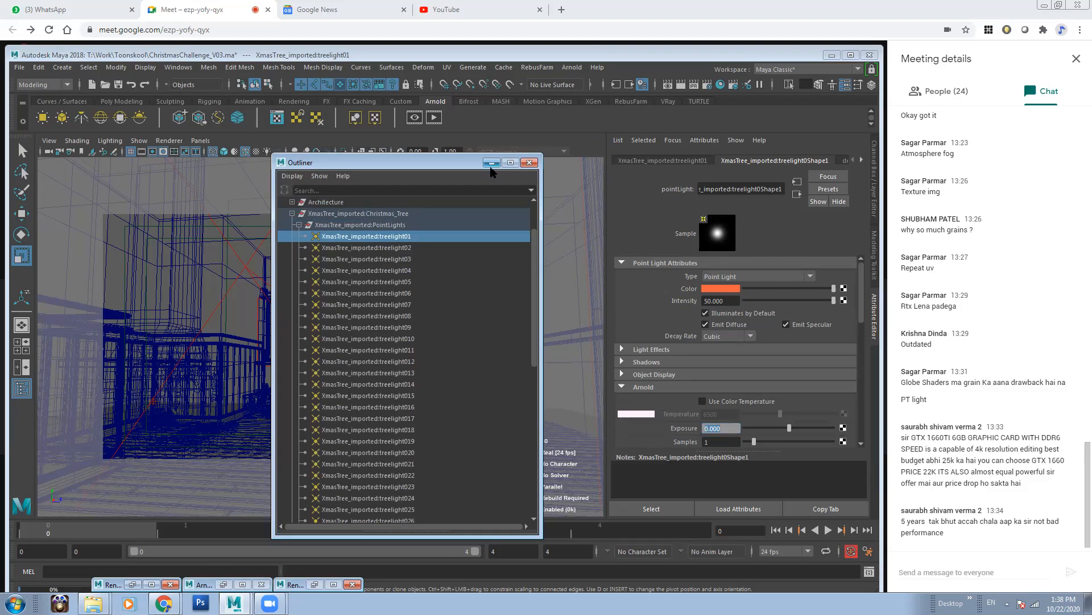
left_click(491, 163)
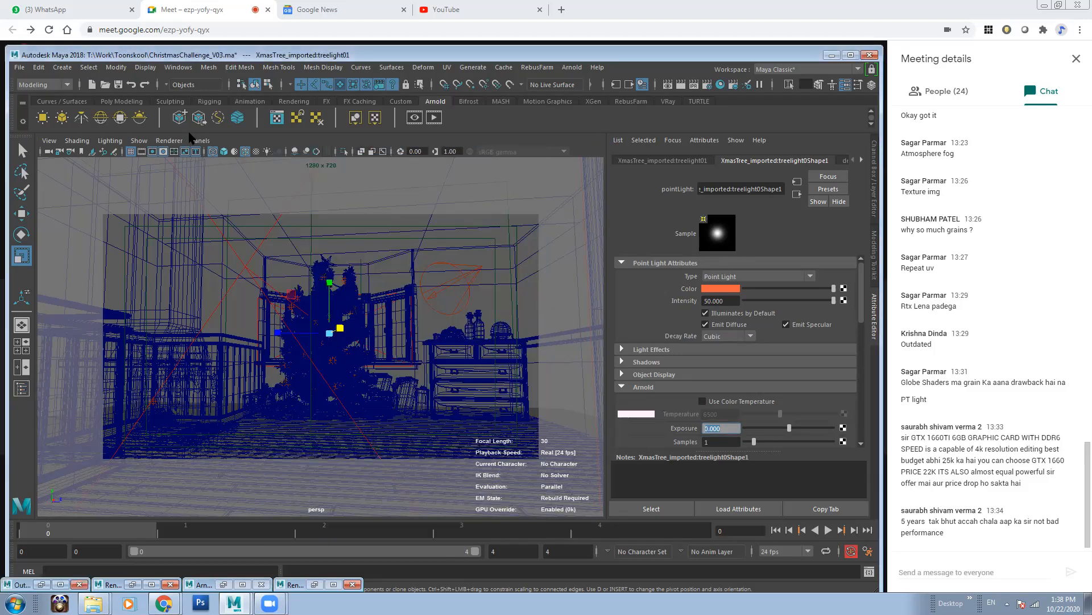
Step: Switch the viewport to the persp1 camera and frame one of the Christmas tree's light bulbs up close in shaded display
left_click(200, 141)
mouse_move(271, 149)
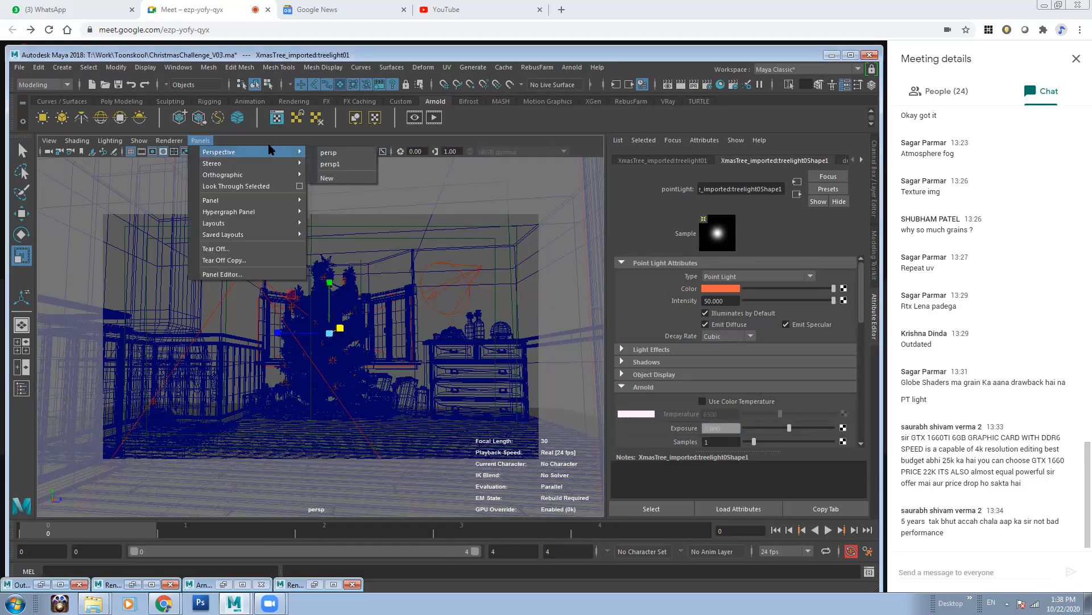
left_click(329, 153)
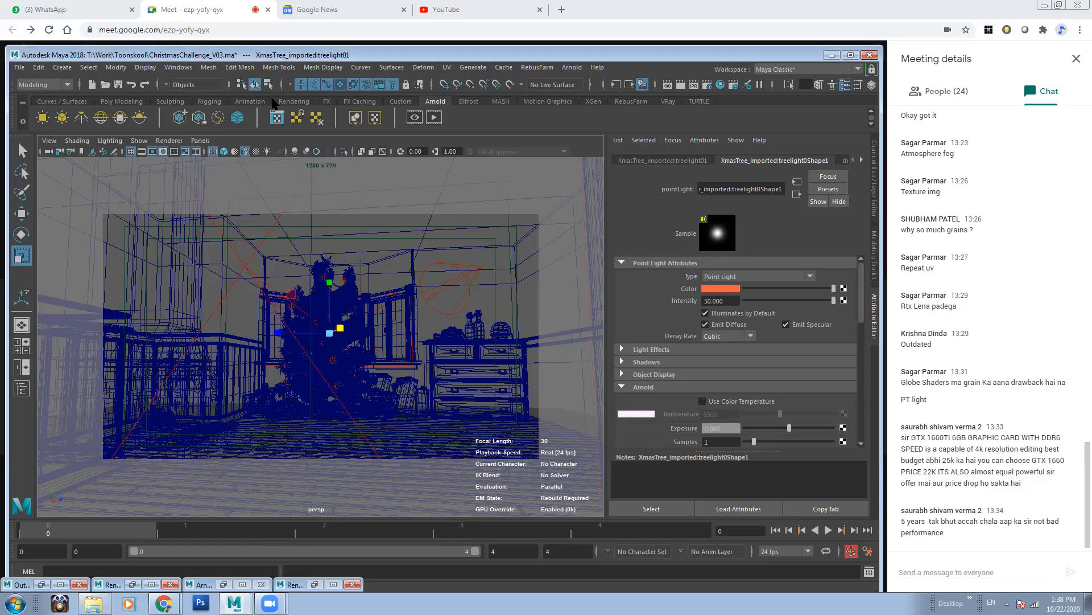
left_click(200, 141)
mouse_move(271, 151)
left_click(364, 165)
scroll(273, 310, "up", 5)
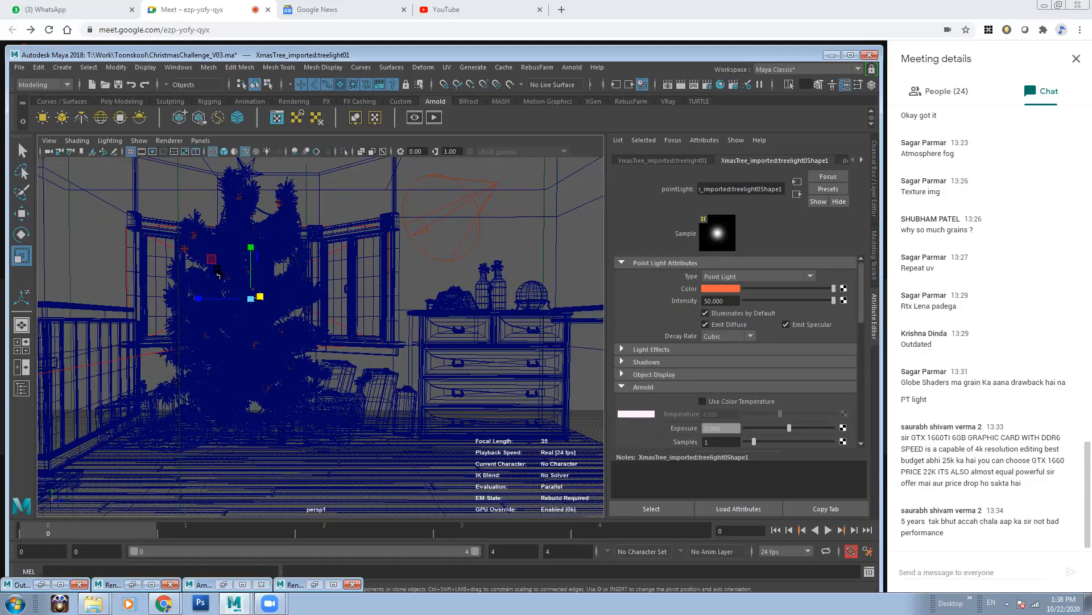
middle_click_drag(264, 312, 300, 322, "alt")
left_click(300, 323)
key("f")
mouse_move(301, 323)
left_mouse_down("alt")
mouse_move(402, 353)
mouse_move(288, 299)
mouse_move(415, 343)
mouse_move(370, 393)
mouse_move(319, 364)
mouse_move(376, 421)
mouse_move(308, 460)
left_mouse_up("alt")
key("5")
middle_click_drag(308, 459, 352, 287, "alt")
left_click_drag(351, 287, 407, 285, "alt")
right_click_drag(406, 284, 546, 364, "alt")
left_click_drag(364, 267, 313, 256, "alt")
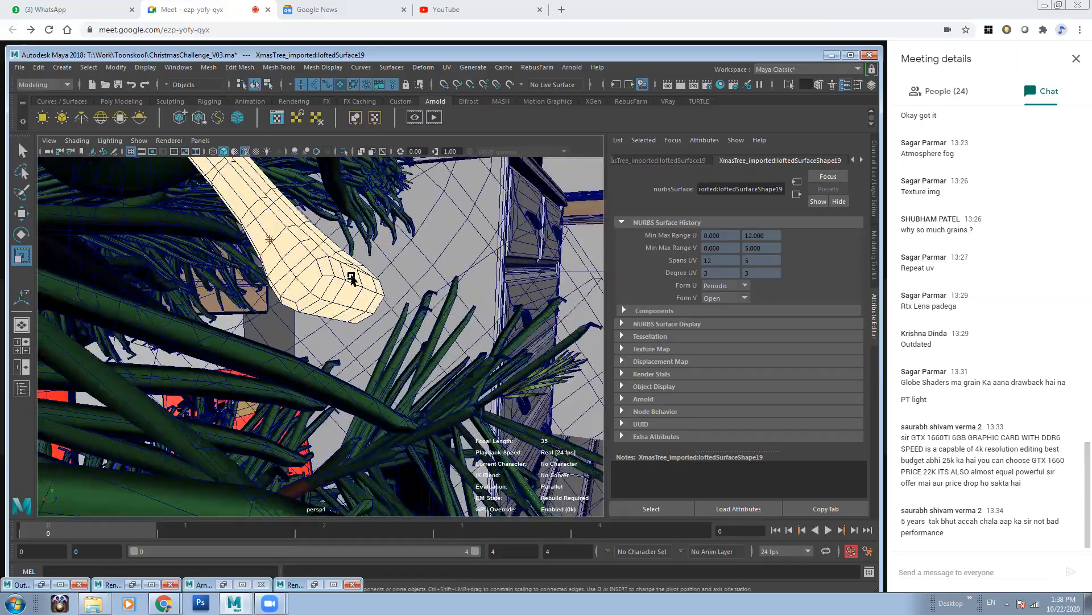
Step: Select the filament inside the tree light bulb in wireframe and show the Emission attributes of its aiStandardSurface24 material
left_click(351, 277)
key("4")
left_click(344, 277)
right_click_drag(530, 320, 430, 304, "alt")
left_click(862, 160)
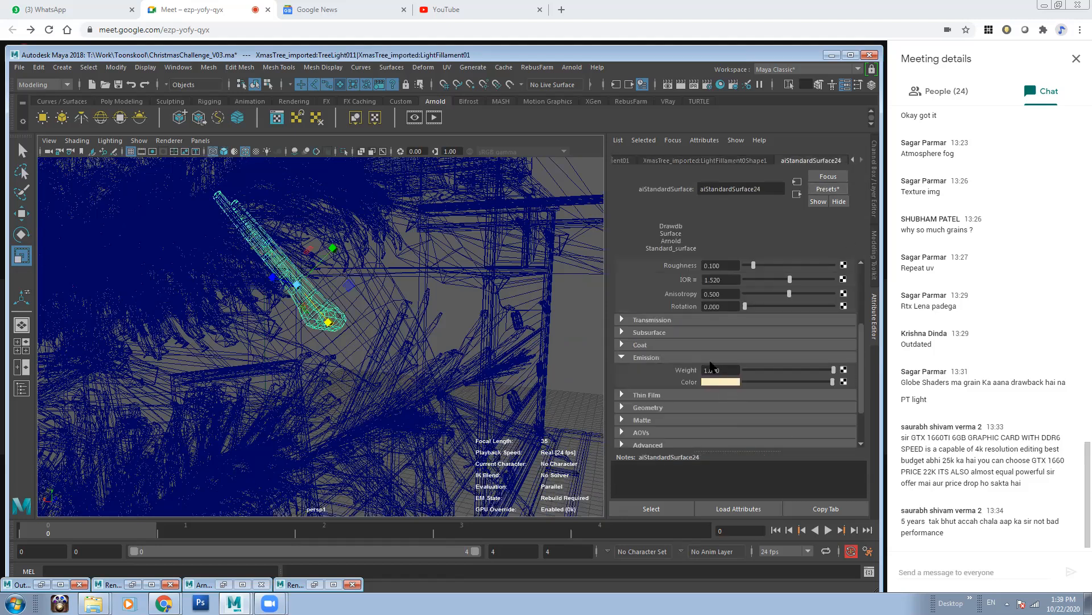
Step: Return the viewport to the persp camera and start an interactive render of the room in the Arnold RenderView
left_click(201, 141)
mouse_move(284, 152)
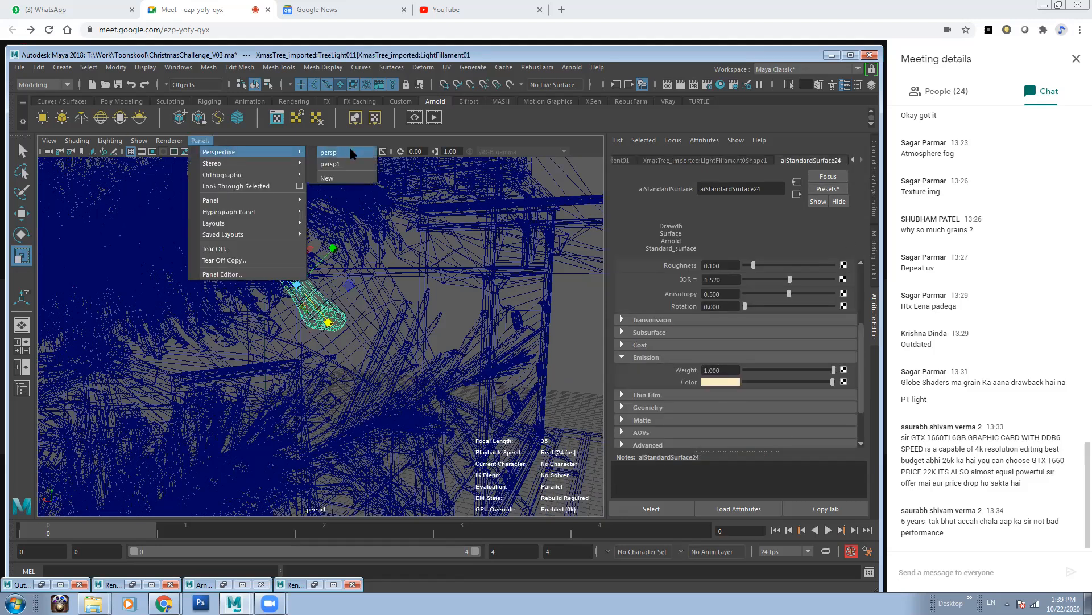
left_click(351, 153)
left_click(681, 78)
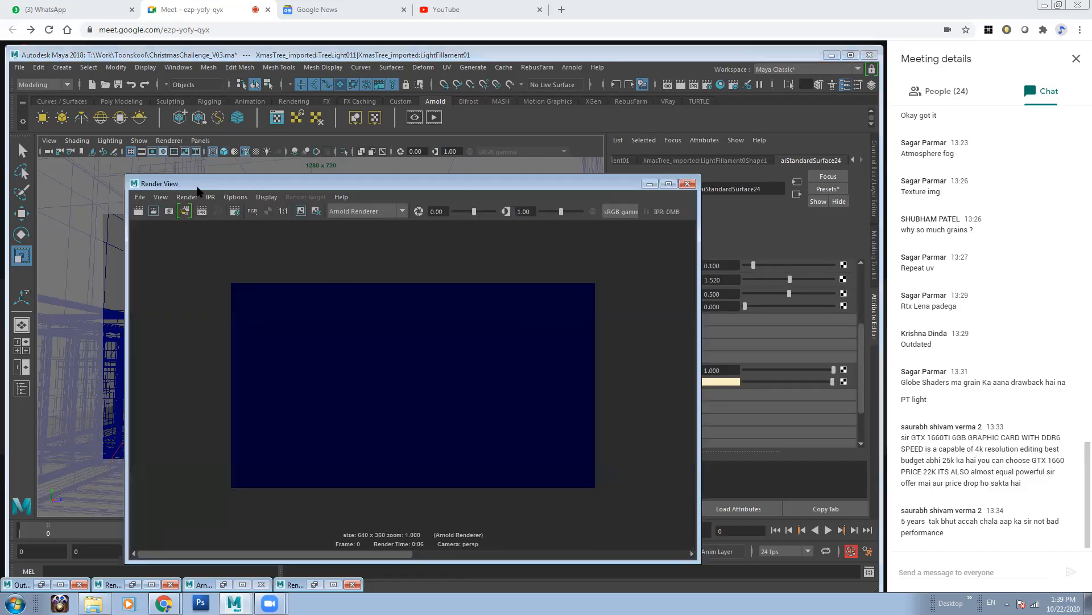
left_click(649, 183)
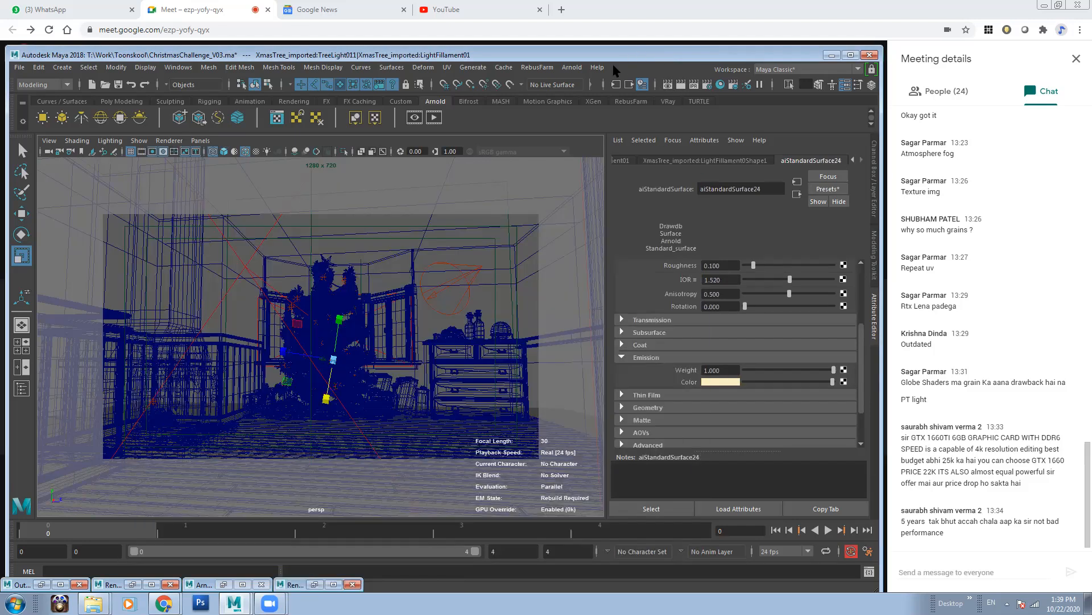
left_click(572, 67)
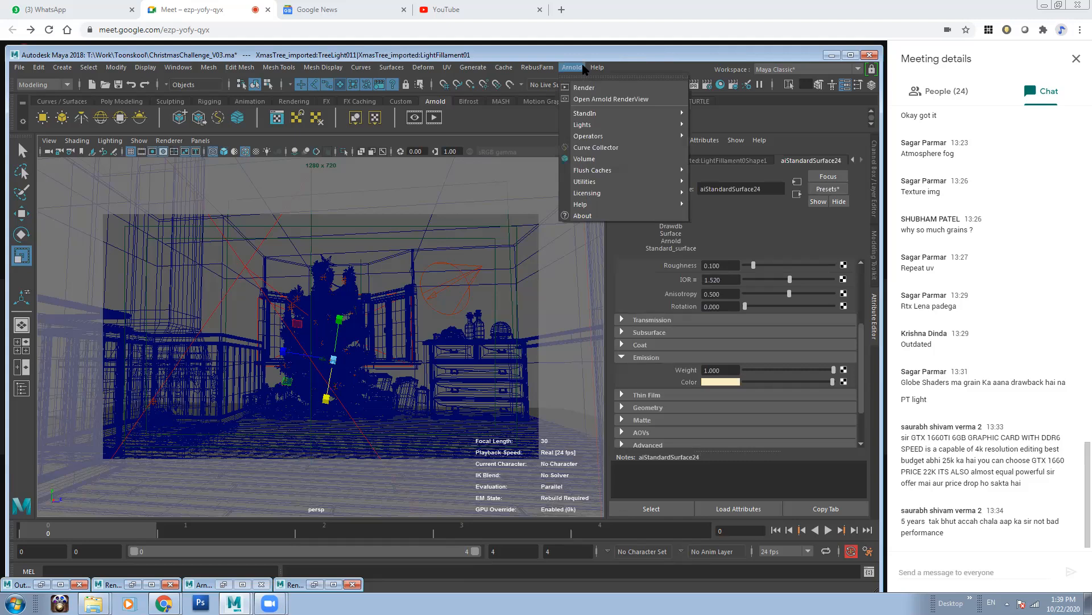
left_click(583, 99)
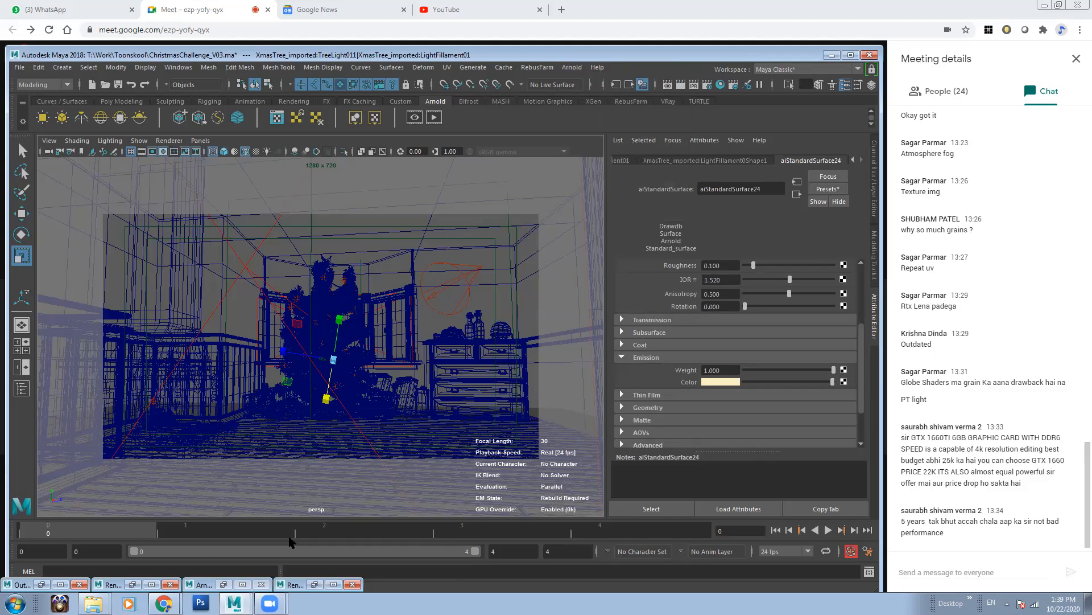
left_click(225, 584)
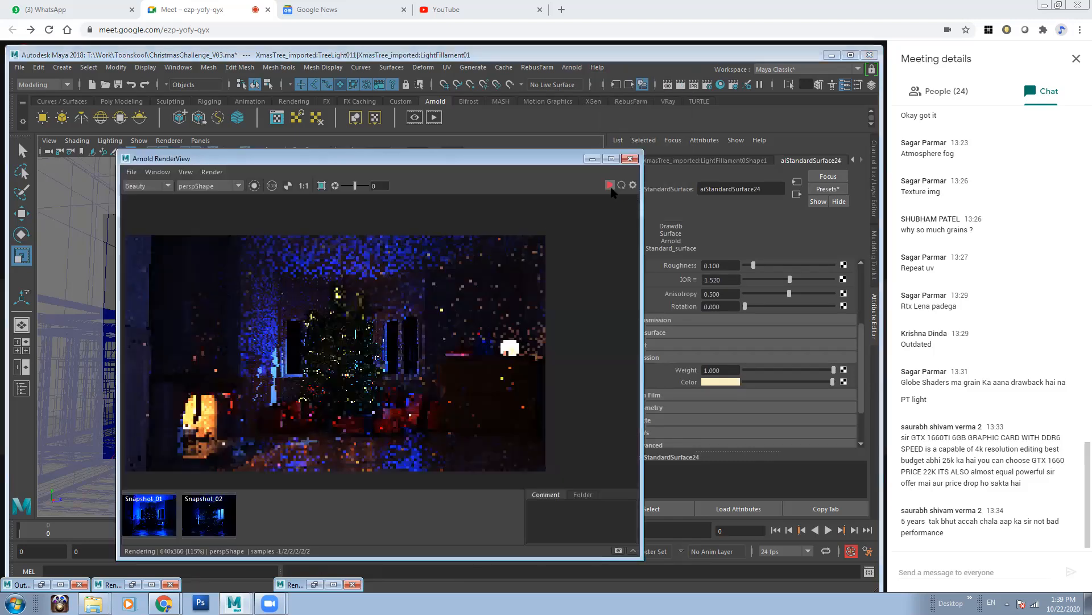
left_click(610, 185)
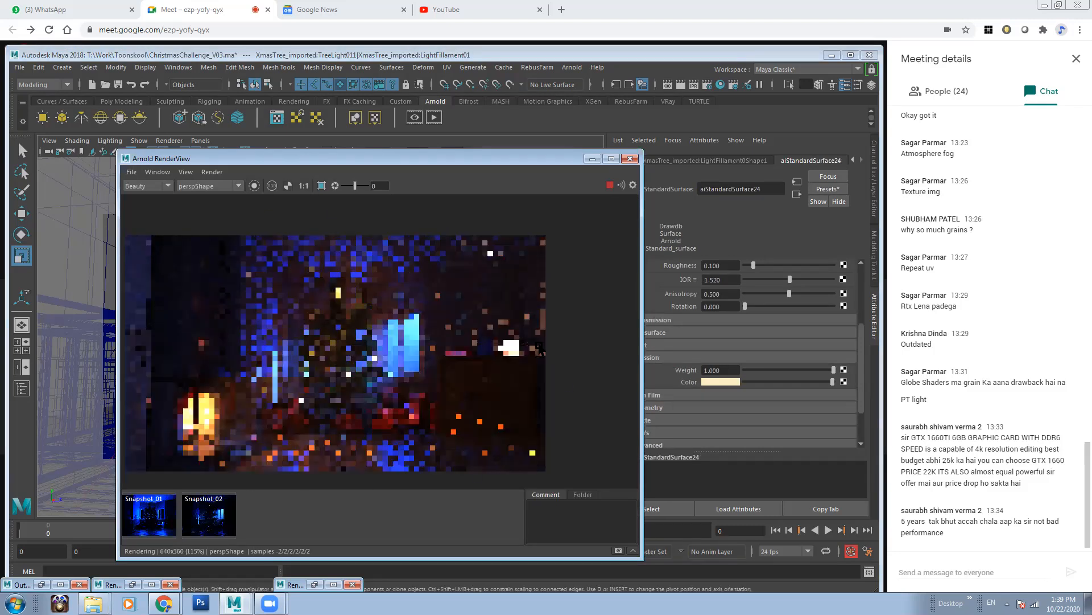
Step: Try an Emission weight of 15 on the filament material aiStandardSurface24, and raise it to 100
left_click(727, 371)
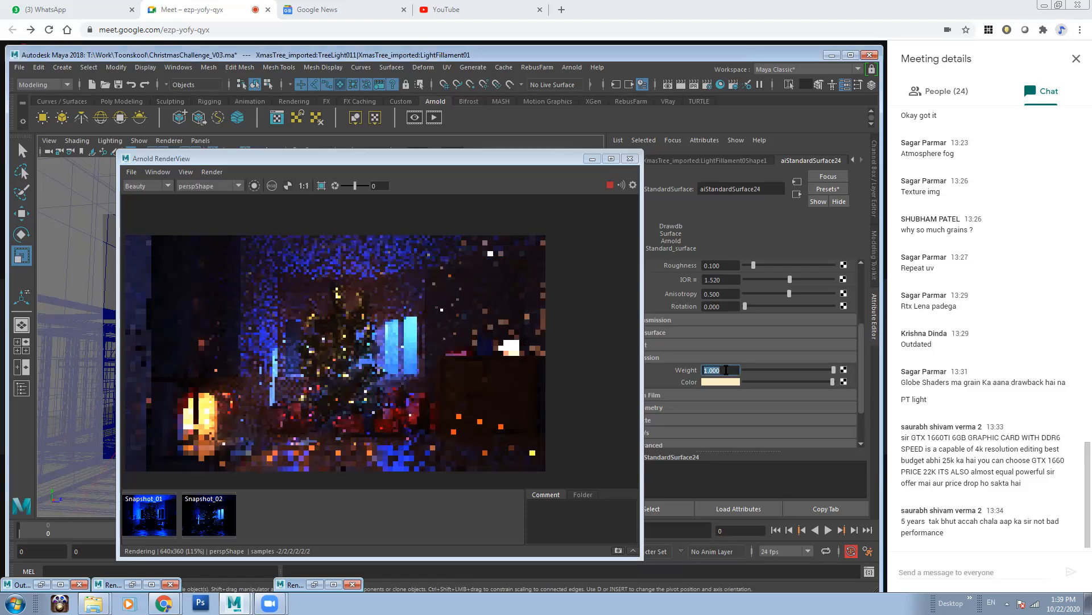
type("15")
key("Return")
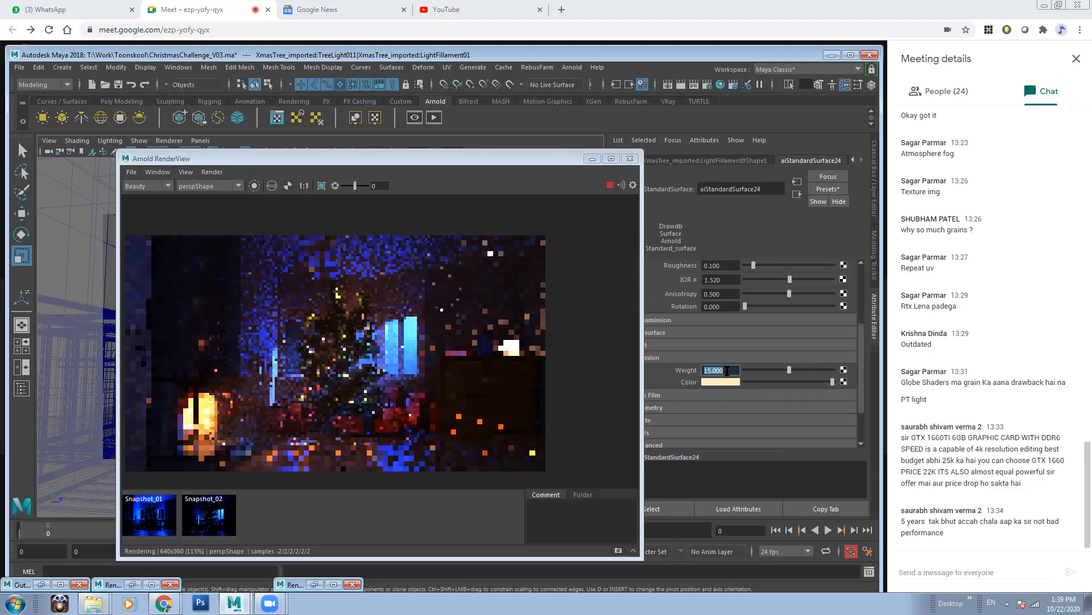
type("100")
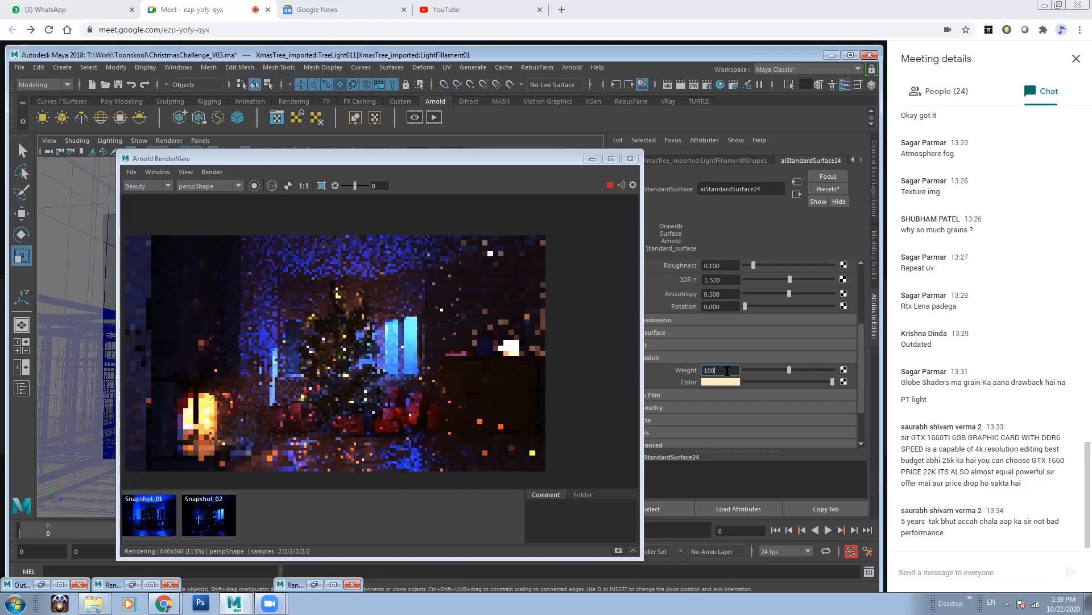
key("Return")
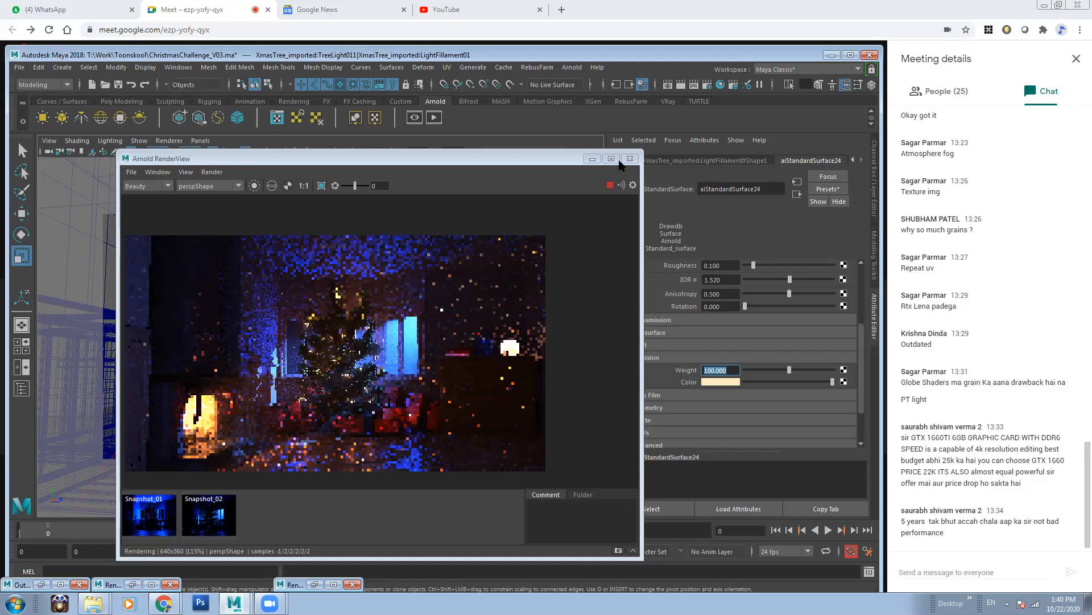
Step: Stop the interactive render, minimize the Arnold RenderView and save the scene
left_click(610, 185)
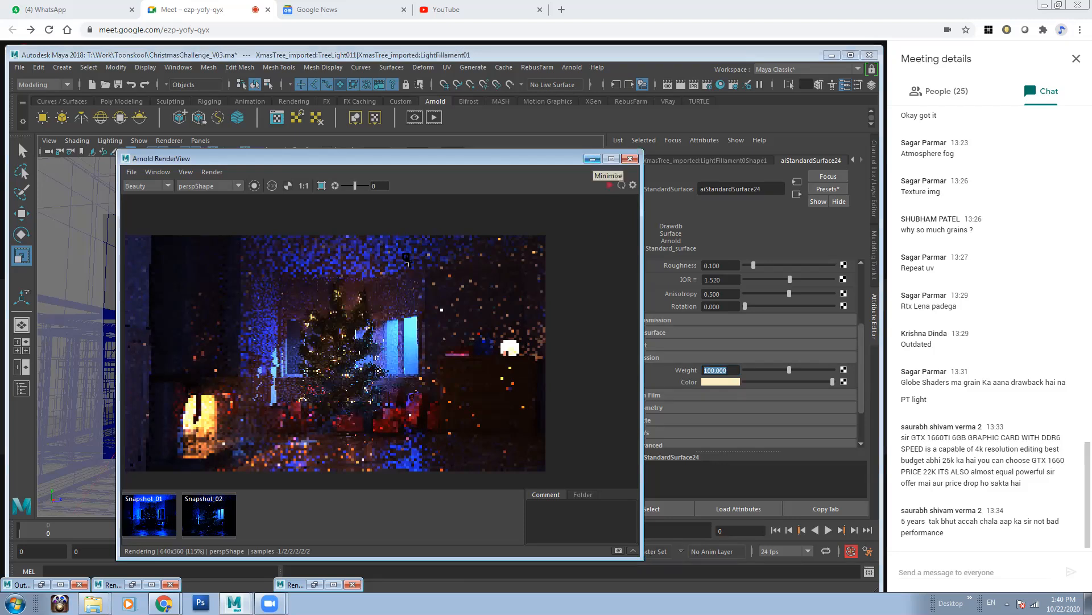
left_click(592, 161)
left_click(20, 68)
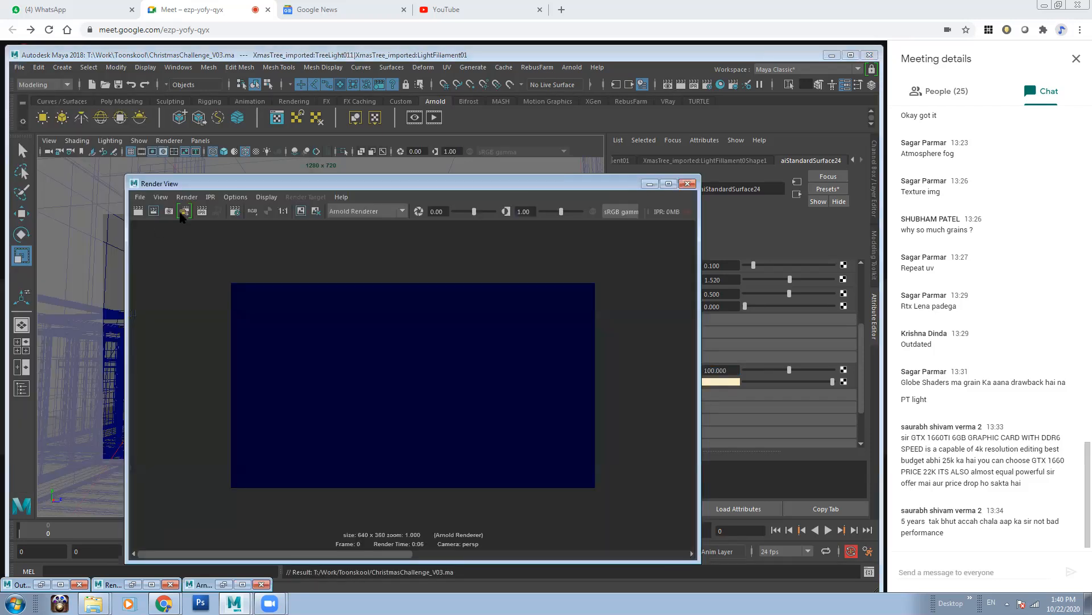
Step: Render the room from the persp camera in the Render View and minimize its window
left_click(183, 210)
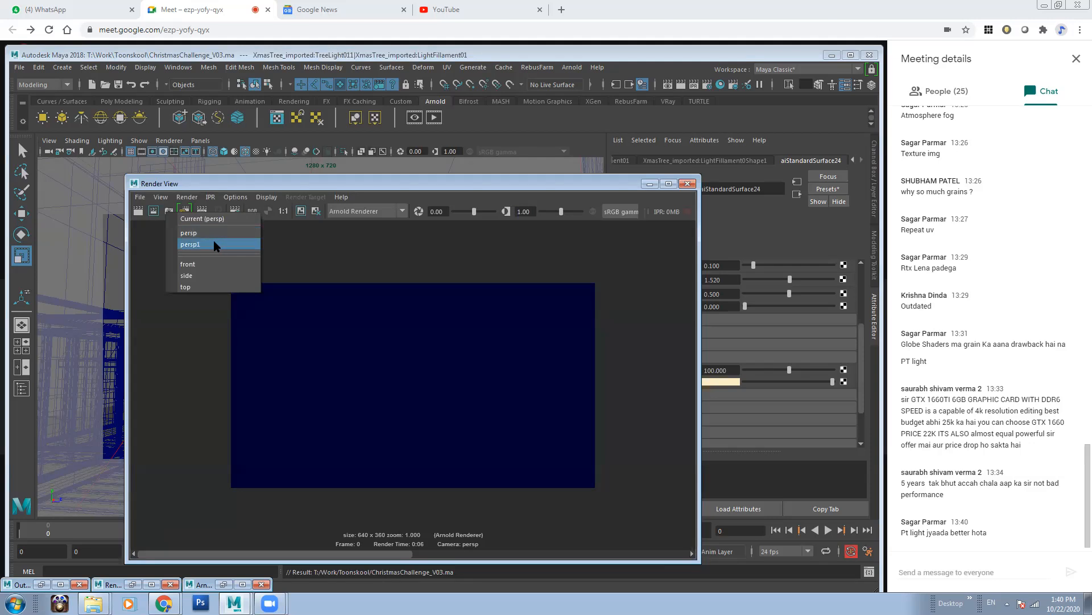
left_click(213, 244)
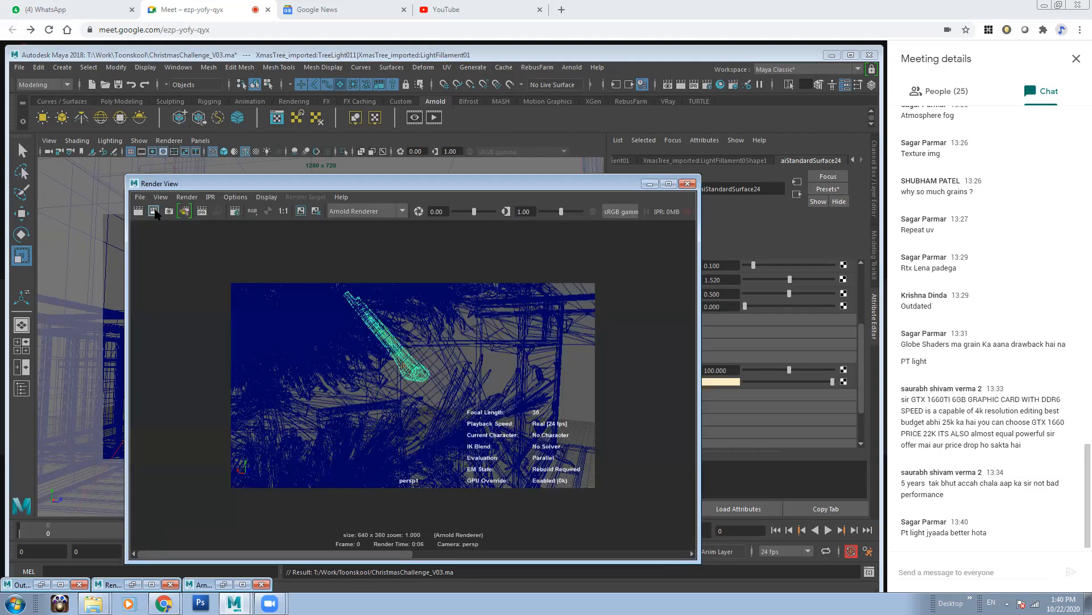
left_click(184, 211)
left_click(192, 233)
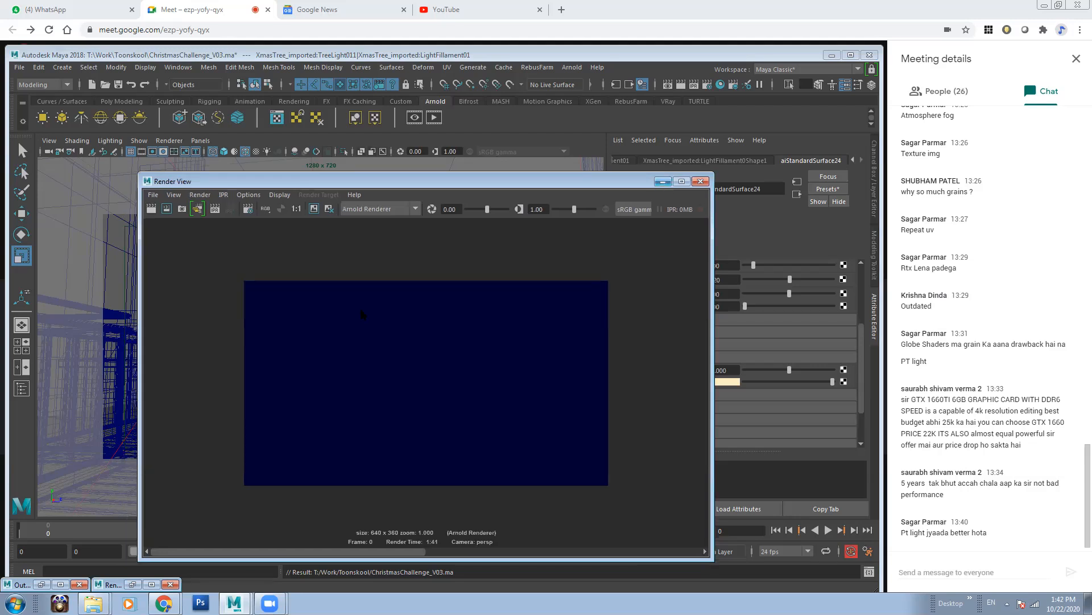
left_click(663, 181)
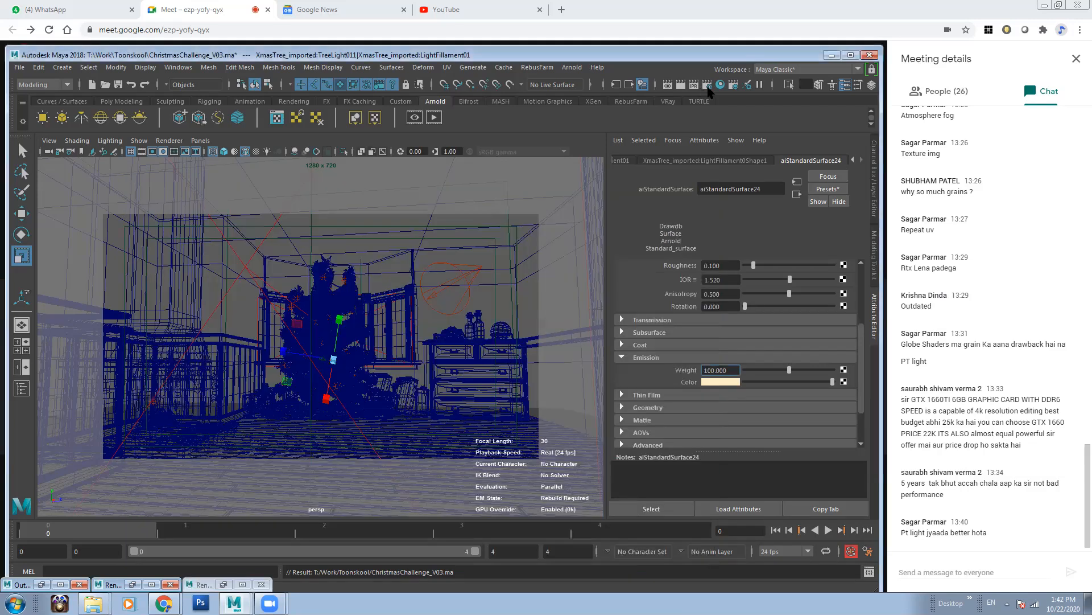
Step: Lower the Arnold Camera (AA), Diffuse, Specular and Transmission samples to 1 in the render settings and render the room again
left_click(708, 86)
left_click_drag(443, 242, 431, 241)
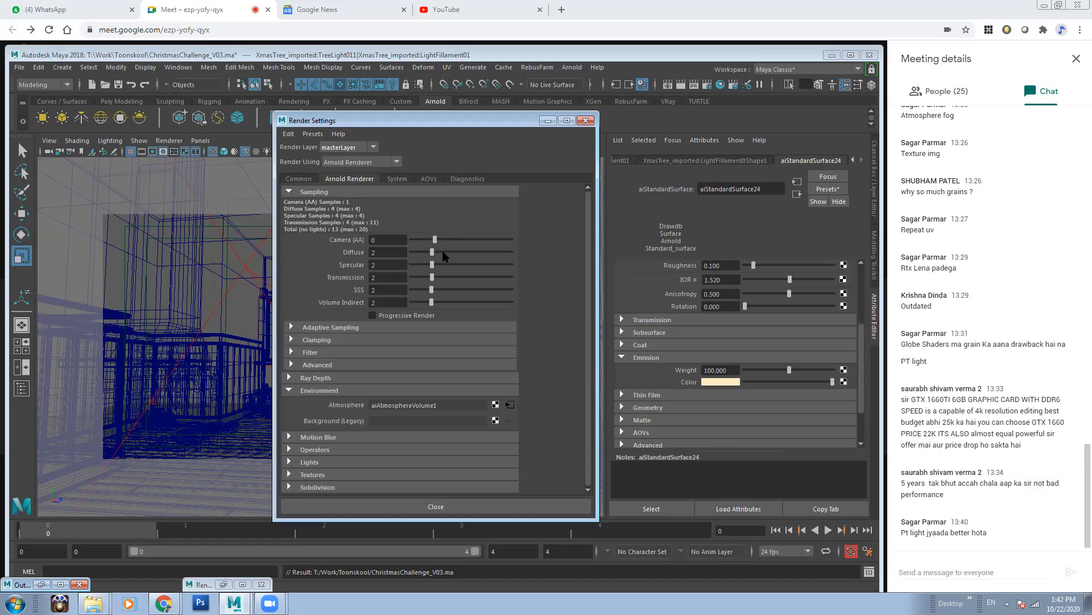
left_click_drag(432, 252, 398, 295)
left_click(547, 121)
left_click(680, 82)
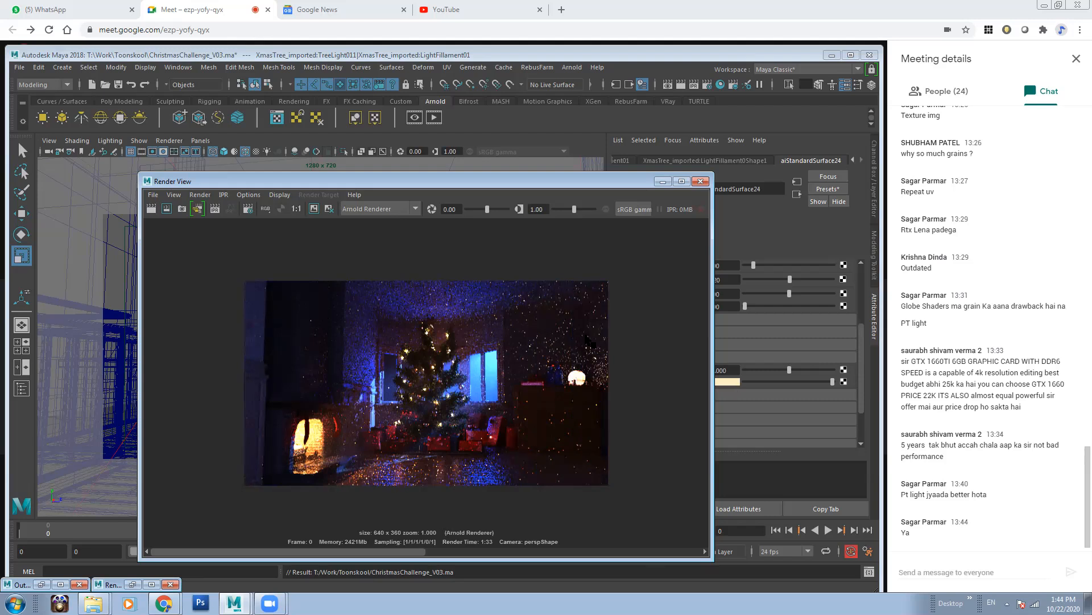
Step: Arrange the render settings and Render View windows so both are accessible, and keep the current test render for comparison
left_click(707, 85)
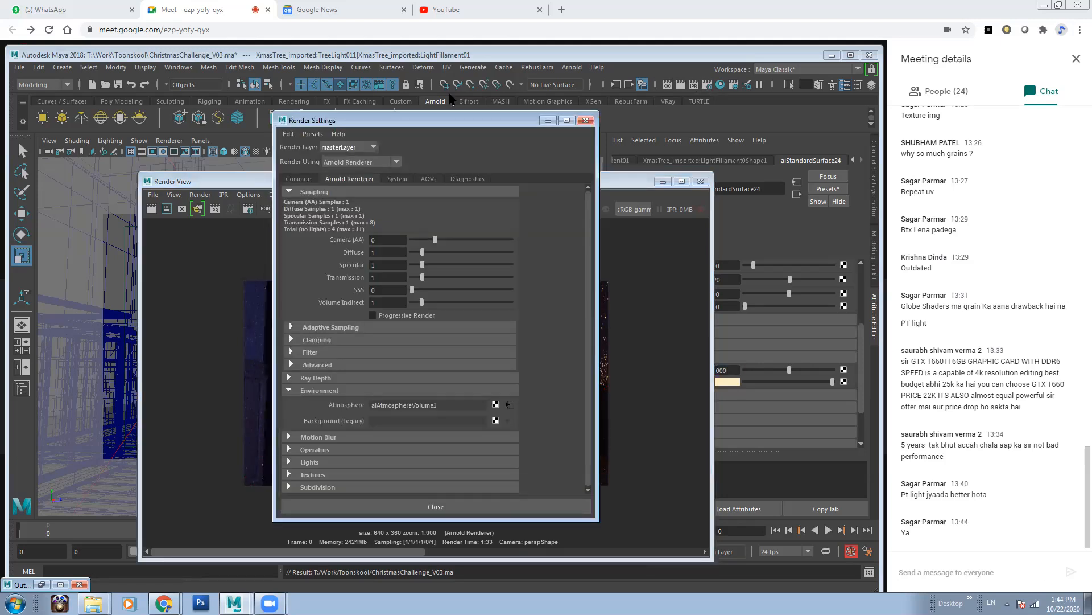
left_click_drag(428, 127, 228, 174)
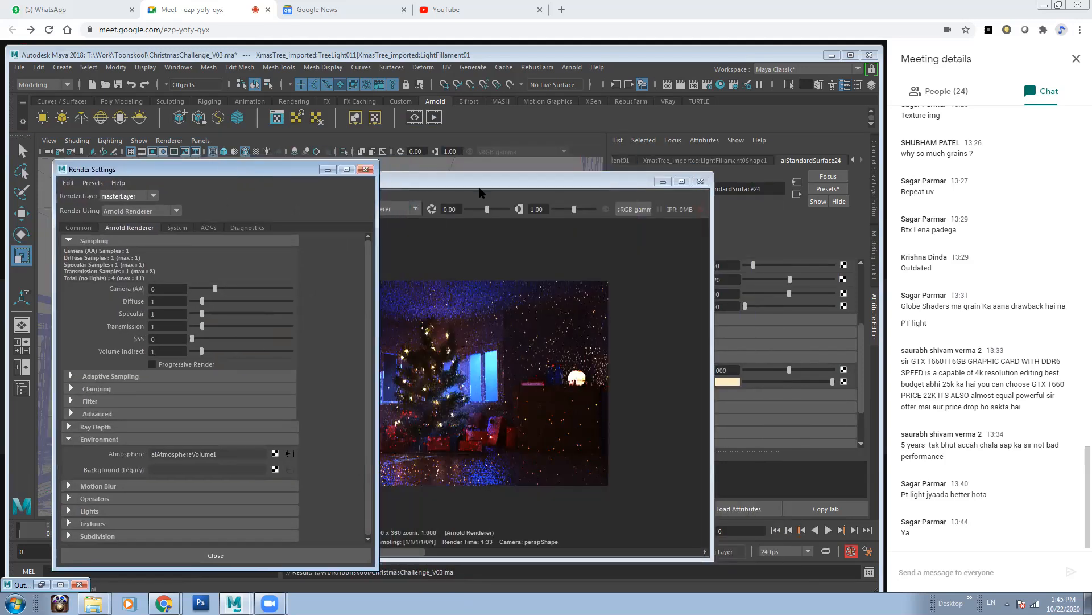
left_click_drag(481, 182, 560, 180)
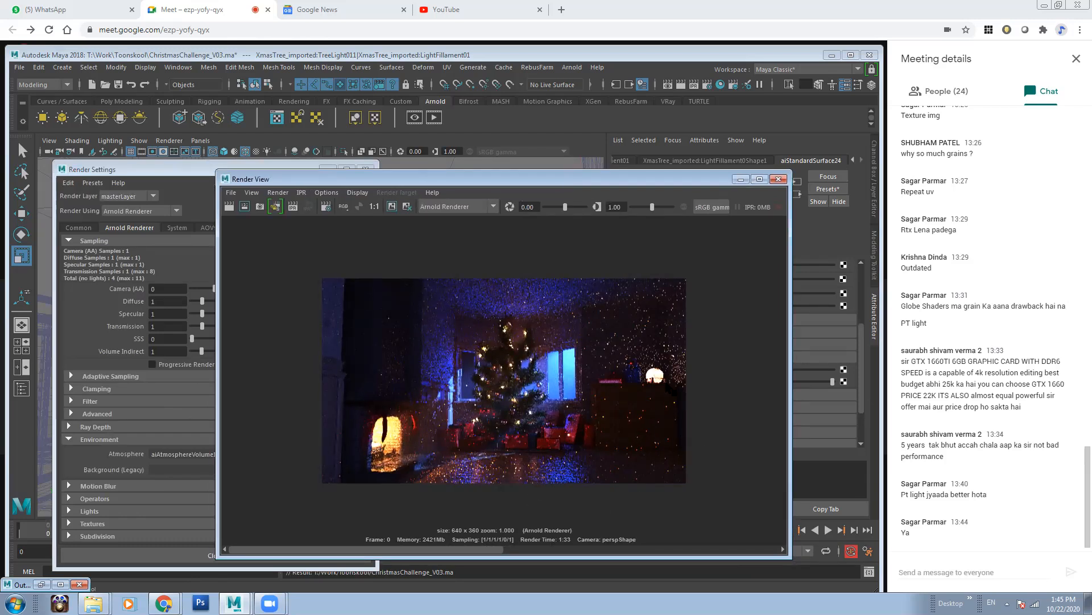
left_click(392, 207)
Step: Set the Arnold samples to Camera (AA) 2, Diffuse 3, Specular 2, with Transmission, SSS and Volume Indirect at 0, and render the room again
left_click(155, 280)
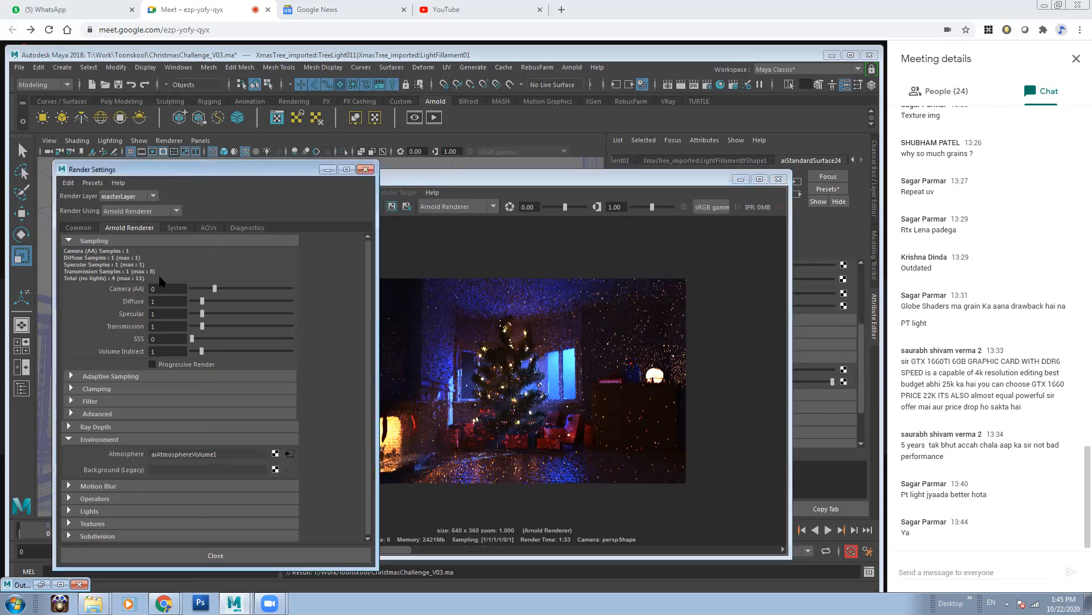
left_click_drag(218, 290, 231, 290)
left_click_drag(203, 301, 192, 351)
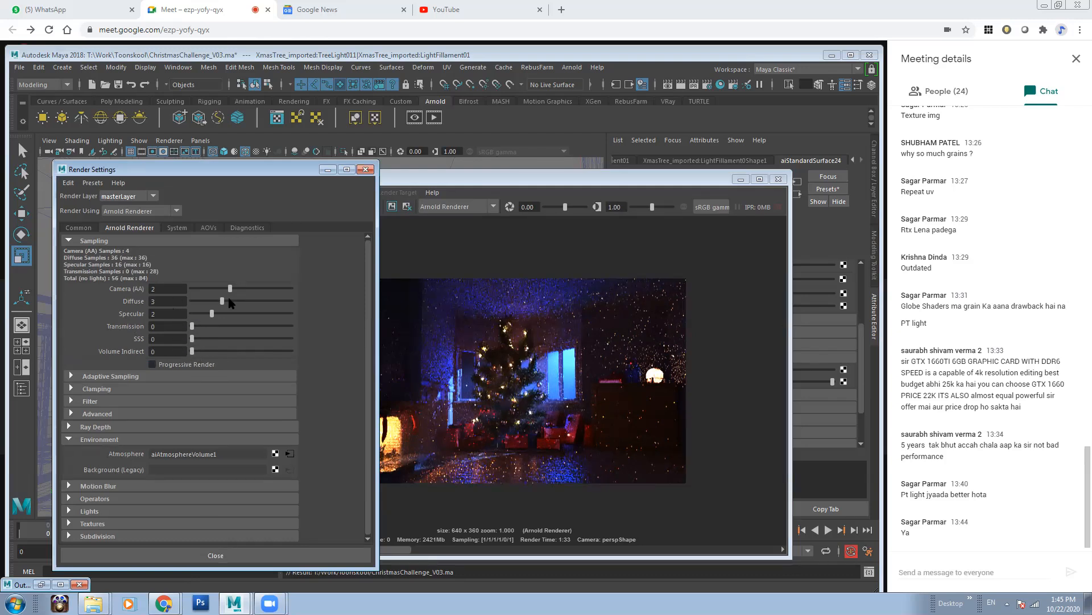
left_click(435, 181)
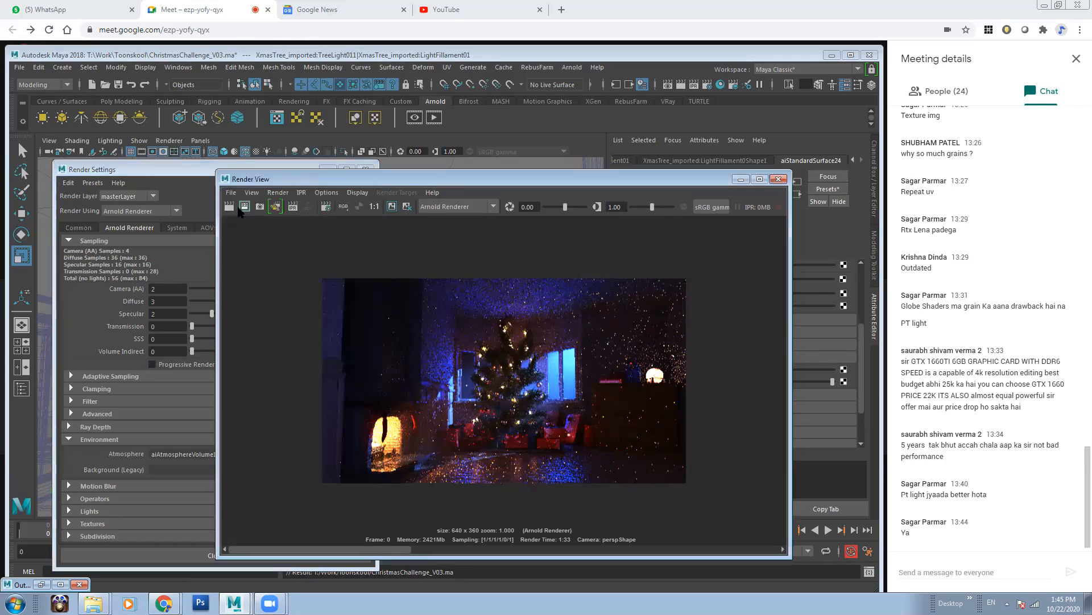
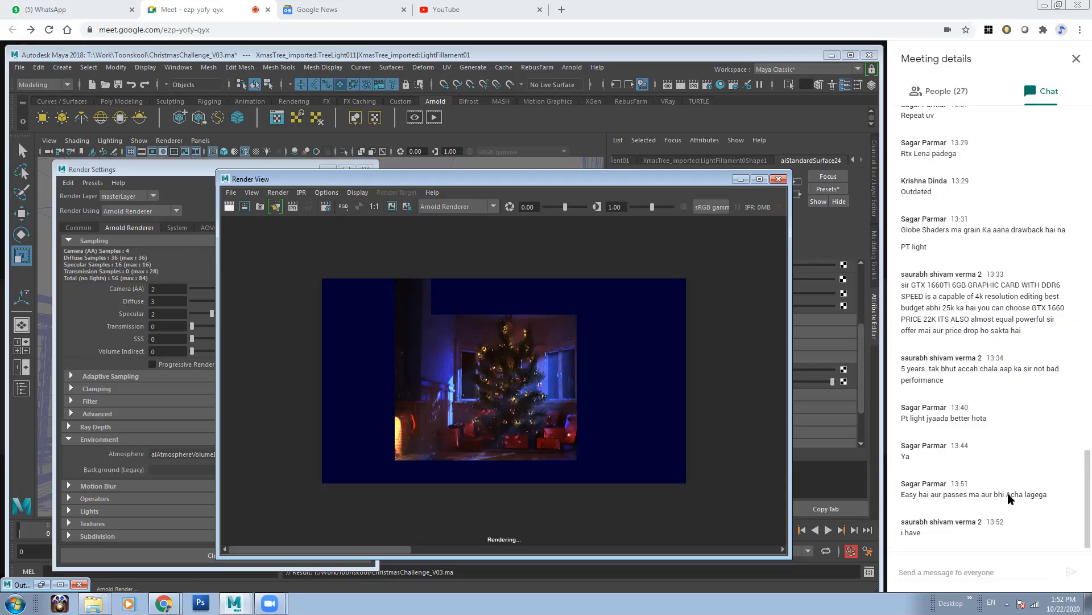
Step: Check the Google Meet call and the system volume while the render runs, and return to Maya
left_click(233, 8)
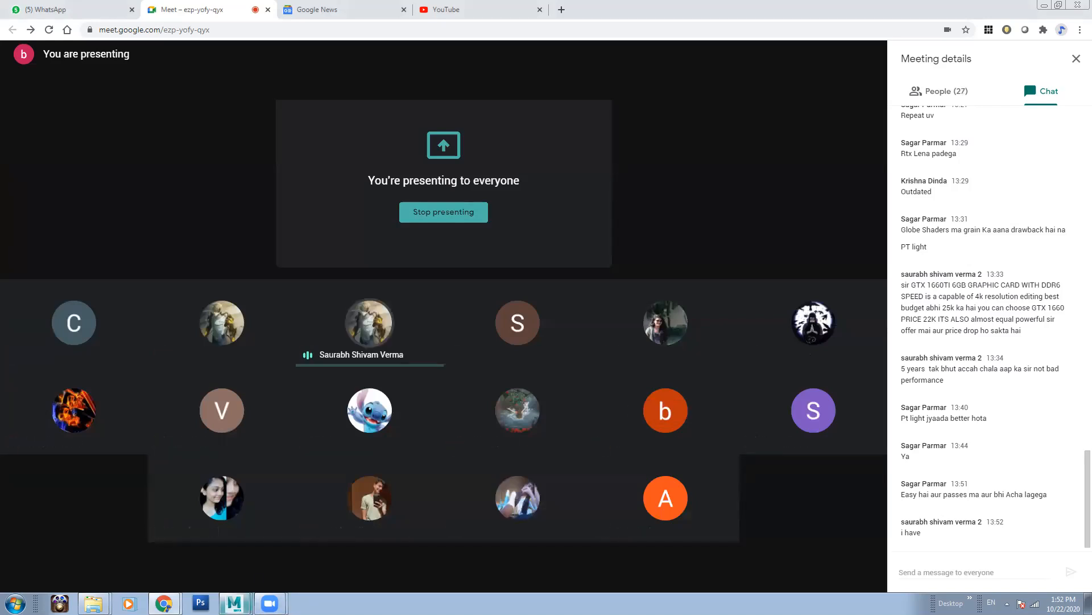
left_click(238, 602)
left_click(259, 578)
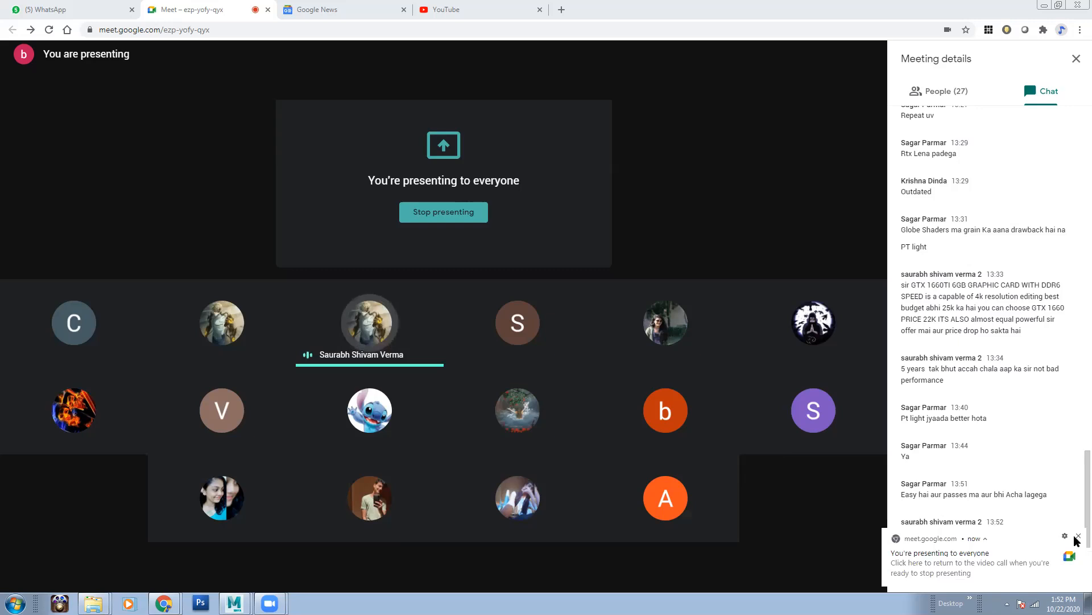
key("alt+Tab")
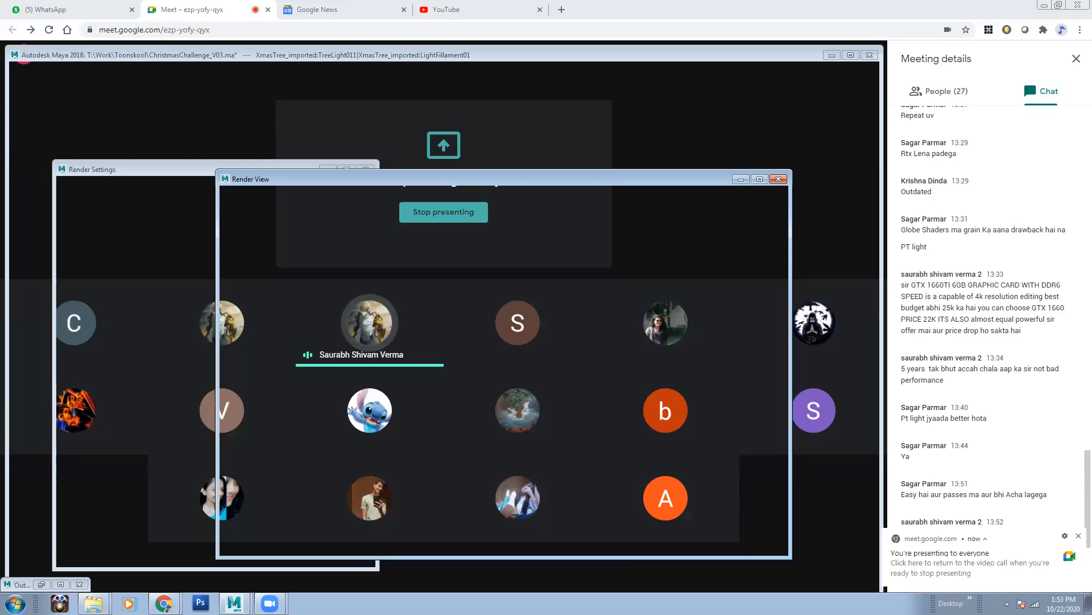
left_click(1007, 603)
left_click(988, 516)
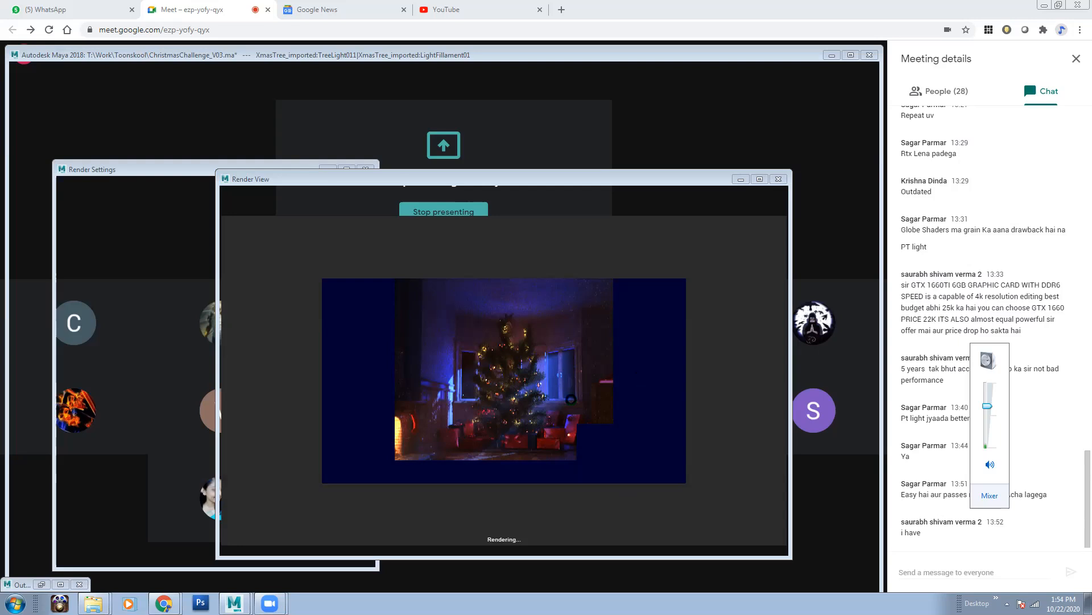
left_click(488, 349)
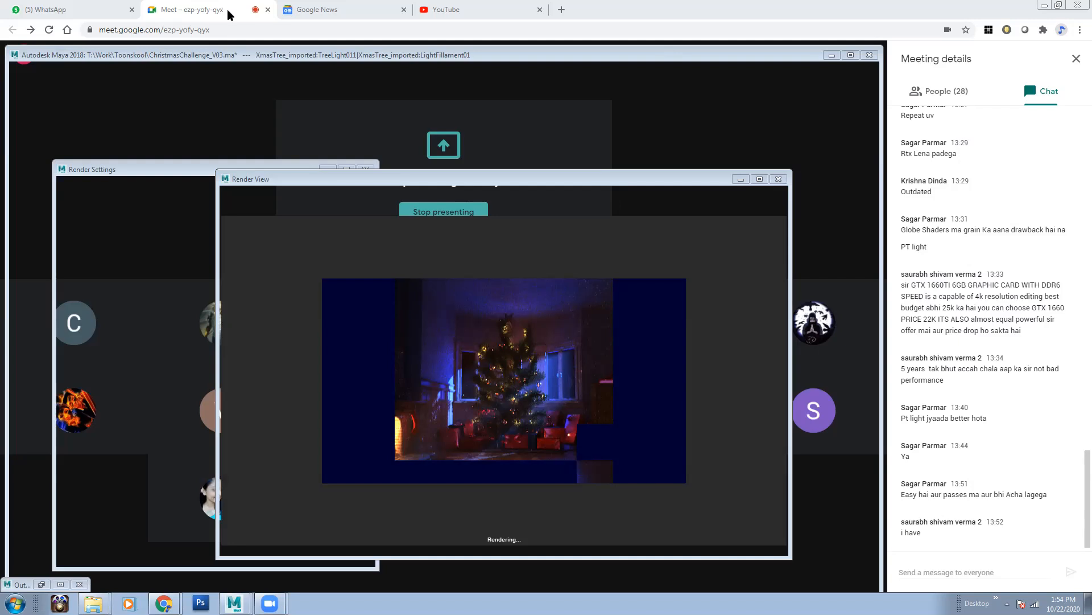
left_click(193, 7)
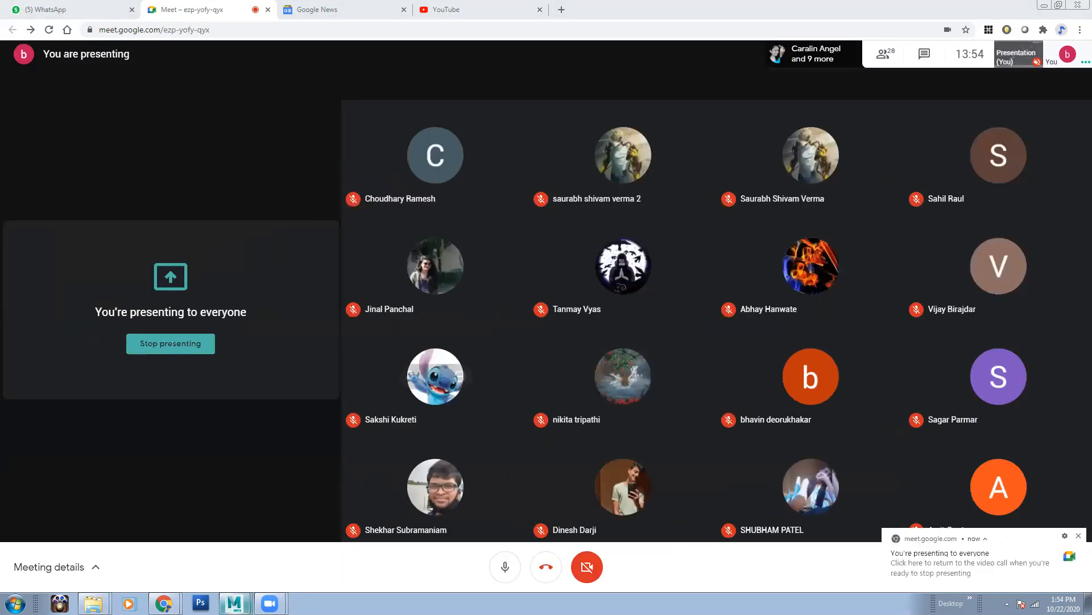
mouse_move(234, 601)
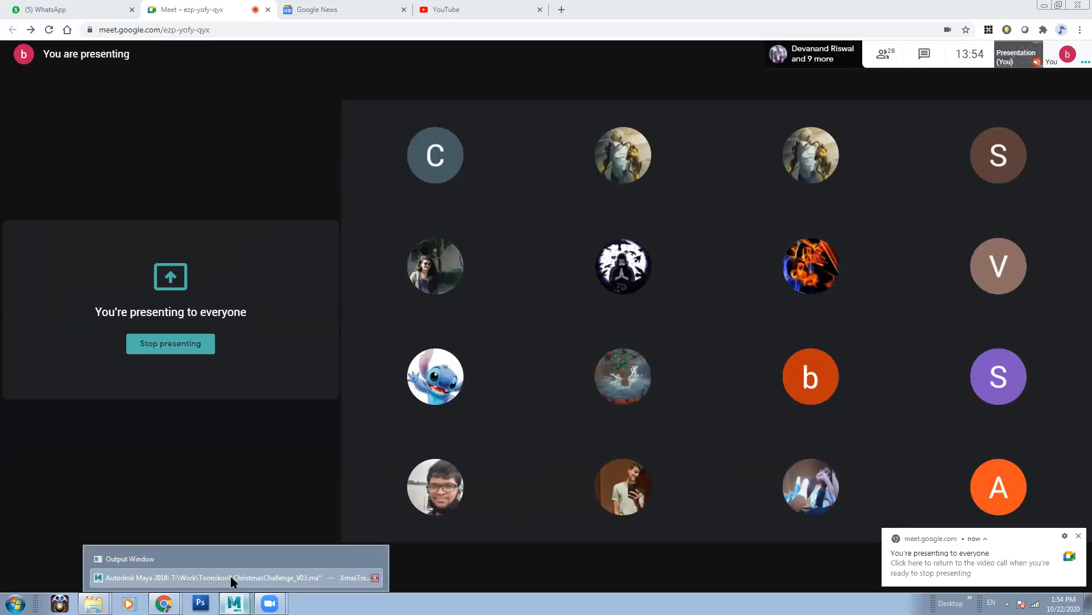
left_click(230, 577)
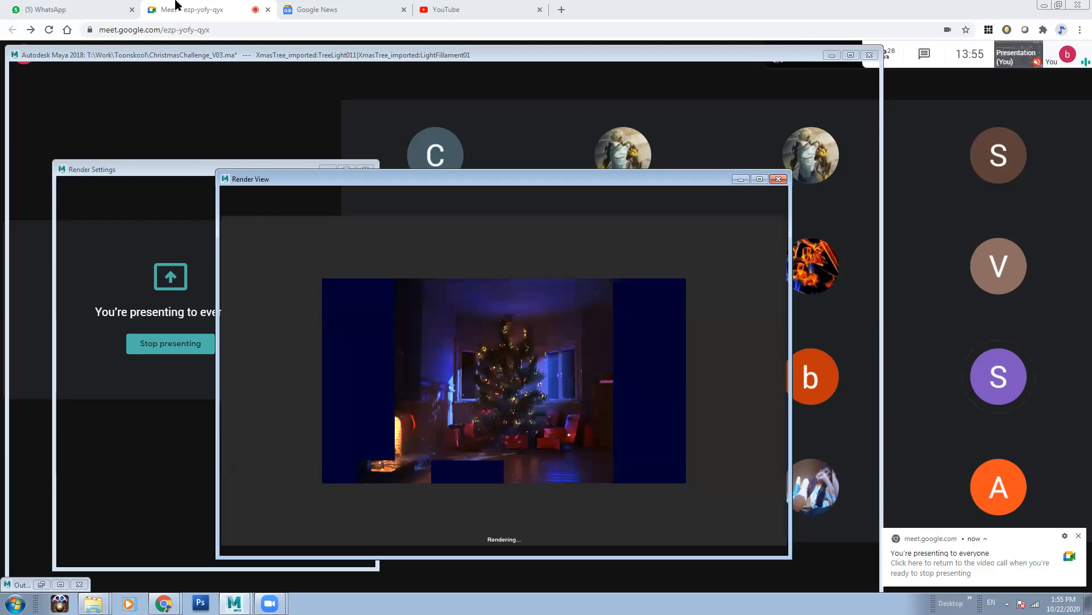
Step: View the participant's shared screen in Google Meet and switch back to the render in Maya
left_click(188, 14)
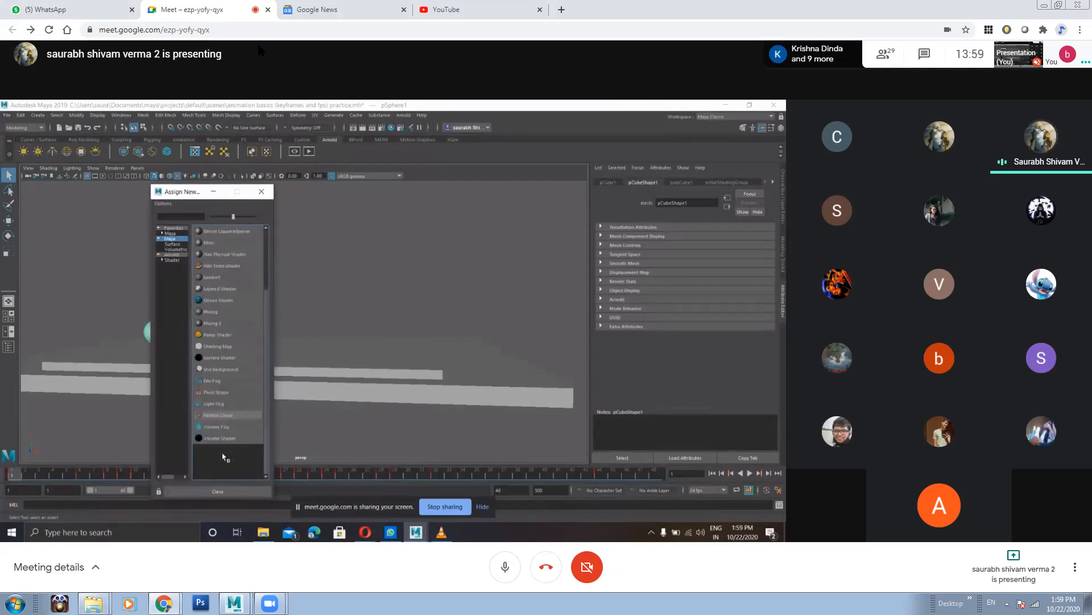
left_click(233, 602)
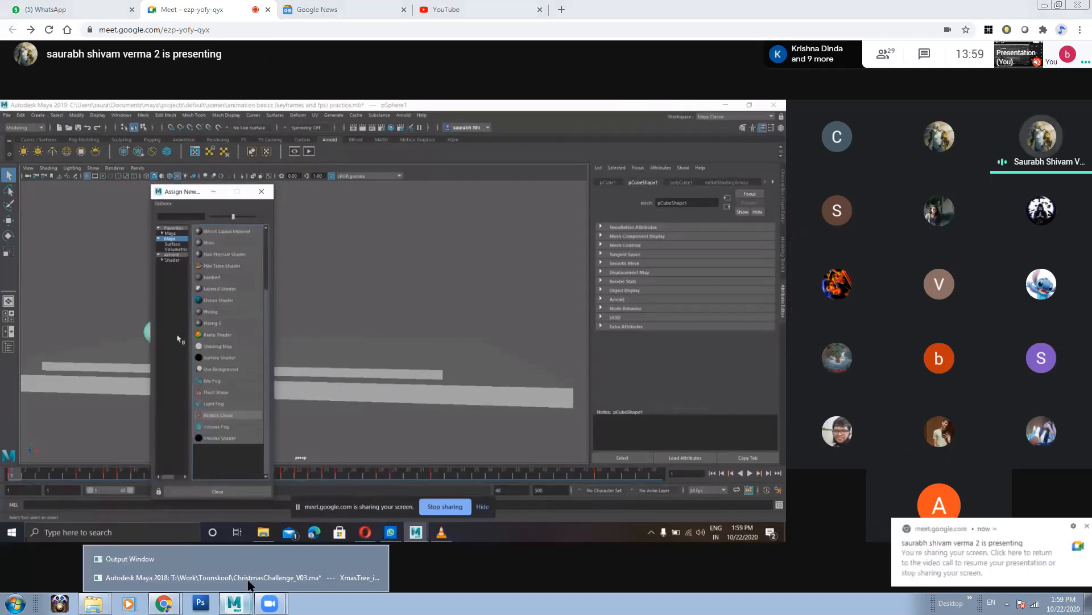
left_click(248, 580)
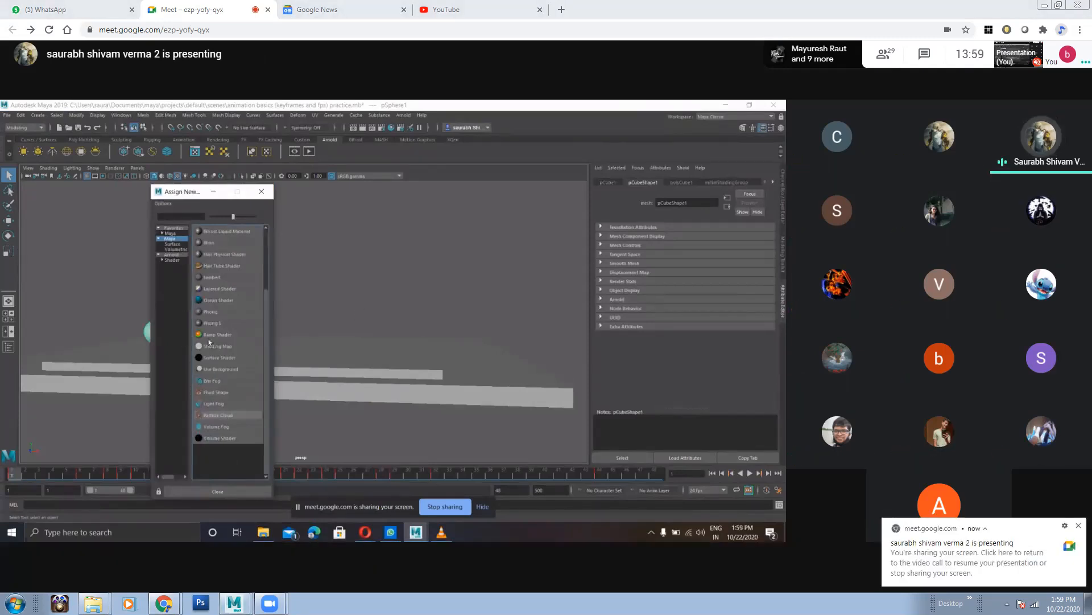
left_click(234, 602)
left_click(234, 577)
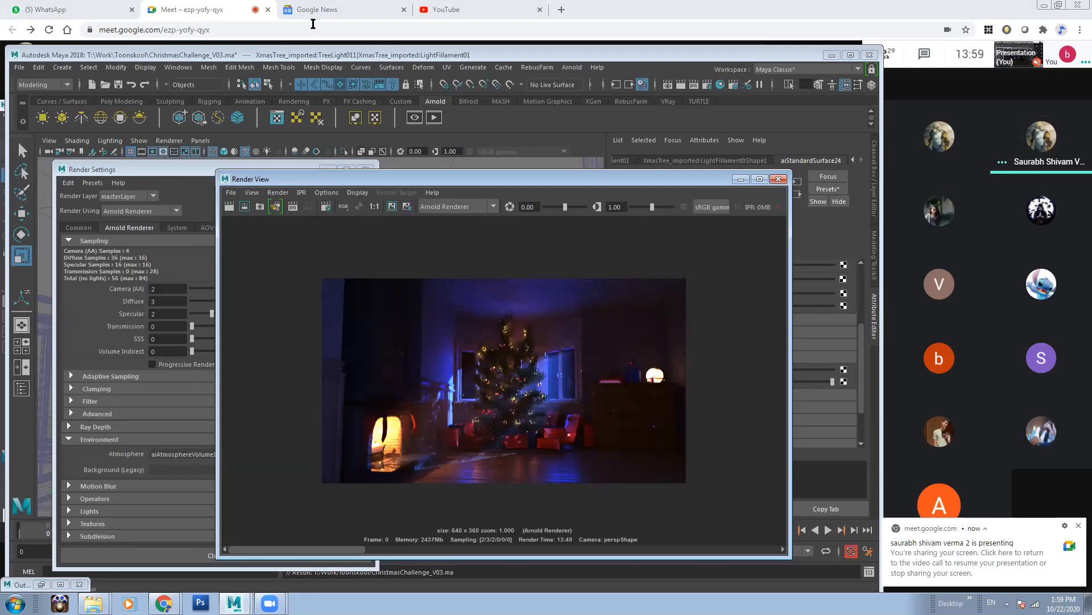
Step: Take over as main presenter in the Google Meet call and switch back to Maya
left_click(221, 7)
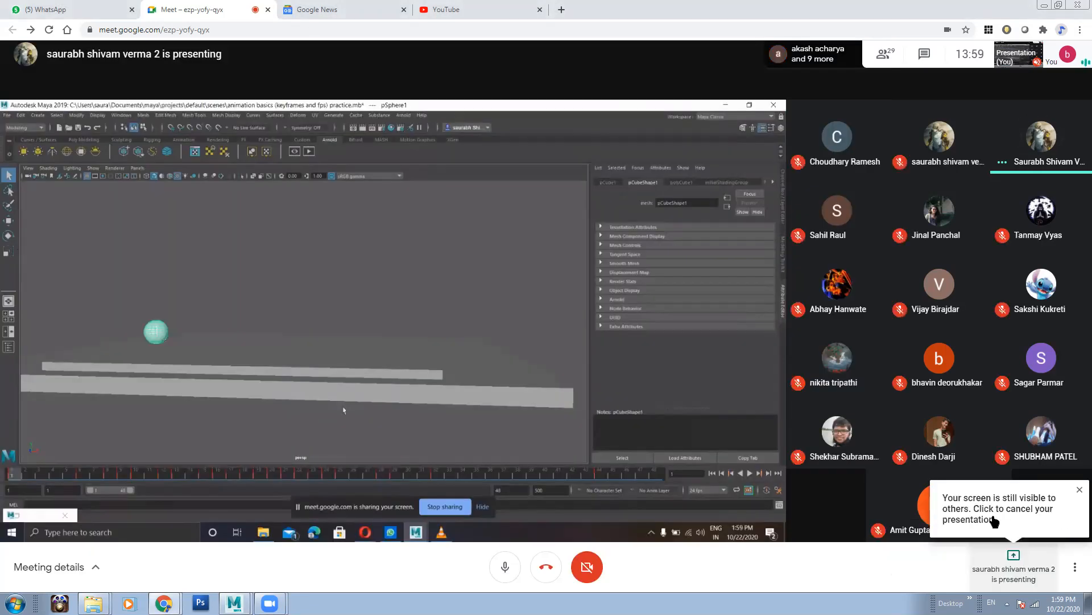
left_click(994, 521)
left_click(996, 519)
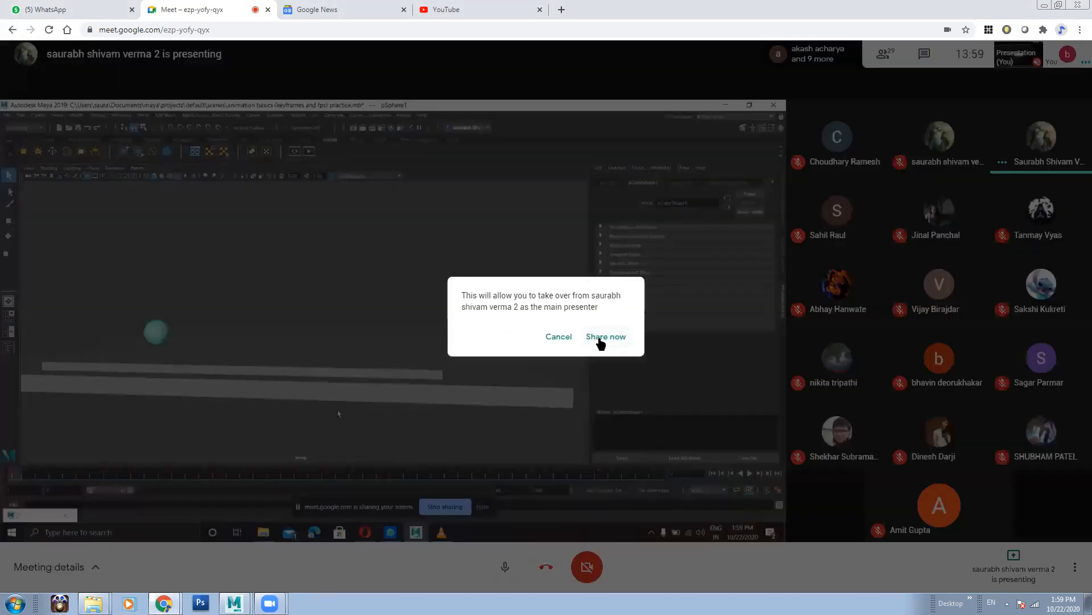
left_click(604, 337)
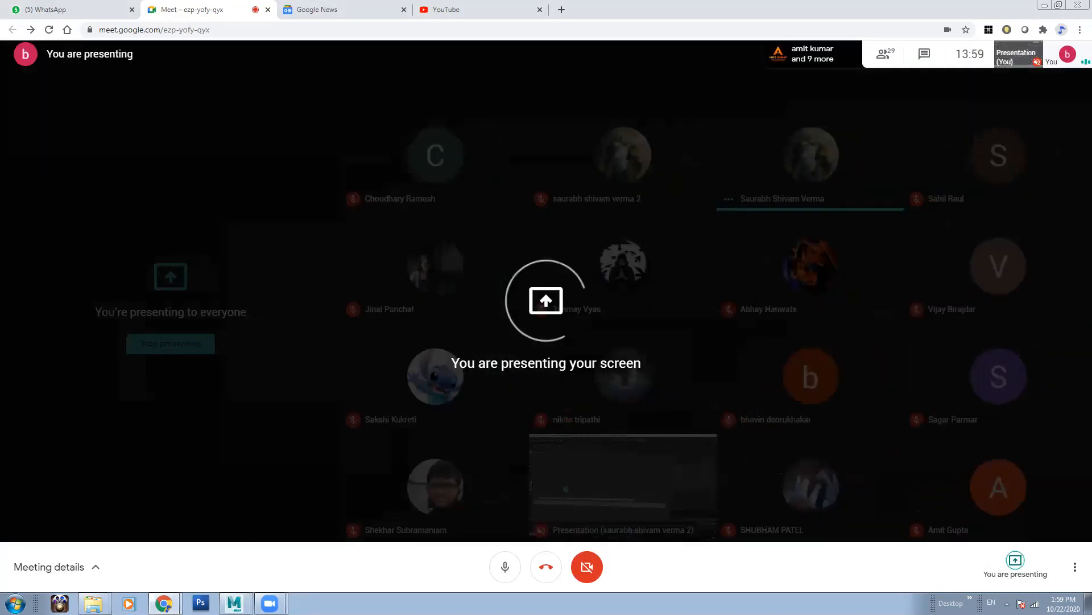
left_click(234, 603)
left_click(240, 579)
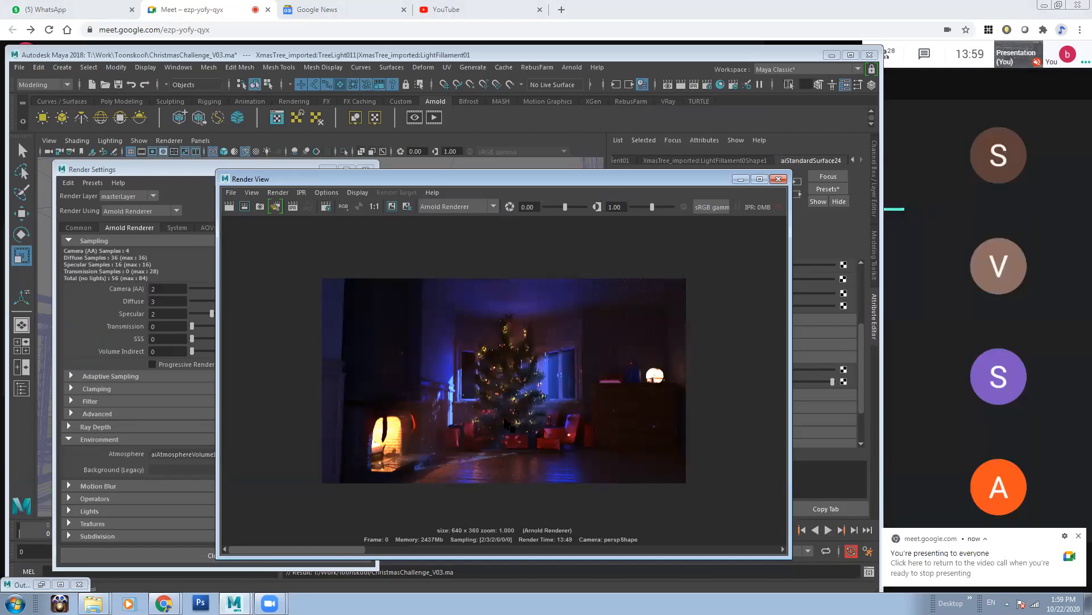
Step: Show the meeting chat in Google Meet beside Maya, return to Maya and dismiss the presentation notification
left_click(922, 57)
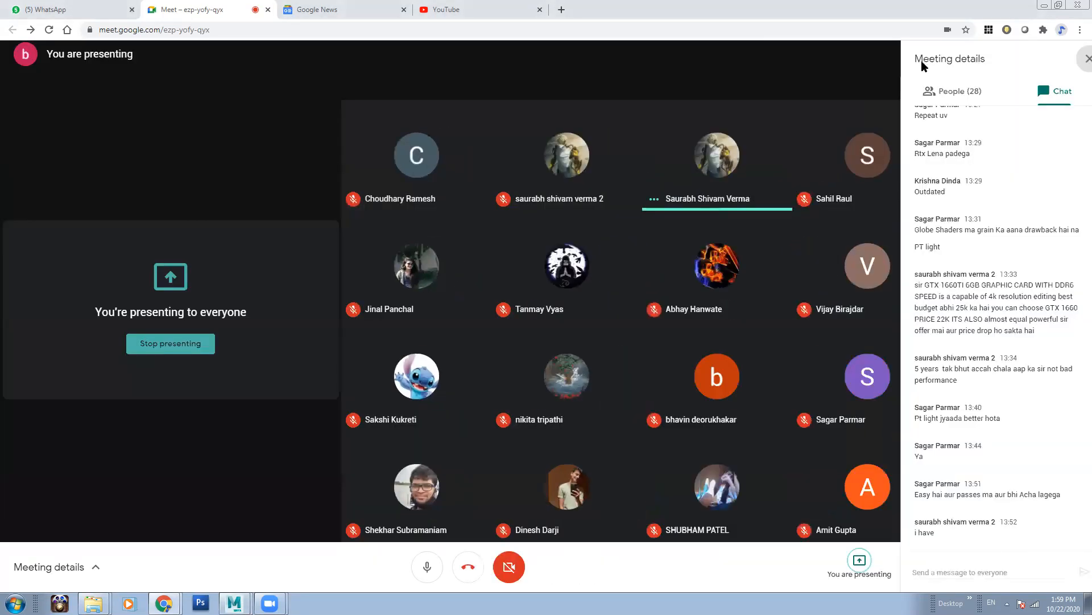
left_click(234, 603)
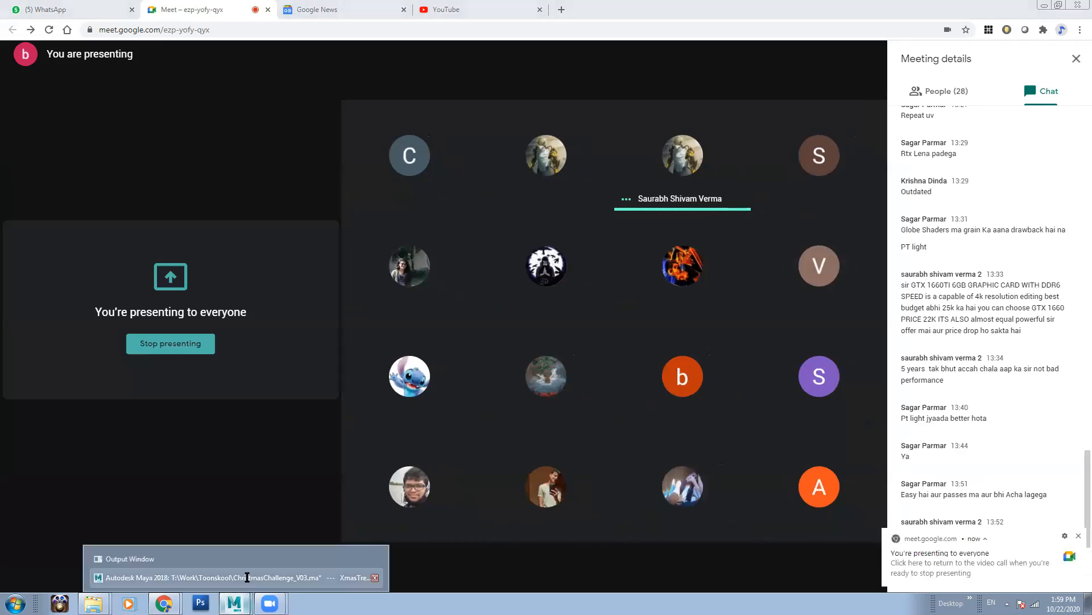
left_click(247, 577)
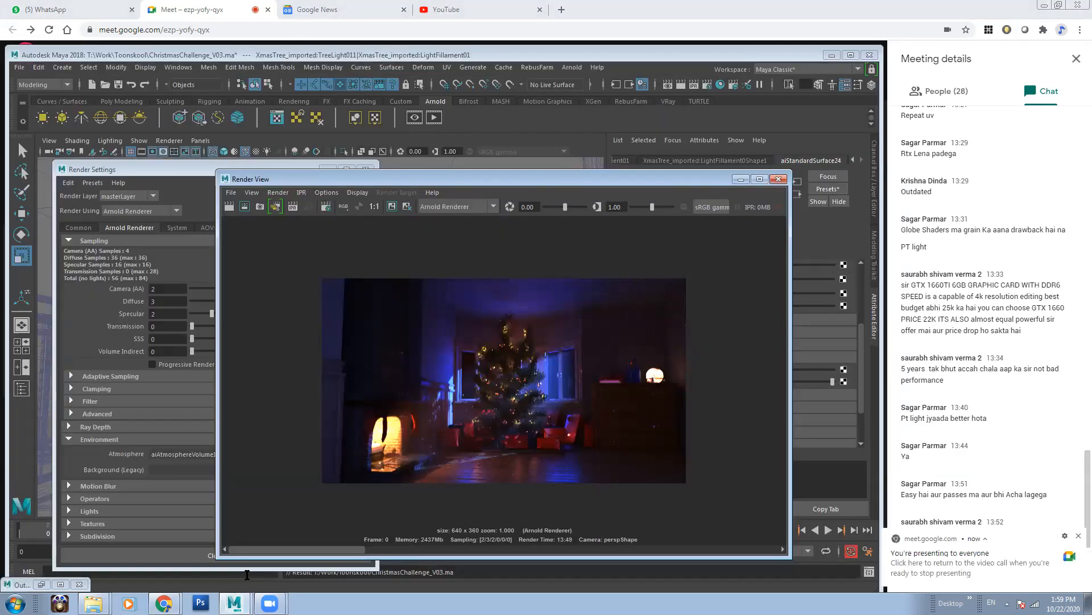
left_click(1077, 537)
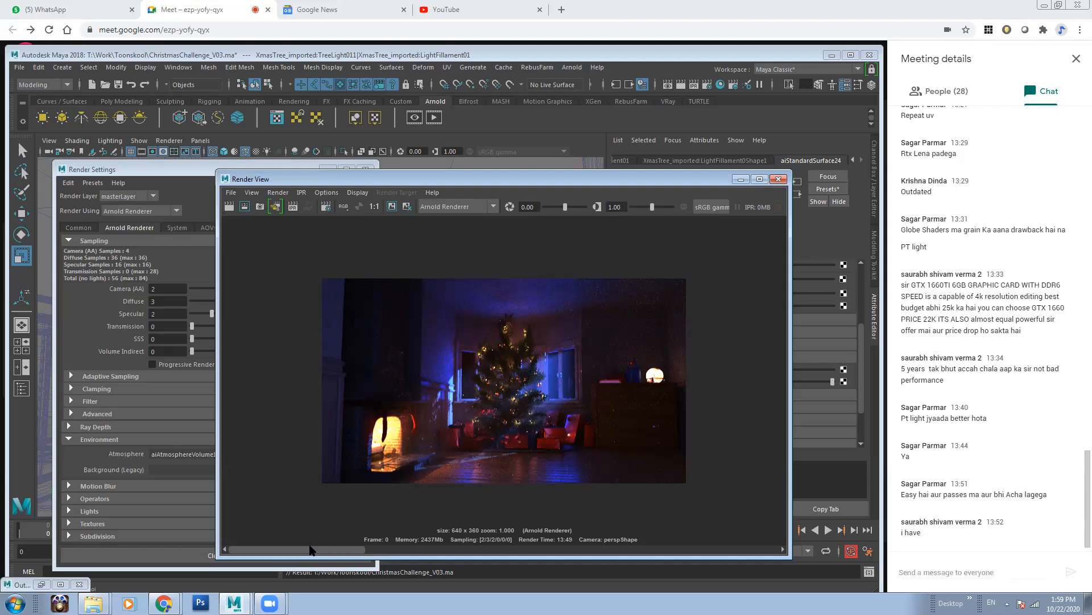
Step: Compare the new render's noise with the kept lower-sample render at closer zoom in the Render View
left_click_drag(310, 550, 369, 564)
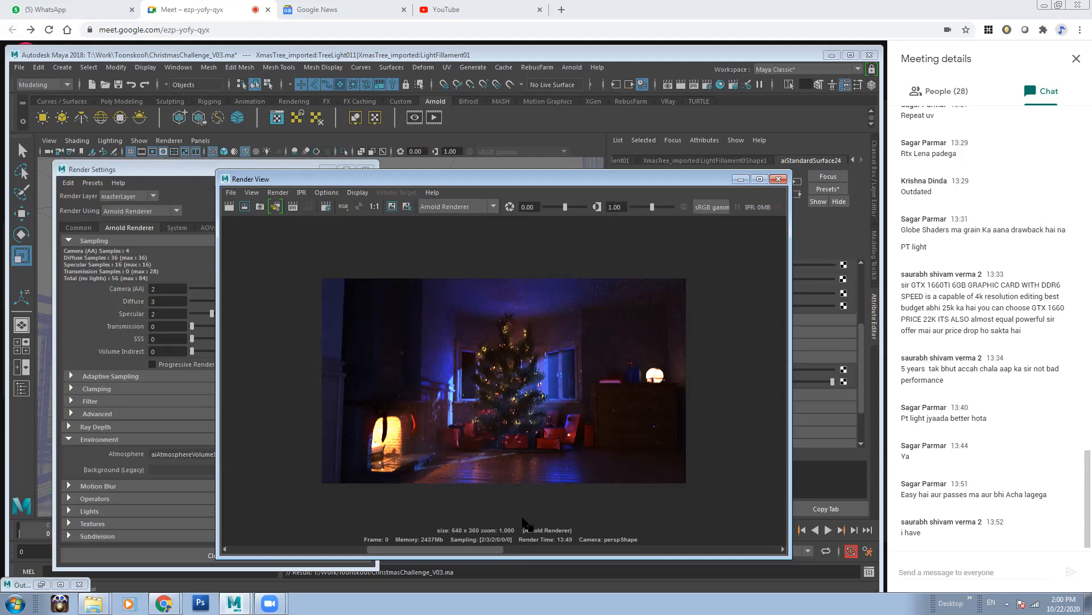
scroll(455, 397, "up", 3)
middle_click_drag(441, 396, 371, 389, "alt")
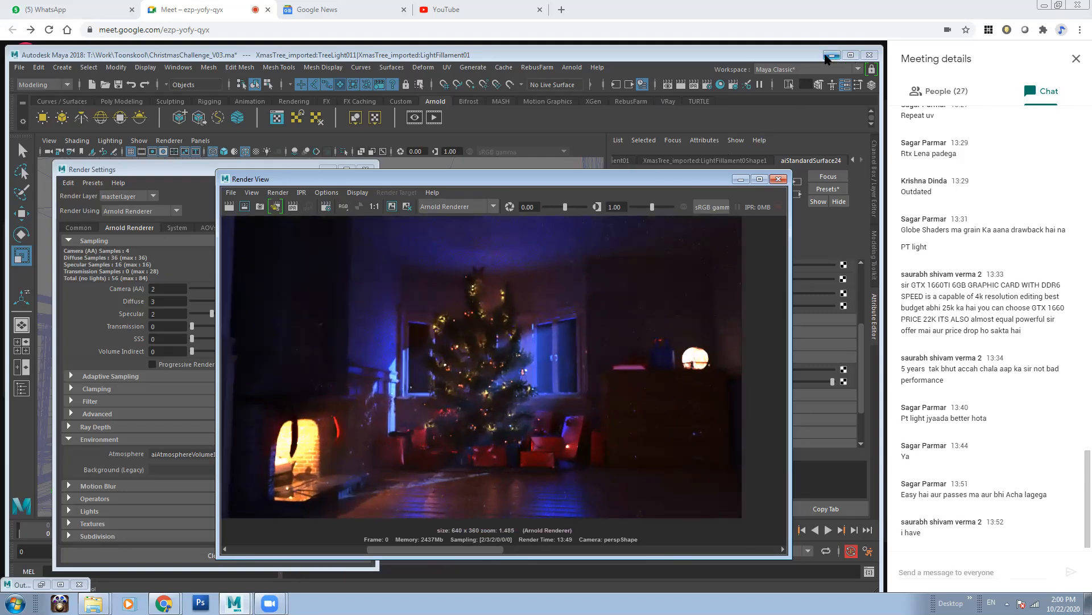
left_click_drag(529, 184, 429, 154)
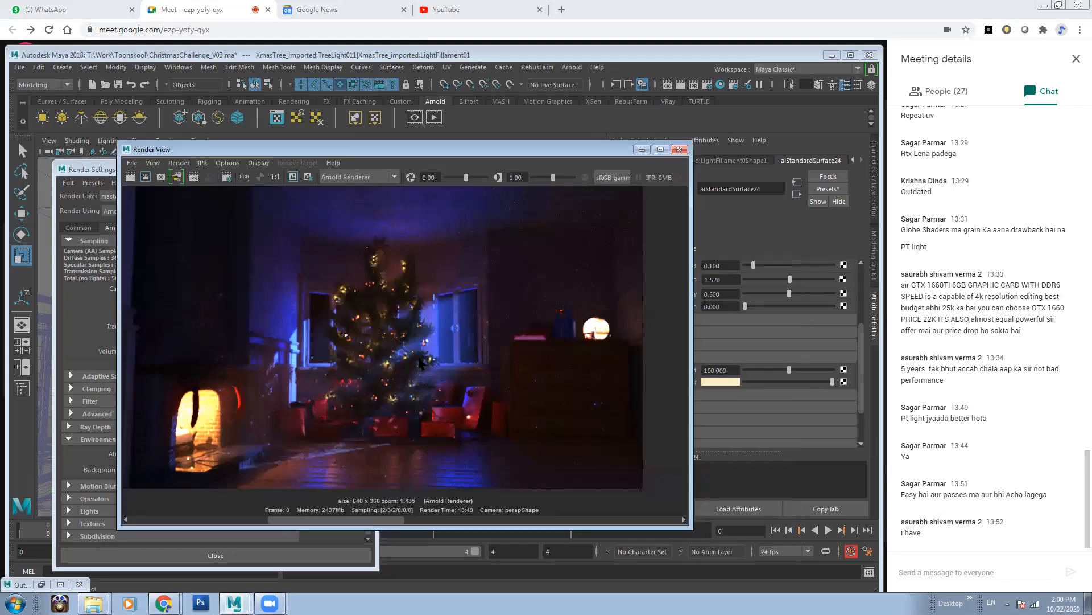
scroll(481, 368, "down", 1)
left_click_drag(398, 520, 485, 527)
scroll(363, 322, "down", 1)
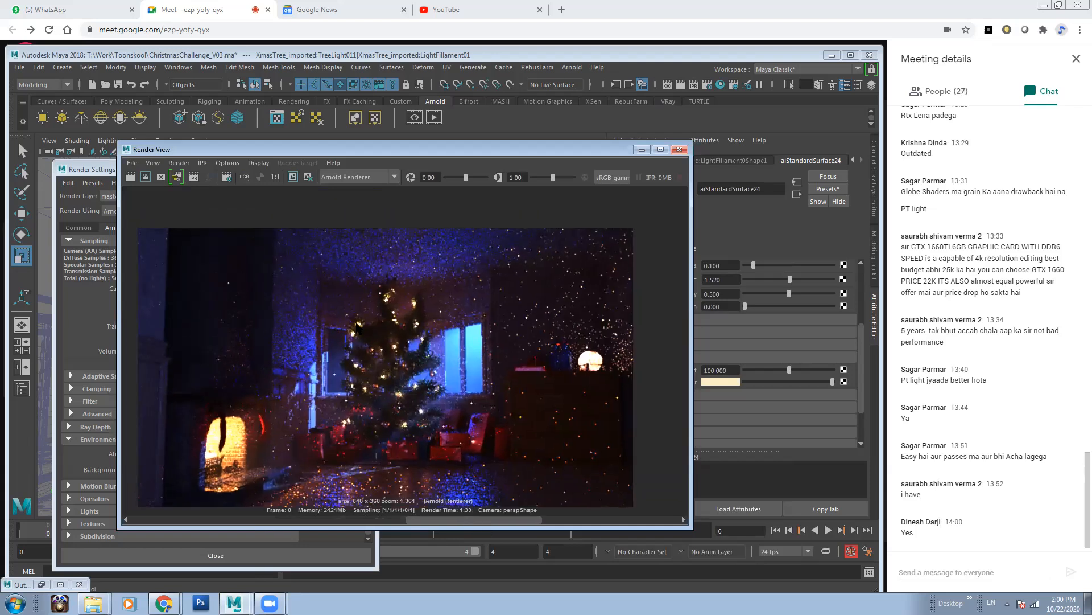
scroll(349, 352, "up", 2)
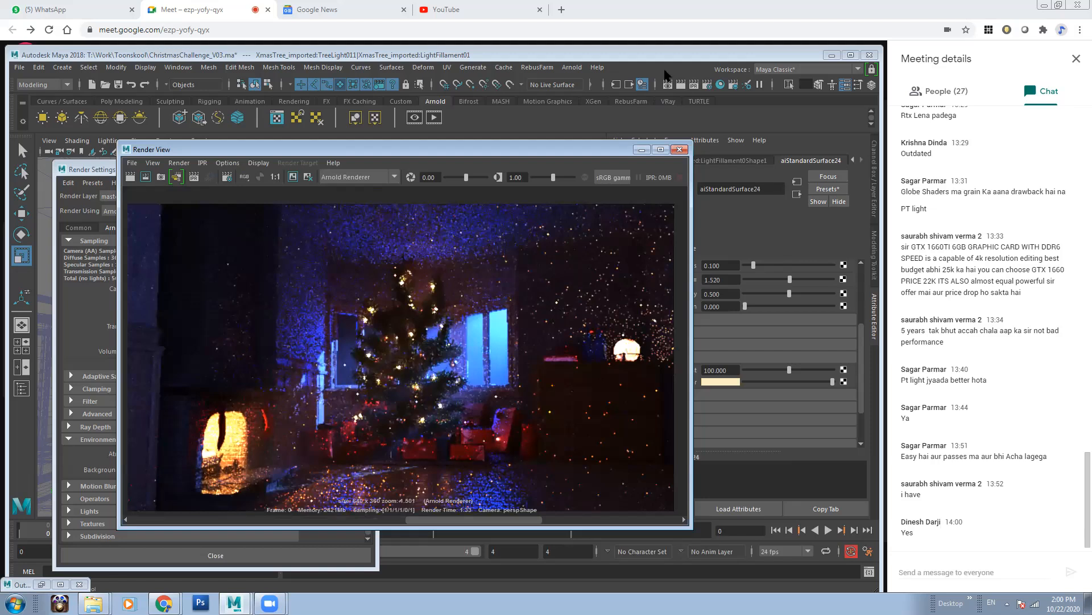
Step: Review the Arnold sampling settings, minimize their window and bring back the higher-sample render in the Render View
left_click(708, 85)
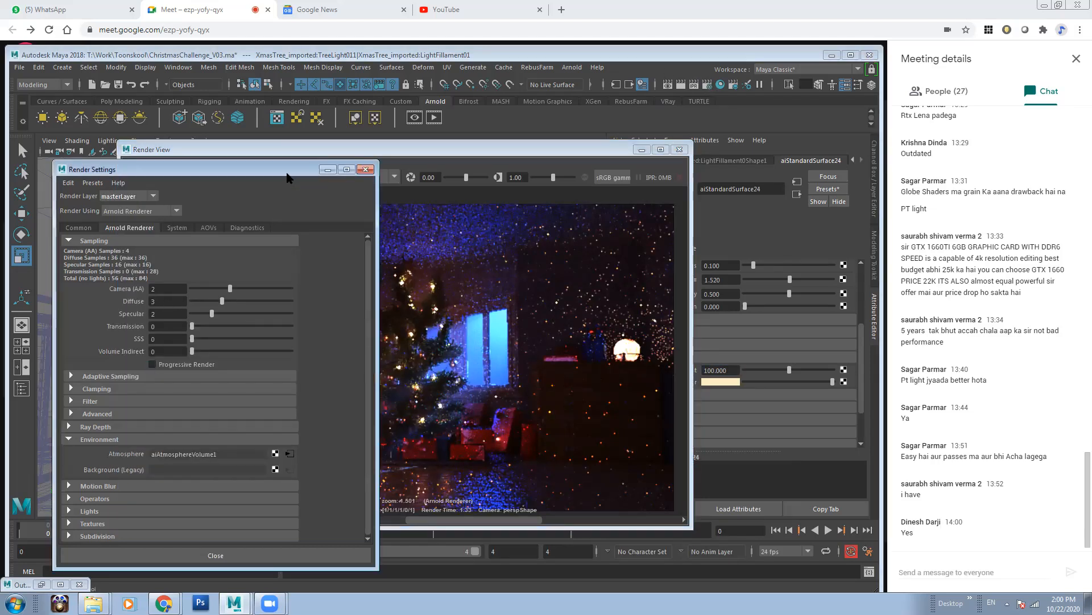
left_click(329, 170)
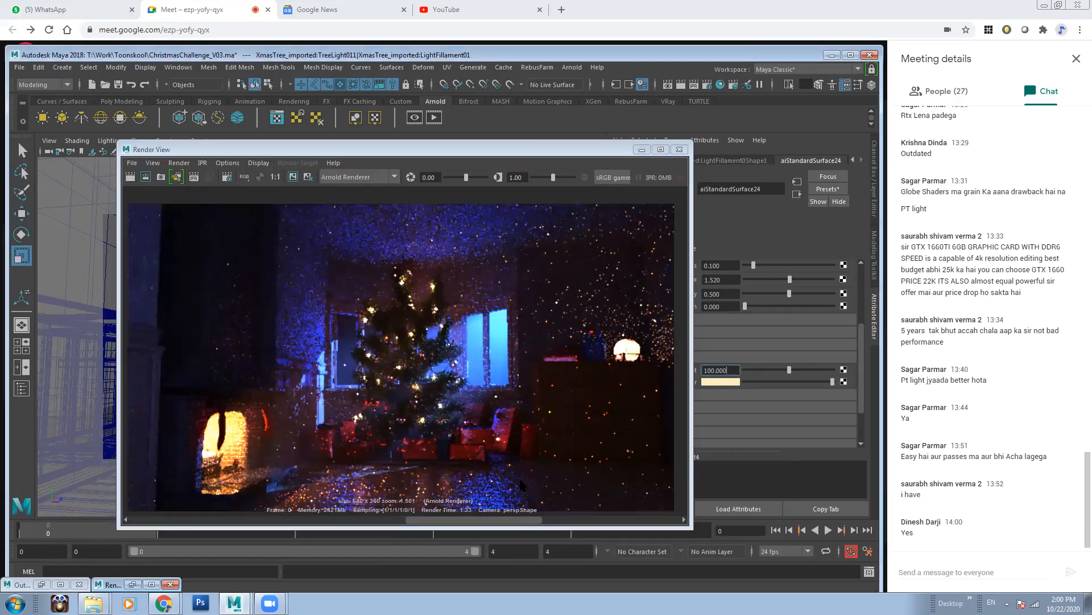
left_click_drag(491, 519, 392, 523)
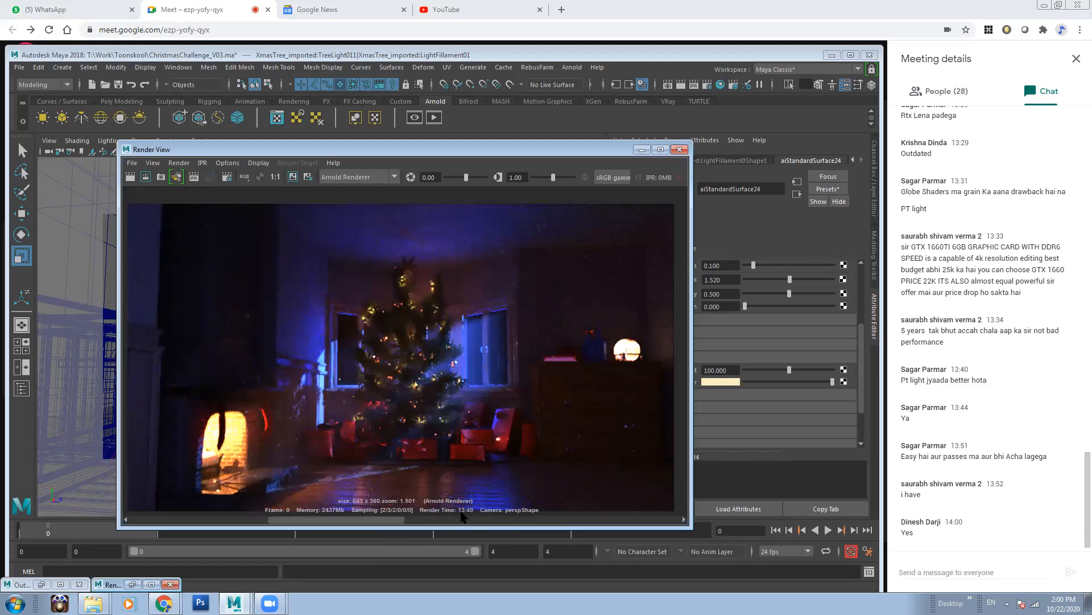
Step: Compare the noise of the kept test renders again in the Render View with the whole room framed
left_click_drag(342, 519, 461, 528)
scroll(405, 416, "down", 2)
scroll(361, 397, "up", 1)
middle_click_drag(409, 354, 384, 355, "alt")
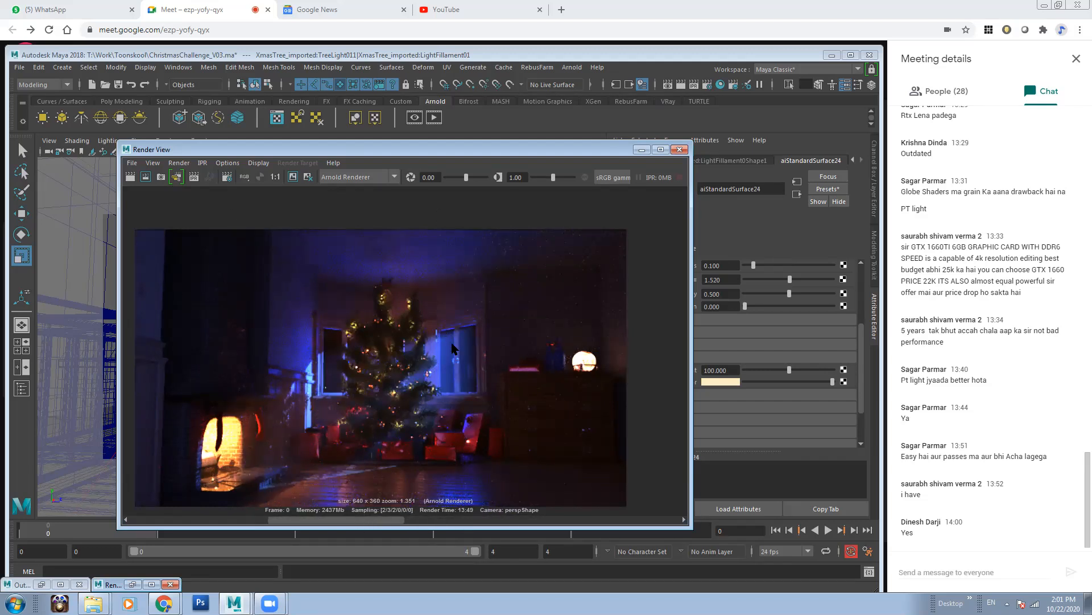
left_click_drag(386, 520, 322, 517)
Step: Open 2nd year ABCDE Student attendance_October_2.xlsx in Excel from the Attendance_Sheet folder inside Toonskool
left_click(90, 605)
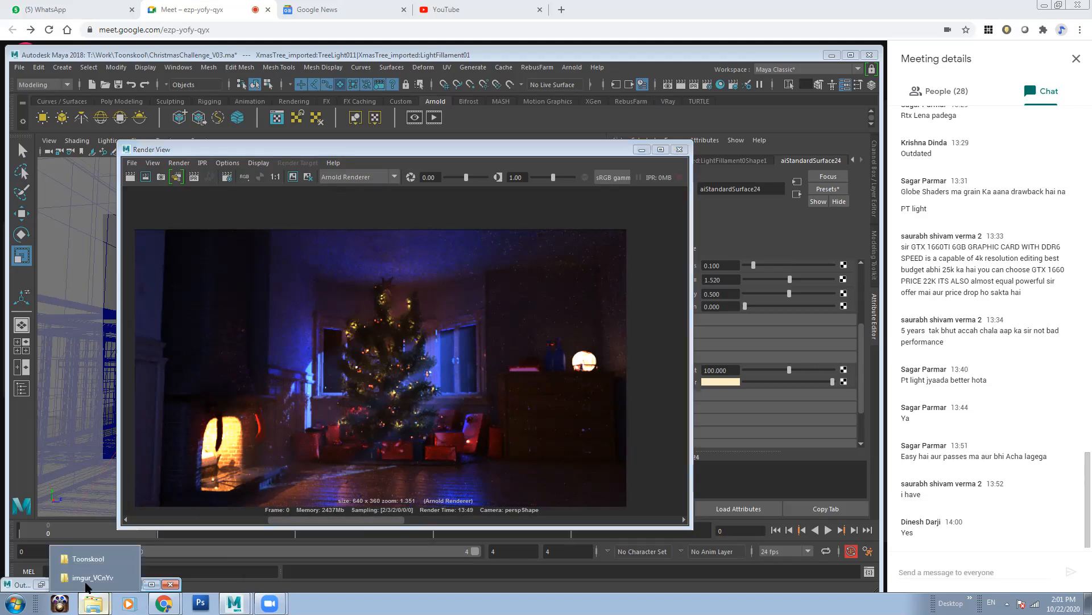
left_click(90, 561)
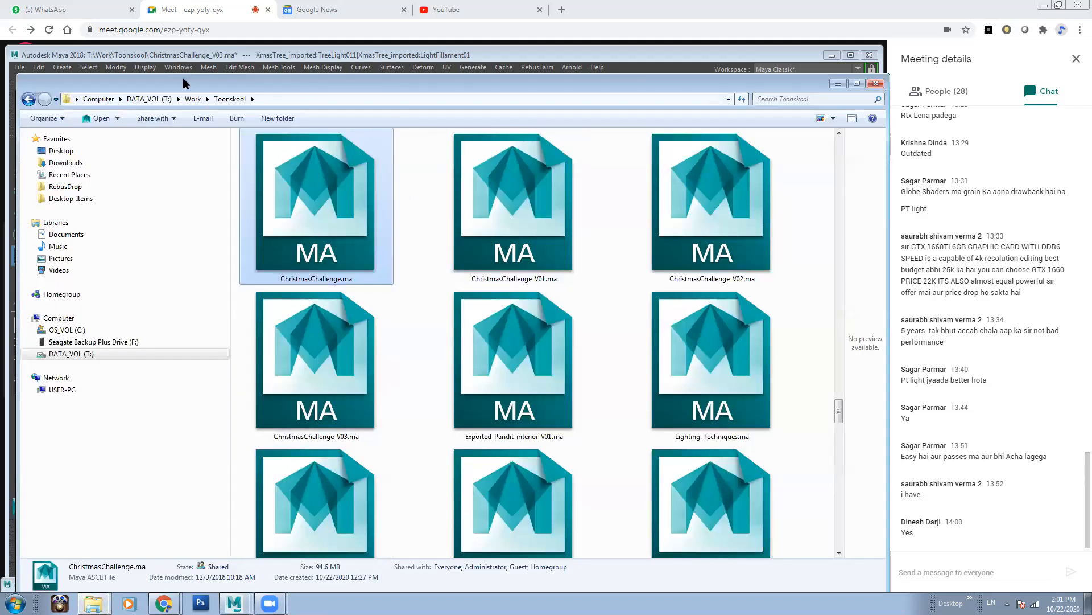
key("a")
key("a")
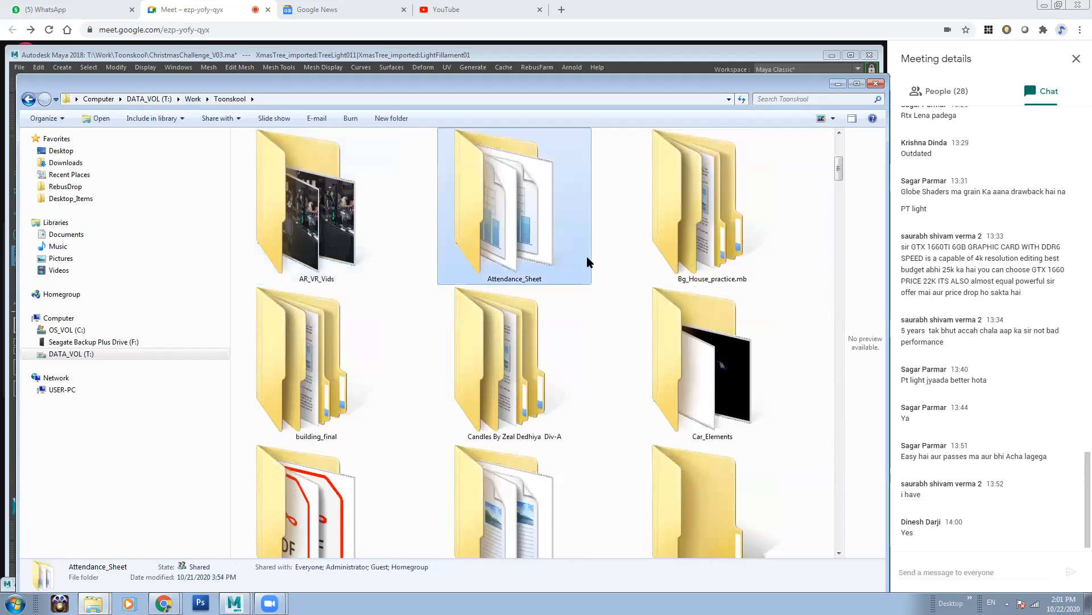
double_click(545, 241)
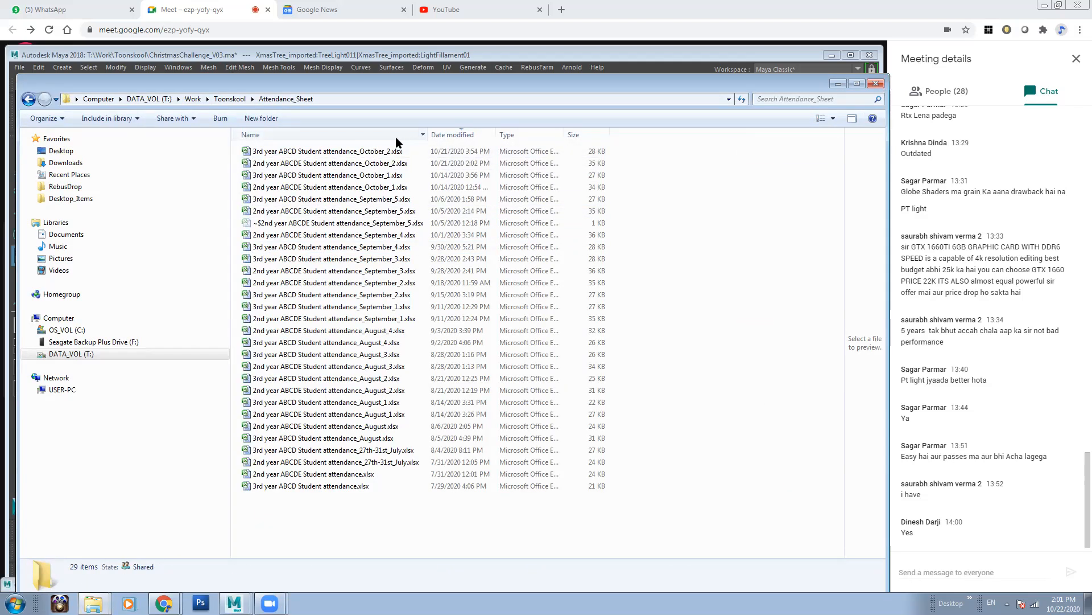
left_click(399, 152)
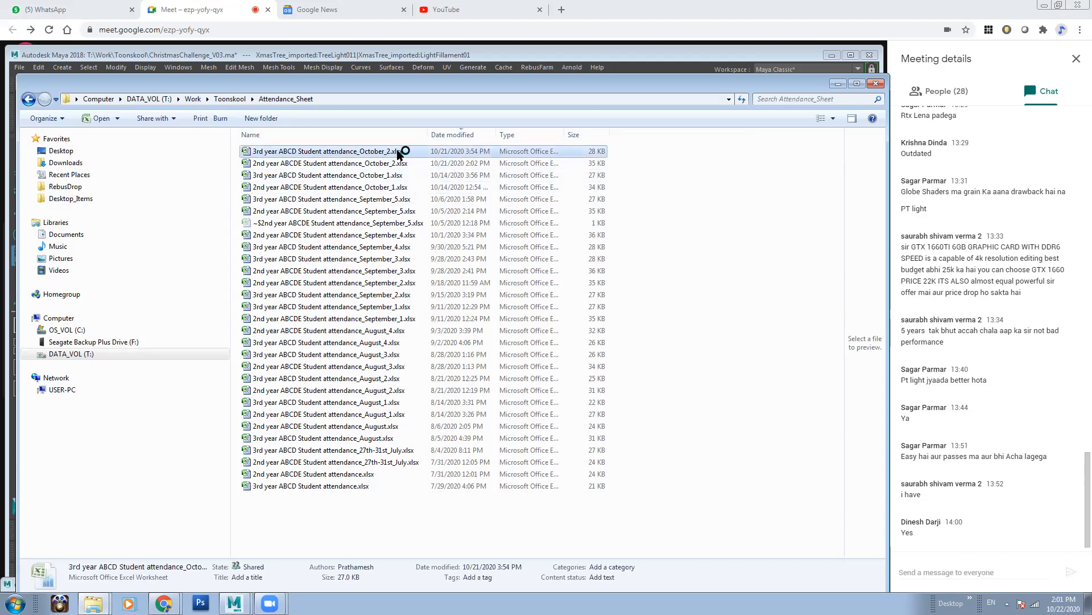
left_click(355, 164)
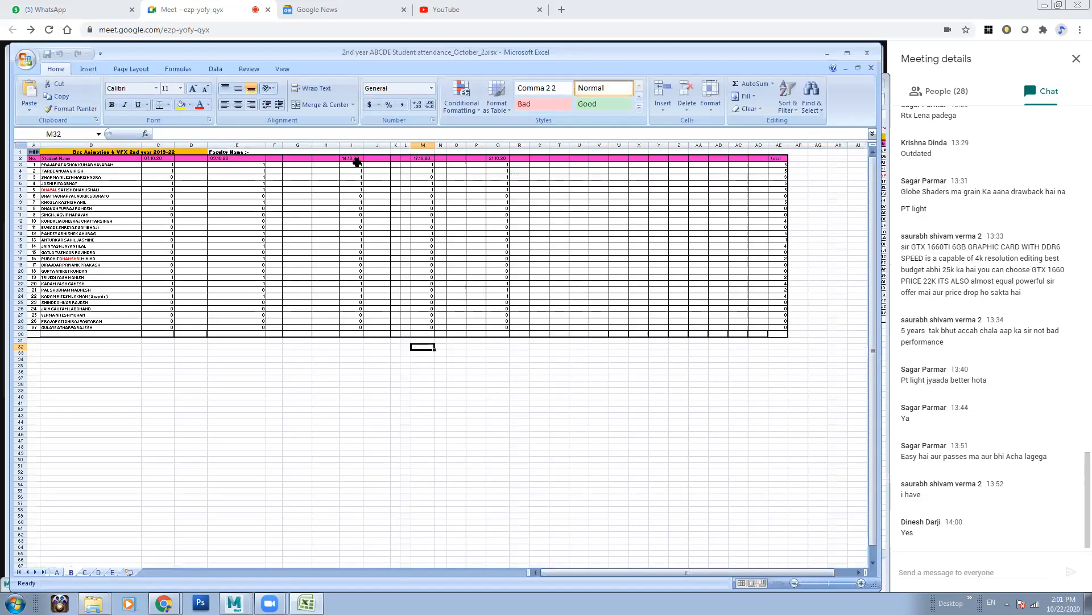
Step: Minimize the folder window, show sheet D of the attendance workbook and resize Excel to show the columns through the total
left_click_drag(767, 55, 686, 55)
left_click(838, 83)
left_click_drag(414, 56, 558, 66)
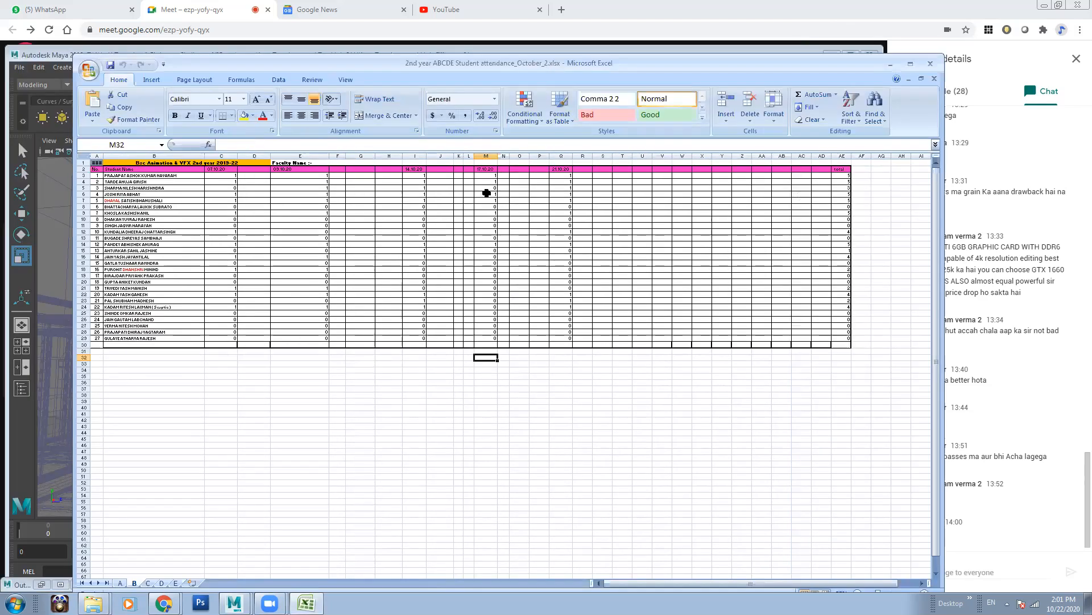
left_click(162, 583)
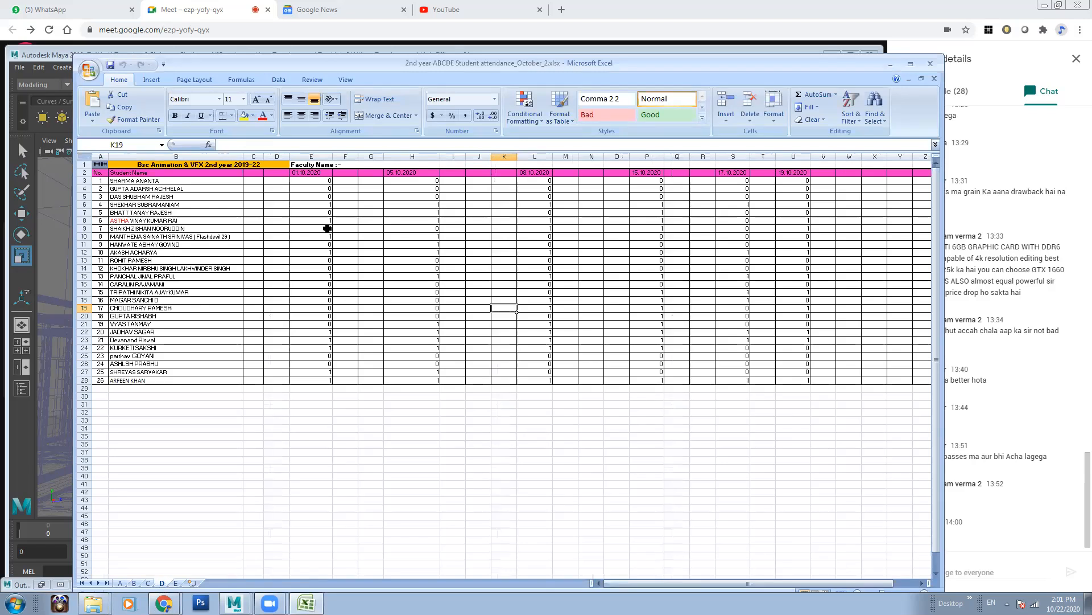
left_click_drag(454, 64, 412, 58)
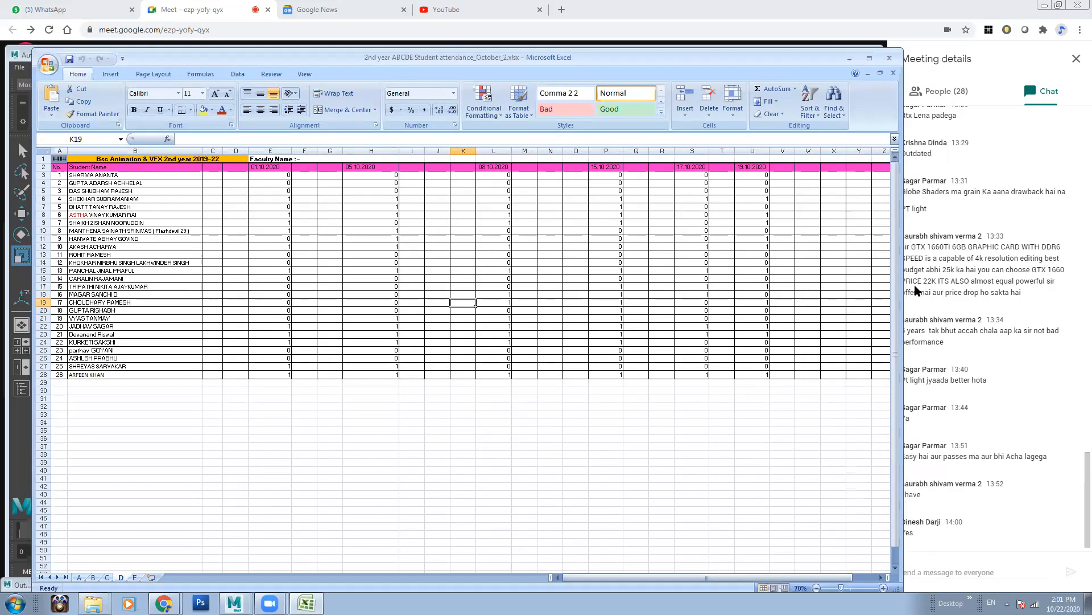
left_click_drag(902, 284, 875, 281)
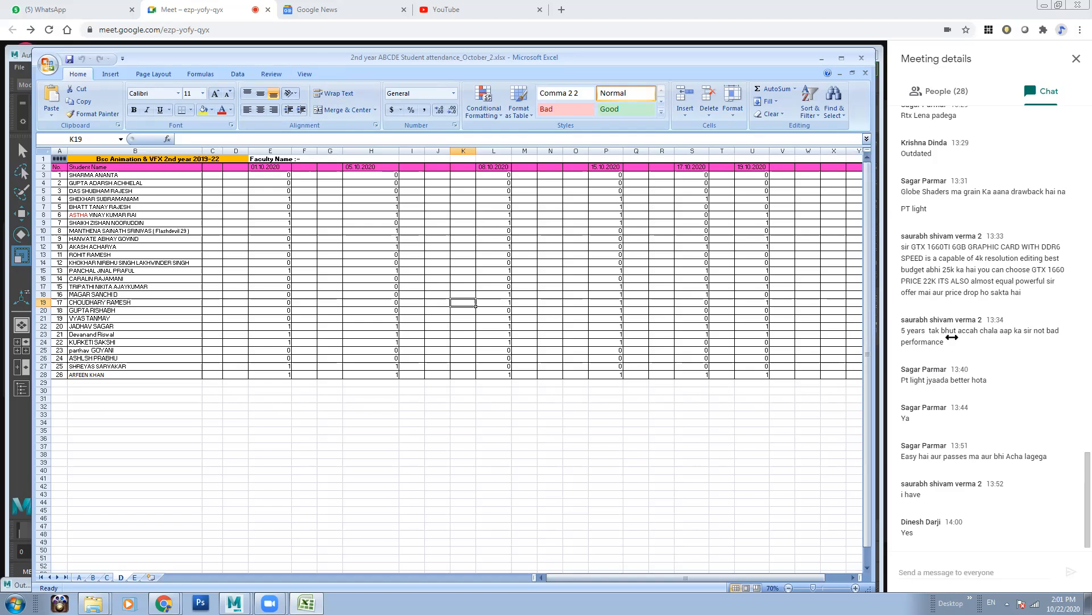
left_click_drag(952, 337, 954, 337)
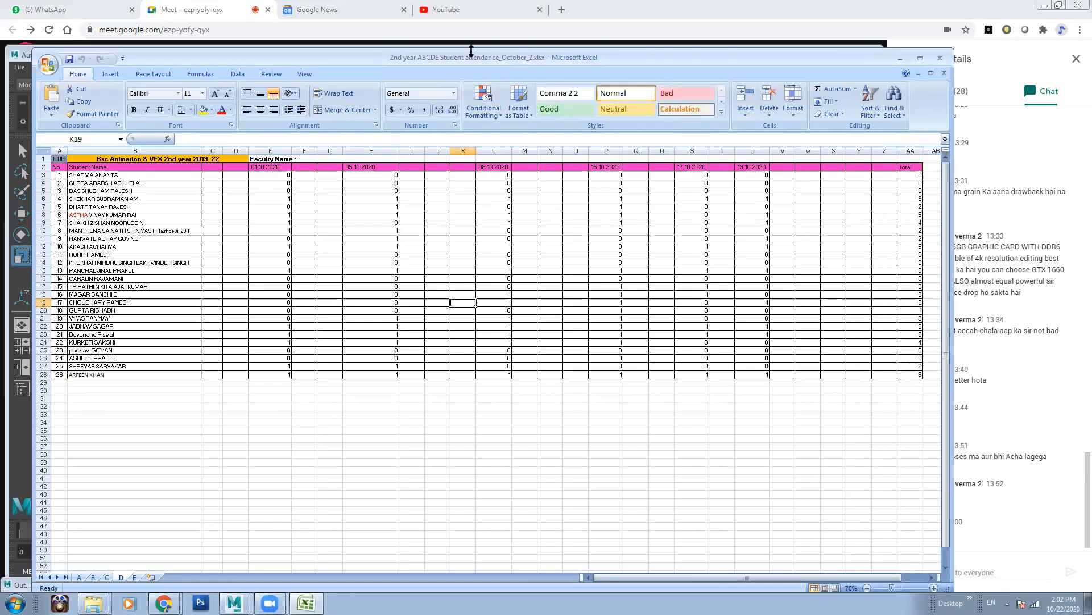
left_click_drag(462, 61, 436, 59)
Step: Copy the 15.10.2020 date header to cell X2, change it to 22.10.2020 and widen column X
left_click(580, 165)
key("ctrl+c")
left_click(808, 165)
key("ctrl+v")
double_click(803, 166)
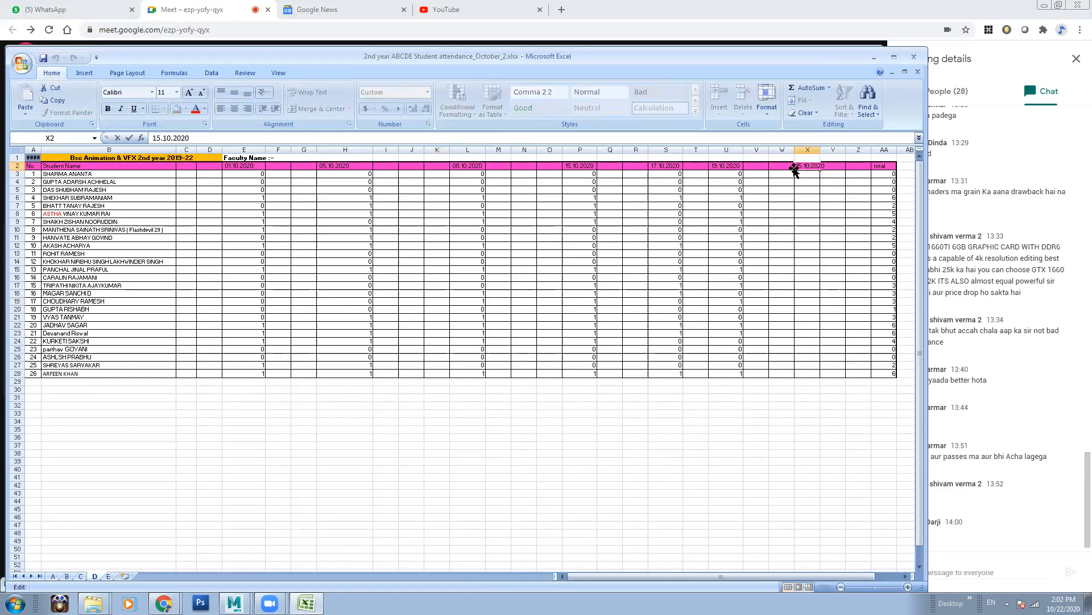
type("22")
left_click(791, 229)
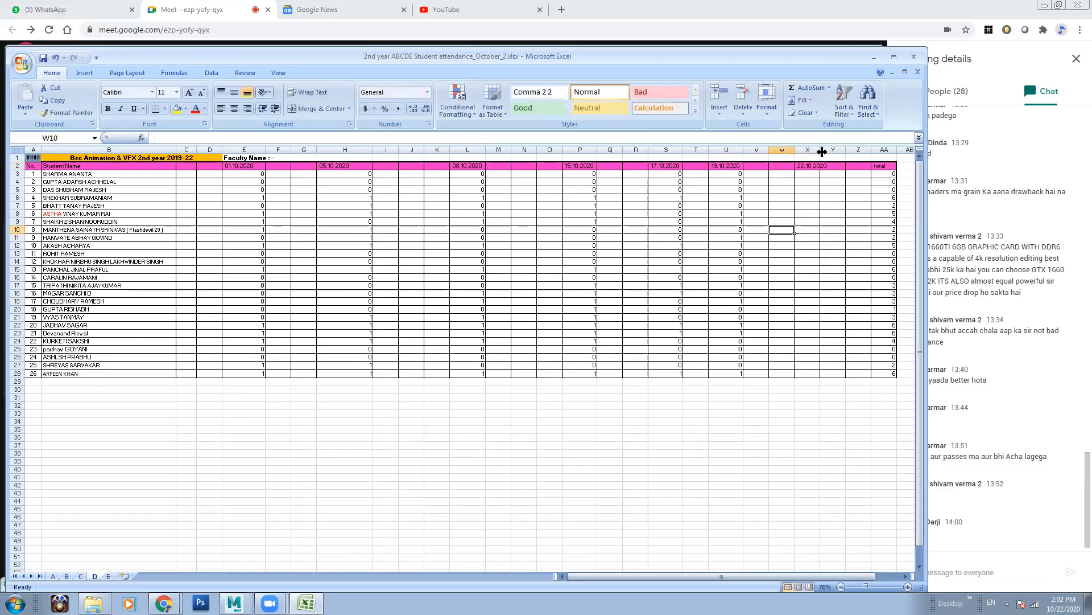
left_click_drag(822, 149, 831, 149)
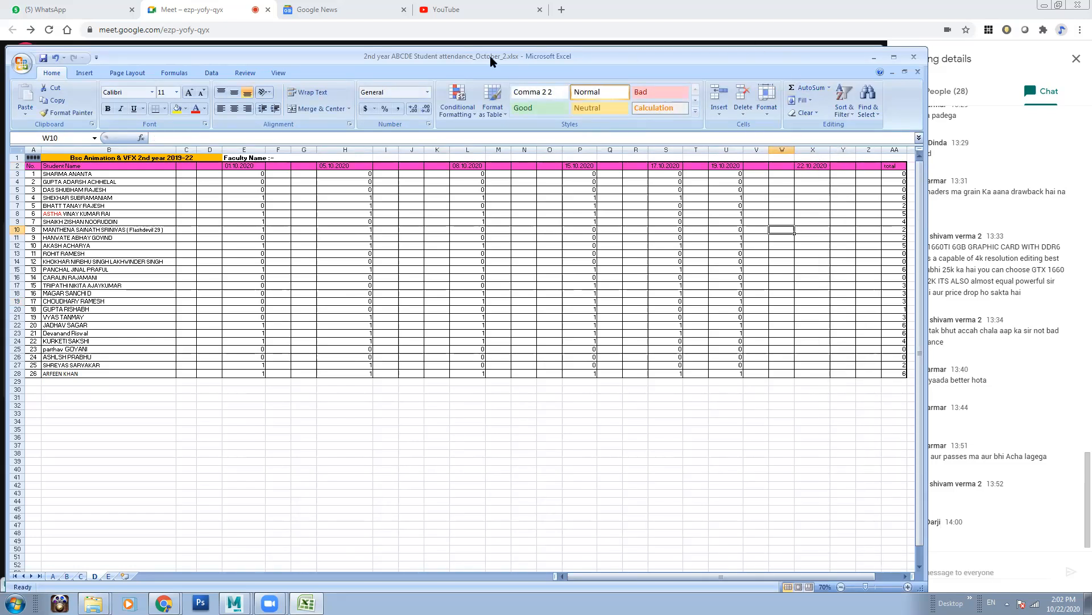
Step: Reposition and narrow the Excel window so the Google Meet chat stays readable beside it
left_click_drag(421, 60, 386, 99)
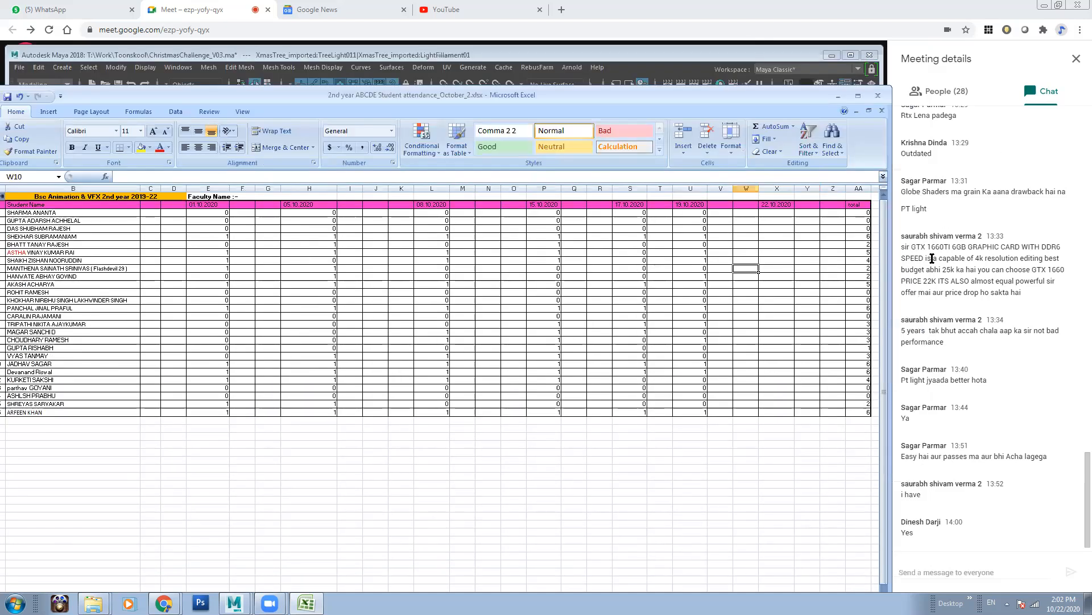
left_click_drag(371, 97, 378, 80)
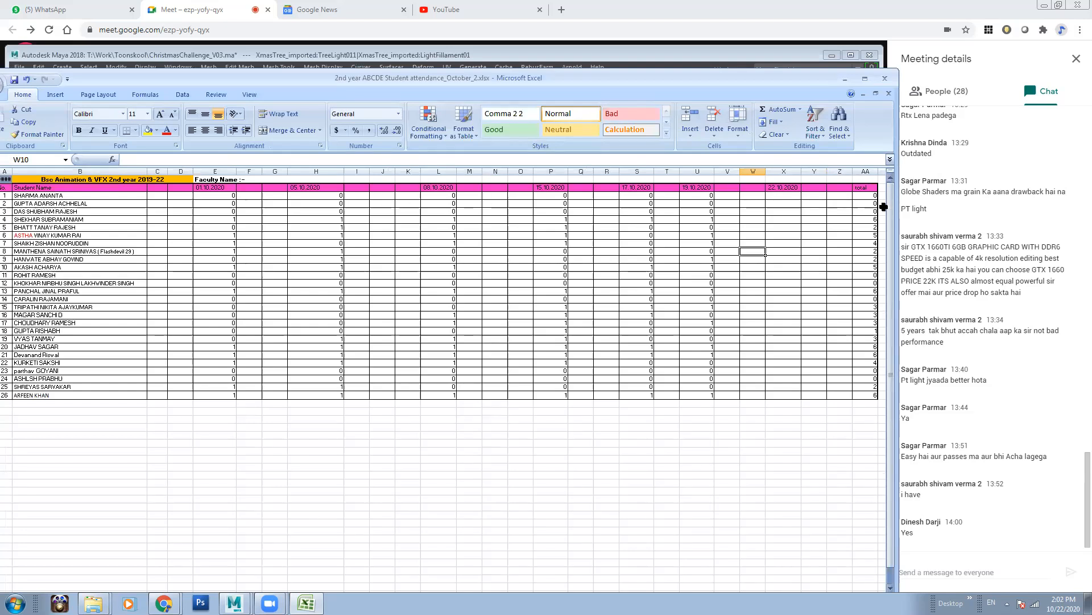
left_click_drag(897, 207, 883, 204)
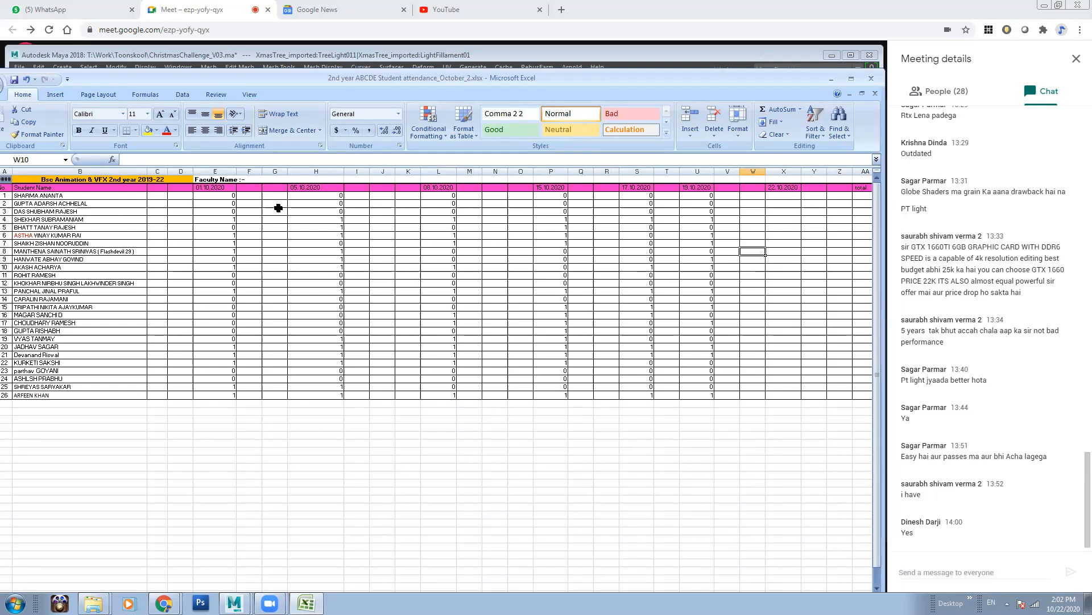
Step: Enter attendance 1, 0 and 0 under 22.10.2020 for students 1 to 3
left_click(783, 195)
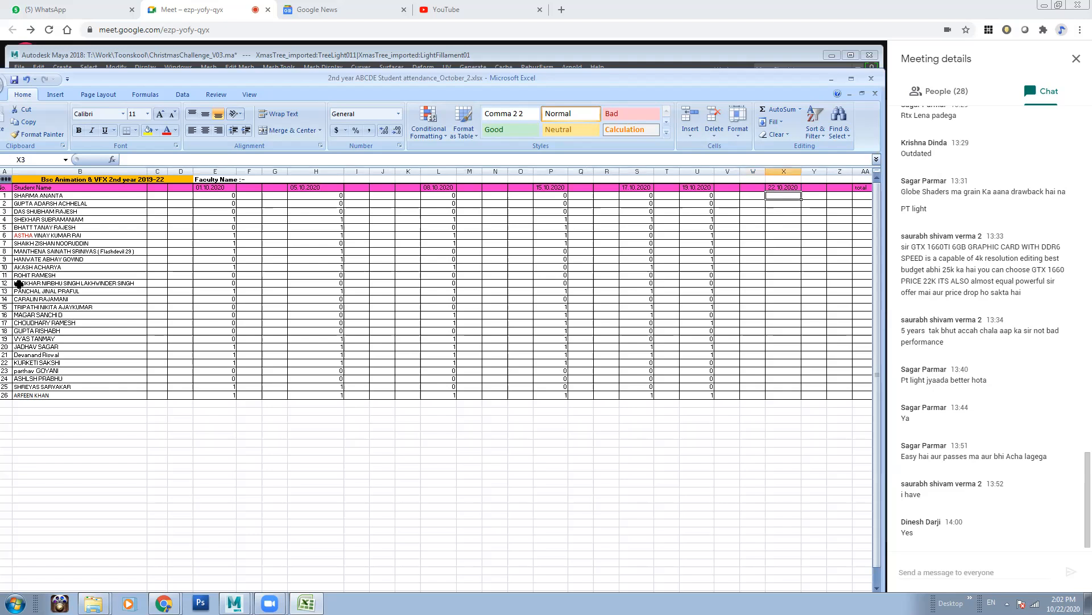
left_click_drag(336, 74, 342, 65)
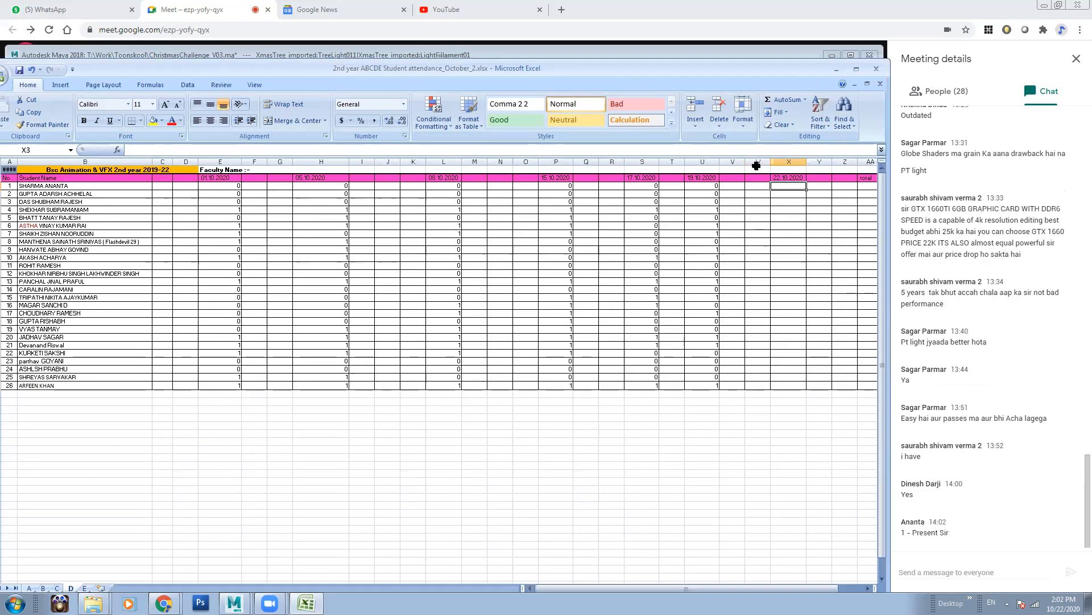
type("1")
double_click(788, 202)
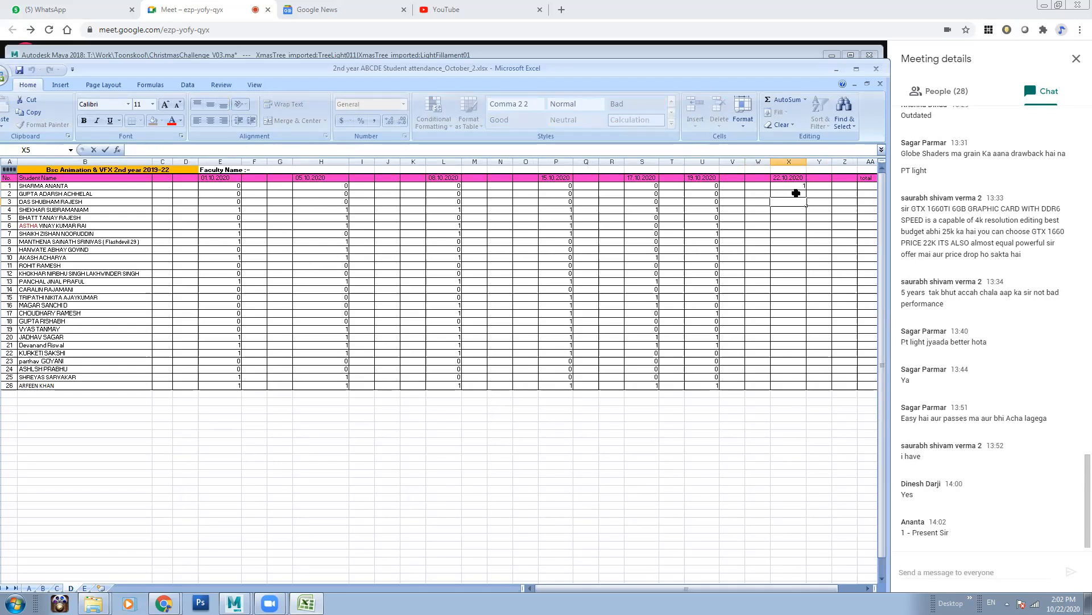
left_click(796, 193)
type("0")
key("Return")
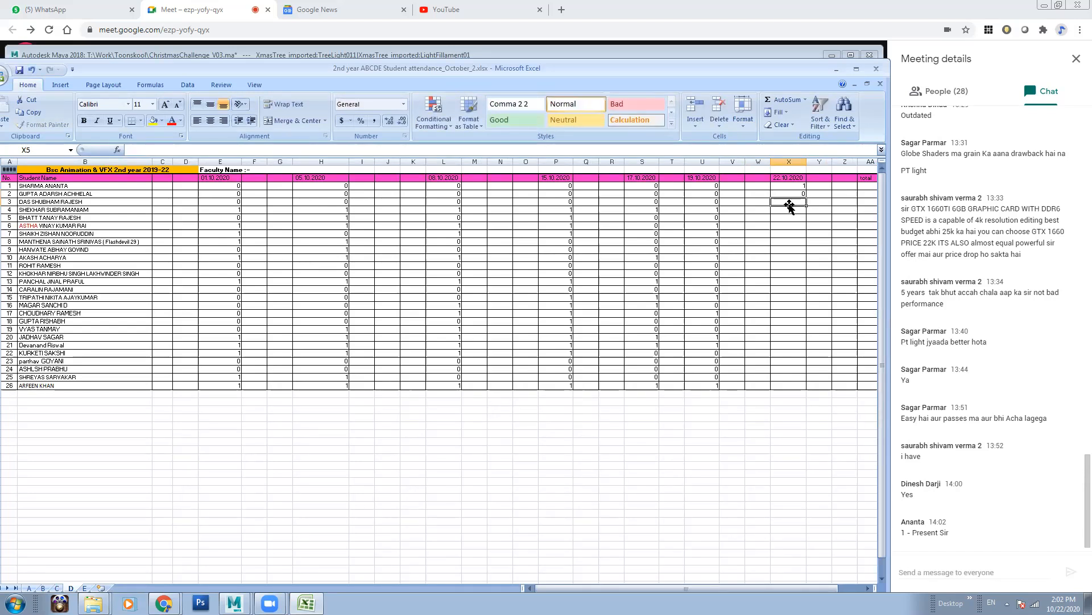
type("0")
key("Return")
Step: Enter attendance 1, 0 and 1 under 22.10.2020 for students 4 to 6
left_click(793, 202)
left_click(796, 210)
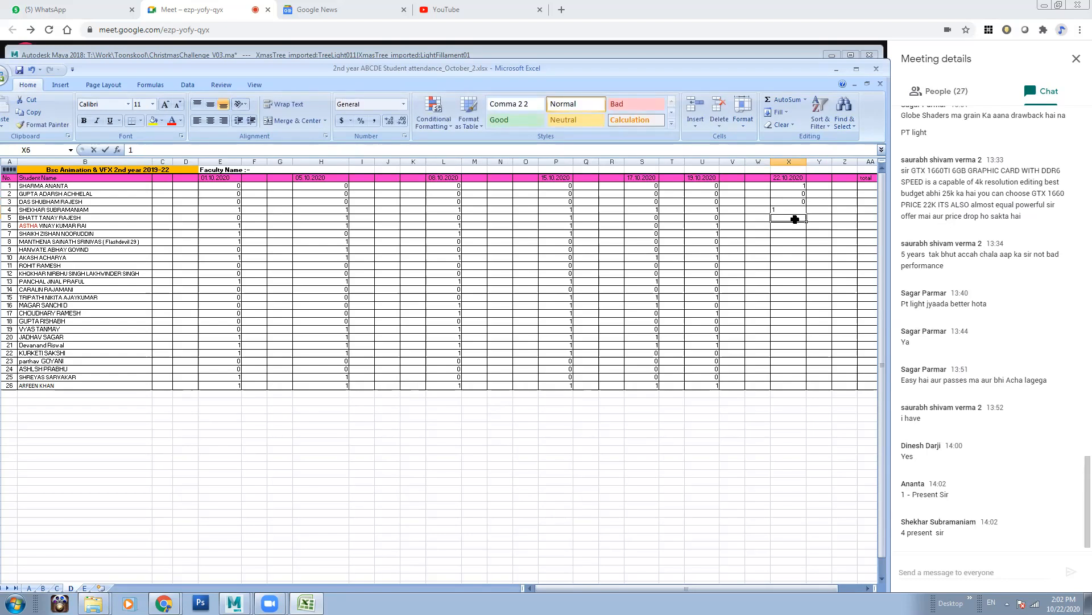
type("1")
key("Return")
type("0")
key("Return")
type("1")
key("Return")
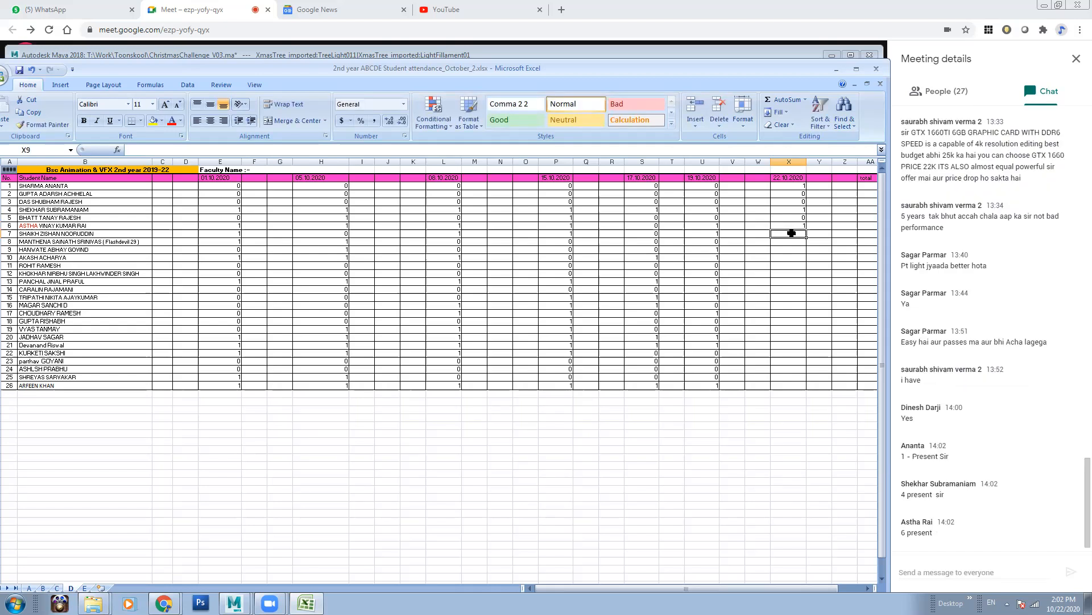
Step: Mark students 7, 8 and 9 as 0 and student 10 as 1 under 22.10.2020
type("0")
key("Return")
type("0")
key("Return")
type("0")
left_click(788, 258)
type("0")
left_click(786, 266)
left_click(786, 258)
type("1")
Step: Enter attendance 0, 0, 1 and 0 under 22.10.2020 for students 11 to 14
left_click(788, 264)
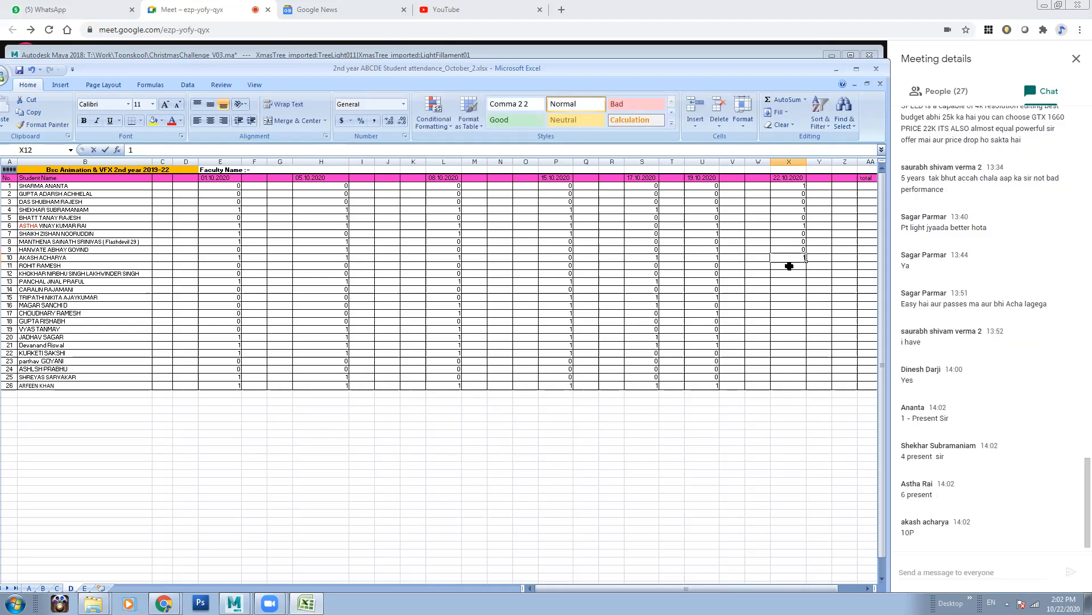
type("0")
left_click(793, 275)
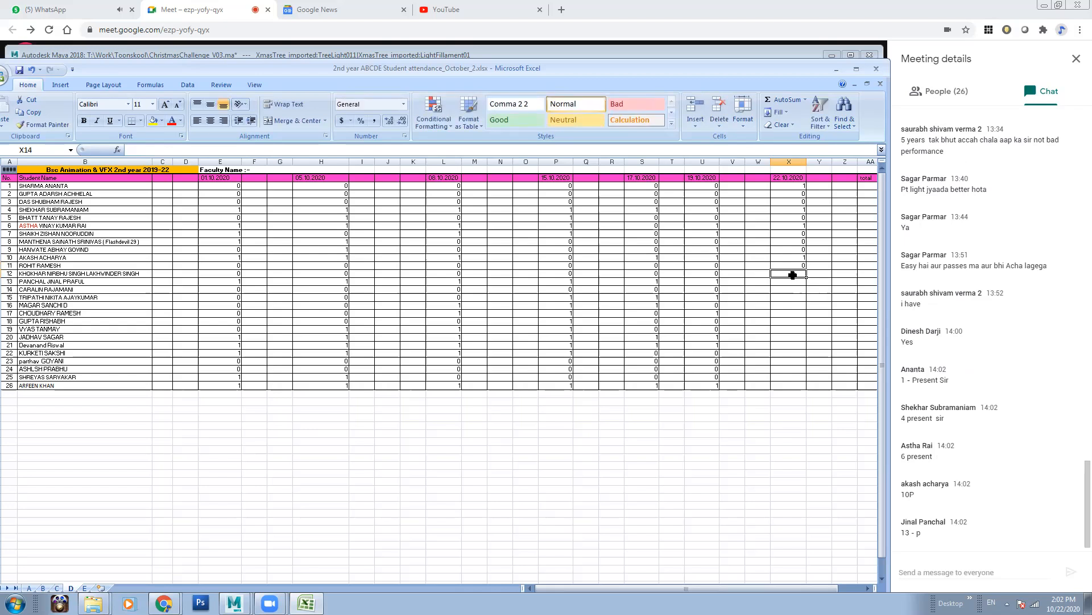
type("0")
left_click(791, 282)
type("1")
left_click(790, 290)
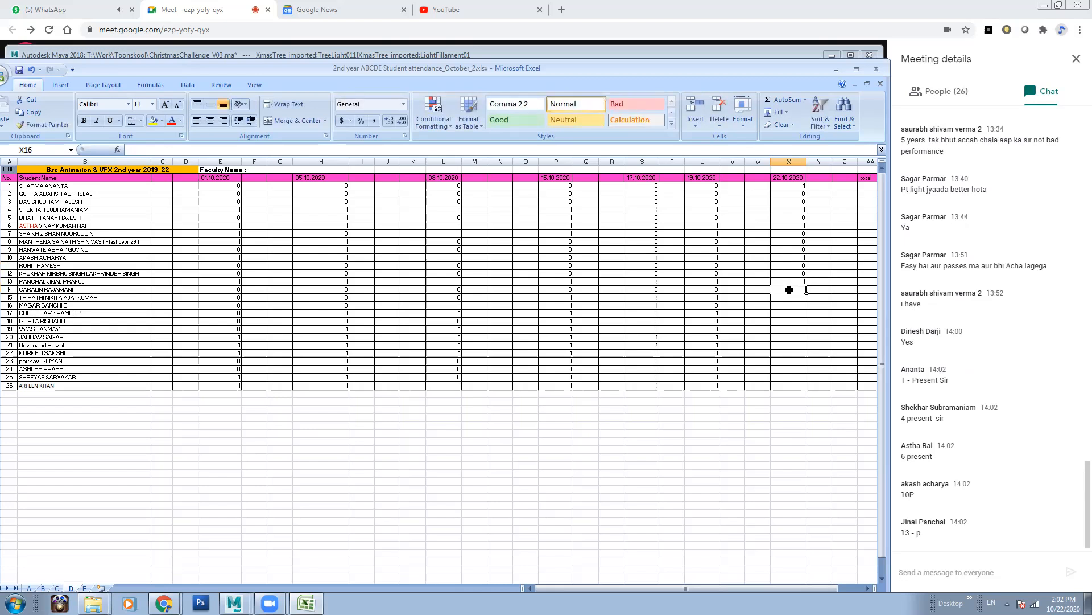
type("0")
Step: Mark students 15 and 17 as 1 and student 16 as 0 under 22.10.2020
left_click(790, 297)
type("0")
left_click(788, 305)
left_click(791, 296)
type("1")
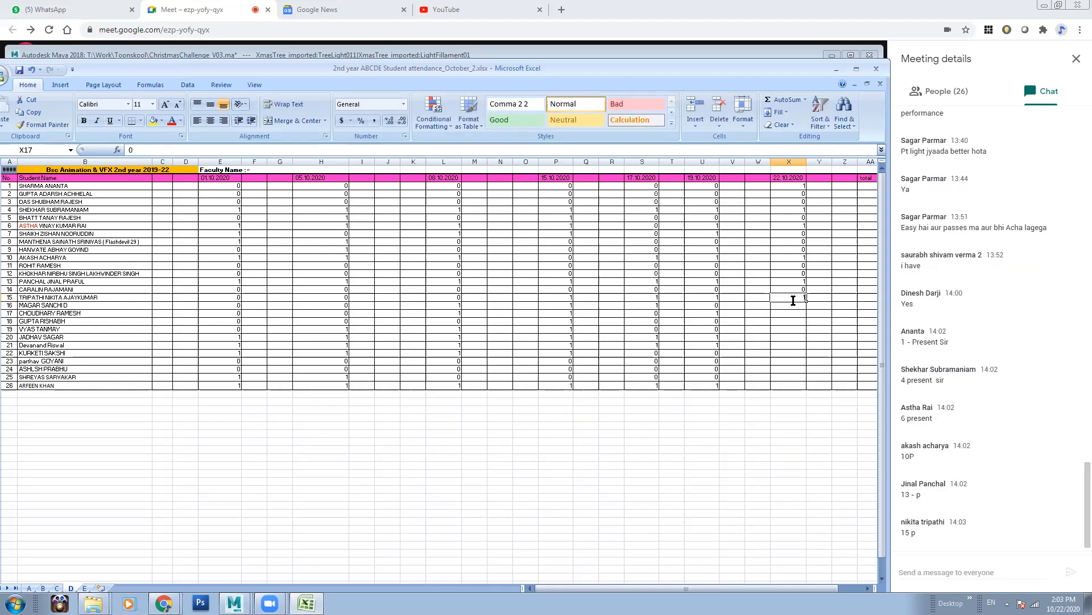
left_click(792, 305)
type("0")
left_click(794, 314)
type("0")
left_click(787, 336)
left_click(793, 313)
type("1")
Step: Enter attendance 0, 1, 0, 1 and 0 under 22.10.2020 for students 18 to 22
left_click(792, 321)
type("0")
left_click(793, 329)
type("1")
left_click(794, 337)
type("0")
left_click(794, 345)
type("0")
left_click(795, 353)
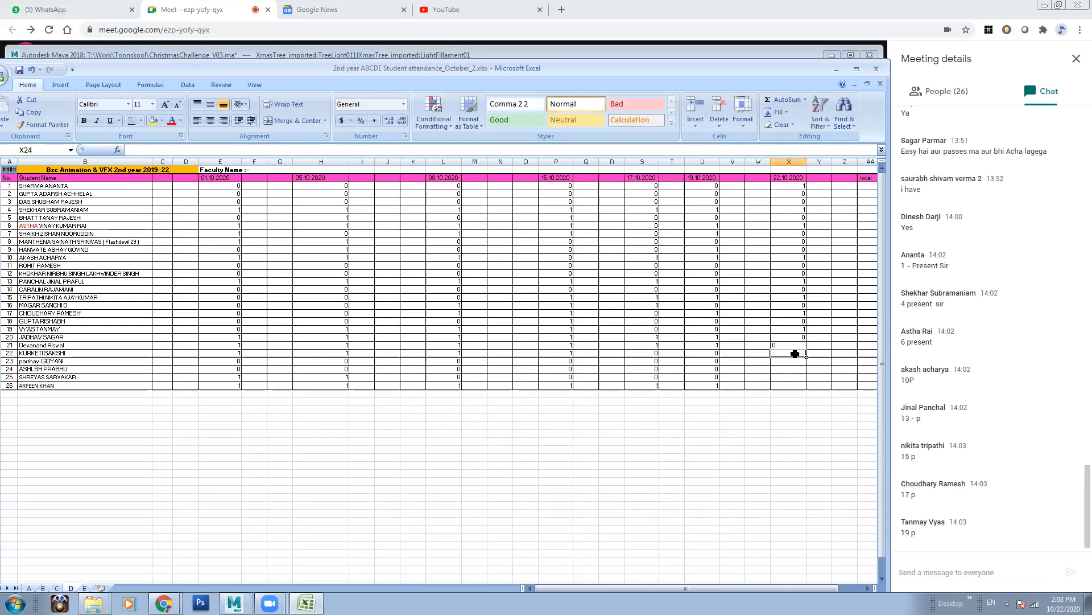
left_click(793, 344)
type("1")
left_click(794, 353)
type("0")
Step: Change the 22.10.2020 attendance of students 14 and 9 to 1 and enter 0 for student 23
left_click(794, 362)
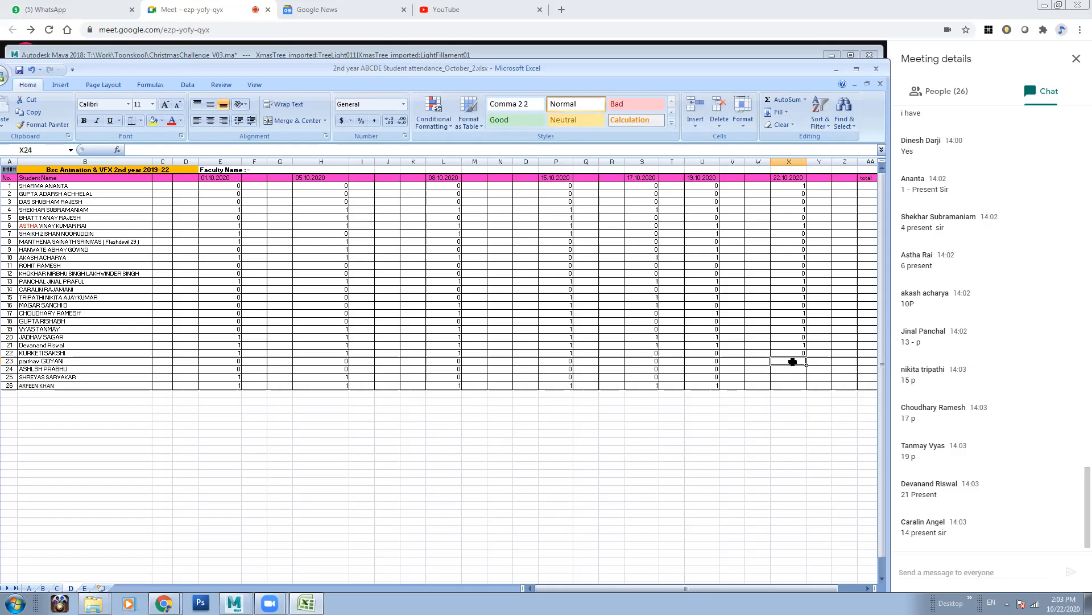
left_click(790, 244)
left_click(792, 281)
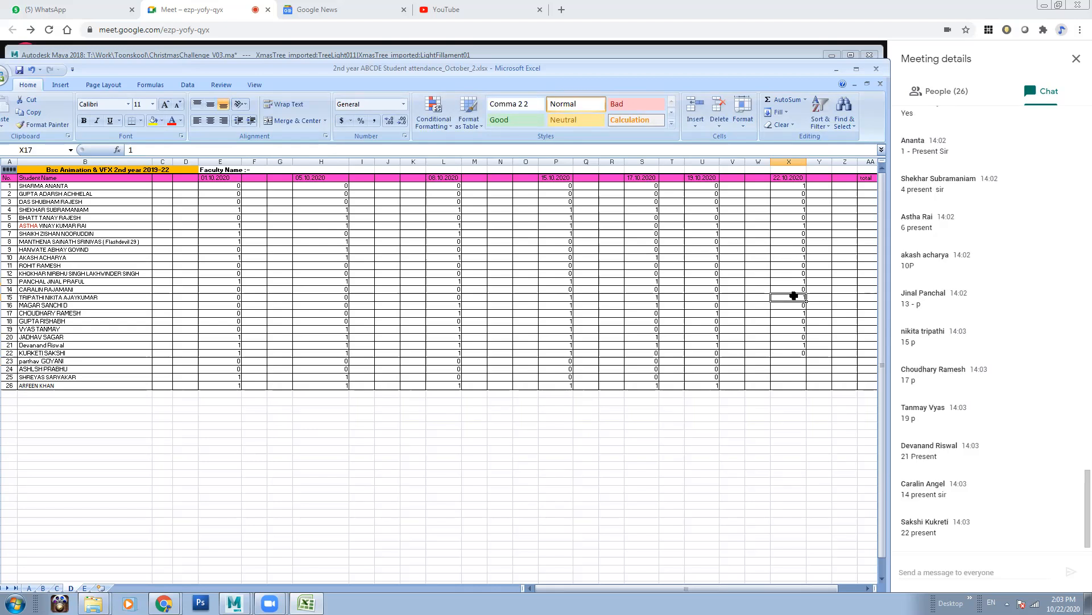
left_click(792, 289)
type("1")
left_click(797, 361)
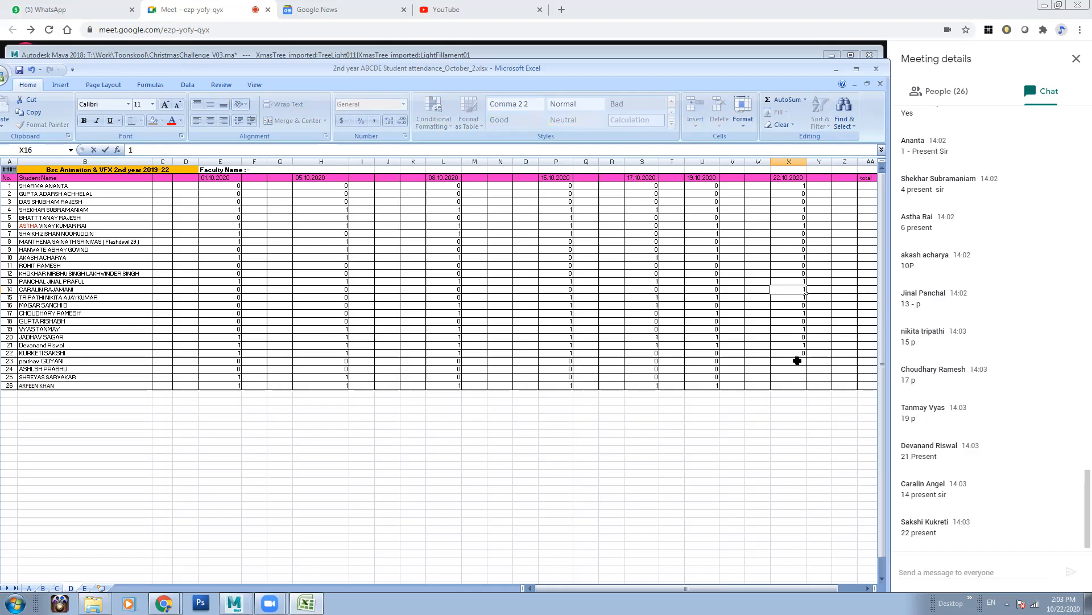
type("0")
left_click(796, 250)
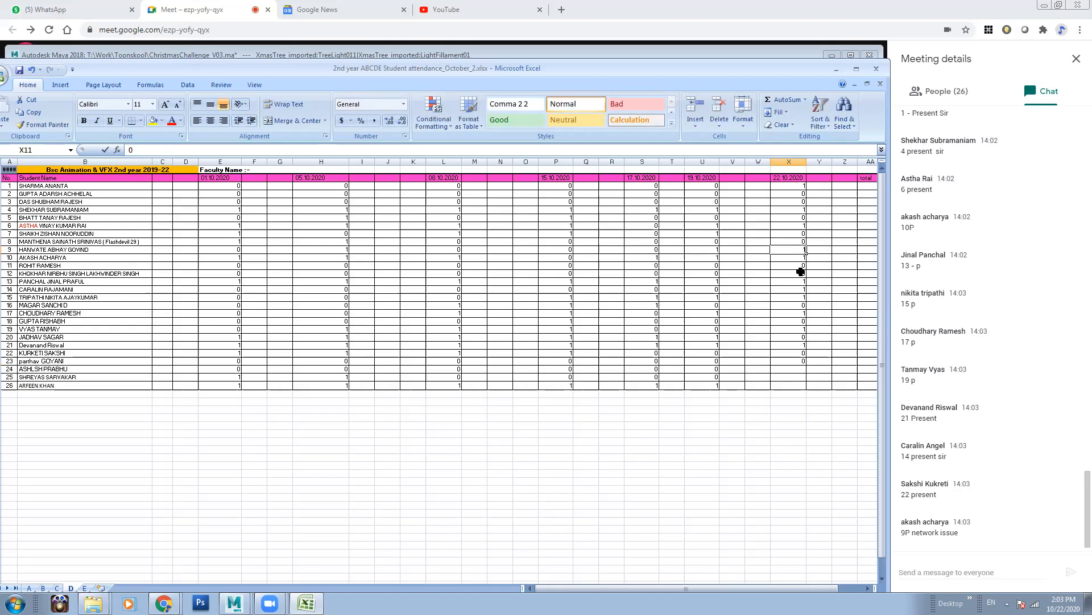
Step: Enter attendance 0 under 22.10.2020 for students 24, 25 and 26, and move the Excel window to reveal the sheet tabs
left_click(802, 367)
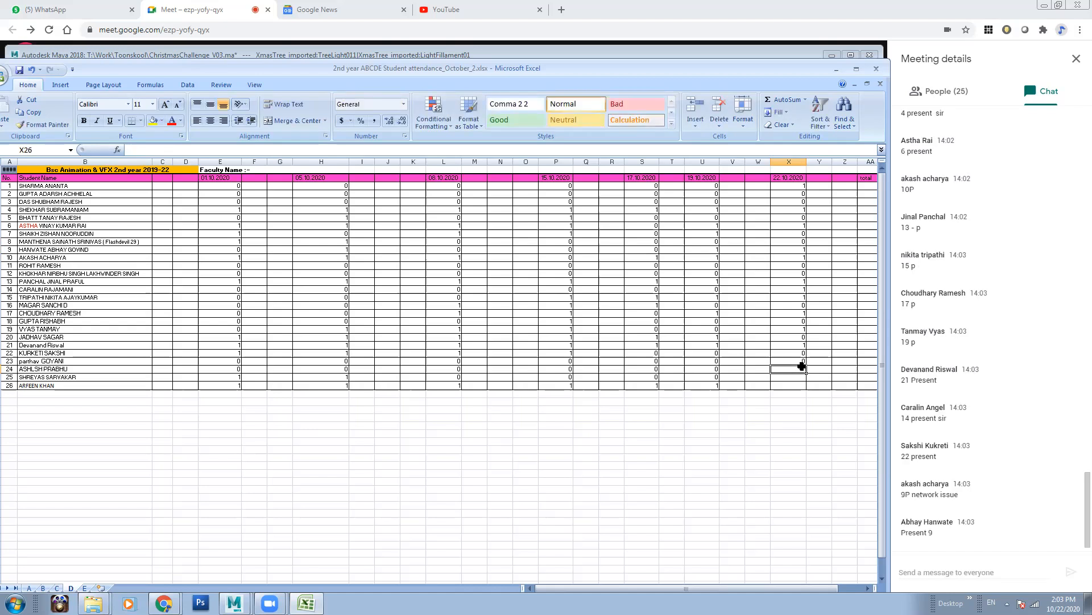
type("0")
left_click(796, 376)
type("0")
left_click(791, 384)
type("0")
left_click(789, 401)
left_click_drag(387, 68, 404, 59)
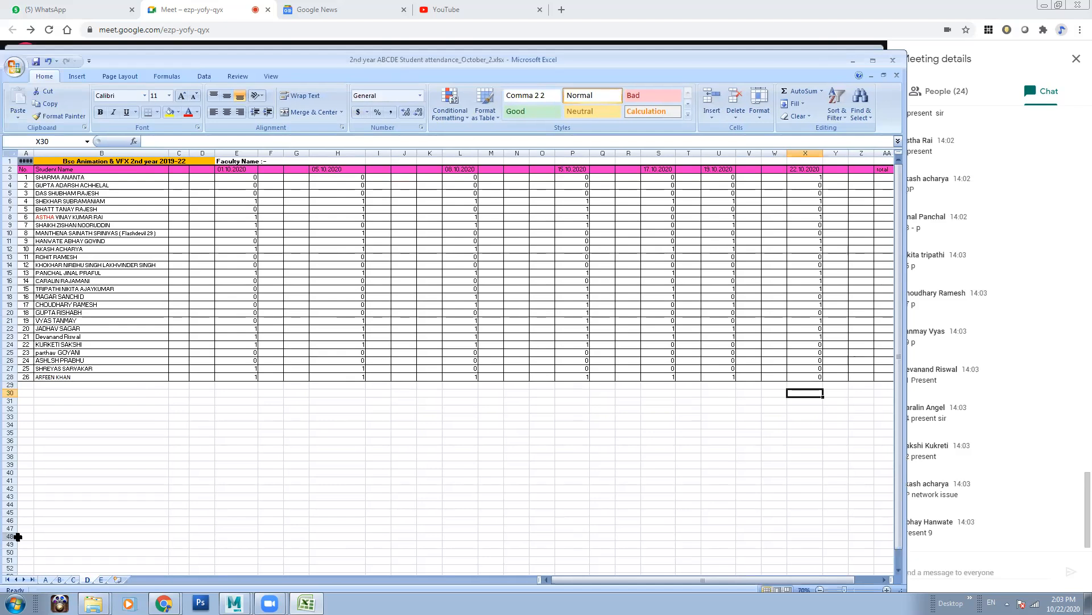
Step: On sheet E, copy the 19.10.20 date heading to column V and change it to 22.10.20
left_click(99, 580)
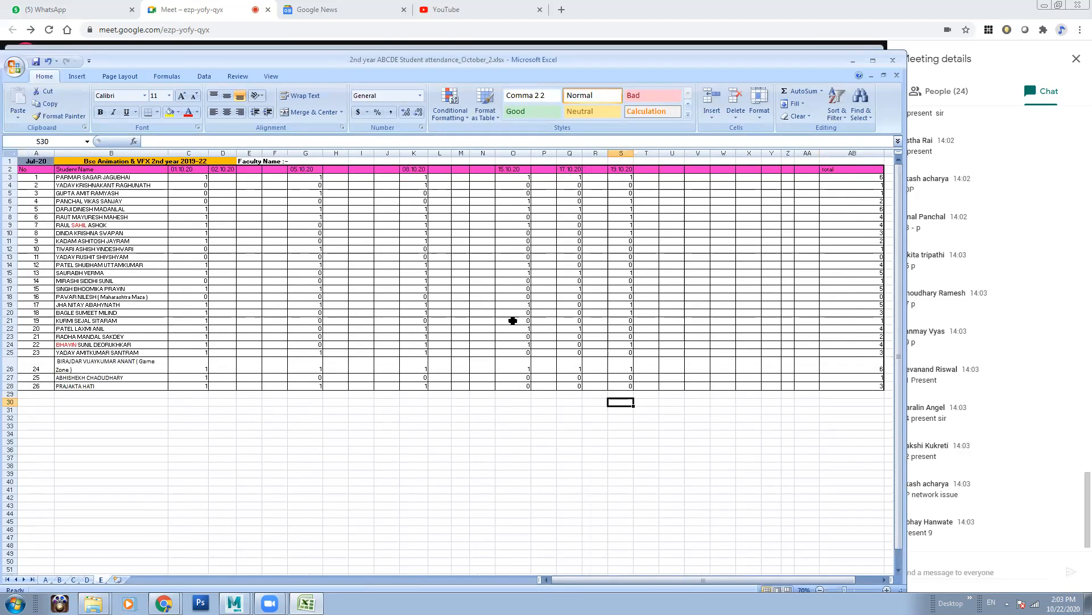
left_click(618, 169)
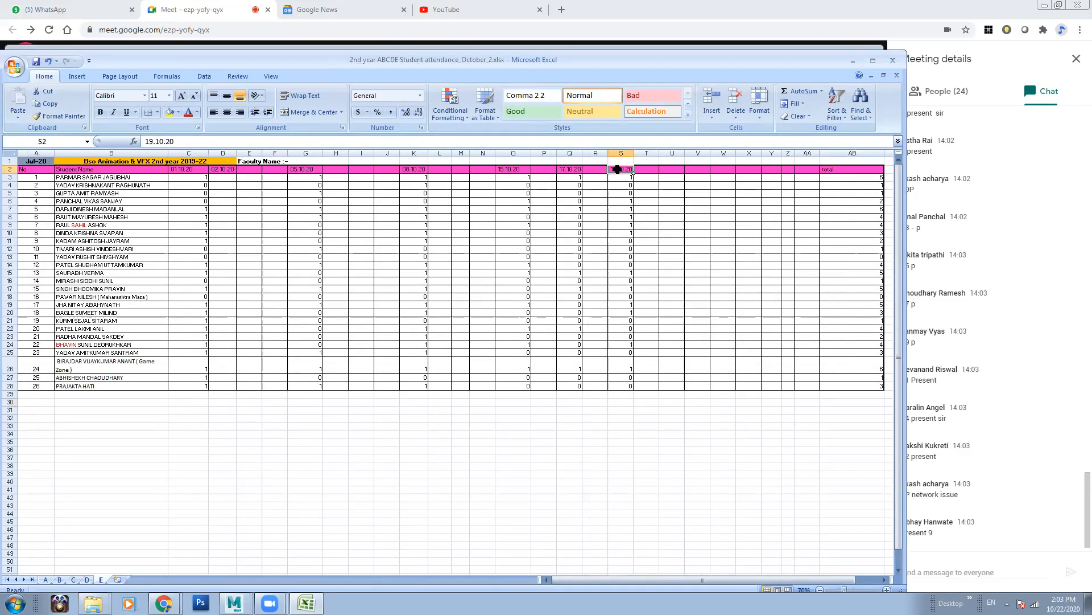
key("ctrl+c")
left_click(701, 169)
key("ctrl+v")
double_click(694, 168)
type("22")
left_click(698, 225)
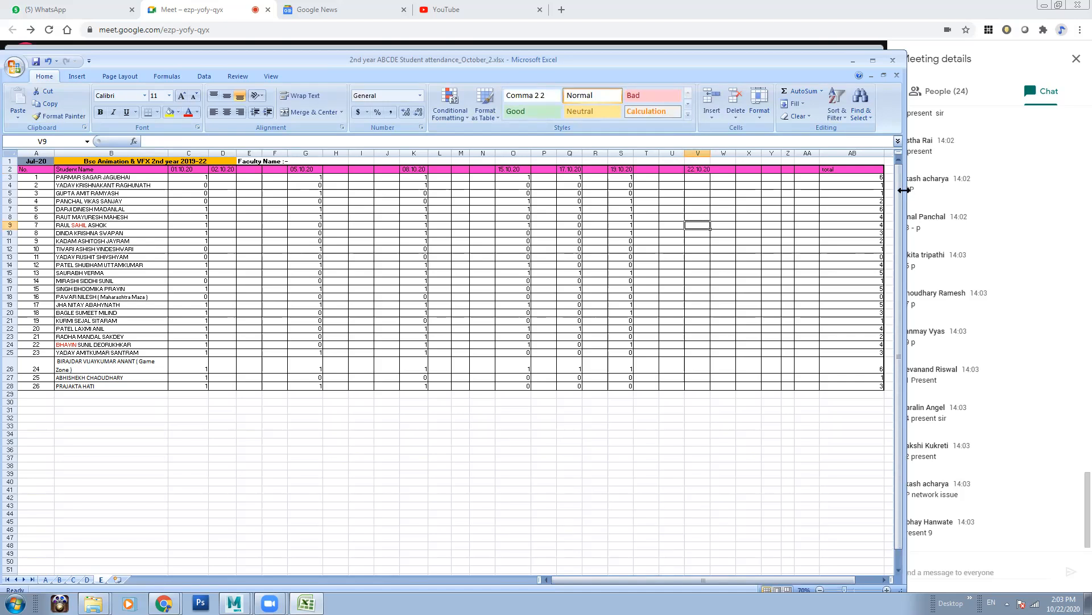
Step: Narrow the Excel window beside the meeting chat and slightly widen the 22.10.20 column, checking sheet D before returning to sheet E
left_click_drag(904, 190, 886, 190)
left_click_drag(712, 154, 715, 154)
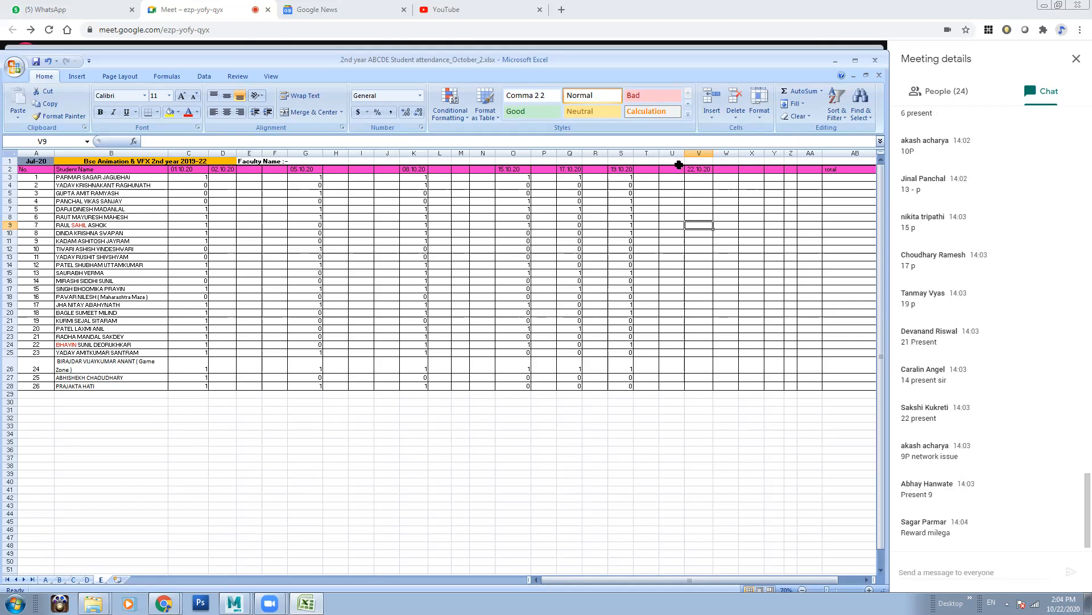
left_click(87, 579)
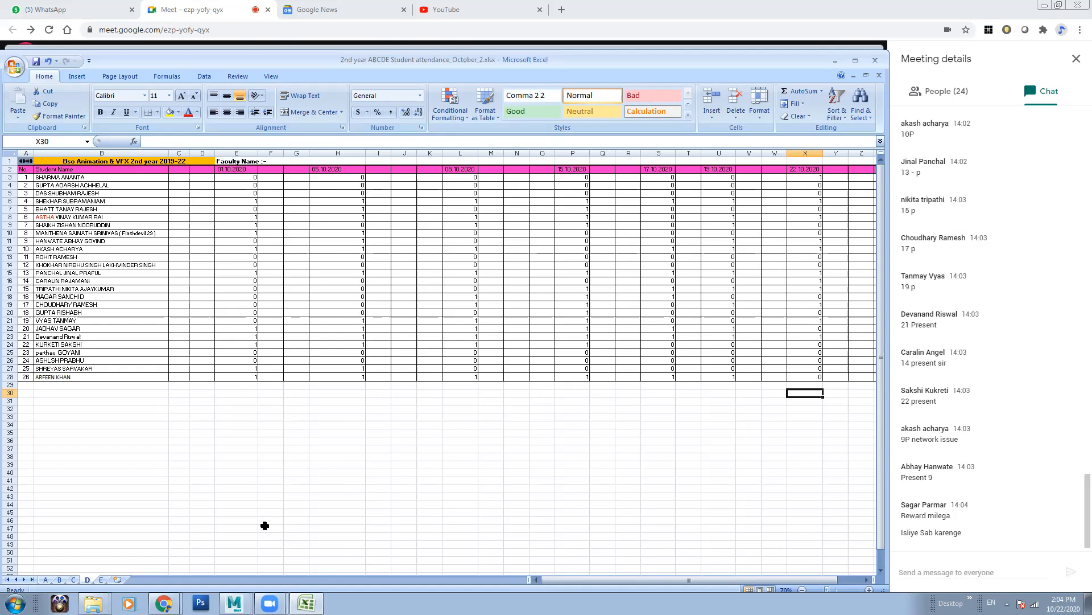
left_click(101, 579)
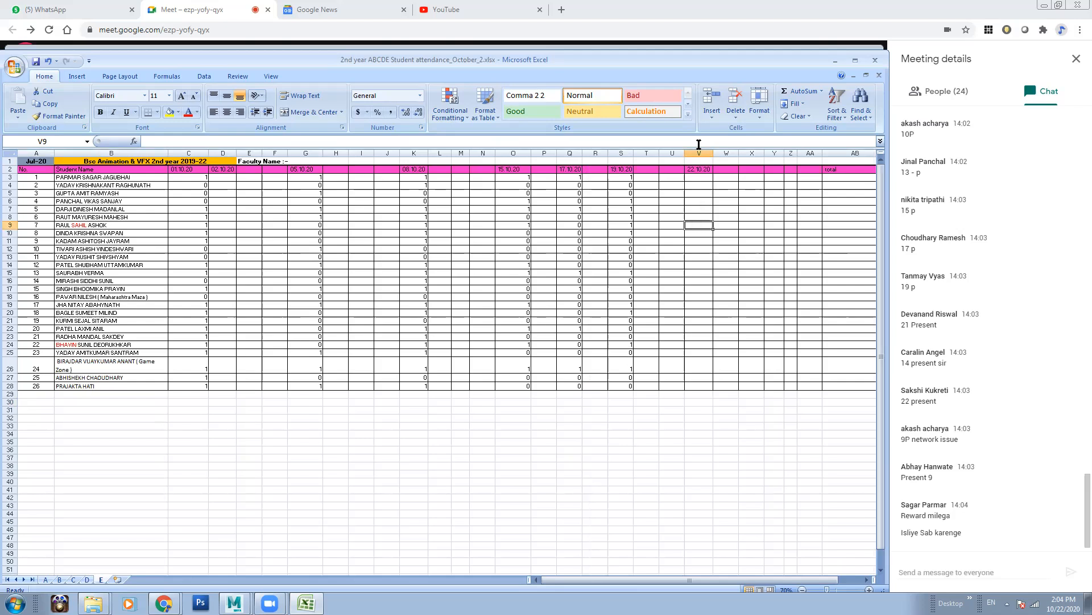
Step: Enter attendance 1, 0 and 1 under 22.10.20 for students 1 to 3 and clear the stray entry for student 7
type("1")
left_click(702, 177)
type("1")
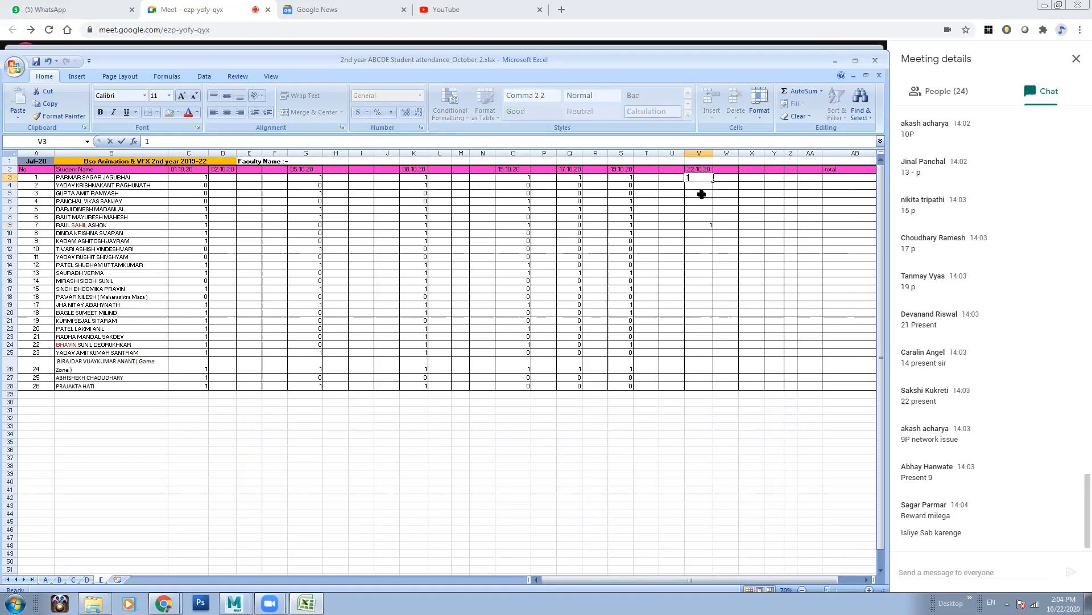
left_click(704, 188)
left_click(710, 224)
type("0")
left_click(707, 185)
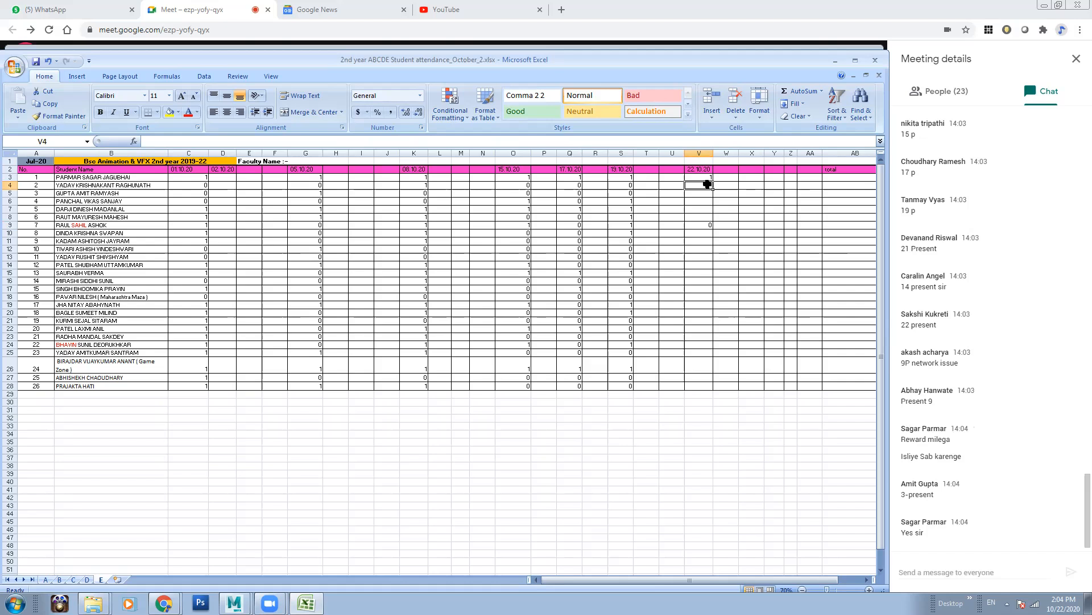
type("0")
left_click(704, 194)
type("1")
key("Return")
left_click(705, 226)
key("Delete")
Step: Enter attendance 0, 1 and 1 under 22.10.20 for students 4, 5 and 6
left_click(705, 203)
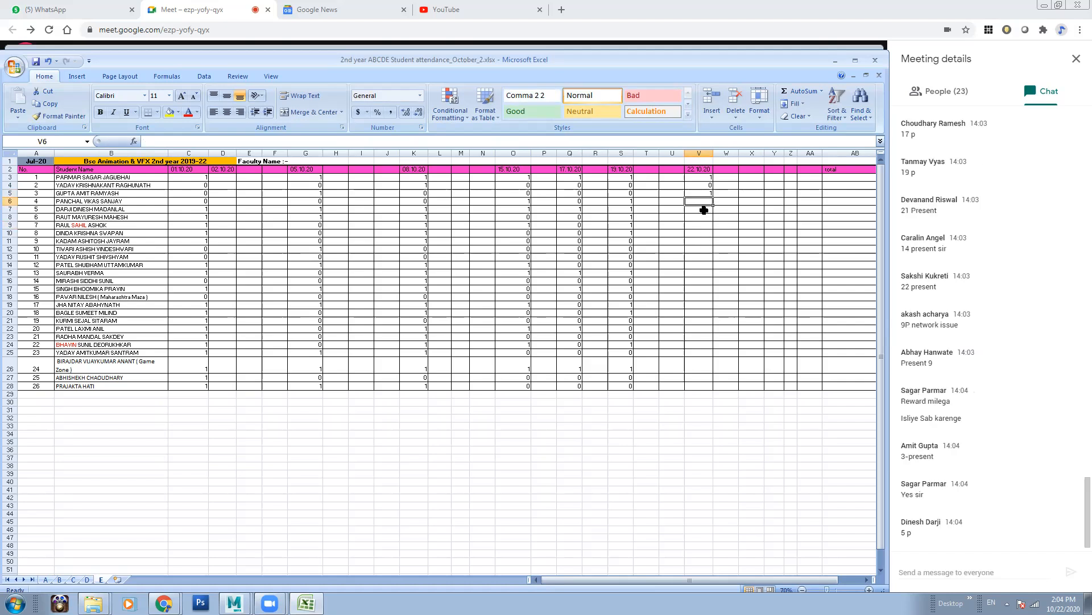
type("0")
left_click(704, 211)
type("1")
left_click(704, 216)
type("1")
Step: Mark students 7, 8 and 9 as 1 under 22.10.20
left_click(703, 225)
type("1")
left_click(702, 233)
type("0")
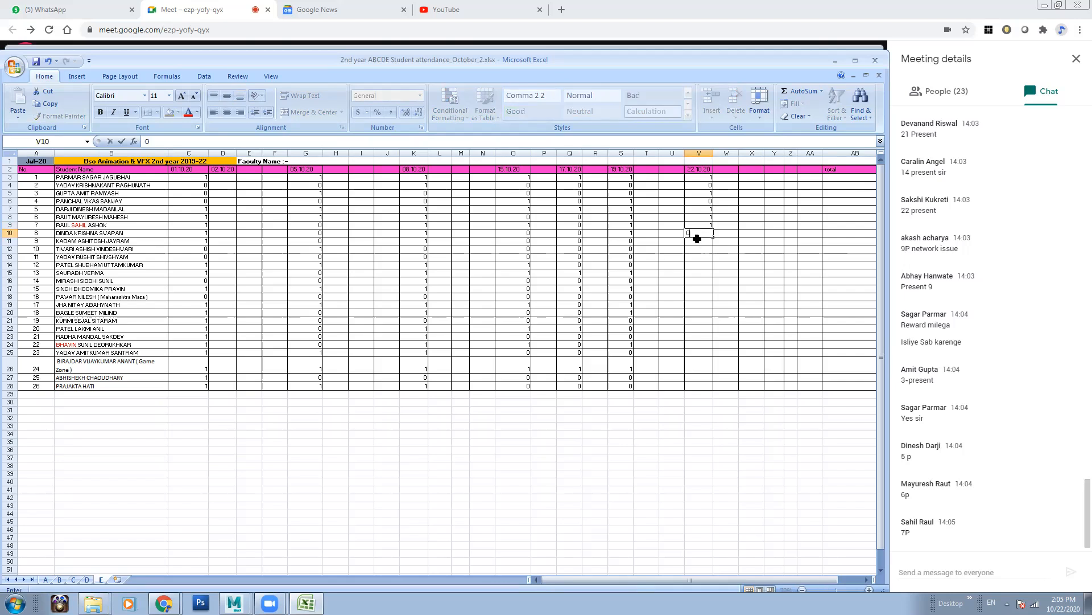
left_click(698, 241)
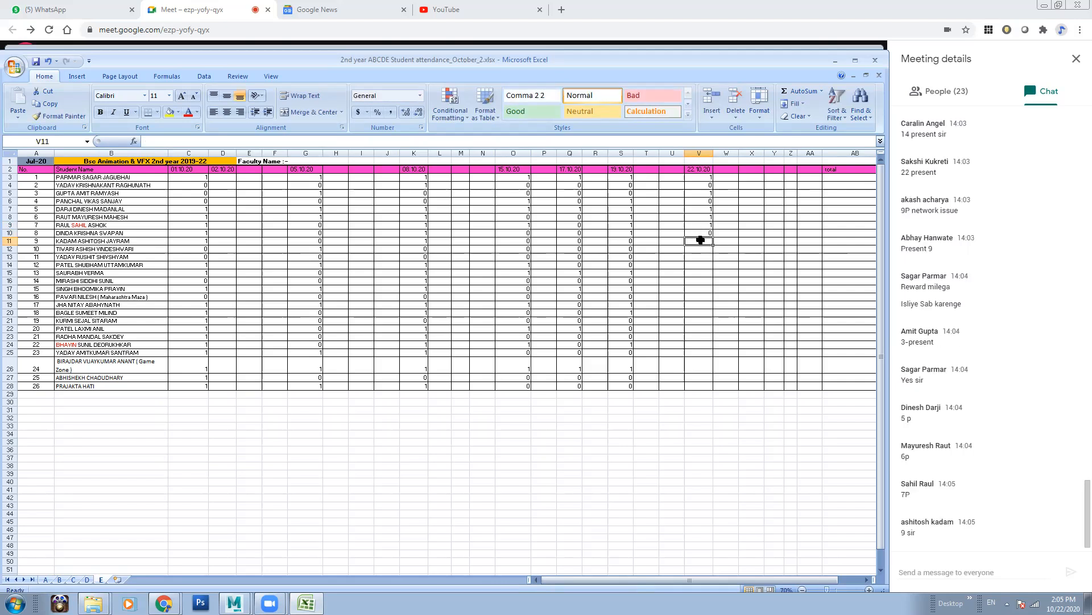
type("1")
Step: Enter attendance 0 for students 10 and 11 and 1 for student 12 under 22.10.20
left_click(702, 248)
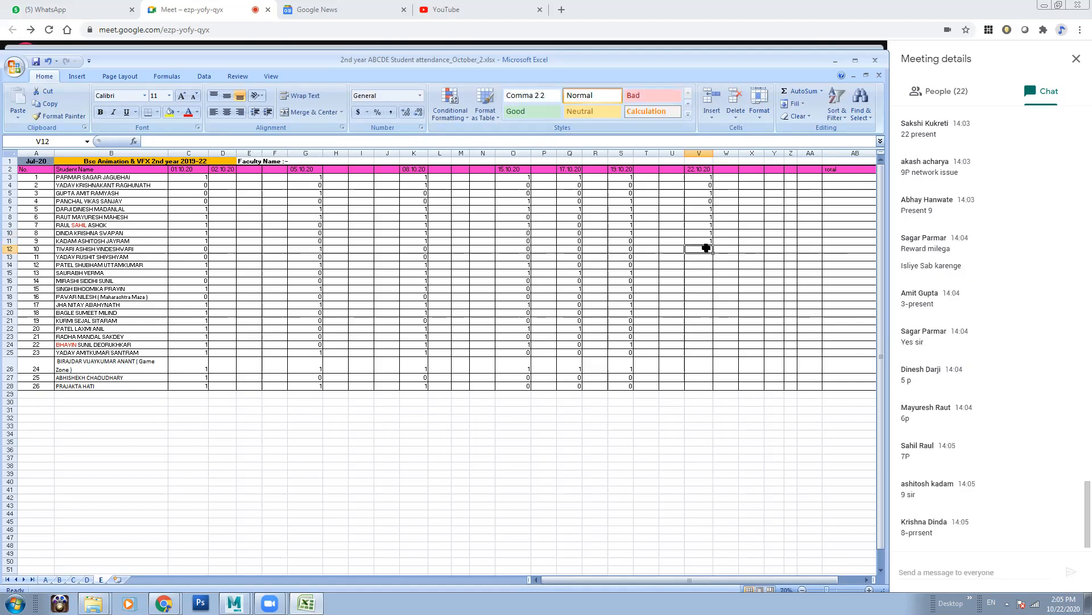
type("0")
left_click(706, 257)
type("0")
left_click(704, 264)
type("0")
left_click(700, 273)
left_click(702, 264)
type("1")
Step: Enter attendance 0 under 22.10.20 for students 13 to 16
left_click(703, 274)
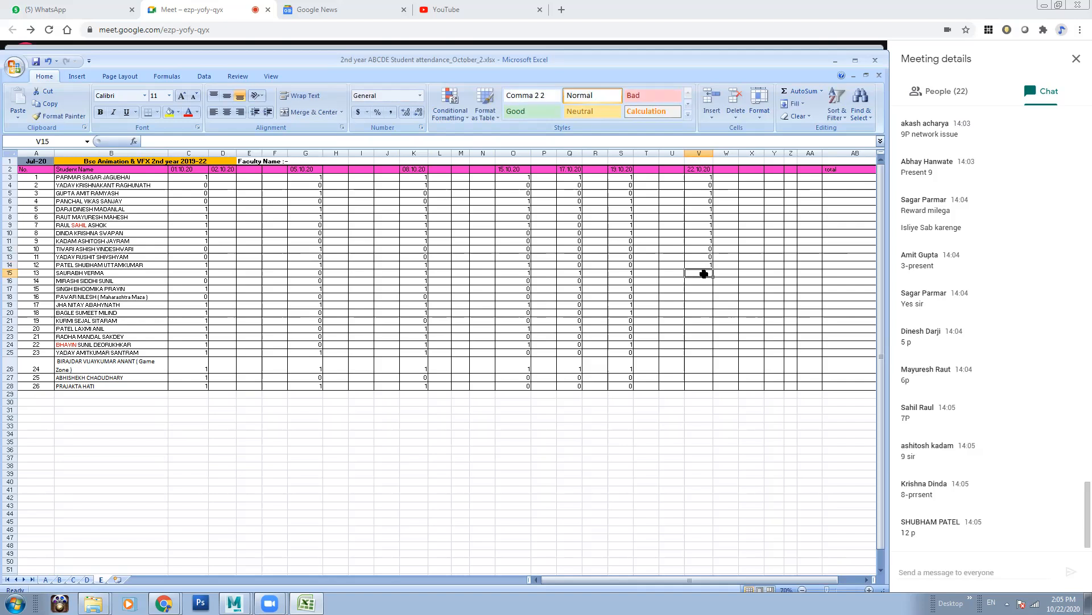
type("0")
left_click(703, 281)
type("0")
left_click(703, 289)
type("0")
left_click(704, 296)
type("0")
Step: Mark student 17 as 1 and students 18 and 19 as 0 under 22.10.20
left_click(701, 306)
type("0")
left_click(703, 313)
left_click(707, 305)
type("1")
left_click(706, 312)
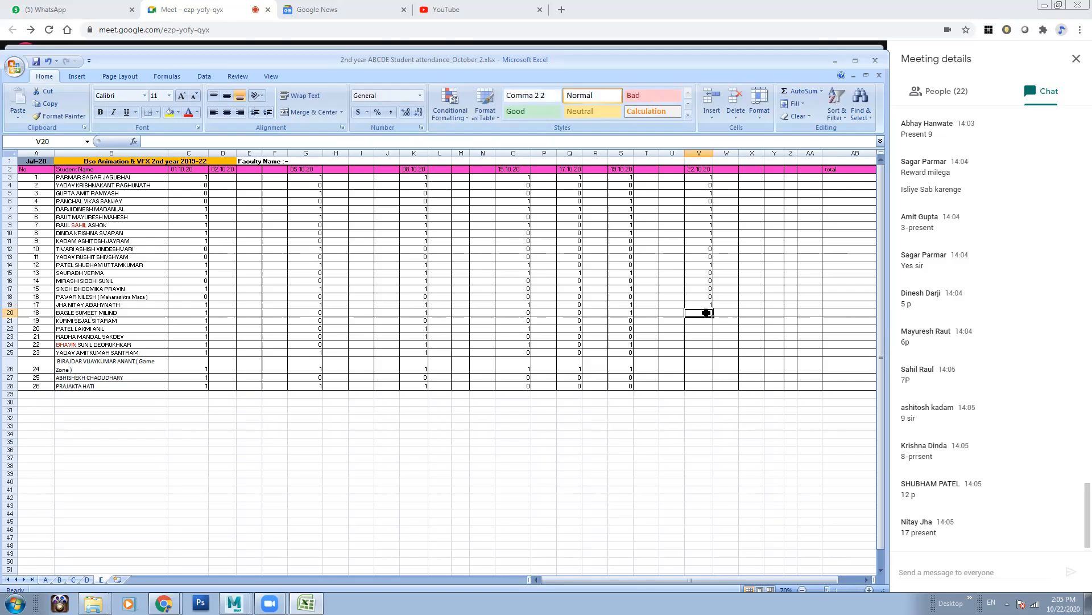
type("0")
left_click(704, 322)
type("0")
Step: Enter attendance 0 under 22.10.20 for students 20, 21 and 22
left_click(702, 329)
type("0")
left_click(699, 338)
type("0")
left_click(699, 344)
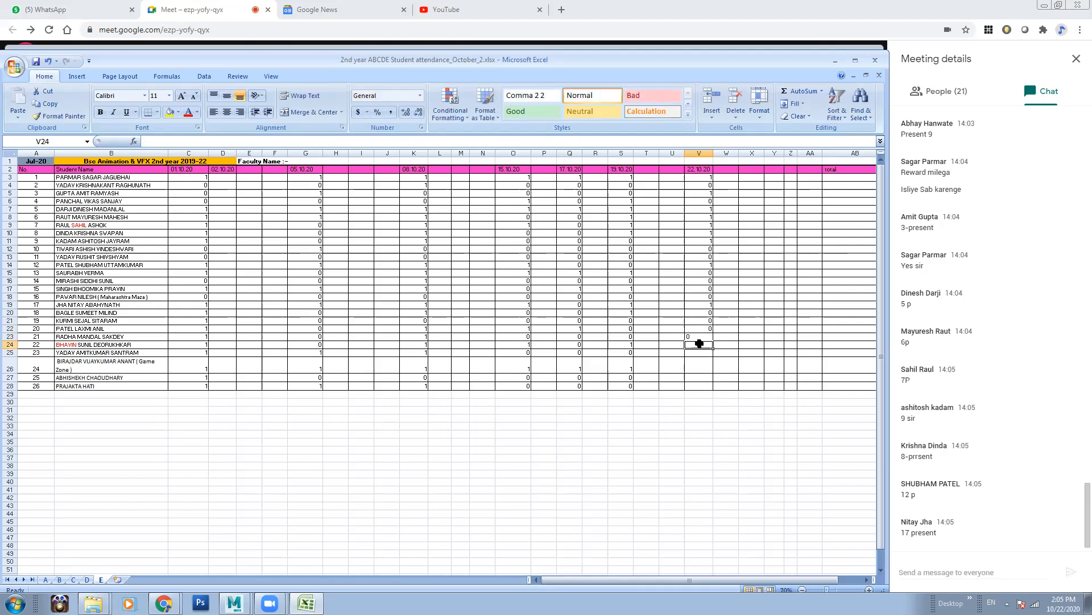
type("0")
Step: Change student 13's 22.10.20 attendance to 1 and enter 0 for students 23 to 26
left_click(700, 353)
left_click(705, 249)
left_click(708, 271)
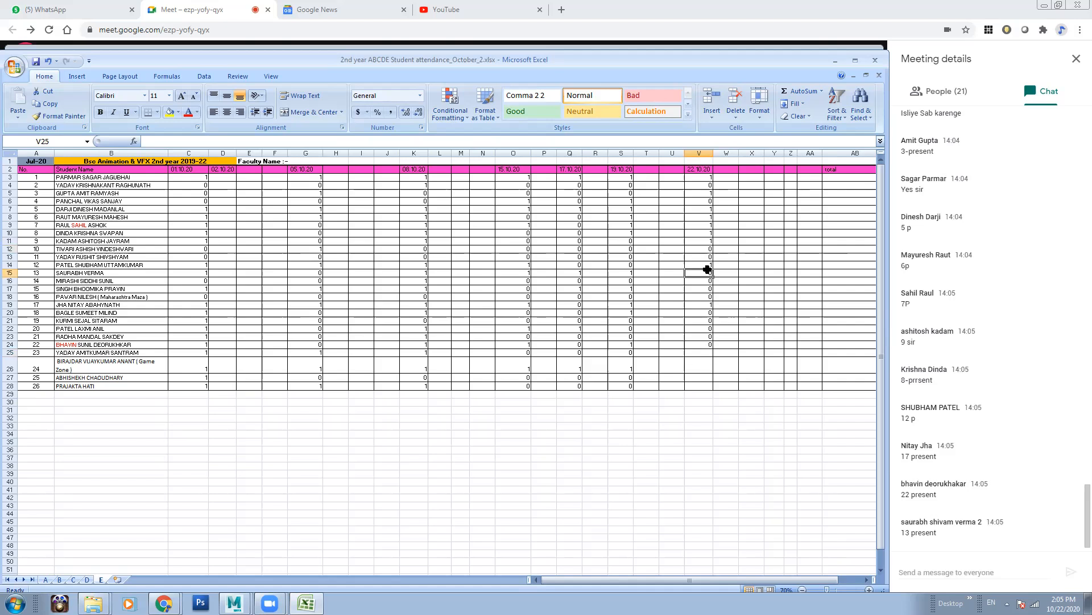
left_click(704, 352)
left_click(700, 366)
type("0")
left_click(698, 377)
type("0")
left_click(699, 386)
type("0")
left_click(700, 410)
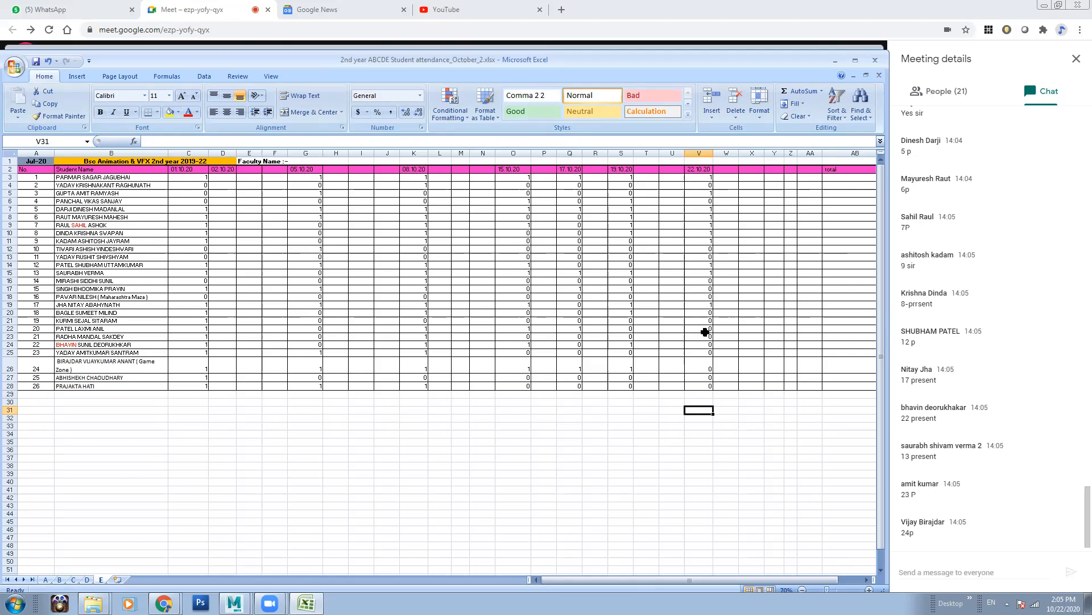
Step: Change student 24's 22.10.20 attendance to 1, then narrow the Excel window slightly and move it down over Maya
left_click(707, 364)
type("1")
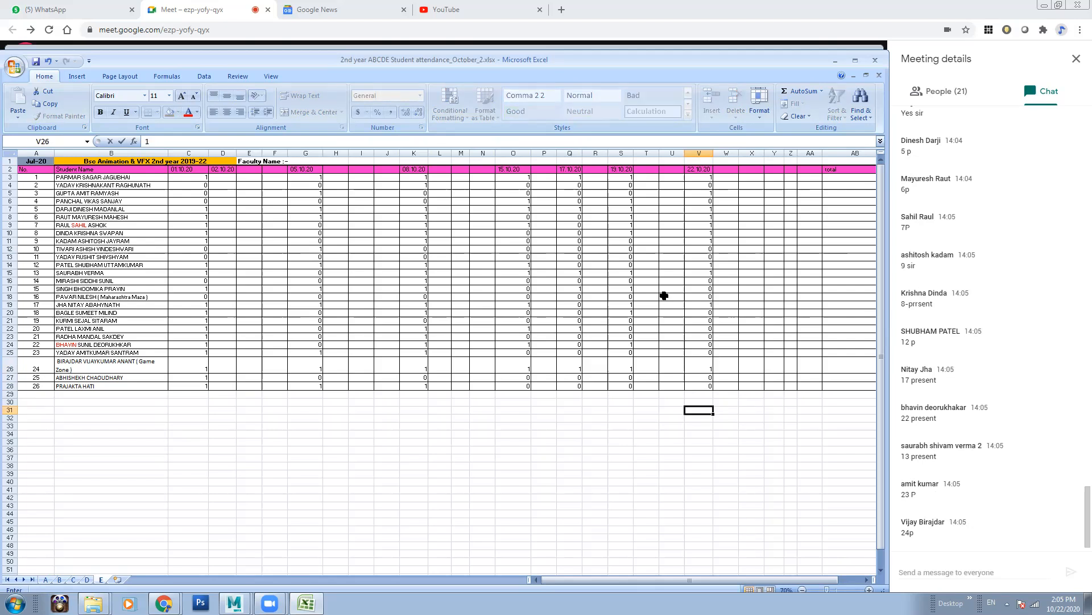
left_click(636, 297)
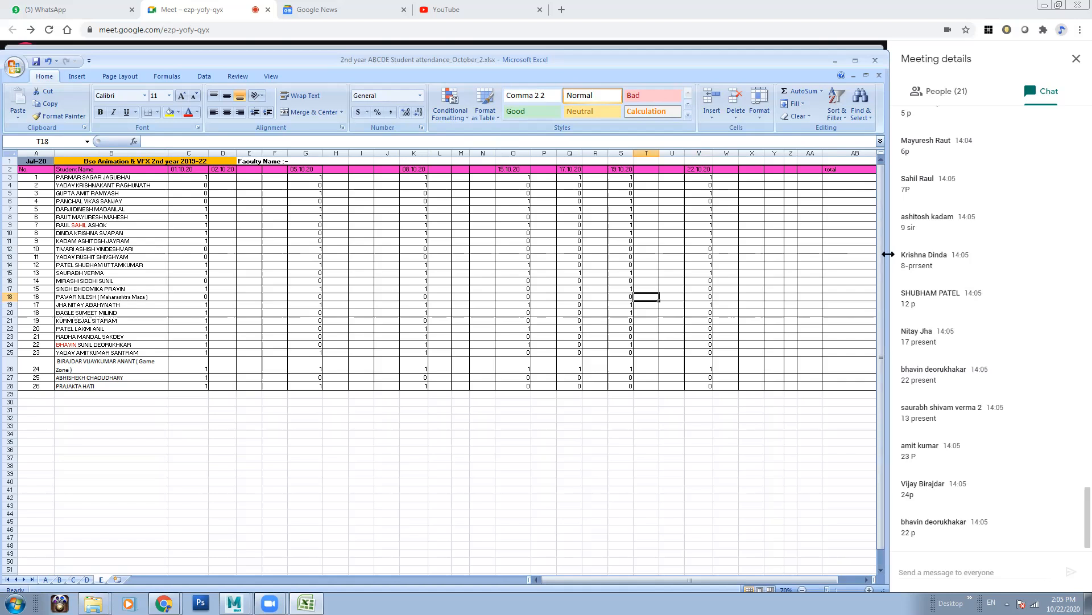
left_click_drag(888, 254, 878, 254)
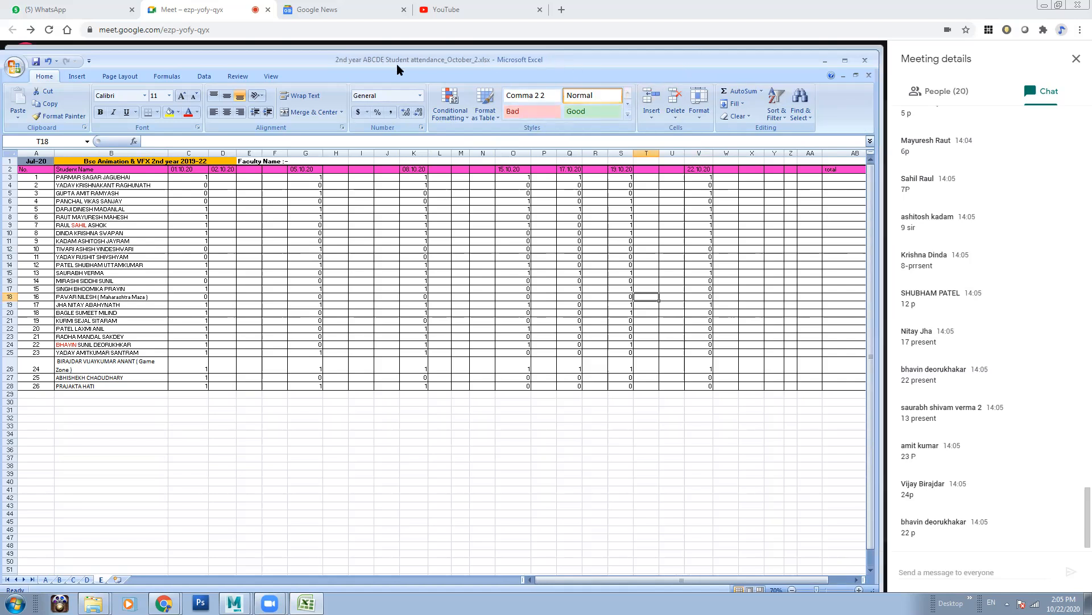
left_click_drag(397, 64, 407, 175)
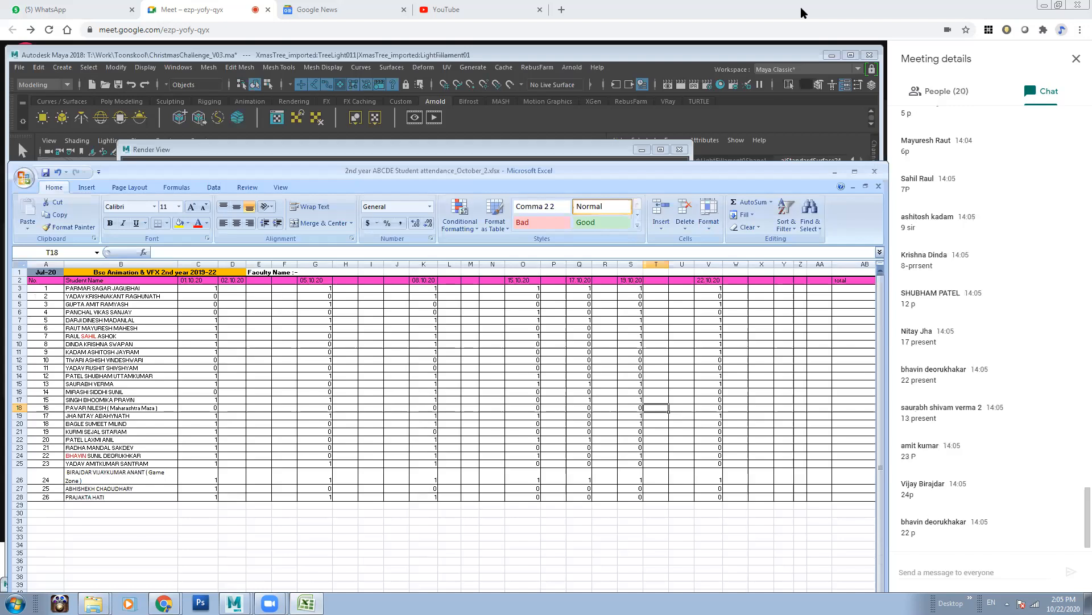
Step: Change the 22.10.20 attendance of students 22 and 23 to 1
left_click(707, 462)
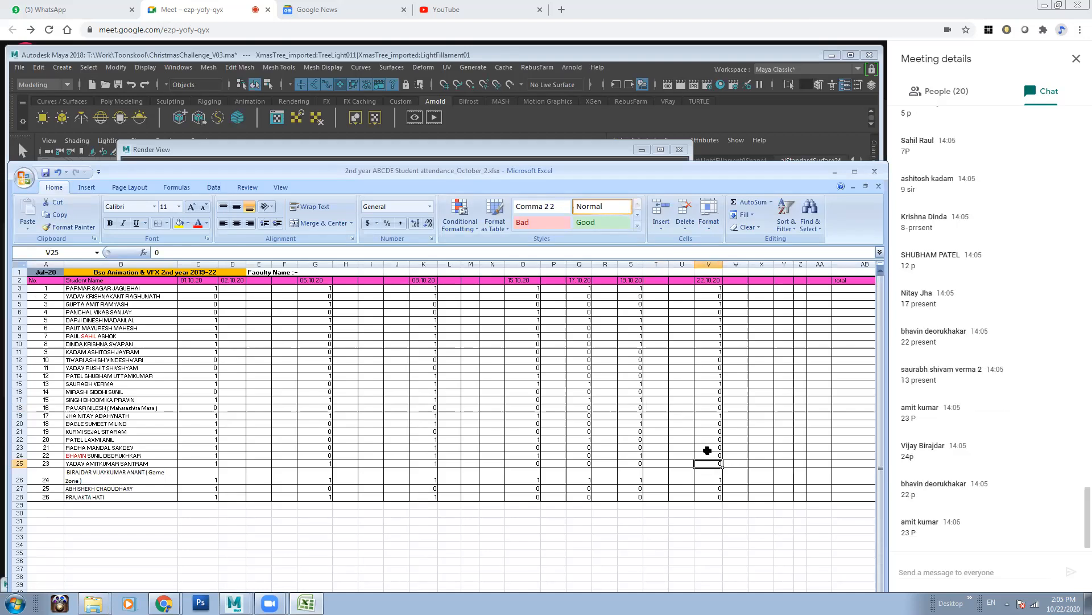
left_click(708, 455)
type("1")
left_click(705, 464)
left_click(706, 504)
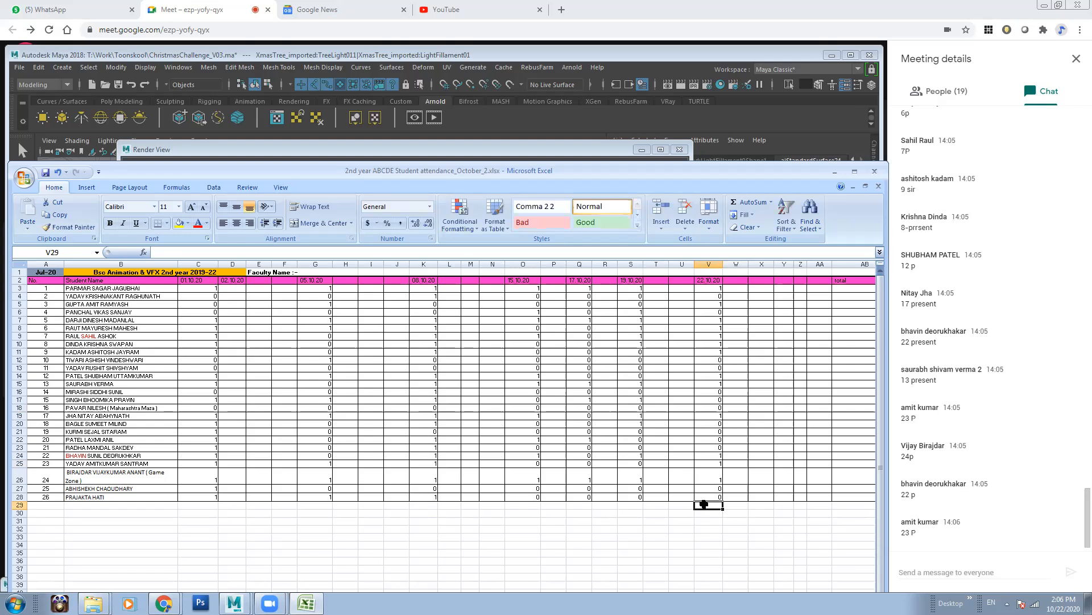
Step: Minimize Excel to return to Maya, save the ChristmasChallenge_V03.ma scene and archive it
left_click(835, 171)
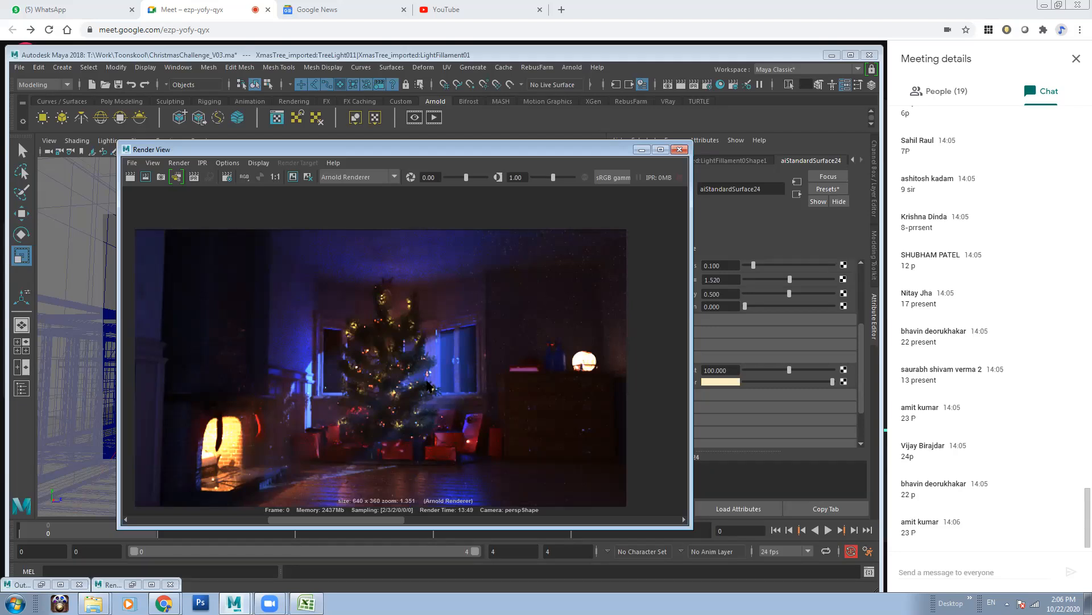
left_click(20, 68)
mouse_move(39, 67)
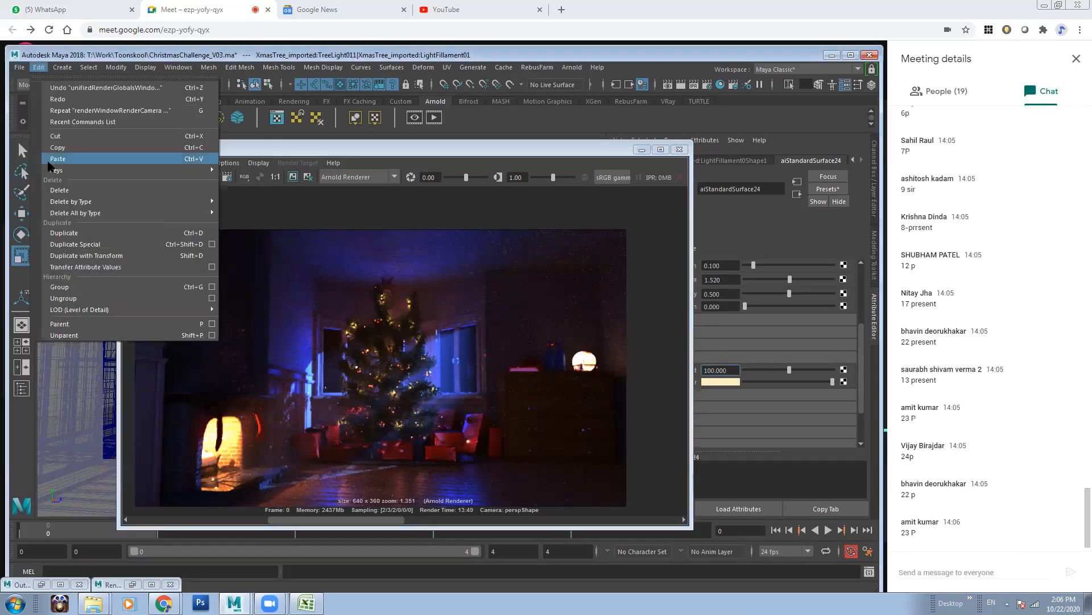
left_click(58, 112)
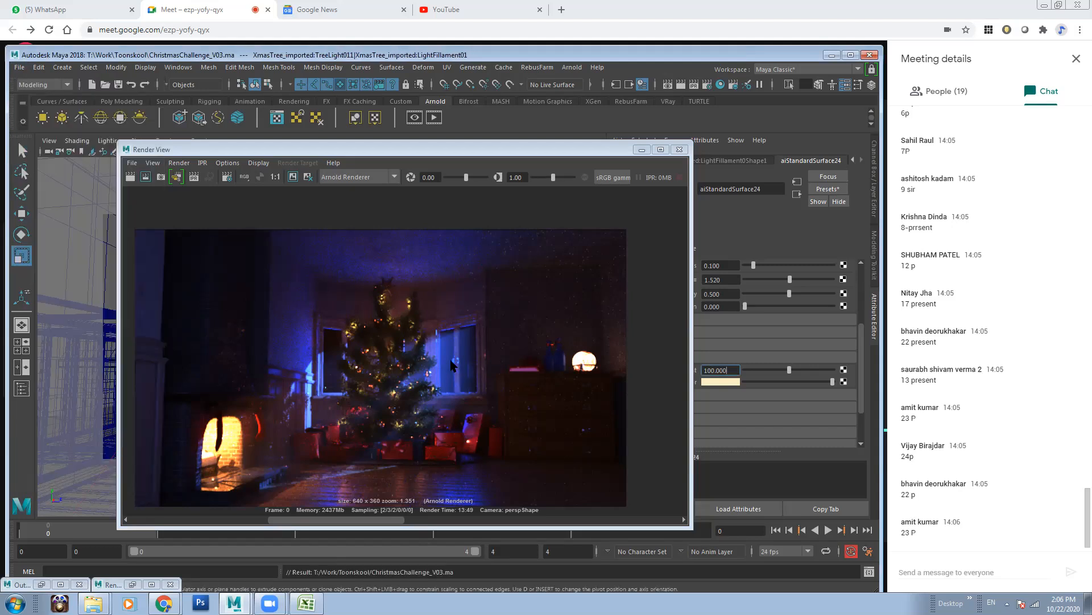
left_click(19, 68)
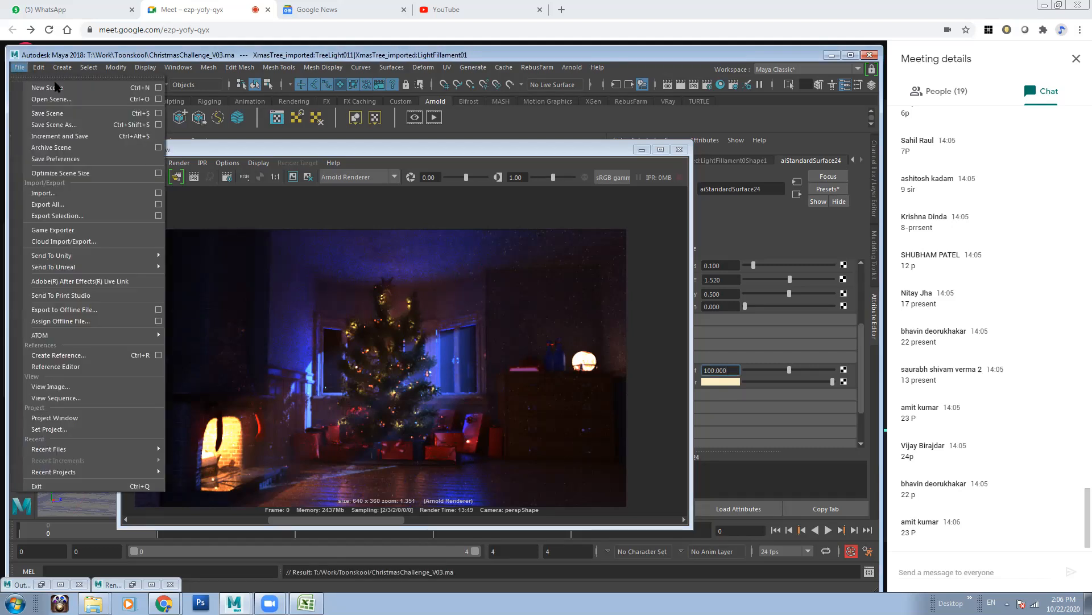
left_click(93, 147)
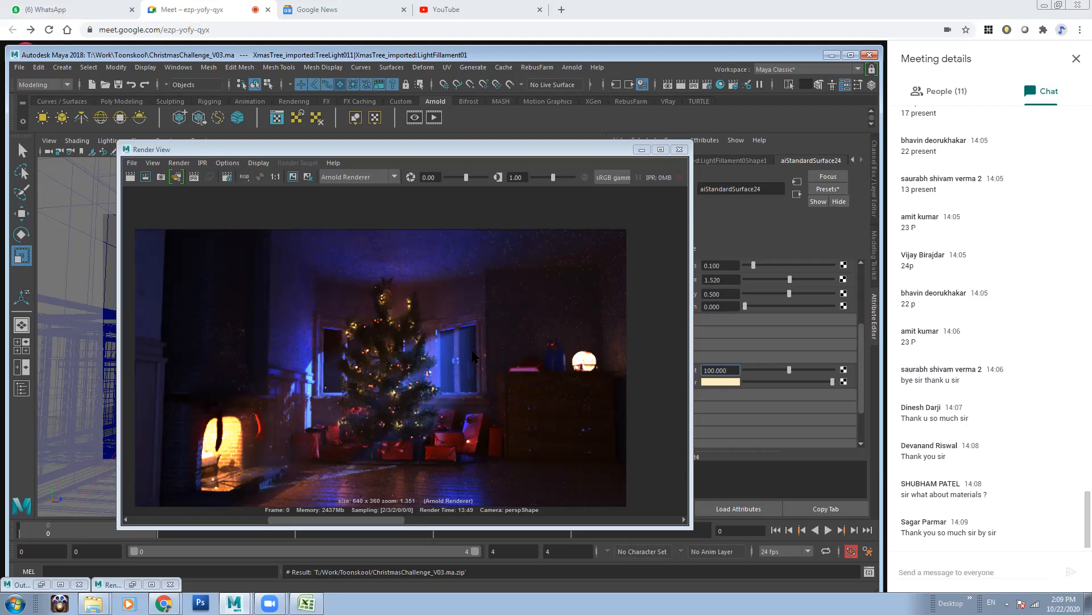
Step: Minimize the render window, save the scene once more and minimize Maya to return to the Google Meet call
left_click(642, 149)
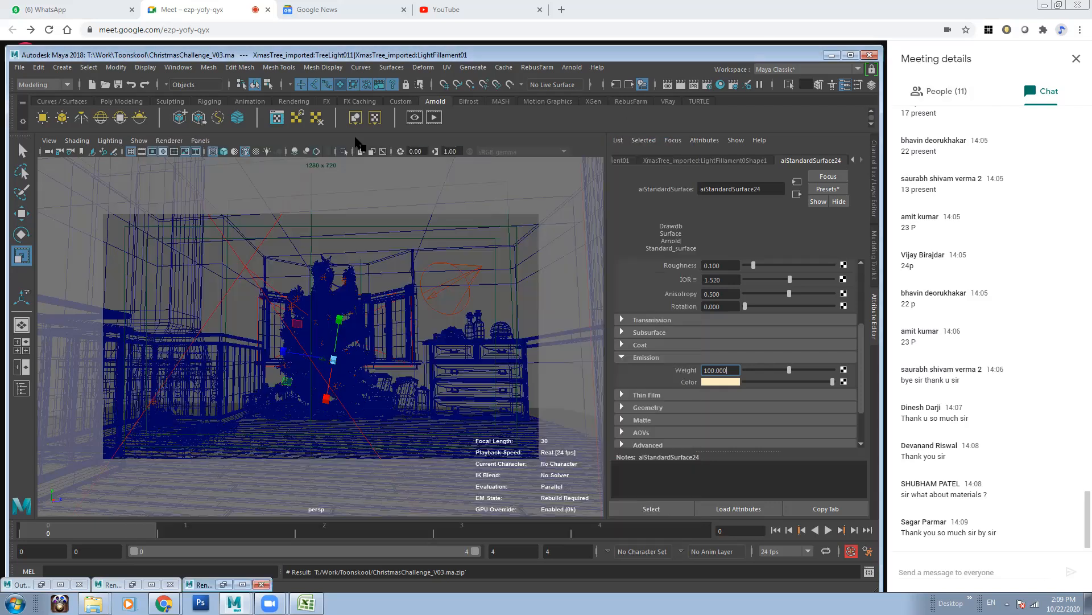
left_click(20, 68)
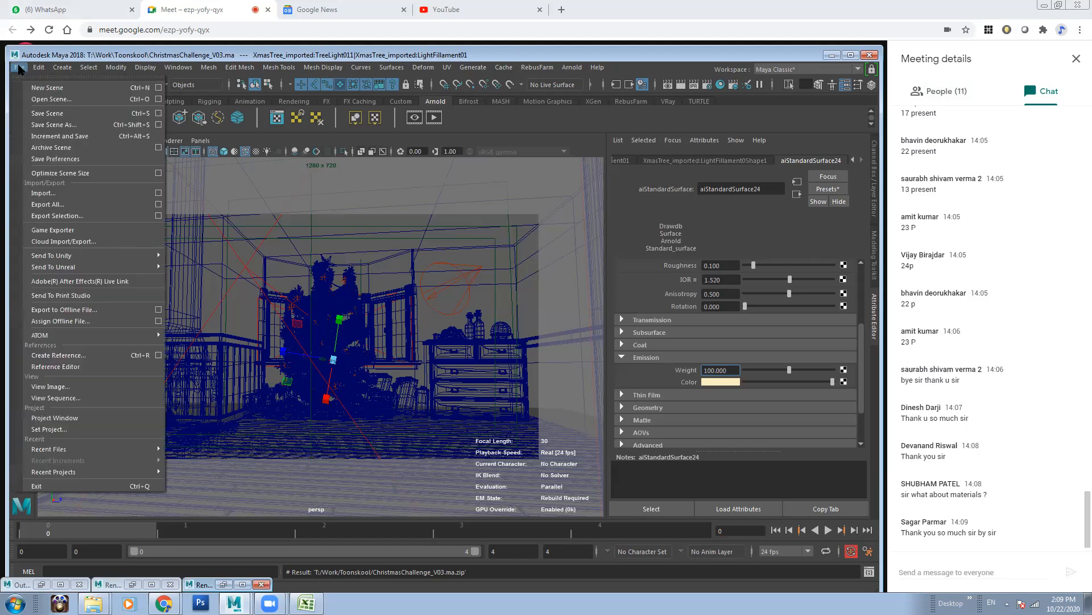
left_click(47, 114)
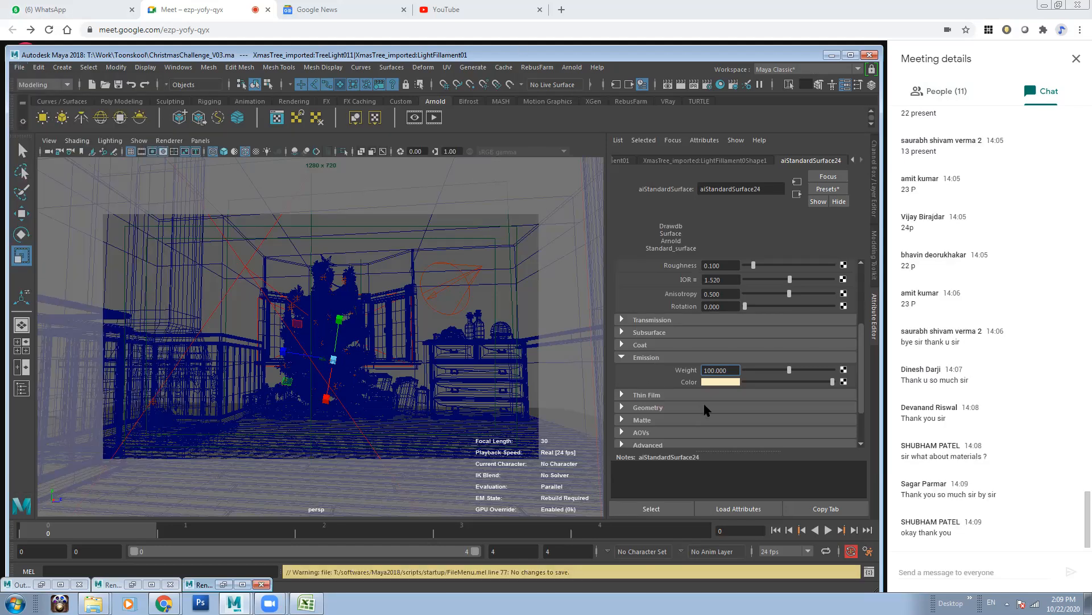
left_click(832, 54)
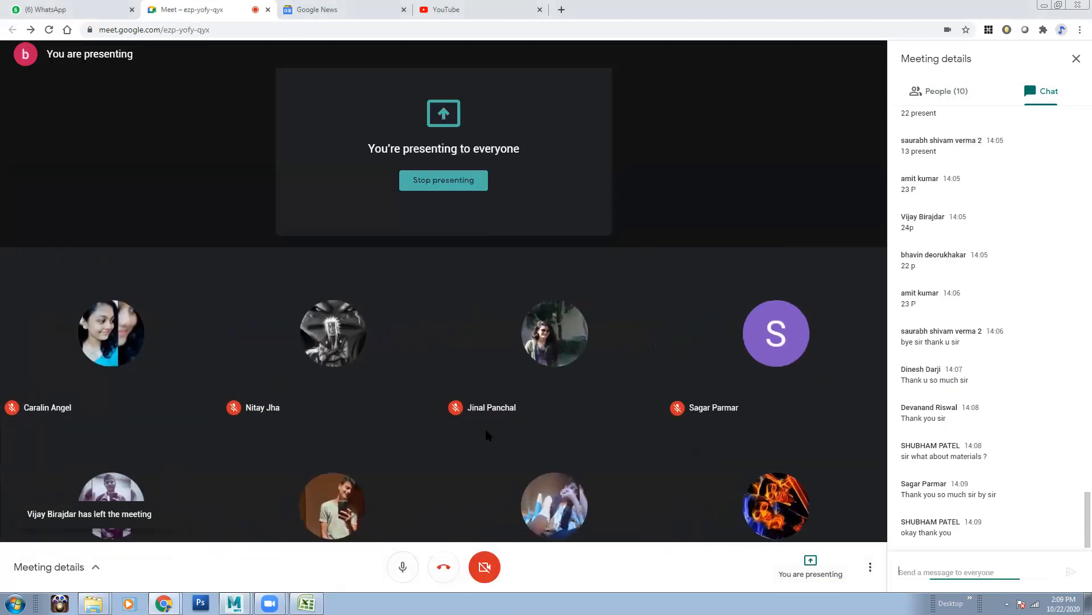